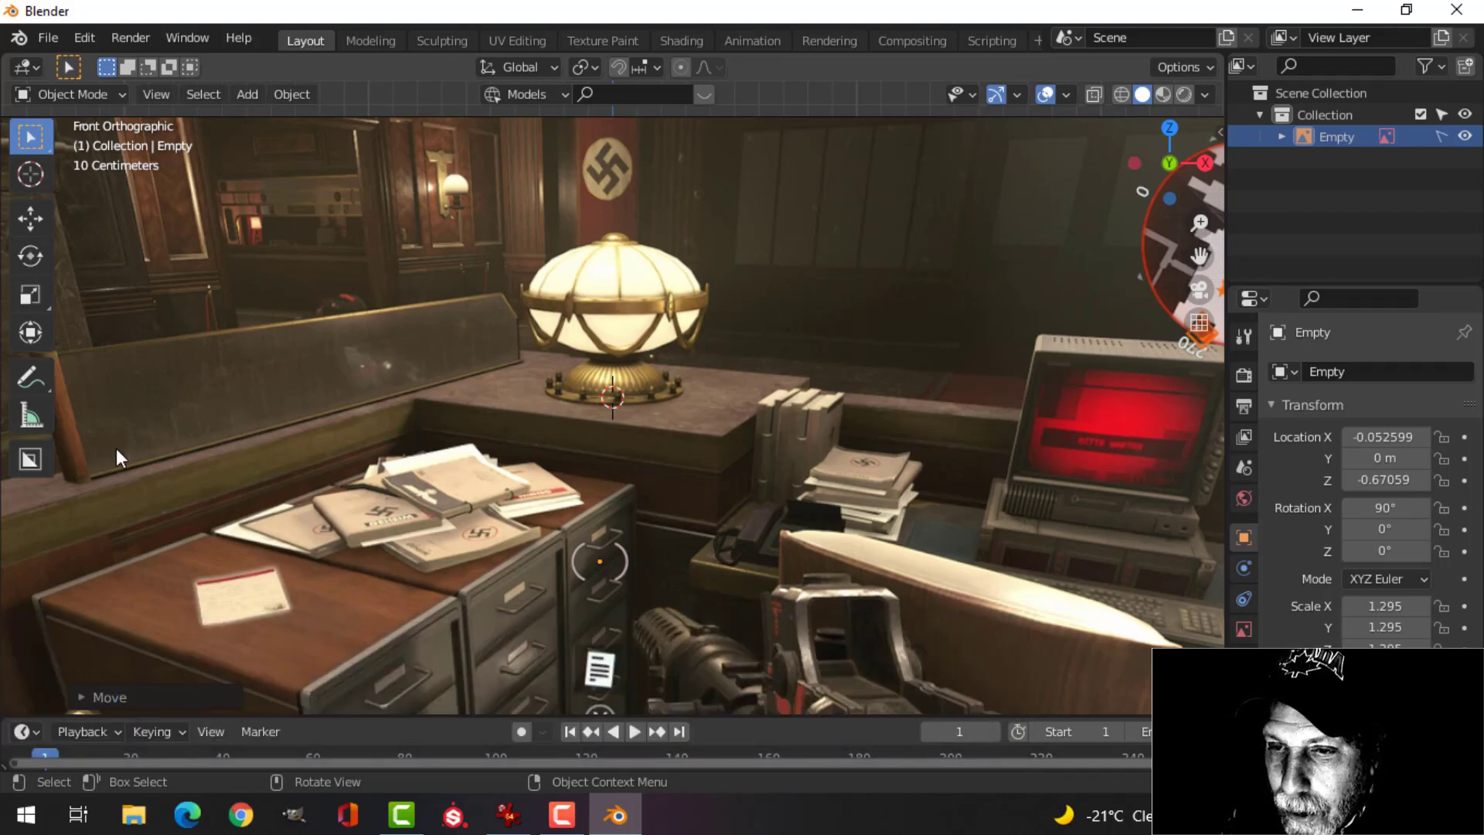
# Add a mesh plane at the 3D cursor at the foot of the lamp in the reference image.
pyautogui.scroll(2, 696, 441)
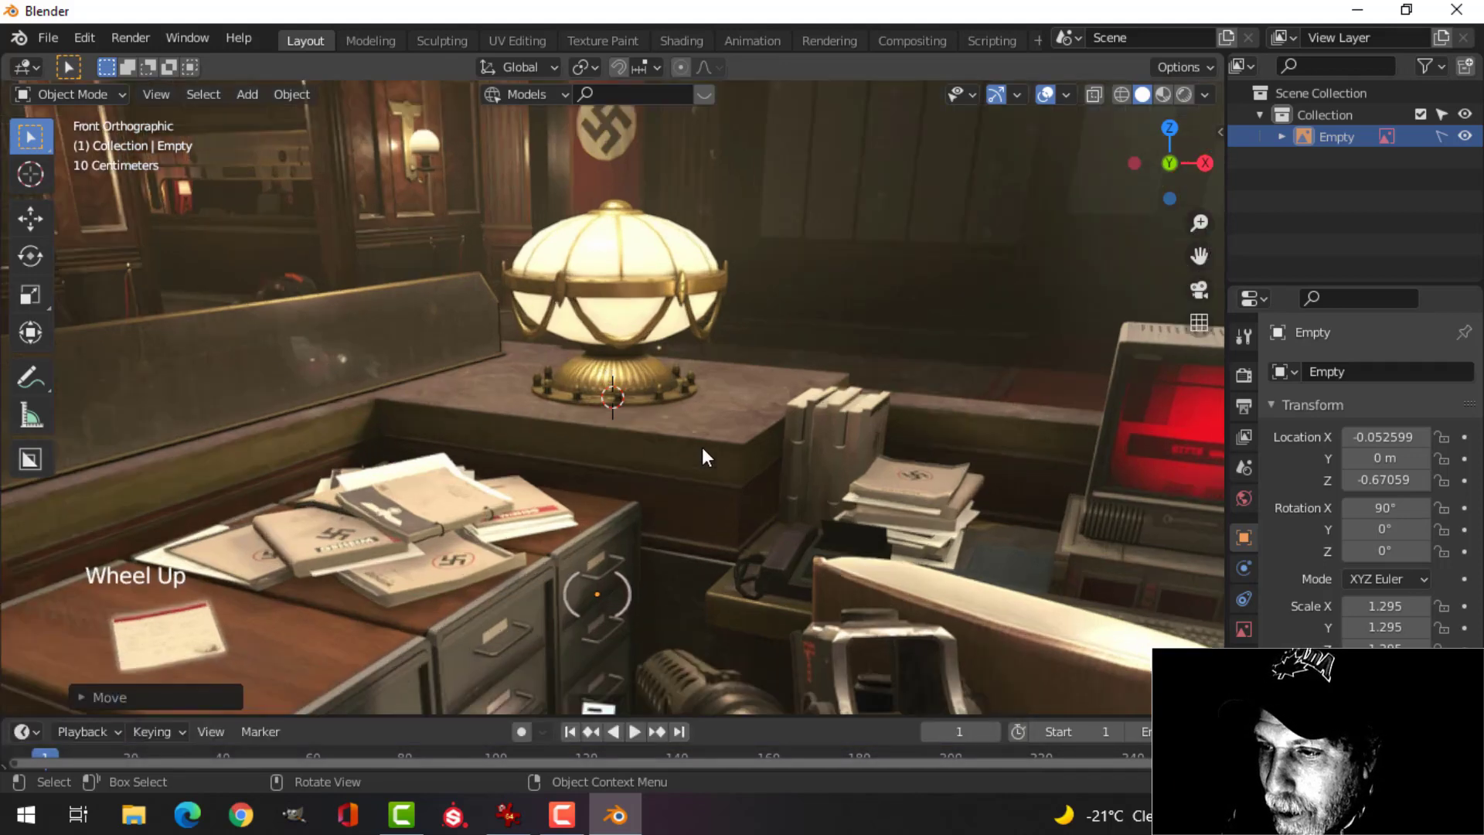
pyautogui.scroll(-1, 735, 390)
pyautogui.keyDown('shift'); pyautogui.moveTo(742, 373); pyautogui.dragTo(805, 372, button='middle'); pyautogui.keyUp('shift')
pyautogui.scroll(1, 749, 372)
pyautogui.scroll(1, 786, 386)
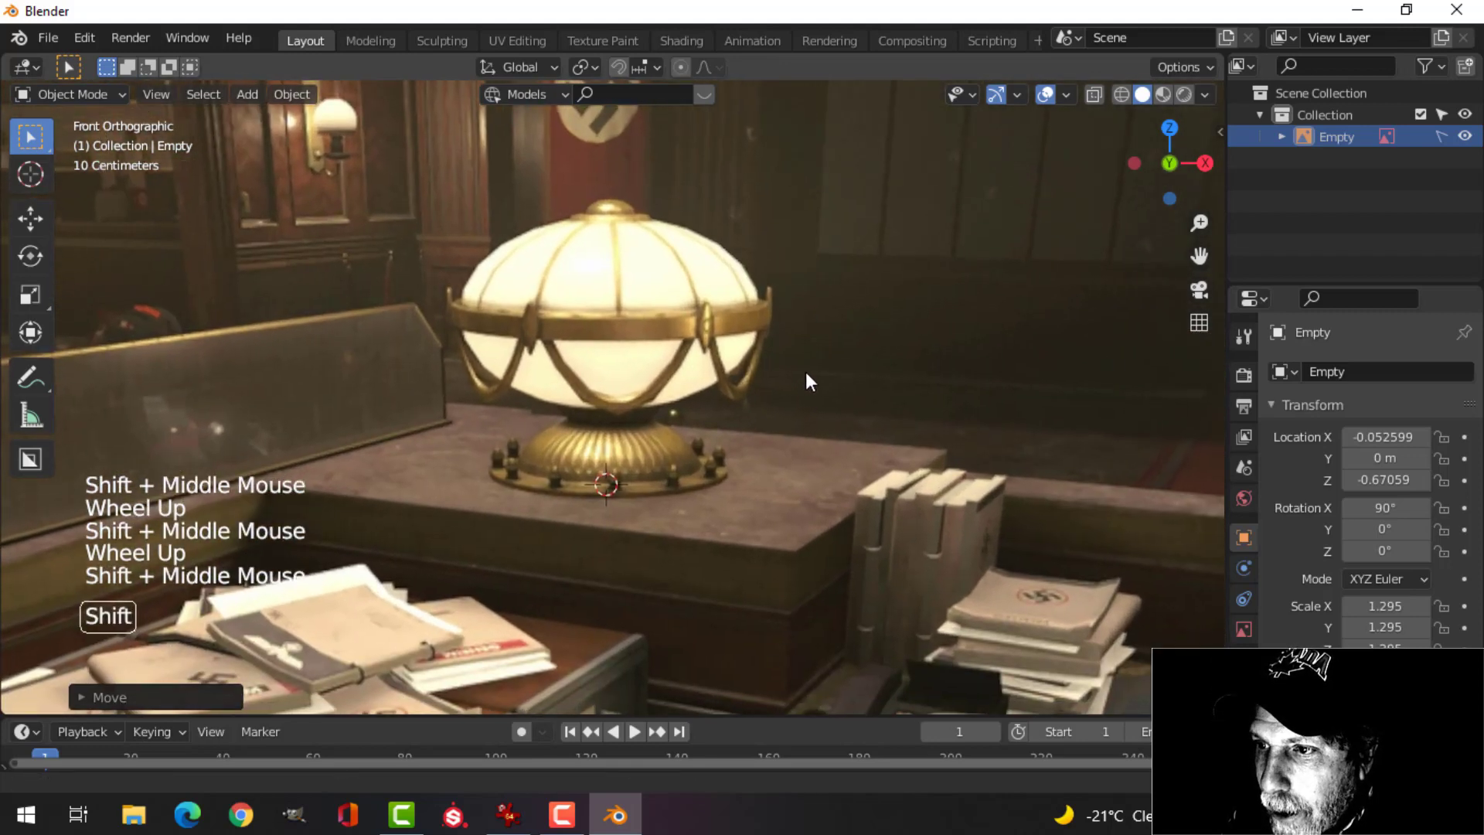
pyautogui.scroll(-1, 679, 380)
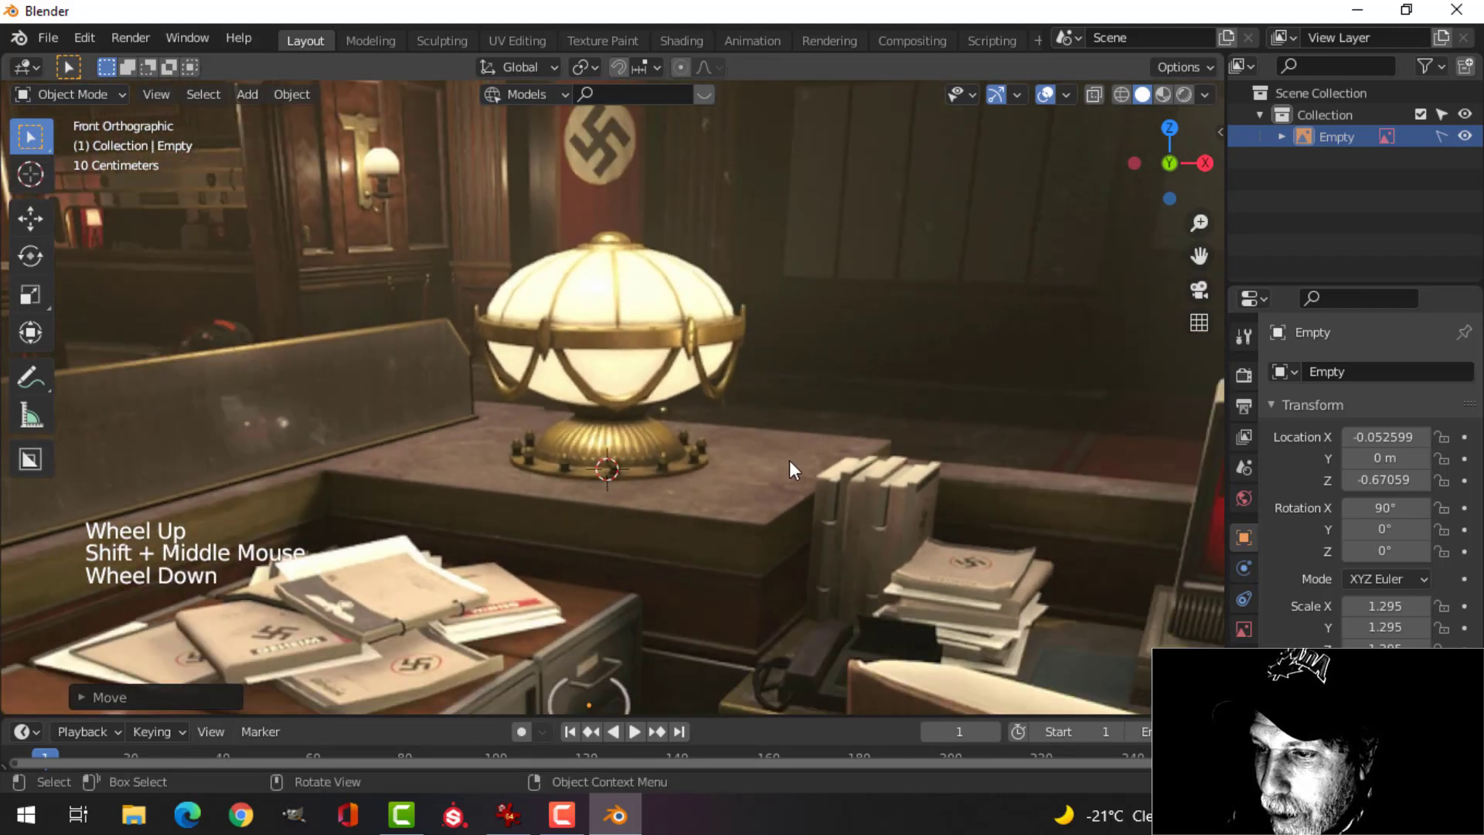
pyautogui.scroll(1, 790, 461)
pyautogui.hotkey('shift', 'a')
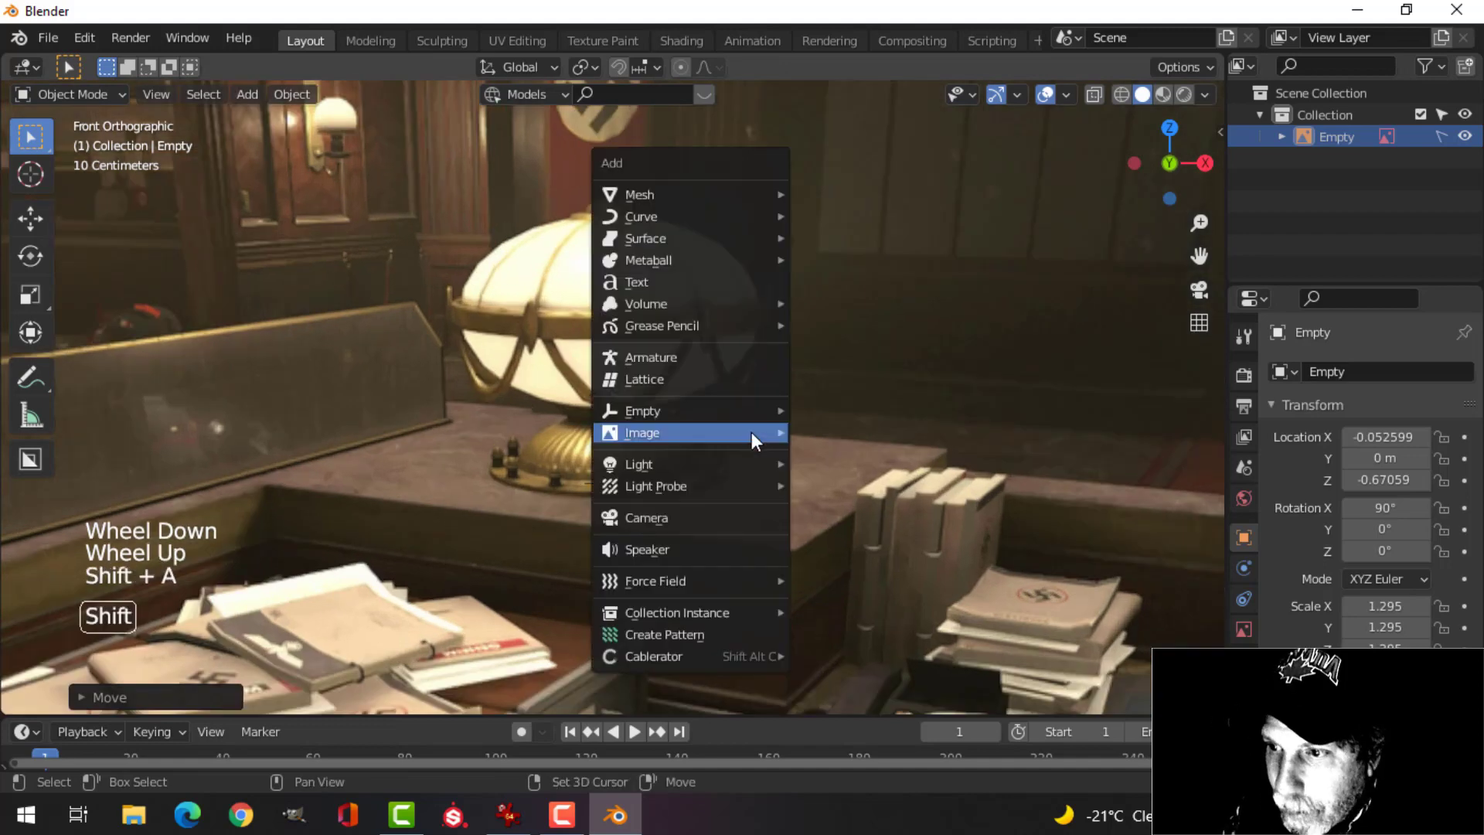
pyautogui.moveTo(697, 189)
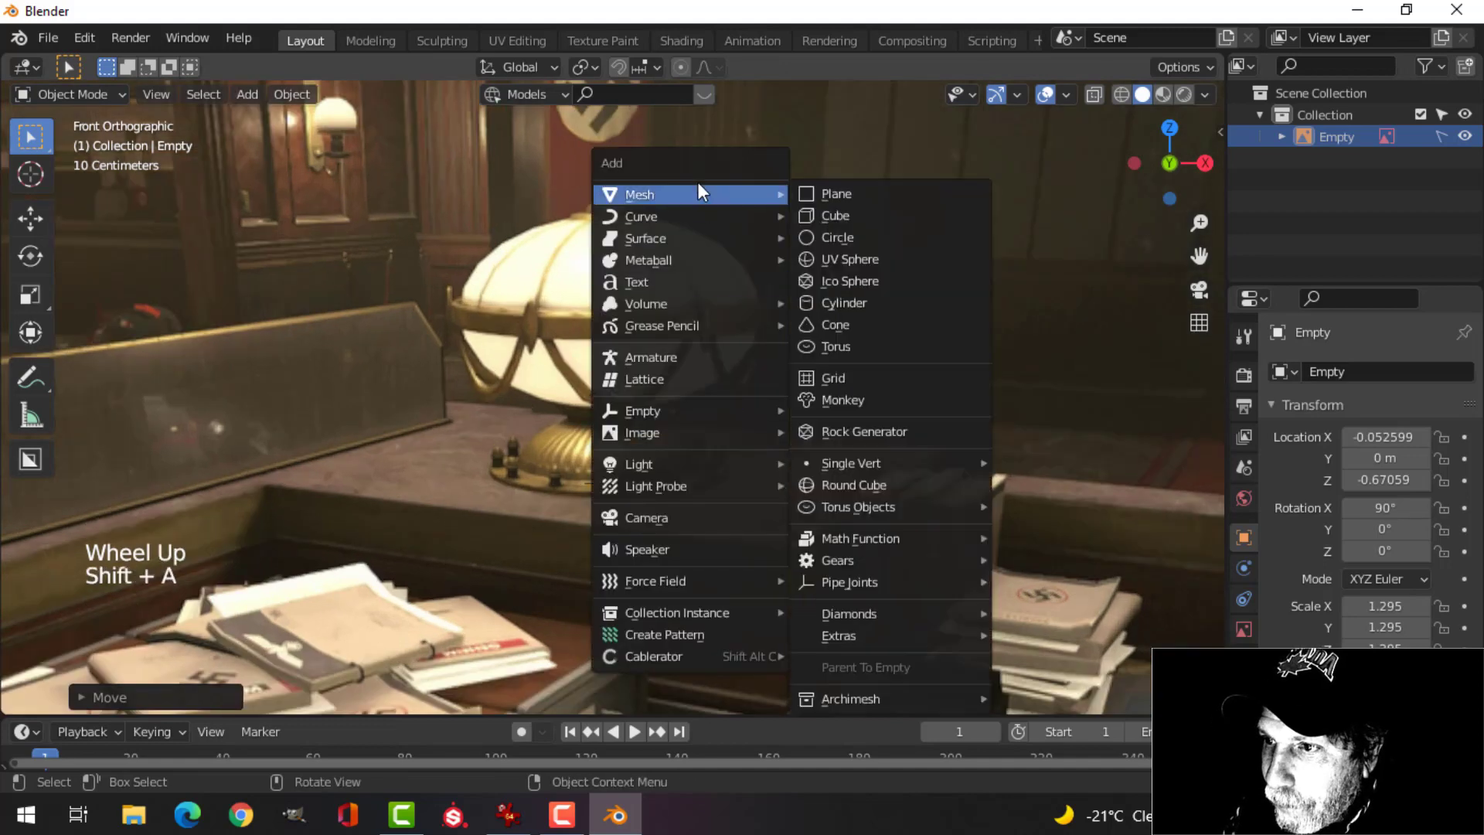
pyautogui.click(850, 195)
# Scale the plane down in Edit Mode to about the lamp base's size and merge its vertices into a single center point.
pyautogui.scroll(-4, 782, 405)
pyautogui.press('Tab')
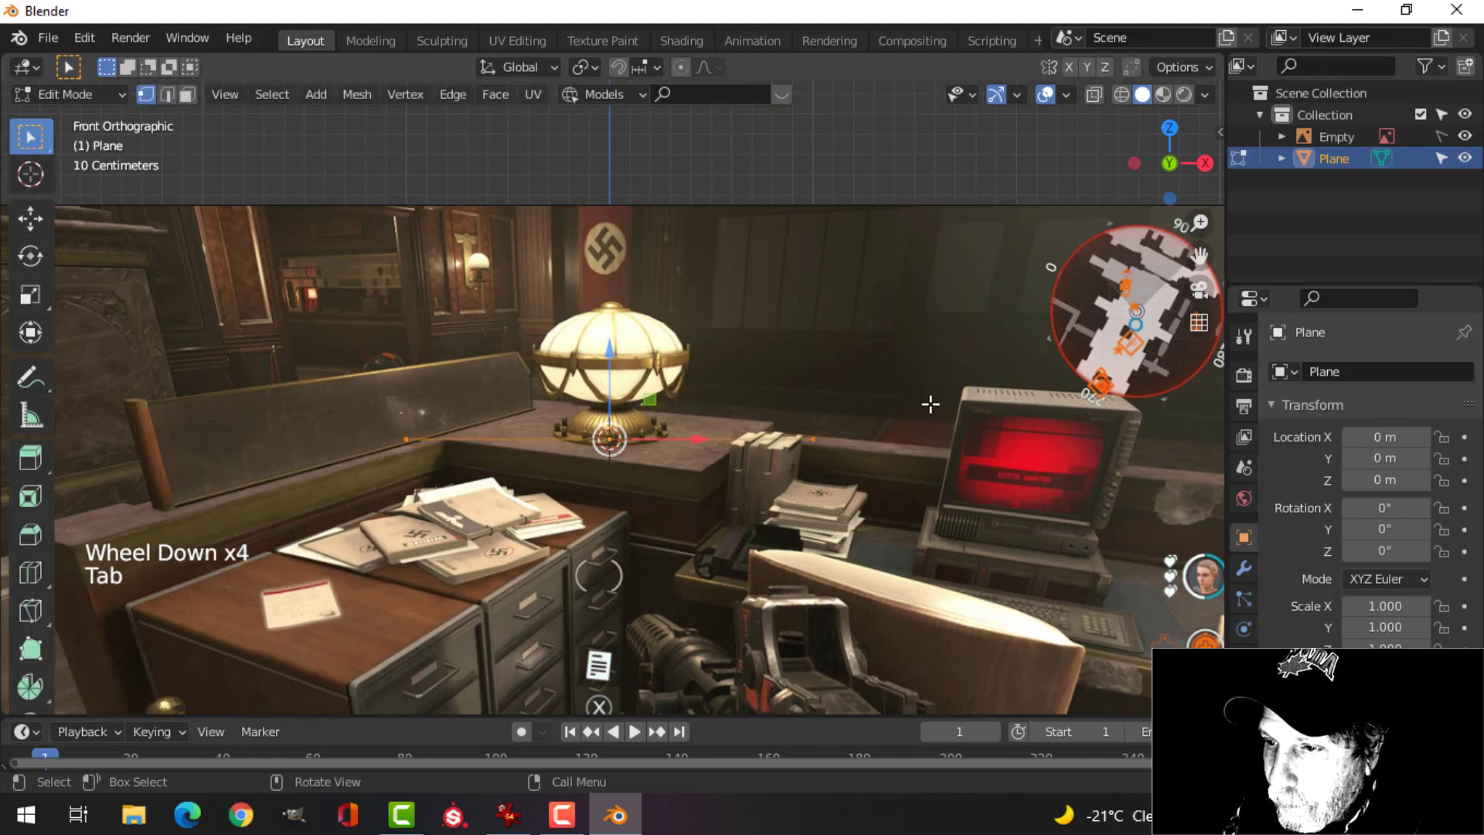
pyautogui.press('s')
pyautogui.click(664, 421)
pyautogui.scroll(6, 696, 425)
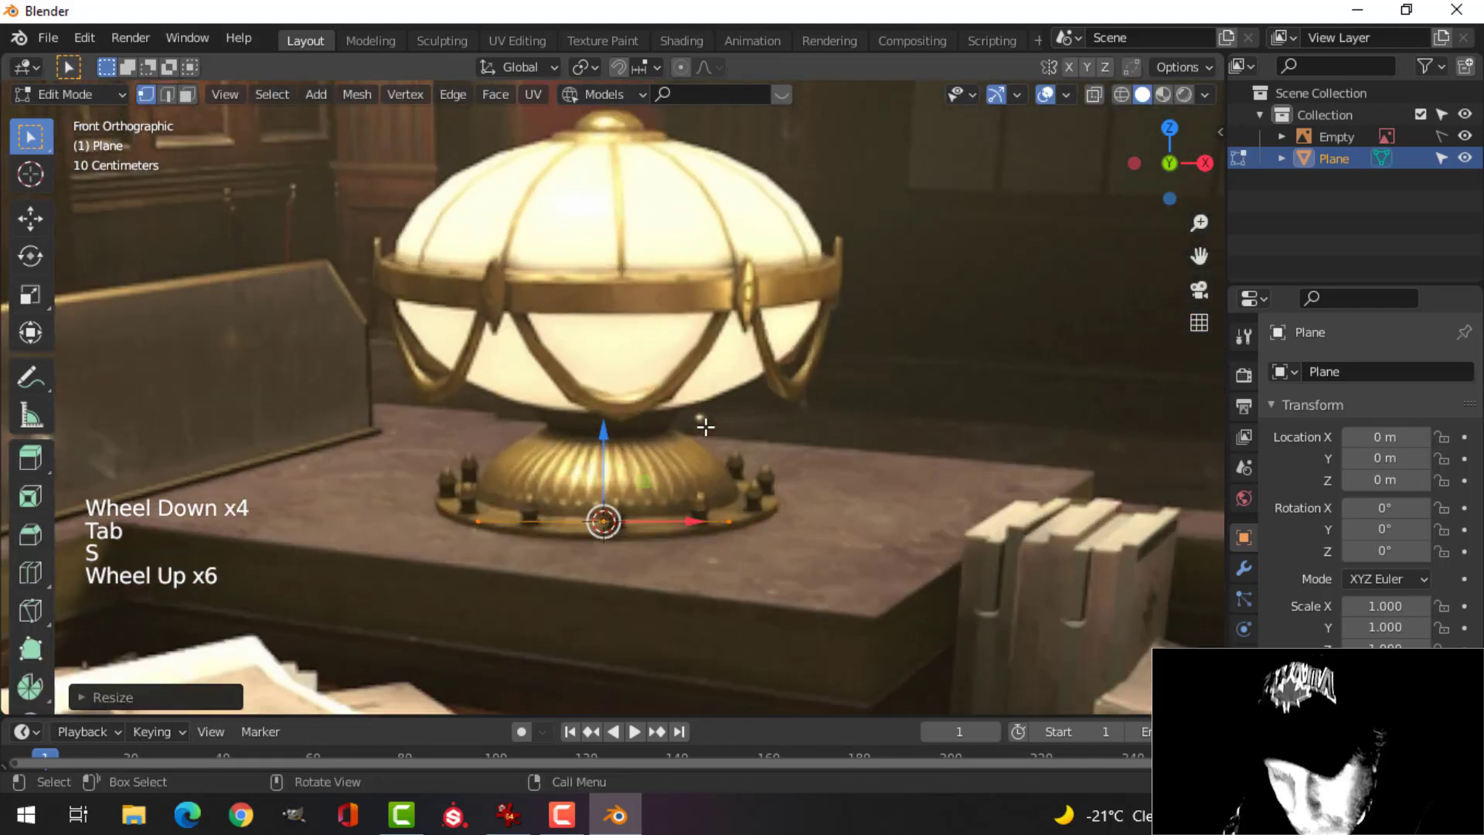
pyautogui.press('m')
pyautogui.click(705, 425)
# Move the merged vertex horizontally along X to the left edge of the lamp's base plate.
pyautogui.scroll(3, 691, 459)
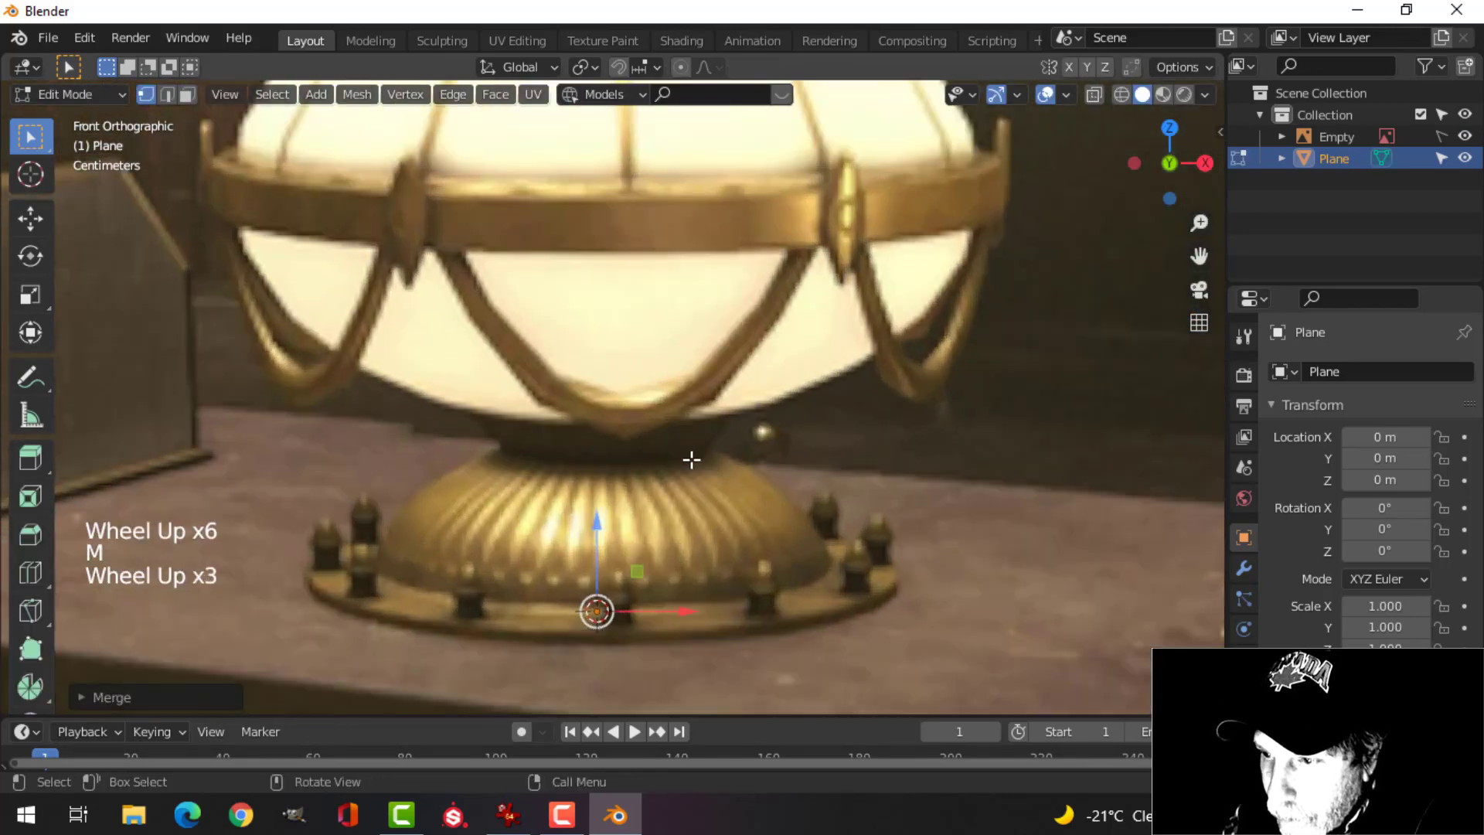
pyautogui.scroll(-2, 675, 482)
pyautogui.moveTo(702, 542); pyautogui.dragTo(499, 518)
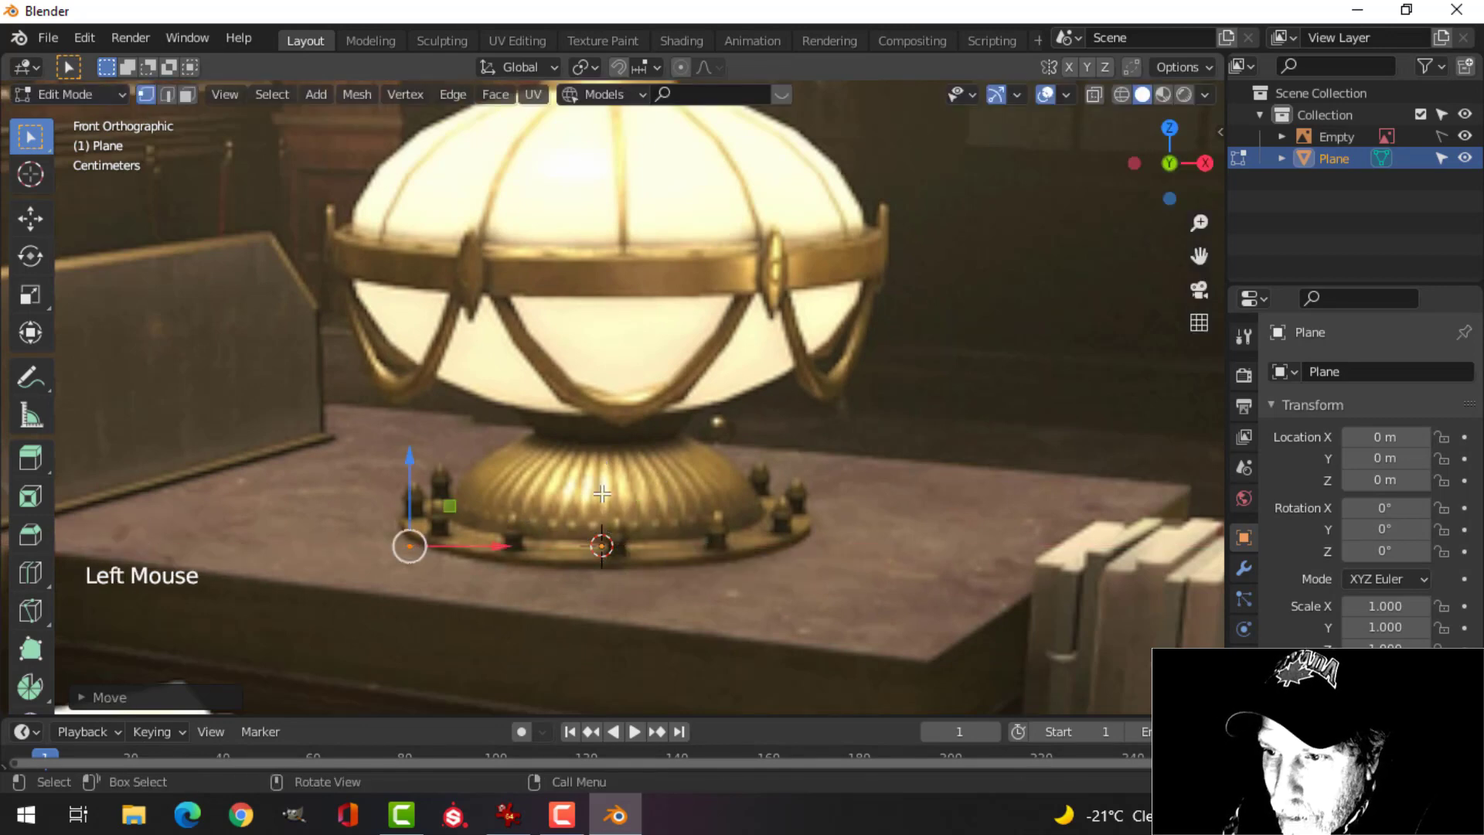
pyautogui.scroll(2, 603, 493)
pyautogui.keyDown('shift'); pyautogui.moveTo(602, 493); pyautogui.dragTo(728, 468, button='middle'); pyautogui.keyUp('shift')
pyautogui.scroll(-2, 679, 439)
pyautogui.scroll(2, 706, 506)
pyautogui.scroll(1, 727, 477)
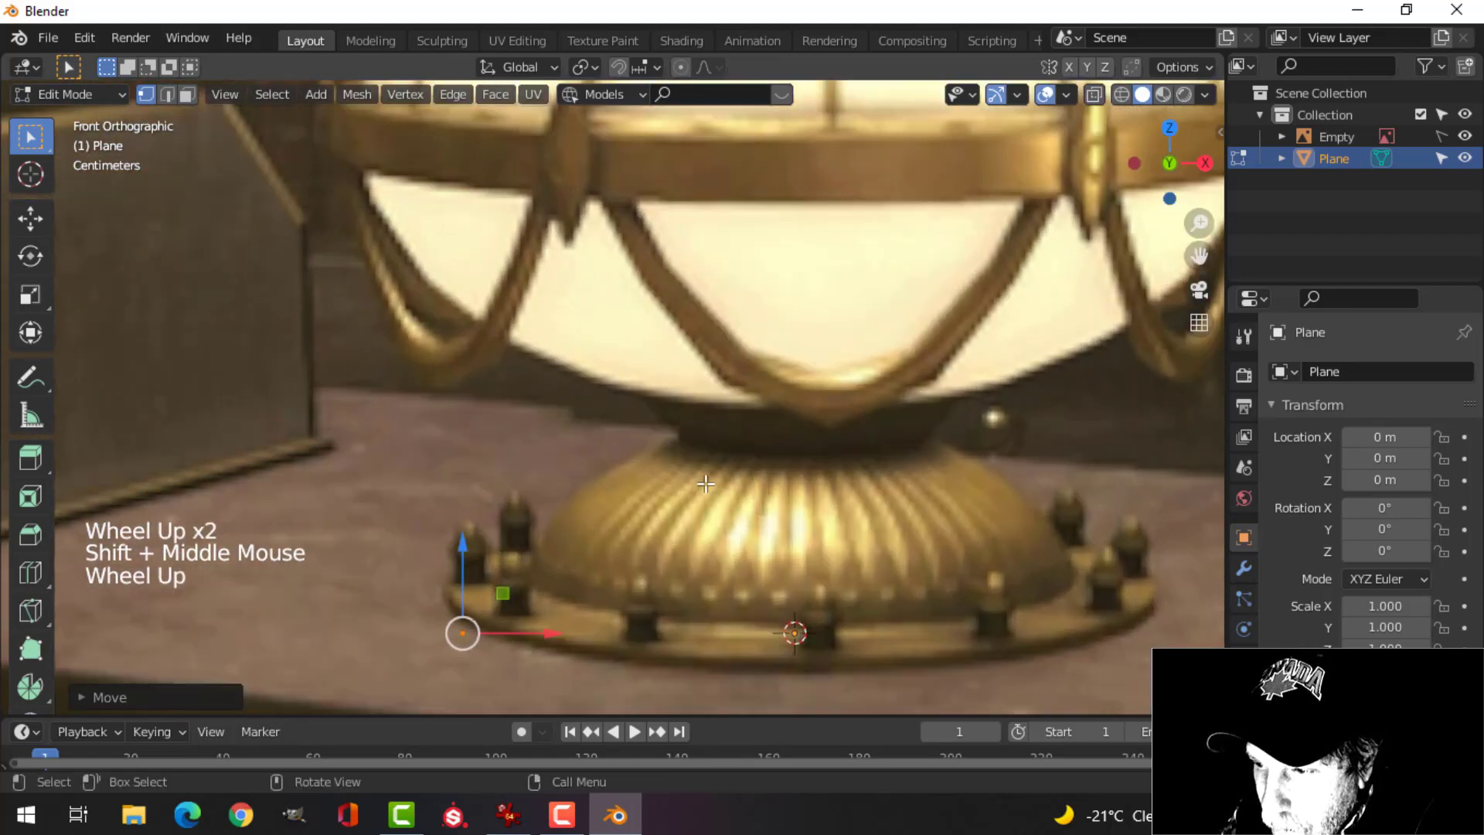
pyautogui.scroll(-1, 704, 483)
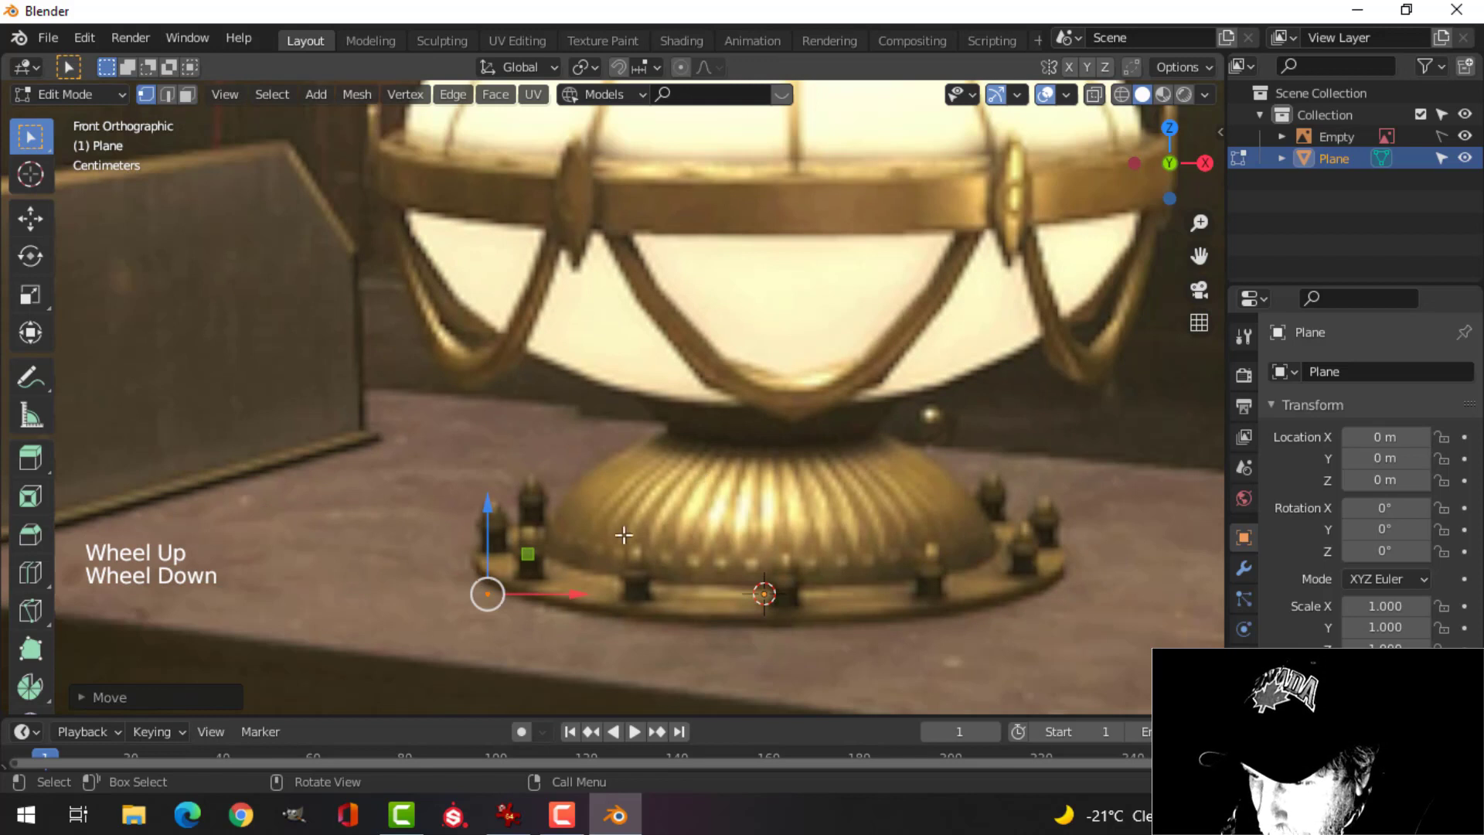
pyautogui.moveTo(587, 595); pyautogui.dragTo(560, 594)
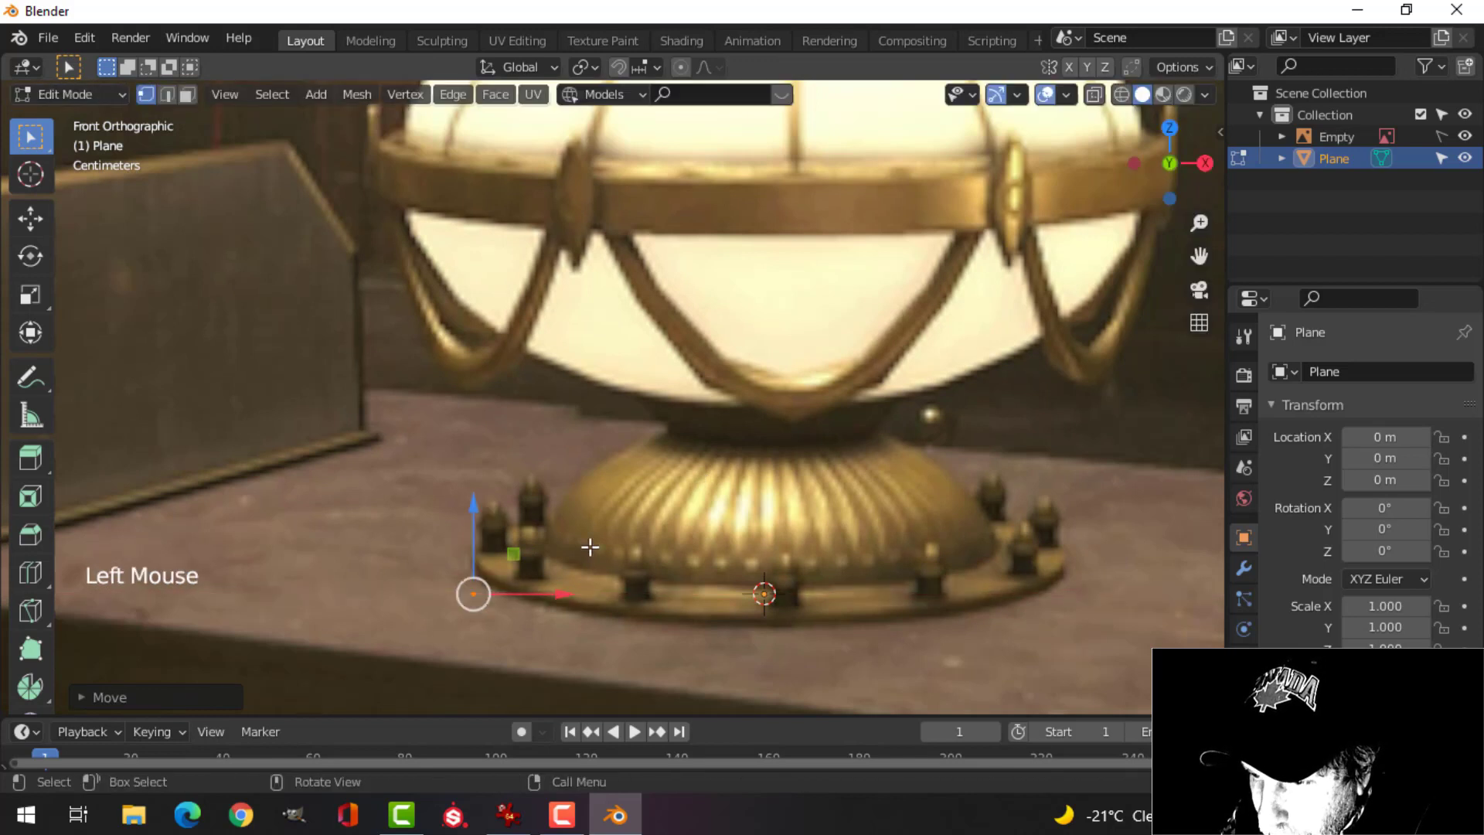
# Extrude the vertex straight up for the base plate's rim, and extrude again horizontally inward to the foot of the ribbed dome.
pyautogui.scroll(1, 590, 543)
pyautogui.keyDown('shift'); pyautogui.moveTo(611, 526); pyautogui.dragTo(647, 448, button='middle'); pyautogui.keyUp('shift')
pyautogui.press('e')
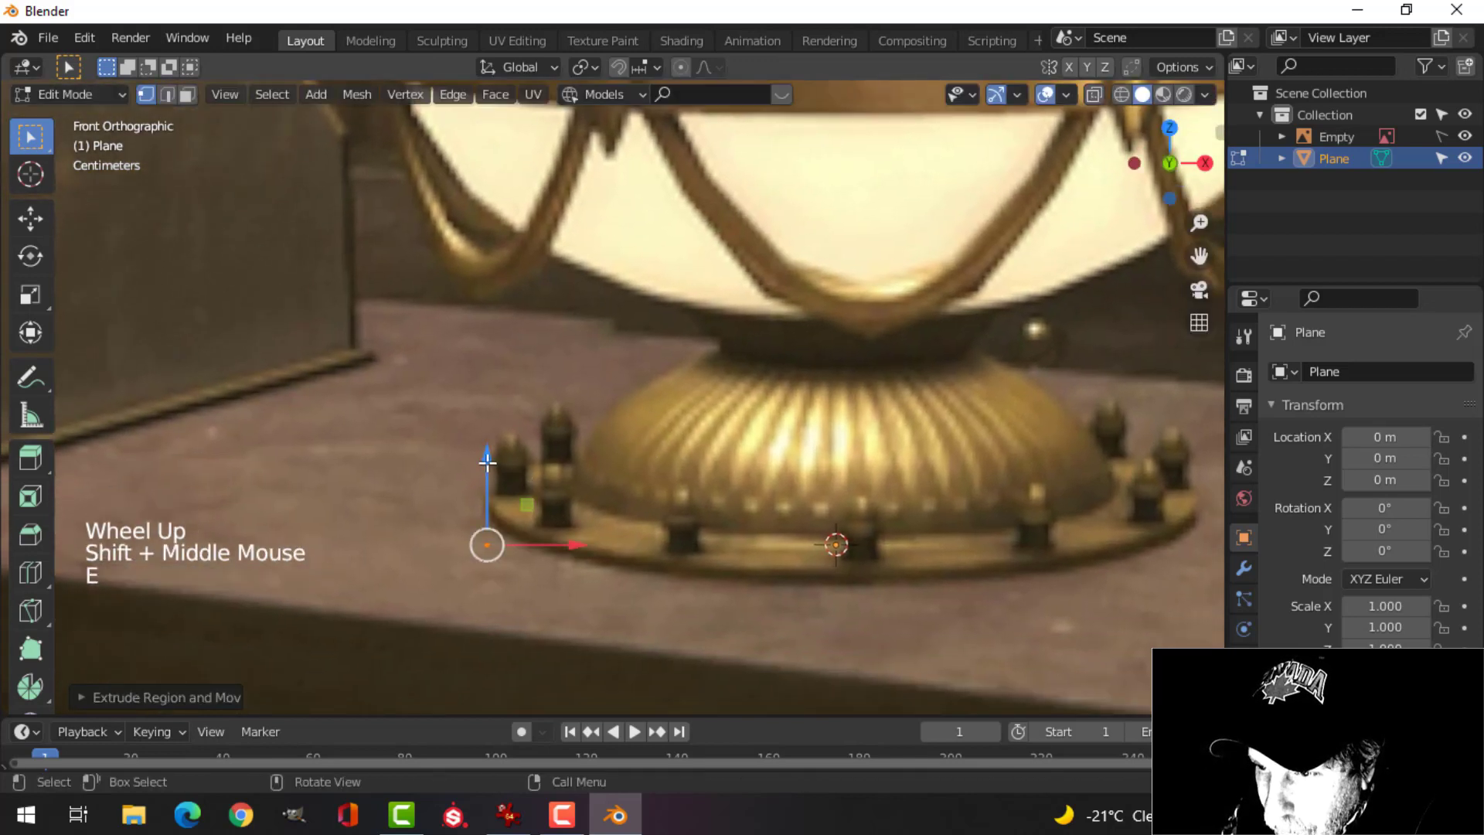
pyautogui.moveTo(487, 462); pyautogui.dragTo(485, 422)
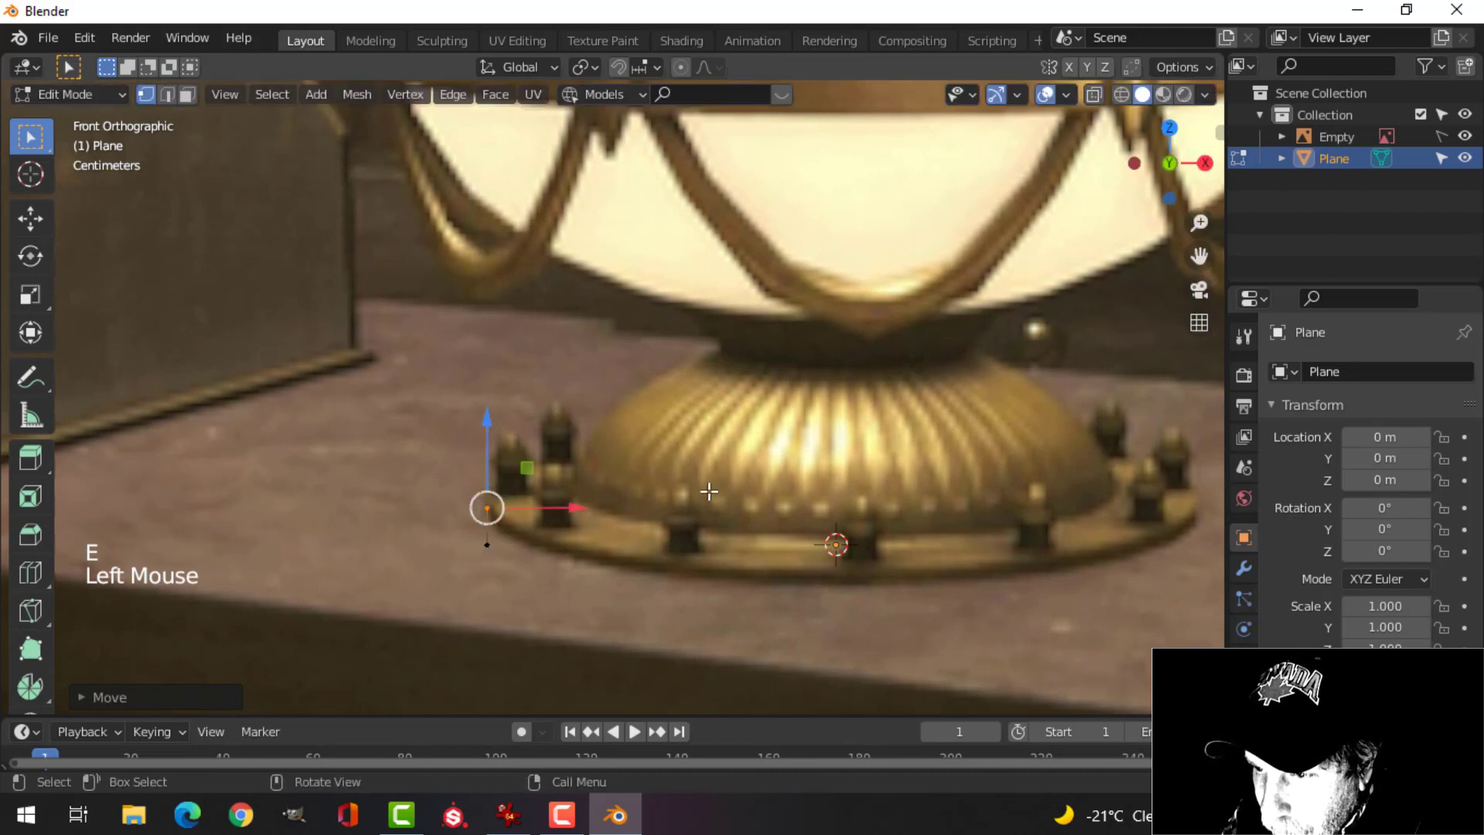
pyautogui.press('e')
pyautogui.moveTo(573, 507); pyautogui.dragTo(617, 490)
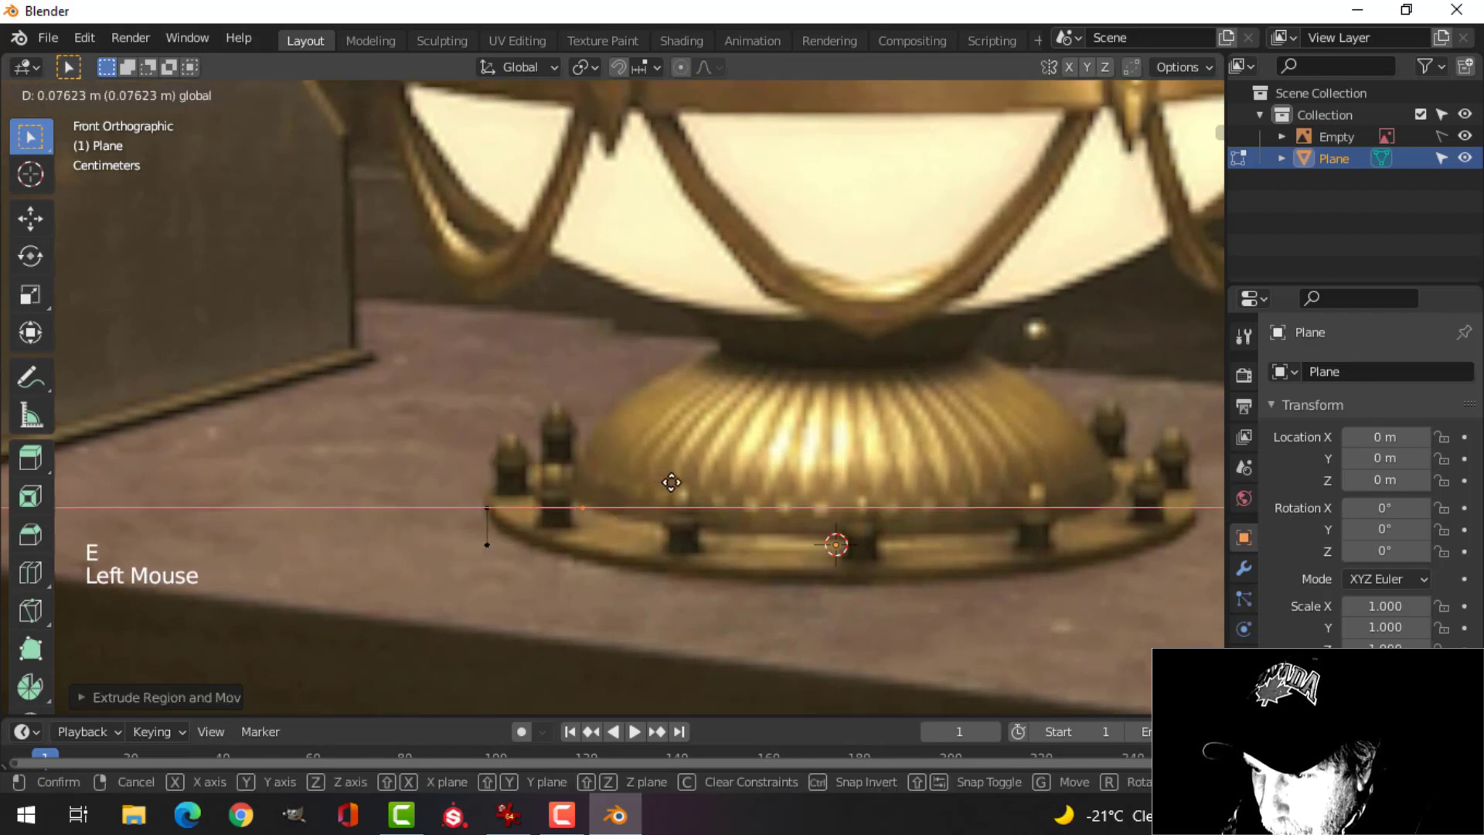
pyautogui.moveTo(661, 480); pyautogui.dragTo(663, 480)
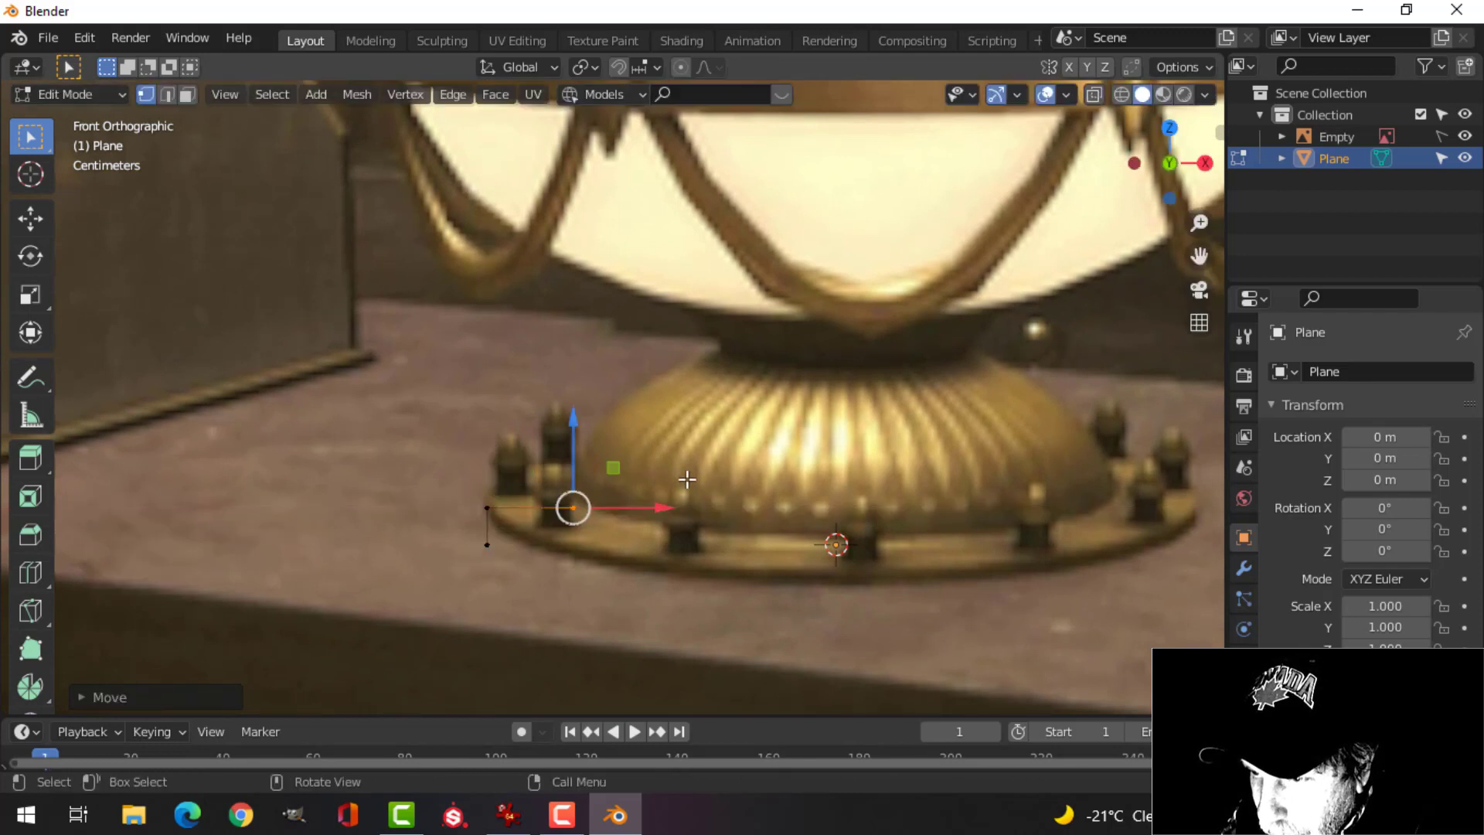
# Extrude three vertices up the lower part of the ribbed dome, following its left outline.
pyautogui.scroll(2, 685, 480)
pyautogui.keyDown('shift'); pyautogui.moveTo(696, 476); pyautogui.dragTo(722, 445, button='middle'); pyautogui.keyUp('shift')
pyautogui.press('e')
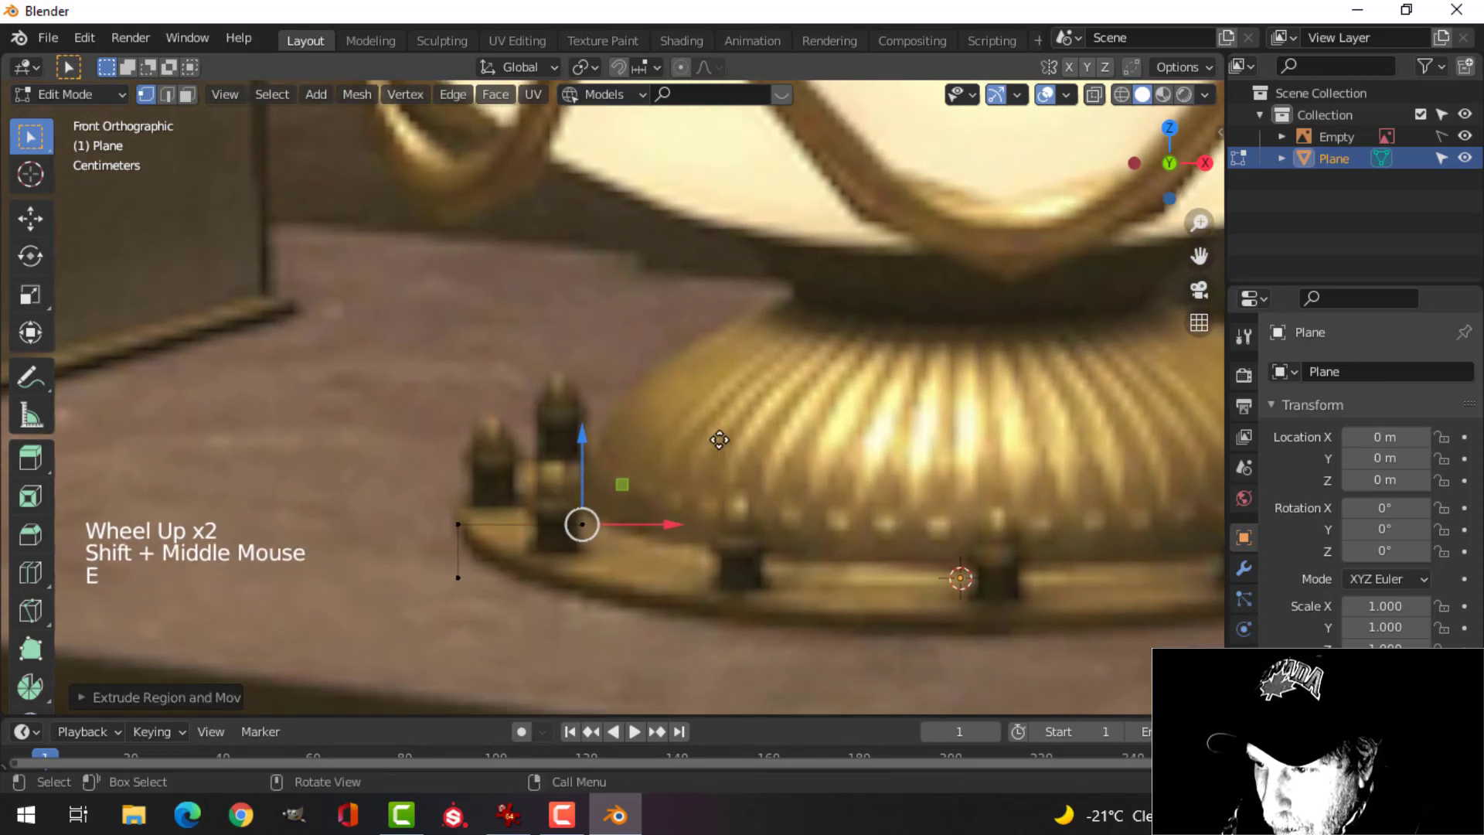
pyautogui.press('g')
pyautogui.click(725, 400)
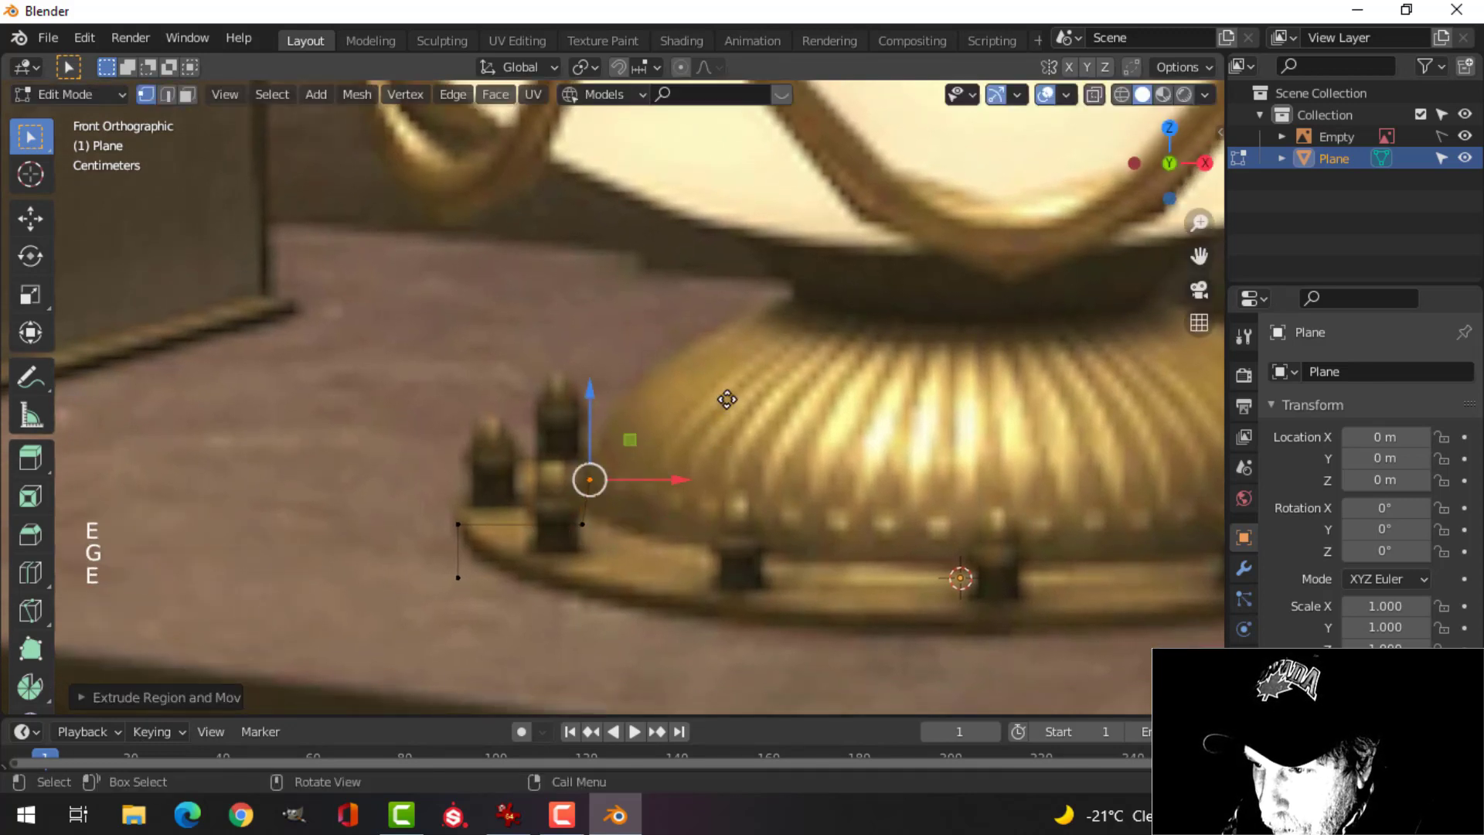
pyautogui.press('e')
pyautogui.press('g')
pyautogui.click(748, 346)
pyautogui.keyDown('shift'); pyautogui.moveTo(749, 346); pyautogui.dragTo(696, 464, button='middle'); pyautogui.keyUp('shift')
pyautogui.press('e')
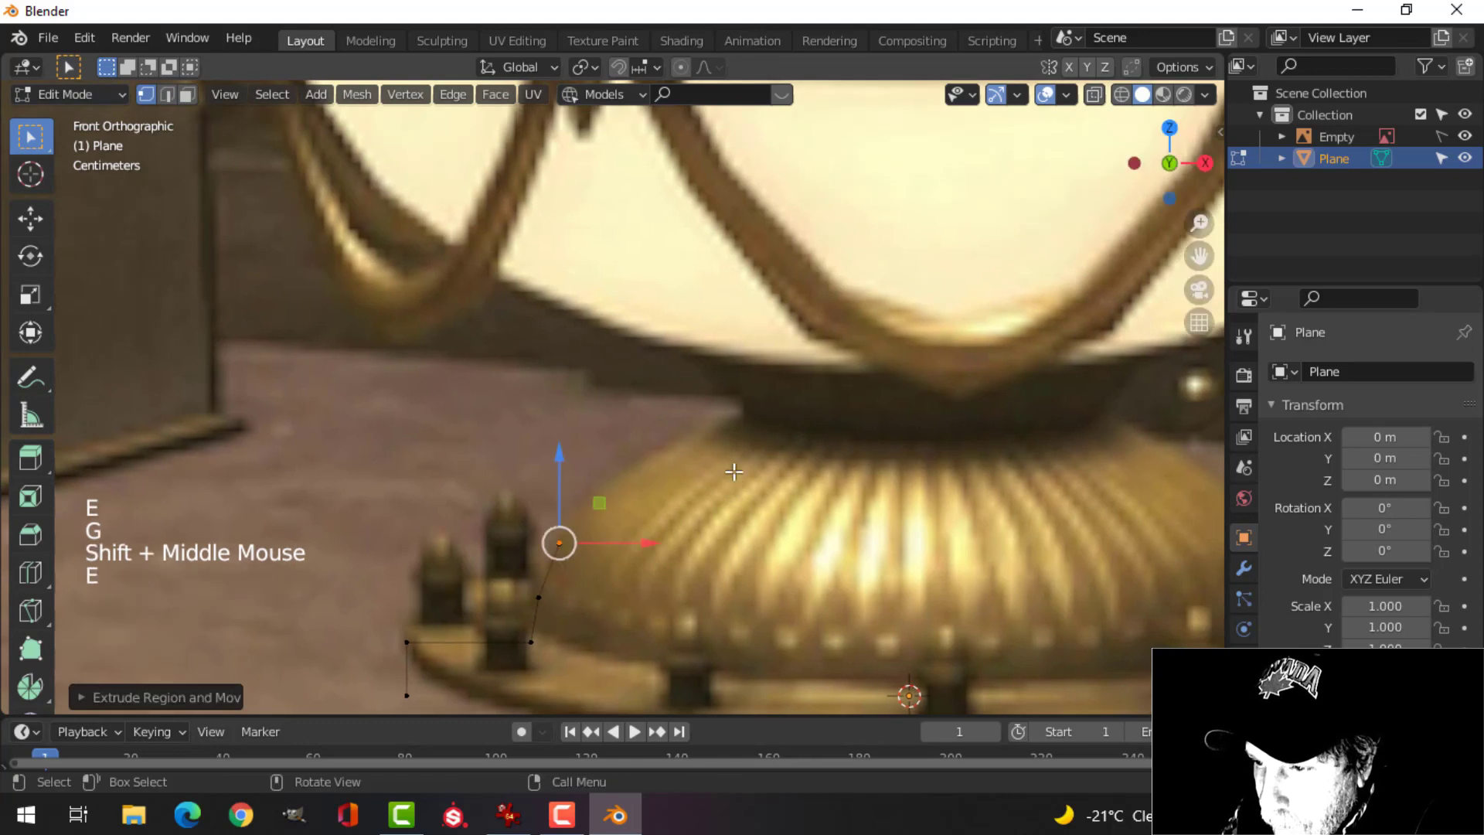
pyautogui.press('g')
pyautogui.click(768, 424)
# Extrude three more vertices along the dome's upper curve, ending at the lamp's dark neck.
pyautogui.press('e')
pyautogui.press('g')
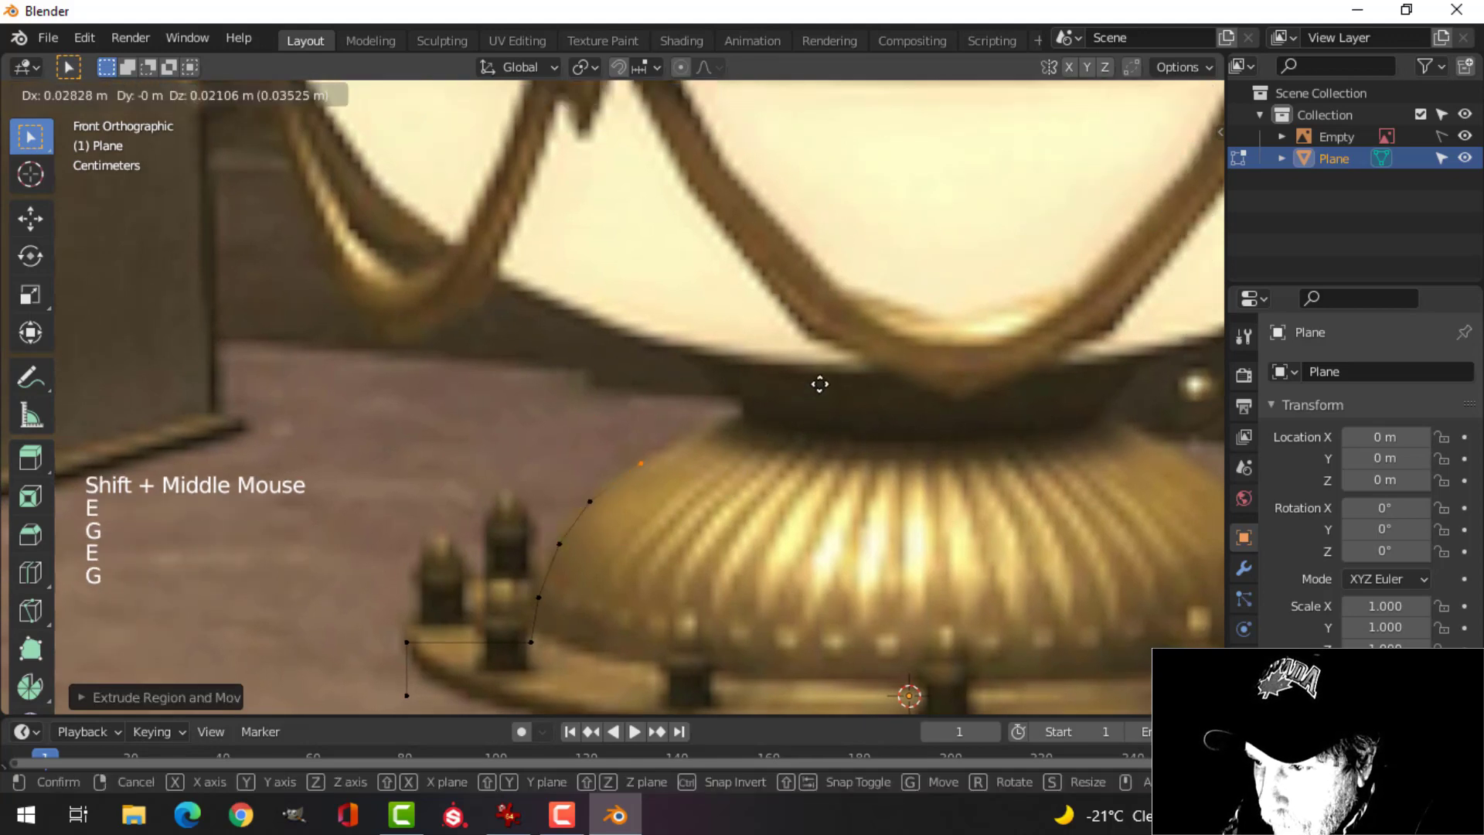
pyautogui.click(819, 384)
pyautogui.keyDown('shift'); pyautogui.moveTo(819, 385); pyautogui.dragTo(776, 461, button='middle'); pyautogui.keyUp('shift')
pyautogui.press('e')
pyautogui.press('g')
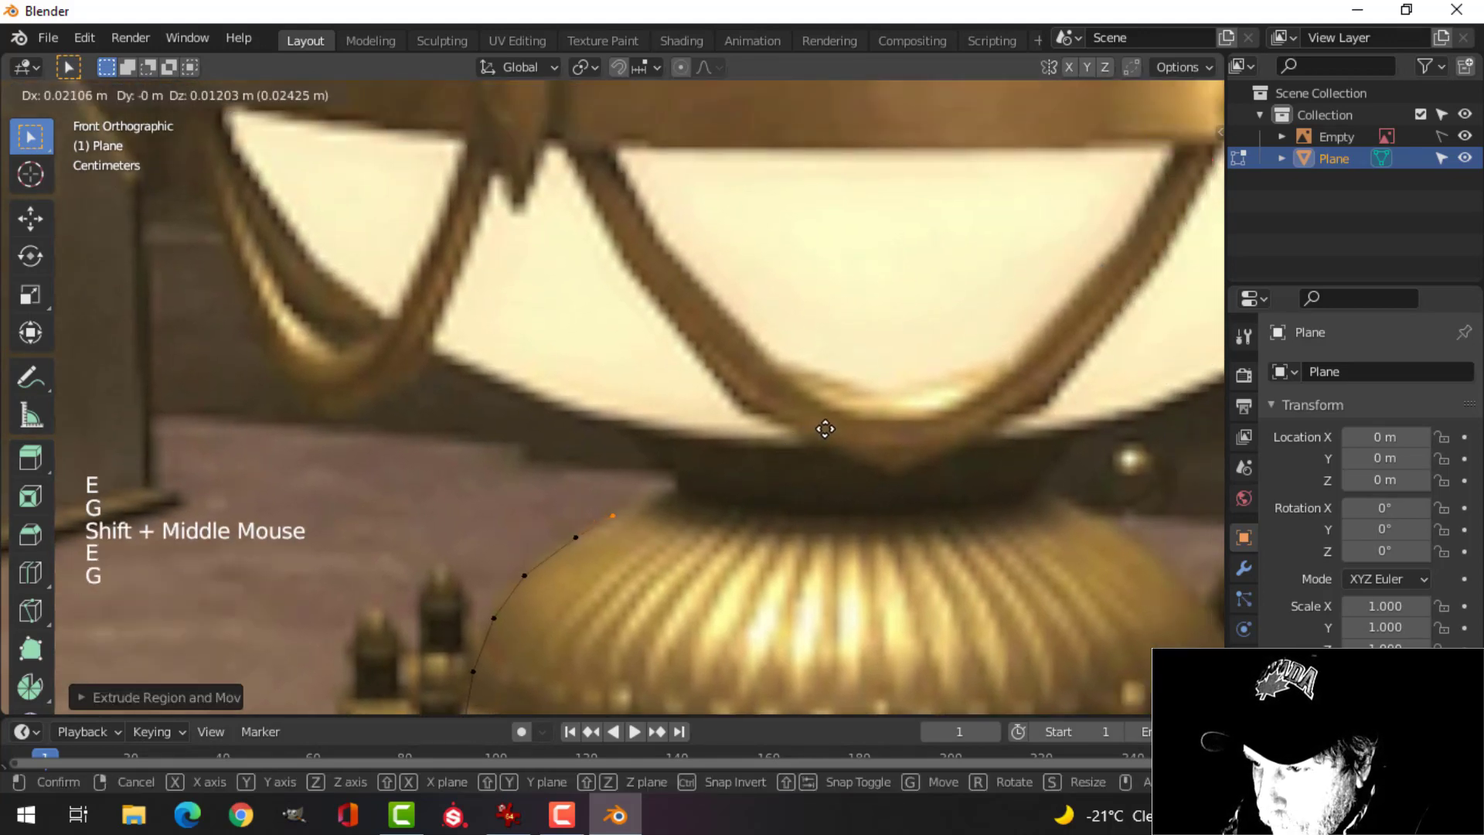
pyautogui.click(830, 424)
pyautogui.press('e')
pyautogui.press('g')
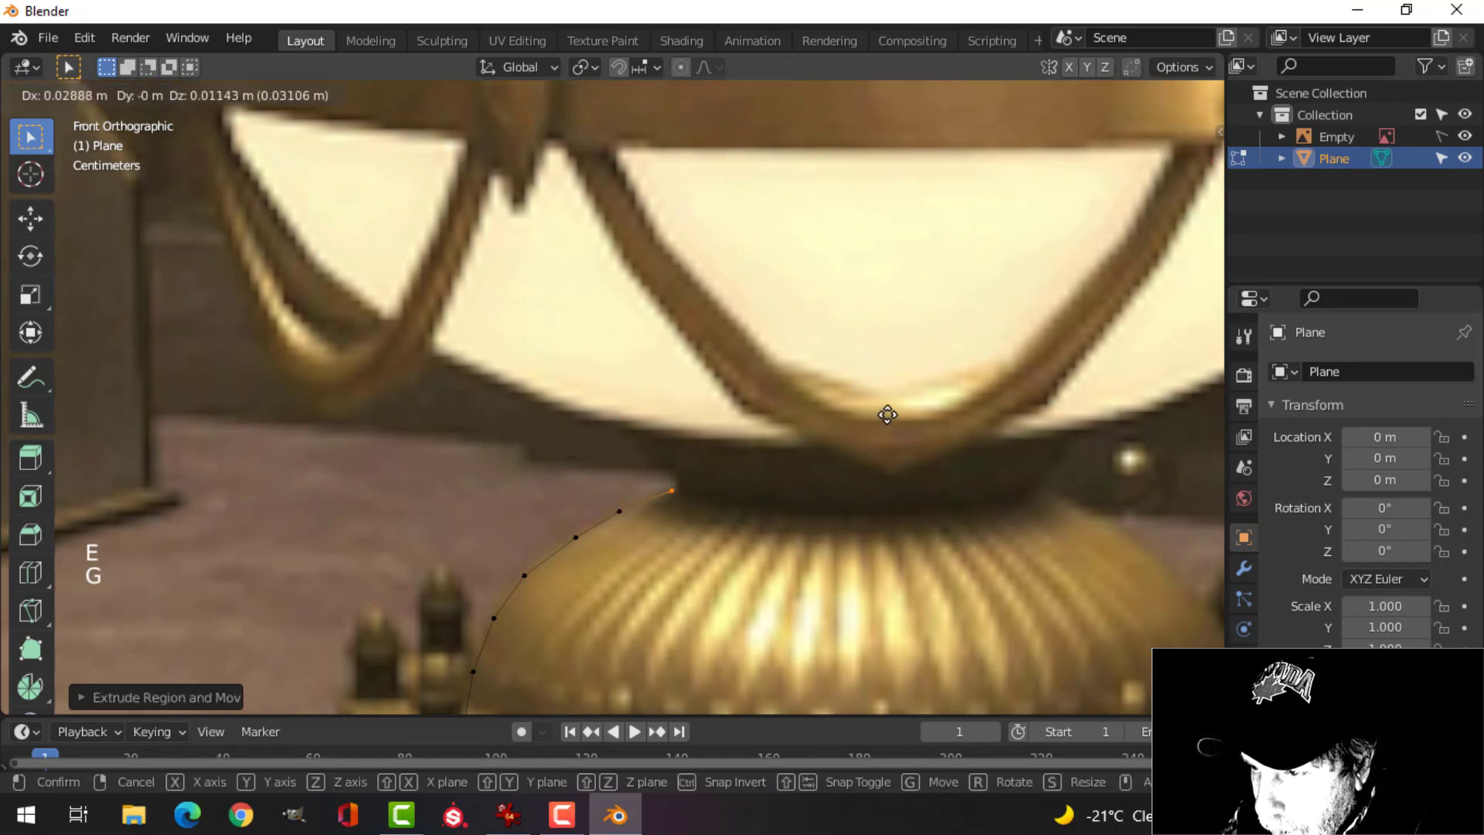
pyautogui.click(890, 415)
# Extrude the end vertex a short distance straight up along the lamp's neck.
pyautogui.scroll(-1, 855, 444)
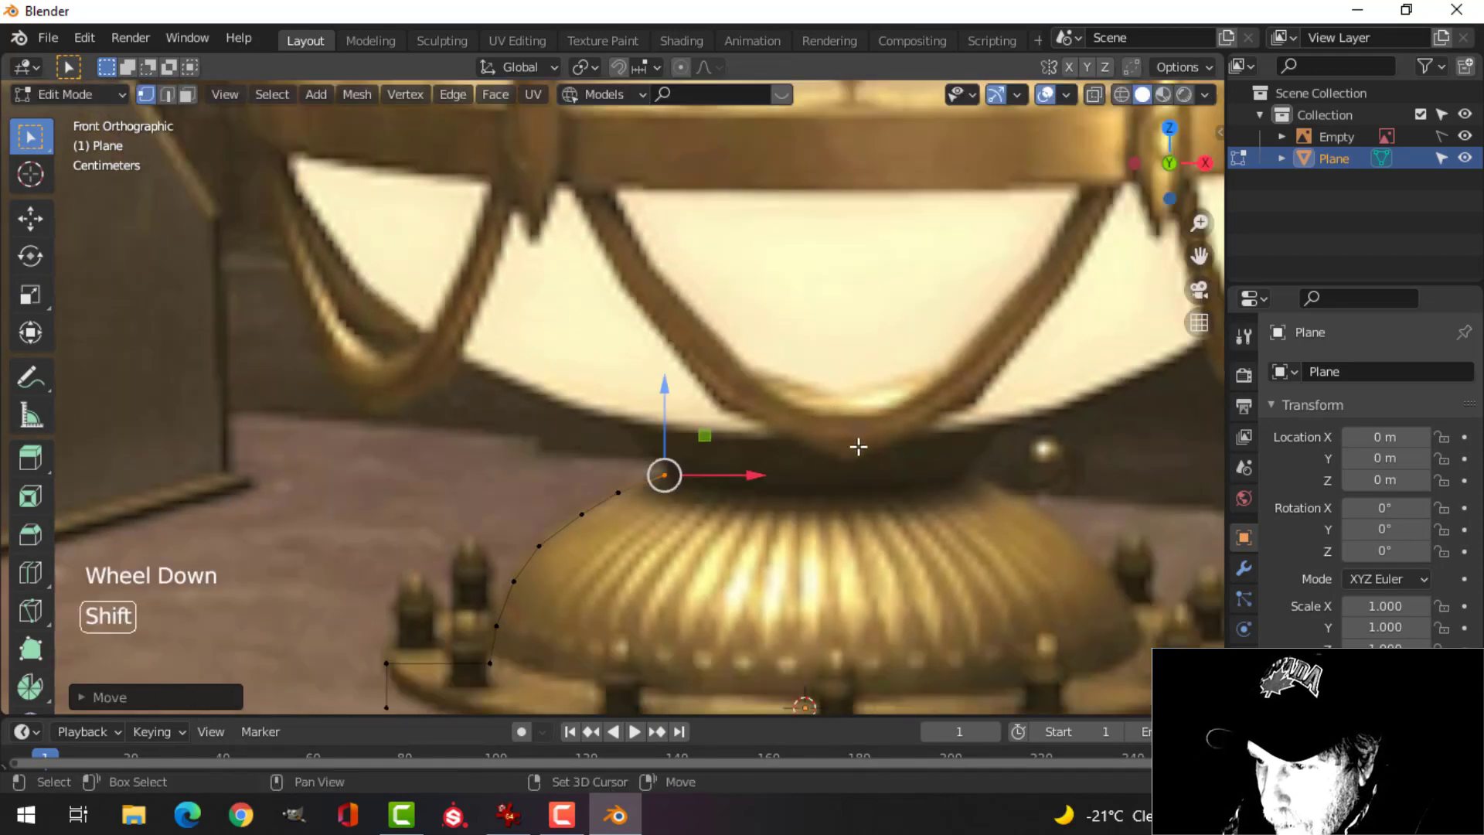
pyautogui.keyDown('shift'); pyautogui.moveTo(854, 444); pyautogui.dragTo(848, 484, button='middle'); pyautogui.keyUp('shift')
pyautogui.press('e')
pyautogui.moveTo(666, 449); pyautogui.dragTo(673, 431)
# Extrude four vertices outward and upward from the neck to trace the flared collar up to the glass shade.
pyautogui.scroll(3, 766, 467)
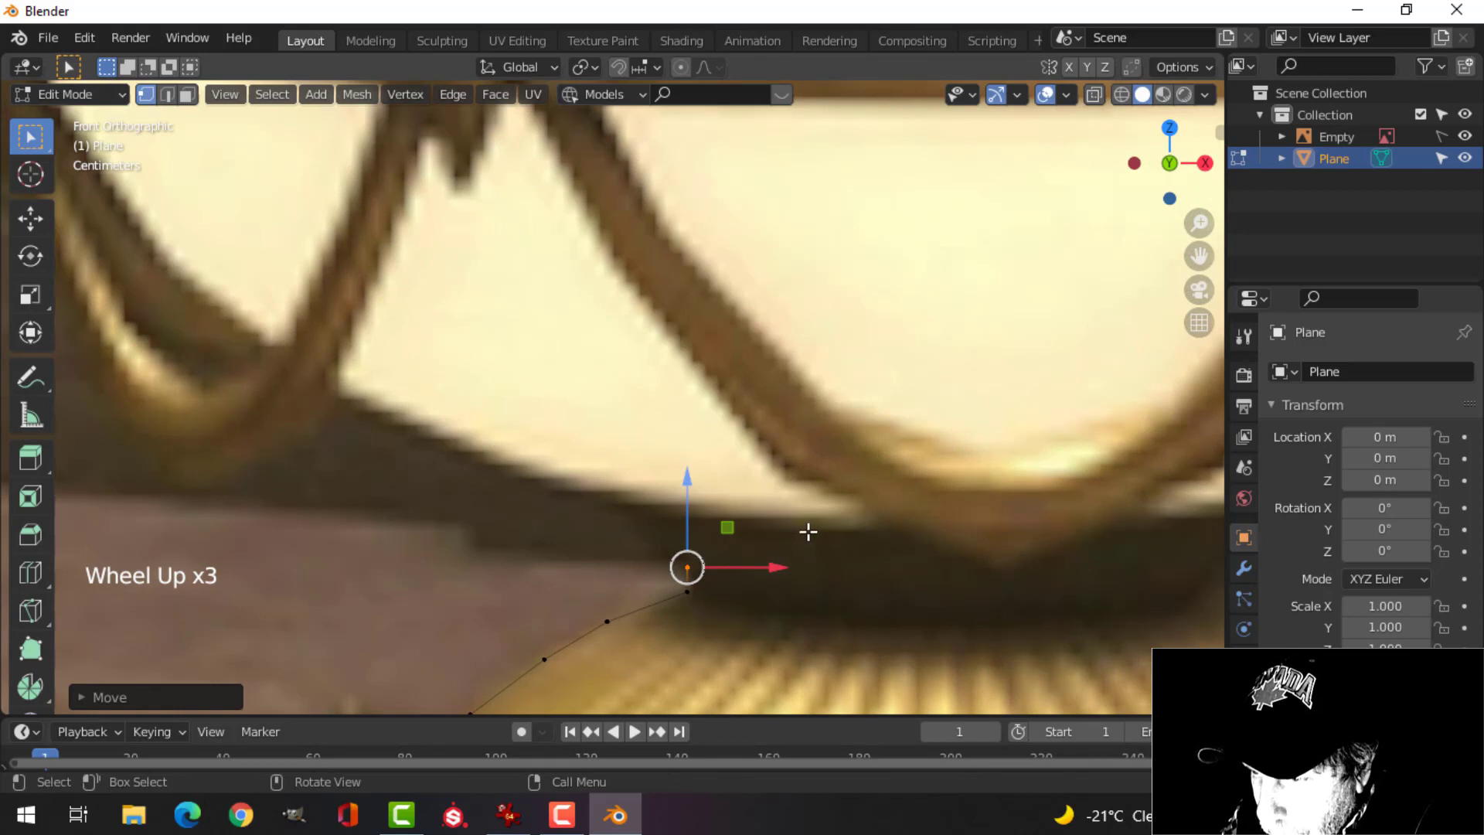
pyautogui.press('e')
pyautogui.press('g')
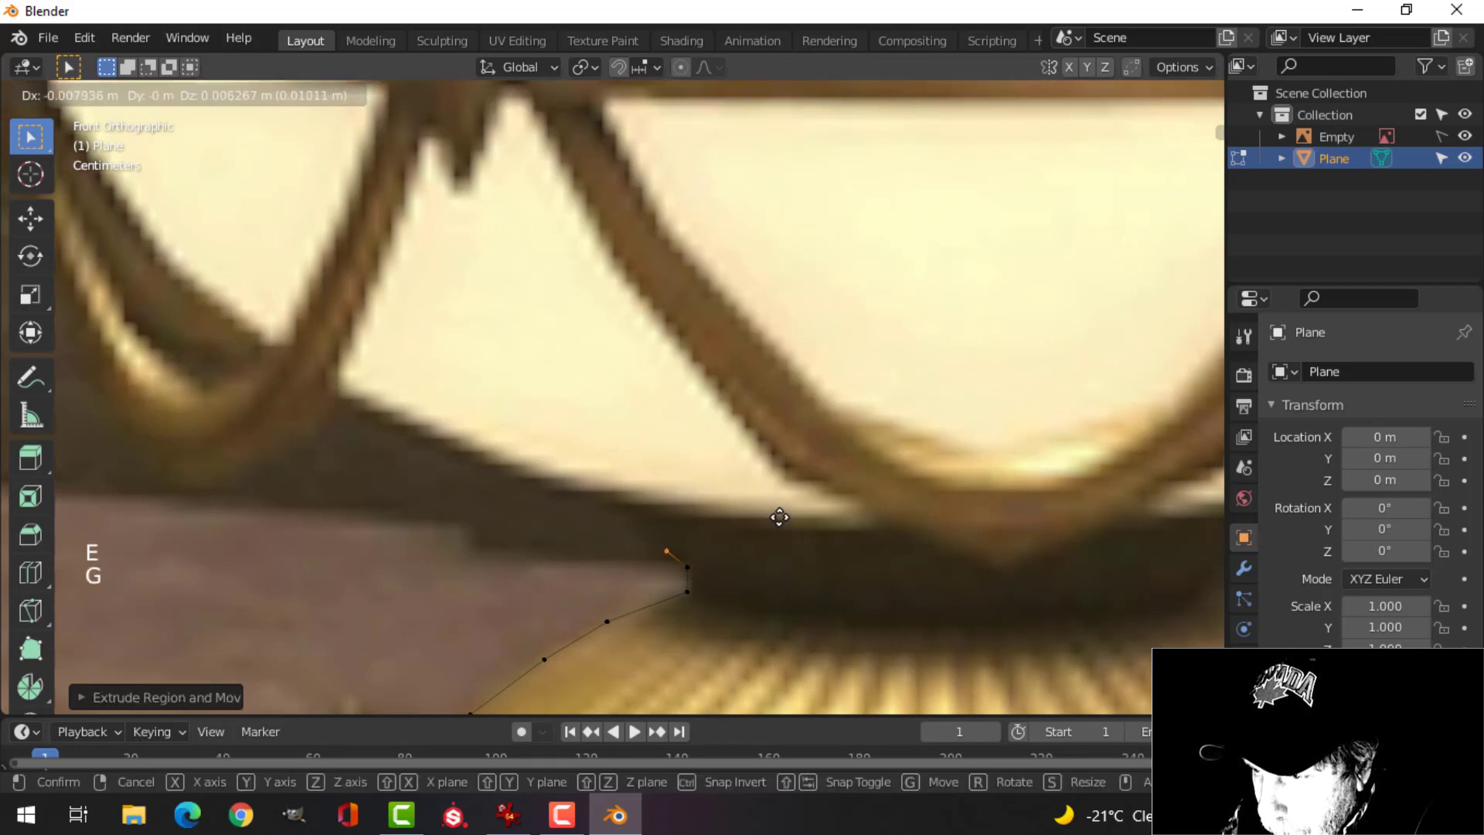
pyautogui.click(779, 517)
pyautogui.press('e')
pyautogui.click(772, 511)
pyautogui.press('g')
pyautogui.click(748, 494)
pyautogui.press('e')
pyautogui.click(744, 485)
pyautogui.press('g')
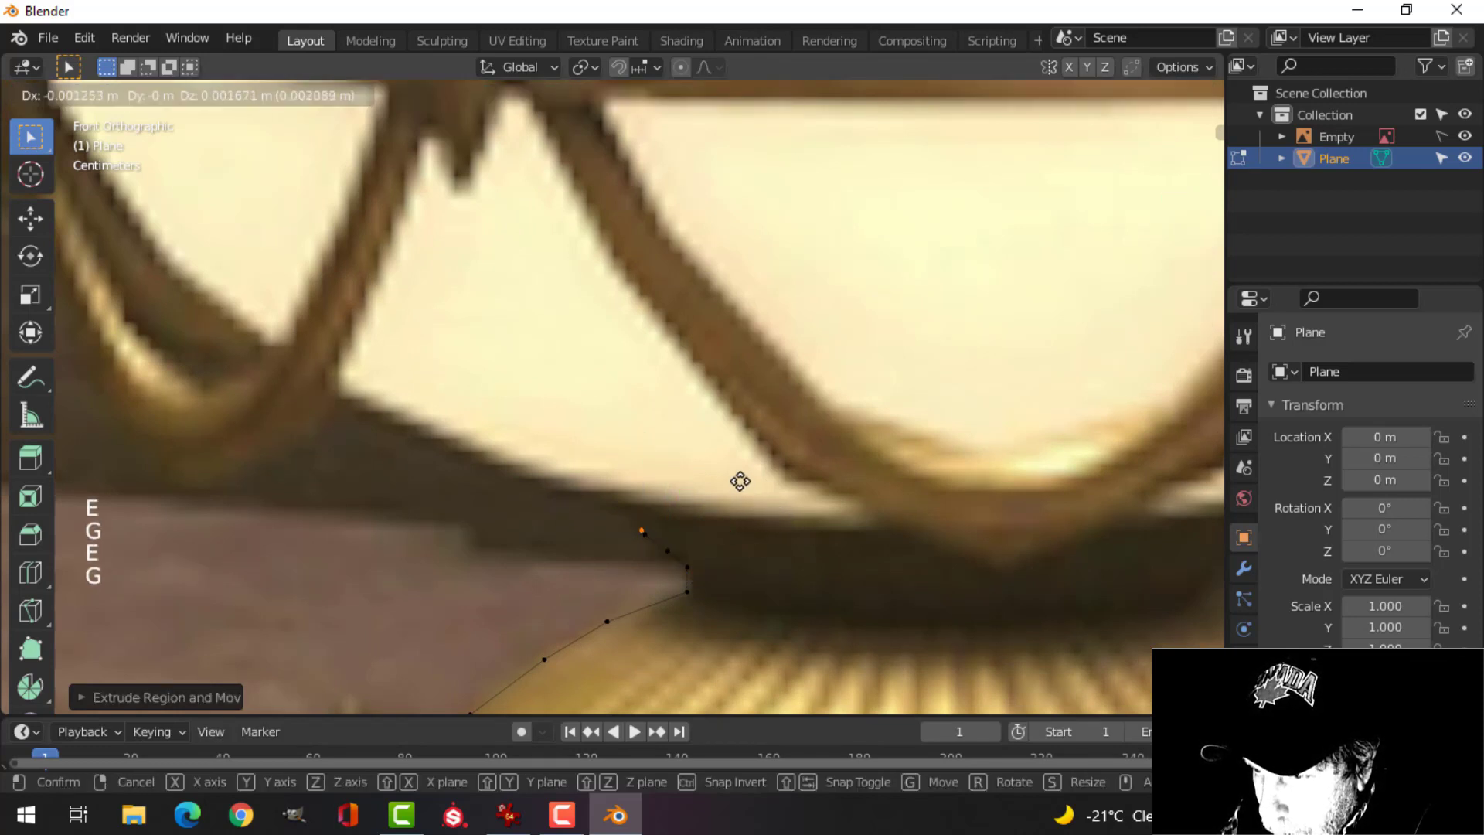
pyautogui.click(731, 470)
pyautogui.press('e')
pyautogui.press('g')
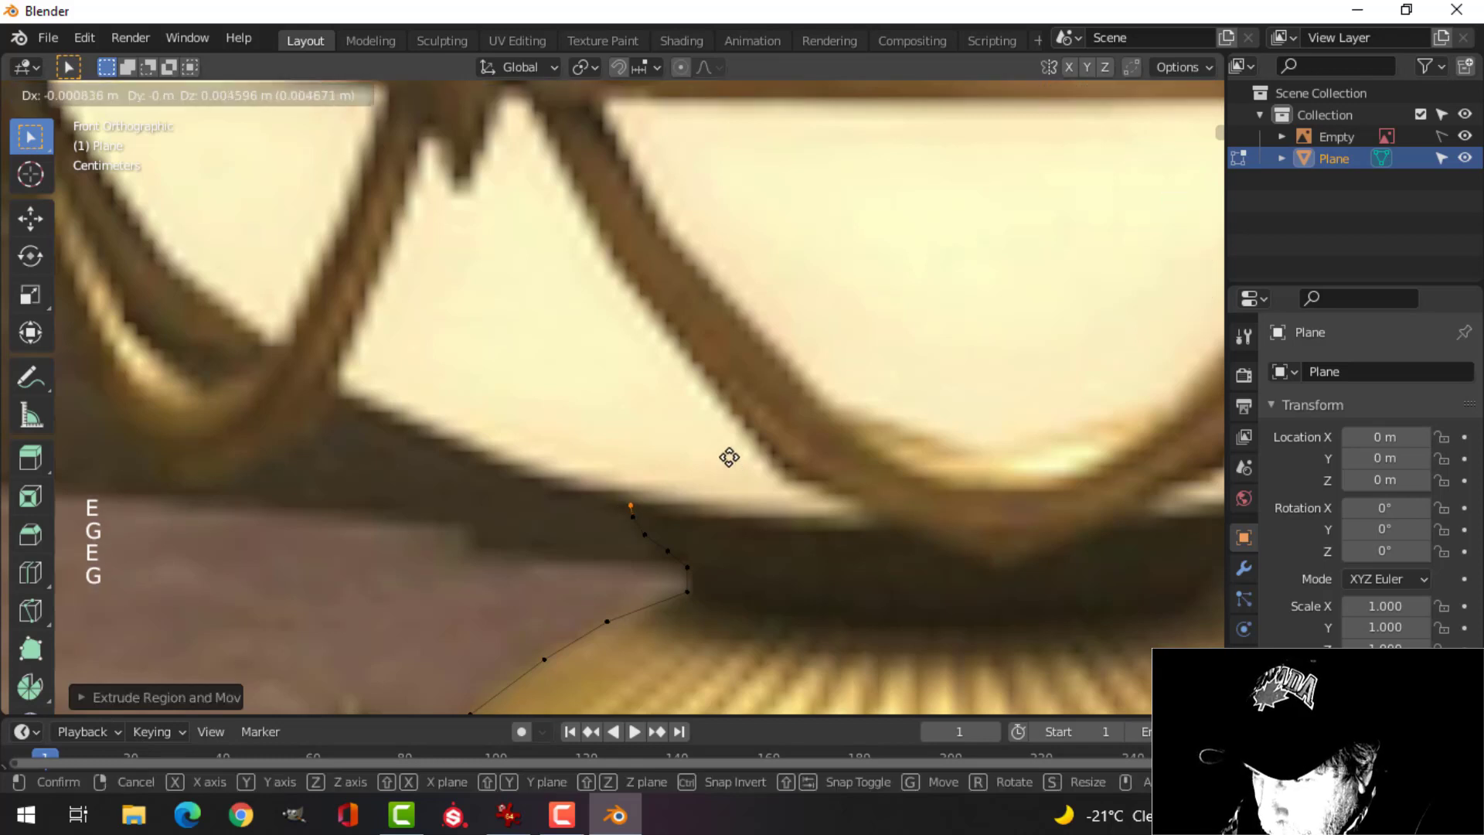
pyautogui.click(730, 457)
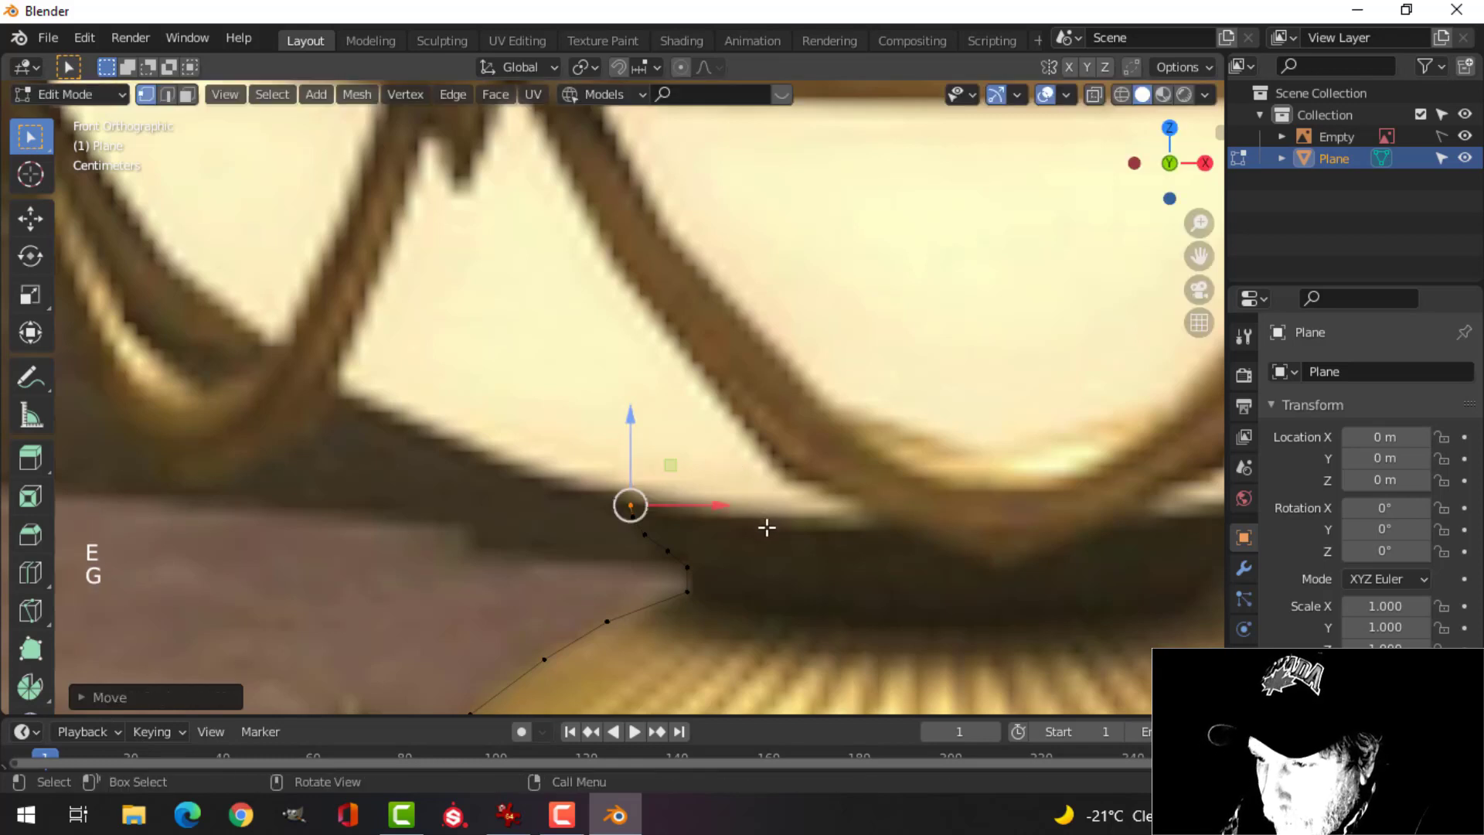
# Leave Edit Mode and add a Screw modifier that revolves the profile 360° around the Z axis.
pyautogui.scroll(-5, 767, 528)
pyautogui.press('Tab')
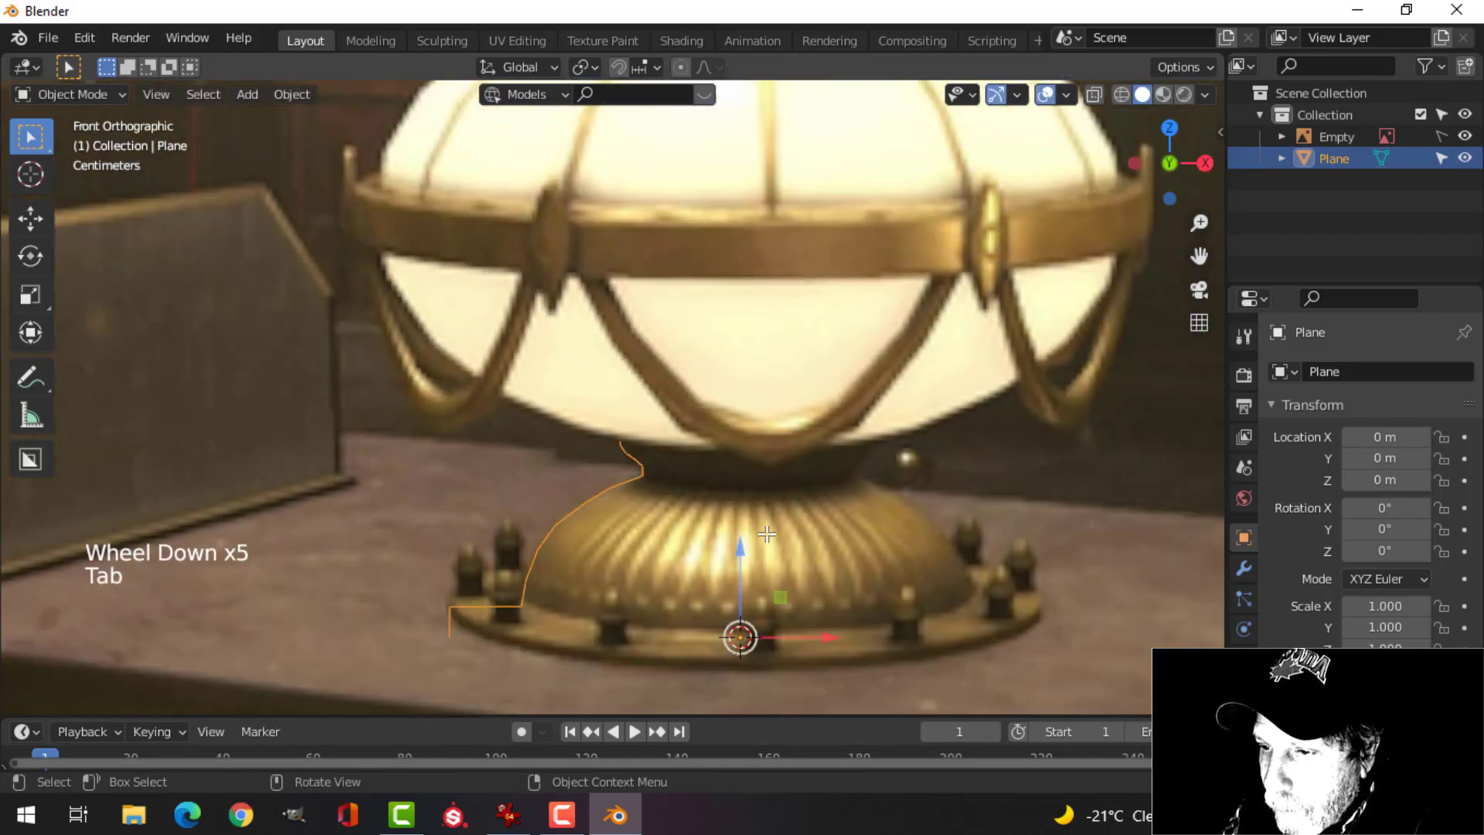
pyautogui.click(1244, 569)
pyautogui.click(1309, 371)
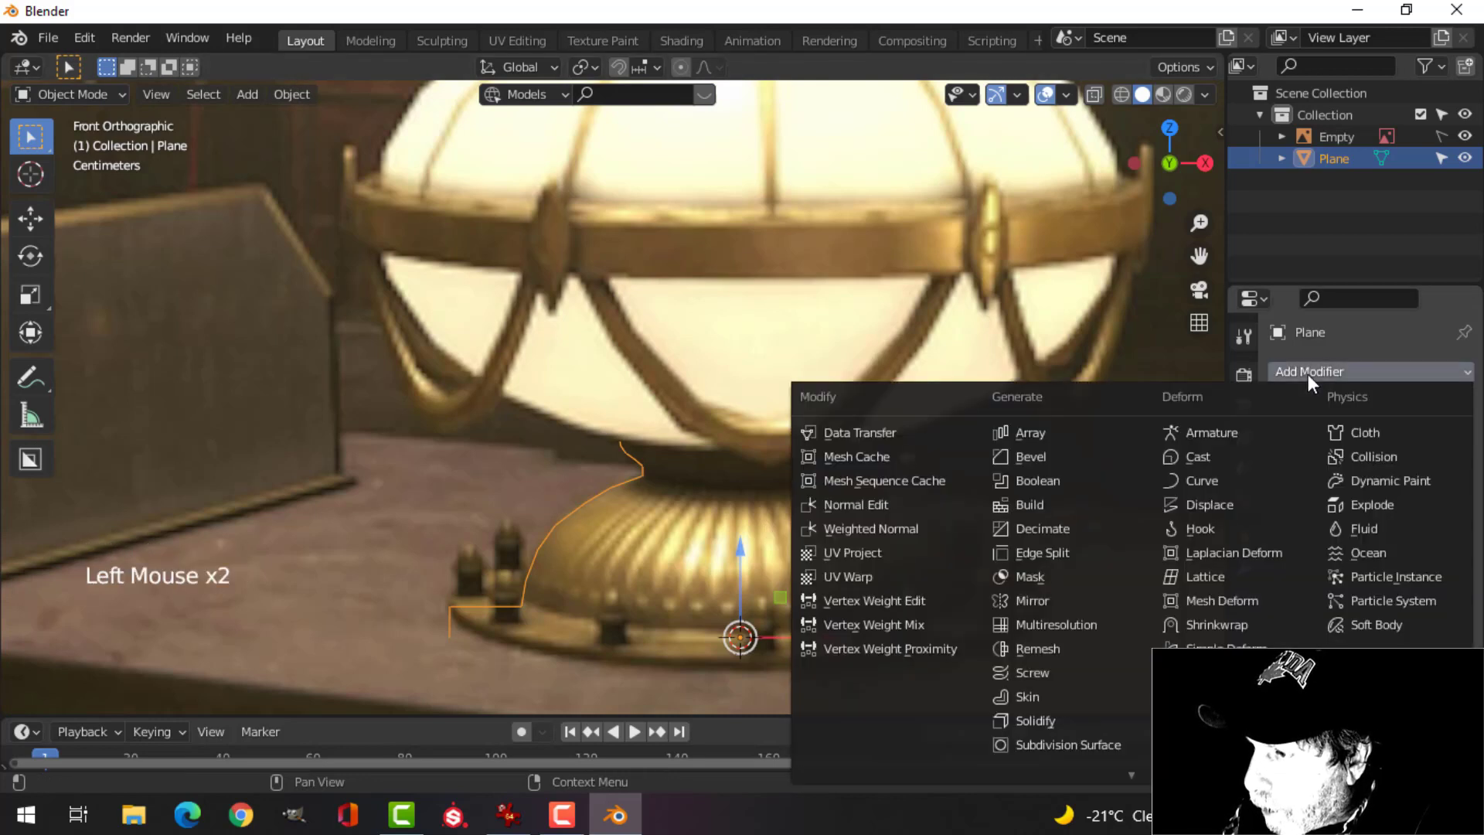
pyautogui.click(1057, 671)
pyautogui.moveTo(824, 524)
pyautogui.mouseDown(button='middle')
pyautogui.moveTo(797, 549)
pyautogui.moveTo(864, 501)
pyautogui.moveTo(805, 525)
pyautogui.moveTo(782, 574)
pyautogui.moveTo(848, 525)
pyautogui.moveTo(826, 539)
pyautogui.mouseUp(button='middle')
pyautogui.scroll(-2, 821, 540)
pyautogui.scroll(-1, 818, 548)
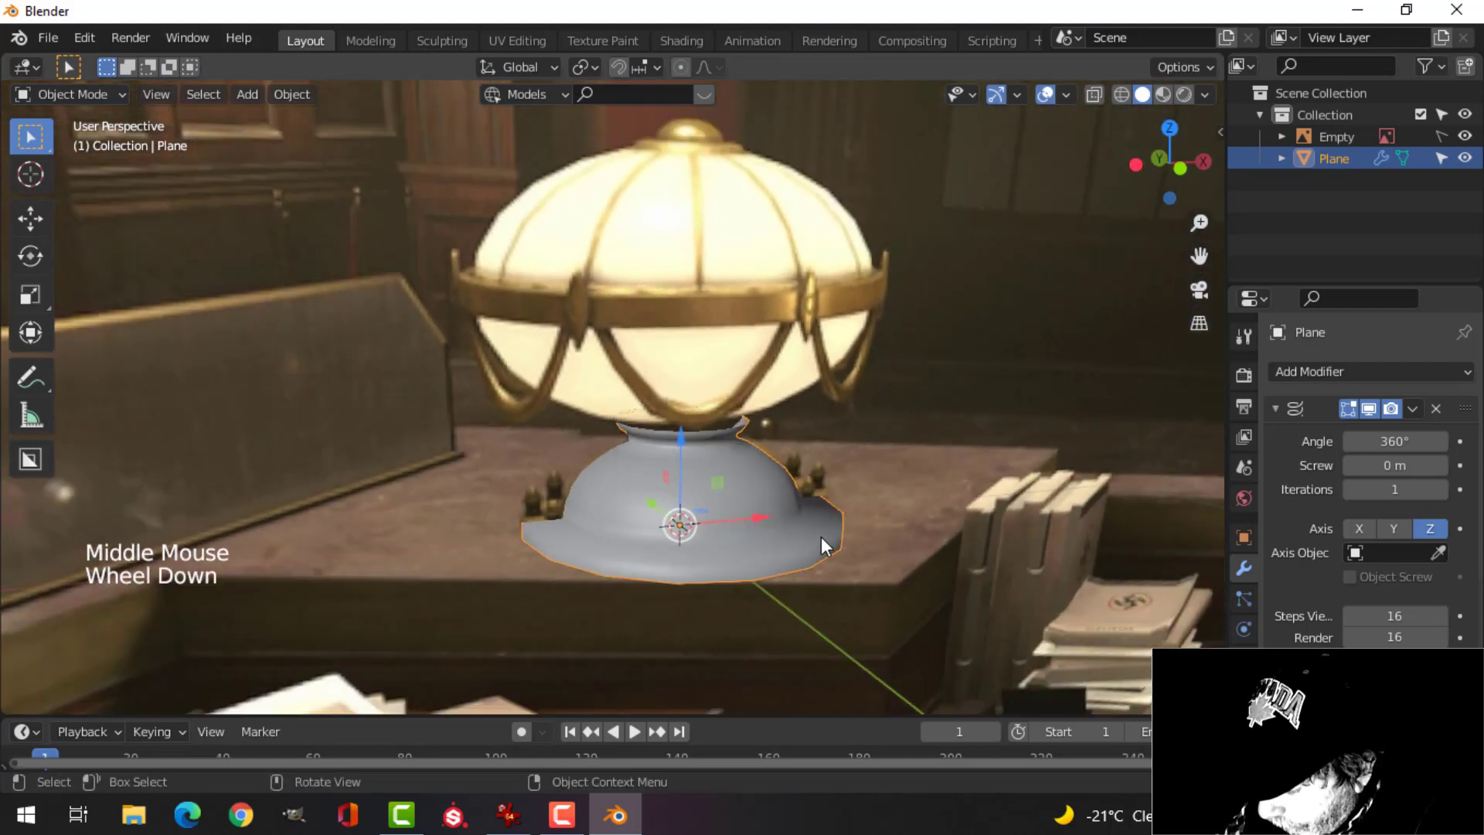
# In front view, duplicate the collar's end vertex in Edit Mode and move the copy straight up to the upper part of the glass shade.
pyautogui.press('KP_1')
pyautogui.scroll(4, 823, 528)
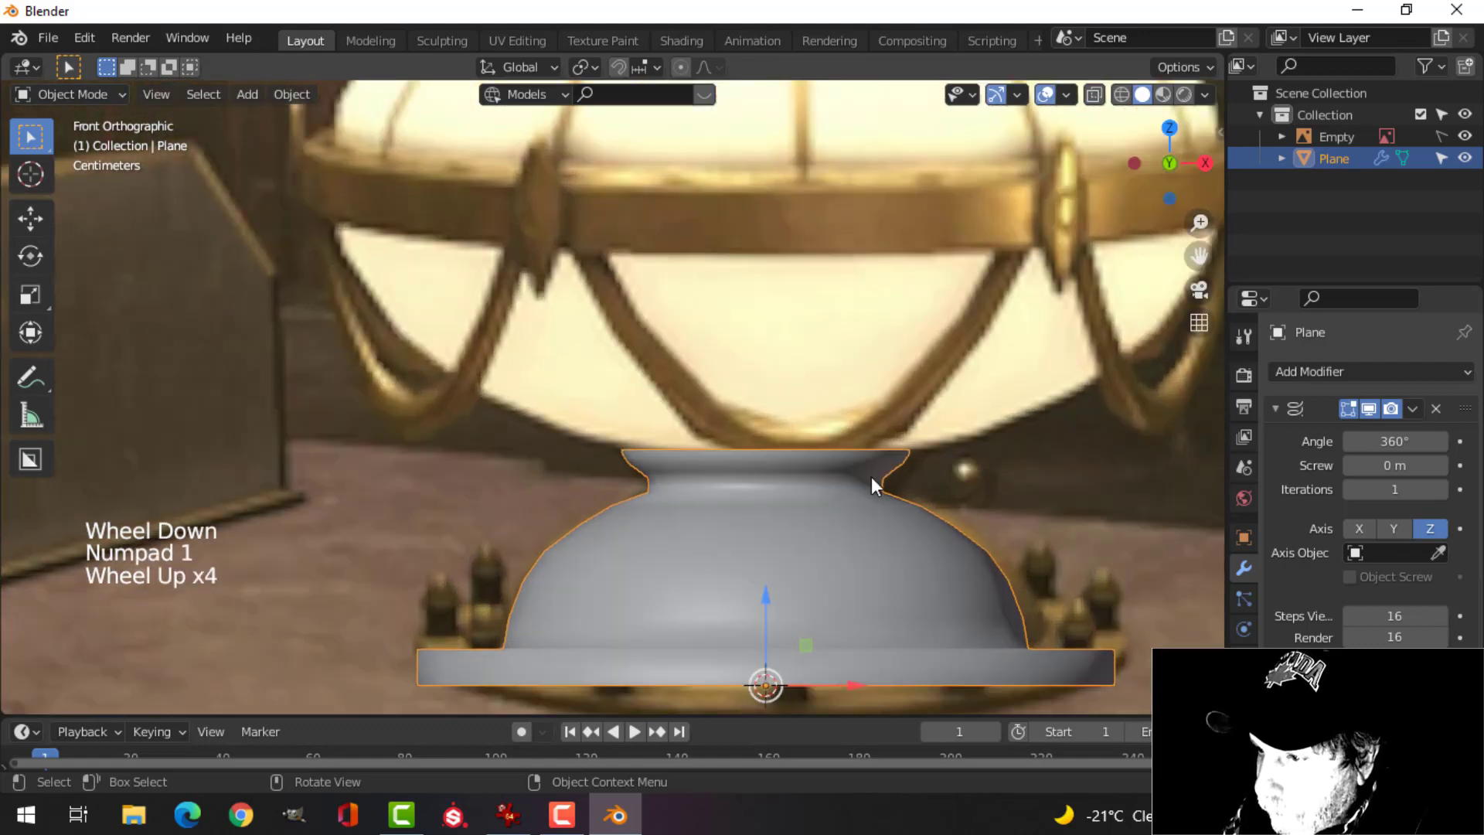
pyautogui.keyDown('shift'); pyautogui.moveTo(871, 476); pyautogui.dragTo(815, 443, button='middle'); pyautogui.keyUp('shift')
pyautogui.press('Tab')
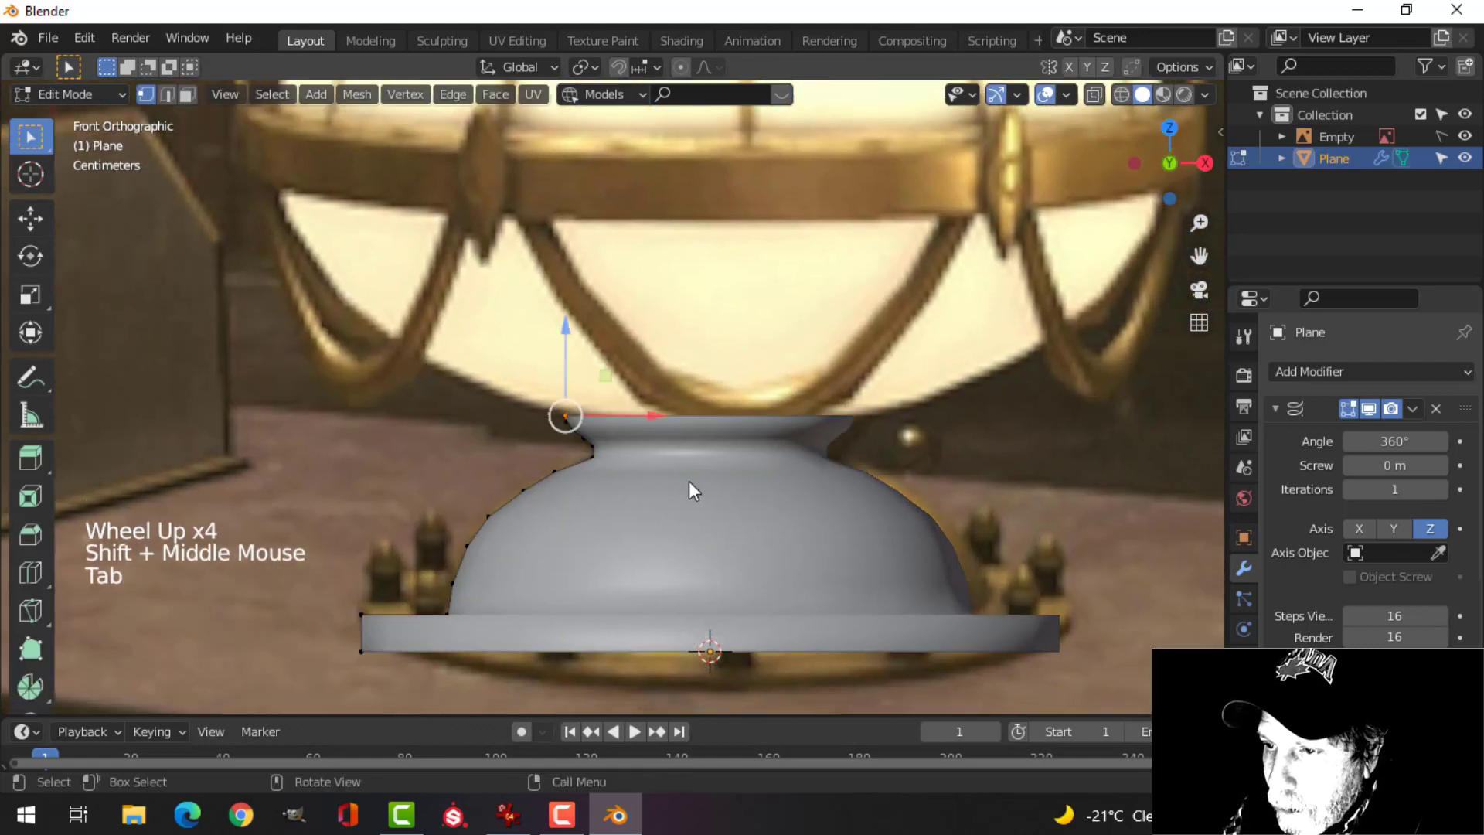
pyautogui.scroll(-3, 699, 464)
pyautogui.moveTo(716, 425)
pyautogui.keyDown('shift'); pyautogui.mouseDown(button='middle')
pyautogui.moveTo(712, 477)
pyautogui.moveTo(702, 448)
pyautogui.mouseUp(button='middle'); pyautogui.keyUp('shift')
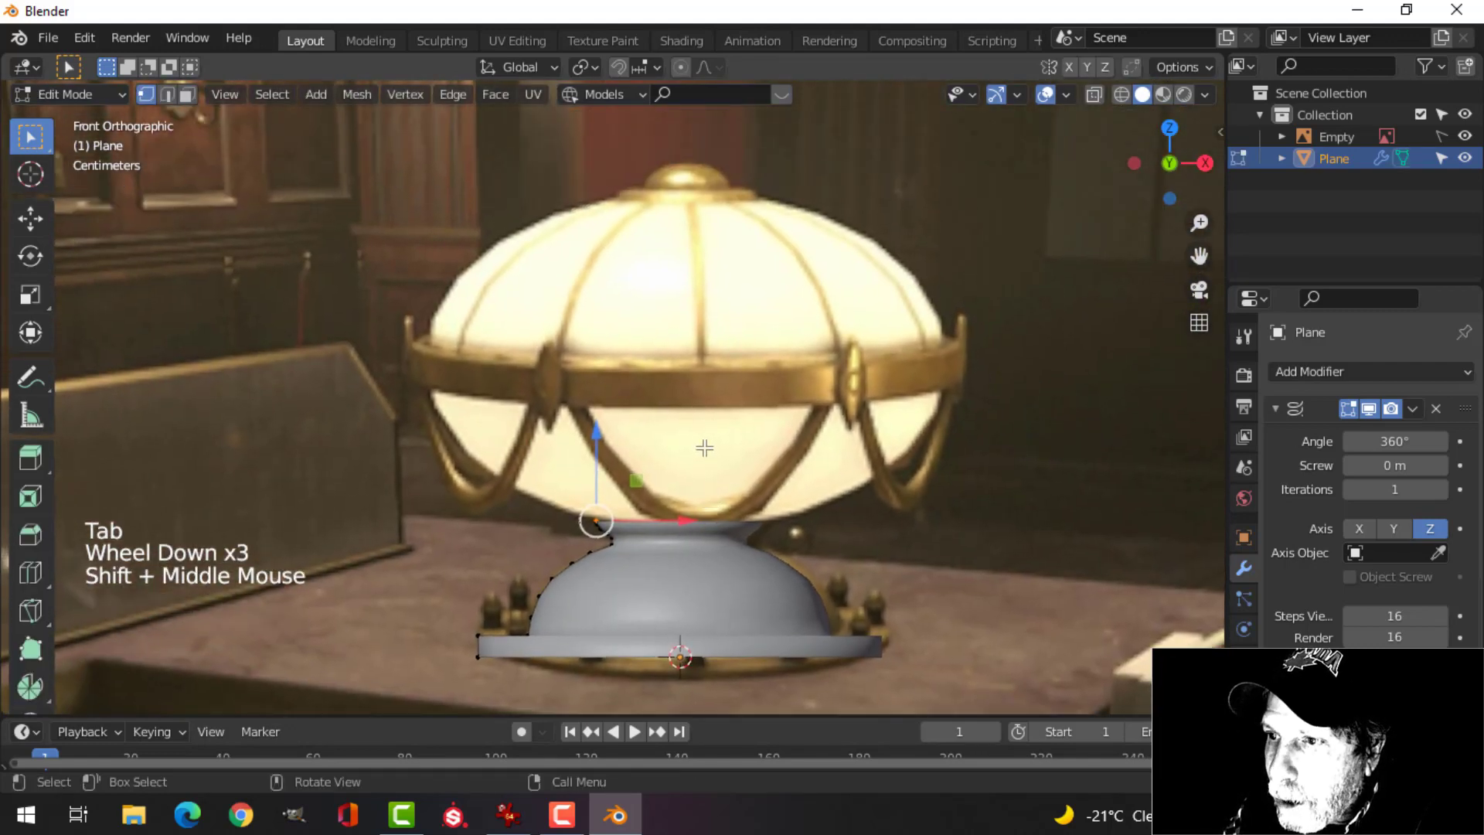
pyautogui.scroll(-1, 704, 448)
pyautogui.hotkey('shift', 'd')
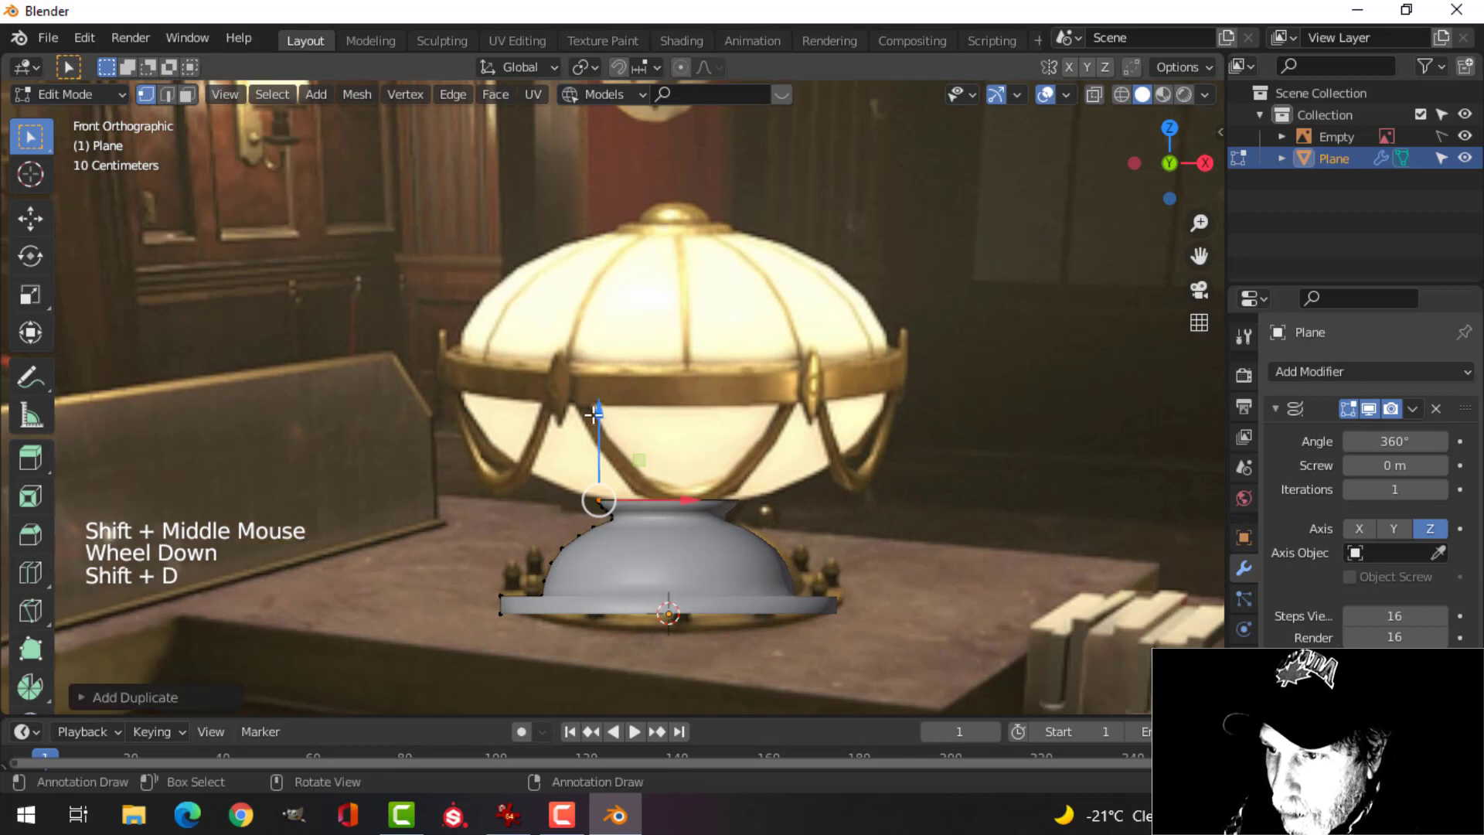
pyautogui.click(600, 405)
pyautogui.moveTo(600, 406); pyautogui.dragTo(628, 240)
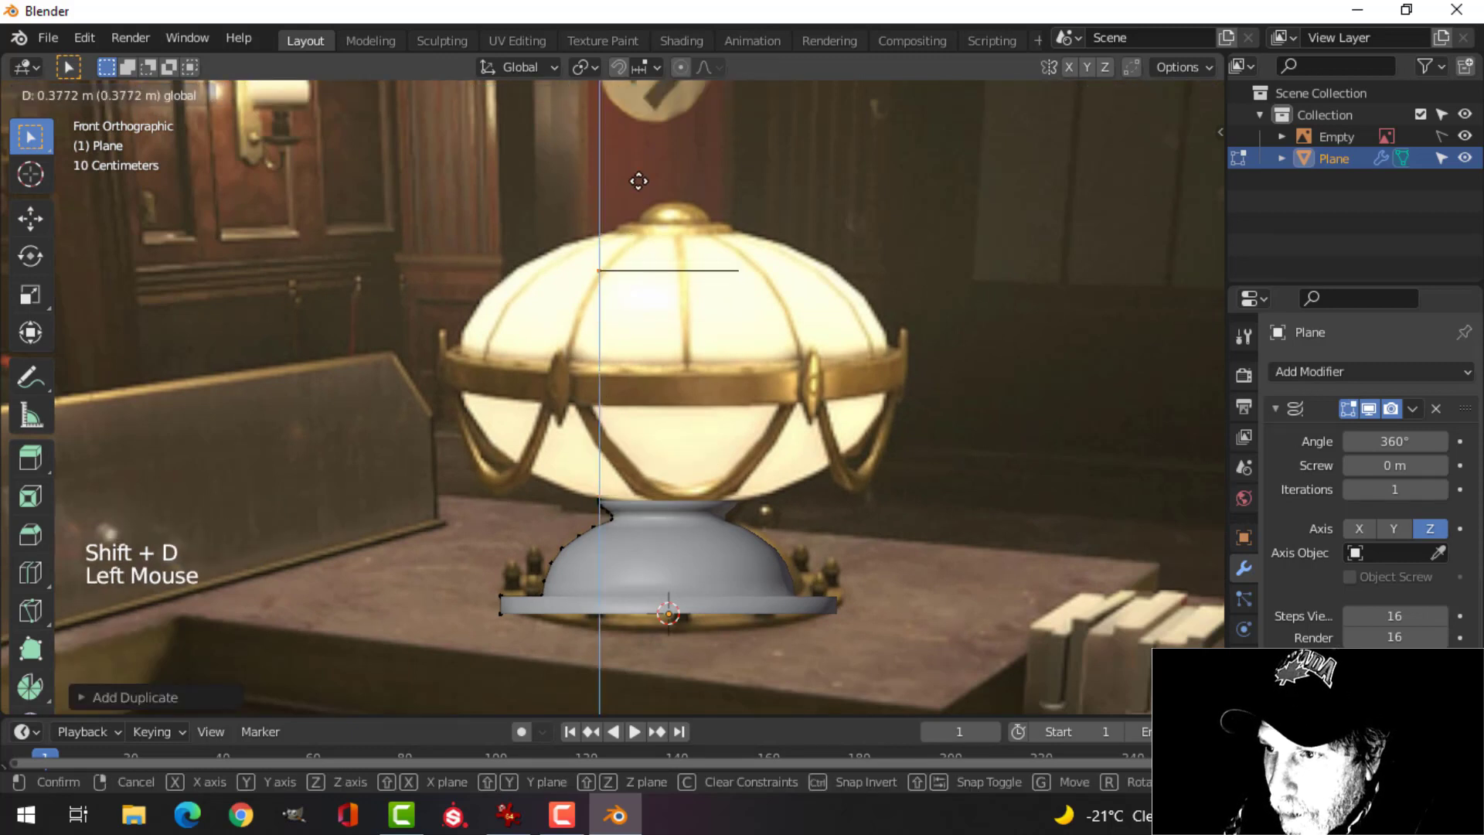
pyautogui.moveTo(638, 181); pyautogui.dragTo(645, 191)
# Separate the duplicated vertex into its own object and turn off its Screw modifier in the viewport.
pyautogui.press('p')
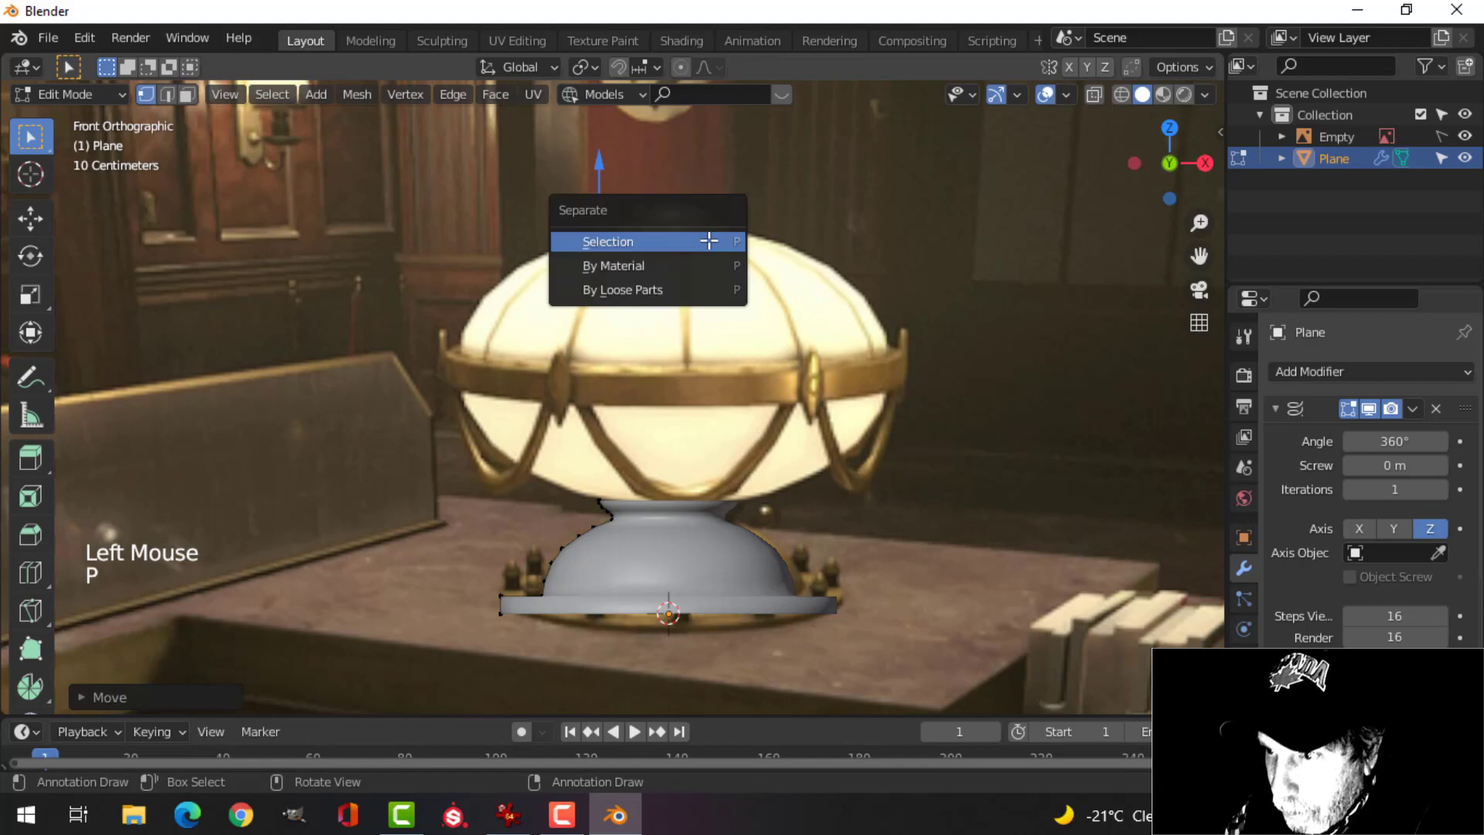
pyautogui.click(707, 239)
pyautogui.press('Tab')
pyautogui.click(698, 264)
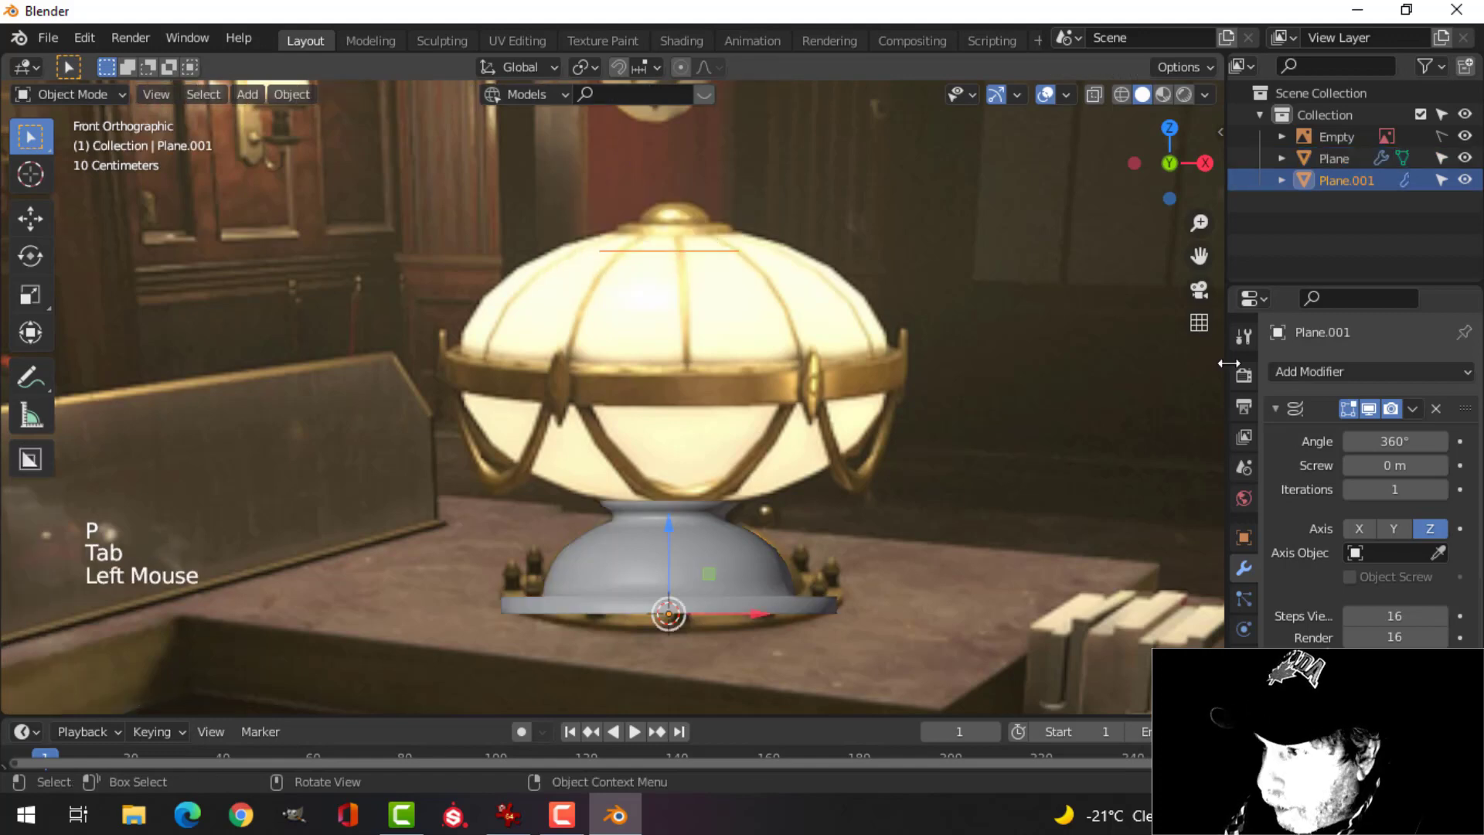
pyautogui.click(1367, 410)
# Select all objects and move them about 0.03 m along both X and Z, bringing the loose vertex to the gold cap's edge.
pyautogui.scroll(3, 793, 295)
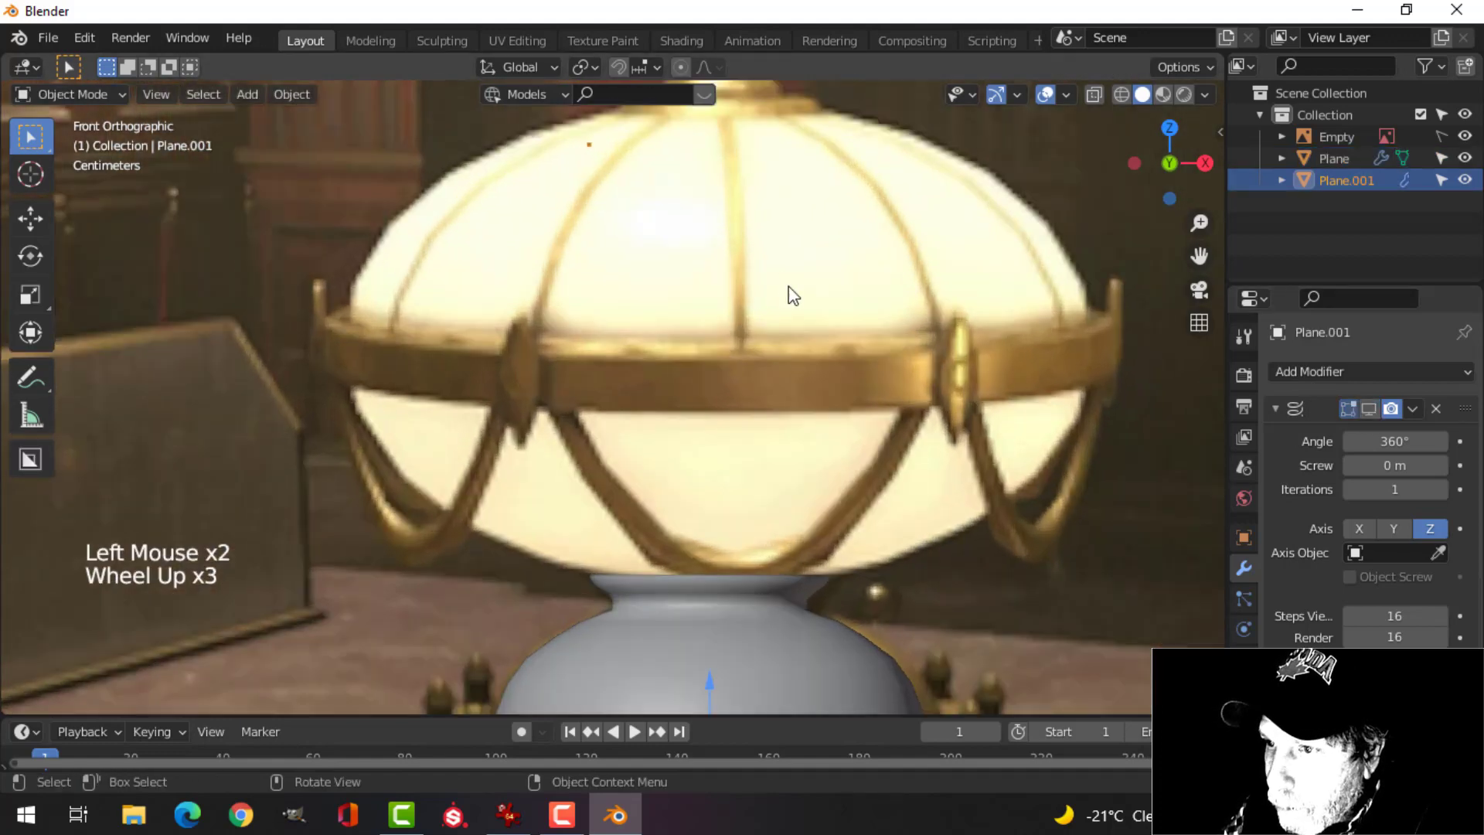
pyautogui.keyDown('shift'); pyautogui.moveTo(794, 295); pyautogui.dragTo(706, 497, button='middle'); pyautogui.keyUp('shift')
pyautogui.press('a')
pyautogui.press('g')
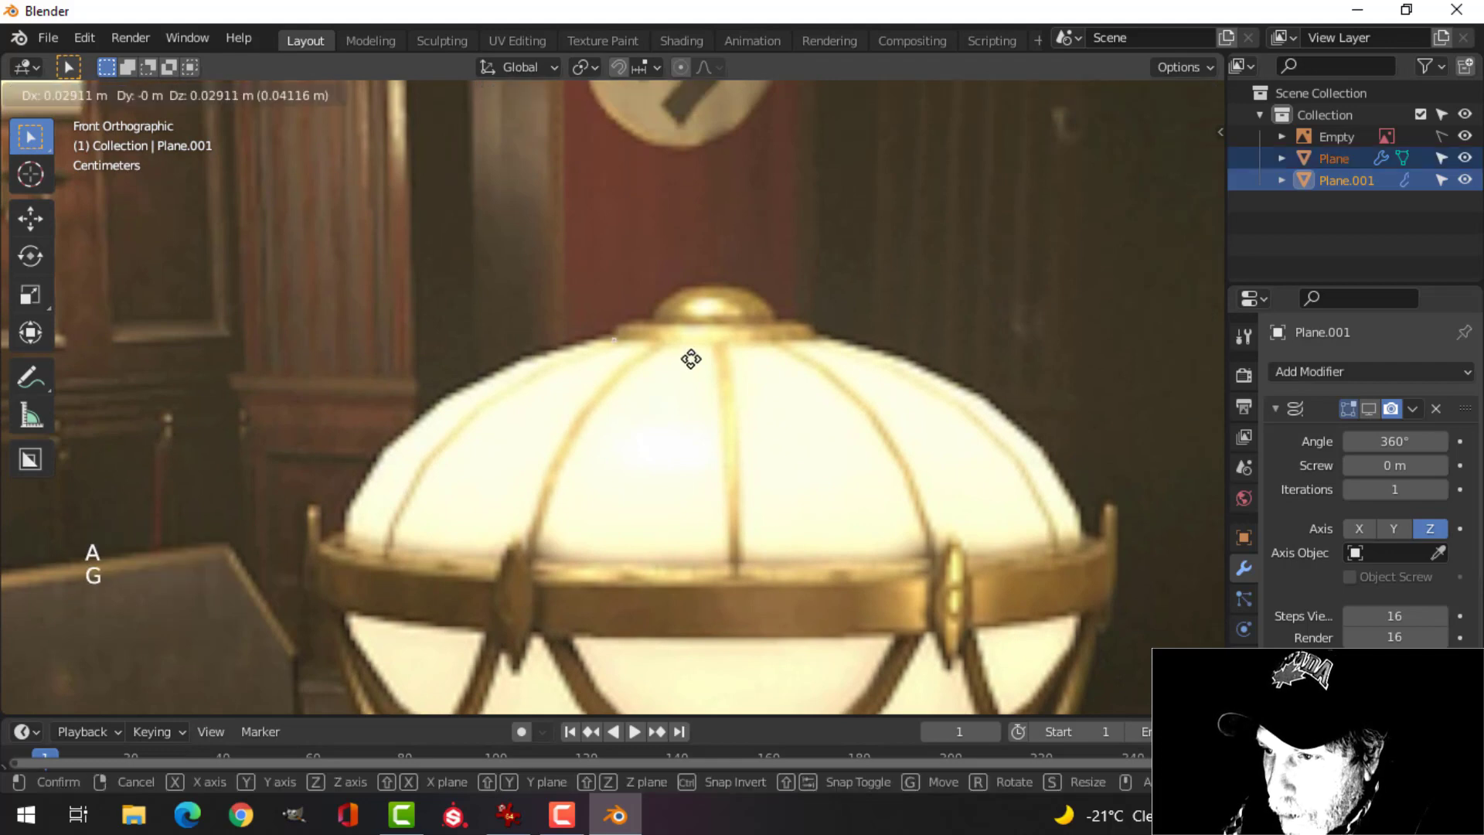
pyautogui.click(691, 359)
pyautogui.scroll(5, 719, 354)
pyautogui.keyDown('shift'); pyautogui.moveTo(713, 355); pyautogui.dragTo(701, 411, button='middle'); pyautogui.keyUp('shift')
pyautogui.scroll(1, 713, 448)
pyautogui.scroll(1, 705, 448)
pyautogui.press('e')
pyautogui.click(702, 411)
pyautogui.scroll(-11, 666, 402)
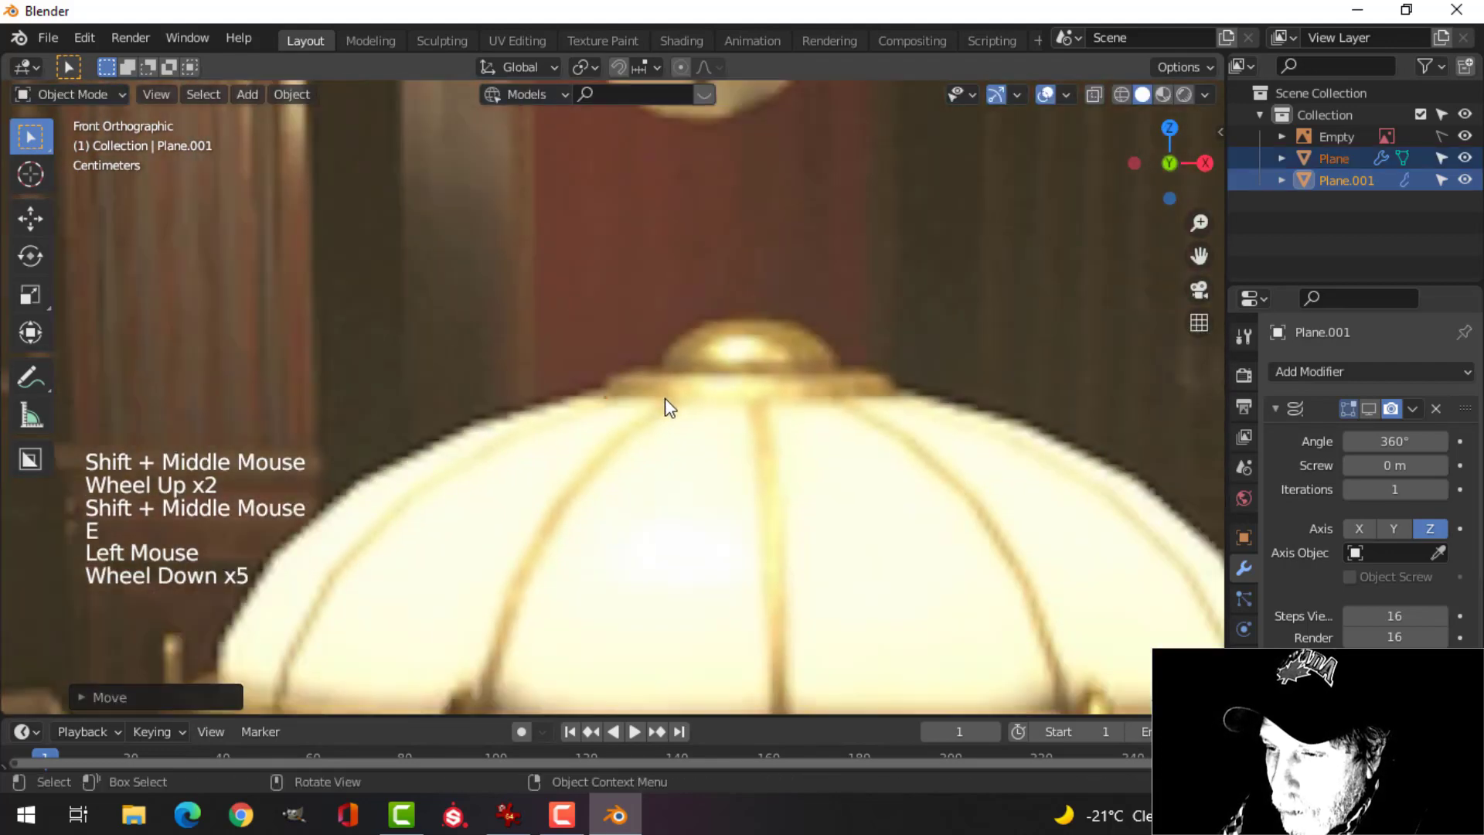
# Select the vertex at the gold cap's edge in Edit Mode and separate it into another object.
pyautogui.press('Tab')
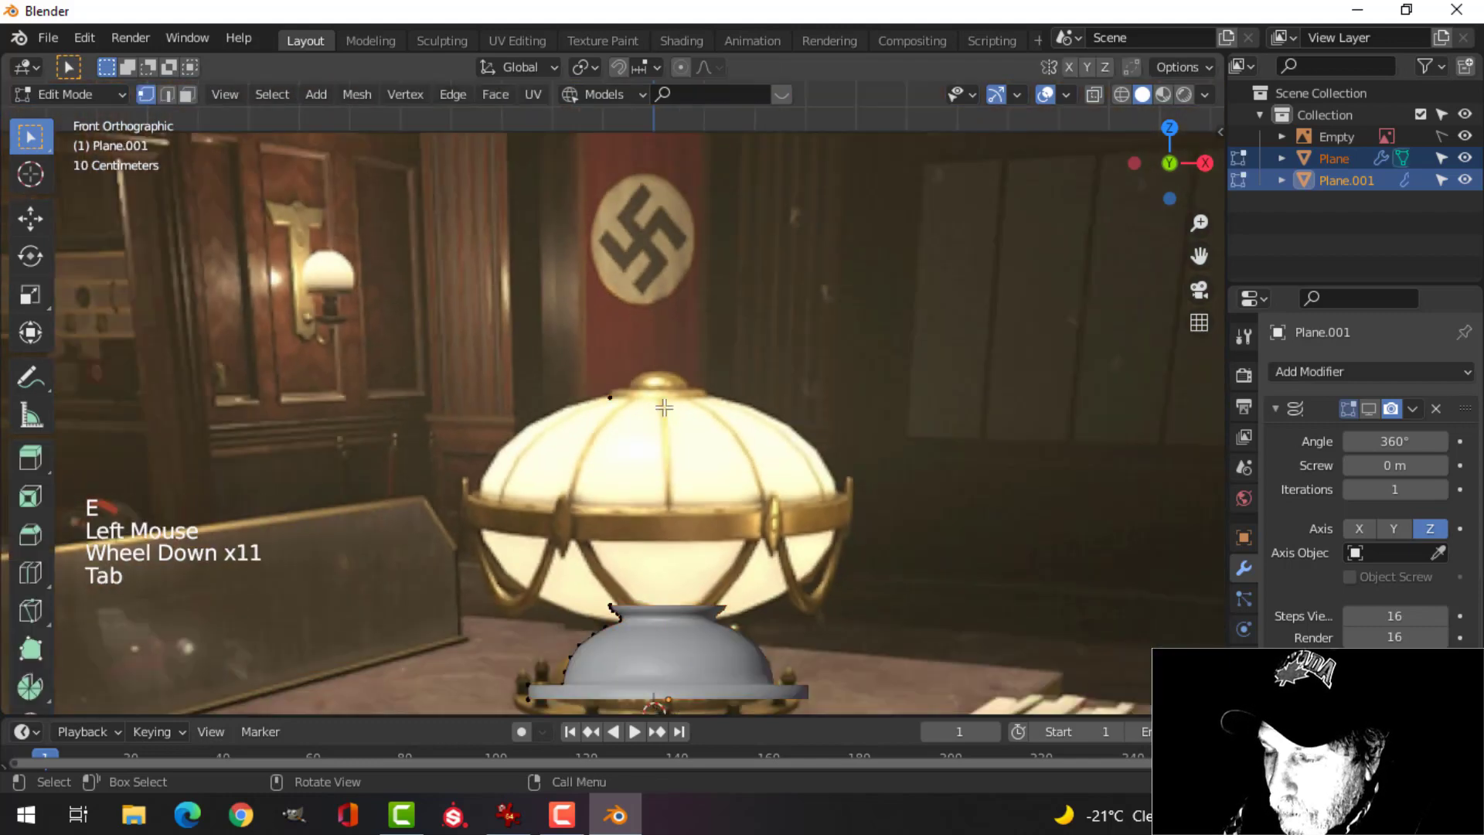
pyautogui.scroll(3, 665, 408)
pyautogui.click(607, 397)
pyautogui.scroll(-4, 698, 418)
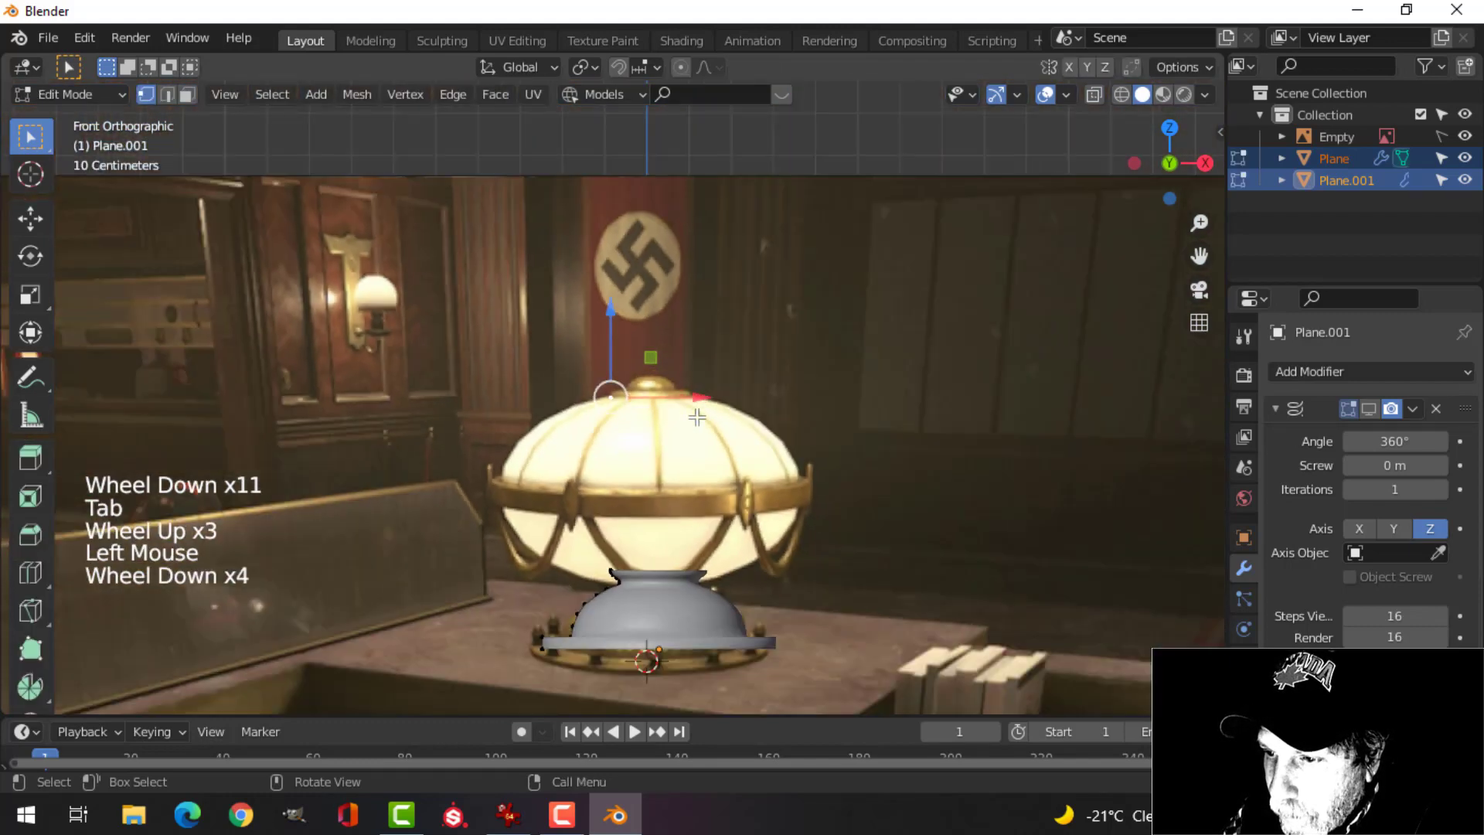
pyautogui.scroll(2, 698, 417)
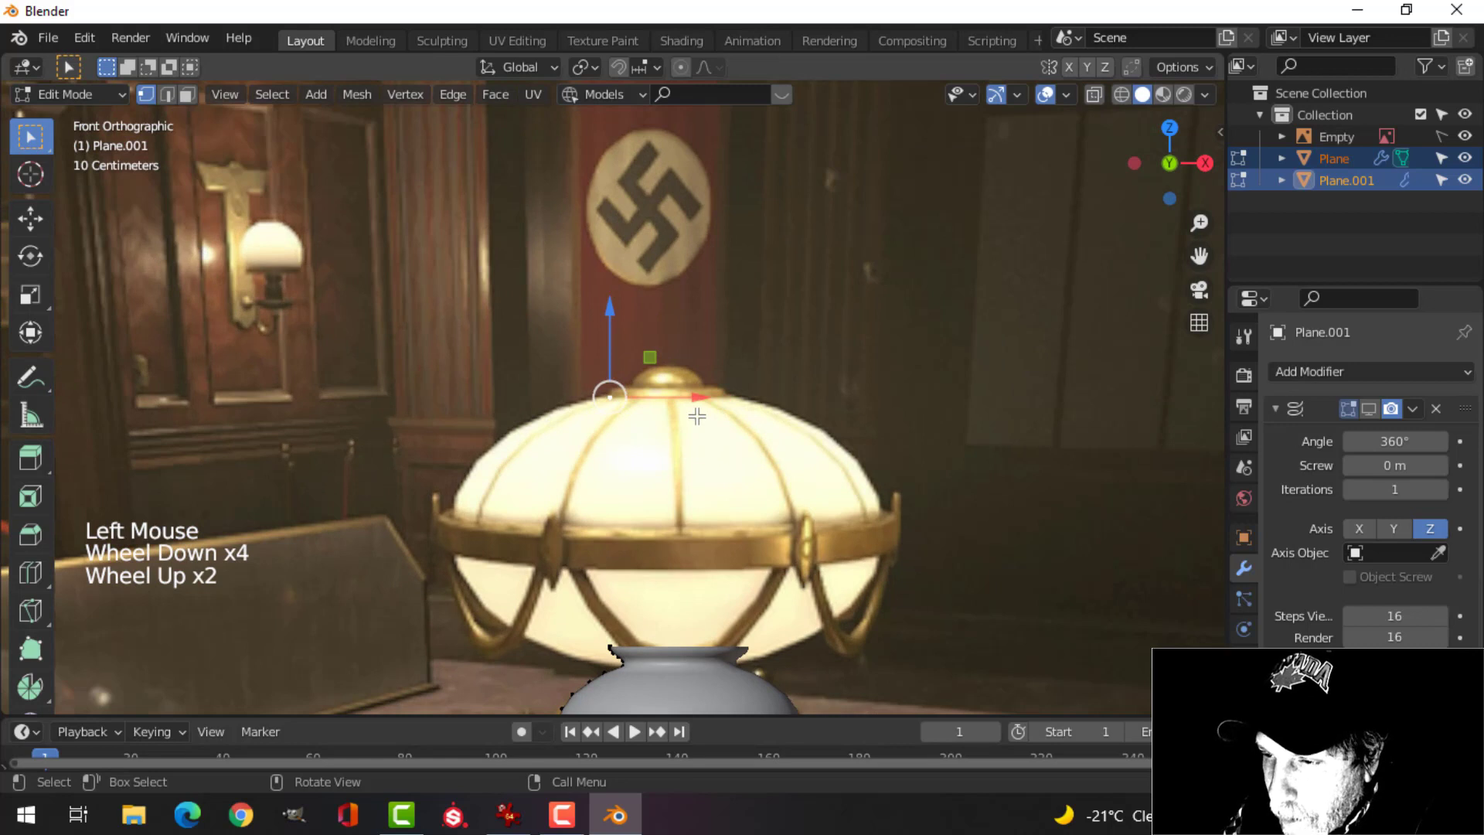
pyautogui.press('p')
pyautogui.click(697, 417)
pyautogui.press('Tab')
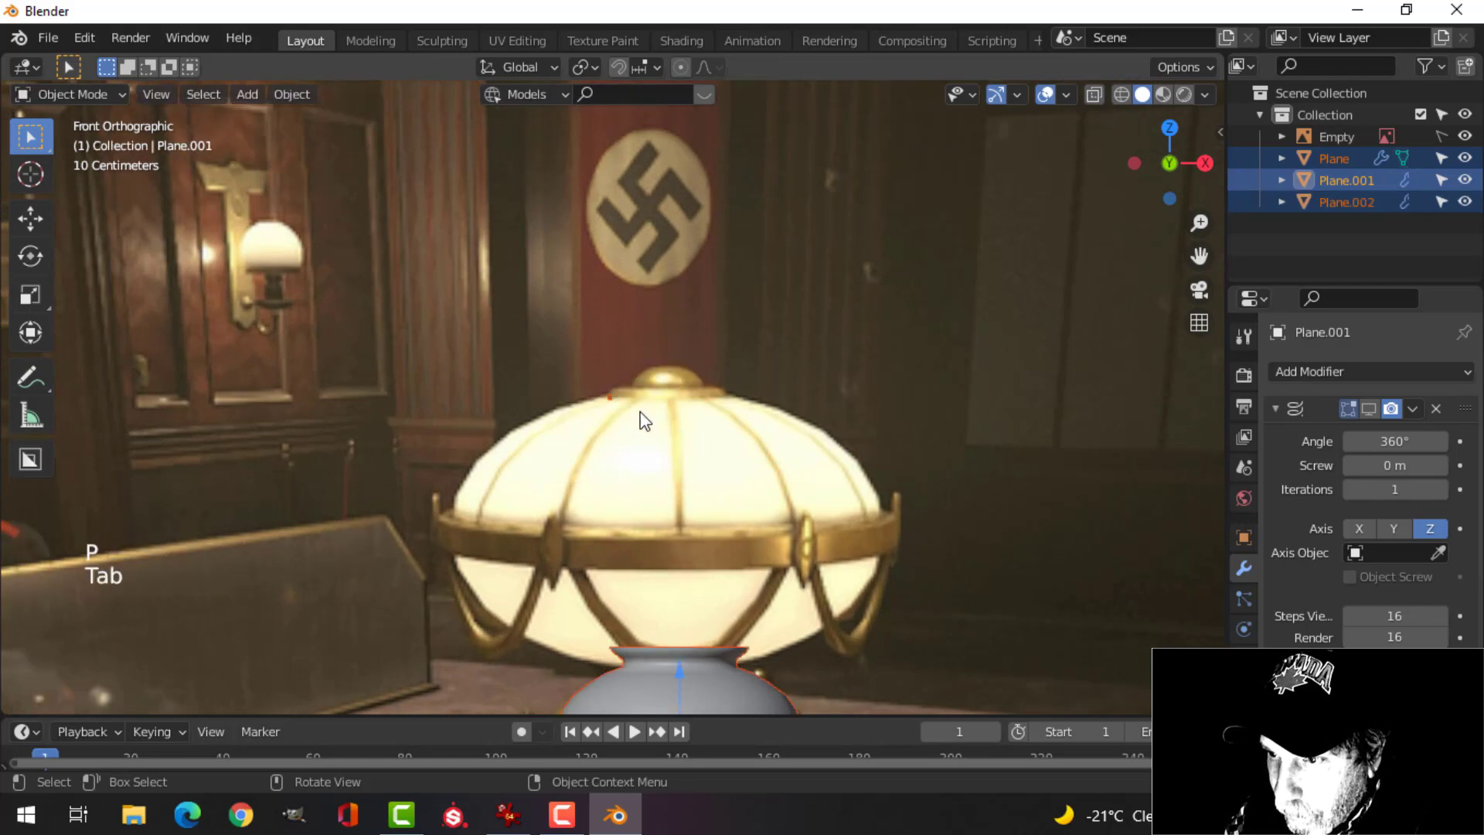
# In the newly separated object, extrude the vertex up the height of the cap's rim and inward to the foot of the small dome.
pyautogui.click(610, 408)
pyautogui.press('Tab')
pyautogui.press('a')
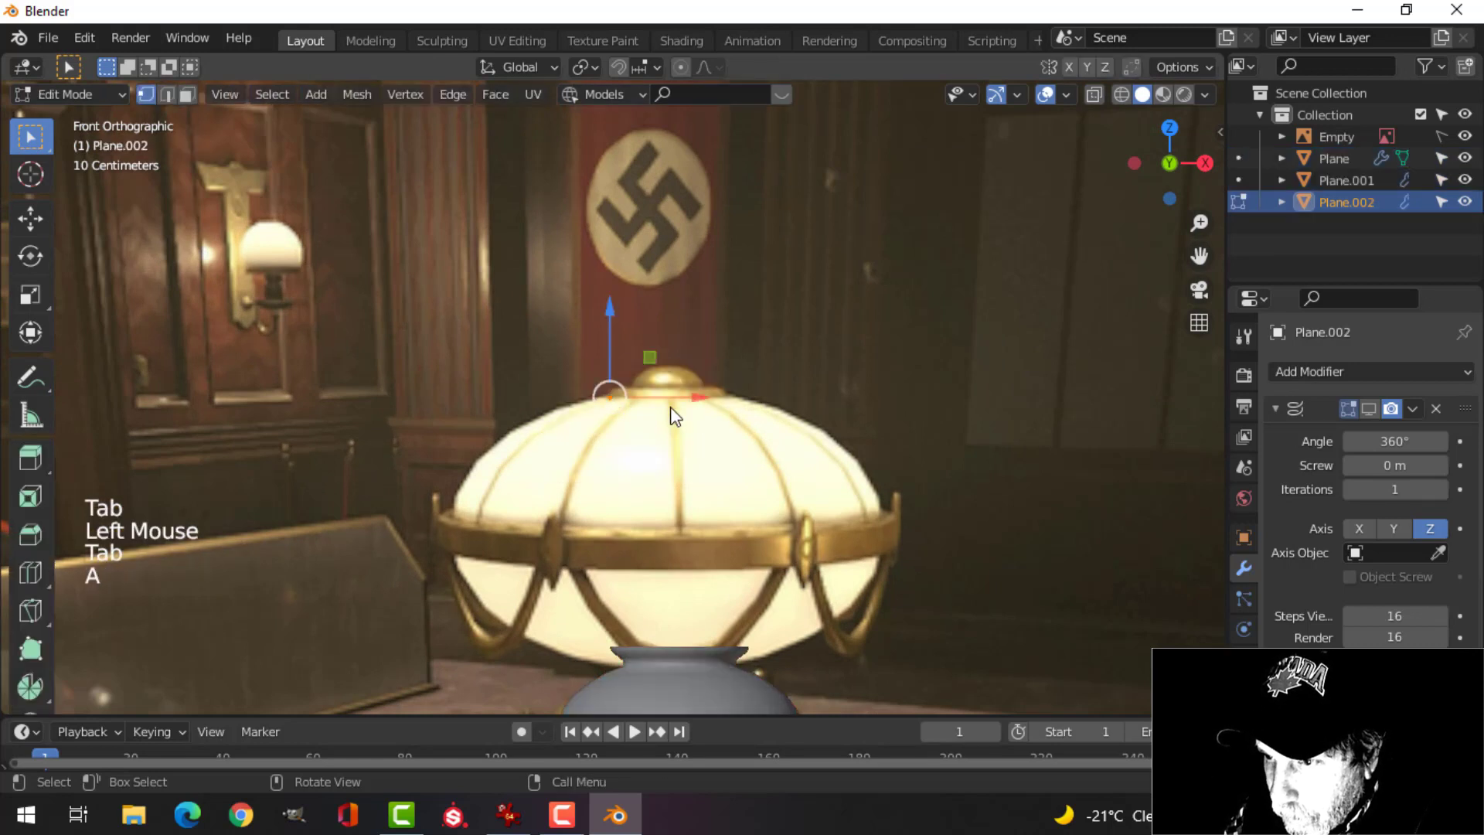
pyautogui.scroll(-1, 671, 408)
pyautogui.scroll(10, 672, 408)
pyautogui.keyDown('shift'); pyautogui.moveTo(681, 400); pyautogui.dragTo(745, 395, button='middle'); pyautogui.keyUp('shift')
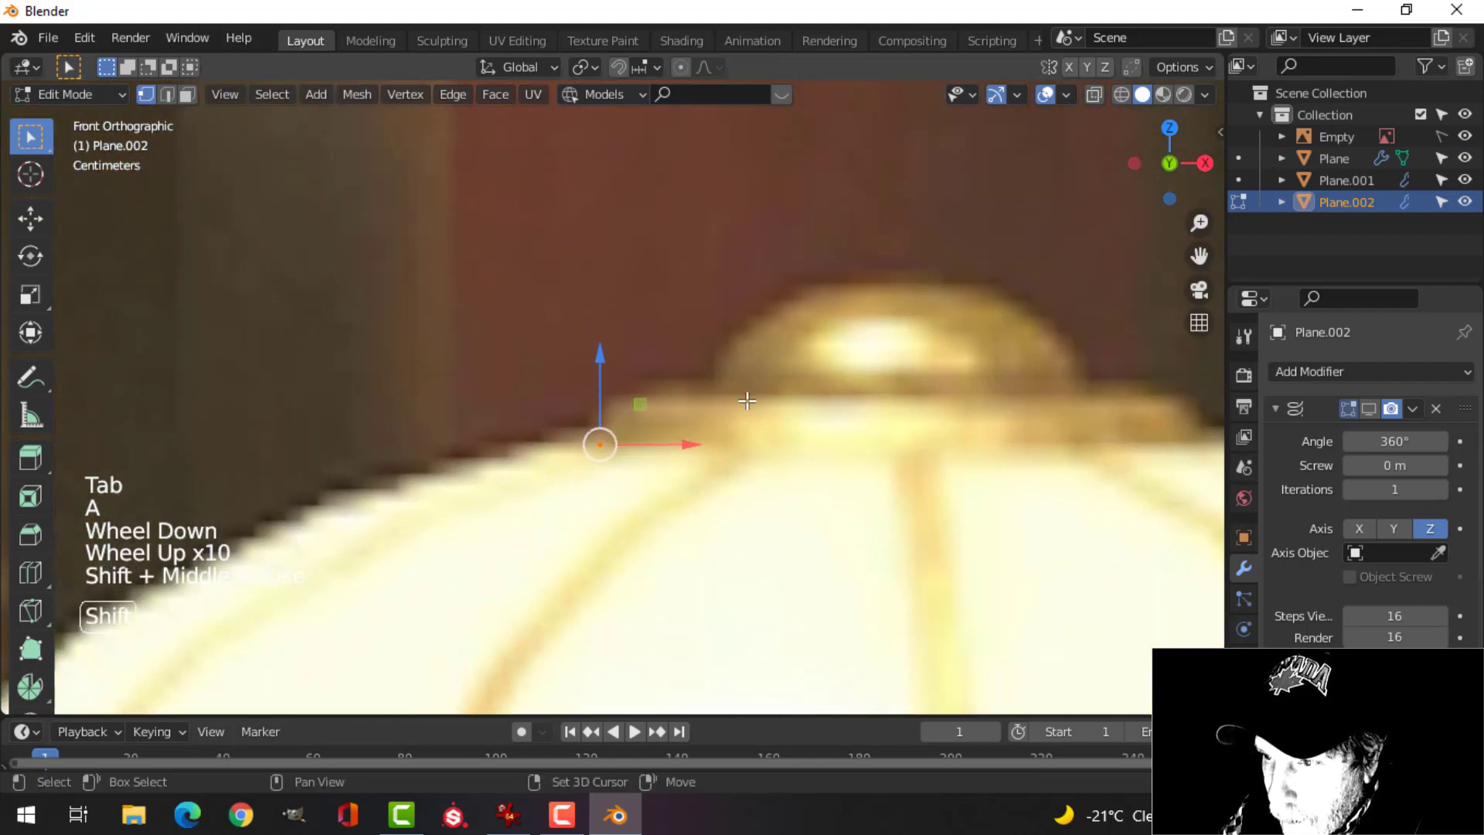
pyautogui.press('e')
pyautogui.click(745, 397)
pyautogui.moveTo(600, 356); pyautogui.dragTo(606, 310)
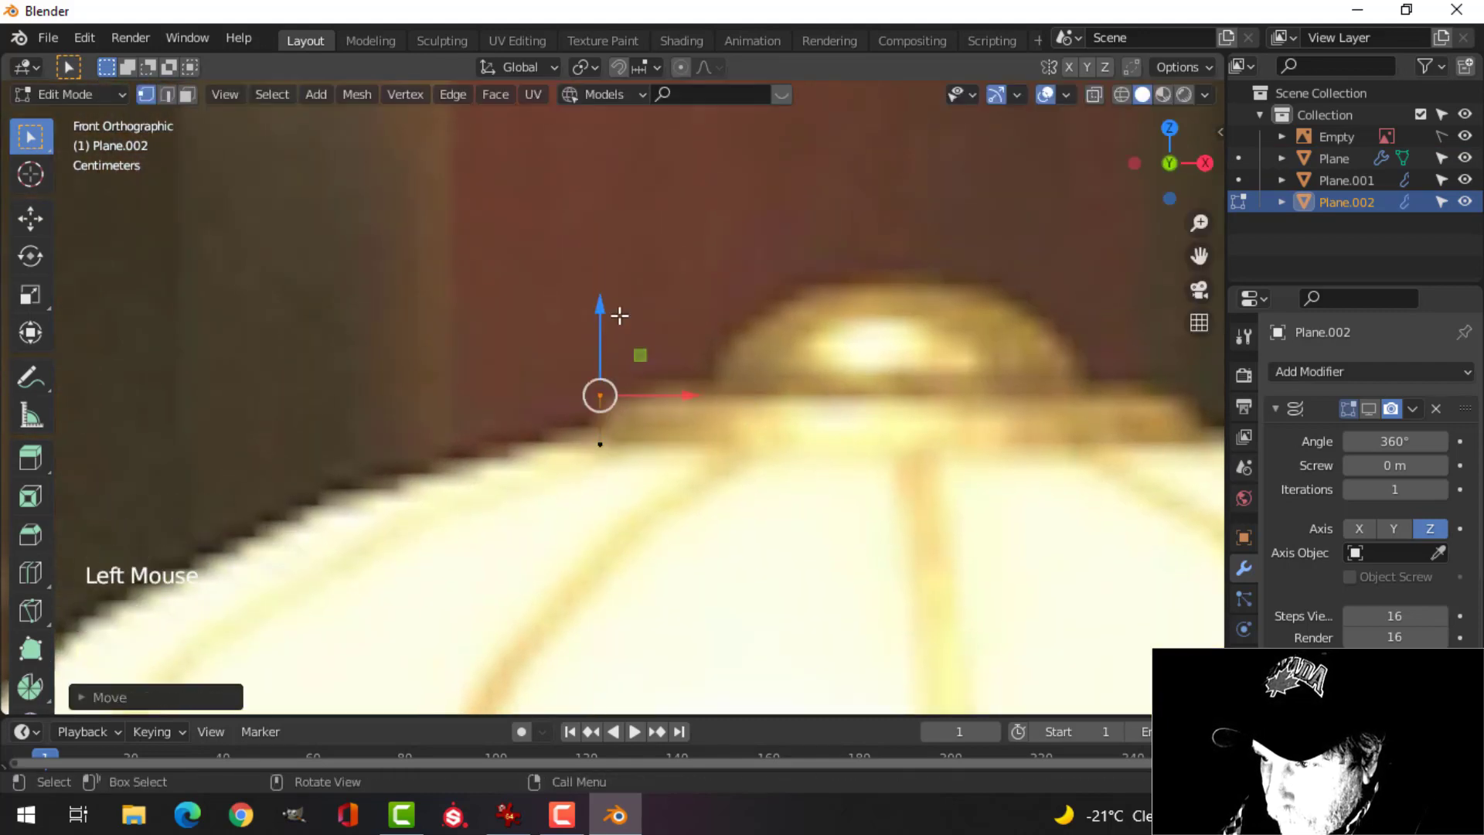
pyautogui.moveTo(696, 391); pyautogui.dragTo(808, 370)
# Extrude three vertices up the side of the cap's small dome, following its outline.
pyautogui.keyDown('shift'); pyautogui.moveTo(855, 335); pyautogui.dragTo(759, 421, button='middle'); pyautogui.keyUp('shift')
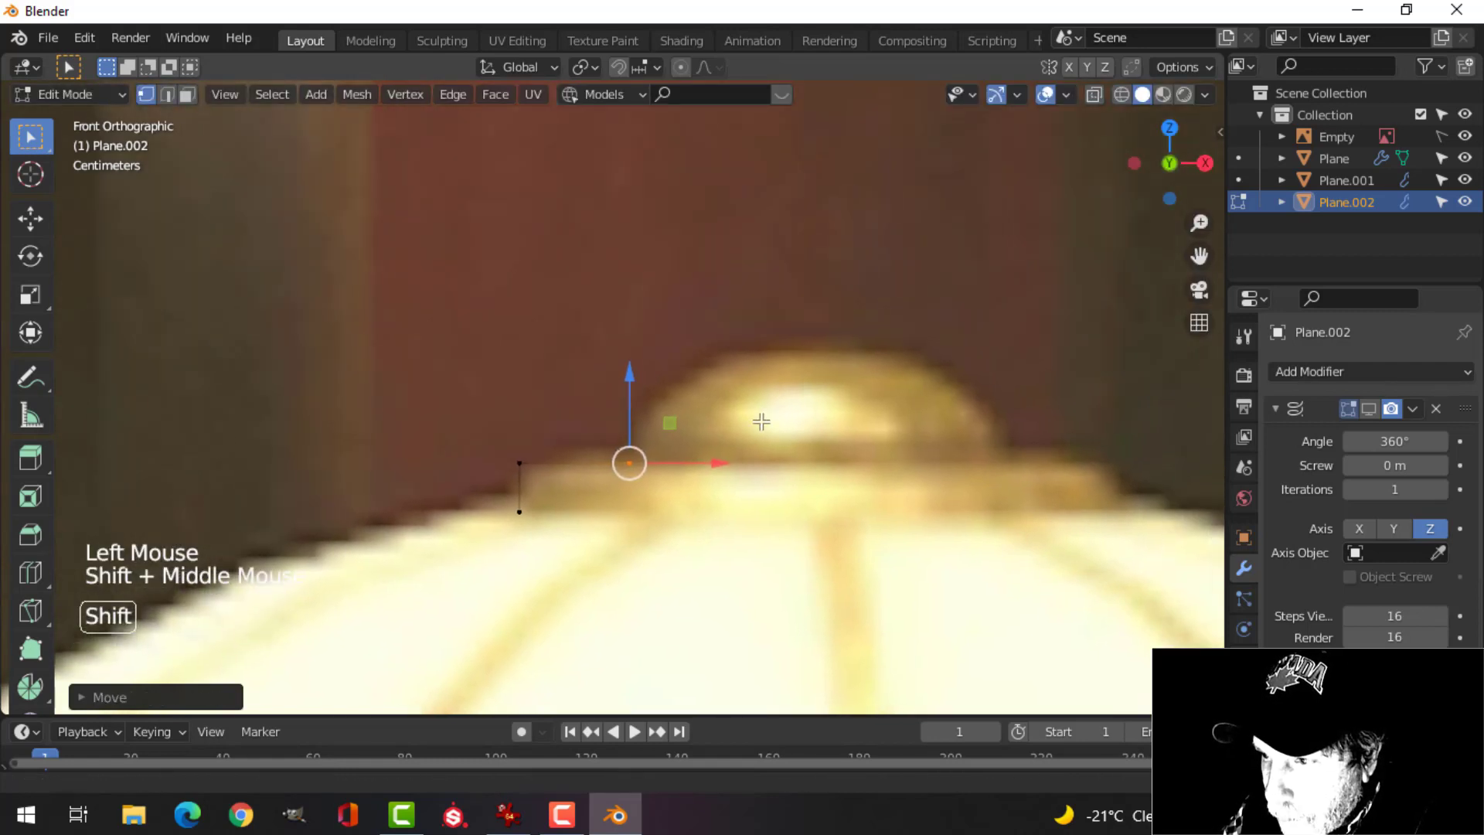
pyautogui.scroll(2, 749, 425)
pyautogui.press('e')
pyautogui.press('g')
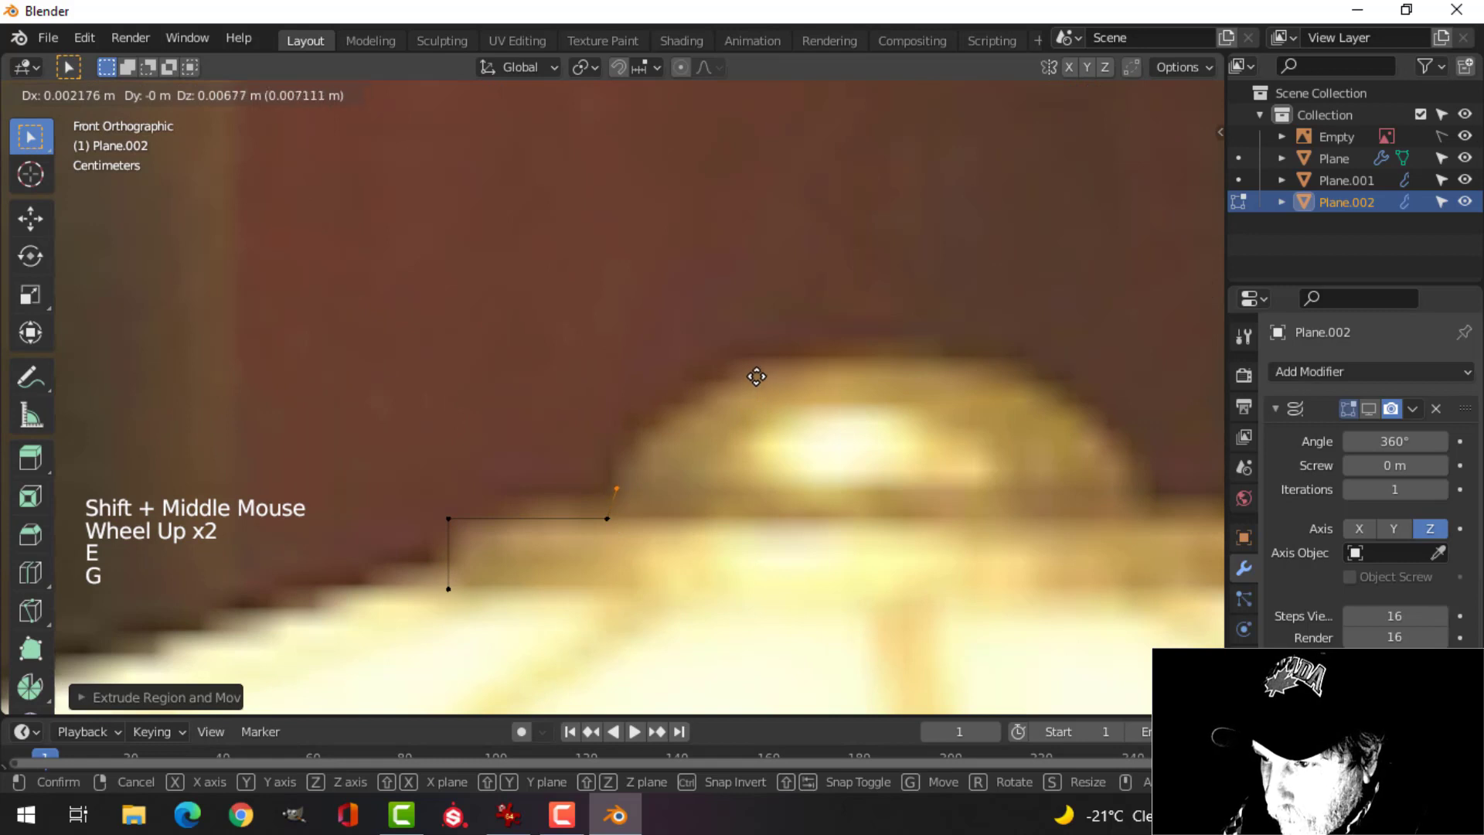
pyautogui.click(757, 372)
pyautogui.press('e')
pyautogui.press('g')
pyautogui.click(775, 328)
pyautogui.press('e')
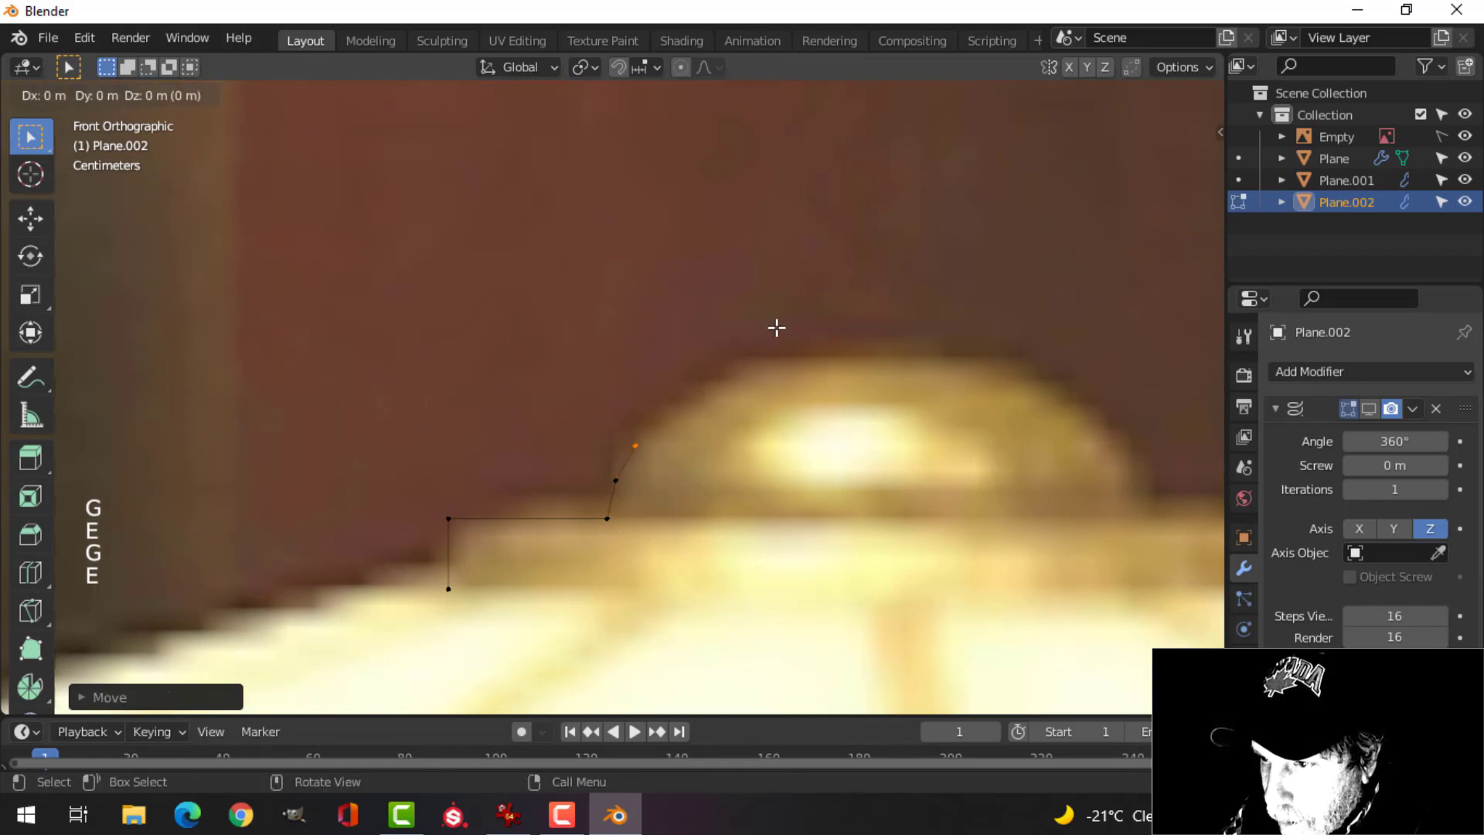
pyautogui.press('g')
pyautogui.click(816, 295)
# Extrude two more vertices along the small dome's upper curve and a final one straight up to the dome's top.
pyautogui.press('e')
pyautogui.press('g')
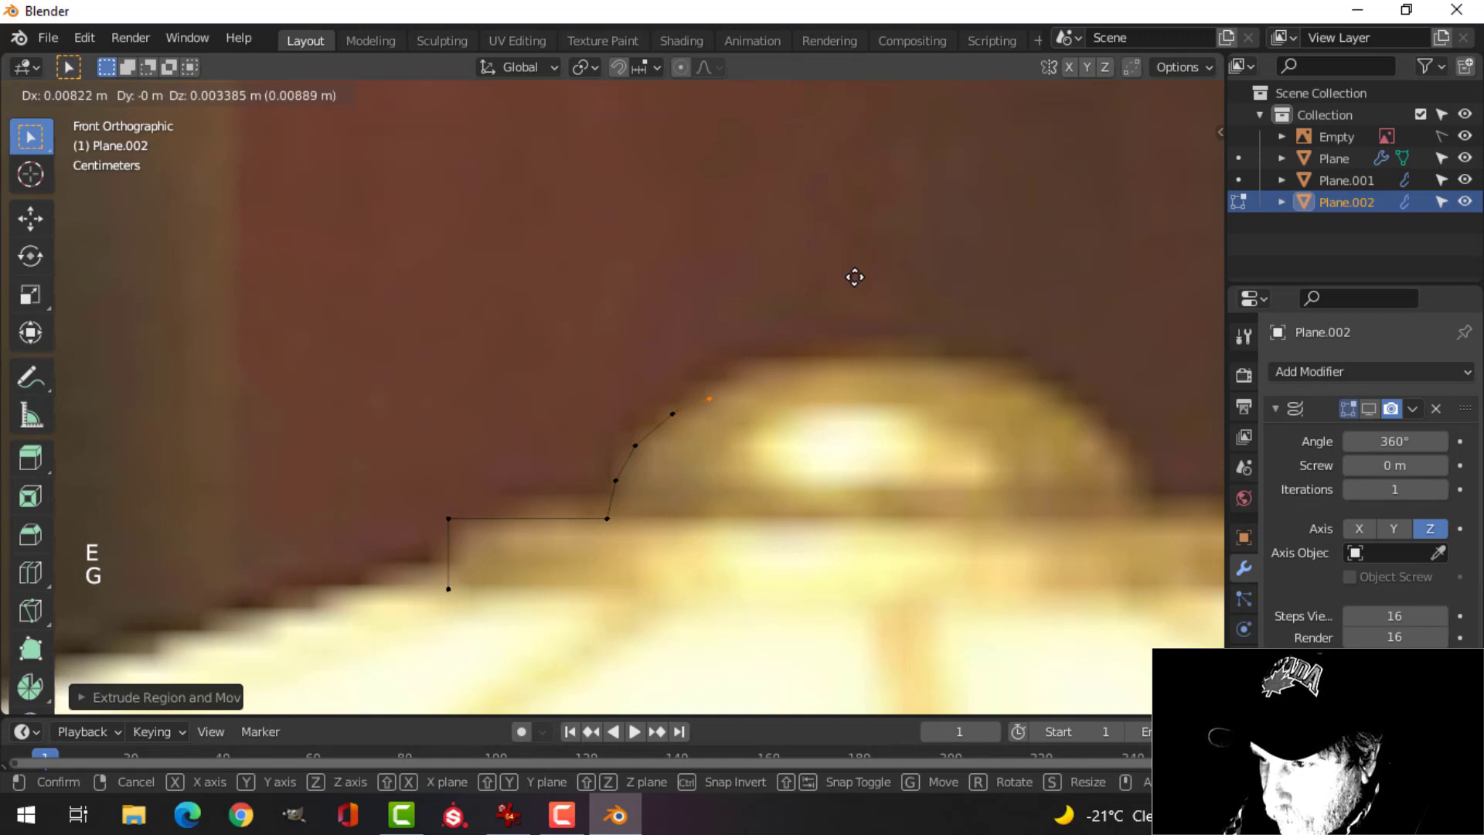
pyautogui.click(853, 274)
pyautogui.press('e')
pyautogui.press('g')
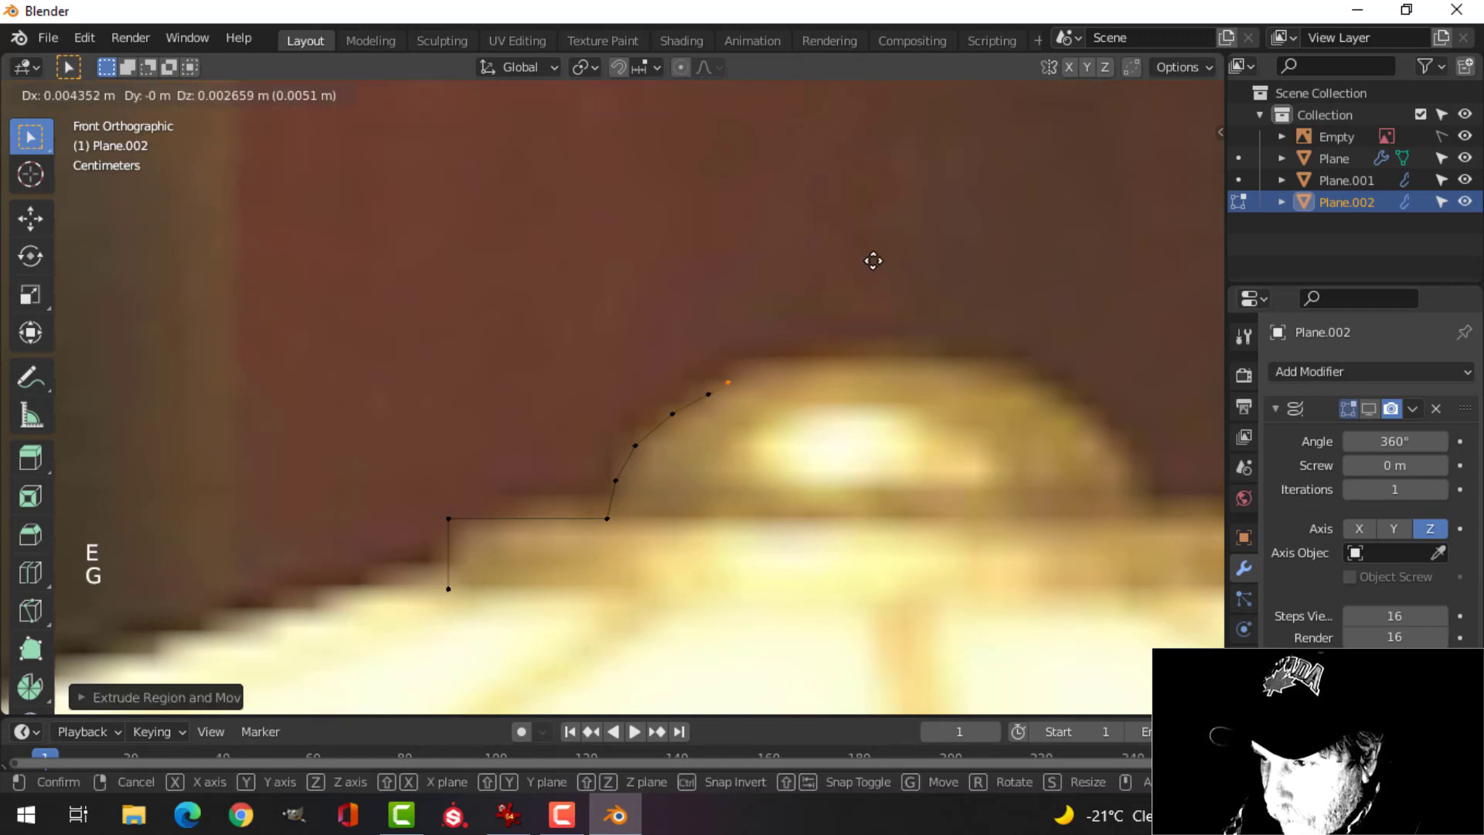
pyautogui.click(874, 261)
pyautogui.keyDown('shift'); pyautogui.moveTo(871, 313); pyautogui.dragTo(851, 361, button='middle'); pyautogui.keyUp('shift')
pyautogui.press('e')
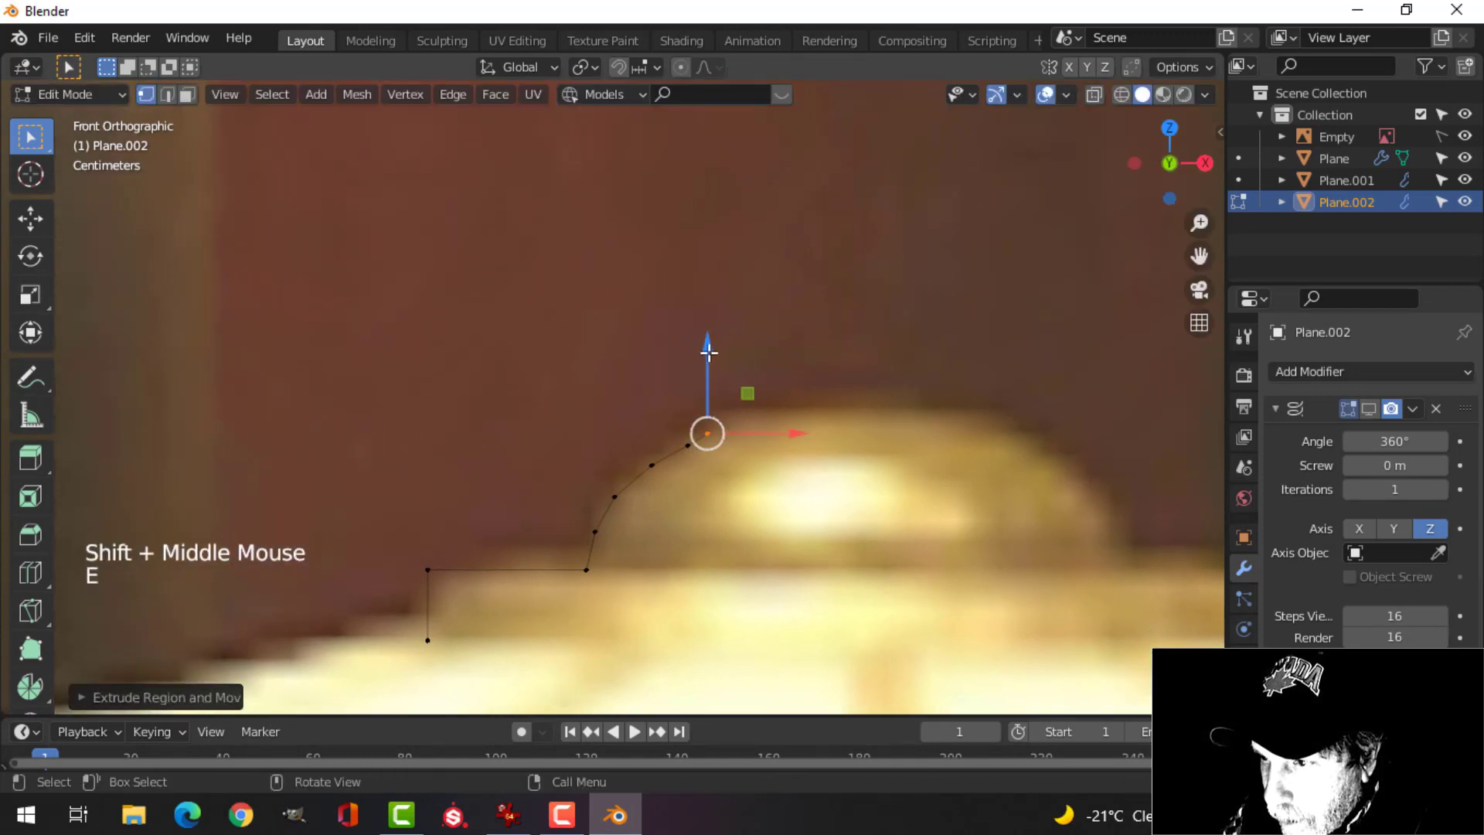
pyautogui.moveTo(708, 352); pyautogui.dragTo(710, 326)
# Leave Edit Mode and turn on the cap's Screw modifier in the viewport.
pyautogui.scroll(-3, 838, 417)
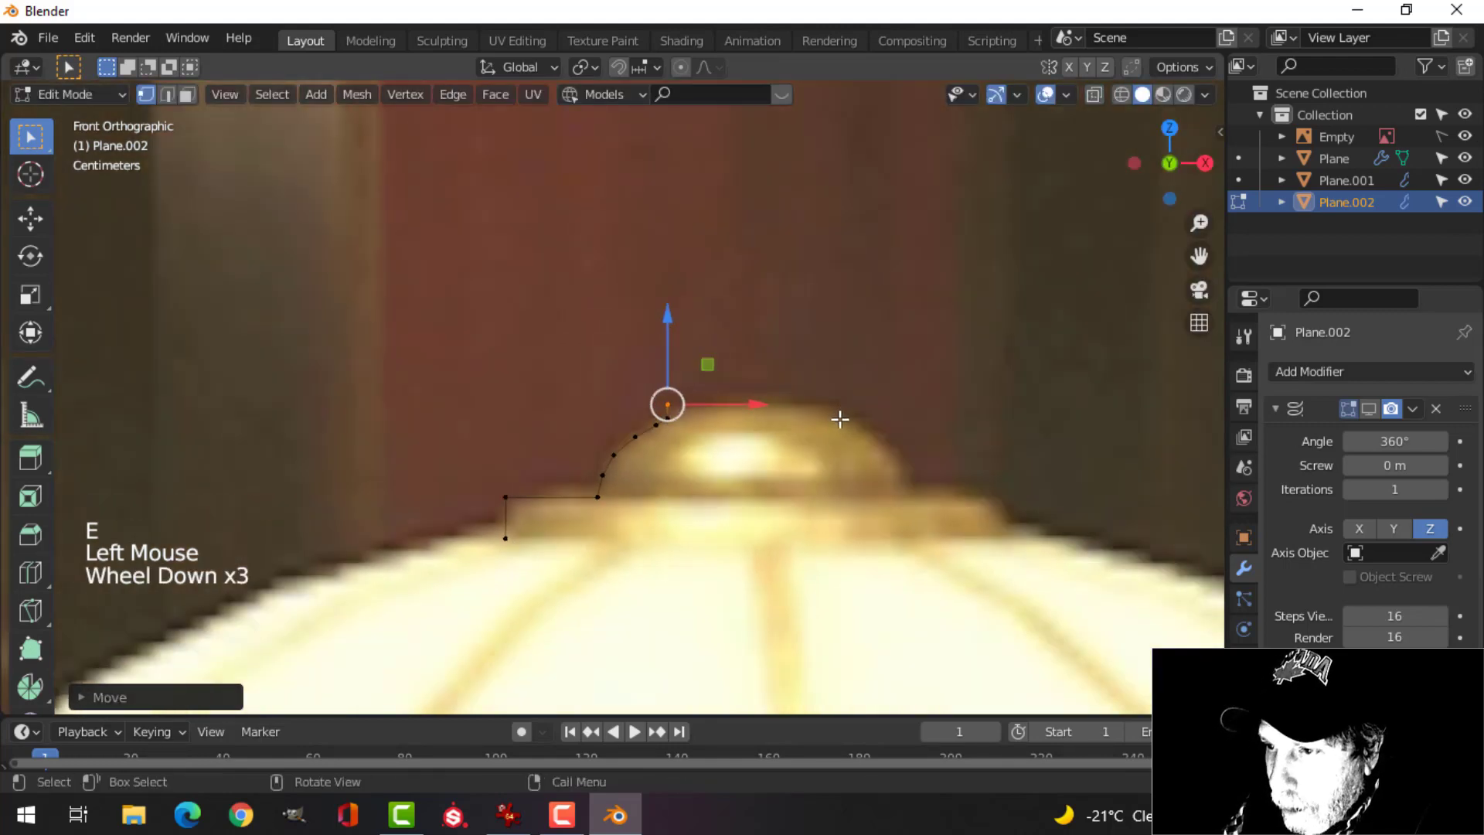
pyautogui.press('Tab')
pyautogui.click(1370, 408)
pyautogui.scroll(-2, 907, 427)
# Examine the revolved cap and lamp base against the reference image from several angles.
pyautogui.moveTo(936, 417); pyautogui.dragTo(906, 427, button='middle')
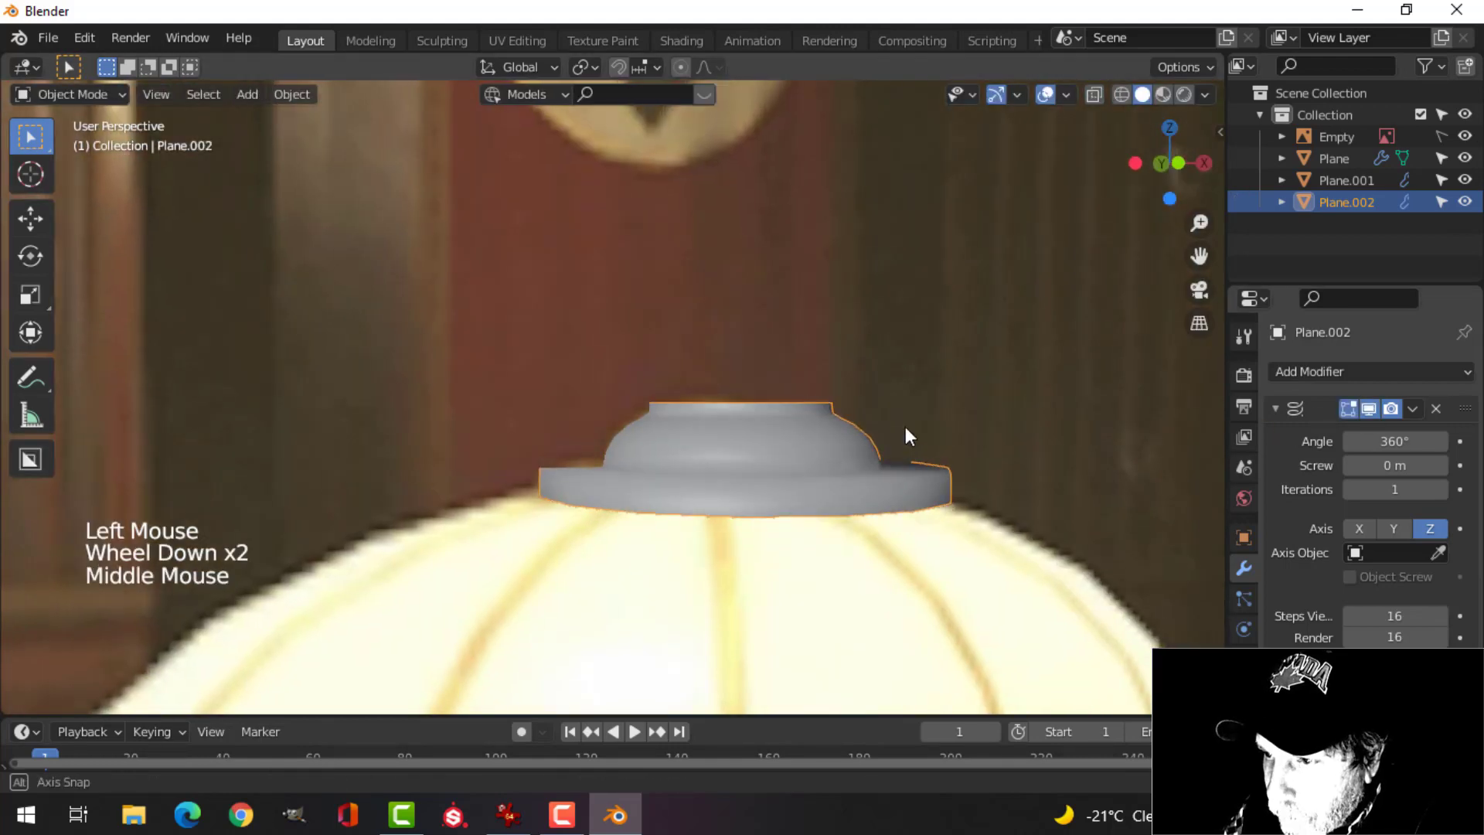
pyautogui.scroll(-4, 907, 426)
pyautogui.keyDown('shift'); pyautogui.moveTo(850, 472); pyautogui.dragTo(795, 357, button='middle'); pyautogui.keyUp('shift')
pyautogui.scroll(-4, 789, 410)
pyautogui.scroll(3, 755, 434)
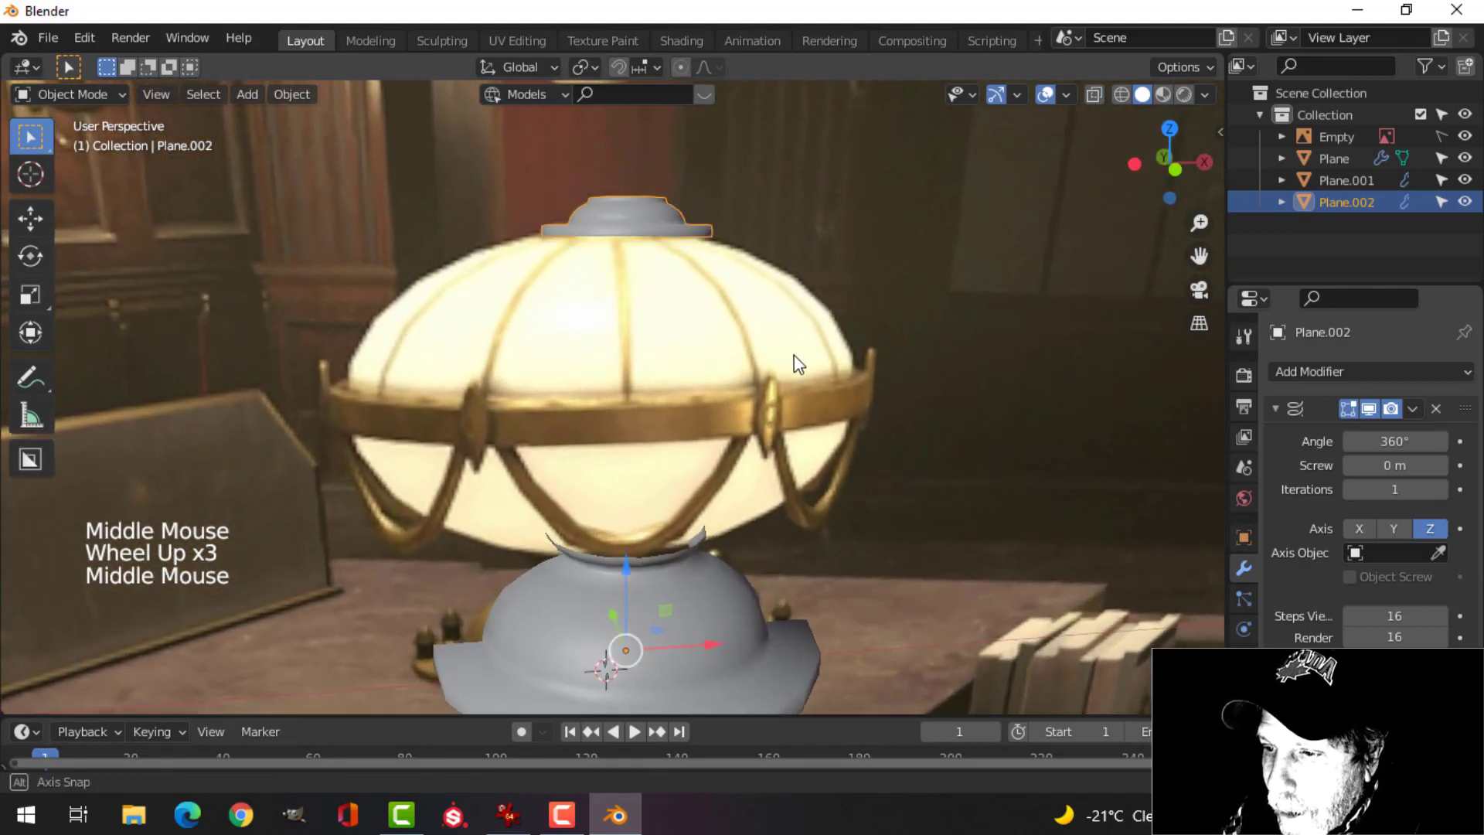
pyautogui.scroll(-1, 772, 431)
pyautogui.scroll(-1, 771, 431)
pyautogui.keyDown('shift'); pyautogui.moveTo(771, 430); pyautogui.dragTo(751, 388, button='middle'); pyautogui.keyUp('shift')
pyautogui.scroll(2, 752, 389)
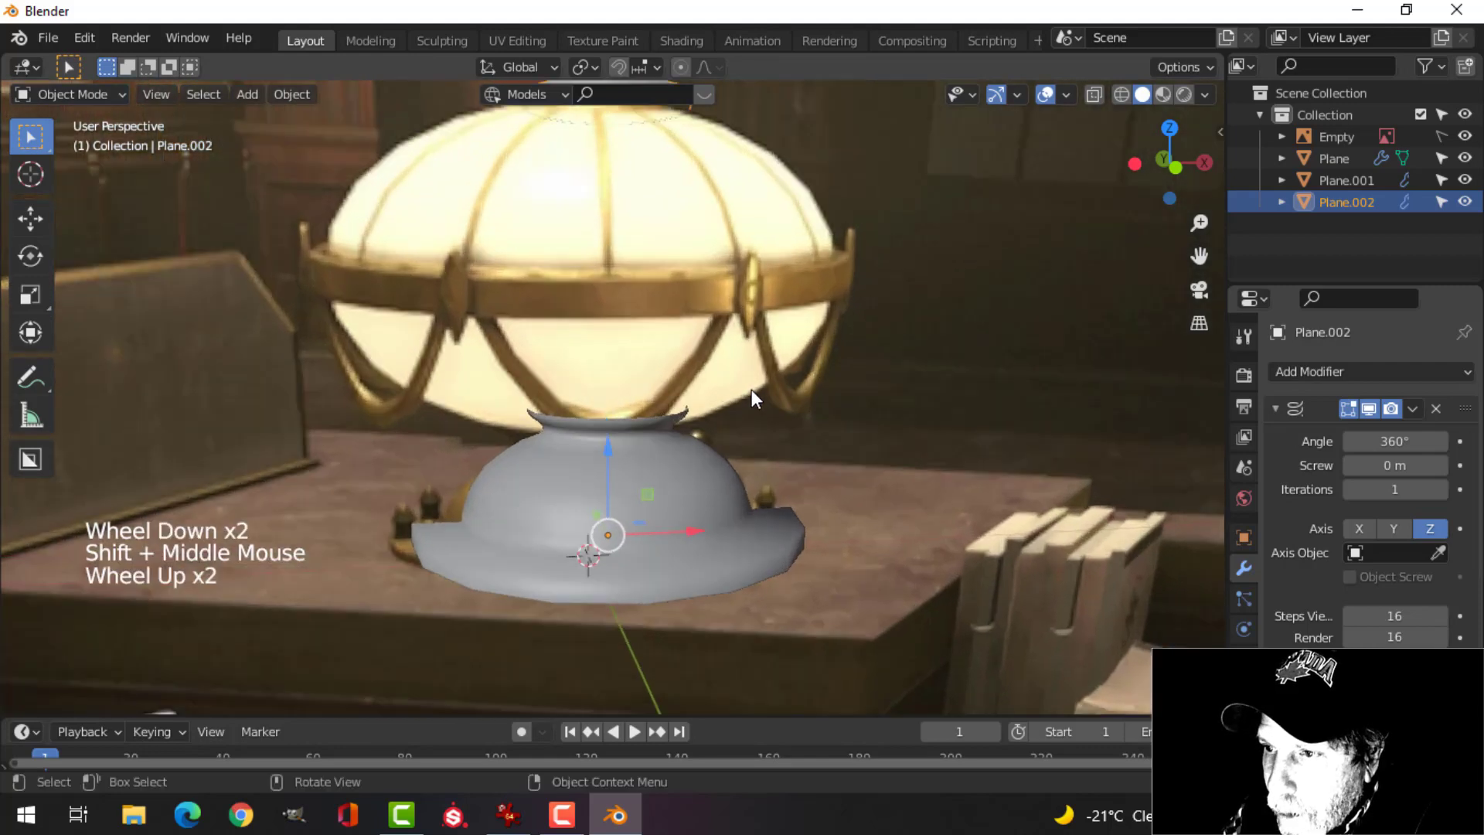
pyautogui.scroll(-2, 705, 318)
pyautogui.keyDown('shift'); pyautogui.moveTo(705, 318); pyautogui.dragTo(749, 391, button='middle'); pyautogui.keyUp('shift')
pyautogui.scroll(3, 699, 399)
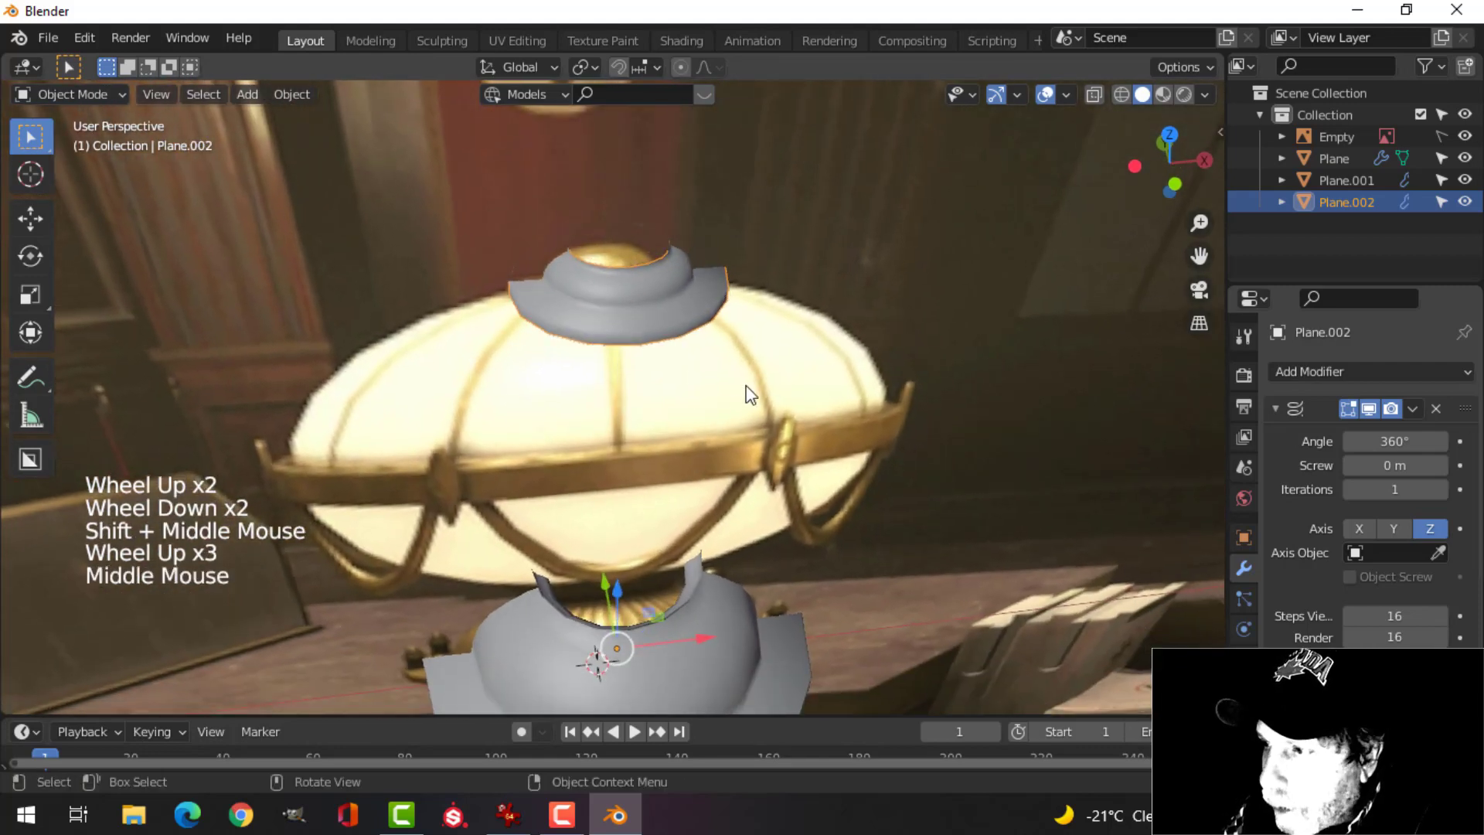
# Apply the Screw modifier on the cap and on the lamp base.
pyautogui.click(1412, 410)
pyautogui.click(1353, 429)
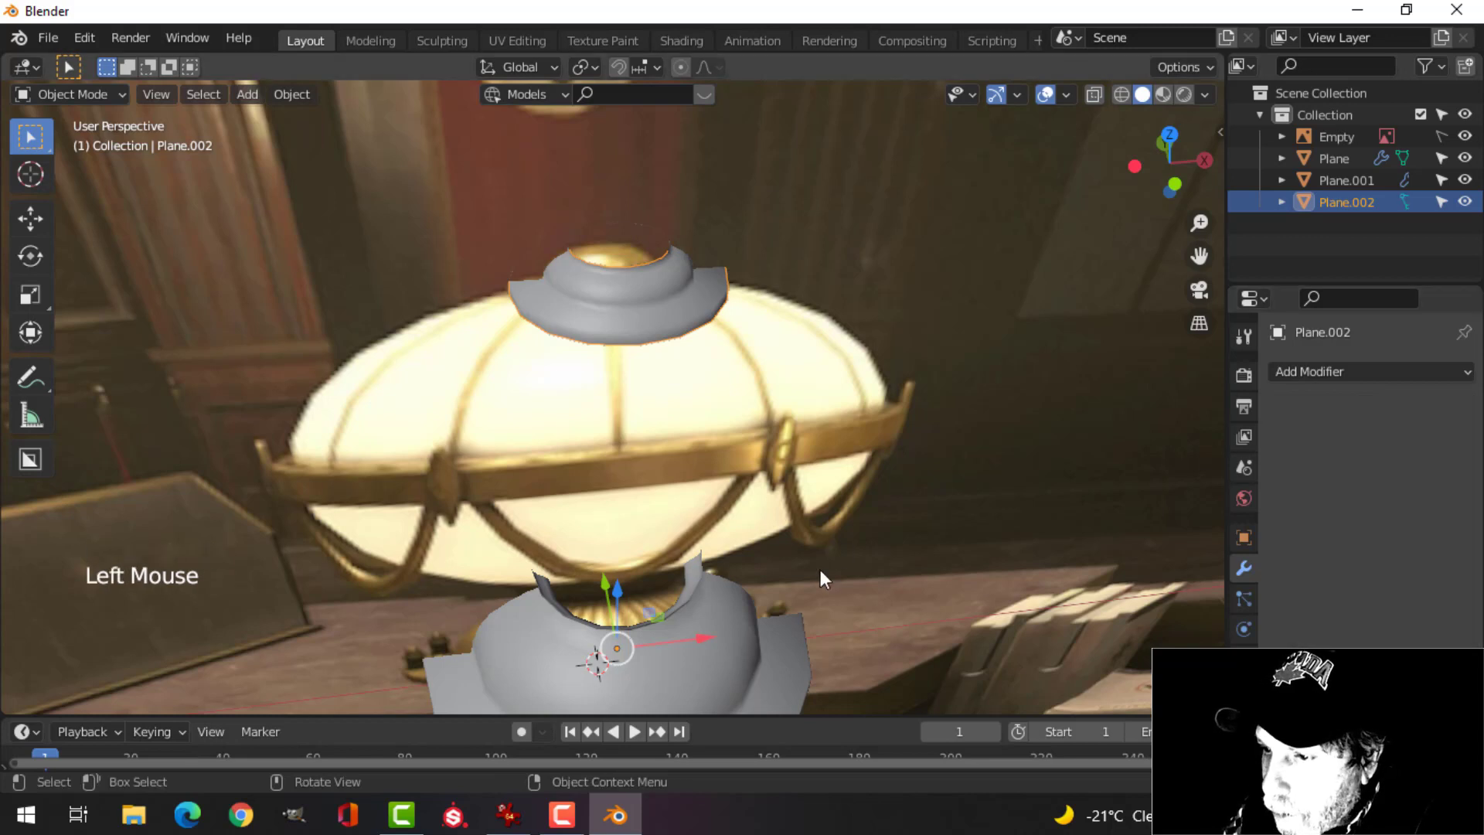
pyautogui.click(747, 635)
pyautogui.click(1414, 409)
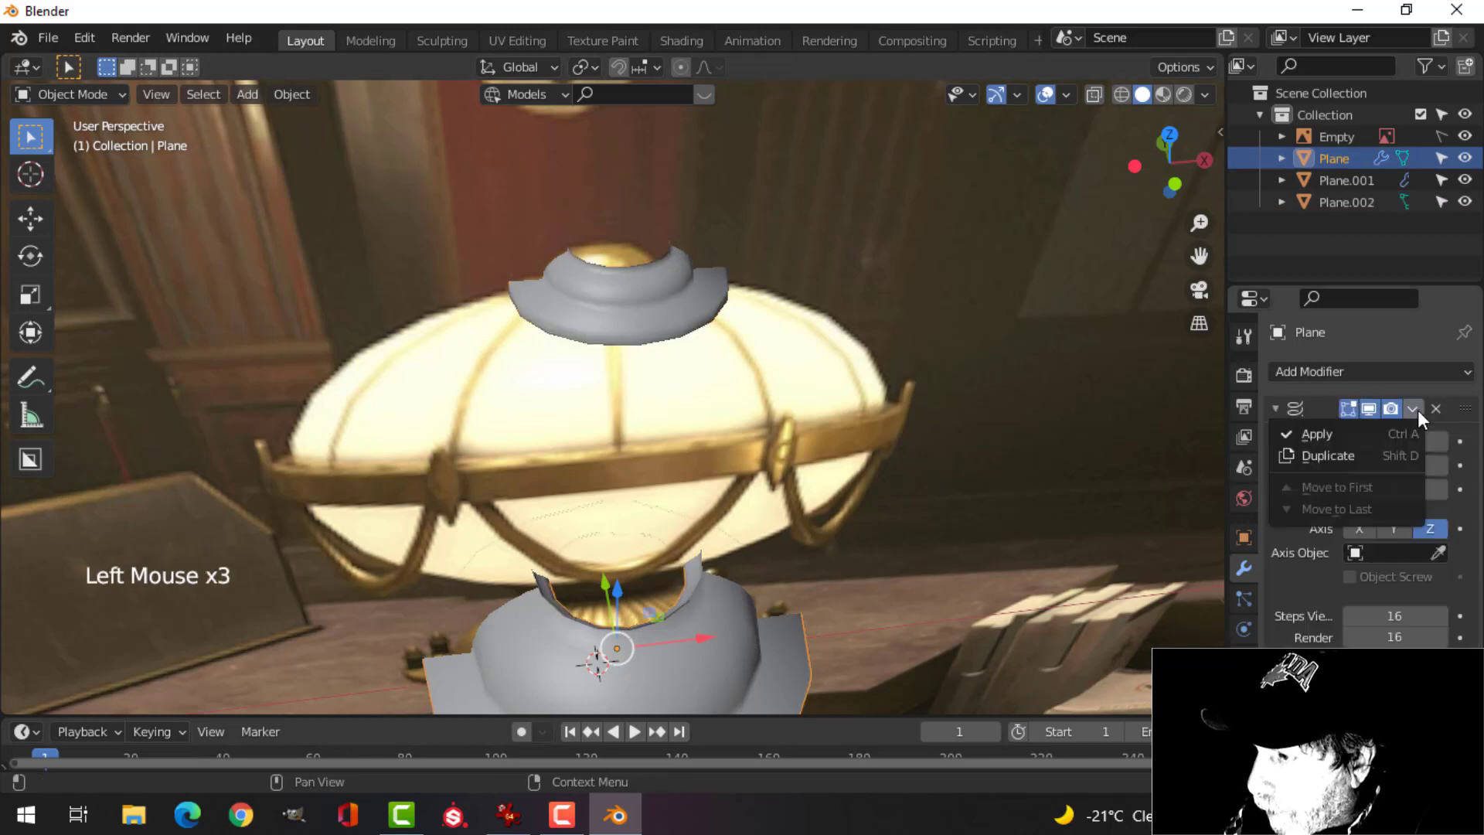
pyautogui.click(1376, 433)
# Hide the reference image and open the lamp base in Edit Mode with edge selection.
pyautogui.click(1463, 137)
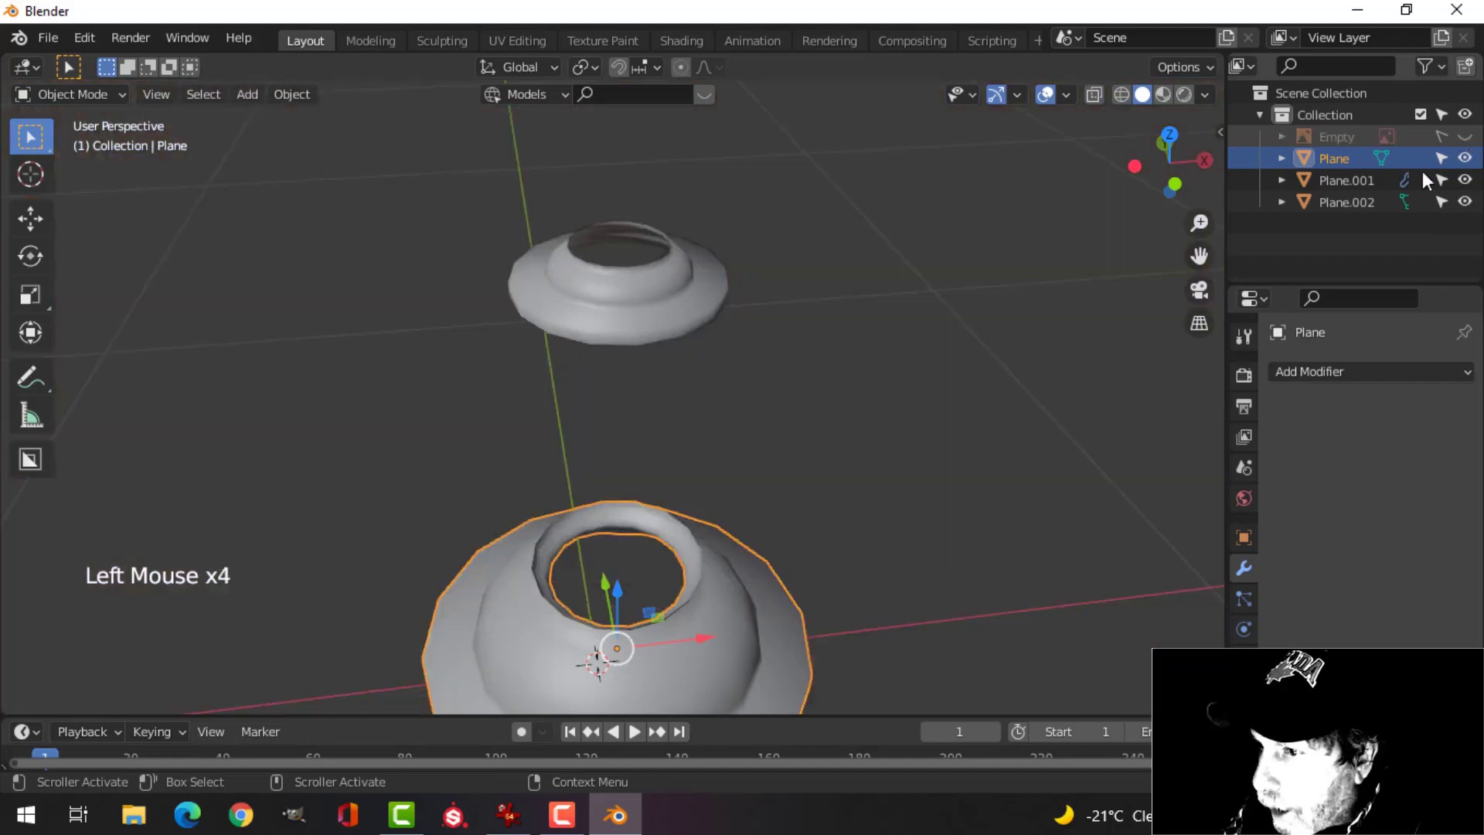
pyautogui.moveTo(773, 387); pyautogui.dragTo(597, 483, button='middle')
pyautogui.scroll(2, 654, 402)
pyautogui.scroll(2, 562, 436)
pyautogui.press('Tab')
pyautogui.press('2')
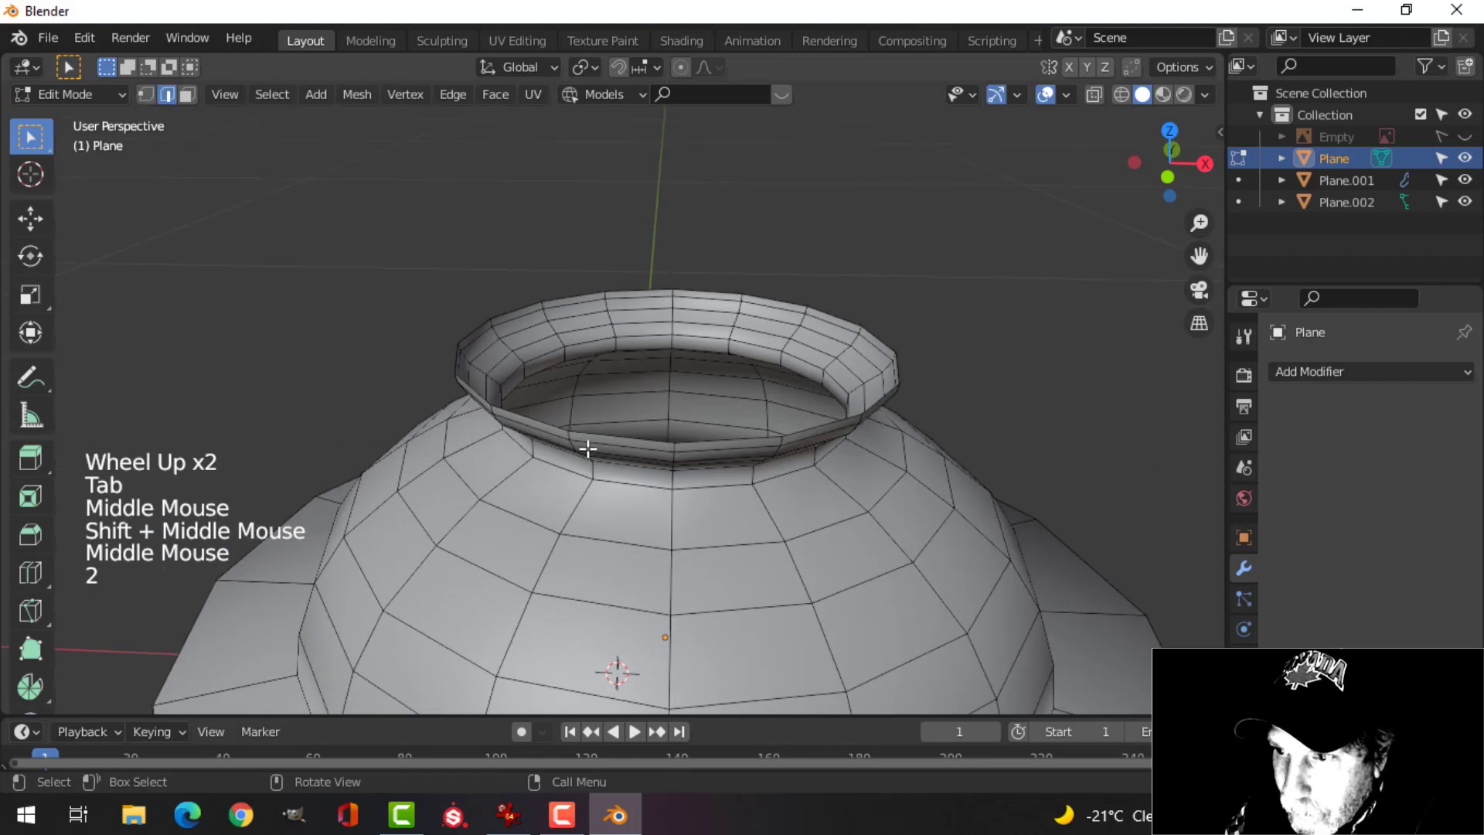
# Extrude the collar's top edge loop inward at a scale of about 0.92, clear the selection and leave Edit Mode.
pyautogui.keyDown('alt'); pyautogui.keyDown('shift'); pyautogui.click(592, 425); pyautogui.keyUp('shift'); pyautogui.keyUp('alt')
pyautogui.moveTo(591, 425); pyautogui.dragTo(680, 402, button='middle')
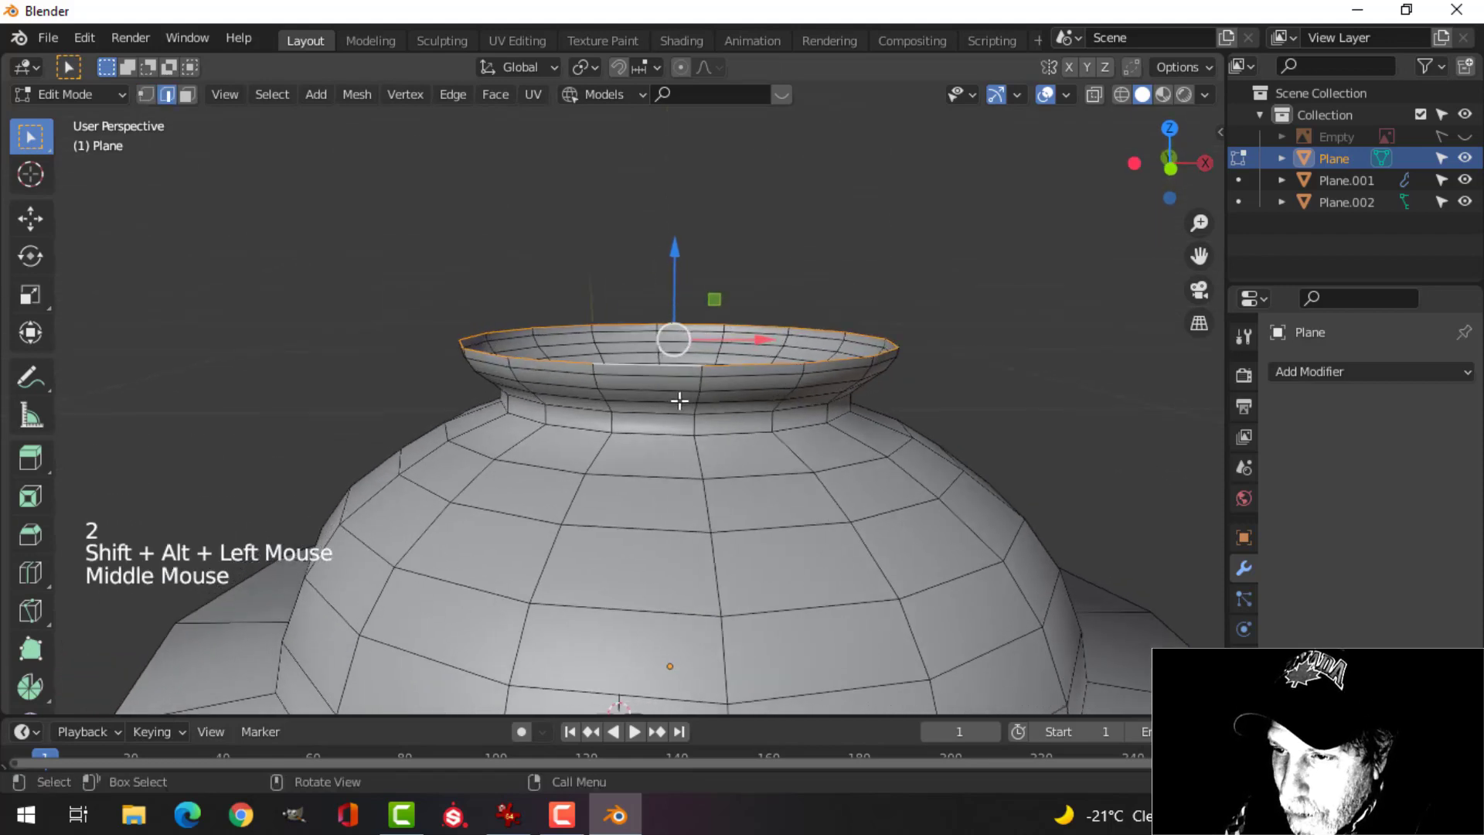
pyautogui.press('e')
pyautogui.press('s')
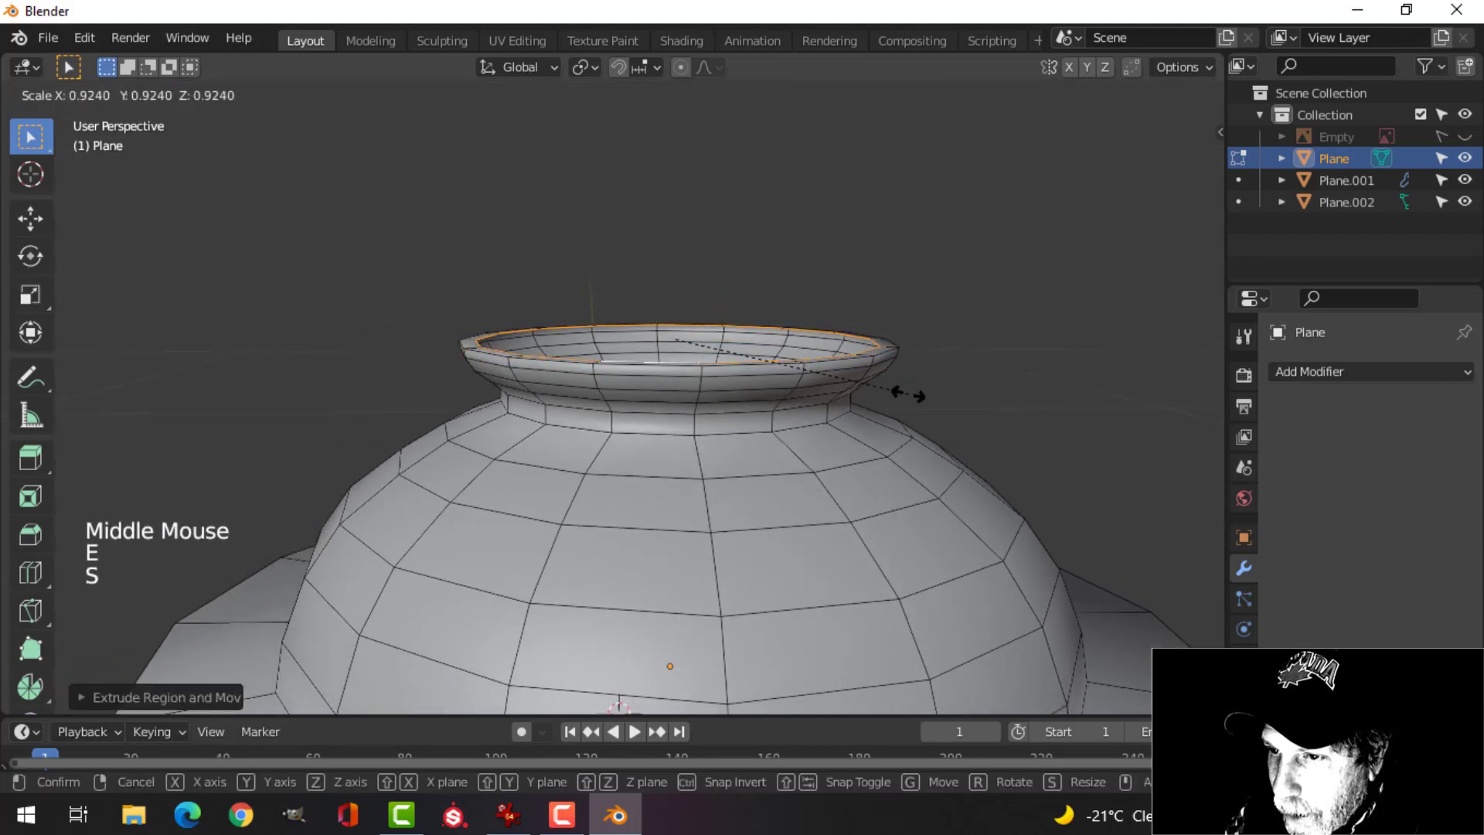
pyautogui.click(901, 391)
pyautogui.scroll(2, 579, 416)
pyautogui.moveTo(579, 416); pyautogui.dragTo(606, 517, button='middle')
pyautogui.hotkey('alt', 'a')
pyautogui.press('Tab')
# Raise the bottom edge loop of the lamp base's flange along Z to make the flange thinner, and leave Edit Mode.
pyautogui.scroll(-4, 679, 402)
pyautogui.scroll(1, 679, 410)
pyautogui.hotkey('alt', 'a')
pyautogui.scroll(-3, 629, 421)
pyautogui.click(603, 495)
pyautogui.press('Tab')
pyautogui.hotkey('alt', 'a')
pyautogui.keyDown('alt'); pyautogui.keyDown('shift'); pyautogui.click(600, 496); pyautogui.keyUp('shift'); pyautogui.keyUp('alt')
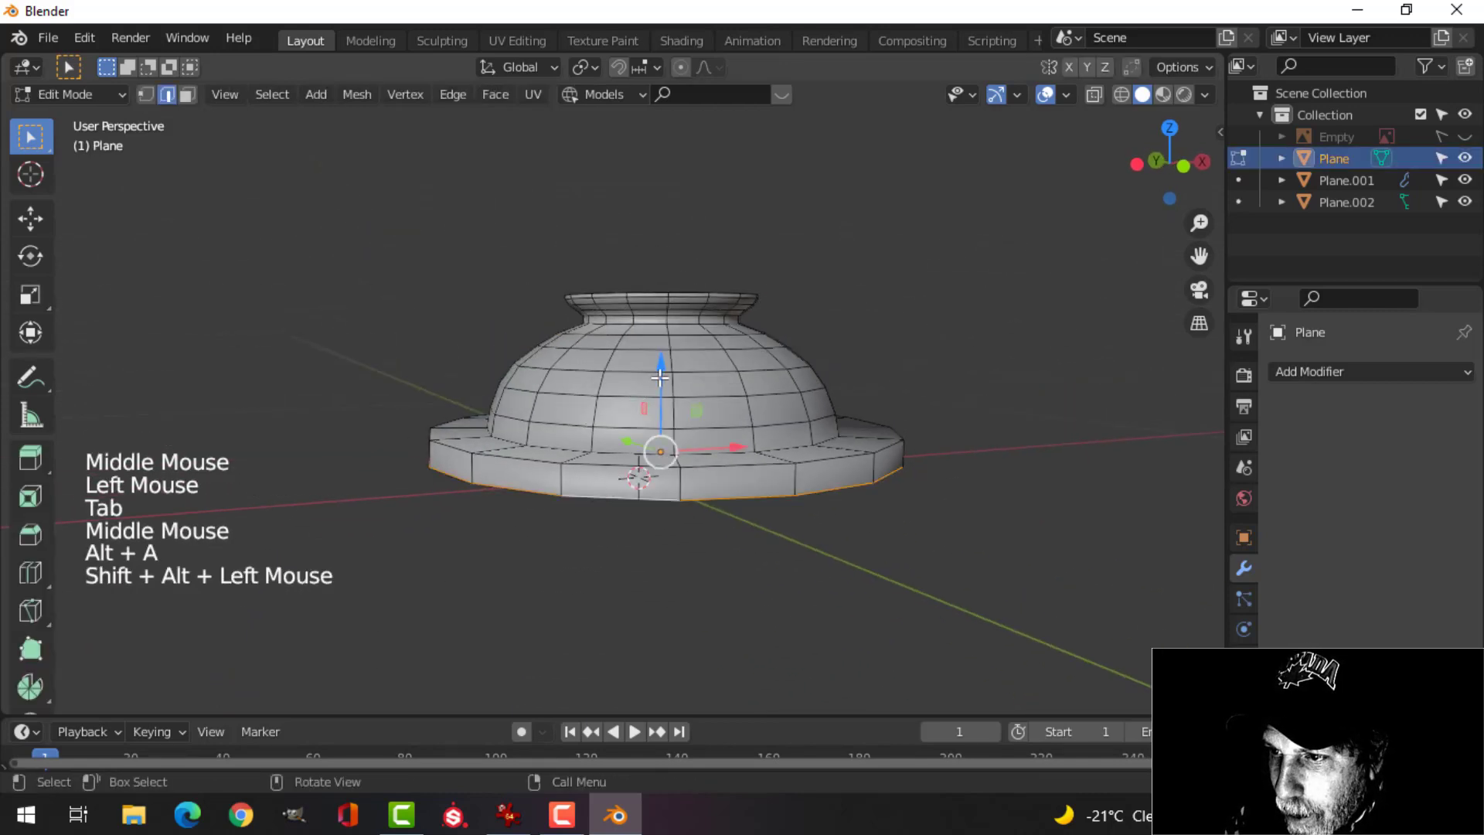
pyautogui.moveTo(662, 448); pyautogui.dragTo(662, 356)
pyautogui.press('Tab')
pyautogui.moveTo(662, 357); pyautogui.dragTo(805, 436, button='middle')
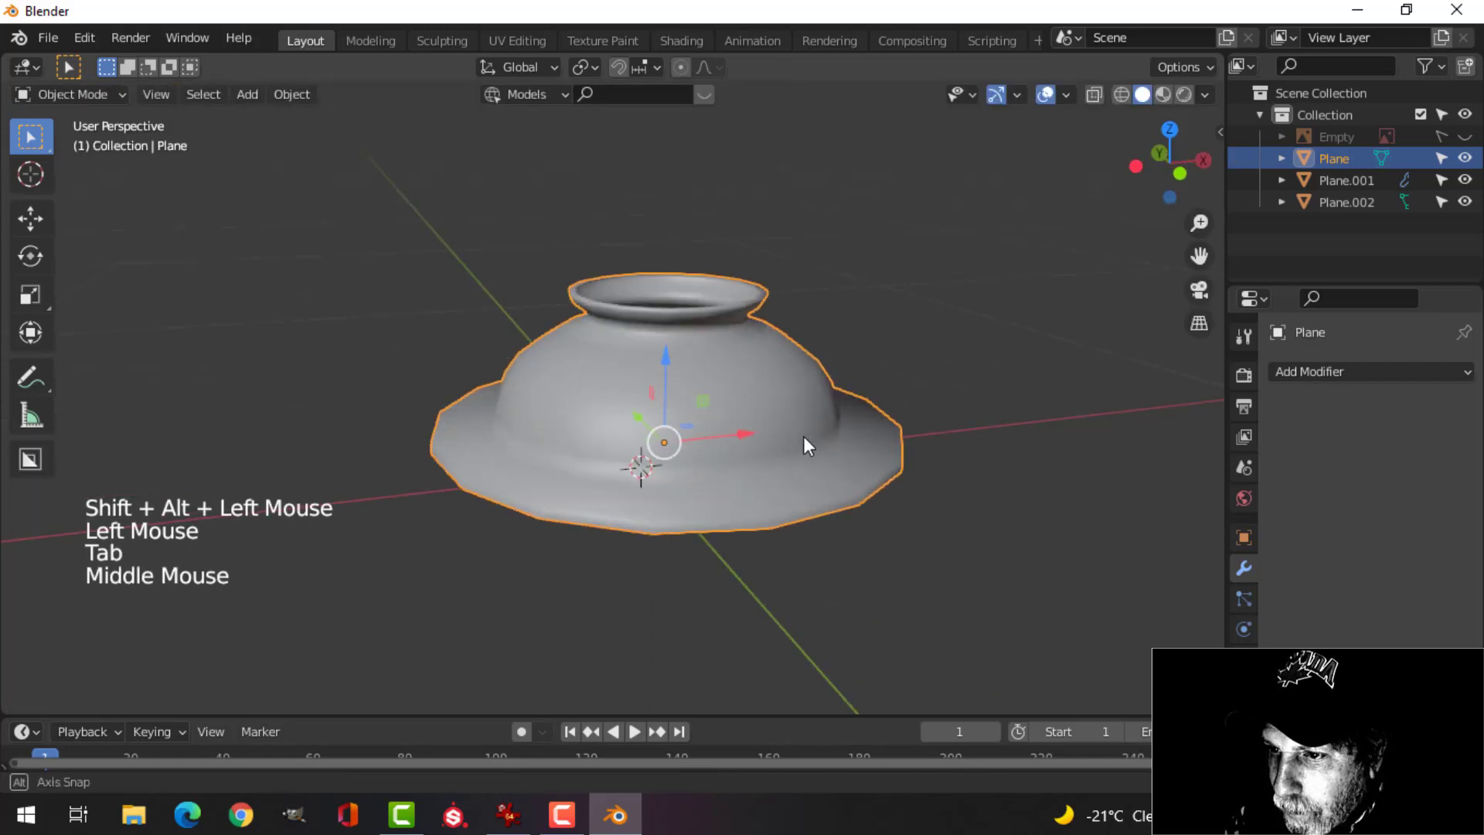
# Open the cap in Edit Mode and extrude its lower rim edge loop, scaling the new loop inward to form a lip.
pyautogui.hotkey('alt', 'a')
pyautogui.scroll(-2, 691, 450)
pyautogui.moveTo(691, 450)
pyautogui.mouseDown(button='middle')
pyautogui.moveTo(654, 504)
pyautogui.moveTo(699, 485)
pyautogui.moveTo(701, 461)
pyautogui.mouseUp(button='middle')
pyautogui.keyDown('shift'); pyautogui.moveTo(689, 363); pyautogui.dragTo(700, 550, button='middle'); pyautogui.keyUp('shift')
pyautogui.scroll(3, 683, 371)
pyautogui.keyDown('shift'); pyautogui.moveTo(692, 248); pyautogui.dragTo(603, 433, button='middle'); pyautogui.keyUp('shift')
pyautogui.click(691, 280)
pyautogui.moveTo(603, 433); pyautogui.dragTo(614, 449, button='middle')
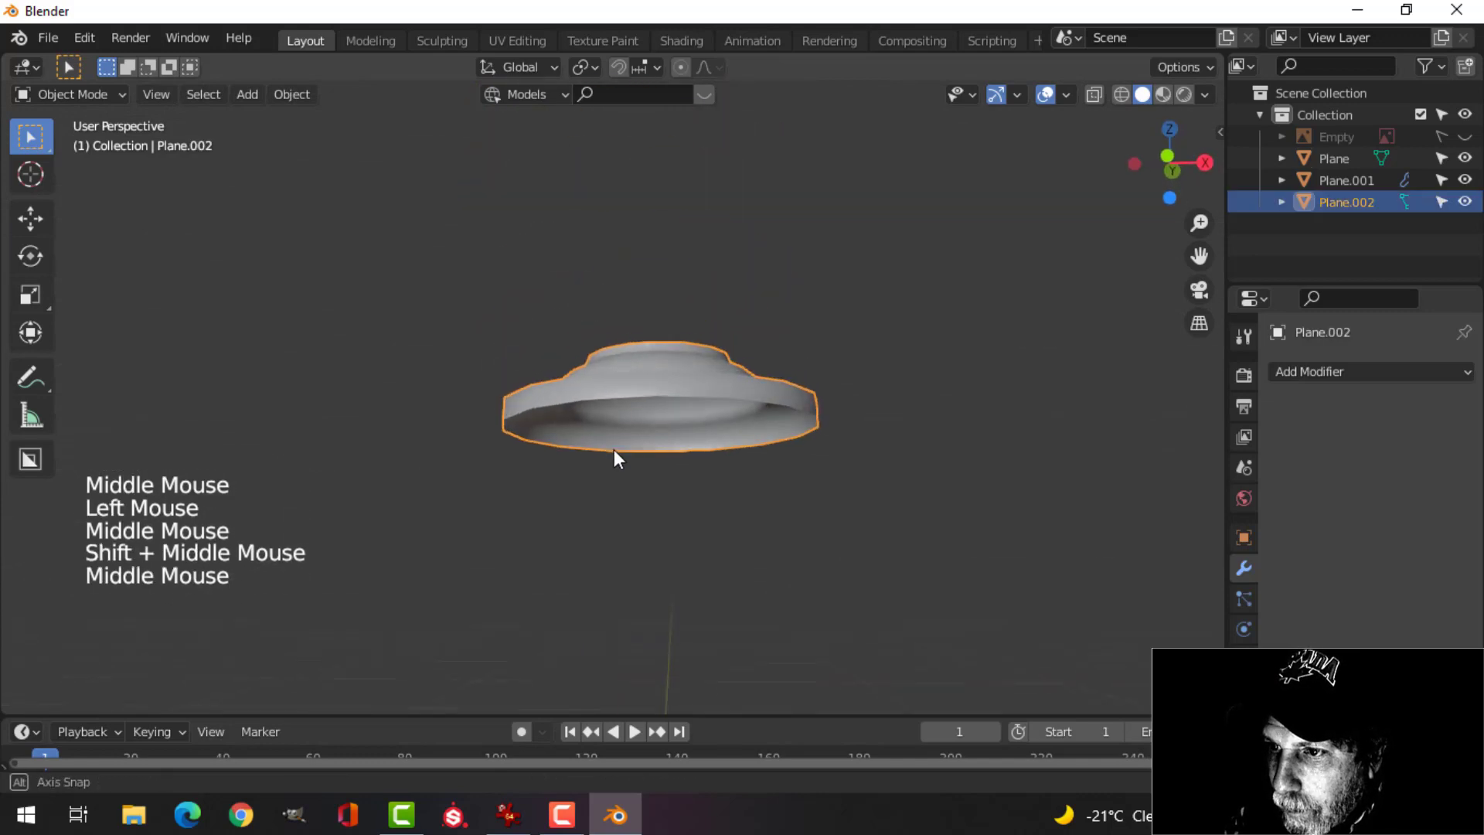
pyautogui.press('Tab')
pyautogui.hotkey('alt', 'a')
pyautogui.keyDown('alt'); pyautogui.keyDown('shift'); pyautogui.click(595, 409); pyautogui.keyUp('shift'); pyautogui.keyUp('alt')
pyautogui.press('e')
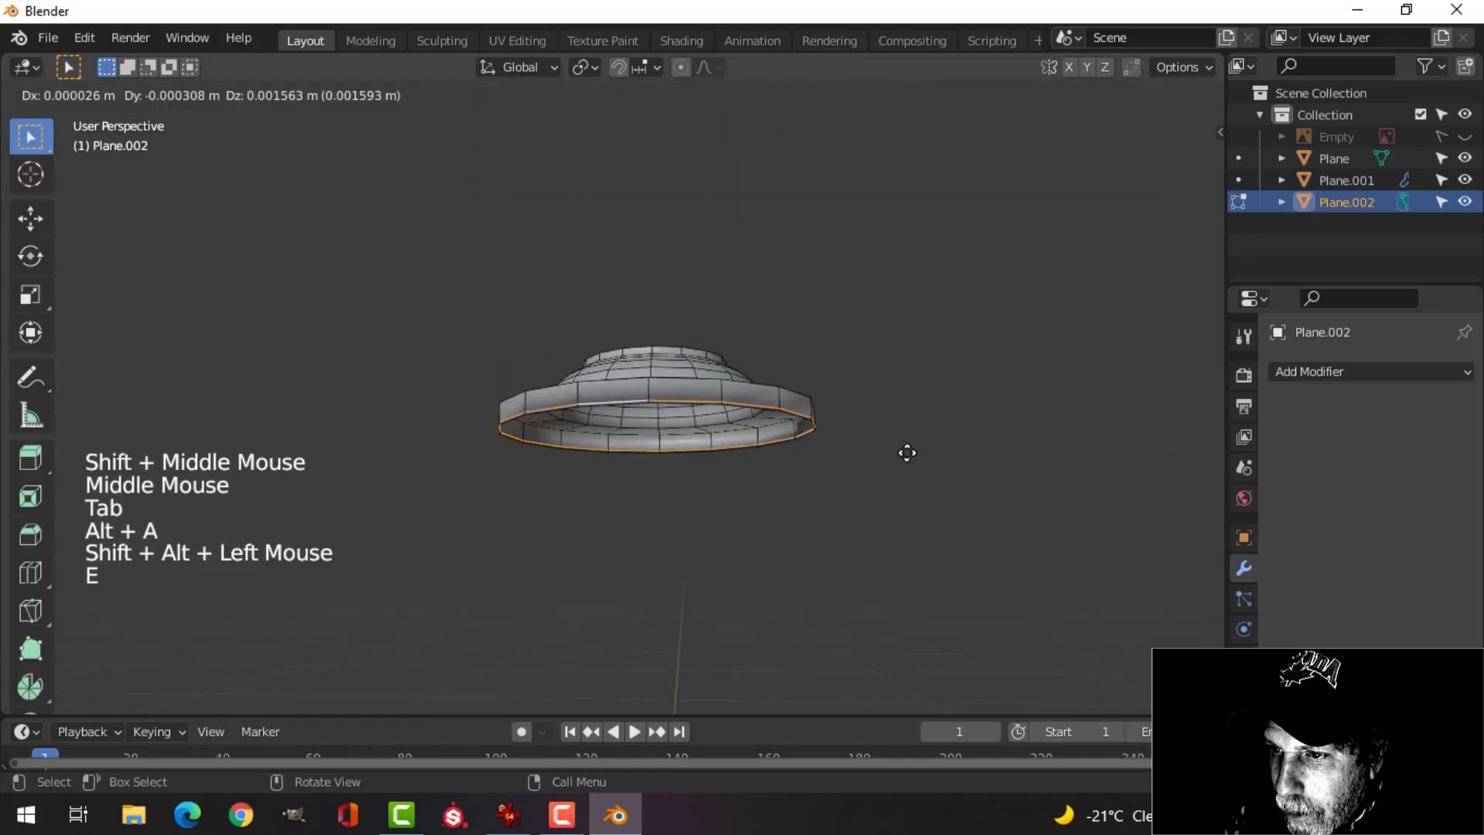
pyautogui.rightClick(903, 452)
pyautogui.press('s')
pyautogui.click(784, 414)
# Extrude the edge loop of the cap's top opening, scale it slightly inward and return to Object Mode.
pyautogui.moveTo(784, 413); pyautogui.dragTo(680, 490, button='middle')
pyautogui.scroll(2, 696, 576)
pyautogui.hotkey('alt', 'a')
pyautogui.keyDown('alt'); pyautogui.keyDown('shift'); pyautogui.click(658, 485); pyautogui.keyUp('shift'); pyautogui.keyUp('alt')
pyautogui.press('e')
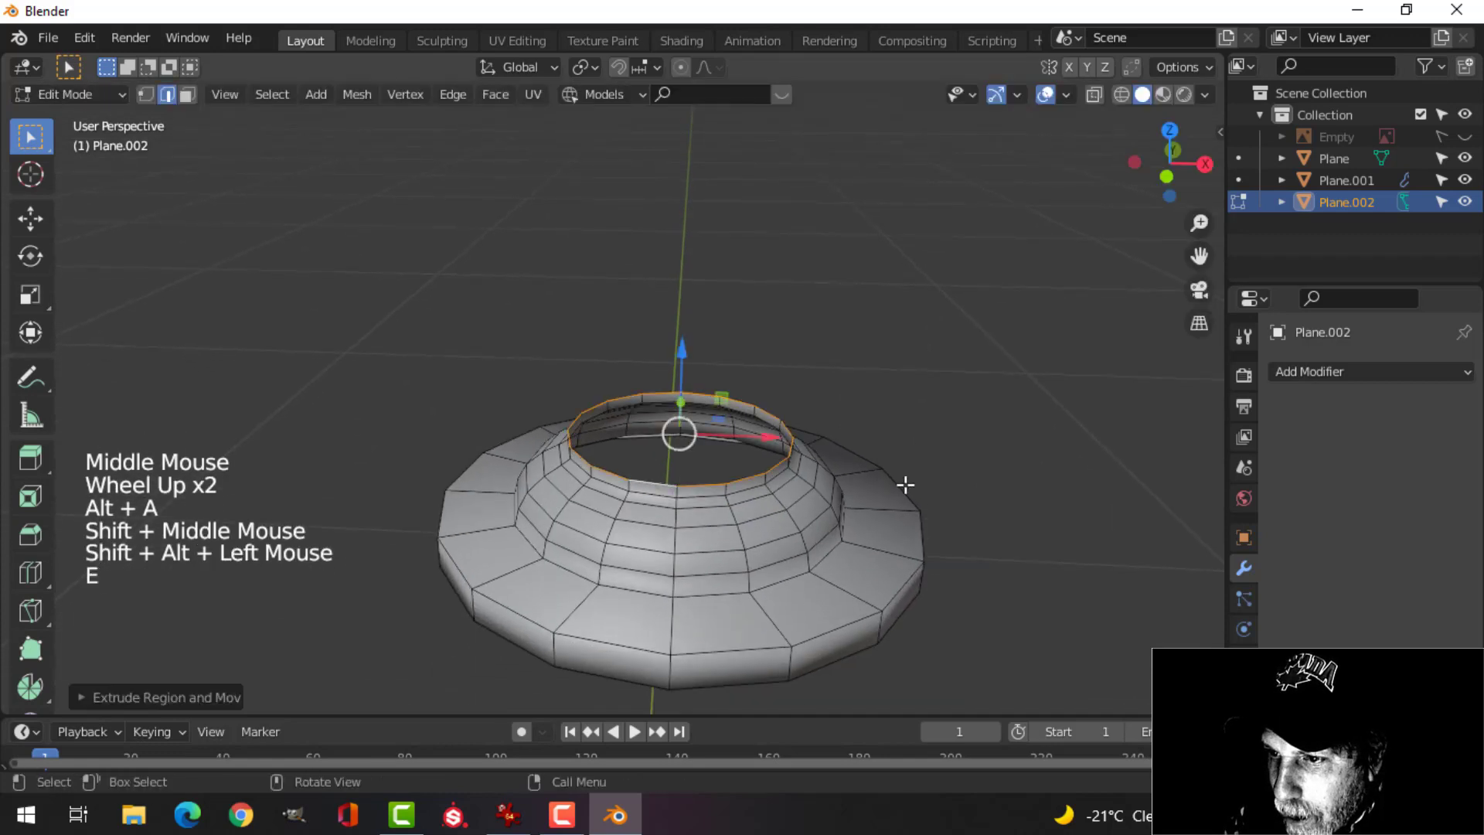
pyautogui.press('s')
pyautogui.click(876, 501)
pyautogui.press('Tab')
pyautogui.scroll(-4, 848, 539)
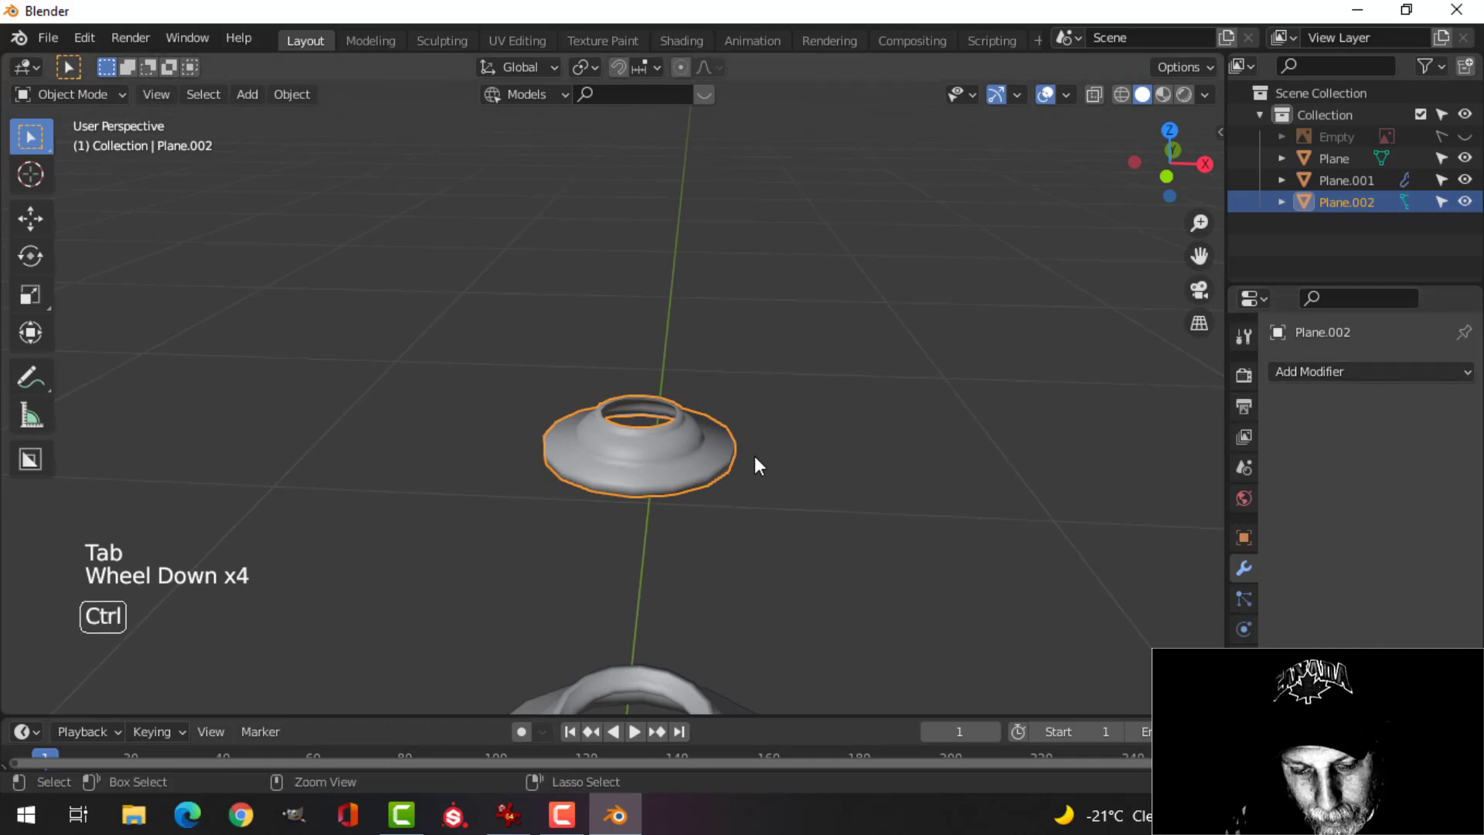
# Add a level 1 Subdivision Surface to the cap and the lamp base and shade both smooth.
pyautogui.hotkey('ctrl', '1')
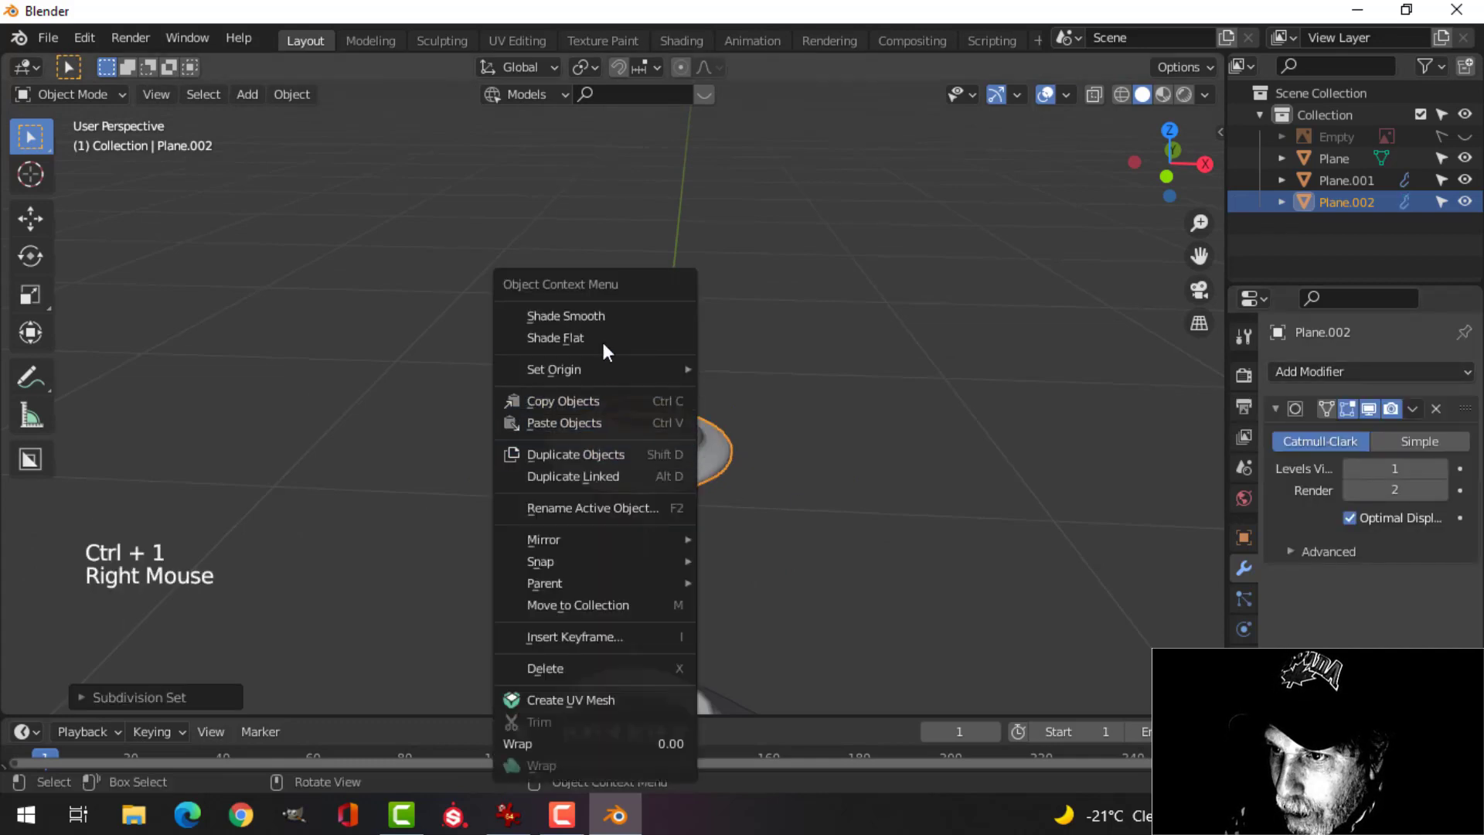
pyautogui.scroll(-3, 685, 530)
pyautogui.hotkey('alt', 'a')
pyautogui.keyDown('shift'); pyautogui.moveTo(686, 531); pyautogui.dragTo(678, 325, button='middle'); pyautogui.keyUp('shift')
pyautogui.click(711, 445)
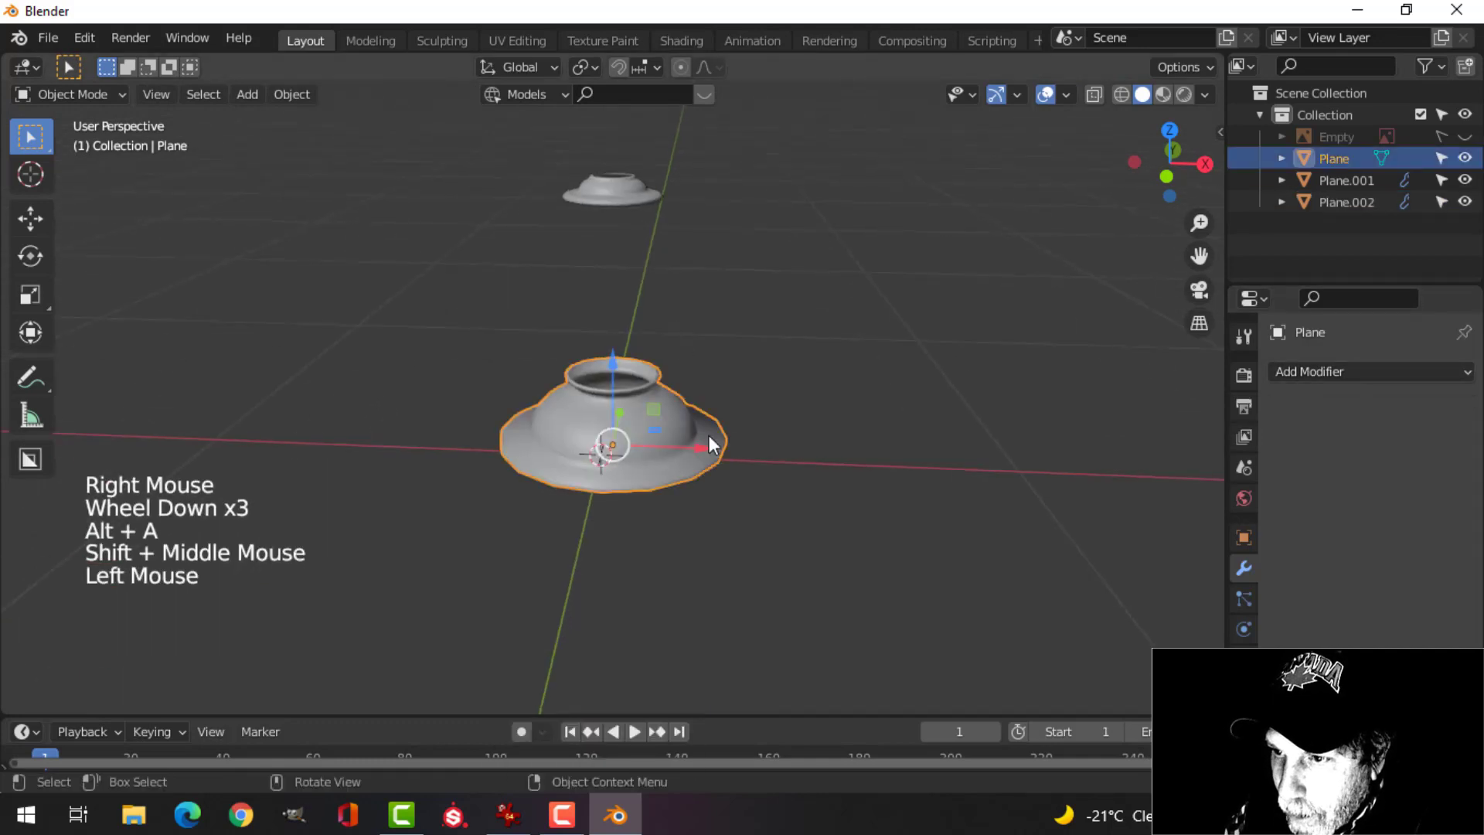
pyautogui.hotkey('ctrl', '1')
pyautogui.rightClick(635, 423)
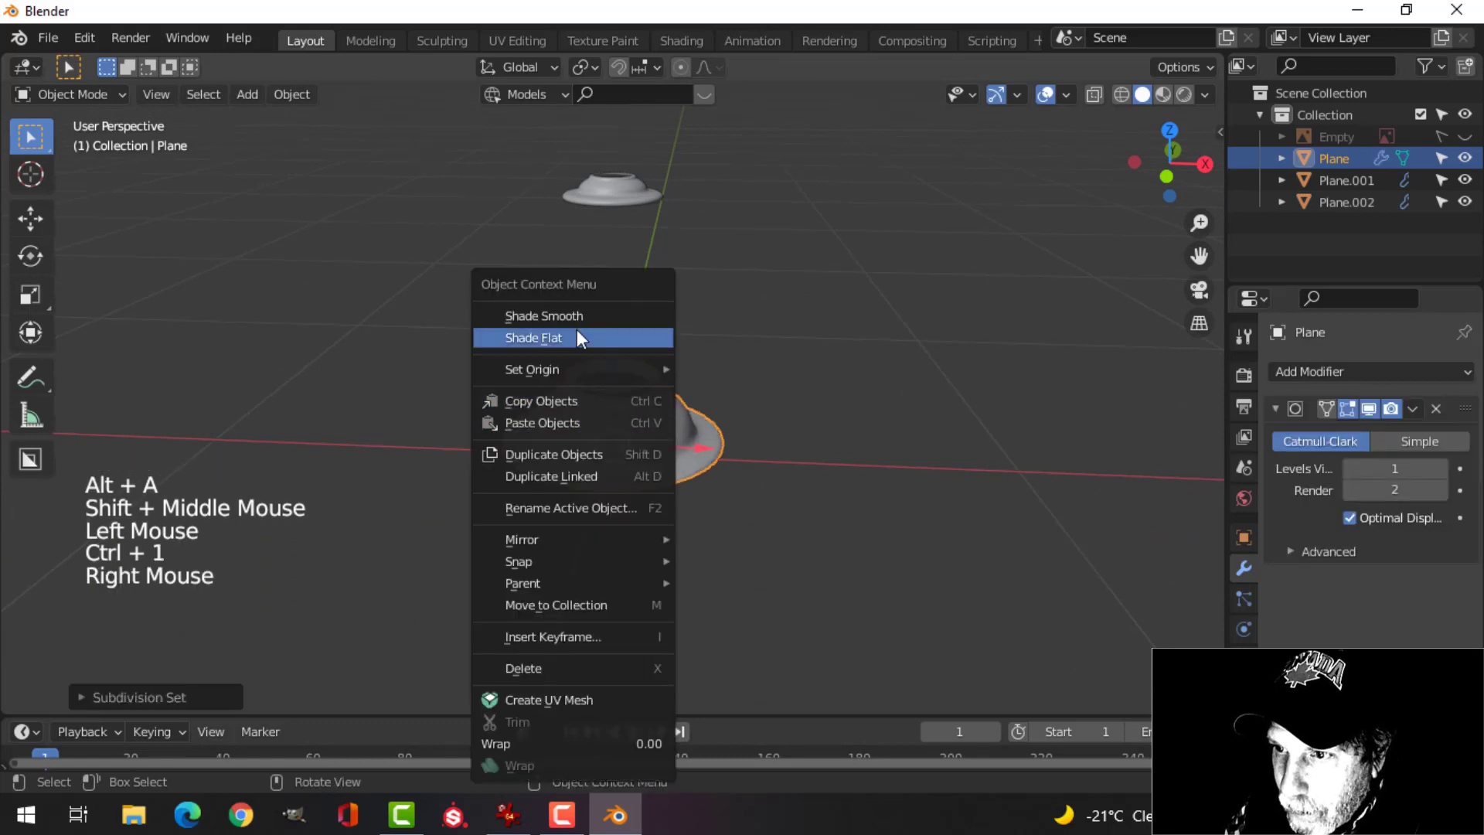
# Add a loop cut around the top of the base's flange and slide it in against the foot of the dome.
pyautogui.scroll(4, 734, 511)
pyautogui.hotkey('alt', 'a')
pyautogui.keyDown('shift'); pyautogui.moveTo(735, 511); pyautogui.dragTo(699, 519, button='middle'); pyautogui.keyUp('shift')
pyautogui.click(668, 433)
pyautogui.press('Tab')
pyautogui.hotkey('alt', 'a')
pyautogui.hotkey('ctrl', 'r')
pyautogui.click(574, 523)
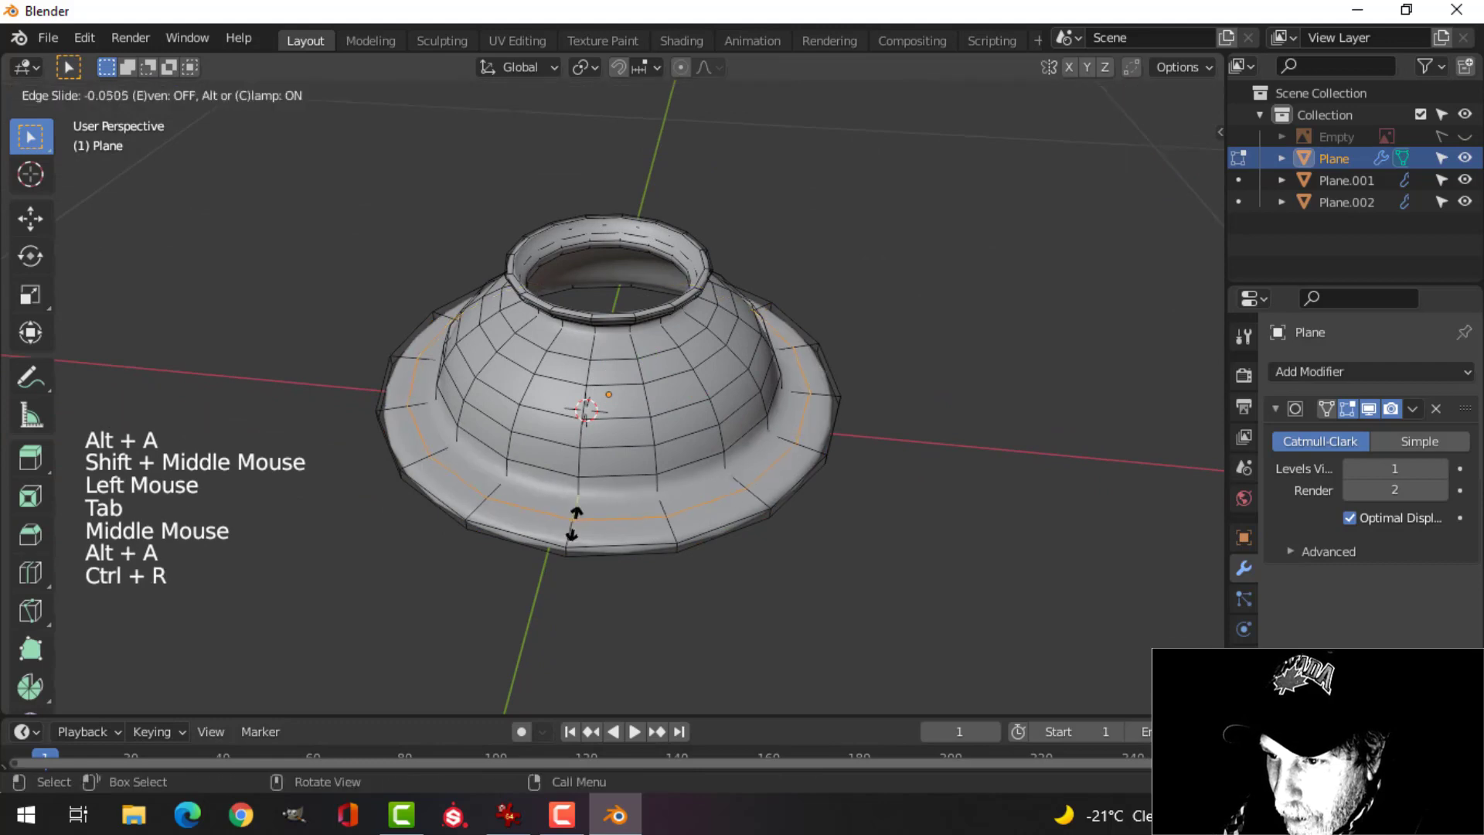
pyautogui.click(575, 506)
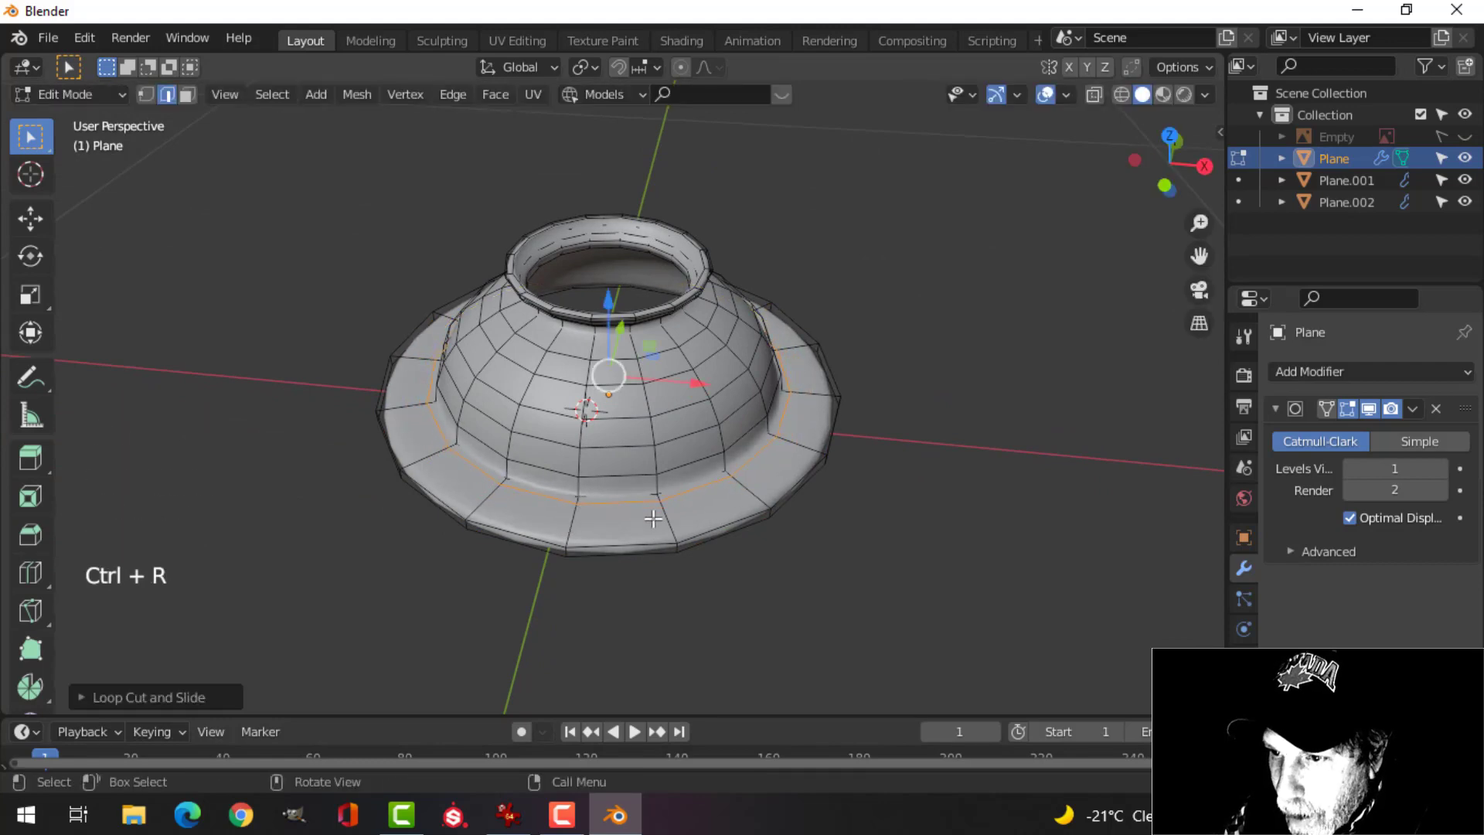
pyautogui.press('Tab')
pyautogui.moveTo(575, 506); pyautogui.dragTo(581, 463, button='middle')
pyautogui.scroll(-1, 579, 480)
pyautogui.scroll(3, 580, 480)
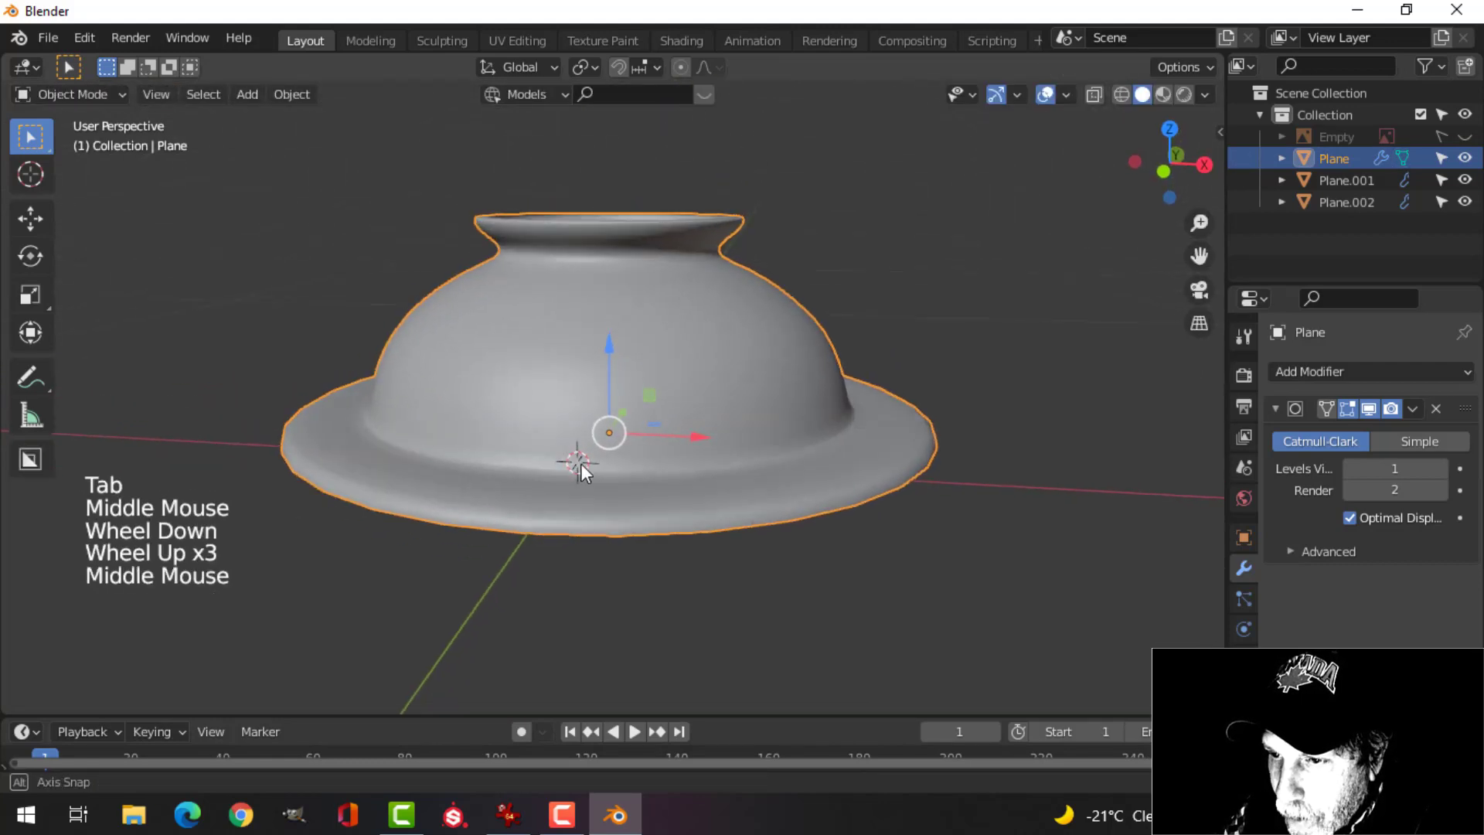
# Add a centred loop cut around the outer side of the base's flange, leave Edit Mode and clear the selection.
pyautogui.press('Tab')
pyautogui.moveTo(593, 531); pyautogui.dragTo(563, 490, button='middle')
pyautogui.hotkey('alt', 'a')
pyautogui.hotkey('ctrl', 'r')
pyautogui.click(531, 473)
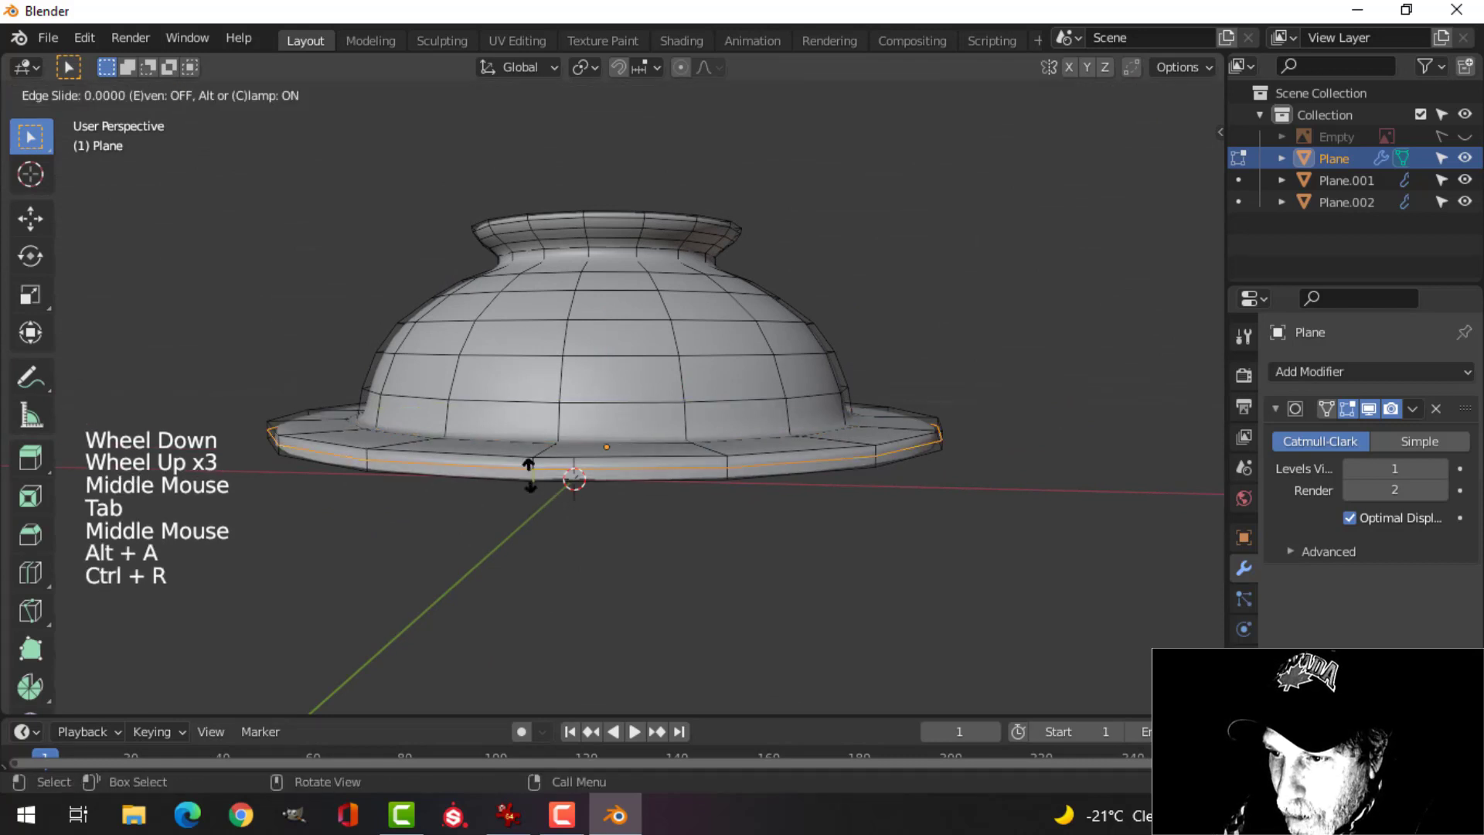
pyautogui.click(530, 469)
pyautogui.press('Tab')
pyautogui.moveTo(646, 429); pyautogui.dragTo(703, 447, button='middle')
pyautogui.hotkey('alt', 'a')
pyautogui.click(648, 541)
pyautogui.scroll(-1, 672, 495)
pyautogui.hotkey('alt', 'a')
# Select the cap and open it in Edit Mode.
pyautogui.scroll(-1, 679, 518)
pyautogui.scroll(3, 654, 473)
pyautogui.scroll(-5, 656, 351)
pyautogui.keyDown('shift'); pyautogui.moveTo(658, 360); pyautogui.dragTo(667, 535, button='middle'); pyautogui.keyUp('shift')
pyautogui.scroll(4, 658, 549)
pyautogui.moveTo(666, 535); pyautogui.dragTo(643, 350, button='middle')
pyautogui.click(643, 350)
pyautogui.press('Tab')
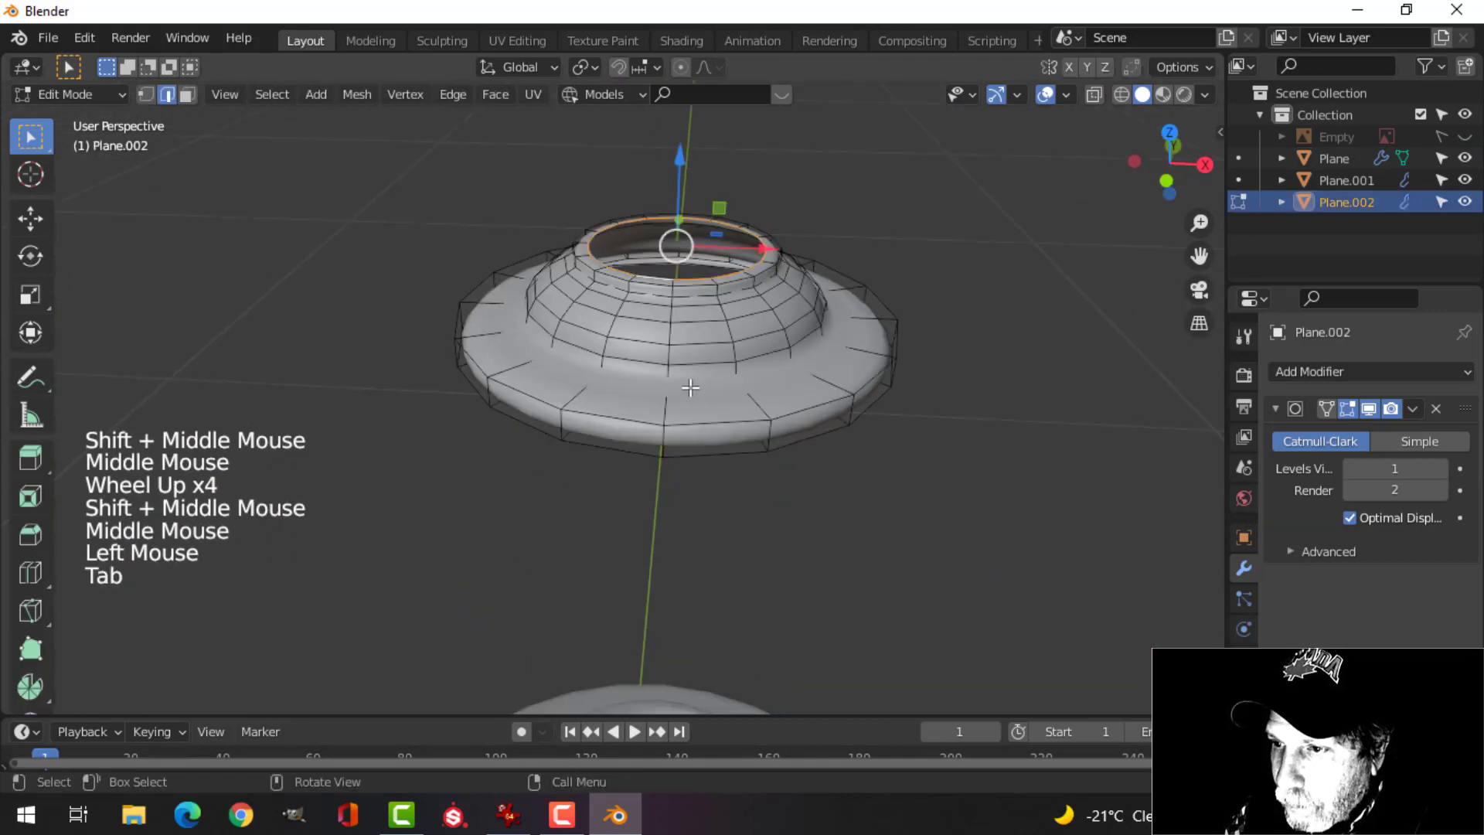
pyautogui.hotkey('ctrl', 'r')
pyautogui.click(652, 411)
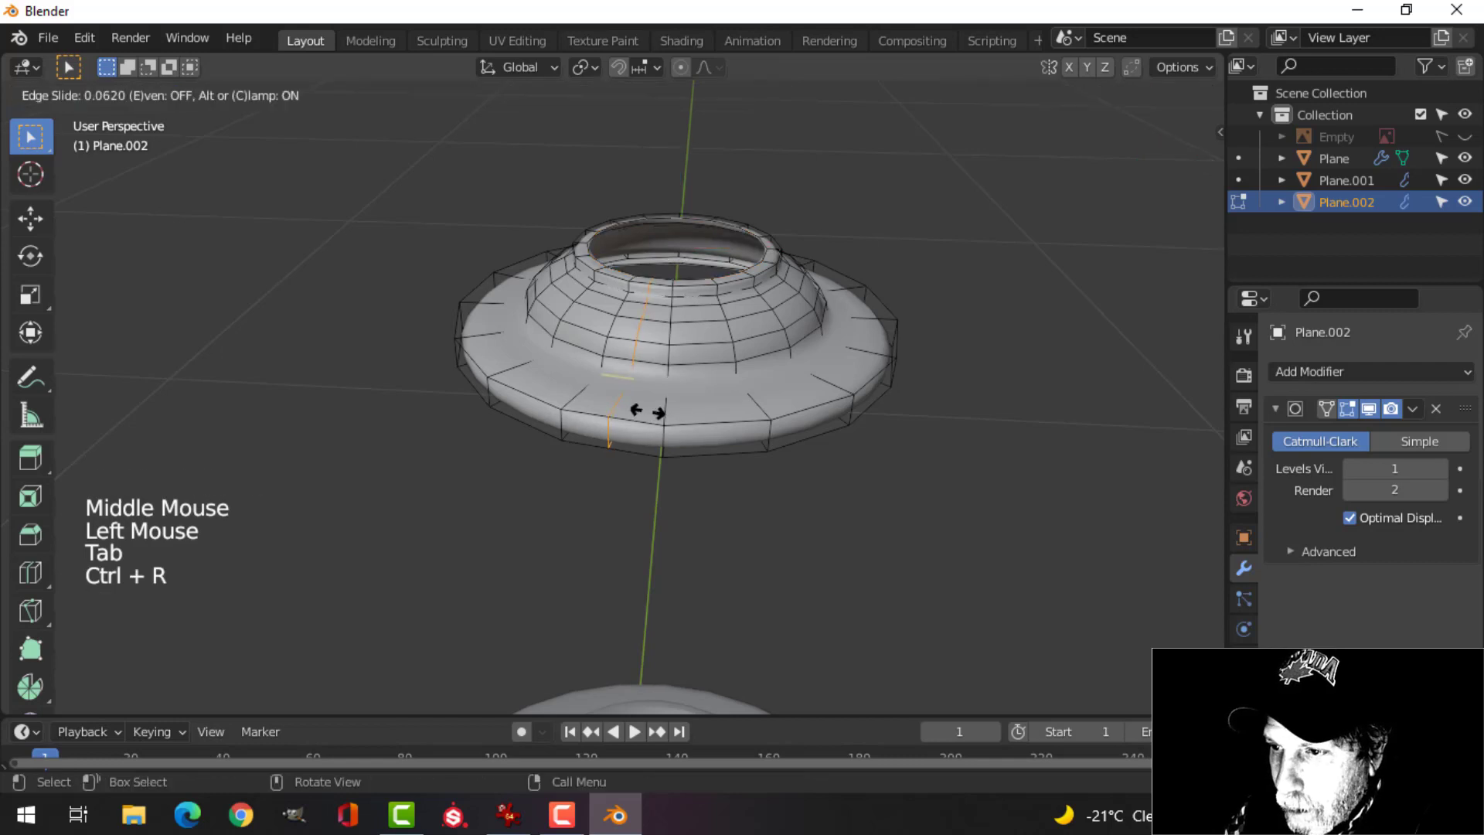
pyautogui.click(650, 410)
pyautogui.hotkey('ctrl', 'z')
# Add a loop cut around the top of the cap's flange and slide it in against the foot of the dome.
pyautogui.hotkey('ctrl', 'r')
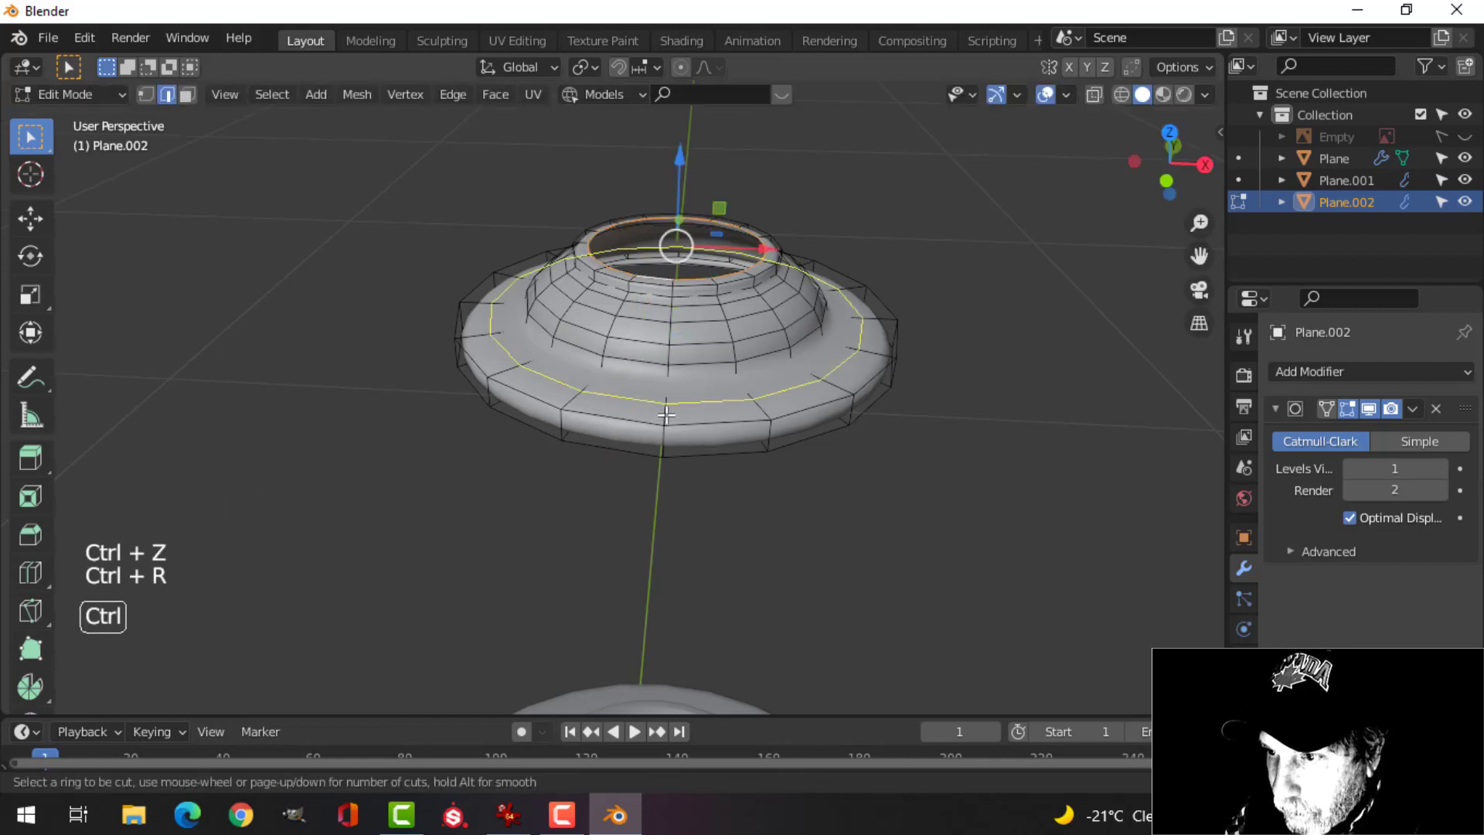
pyautogui.click(660, 400)
pyautogui.click(660, 399)
pyautogui.moveTo(675, 425); pyautogui.dragTo(650, 347, button='middle')
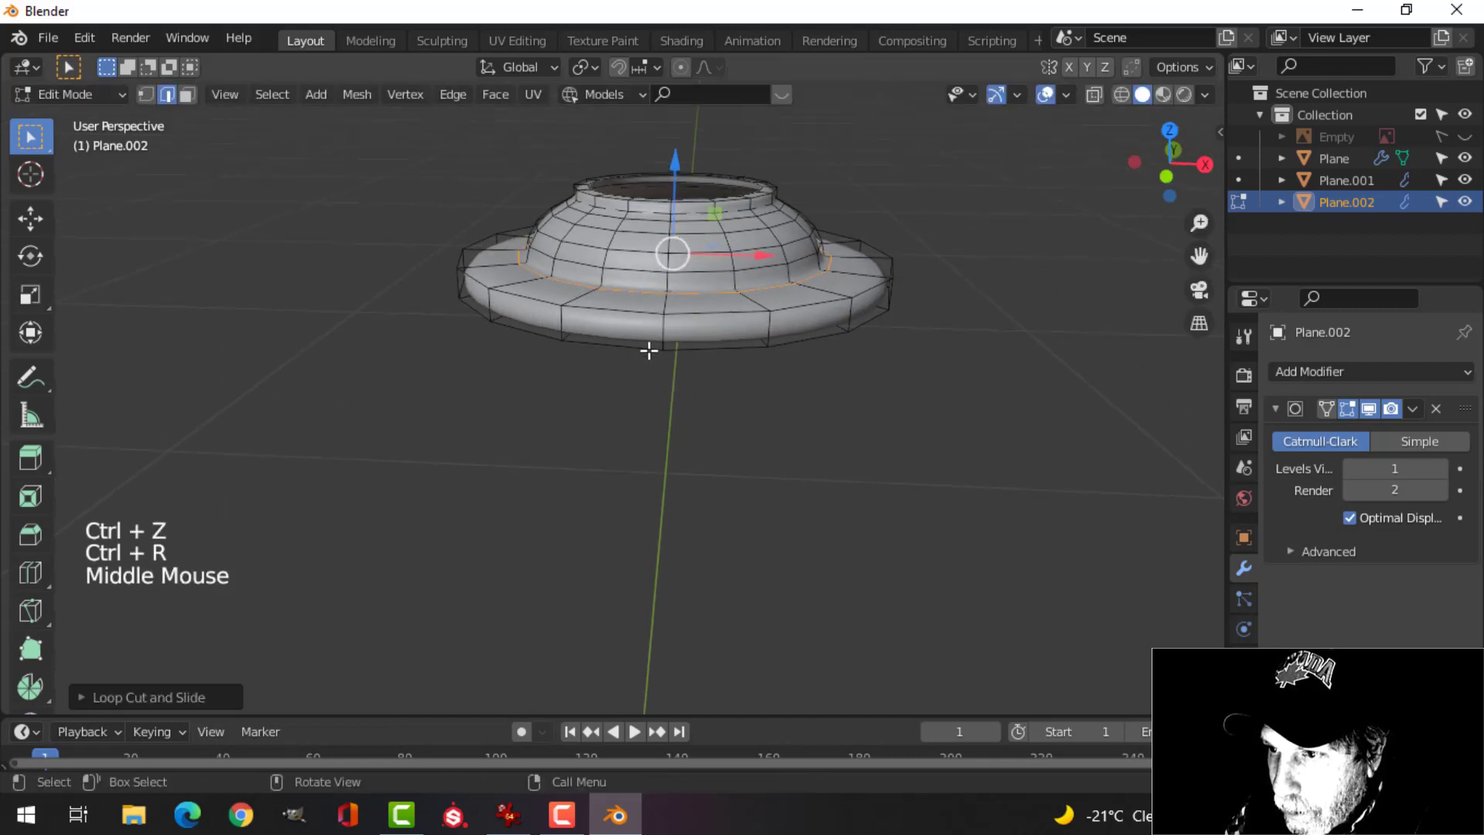
# Add two loop cuts around the outer side of the cap's flange, one near the upper edge and one near the lower edge.
pyautogui.hotkey('ctrl', 'r')
pyautogui.click(664, 334)
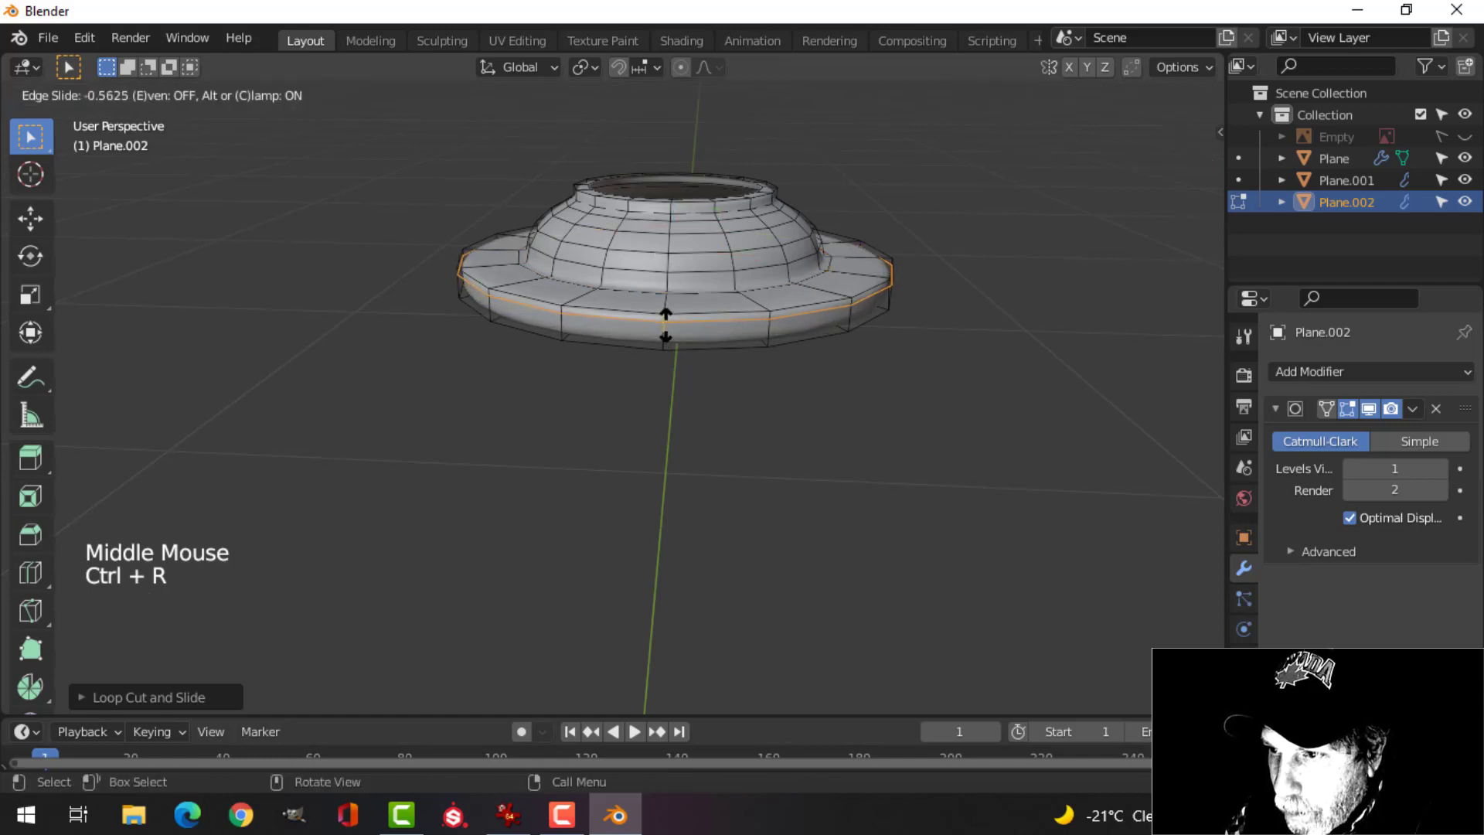
pyautogui.click(666, 324)
pyautogui.press('Tab')
pyautogui.moveTo(755, 384); pyautogui.dragTo(674, 309, button='middle')
pyautogui.press('Tab')
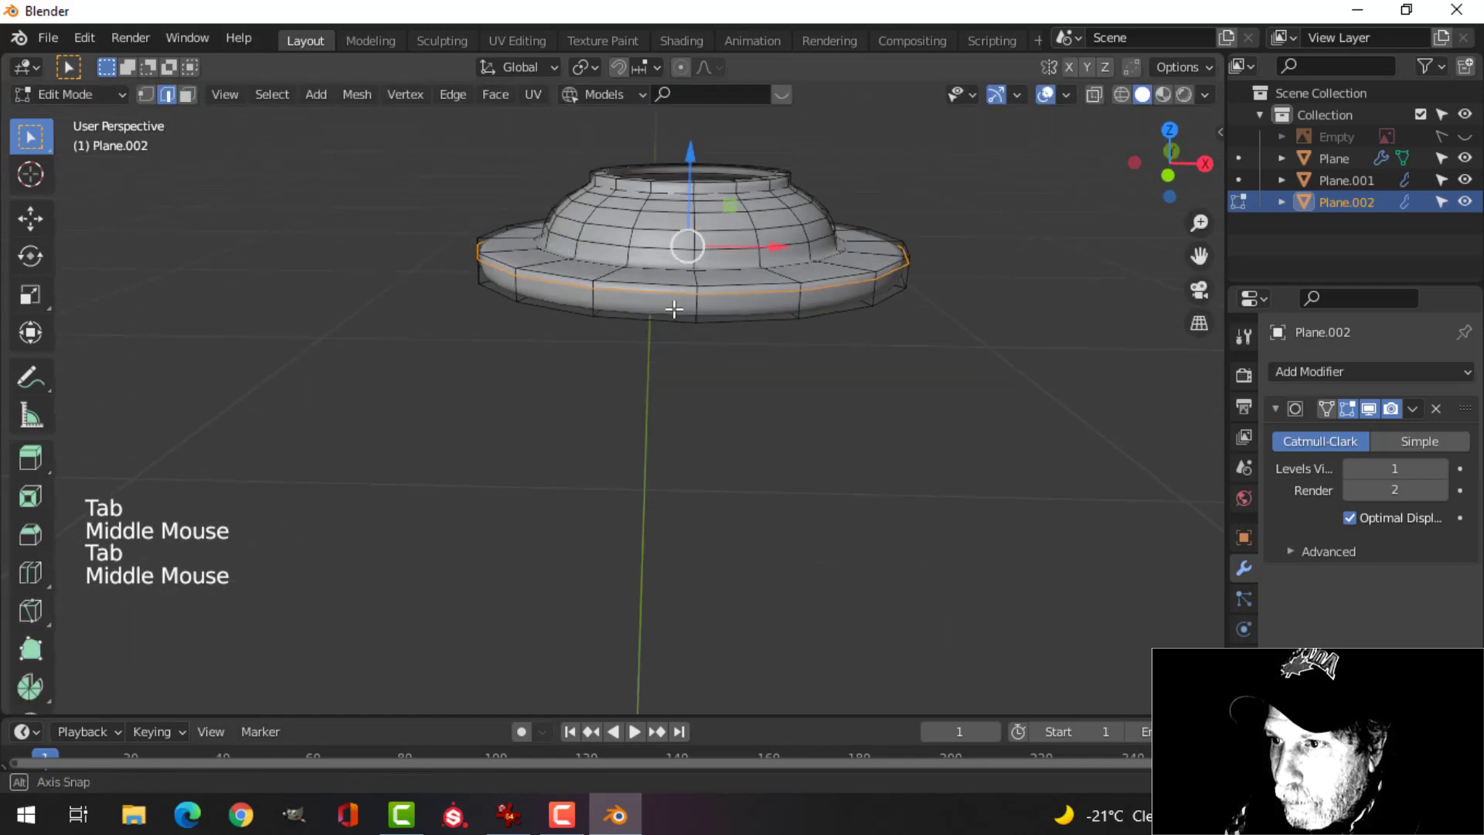
pyautogui.hotkey('ctrl', 'r')
pyautogui.click(695, 299)
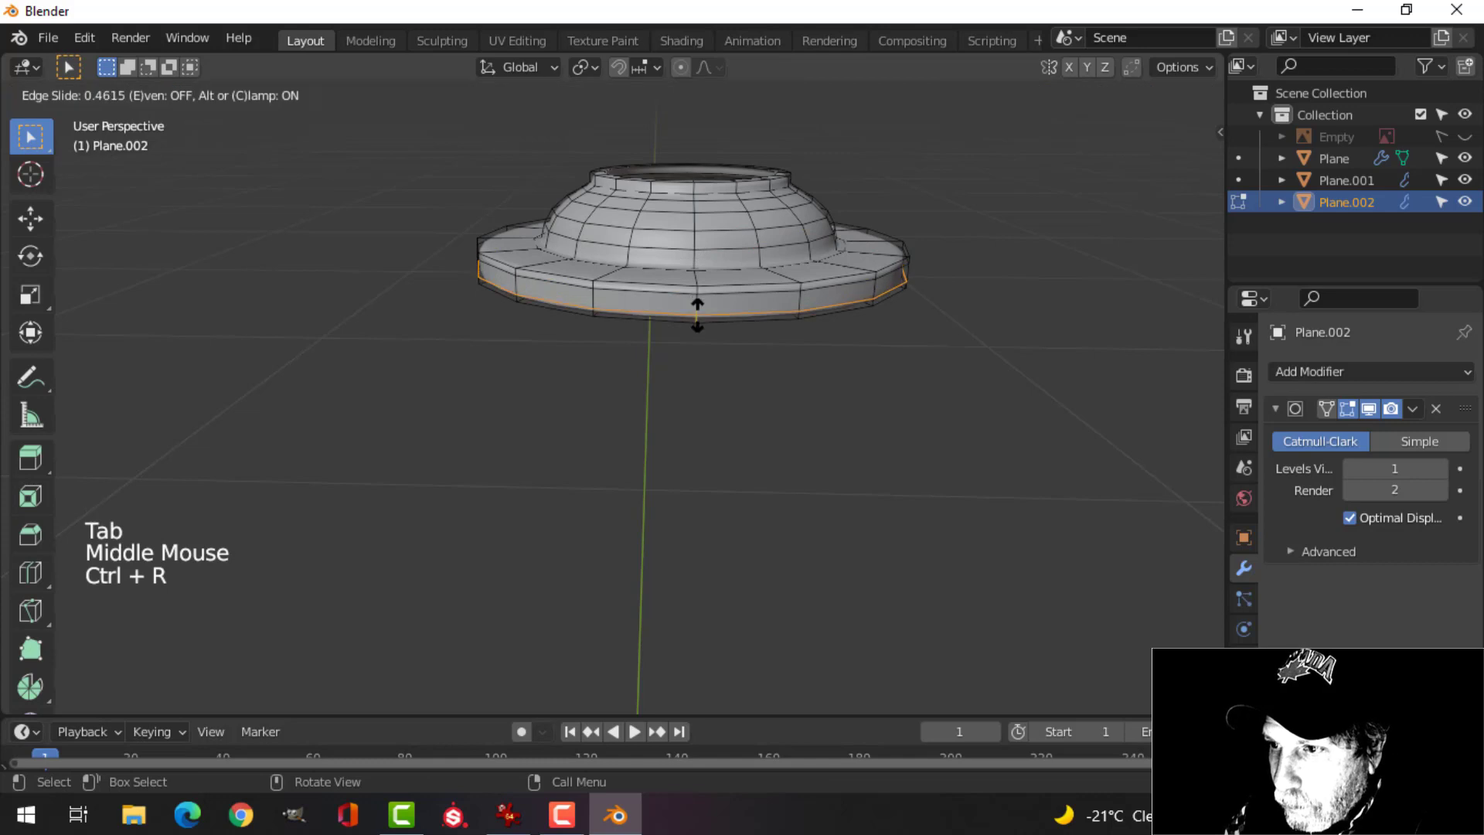
pyautogui.click(721, 301)
pyautogui.press('Tab')
pyautogui.scroll(-3, 779, 313)
pyautogui.hotkey('alt', 'a')
# Fill the cap's top opening with a face across its inner edge loop and return to Object Mode.
pyautogui.moveTo(781, 317); pyautogui.dragTo(723, 441, button='middle')
pyautogui.scroll(-1, 773, 386)
pyautogui.scroll(4, 742, 396)
pyautogui.scroll(-3, 736, 390)
pyautogui.scroll(3, 729, 391)
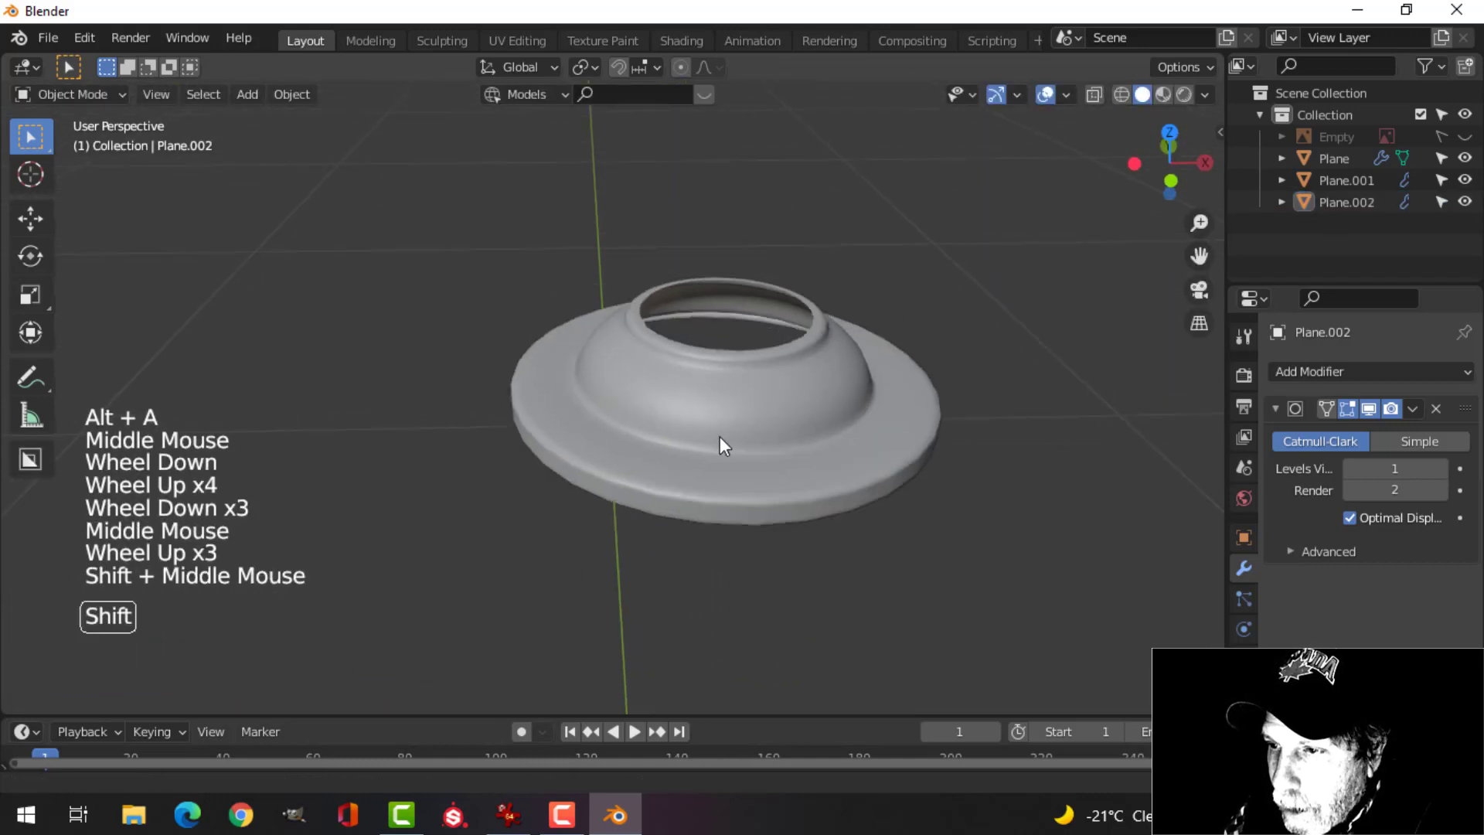
pyautogui.scroll(2, 691, 391)
pyautogui.click(691, 391)
pyautogui.press('Tab')
pyautogui.moveTo(692, 391); pyautogui.dragTo(688, 364, button='middle')
pyautogui.hotkey('alt', 'a')
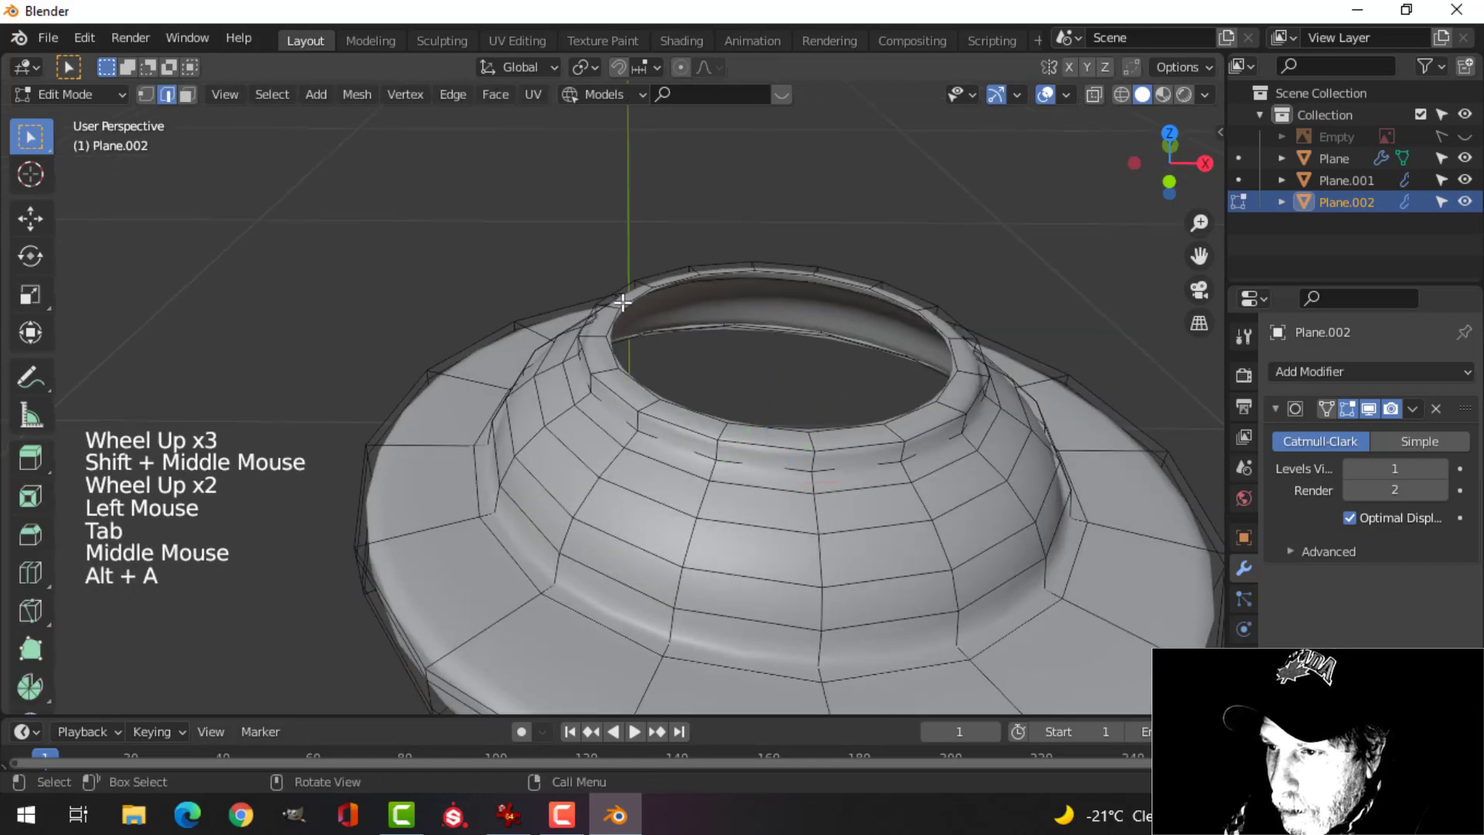
pyautogui.keyDown('alt'); pyautogui.keyDown('shift'); pyautogui.click(907, 361); pyautogui.keyUp('shift'); pyautogui.keyUp('alt')
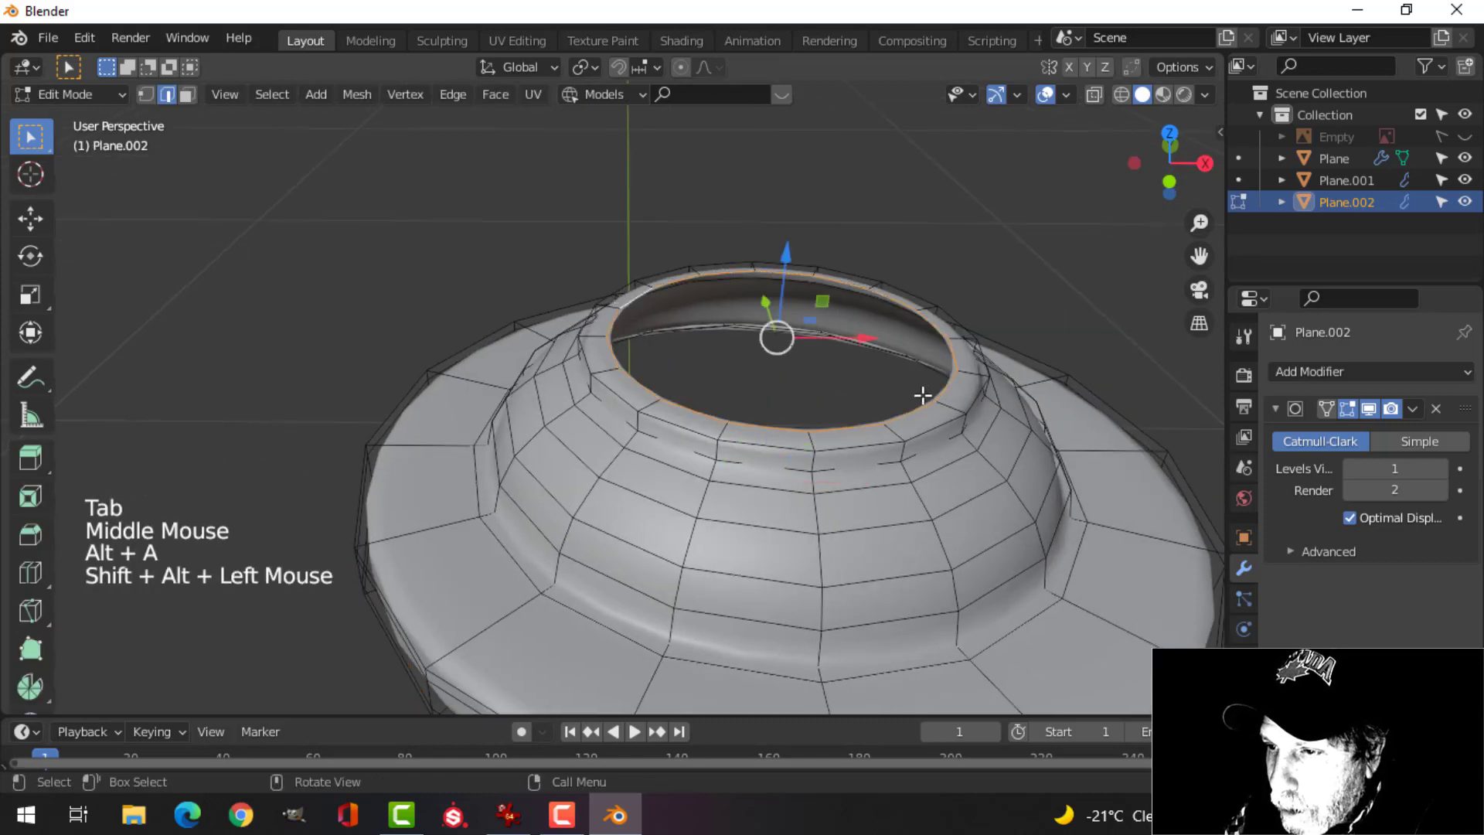
pyautogui.press('f')
pyautogui.press('Tab')
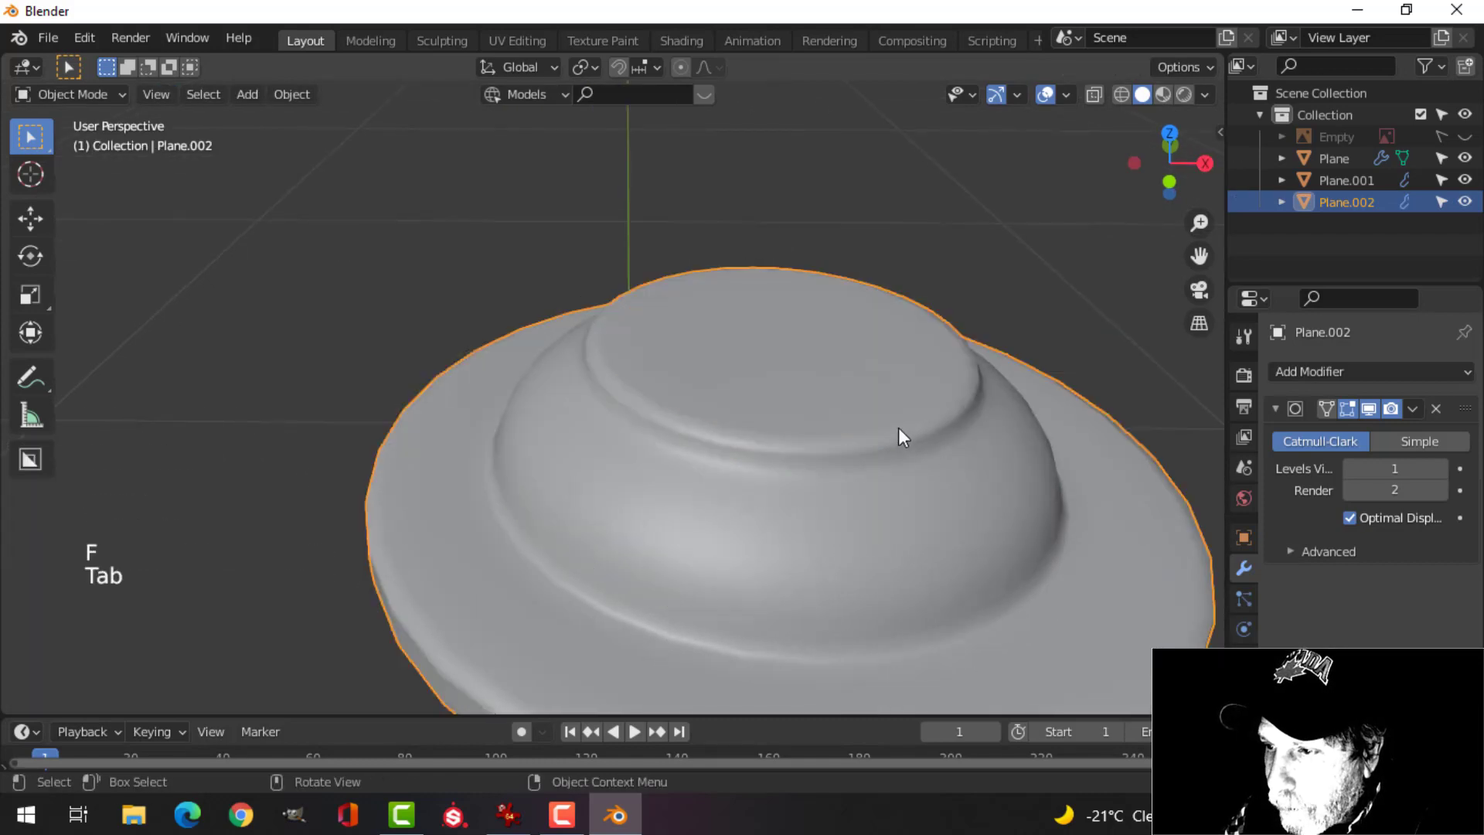
# Examine the closed cap and the lamp base together from several distances and angles.
pyautogui.moveTo(902, 433); pyautogui.dragTo(882, 414, button='middle')
pyautogui.scroll(-6, 858, 415)
pyautogui.moveTo(775, 422)
pyautogui.mouseDown(button='middle')
pyautogui.moveTo(748, 371)
pyautogui.moveTo(772, 408)
pyautogui.mouseUp(button='middle')
pyautogui.scroll(-3, 762, 406)
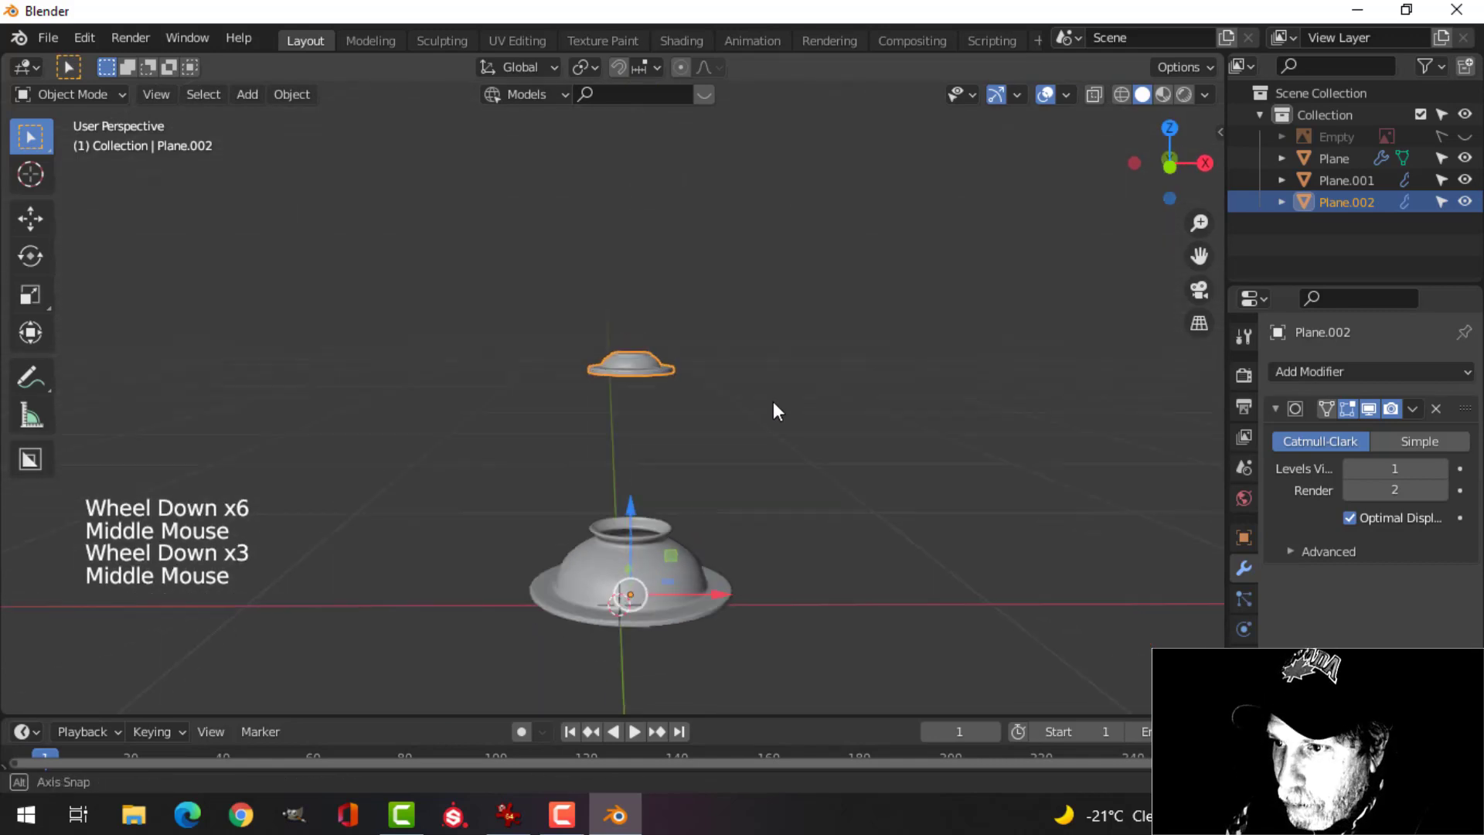
pyautogui.scroll(5, 735, 412)
pyautogui.scroll(-3, 731, 418)
pyautogui.scroll(-1, 734, 417)
pyautogui.scroll(1, 739, 415)
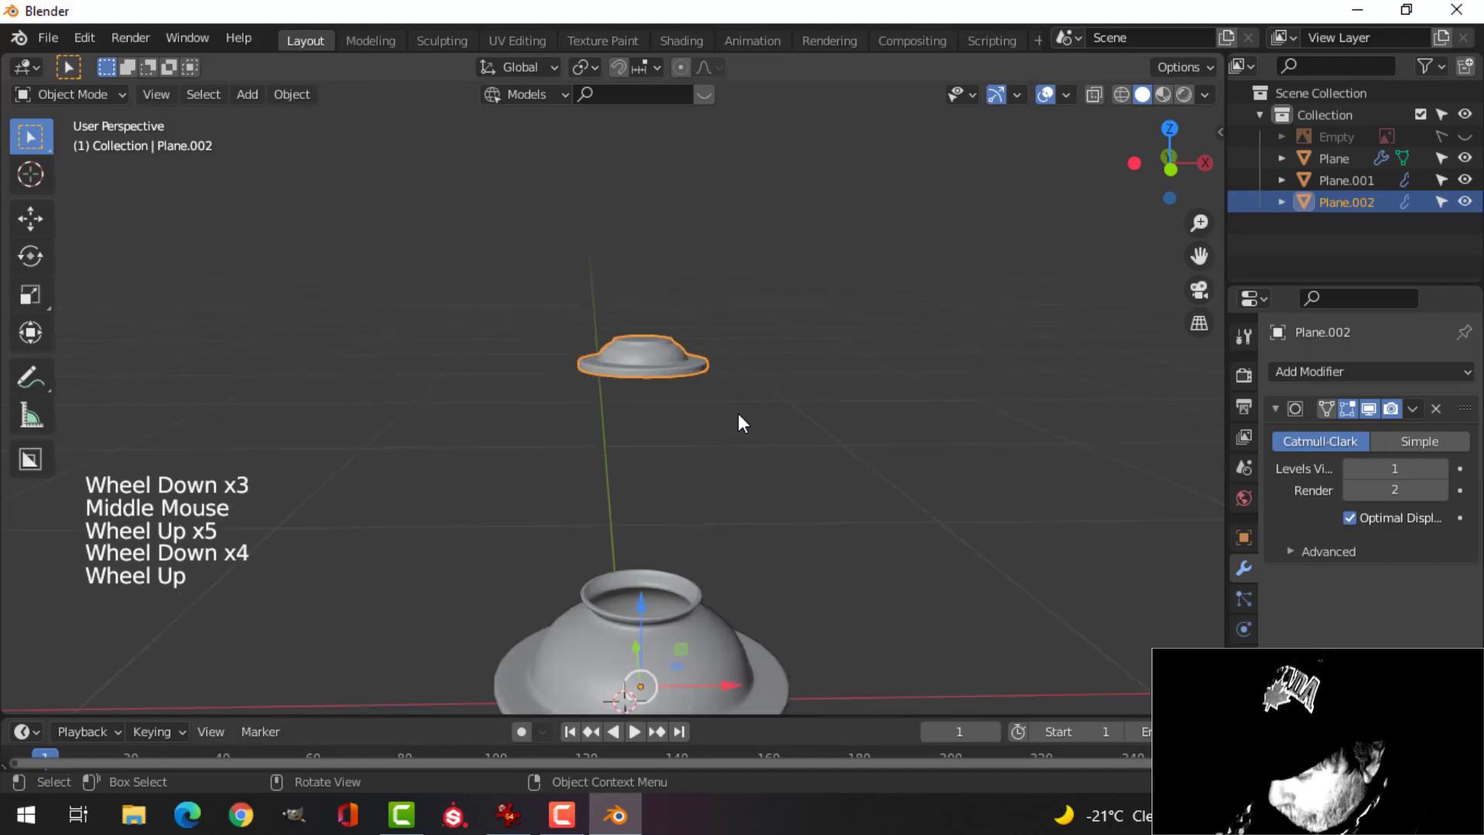
# Switch to the front orthographic view and unhide the reference image.
pyautogui.press('KP_1')
pyautogui.scroll(-1, 778, 429)
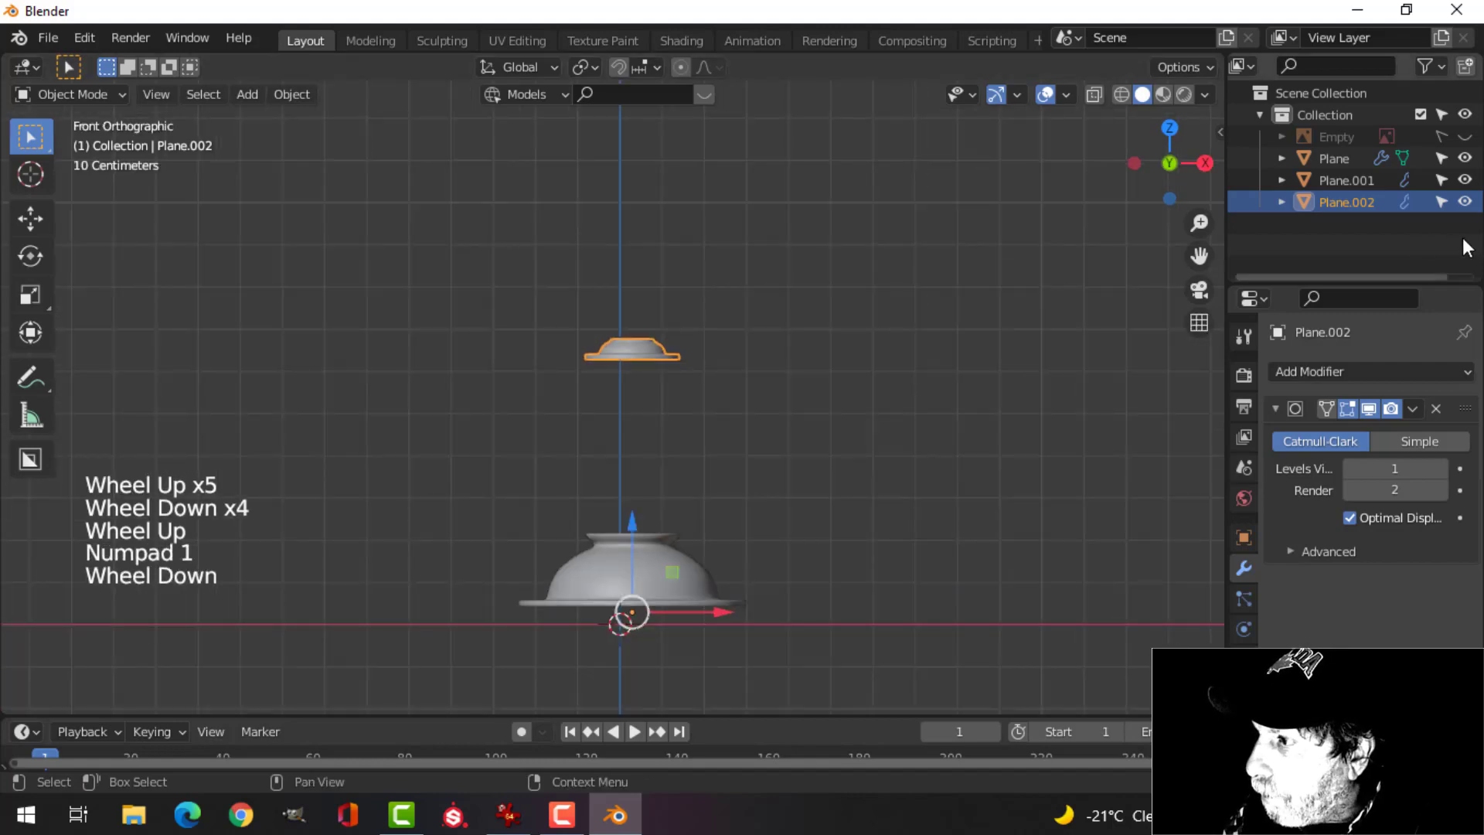
pyautogui.click(1465, 136)
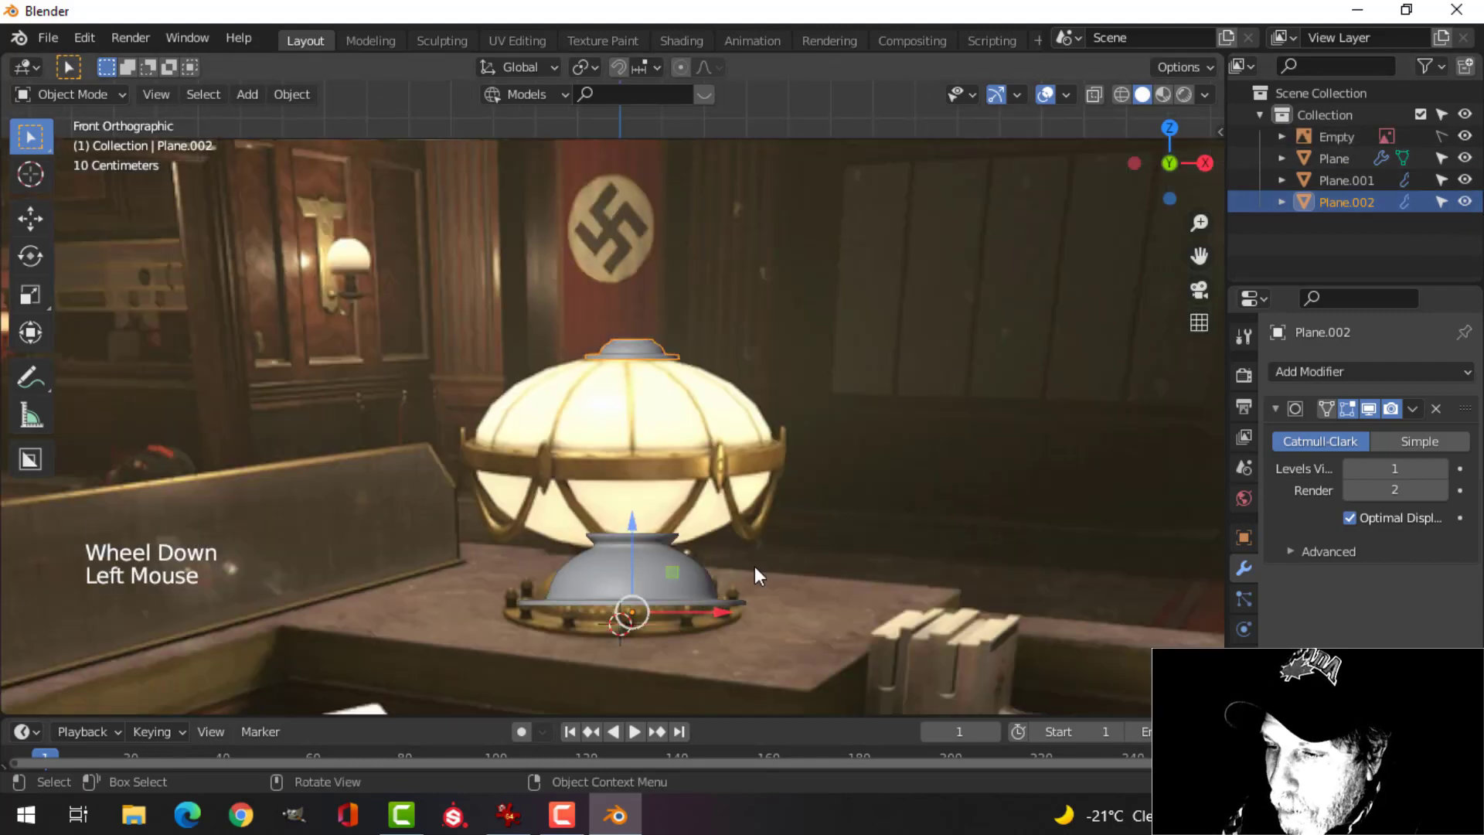
# Compare the modelled base and cap with the lamp in the reference image, in perspective and from the front.
pyautogui.scroll(3, 754, 566)
pyautogui.keyDown('shift'); pyautogui.moveTo(715, 610); pyautogui.dragTo(732, 344, button='middle'); pyautogui.keyUp('shift')
pyautogui.scroll(2, 609, 508)
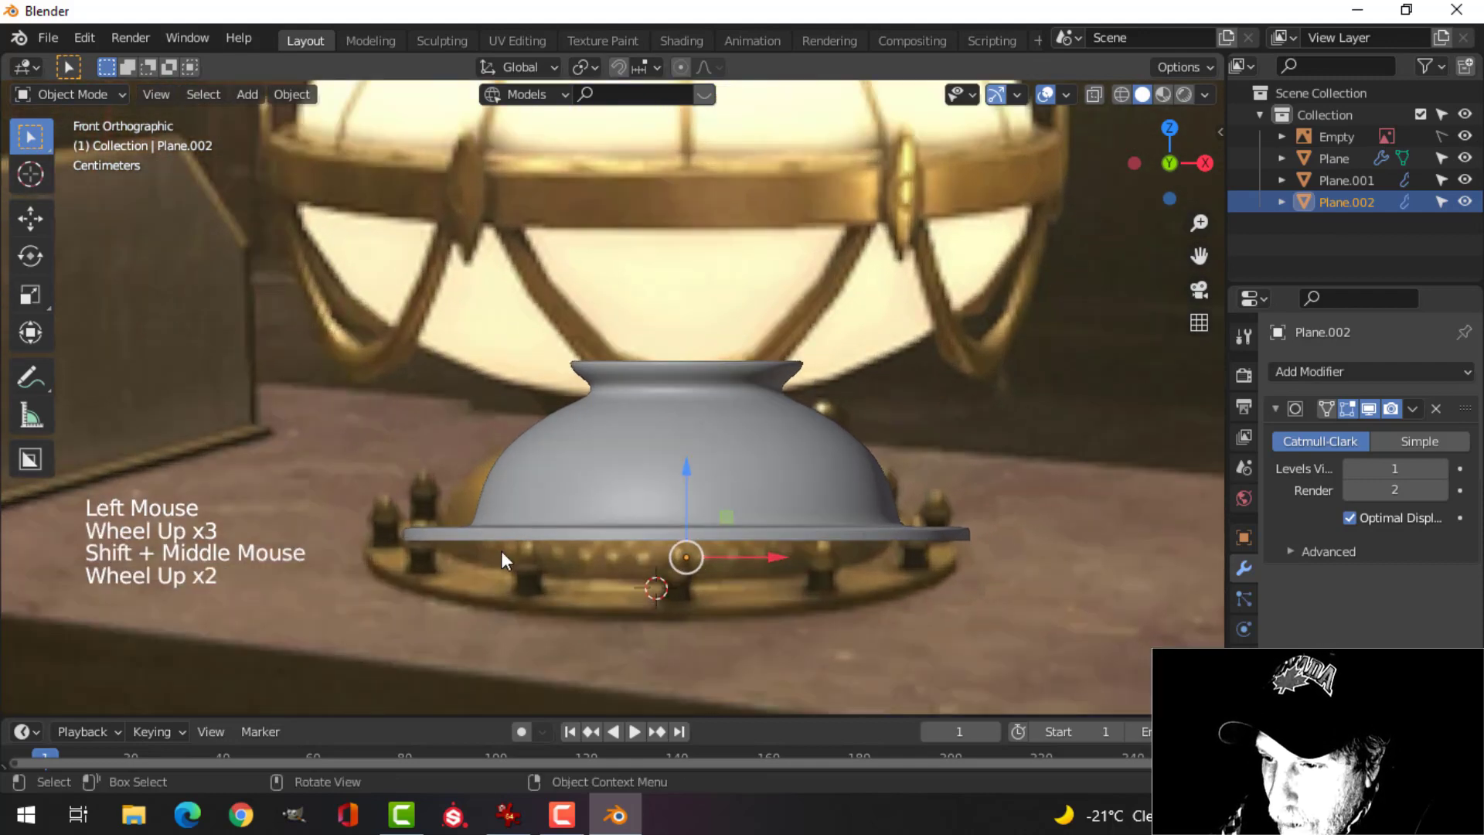
pyautogui.scroll(-3, 719, 464)
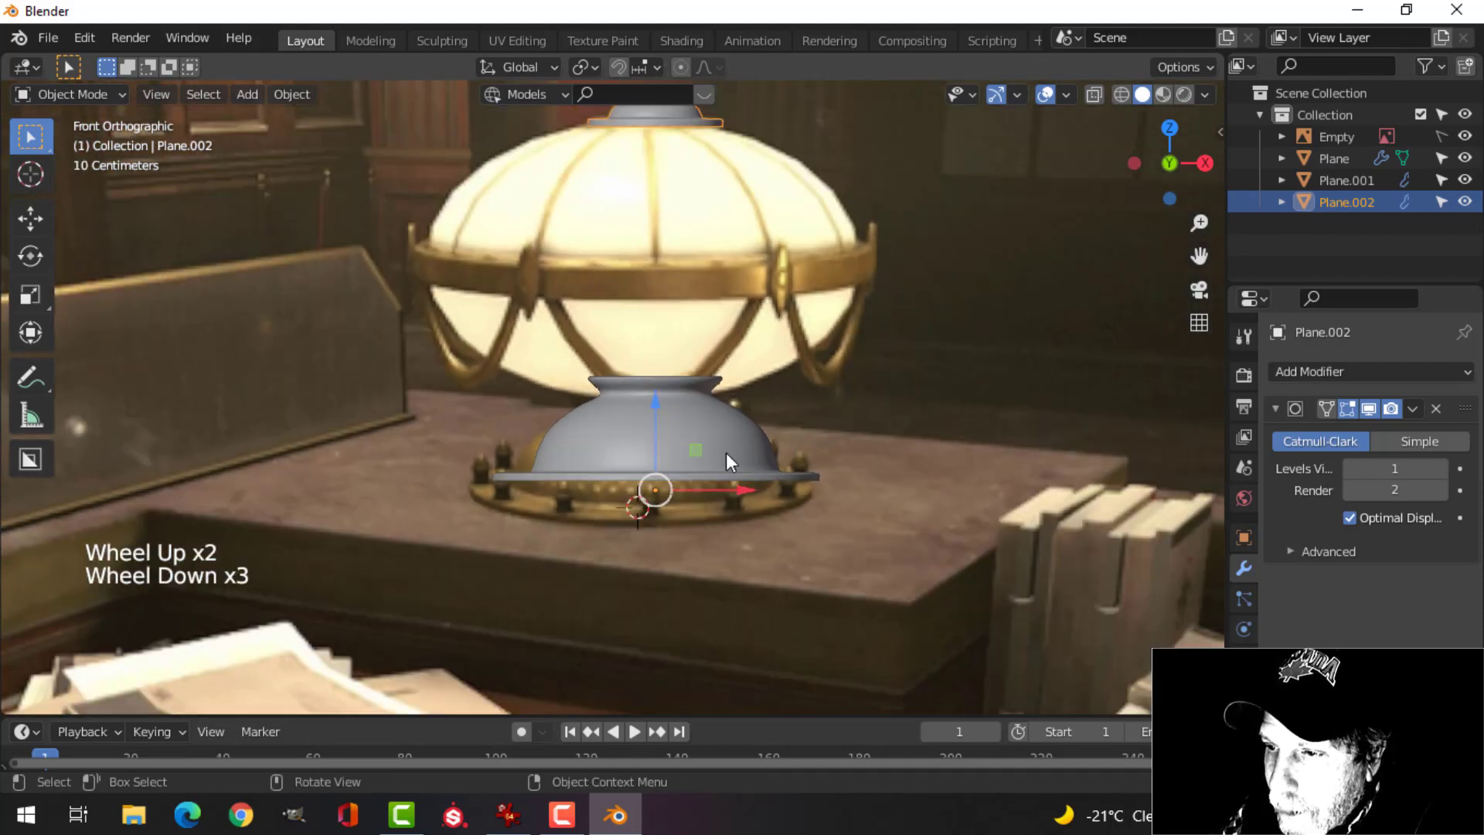
pyautogui.moveTo(726, 452)
pyautogui.mouseDown(button='middle')
pyautogui.moveTo(721, 507)
pyautogui.moveTo(704, 504)
pyautogui.moveTo(728, 459)
pyautogui.mouseUp(button='middle')
pyautogui.scroll(-2, 721, 502)
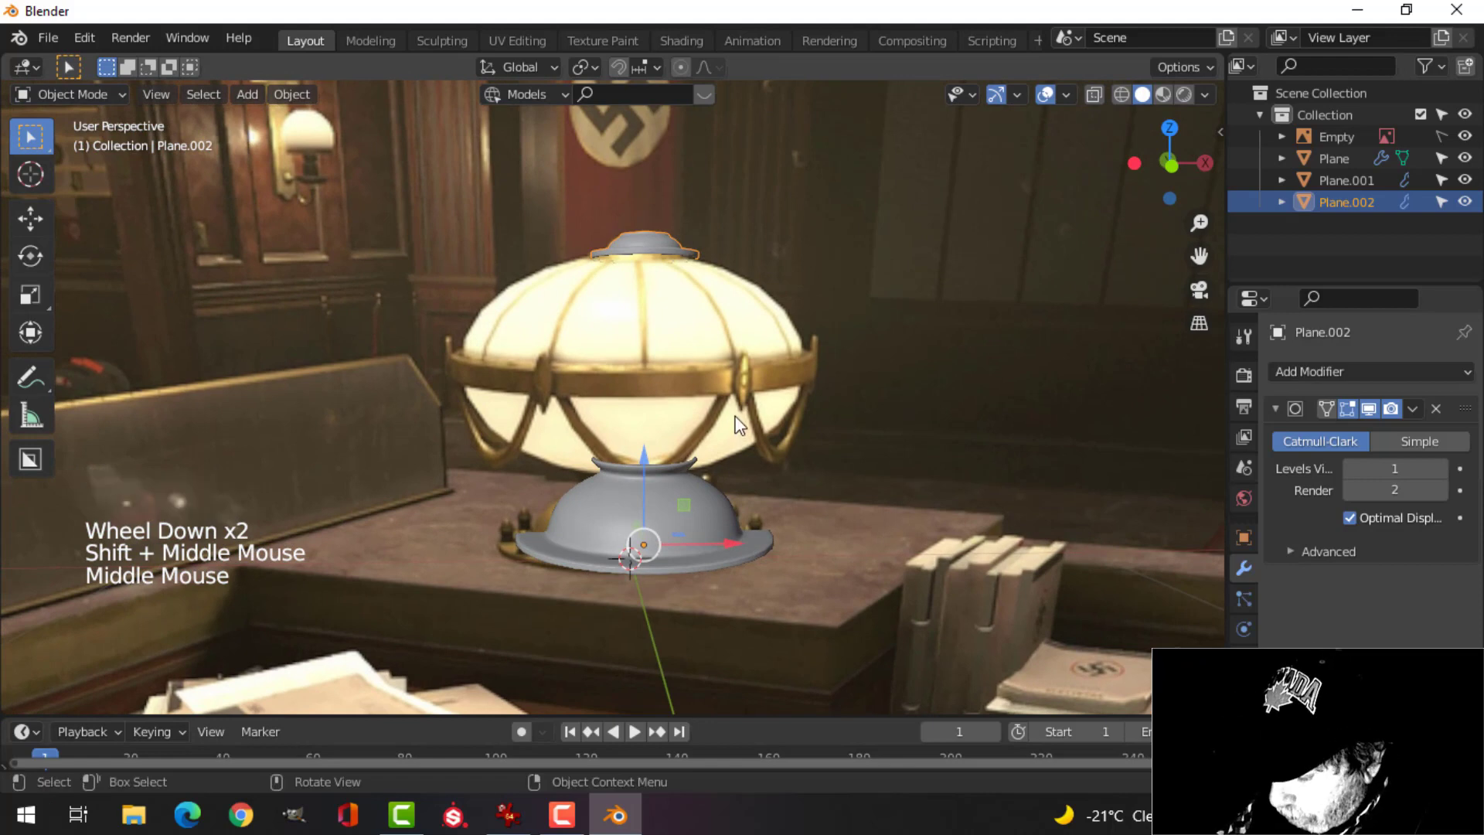
pyautogui.press('KP_1')
pyautogui.scroll(2, 736, 415)
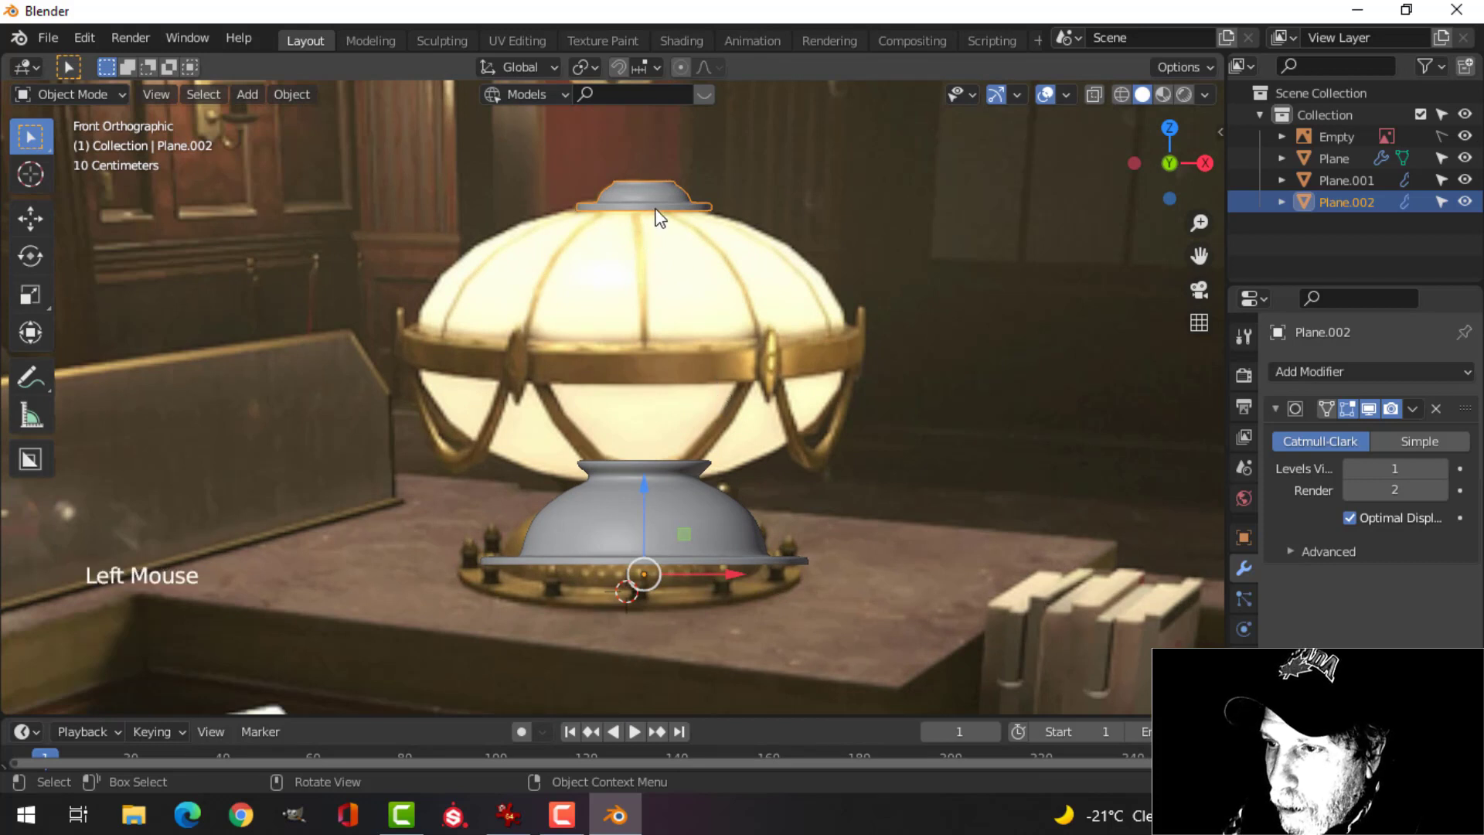
# Snap the 3D cursor to the centre of the cap's and lamp base's combined geometry, using Cursor to Selected in Edit Mode.
pyautogui.keyDown('shift'); pyautogui.click(831, 454); pyautogui.keyUp('shift')
pyautogui.press('Tab')
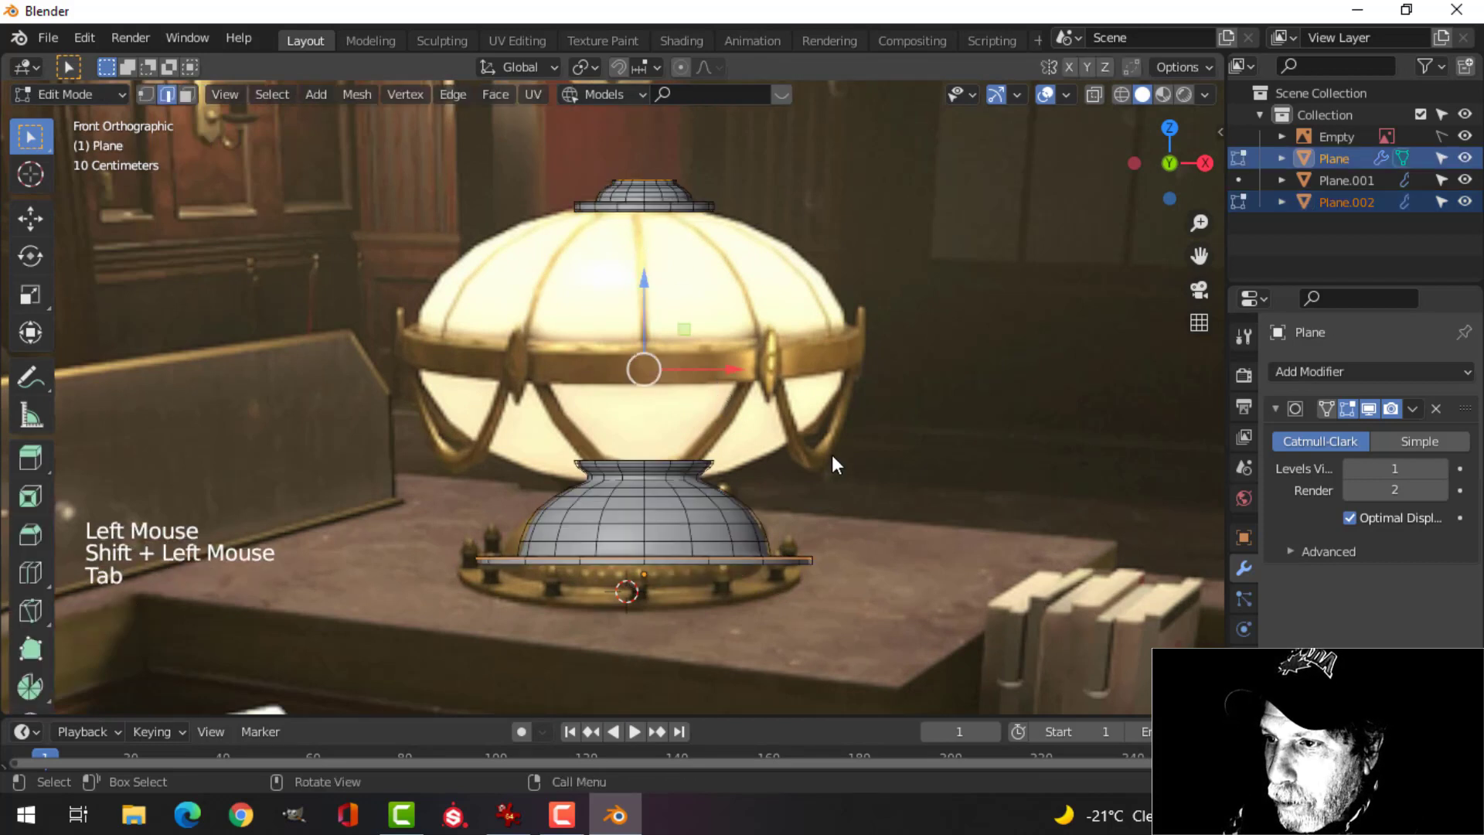
pyautogui.press('a')
pyautogui.hotkey('shift', 's')
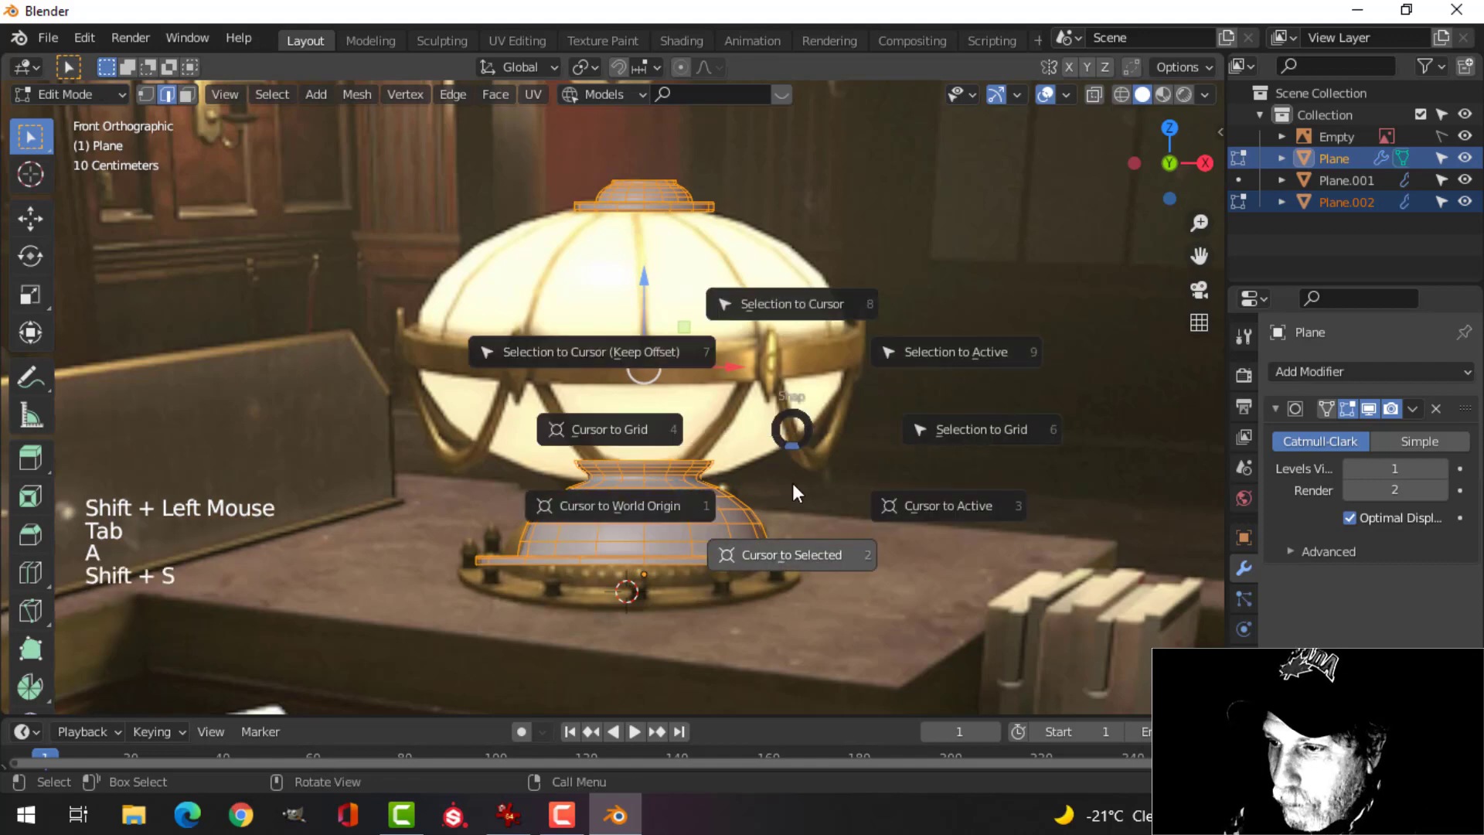
pyautogui.click(786, 563)
pyautogui.press('Tab')
pyautogui.scroll(-1, 744, 397)
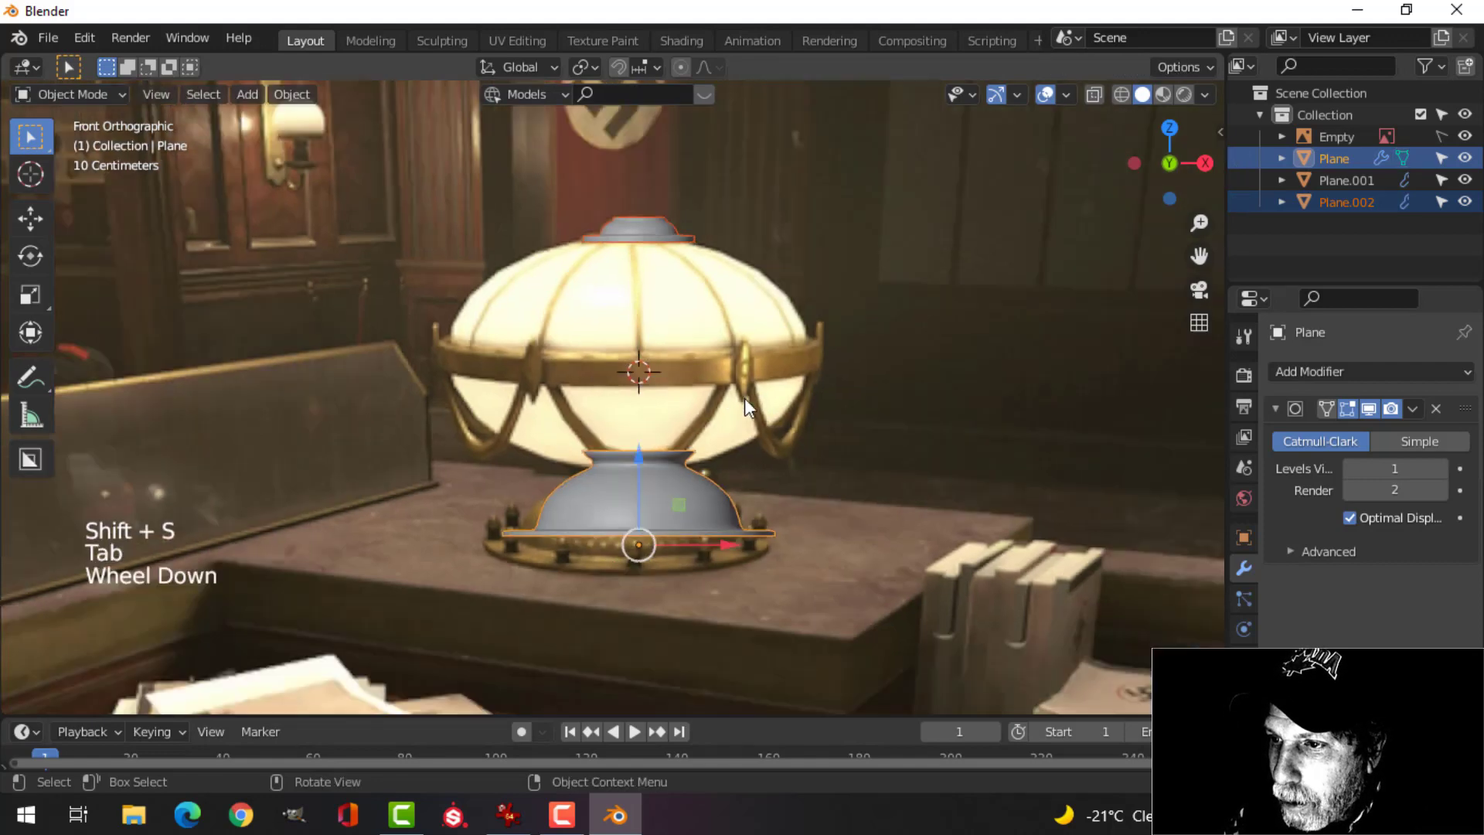
# Add a UV sphere with 12 segments and 10 rings at the 3D cursor between the base and cap.
pyautogui.hotkey('shift', 'a')
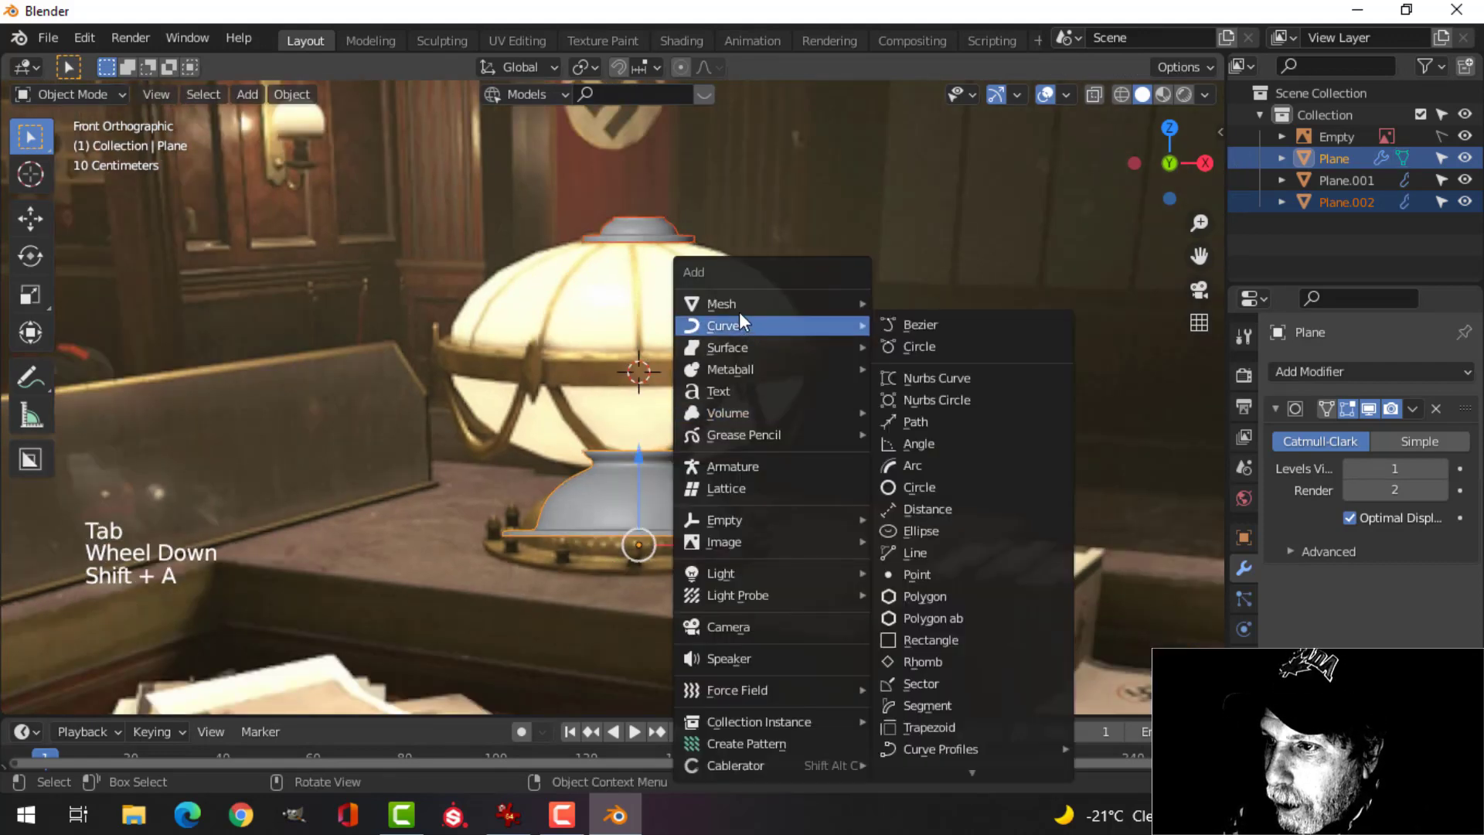
pyautogui.moveTo(741, 303)
pyautogui.click(930, 366)
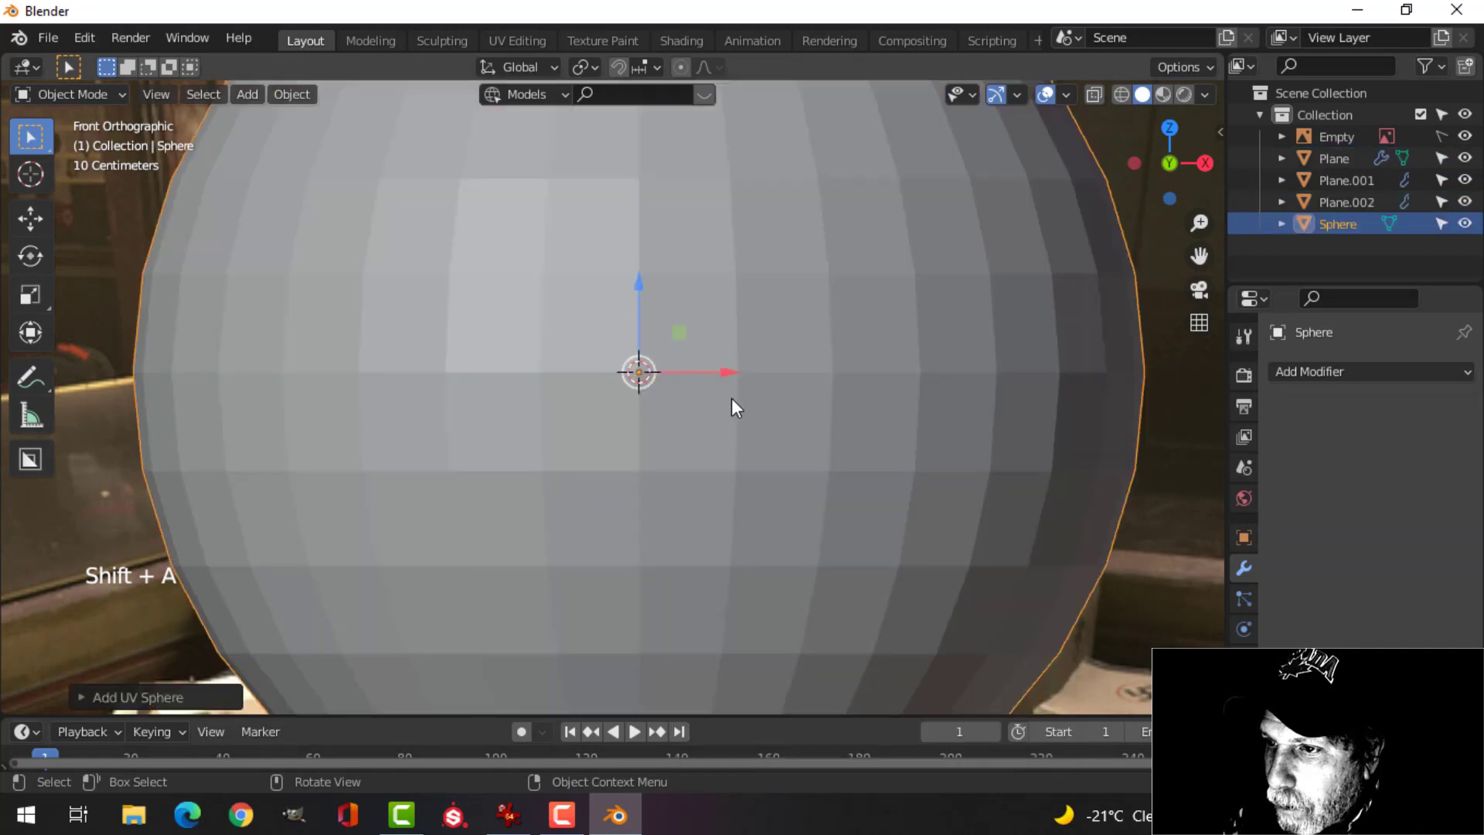
pyautogui.click(147, 699)
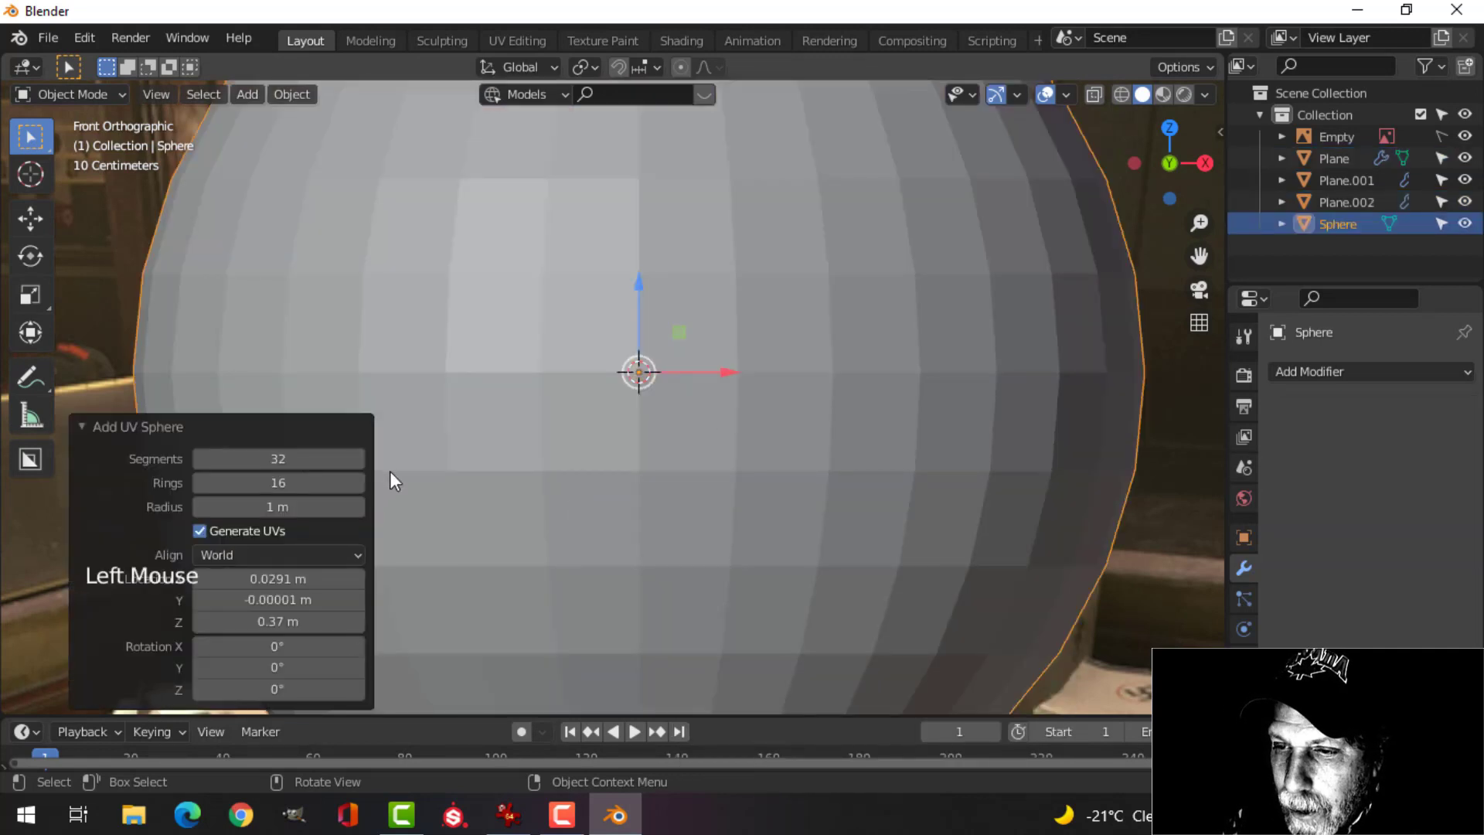
pyautogui.click(302, 459)
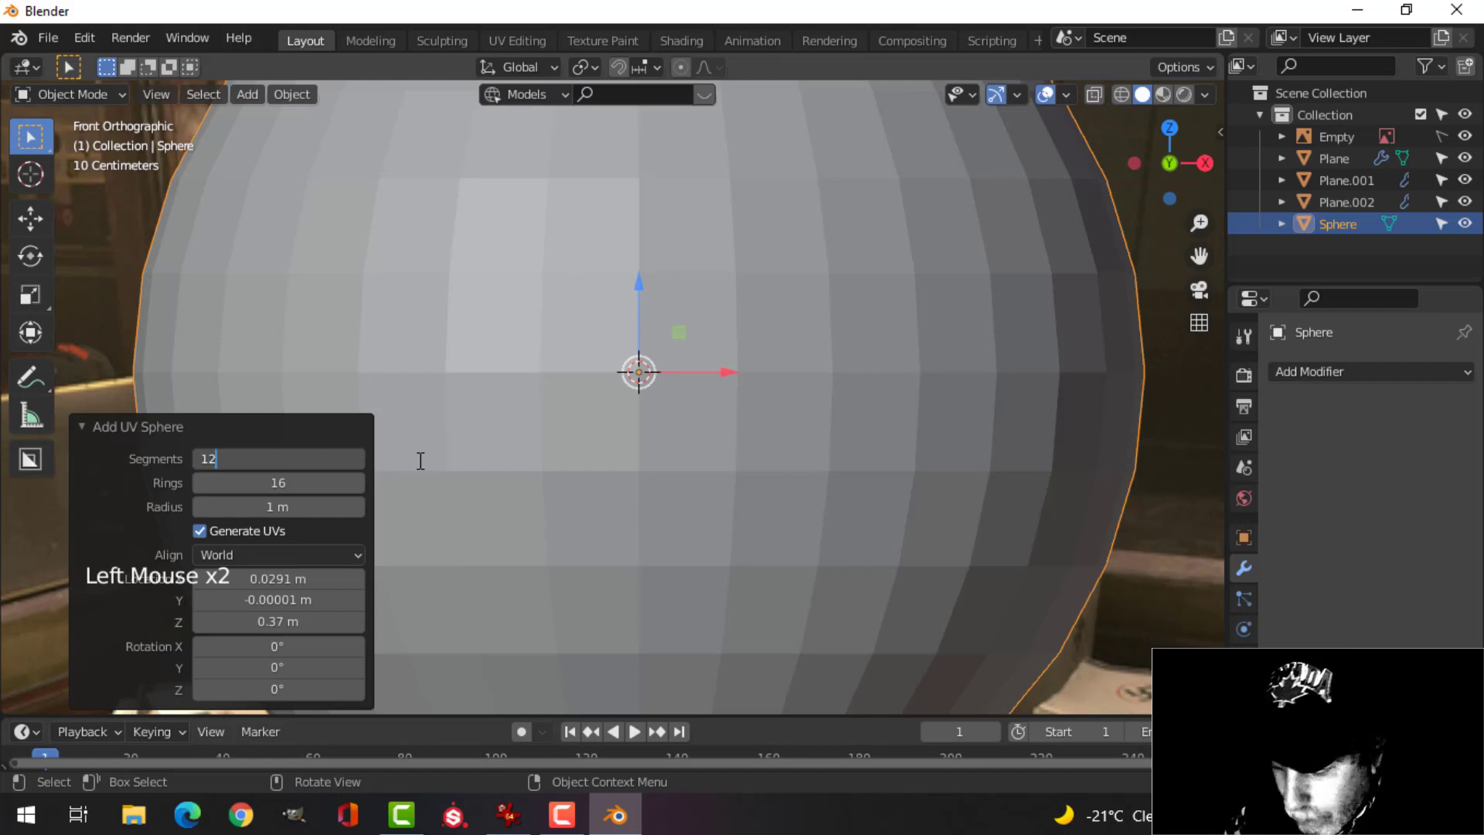
pyautogui.write('12')
pyautogui.press('Return')
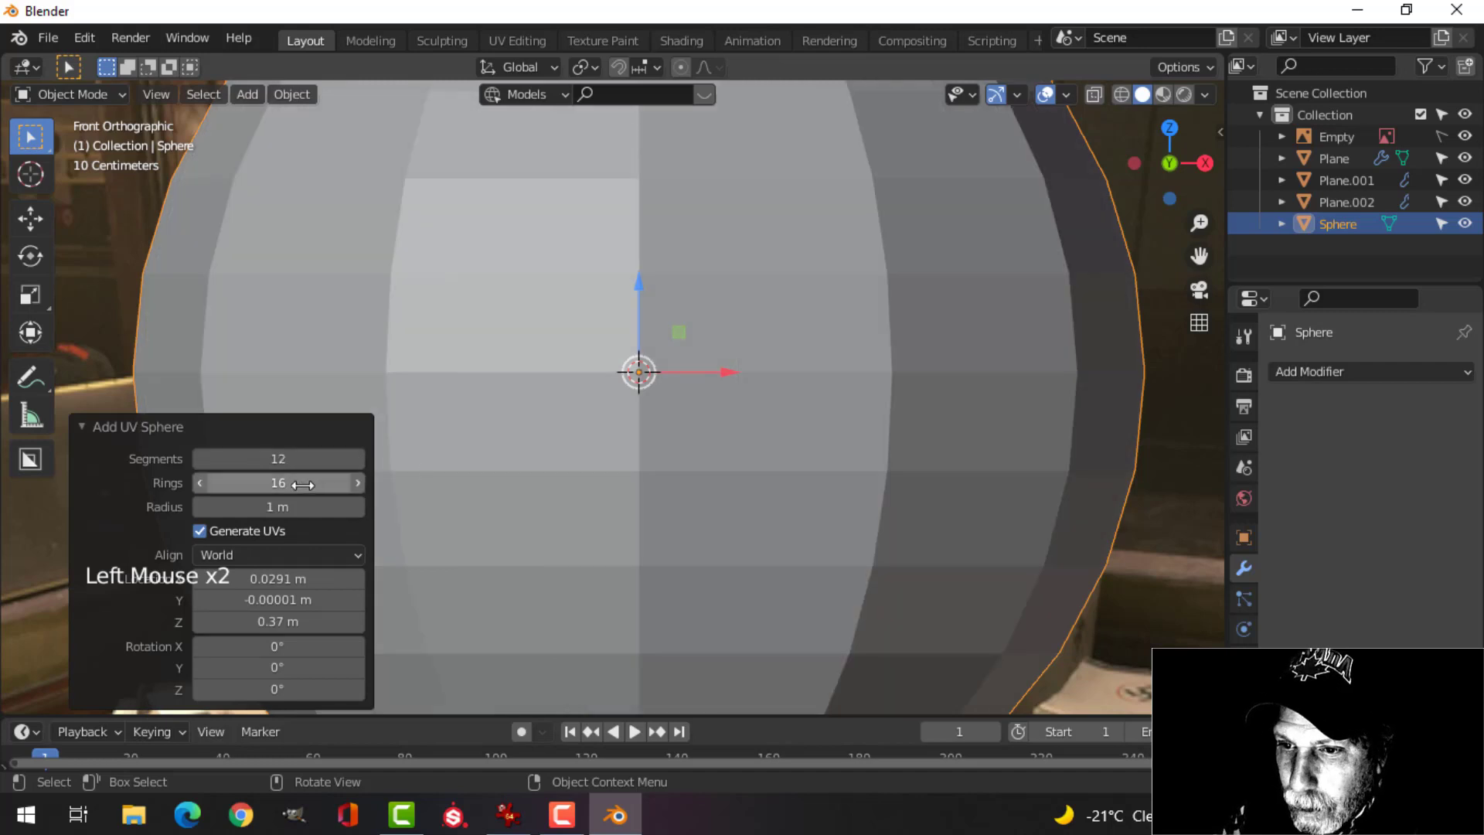
pyautogui.scroll(-4, 623, 438)
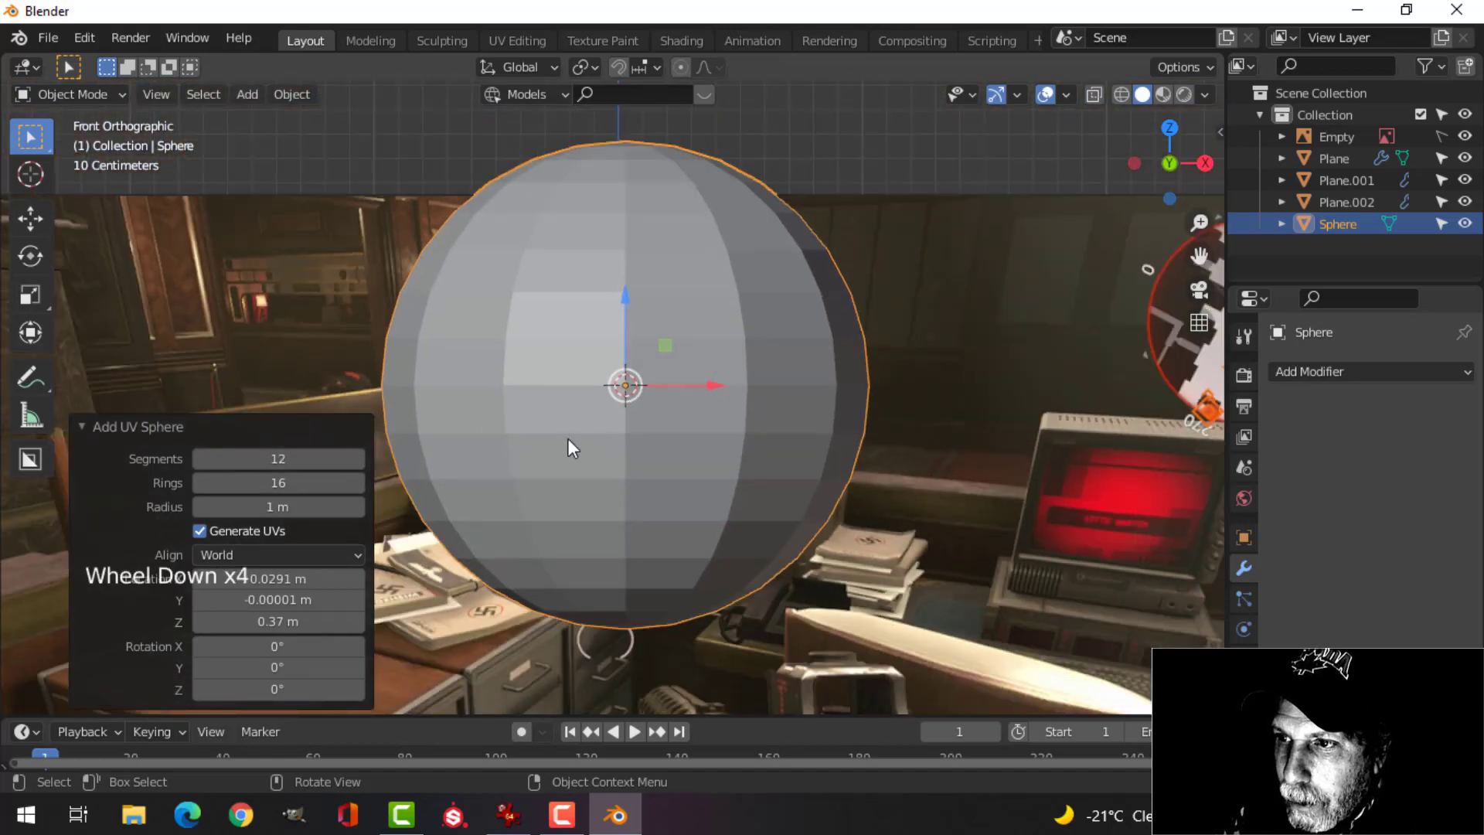
pyautogui.click(300, 484)
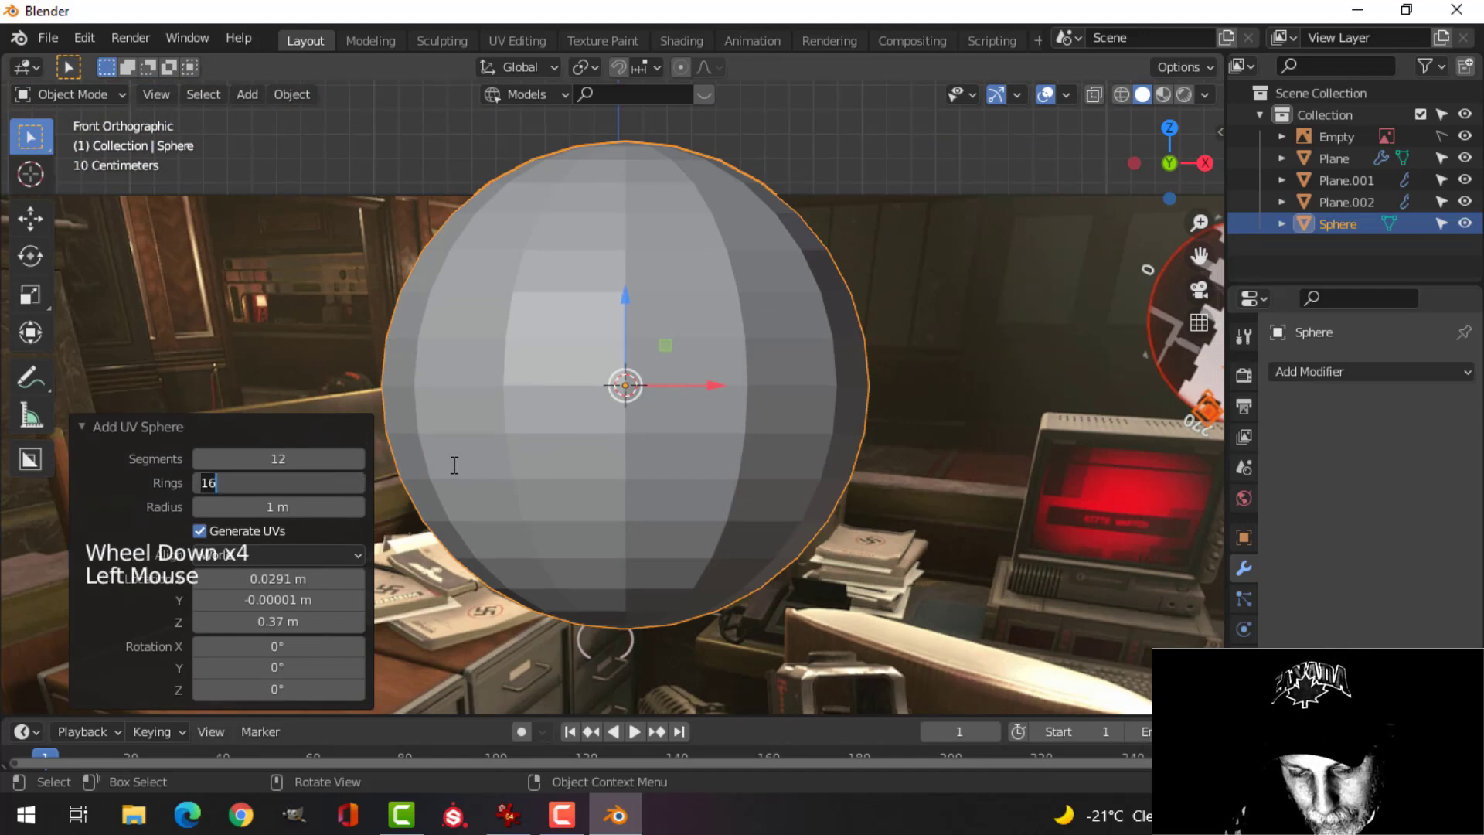
pyautogui.write('10')
pyautogui.click(581, 396)
# Delete the pole vertices at the top and bottom of the sphere in Edit Mode to open both ends.
pyautogui.moveTo(582, 395); pyautogui.dragTo(666, 294, button='middle')
pyautogui.press('Tab')
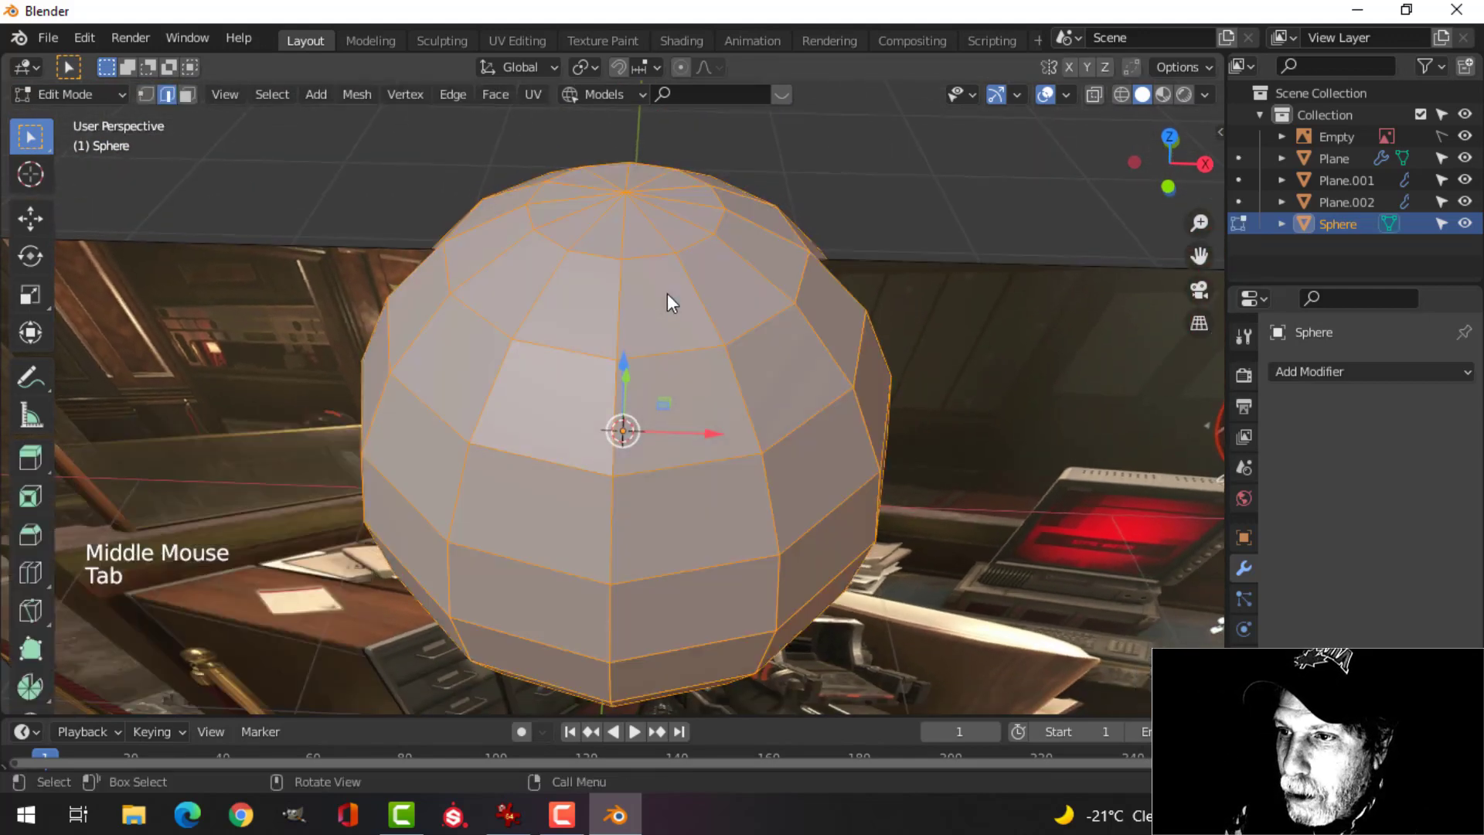
pyautogui.press('1')
pyautogui.click(663, 204)
pyautogui.press('x')
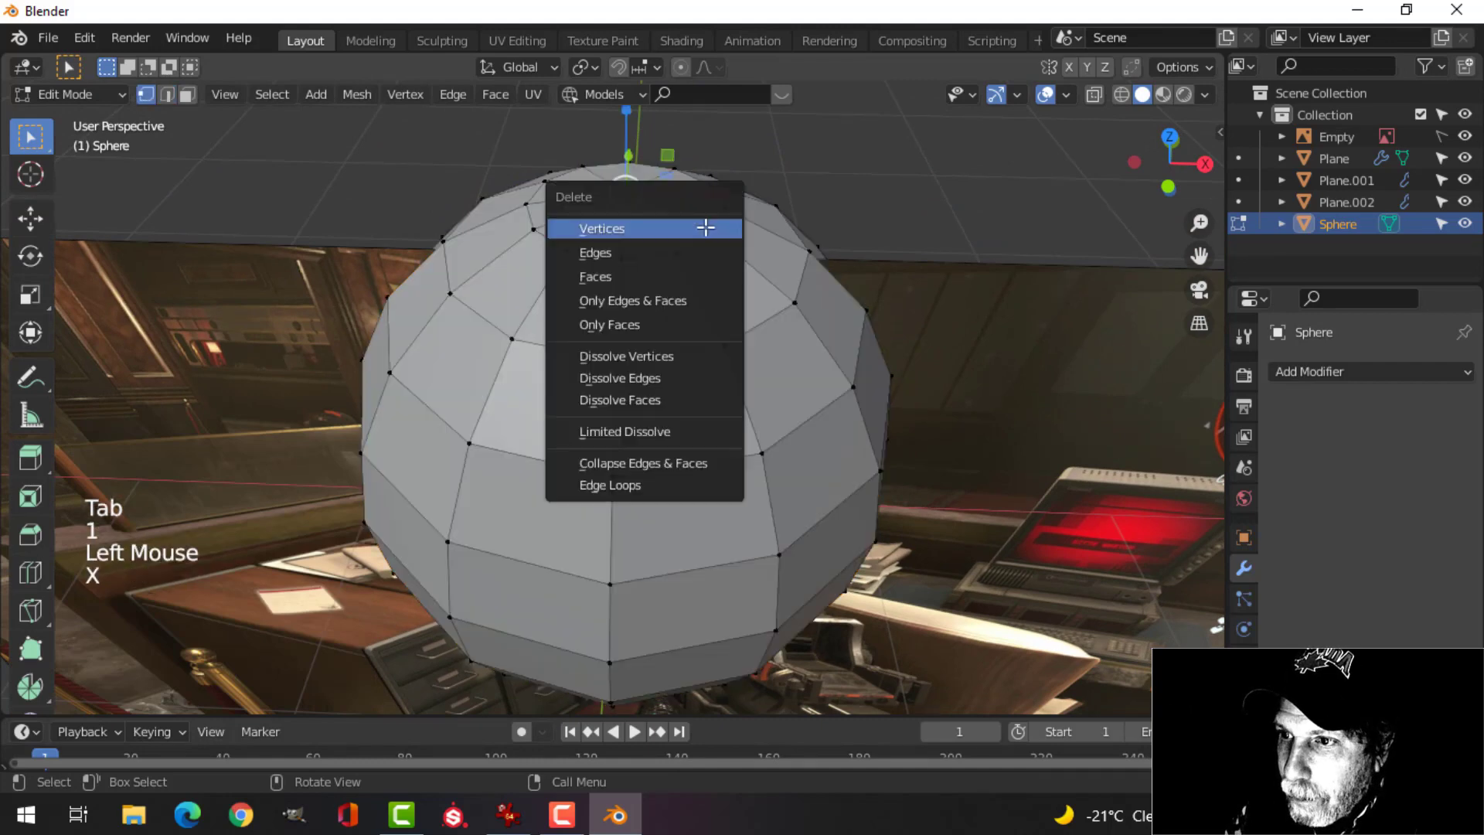
pyautogui.click(696, 225)
pyautogui.moveTo(712, 248); pyautogui.dragTo(715, 223, button='middle')
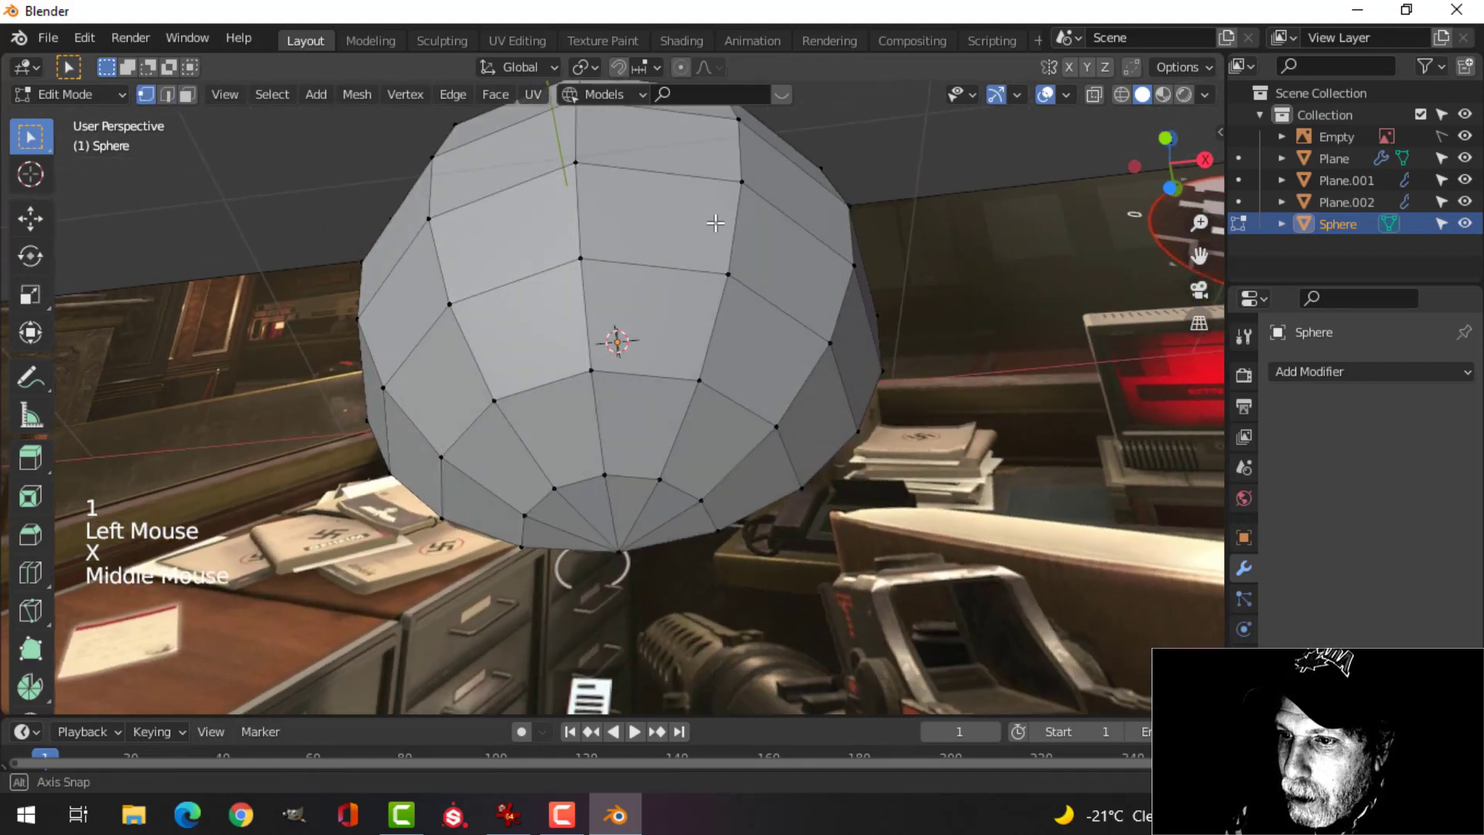
pyautogui.click(631, 550)
pyautogui.press('x')
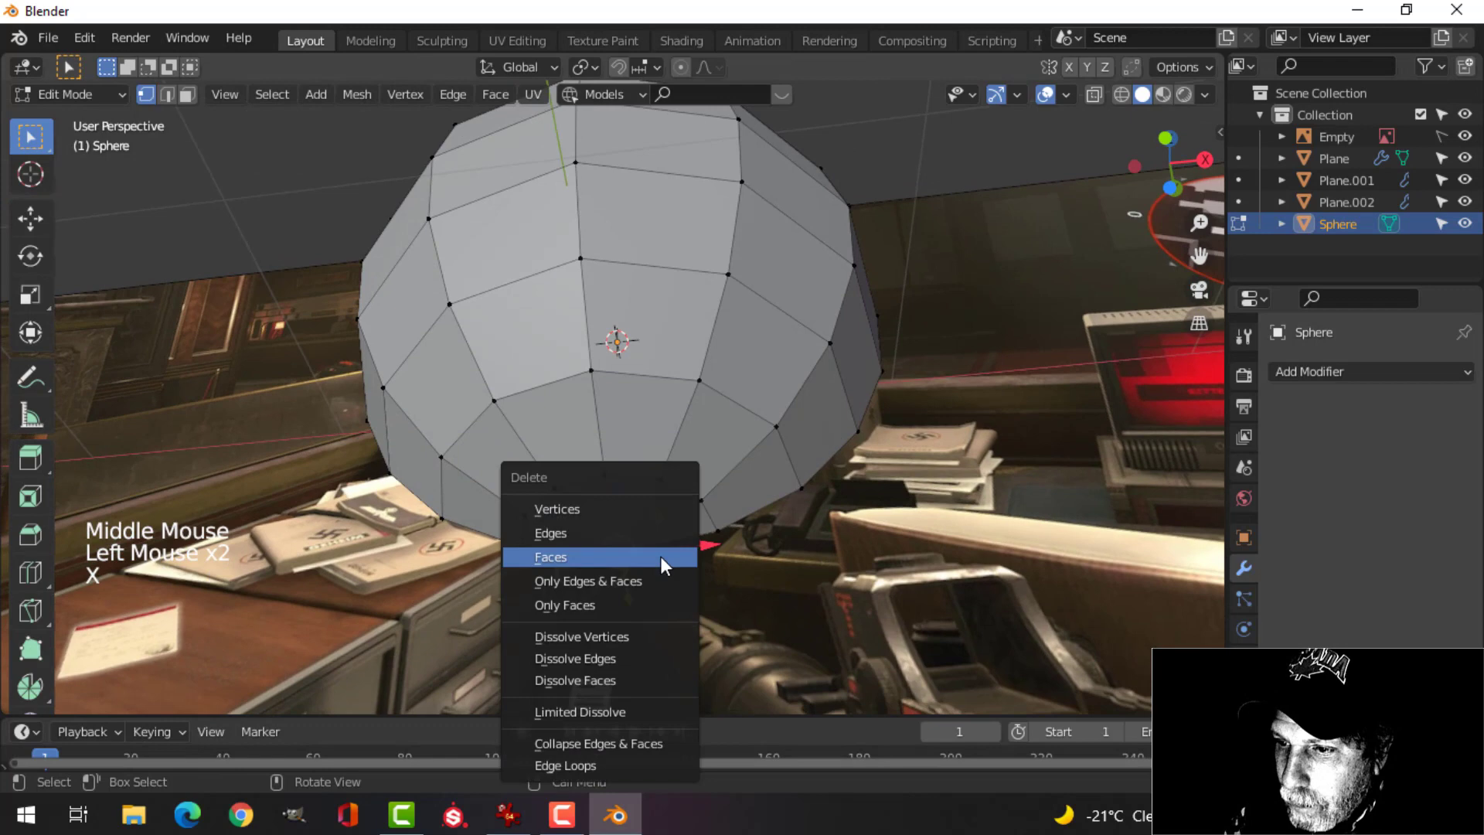
pyautogui.click(616, 513)
# Scale the whole sphere mesh to 0.296 from the front view and flatten it to 0.645 along Z.
pyautogui.press('a')
pyautogui.moveTo(818, 441); pyautogui.dragTo(838, 457, button='middle')
pyautogui.press('KP_1')
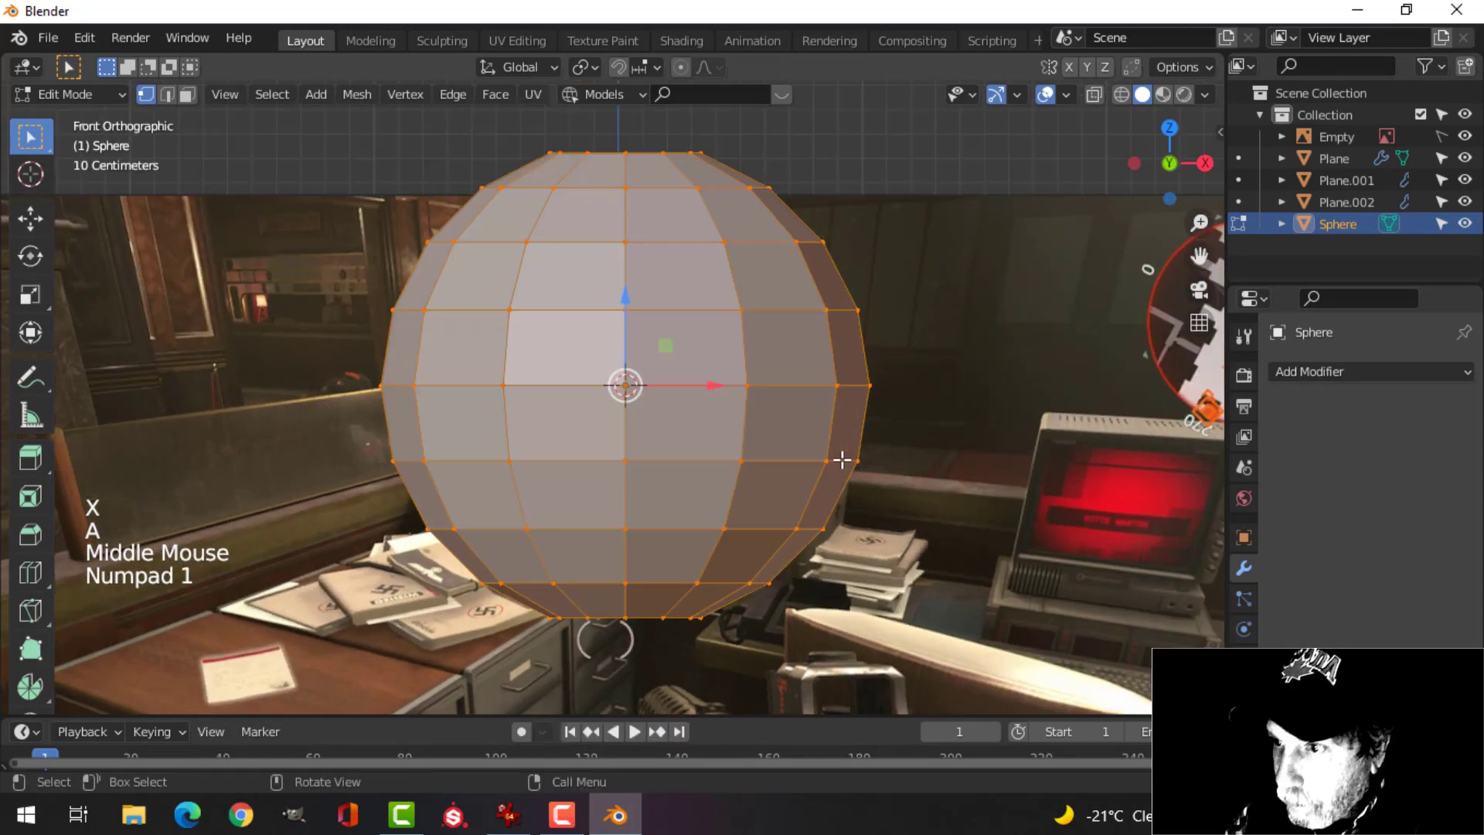
pyautogui.press('s')
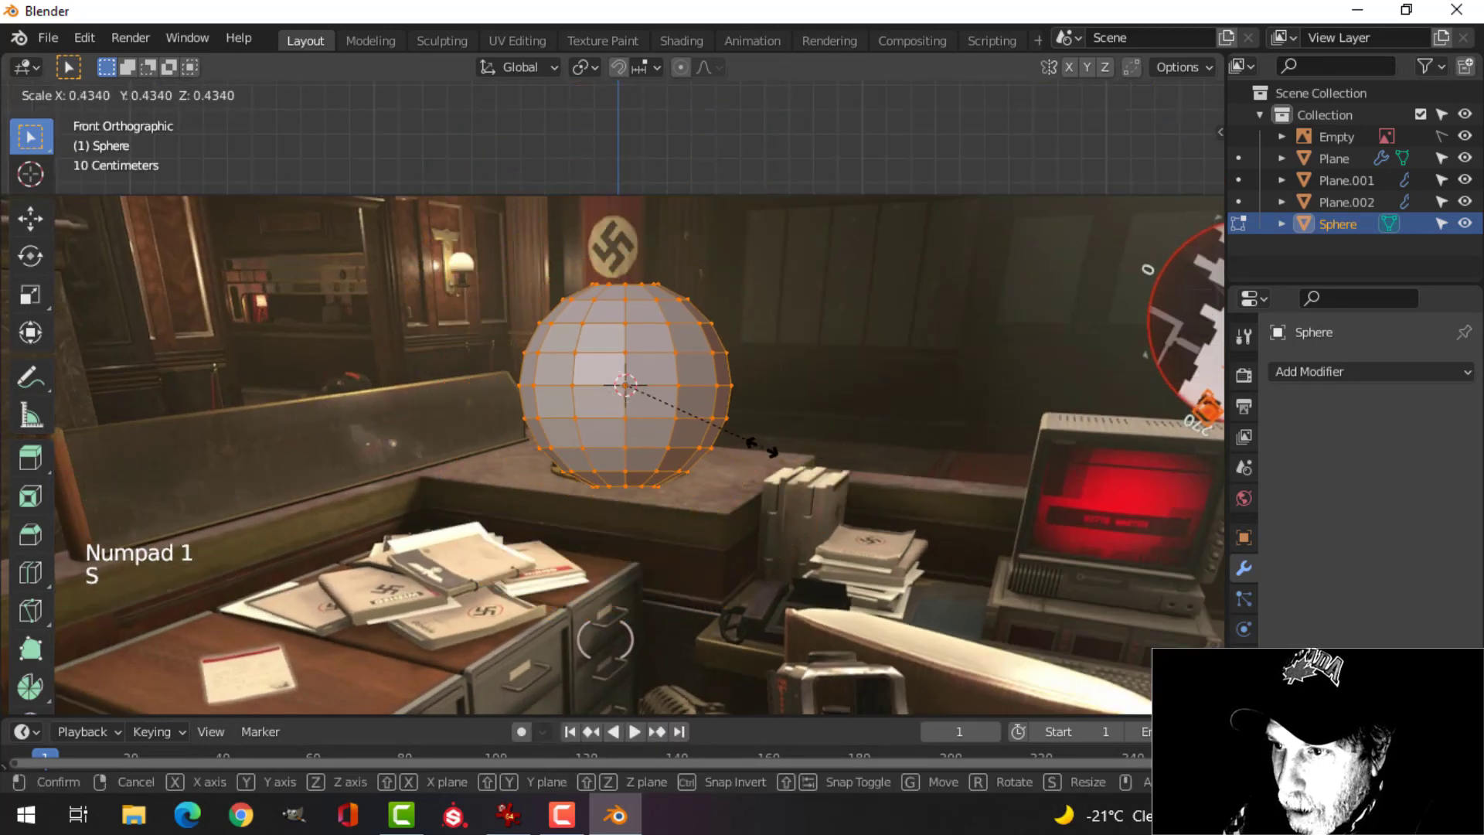
pyautogui.click(735, 420)
pyautogui.scroll(3, 814, 437)
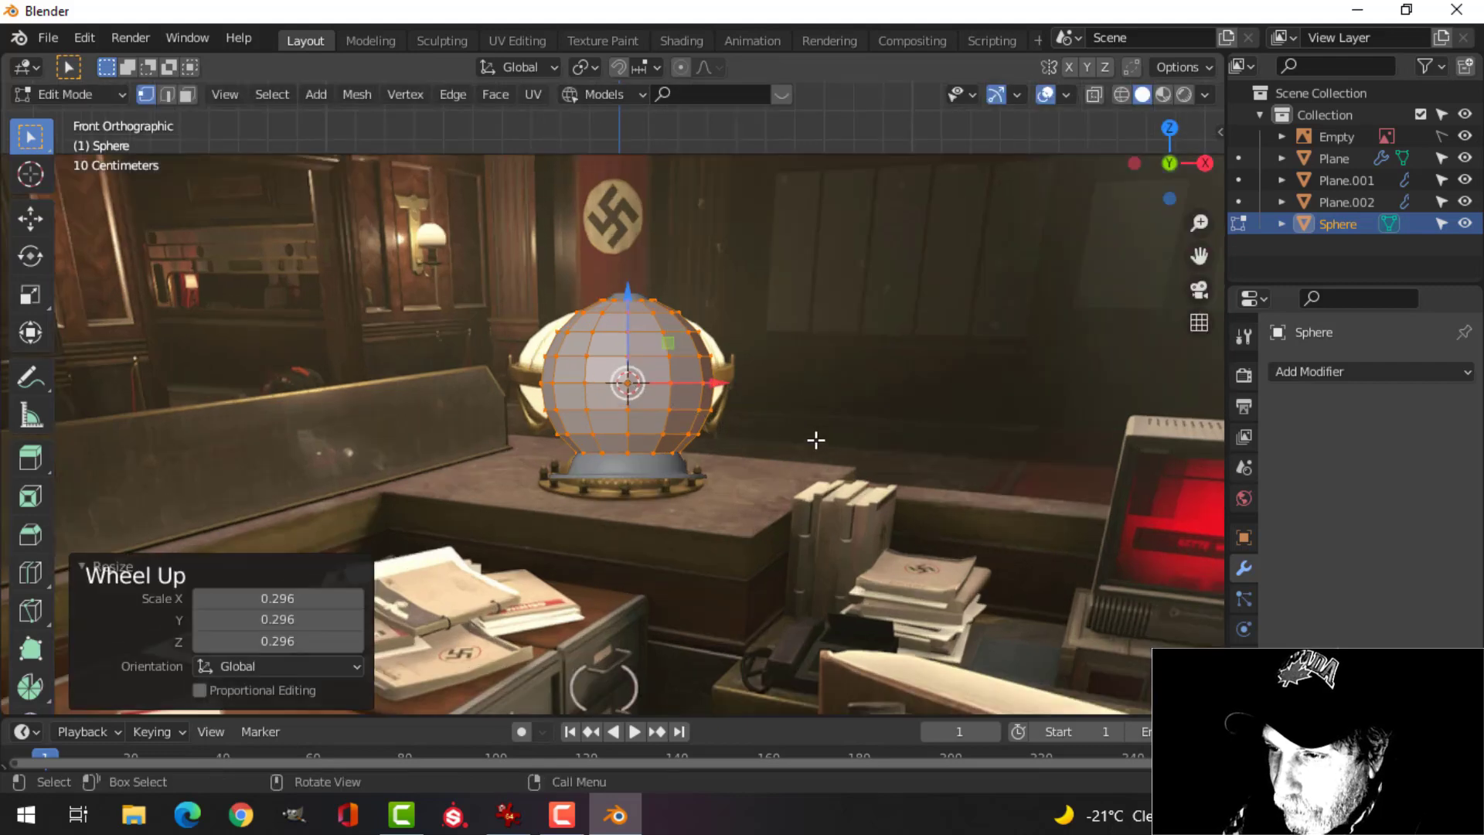
pyautogui.press('s')
pyautogui.press('z')
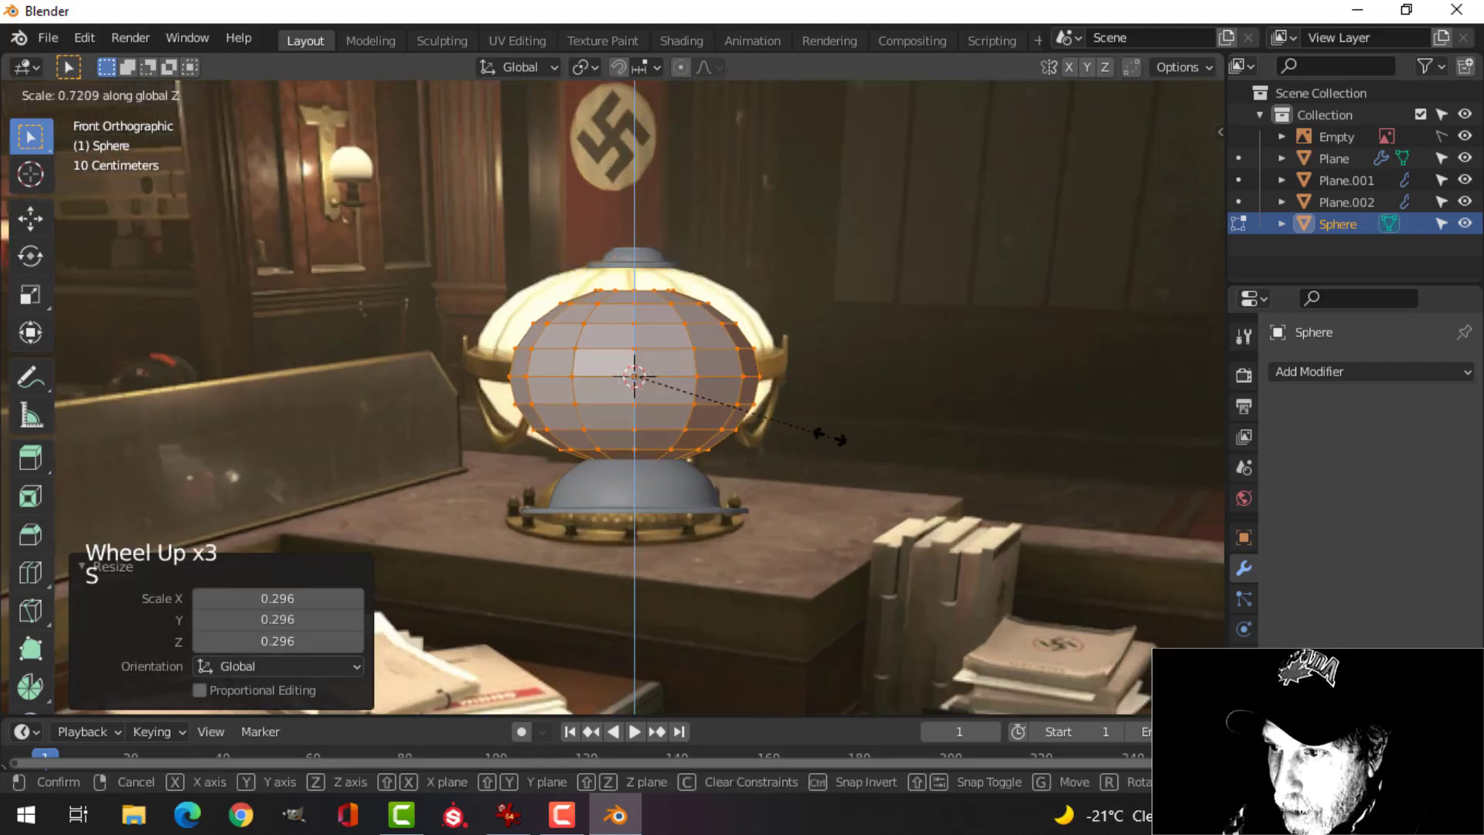
pyautogui.click(812, 425)
pyautogui.scroll(3, 897, 399)
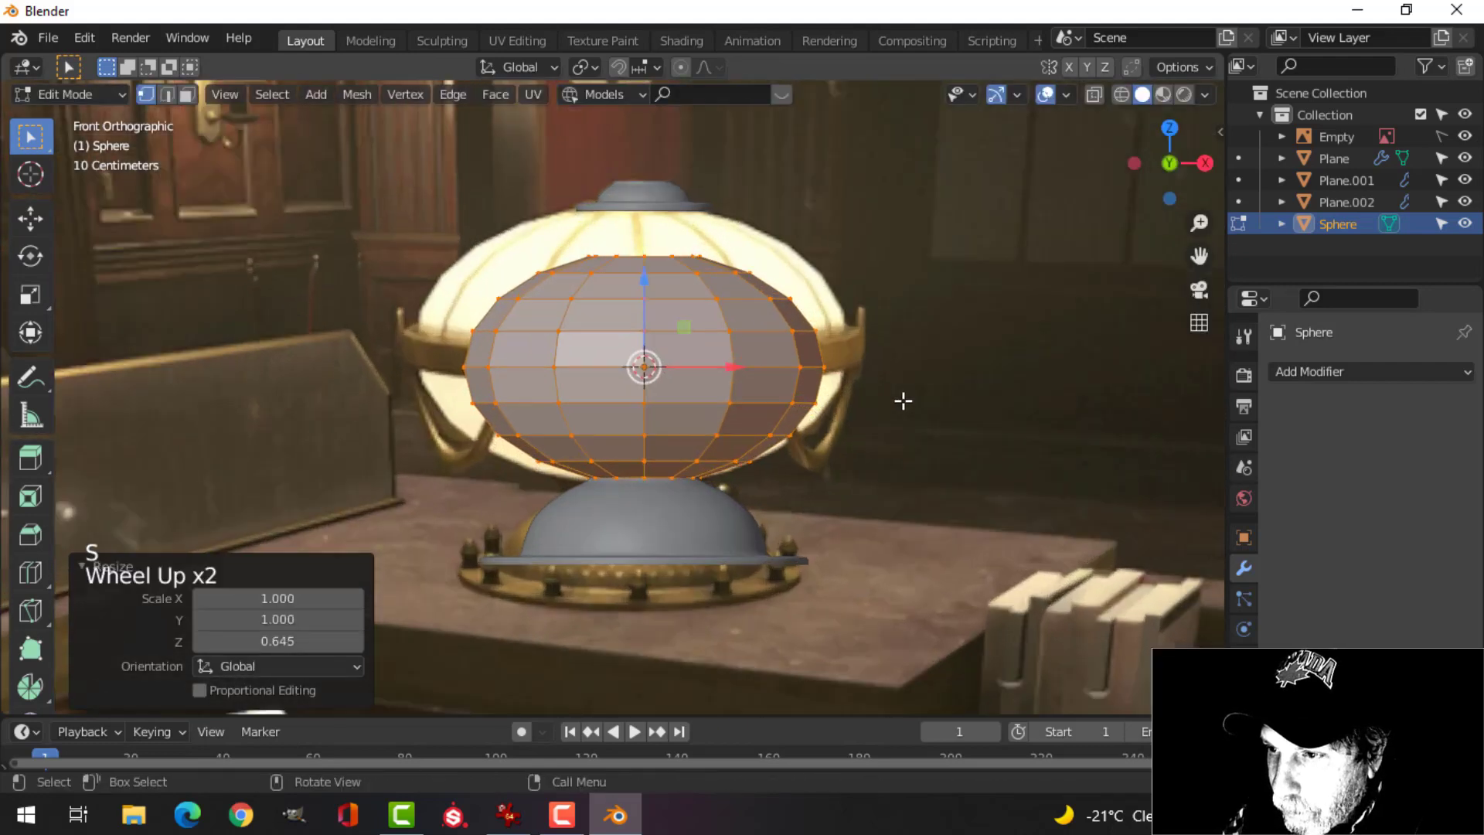
# Enlarge the shade mesh by about 1.2, raise it about 0.031 m, and scale it by 1.018.
pyautogui.press('s')
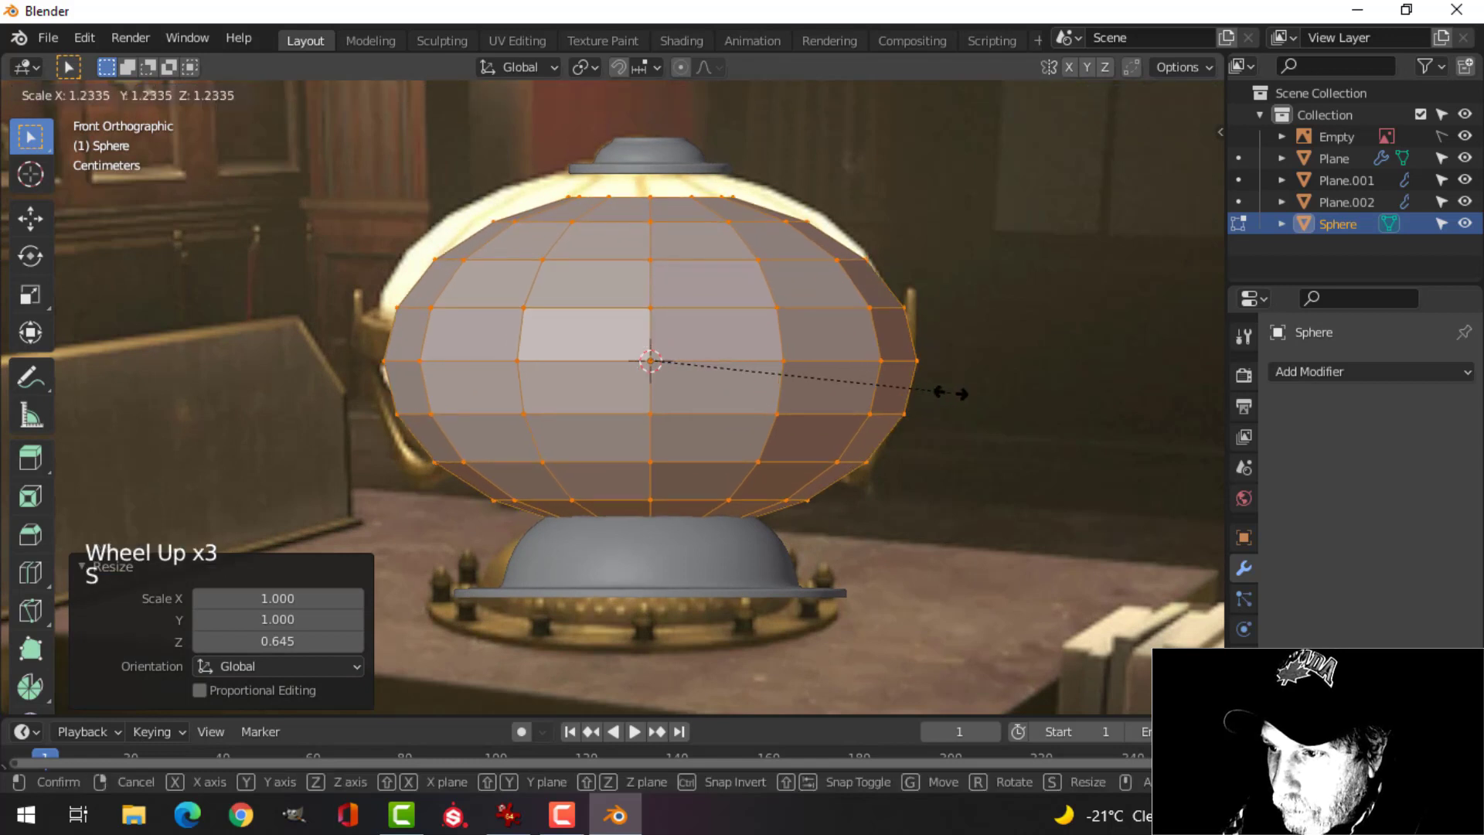
pyautogui.click(857, 377)
pyautogui.moveTo(642, 279); pyautogui.dragTo(639, 248)
pyautogui.press('s')
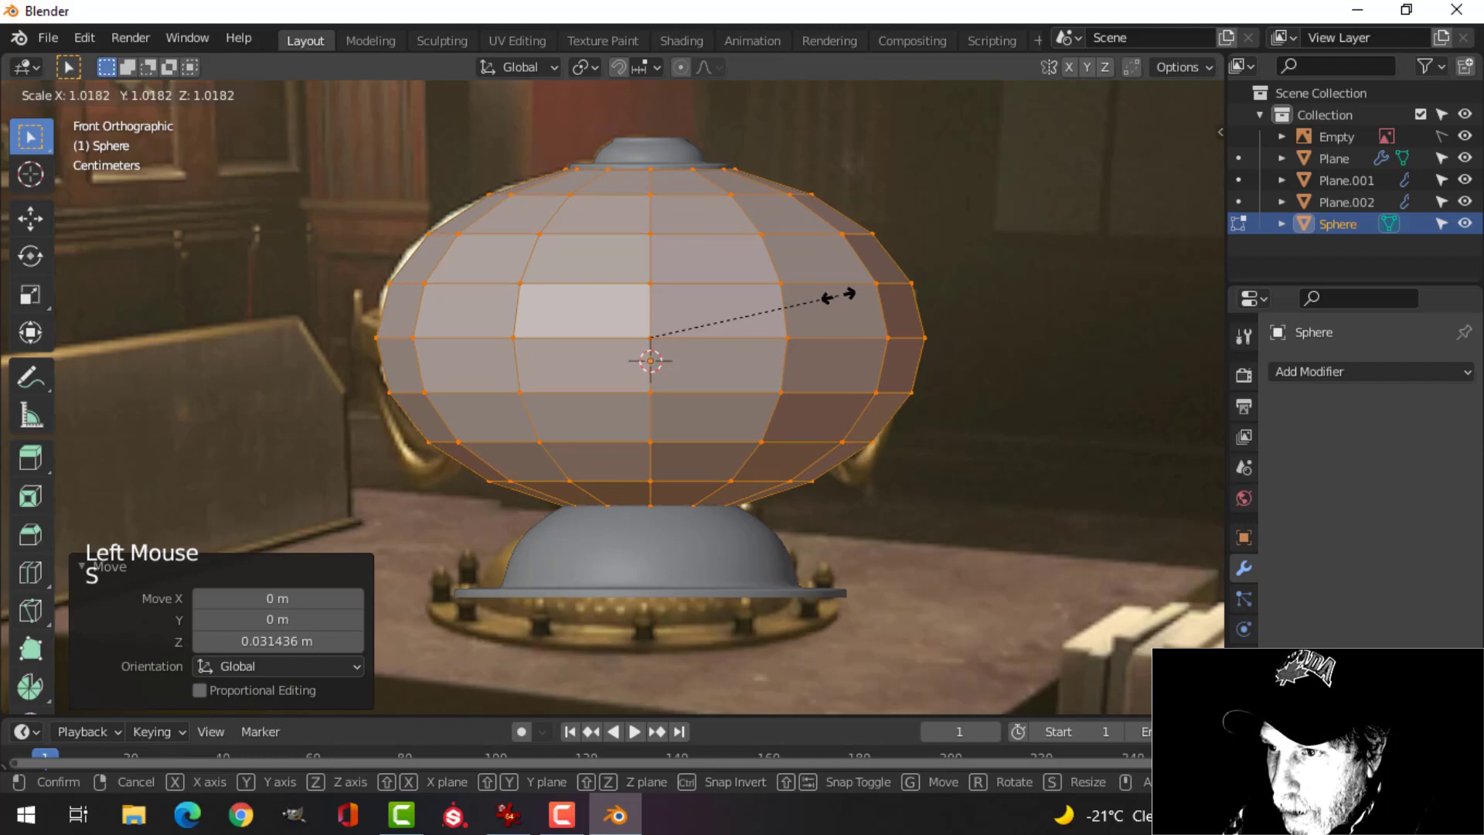
pyautogui.click(839, 295)
# Show the shade in wireframe from the front and raise it about 0.009 m against the reference lamp.
pyautogui.moveTo(749, 232); pyautogui.dragTo(742, 317, button='middle')
pyautogui.scroll(2, 696, 321)
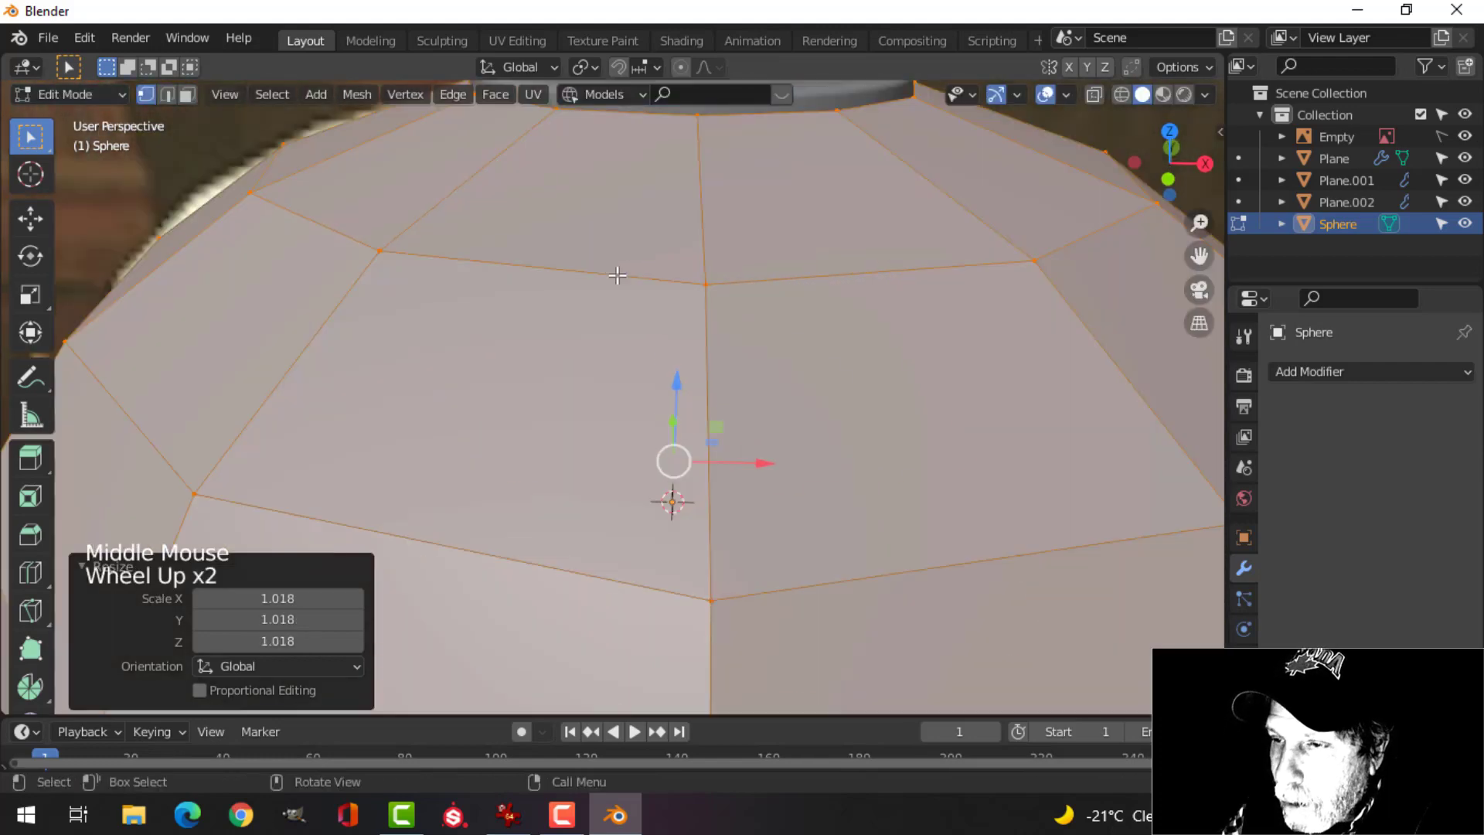
pyautogui.scroll(-2, 595, 255)
pyautogui.scroll(-2, 674, 287)
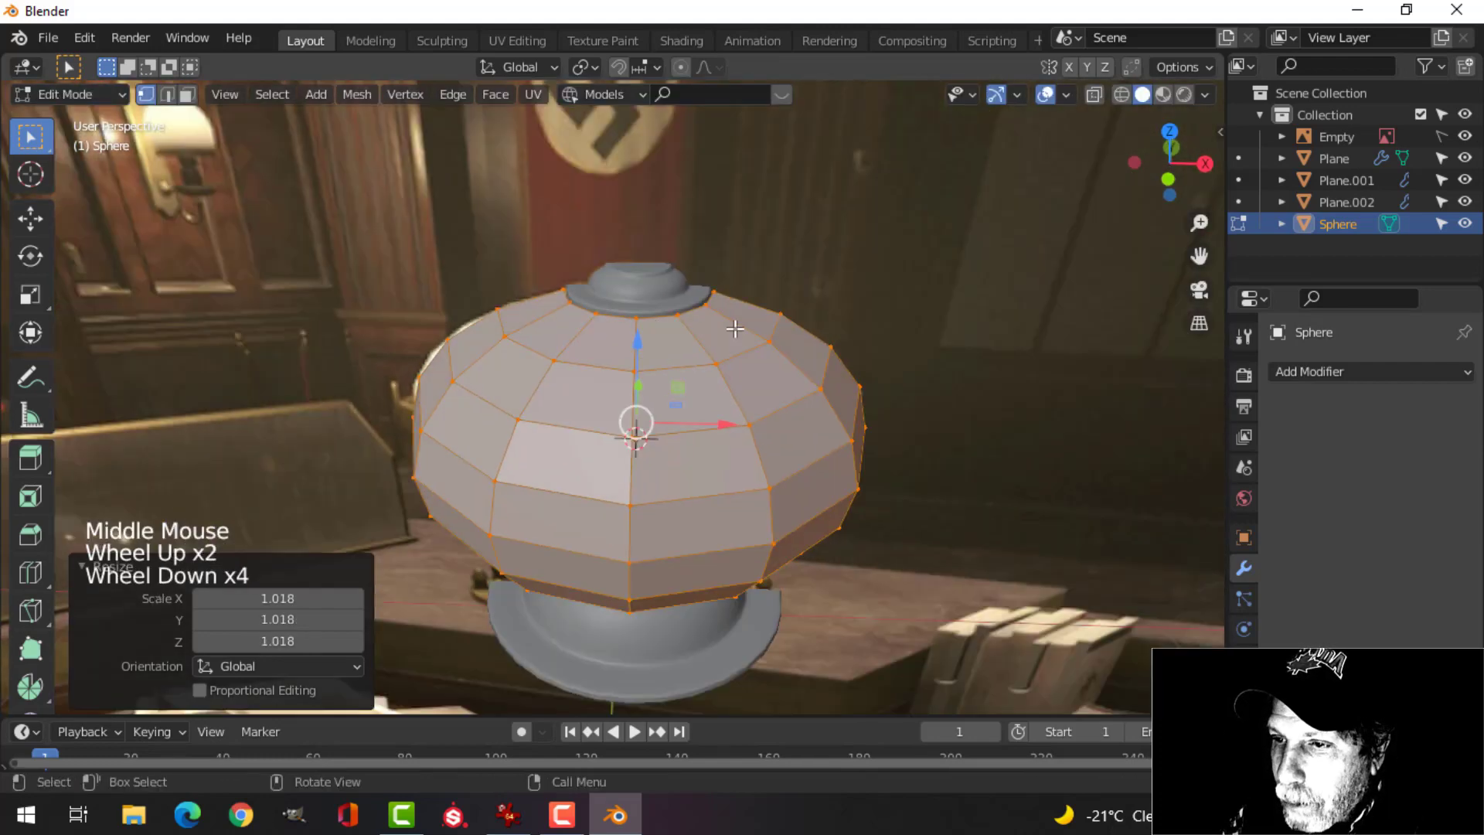
pyautogui.moveTo(674, 287); pyautogui.dragTo(752, 272, button='middle')
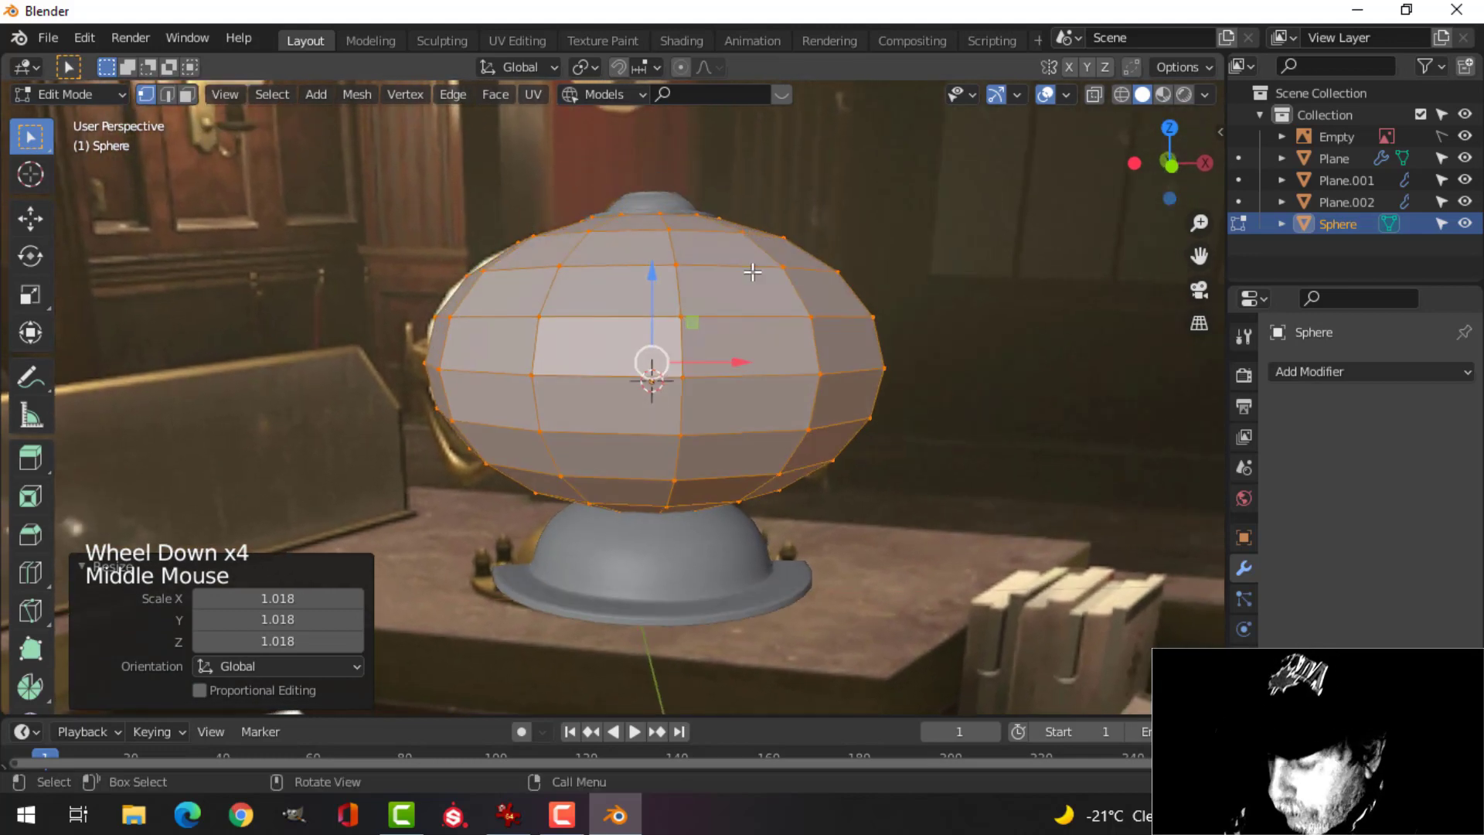
pyautogui.press('KP_1')
pyautogui.press('z')
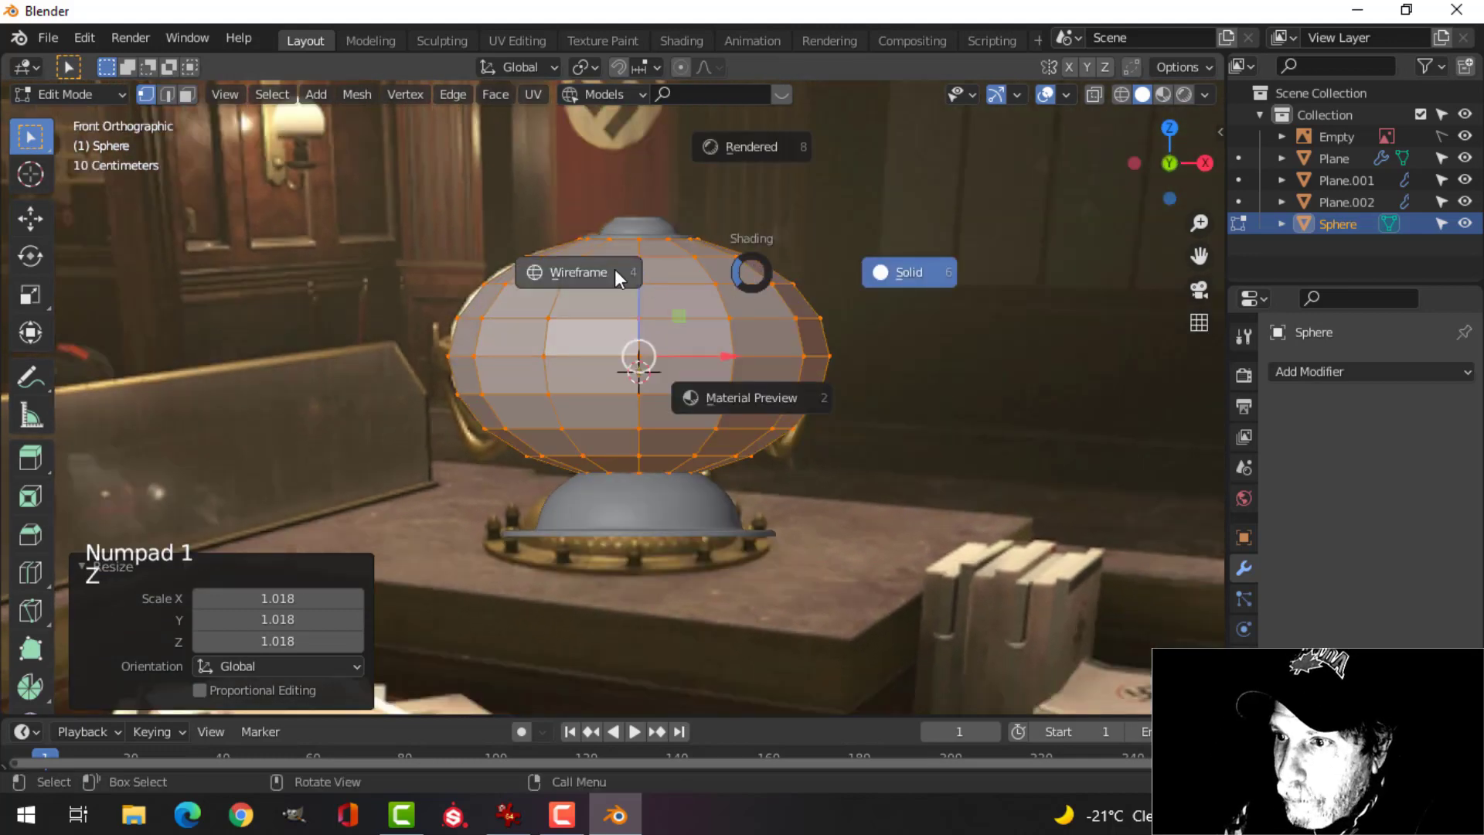
pyautogui.scroll(2, 776, 379)
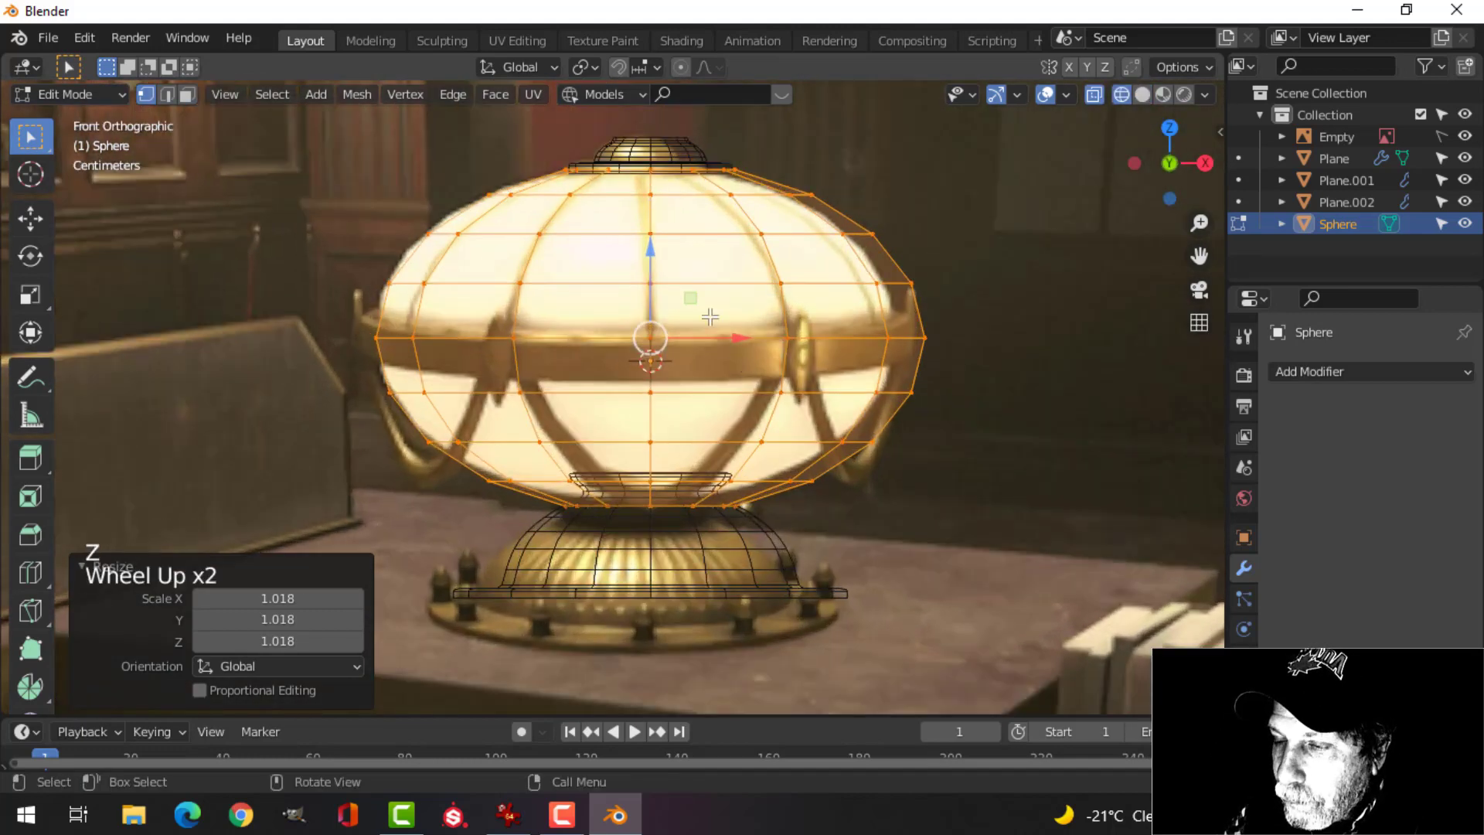
pyautogui.moveTo(651, 251); pyautogui.dragTo(642, 242)
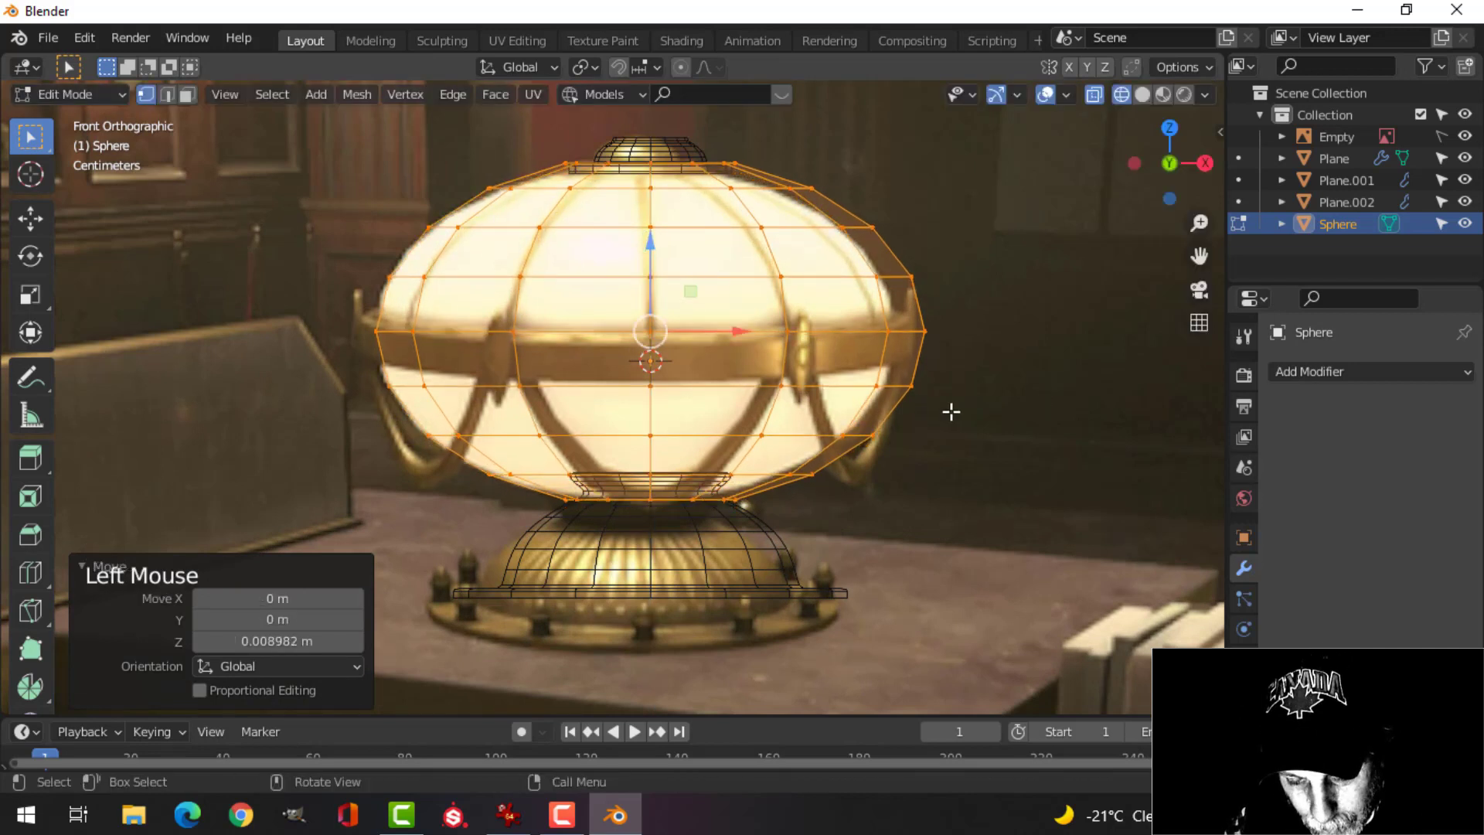
# Flatten the shade to 0.903 along Z and raise it slightly towards the cap.
pyautogui.press('s')
pyautogui.press('z')
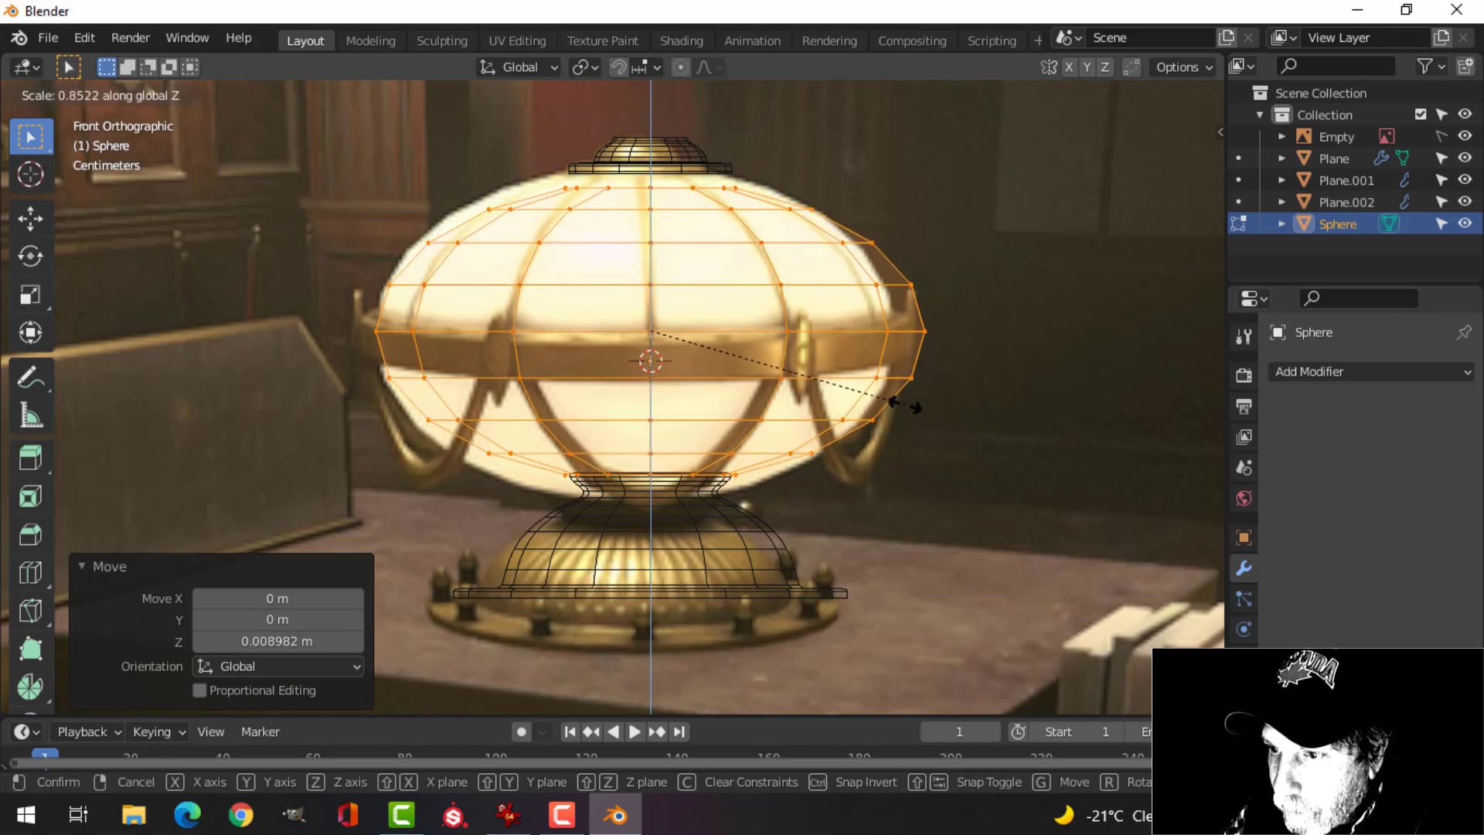
pyautogui.click(920, 414)
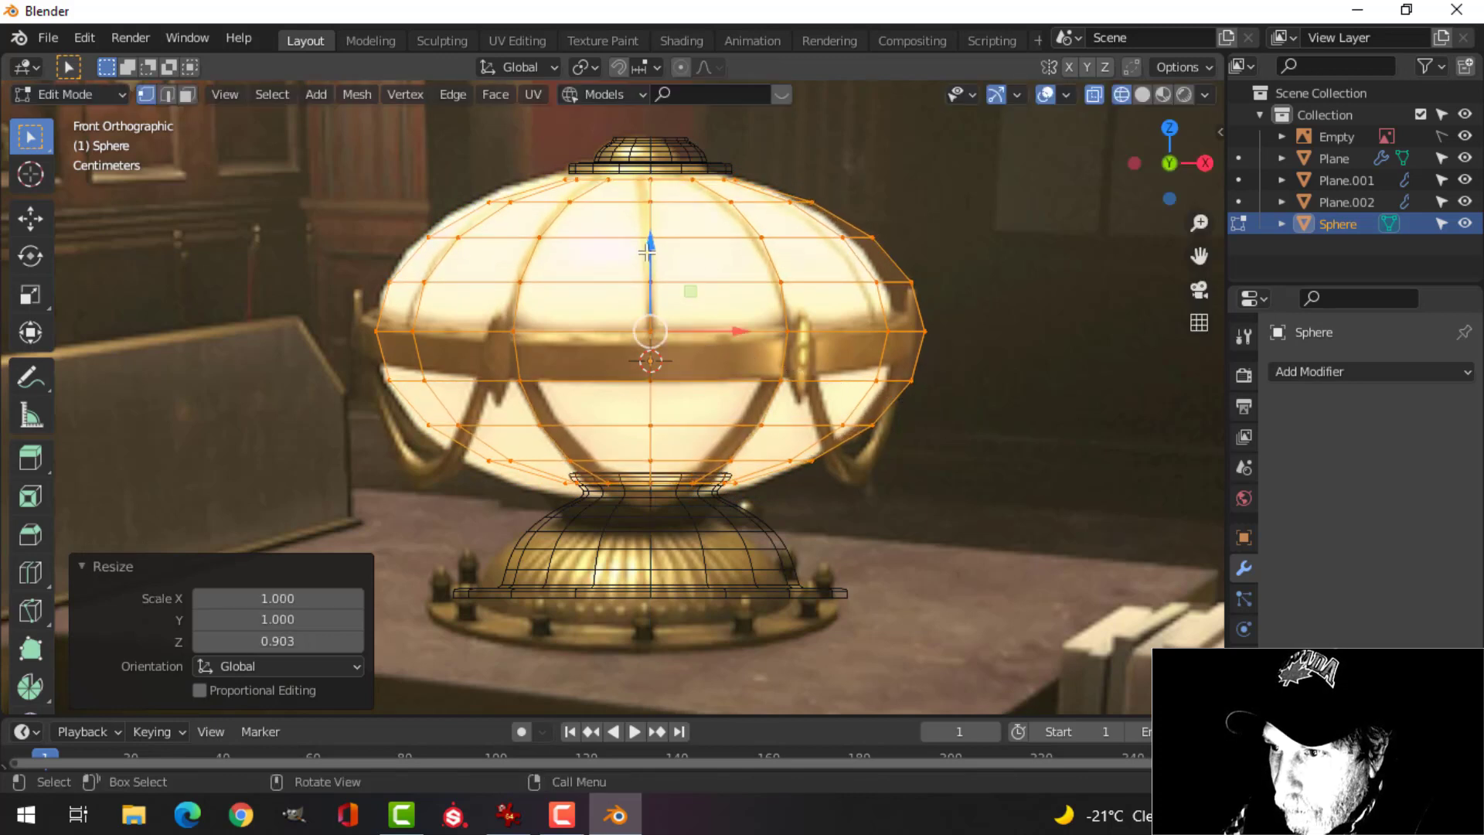
pyautogui.moveTo(647, 252); pyautogui.dragTo(655, 229)
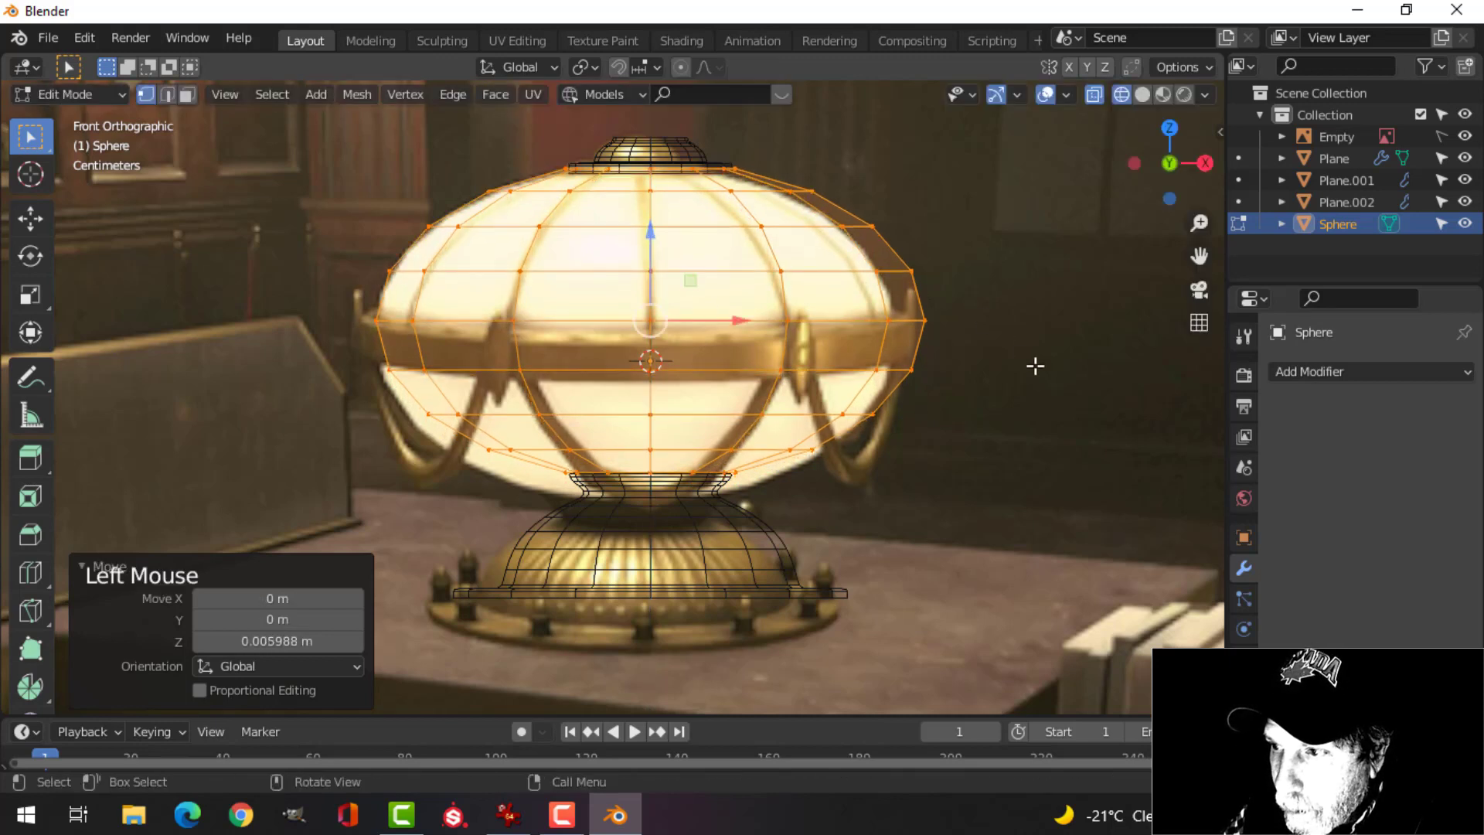
# Scale the shade to 0.95 along Z and narrow it to 0.935 in X and Y, matching the reference glass width.
pyautogui.press('s')
pyautogui.press('z')
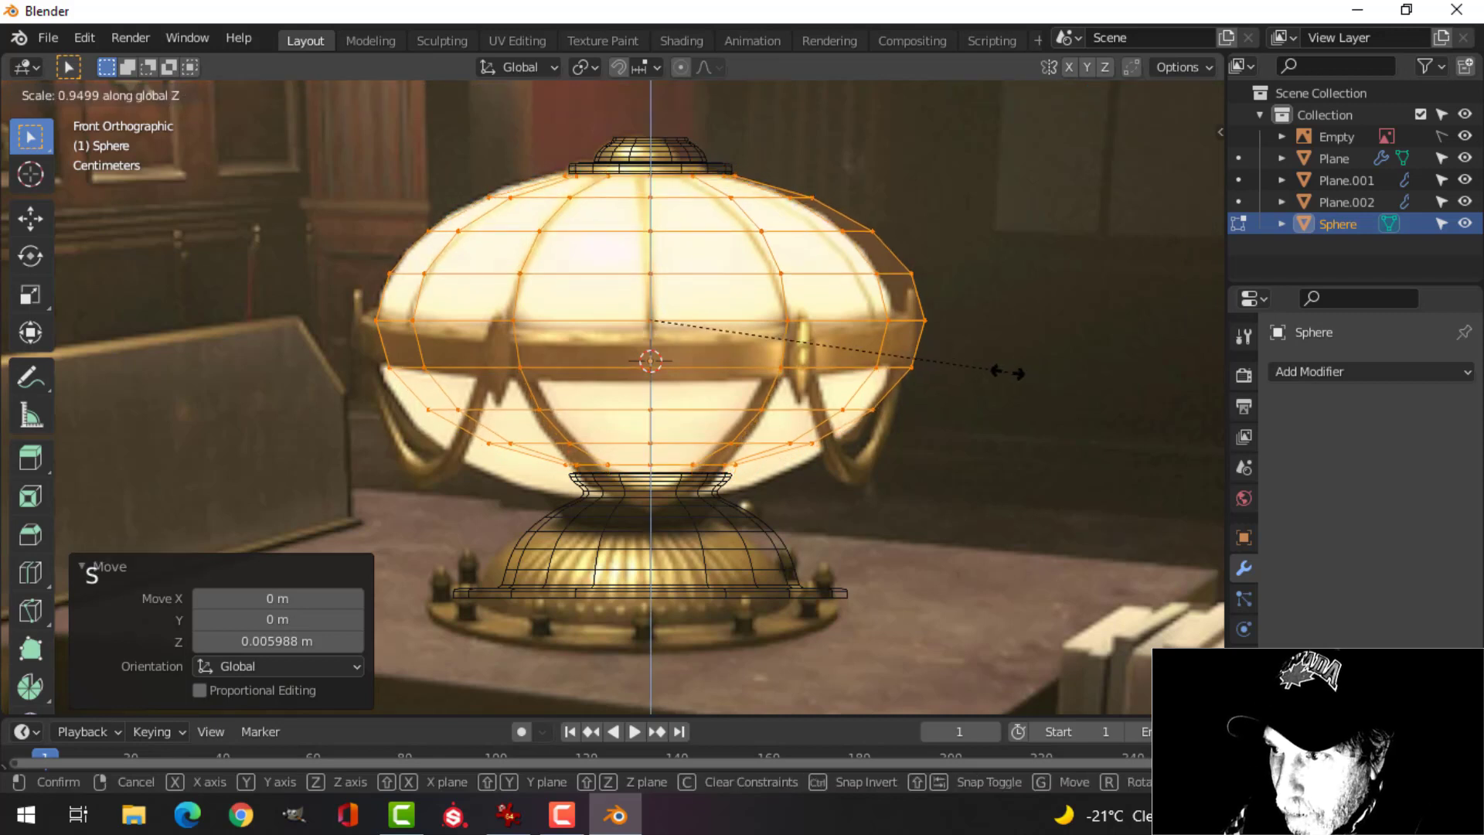
pyautogui.click(1008, 372)
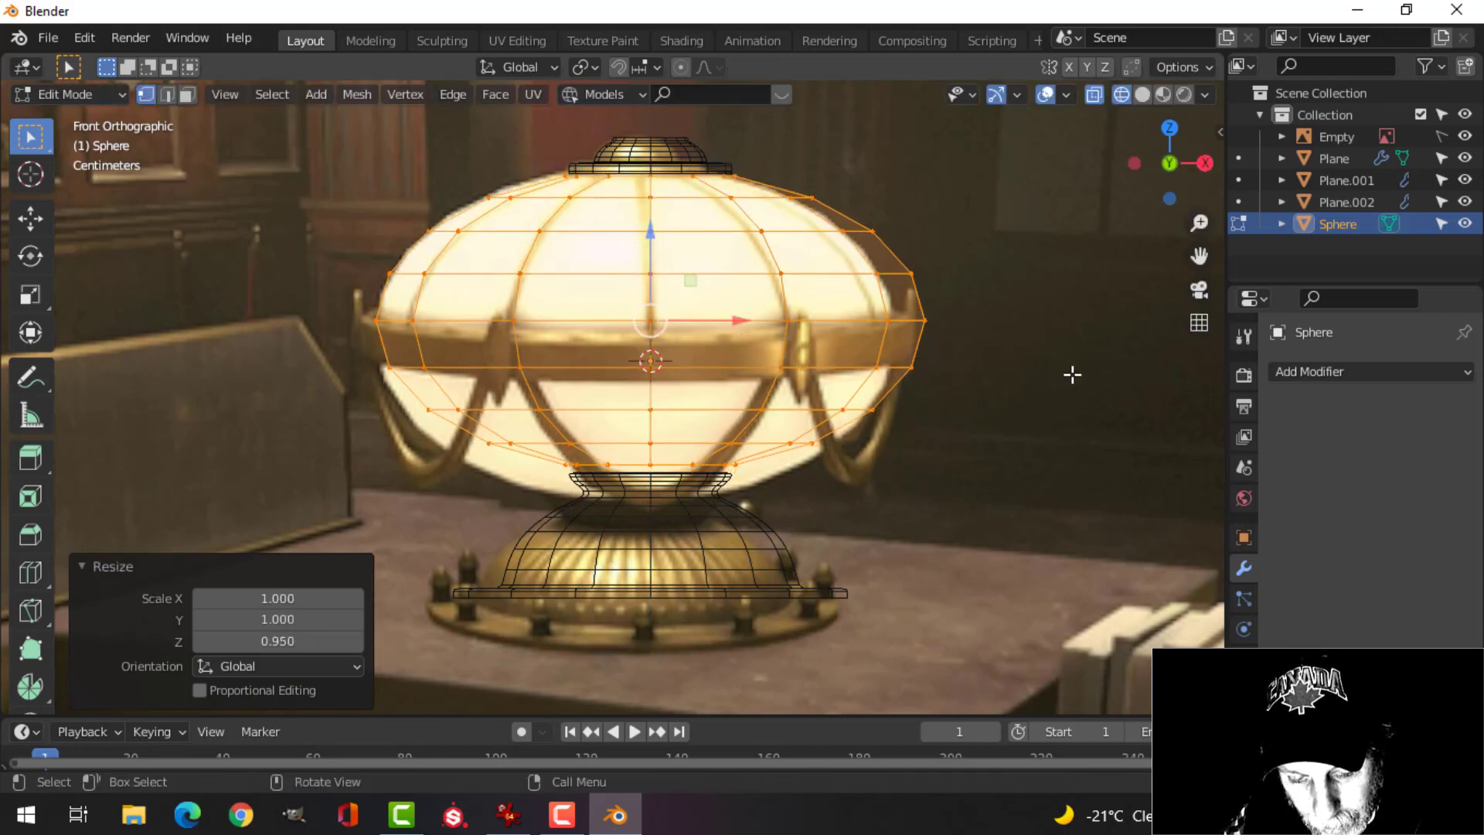
pyautogui.press('s')
pyautogui.hotkey('shift', 'z')
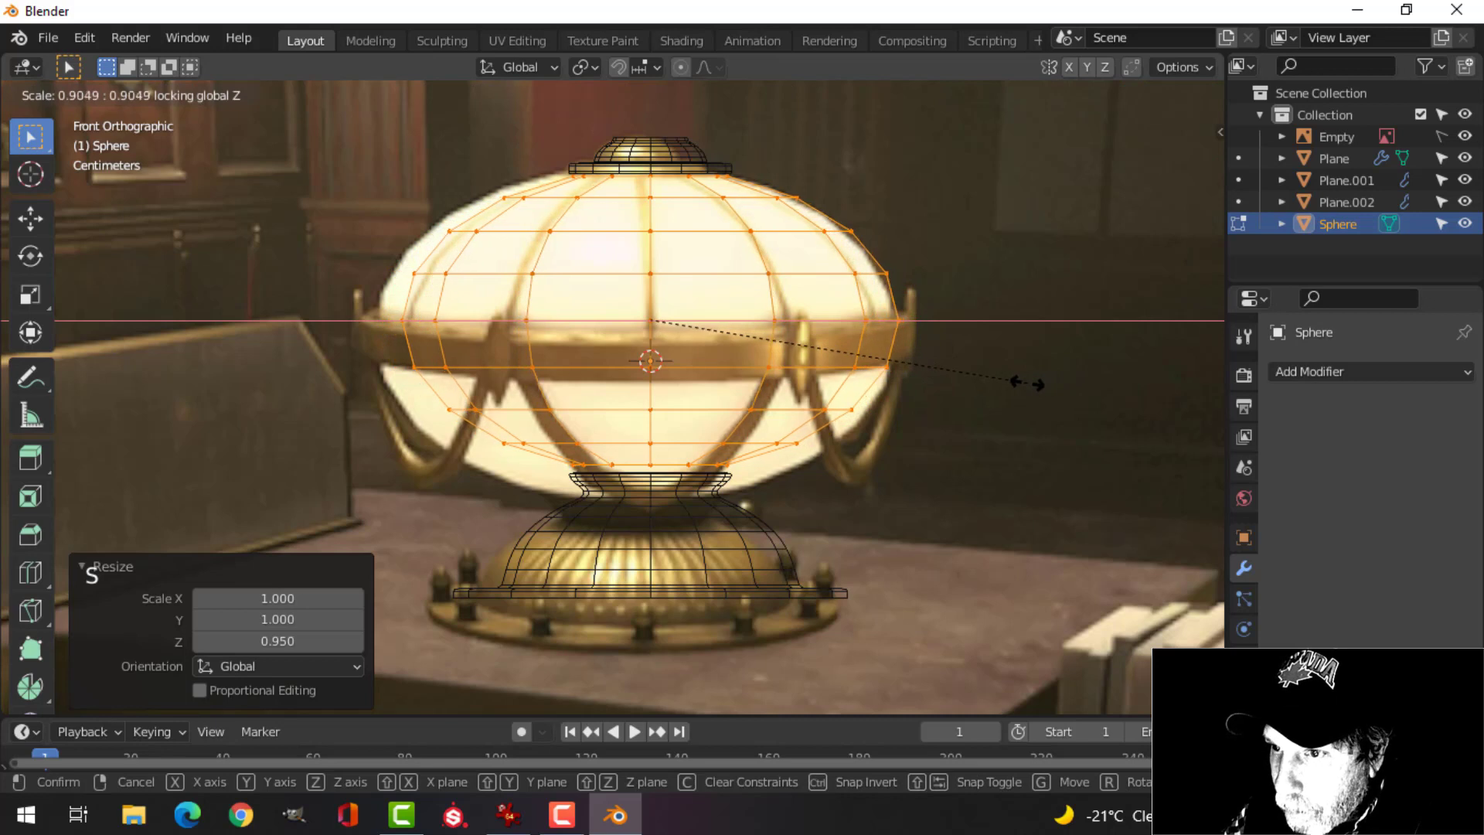
pyautogui.click(1041, 384)
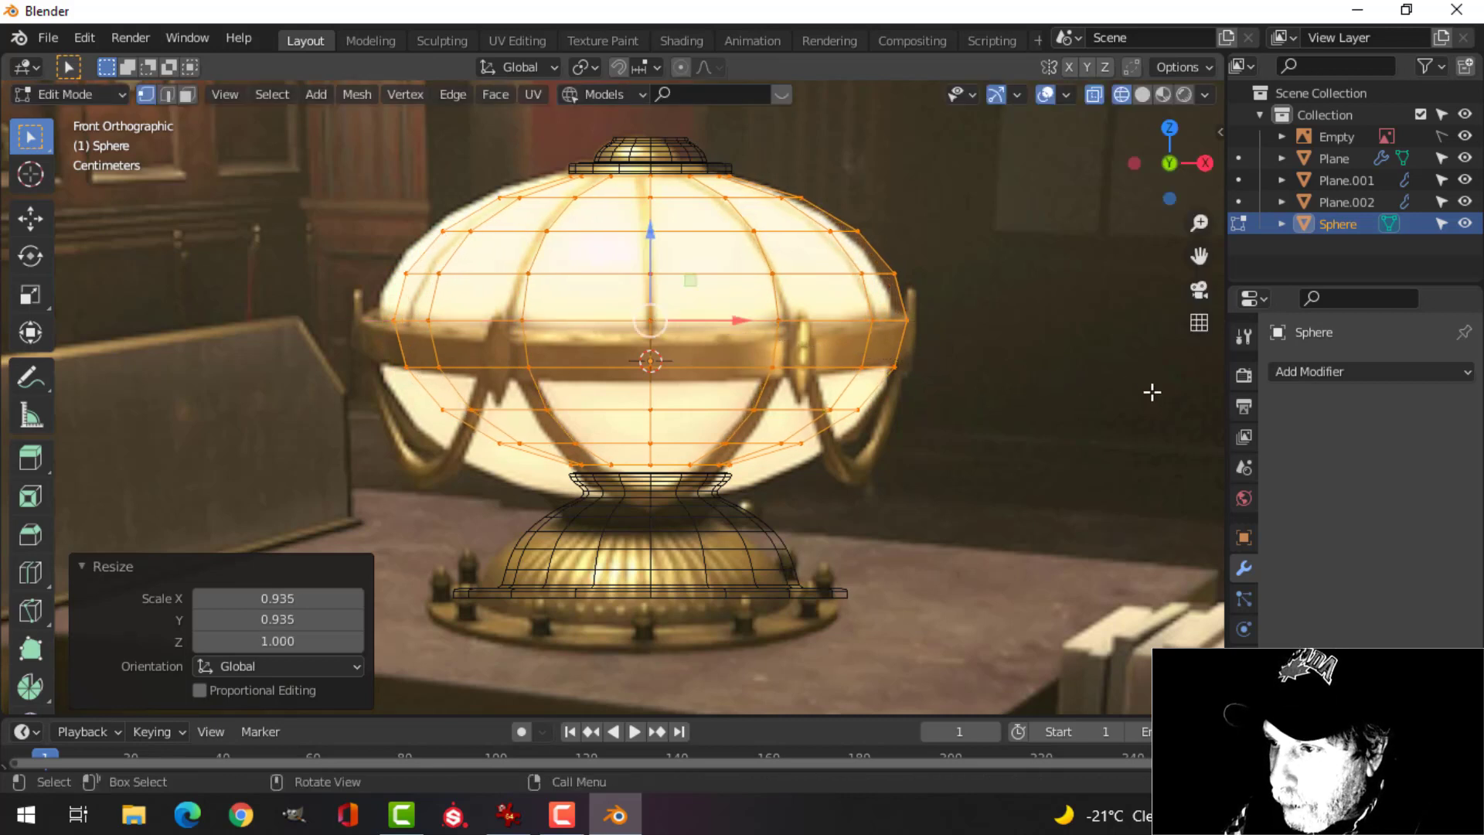
# Leave Edit Mode and display the lamp parts in solid shading.
pyautogui.press('Tab')
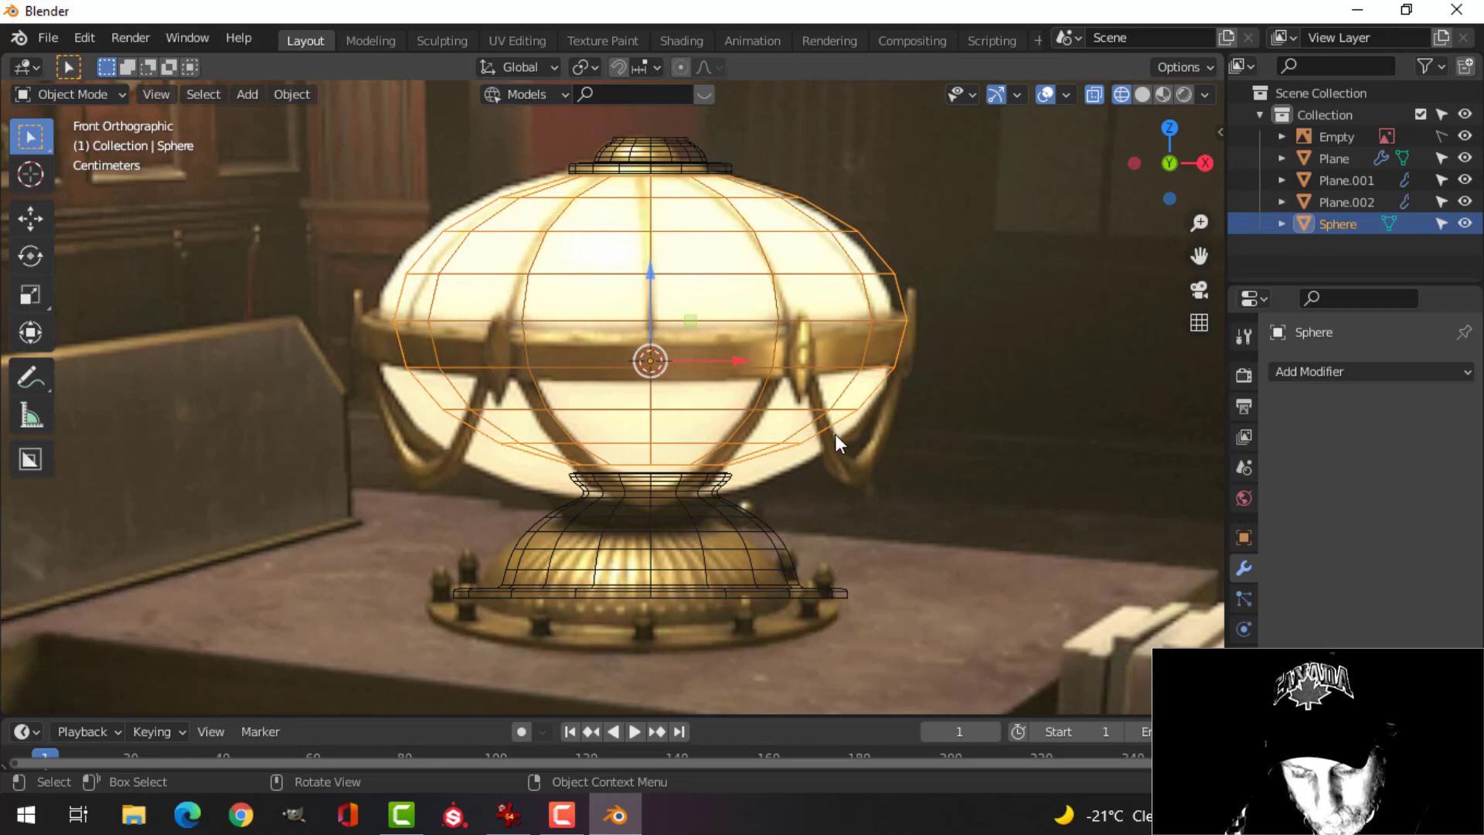
pyautogui.press('z')
pyautogui.click(1025, 430)
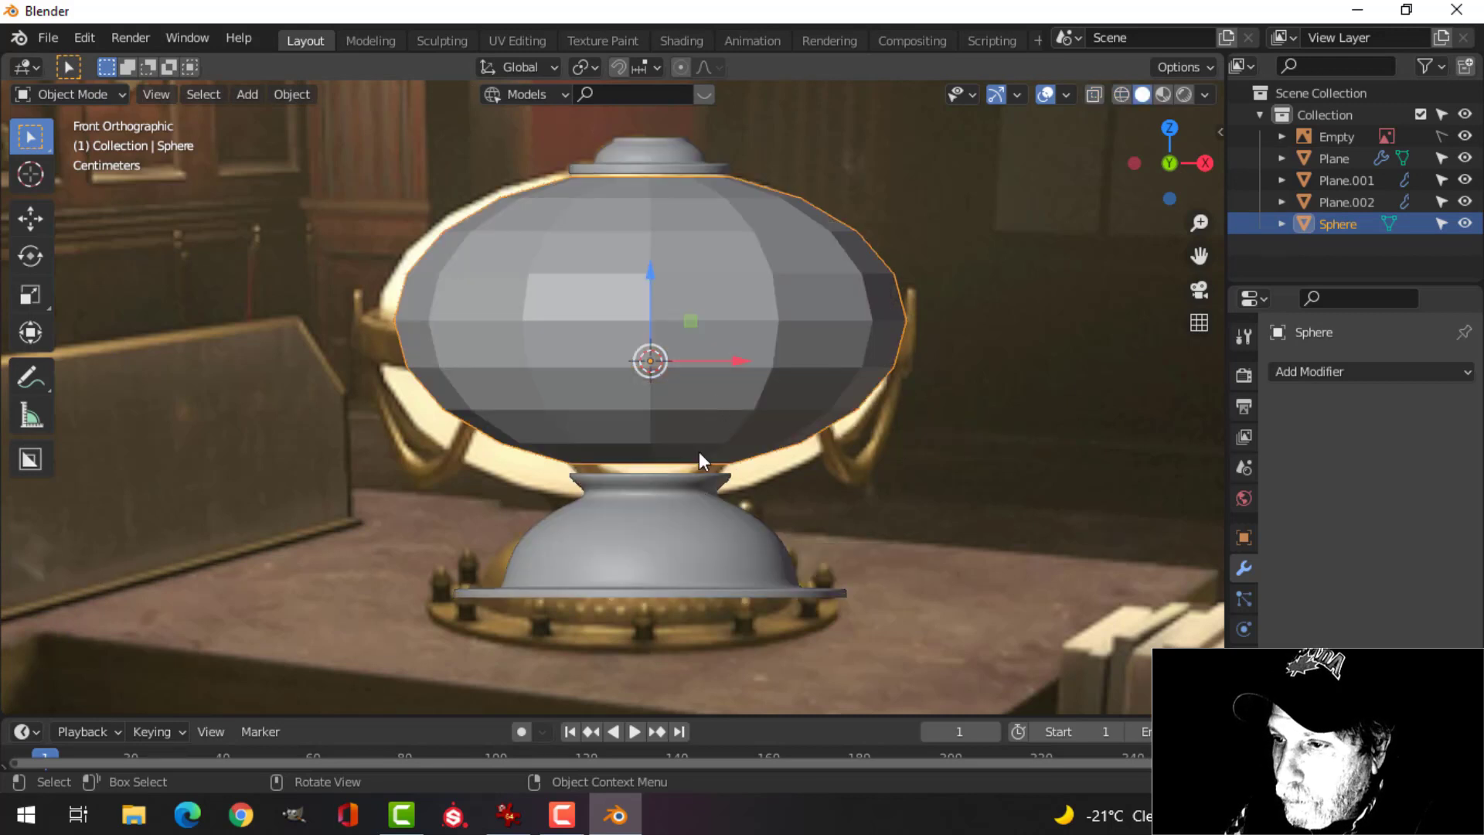
# Stretch the whole shade mesh by a factor of about 1.068 along Z.
pyautogui.press('Tab')
pyautogui.press('a')
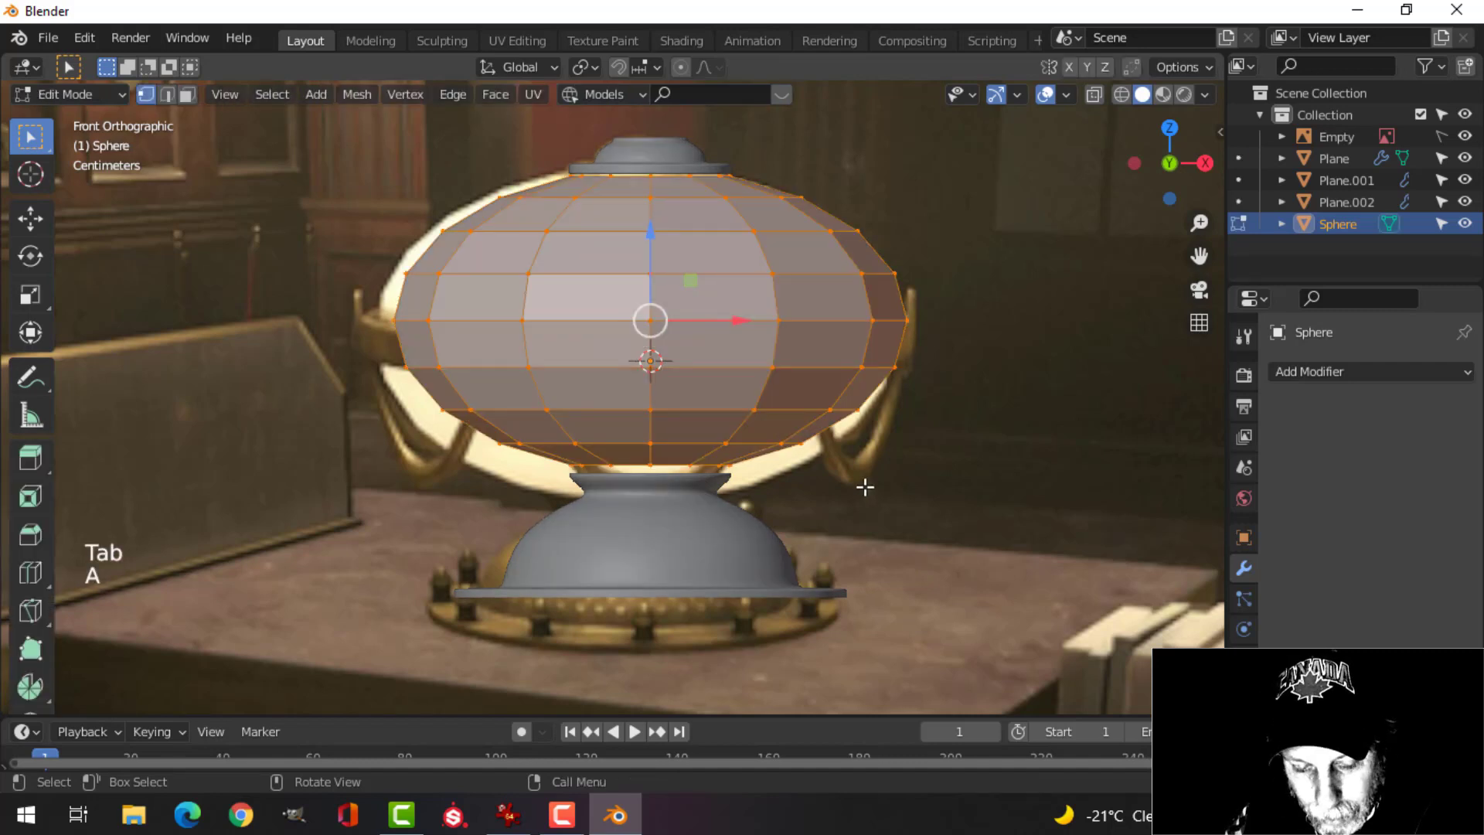
pyautogui.press('s')
pyautogui.press('z')
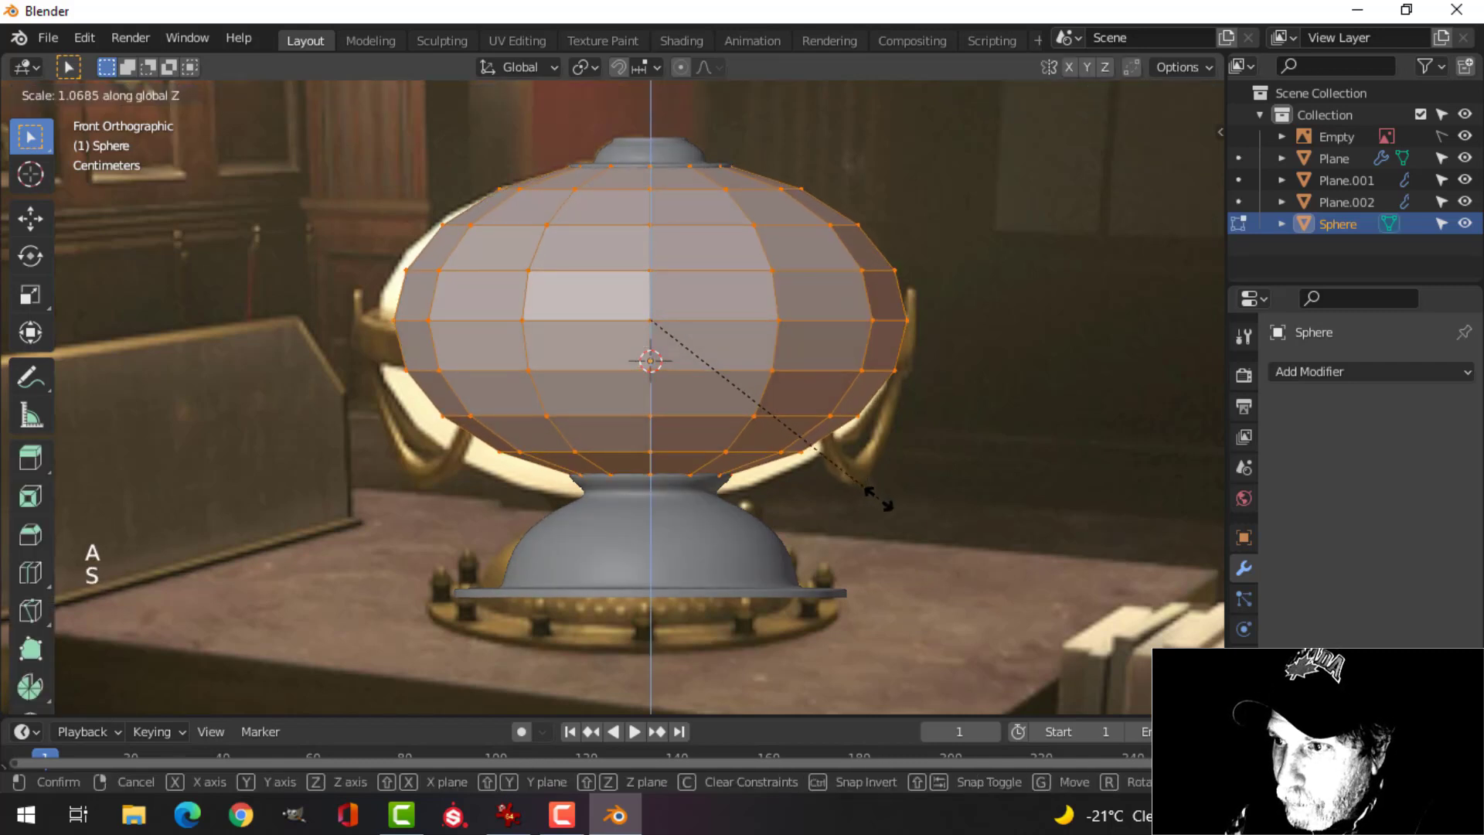
pyautogui.click(879, 500)
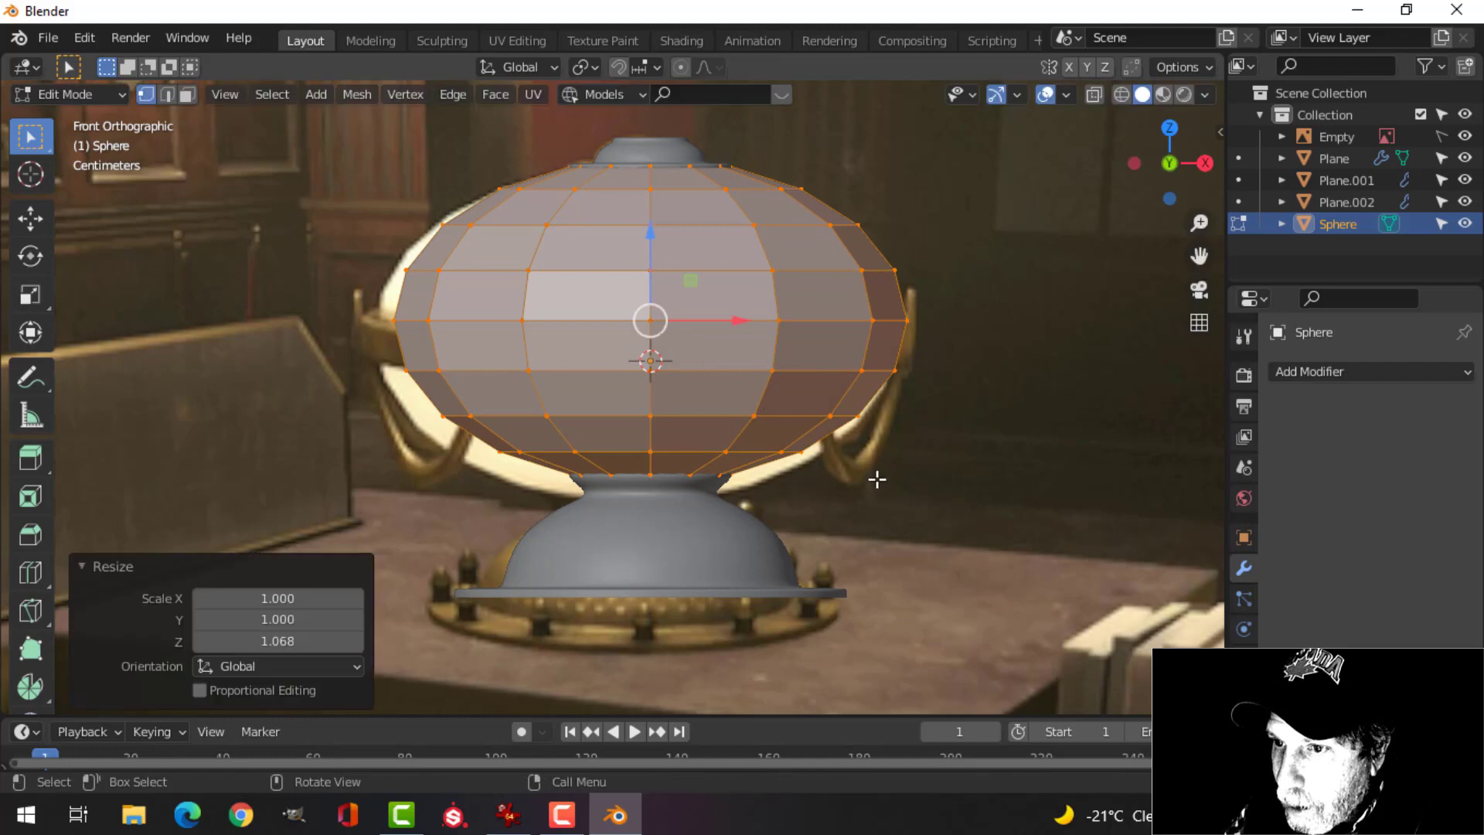
# Move the reference image about 0.016 m in X and 0.033 m in Z to align its lamp with the model, and restore solid shading.
pyautogui.keyDown('shift'); pyautogui.moveTo(941, 331); pyautogui.dragTo(915, 358, button='middle'); pyautogui.keyUp('shift')
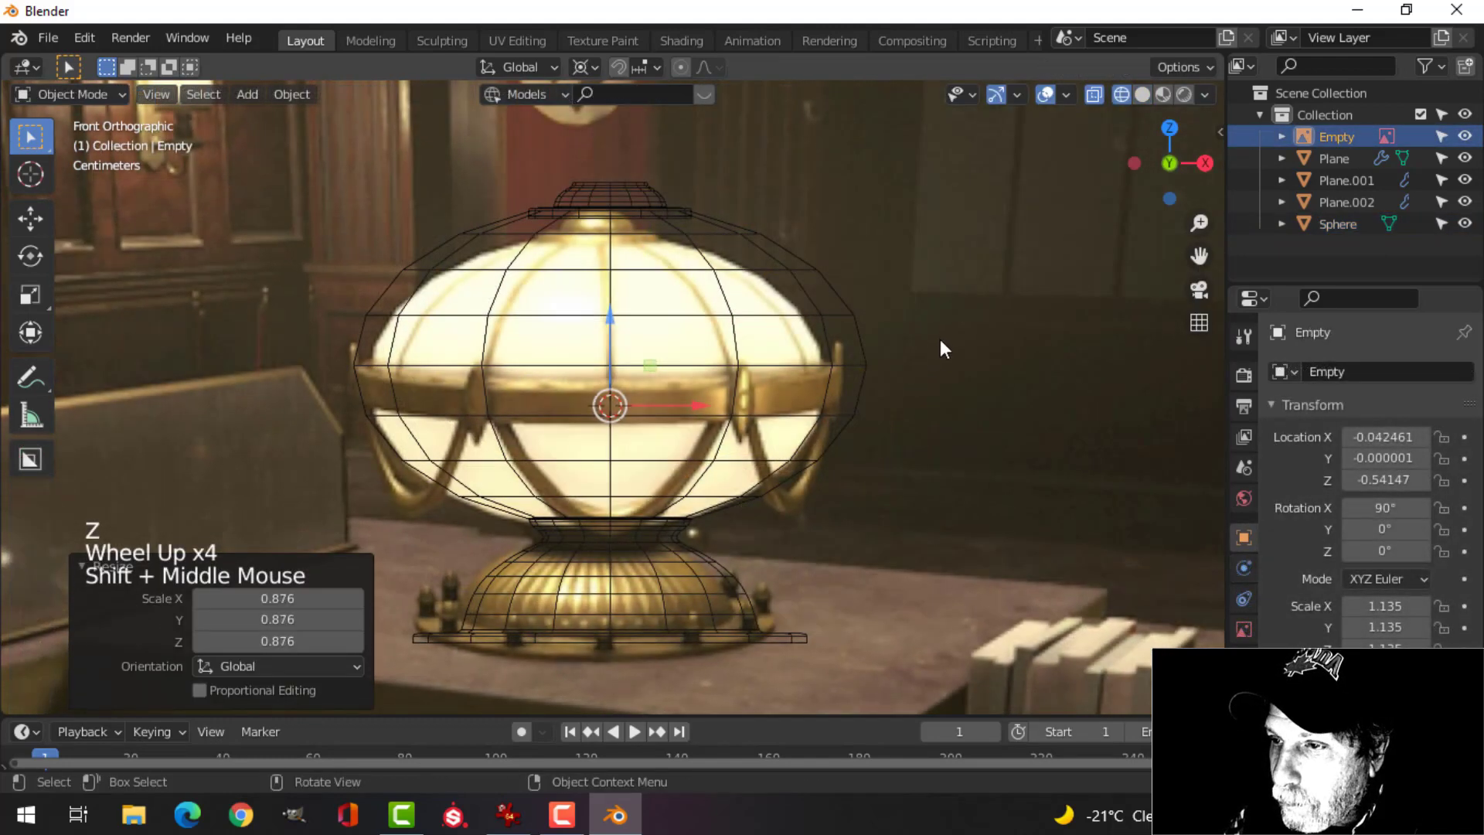
pyautogui.press('g')
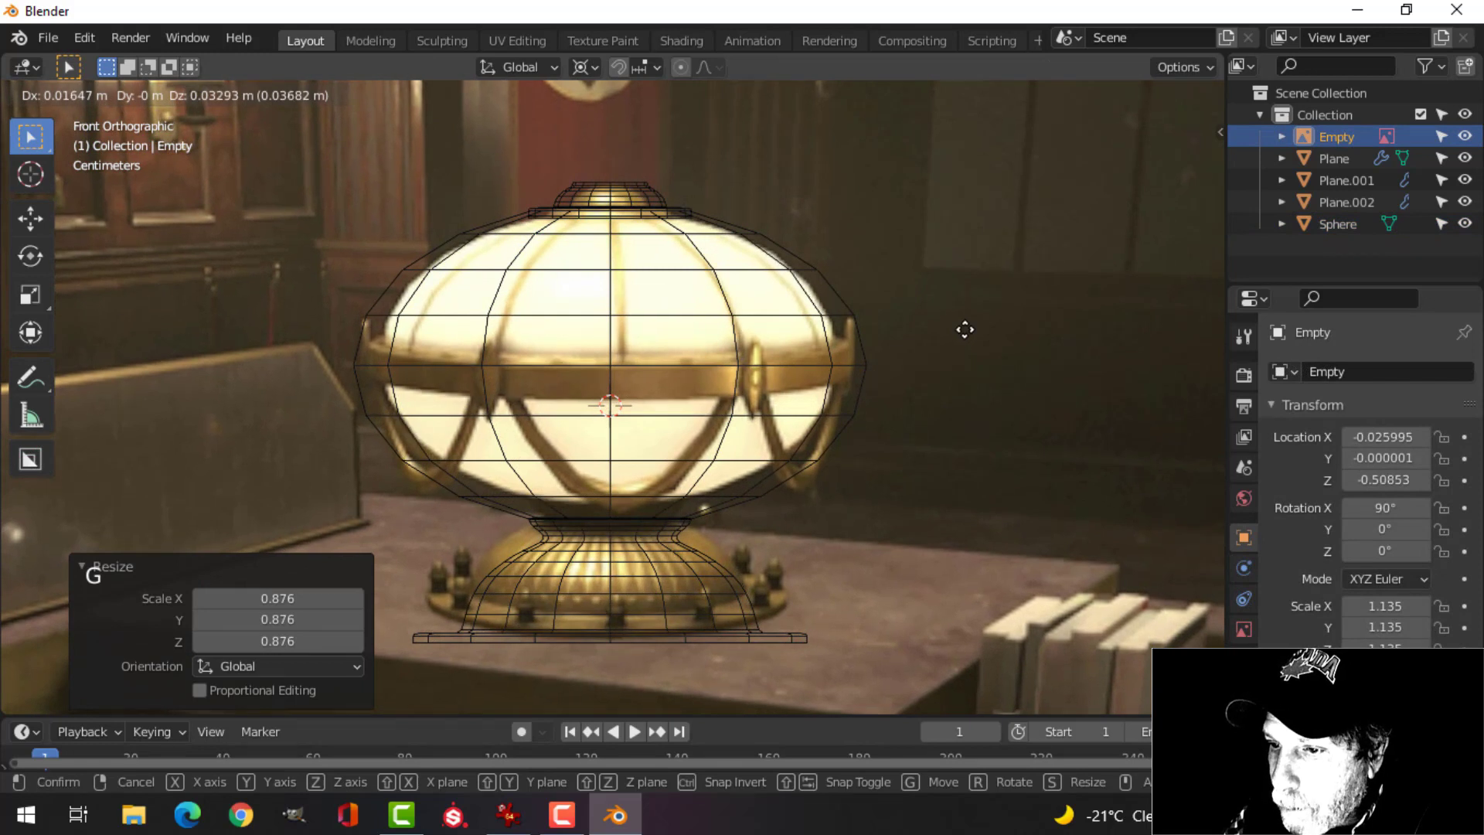
pyautogui.click(965, 329)
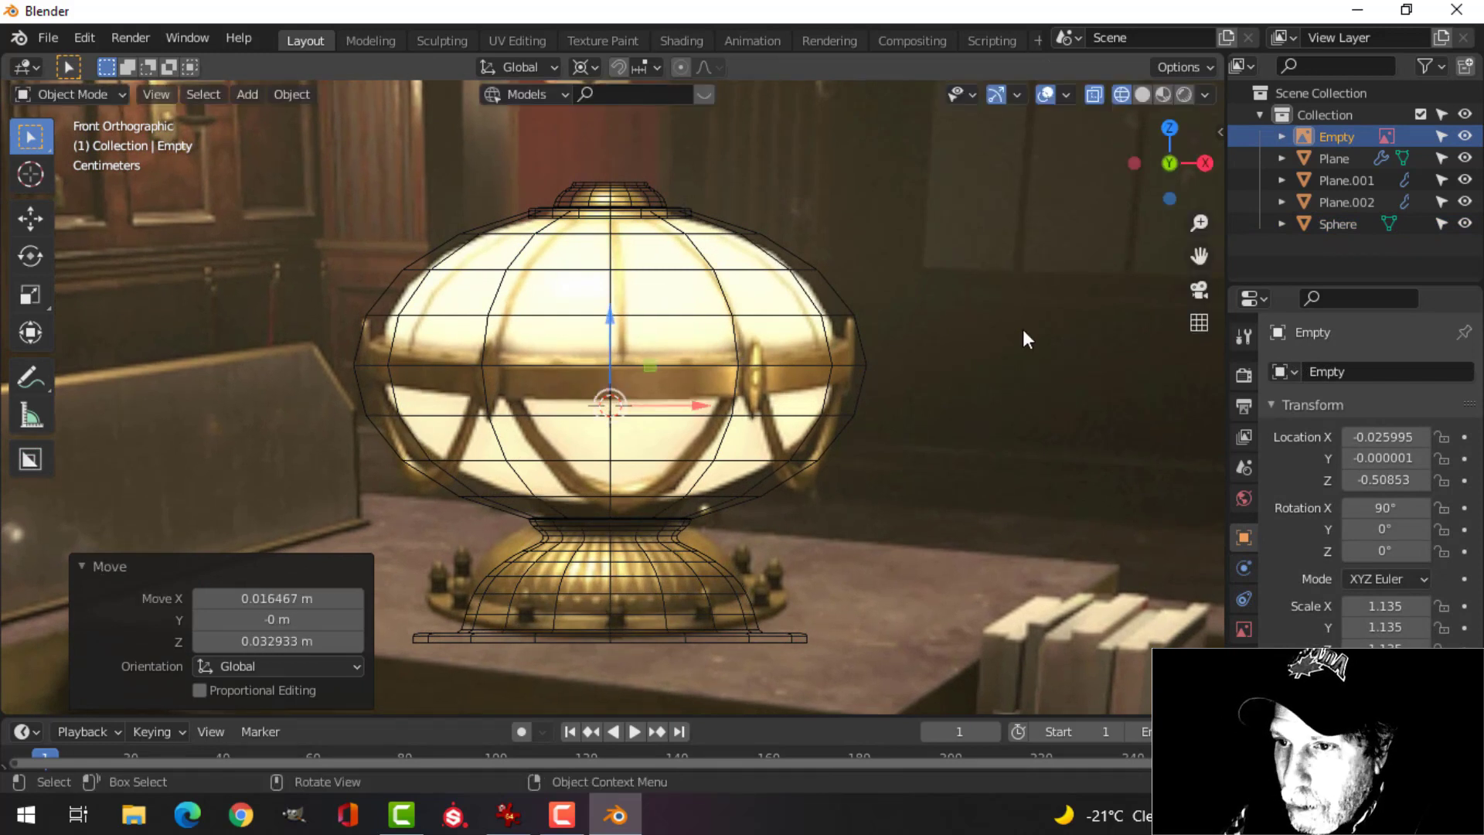
pyautogui.press('z')
pyautogui.click(1161, 326)
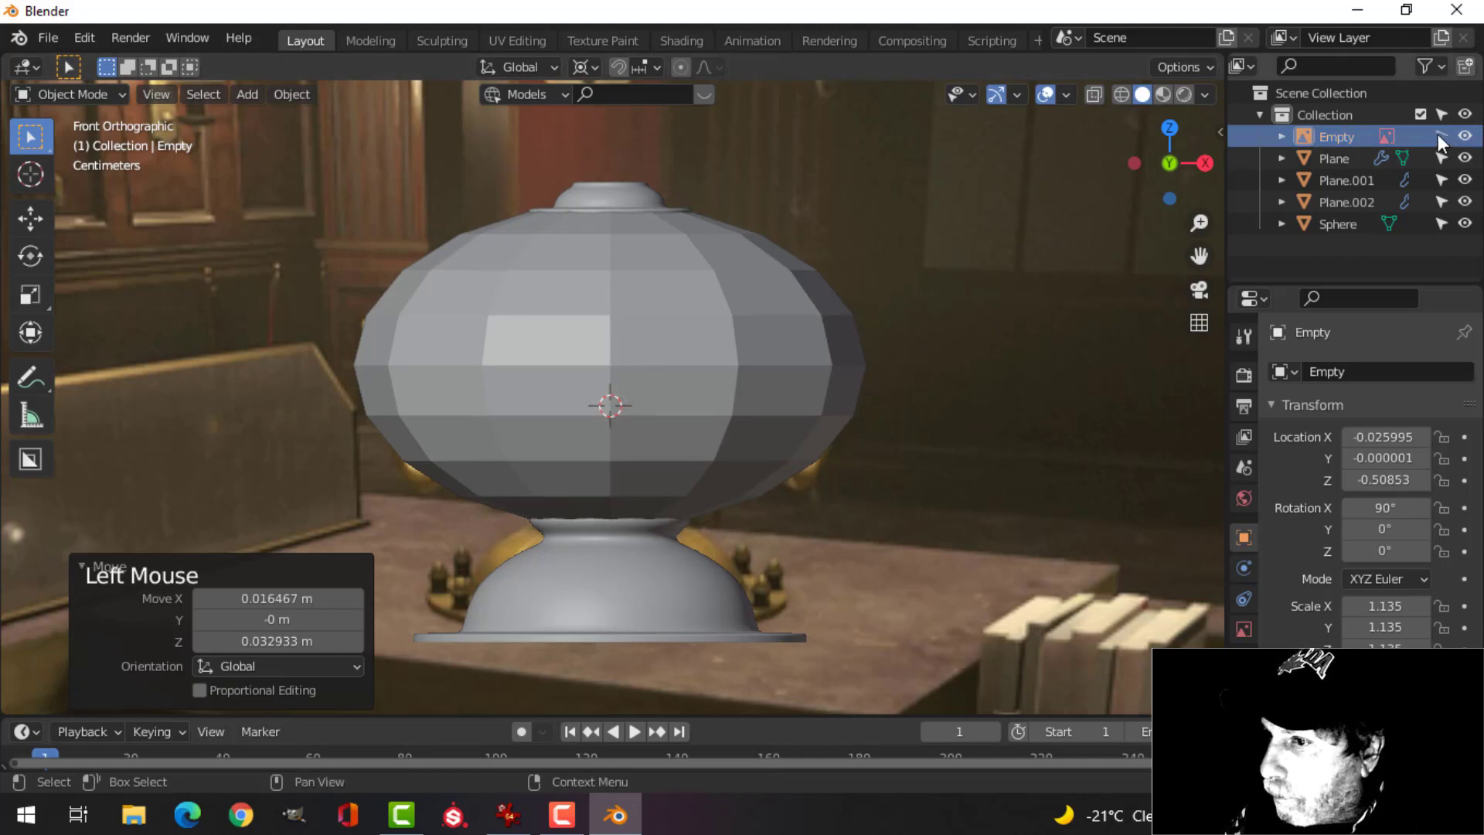
# Hide the reference image so that only the lamp parts are shown in perspective.
pyautogui.moveTo(925, 329); pyautogui.dragTo(773, 479, button='middle')
pyautogui.scroll(-2, 855, 387)
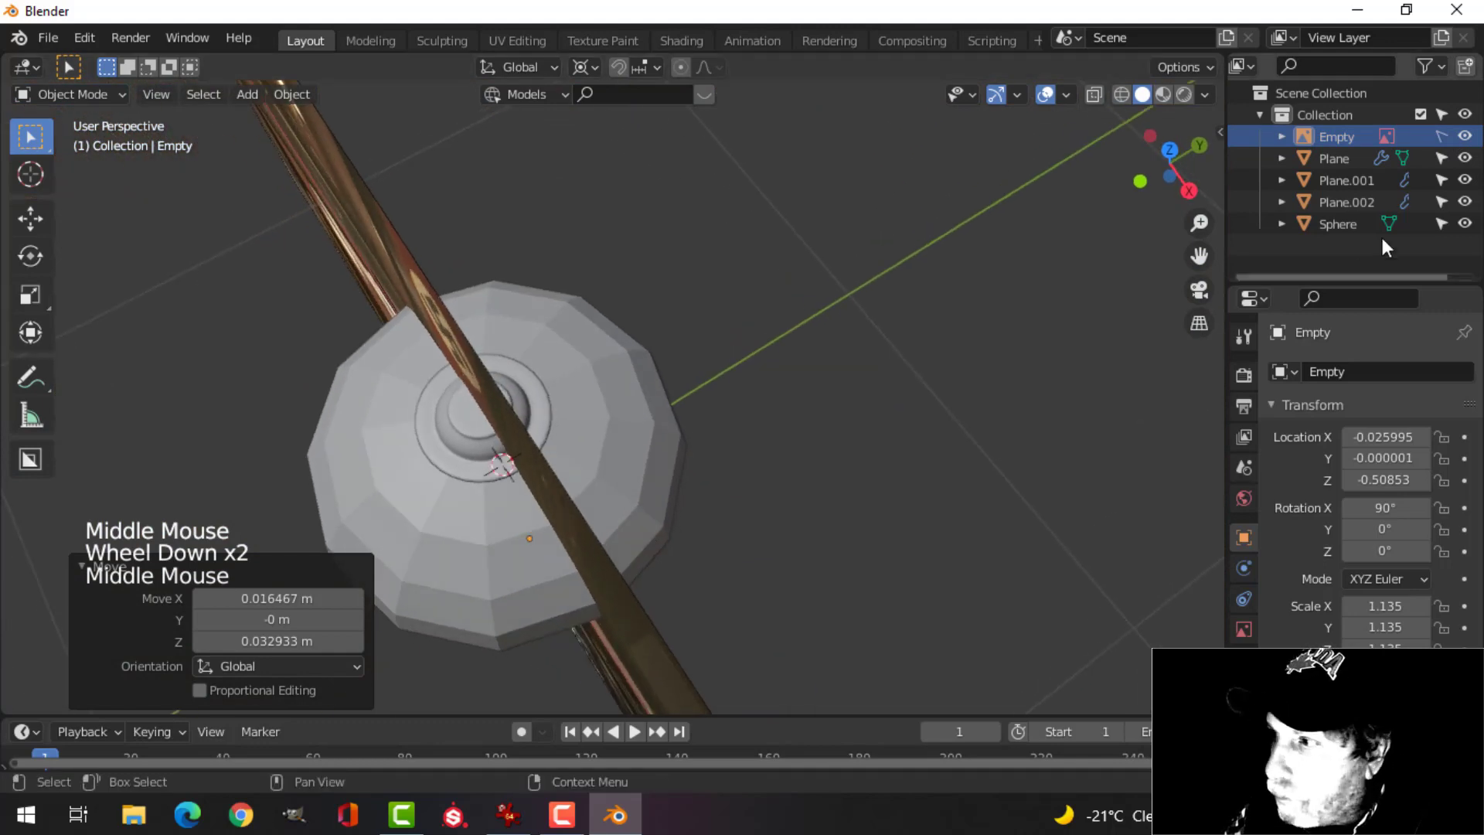
pyautogui.click(1465, 136)
pyautogui.moveTo(1144, 247); pyautogui.dragTo(801, 373, button='middle')
# Add a level 1 Catmull-Clark subdivision to the shade and shade it smooth.
pyautogui.click(640, 429)
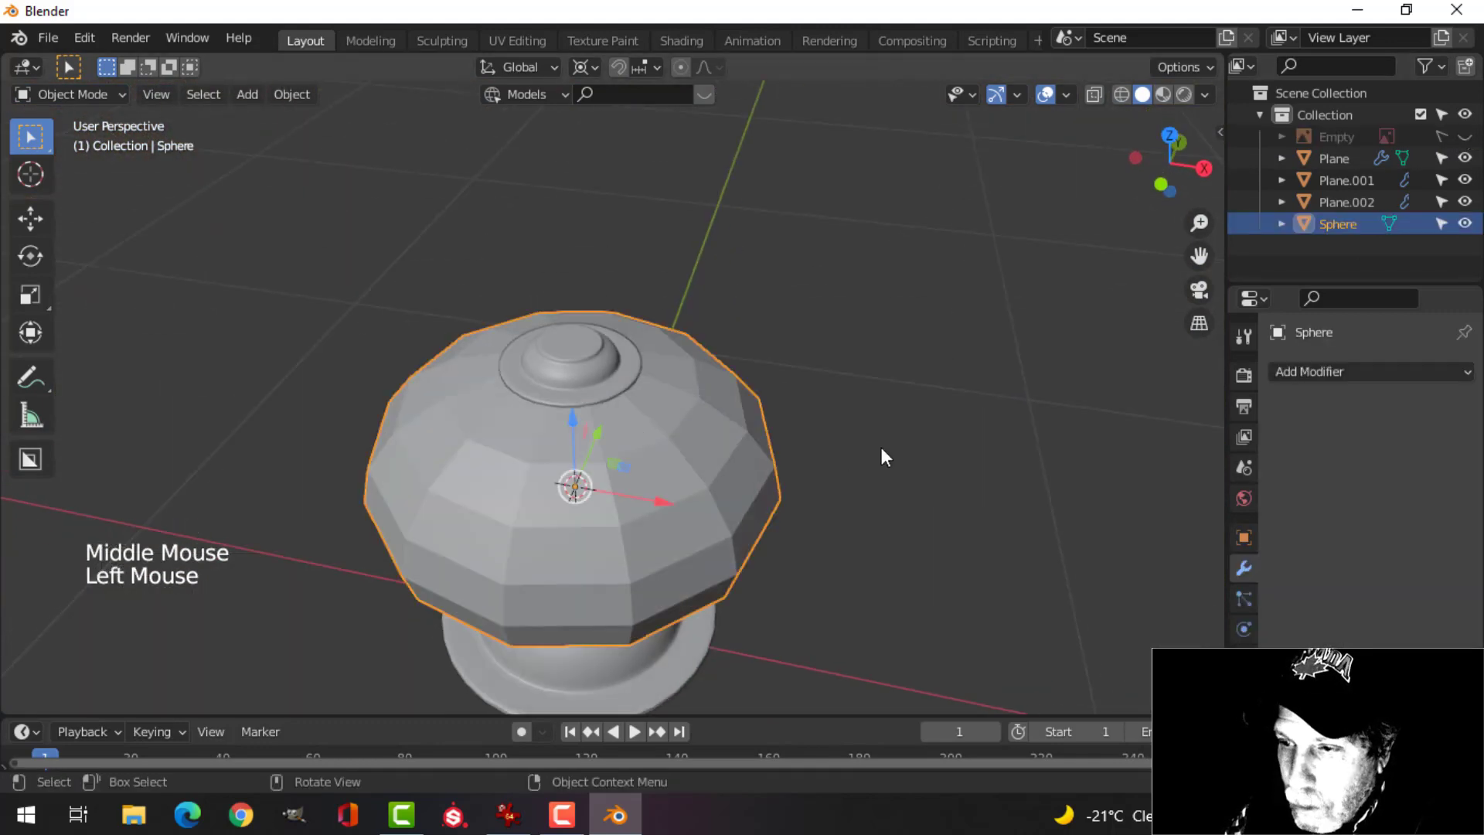
pyautogui.hotkey('ctrl', '1')
pyautogui.rightClick(679, 431)
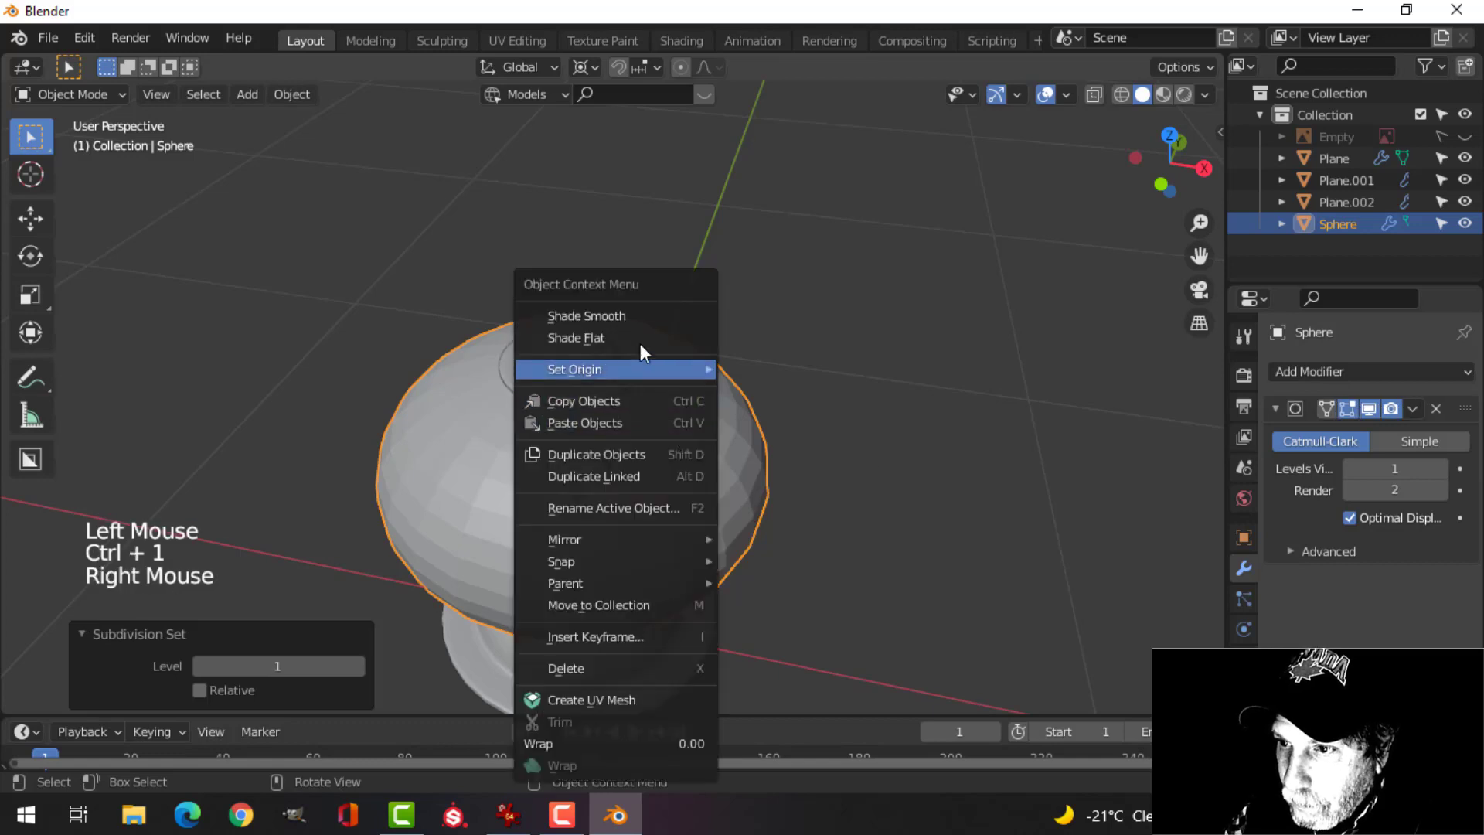
pyautogui.hotkey('alt', 'a')
# Examine the smoothed shade up close, including its mesh and how it meets the cap and base.
pyautogui.moveTo(779, 507); pyautogui.dragTo(671, 453, button='middle')
pyautogui.scroll(2, 719, 461)
pyautogui.click(690, 435)
pyautogui.press('Tab')
pyautogui.scroll(1, 687, 441)
pyautogui.scroll(2, 687, 440)
pyautogui.hotkey('alt', 'a')
pyautogui.scroll(-4, 680, 424)
pyautogui.scroll(1, 669, 425)
pyautogui.press('Tab')
pyautogui.scroll(-3, 790, 472)
pyautogui.hotkey('alt', 'a')
pyautogui.moveTo(789, 490); pyautogui.dragTo(770, 380, button='middle')
# Narrow the whole shade mesh slightly in X and Y while keeping its height, and return to Object Mode.
pyautogui.moveTo(770, 479); pyautogui.dragTo(683, 492, button='middle')
pyautogui.click(684, 491)
pyautogui.press('Tab')
pyautogui.press('a')
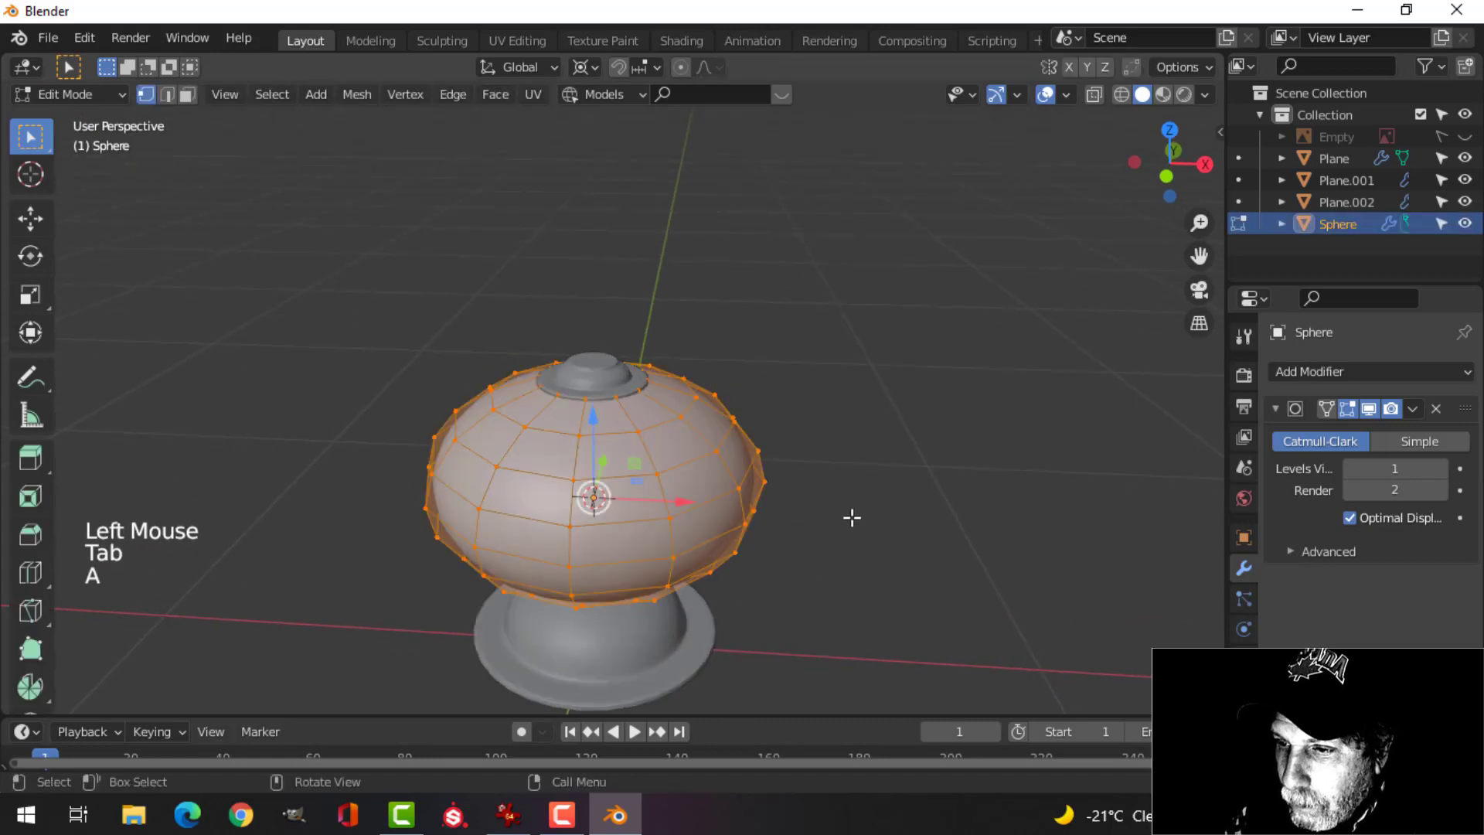
pyautogui.scroll(1, 853, 514)
pyautogui.press('s')
pyautogui.hotkey('shift', 'z')
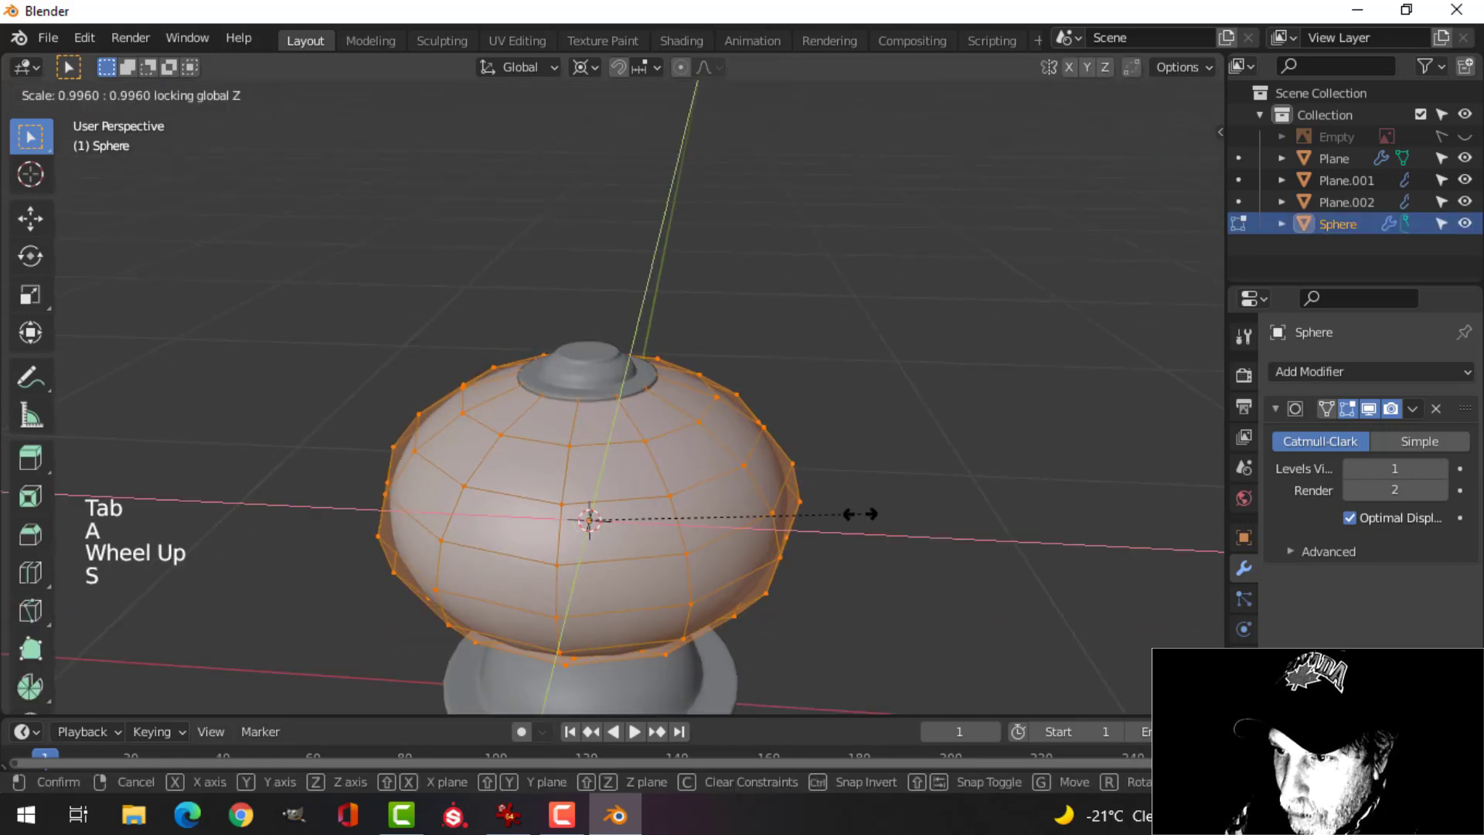
pyautogui.click(842, 516)
pyautogui.press('Tab')
# Examine the lamp's proportions and the joints between shade, cap and base from several angles and distances.
pyautogui.moveTo(941, 530); pyautogui.dragTo(736, 454, button='middle')
pyautogui.scroll(-2, 866, 466)
pyautogui.hotkey('alt', 'a')
pyautogui.scroll(2, 722, 440)
pyautogui.scroll(1, 710, 453)
pyautogui.scroll(2, 723, 423)
pyautogui.scroll(-3, 736, 454)
pyautogui.scroll(1, 736, 455)
pyautogui.moveTo(734, 456); pyautogui.dragTo(706, 462, button='middle')
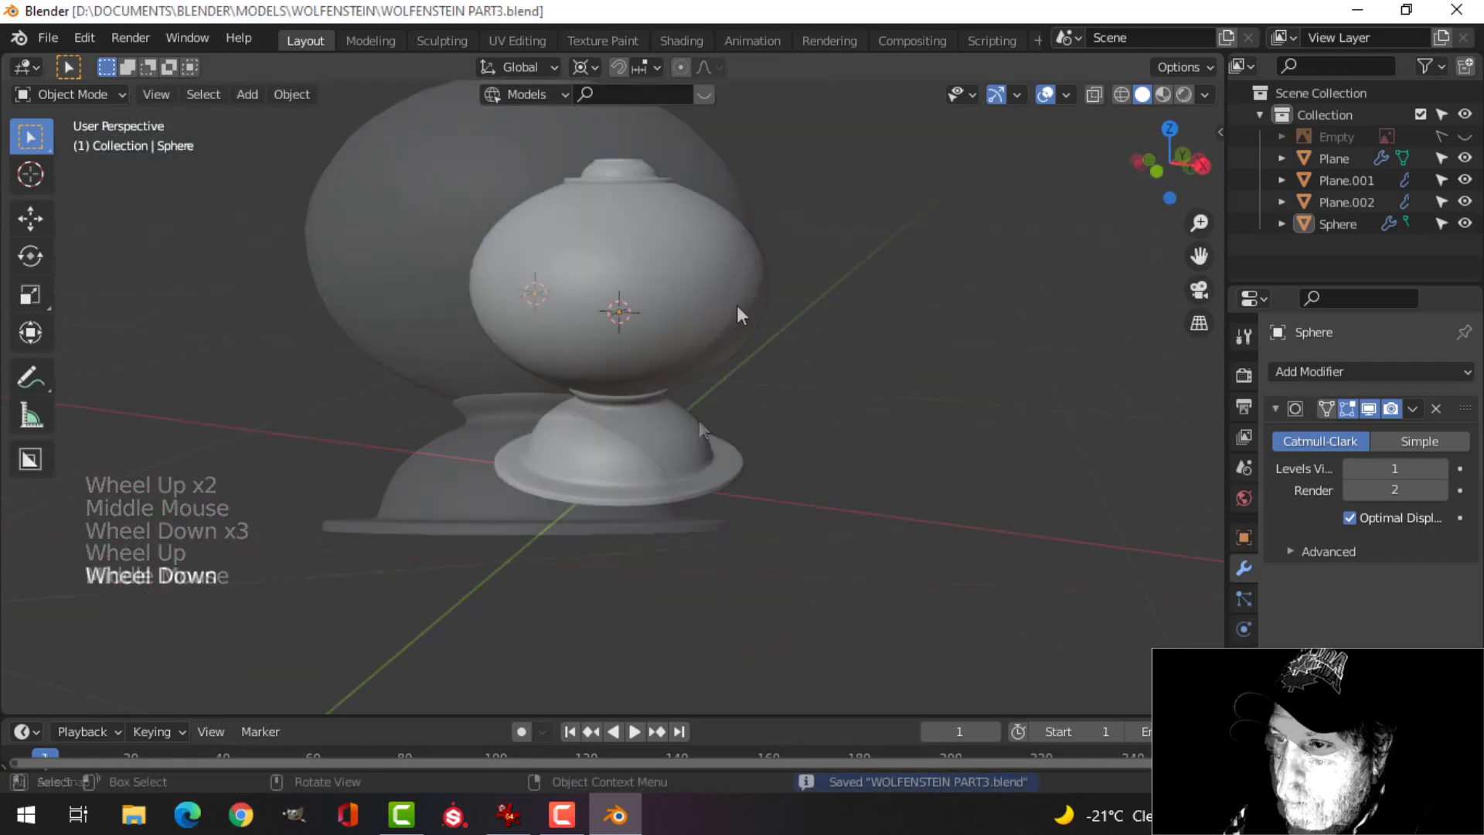
# Select every vertical edge loop all the way around the shade in edge select mode.
pyautogui.keyDown('shift'); pyautogui.moveTo(736, 307); pyautogui.dragTo(754, 349, button='middle'); pyautogui.keyUp('shift')
pyautogui.click(736, 340)
pyautogui.press('Tab')
pyautogui.hotkey('alt', 'a')
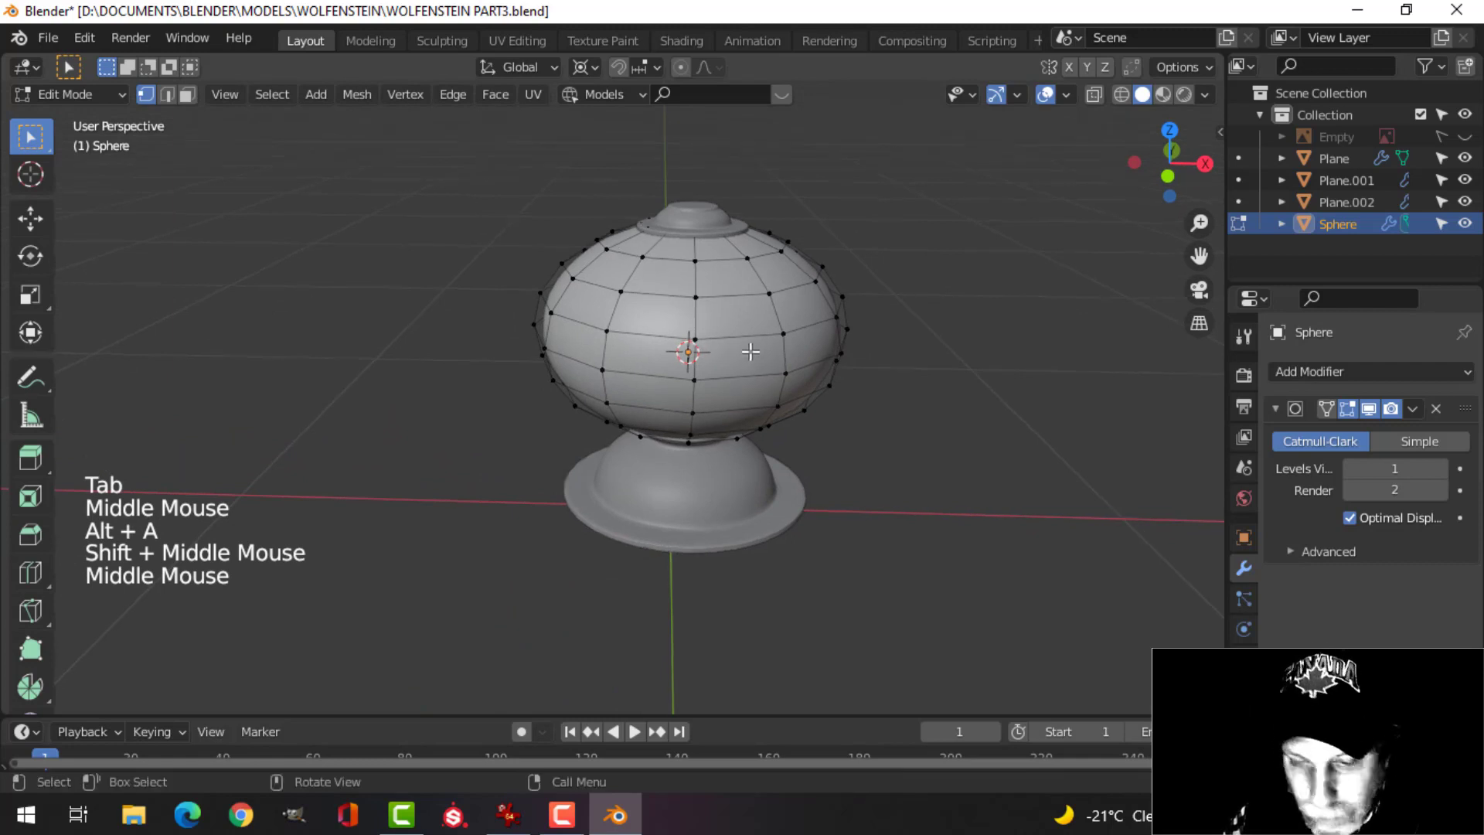
pyautogui.press('2')
pyautogui.keyDown('alt'); pyautogui.keyDown('shift'); pyautogui.click(734, 319); pyautogui.keyUp('shift'); pyautogui.keyUp('alt')
pyautogui.keyDown('alt'); pyautogui.keyDown('shift'); pyautogui.click(777, 303); pyautogui.keyUp('shift'); pyautogui.keyUp('alt')
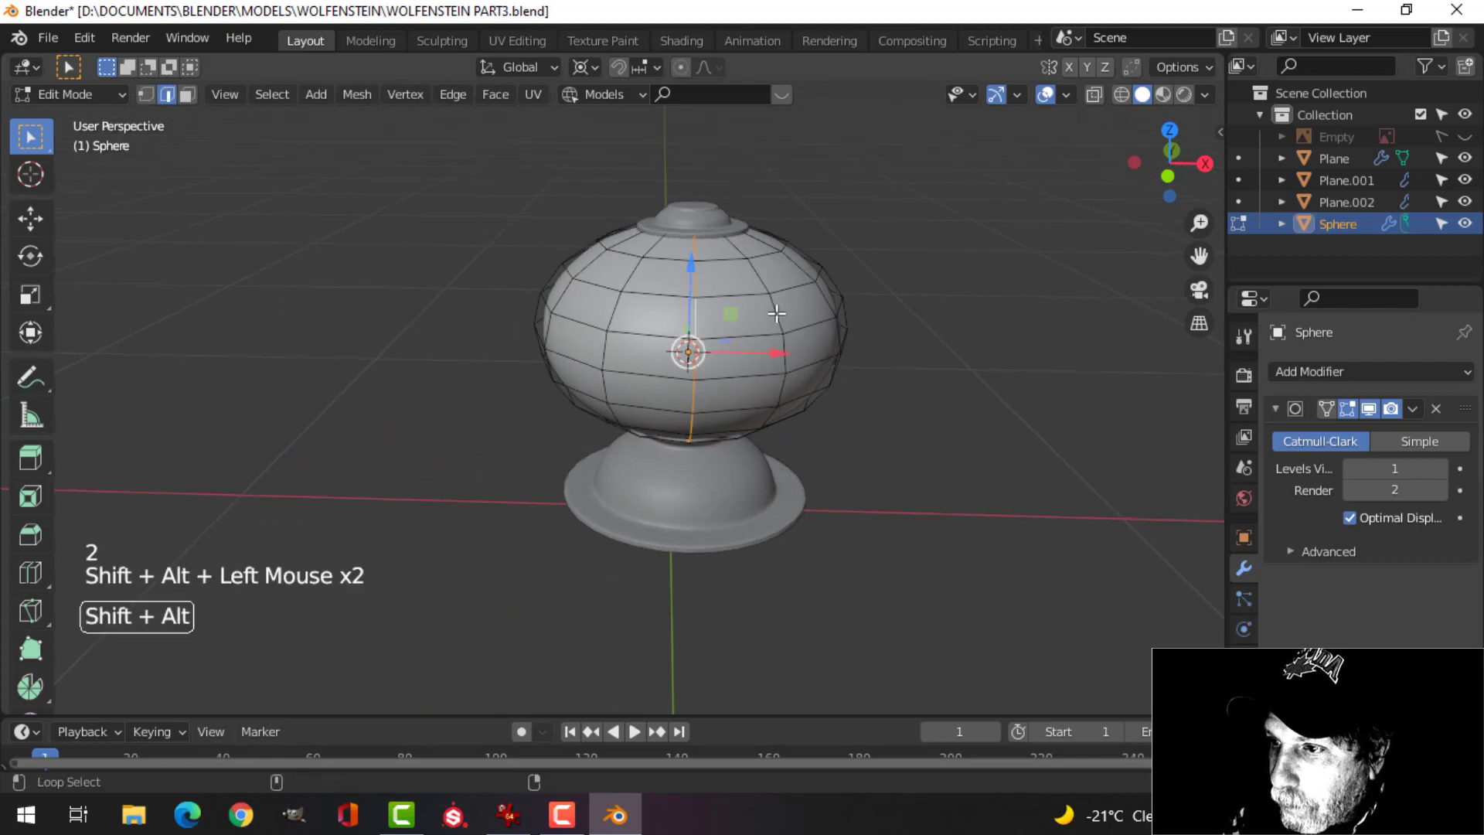
pyautogui.keyDown('alt'); pyautogui.keyDown('shift'); pyautogui.click(831, 302); pyautogui.keyUp('shift'); pyautogui.keyUp('alt')
pyautogui.moveTo(831, 303); pyautogui.dragTo(667, 357, button='middle')
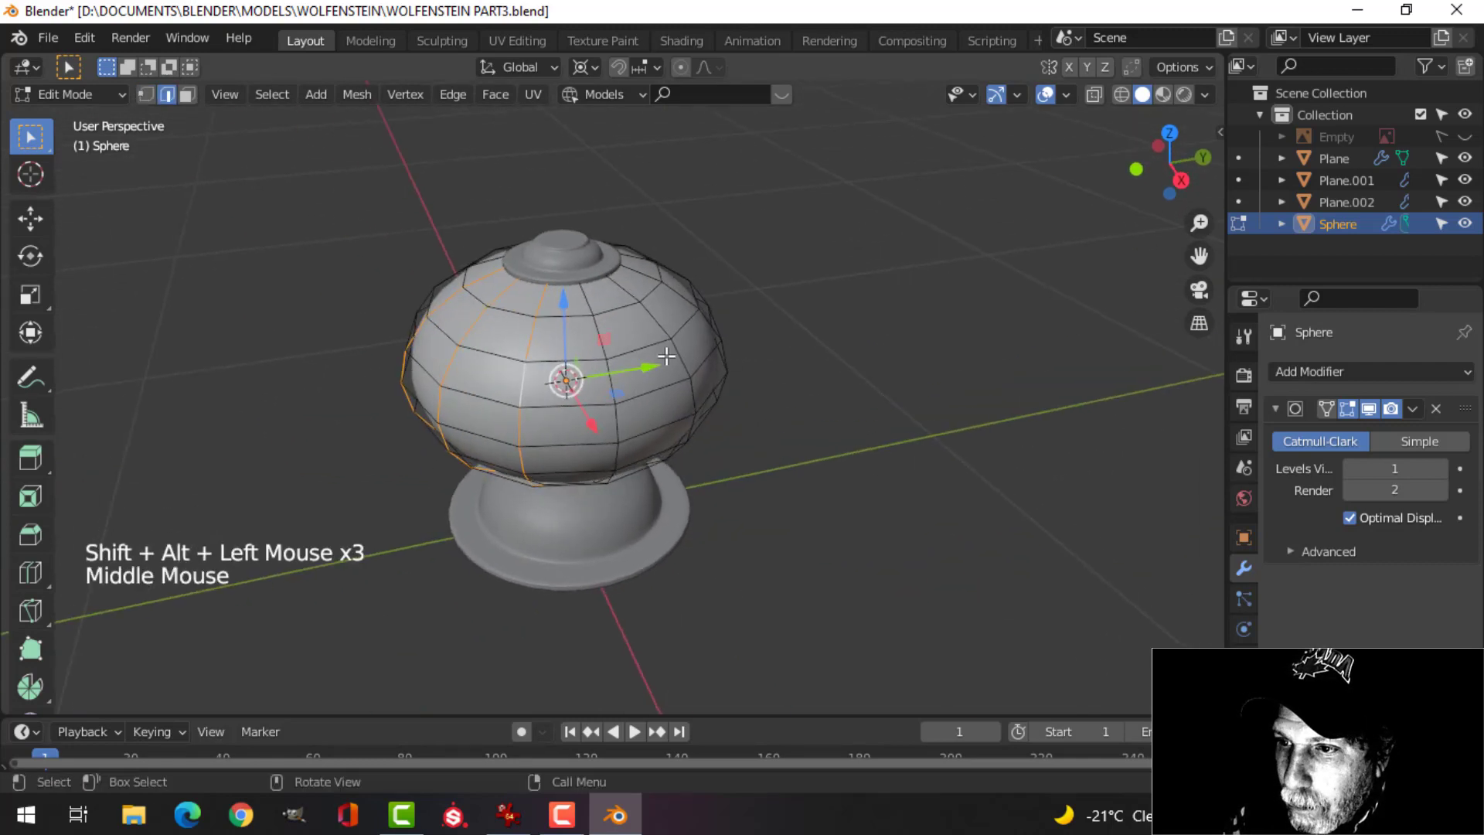
pyautogui.keyDown('alt'); pyautogui.keyDown('shift'); pyautogui.click(669, 318); pyautogui.keyUp('shift'); pyautogui.keyUp('alt')
pyautogui.keyDown('alt'); pyautogui.keyDown('shift'); pyautogui.click(669, 318); pyautogui.keyUp('shift'); pyautogui.keyUp('alt')
pyautogui.keyDown('alt'); pyautogui.keyDown('shift'); pyautogui.click(671, 316); pyautogui.keyUp('shift'); pyautogui.keyUp('alt')
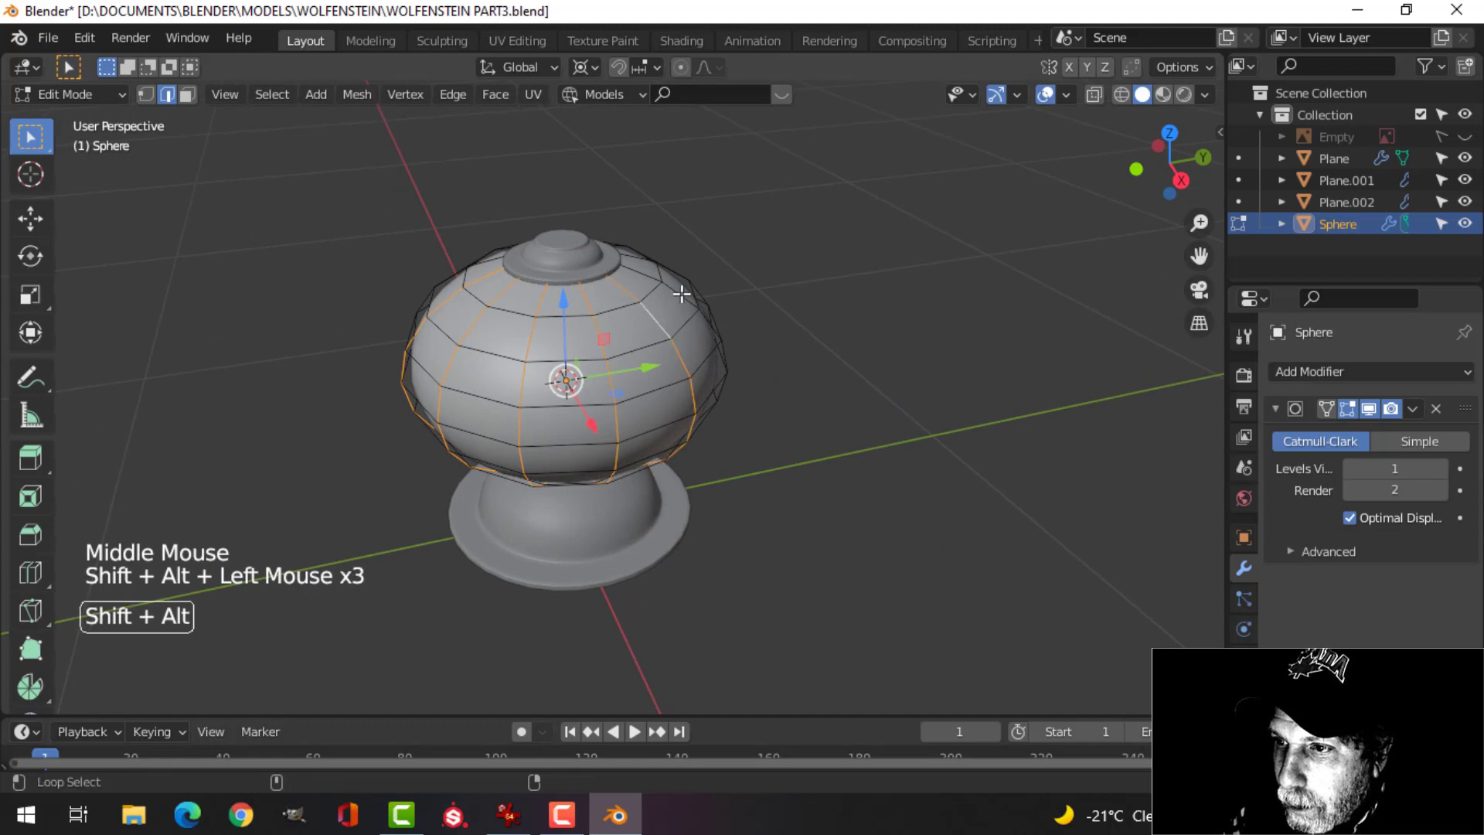
pyautogui.moveTo(749, 302); pyautogui.dragTo(583, 332, button='middle')
pyautogui.keyDown('alt'); pyautogui.keyDown('shift'); pyautogui.click(596, 279); pyautogui.keyUp('shift'); pyautogui.keyUp('alt')
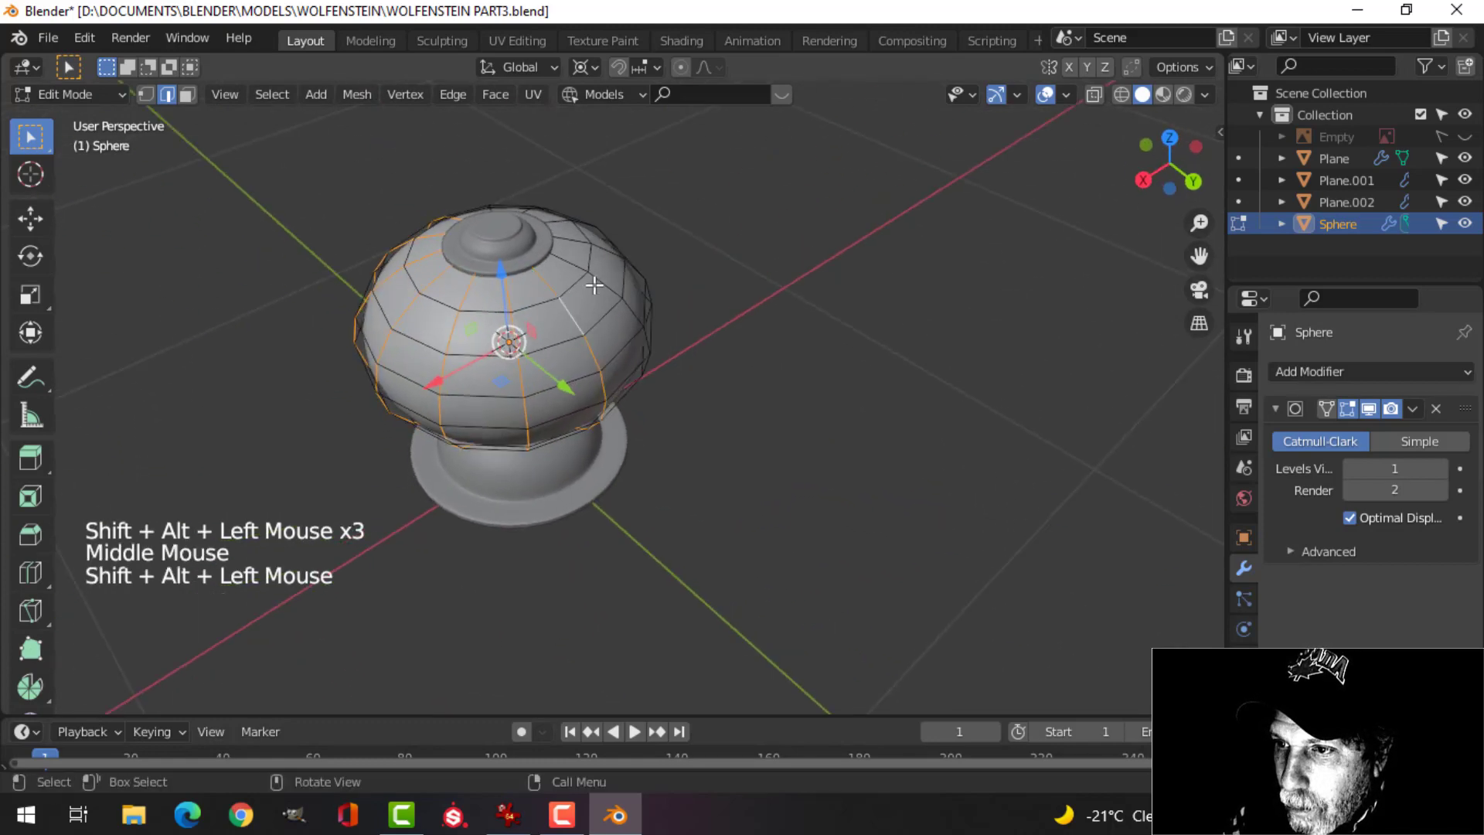
pyautogui.keyDown('alt'); pyautogui.keyDown('shift'); pyautogui.click(599, 280); pyautogui.keyUp('shift'); pyautogui.keyUp('alt')
pyautogui.moveTo(759, 311); pyautogui.dragTo(617, 272, button='middle')
pyautogui.keyDown('alt'); pyautogui.keyDown('shift'); pyautogui.click(636, 259); pyautogui.keyUp('shift'); pyautogui.keyUp('alt')
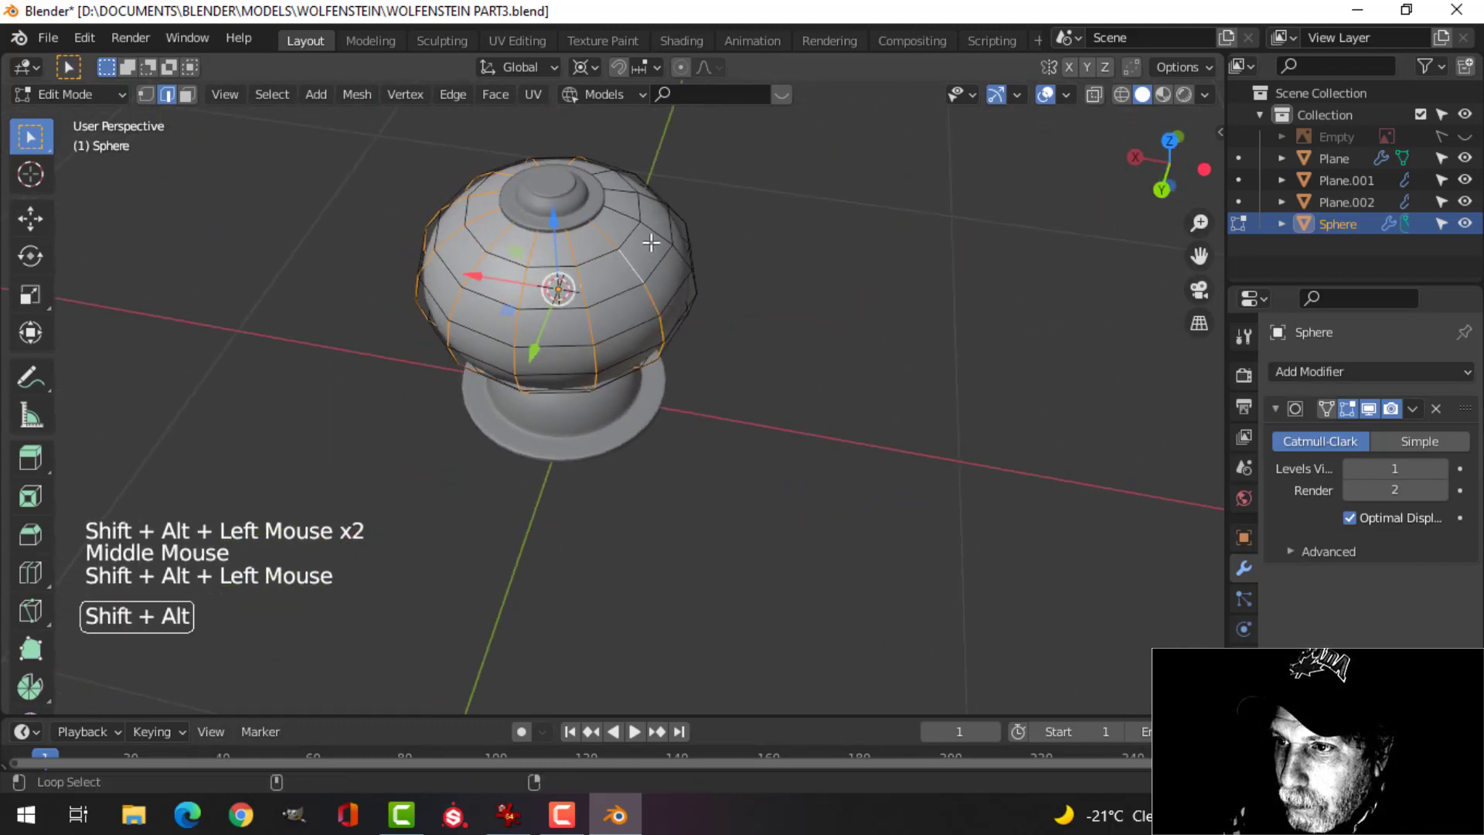
pyautogui.moveTo(815, 259); pyautogui.dragTo(749, 303, button='middle')
pyautogui.keyDown('alt'); pyautogui.keyDown('shift'); pyautogui.click(750, 303); pyautogui.keyUp('shift'); pyautogui.keyUp('alt')
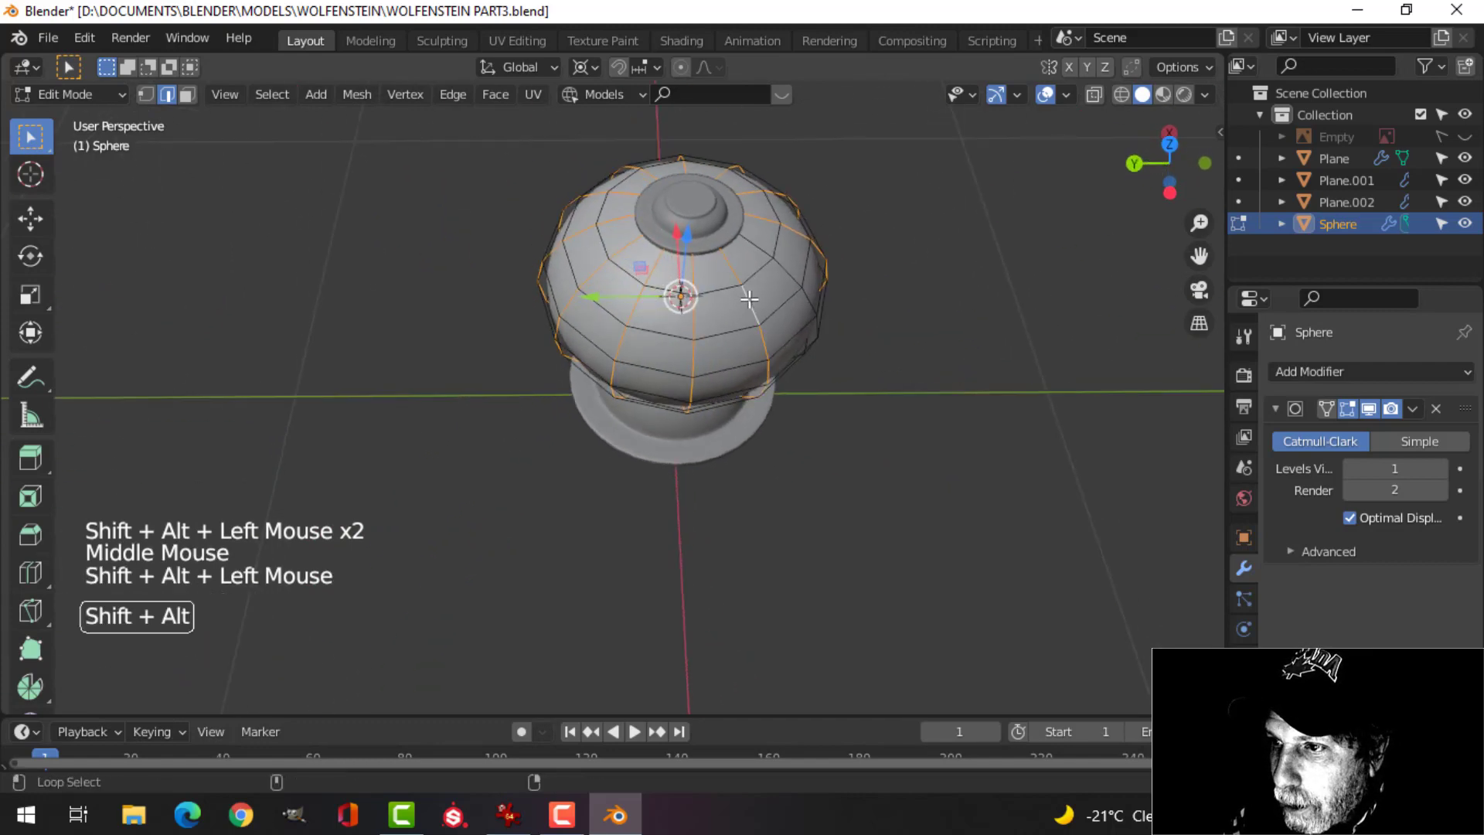
pyautogui.keyDown('alt'); pyautogui.keyDown('shift'); pyautogui.click(790, 276); pyautogui.keyUp('shift'); pyautogui.keyUp('alt')
pyautogui.moveTo(875, 374); pyautogui.dragTo(881, 318, button='middle')
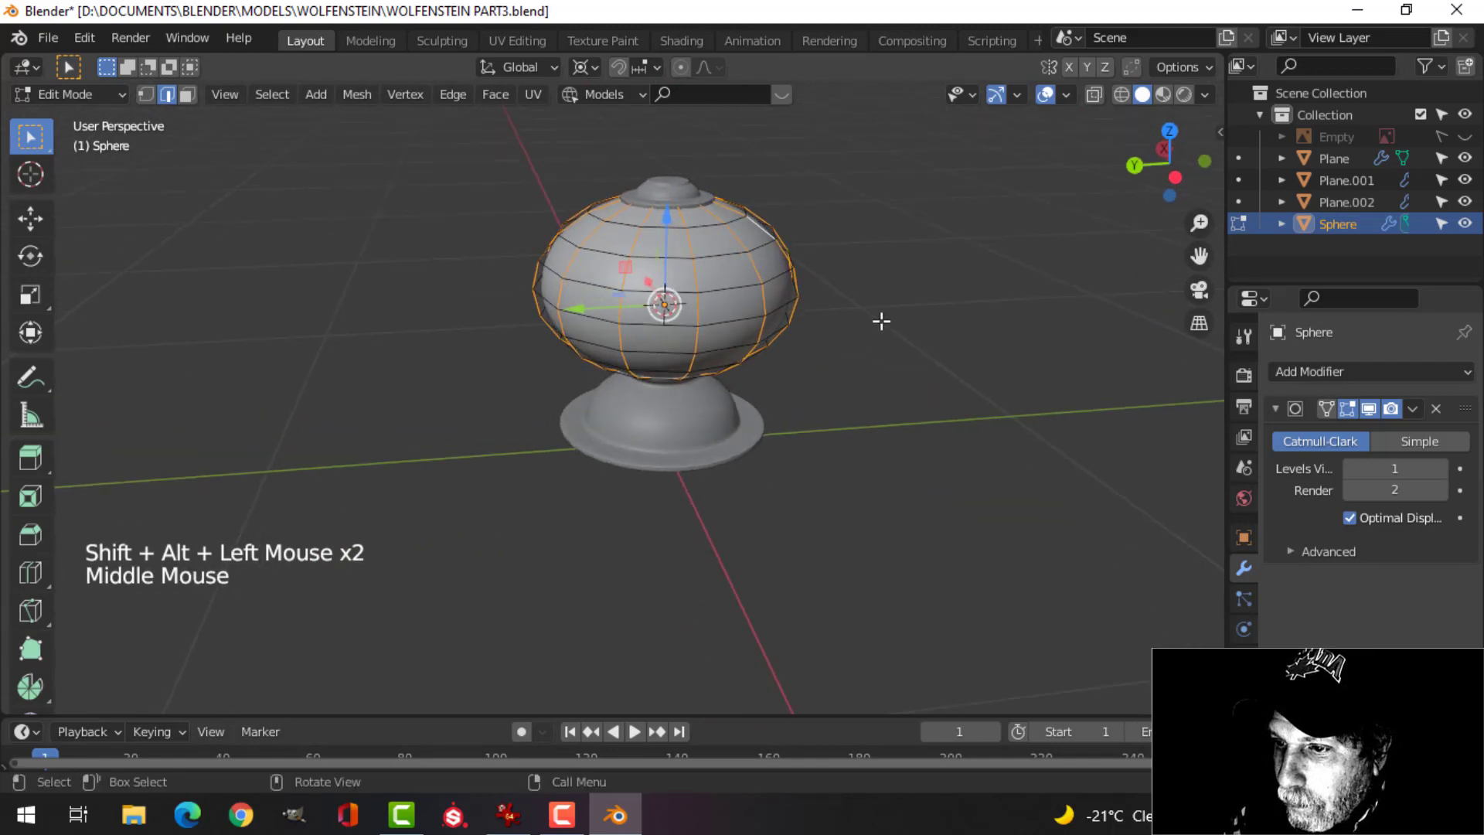
# Show the reference image from the front, leave Edit Mode and select the image.
pyautogui.click(1465, 136)
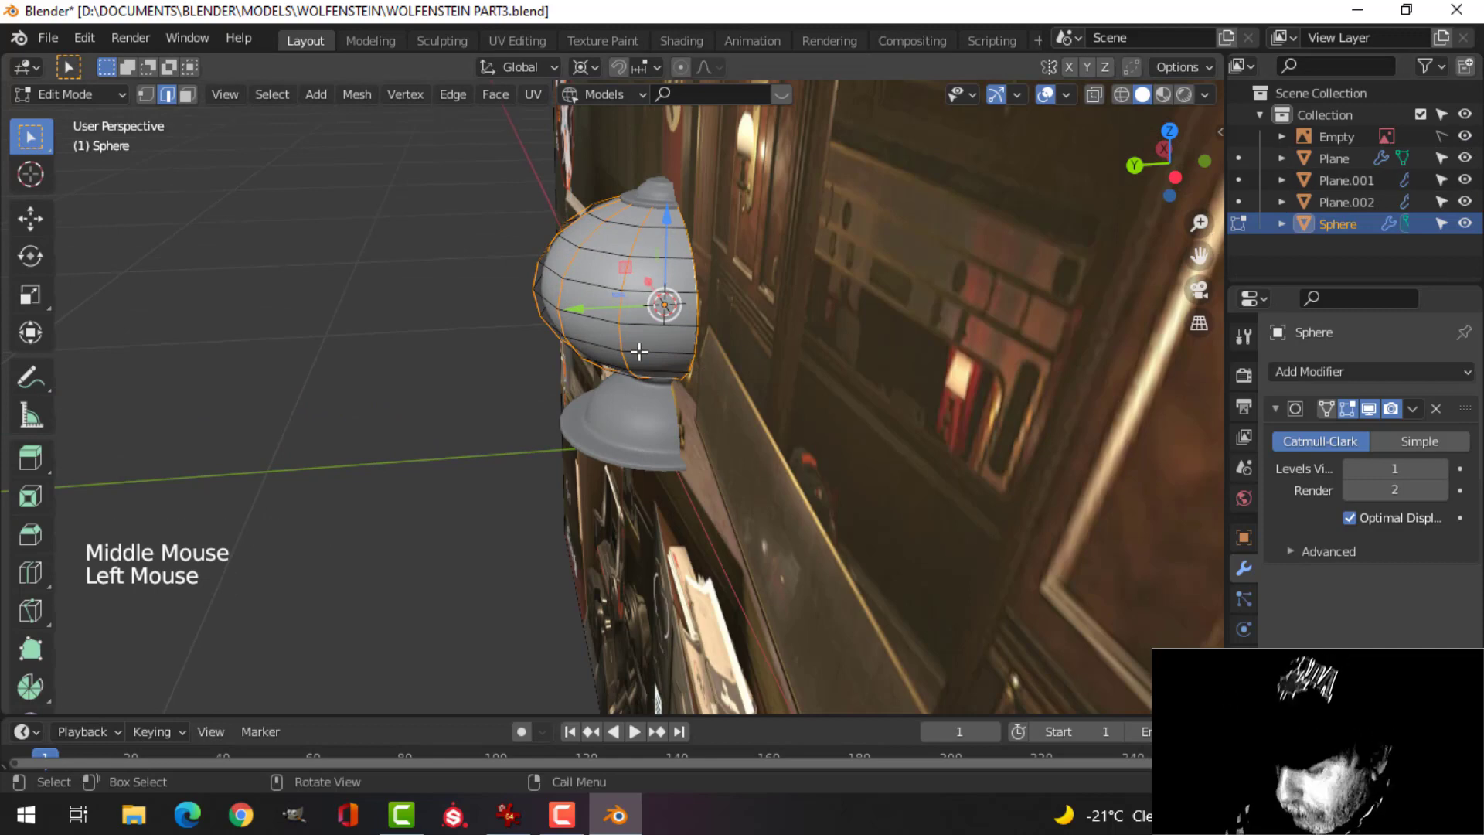
pyautogui.press('KP_1')
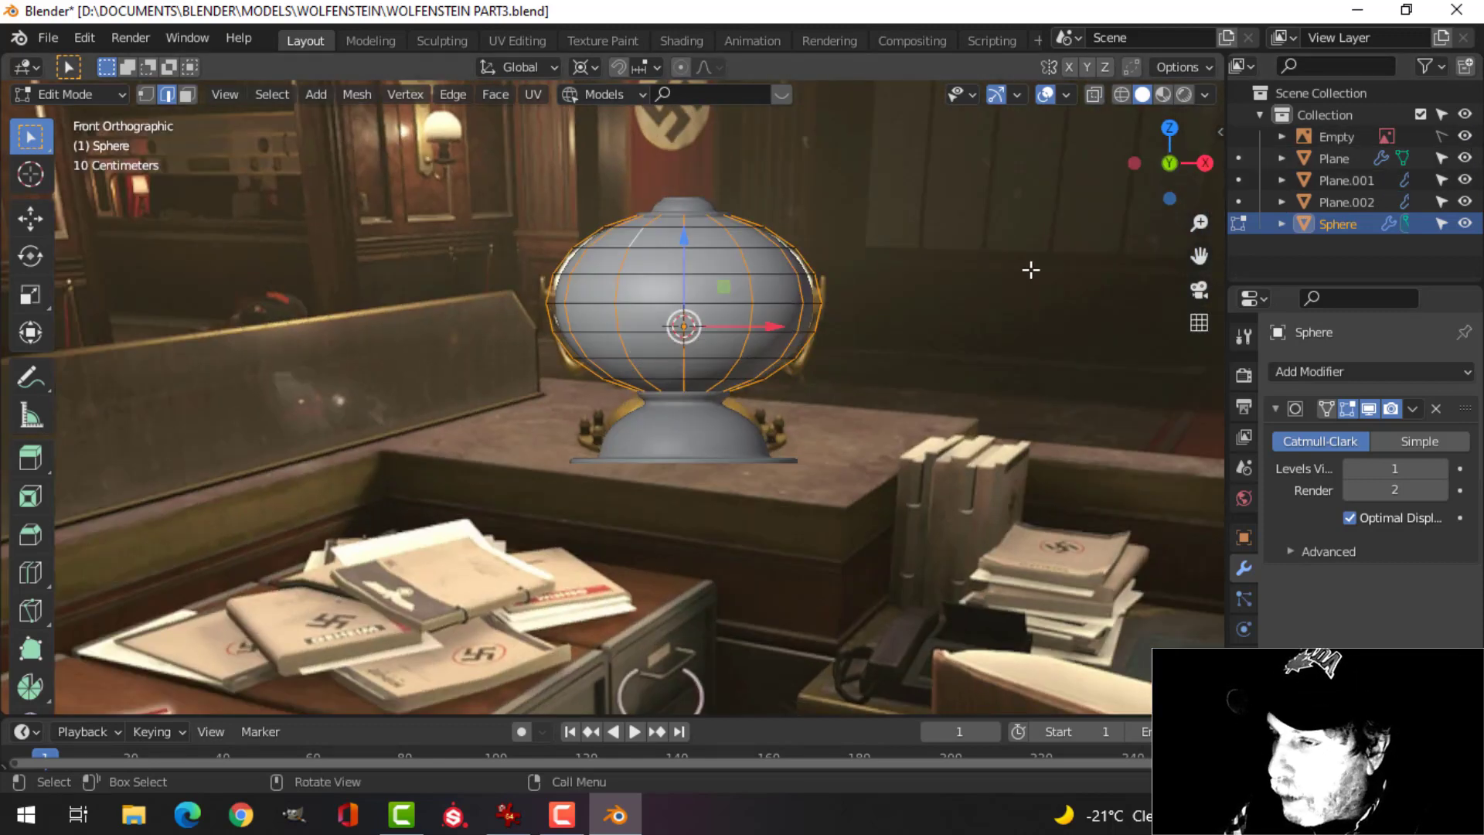
pyautogui.click(1308, 187)
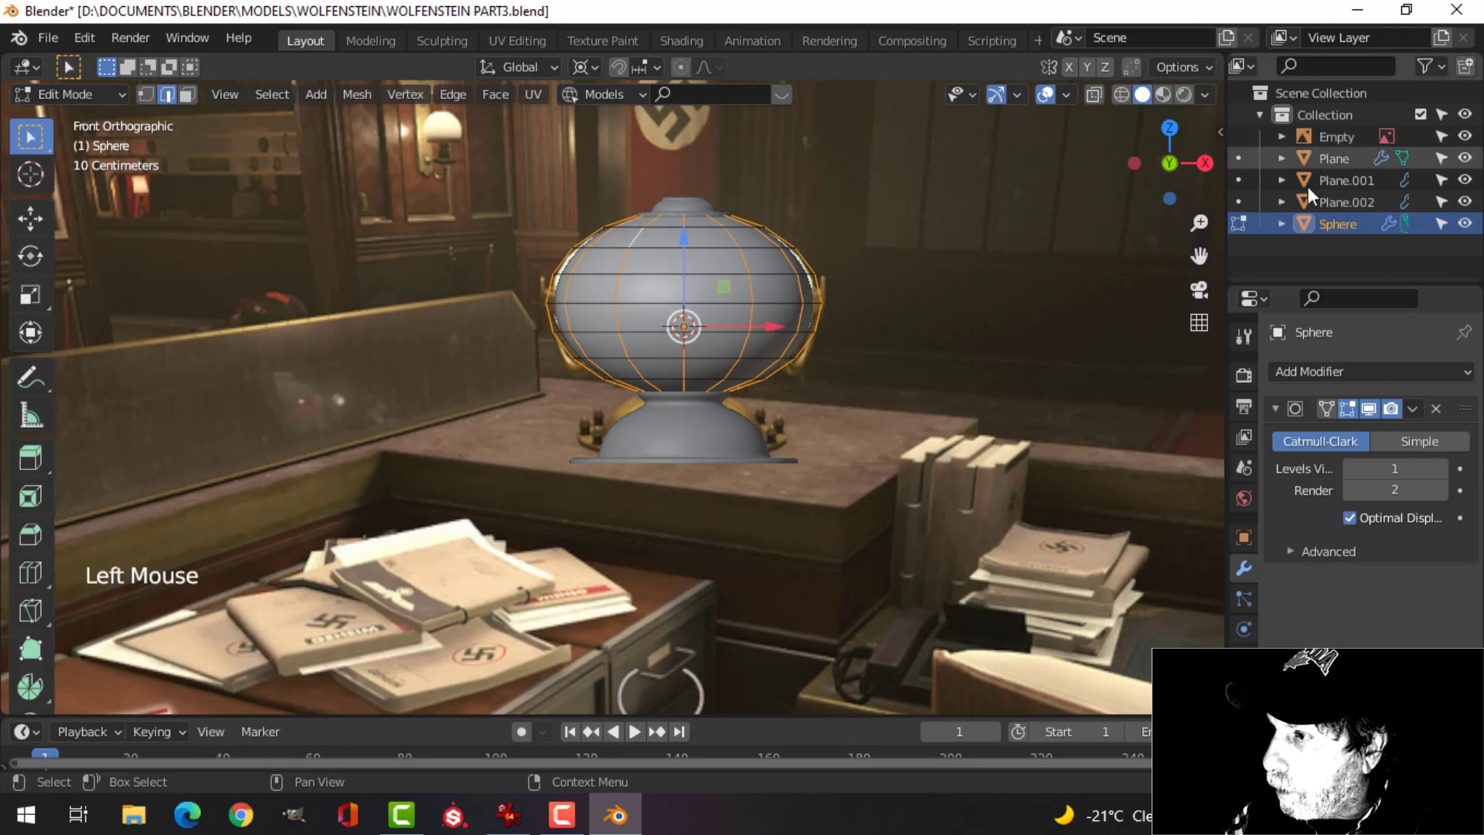
pyautogui.press('Tab')
pyautogui.click(985, 238)
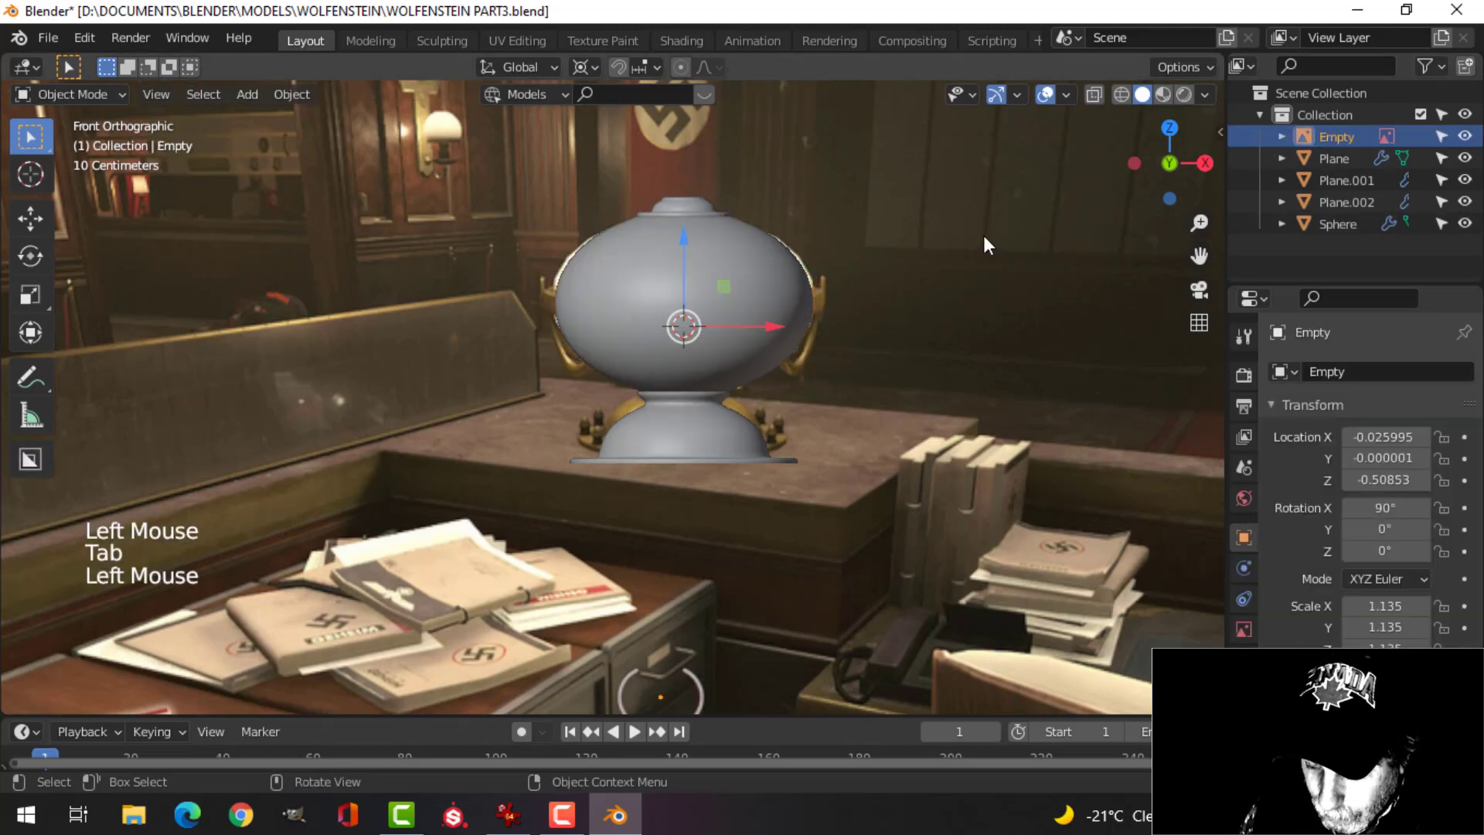
# Isolate the reference image in local view and examine the lamp's brass ribs and surrounding band up close.
pyautogui.press('KP_Divide')
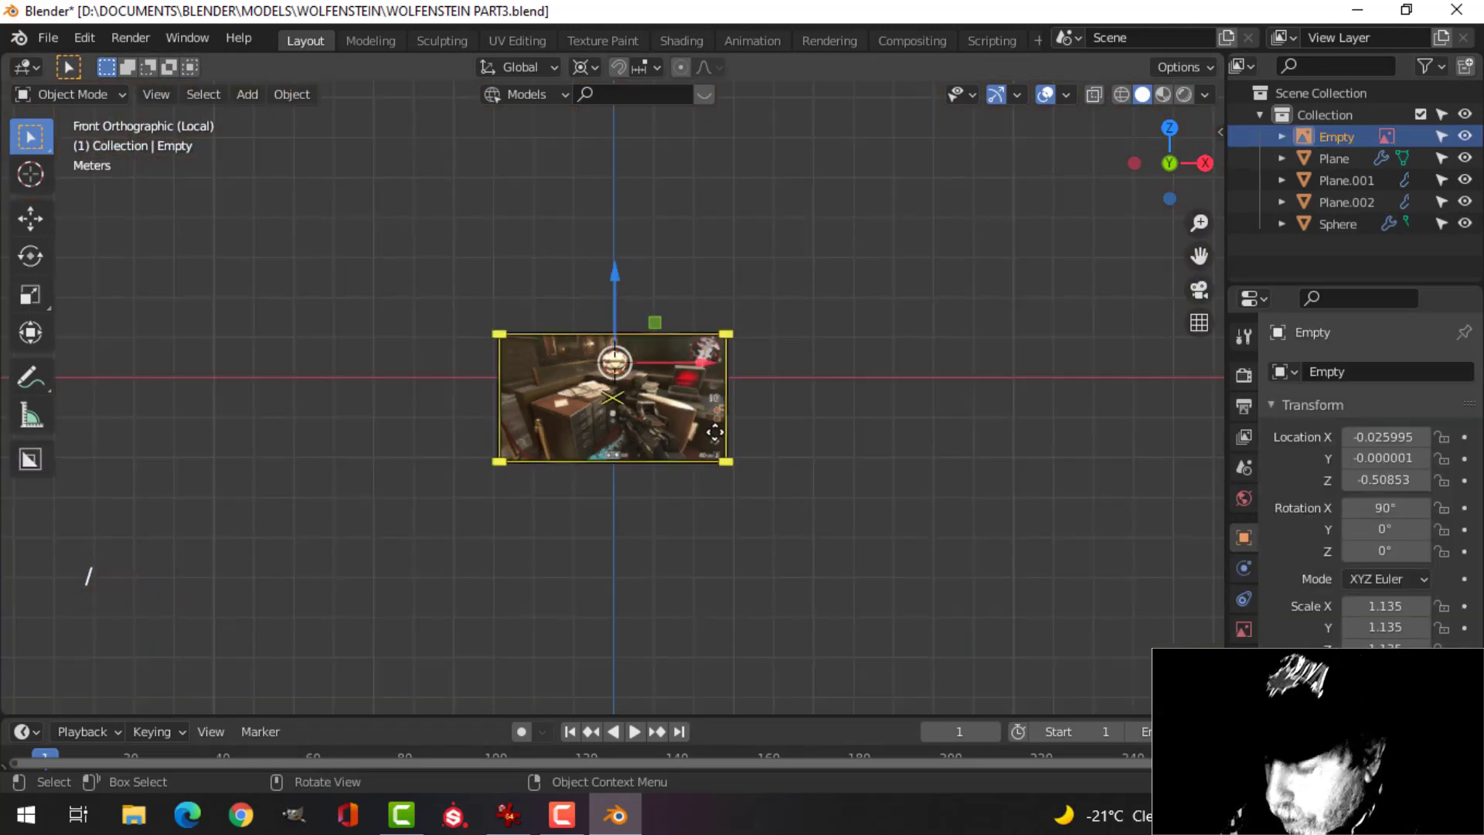
pyautogui.scroll(11, 715, 433)
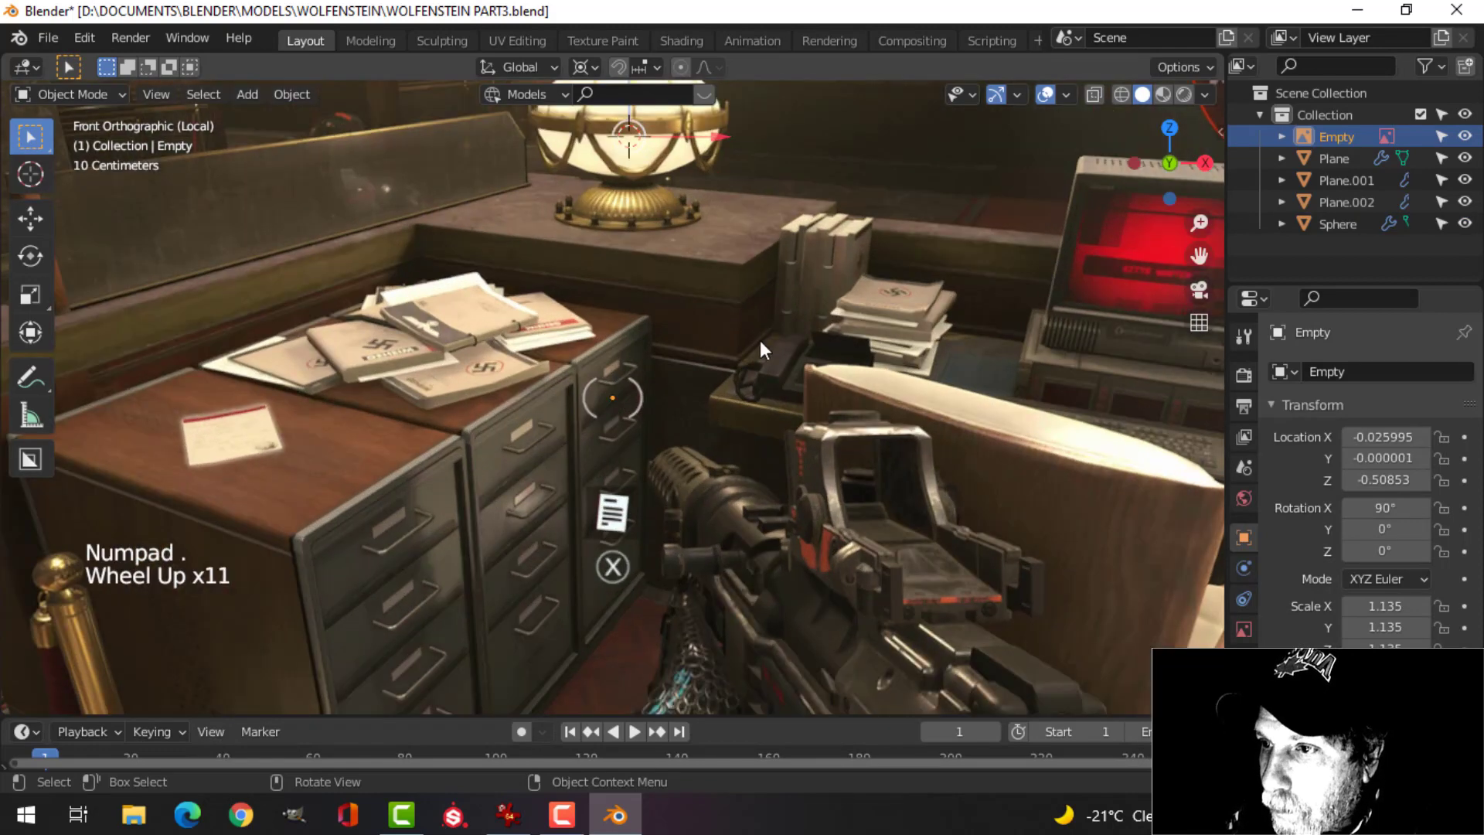
pyautogui.keyDown('shift'); pyautogui.moveTo(760, 340); pyautogui.dragTo(726, 494, button='middle'); pyautogui.keyUp('shift')
pyautogui.keyDown('shift'); pyautogui.scroll(1, 696, 464); pyautogui.keyUp('shift')
pyautogui.scroll(-1, 665, 433)
pyautogui.scroll(1, 648, 416)
pyautogui.scroll(3, 648, 416)
pyautogui.keyDown('shift'); pyautogui.moveTo(648, 416); pyautogui.dragTo(643, 485, button='middle'); pyautogui.keyUp('shift')
pyautogui.scroll(3, 510, 443)
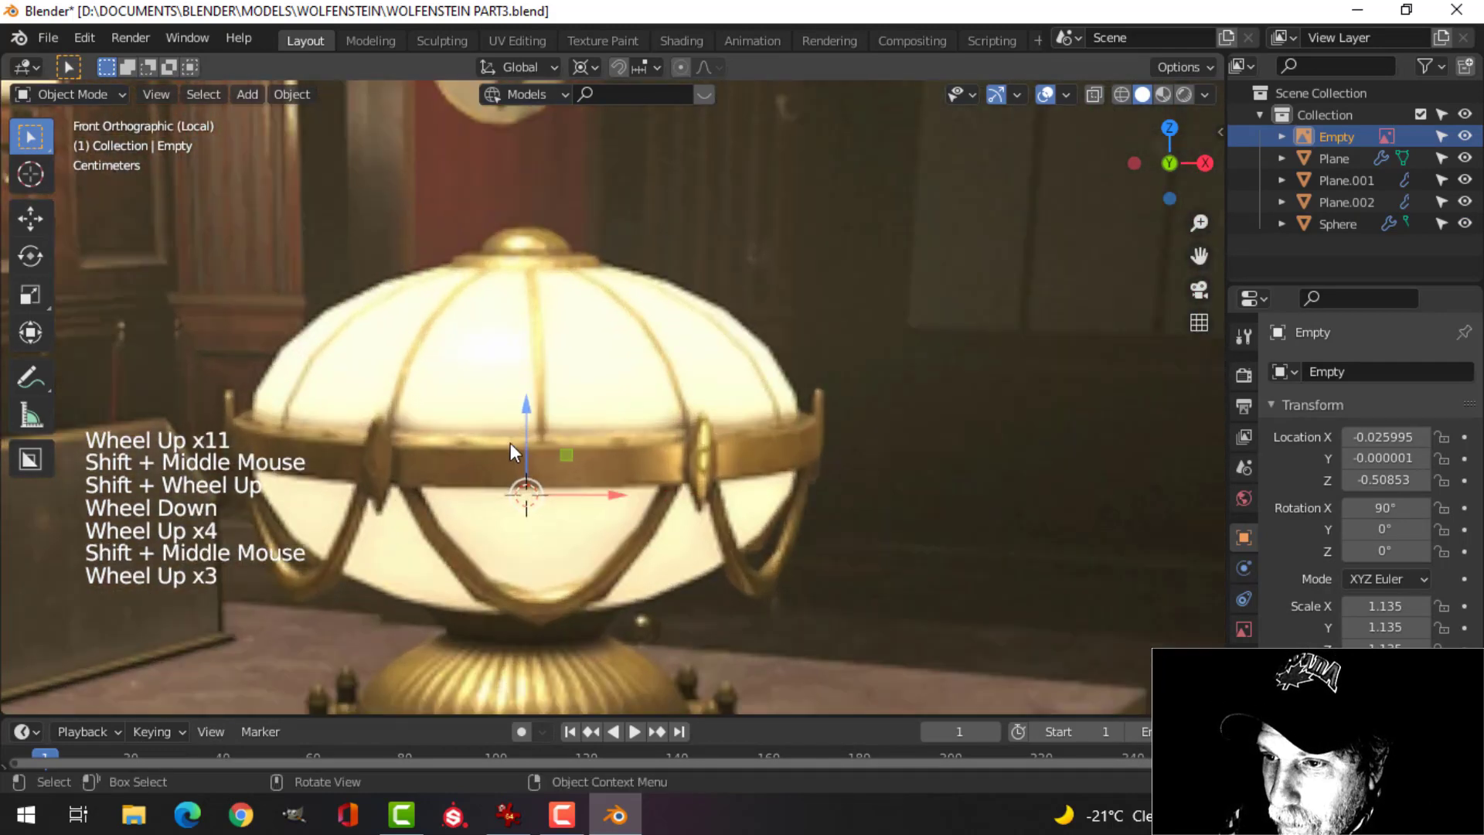
pyautogui.keyDown('shift'); pyautogui.moveTo(510, 443); pyautogui.dragTo(669, 442, button='middle'); pyautogui.keyUp('shift')
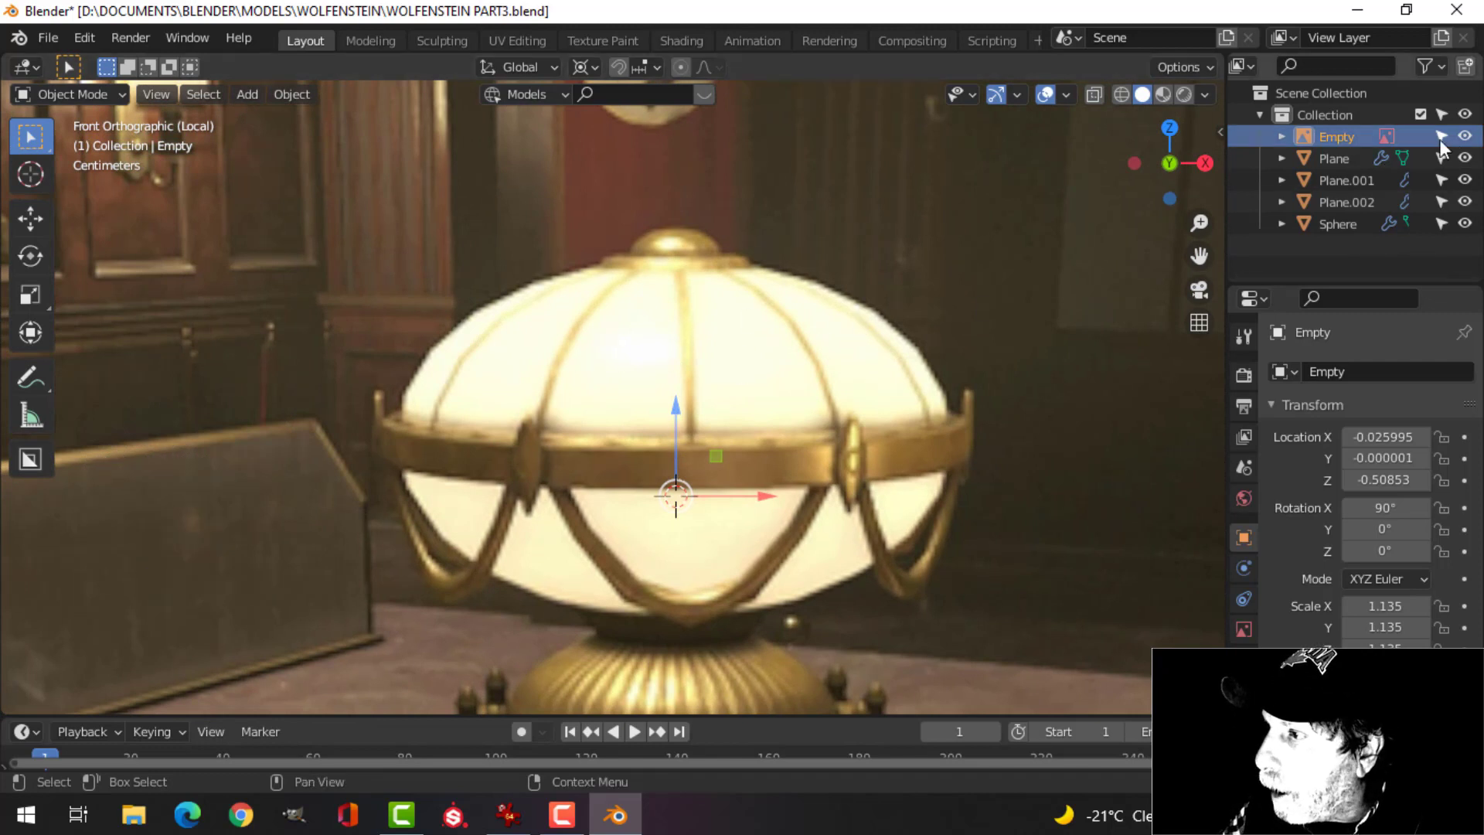
# Leave local view and return to editing the shade with the reference image hidden.
pyautogui.press('/')
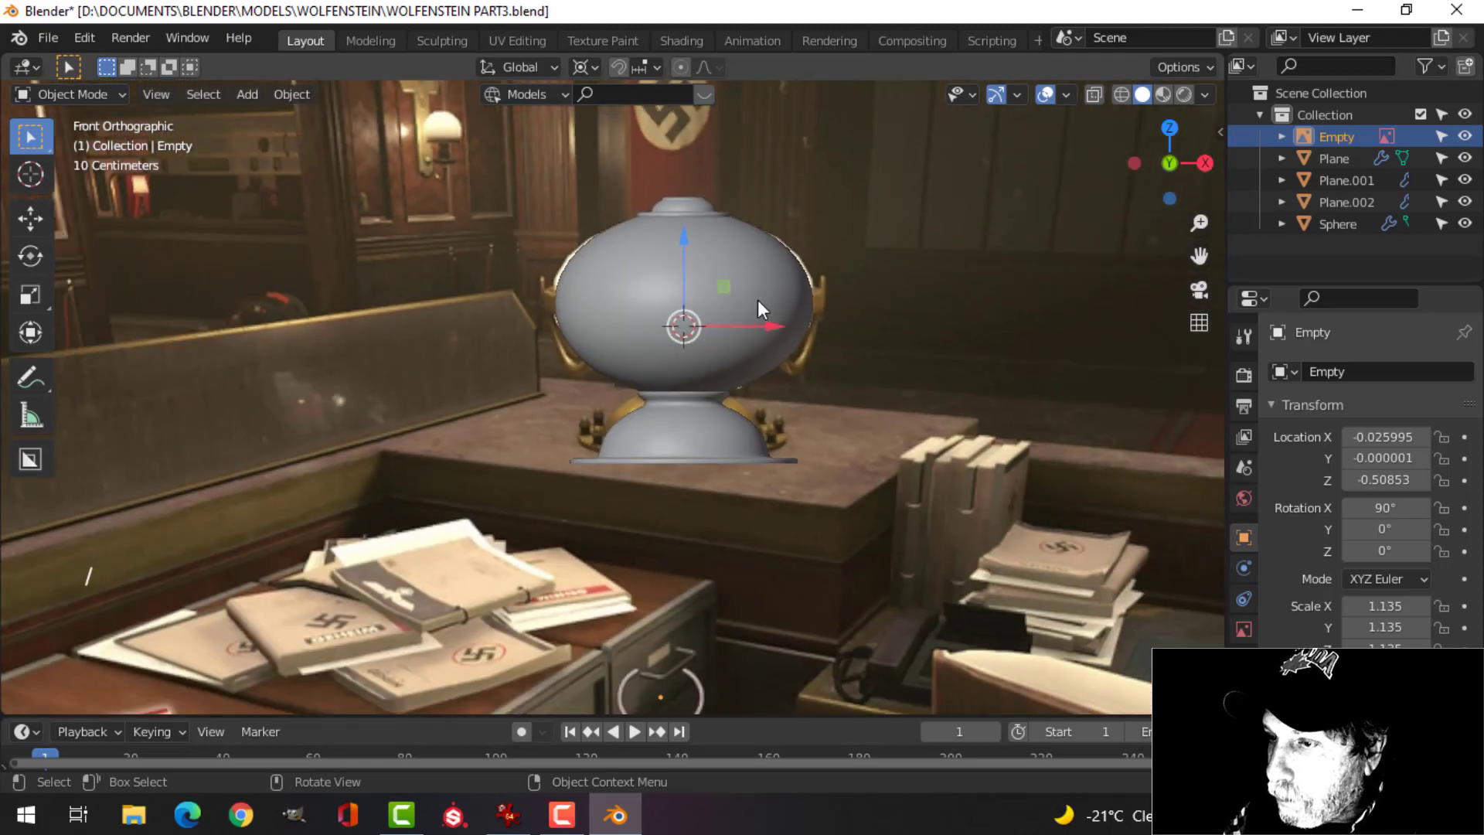
pyautogui.click(767, 280)
pyautogui.press('Tab')
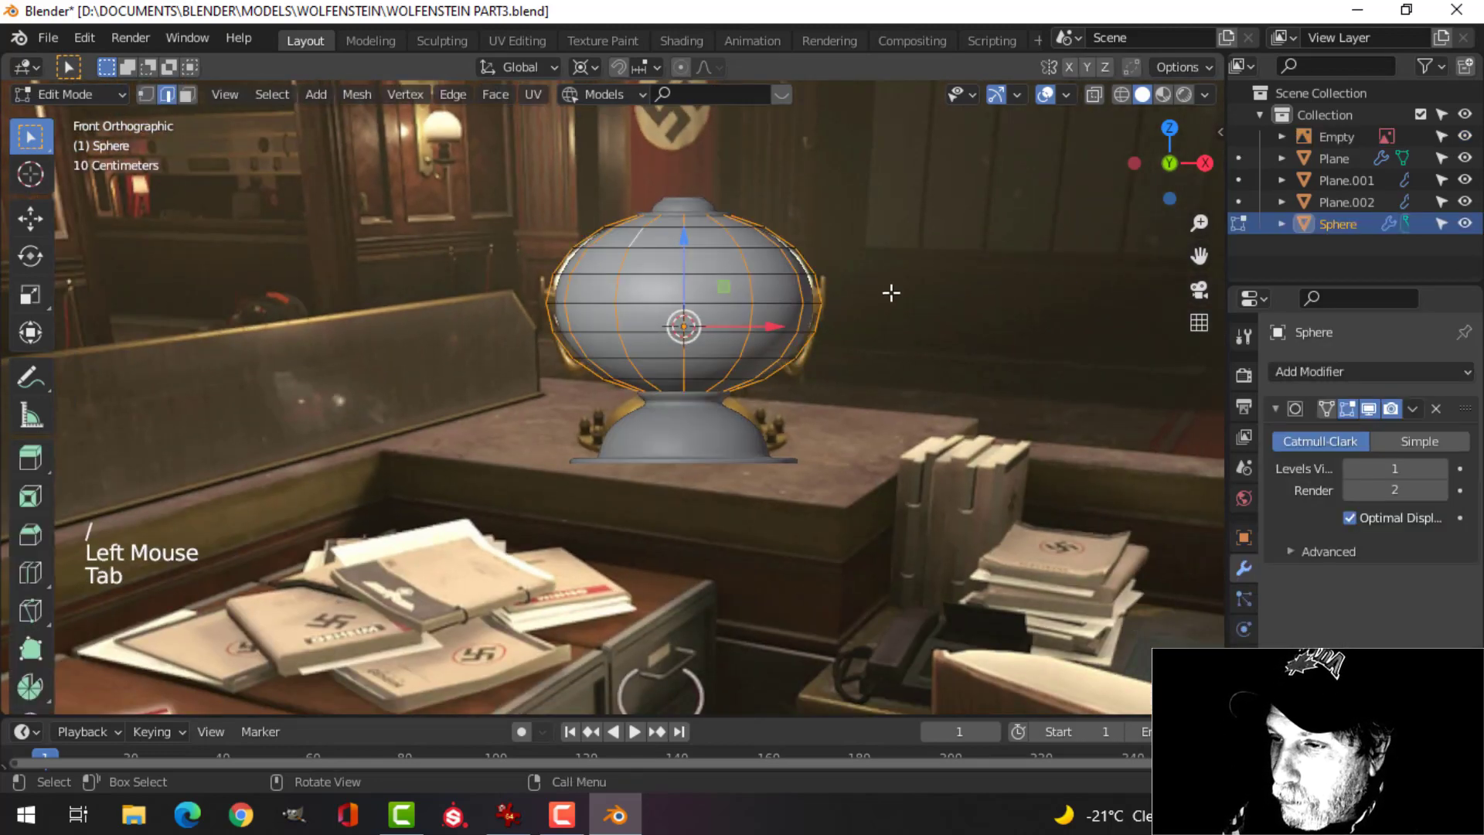
pyautogui.moveTo(888, 291); pyautogui.dragTo(828, 398, button='middle')
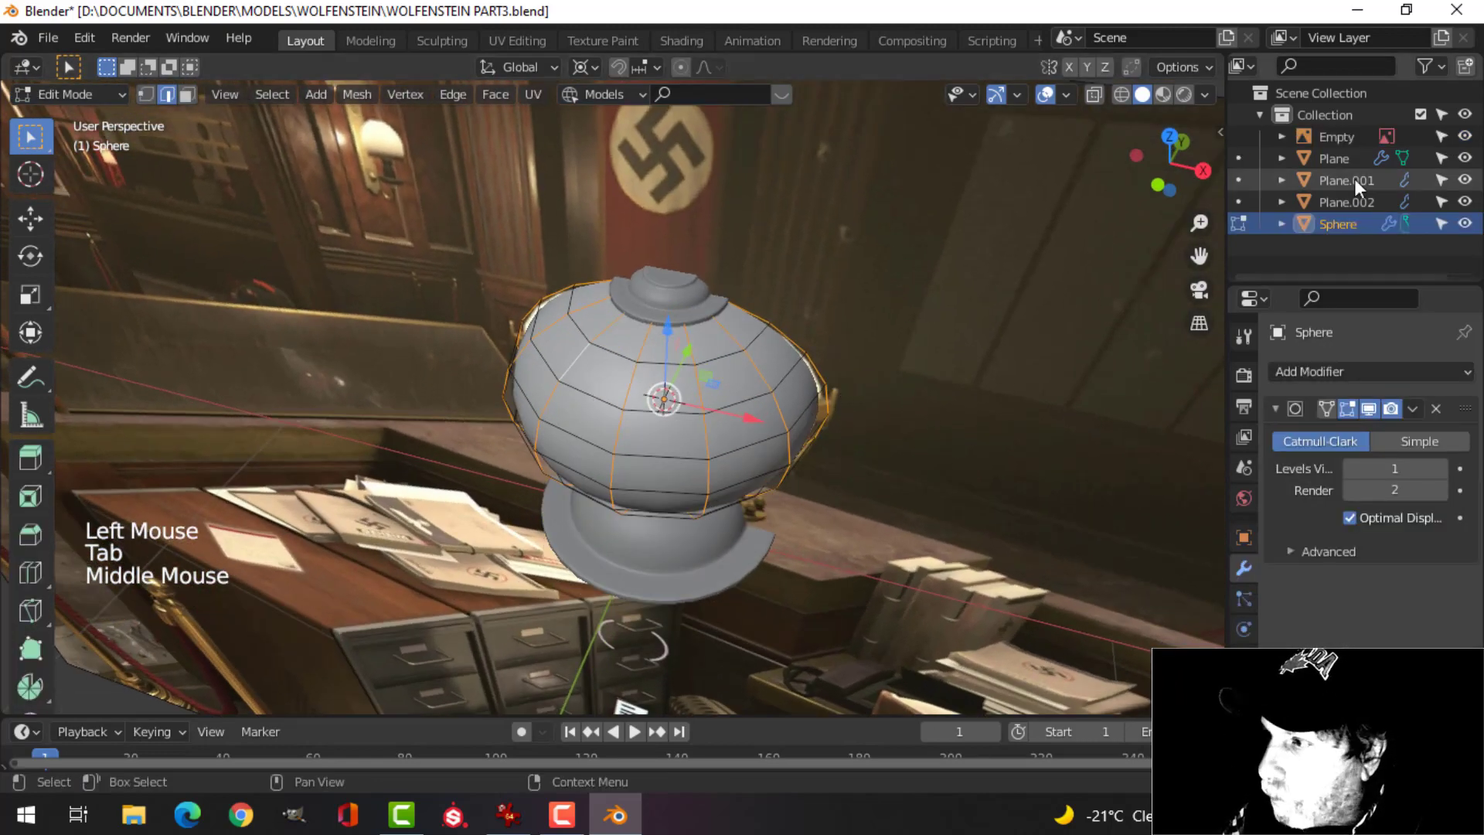
pyautogui.click(1465, 136)
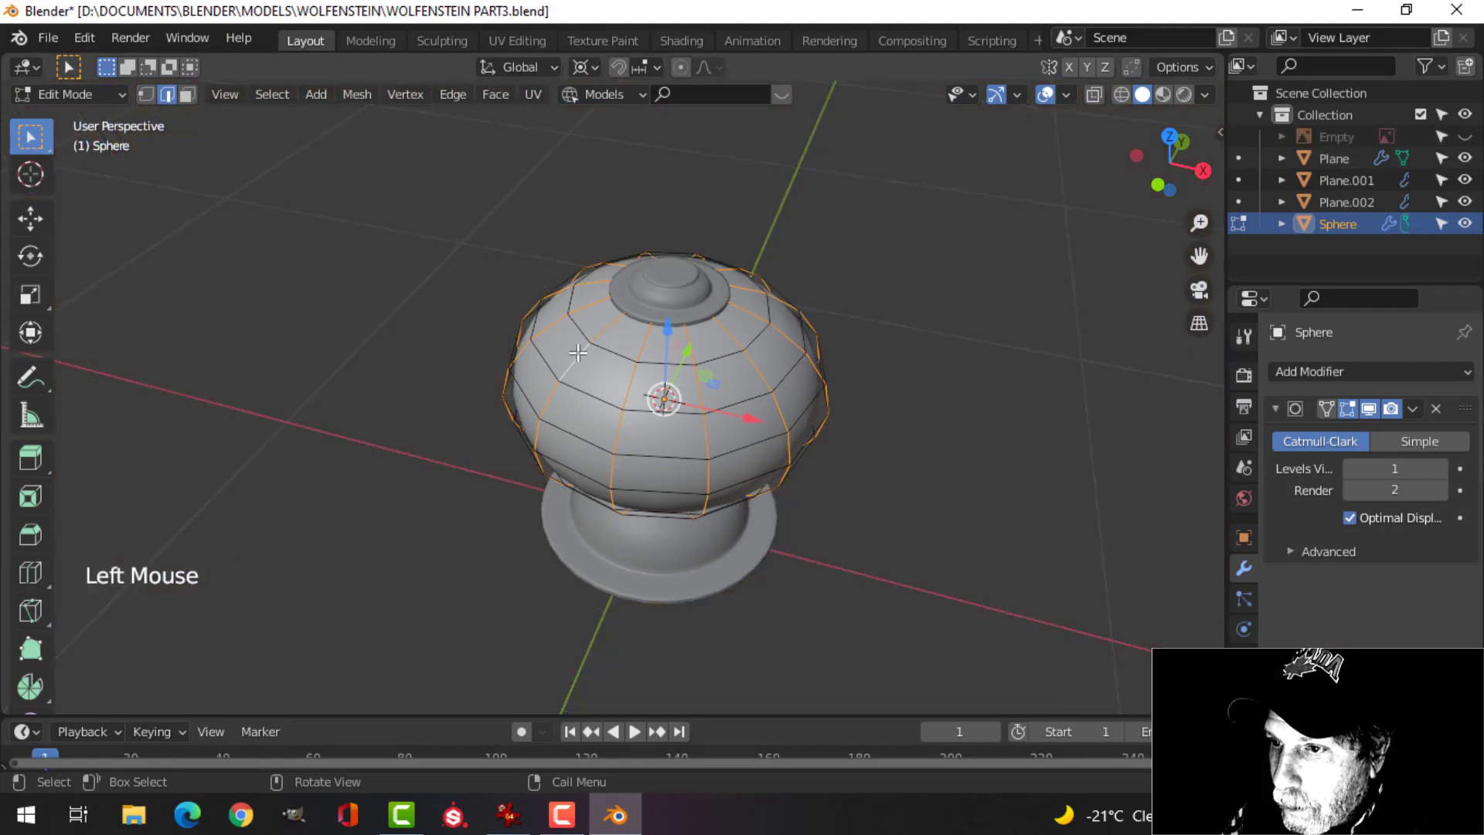
# Duplicate the selected vertical edge loops in place, separate them into their own object and return to Object Mode.
pyautogui.scroll(2, 889, 388)
pyautogui.moveTo(889, 387); pyautogui.dragTo(808, 361, button='middle')
pyautogui.scroll(-1, 909, 348)
pyautogui.moveTo(809, 361); pyautogui.dragTo(841, 374, button='middle')
pyautogui.hotkey('shift', 'd')
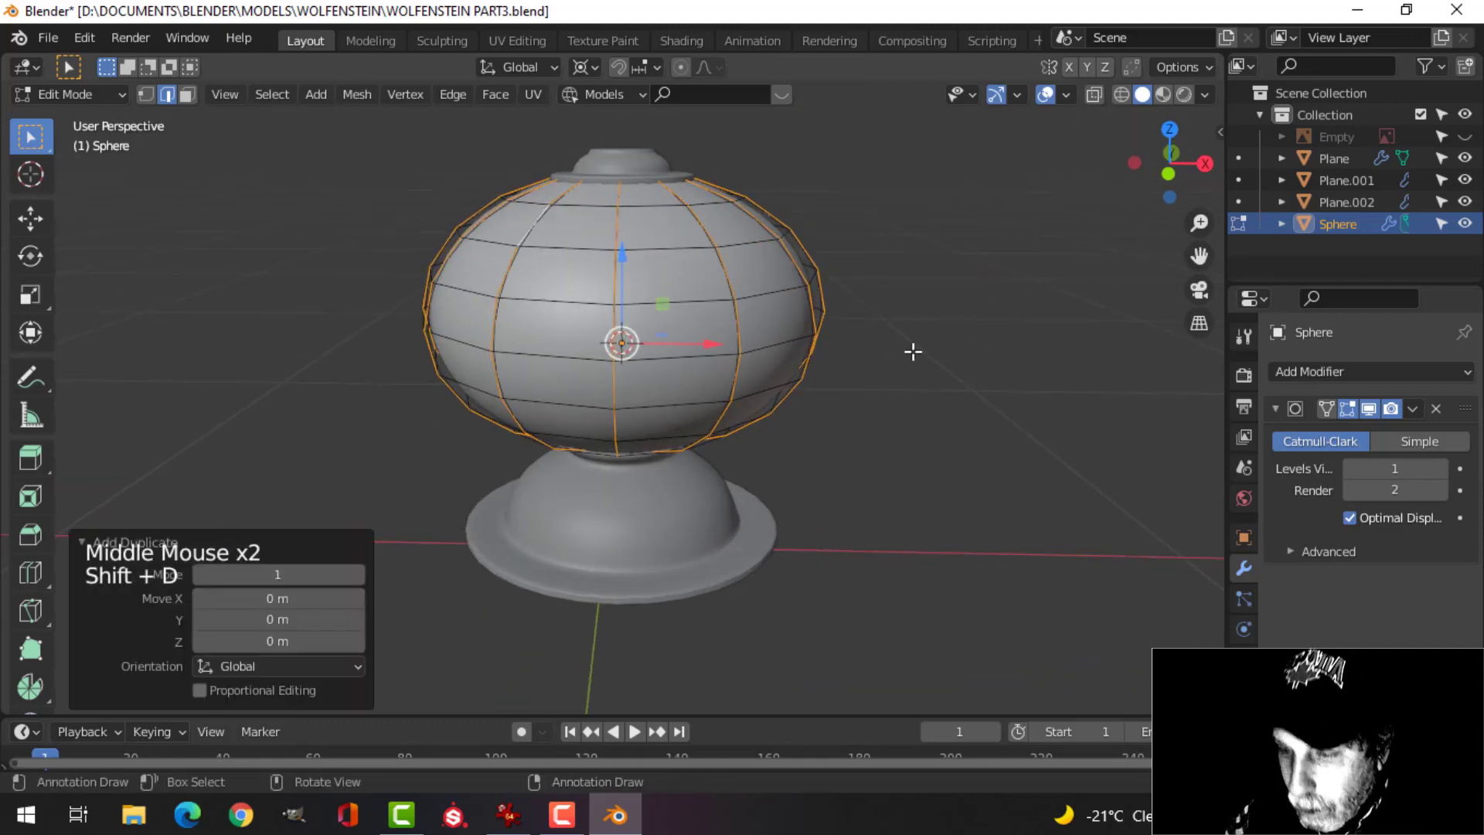
pyautogui.press('p')
pyautogui.click(913, 351)
pyautogui.press('Tab')
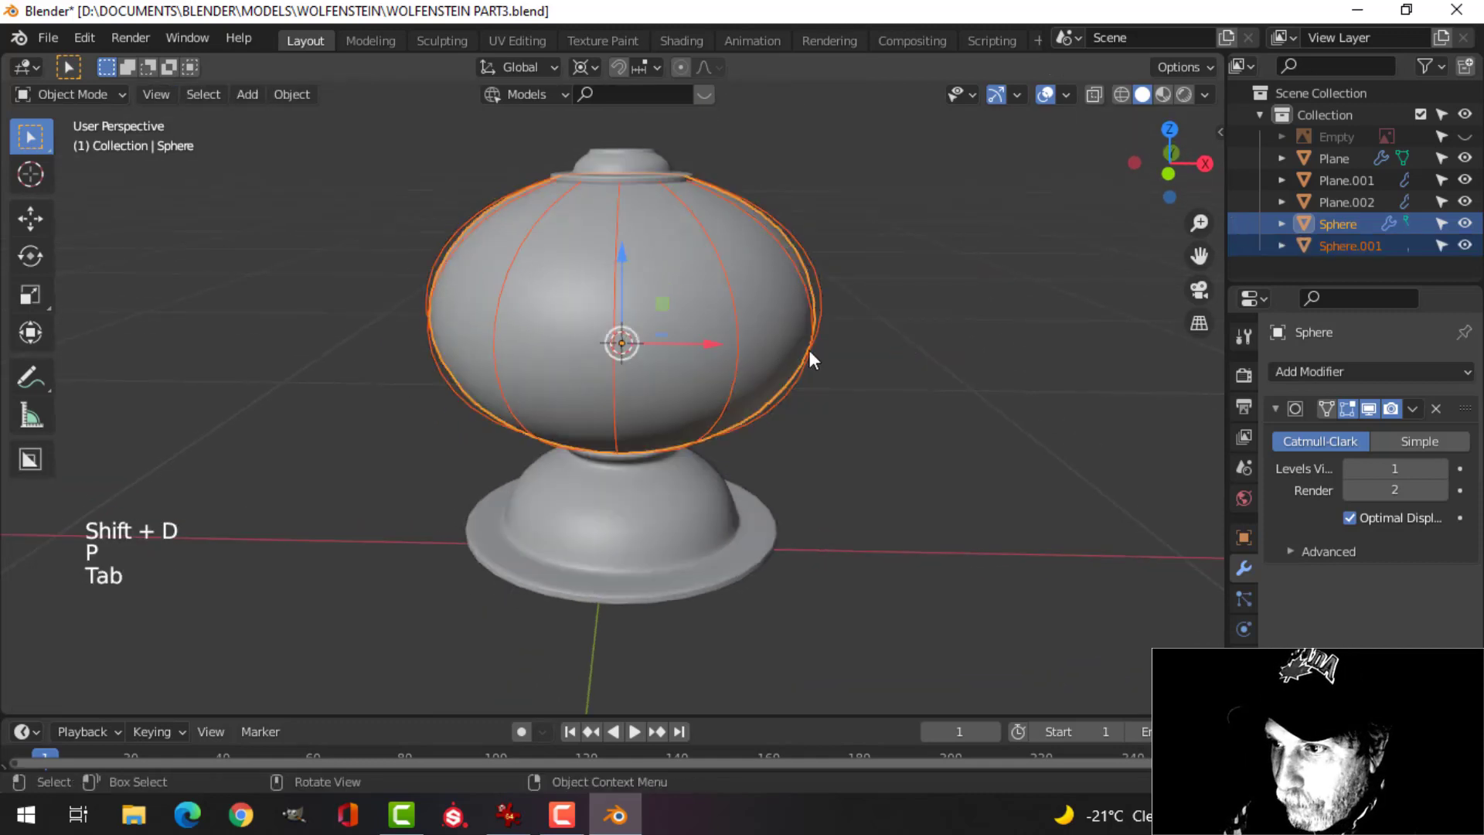
# Select the separated rib loops object and open it for vertex editing in the front view.
pyautogui.click(727, 282)
pyautogui.click(734, 418)
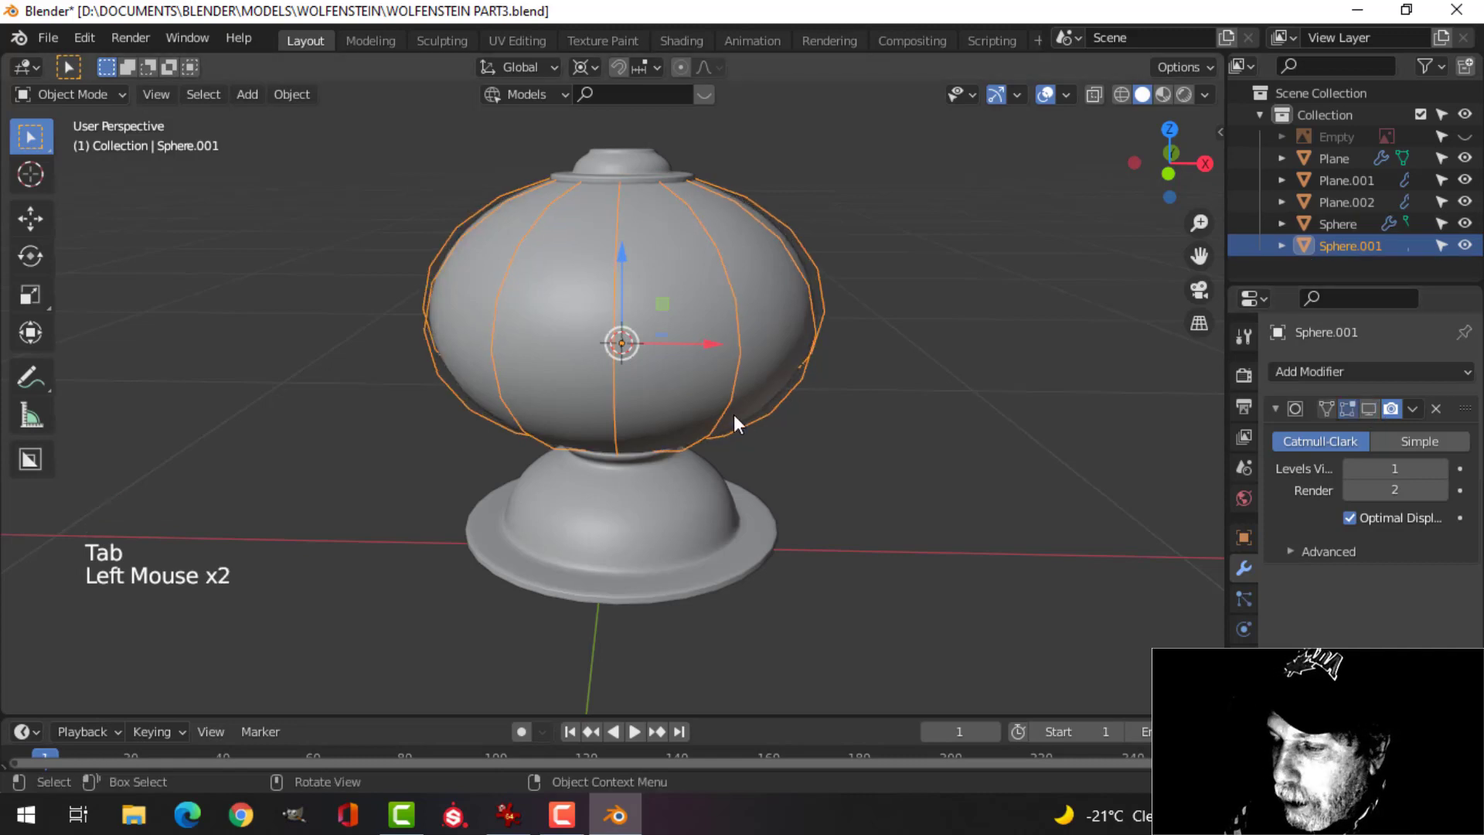
pyautogui.press('KP_1')
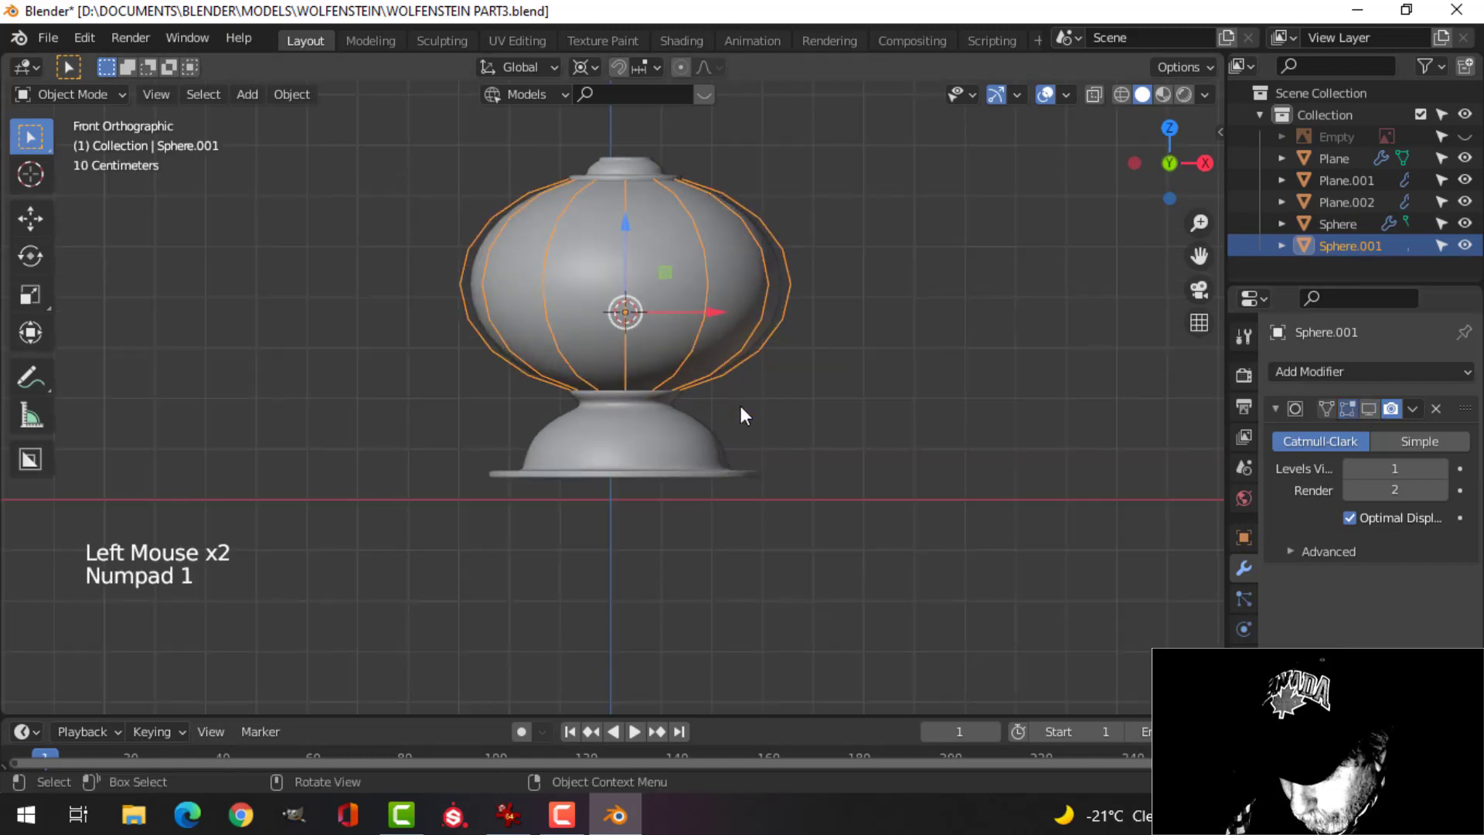
pyautogui.press('Tab')
pyautogui.press('1')
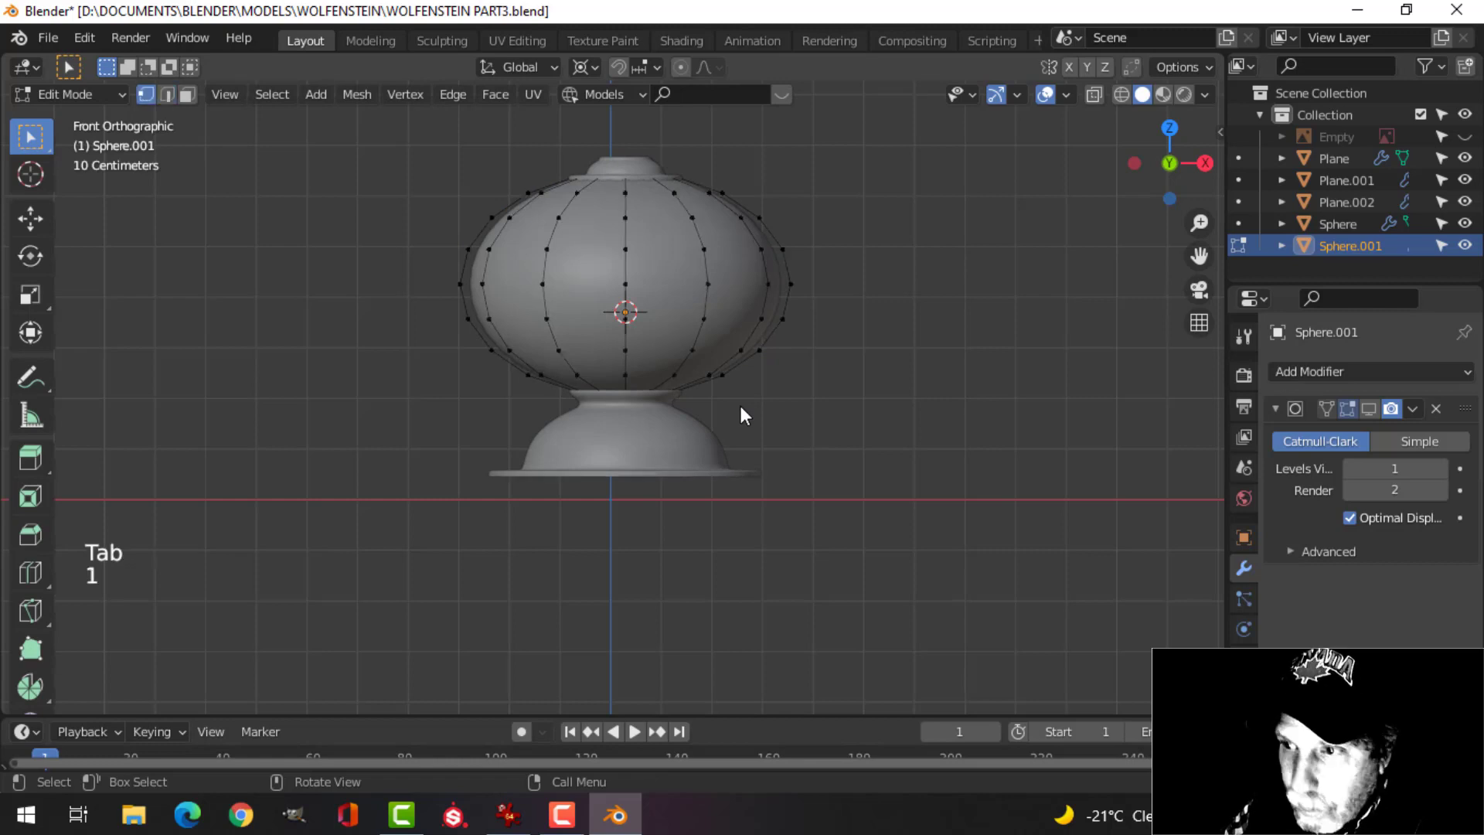
# Switch to wireframe shading and delete the rib vertices below the middle of the shade.
pyautogui.hotkey('alt', 'a')
pyautogui.press('b')
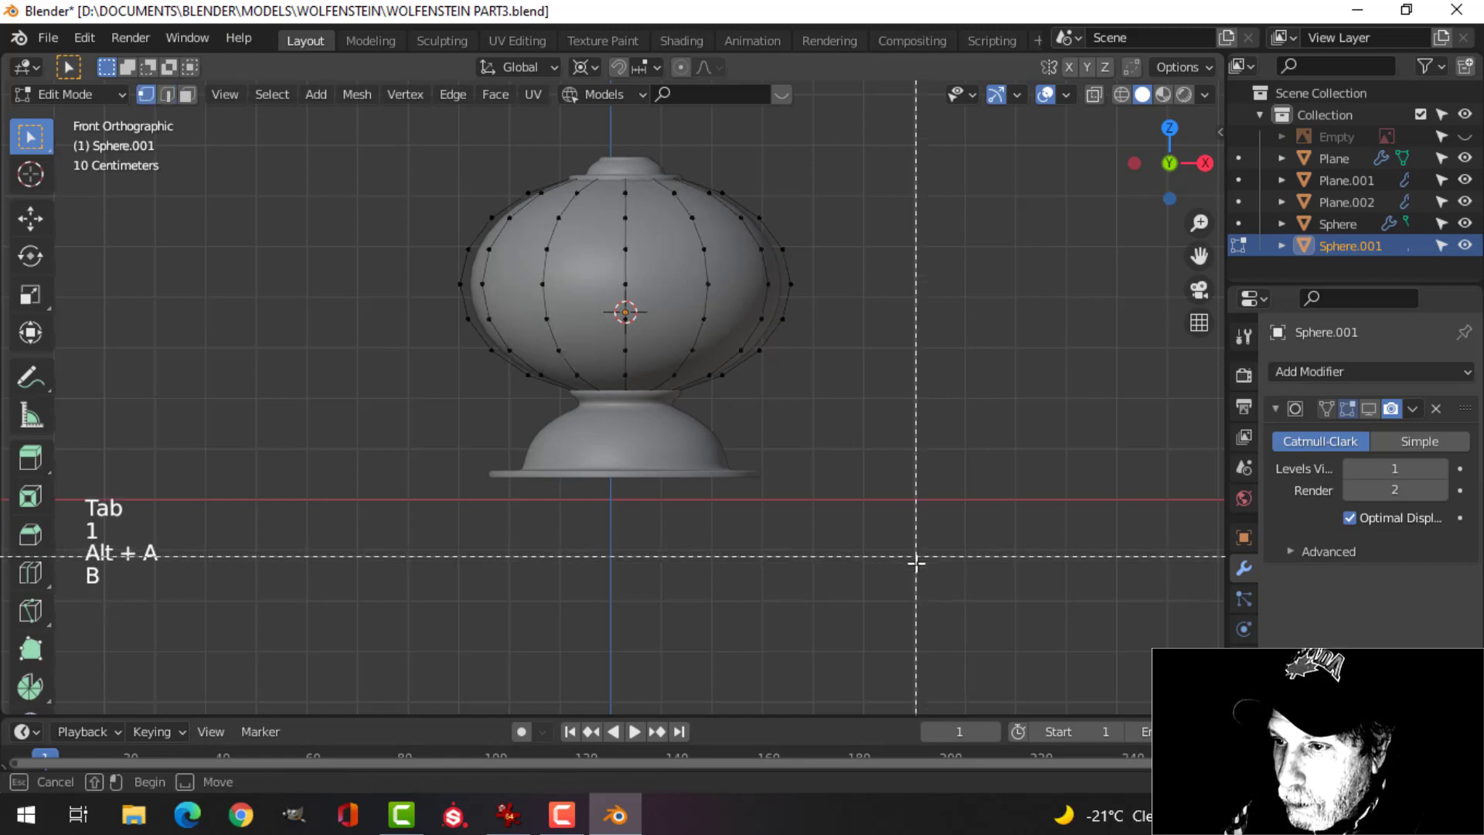
pyautogui.moveTo(914, 562); pyautogui.dragTo(669, 457)
pyautogui.press('z')
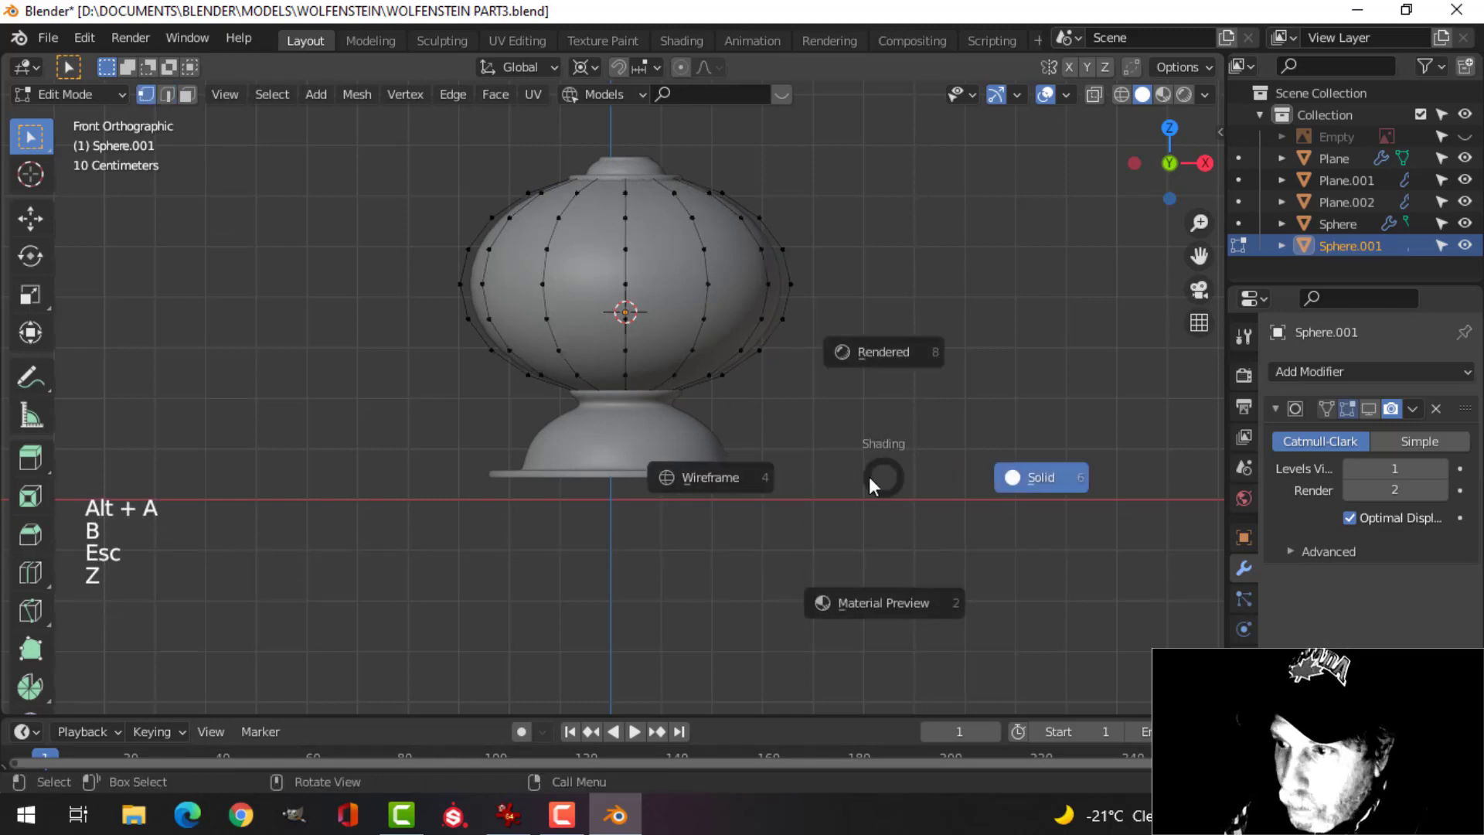
pyautogui.click(858, 473)
pyautogui.press('b')
pyautogui.moveTo(958, 569)
pyautogui.mouseDown()
pyautogui.moveTo(372, 350)
pyautogui.moveTo(365, 297)
pyautogui.mouseUp()
pyautogui.press('x')
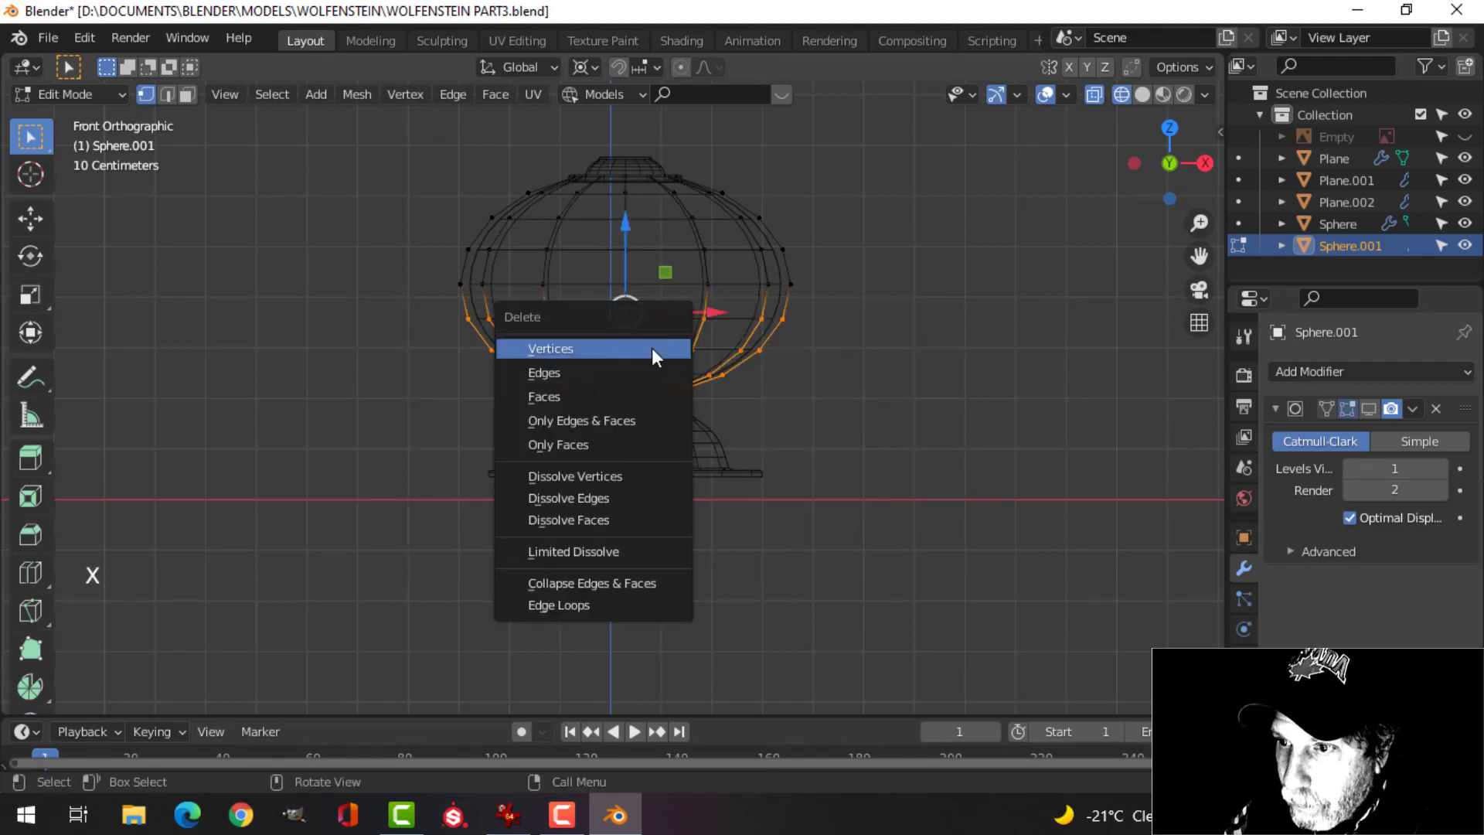
pyautogui.click(655, 347)
# Return to solid shading and leave Edit Mode on the shortened ribs.
pyautogui.press('a')
pyautogui.moveTo(809, 294)
pyautogui.mouseDown(button='middle')
pyautogui.moveTo(791, 388)
pyautogui.moveTo(815, 351)
pyautogui.mouseUp(button='middle')
pyautogui.press('z')
pyautogui.click(961, 356)
pyautogui.moveTo(804, 401)
pyautogui.mouseDown(button='middle')
pyautogui.moveTo(838, 387)
pyautogui.moveTo(796, 383)
pyautogui.moveTo(822, 364)
pyautogui.moveTo(706, 382)
pyautogui.mouseUp(button='middle')
pyautogui.press('Tab')
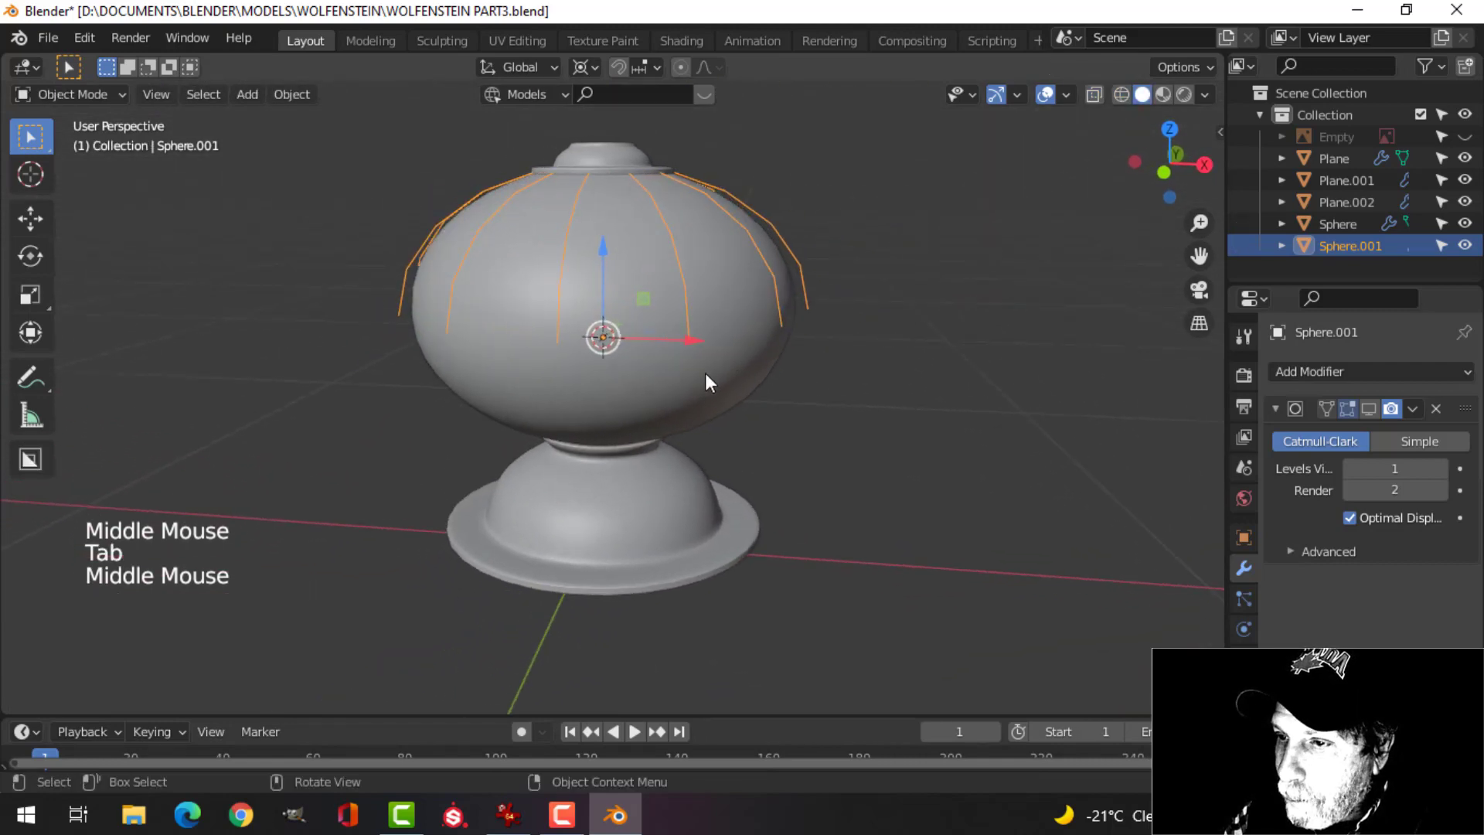
# Edit the glass shade from the front and select the two face loops above and below its middle edge loop.
pyautogui.click(706, 381)
pyautogui.press('Tab')
pyautogui.moveTo(779, 418); pyautogui.dragTo(747, 399, button='middle')
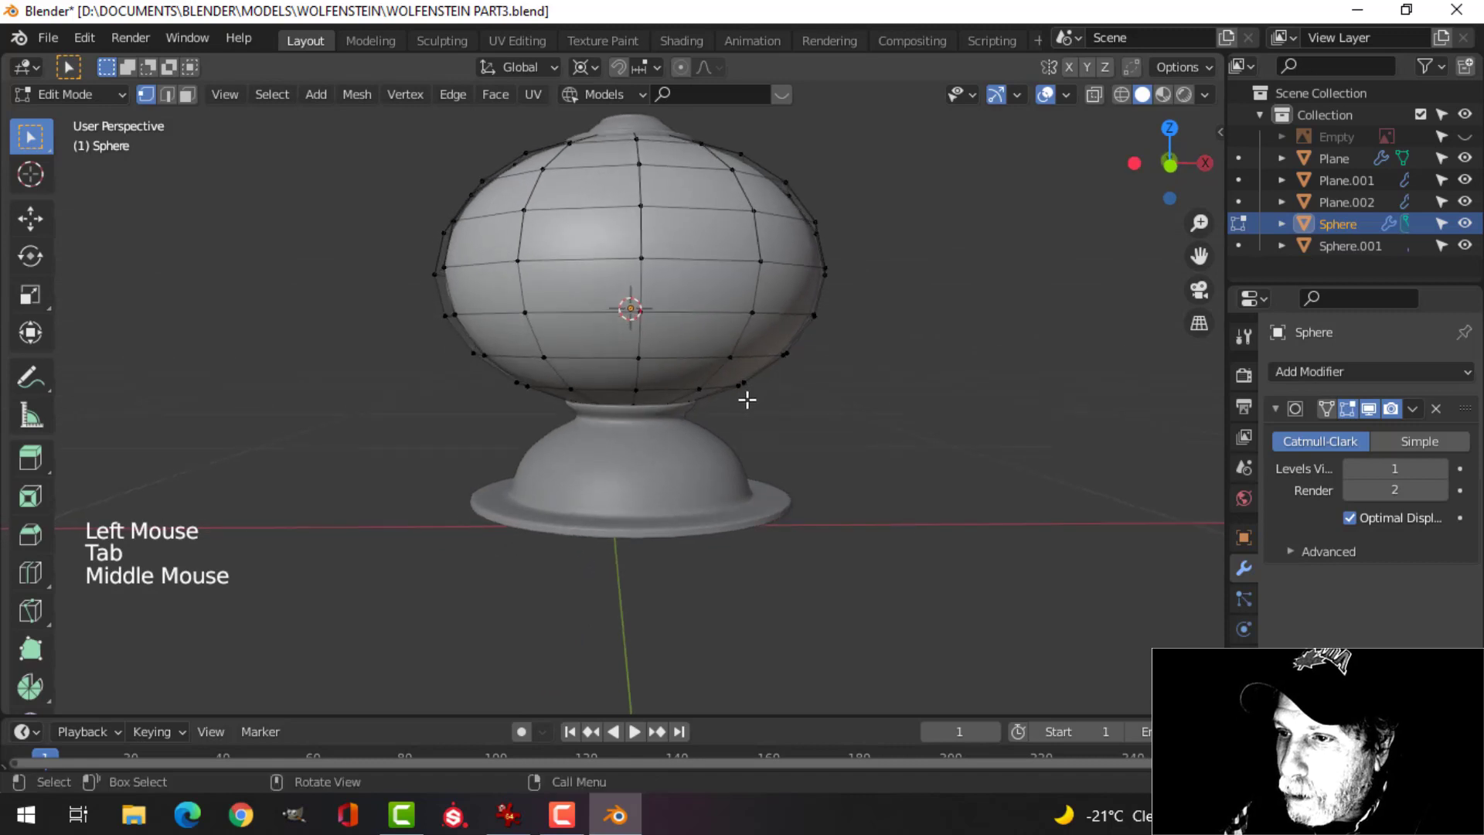
pyautogui.press('KP_1')
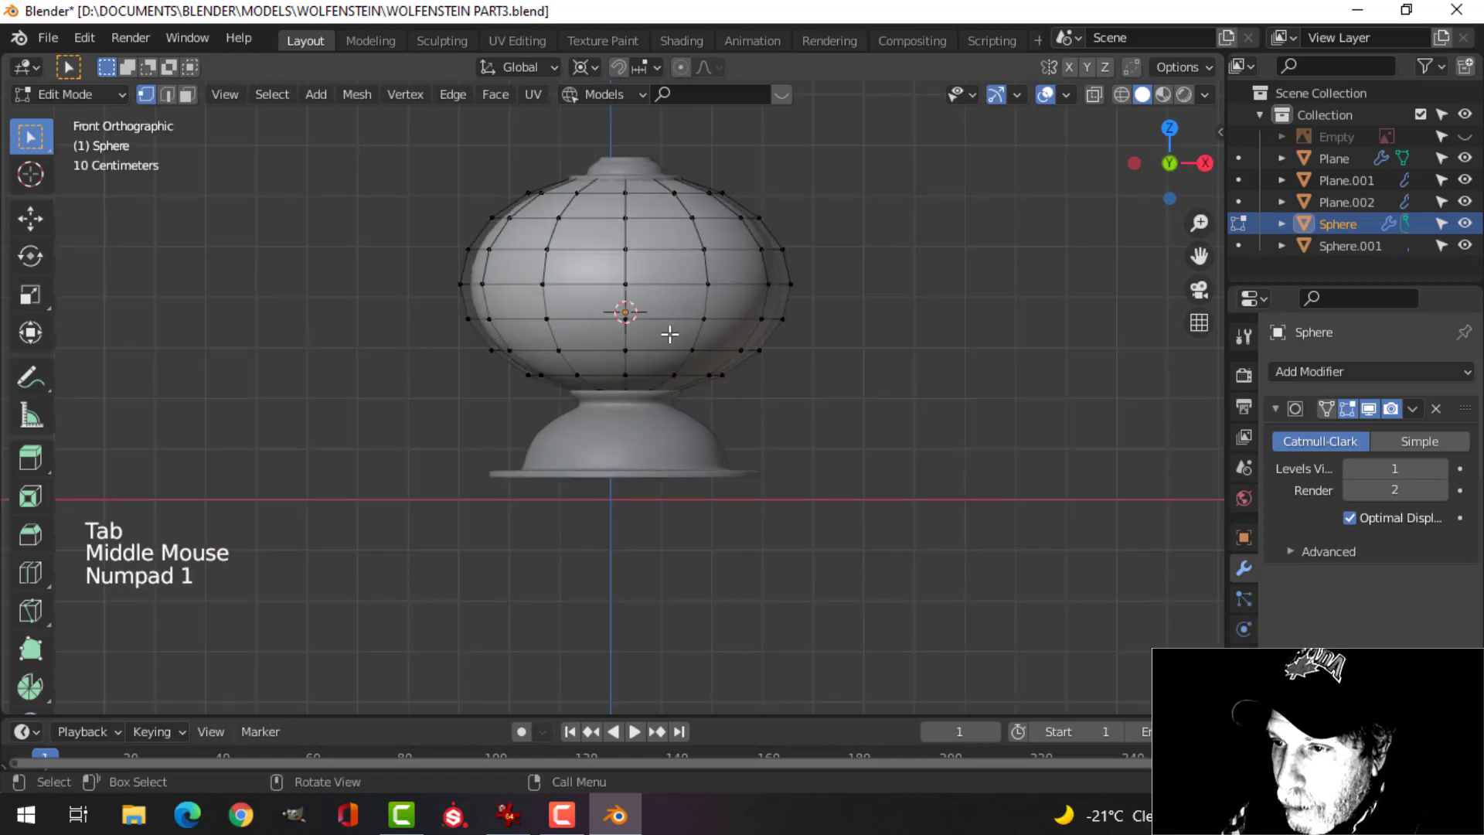
pyautogui.scroll(1, 669, 334)
pyautogui.press('3')
pyautogui.press('c')
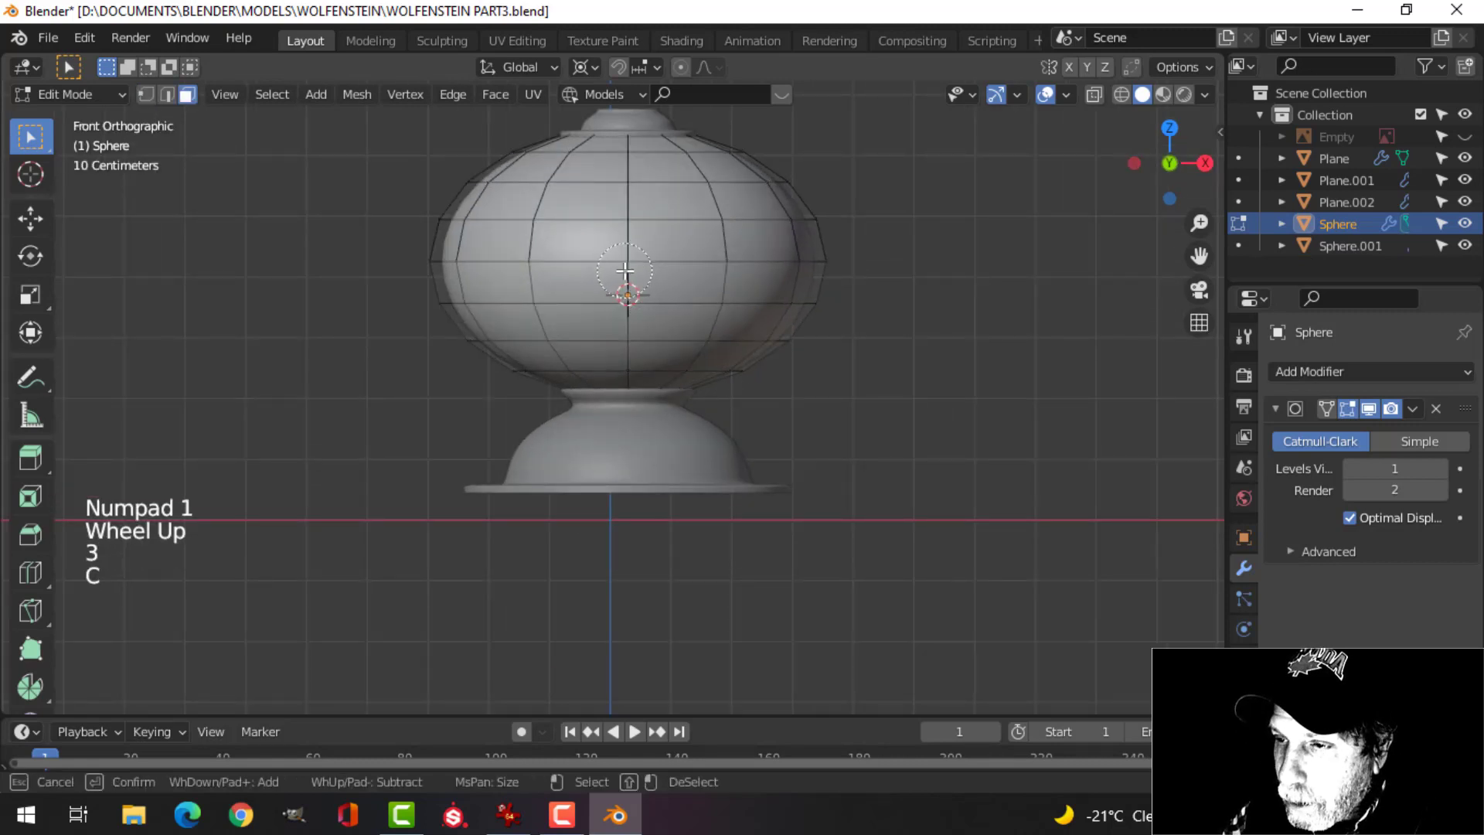
pyautogui.click(626, 271)
pyautogui.rightClick(627, 271)
pyautogui.hotkey('alt', 'a')
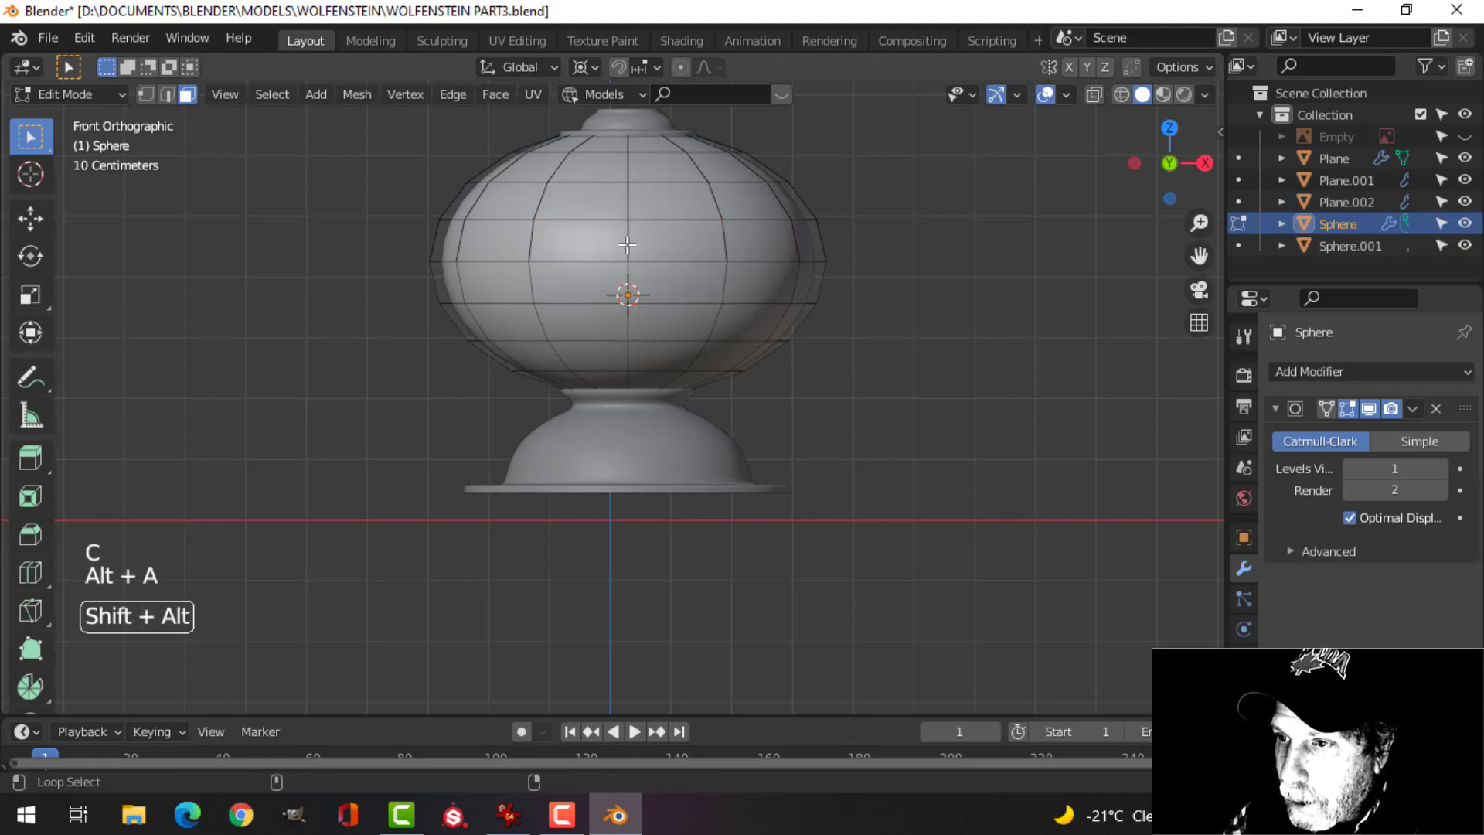
pyautogui.keyDown('alt'); pyautogui.keyDown('shift'); pyautogui.click(627, 245); pyautogui.keyUp('shift'); pyautogui.keyUp('alt')
pyautogui.keyDown('alt'); pyautogui.keyDown('shift'); pyautogui.click(801, 309); pyautogui.keyUp('shift'); pyautogui.keyUp('alt')
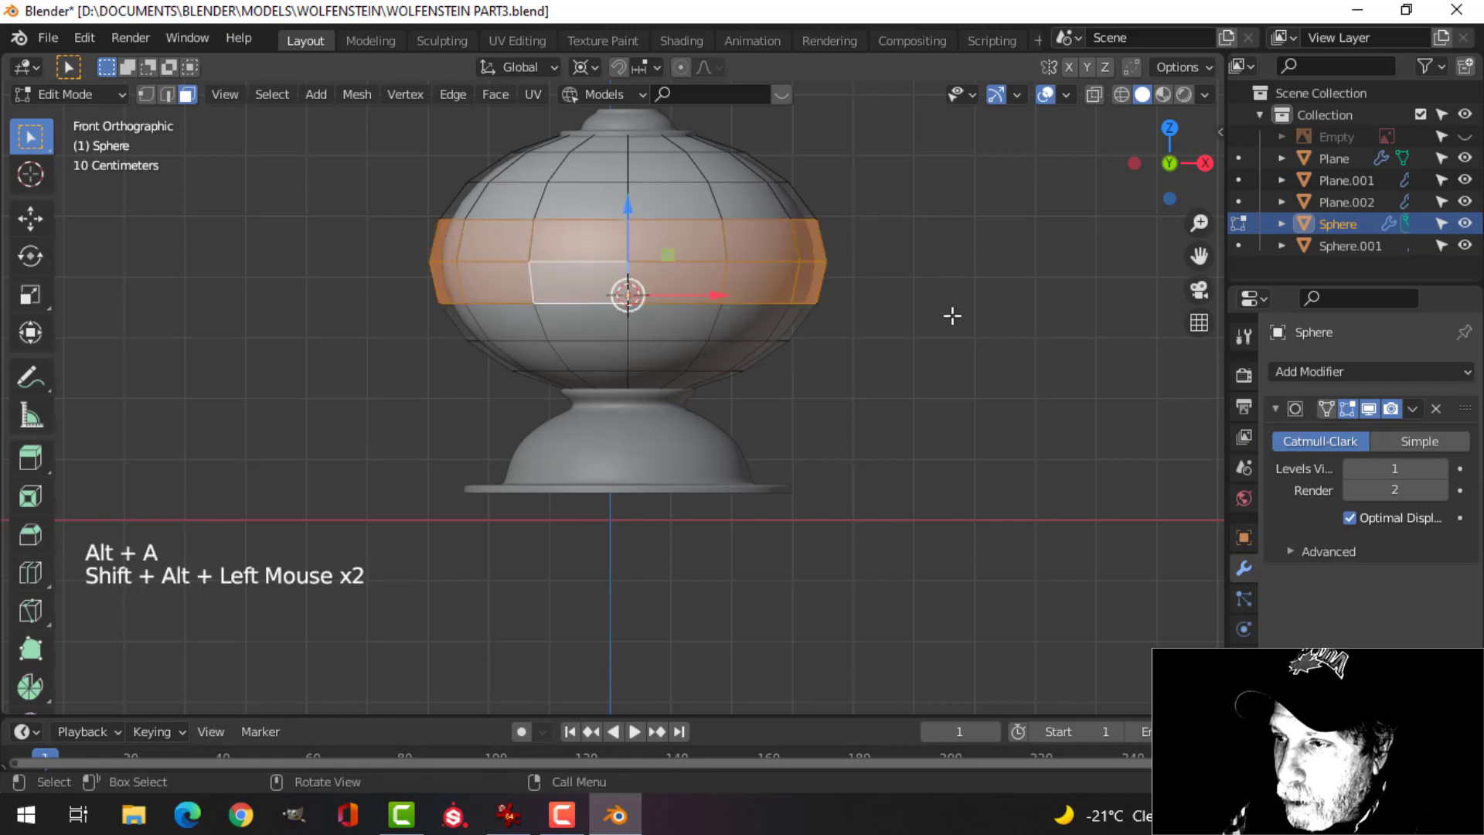
# Duplicate the two selected face loops in place and scale the copy up to about 1.027.
pyautogui.hotkey('shift', 'd')
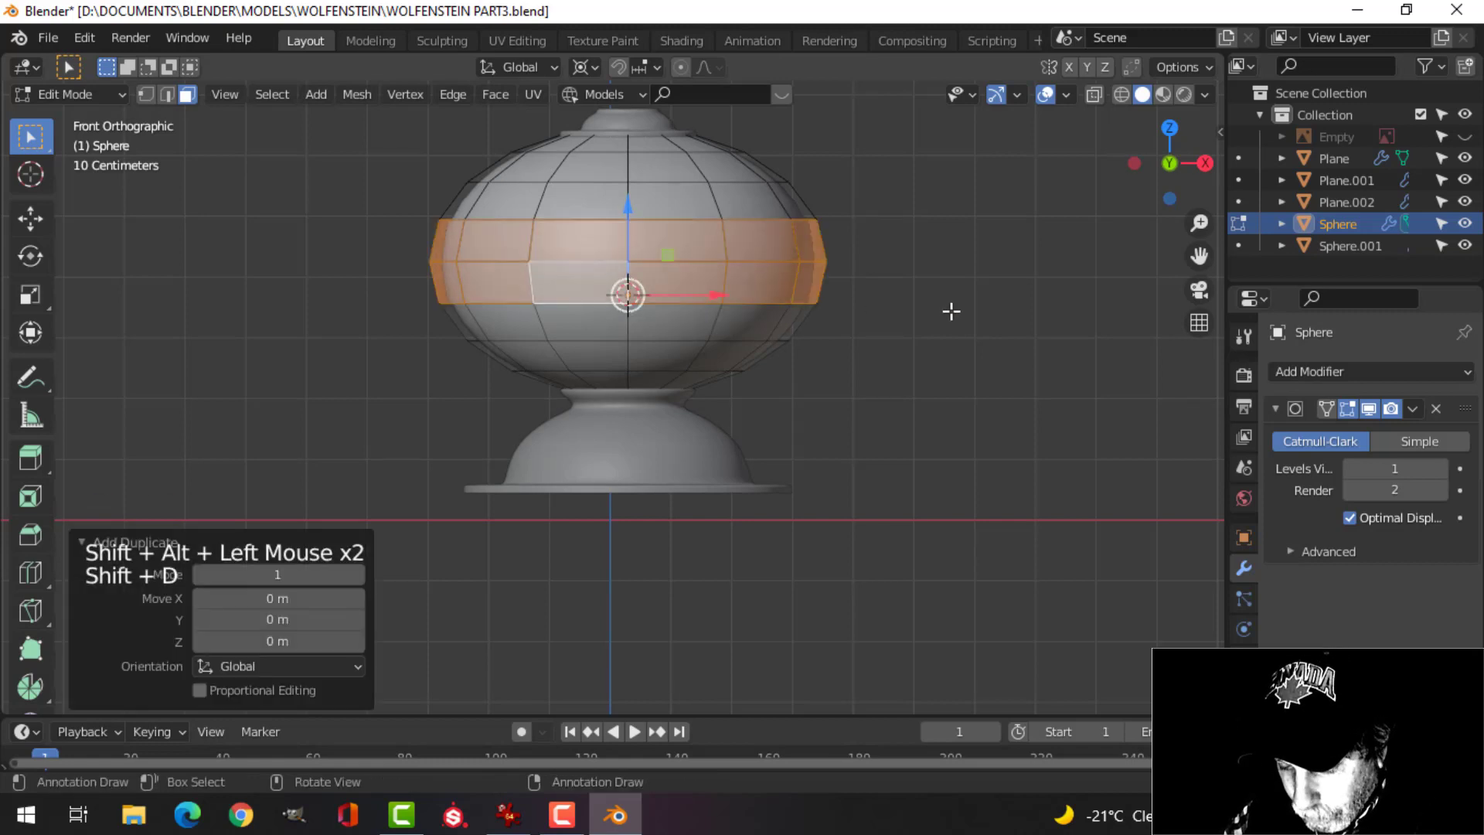
pyautogui.press('s')
pyautogui.click(960, 312)
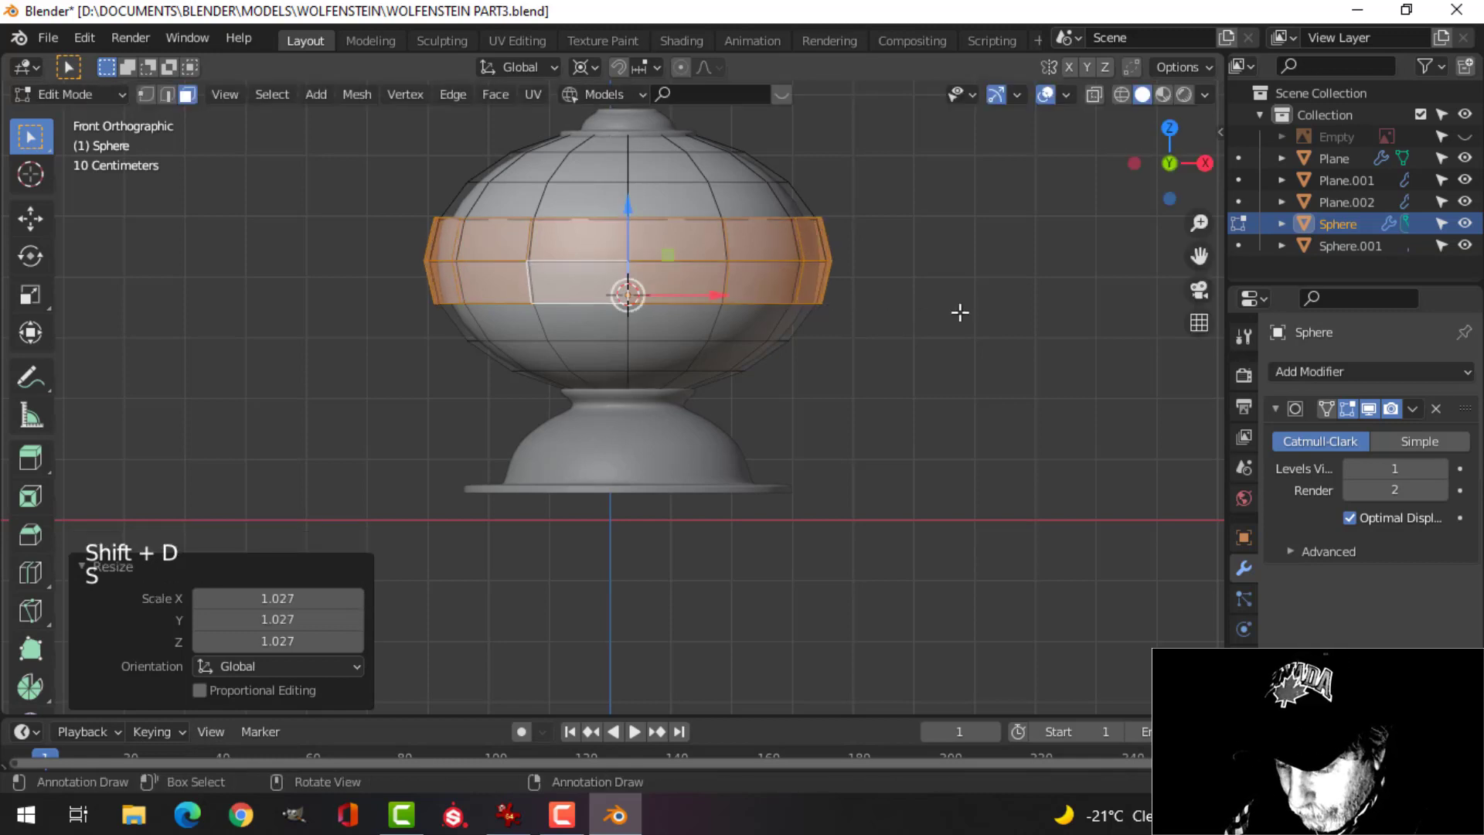
# Separate the duplicated face band into its own object and select it in Object Mode.
pyautogui.press('p')
pyautogui.click(957, 312)
pyautogui.press('Tab')
pyautogui.click(765, 275)
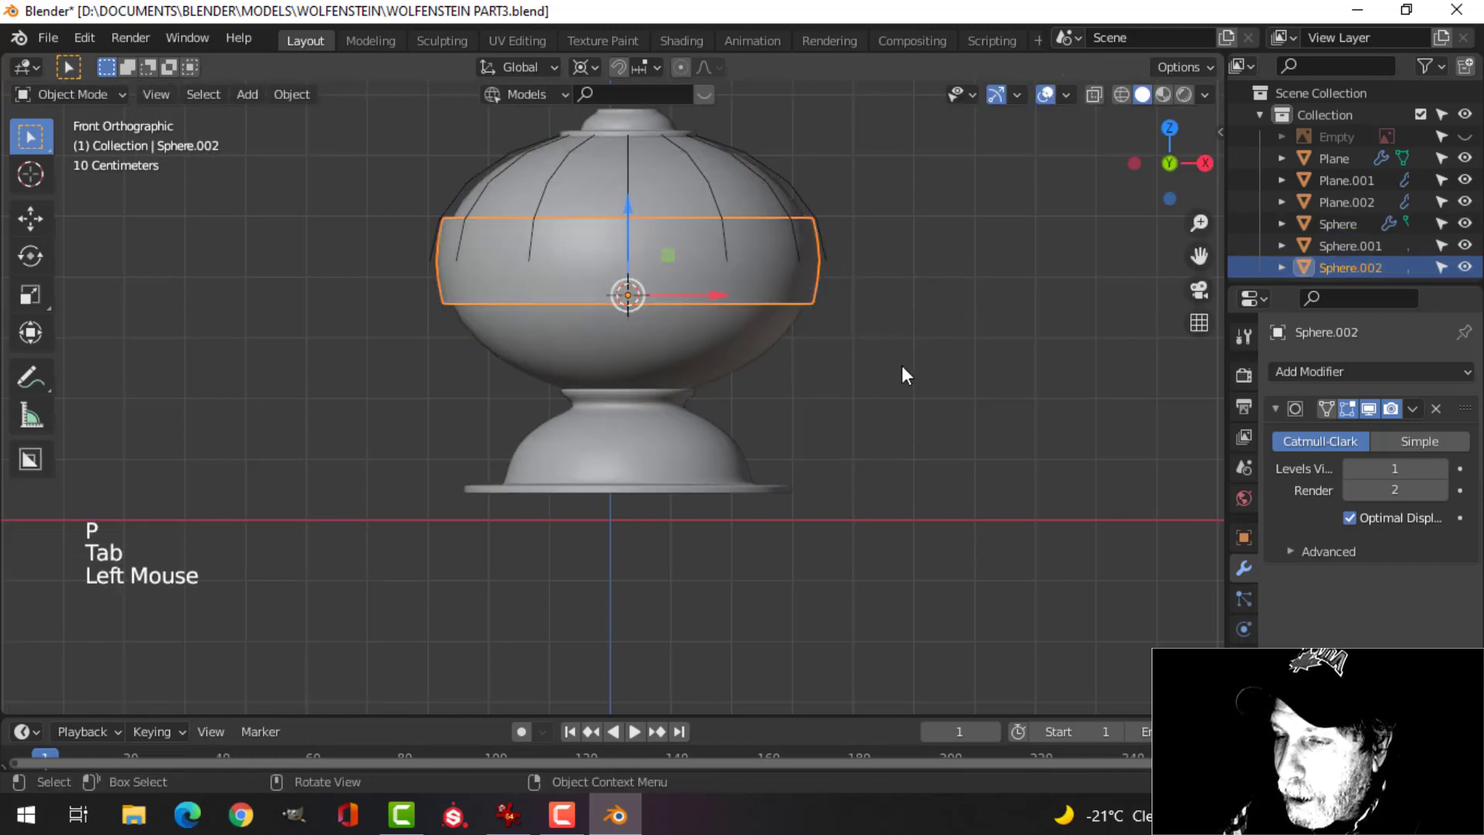
# Show the reference image and view the band up close over it in wireframe shading.
pyautogui.click(1465, 137)
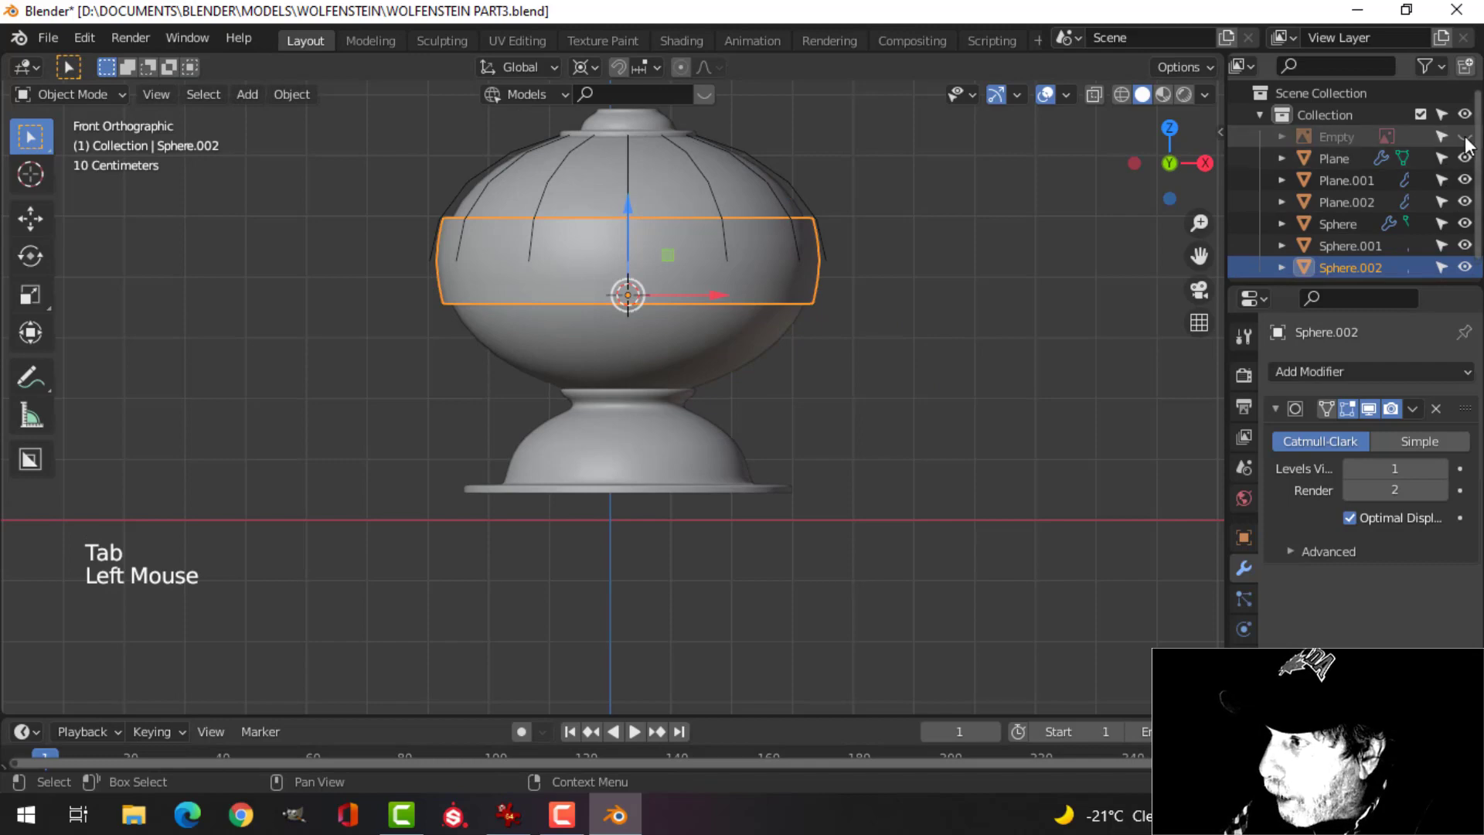
pyautogui.press('z')
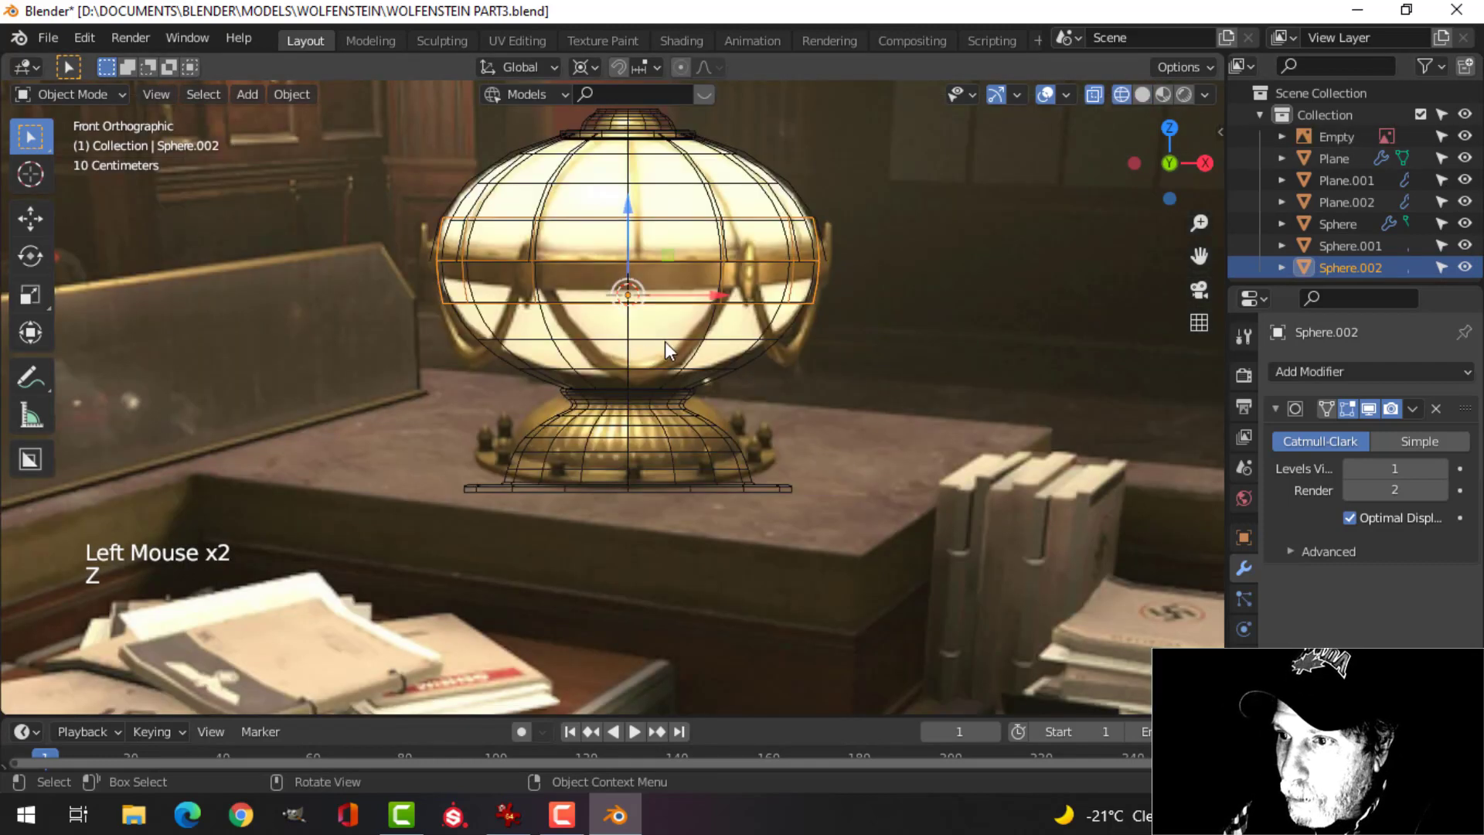
pyautogui.scroll(4, 667, 337)
pyautogui.keyDown('shift'); pyautogui.moveTo(683, 326); pyautogui.dragTo(667, 406, button='middle'); pyautogui.keyUp('shift')
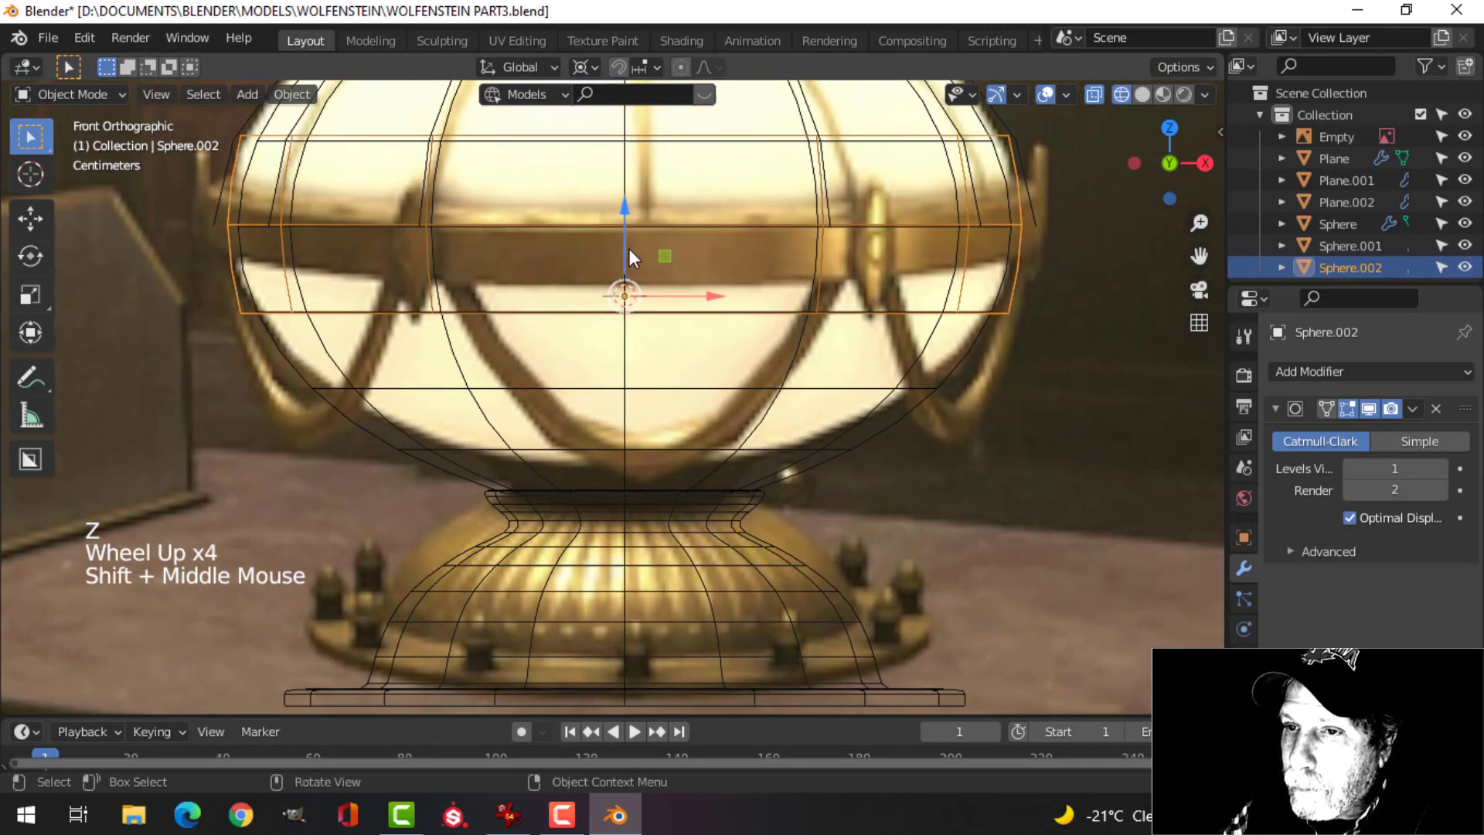
pyautogui.press('a')
pyautogui.hotkey('alt', 'a')
pyautogui.click(627, 306)
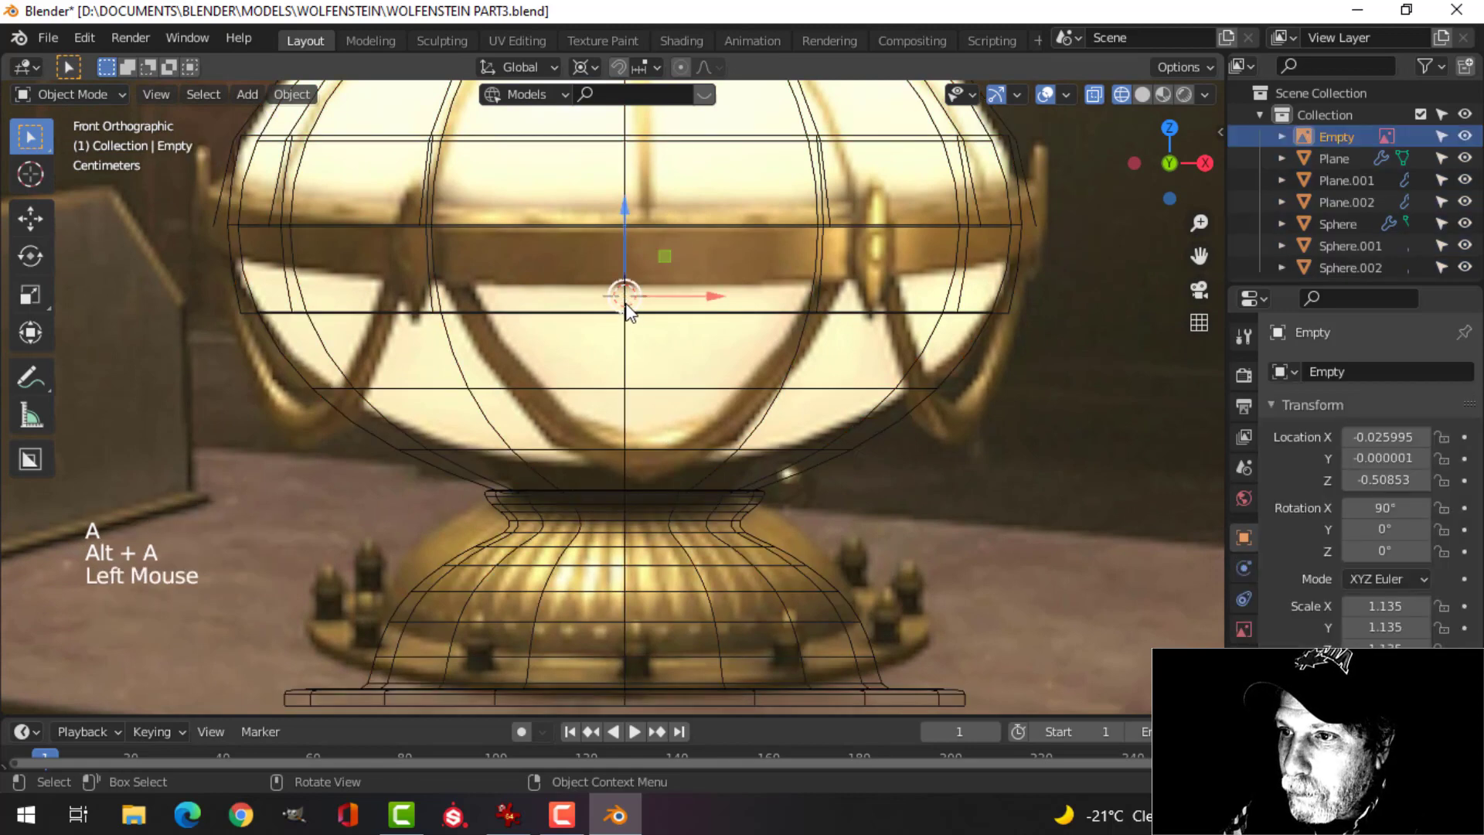
pyautogui.click(622, 182)
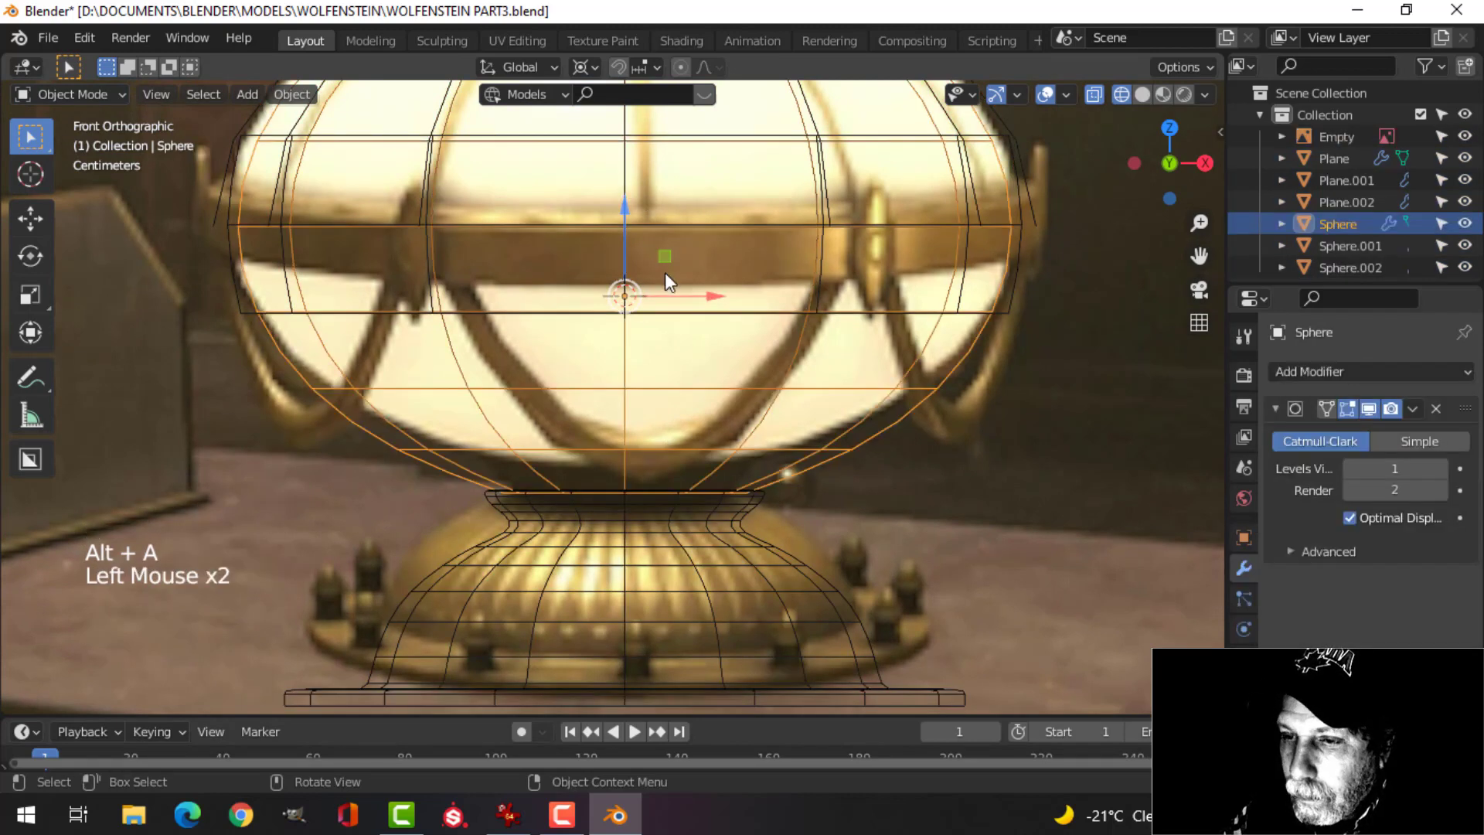
pyautogui.press('z')
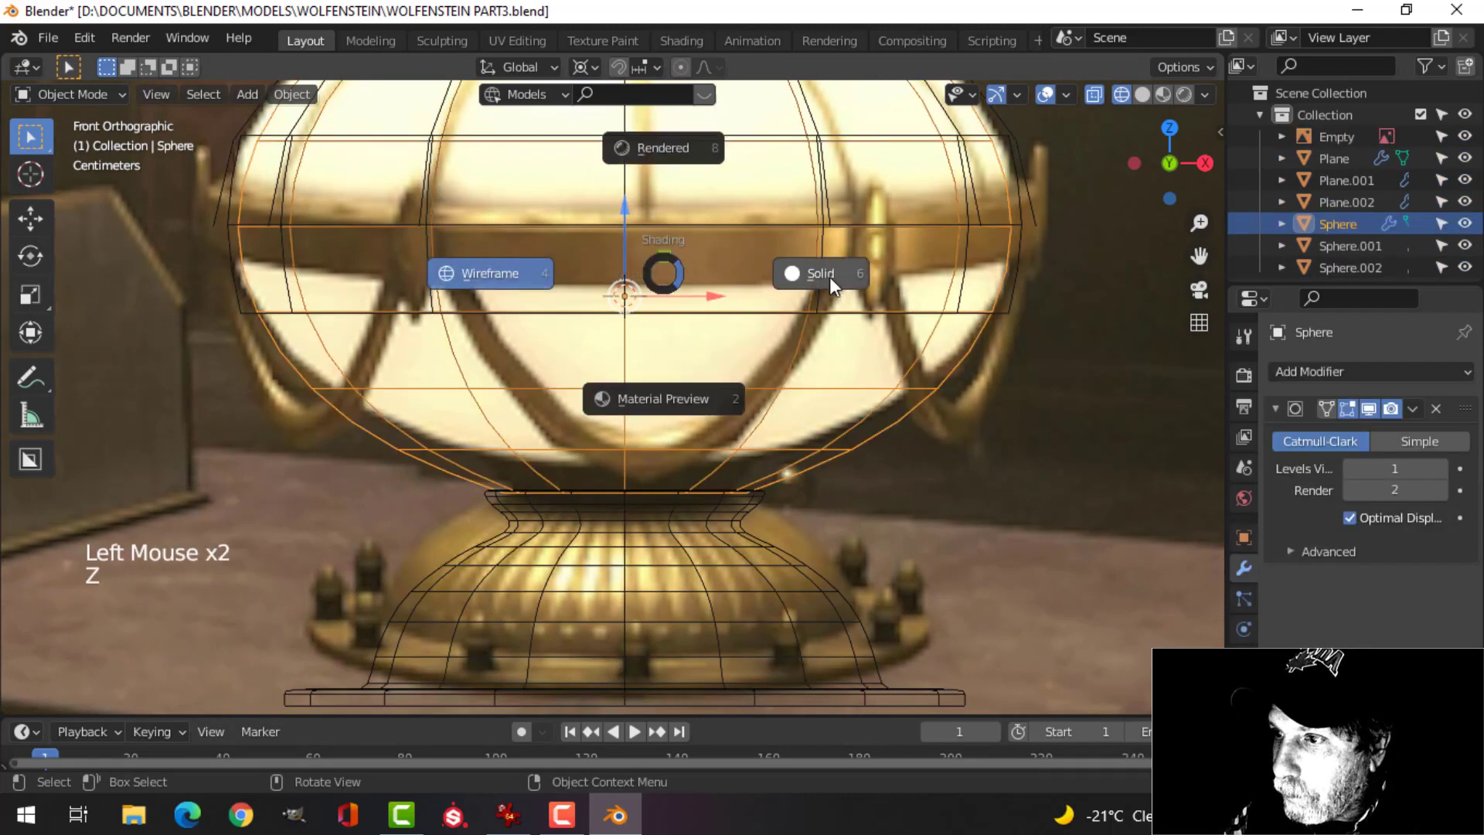
pyautogui.press('Tab')
pyautogui.press('Tab')
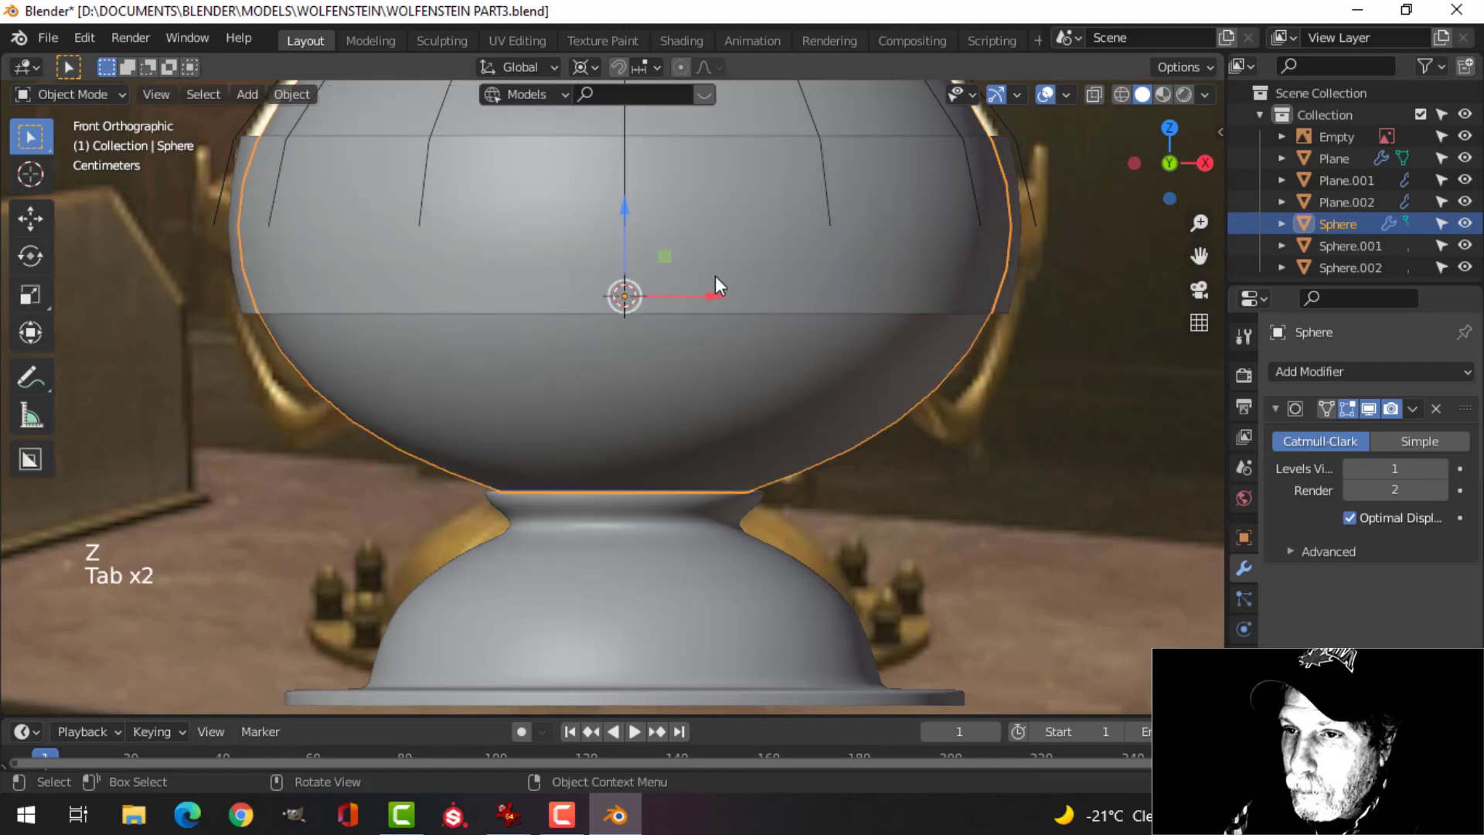
# Select all faces of the band object and scale them to about 0.509 along Z to match the reference's brass band.
pyautogui.click(343, 191)
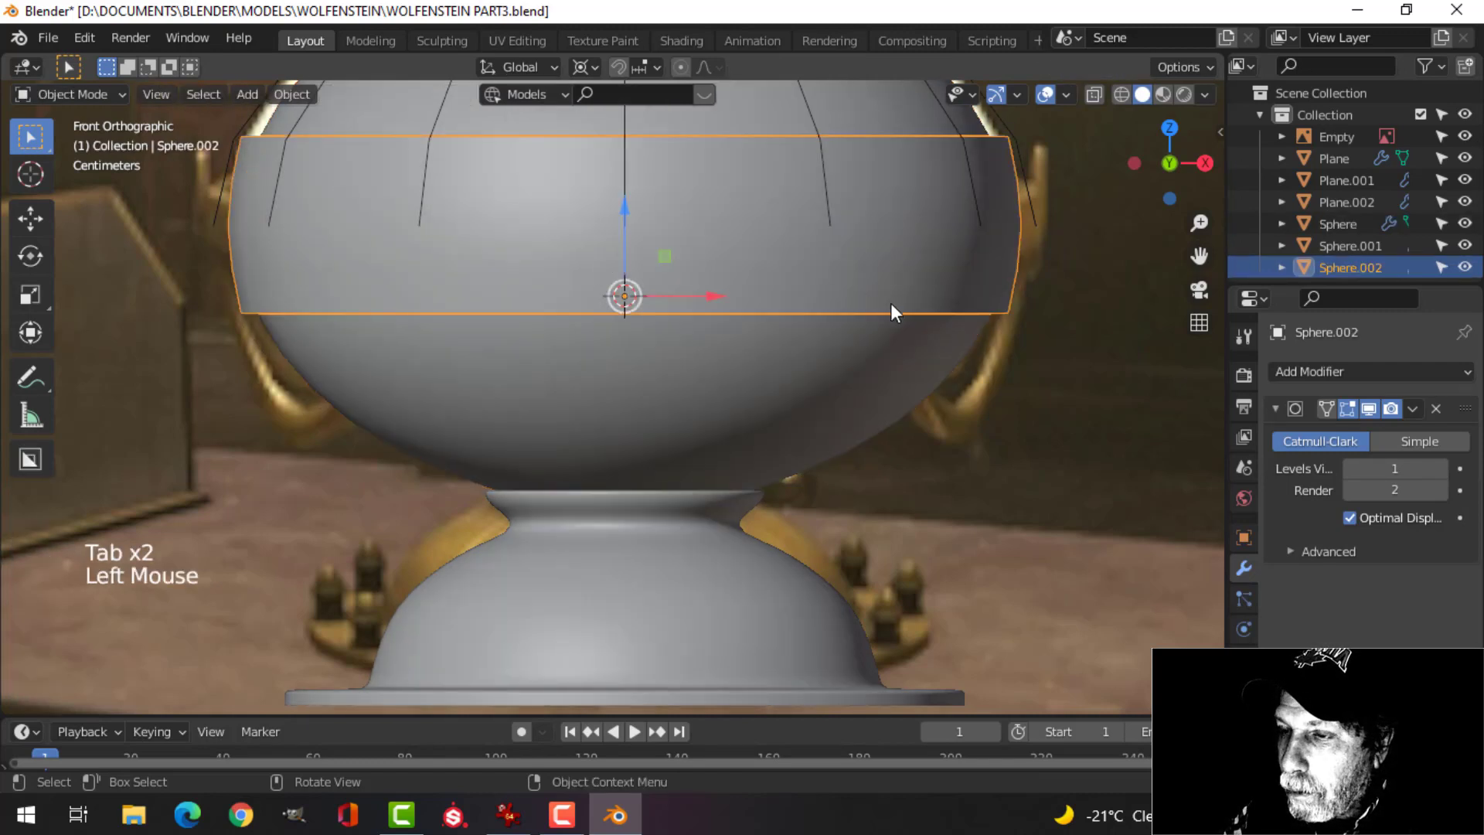
pyautogui.press('Tab')
pyautogui.press('a')
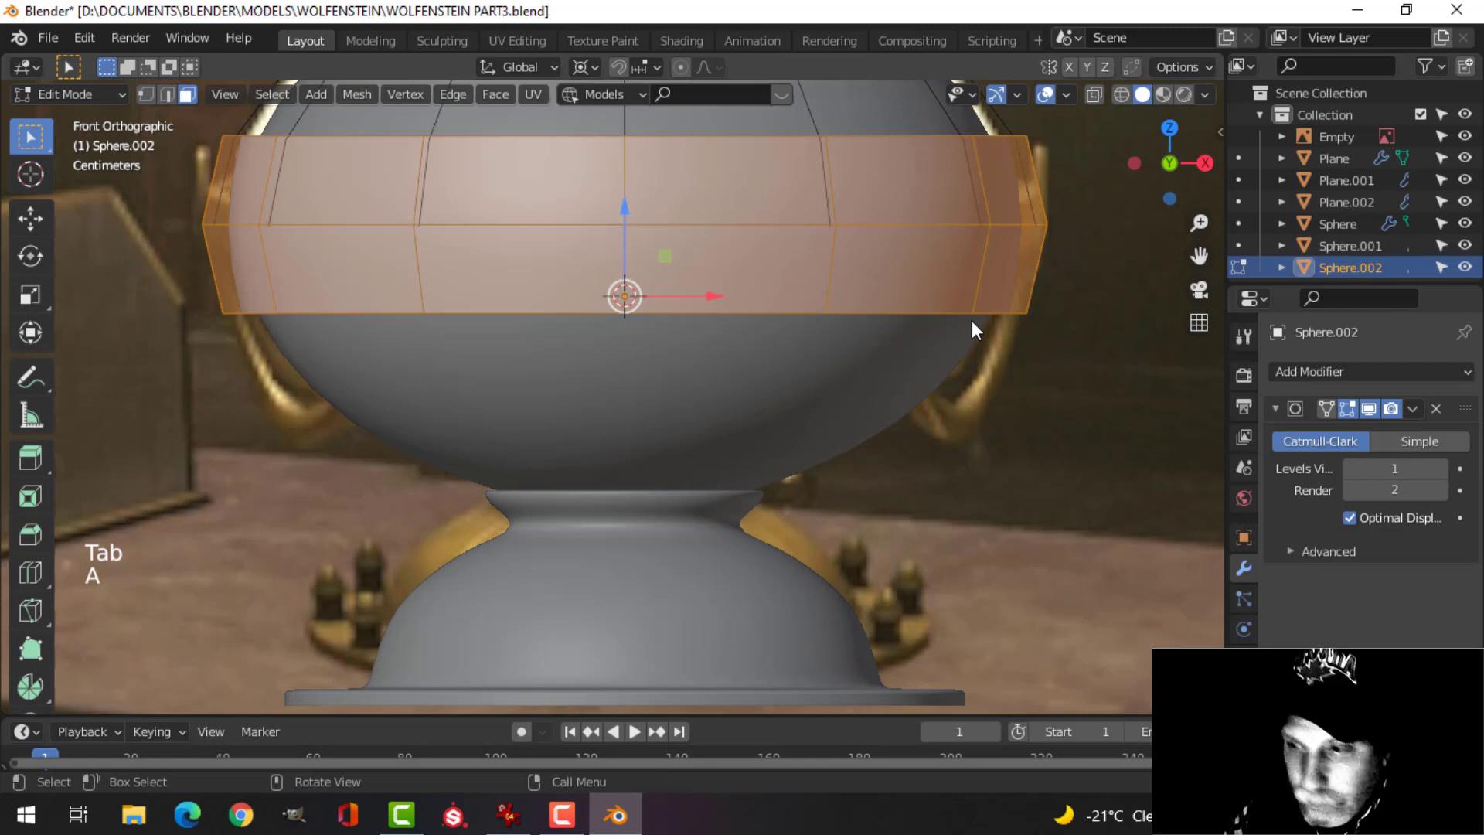
pyautogui.press('z')
pyautogui.click(836, 337)
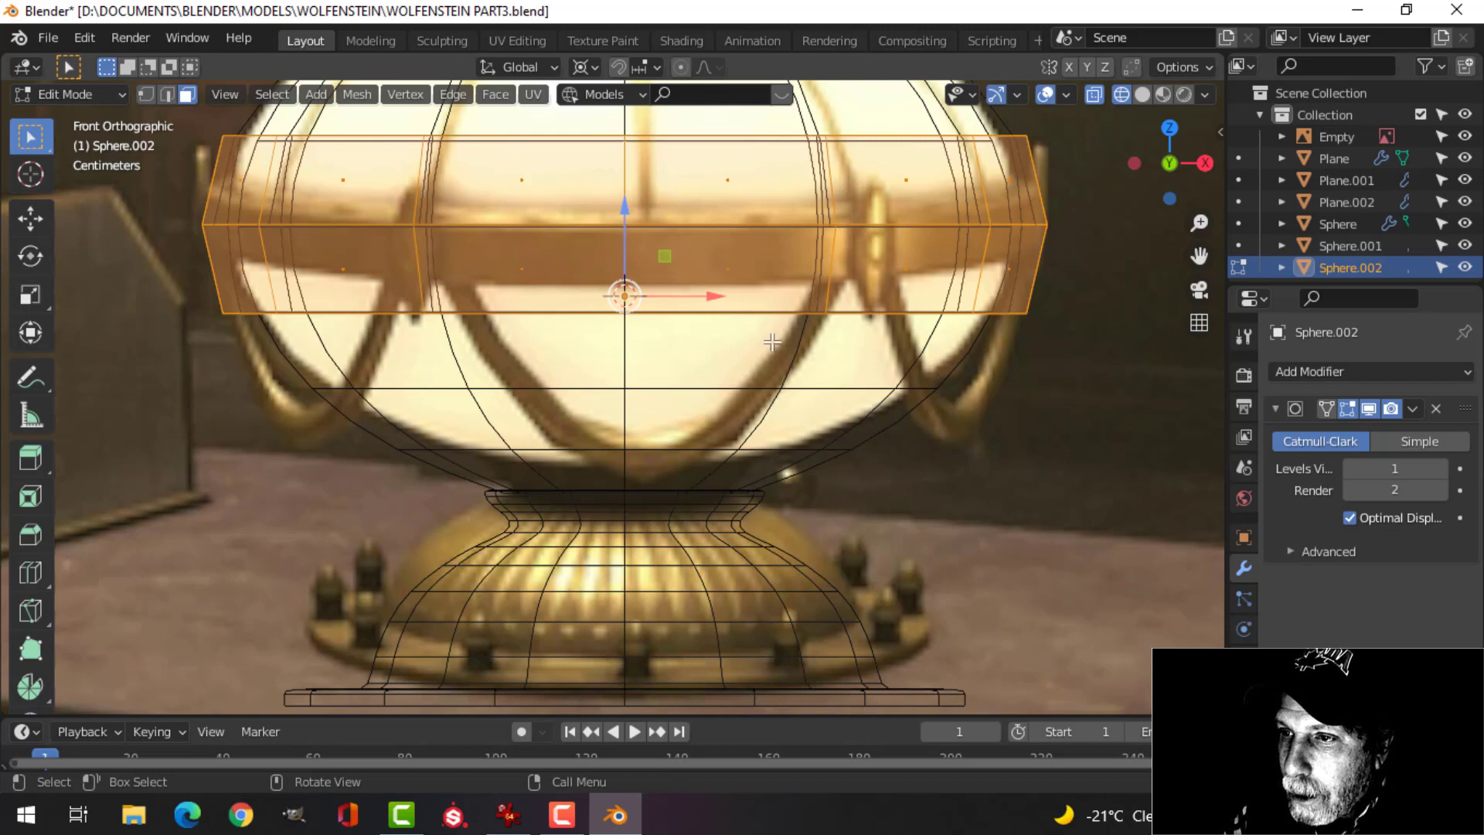
pyautogui.press('s')
pyautogui.press('z')
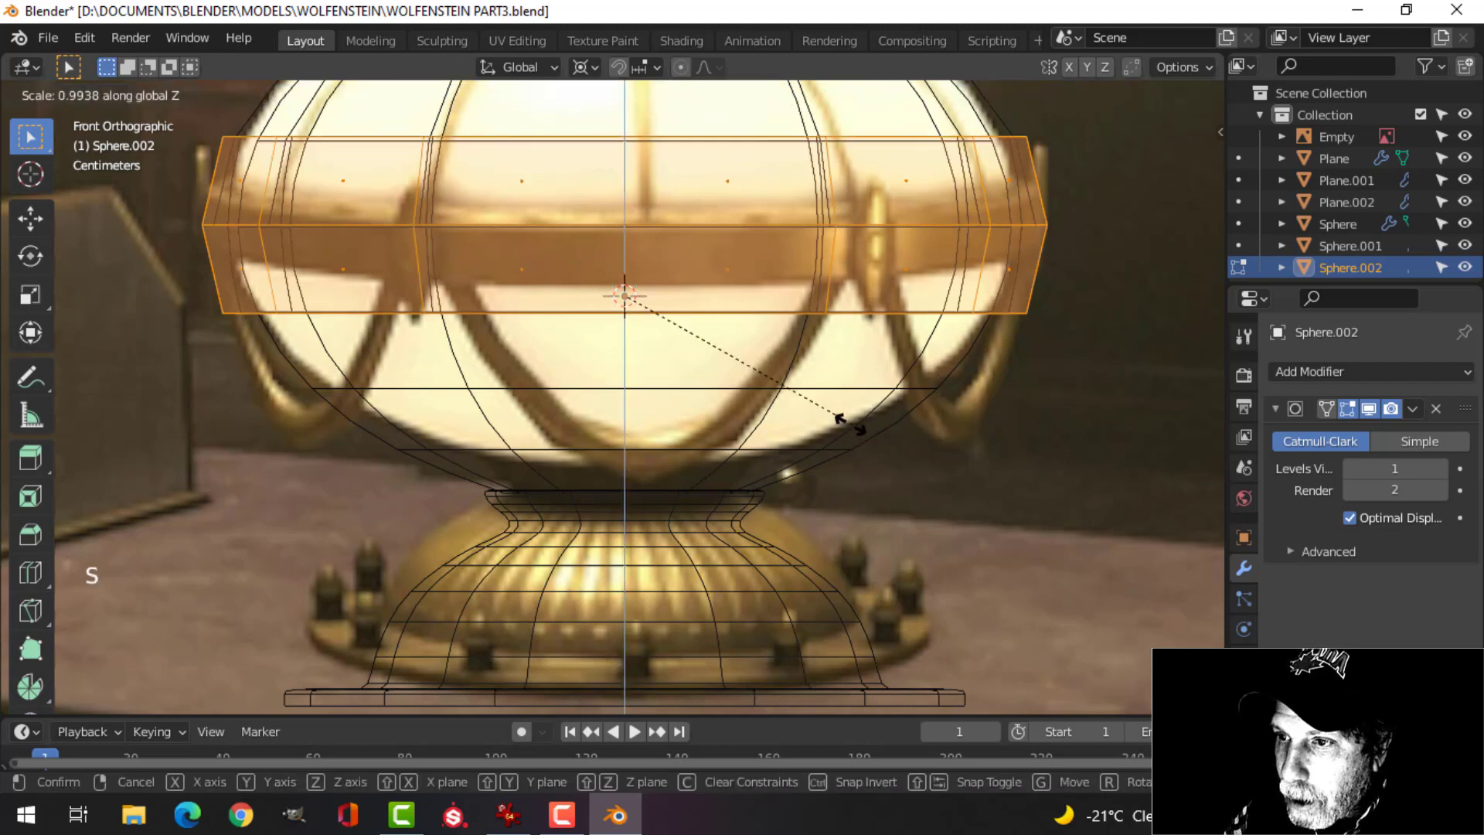
pyautogui.click(742, 359)
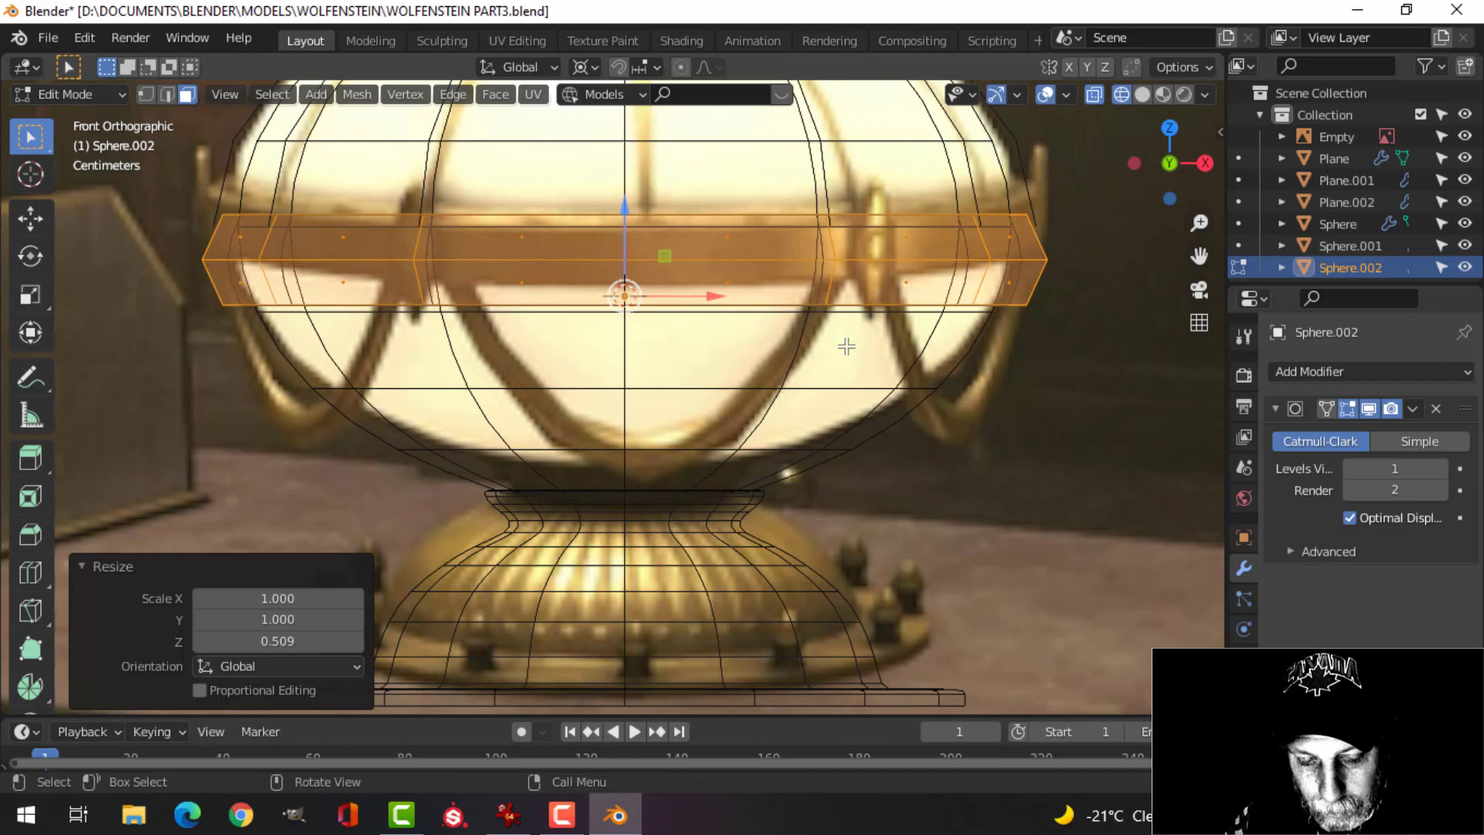
# Scale the band's middle edge loop to 0.98 and return to solid shading.
pyautogui.hotkey('alt', 'a')
pyautogui.keyDown('alt'); pyautogui.keyDown('shift'); pyautogui.click(695, 262); pyautogui.keyUp('shift'); pyautogui.keyUp('alt')
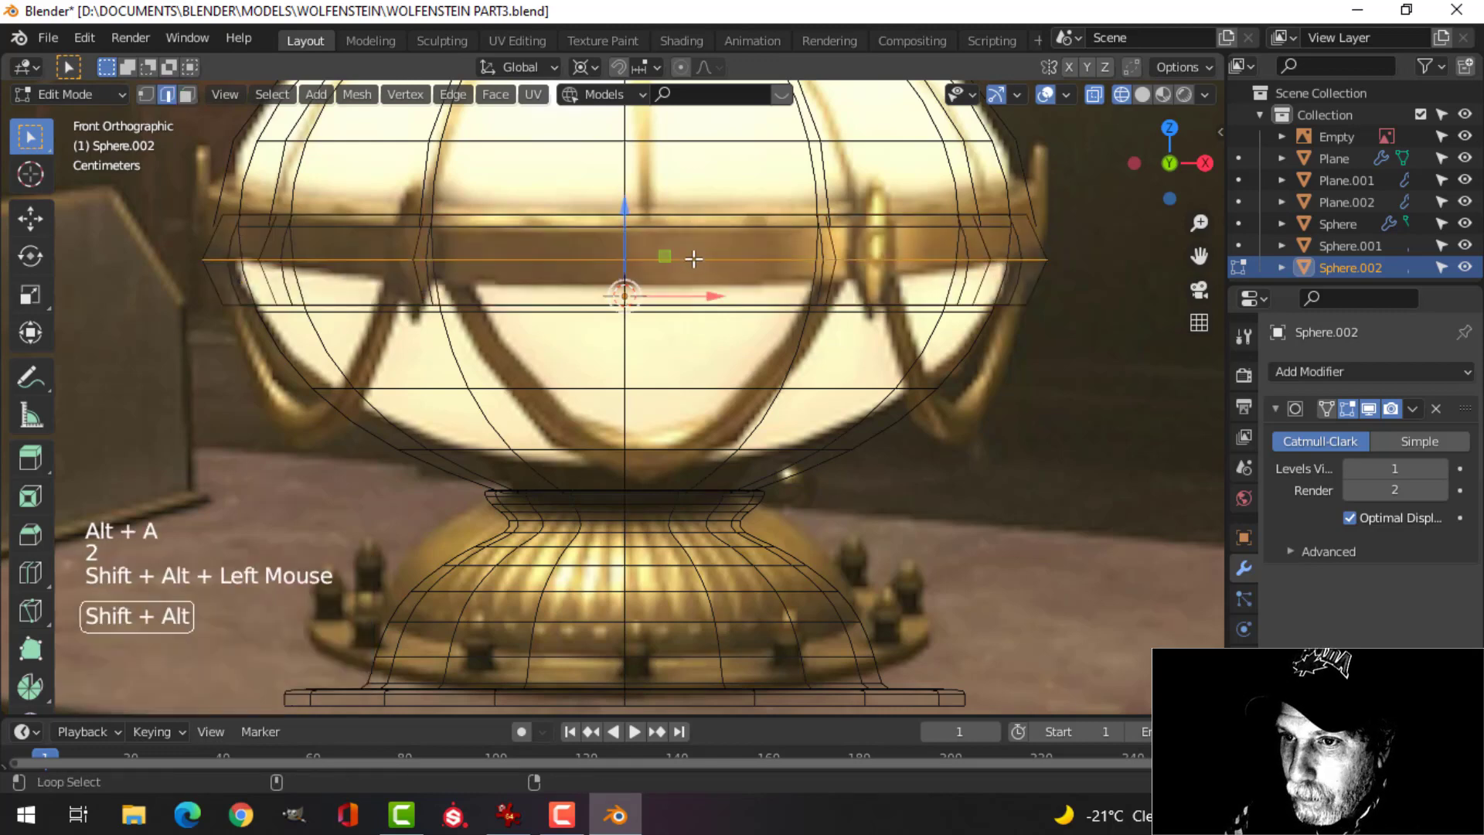
pyautogui.press('s')
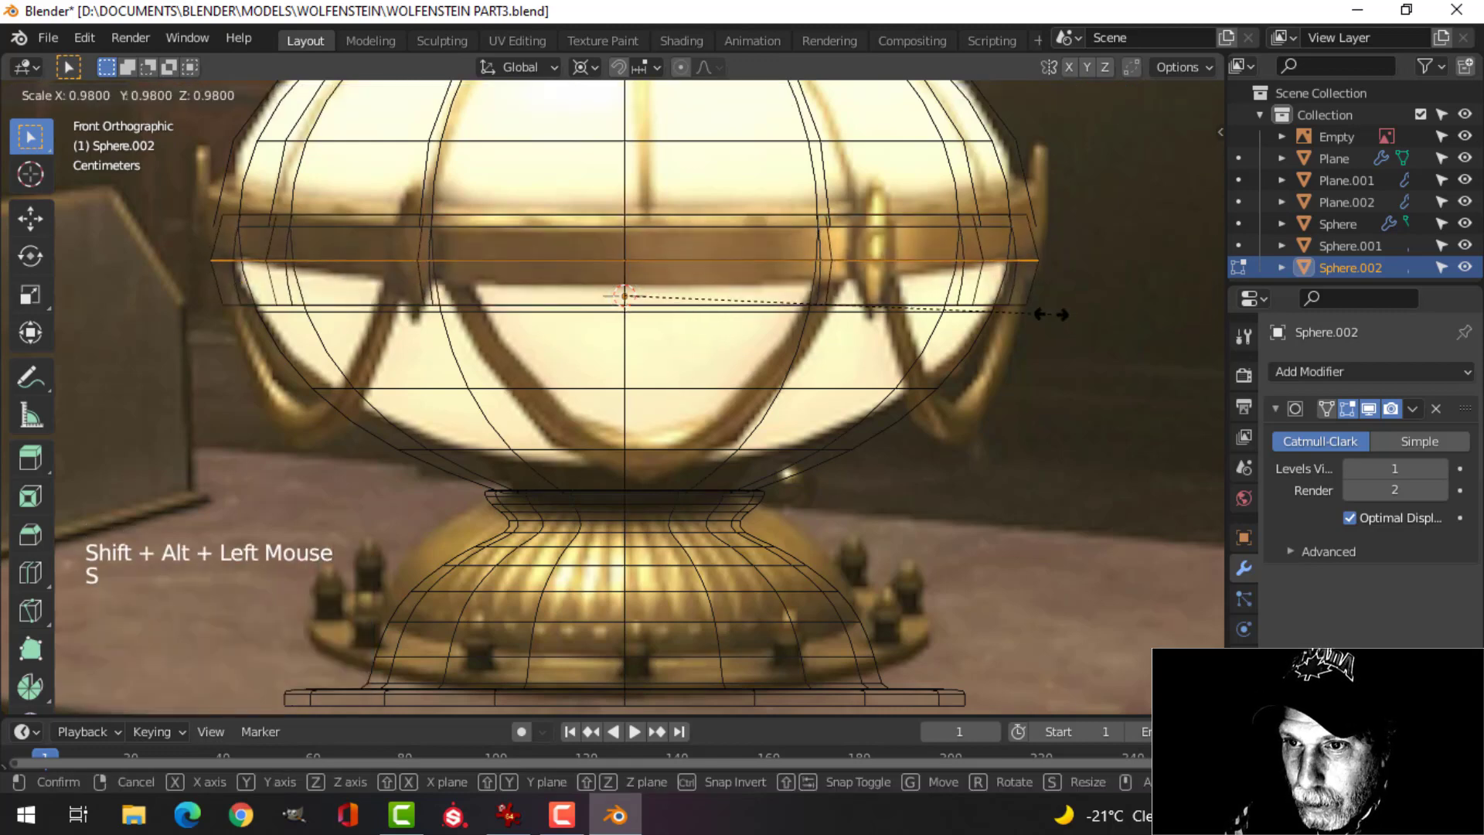
pyautogui.click(1051, 314)
pyautogui.press('z')
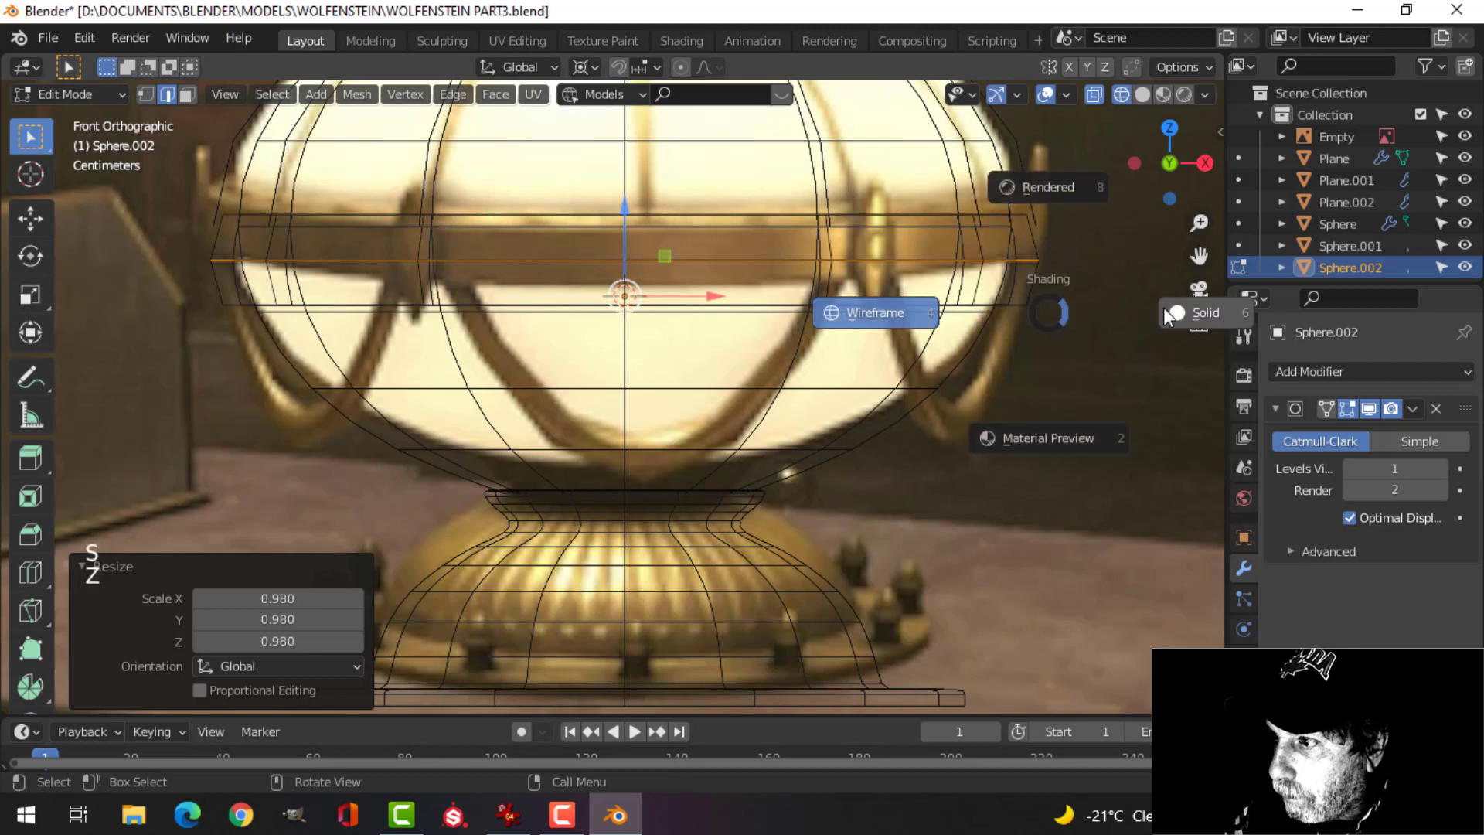
pyautogui.click(1169, 313)
pyautogui.moveTo(995, 306); pyautogui.dragTo(870, 307, button='middle')
pyautogui.scroll(-4, 951, 321)
pyautogui.scroll(1, 888, 321)
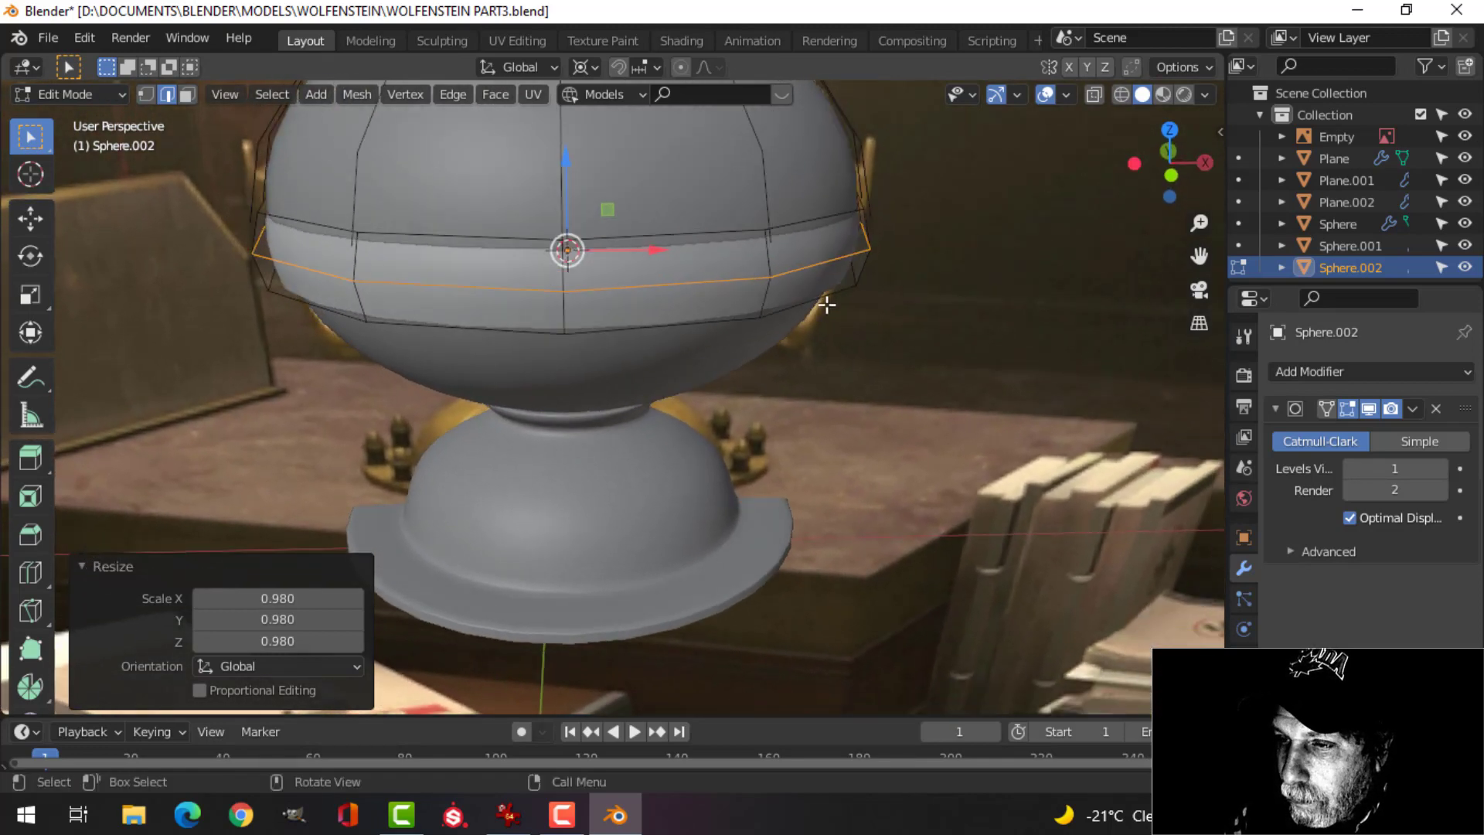
# Scale the entire band up to about 1.016 so it sits outside the shade.
pyautogui.press('a')
pyautogui.moveTo(736, 331); pyautogui.dragTo(821, 348, button='middle')
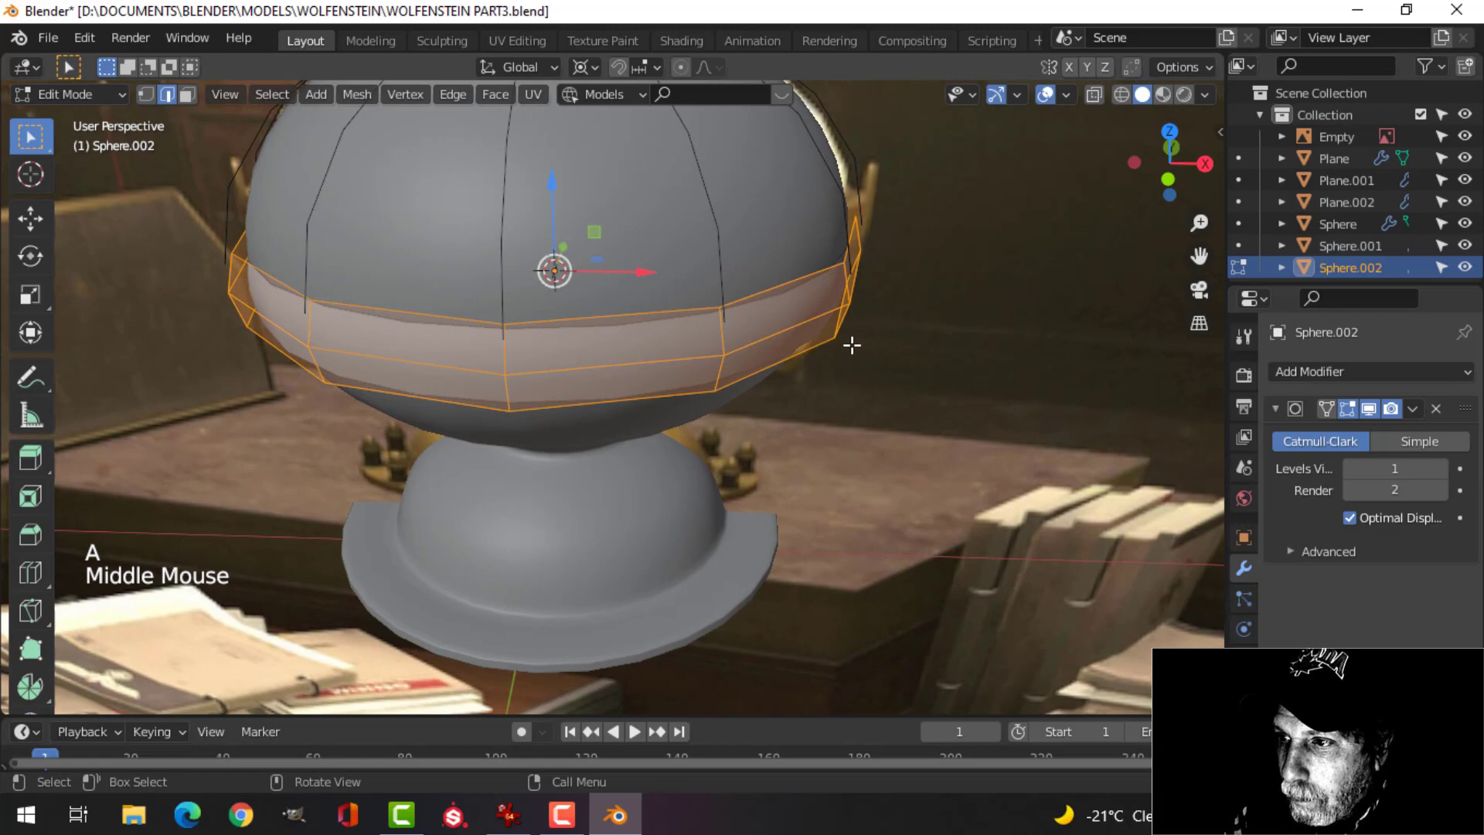
pyautogui.press('s')
pyautogui.click(854, 341)
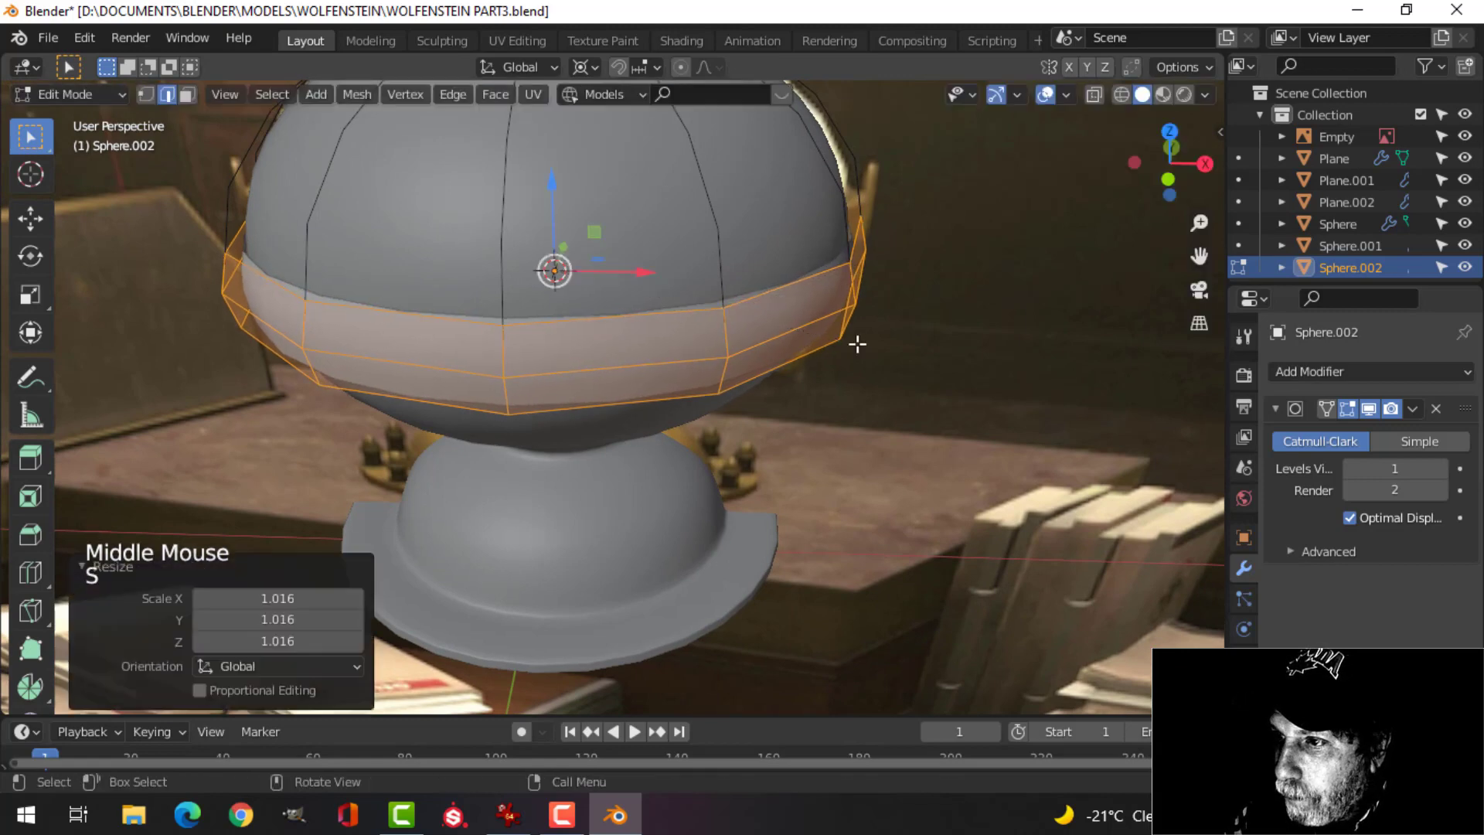
# Turn off the band's subdivision display in the viewport and scale the whole band down slightly.
pyautogui.click(1368, 409)
pyautogui.moveTo(1042, 395); pyautogui.dragTo(1047, 438, button='middle')
pyautogui.press('s')
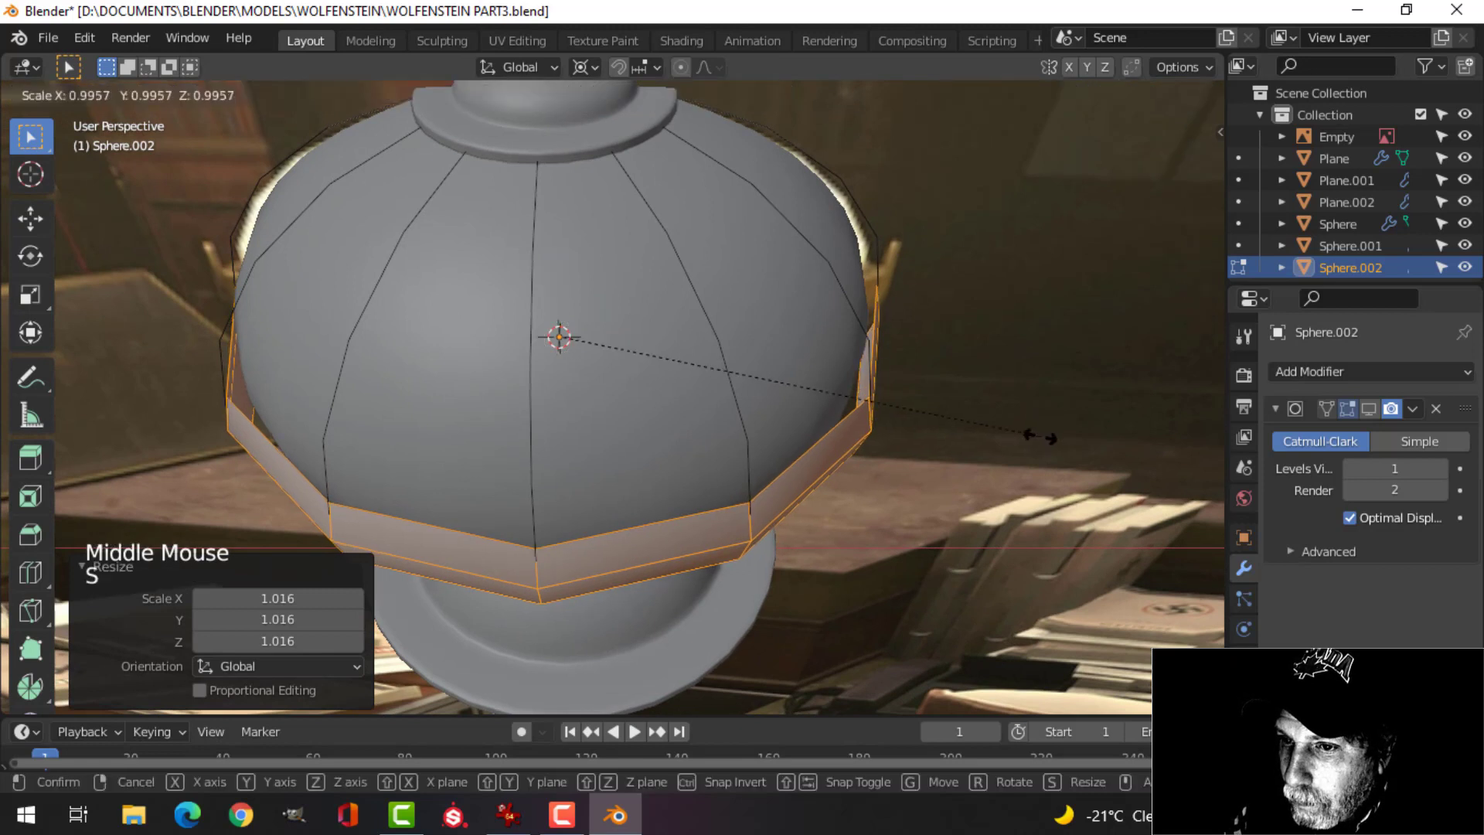
pyautogui.click(1015, 430)
# Extrude the band's faces inward with a Shrink/Fatten offset of about -0.0095 m, and delete the extruded inner faces.
pyautogui.press('e')
pyautogui.hotkey('alt', 's')
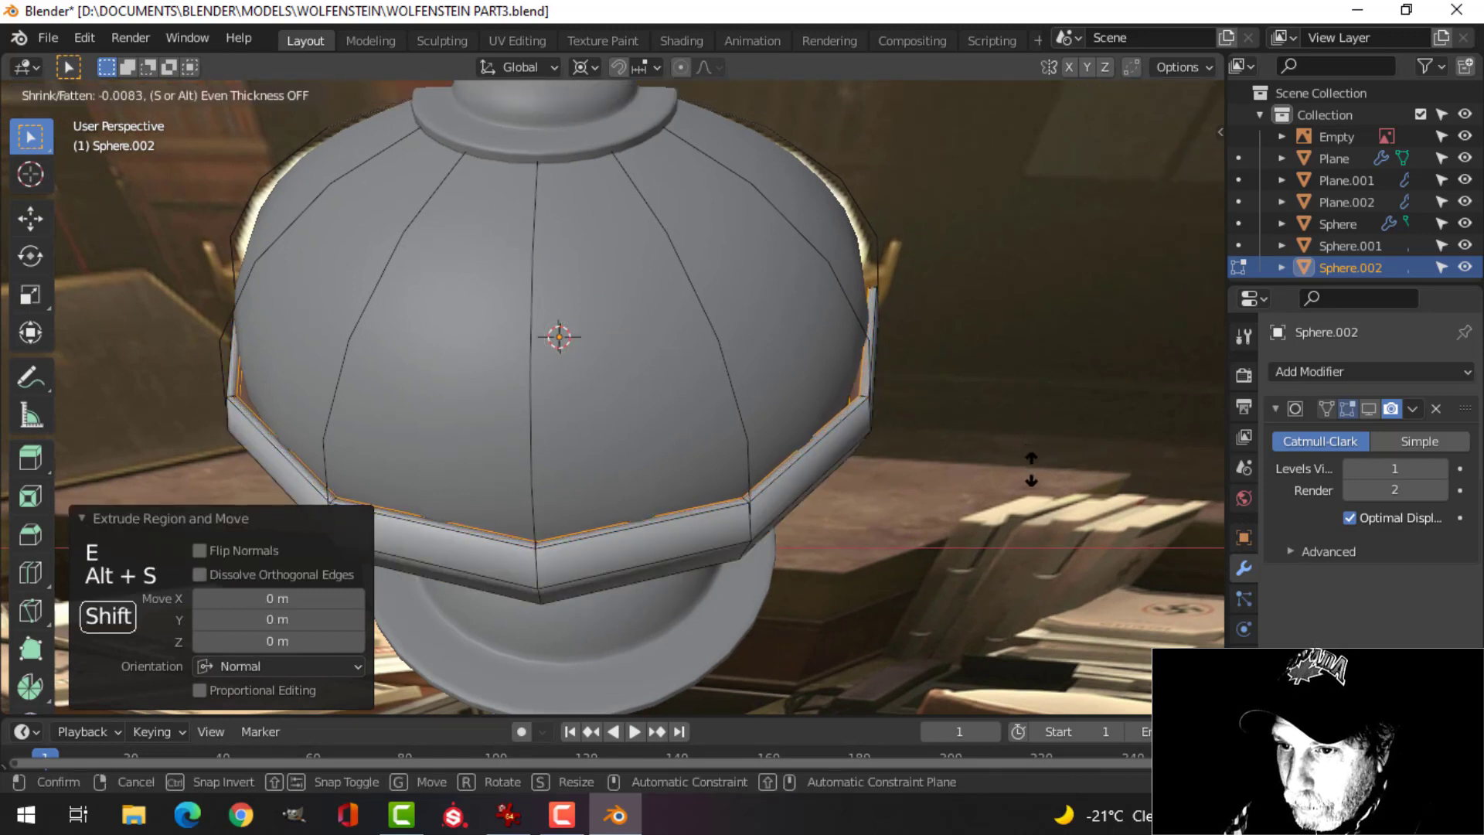
pyautogui.click(1021, 461)
pyautogui.press('x')
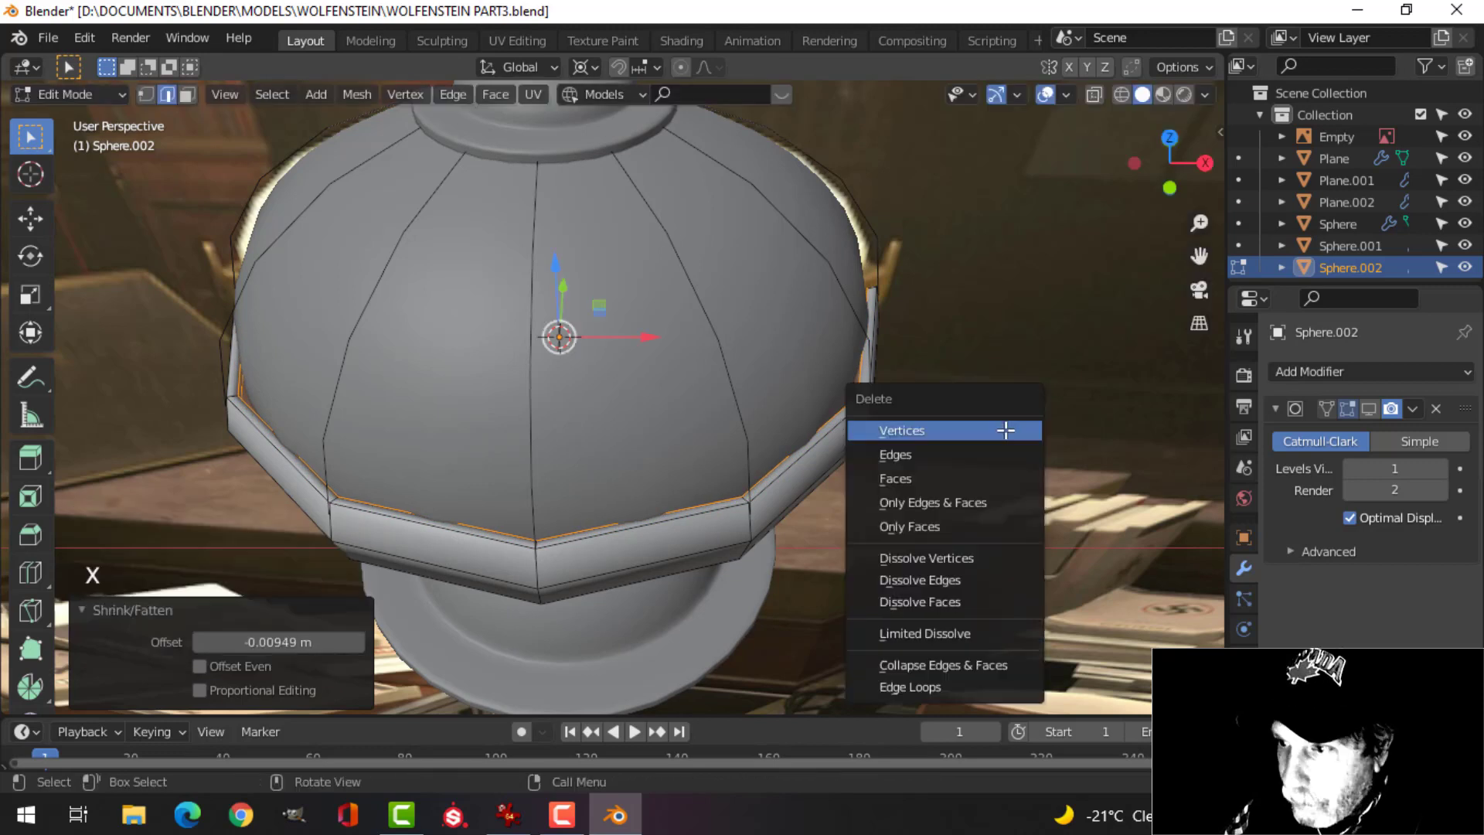
pyautogui.click(962, 476)
# Select the whole band and scale it down slightly so it sits closer to the glass shade.
pyautogui.press('a')
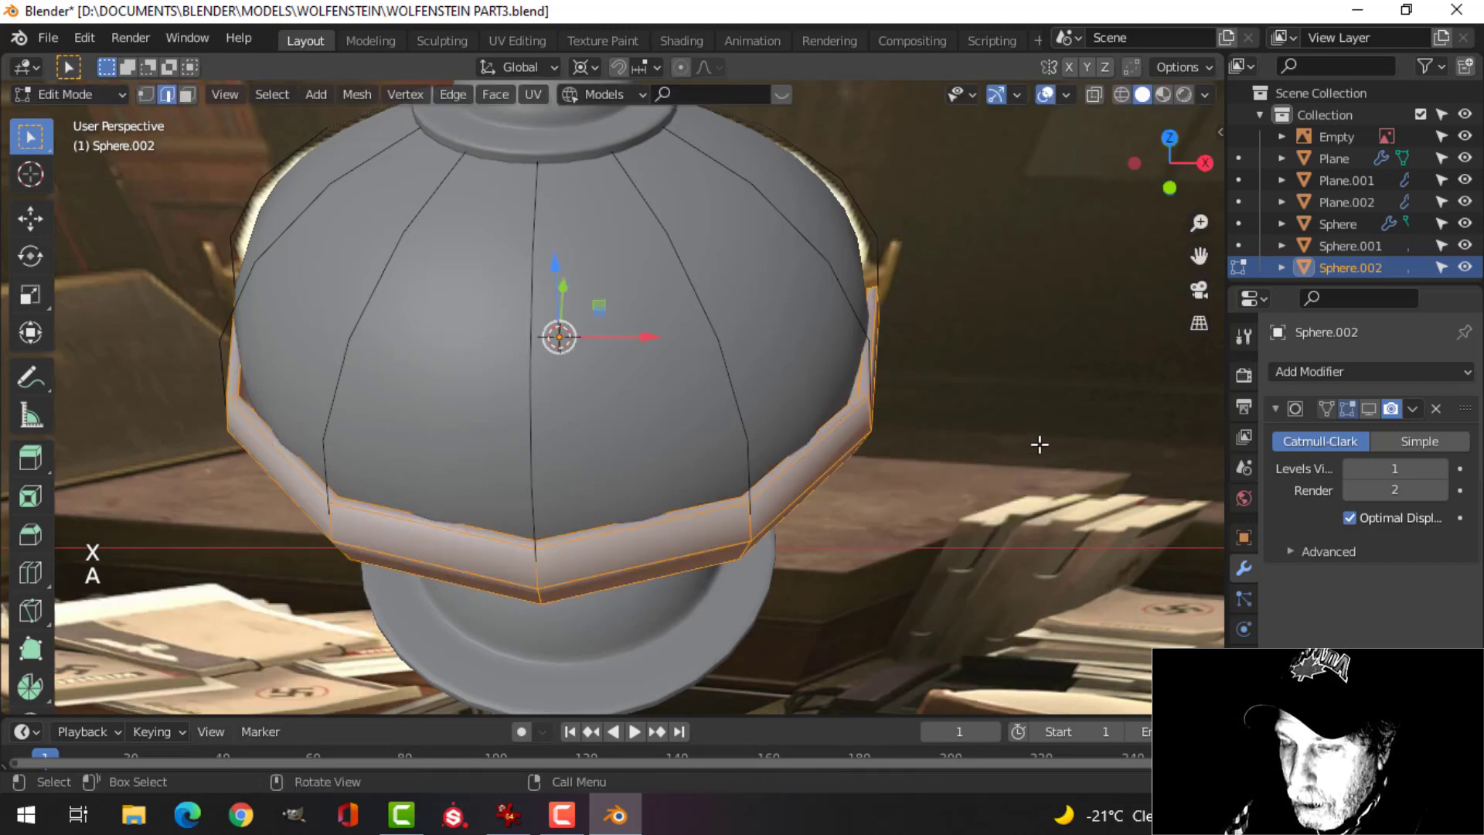
pyautogui.hotkey('alt', 's')
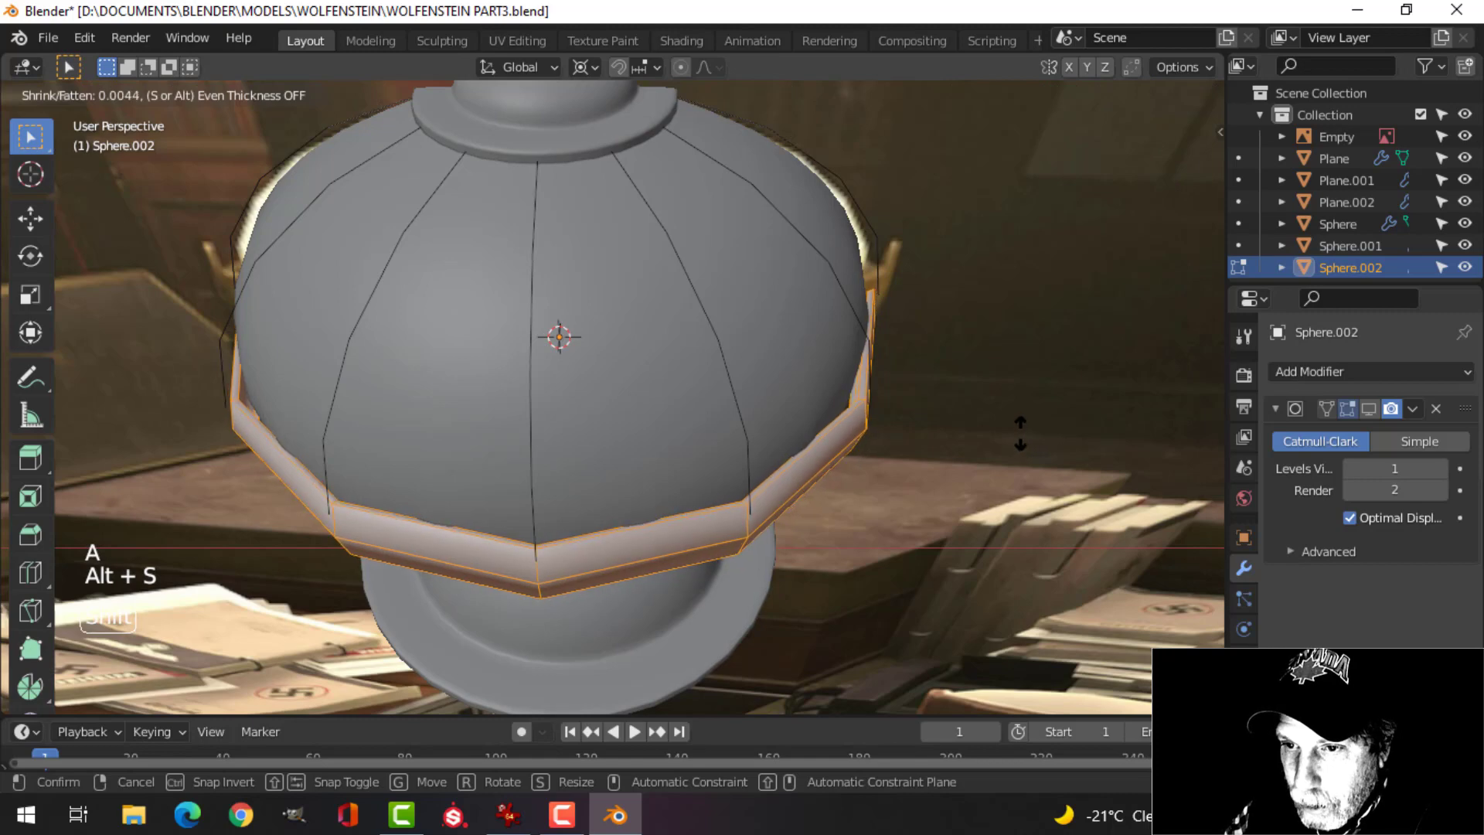
pyautogui.click(1021, 433)
pyautogui.press('s')
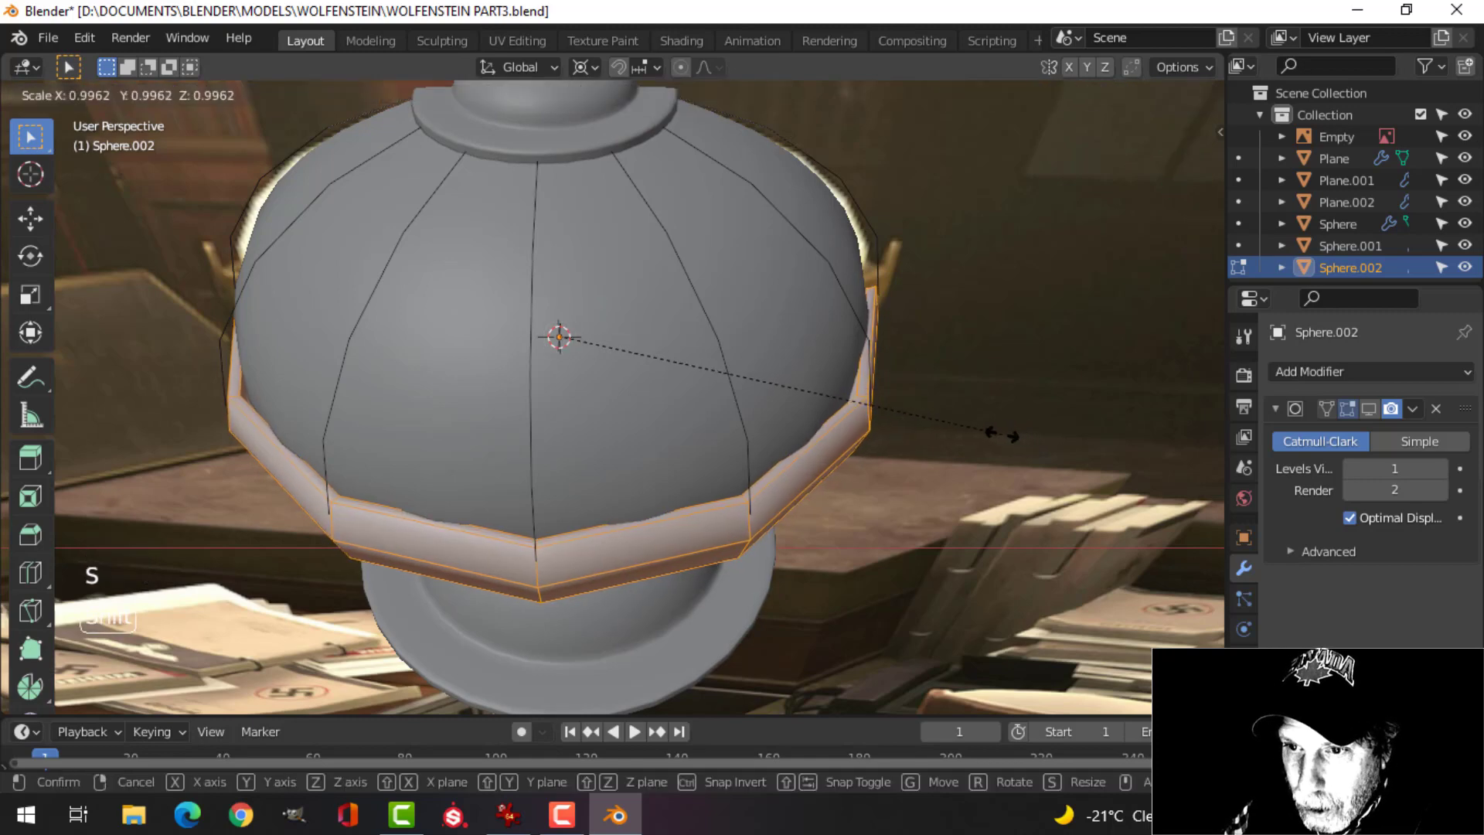
pyautogui.click(943, 433)
# Turn on the band's subdivision display in the viewport and rescale the whole band to fit around the shade.
pyautogui.press('Tab')
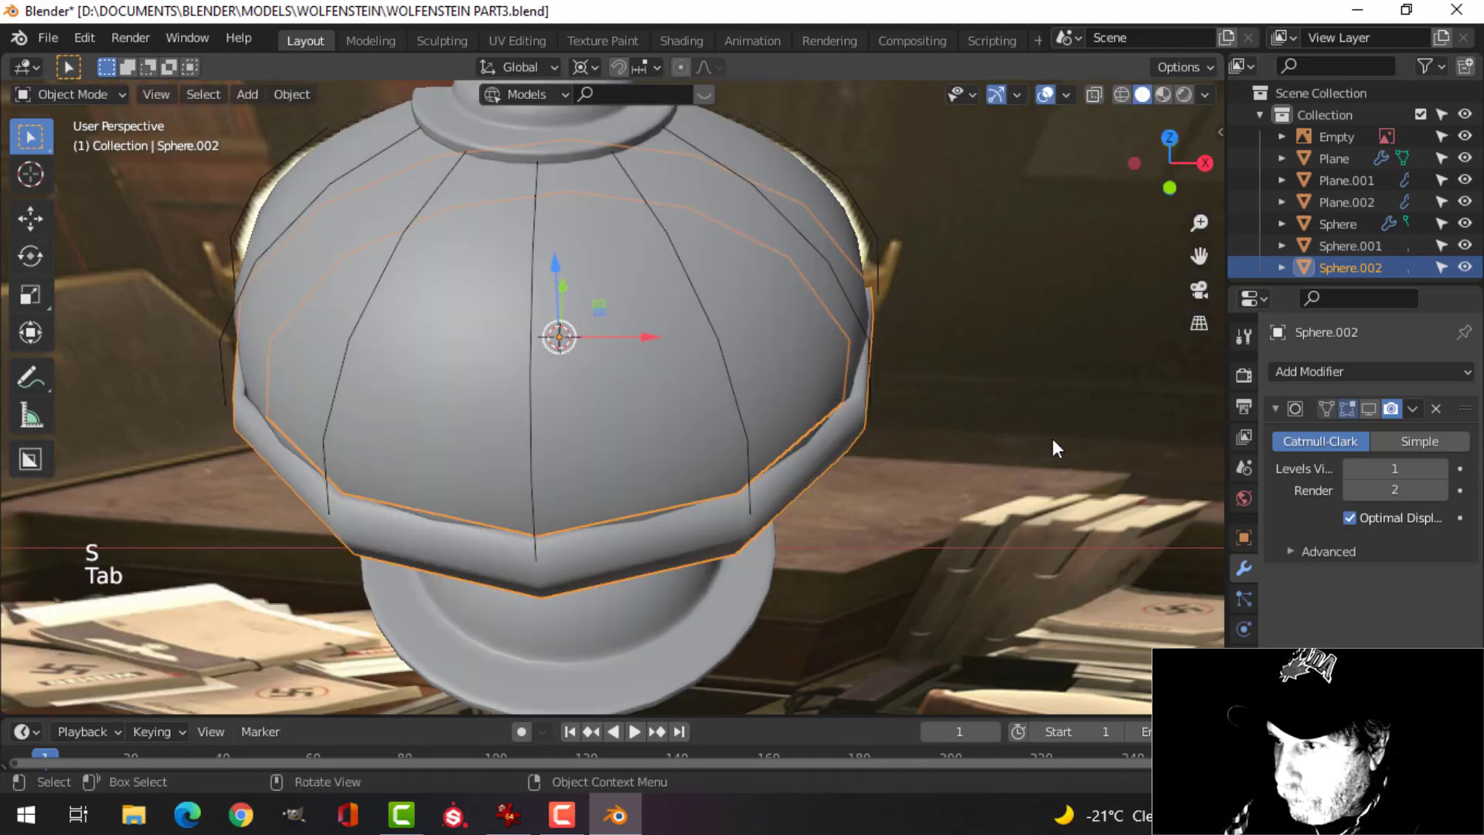
pyautogui.click(1352, 413)
pyautogui.moveTo(1160, 424); pyautogui.dragTo(953, 425, button='middle')
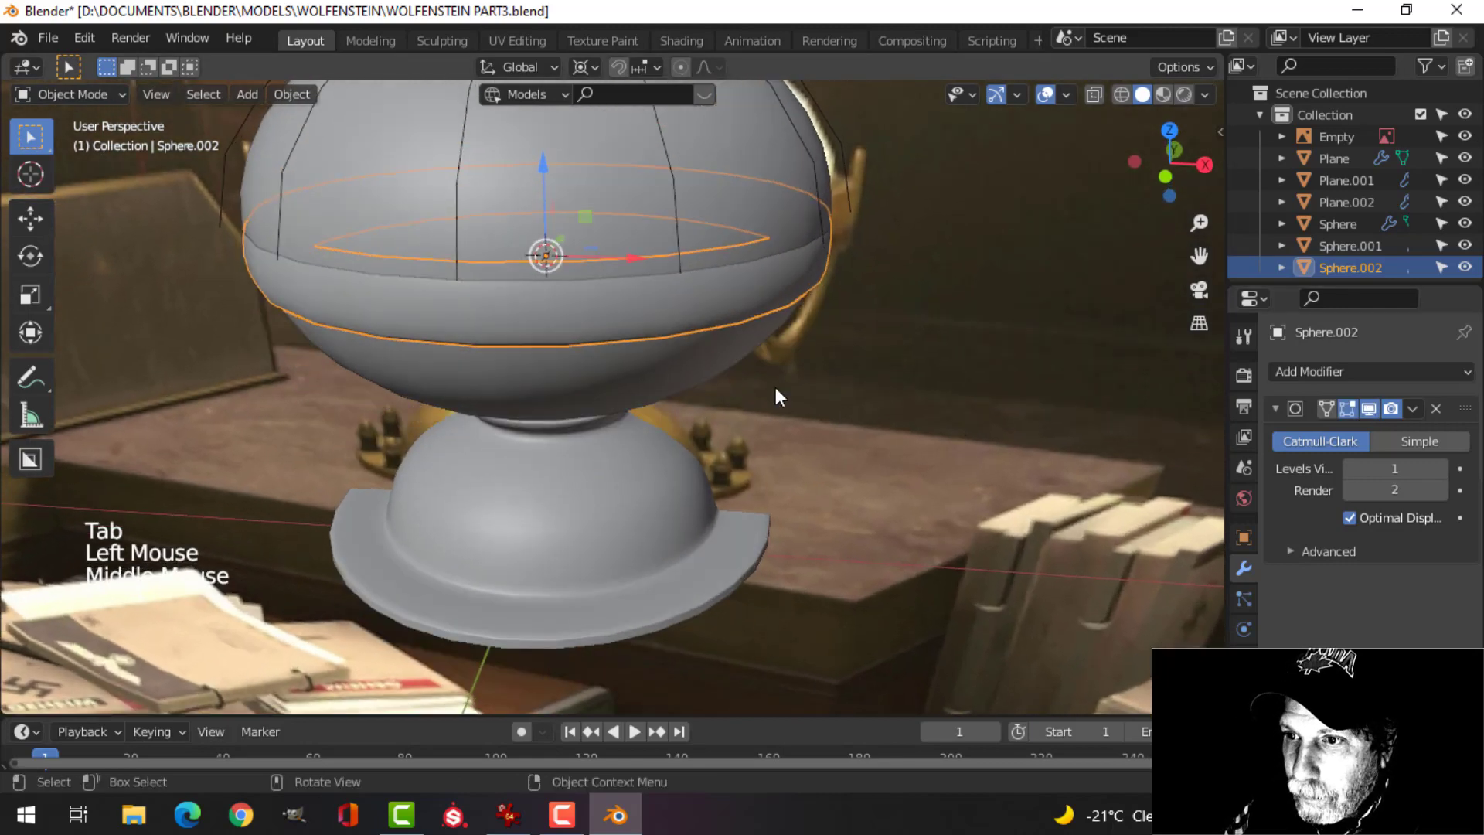
pyautogui.press('Tab')
pyautogui.press('a')
pyautogui.press('s')
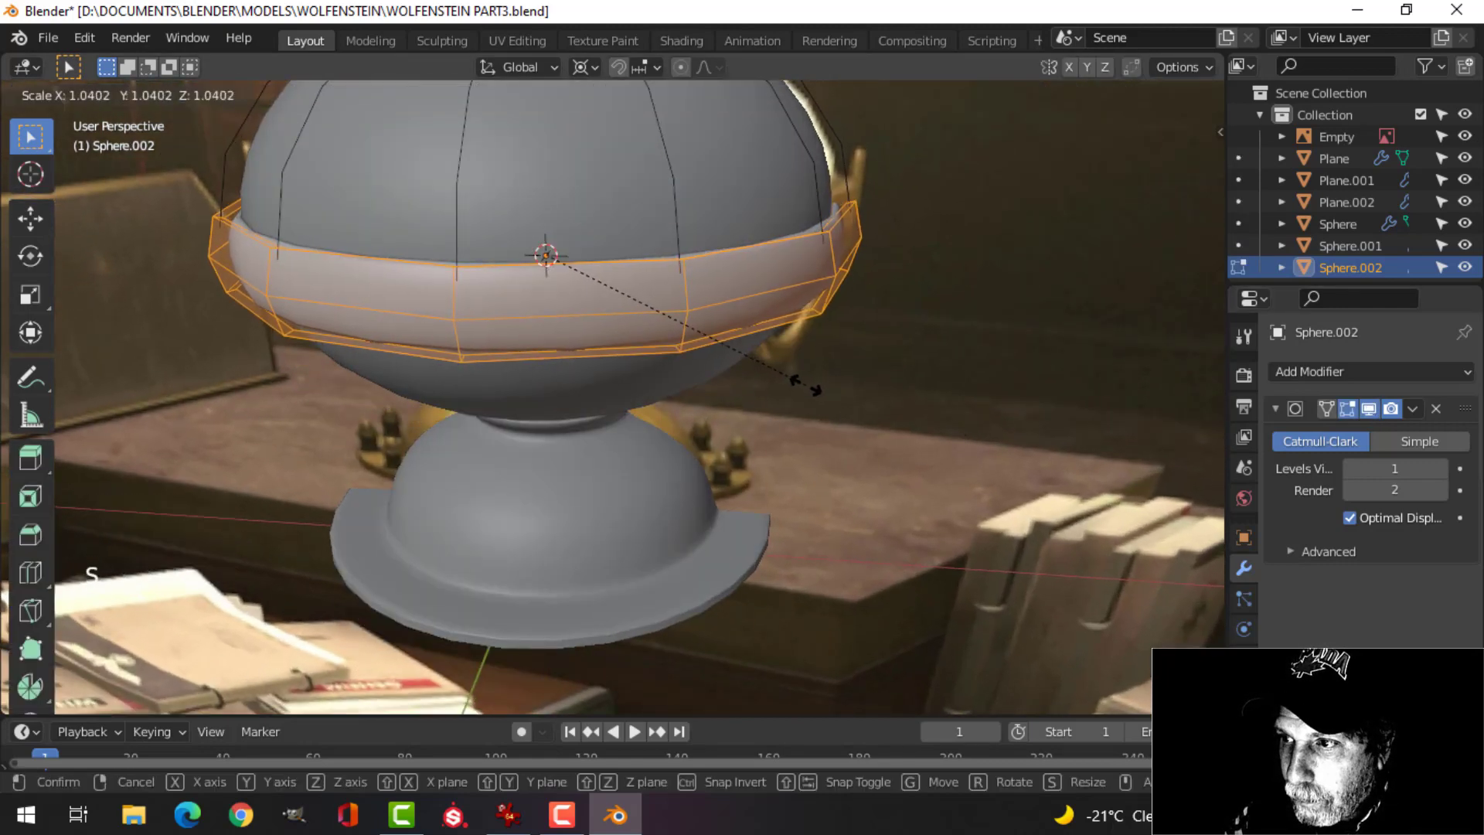
pyautogui.click(703, 364)
# Add a supporting edge loop around the band, slid close to its upper edge with a factor of about -0.816.
pyautogui.moveTo(702, 364); pyautogui.dragTo(722, 391, button='middle')
pyautogui.hotkey('alt', 'a')
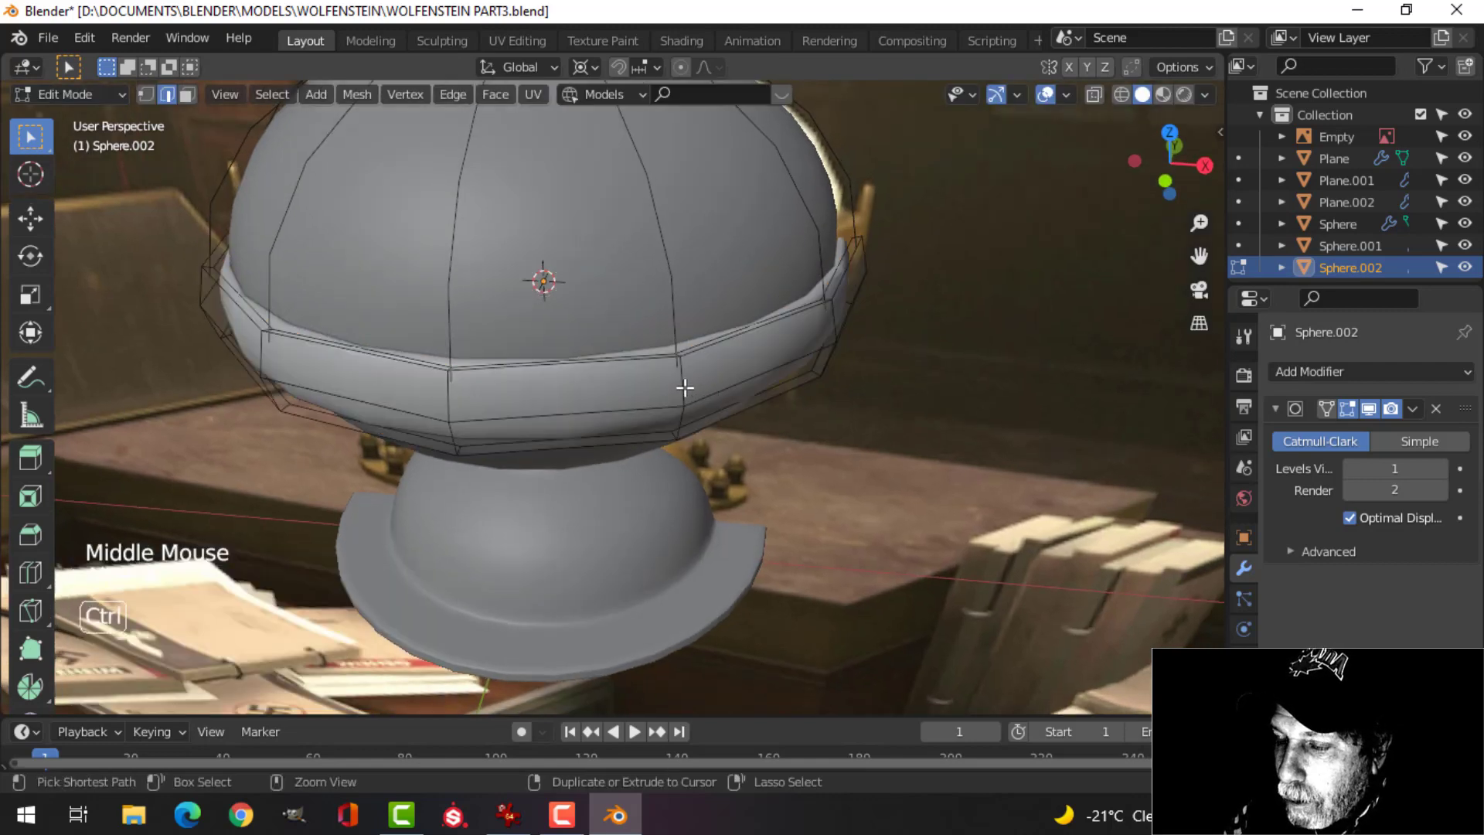
pyautogui.hotkey('ctrl', 'r')
pyautogui.click(680, 384)
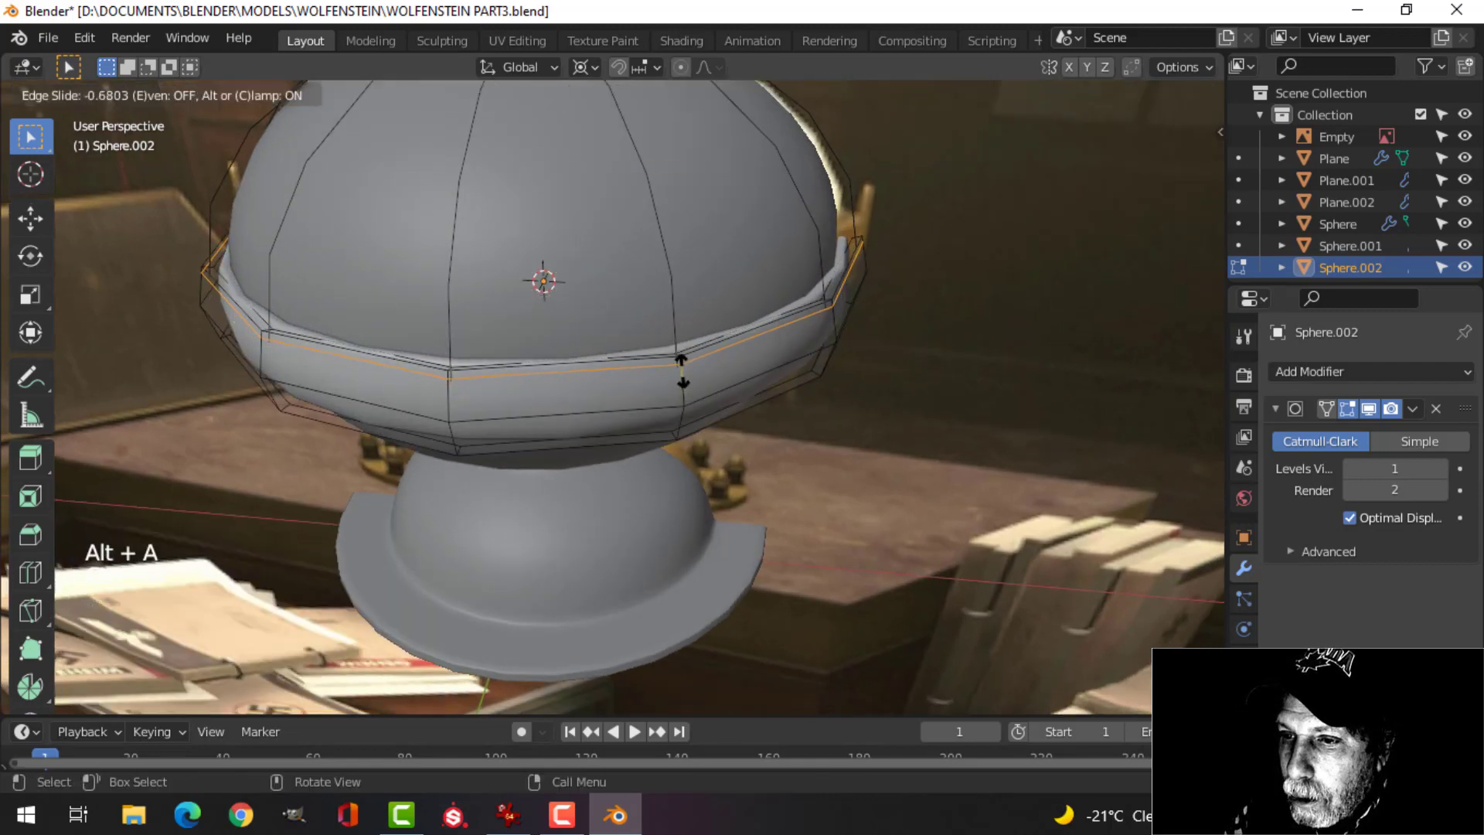
pyautogui.click(681, 369)
pyautogui.moveTo(696, 383); pyautogui.dragTo(700, 384, button='middle')
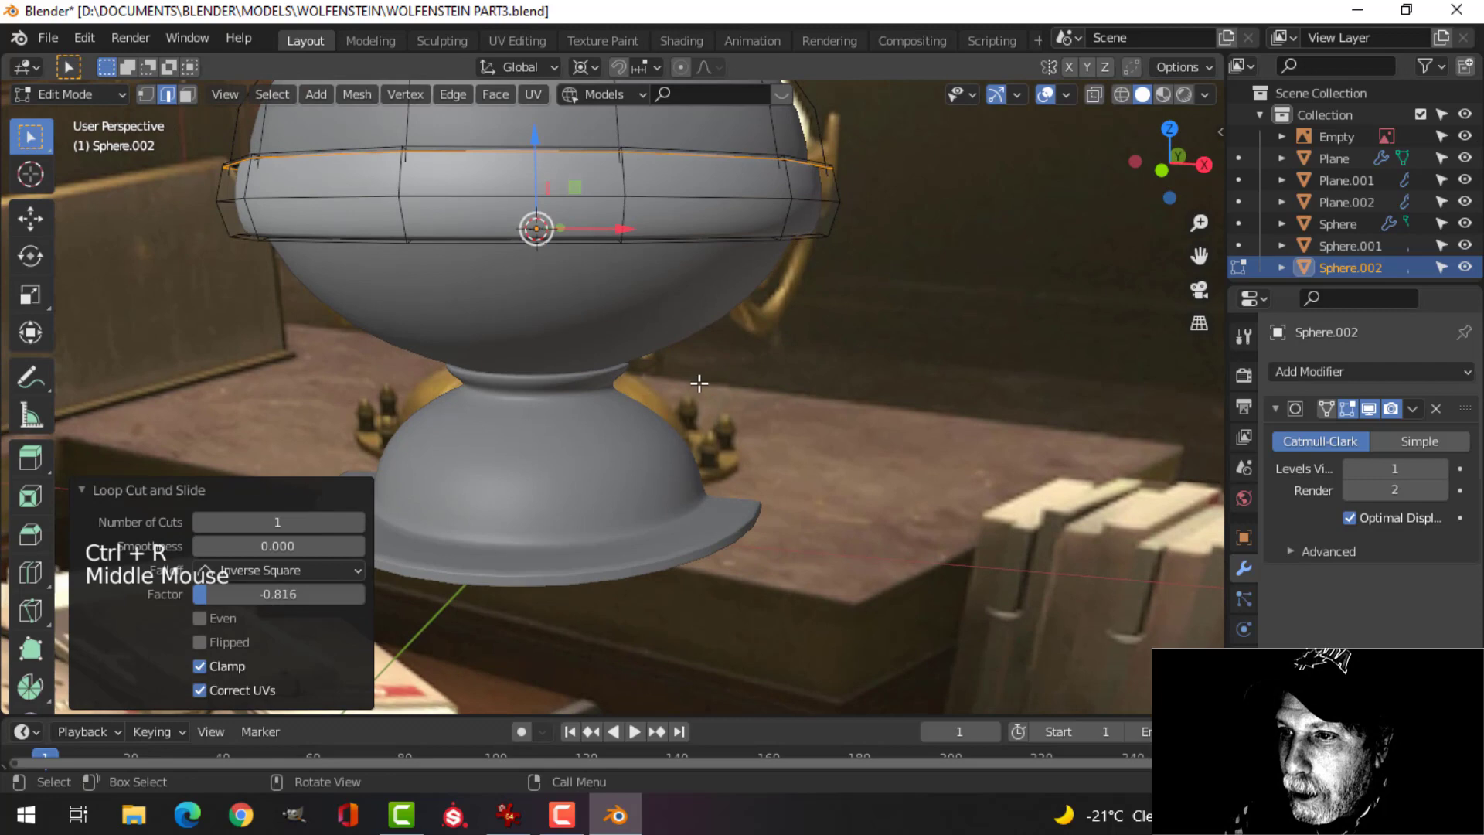
# Add a second supporting edge loop around the band close to its lower edge and leave mesh editing.
pyautogui.hotkey('ctrl', 'r')
pyautogui.click(623, 224)
pyautogui.click(769, 267)
pyautogui.press('Tab')
pyautogui.scroll(-3, 766, 298)
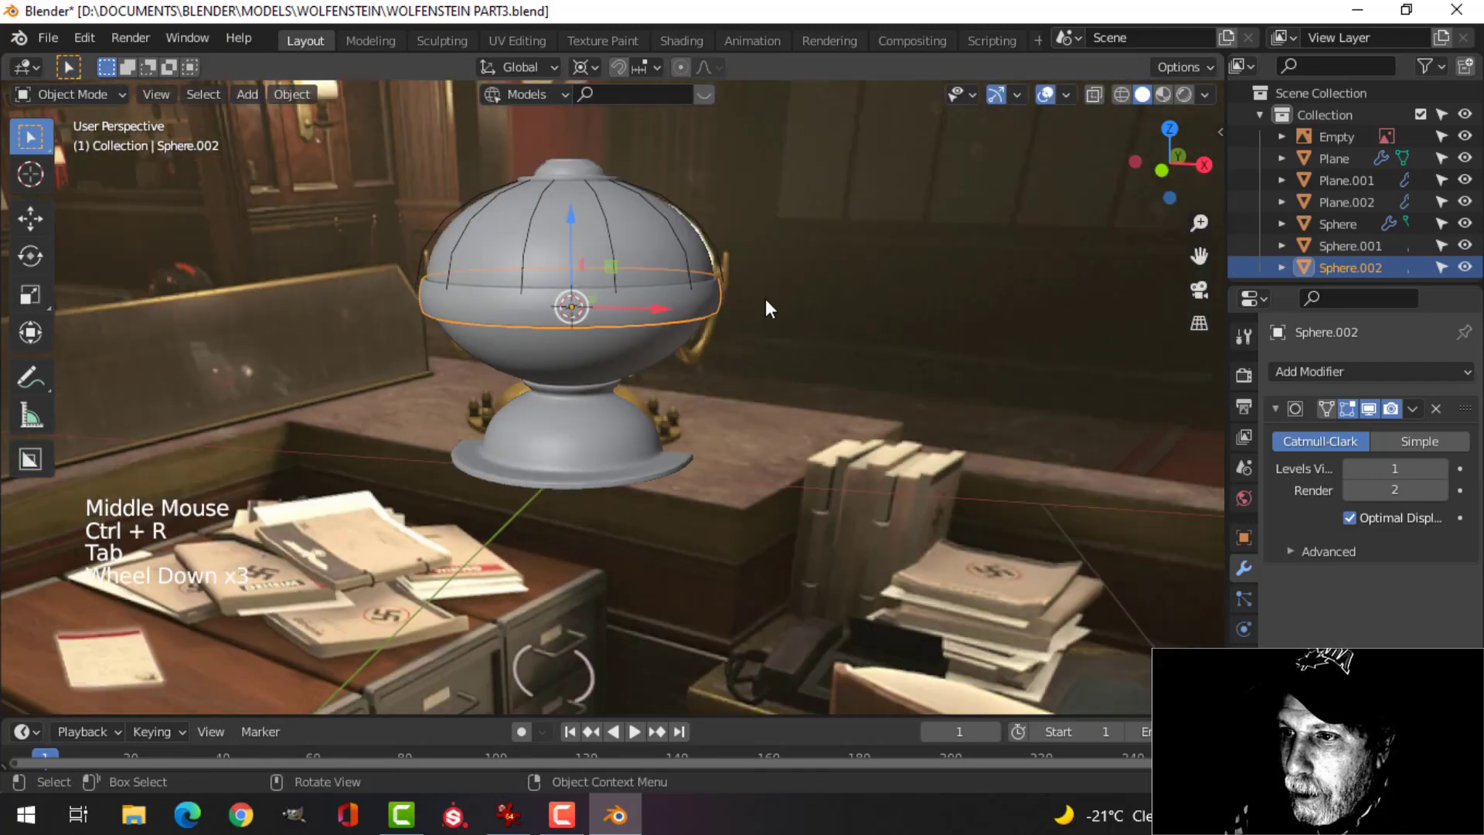
# Dissolve the edge loop running around the middle of the band.
pyautogui.hotkey('alt', 'a')
pyautogui.scroll(2, 734, 337)
pyautogui.moveTo(735, 336); pyautogui.dragTo(646, 318, button='middle')
pyautogui.click(634, 331)
pyautogui.press('Tab')
pyautogui.hotkey('alt', 'a')
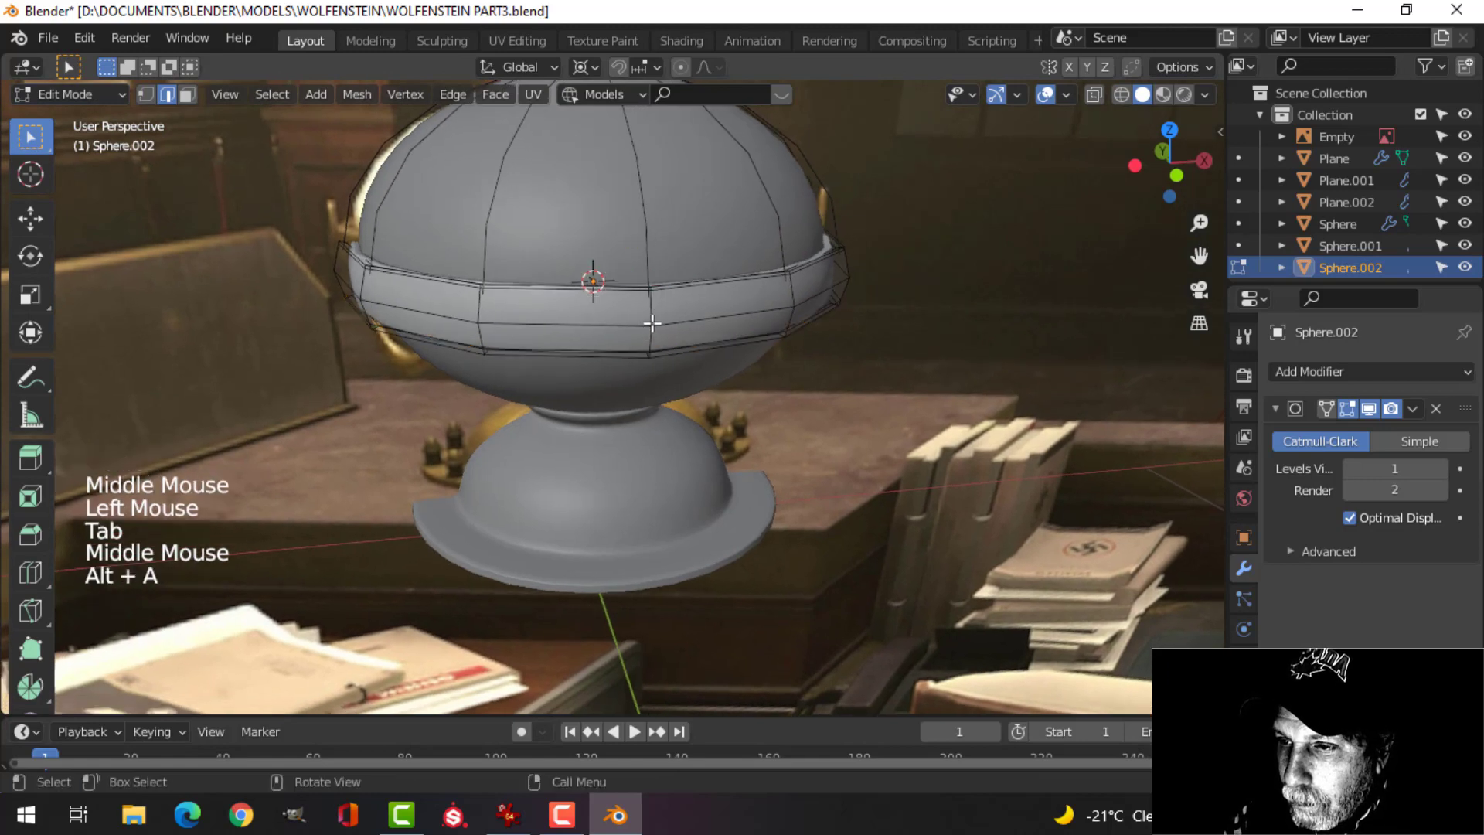
pyautogui.press('2')
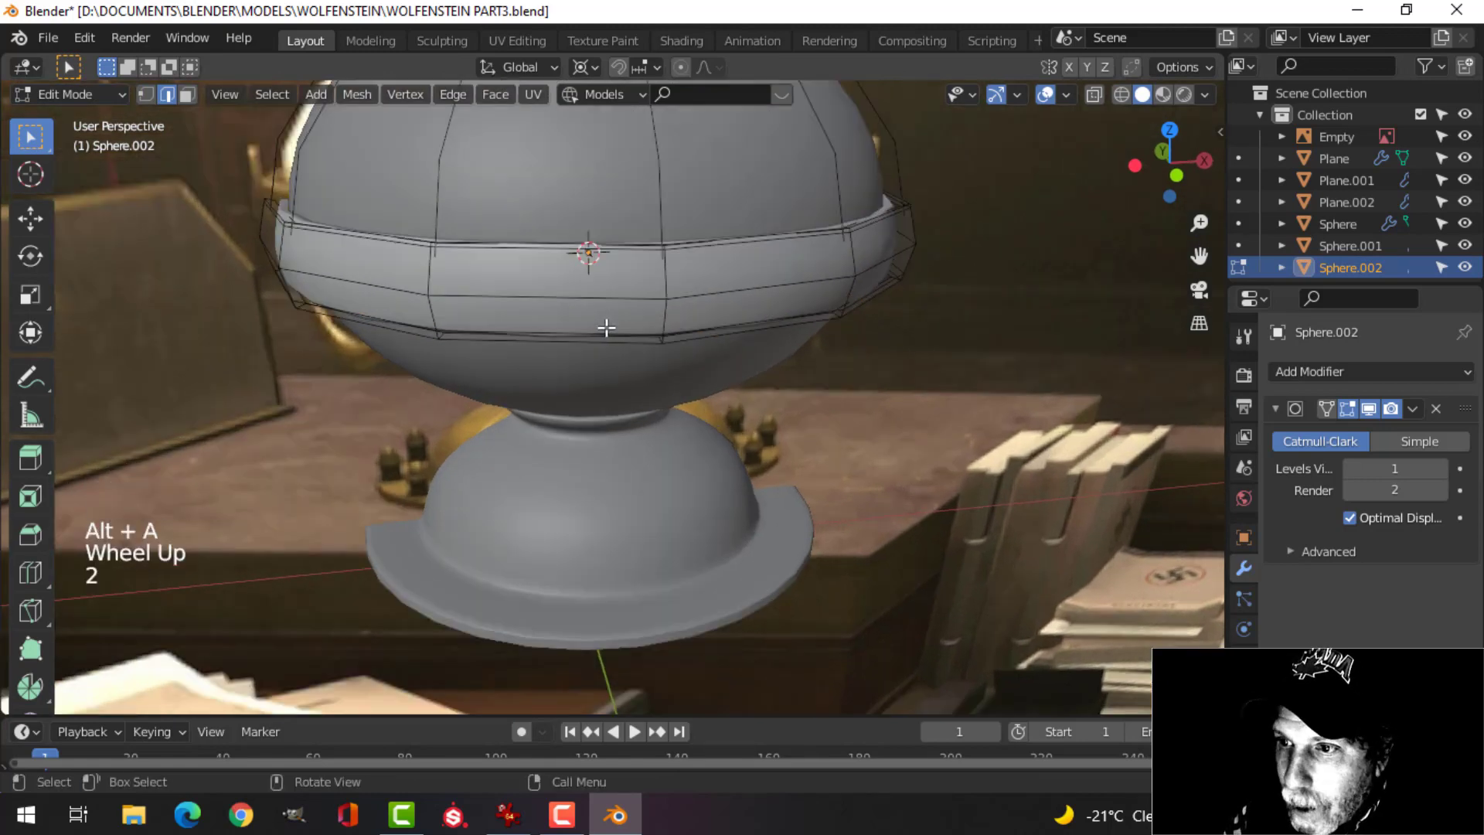
pyautogui.keyDown('alt'); pyautogui.keyDown('shift'); pyautogui.click(610, 303); pyautogui.keyUp('shift'); pyautogui.keyUp('alt')
pyautogui.press('x')
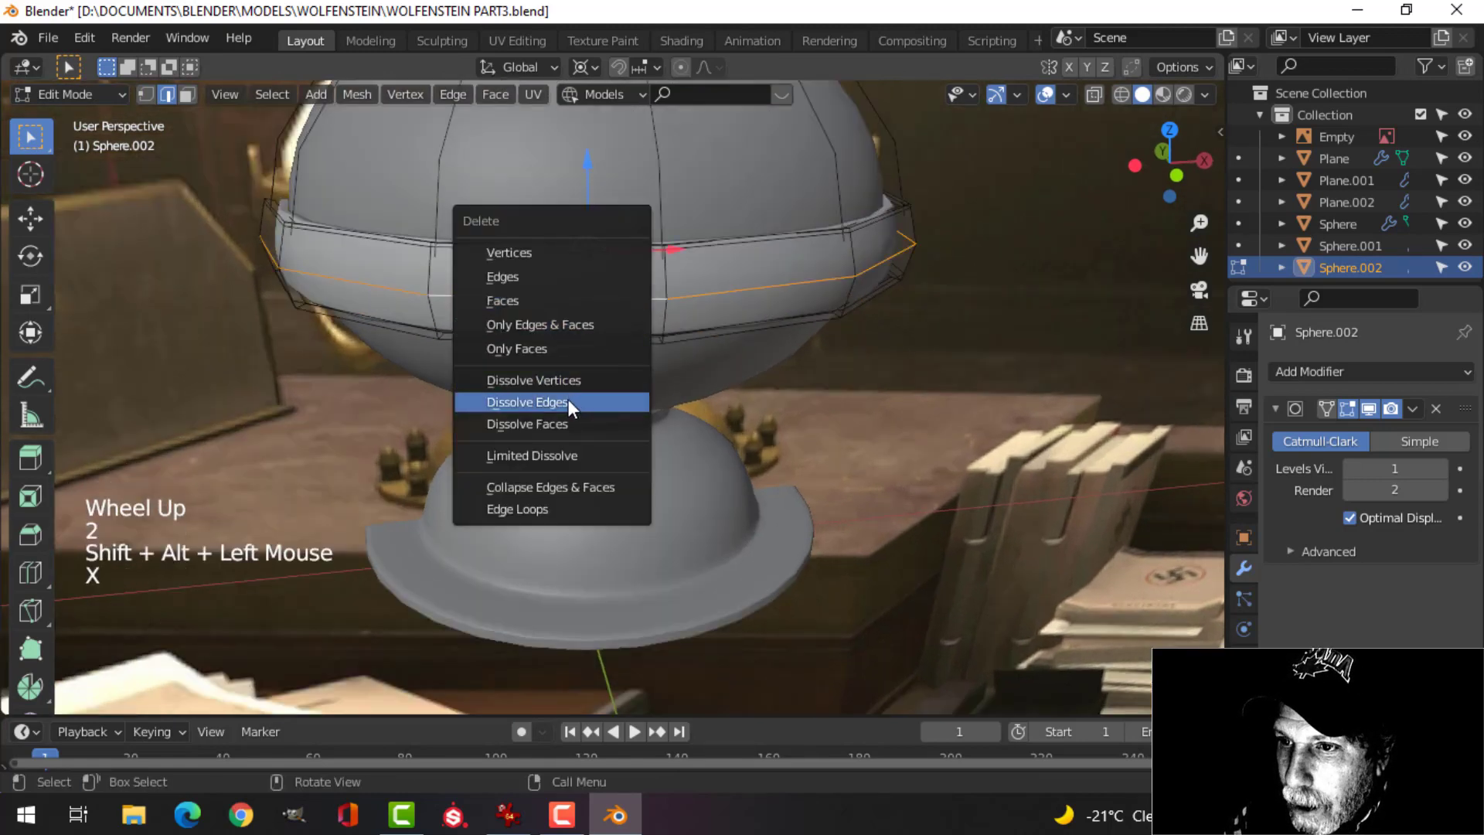
pyautogui.click(567, 399)
pyautogui.press('Tab')
pyautogui.scroll(-2, 714, 362)
pyautogui.hotkey('alt', 'a')
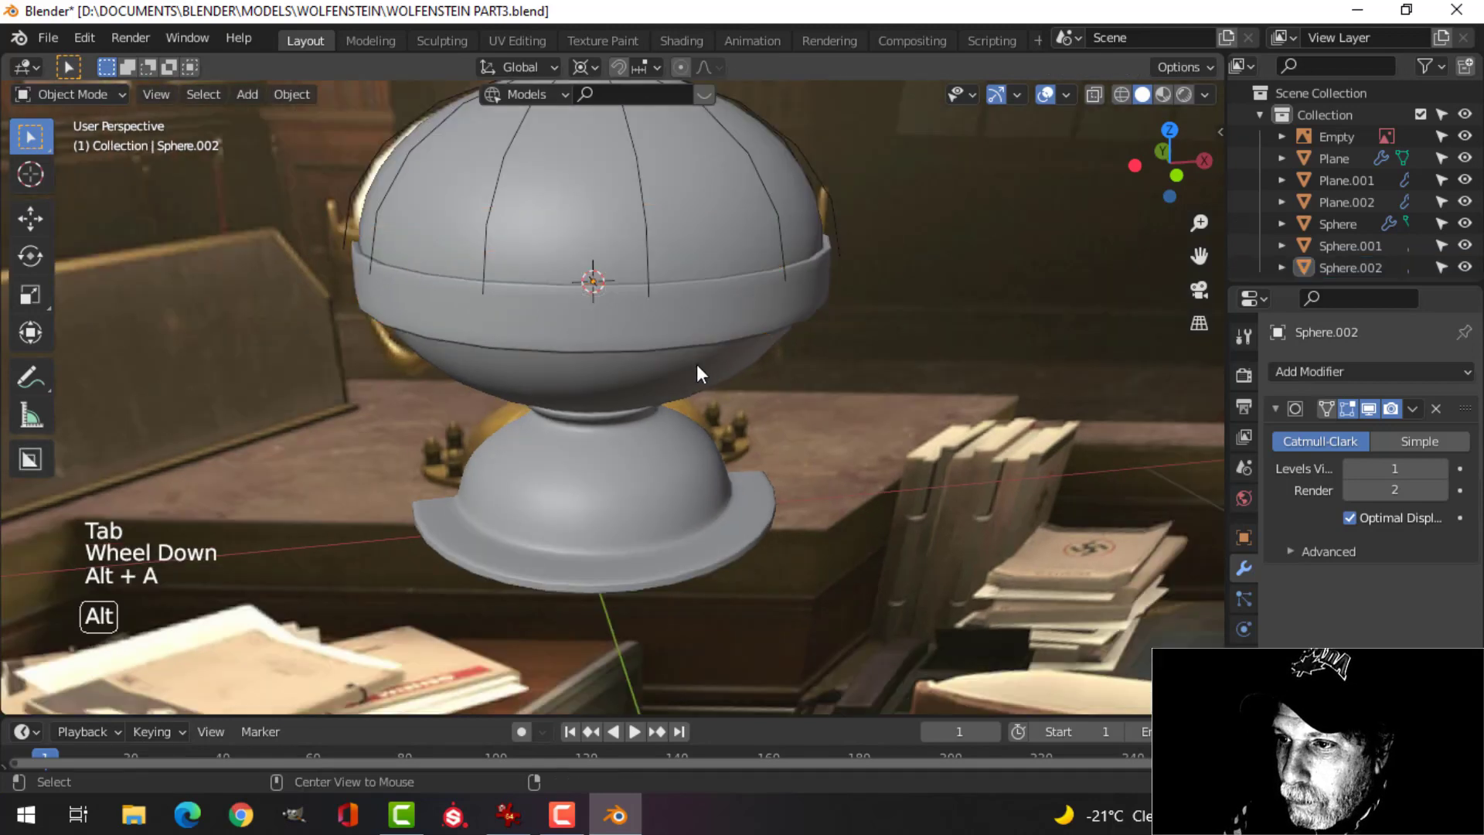
# Select the band's outer face loop, grow the selection once, and fatten it outward with an offset of about -0.0045 m.
pyautogui.click(623, 324)
pyautogui.press('Tab')
pyautogui.press('a')
pyautogui.moveTo(680, 348); pyautogui.dragTo(702, 371, button='middle')
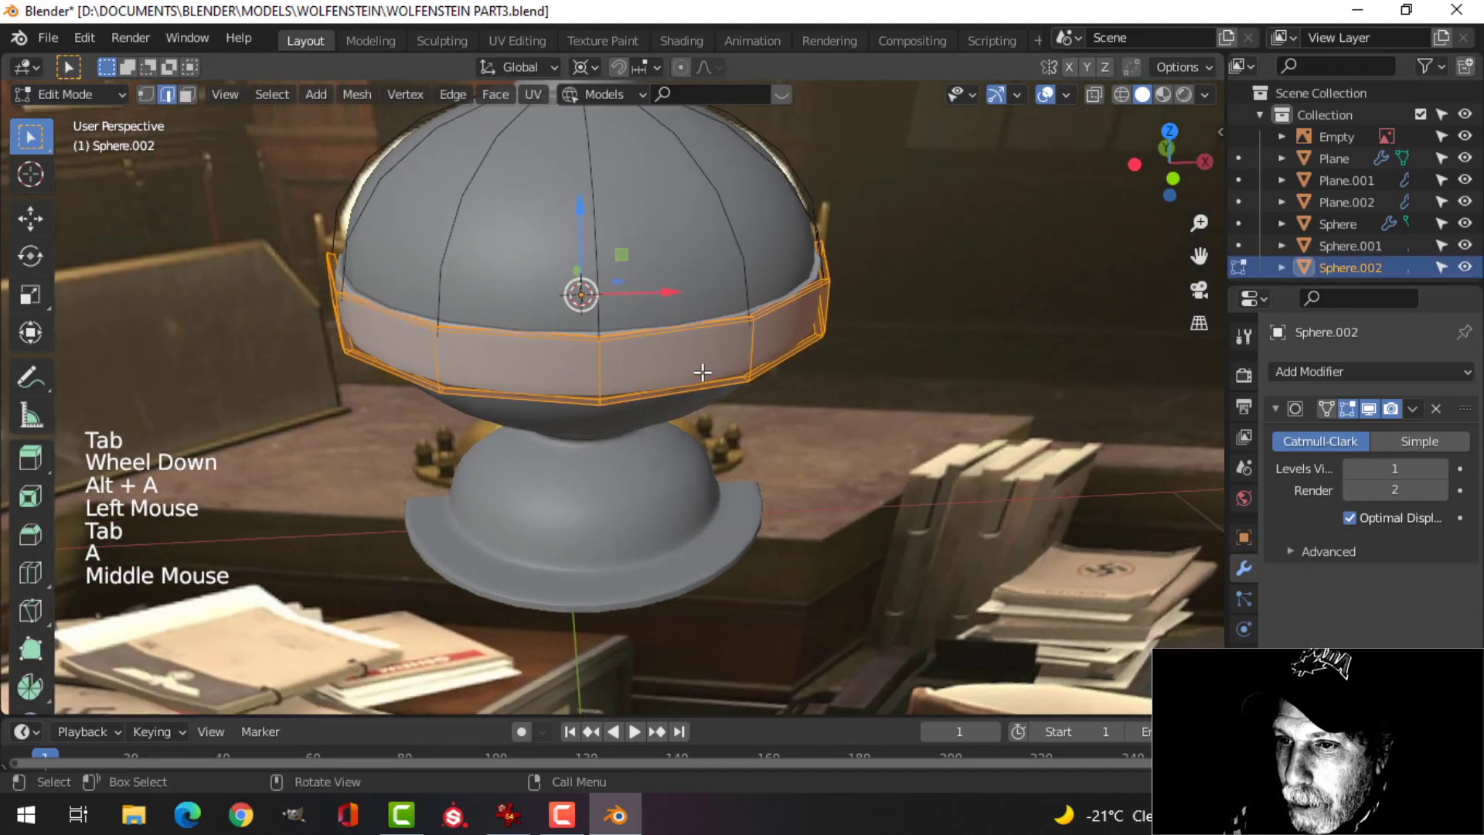
pyautogui.hotkey('alt', 'a')
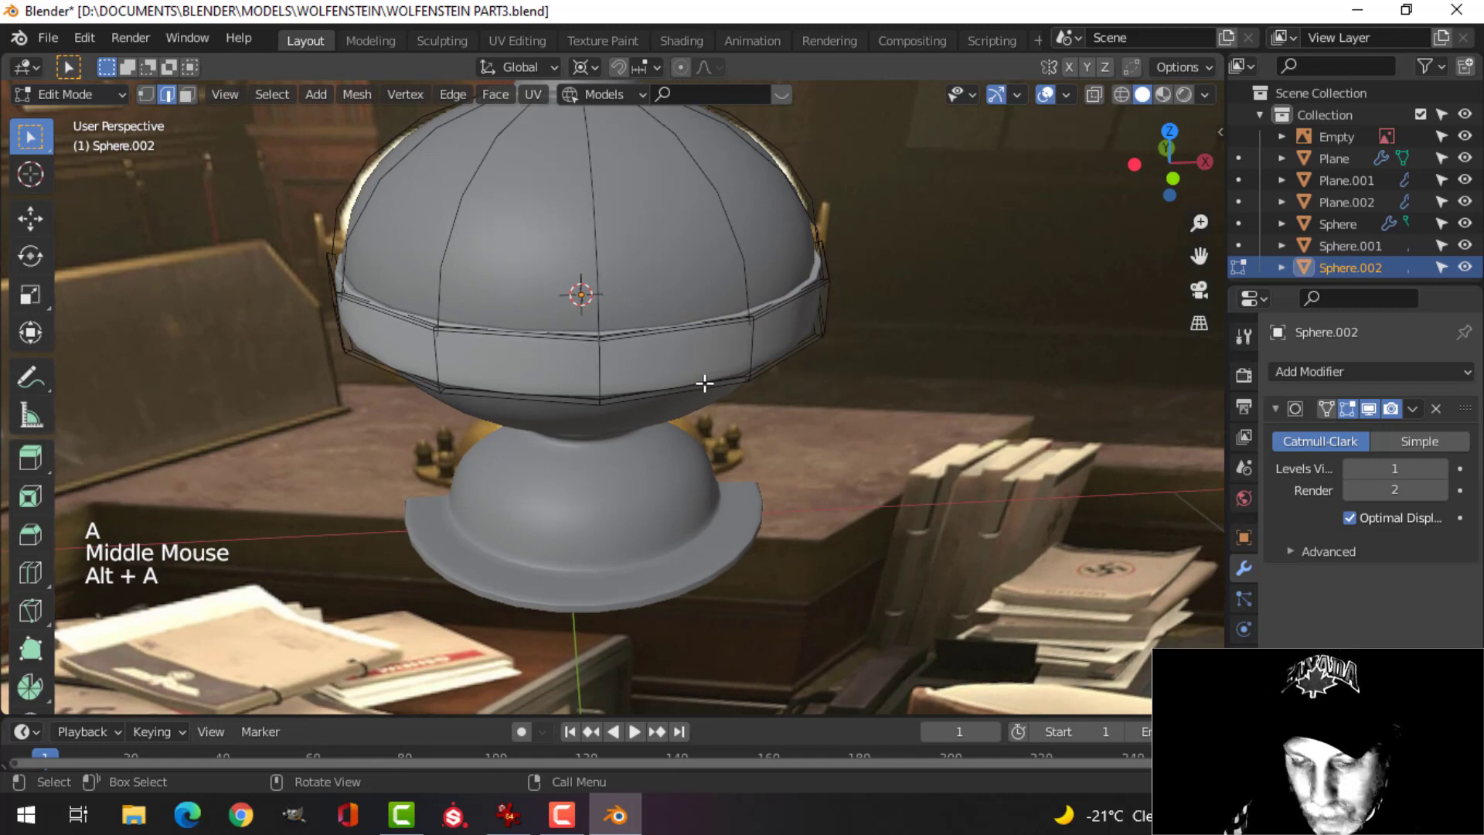
pyautogui.press('3')
pyautogui.keyDown('alt'); pyautogui.keyDown('shift'); pyautogui.click(600, 364); pyautogui.keyUp('shift'); pyautogui.keyUp('alt')
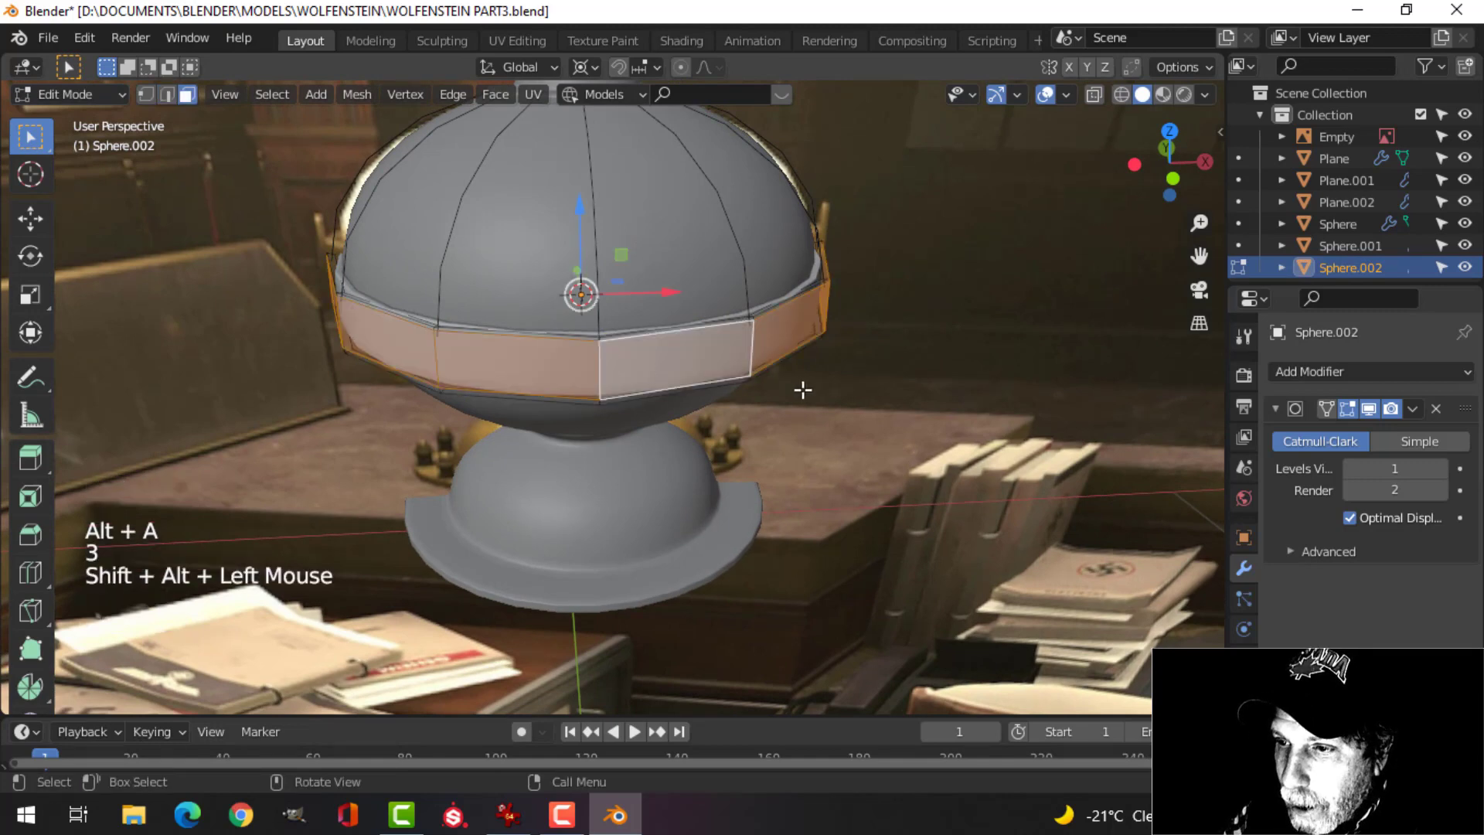
pyautogui.scroll(2, 802, 391)
pyautogui.moveTo(802, 391); pyautogui.dragTo(791, 404, button='middle')
pyautogui.press('ctrl+KP_Add')
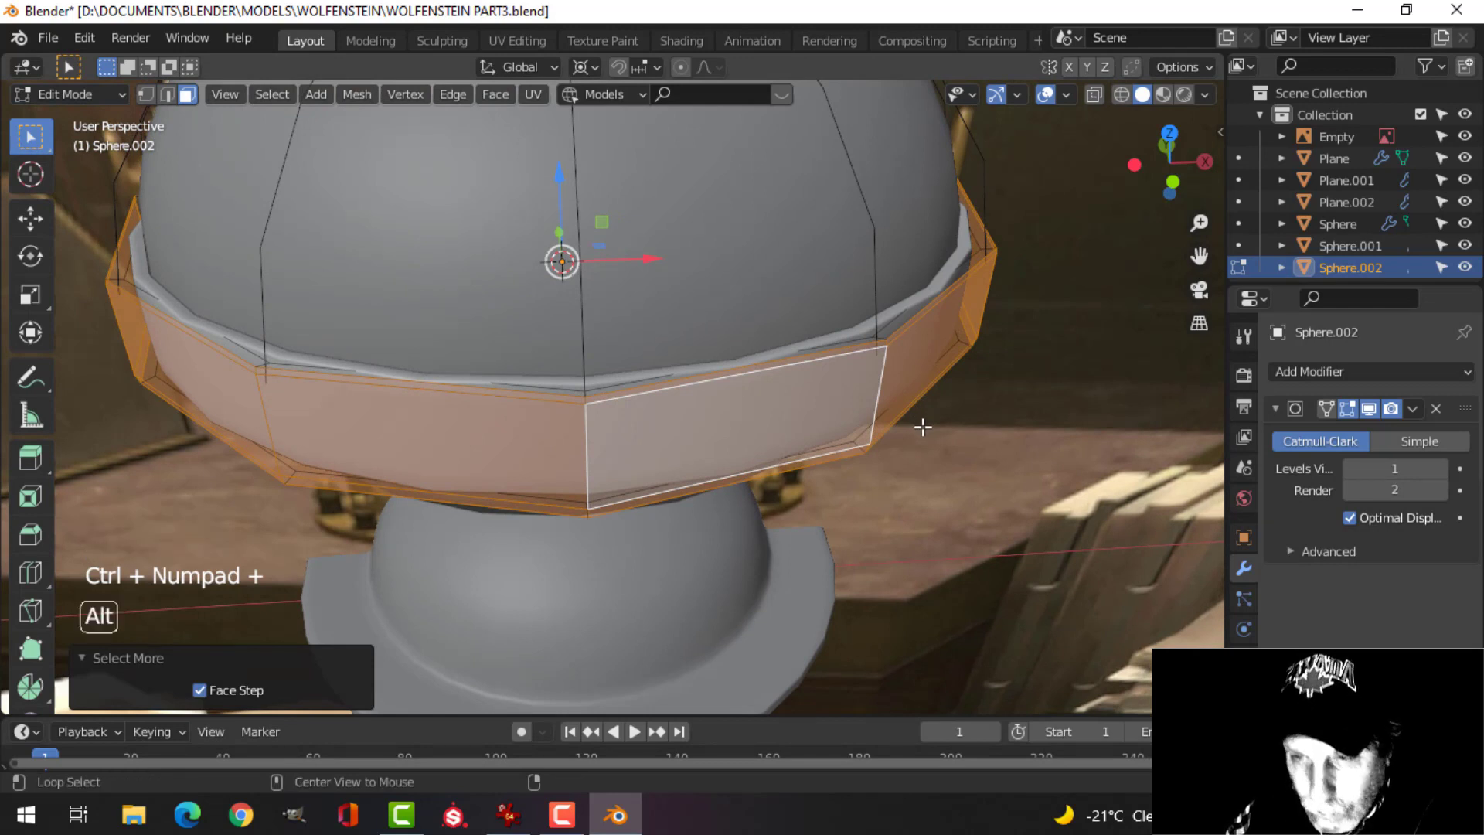
pyautogui.hotkey('alt', 's')
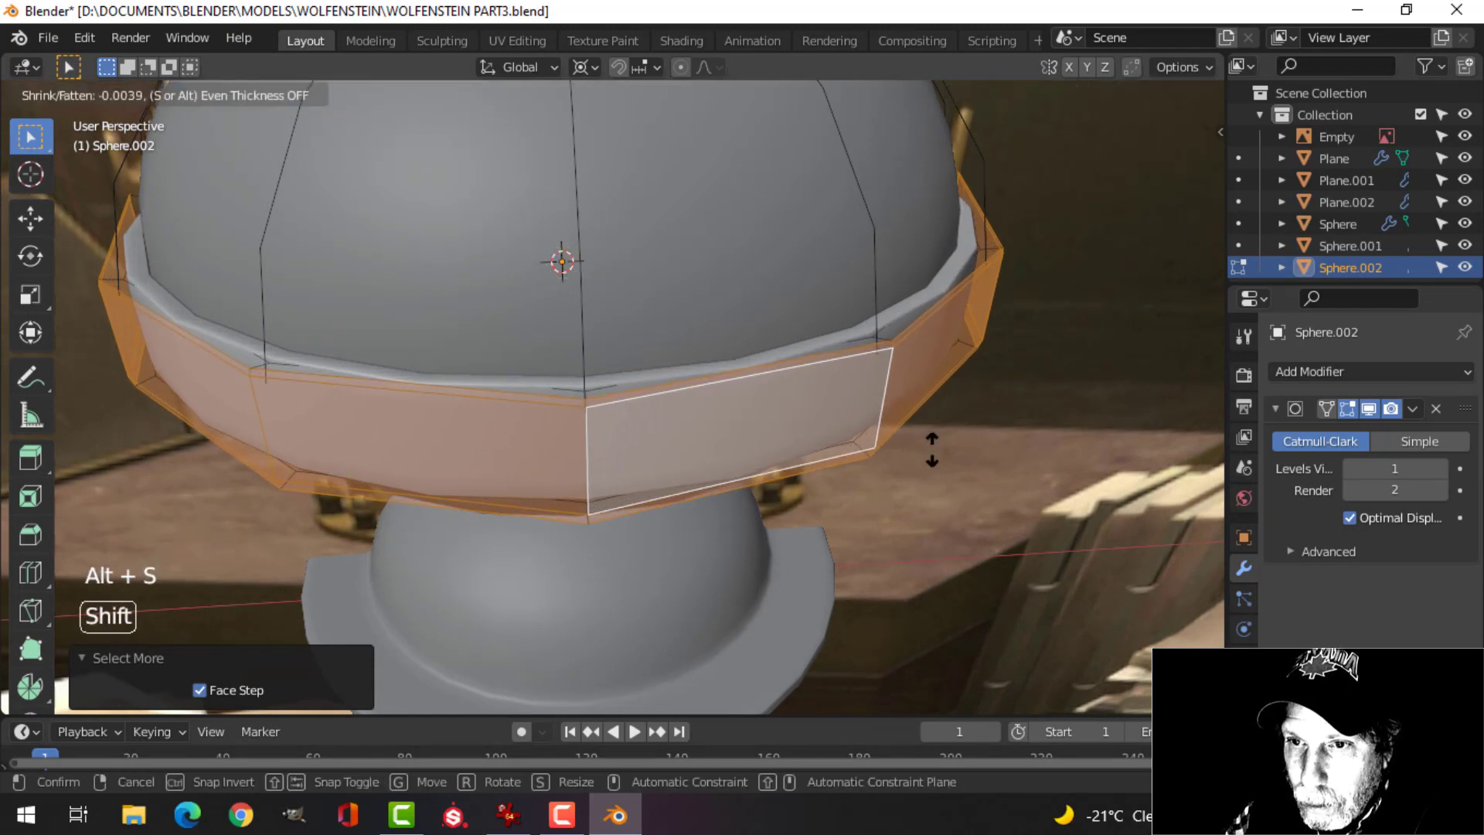
pyautogui.click(991, 428)
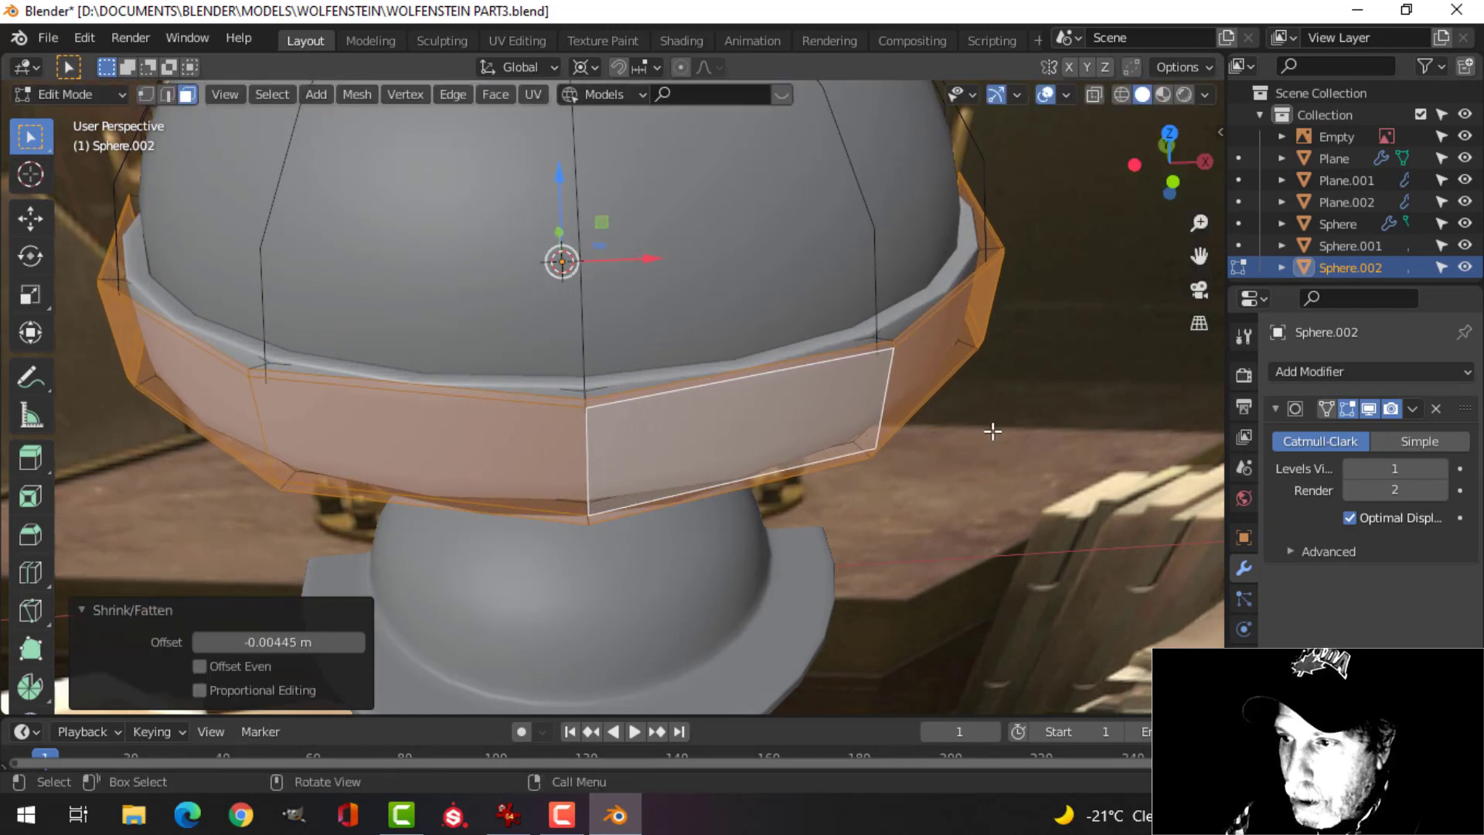
pyautogui.press('Tab')
pyautogui.hotkey('alt', 'a')
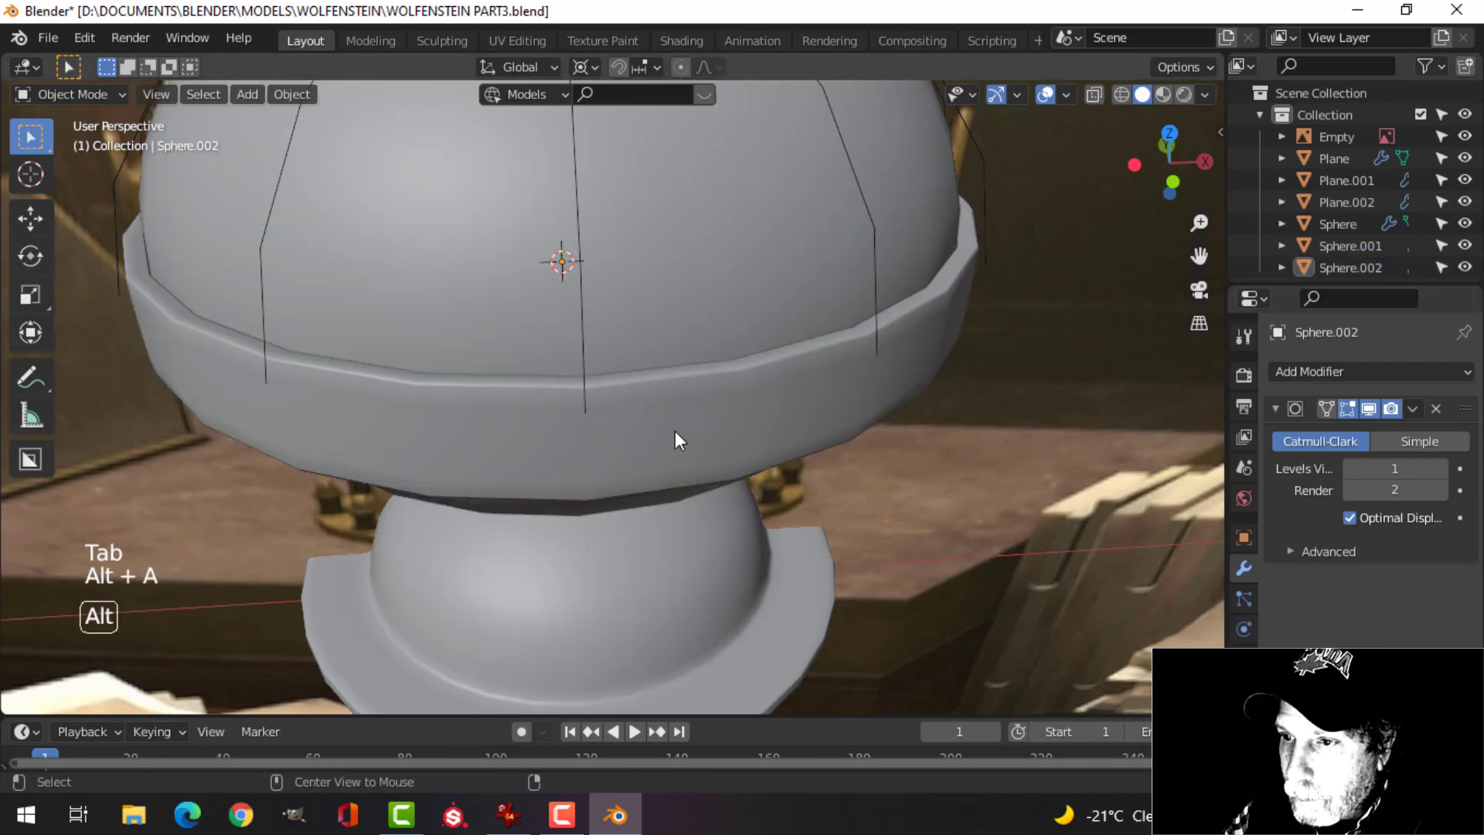
# Hide the reference image empty in the viewport to see the lamp model on its own.
pyautogui.scroll(-2, 646, 435)
pyautogui.moveTo(646, 435); pyautogui.dragTo(843, 380, button='middle')
pyautogui.scroll(-2, 629, 421)
pyautogui.scroll(-1, 648, 364)
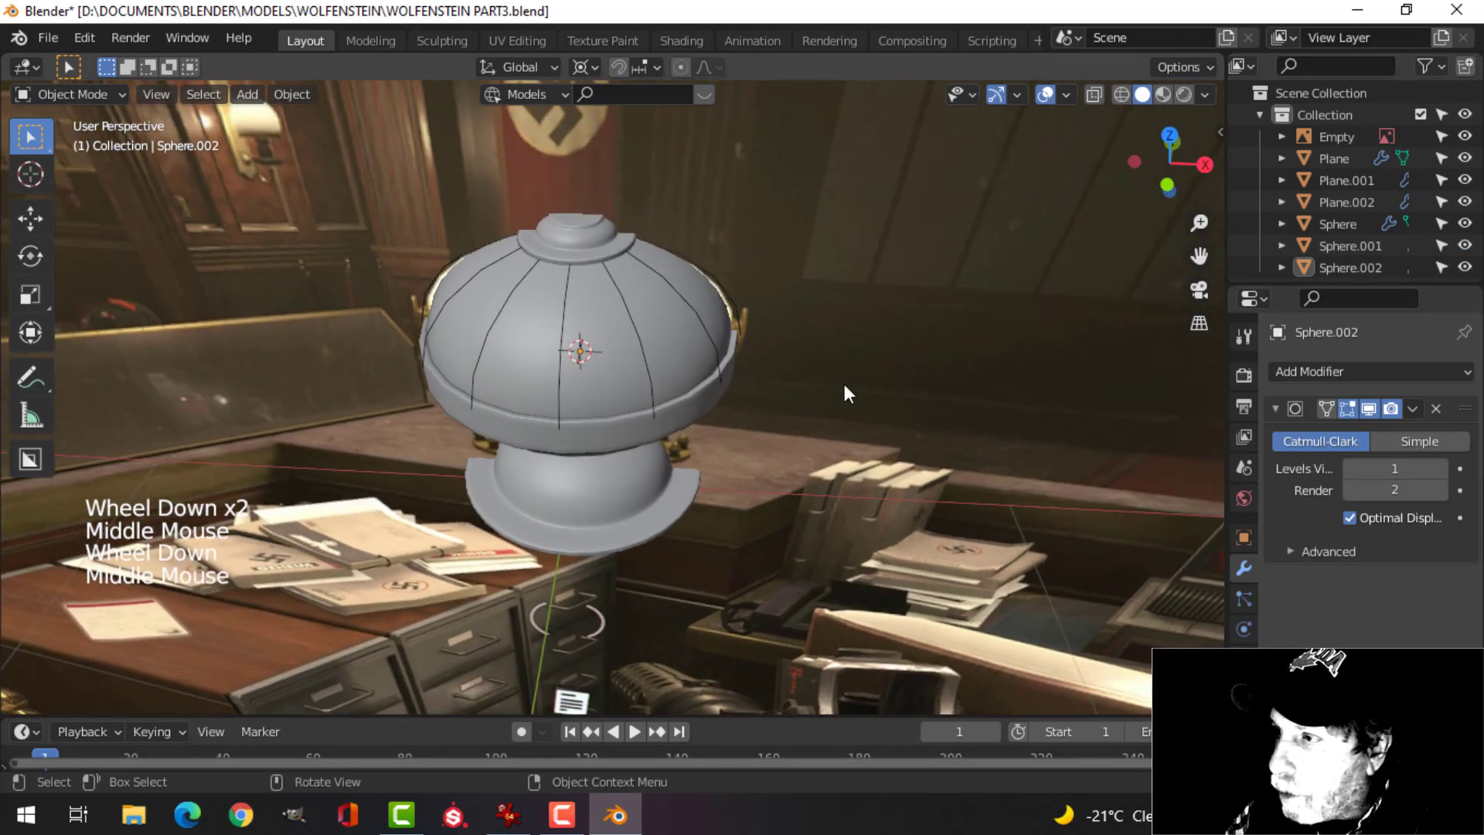
pyautogui.click(1465, 137)
pyautogui.scroll(2, 712, 397)
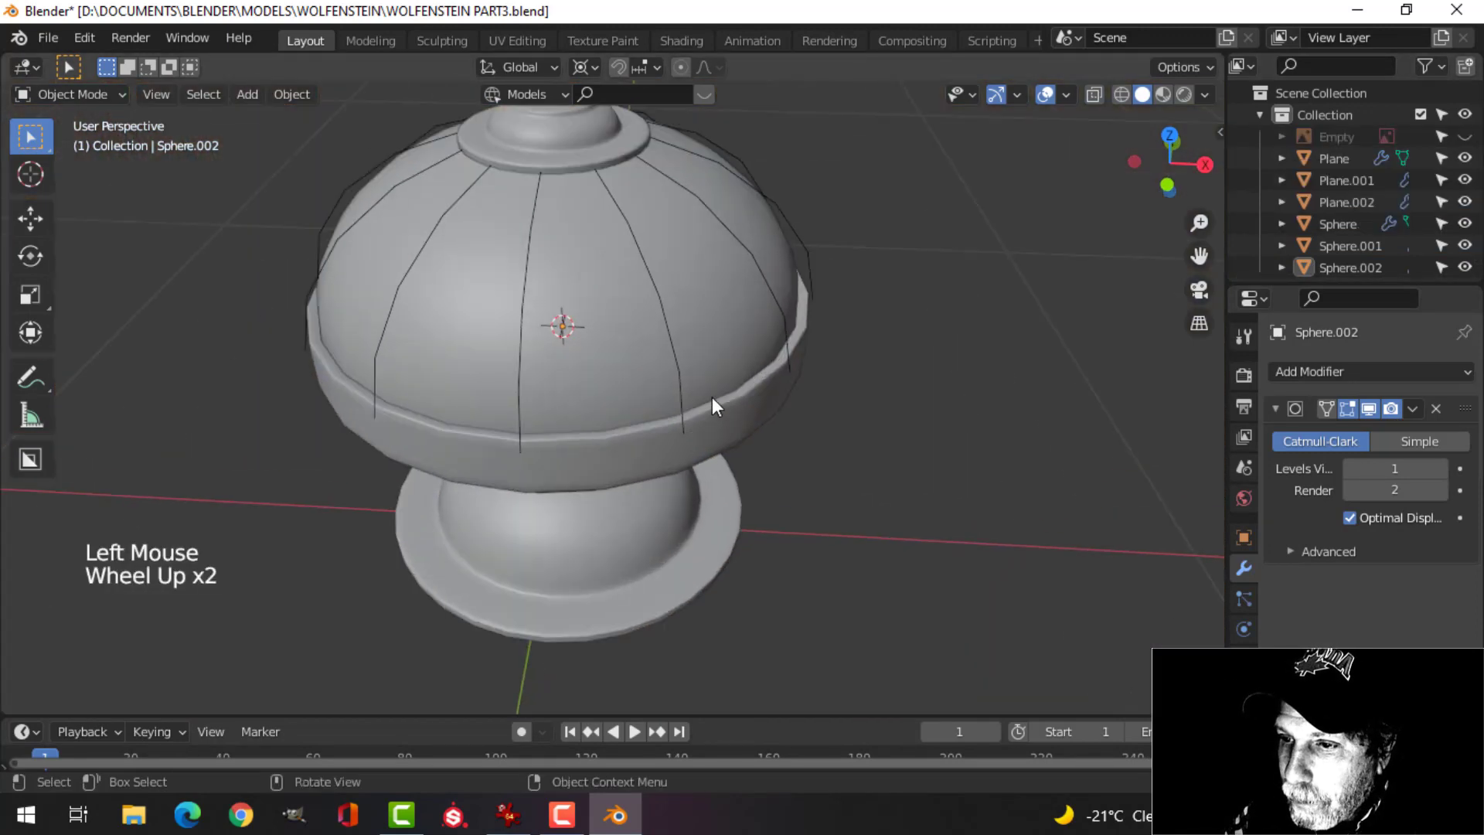
# Turn on the subdivision display for the shade's rib lines and scale the ribs slightly to fit the shade.
pyautogui.moveTo(712, 396); pyautogui.dragTo(532, 261, button='middle')
pyautogui.click(532, 262)
pyautogui.keyDown('shift'); pyautogui.moveTo(580, 354); pyautogui.dragTo(586, 391, button='middle'); pyautogui.keyUp('shift')
pyautogui.moveTo(586, 391); pyautogui.dragTo(744, 411, button='middle')
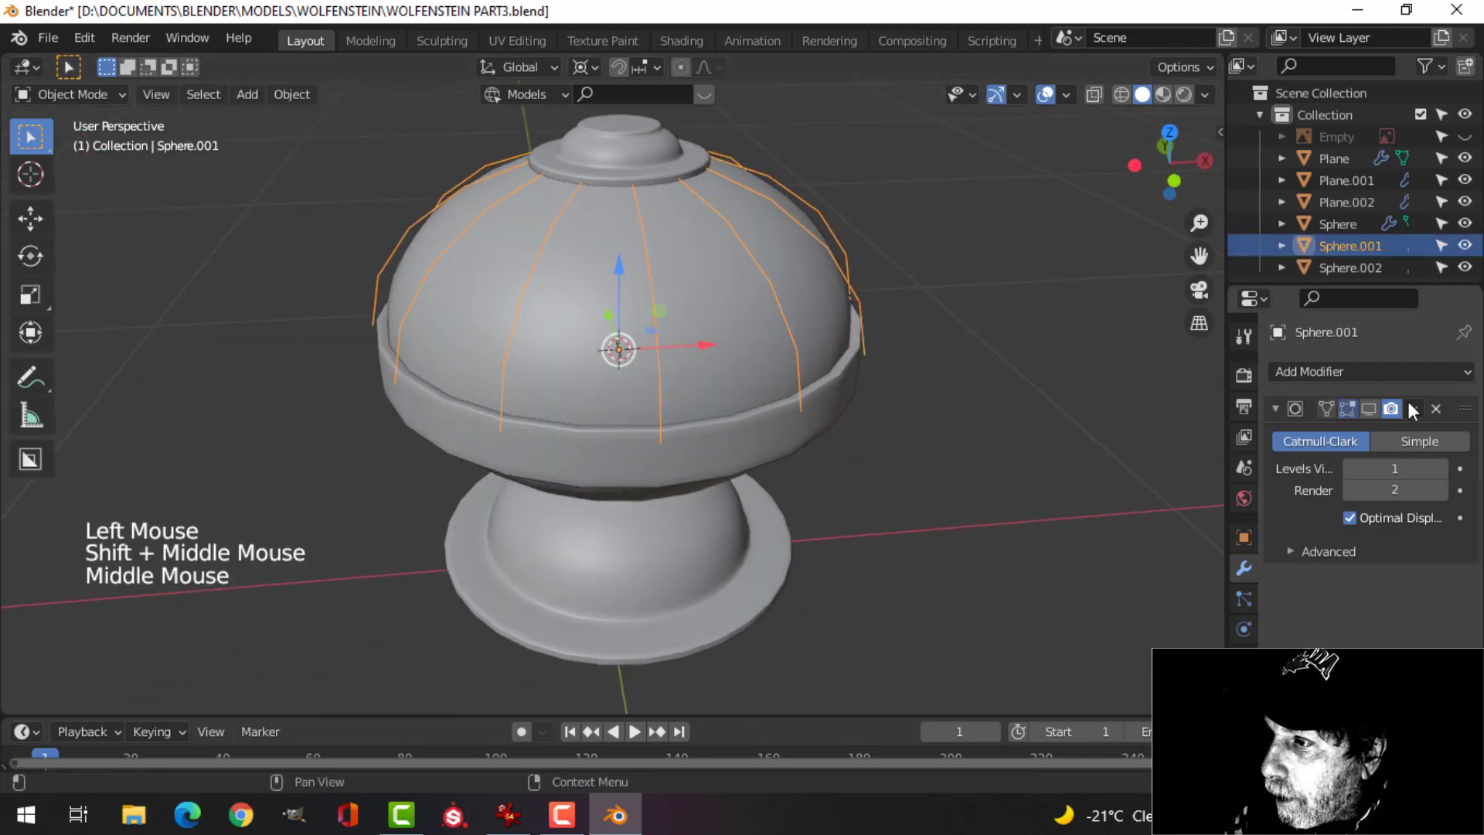
pyautogui.click(1367, 408)
pyautogui.moveTo(831, 445); pyautogui.dragTo(759, 434, button='middle')
pyautogui.press('s')
pyautogui.press('shift')
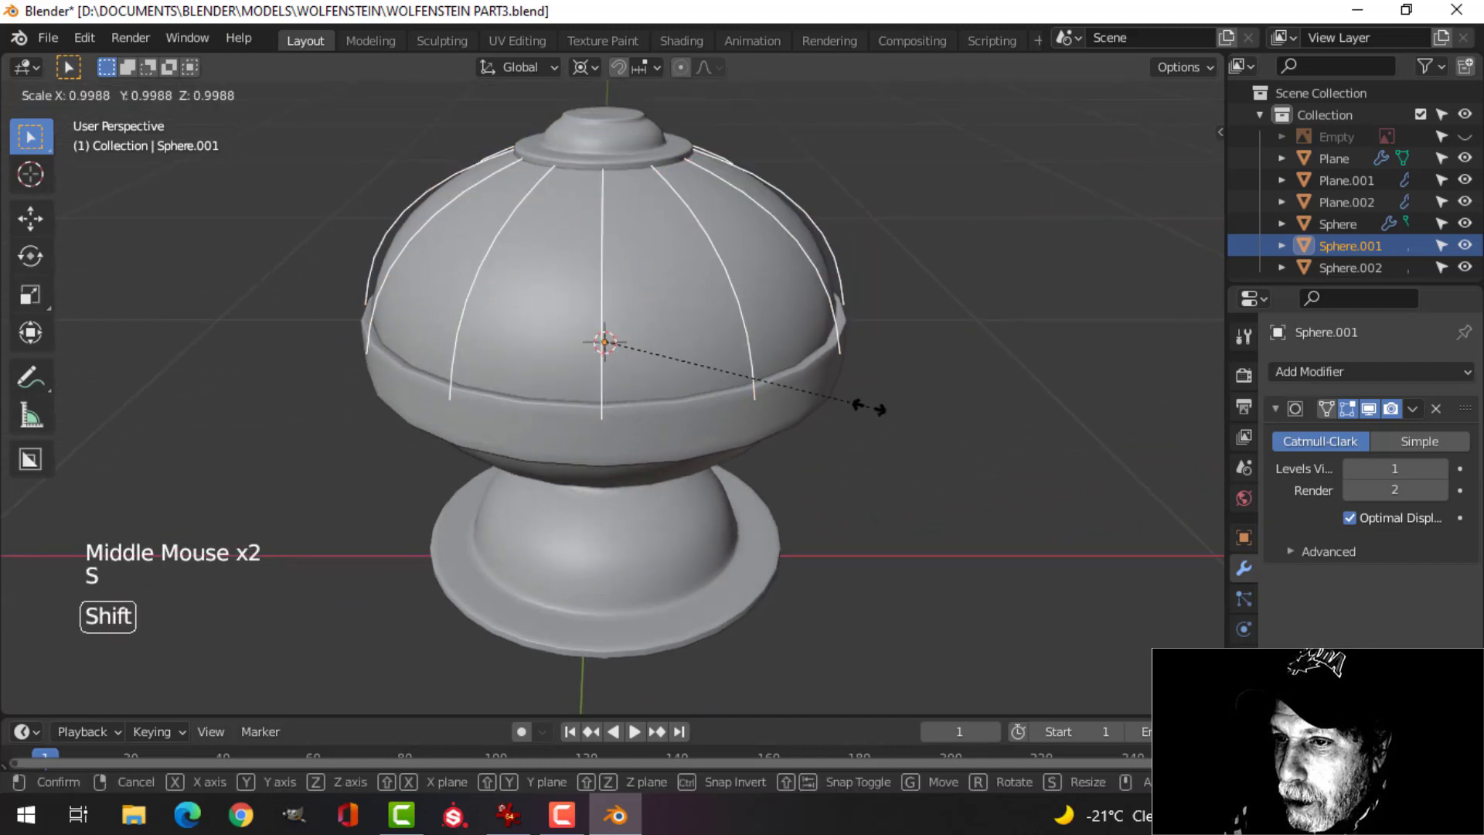
pyautogui.click(828, 400)
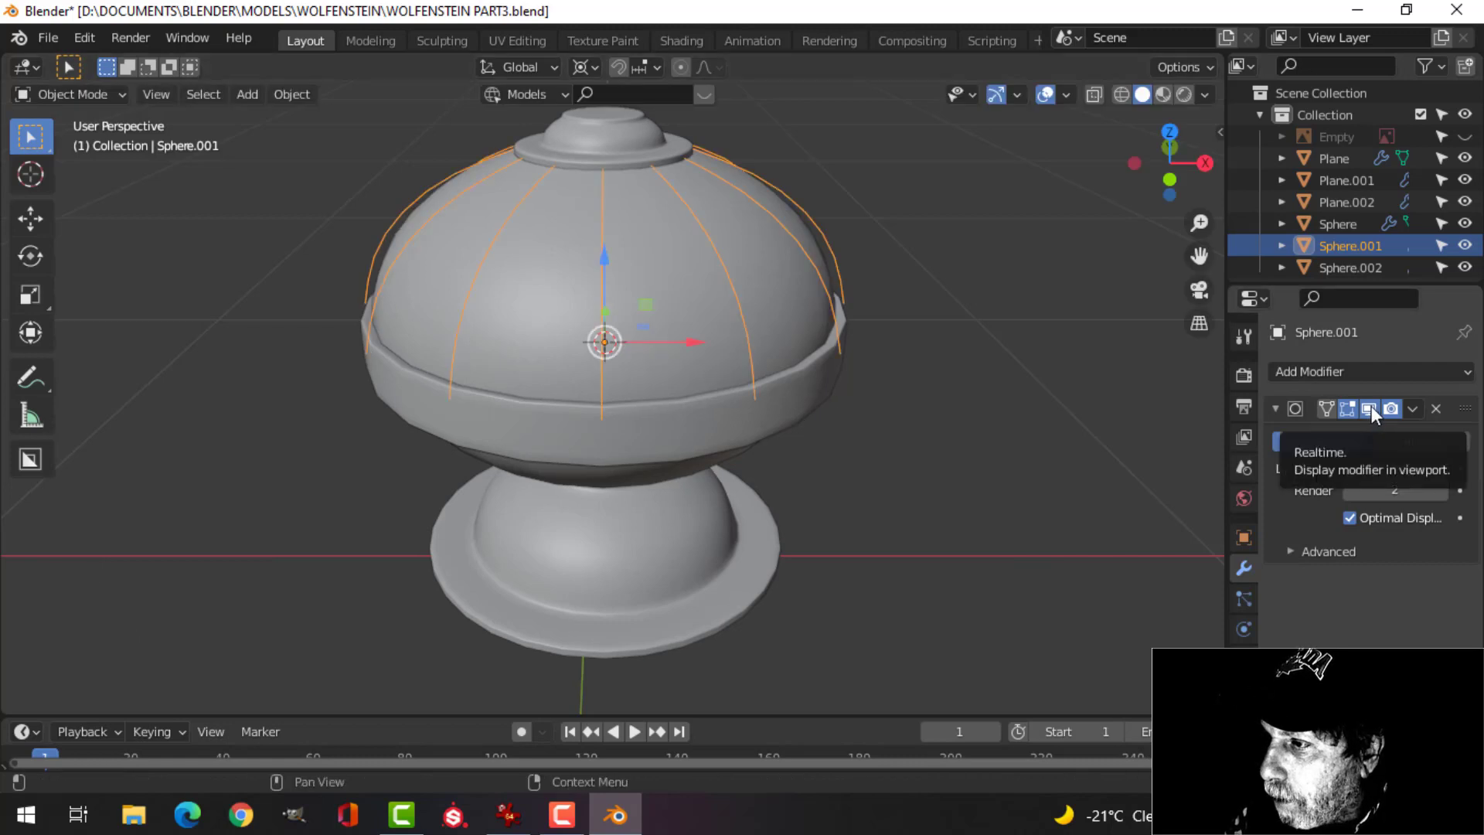
# Remove the Subdivision modifier from the rib lines and convert the object to a curve.
pyautogui.click(1435, 409)
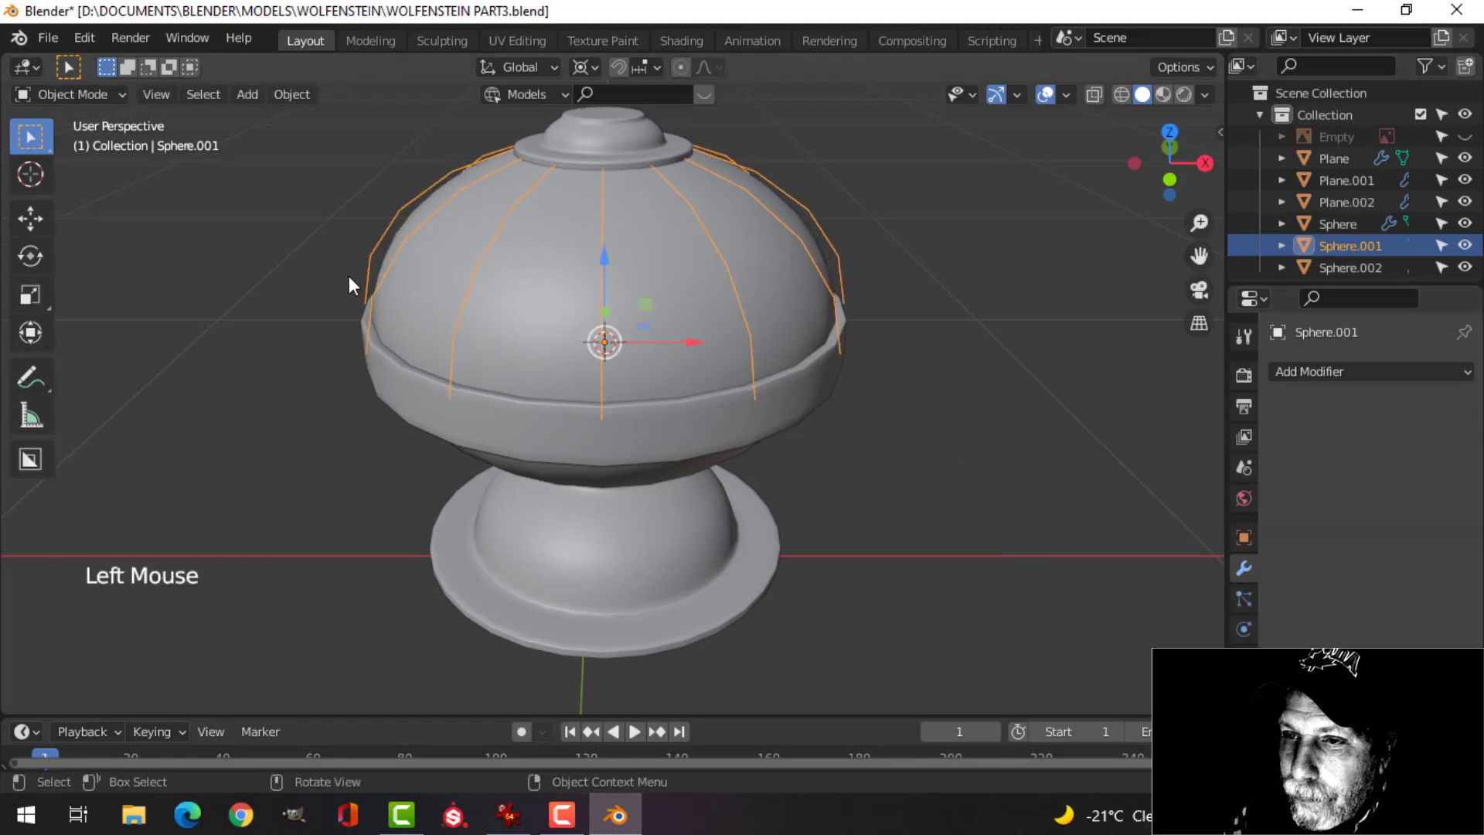
pyautogui.click(290, 96)
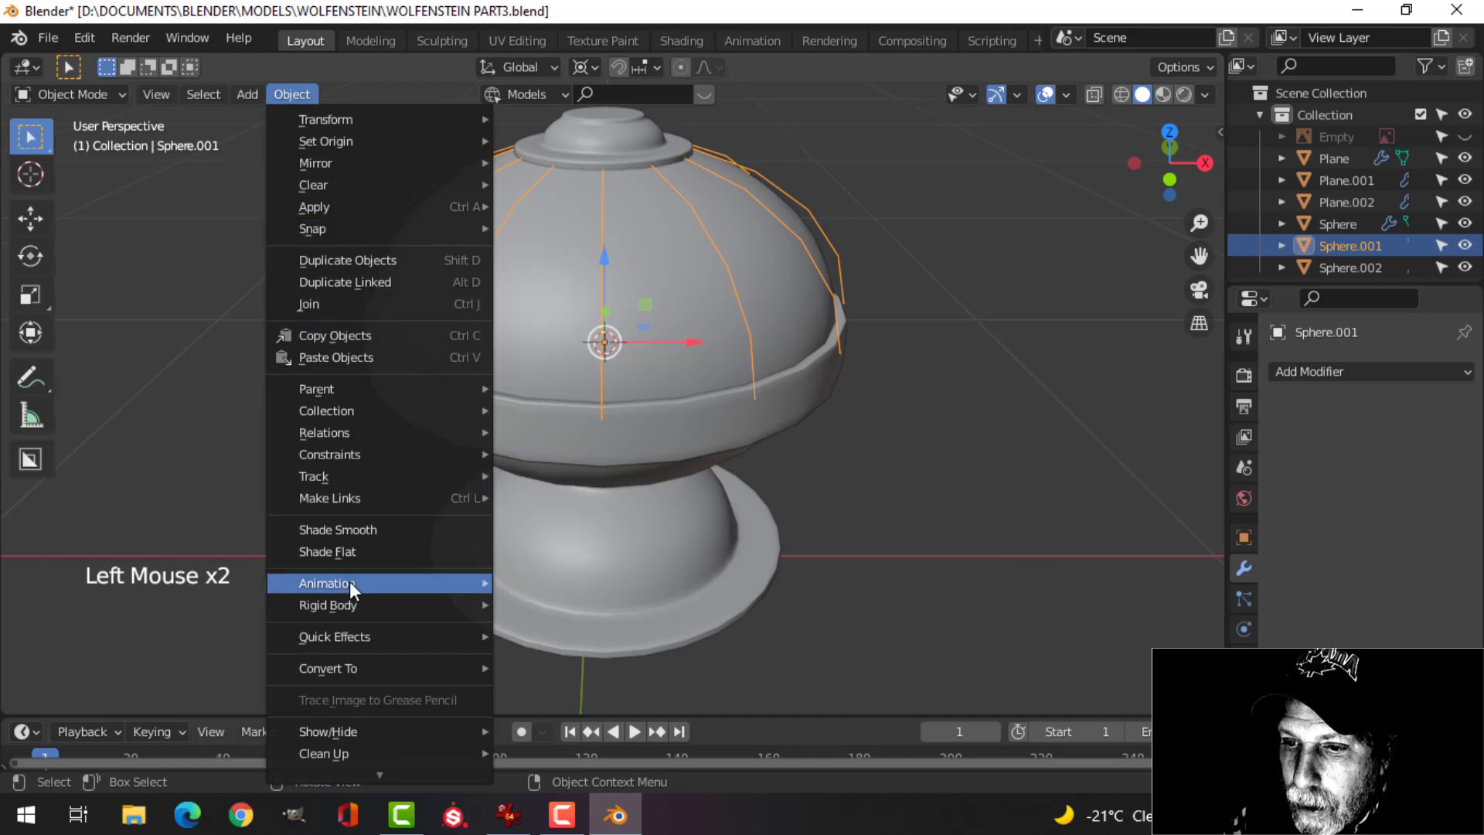
pyautogui.moveTo(353, 675)
pyautogui.click(518, 667)
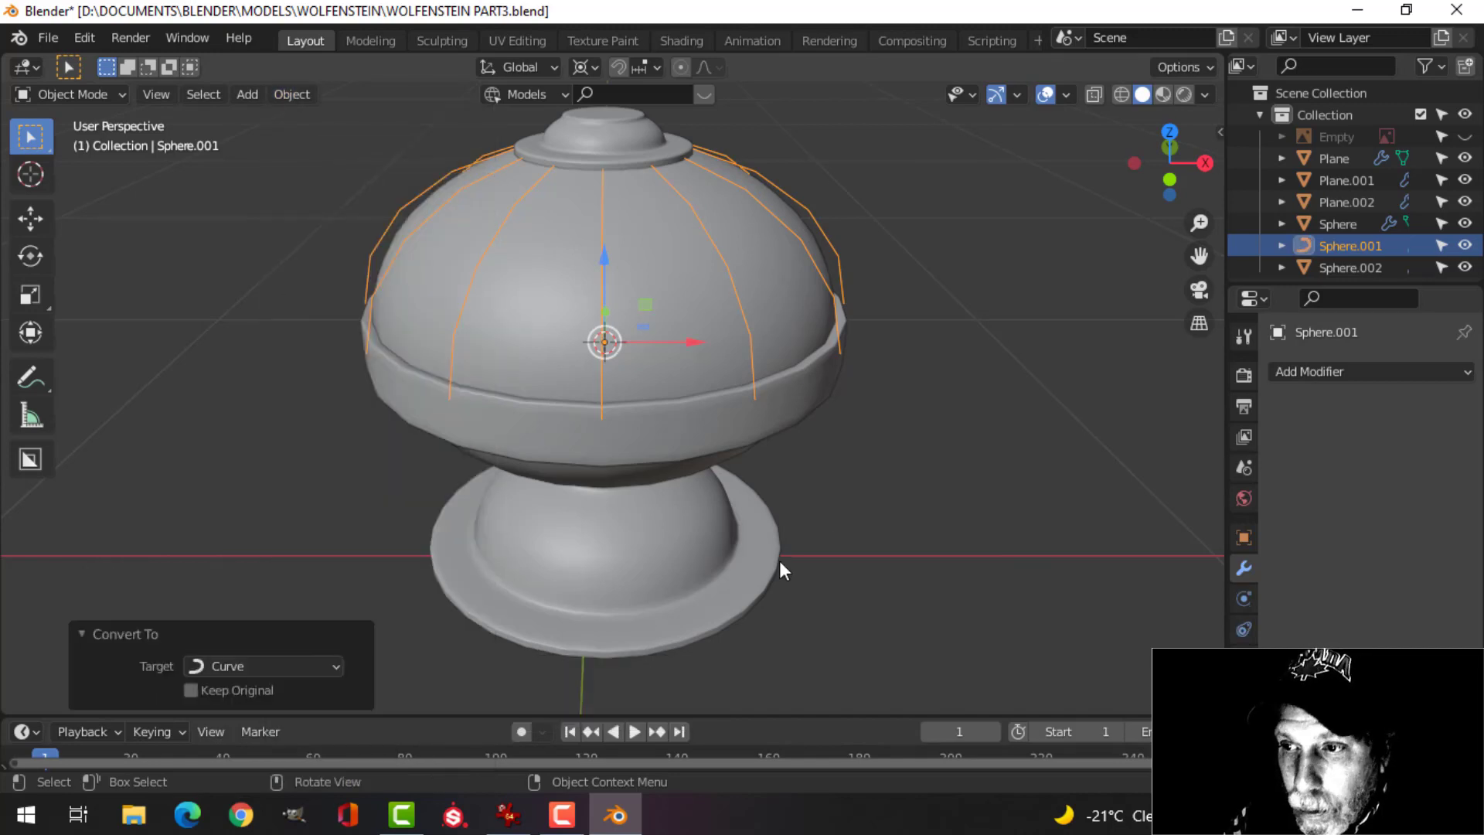
pyautogui.moveTo(800, 480); pyautogui.dragTo(713, 476, button='middle')
# Switch to IrfanView, examine the lamp's ribs and band in the enlarged reference screenshot, and return to Blender.
pyautogui.click(508, 815)
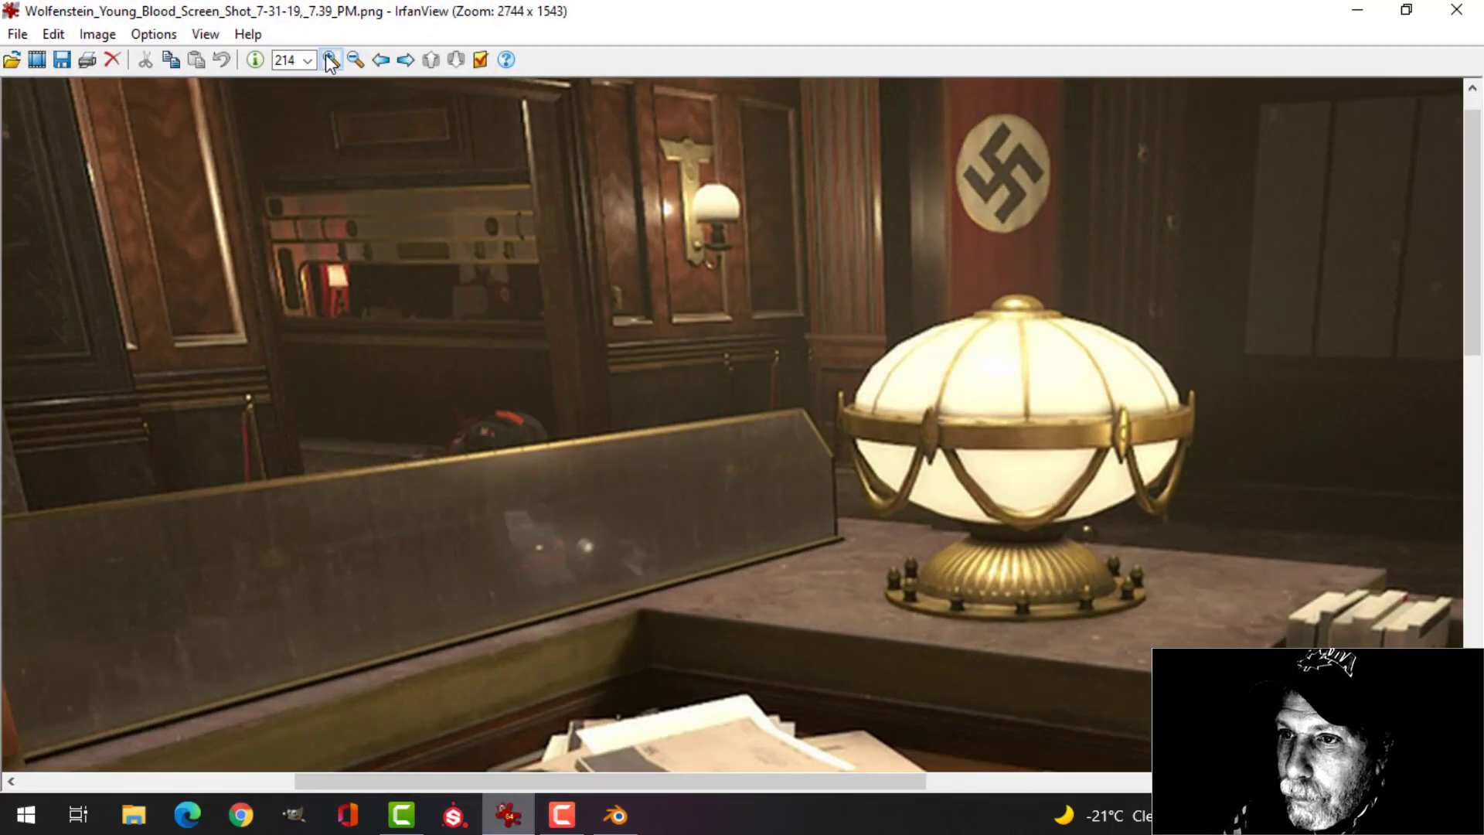
pyautogui.click(331, 61)
pyautogui.click(331, 60)
pyautogui.click(331, 60)
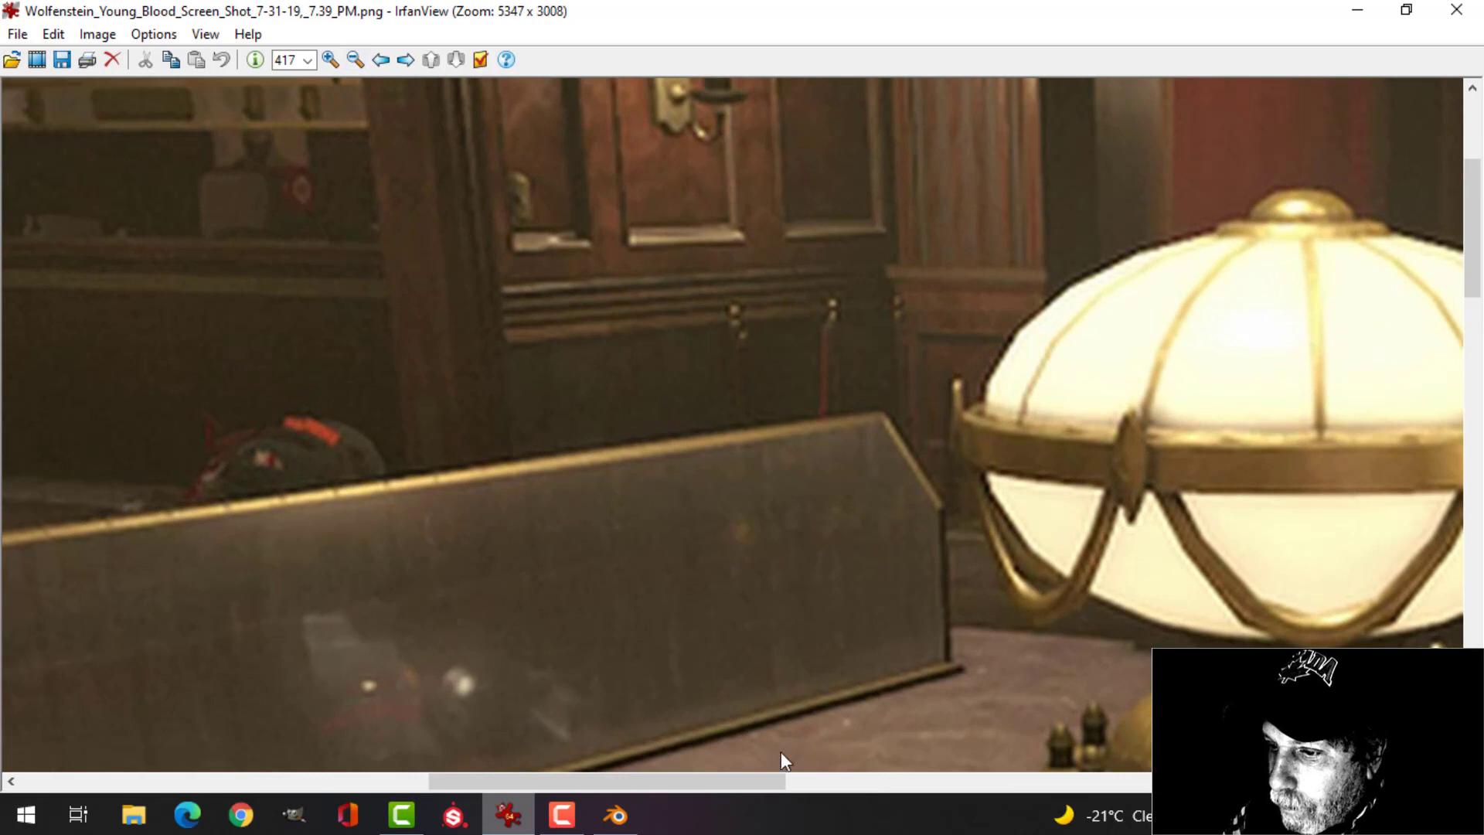
pyautogui.moveTo(777, 781); pyautogui.dragTo(901, 776)
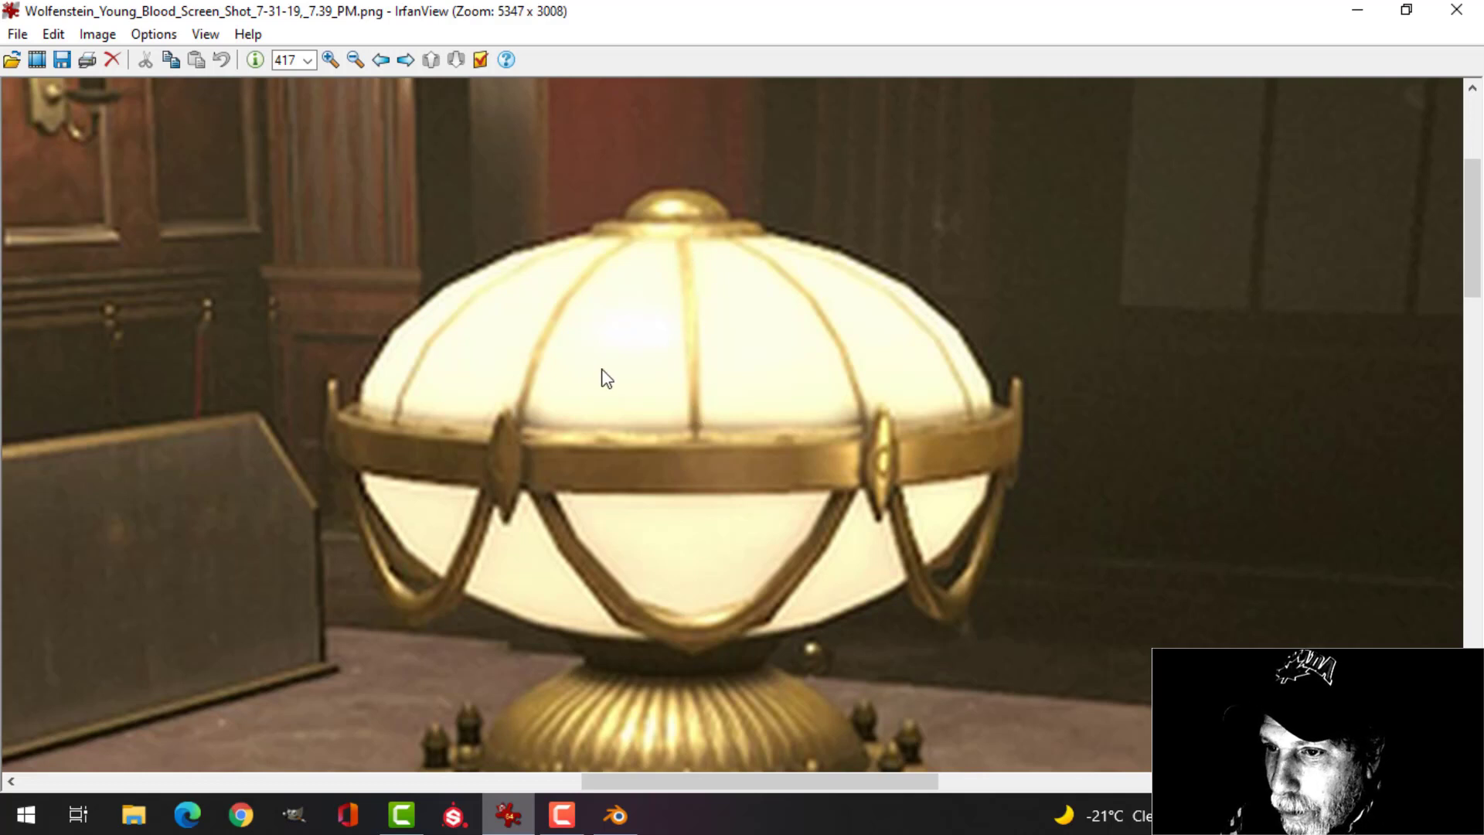
pyautogui.click(617, 816)
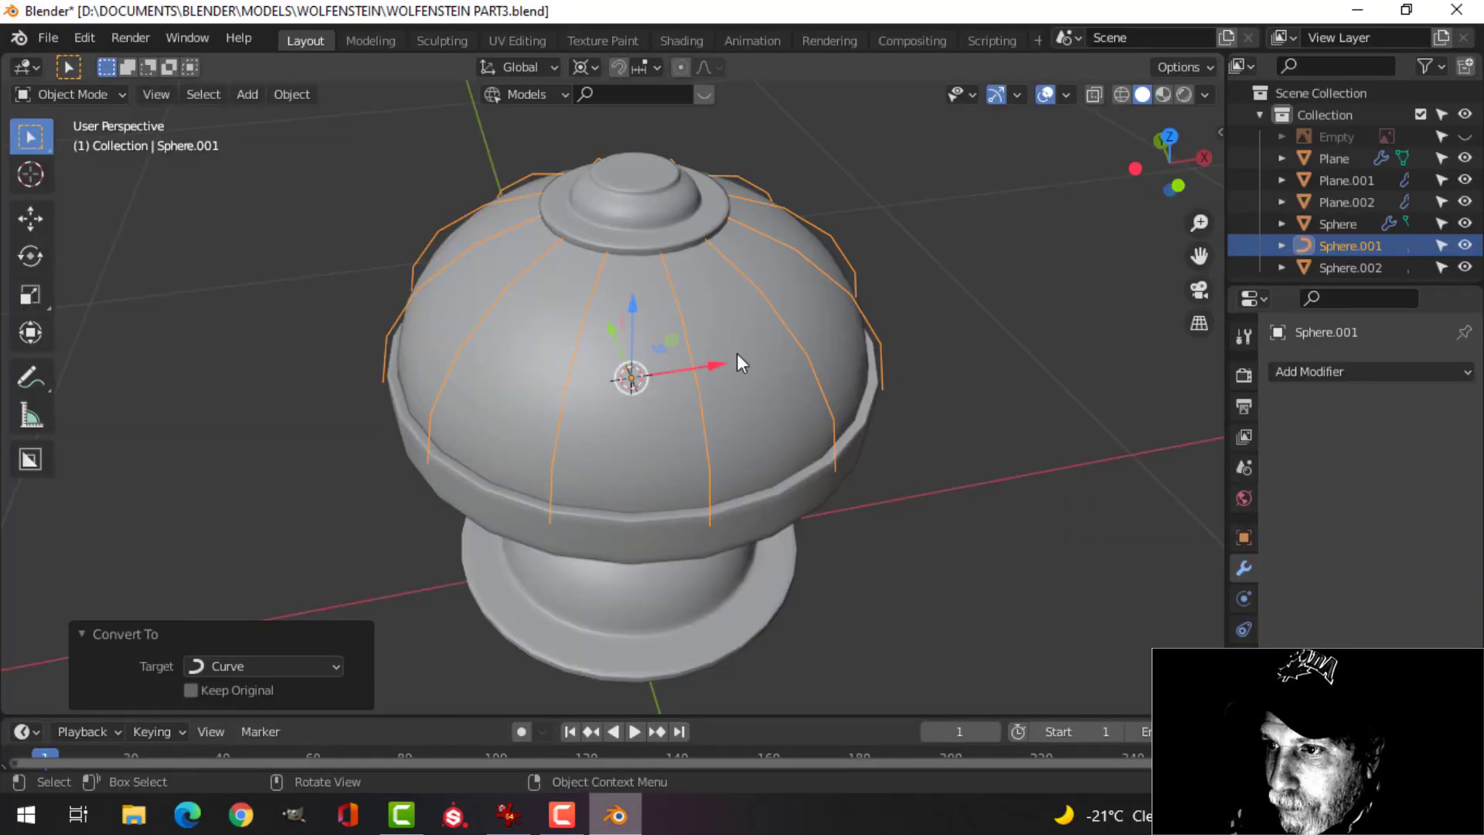
# Add a Rectangle curve at the lamp's centre for use as the ribs' cross-section.
pyautogui.moveTo(736, 354); pyautogui.dragTo(611, 351, button='middle')
pyautogui.scroll(1, 713, 358)
pyautogui.scroll(-3, 729, 345)
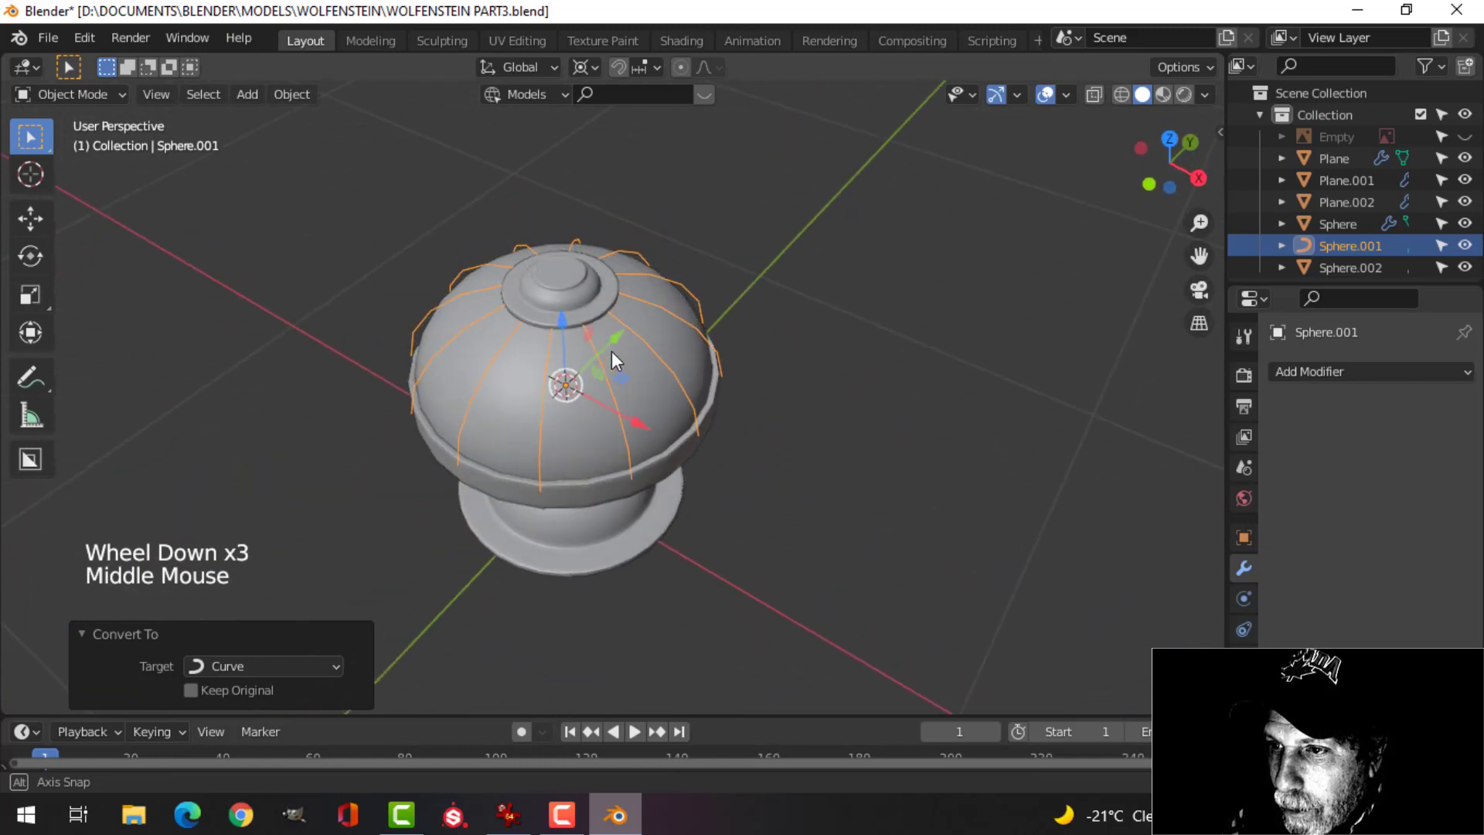
pyautogui.hotkey('shift', 'a')
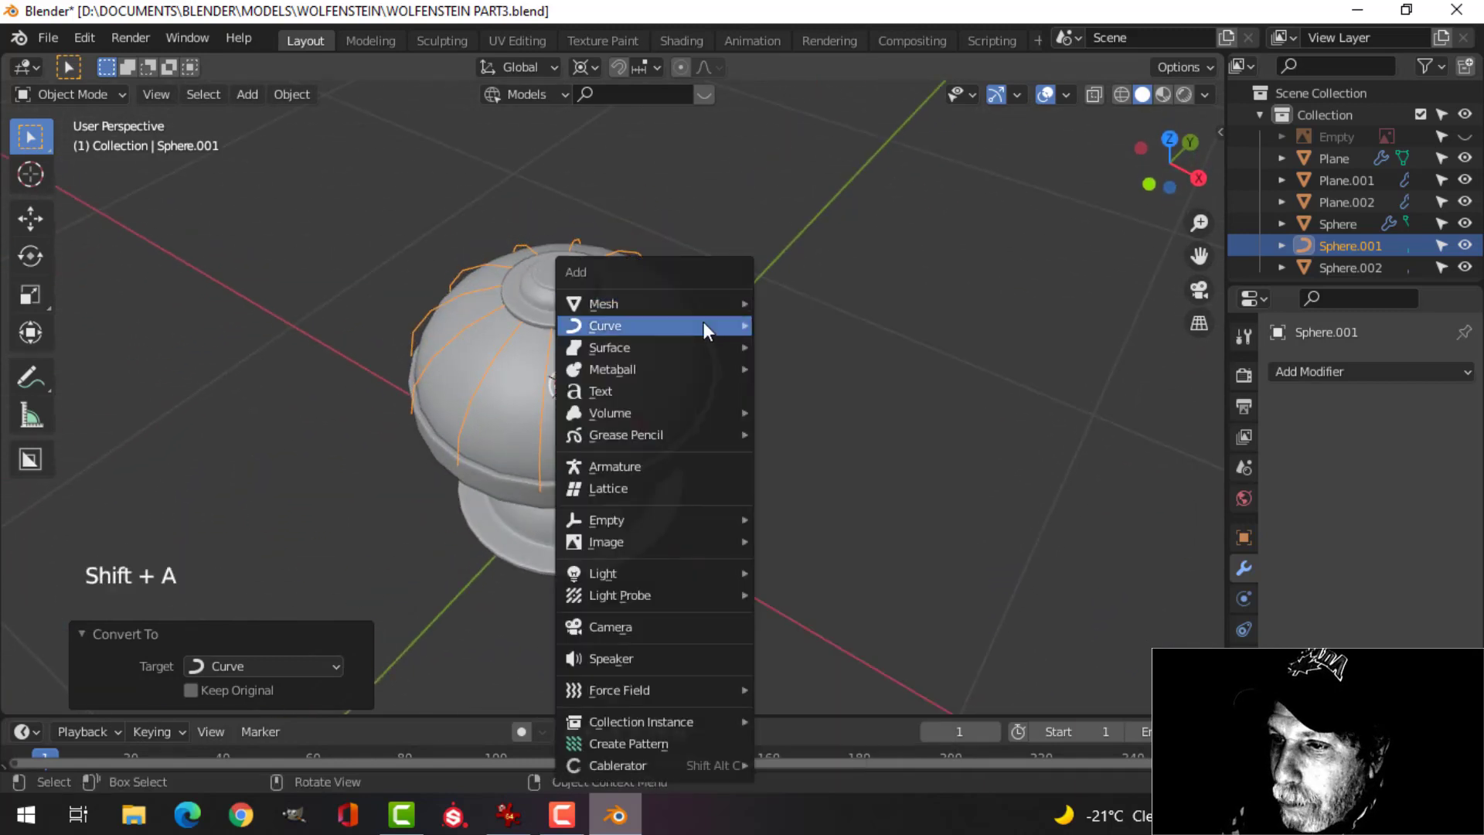
pyautogui.moveTo(702, 322)
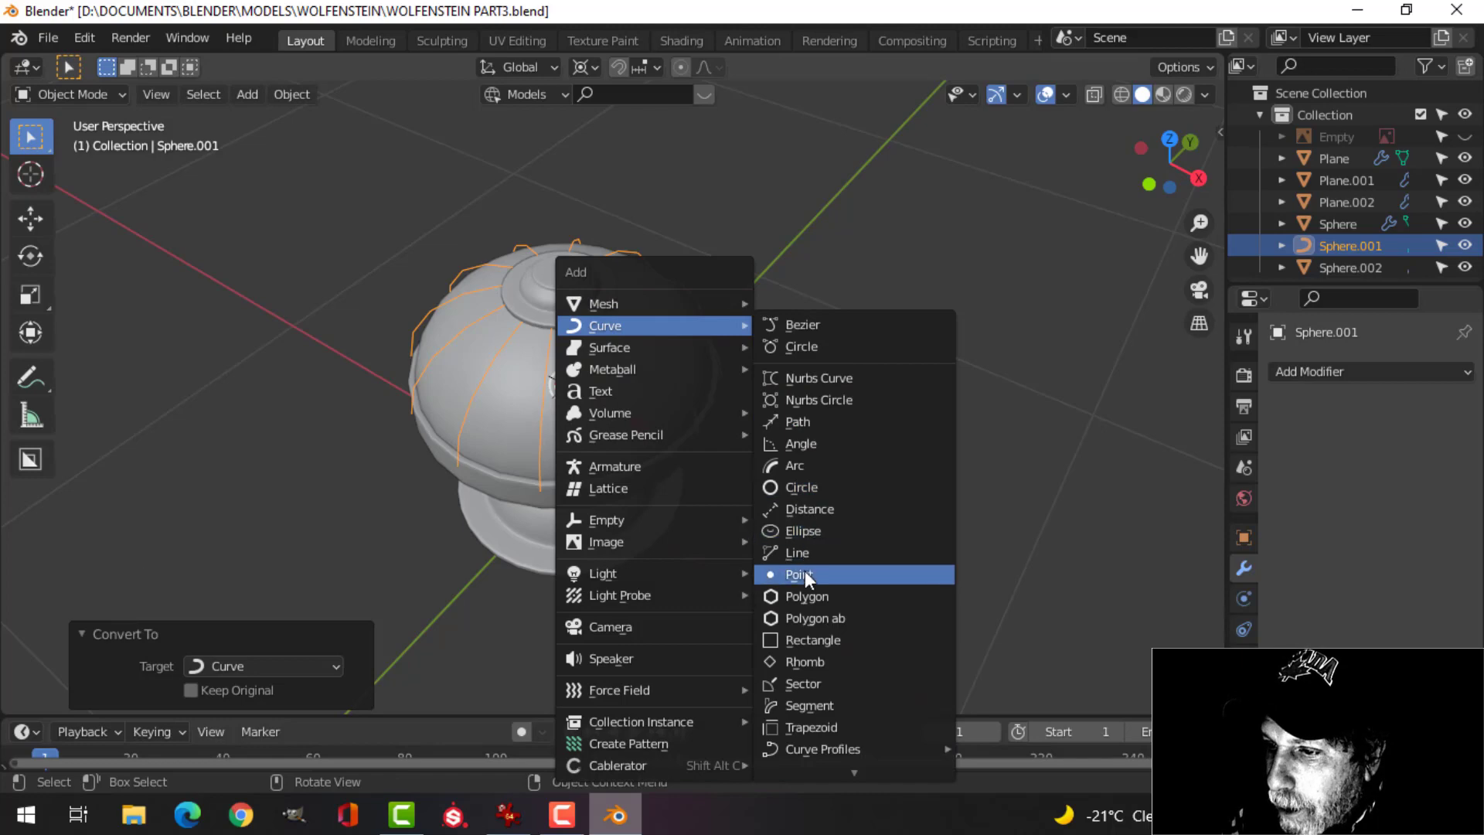
pyautogui.click(799, 638)
pyautogui.scroll(-2, 773, 357)
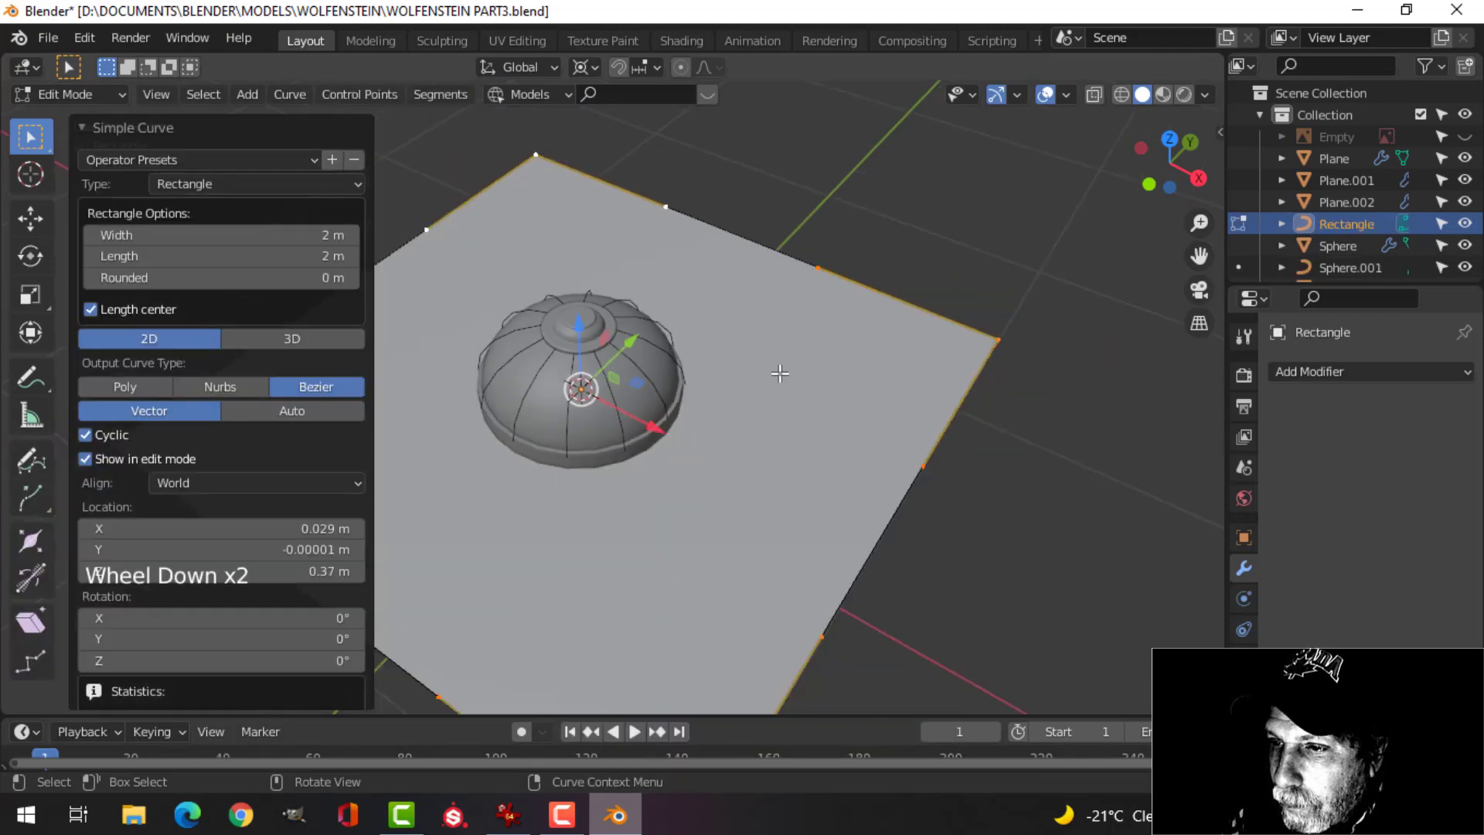
# Move the rectangle curve straight up until it floats clear above the lamp.
pyautogui.moveTo(781, 368); pyautogui.dragTo(745, 323, button='middle')
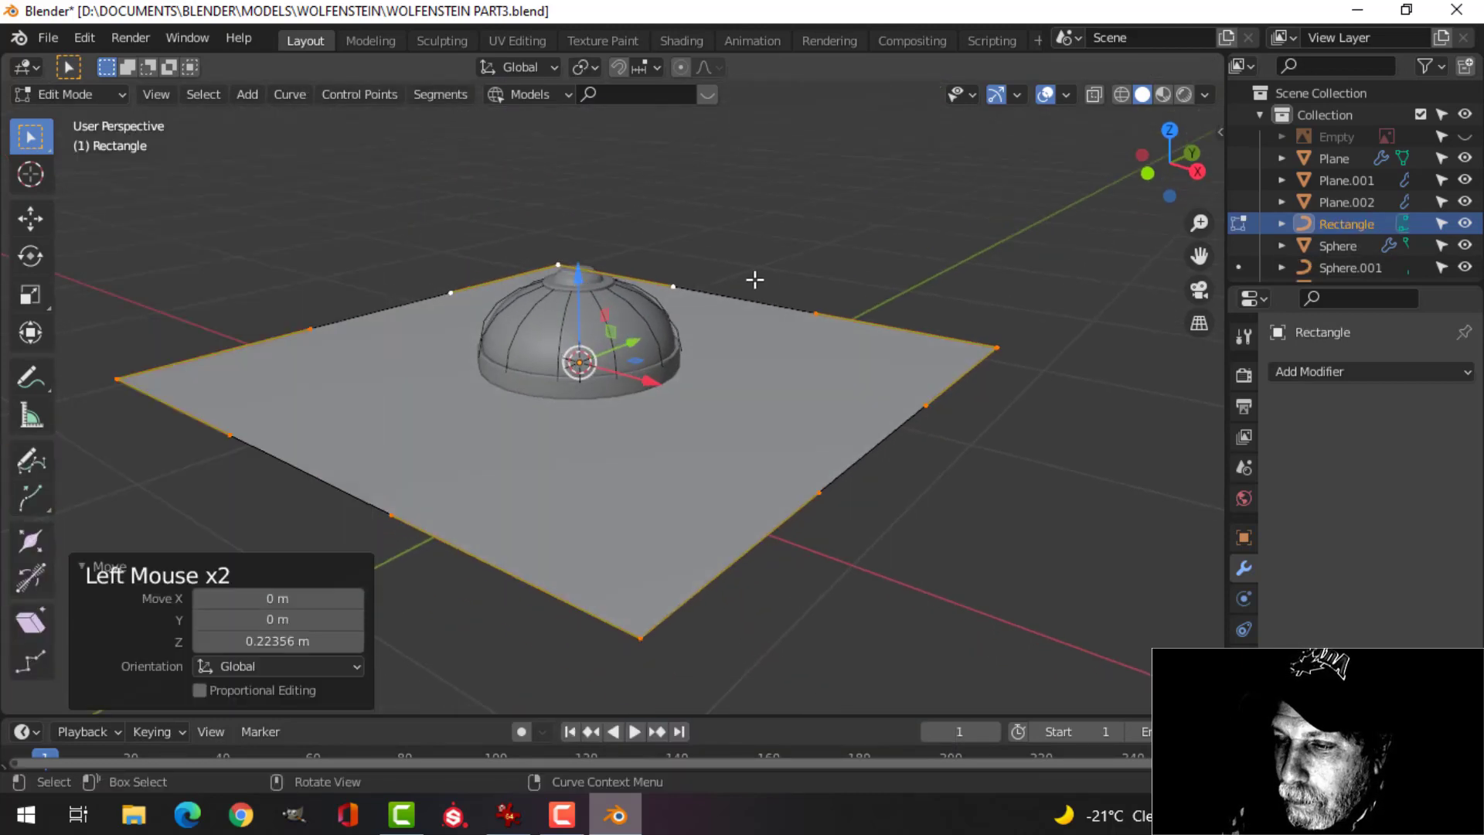
pyautogui.press('Tab')
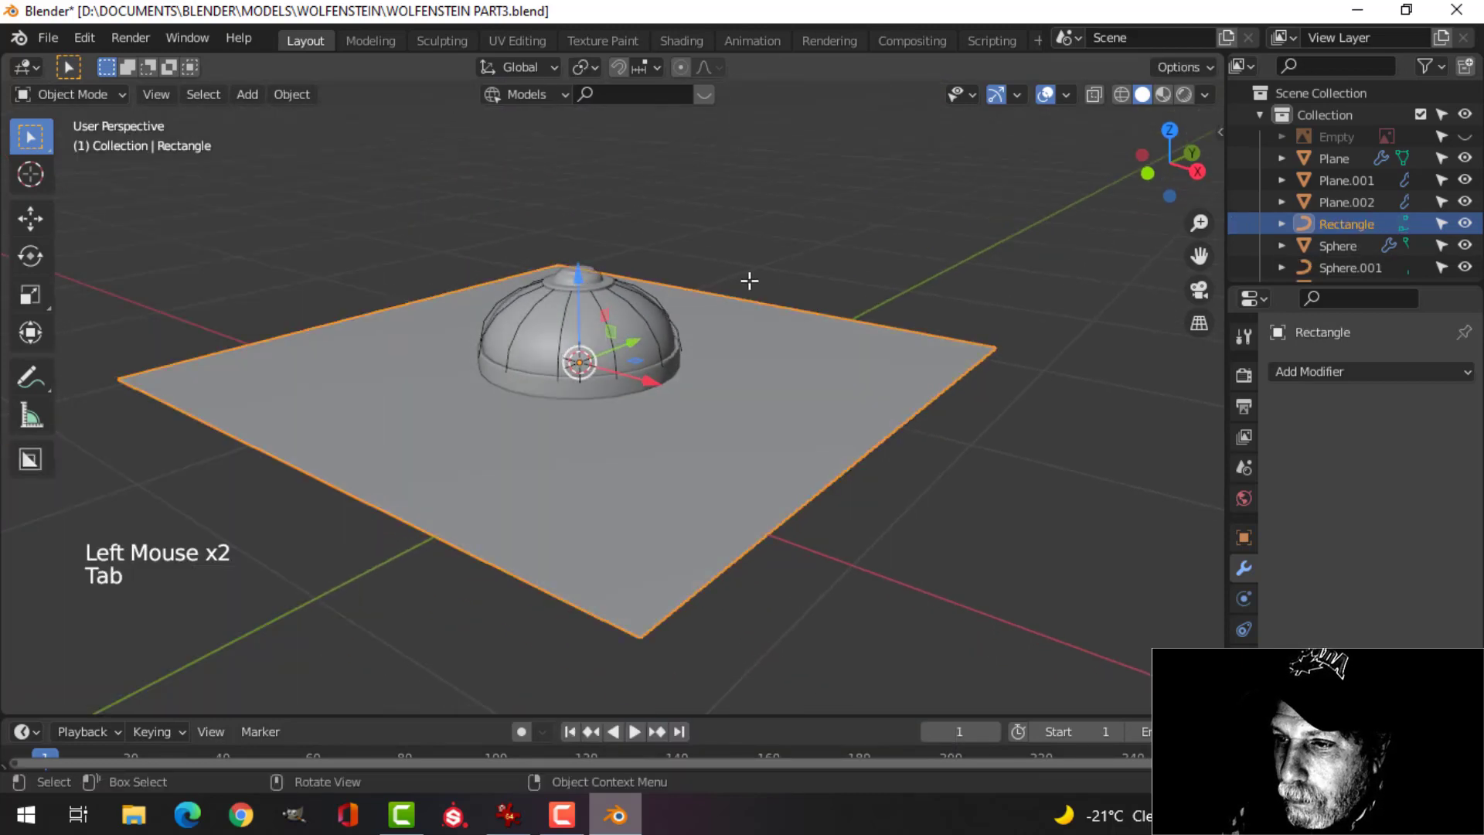
pyautogui.moveTo(589, 279); pyautogui.dragTo(580, 147)
pyautogui.press('Tab')
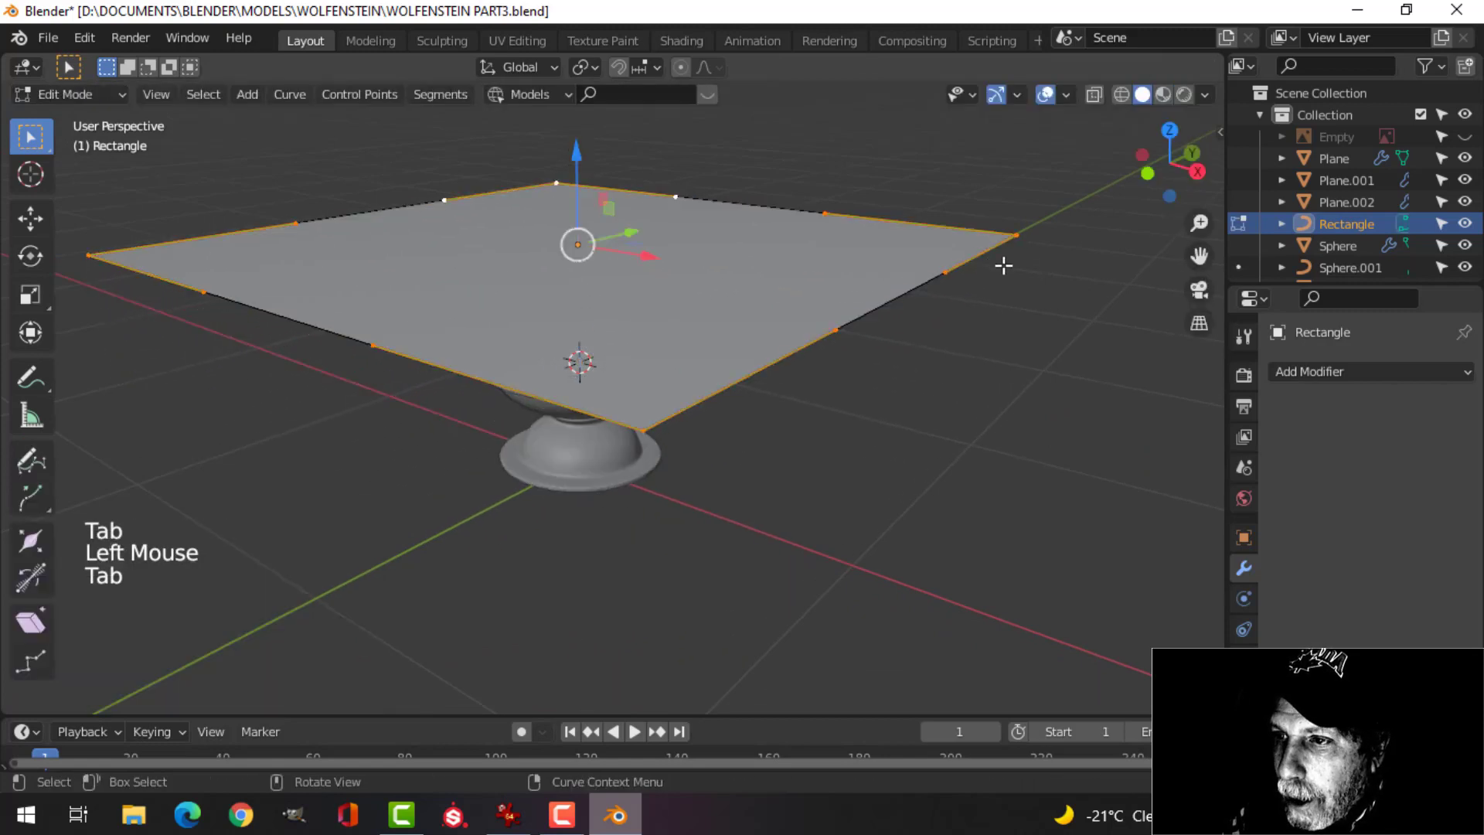
# Scale the rectangle's control points down to about 0.036, then shrink them slightly further.
pyautogui.press('s')
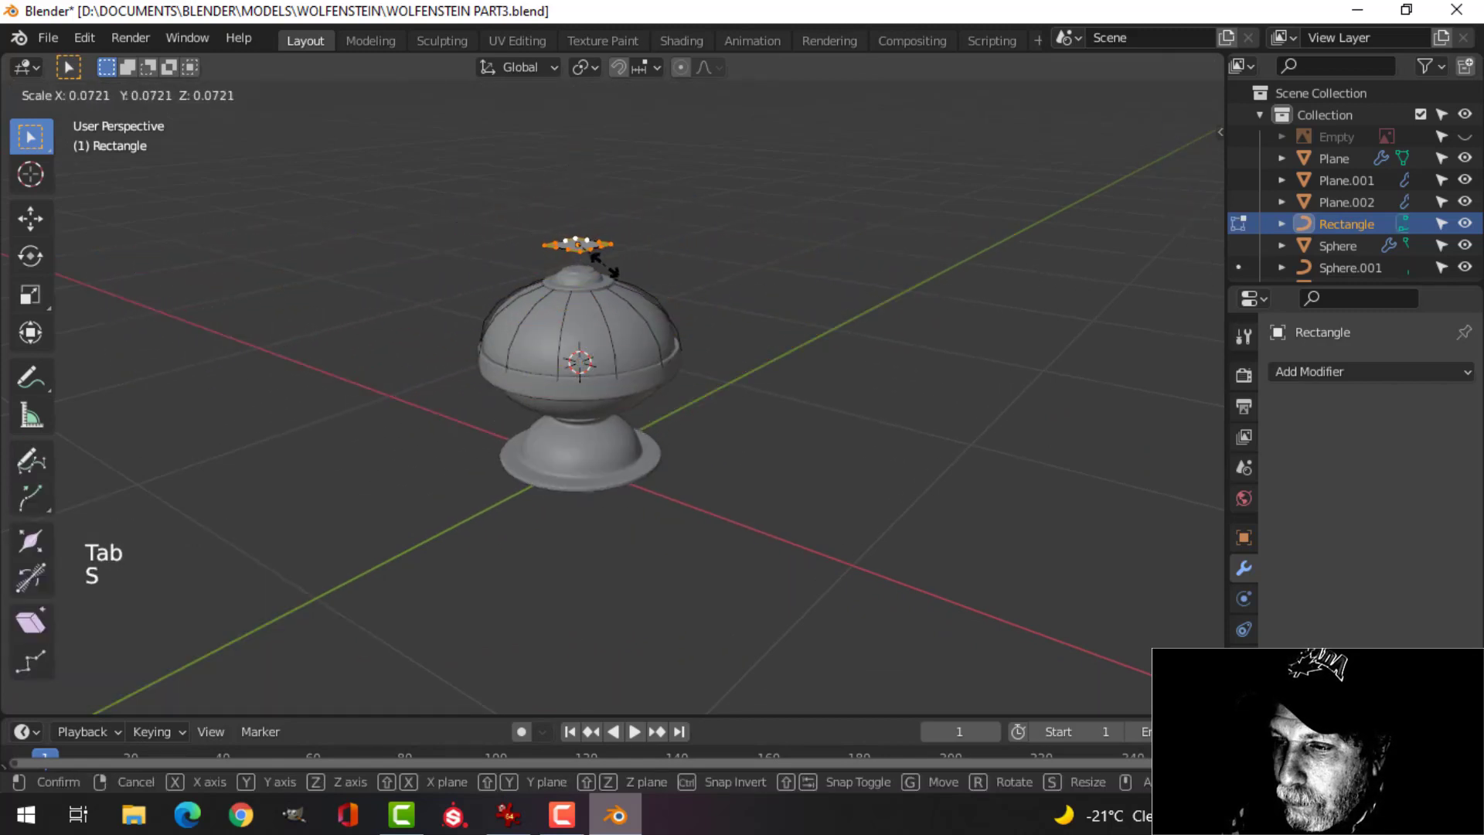
pyautogui.click(580, 245)
pyautogui.scroll(4, 629, 265)
pyautogui.keyDown('shift'); pyautogui.moveTo(629, 265); pyautogui.dragTo(695, 464, button='middle'); pyautogui.keyUp('shift')
pyautogui.click(31, 219)
pyautogui.press('s')
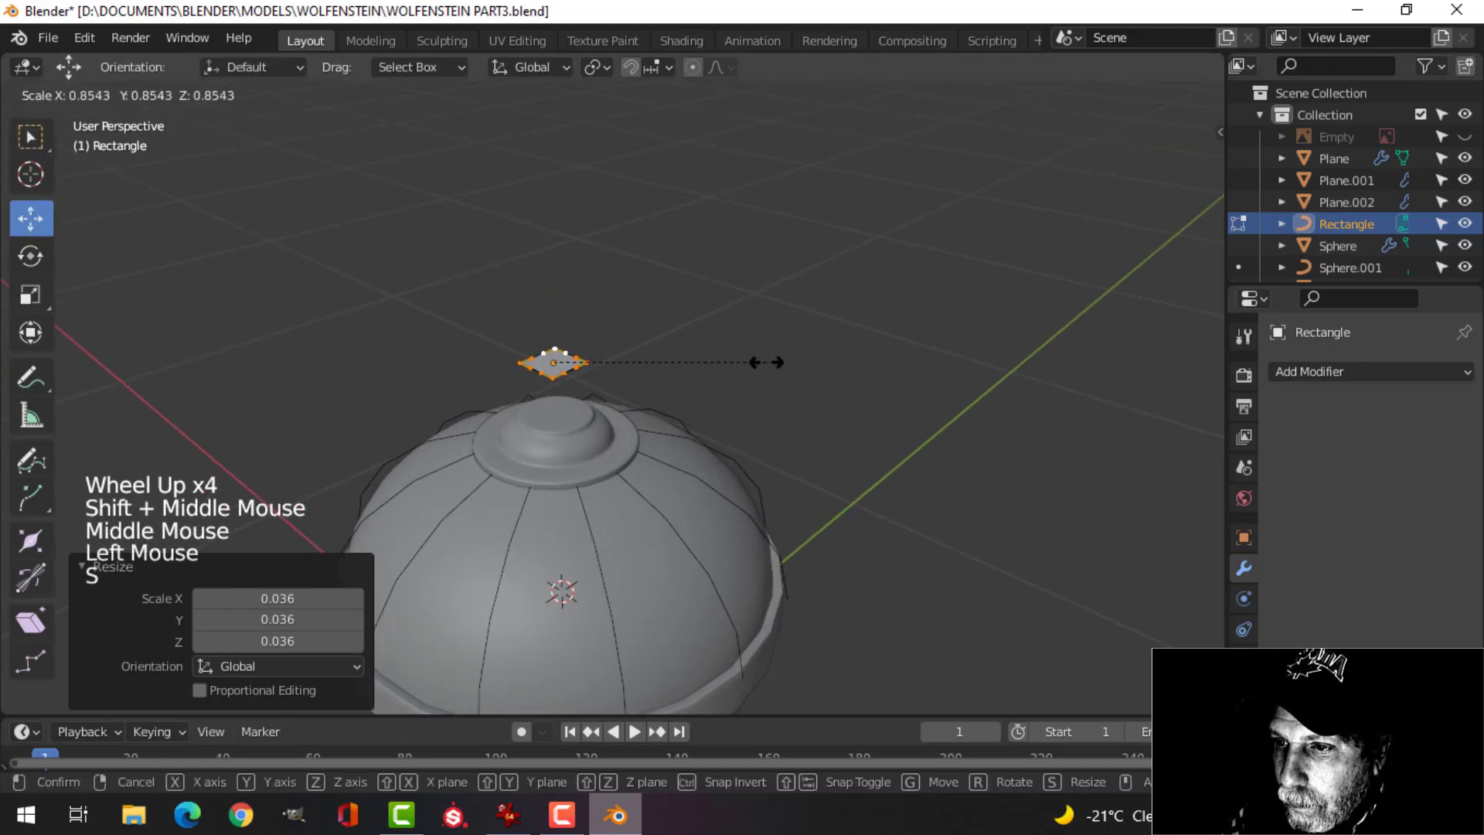
pyautogui.press('Tab')
# Set the shade's rib curves to bevel by object, using Rectangle as the bevel object.
pyautogui.keyDown('shift'); pyautogui.moveTo(771, 447); pyautogui.dragTo(736, 283, button='middle'); pyautogui.keyUp('shift')
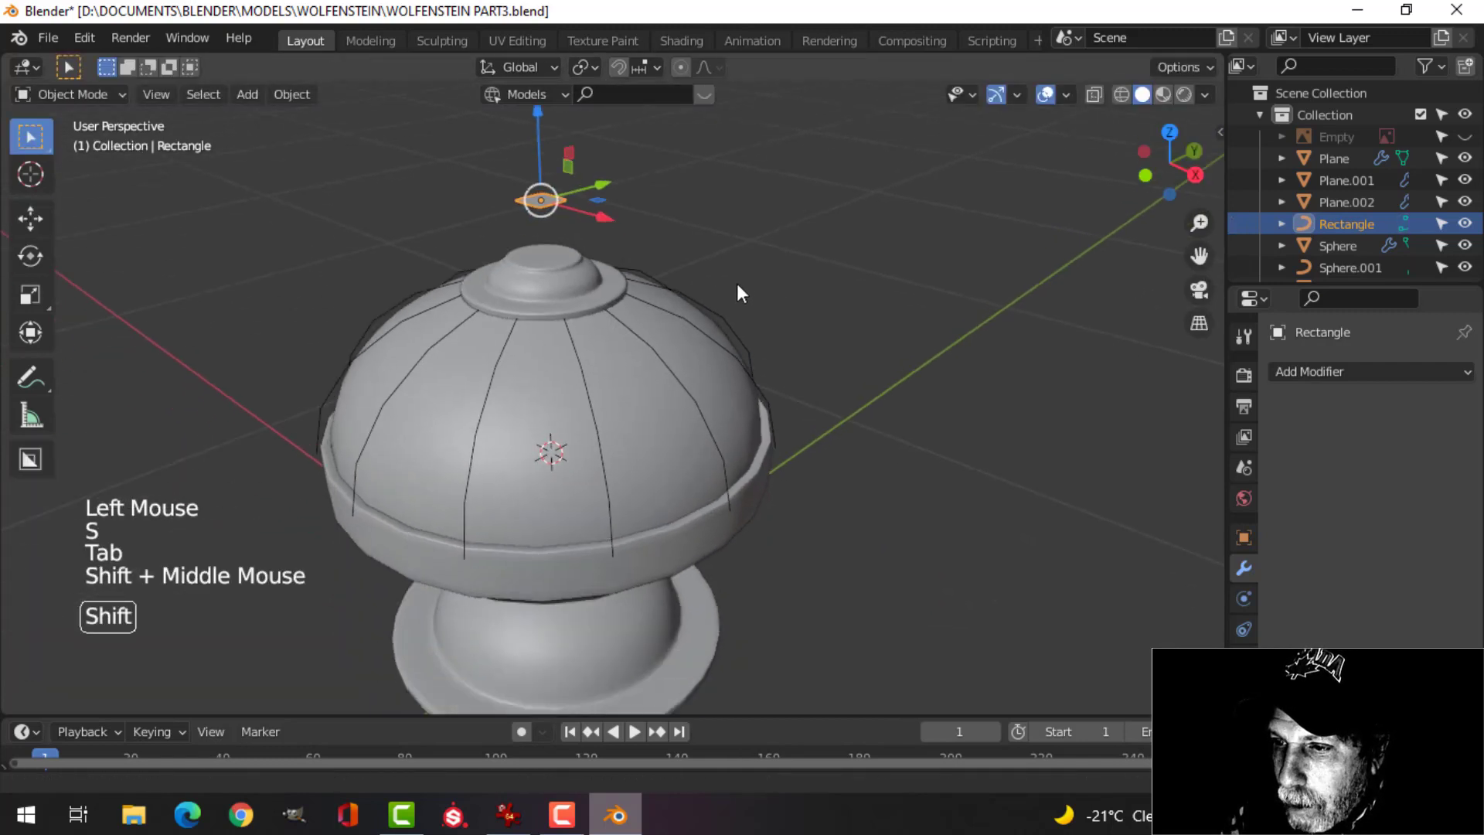
pyautogui.click(577, 332)
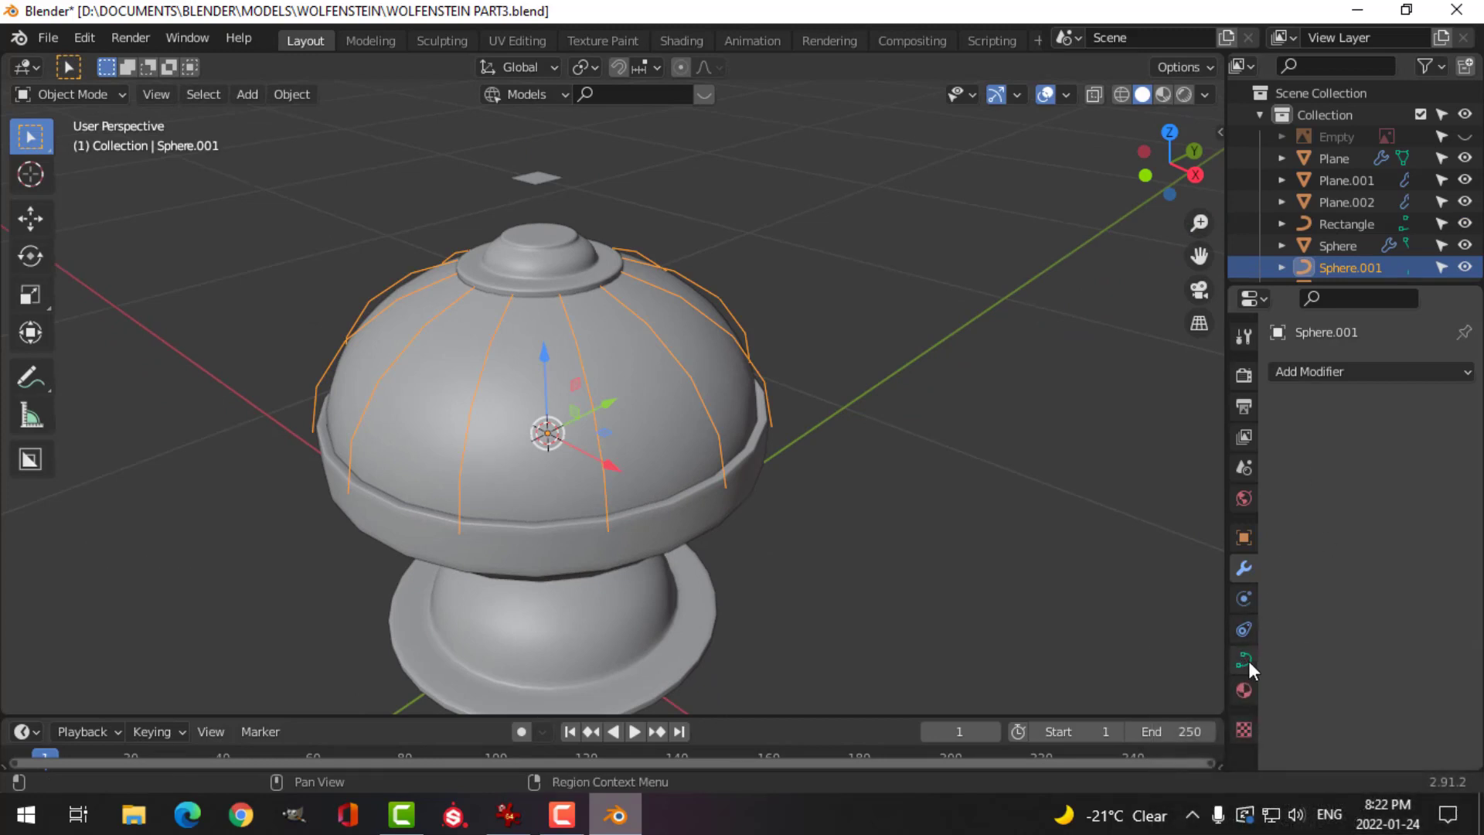
pyautogui.click(1246, 662)
pyautogui.scroll(-6, 1388, 597)
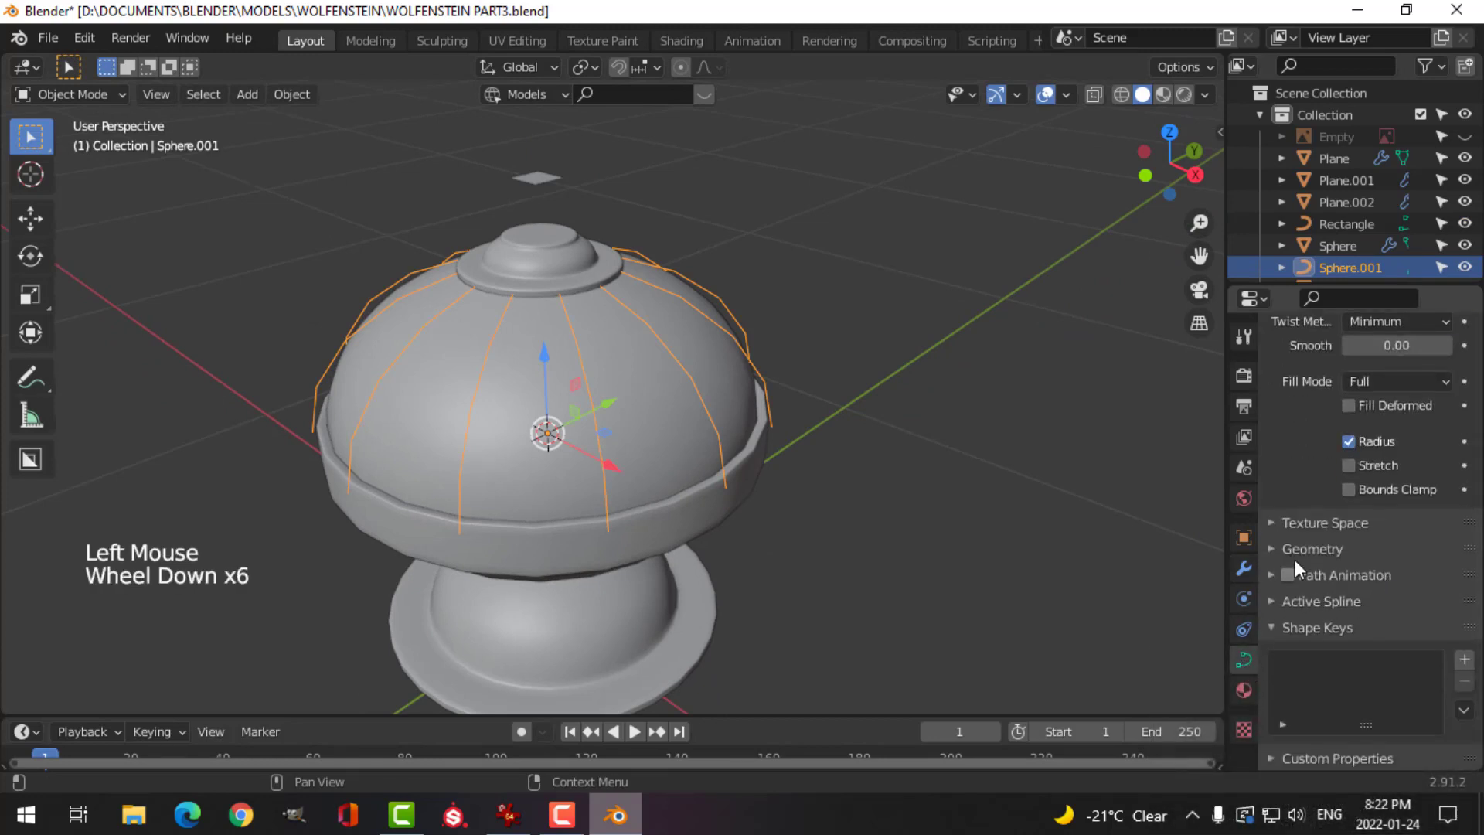
pyautogui.click(1273, 550)
pyautogui.scroll(-4, 1333, 611)
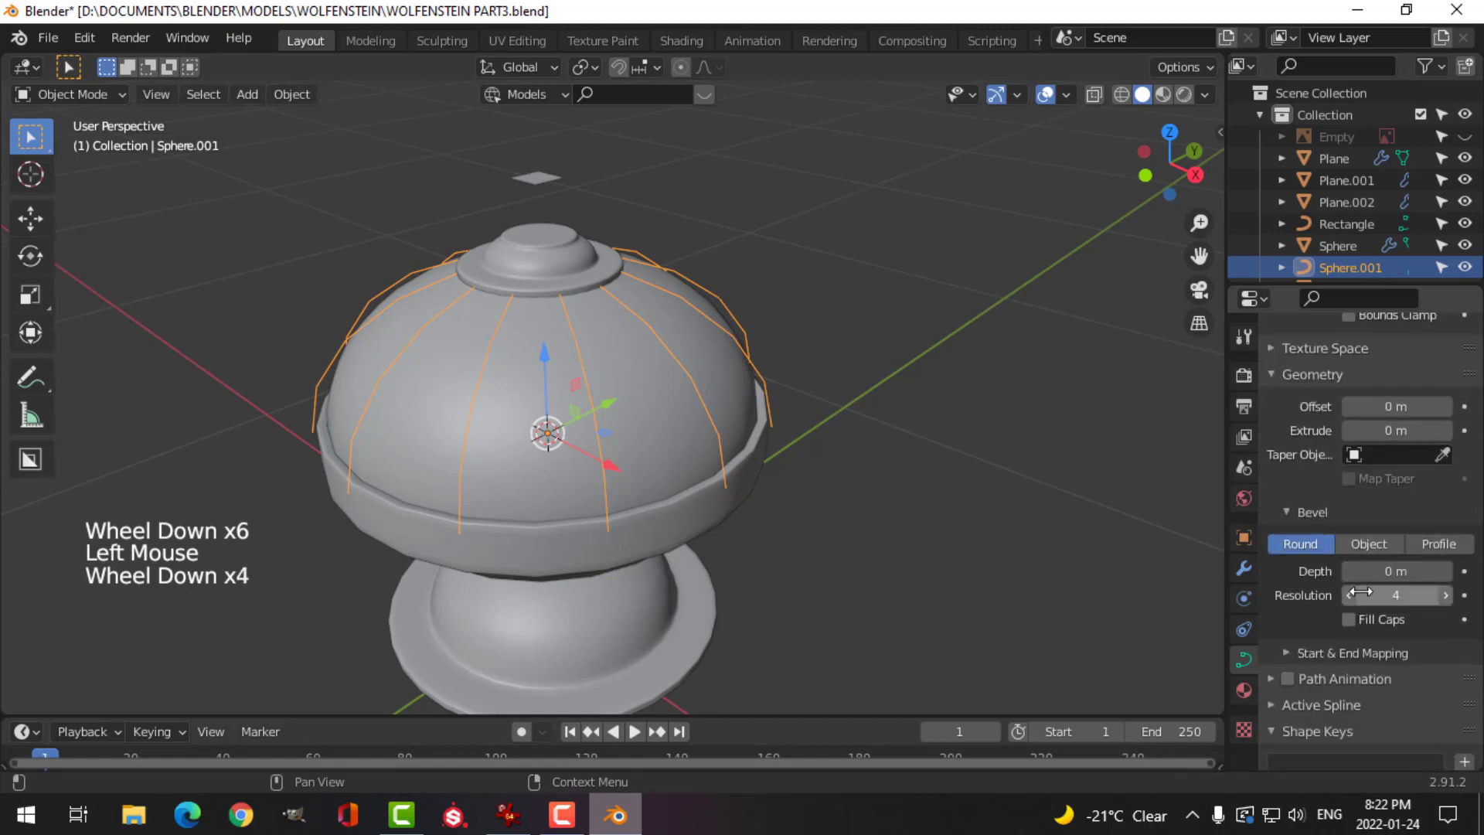
pyautogui.scroll(-2, 1349, 600)
pyautogui.click(1368, 457)
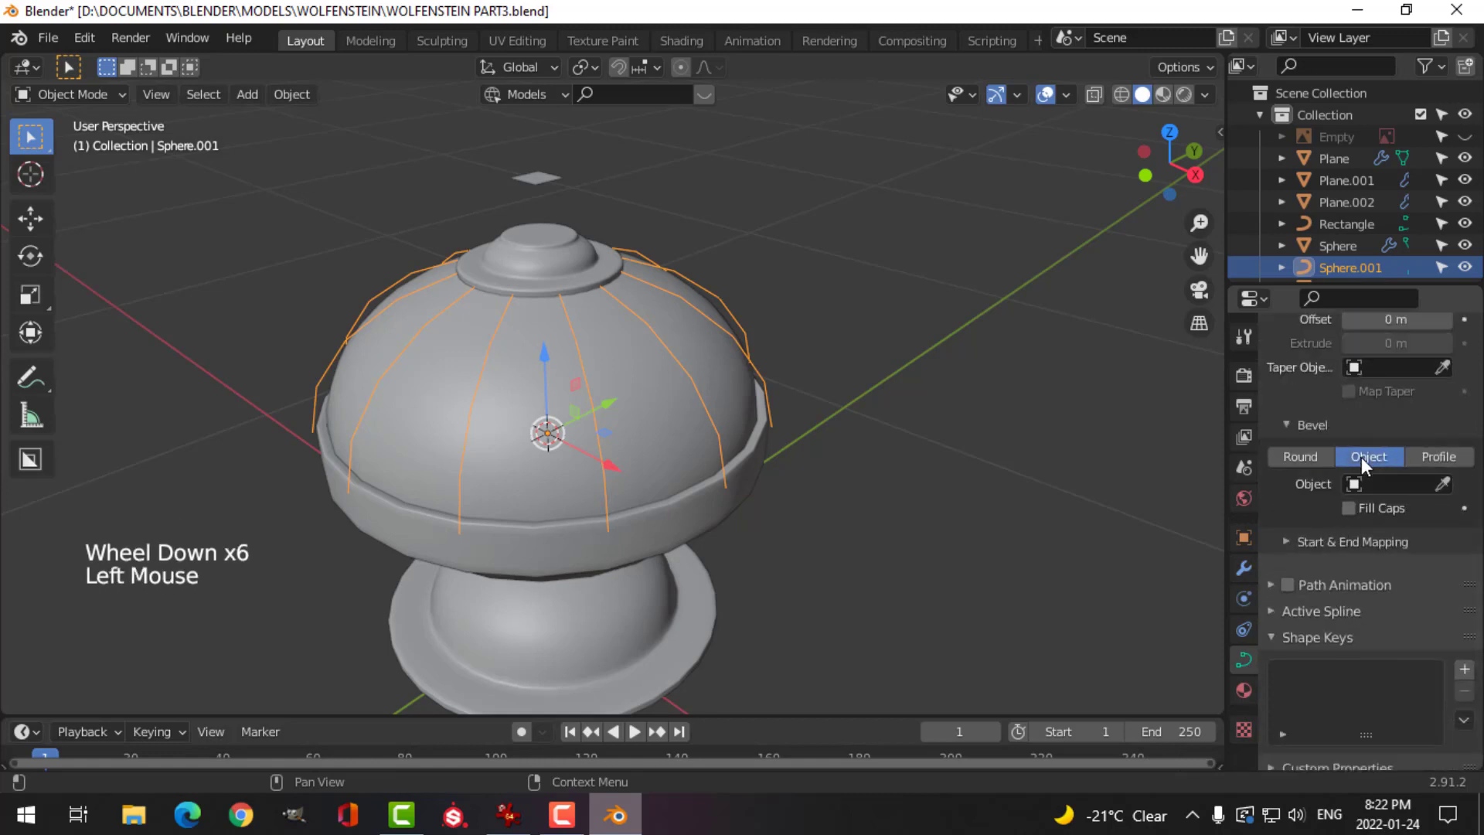
pyautogui.click(1381, 489)
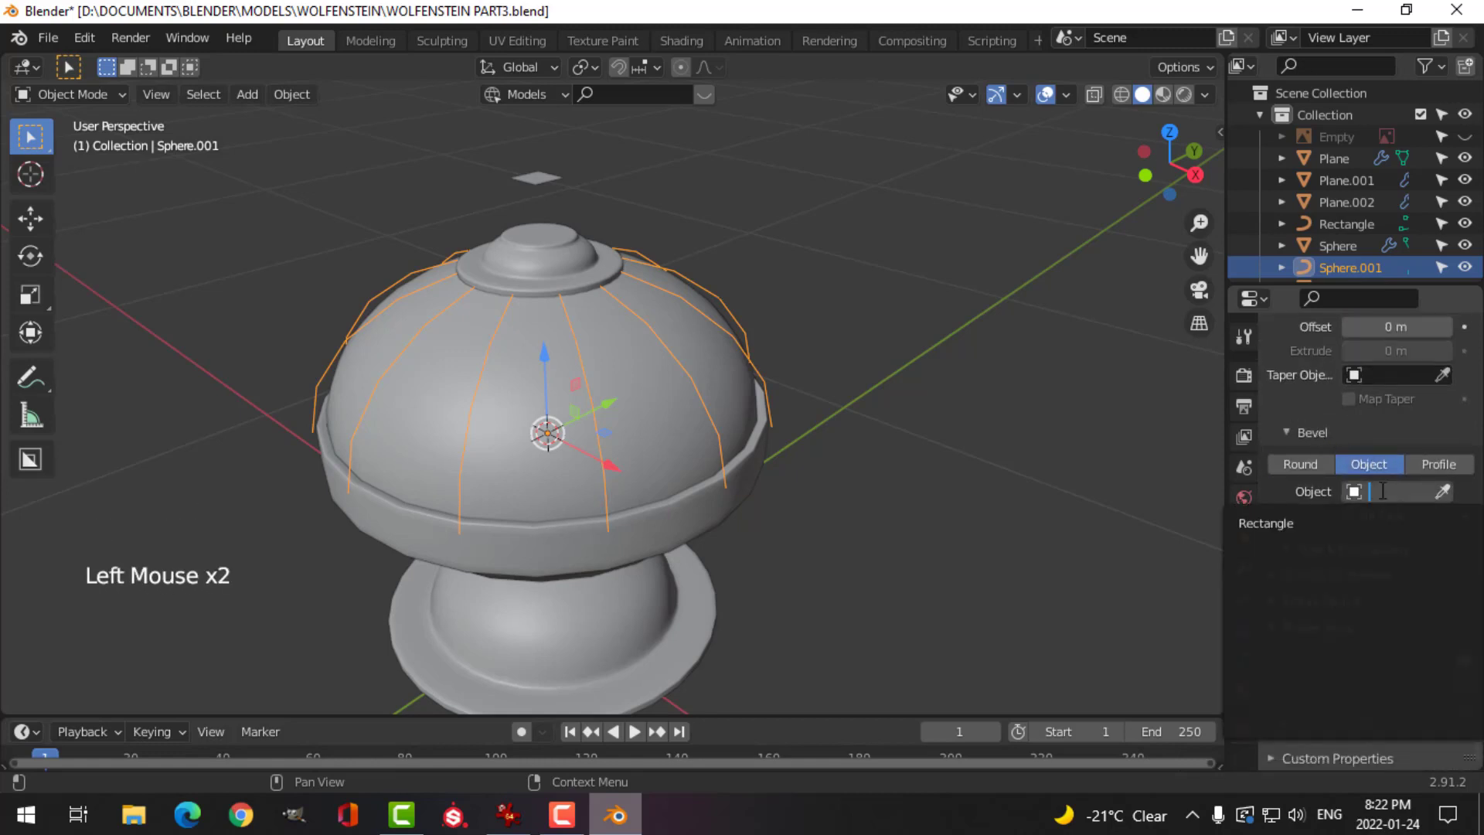
pyautogui.click(1314, 521)
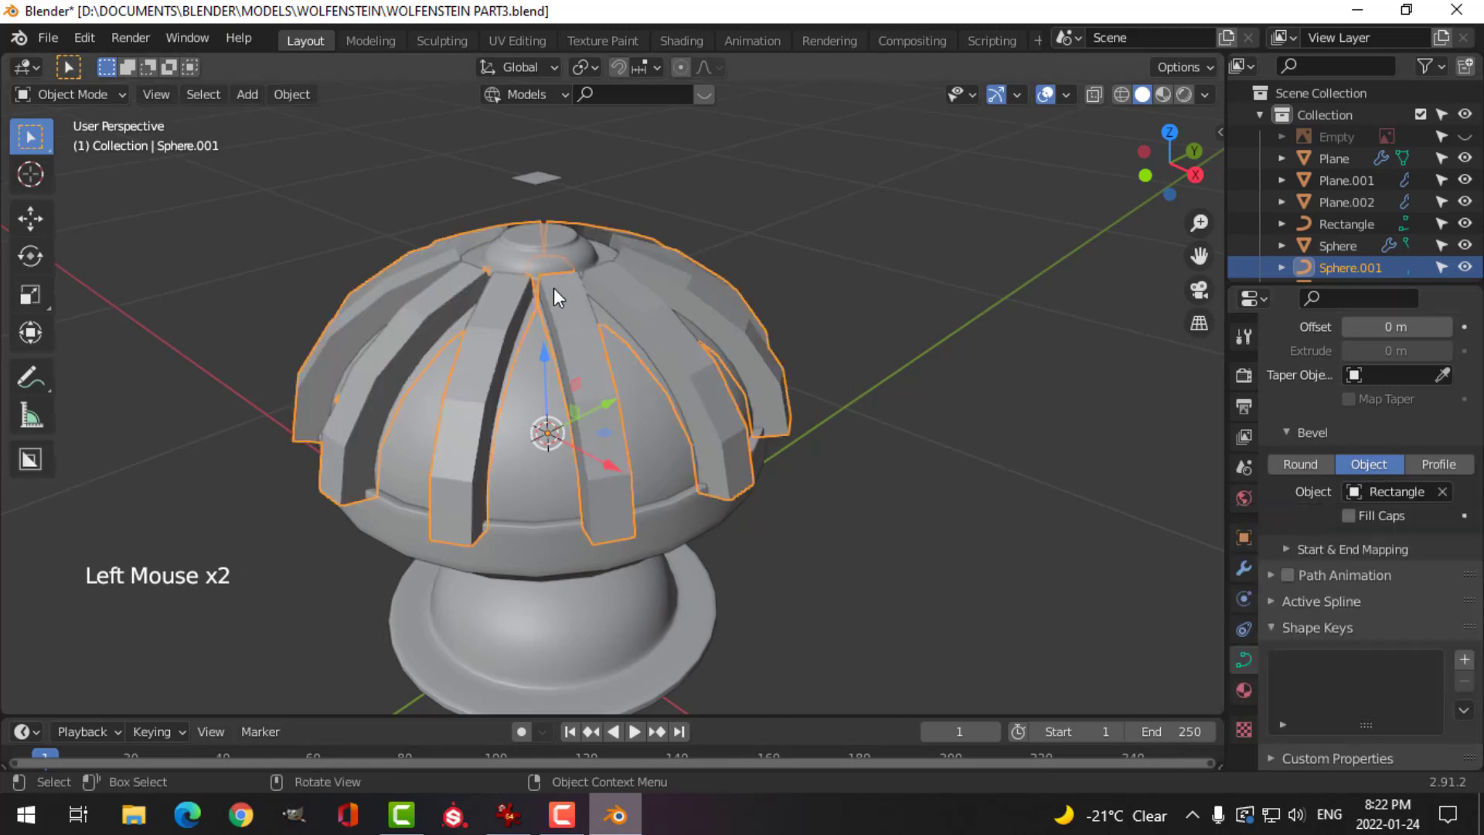
# Scale the rectangle profile to about 0.118 to make the ribs on the shade thin.
pyautogui.scroll(2, 554, 287)
pyautogui.moveTo(547, 289); pyautogui.dragTo(546, 322, button='middle')
pyautogui.click(472, 117)
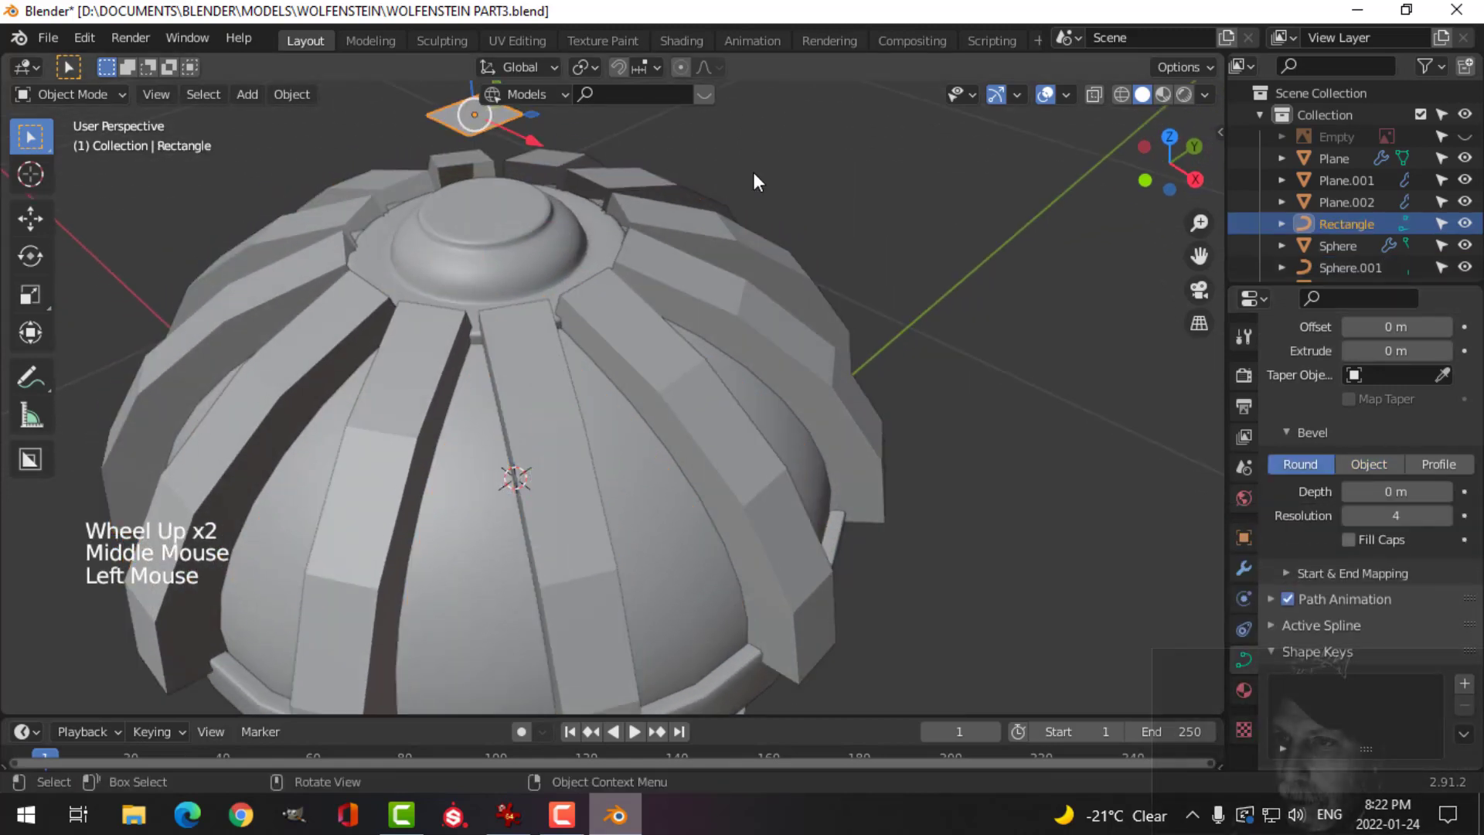
pyautogui.press('s')
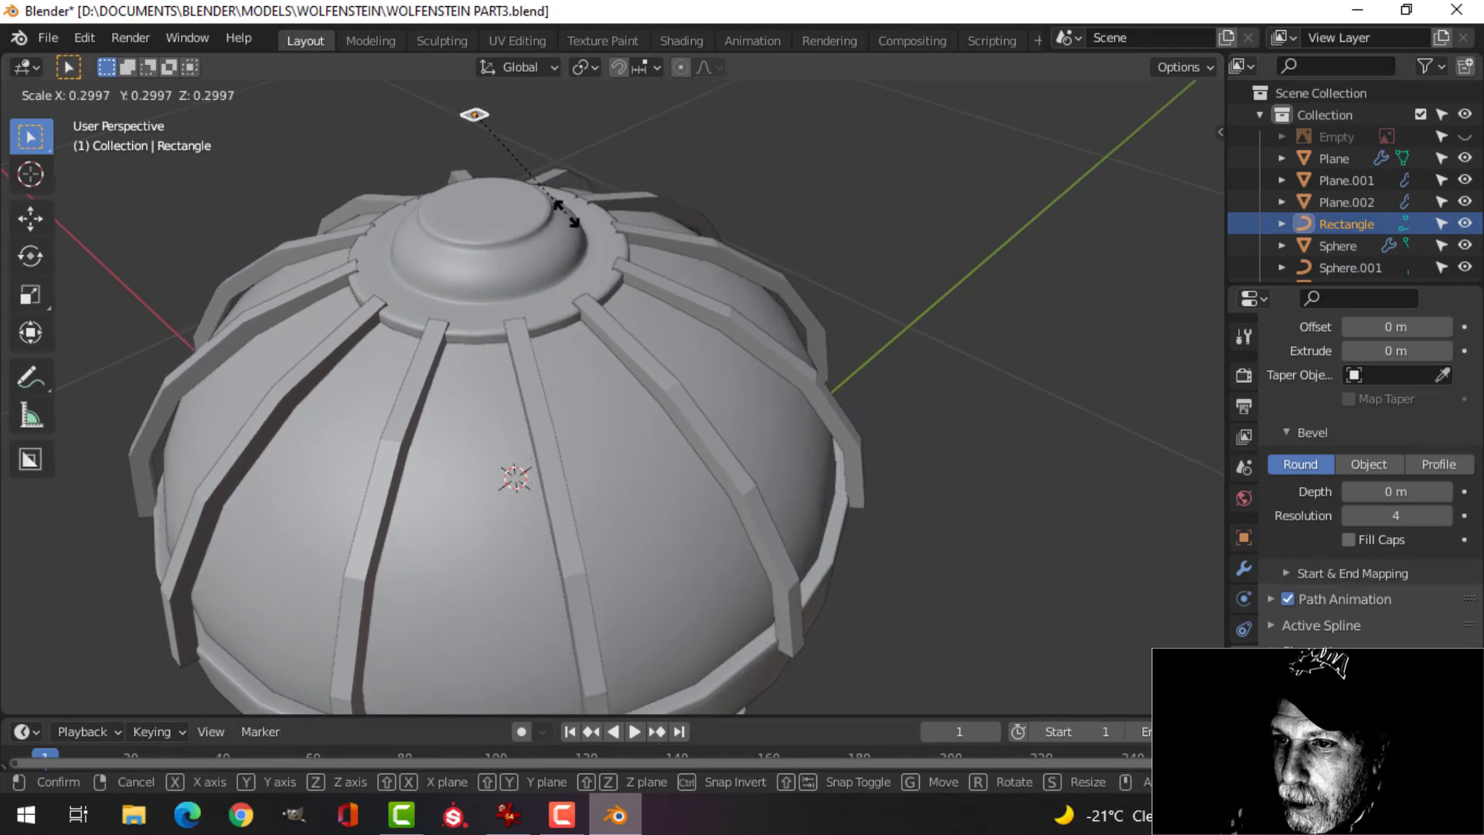
pyautogui.click(494, 174)
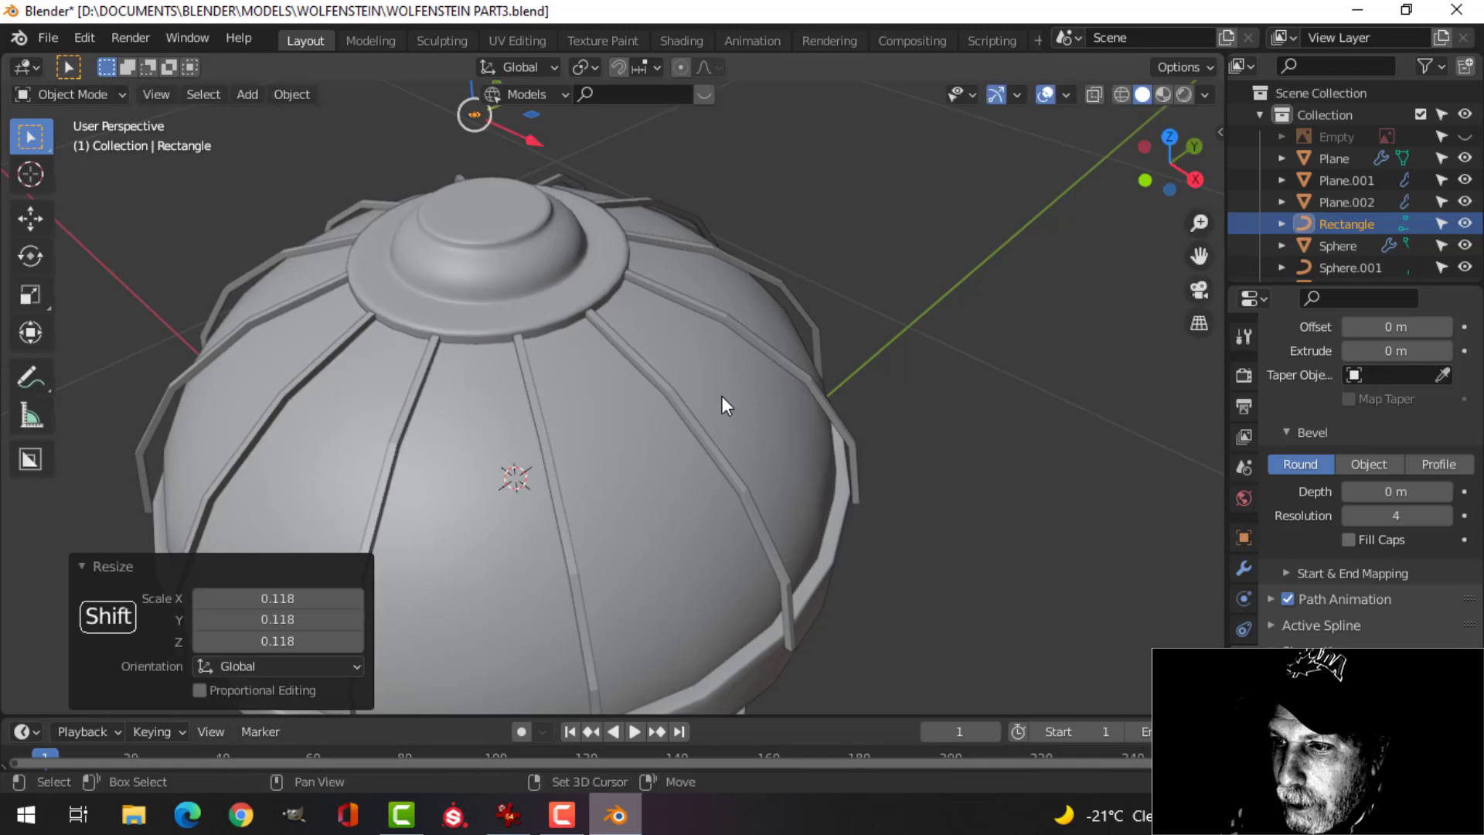
pyautogui.keyDown('shift'); pyautogui.moveTo(722, 396); pyautogui.dragTo(752, 266, button='middle'); pyautogui.keyUp('shift')
pyautogui.scroll(-2, 751, 266)
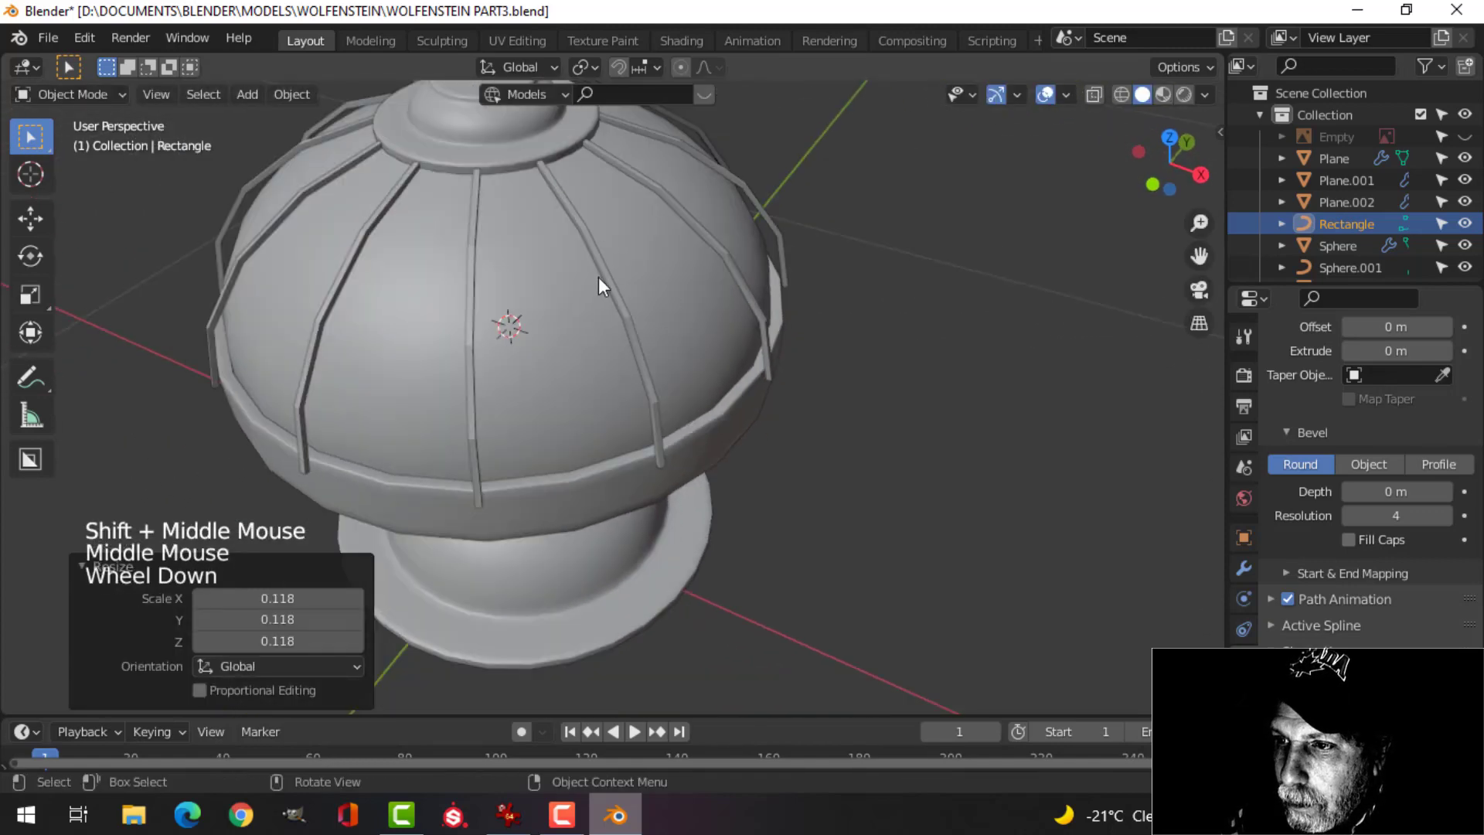
# Scale all control points of the rib curves to about 0.96 so the ribs sit closer to the shade.
pyautogui.click(594, 252)
pyautogui.press('Tab')
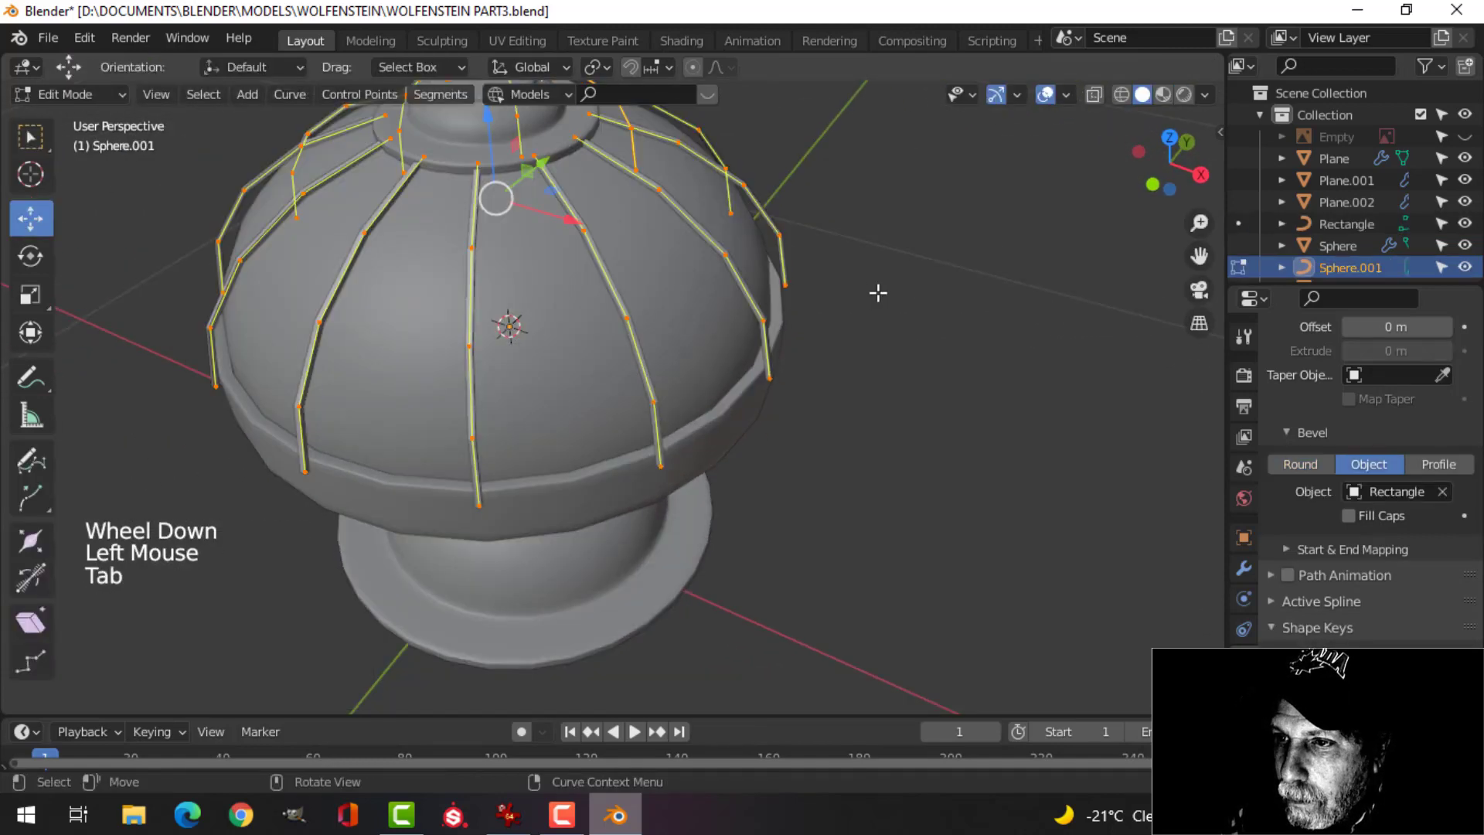
pyautogui.press('s')
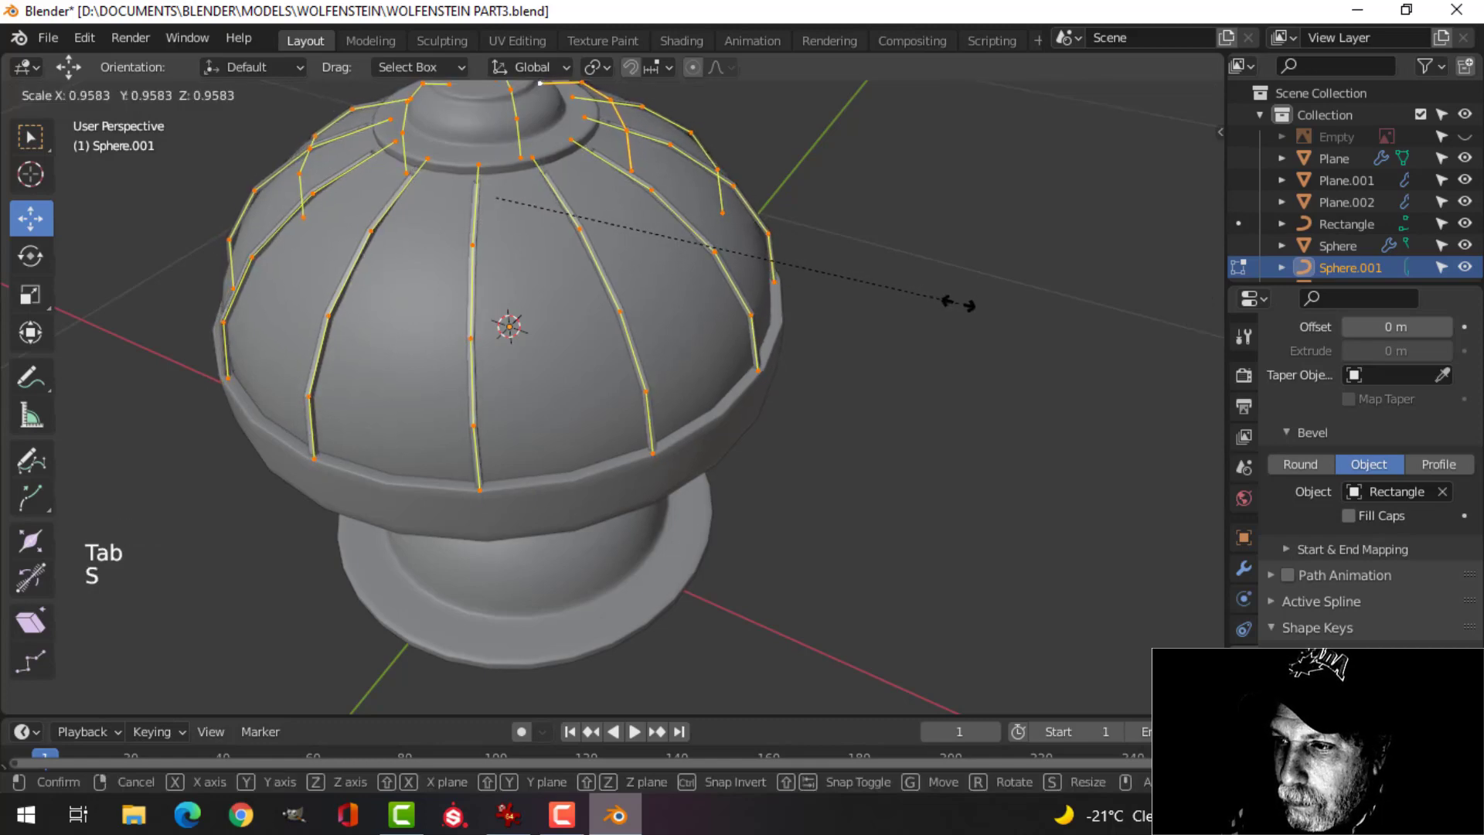
pyautogui.click(959, 305)
pyautogui.press('Tab')
pyautogui.moveTo(957, 313); pyautogui.dragTo(796, 325, button='middle')
pyautogui.hotkey('alt', 'a')
pyautogui.moveTo(797, 325); pyautogui.dragTo(651, 332, button='middle')
# Enlarge the rib object slightly, by about 1.016, to seat it on the shade's surface, and deselect it.
pyautogui.click(508, 294)
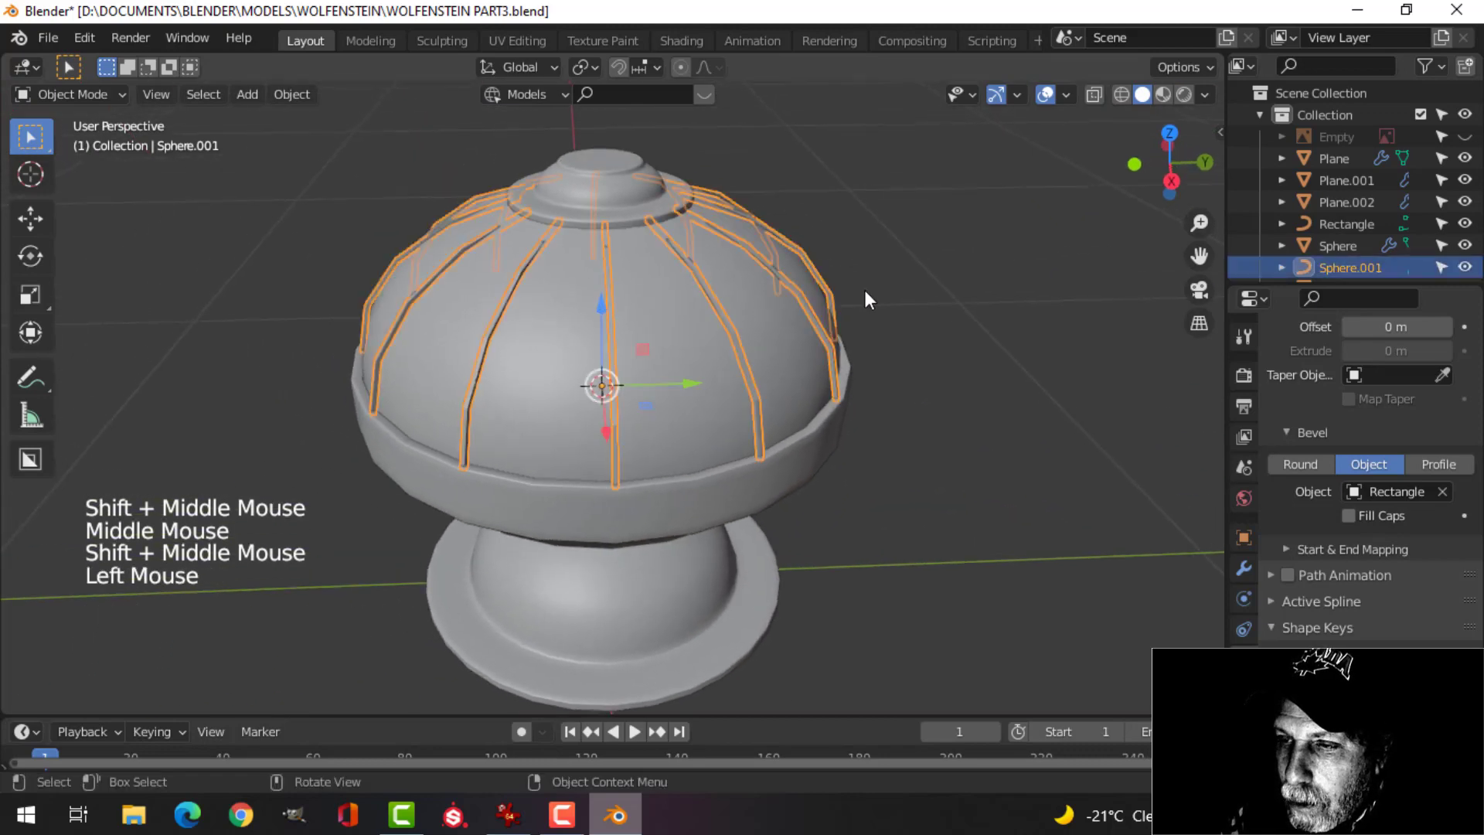
pyautogui.press('s')
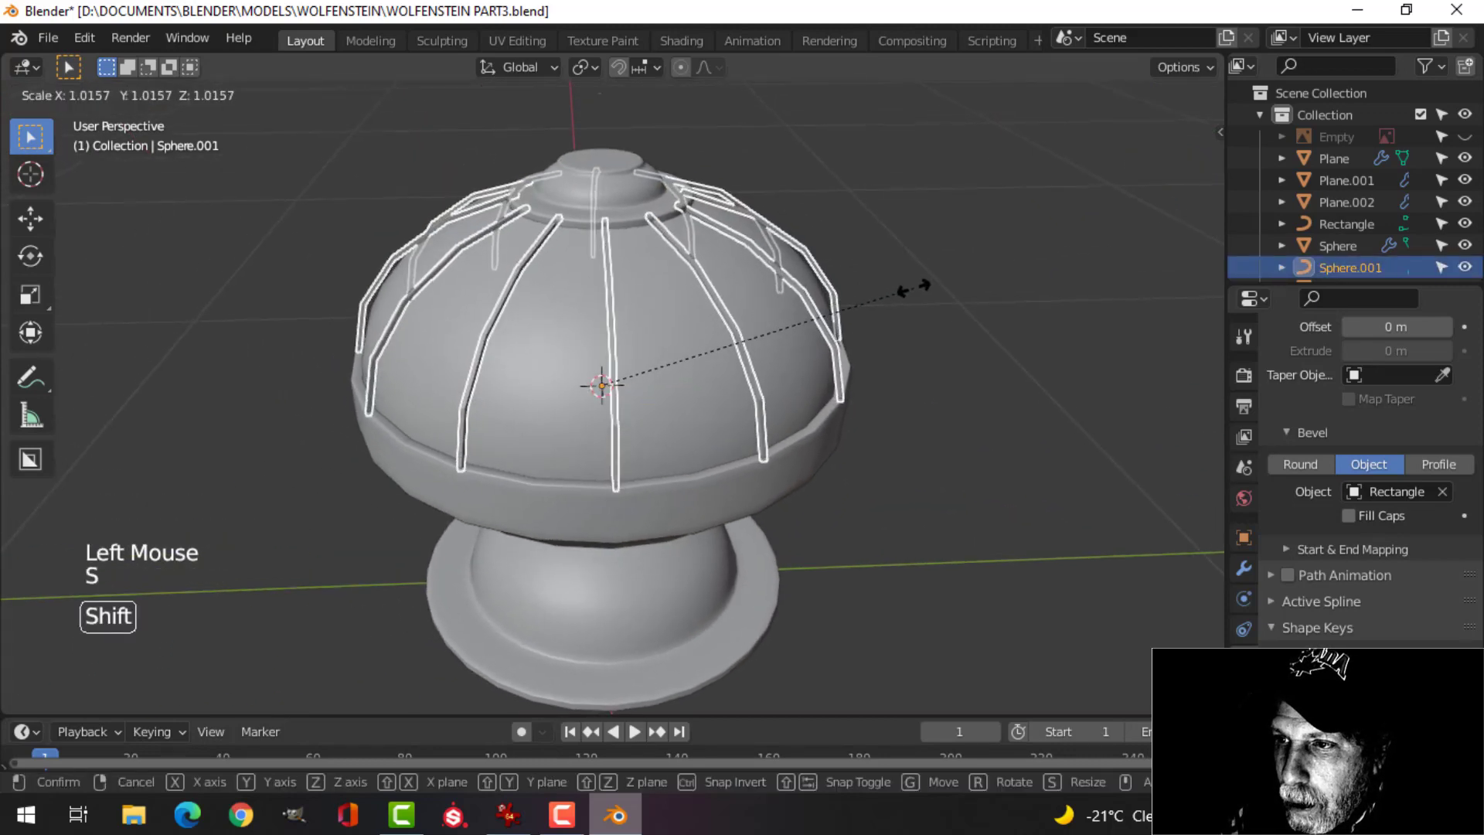
pyautogui.click(909, 286)
pyautogui.hotkey('alt', 'a')
pyautogui.moveTo(813, 289); pyautogui.dragTo(957, 277, button='middle')
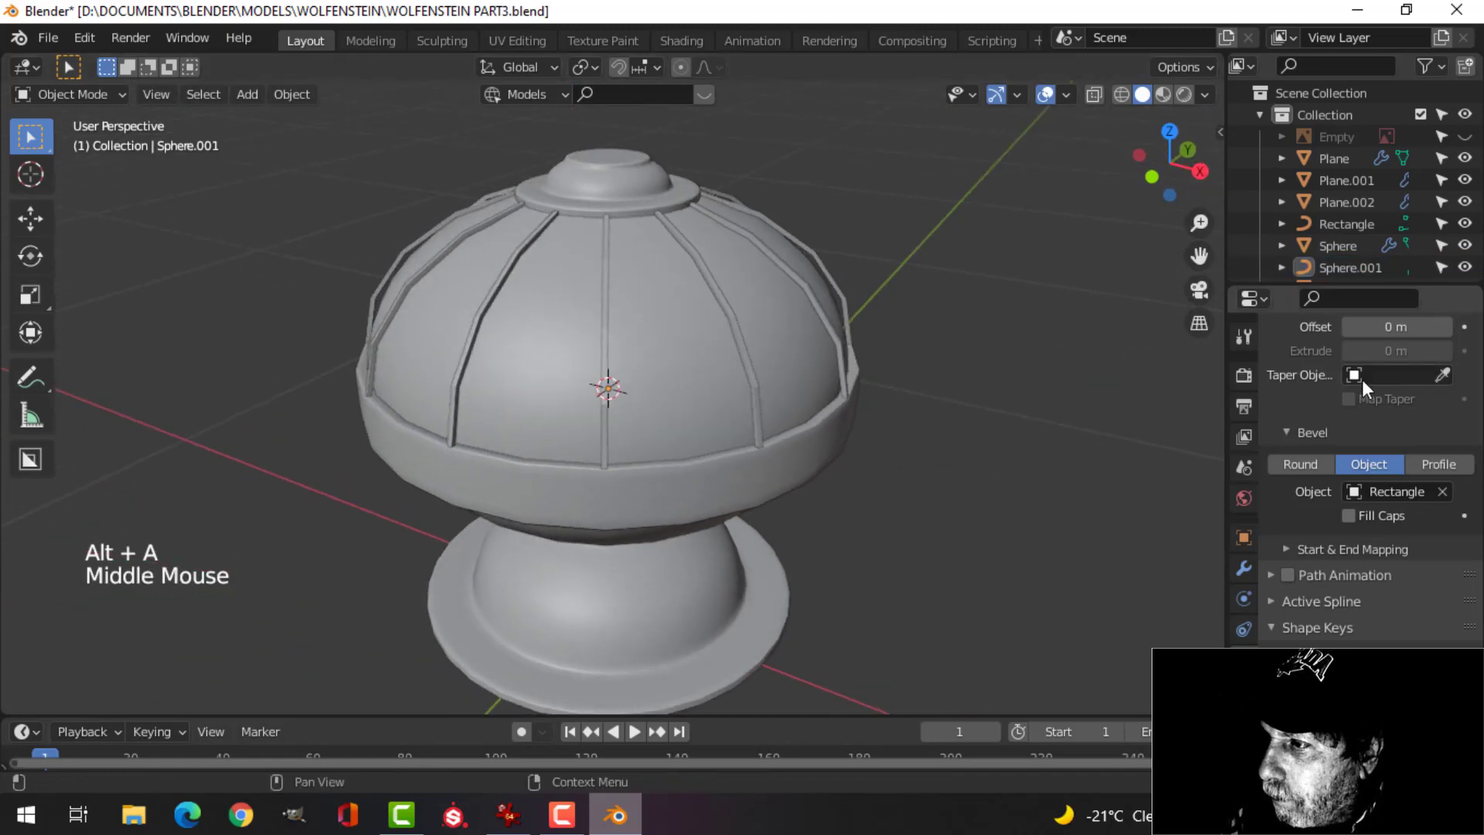
# Add a Subdivision Surface modifier to the ribs and check their smoothness around the shade.
pyautogui.scroll(1, 928, 394)
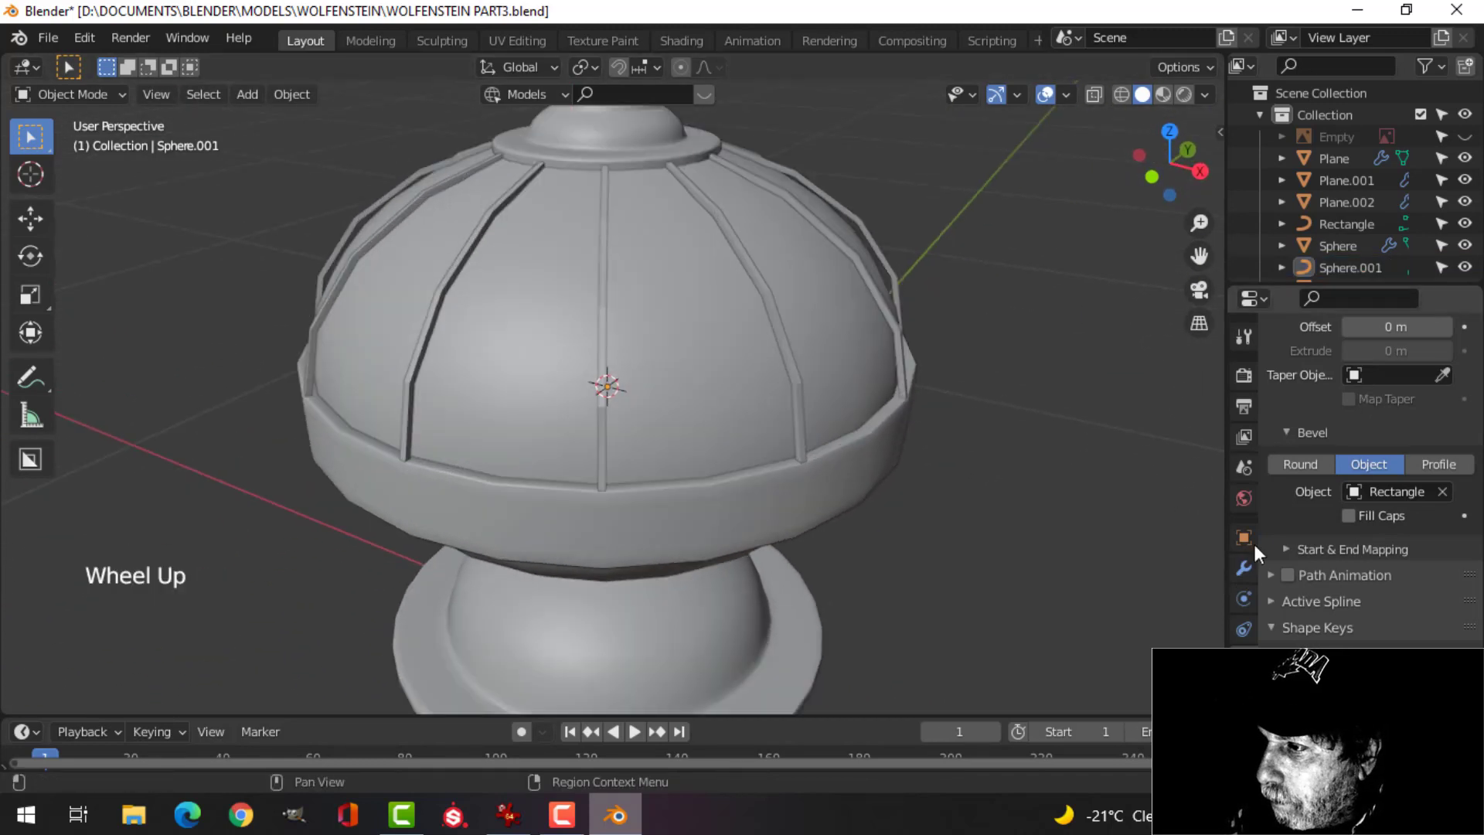
pyautogui.click(1247, 569)
pyautogui.click(1330, 371)
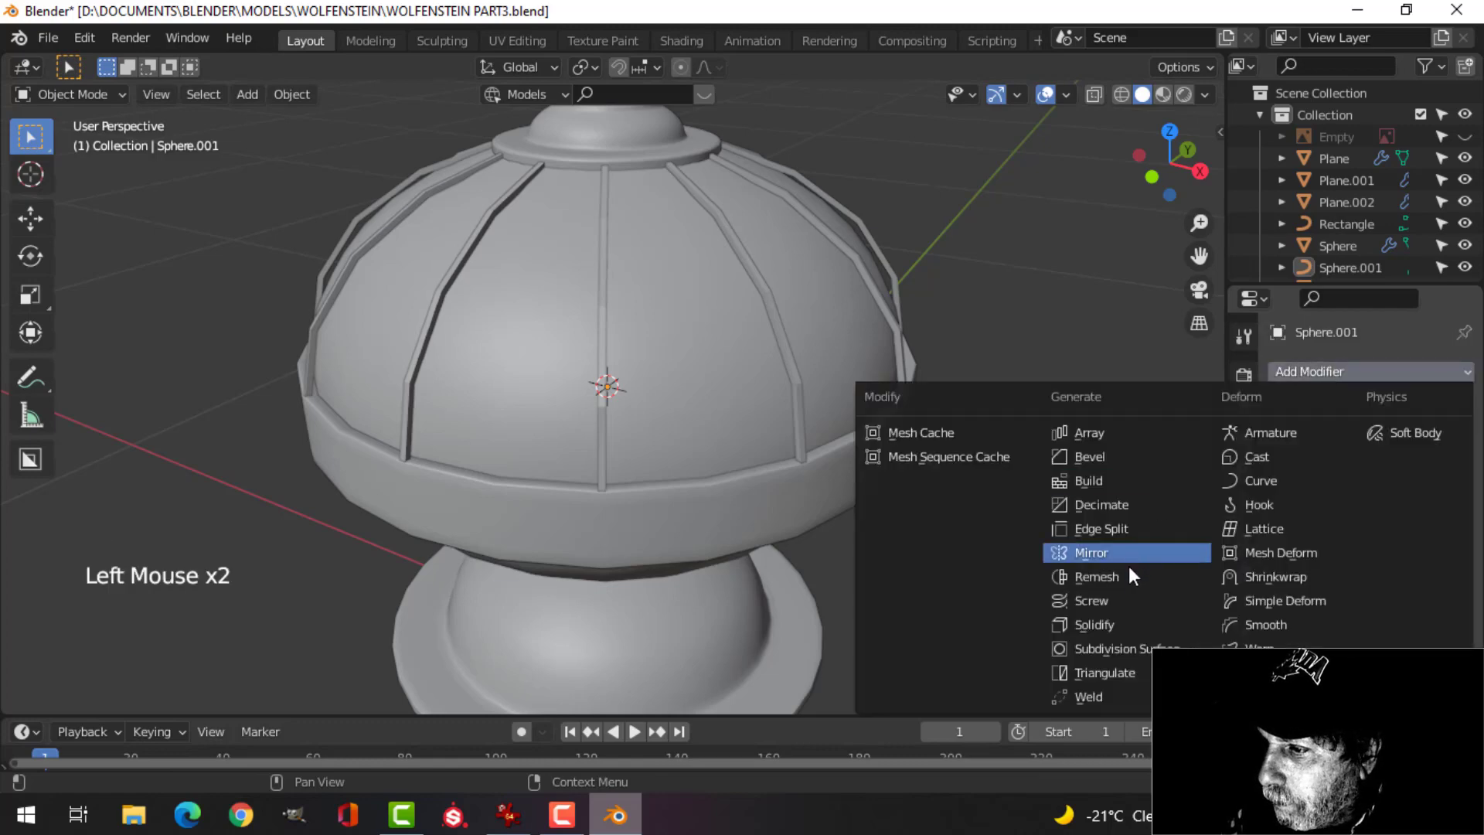
pyautogui.click(1124, 648)
pyautogui.moveTo(722, 394); pyautogui.dragTo(718, 317, button='middle')
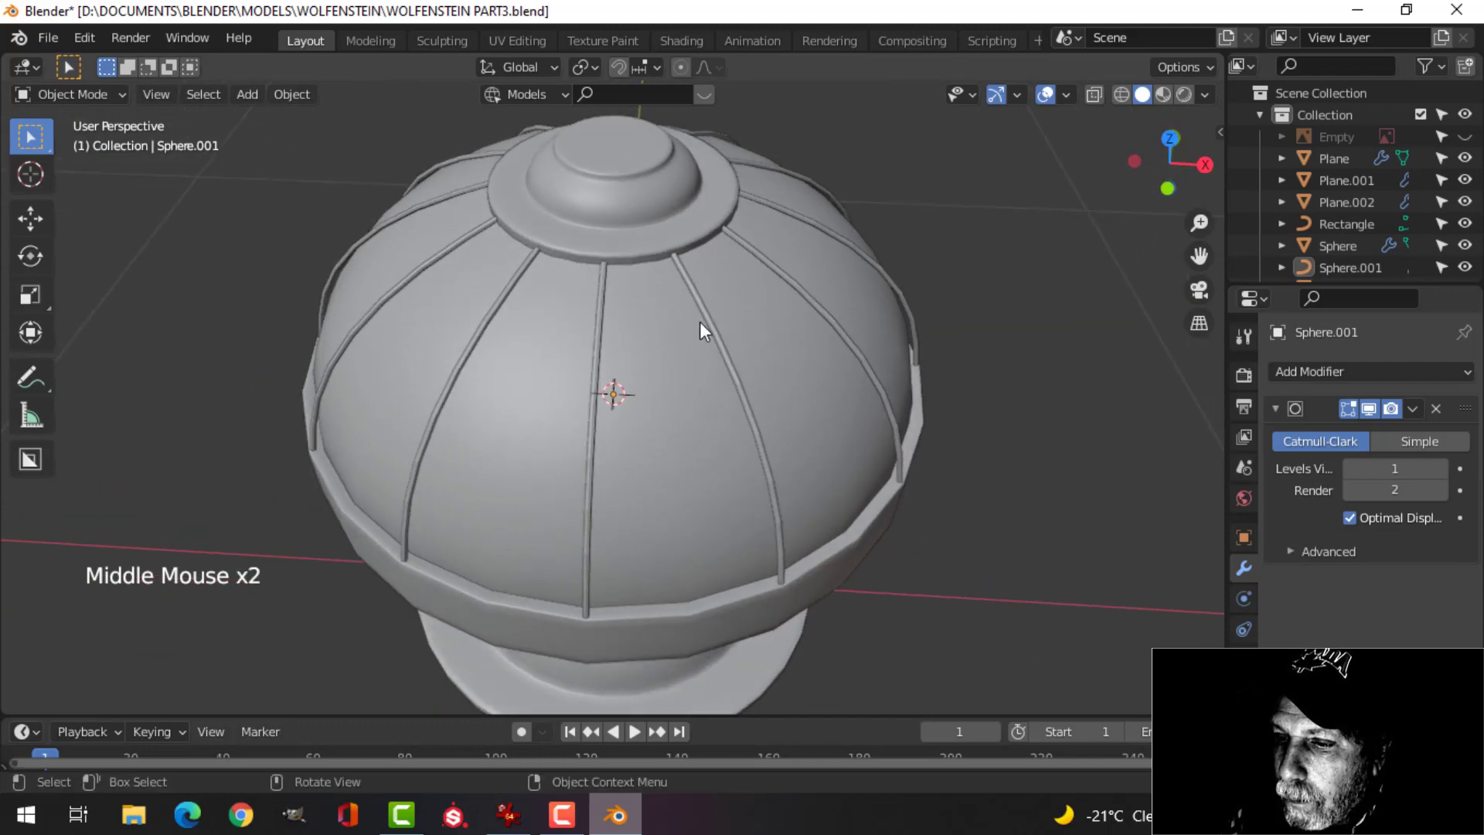
pyautogui.scroll(-1, 832, 418)
pyautogui.moveTo(858, 398); pyautogui.dragTo(884, 370, button='middle')
pyautogui.scroll(2, 801, 382)
pyautogui.scroll(-3, 735, 280)
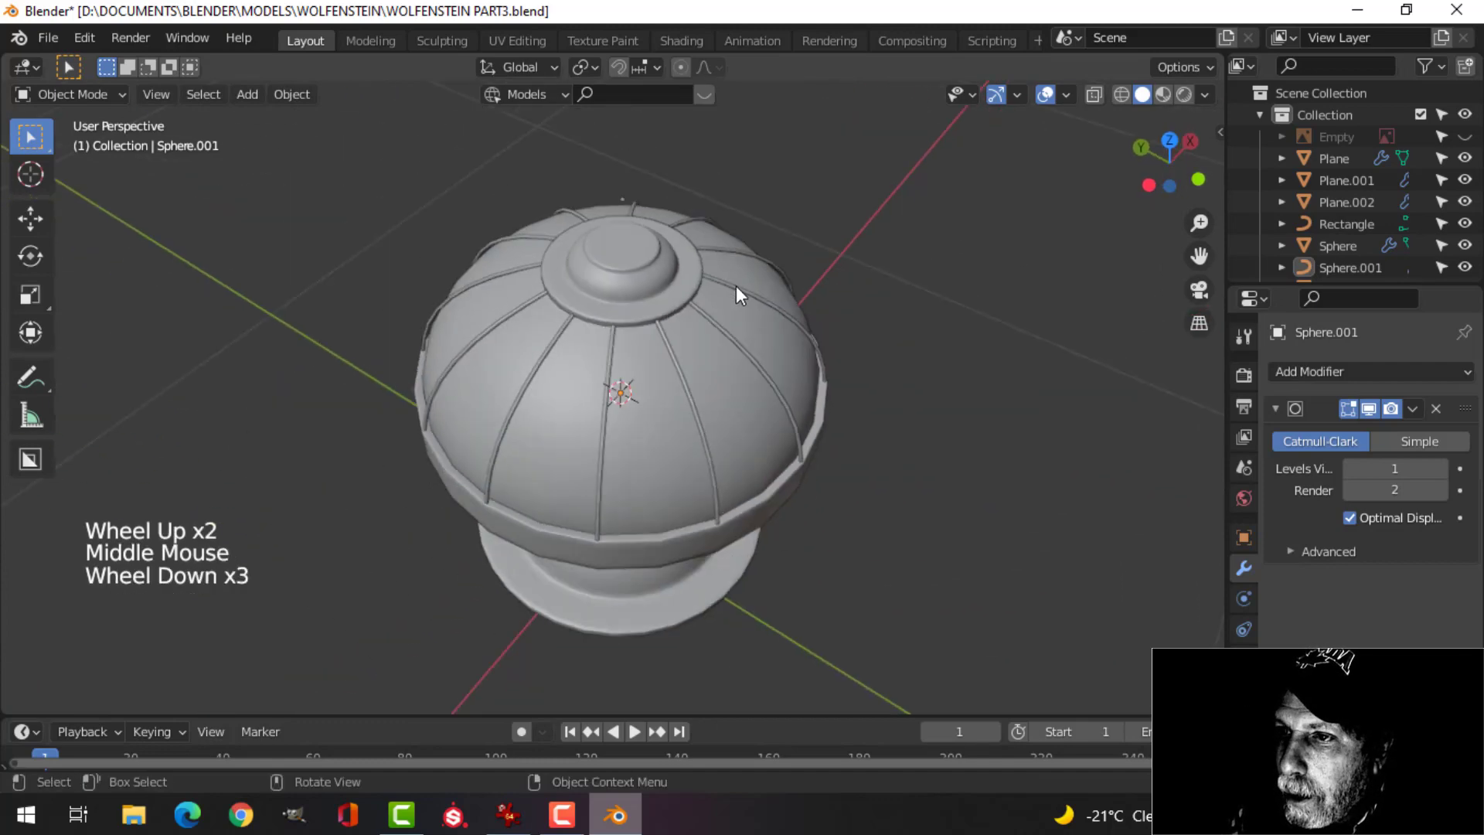
pyautogui.moveTo(736, 286); pyautogui.dragTo(711, 335, button='middle')
# Select the rib curves and set their preview resolution to 3.
pyautogui.click(824, 355)
pyautogui.scroll(3, 897, 363)
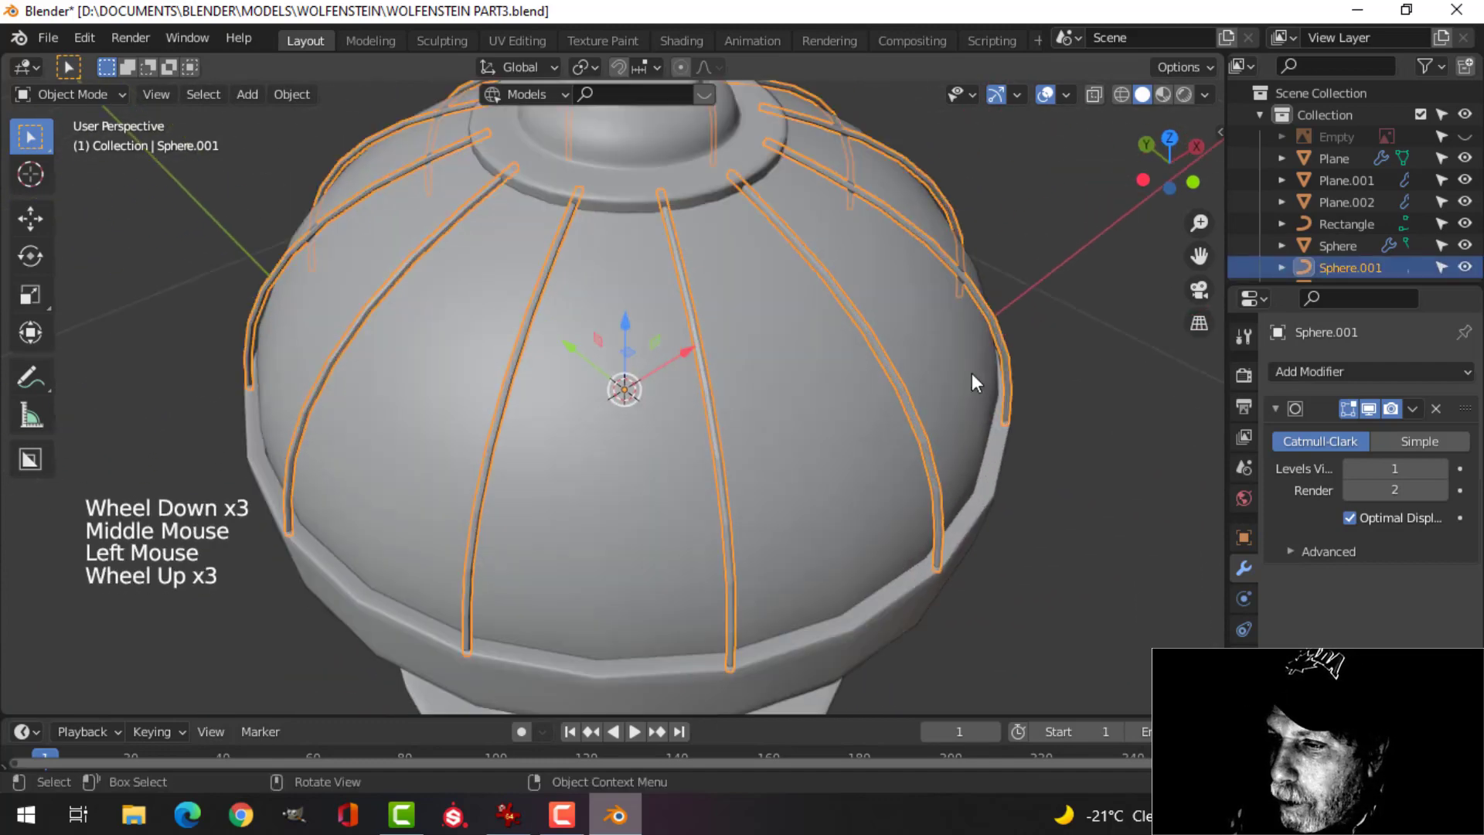
pyautogui.moveTo(972, 373); pyautogui.dragTo(1165, 422, button='middle')
pyautogui.click(1244, 659)
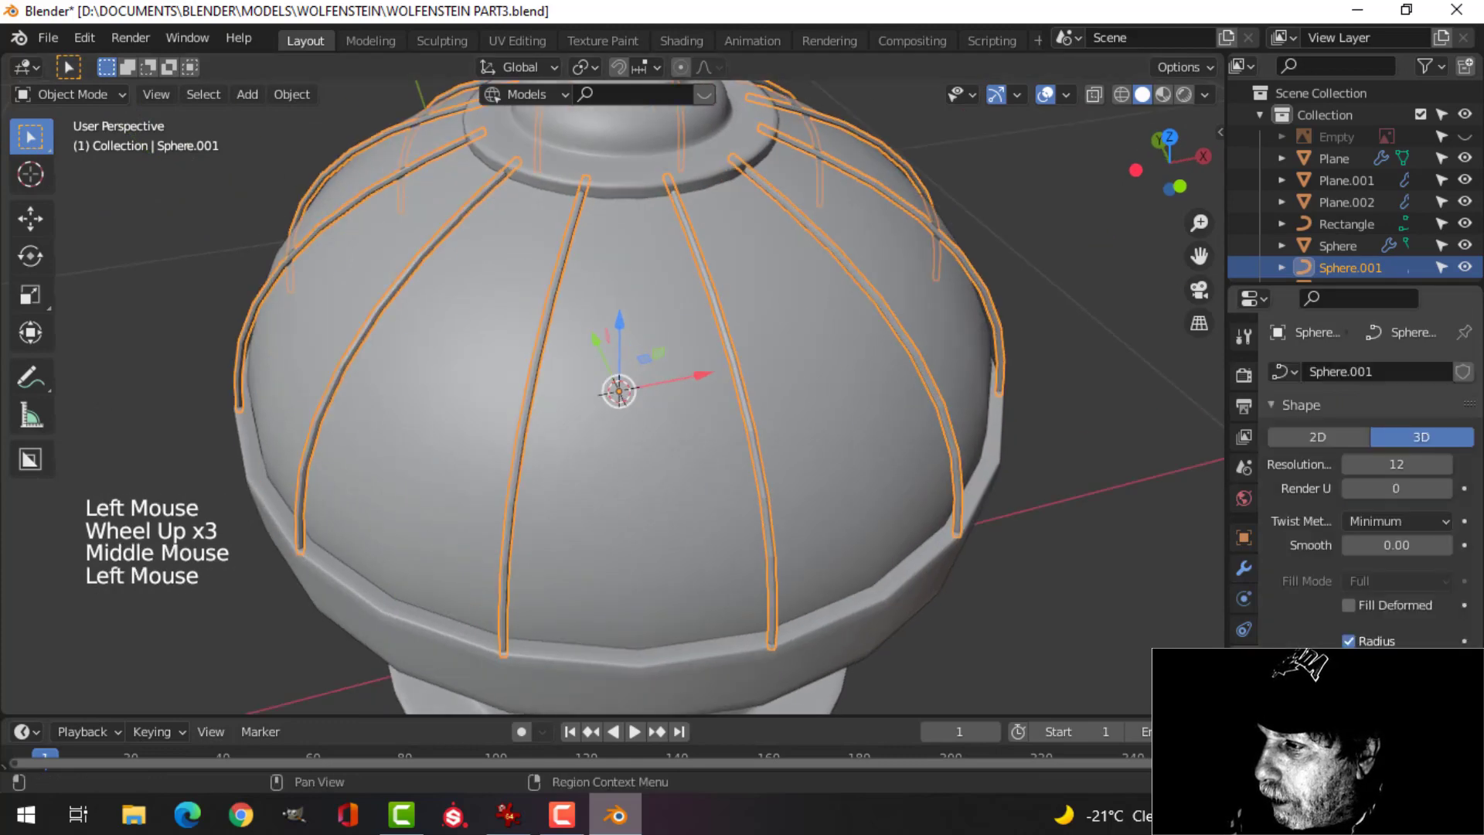
pyautogui.scroll(5, 1395, 511)
pyautogui.click(1392, 464)
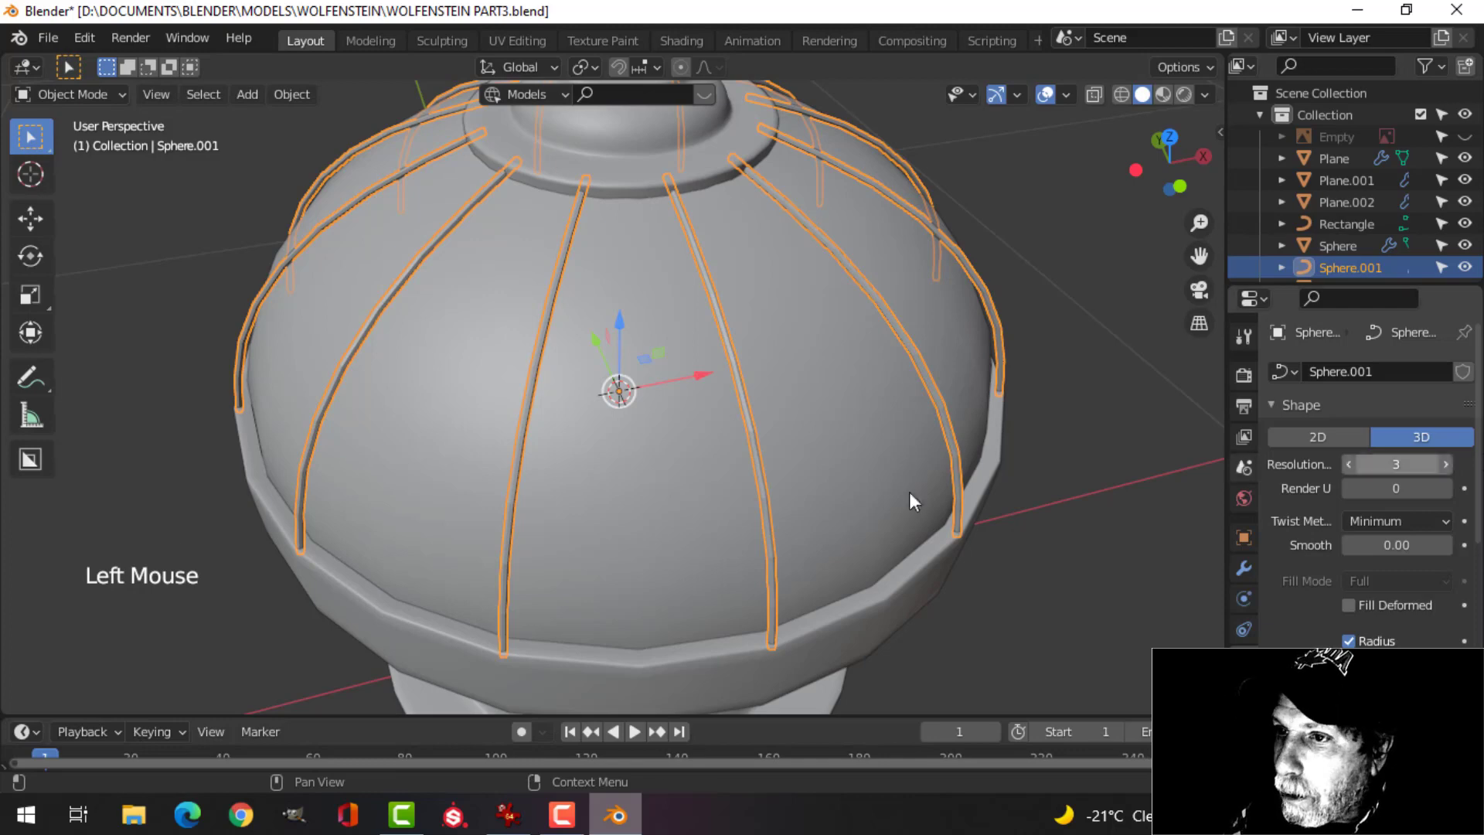
# Convert the rib curves to a mesh and deselect them.
pyautogui.rightClick(552, 271)
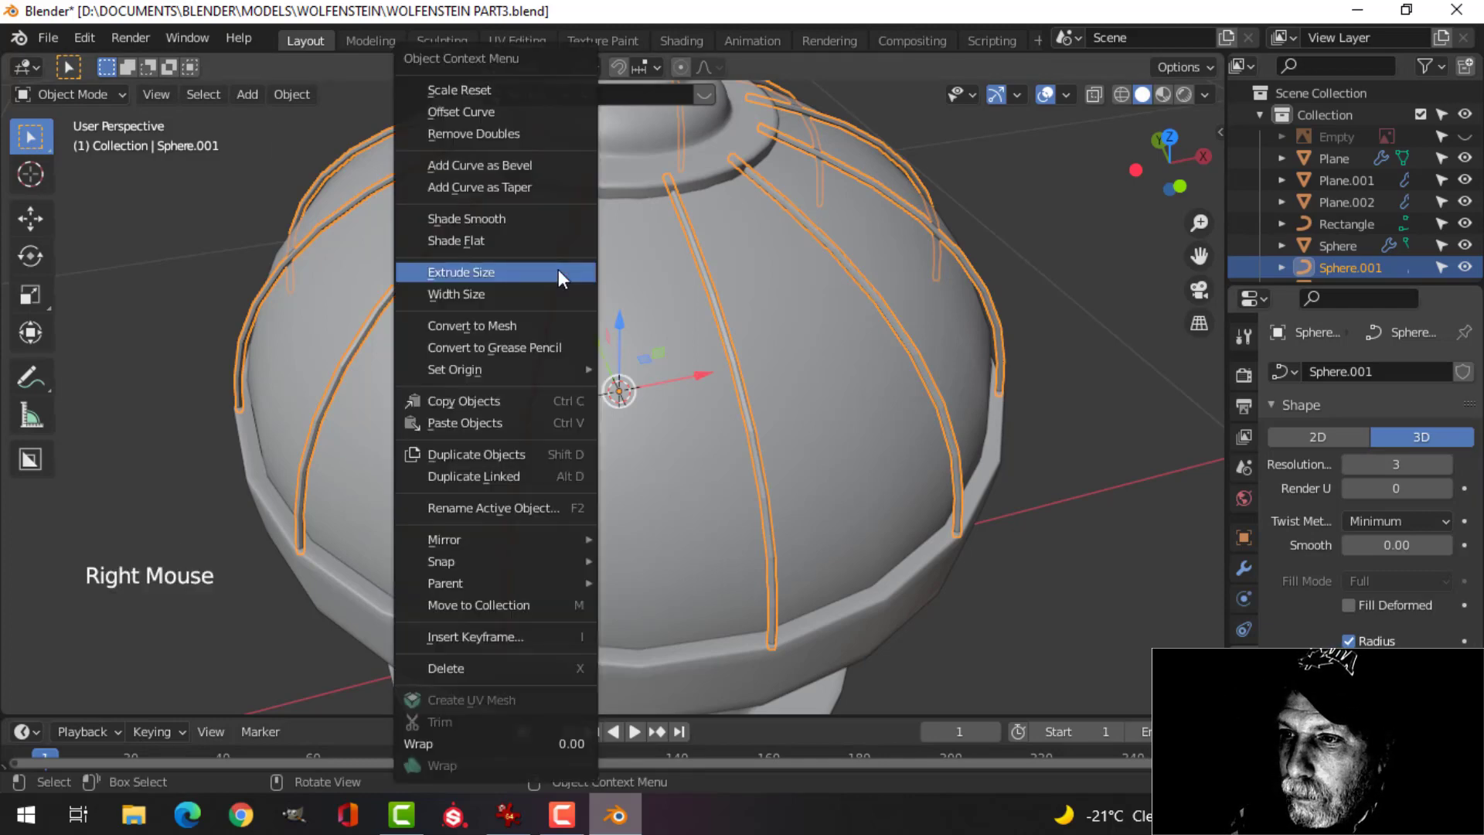
pyautogui.click(502, 317)
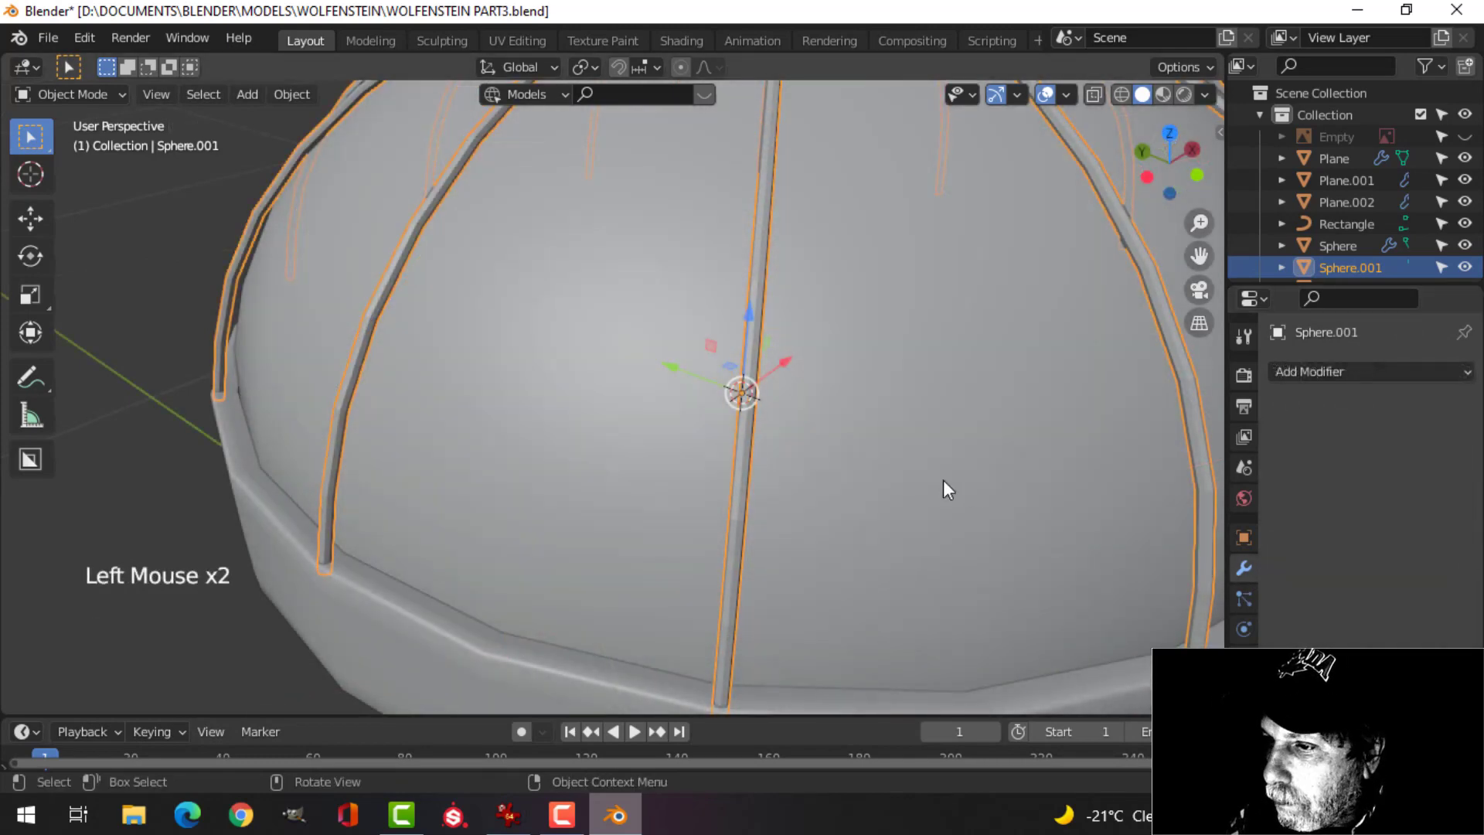
pyautogui.hotkey('alt', 'a')
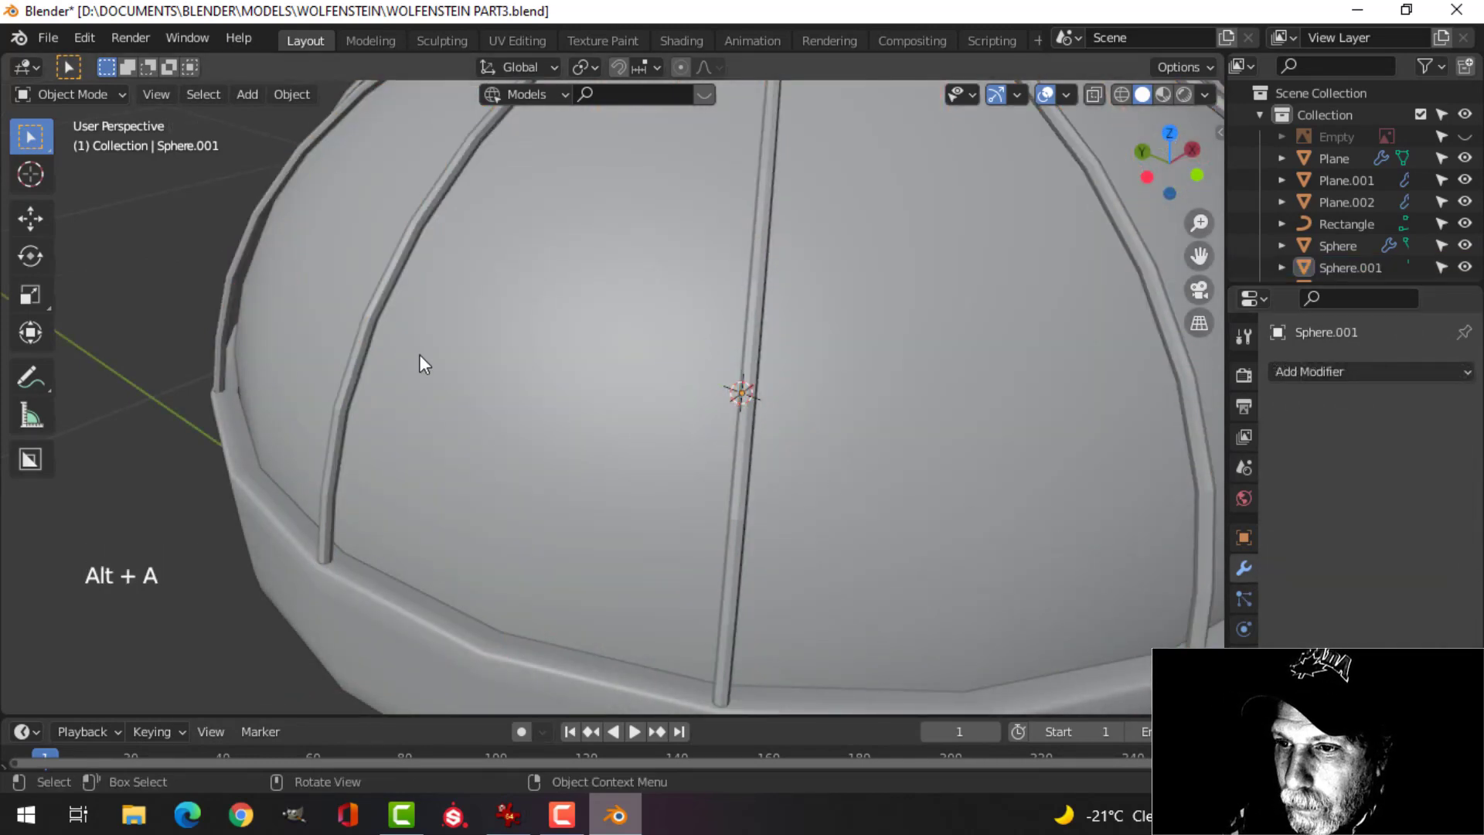
# Rescale the entire rib mesh slightly to fit the shade's surface, and deselect it.
pyautogui.click(381, 304)
pyautogui.press('Tab')
pyautogui.press('a')
pyautogui.press('s')
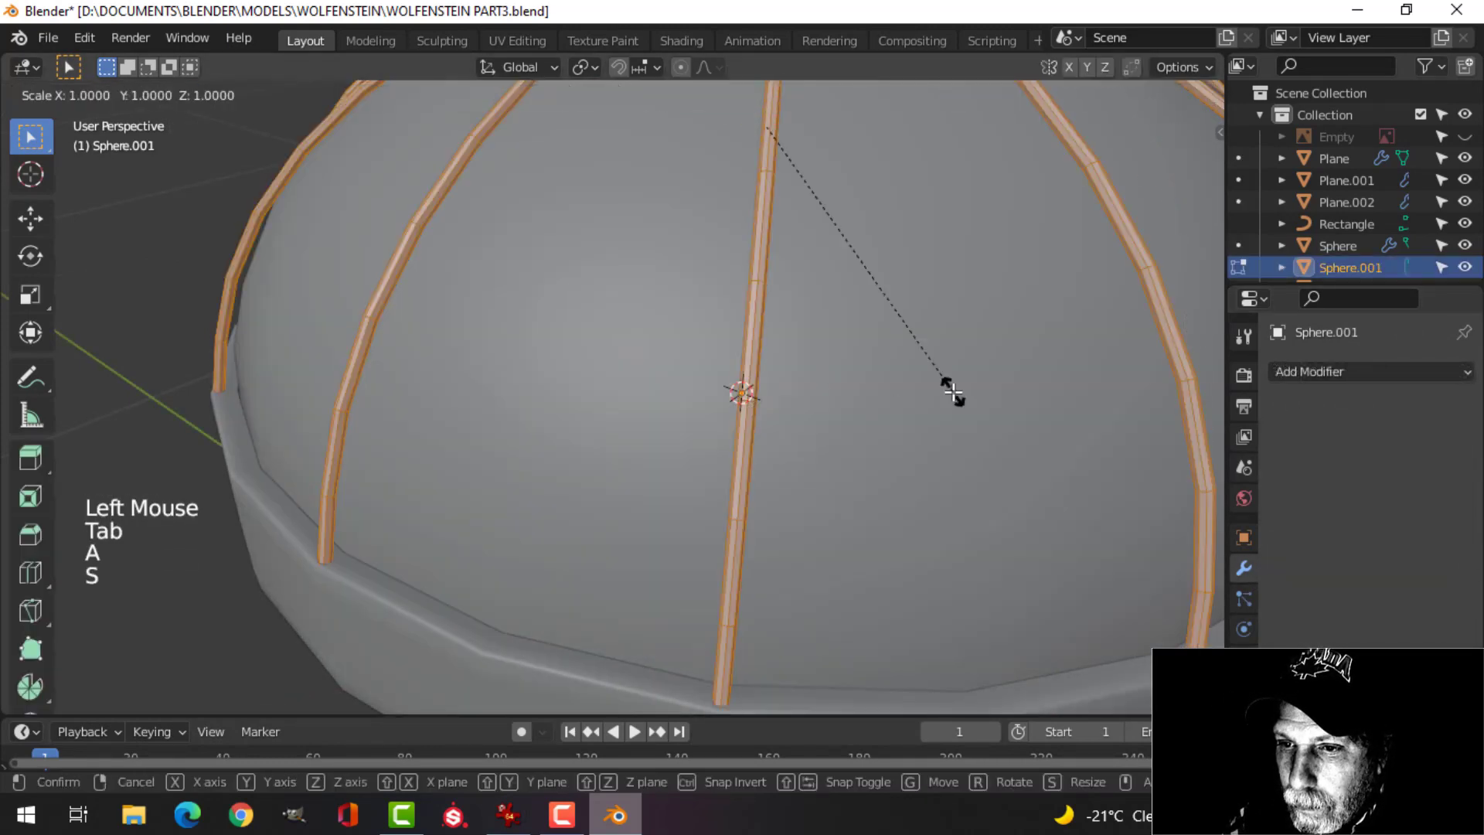
pyautogui.press('shift')
pyautogui.click(889, 387)
pyautogui.scroll(-4, 885, 378)
pyautogui.keyDown('shift'); pyautogui.moveTo(885, 378); pyautogui.dragTo(815, 410, button='middle'); pyautogui.keyUp('shift')
pyautogui.press('Tab')
pyautogui.hotkey('alt', 'a')
pyautogui.scroll(3, 852, 411)
pyautogui.scroll(-5, 896, 362)
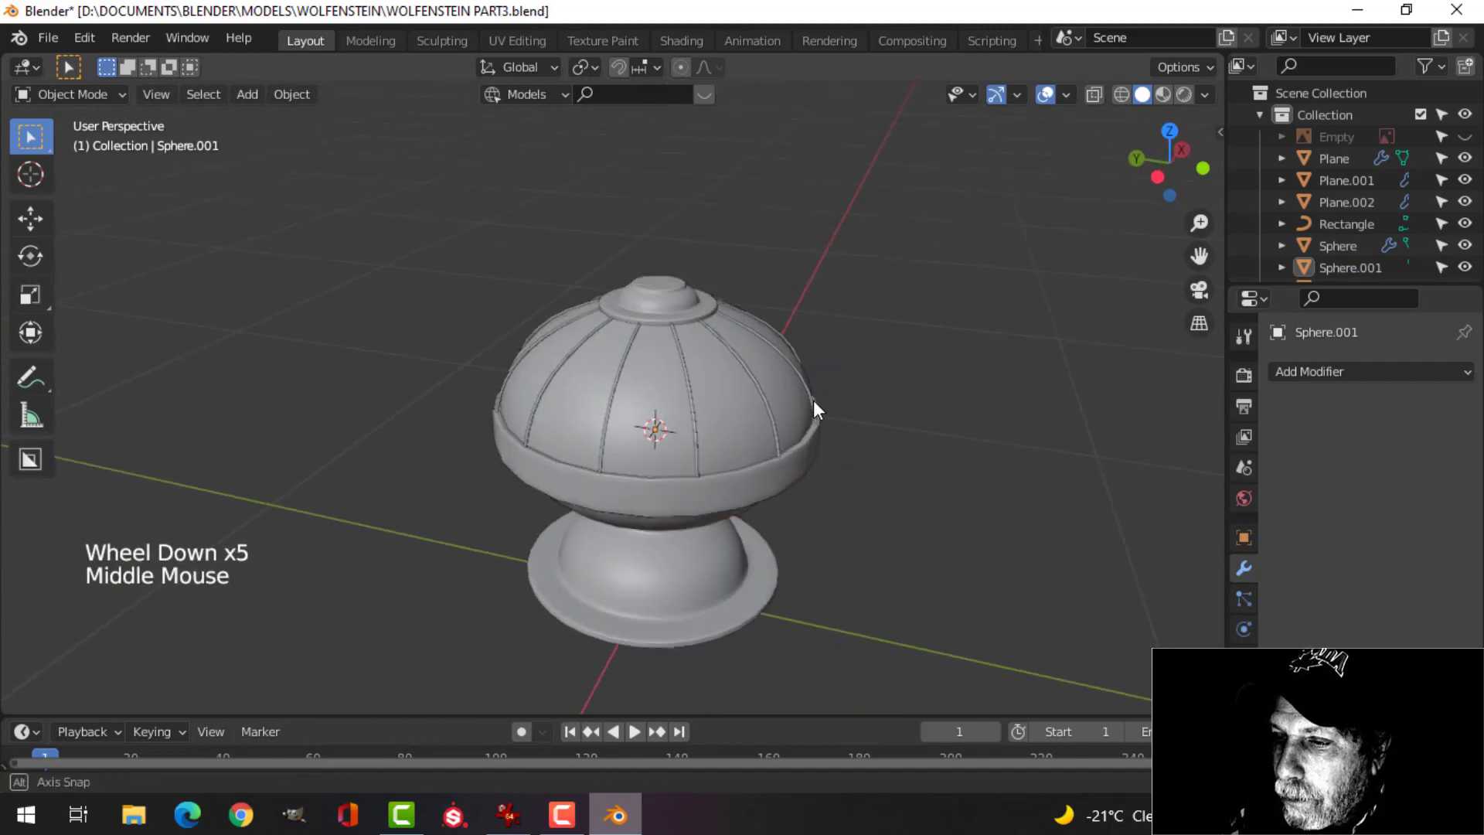
# Compare the ribs, shade and band with the lamp in the IrfanView reference screenshot, then return to Blender.
pyautogui.click(532, 810)
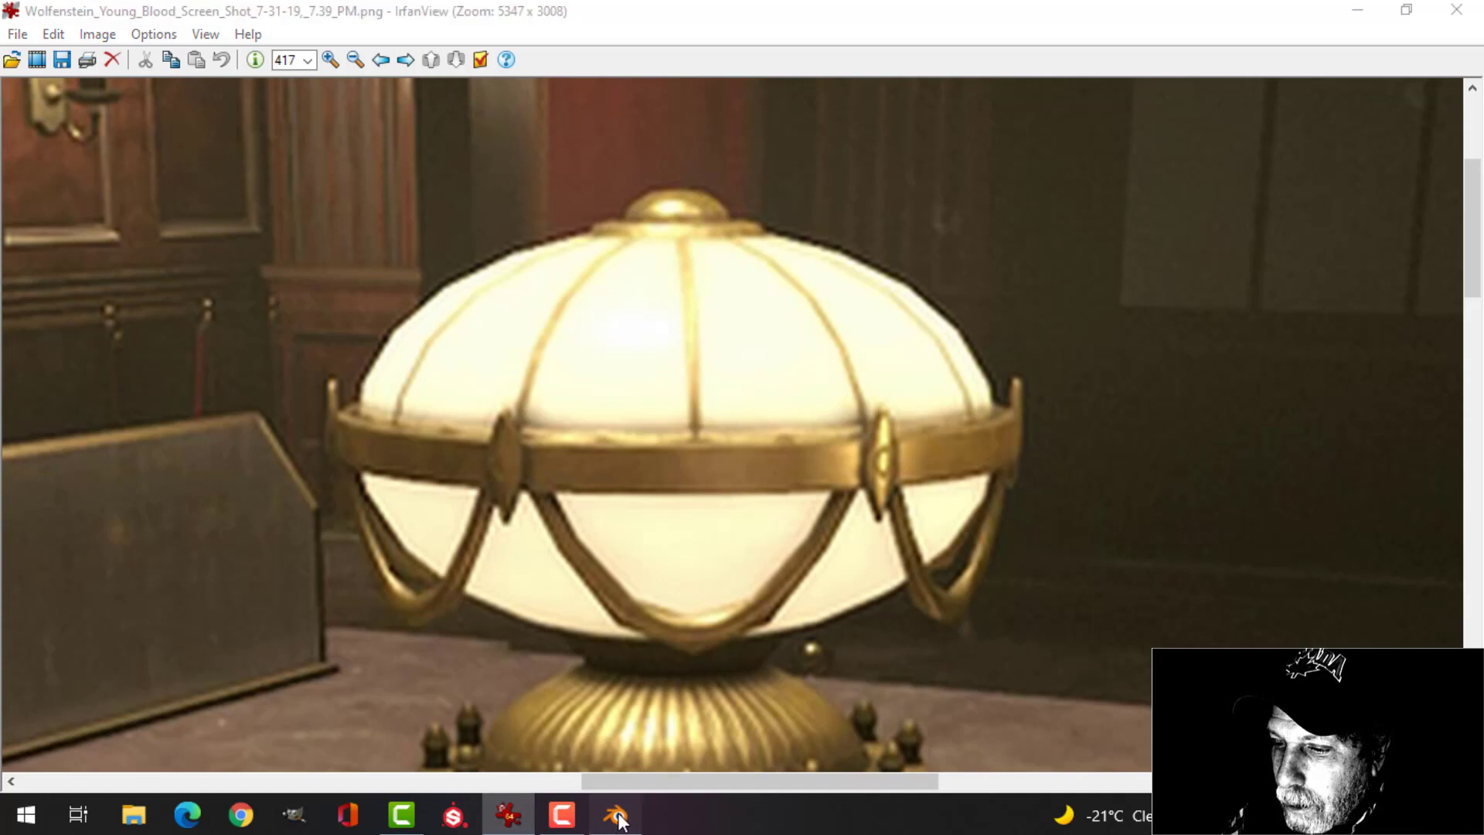
pyautogui.click(615, 815)
pyautogui.scroll(3, 723, 471)
pyautogui.moveTo(723, 471); pyautogui.dragTo(684, 480, button='middle')
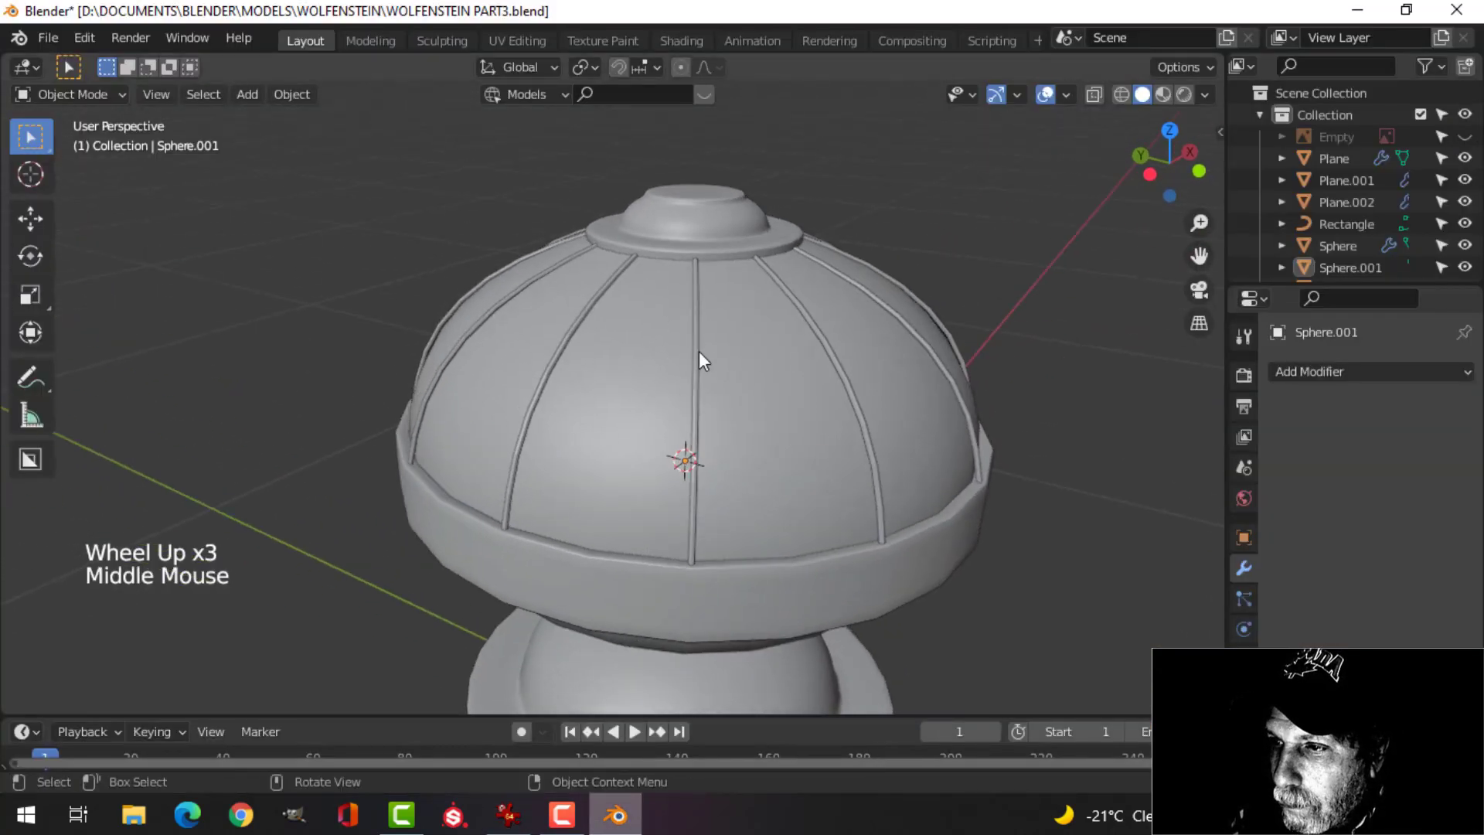
pyautogui.scroll(3, 712, 346)
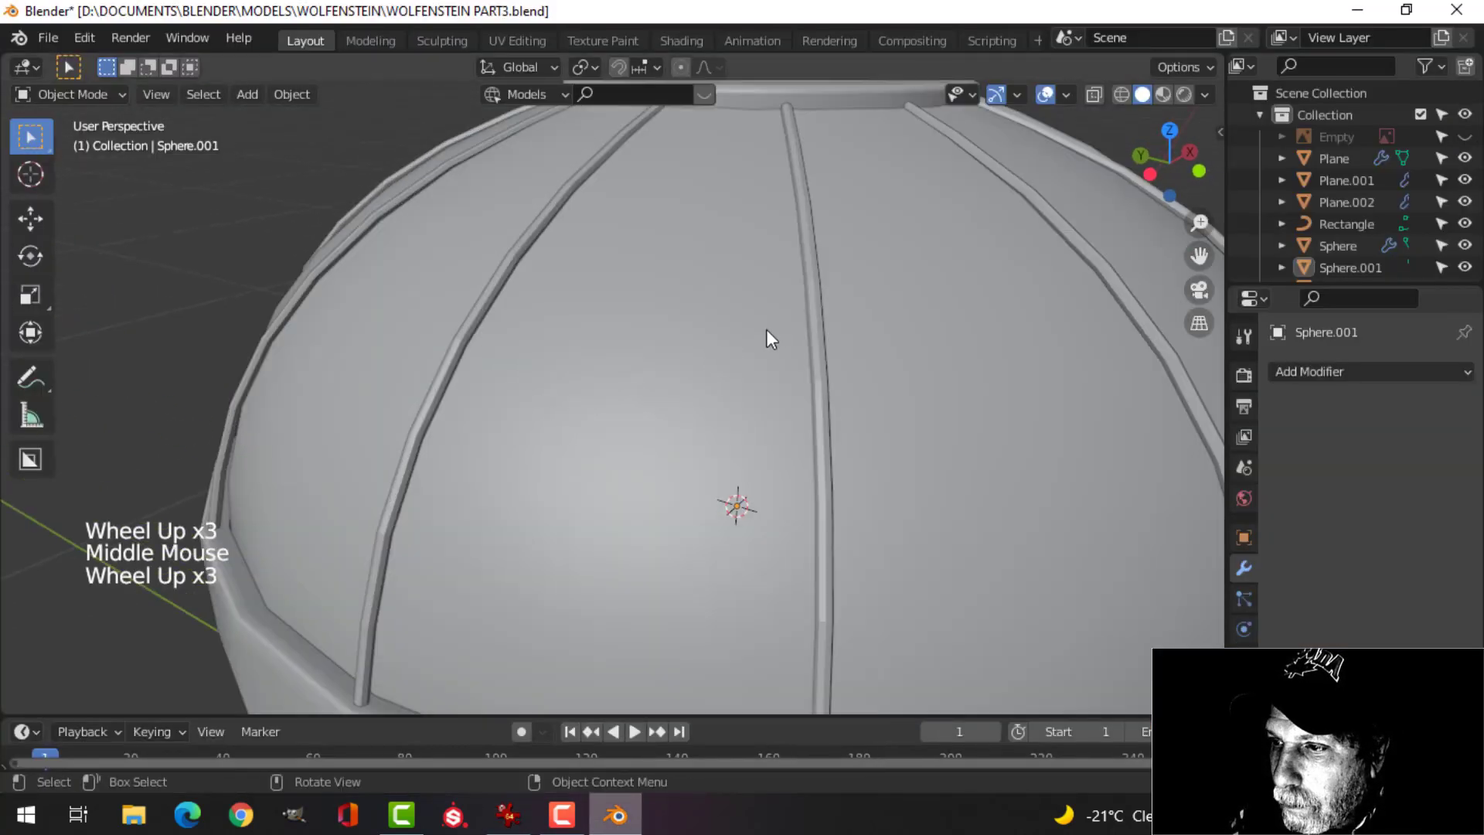
pyautogui.click(819, 306)
pyautogui.scroll(-4, 889, 467)
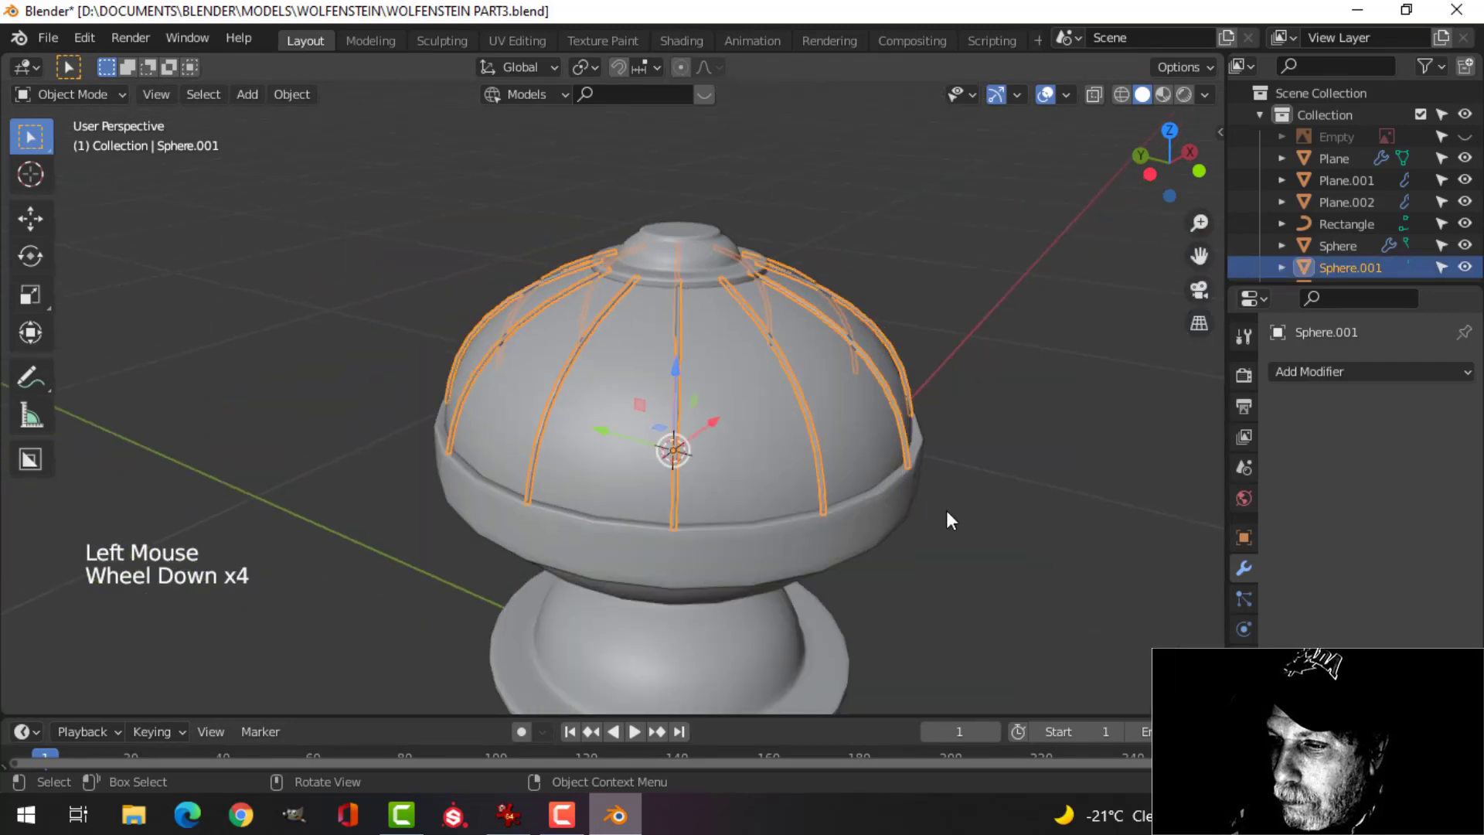
pyautogui.hotkey('alt', 'a')
pyautogui.moveTo(946, 510); pyautogui.dragTo(656, 705, button='middle')
pyautogui.scroll(-4, 874, 462)
pyautogui.click(522, 817)
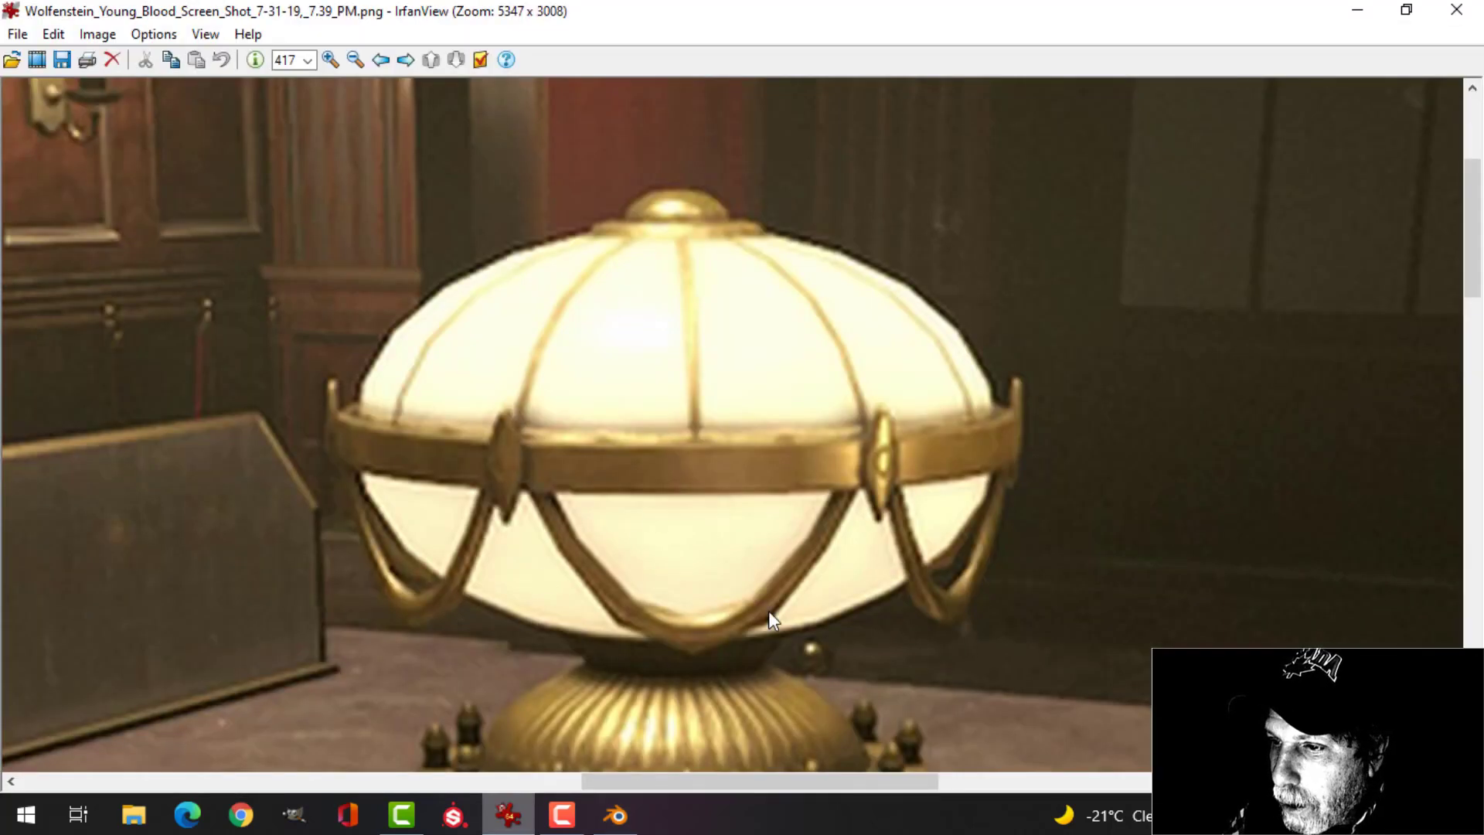
pyautogui.click(633, 821)
# Add a mesh circle with 12 vertices at the 3D cursor in the lamp's front view.
pyautogui.scroll(2, 730, 397)
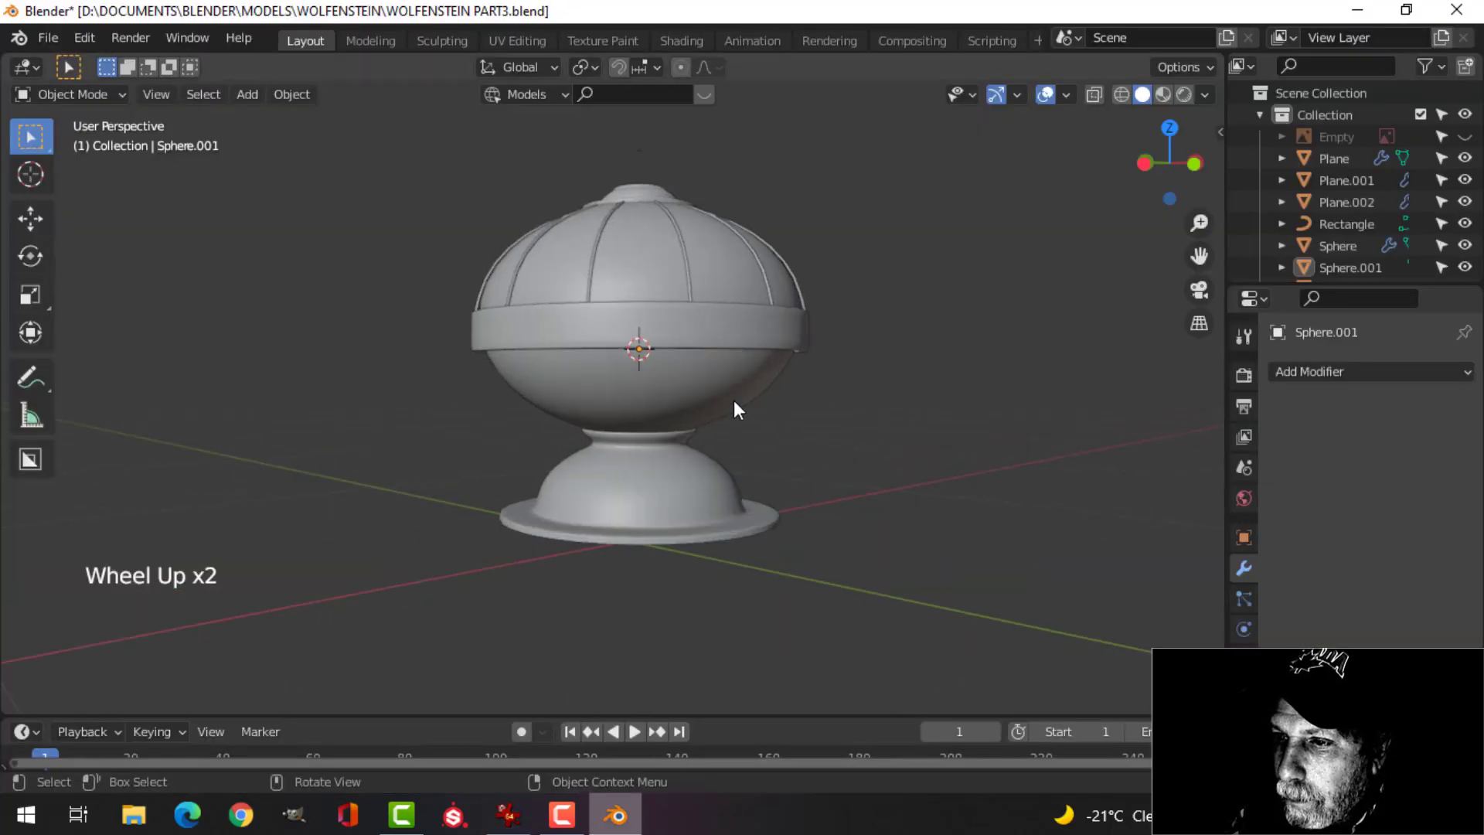
pyautogui.keyDown('shift'); pyautogui.scroll(1, 734, 400); pyautogui.keyUp('shift')
pyautogui.keyDown('shift'); pyautogui.moveTo(734, 400); pyautogui.dragTo(750, 461, button='middle'); pyautogui.keyUp('shift')
pyautogui.press('KP_1')
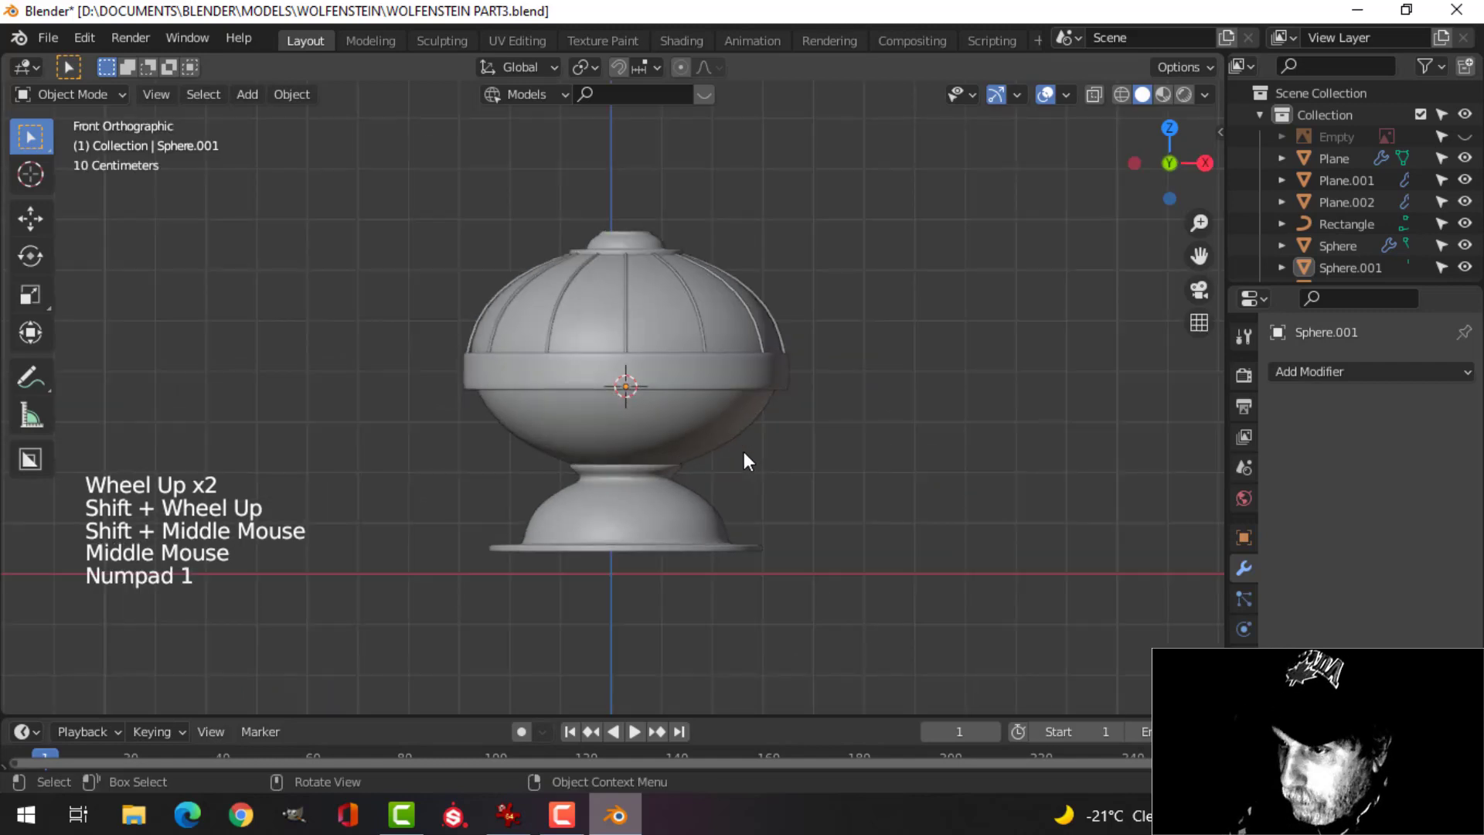
pyautogui.hotkey('shift', 'a')
pyautogui.moveTo(679, 305)
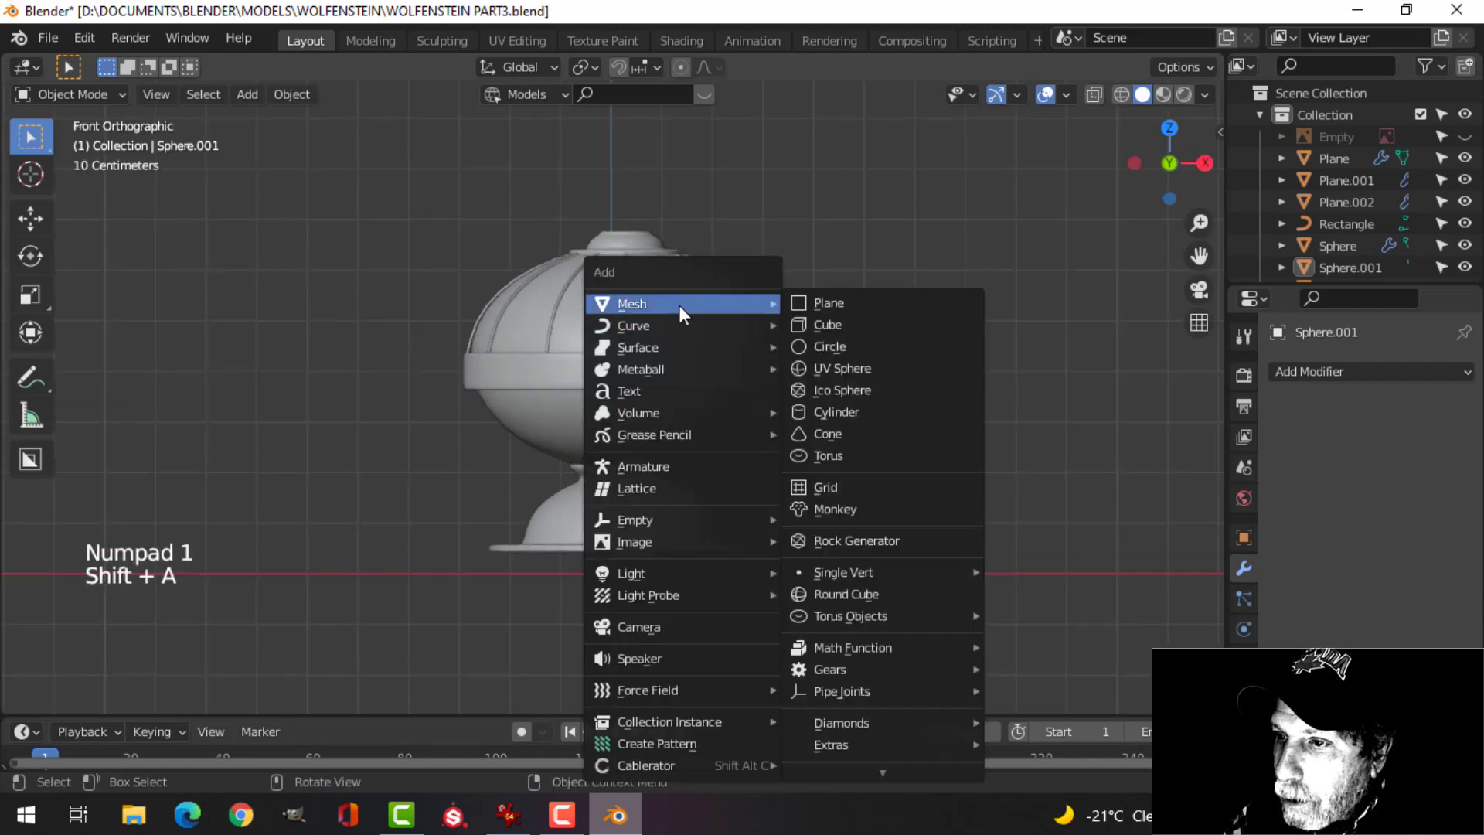
pyautogui.click(812, 345)
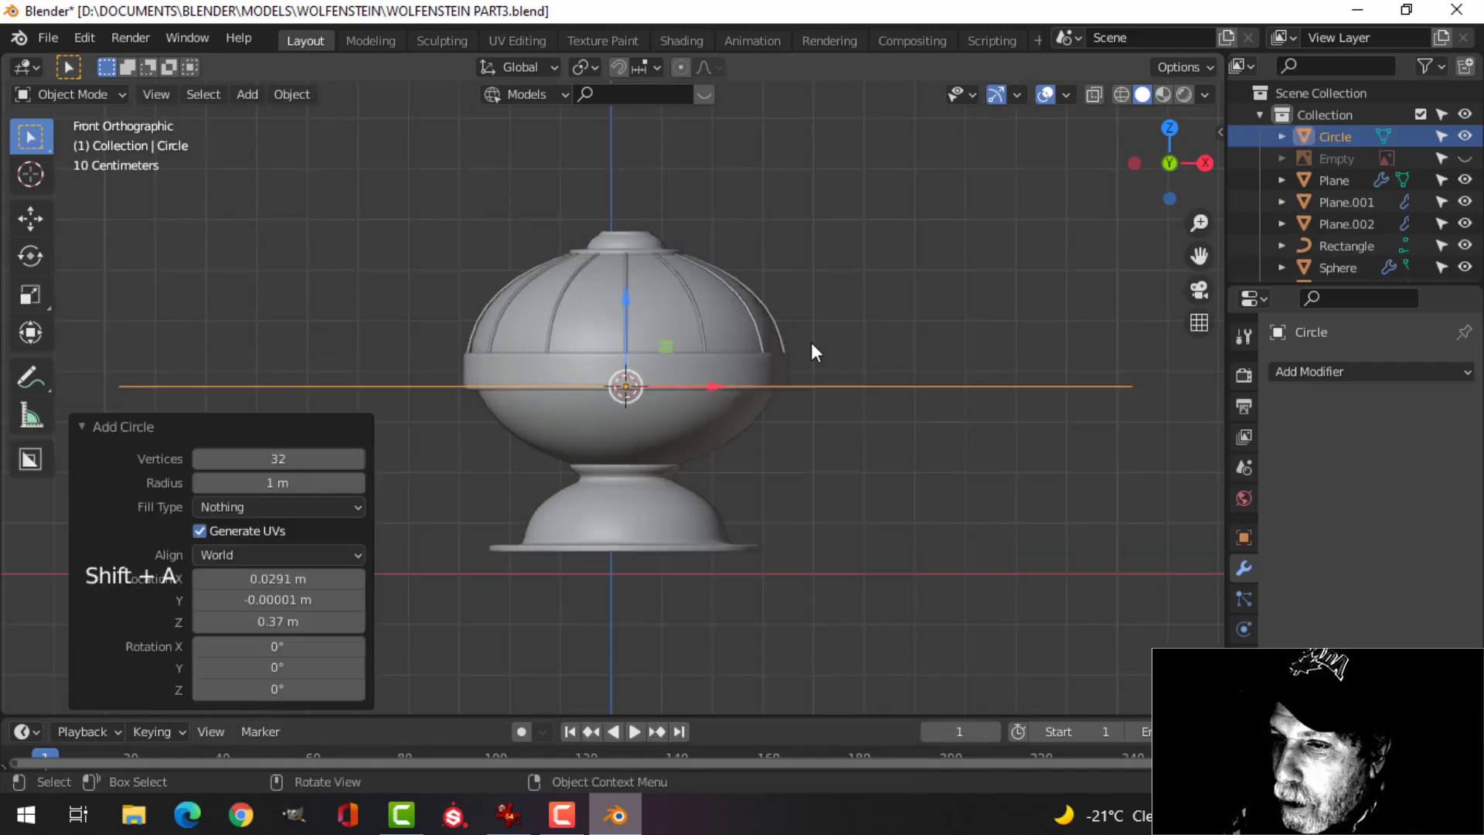
pyautogui.click(278, 458)
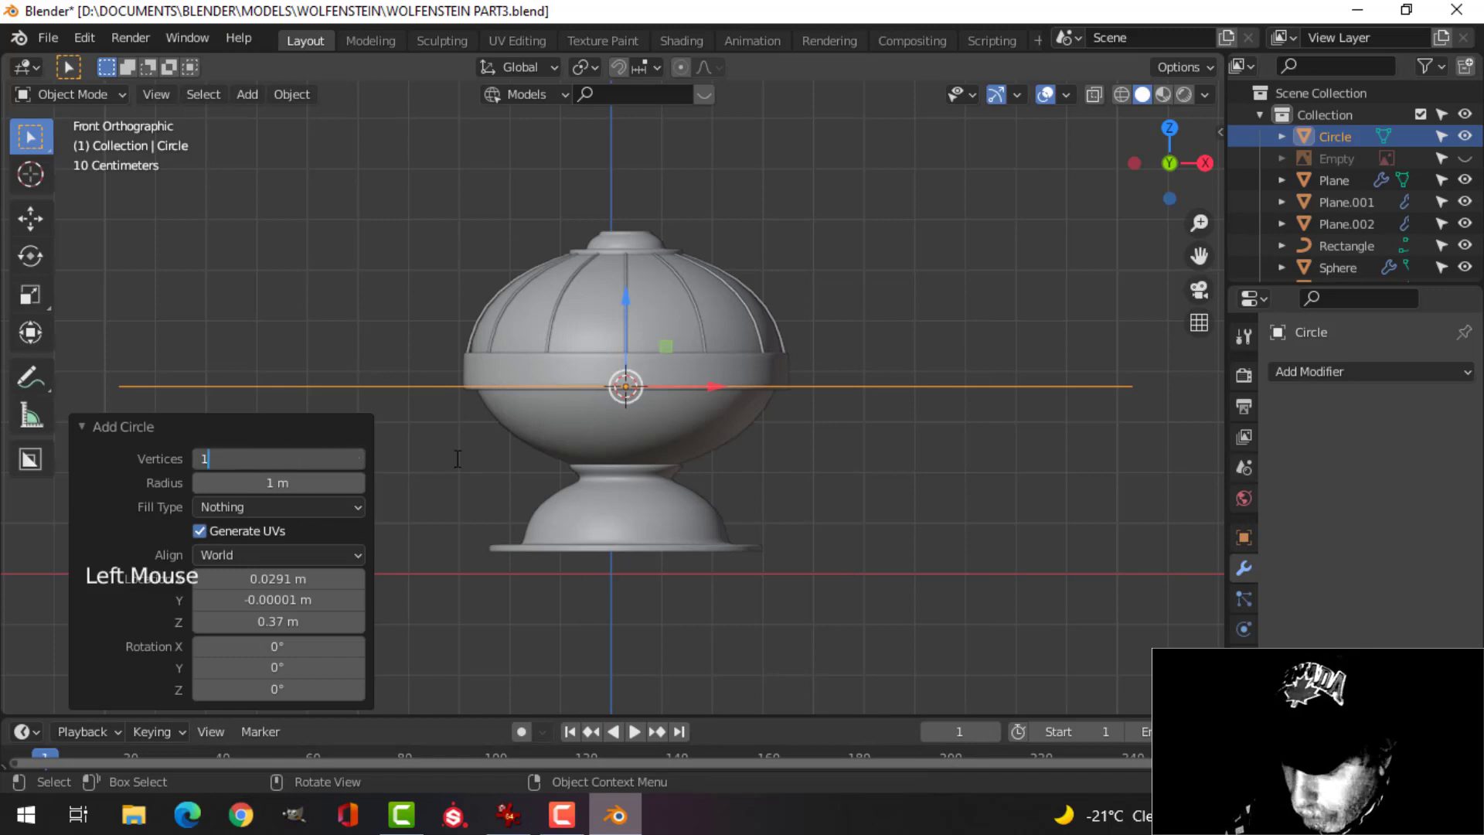
pyautogui.scroll(-4, 513, 446)
# Shrink the circle's mesh to about 0.198 and rotate it 90° about the X axis to stand upright.
pyautogui.press('Tab')
pyautogui.press('s')
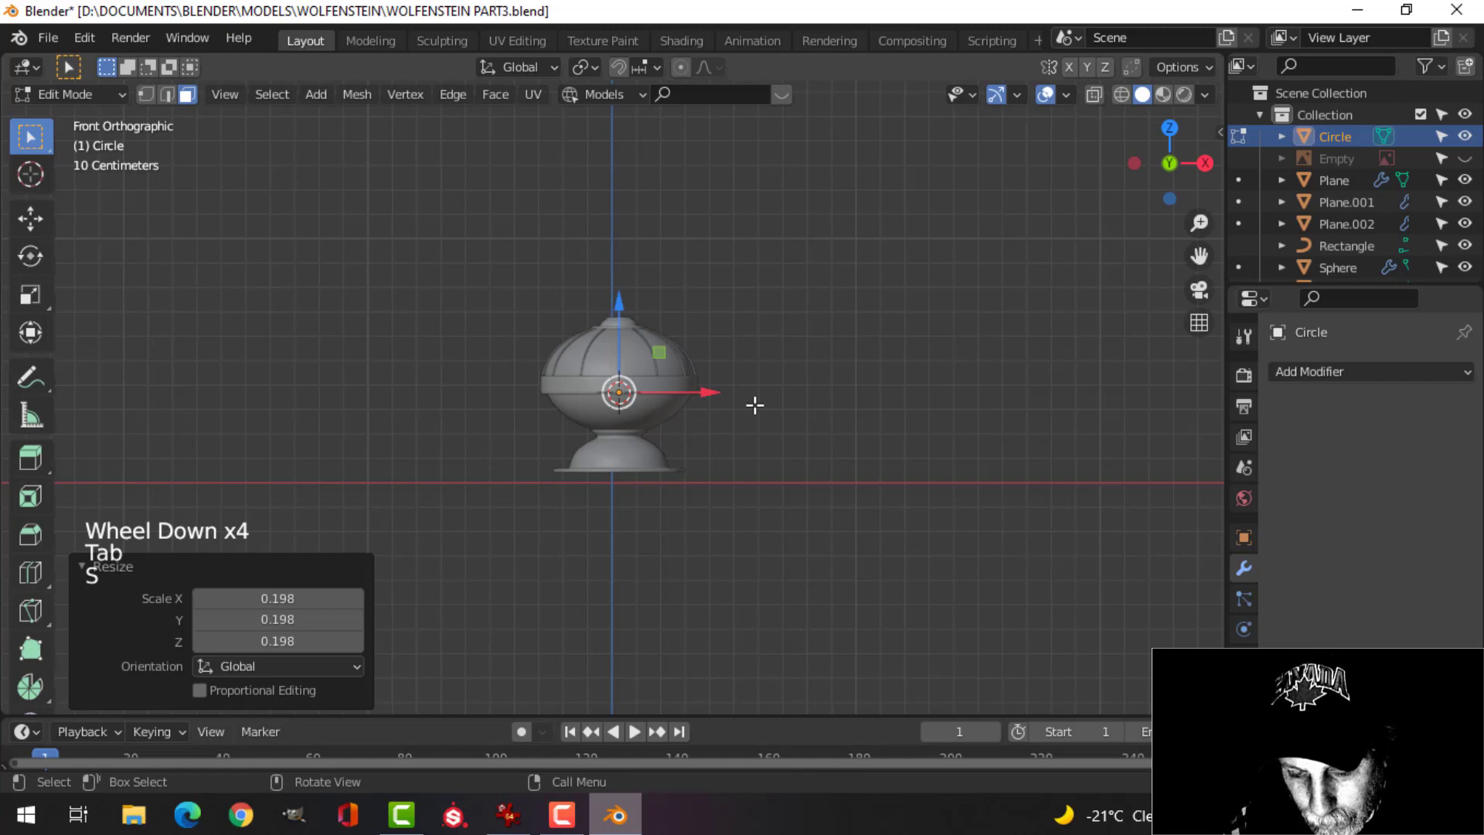
pyautogui.press('r')
pyautogui.press('x')
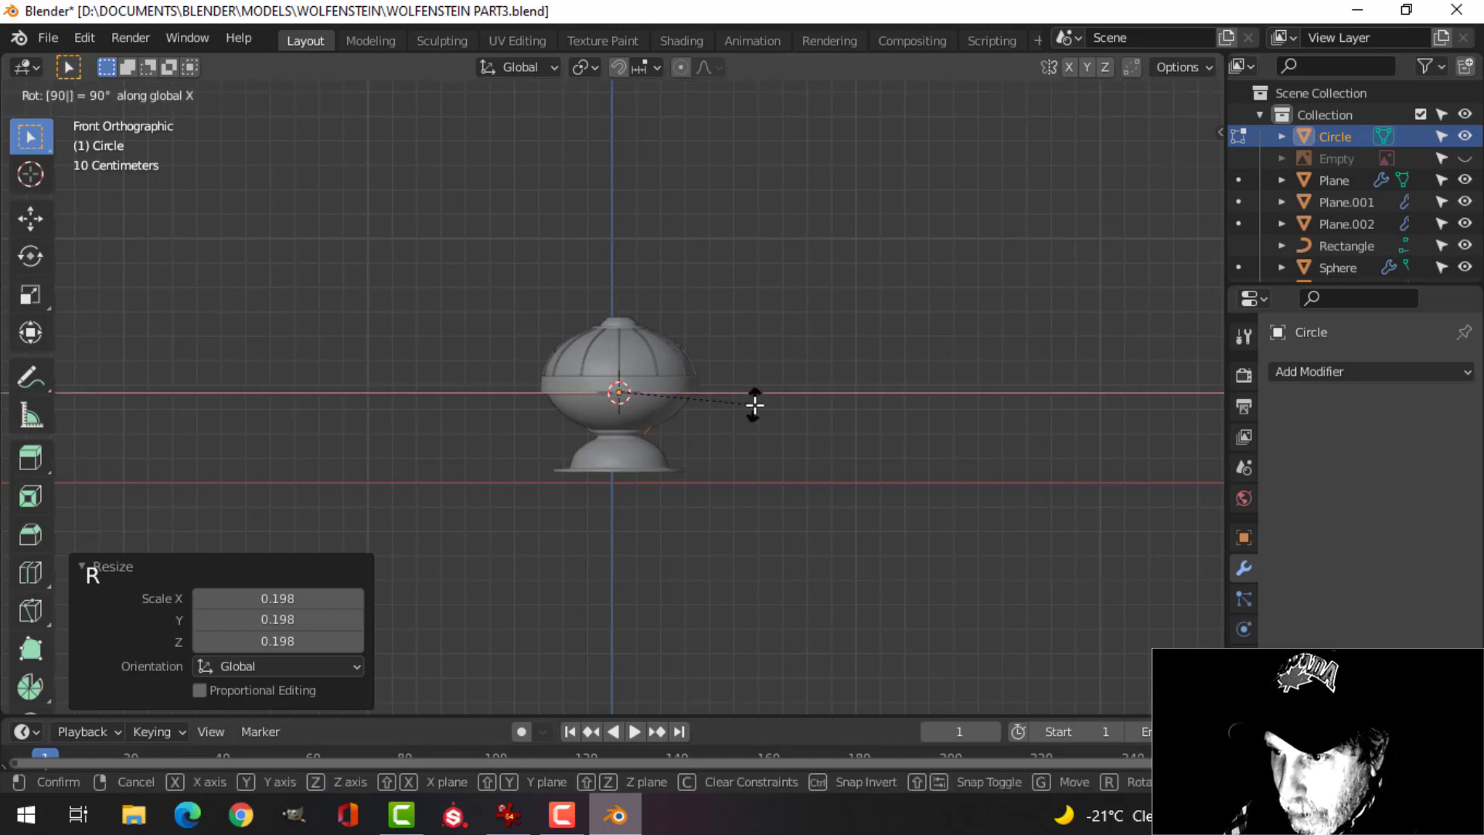
pyautogui.press('Return')
# Move the circle about -0.371 m along Y to place it in front of the lamp.
pyautogui.moveTo(905, 372); pyautogui.dragTo(680, 387, button='middle')
pyautogui.moveTo(680, 388); pyautogui.dragTo(594, 396)
pyautogui.press('KP_1')
pyautogui.scroll(-1, 854, 387)
pyautogui.scroll(5, 855, 387)
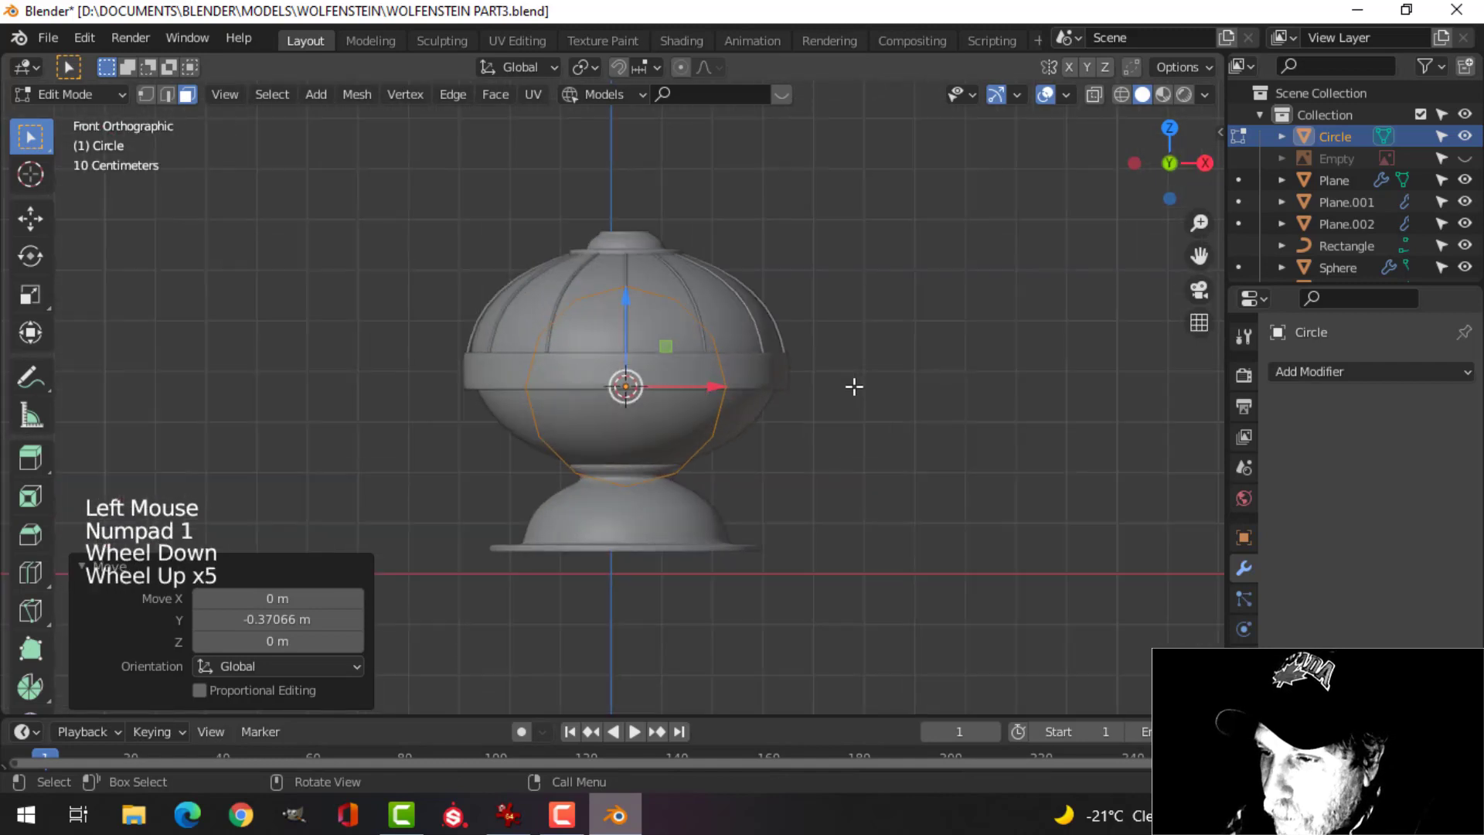
pyautogui.click(847, 395)
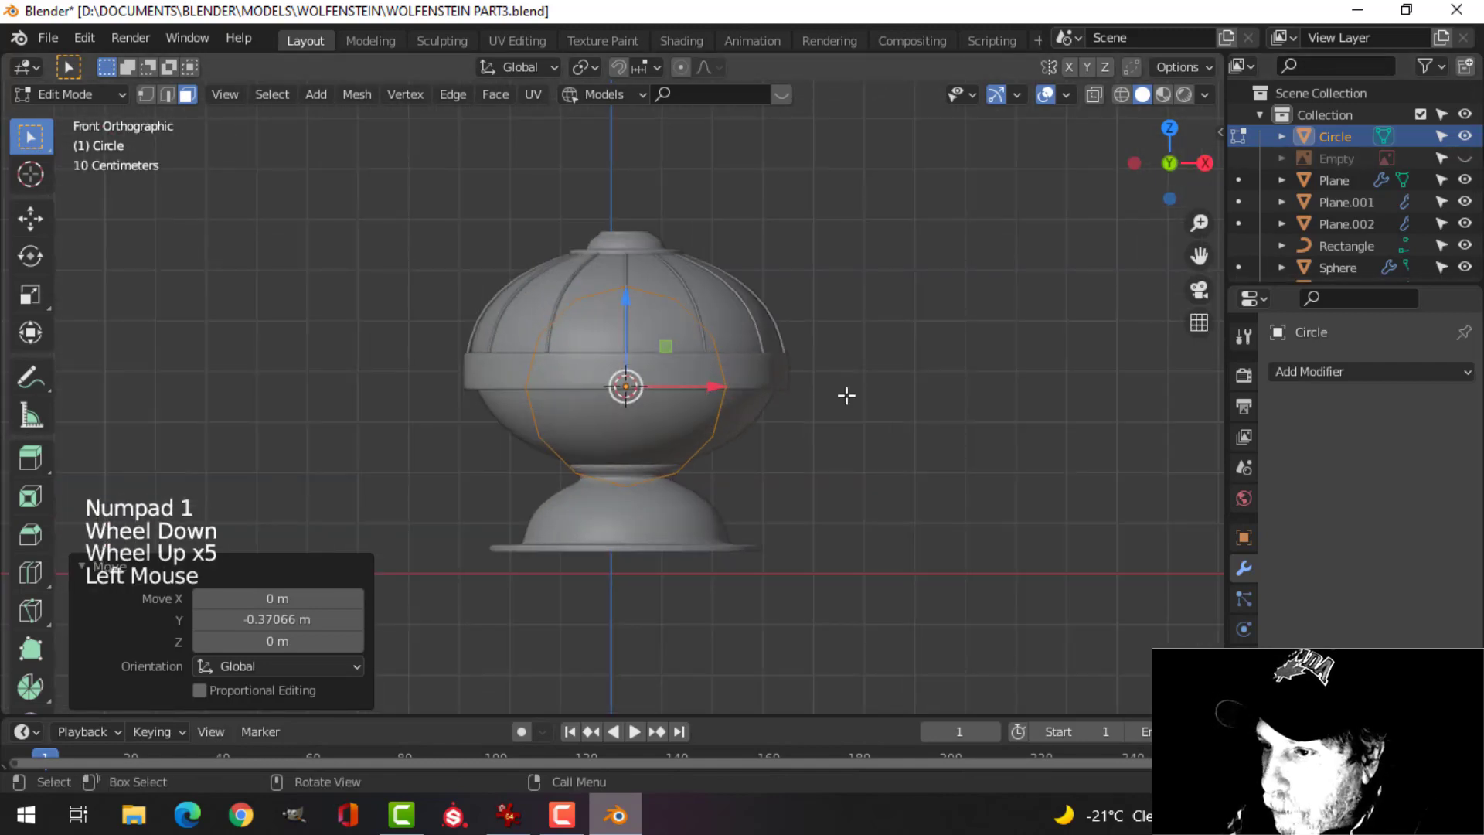
# Unhide the reference image in wireframe shading and scale the circle by about 0.67 to fit the central hanging loop.
pyautogui.click(1465, 159)
pyautogui.press('z')
pyautogui.click(812, 402)
pyautogui.scroll(4, 812, 402)
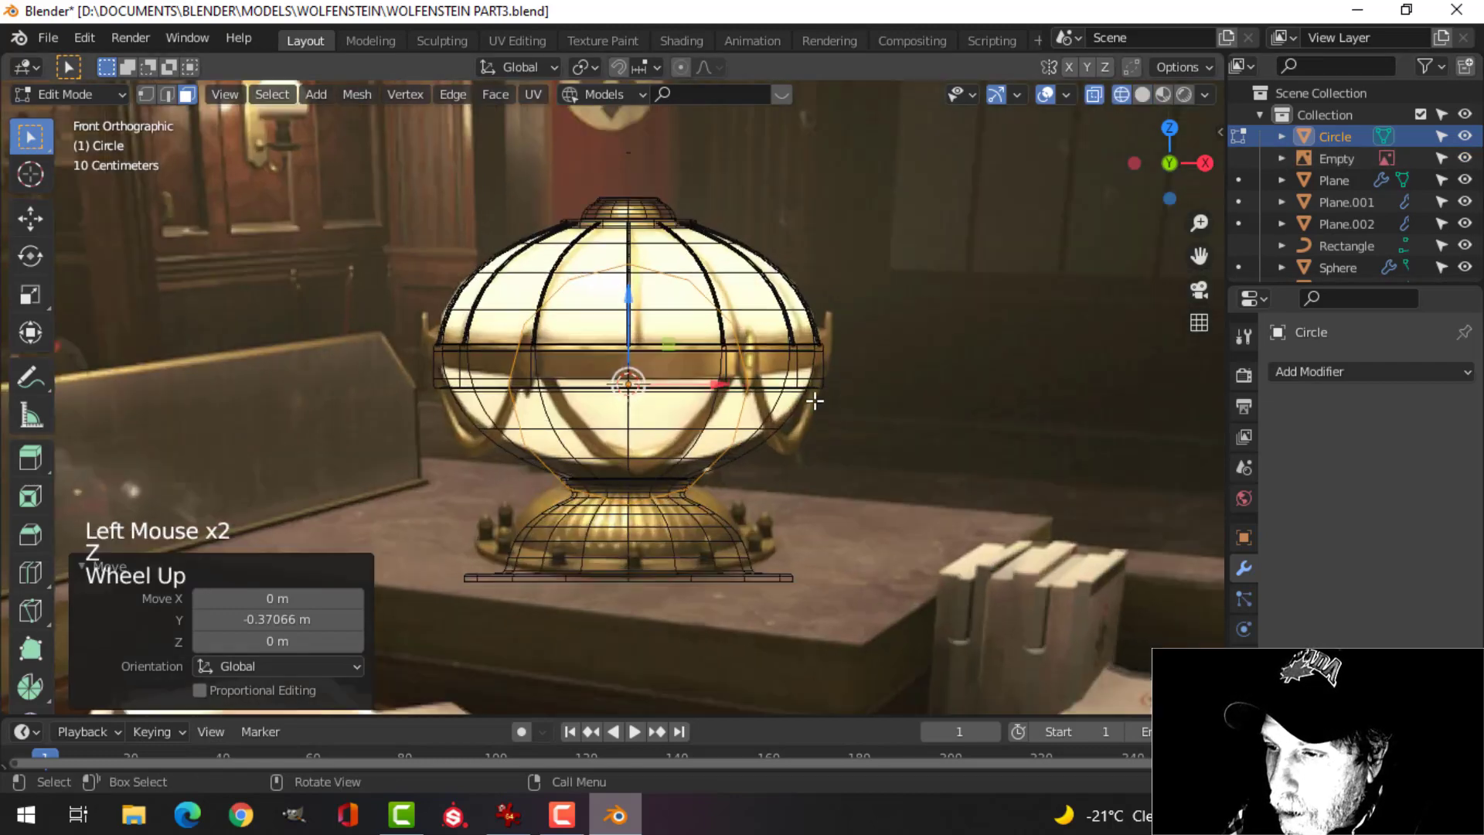
pyautogui.scroll(-1, 811, 401)
pyautogui.press('s')
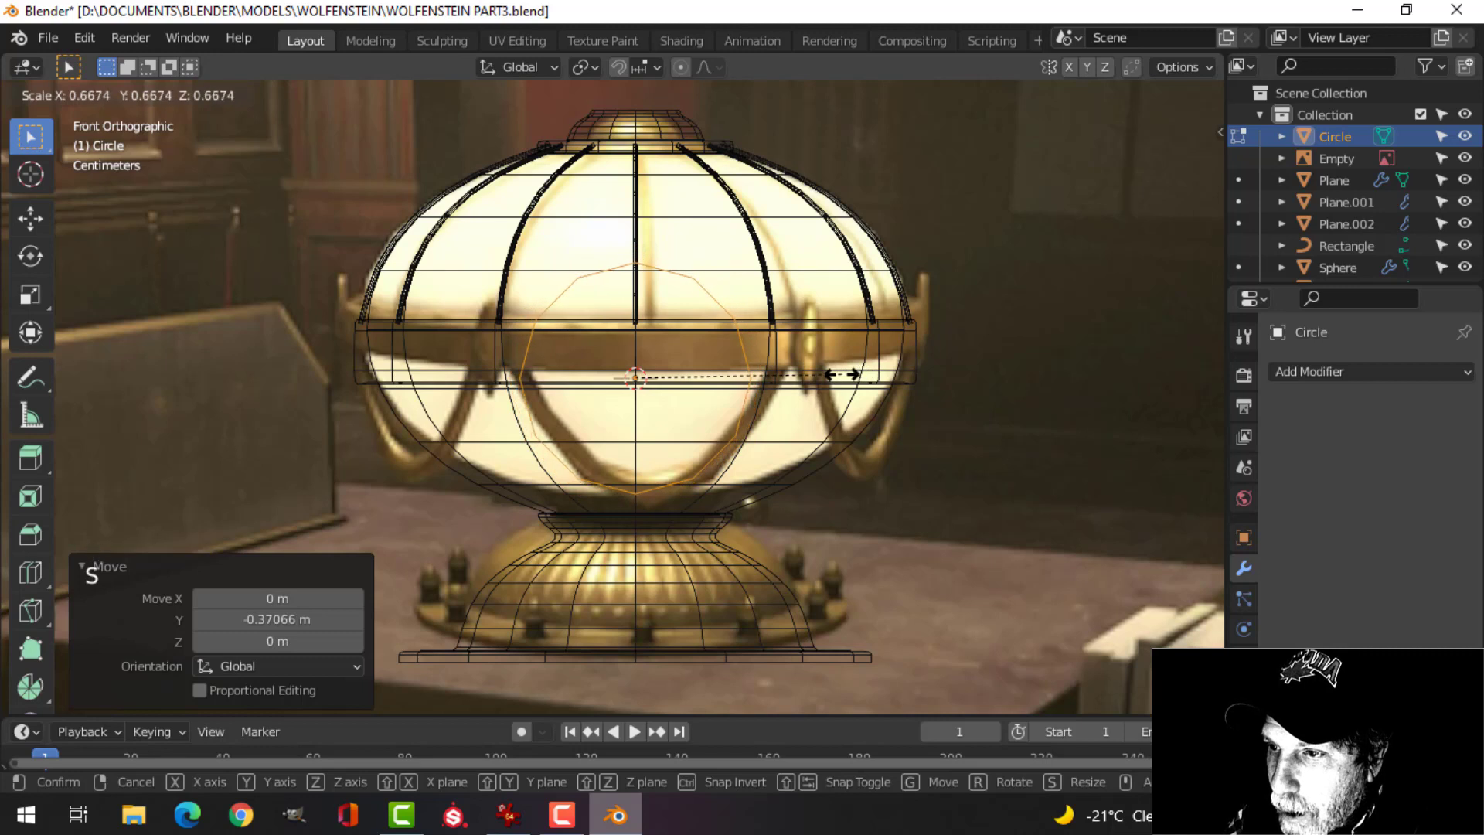
pyautogui.click(812, 378)
# Delete the vertices of the circle's upper half, keeping the lower arc.
pyautogui.press('1')
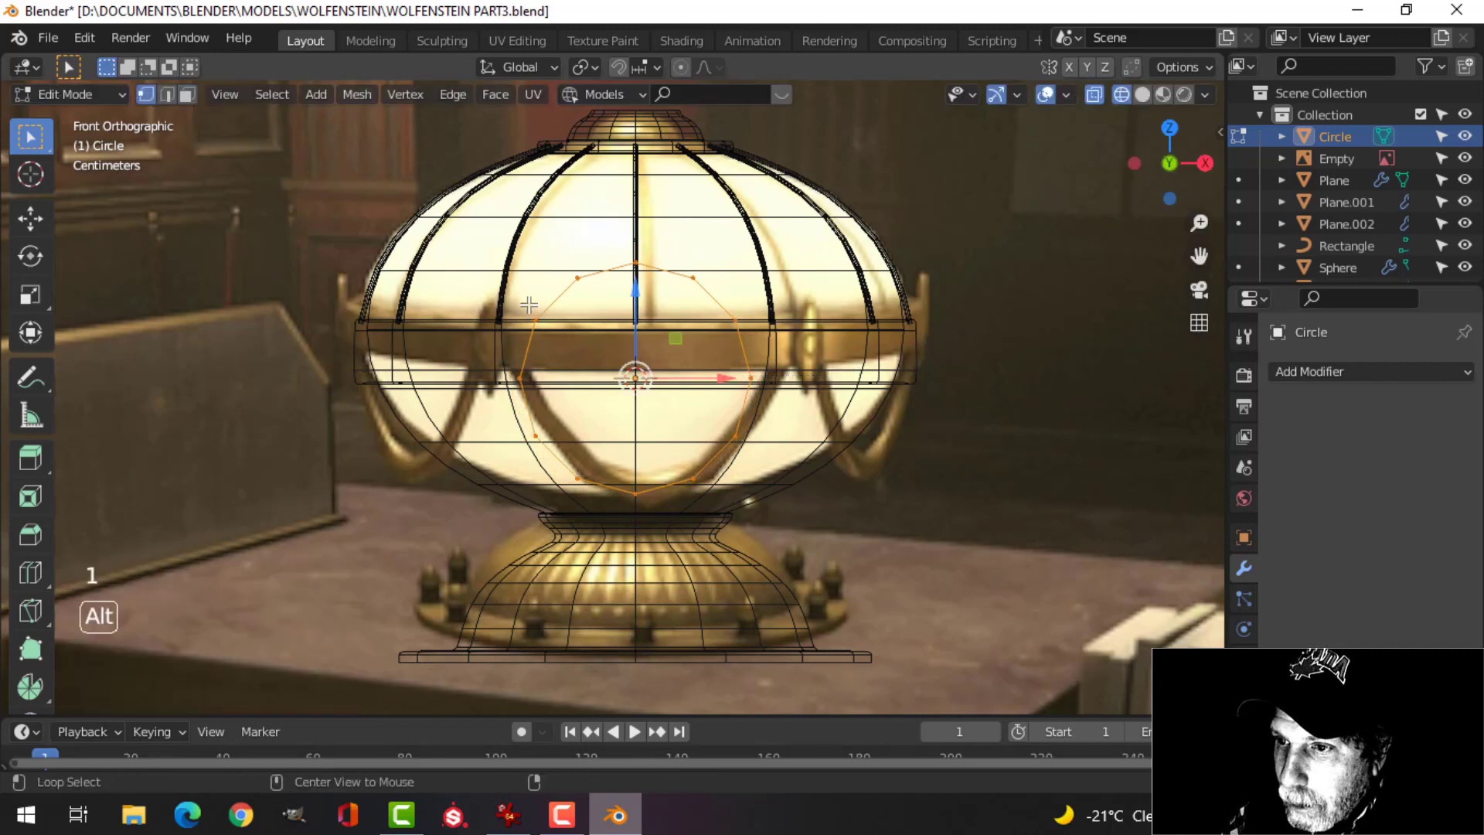
pyautogui.hotkey('alt', 'a')
pyautogui.press('b')
pyautogui.moveTo(433, 206); pyautogui.dragTo(789, 344)
pyautogui.press('x')
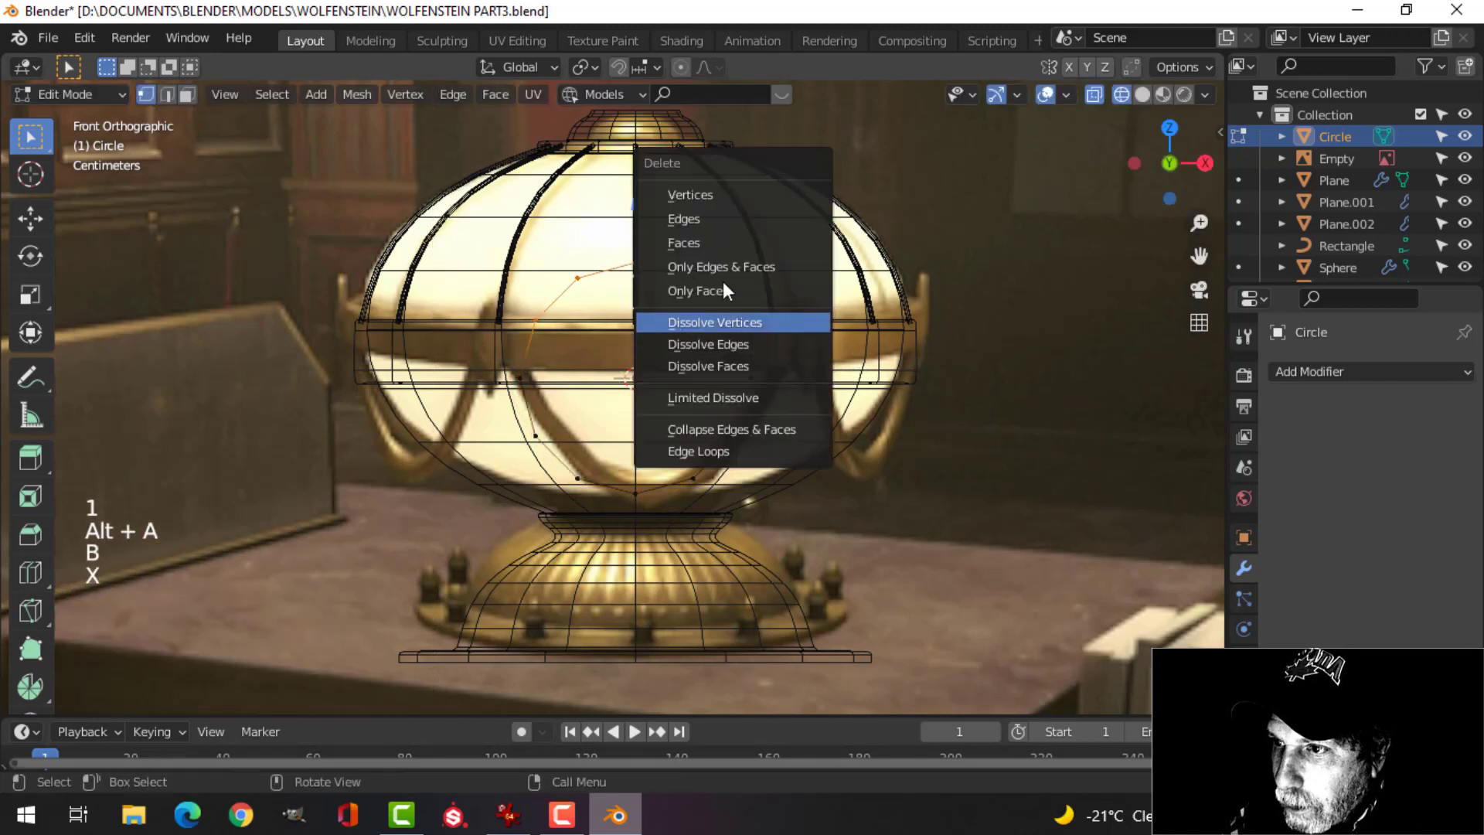
pyautogui.click(707, 195)
# Stretch the whole remaining arc along Z by about 1.215 to follow the reference's hanging loop.
pyautogui.press('a')
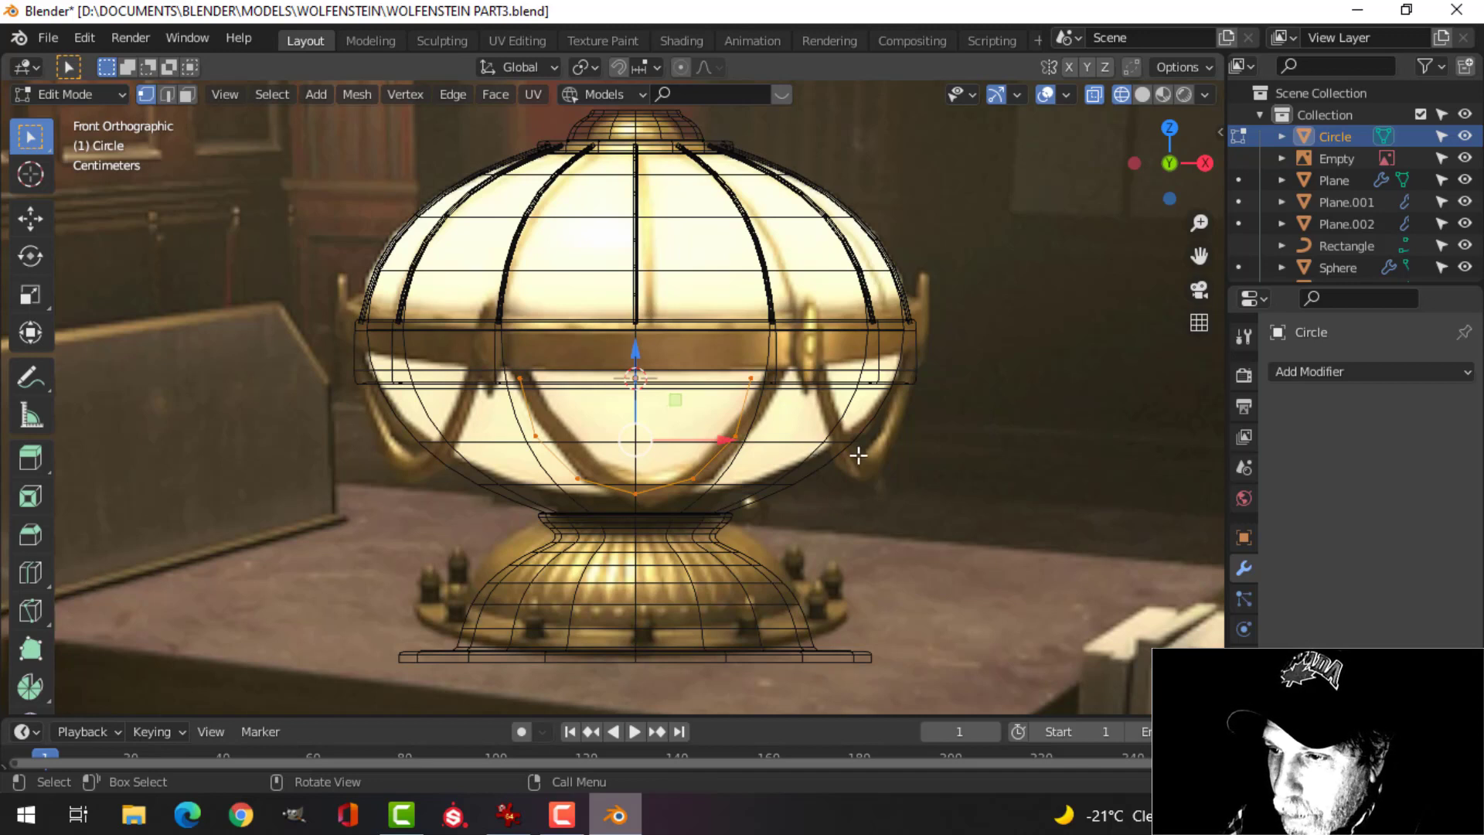
pyautogui.press('s')
pyautogui.press('z')
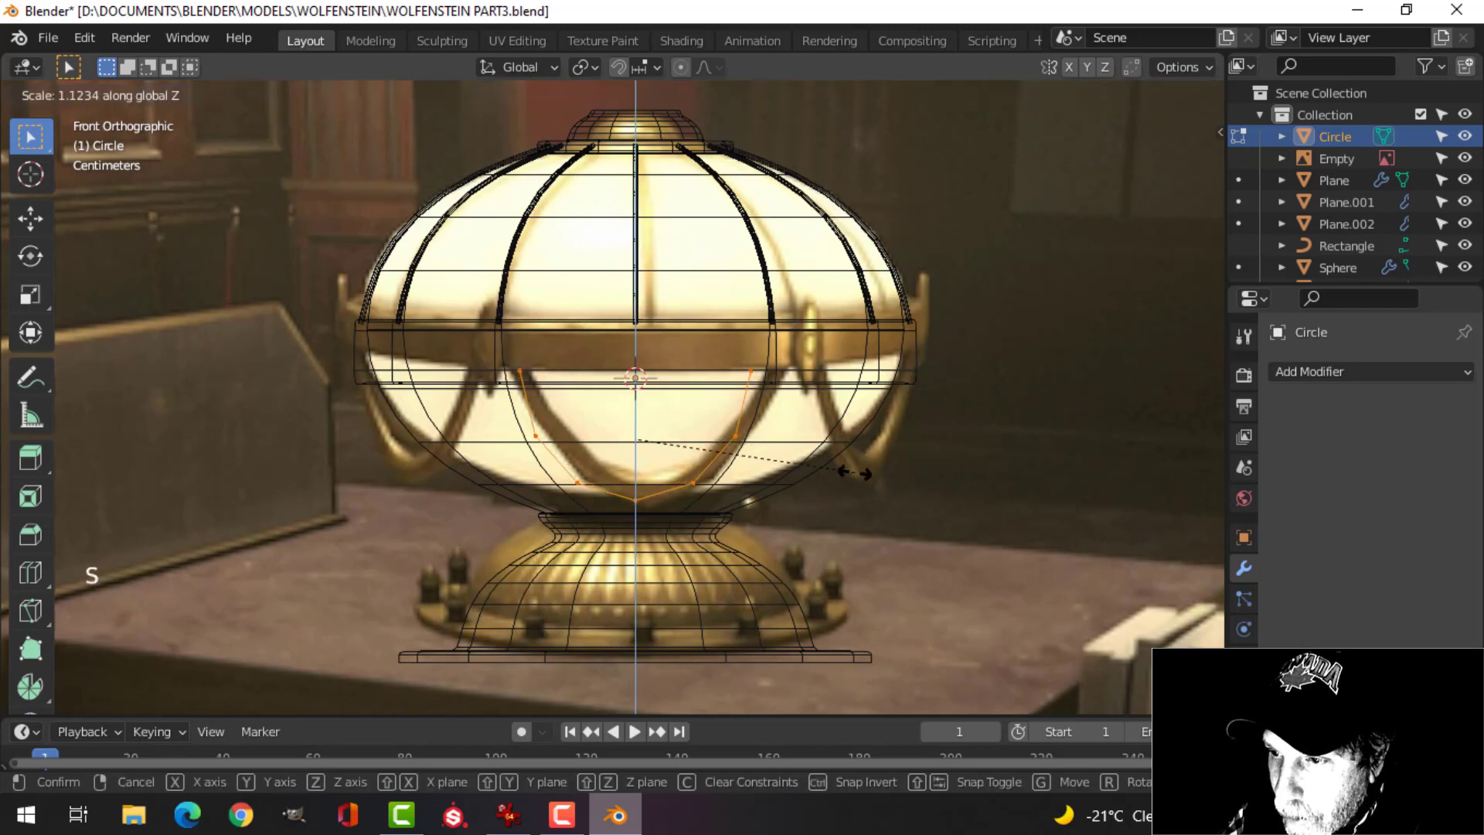
pyautogui.click(870, 494)
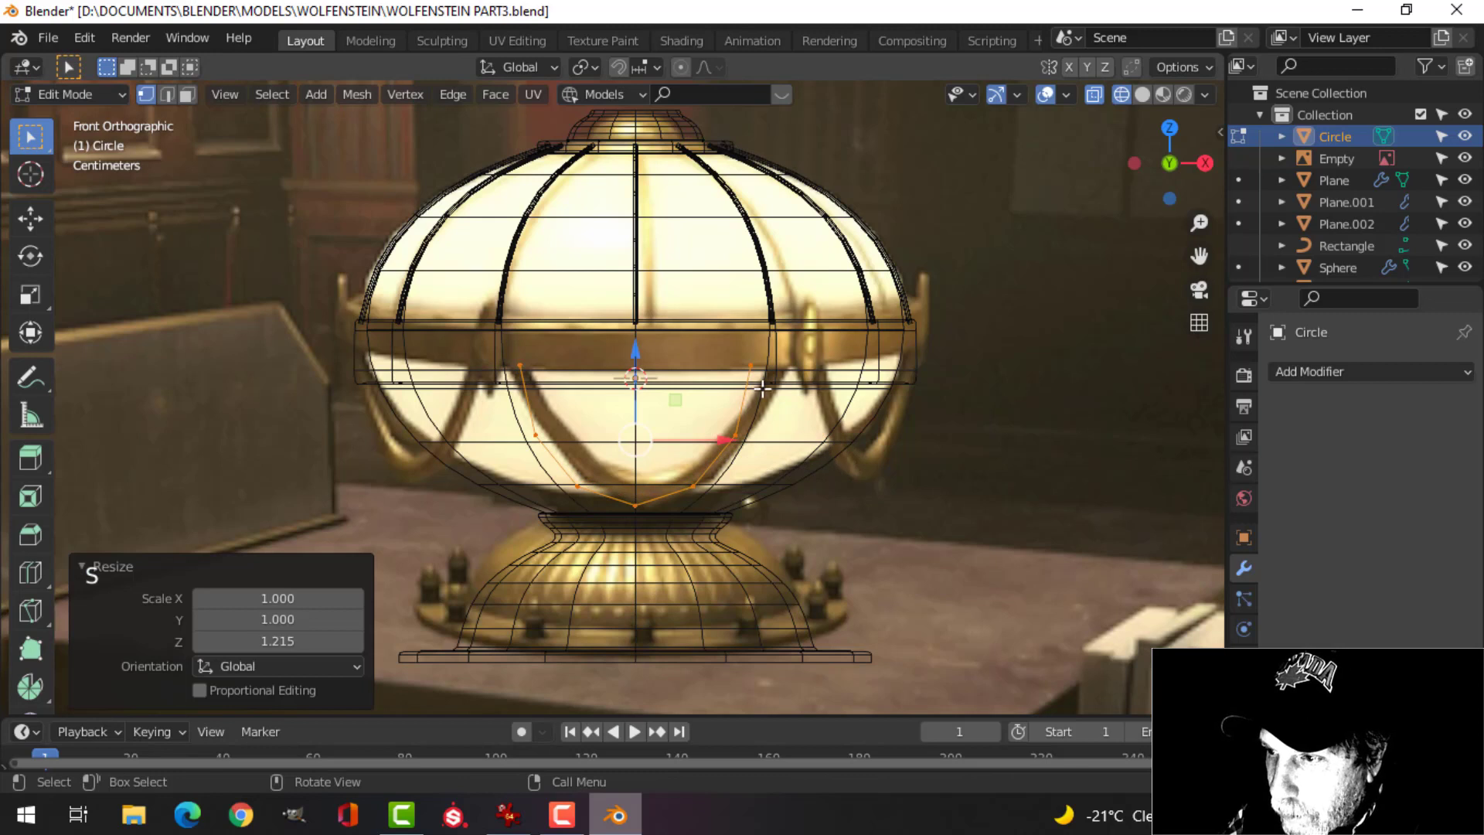
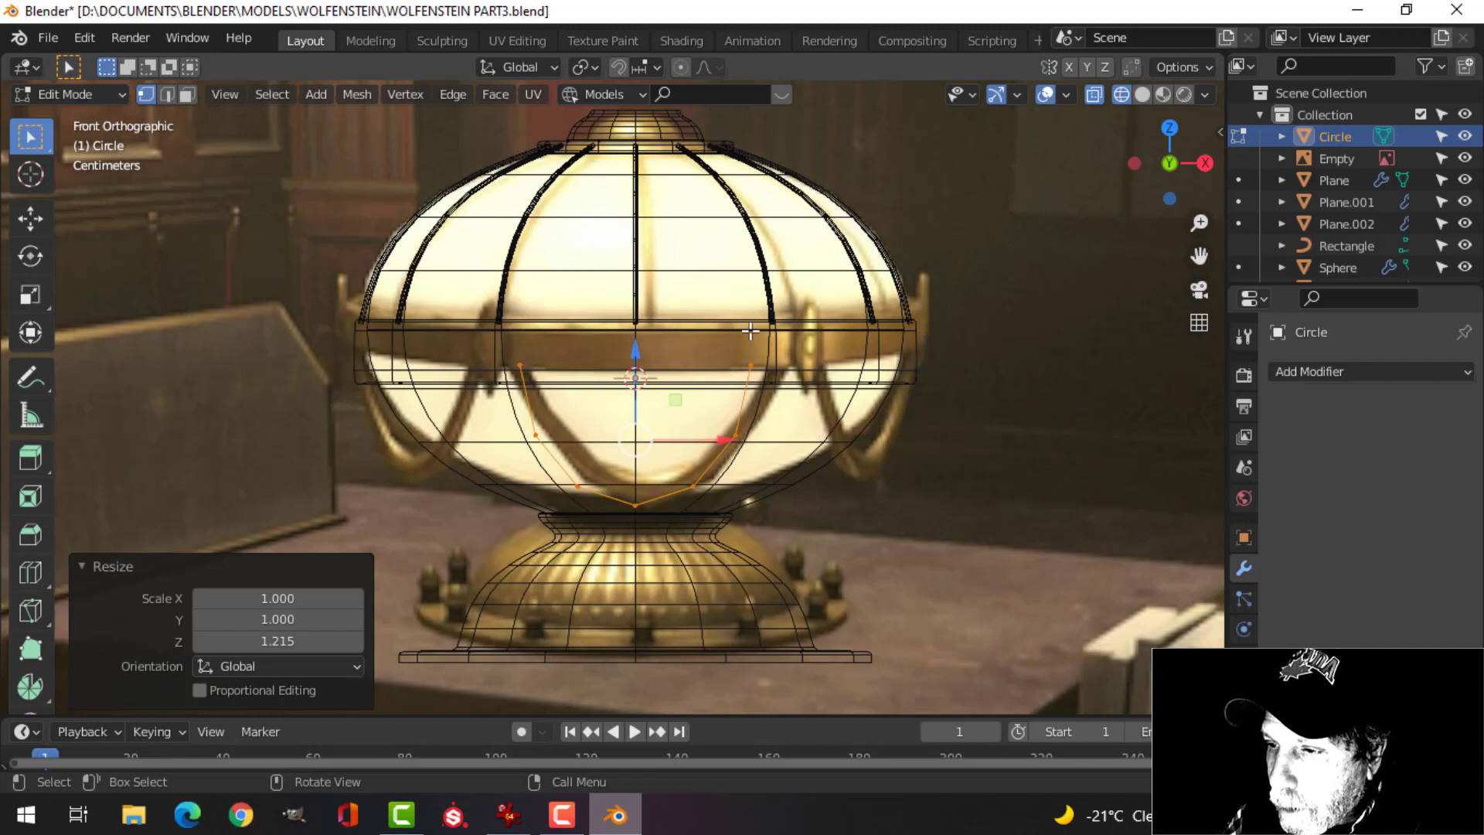
# Place the 3D cursor midway between the arc's two upper end vertices and use it as the transform pivot.
pyautogui.click(752, 364)
pyautogui.keyDown('shift'); pyautogui.click(520, 365); pyautogui.keyUp('shift')
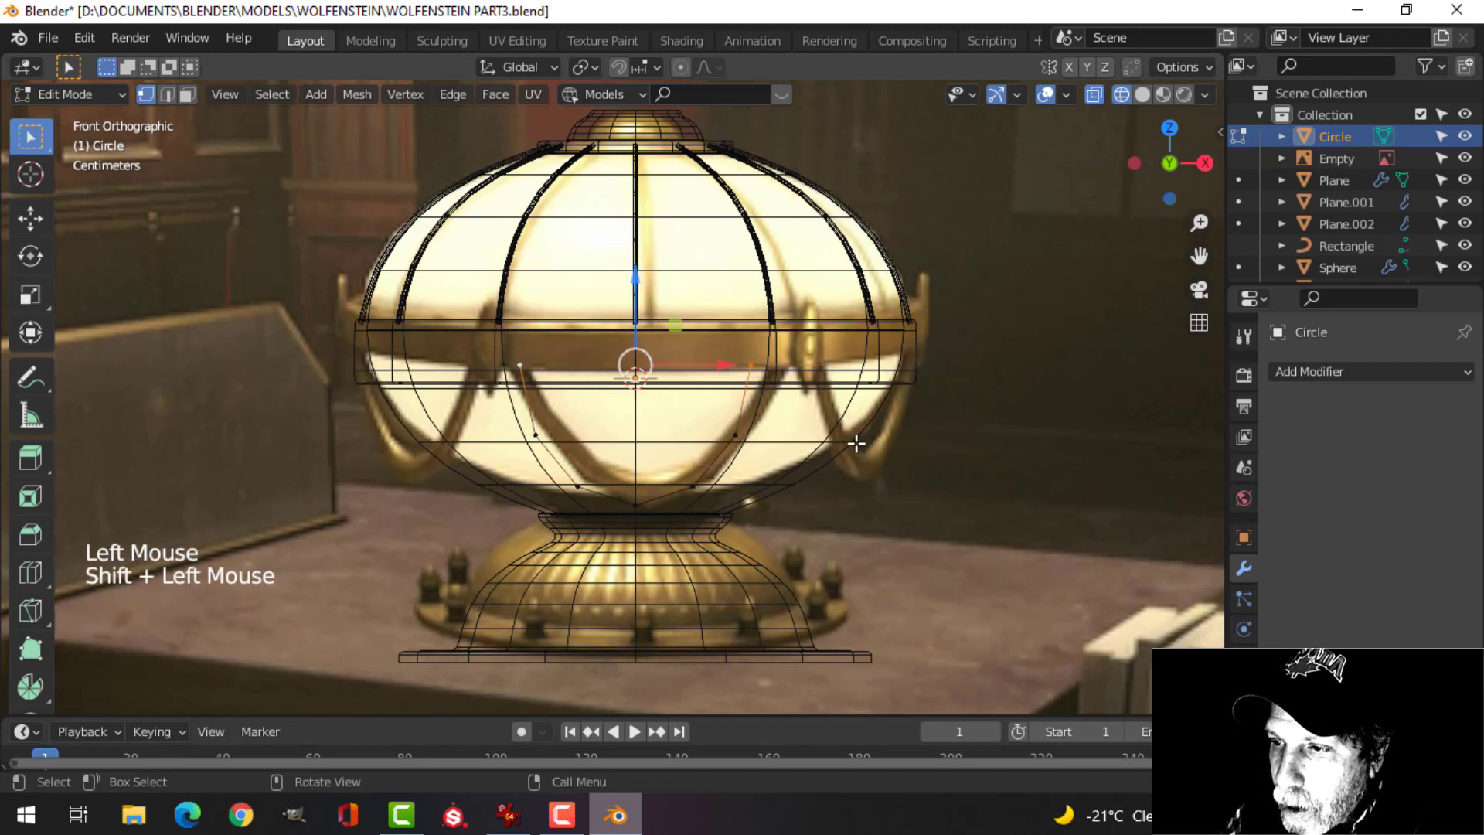
pyautogui.hotkey('shift', 's')
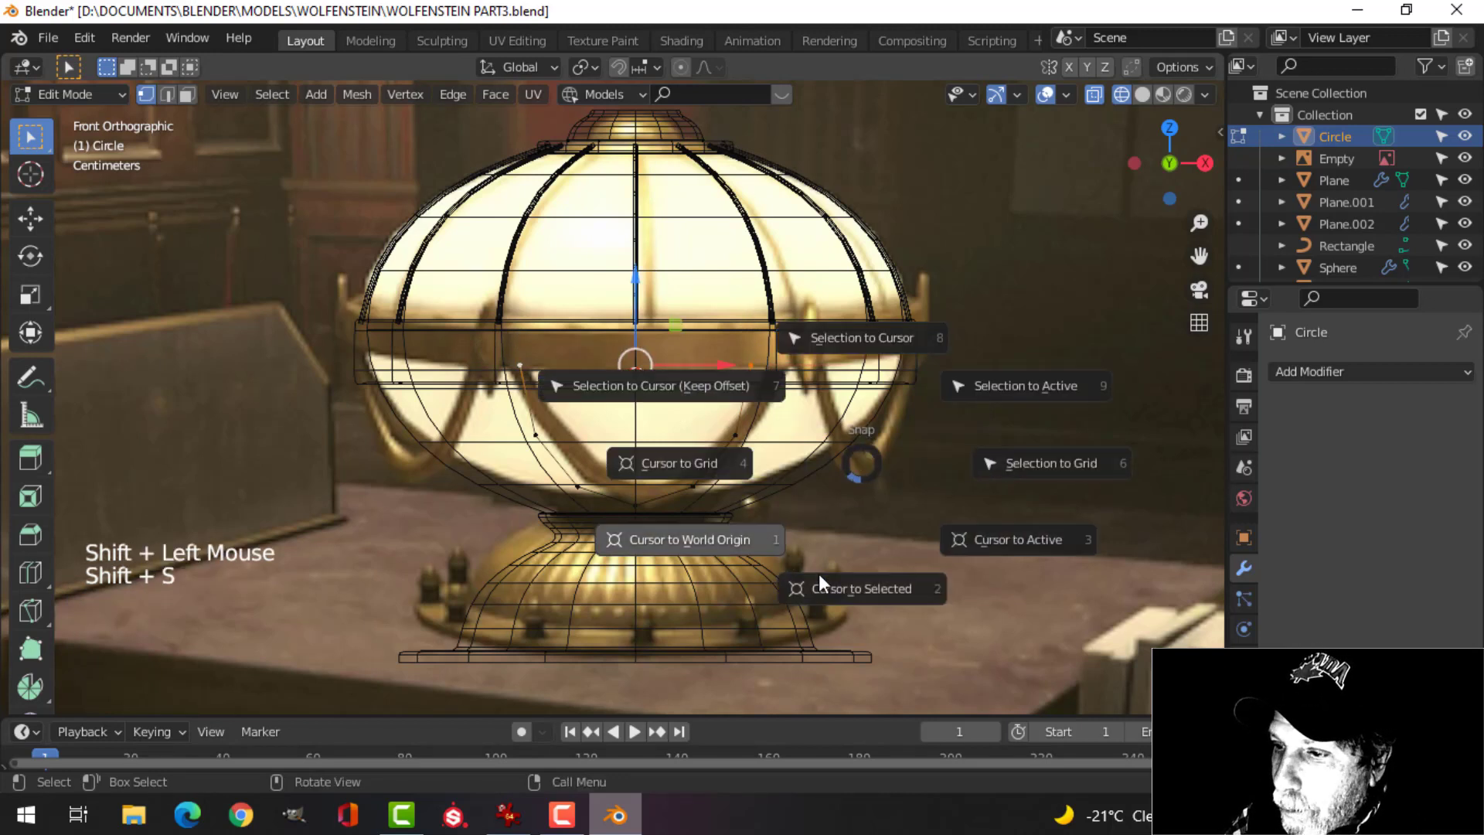
pyautogui.press('a')
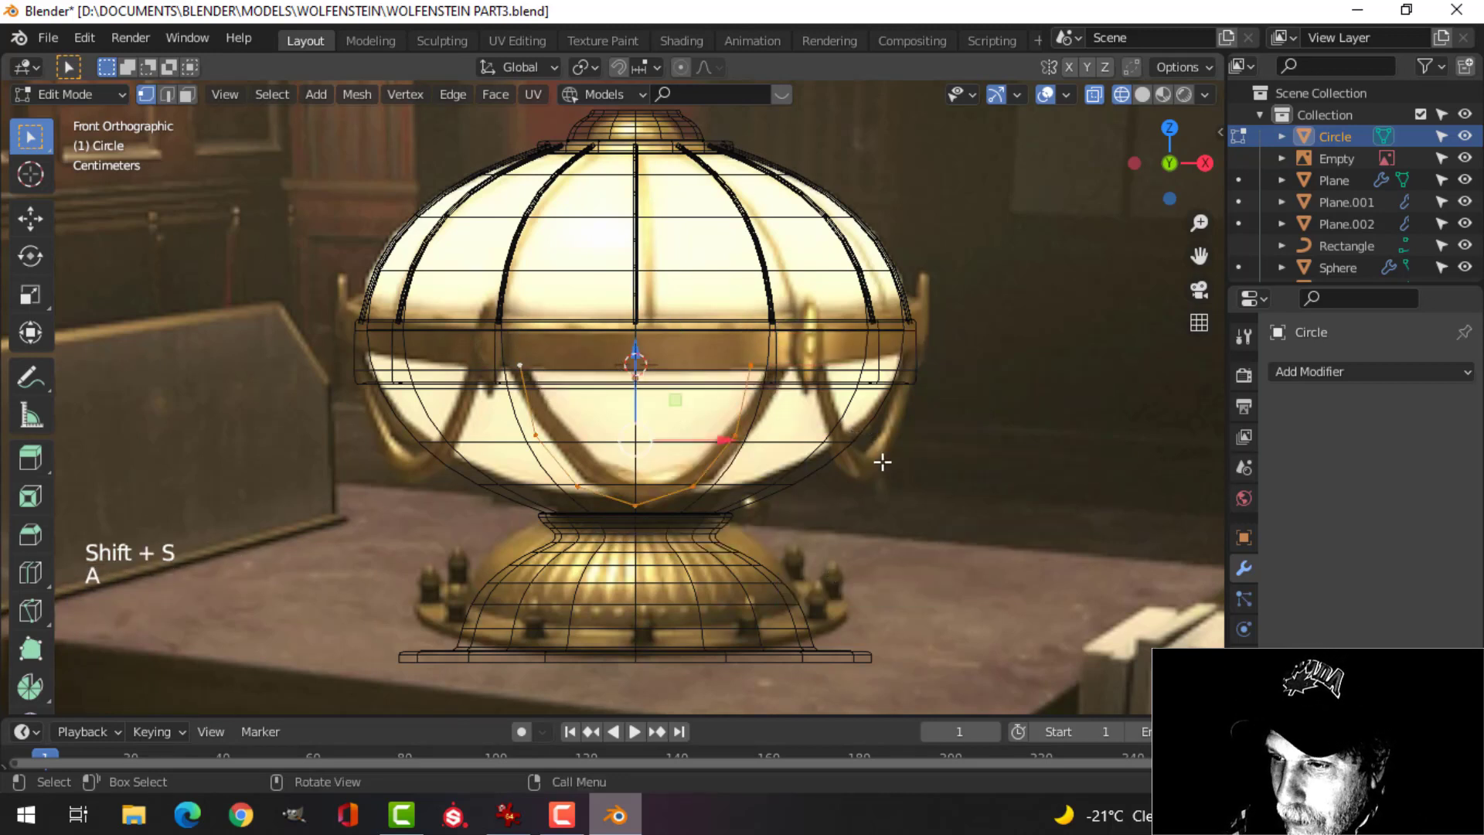
pyautogui.scroll(1, 891, 456)
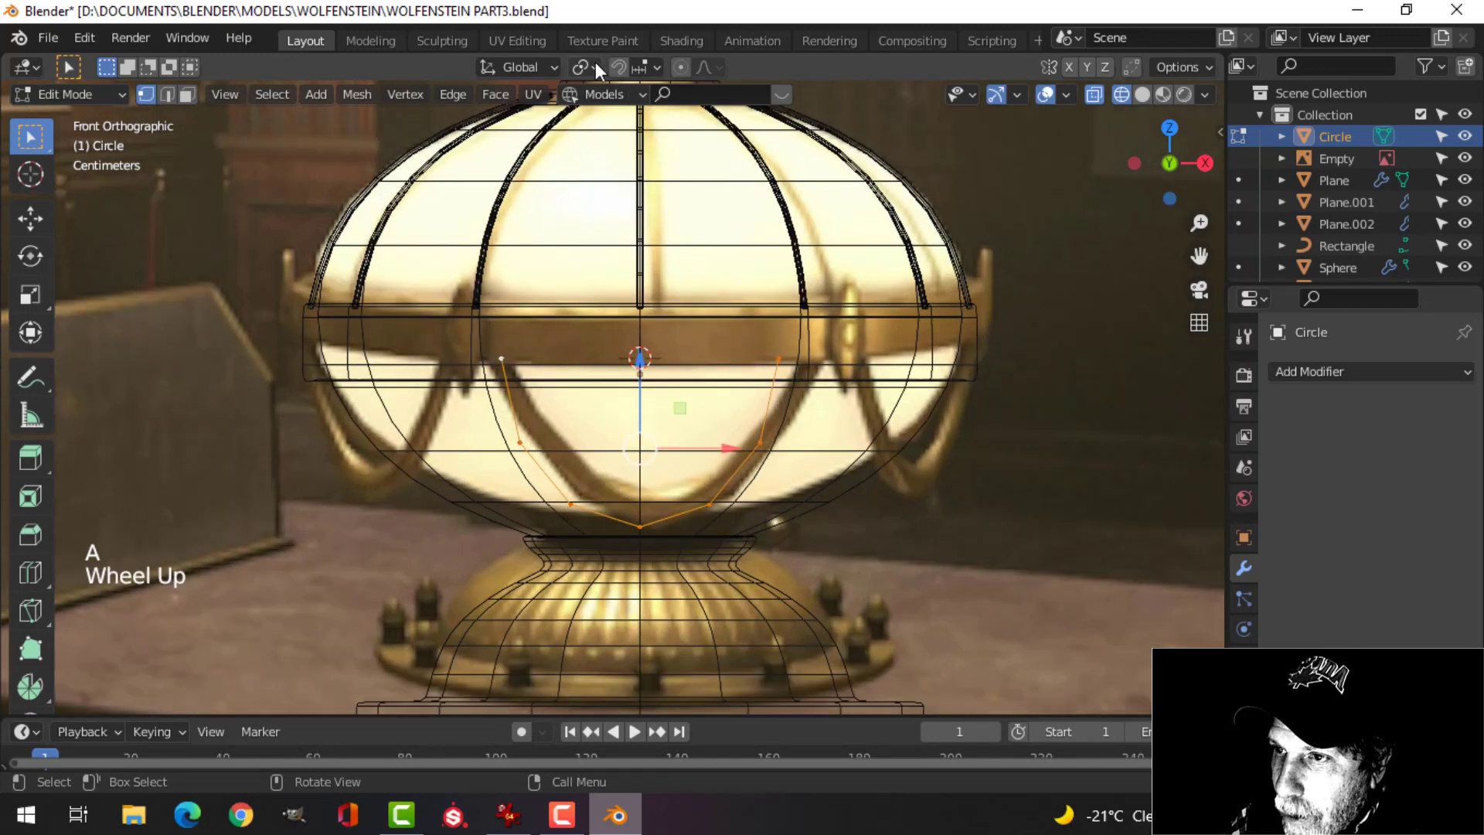
pyautogui.click(596, 68)
pyautogui.click(605, 120)
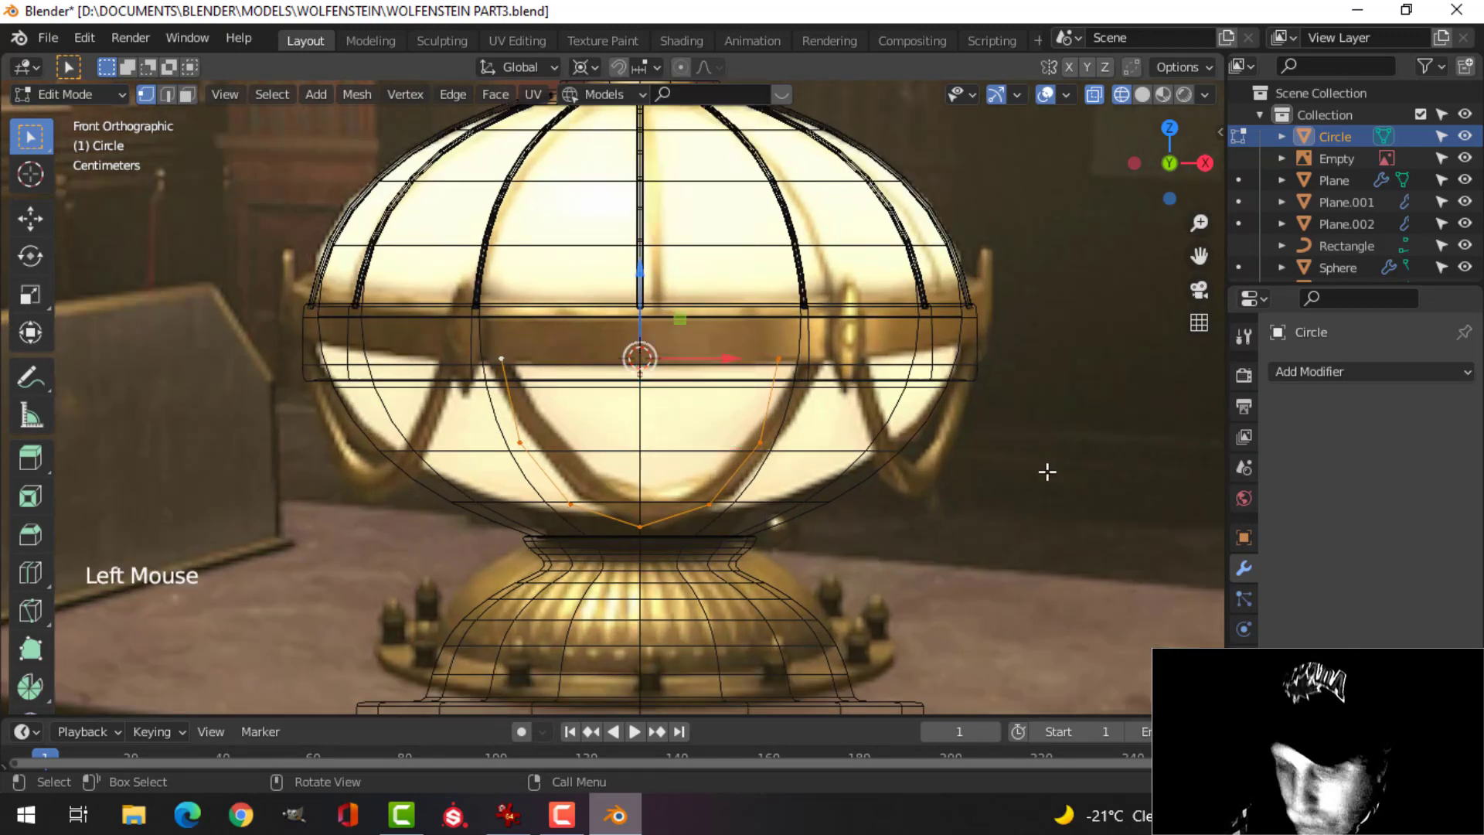
# Extrude the whole arc and scale the extrusion inward to 0.918 to form a flat band, shown in solid shading.
pyautogui.press('e')
pyautogui.press('s')
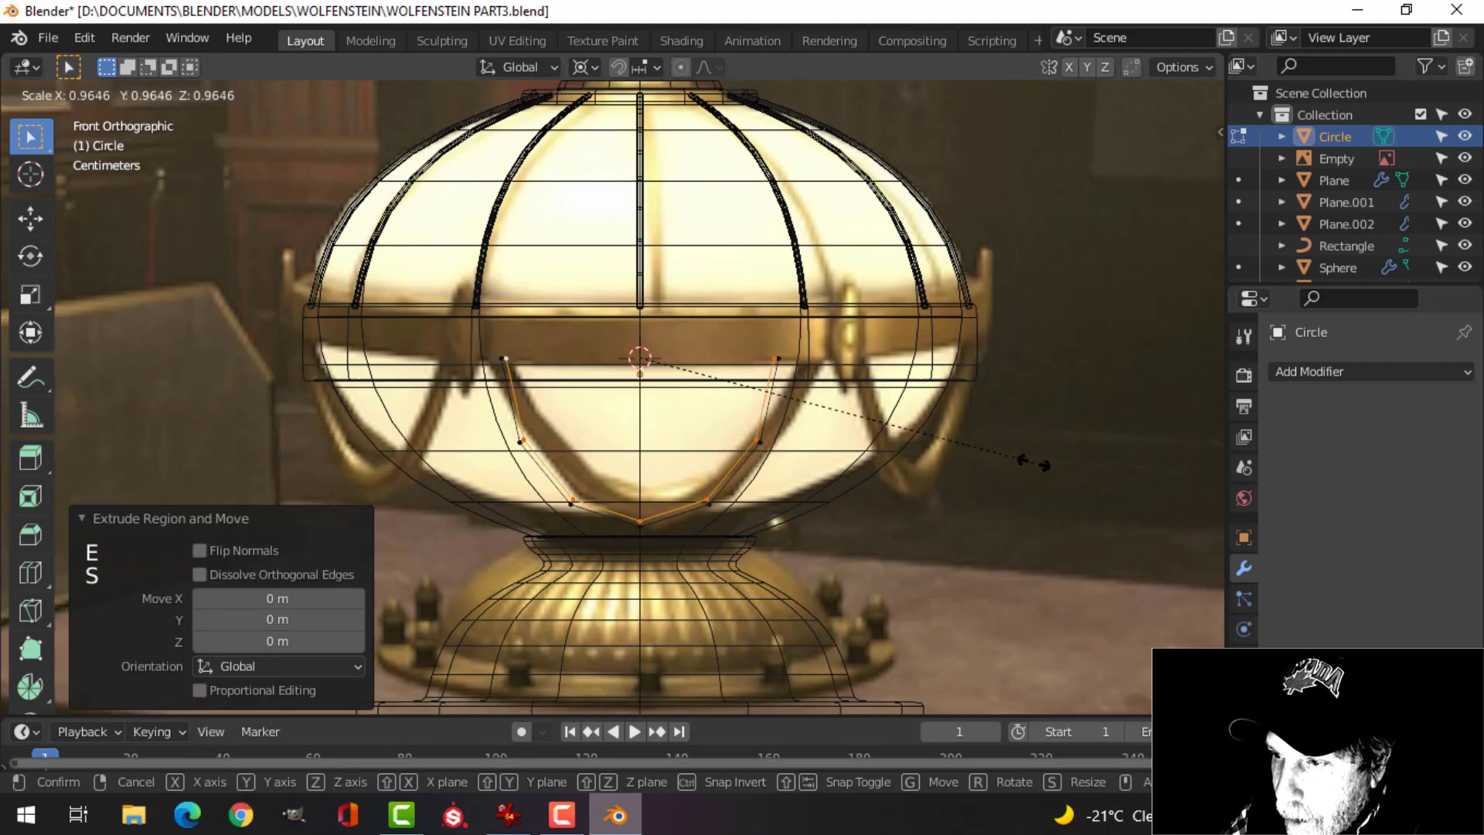
pyautogui.click(1015, 456)
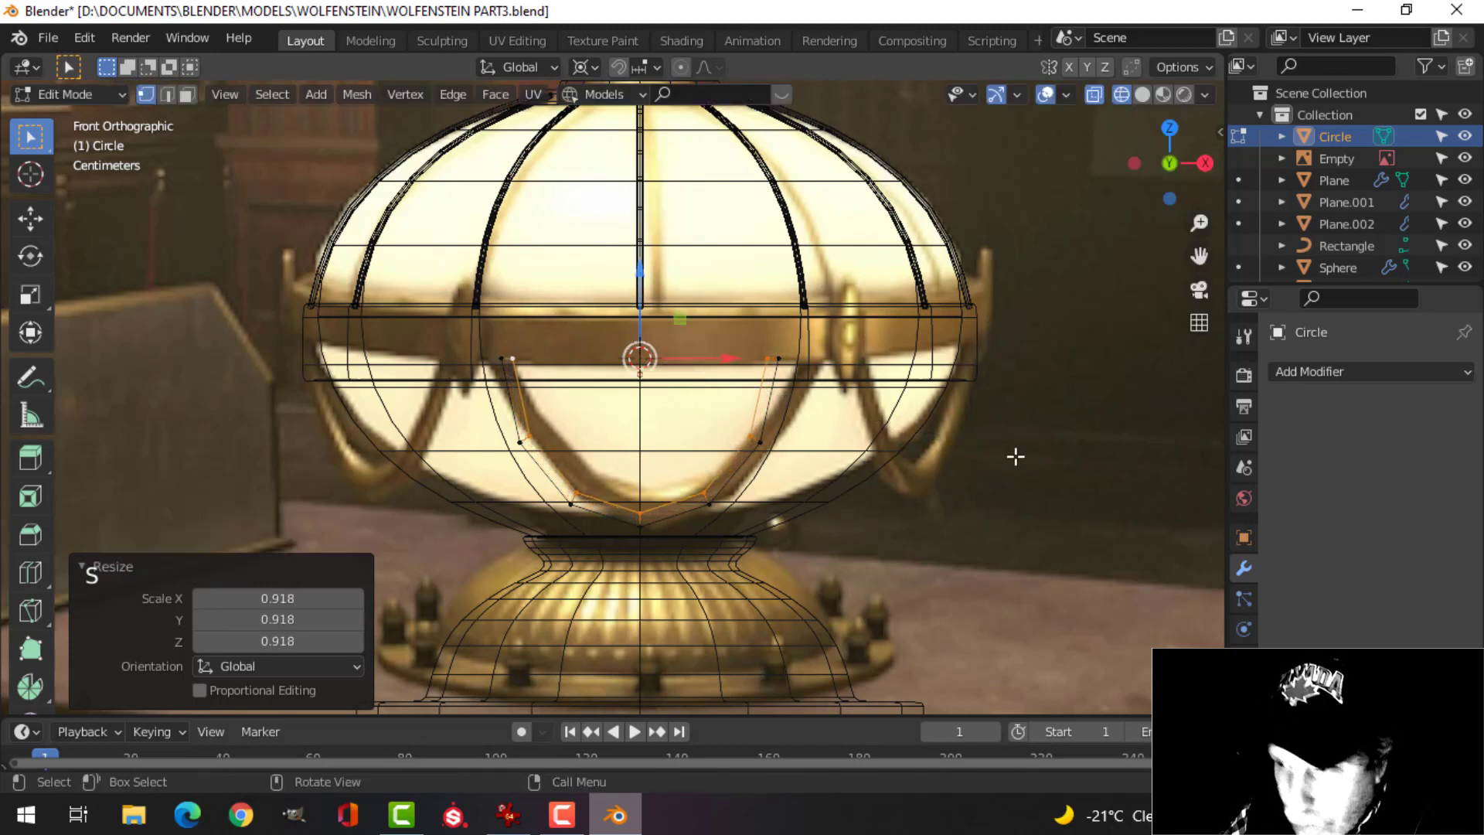
pyautogui.press('z')
pyautogui.click(1139, 457)
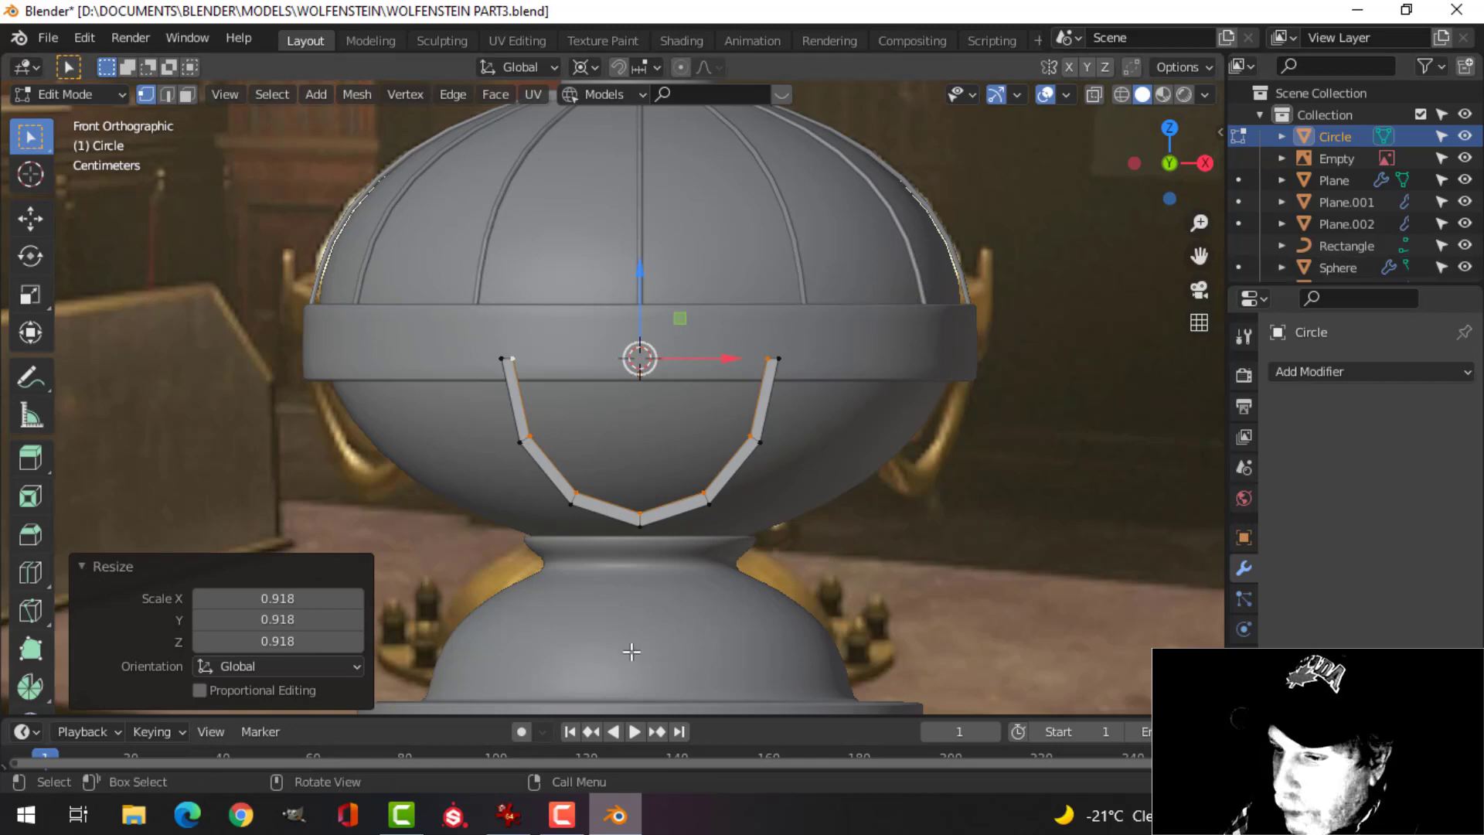
# Compare the band with the lamp reference image and rescale its inner edge to adjust the width.
pyautogui.hotkey('alt', 'Tab')
pyautogui.hotkey('alt', 'Tab')
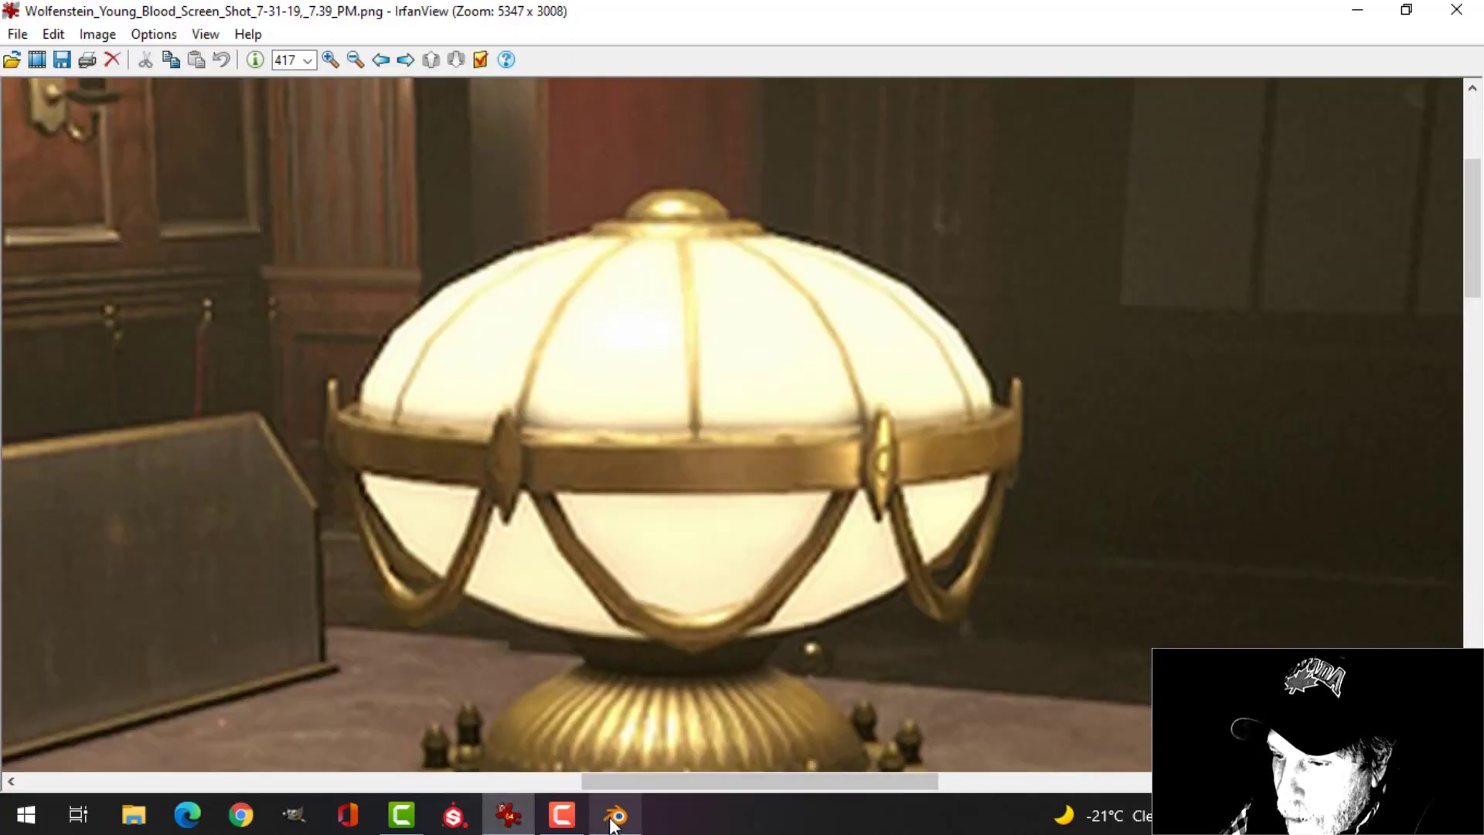
pyautogui.press('s')
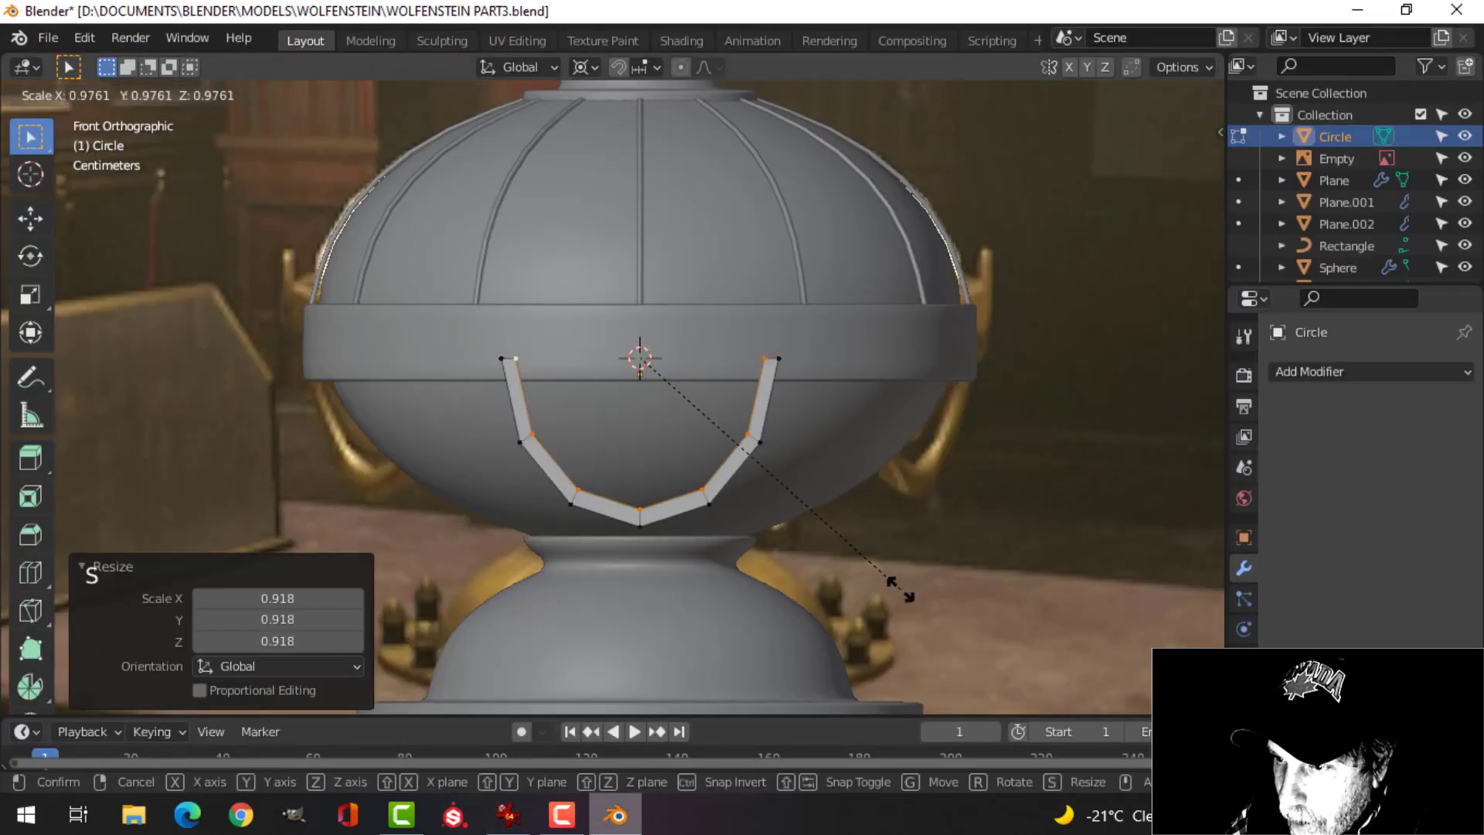
pyautogui.click(815, 480)
# Extrude the entire flat band by about 0.0083 m to give it thickness.
pyautogui.moveTo(815, 481); pyautogui.dragTo(662, 441, button='middle')
pyautogui.press('a')
pyautogui.press('e')
pyautogui.click(708, 423)
# Delete the end faces at both tips of the curved band and leave mesh editing.
pyautogui.scroll(2, 689, 421)
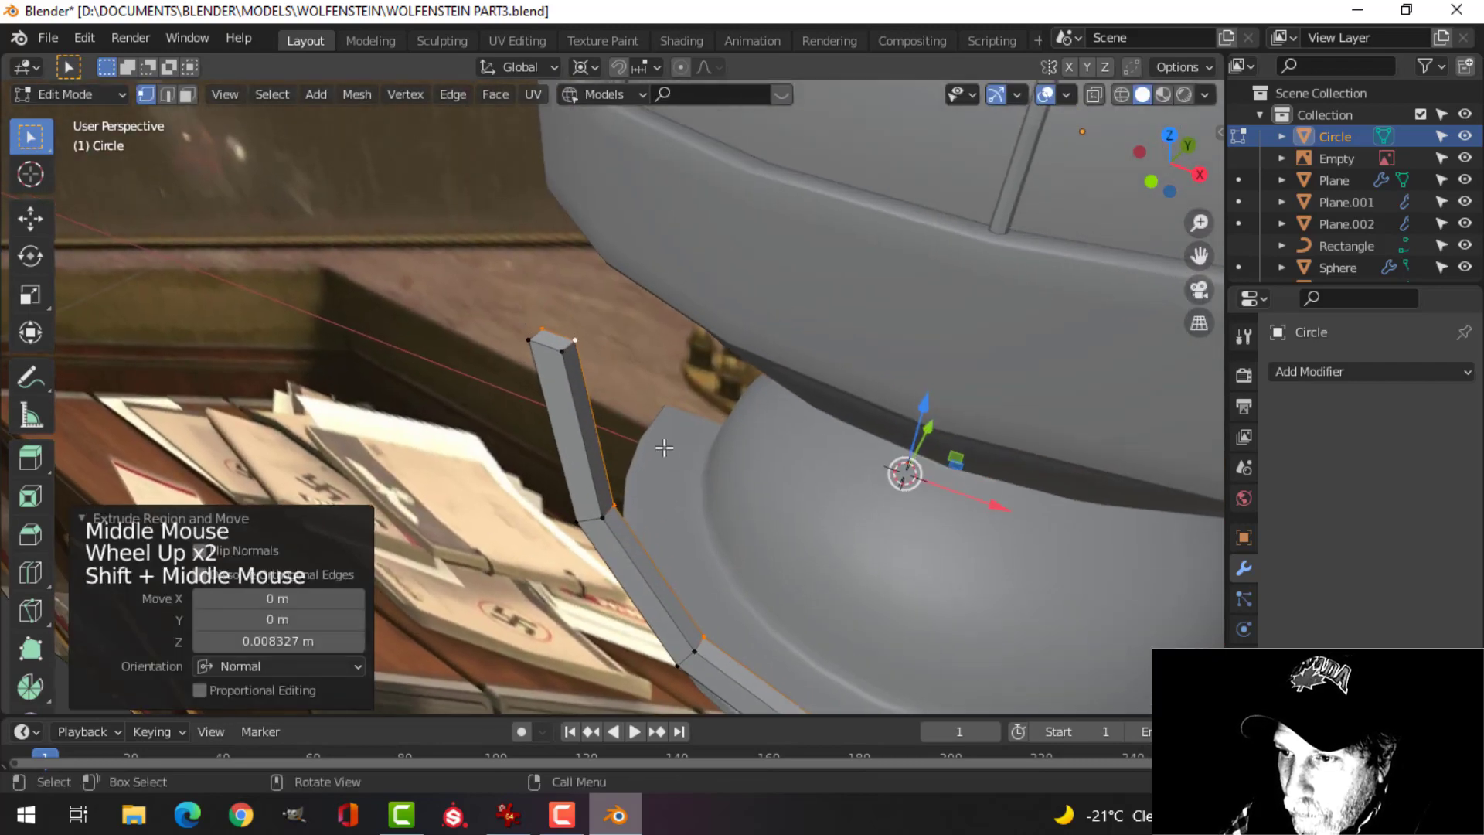
pyautogui.hotkey('alt', 'a')
pyautogui.press('3')
pyautogui.click(559, 341)
pyautogui.scroll(-2, 560, 341)
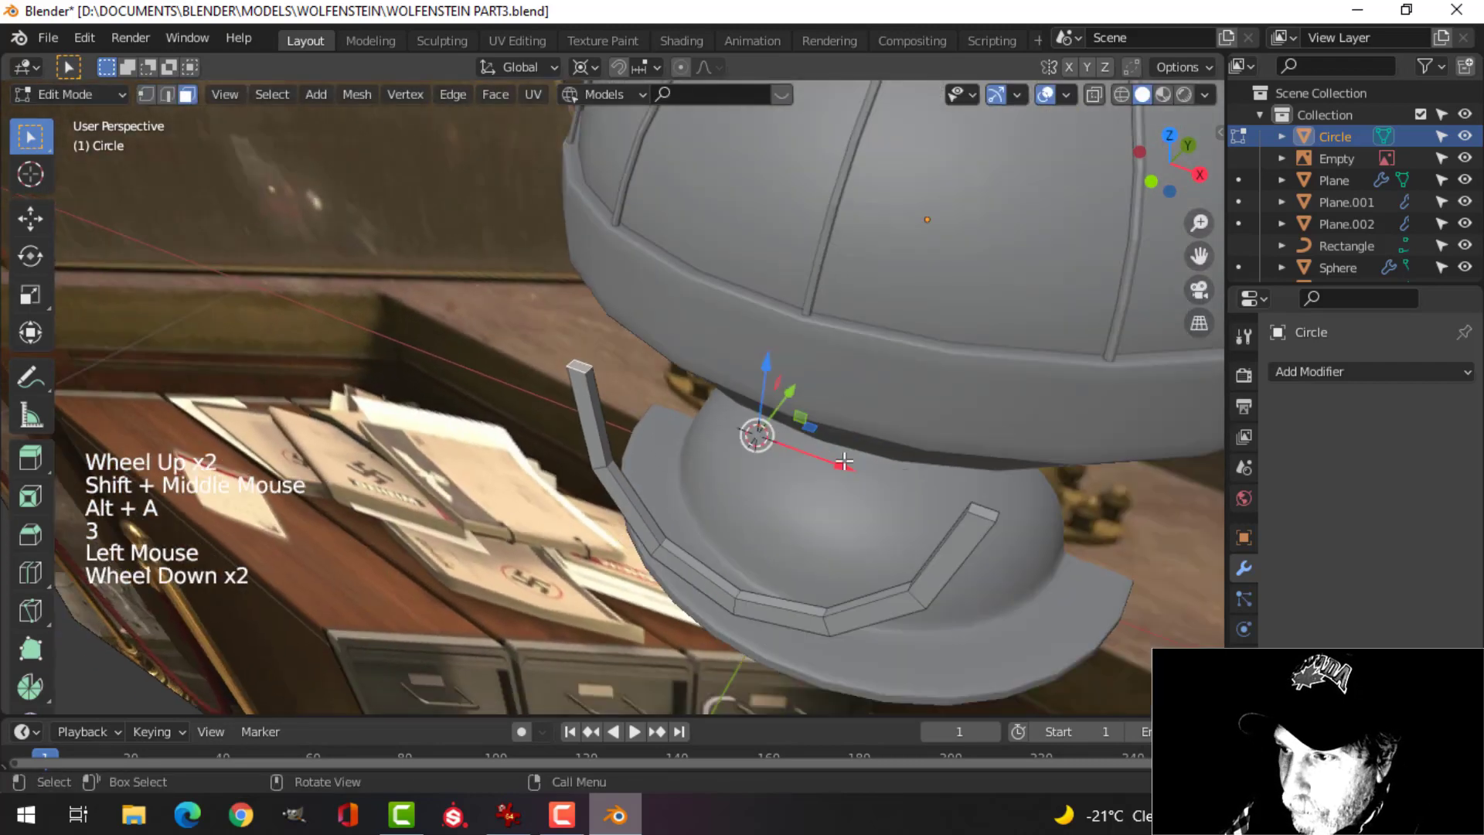
pyautogui.keyDown('shift'); pyautogui.moveTo(998, 537); pyautogui.dragTo(796, 402, button='middle'); pyautogui.keyUp('shift')
pyautogui.keyDown('shift'); pyautogui.click(757, 359); pyautogui.keyUp('shift')
pyautogui.press('x')
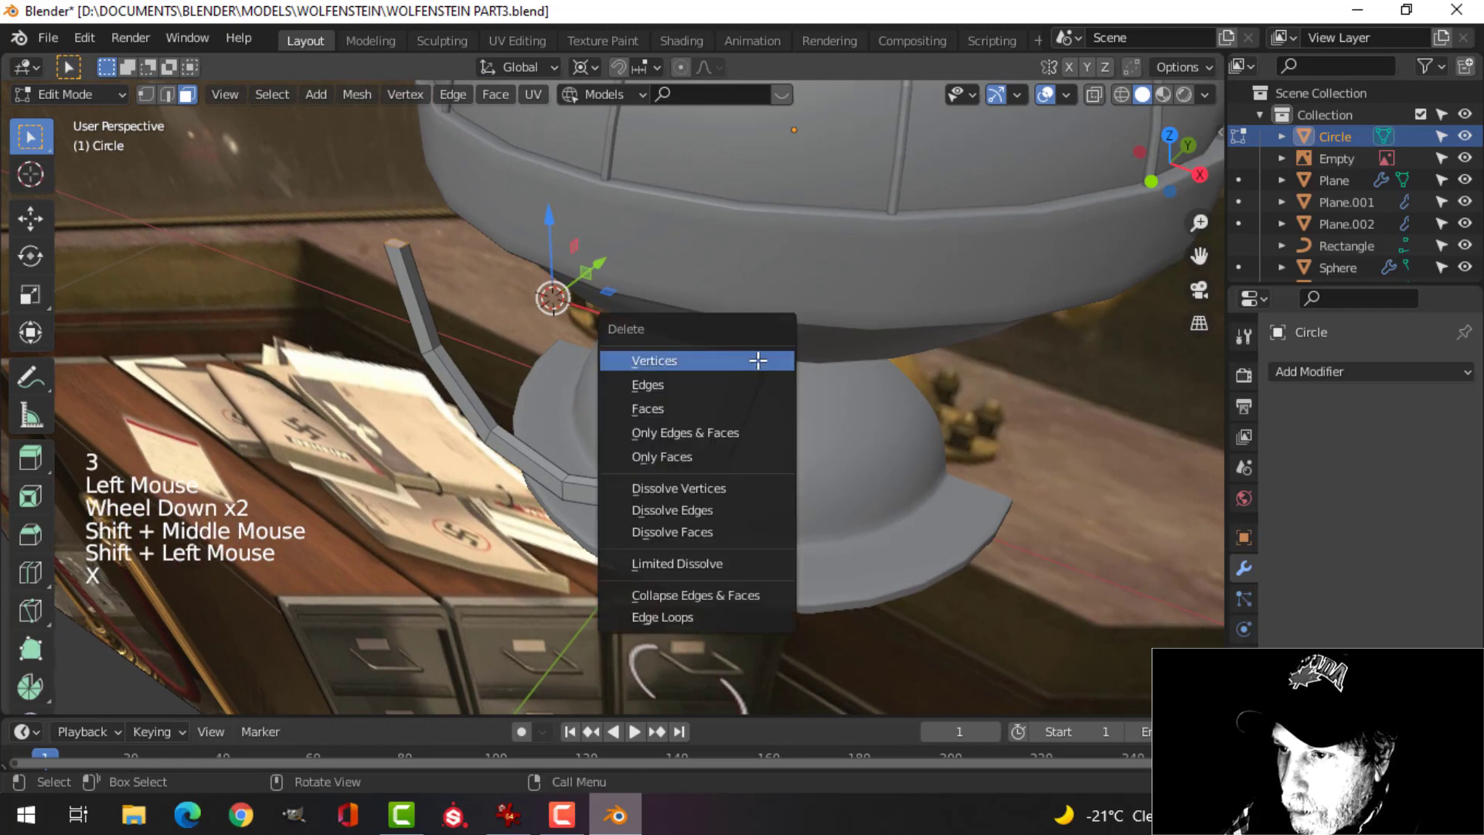
pyautogui.click(693, 407)
pyautogui.press('Tab')
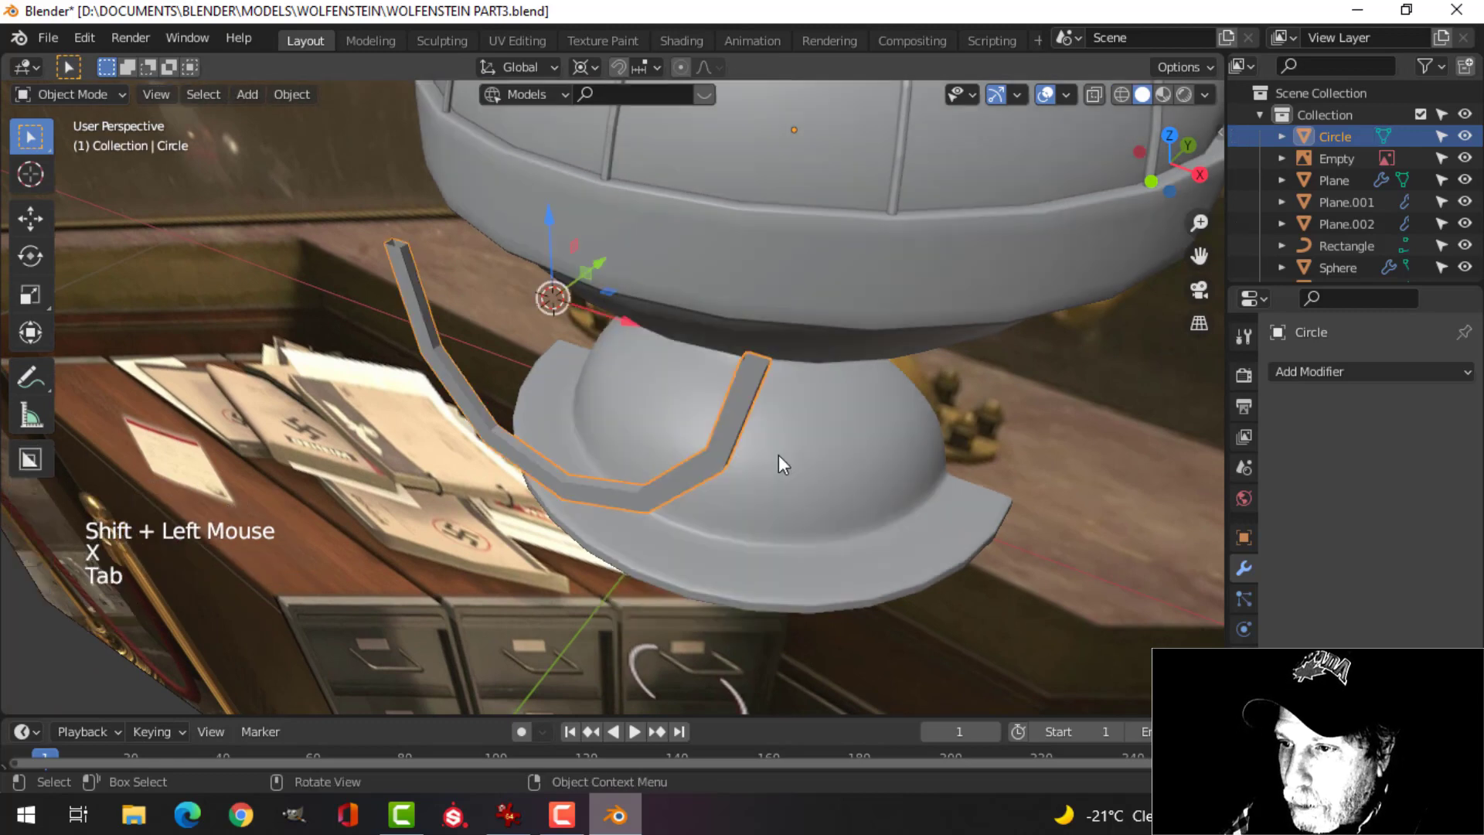
# Add a level 1 subdivision to the curved band and shade it smooth.
pyautogui.moveTo(778, 455); pyautogui.dragTo(901, 397, button='middle')
pyautogui.hotkey('ctrl', '1')
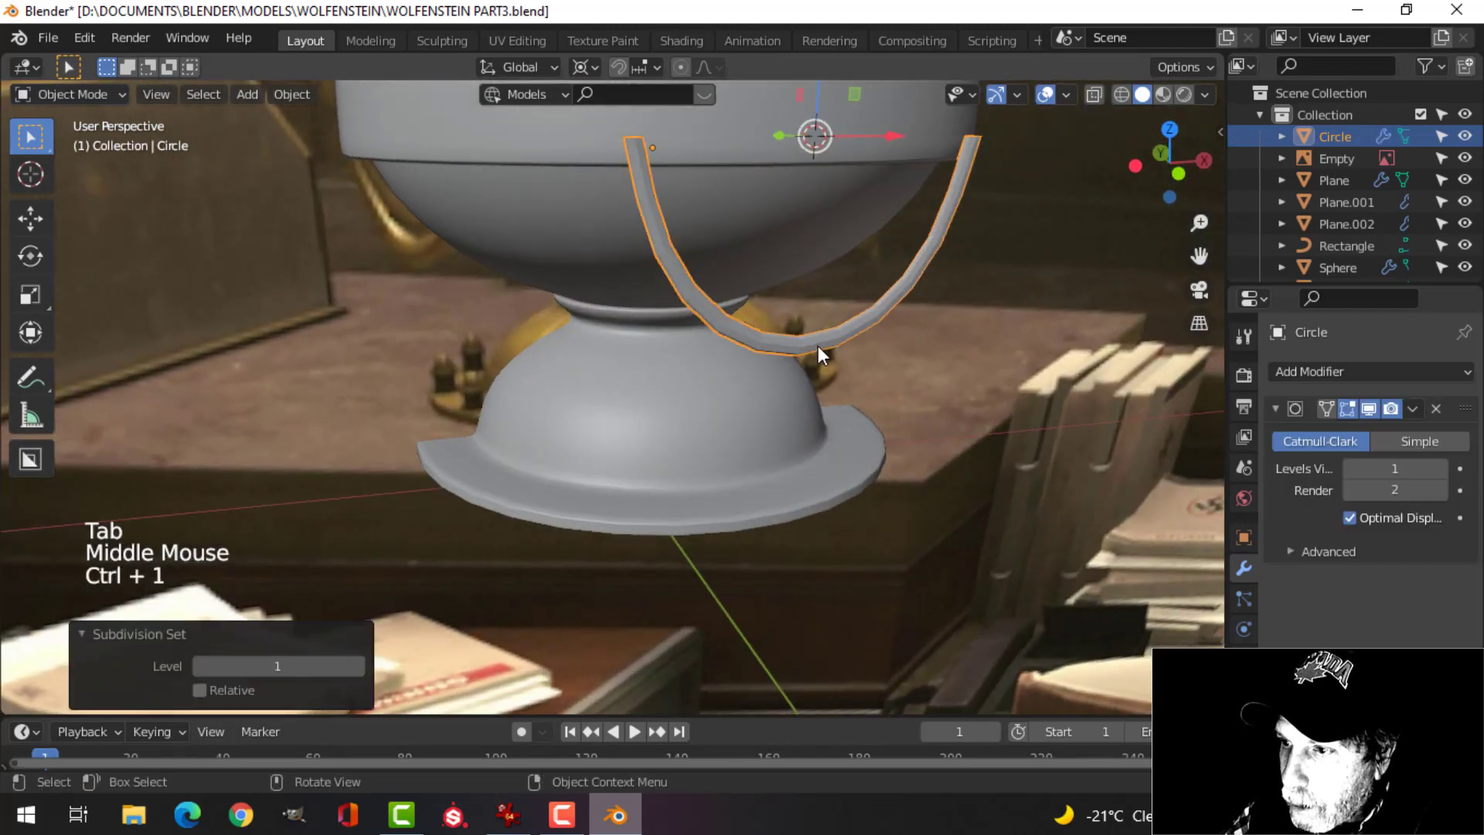
pyautogui.rightClick(787, 334)
pyautogui.click(795, 324)
# Bevel the four long edge loops along the curved band to sharpen its corners.
pyautogui.moveTo(796, 322); pyautogui.dragTo(732, 391, button='middle')
pyautogui.press('Tab')
pyautogui.press('2')
pyautogui.scroll(2, 691, 353)
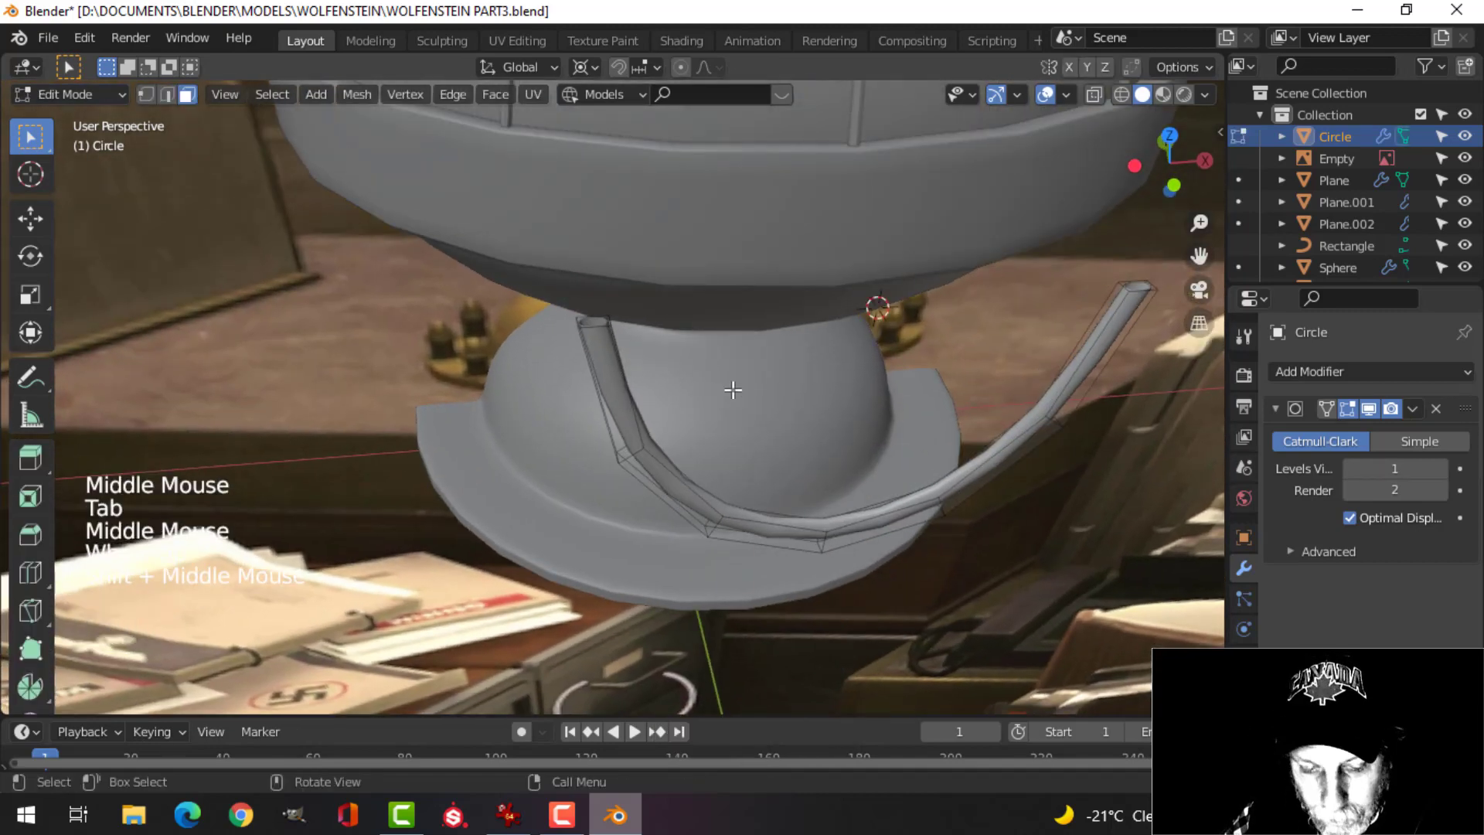
pyautogui.keyDown('alt'); pyautogui.keyDown('shift'); pyautogui.click(585, 369); pyautogui.keyUp('shift'); pyautogui.keyUp('alt')
pyautogui.keyDown('alt'); pyautogui.keyDown('shift'); pyautogui.click(608, 346); pyautogui.keyUp('shift'); pyautogui.keyUp('alt')
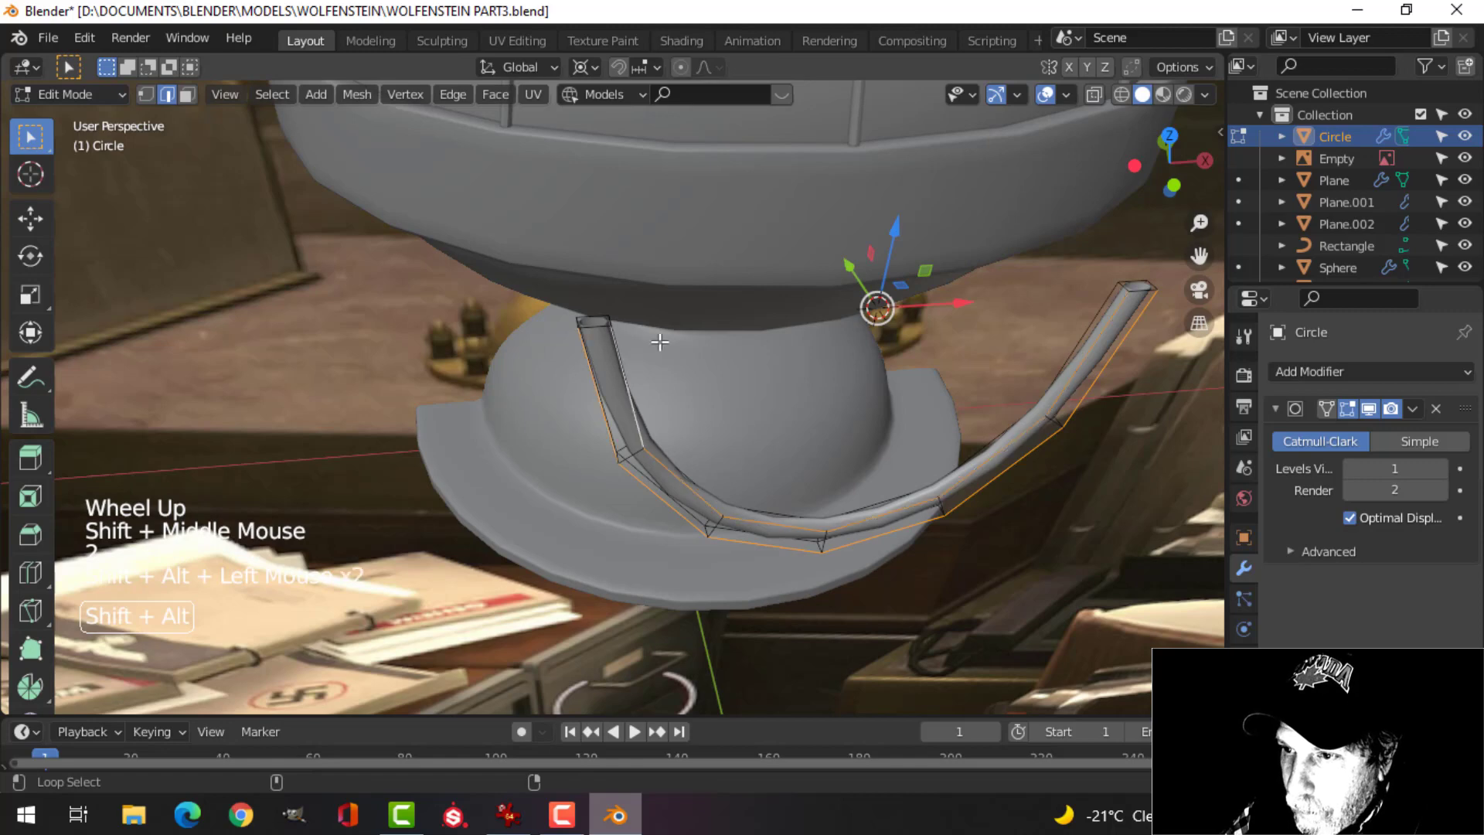
pyautogui.keyDown('alt'); pyautogui.keyDown('shift'); pyautogui.click(1152, 316); pyautogui.keyUp('shift'); pyautogui.keyUp('alt')
pyautogui.moveTo(1154, 318); pyautogui.dragTo(473, 327, button='middle')
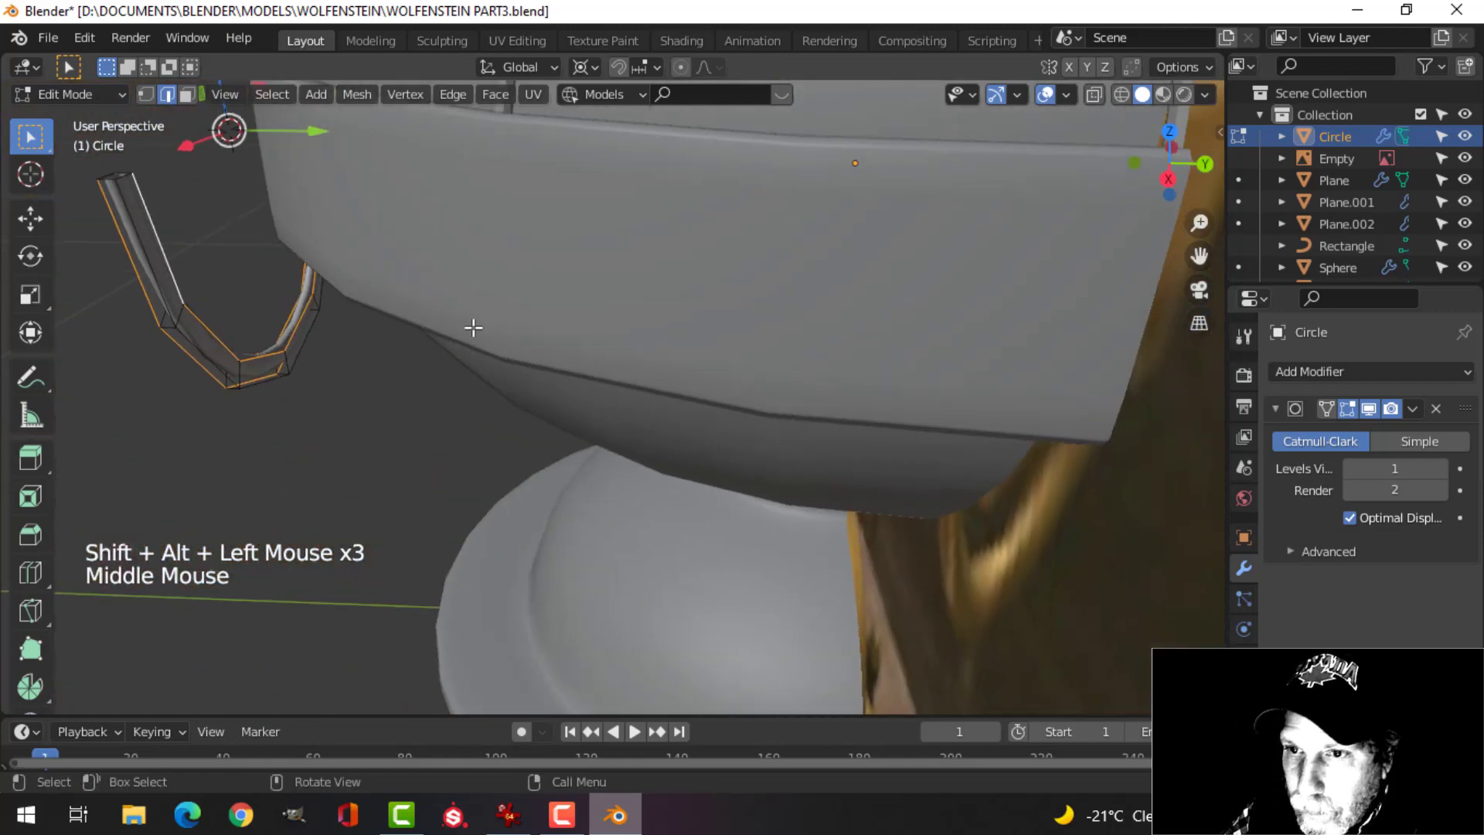
pyautogui.keyDown('alt'); pyautogui.keyDown('shift'); pyautogui.click(161, 291); pyautogui.keyUp('shift'); pyautogui.keyUp('alt')
pyautogui.moveTo(267, 300); pyautogui.dragTo(564, 374, button='middle')
pyautogui.scroll(2, 523, 304)
pyautogui.hotkey('ctrl', 'b')
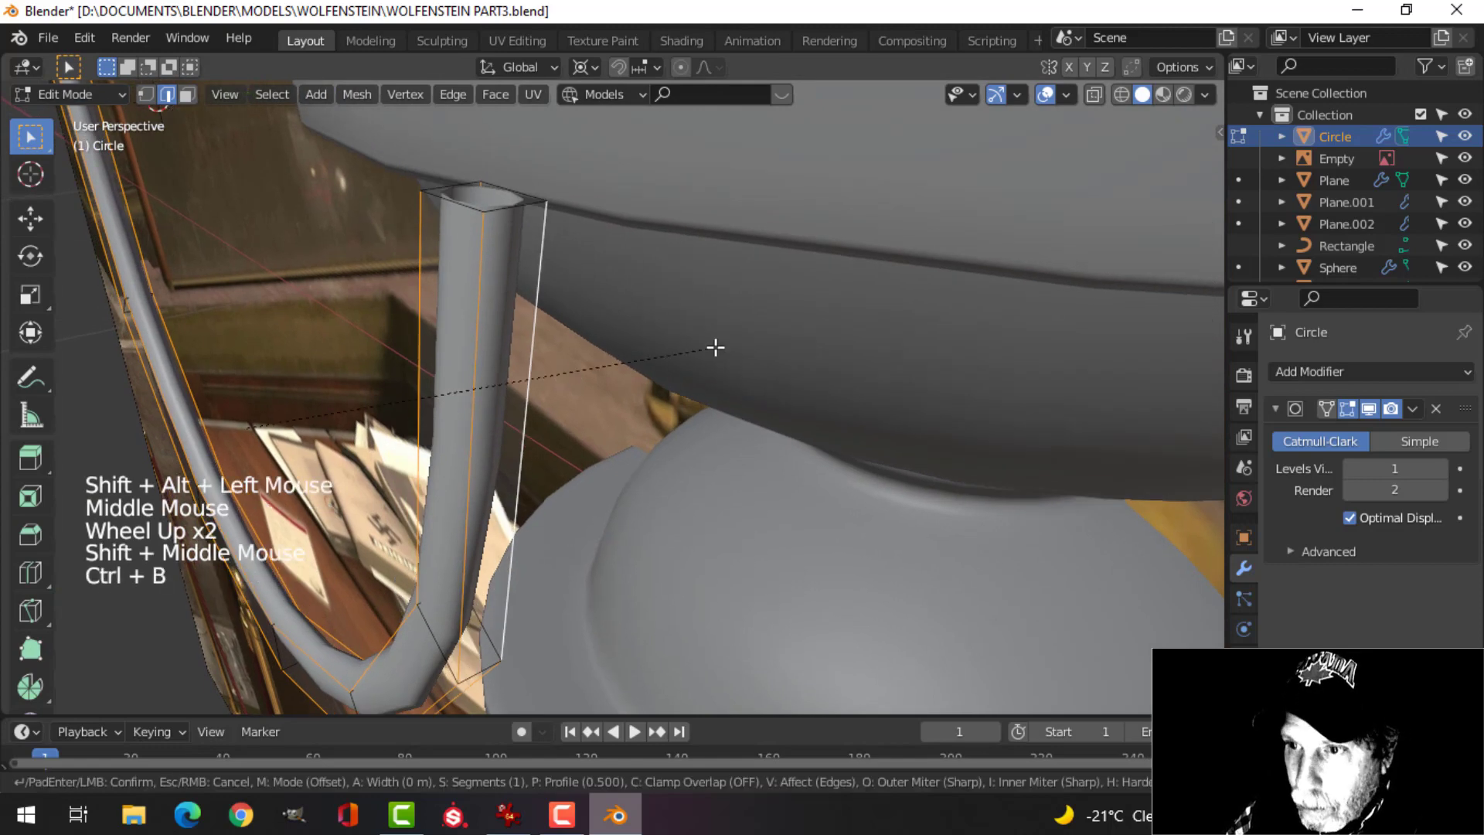
pyautogui.click(758, 335)
pyautogui.press('Tab')
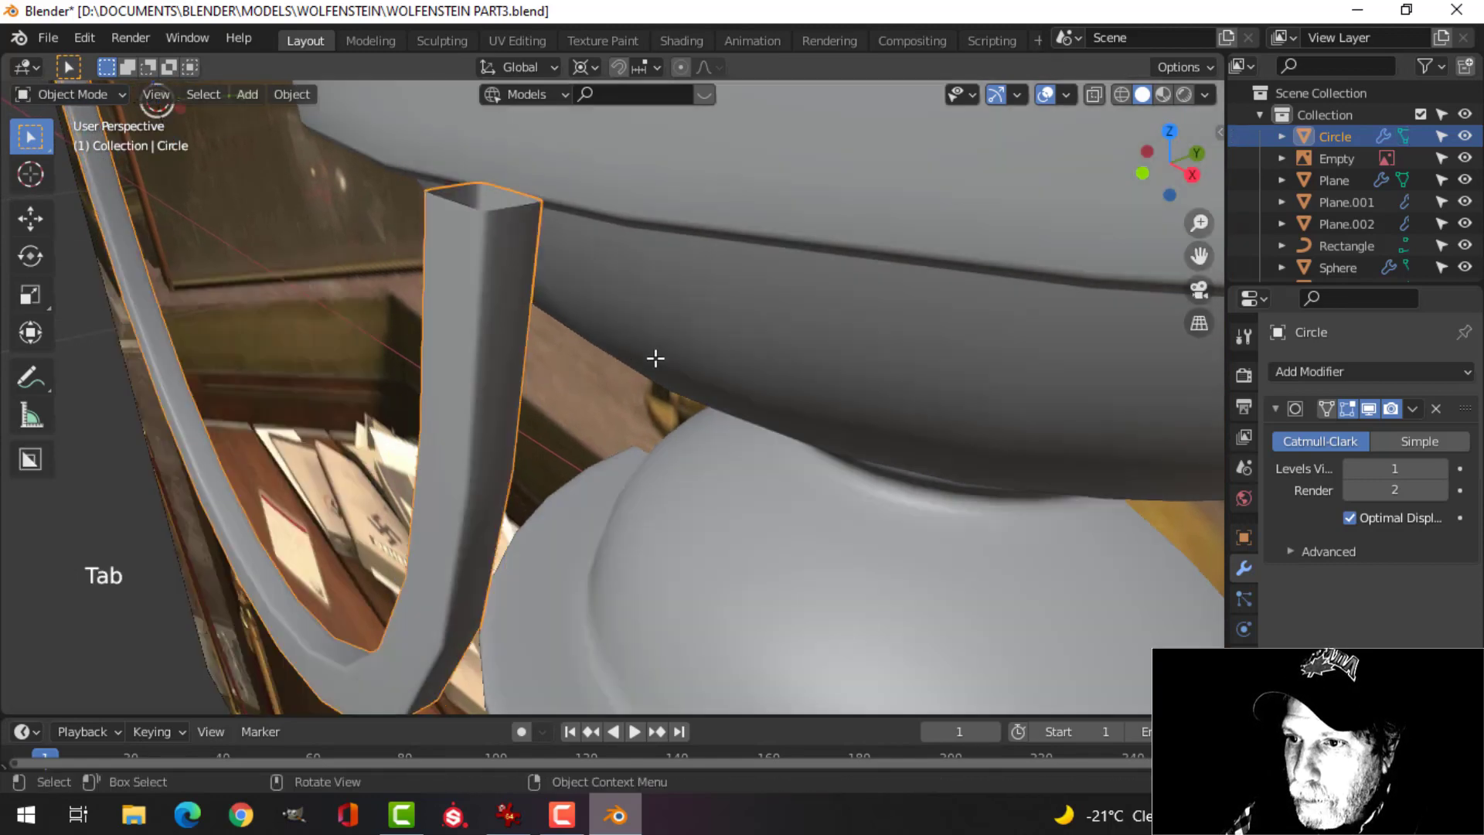
# Move the curved band's whole mesh along Y so it sits closer to the lamp's ring.
pyautogui.scroll(-4, 656, 358)
pyautogui.hotkey('alt', 'a')
pyautogui.click(541, 391)
pyautogui.press('Tab')
pyautogui.press('a')
pyautogui.moveTo(679, 391); pyautogui.dragTo(659, 397, button='middle')
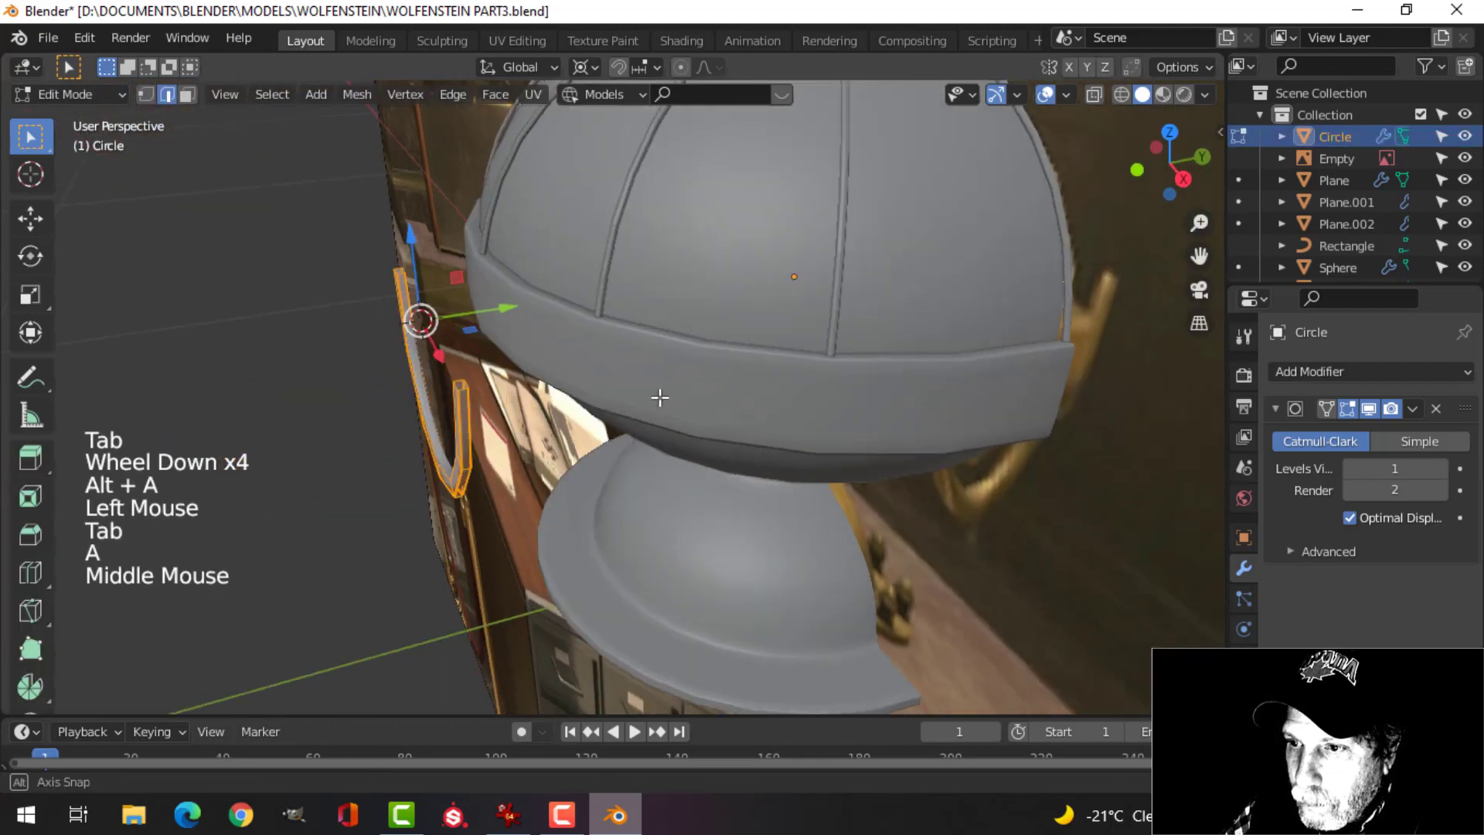
pyautogui.moveTo(480, 313); pyautogui.dragTo(559, 288)
pyautogui.moveTo(559, 289); pyautogui.dragTo(897, 343, button='middle')
pyautogui.moveTo(799, 256); pyautogui.dragTo(759, 252)
pyautogui.moveTo(758, 252); pyautogui.dragTo(696, 217, button='middle')
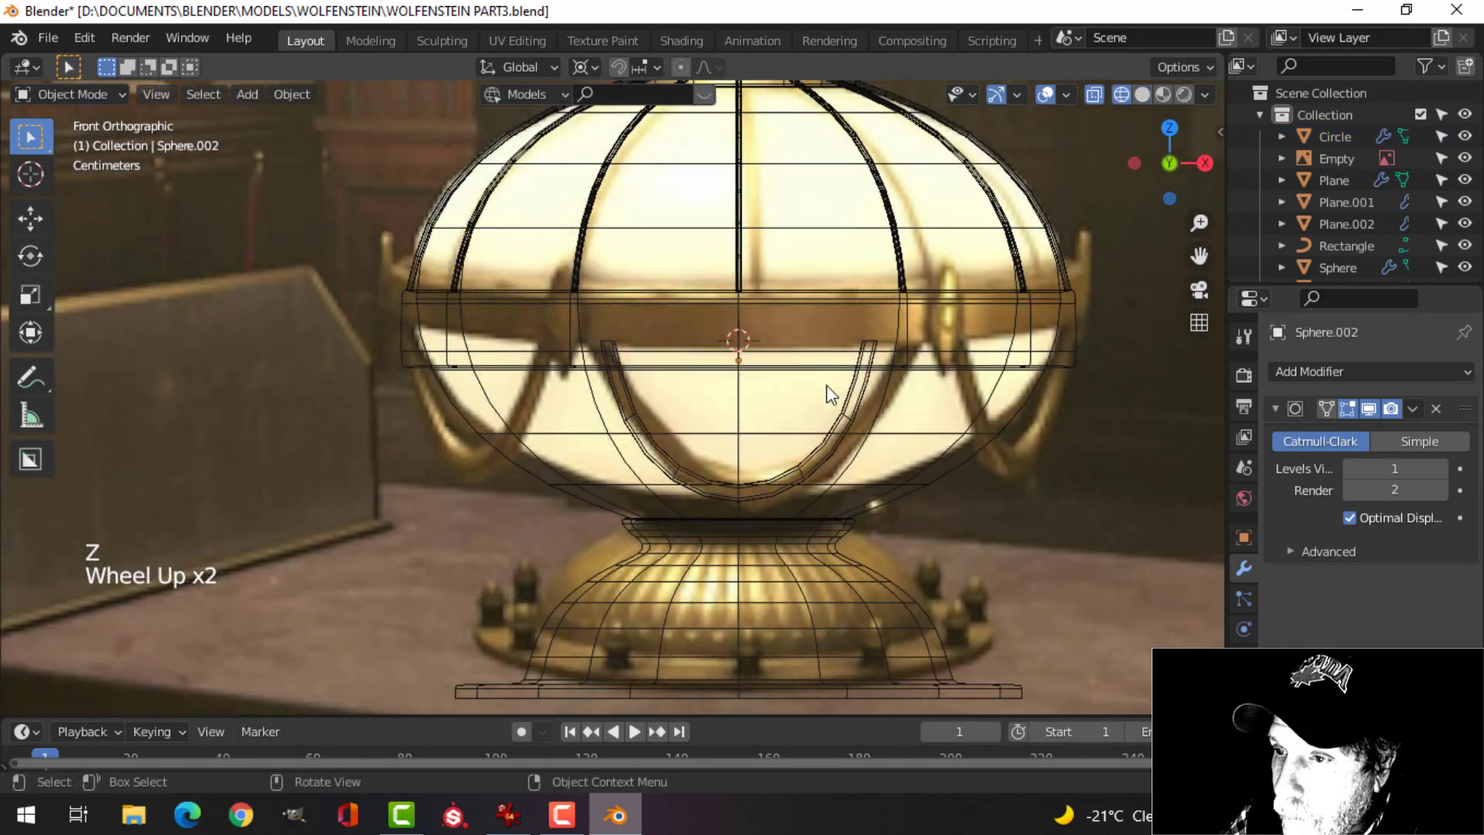
# Raise the lower vertices of the ring around the lamp's middle by about 0.0187 m along Z.
pyautogui.click(775, 364)
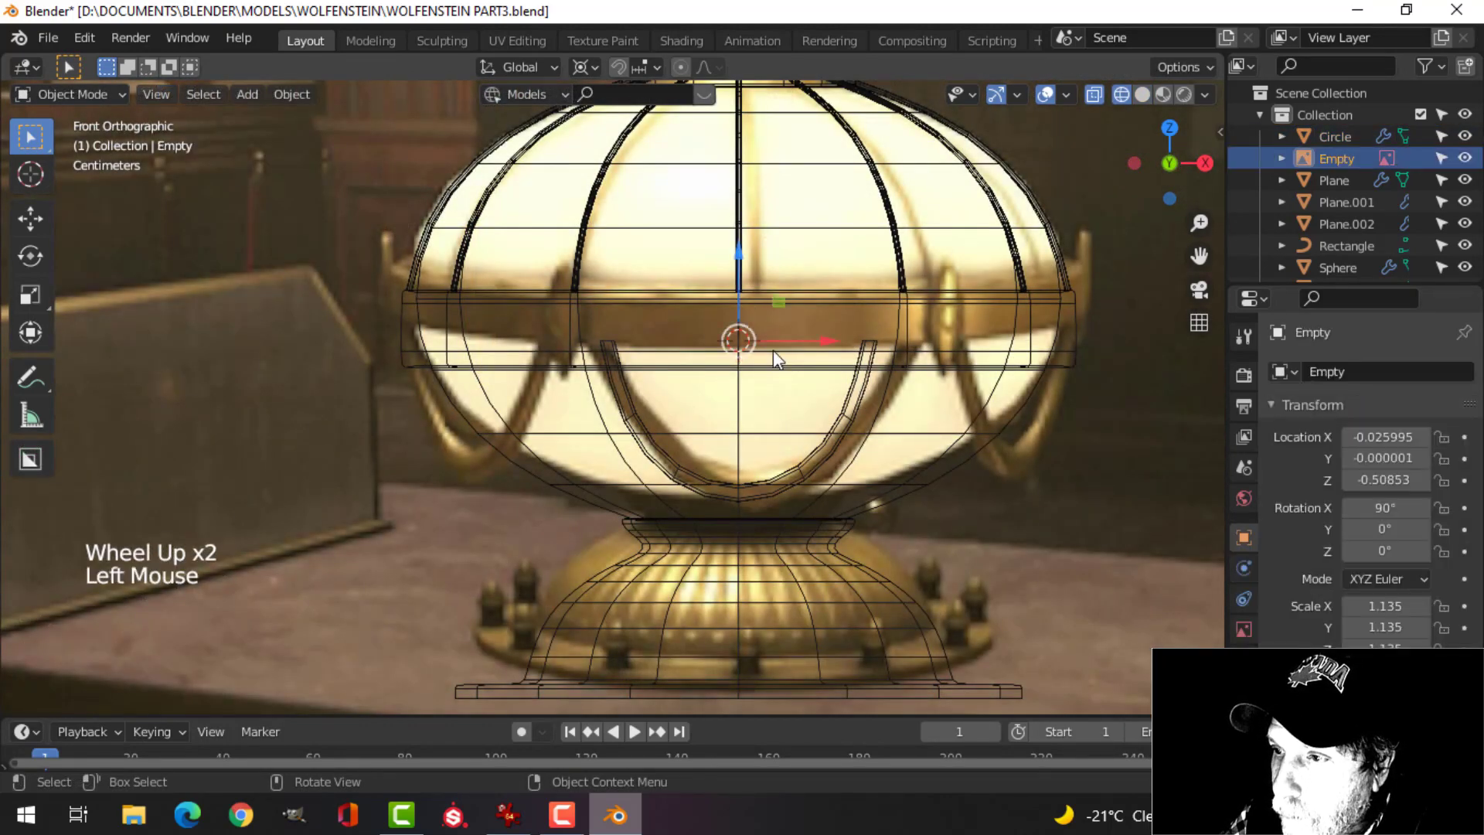
pyautogui.click(776, 297)
pyautogui.click(762, 297)
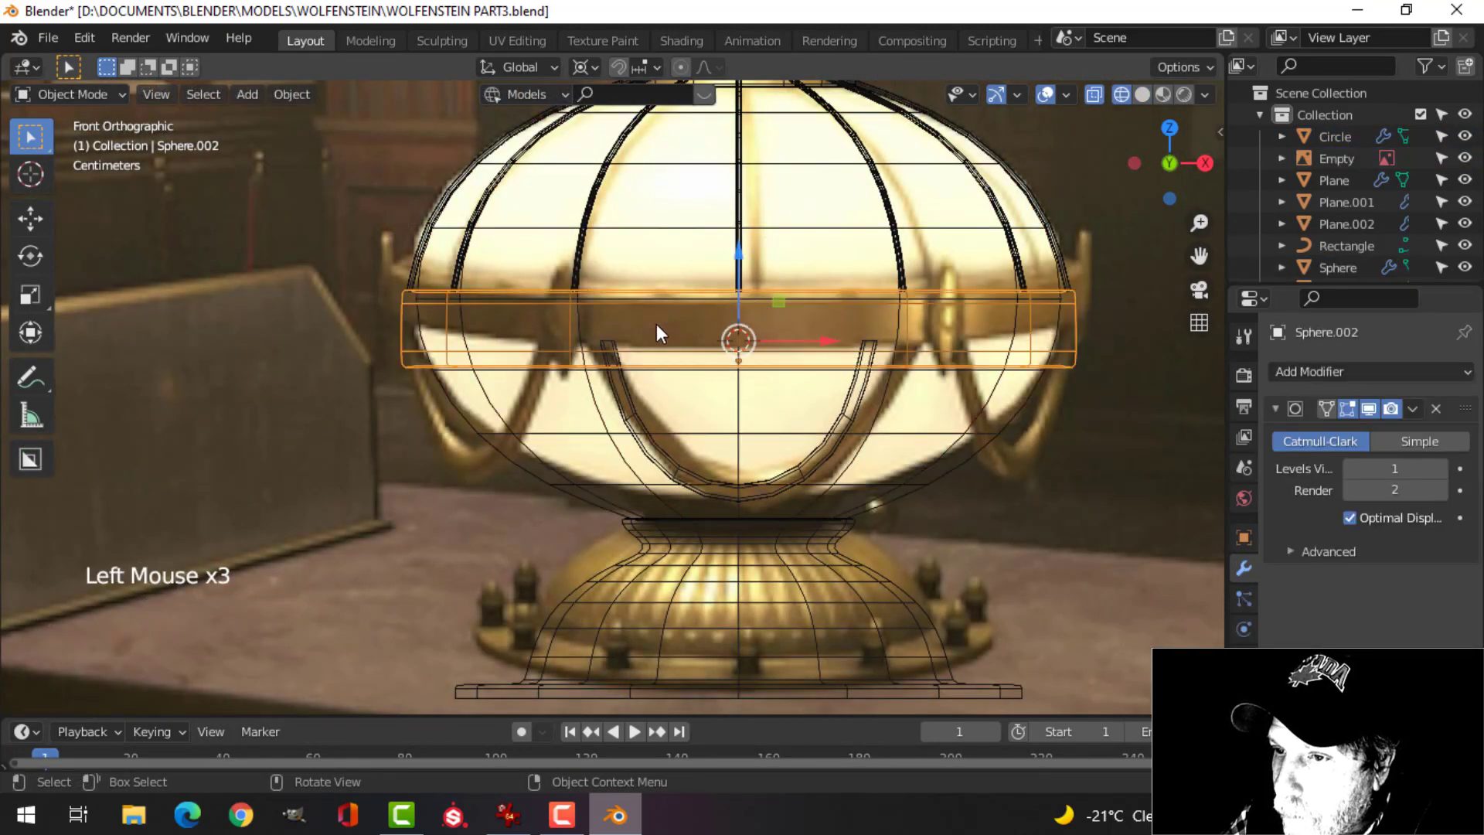
pyautogui.keyDown('shift'); pyautogui.moveTo(826, 345); pyautogui.dragTo(833, 348, button='middle'); pyautogui.keyUp('shift')
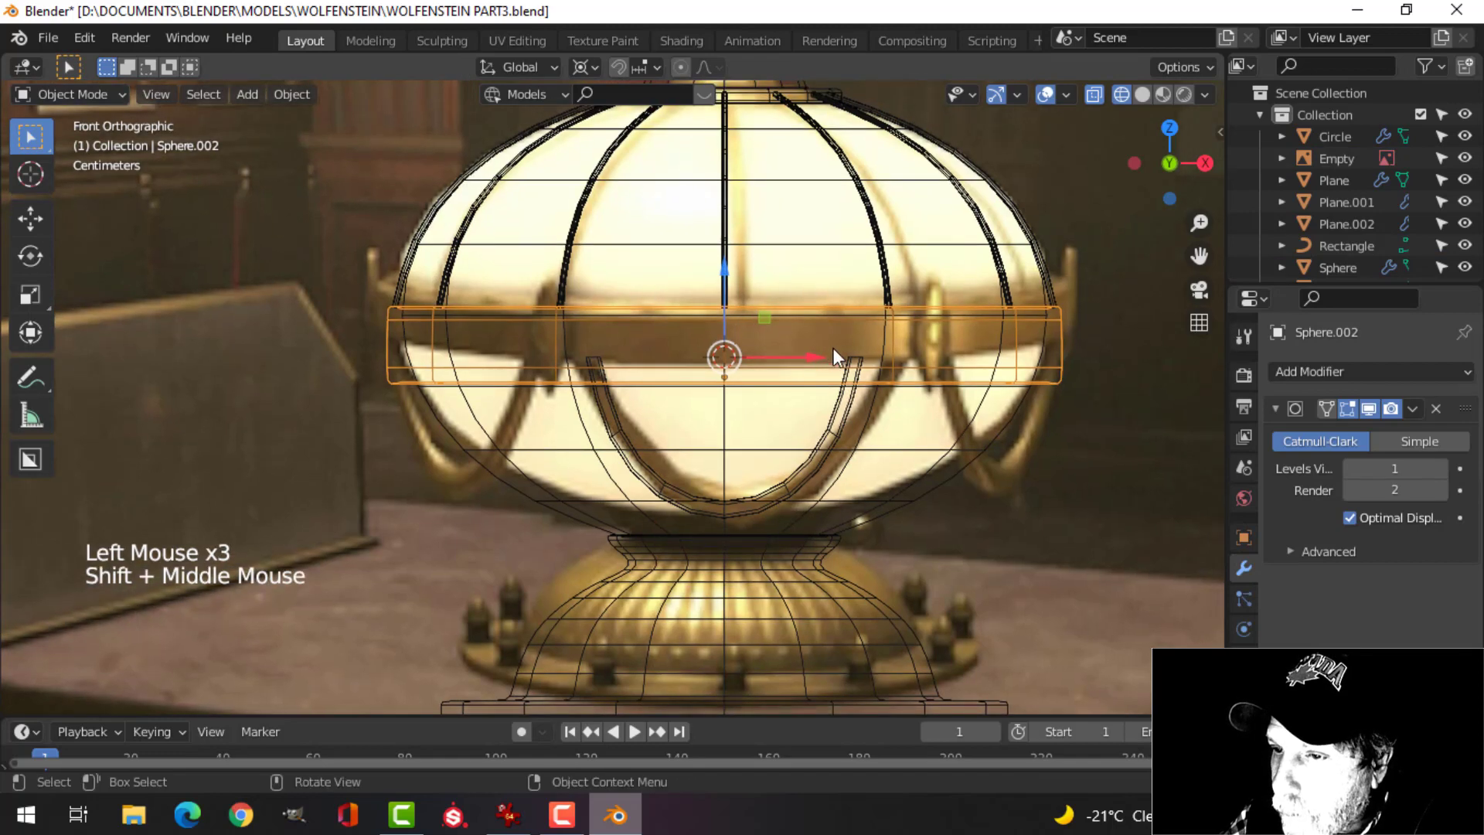
pyautogui.press('Tab')
pyautogui.press('a')
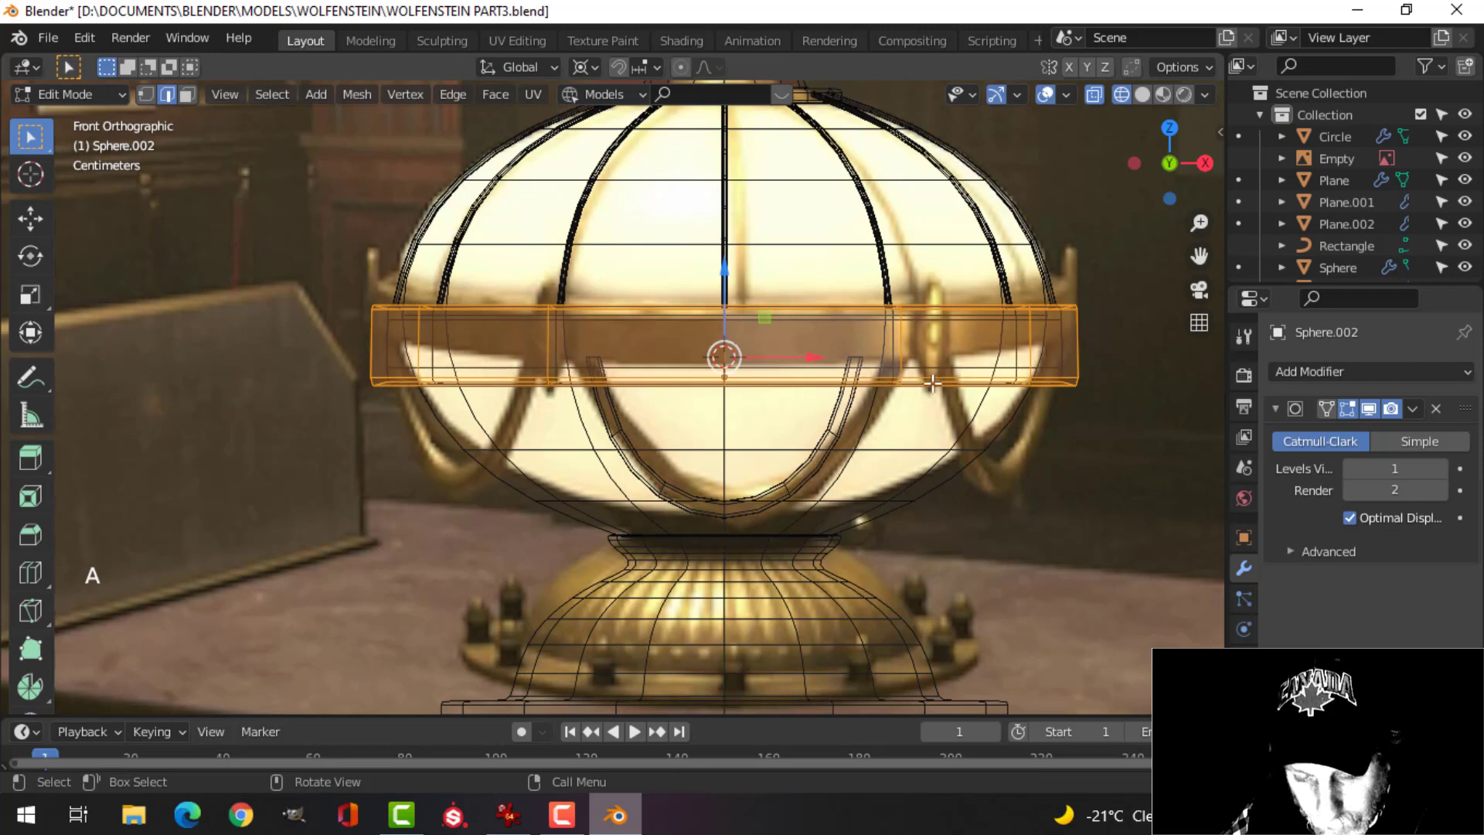
pyautogui.hotkey('alt', 'a')
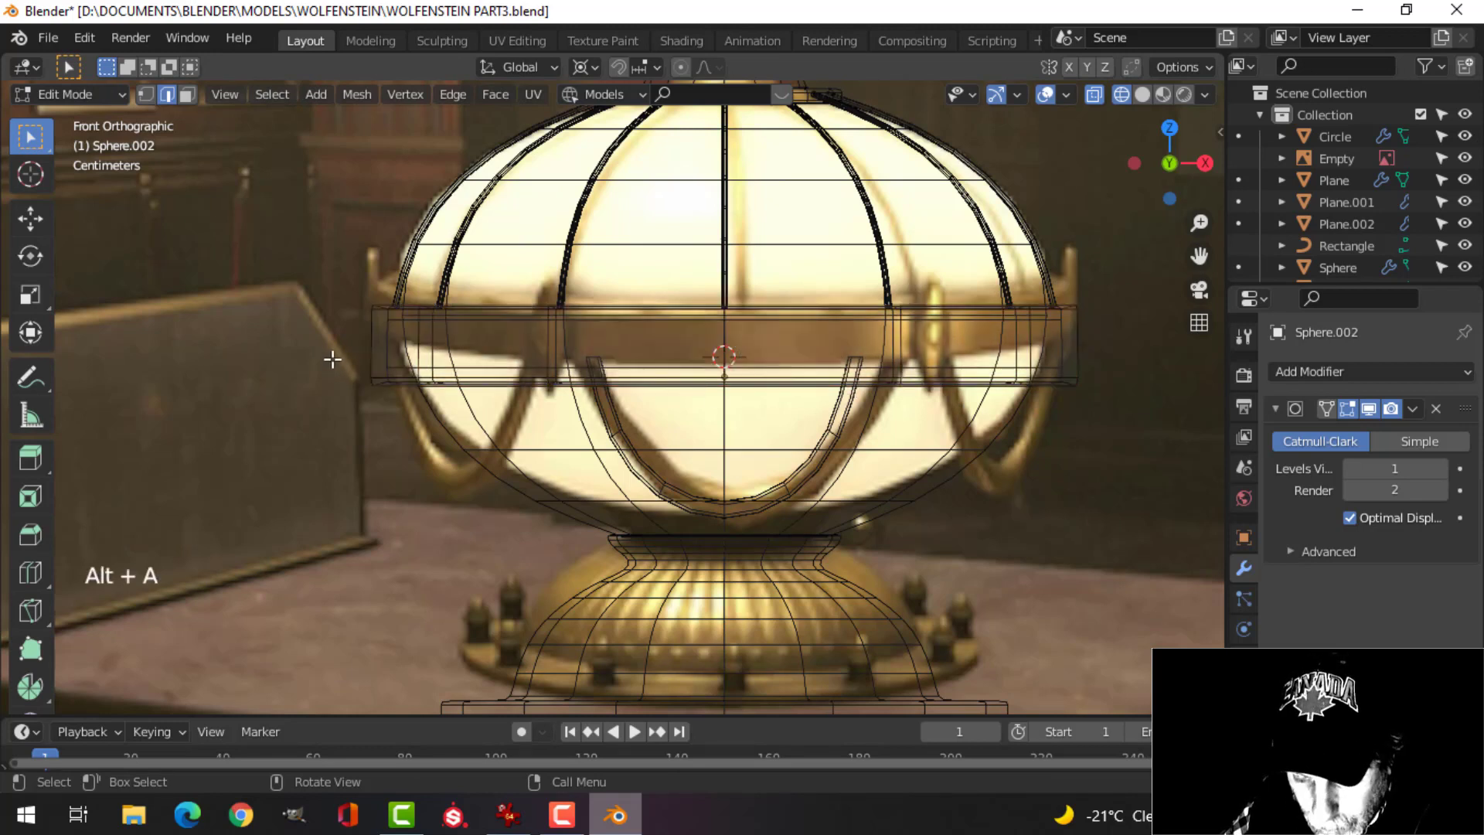
pyautogui.press('1')
pyautogui.press('n')
pyautogui.moveTo(307, 340); pyautogui.dragTo(805, 416)
pyautogui.press('n')
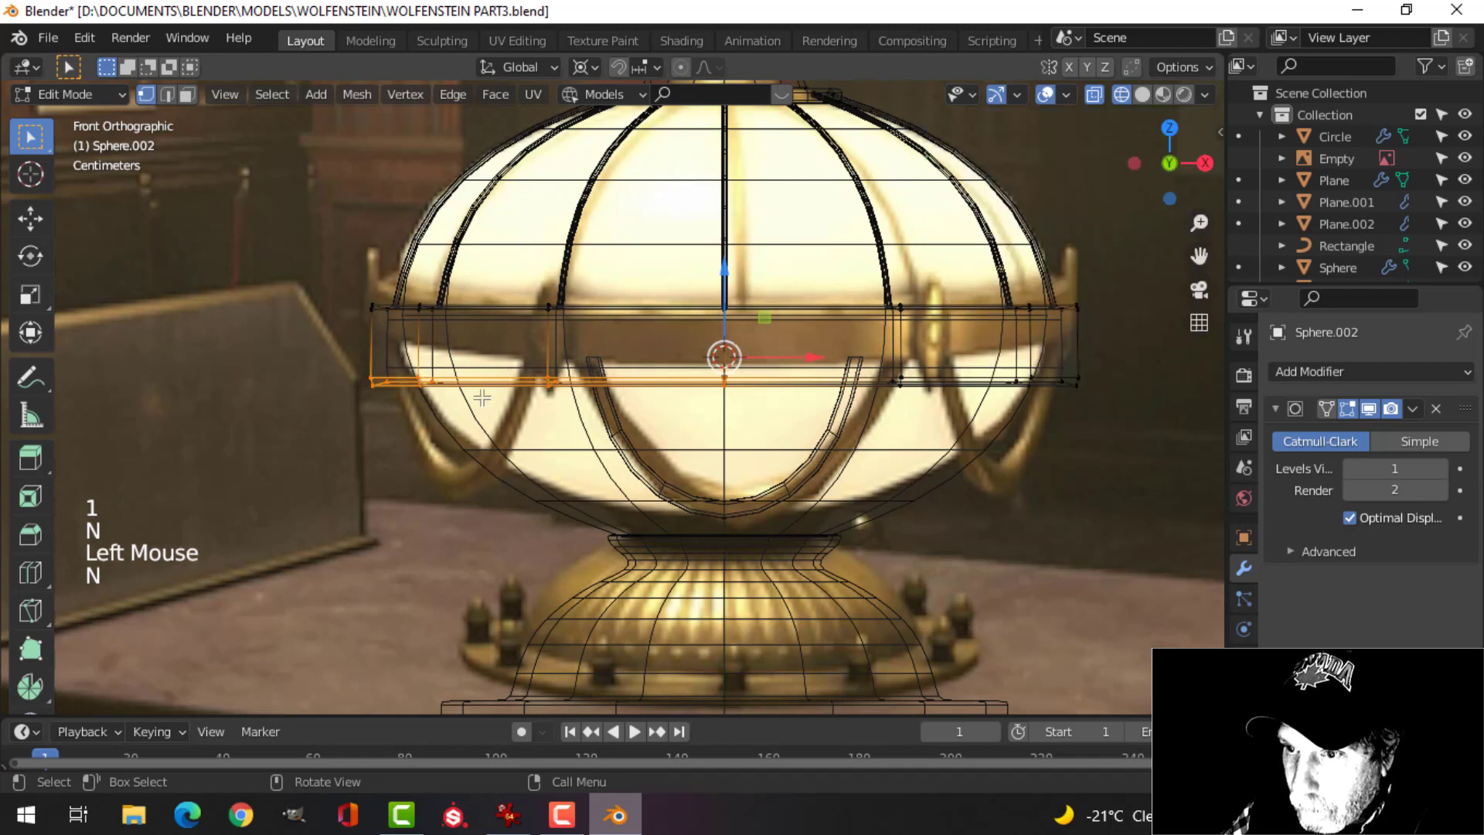
pyautogui.hotkey('alt', 'a')
pyautogui.press('b')
pyautogui.moveTo(291, 358); pyautogui.dragTo(1144, 454)
pyautogui.moveTo(717, 305); pyautogui.dragTo(728, 277)
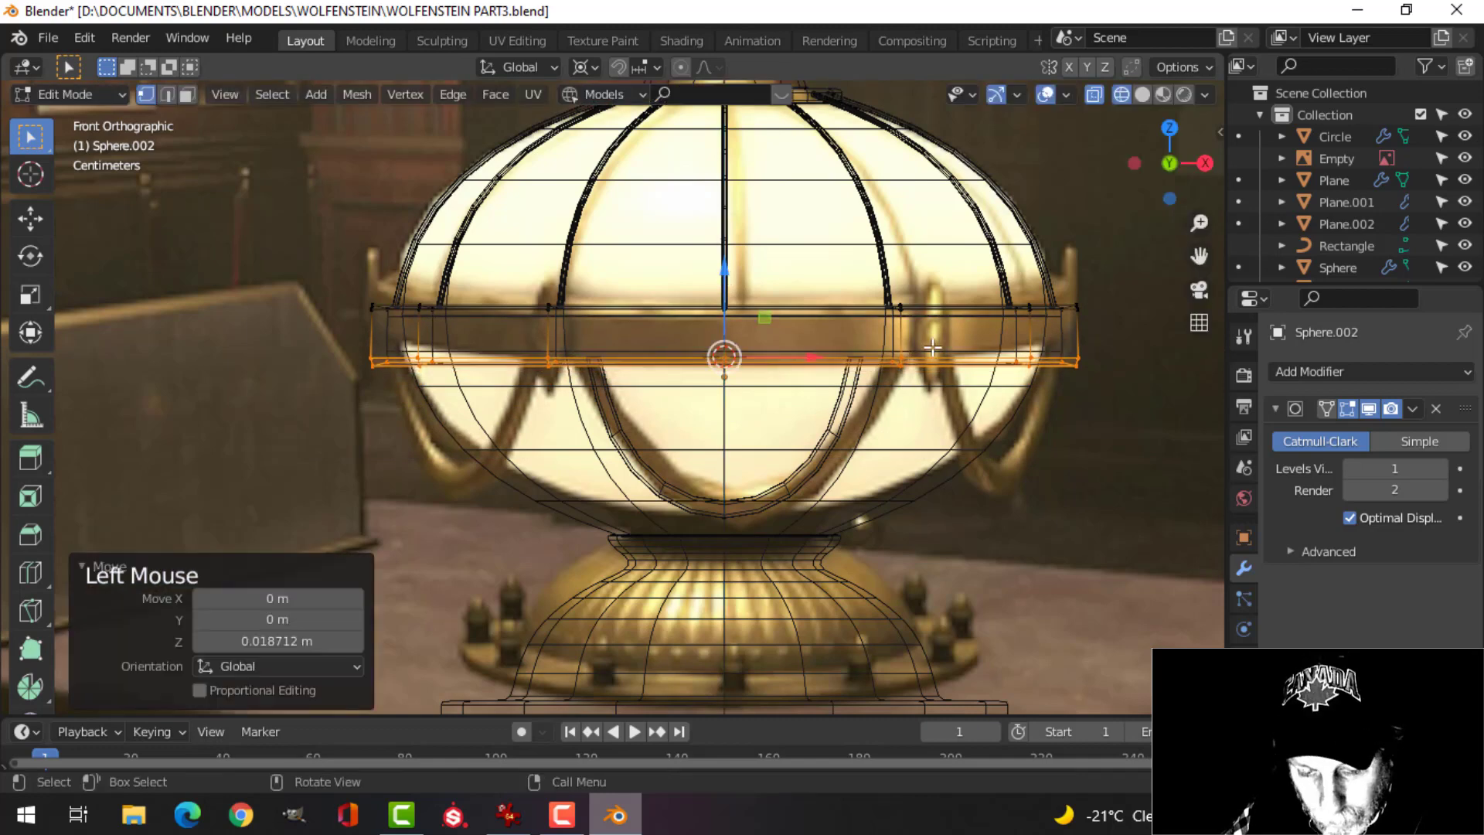
pyautogui.press('z')
pyautogui.hotkey('alt', 'a')
pyautogui.press('Tab')
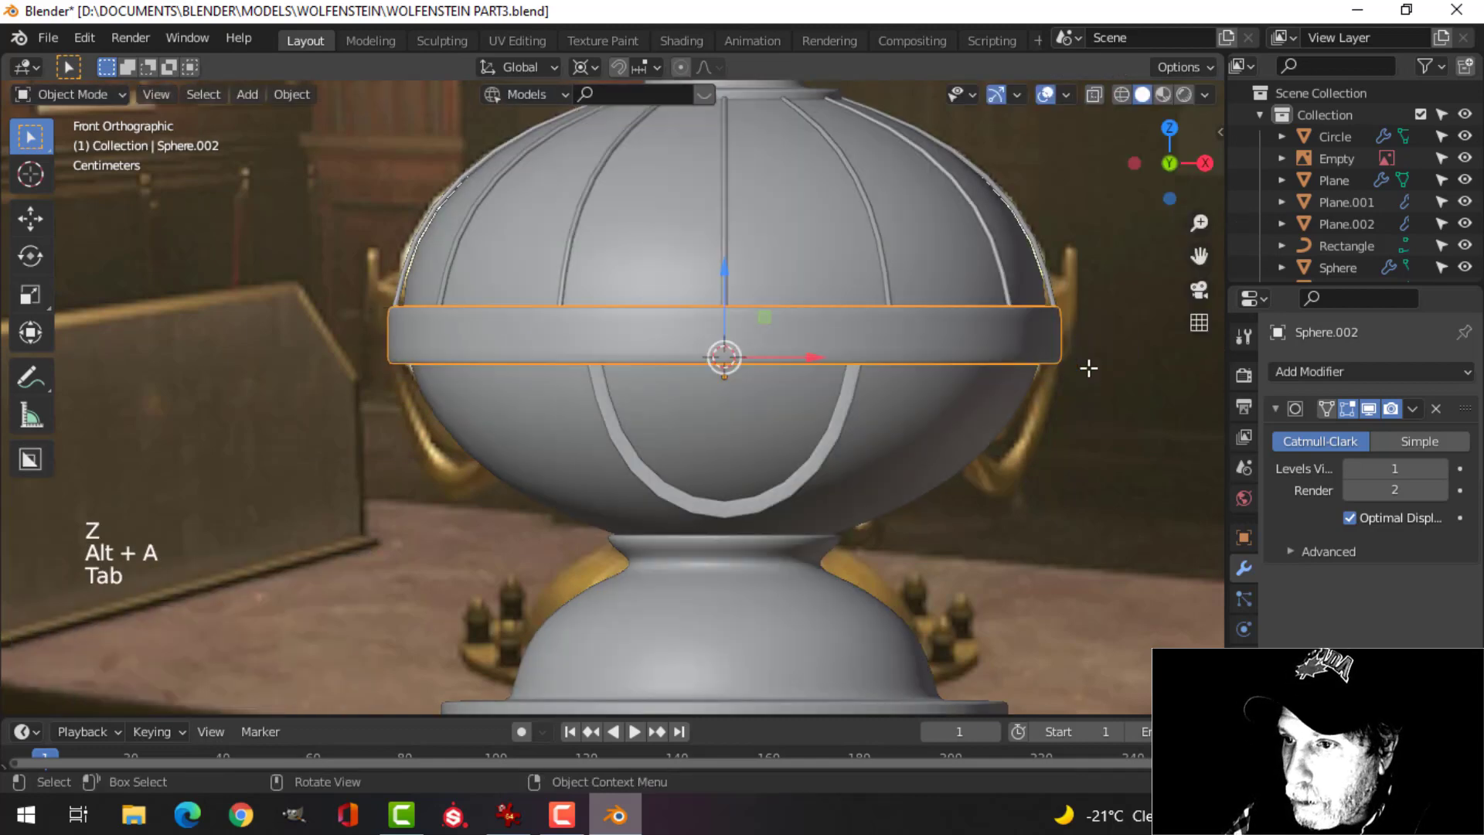
# Shift the curved band's mesh slightly along Y to fine-tune its fit under the ring.
pyautogui.hotkey('alt', 'a')
pyautogui.scroll(-3, 1067, 363)
pyautogui.moveTo(1050, 357); pyautogui.dragTo(731, 356, button='middle')
pyautogui.scroll(3, 699, 384)
pyautogui.click(653, 317)
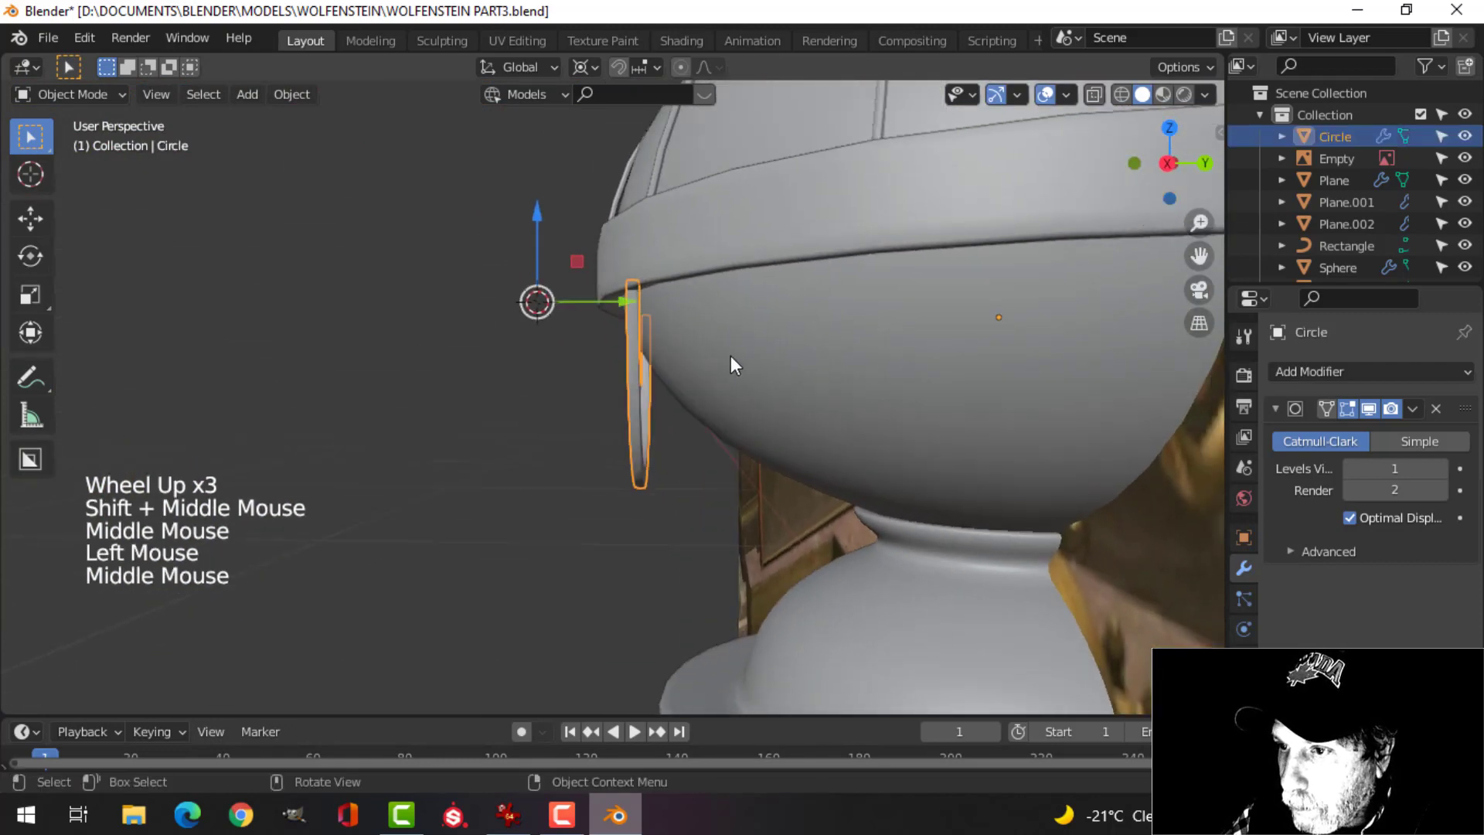
pyautogui.press('Tab')
pyautogui.press('a')
pyautogui.moveTo(623, 301); pyautogui.dragTo(618, 306)
pyautogui.moveTo(600, 371); pyautogui.dragTo(795, 410, button='middle')
pyautogui.press('Tab')
pyautogui.hotkey('alt', 'a')
pyautogui.scroll(-2, 835, 355)
pyautogui.scroll(3, 819, 390)
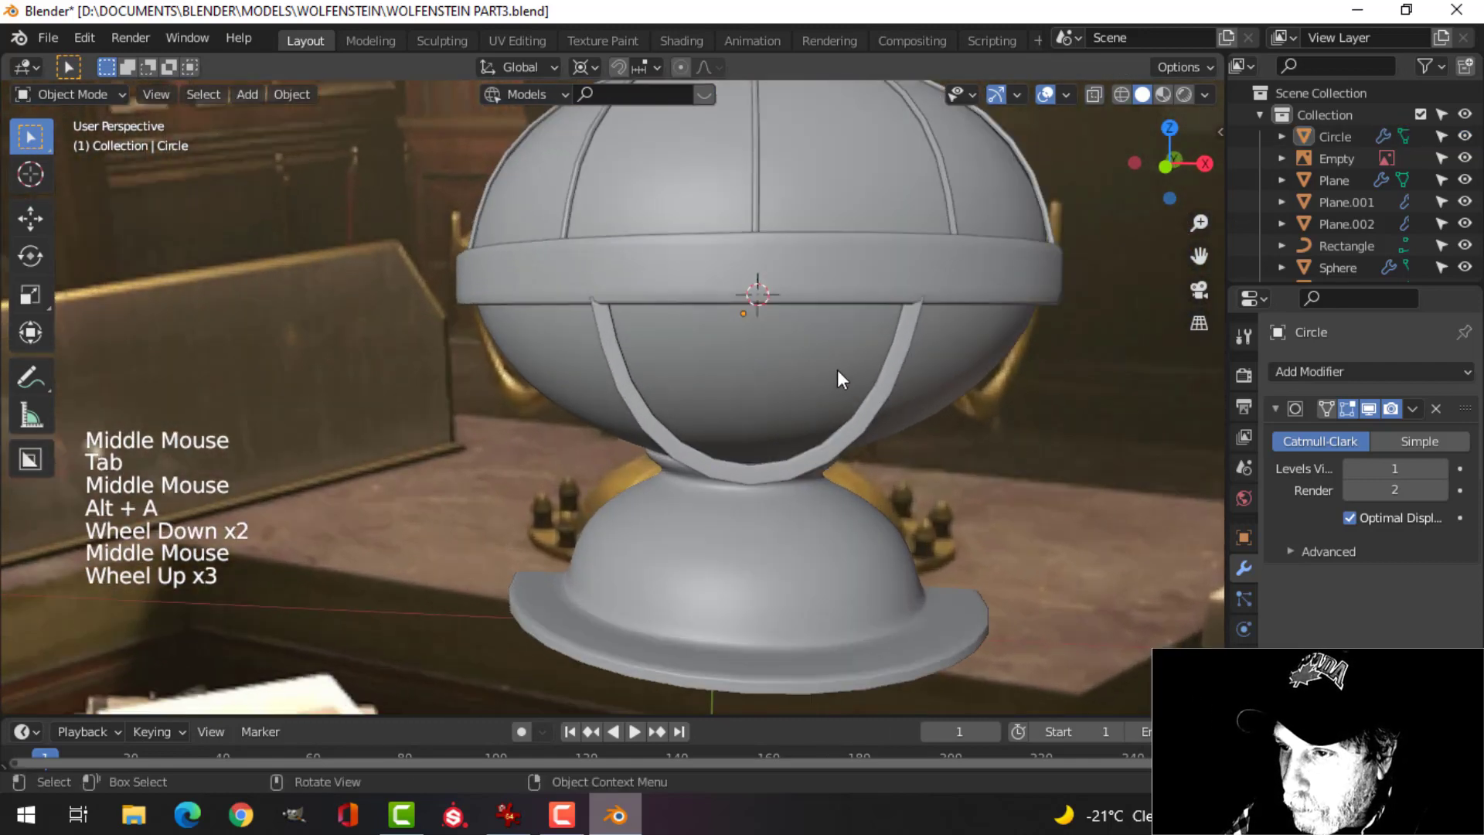
# Adjust the curved band's placement against the lamp bowl and ring.
pyautogui.click(916, 320)
pyautogui.press('KP_1')
pyautogui.scroll(2, 1025, 340)
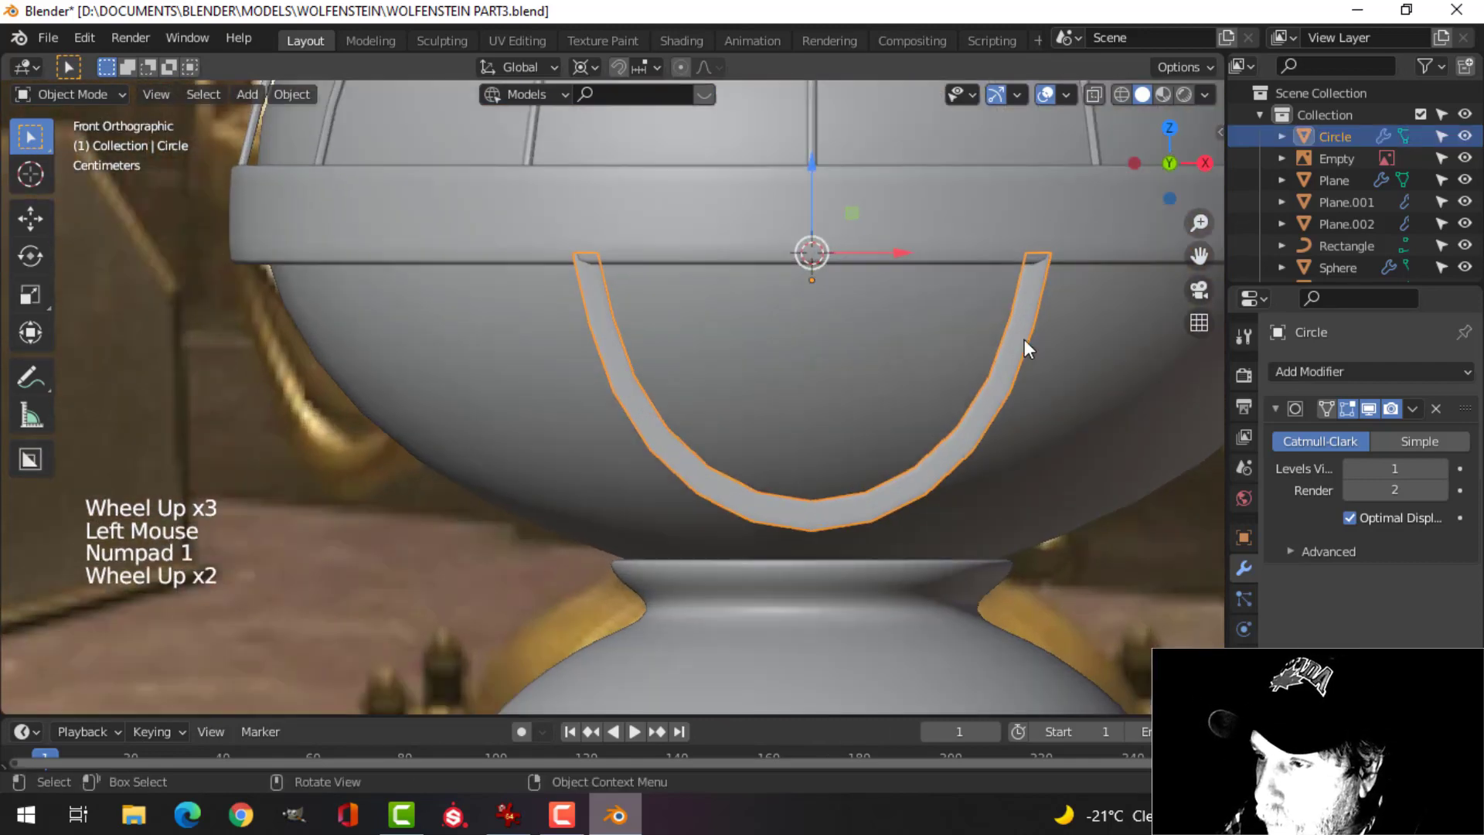
pyautogui.moveTo(1024, 340); pyautogui.dragTo(807, 397, button='middle')
pyautogui.moveTo(665, 317); pyautogui.dragTo(688, 380)
pyautogui.moveTo(688, 380); pyautogui.dragTo(822, 371, button='middle')
pyautogui.press('Tab')
pyautogui.hotkey('alt', 'a')
pyautogui.press('Tab')
pyautogui.hotkey('alt', 'a')
# Snap the 3D cursor to the centre of the lamp's top cap and set the transform pivot point to 3D Cursor.
pyautogui.scroll(-5, 716, 359)
pyautogui.scroll(-1, 804, 387)
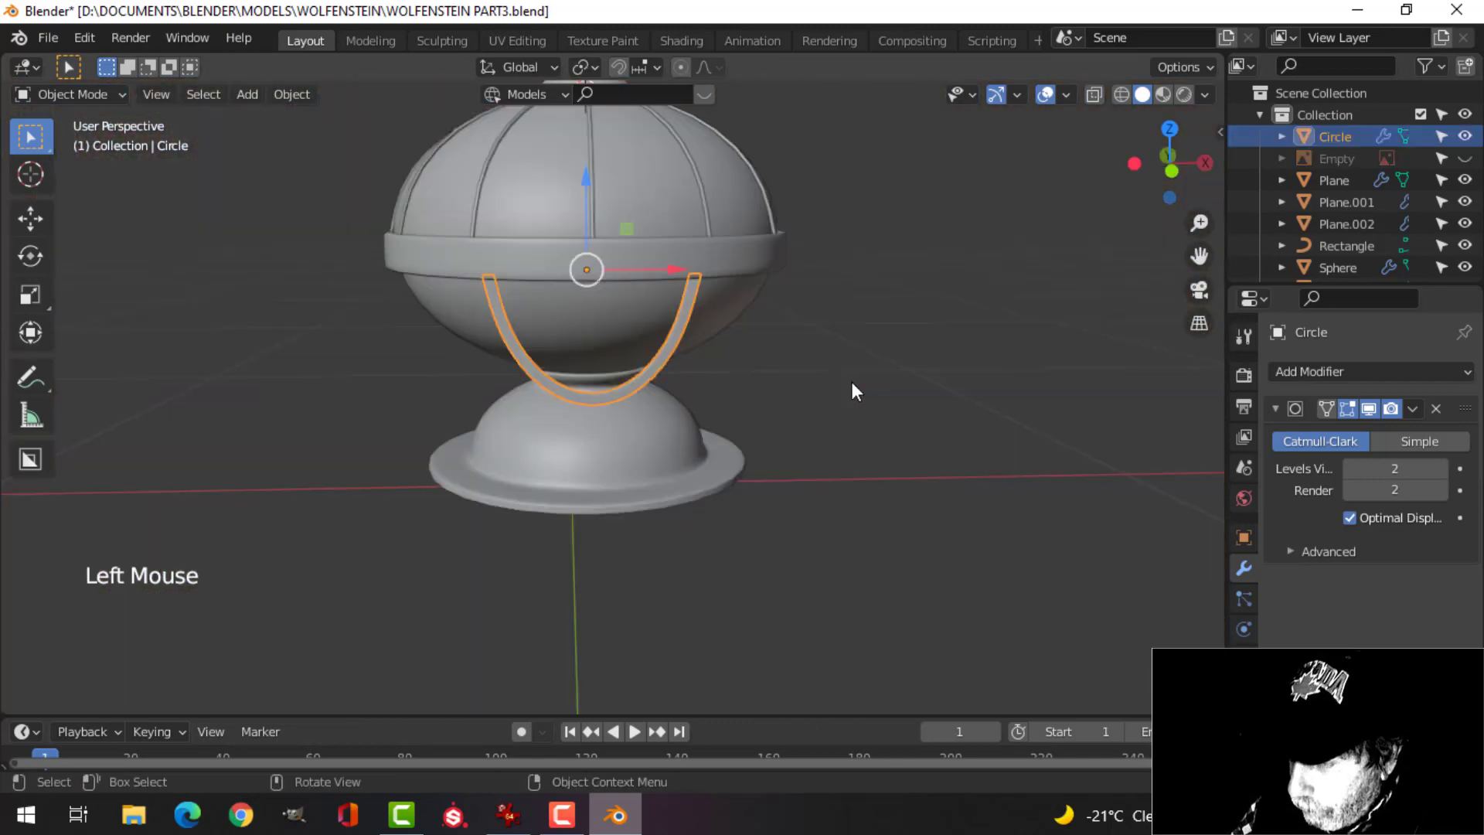
pyautogui.press('KP_7')
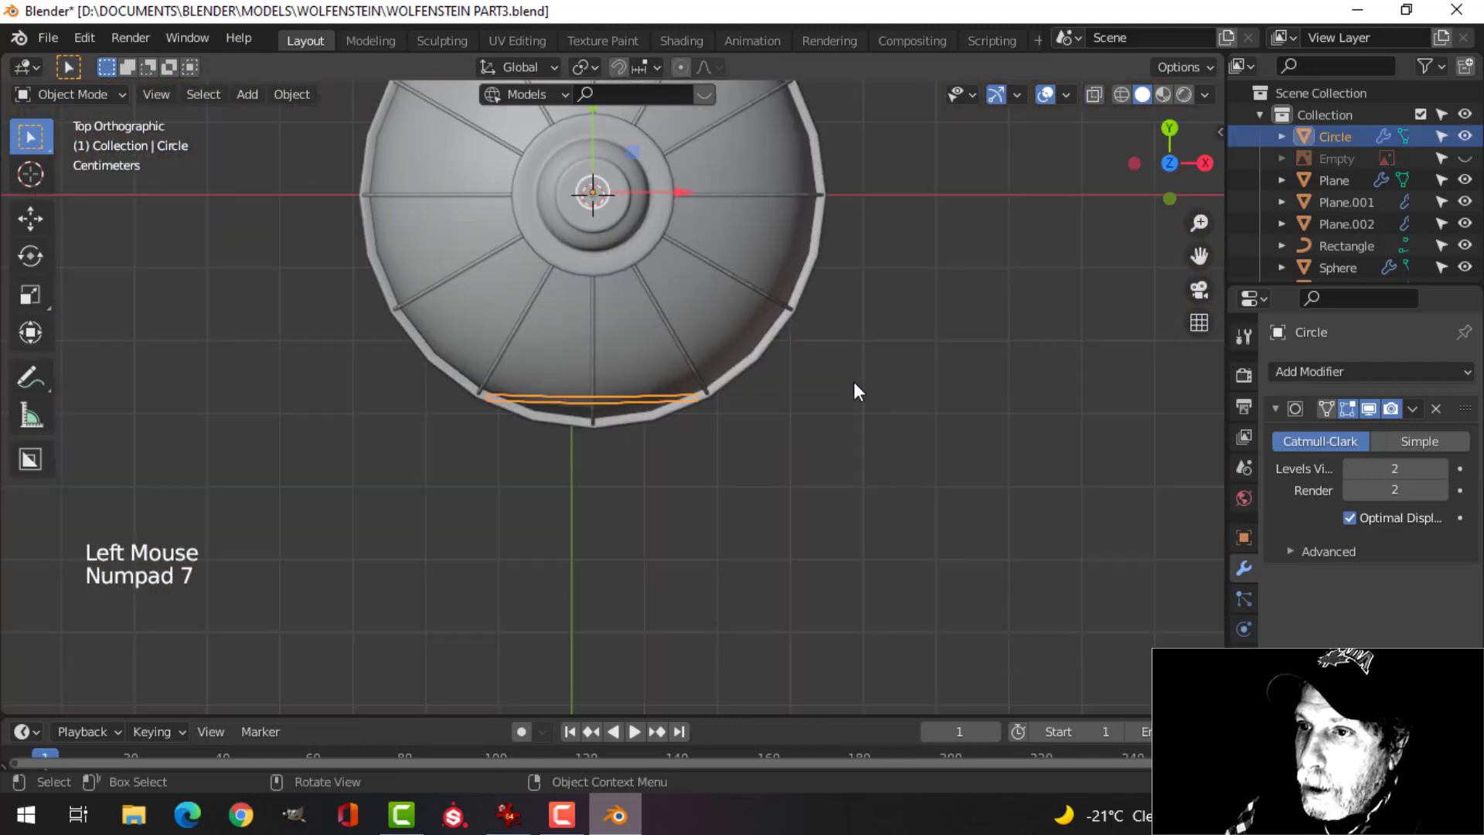
pyautogui.scroll(2, 622, 248)
pyautogui.keyDown('shift'); pyautogui.moveTo(629, 258); pyautogui.dragTo(550, 444, button='middle'); pyautogui.keyUp('shift')
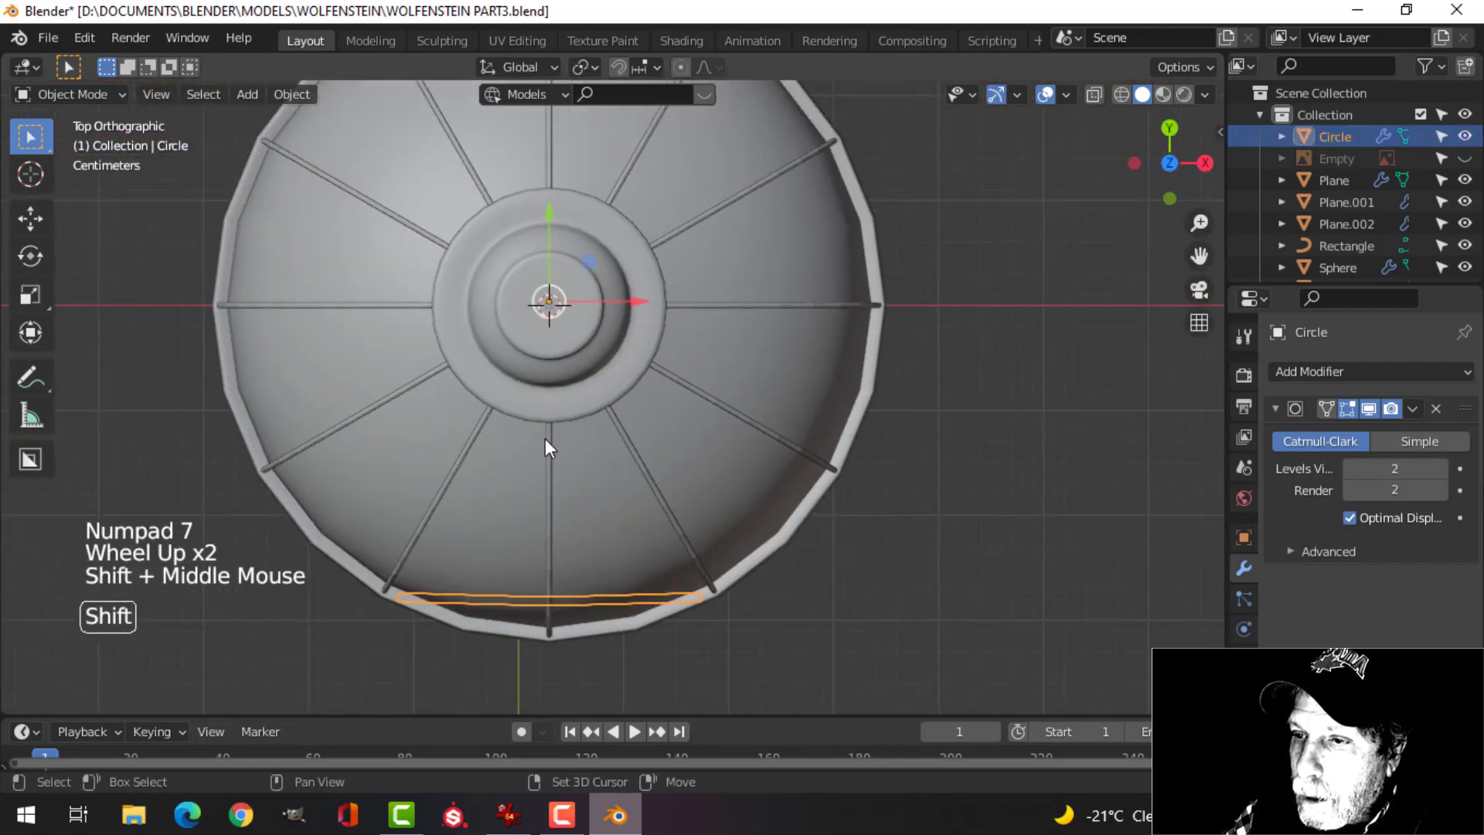
pyautogui.scroll(2, 537, 336)
pyautogui.click(680, 327)
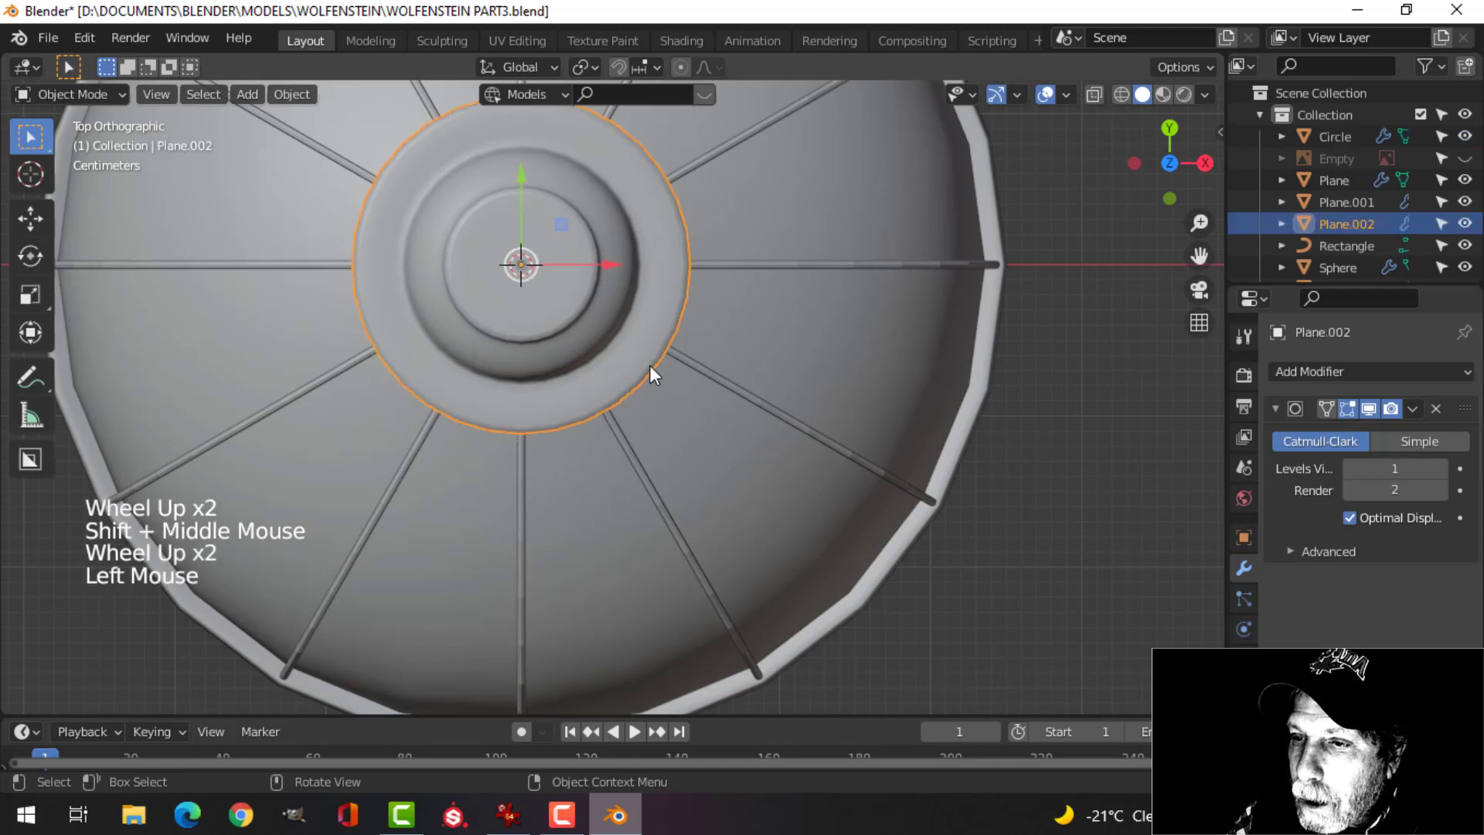
pyautogui.press('Tab')
pyautogui.press('a')
pyautogui.hotkey('shift', 's')
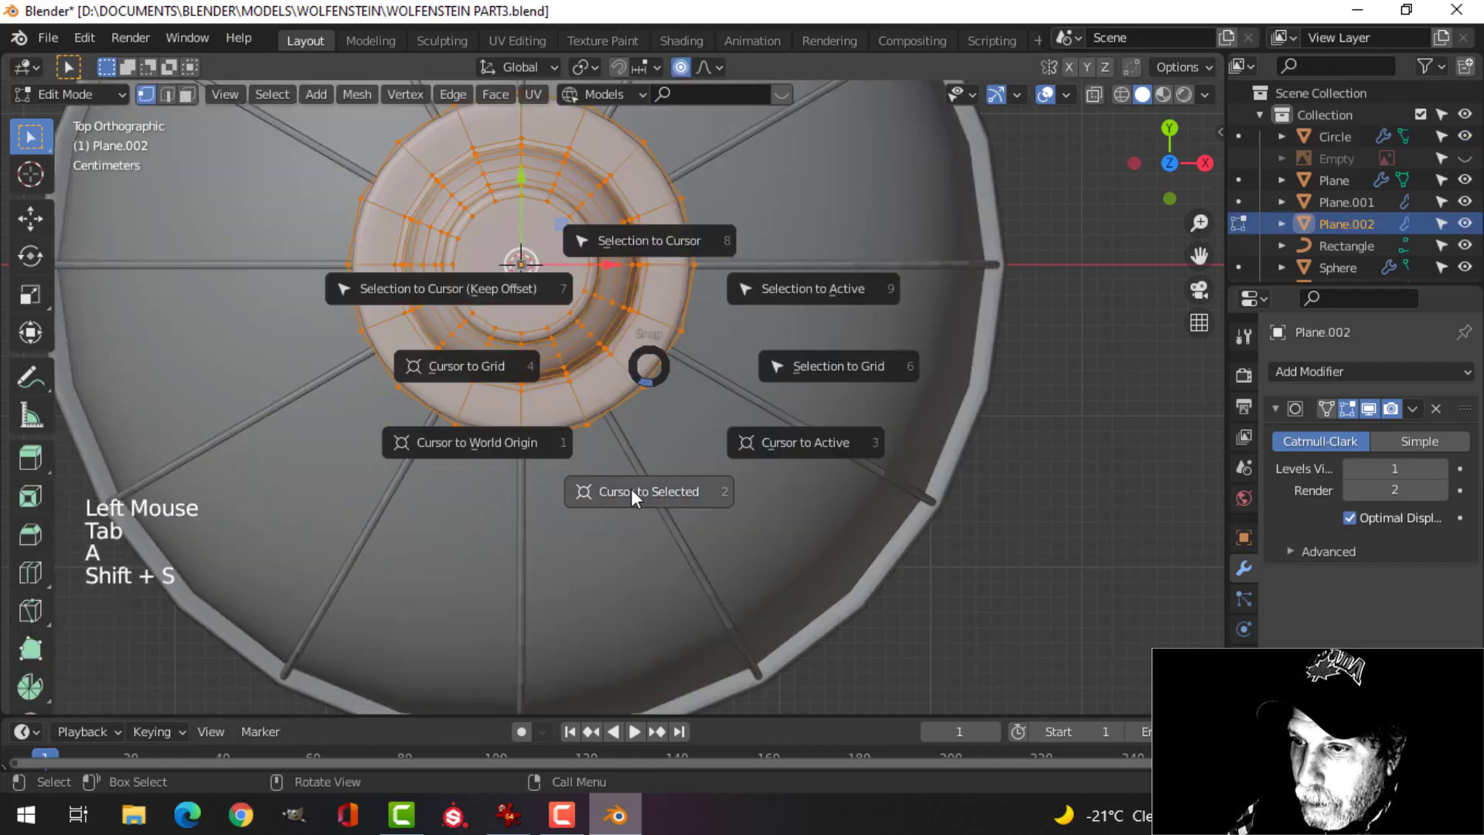
pyautogui.click(631, 491)
pyautogui.press('Tab')
pyautogui.click(583, 69)
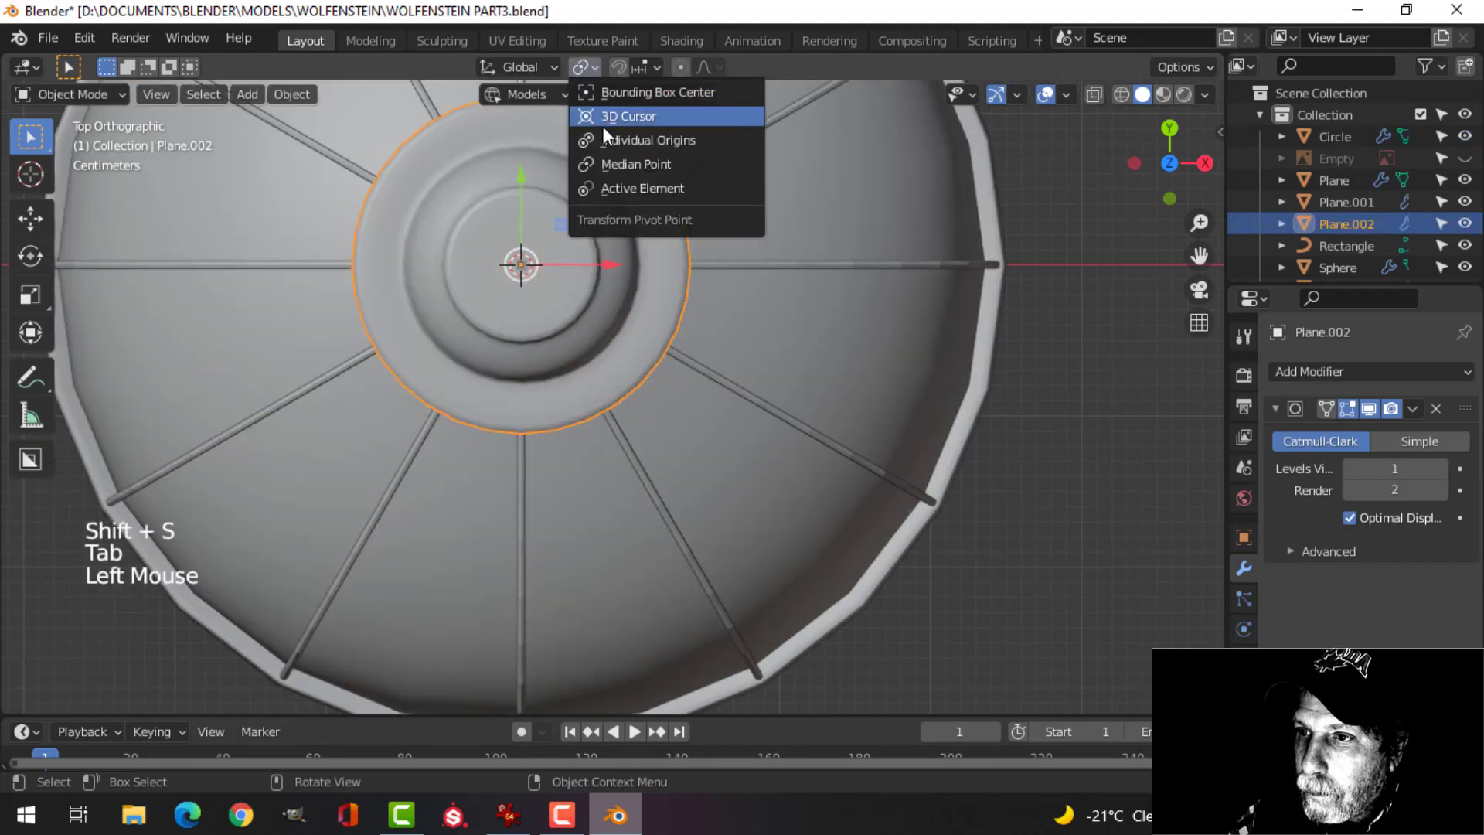
pyautogui.click(607, 117)
# Duplicate the curved swag and rotate the copy -60.2° about Z around the lamp's centre in top view.
pyautogui.scroll(-3, 590, 408)
pyautogui.moveTo(591, 408); pyautogui.dragTo(643, 461, button='middle')
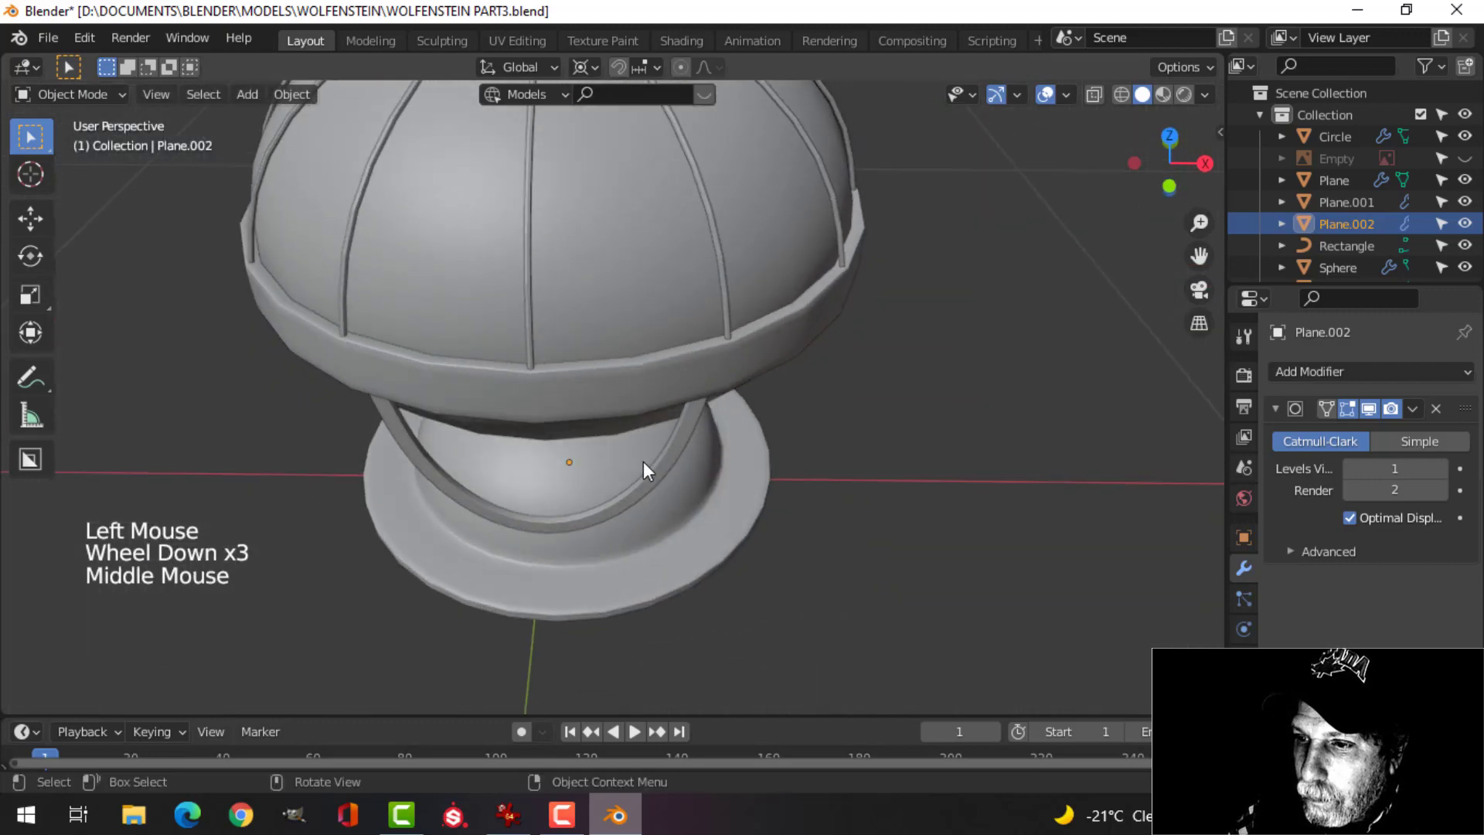
pyautogui.click(763, 441)
pyautogui.press('KP_7')
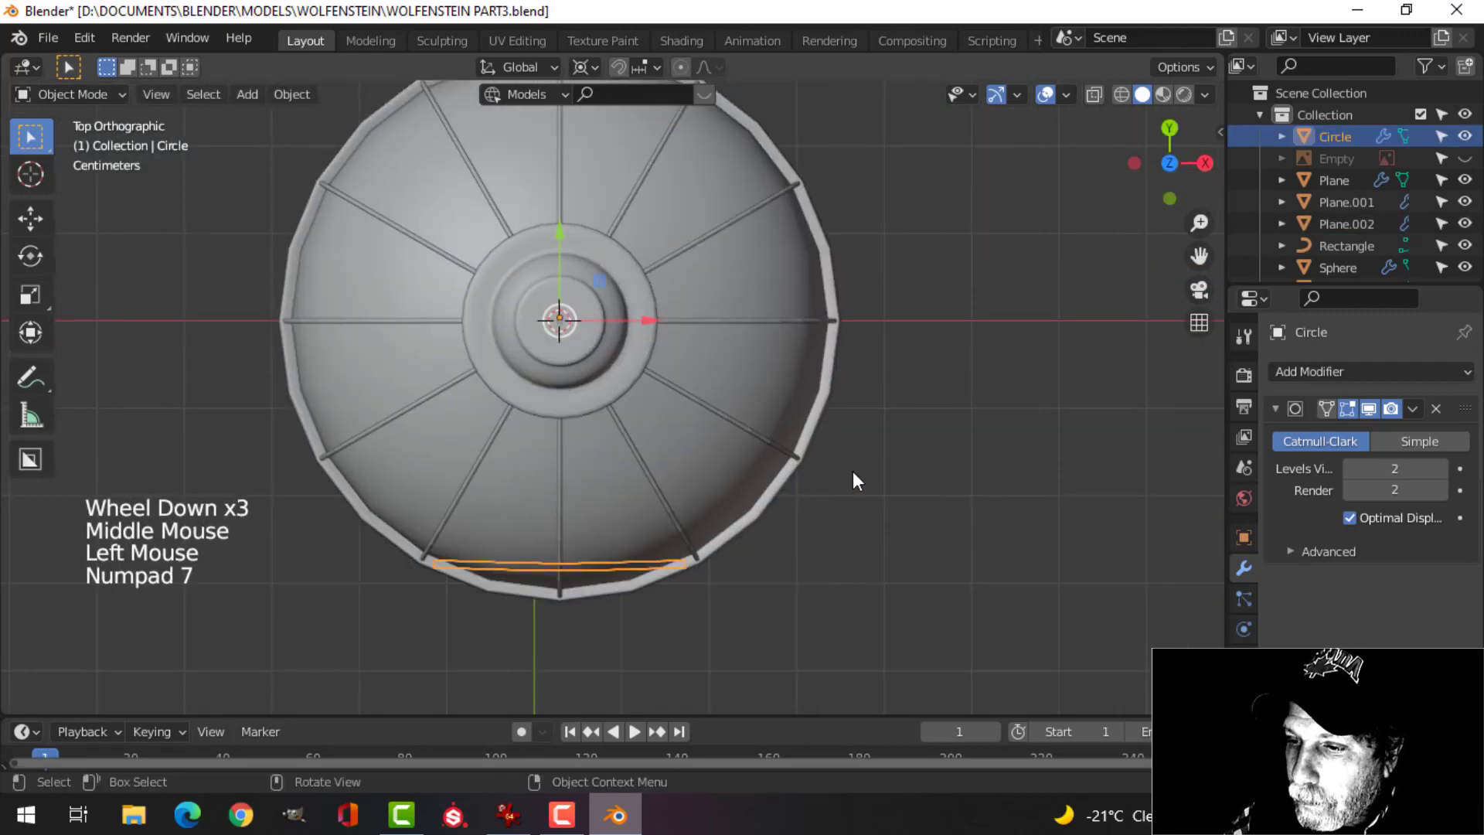
pyautogui.hotkey('shift', 'd')
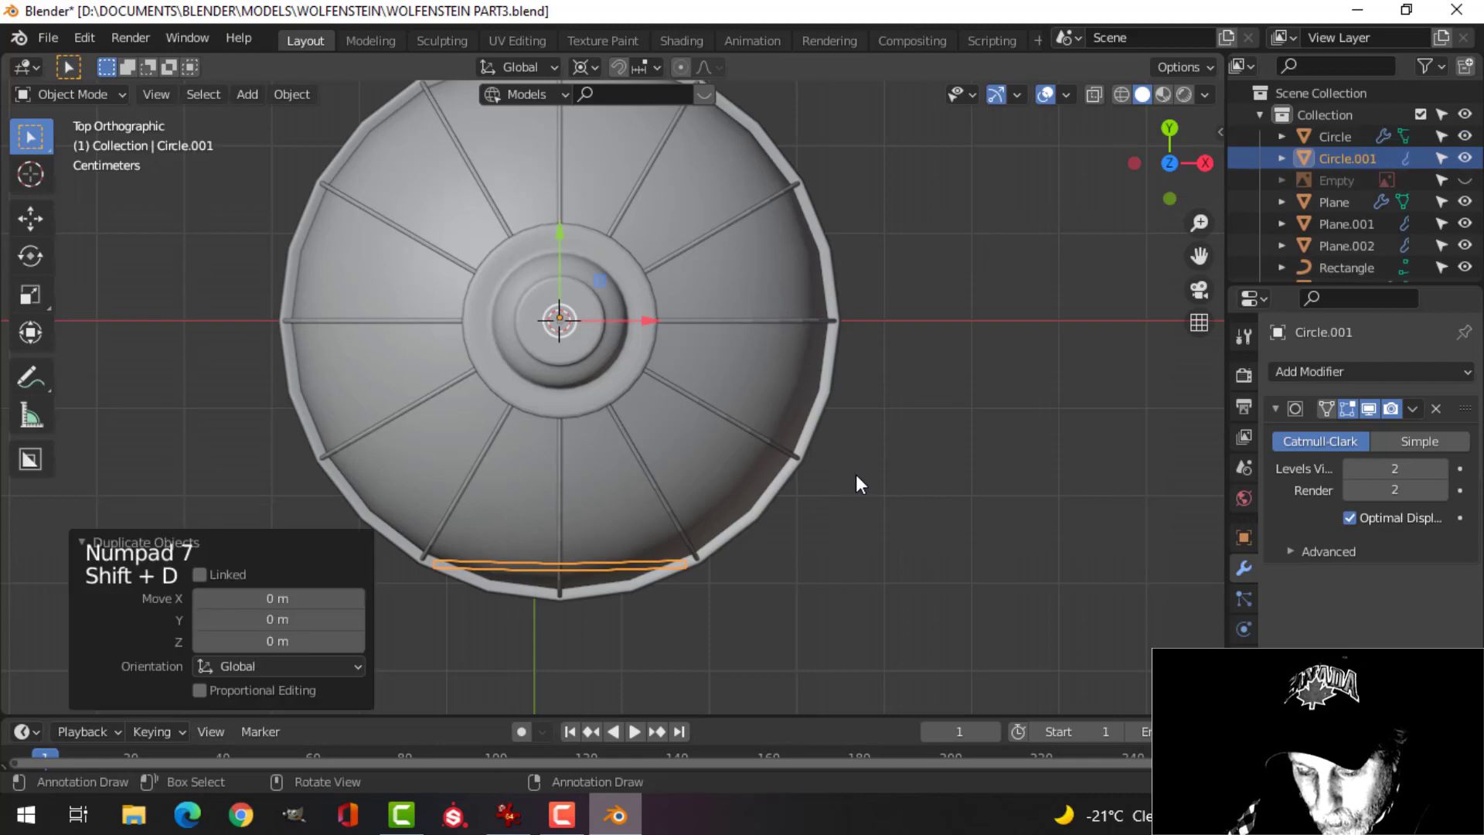
pyautogui.press('r')
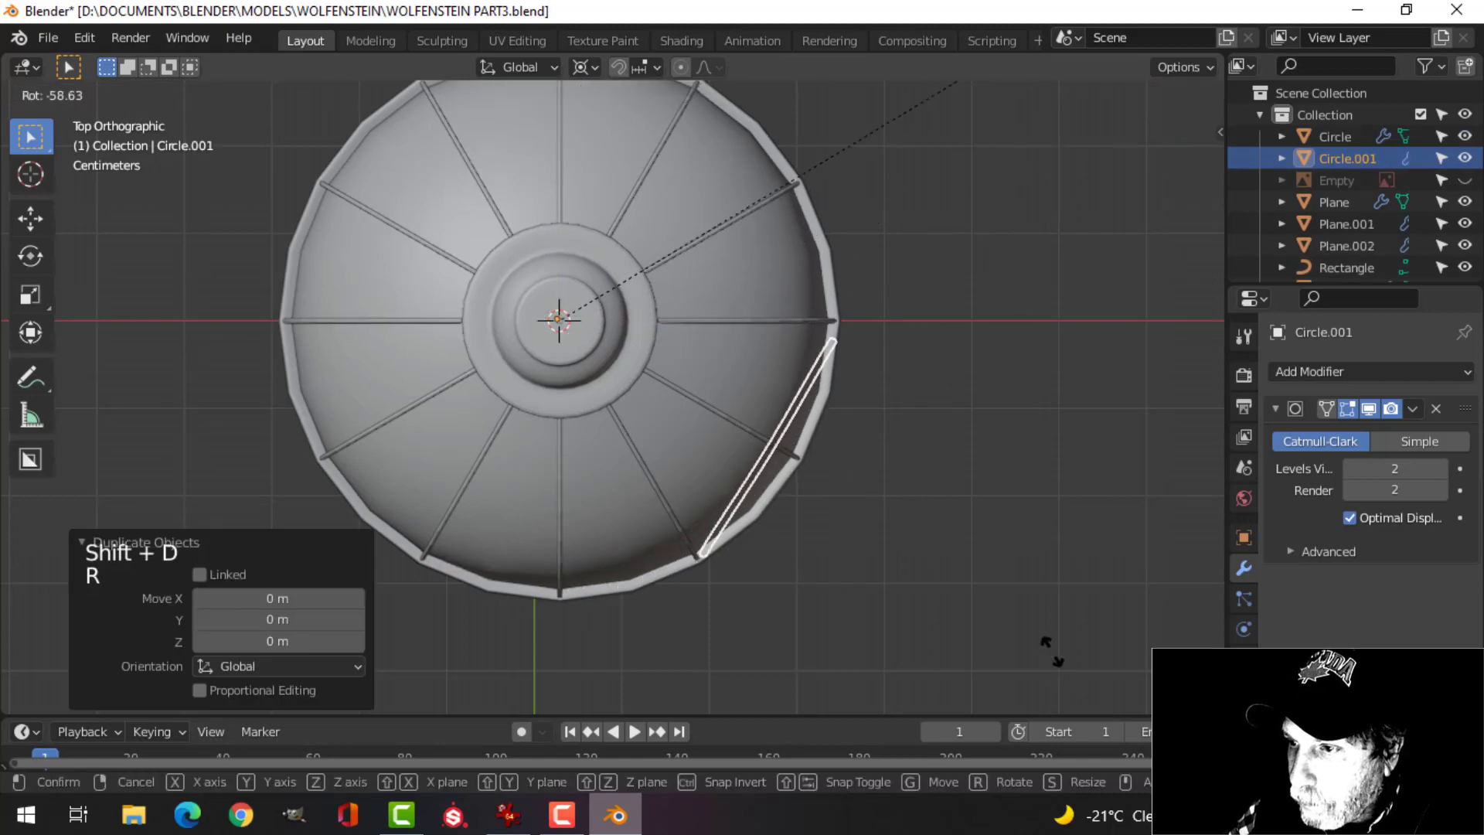
pyautogui.click(1053, 630)
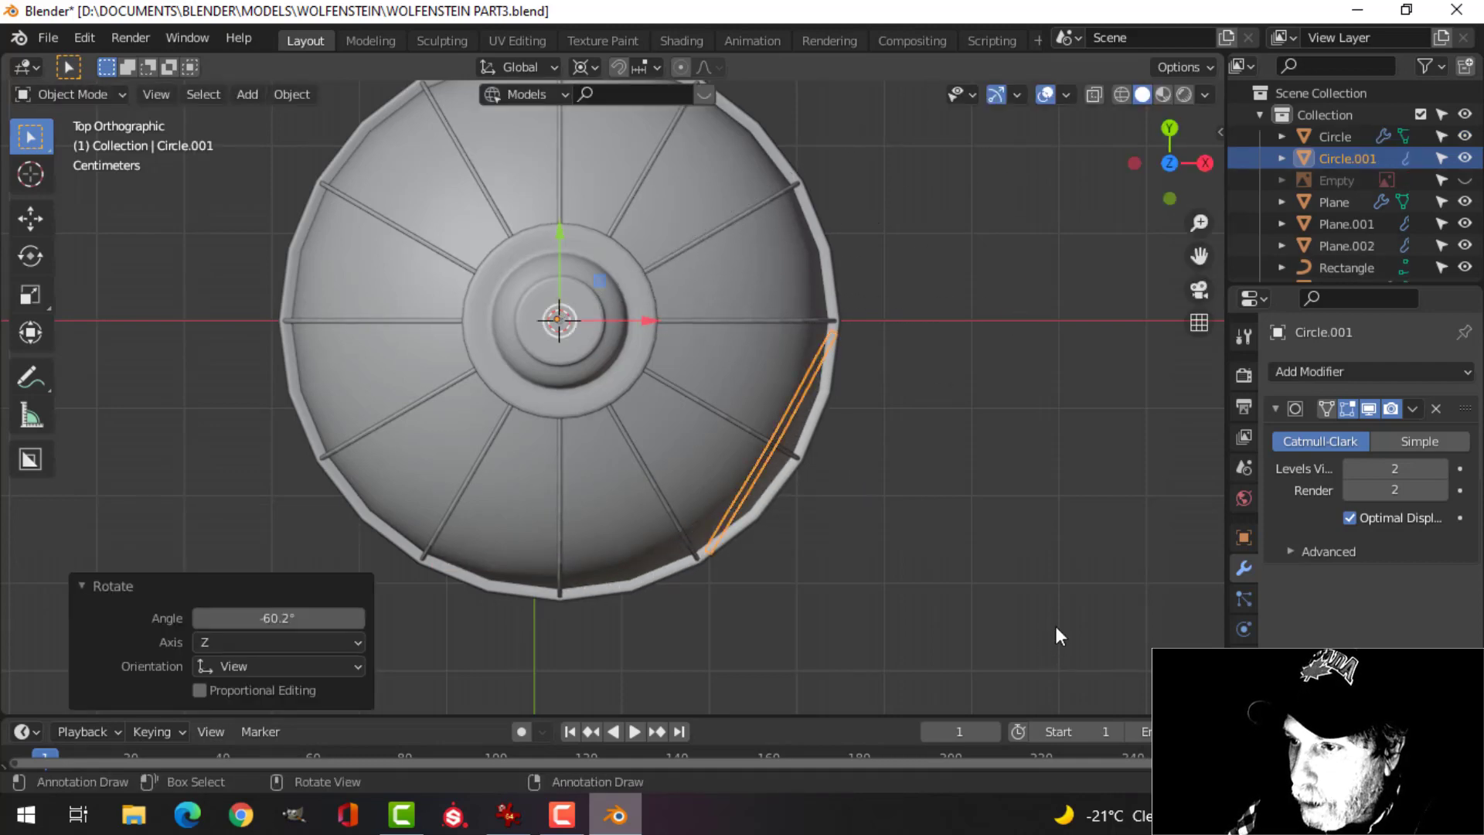
# Duplicate the rotated swag and turn the new copy about the lamp's centre to the next sixth of the ring.
pyautogui.scroll(-2, 851, 518)
pyautogui.moveTo(851, 518); pyautogui.dragTo(801, 470, button='middle')
pyautogui.press('KP_7')
pyautogui.scroll(-2, 722, 430)
pyautogui.scroll(2, 796, 448)
pyautogui.hotkey('shift', 'd')
pyautogui.press('r')
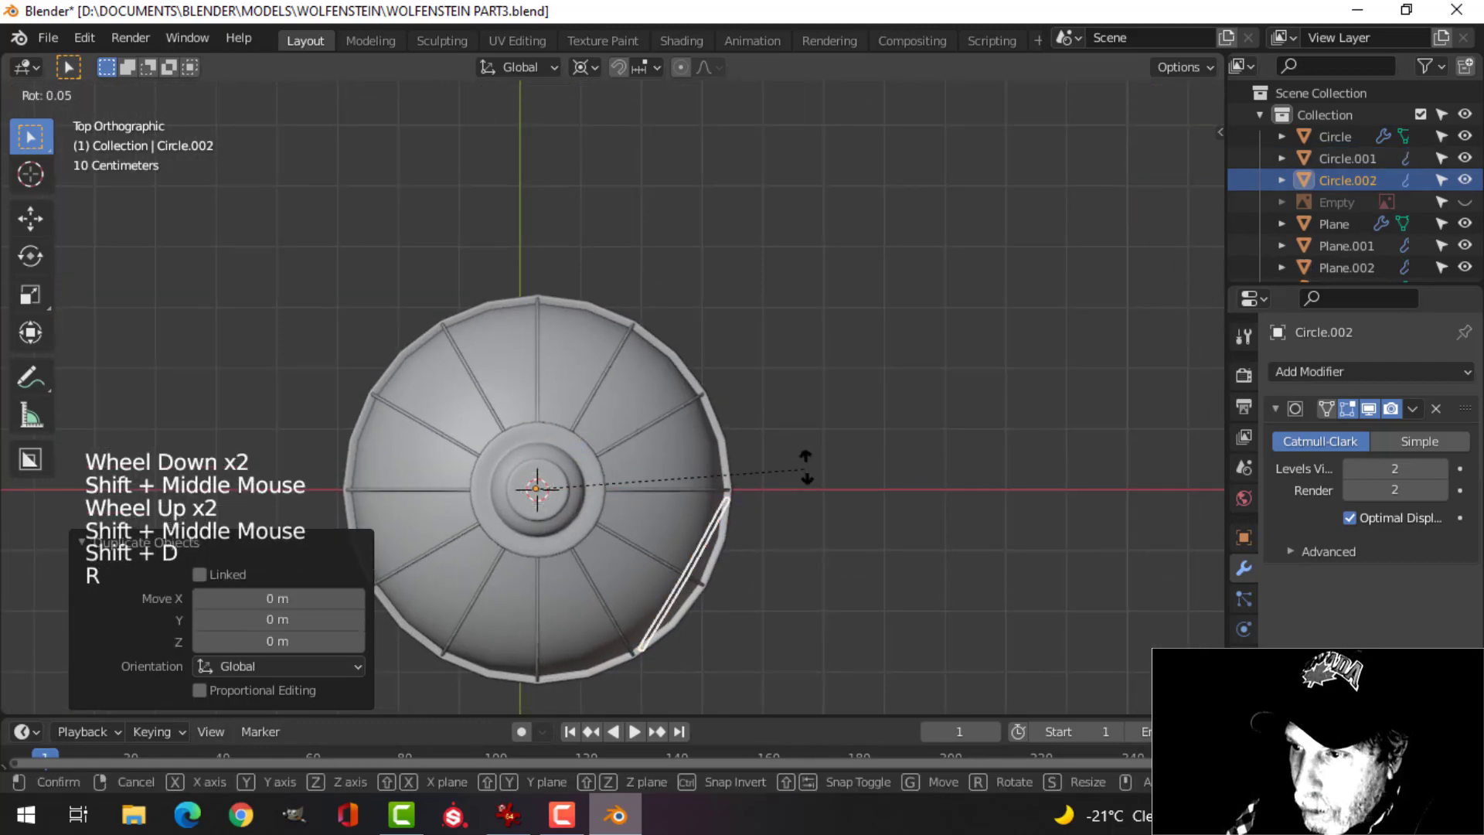
pyautogui.click(703, 153)
# Create two more swag copies, rotating each about -60° from the previous one around the lamp's centre.
pyautogui.hotkey('shift', 'd')
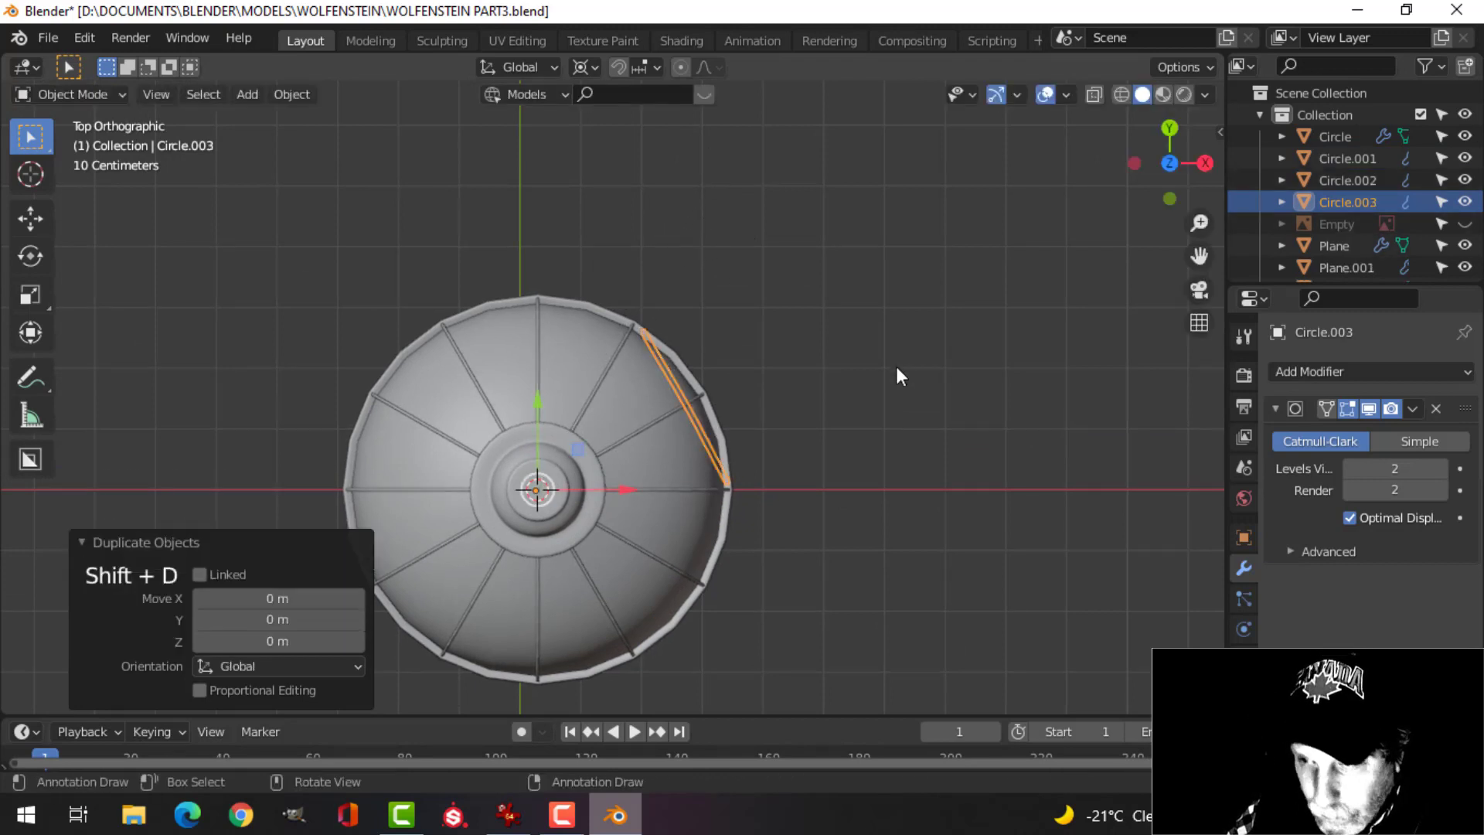
pyautogui.press('r')
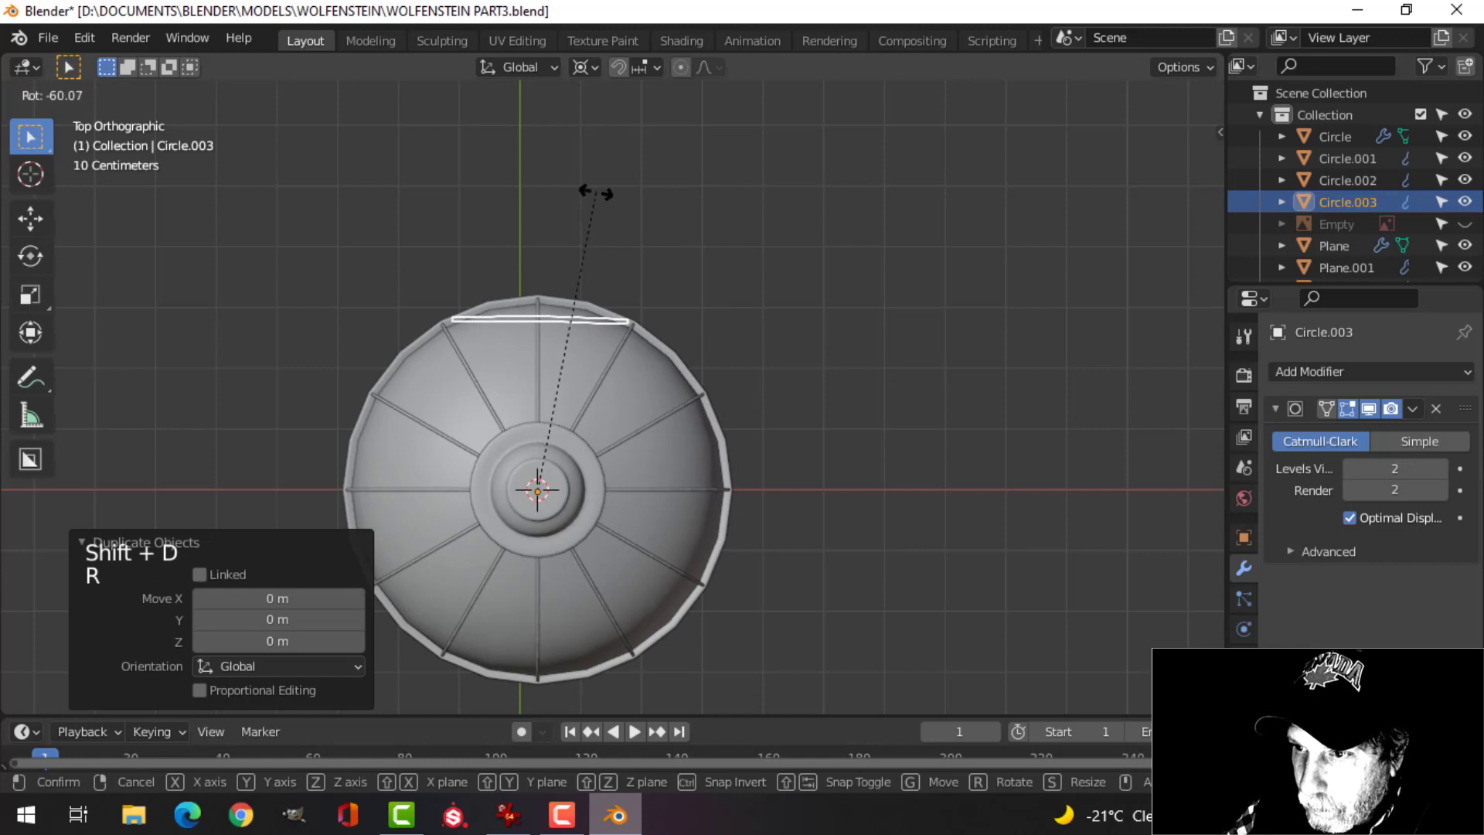
pyautogui.click(595, 193)
pyautogui.hotkey('shift', 'd')
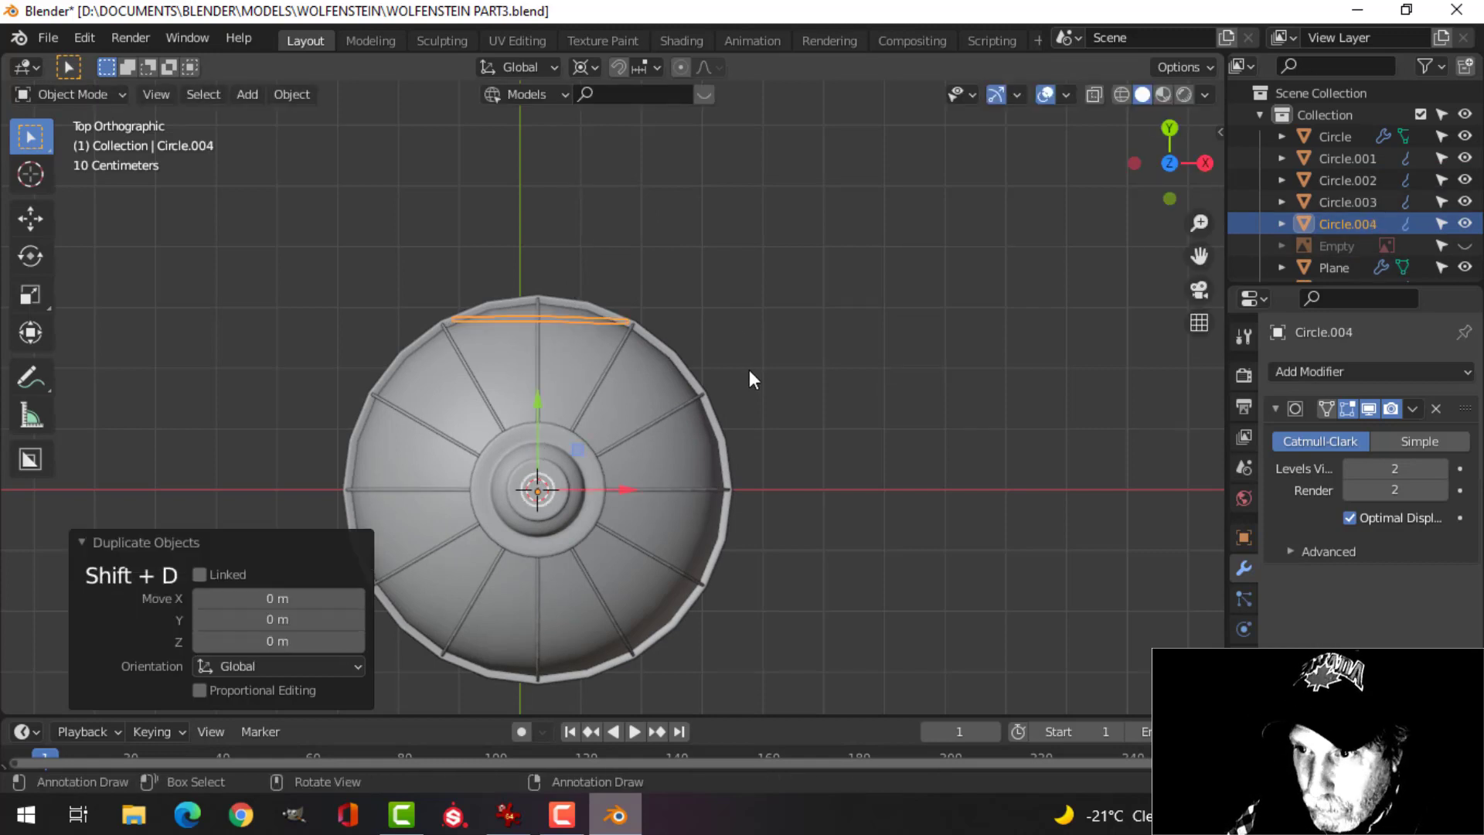
pyautogui.press('r')
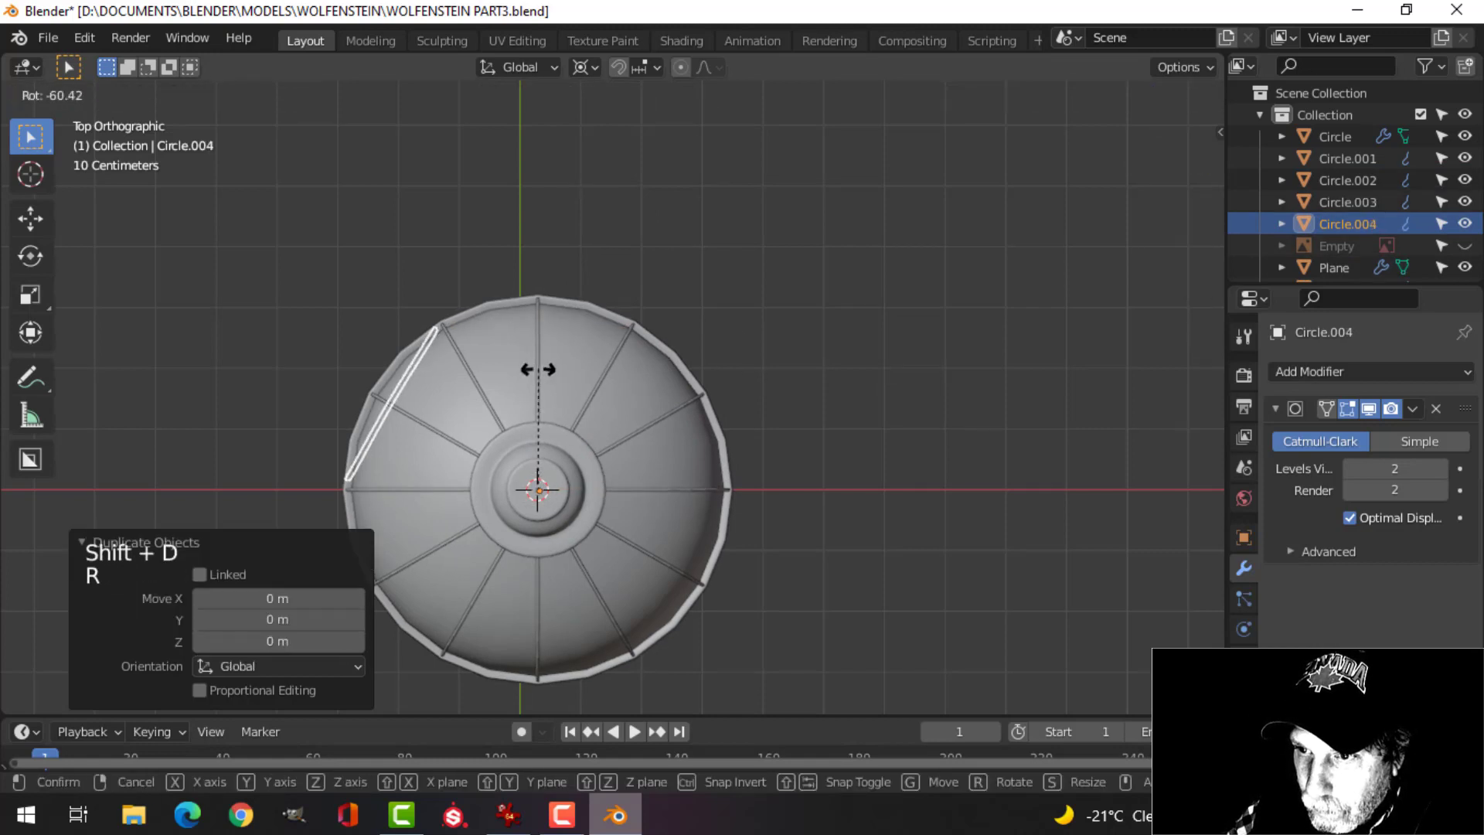
pyautogui.click(539, 370)
# Duplicate the latest swag and rotate the copy 299° about Z to fill the last gap under the ring.
pyautogui.keyDown('shift'); pyautogui.moveTo(546, 498); pyautogui.dragTo(699, 313, button='middle'); pyautogui.keyUp('shift')
pyautogui.hotkey('shift', 'd')
pyautogui.press('r')
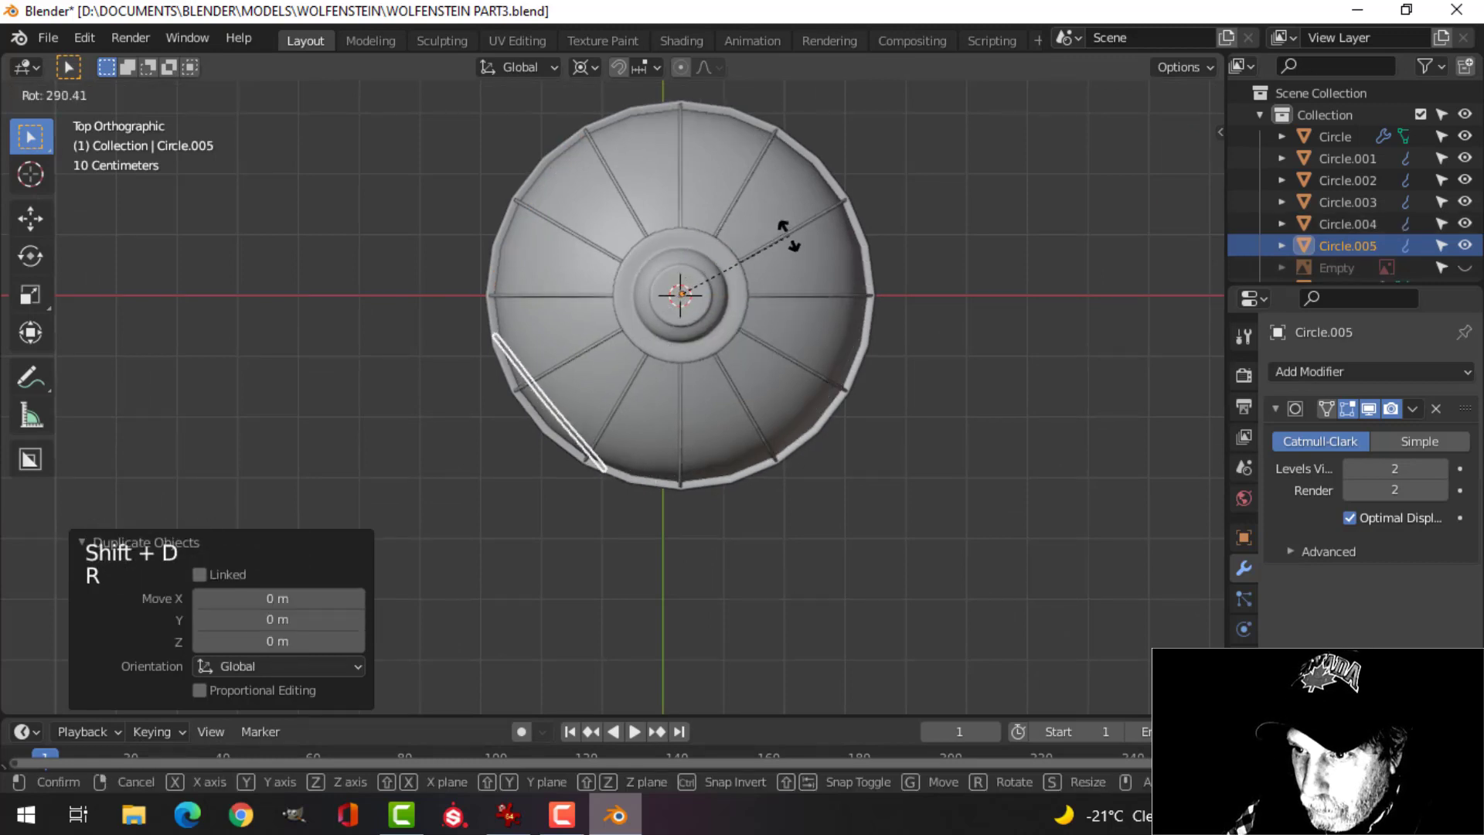
pyautogui.click(816, 244)
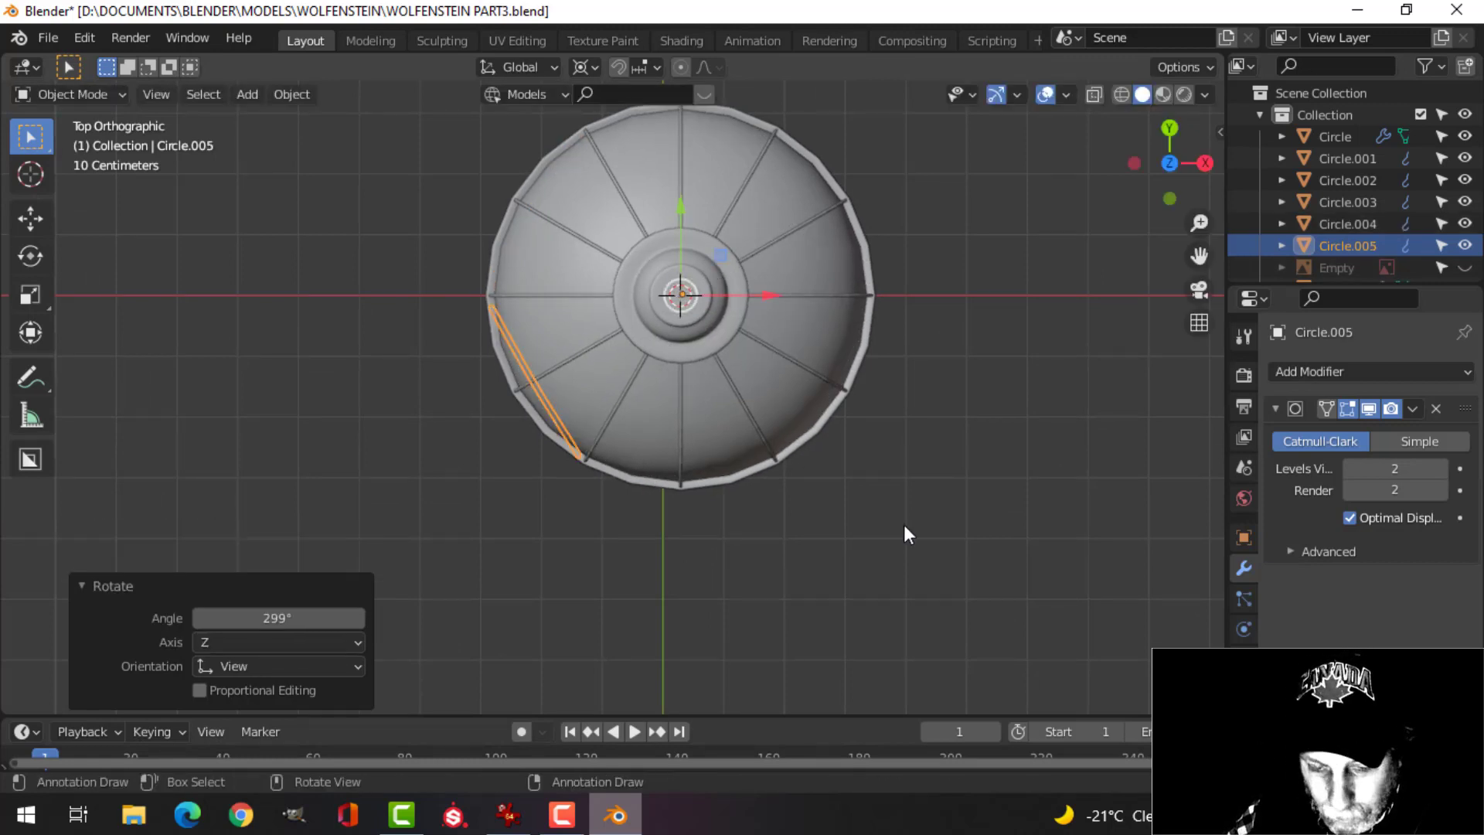
# Deselect everything, check the swags around the lamp and save the Blender file.
pyautogui.hotkey('alt', 'a')
pyautogui.moveTo(845, 672); pyautogui.dragTo(949, 427, button='middle')
pyautogui.scroll(-2, 804, 418)
pyautogui.scroll(1, 949, 427)
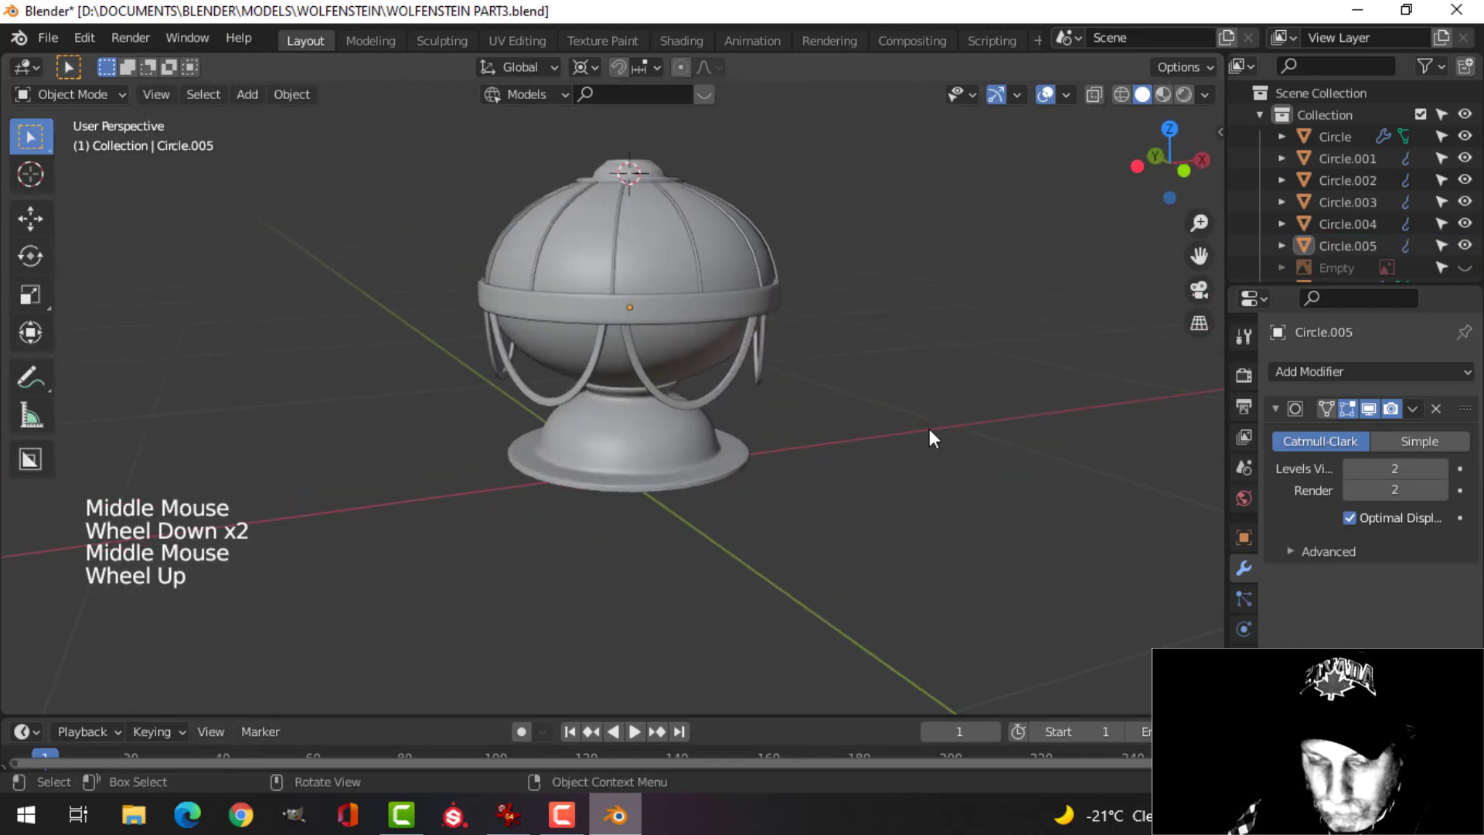
pyautogui.hotkey('ctrl', 's')
# Switch to IrfanView, zoom out on the lamp reference, and return to Blender to compare the ring and swags.
pyautogui.scroll(2, 746, 388)
pyautogui.keyDown('shift'); pyautogui.moveTo(825, 392); pyautogui.dragTo(812, 387, button='middle'); pyautogui.keyUp('shift')
pyautogui.moveTo(812, 387); pyautogui.dragTo(510, 456, button='middle')
pyautogui.click(510, 814)
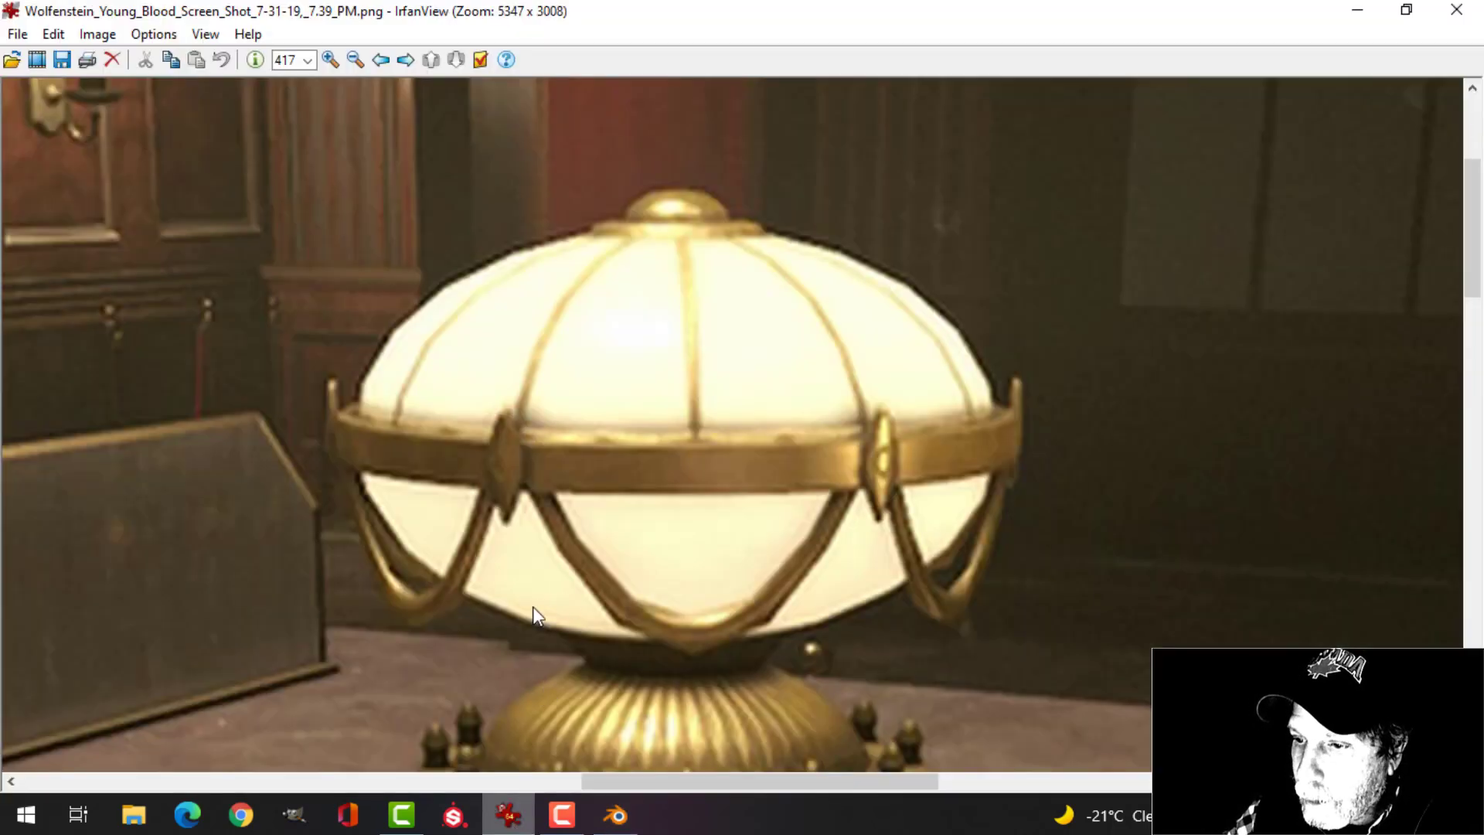
pyautogui.click(355, 58)
pyautogui.click(355, 58)
pyautogui.click(355, 59)
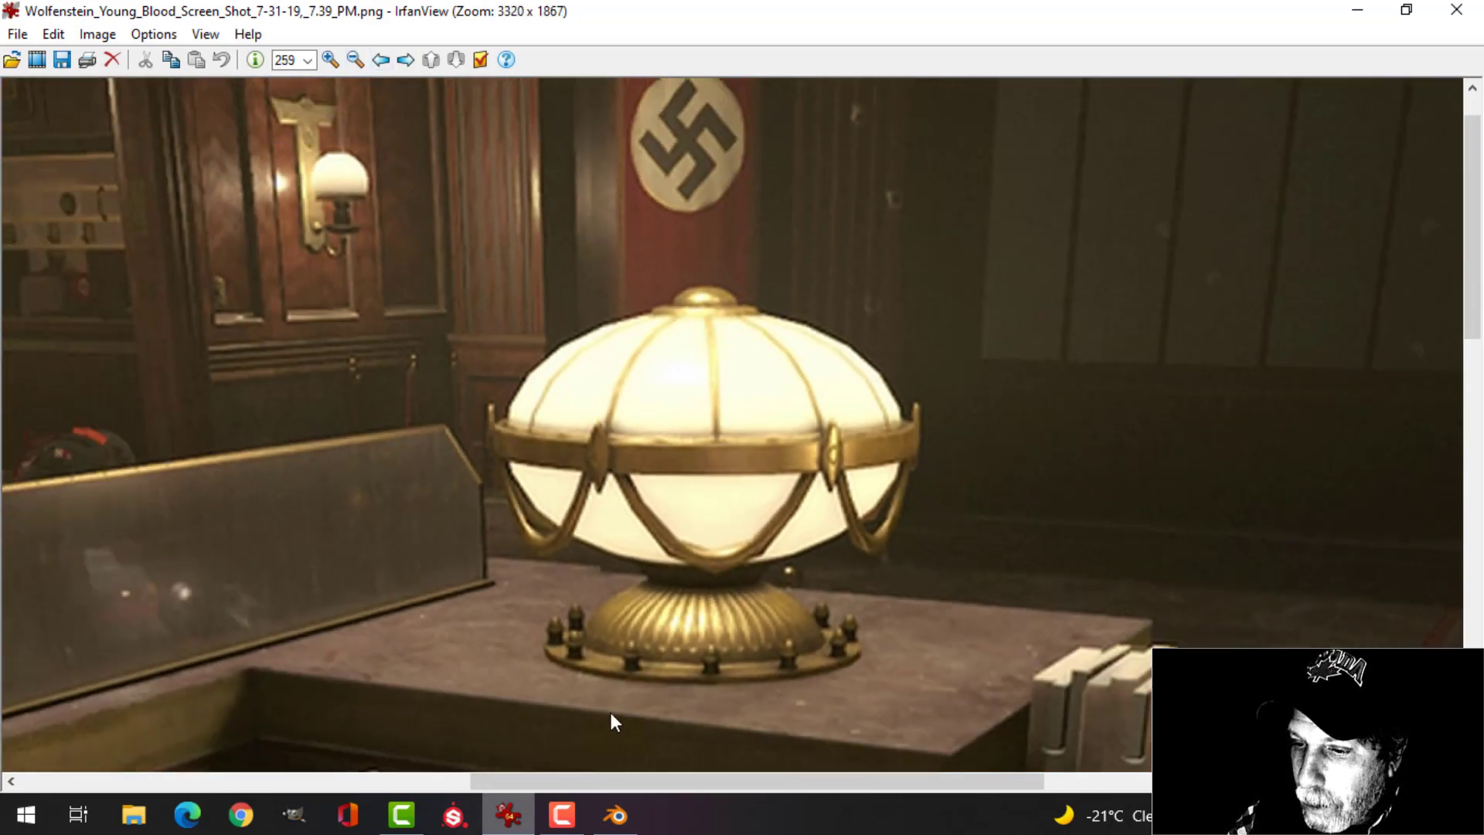
pyautogui.click(617, 815)
pyautogui.scroll(-4, 865, 521)
pyautogui.moveTo(866, 521); pyautogui.dragTo(629, 555, button='middle')
pyautogui.scroll(4, 772, 495)
pyautogui.scroll(-1, 623, 314)
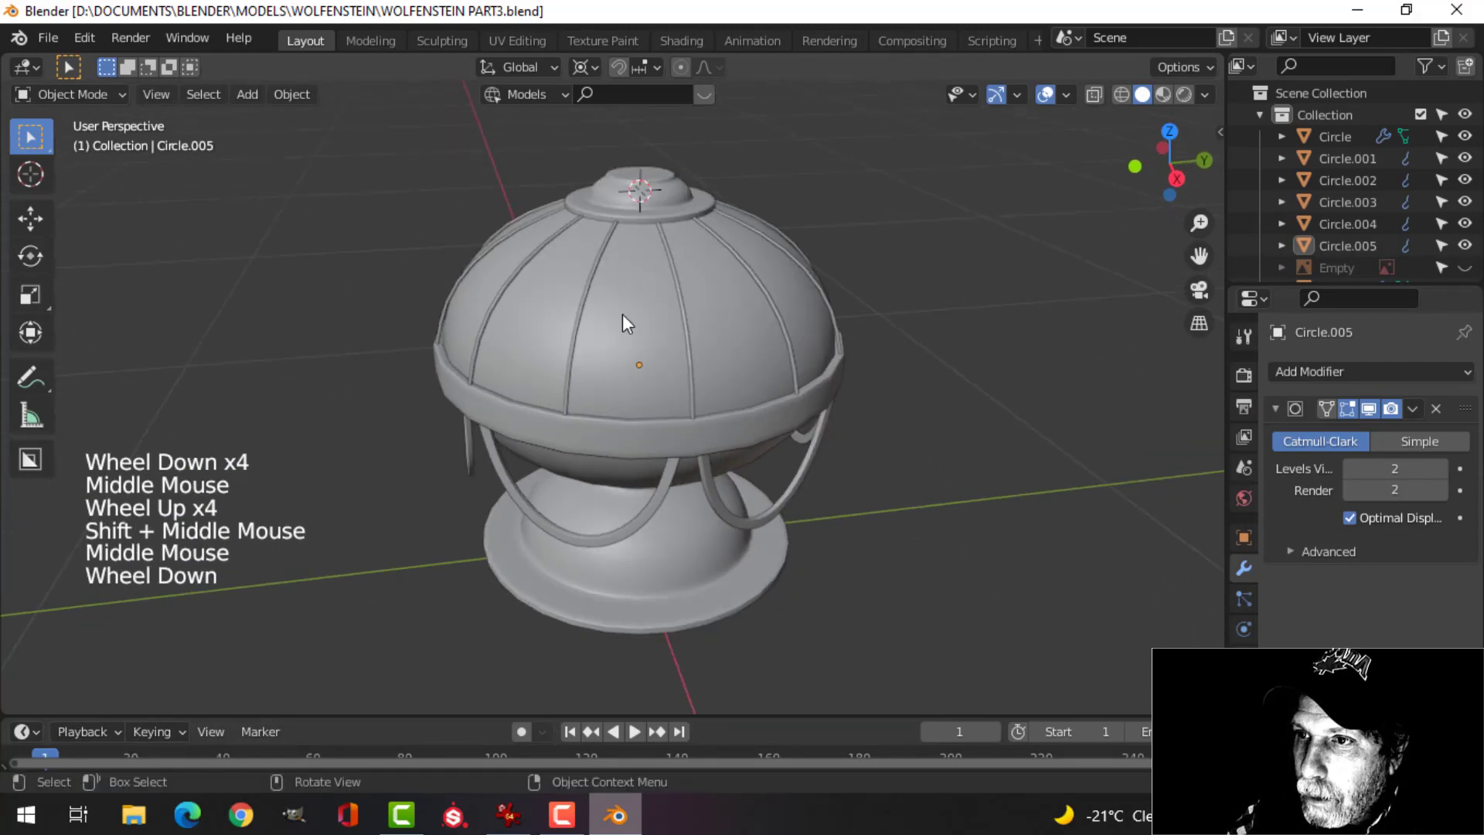
# Set the transform pivot point to Median Point and add a mesh plane at the 3D cursor.
pyautogui.click(583, 66)
pyautogui.click(617, 164)
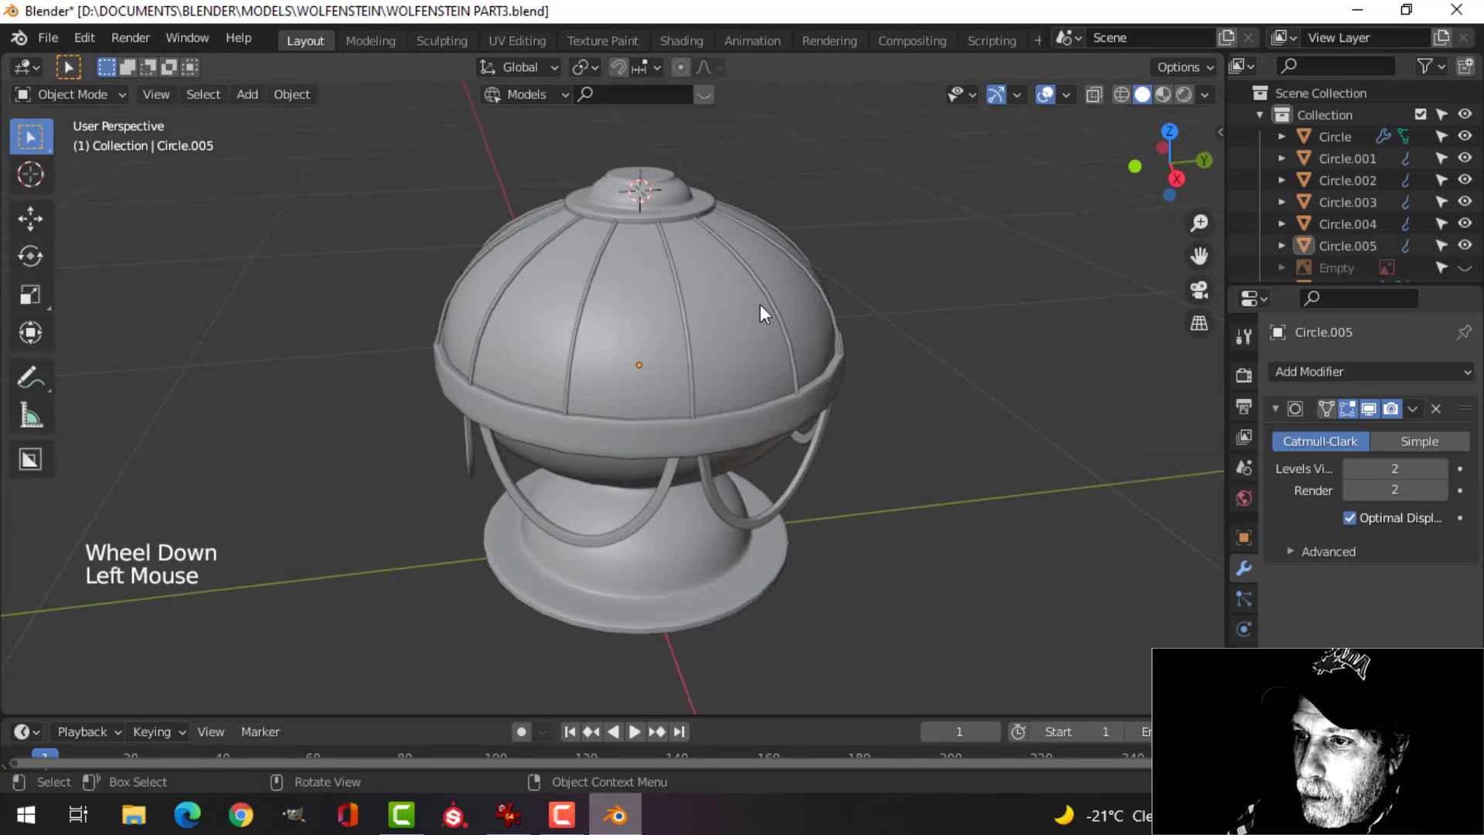
pyautogui.scroll(-3, 754, 325)
pyautogui.moveTo(746, 371); pyautogui.dragTo(702, 402, button='middle')
pyautogui.hotkey('shift', 'a')
pyautogui.moveTo(656, 304)
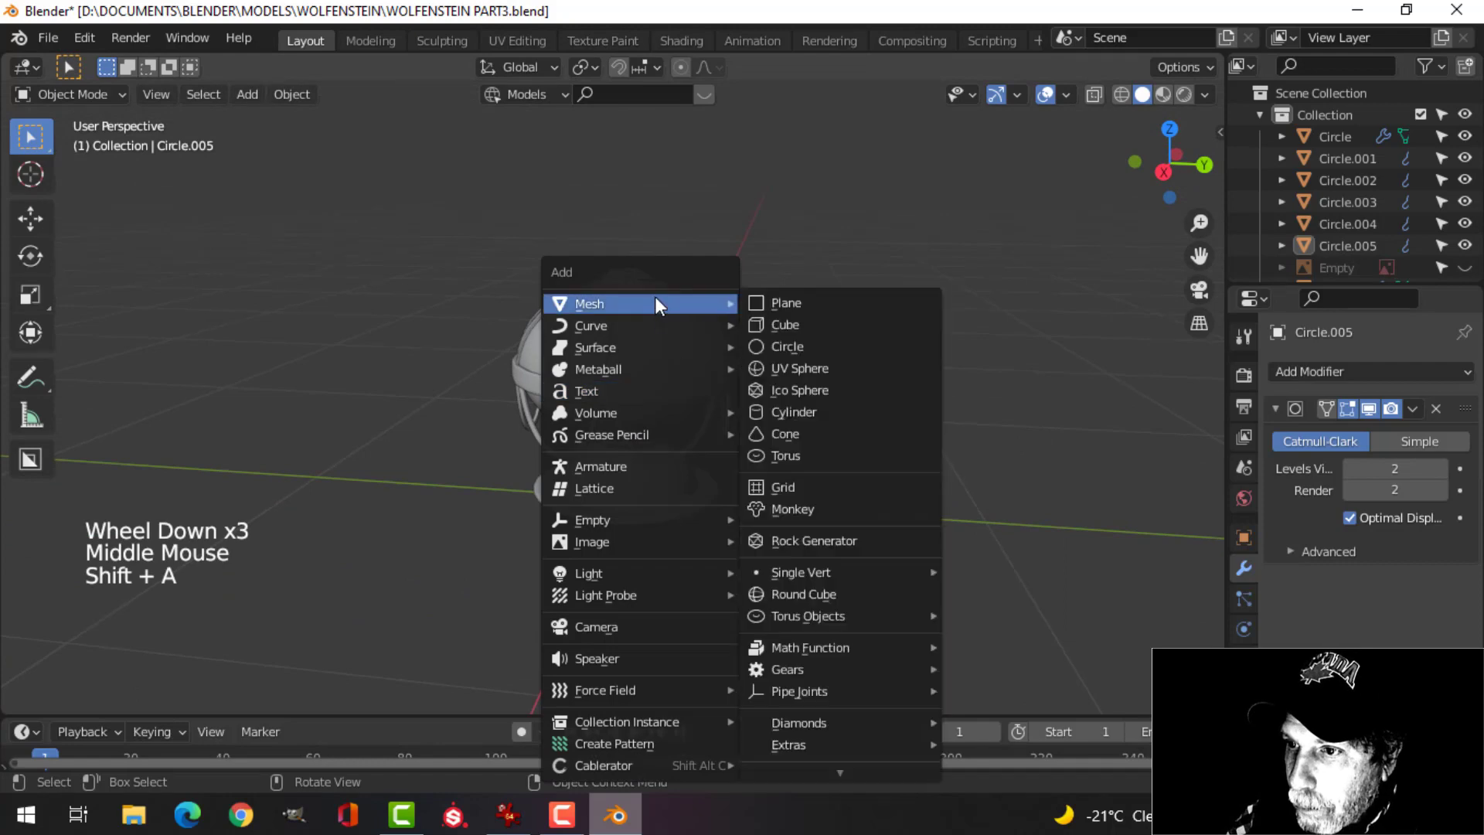
pyautogui.click(799, 304)
# Scale the new plane's mesh to 0.168 and turn off proportional editing.
pyautogui.press('Tab')
pyautogui.press('s')
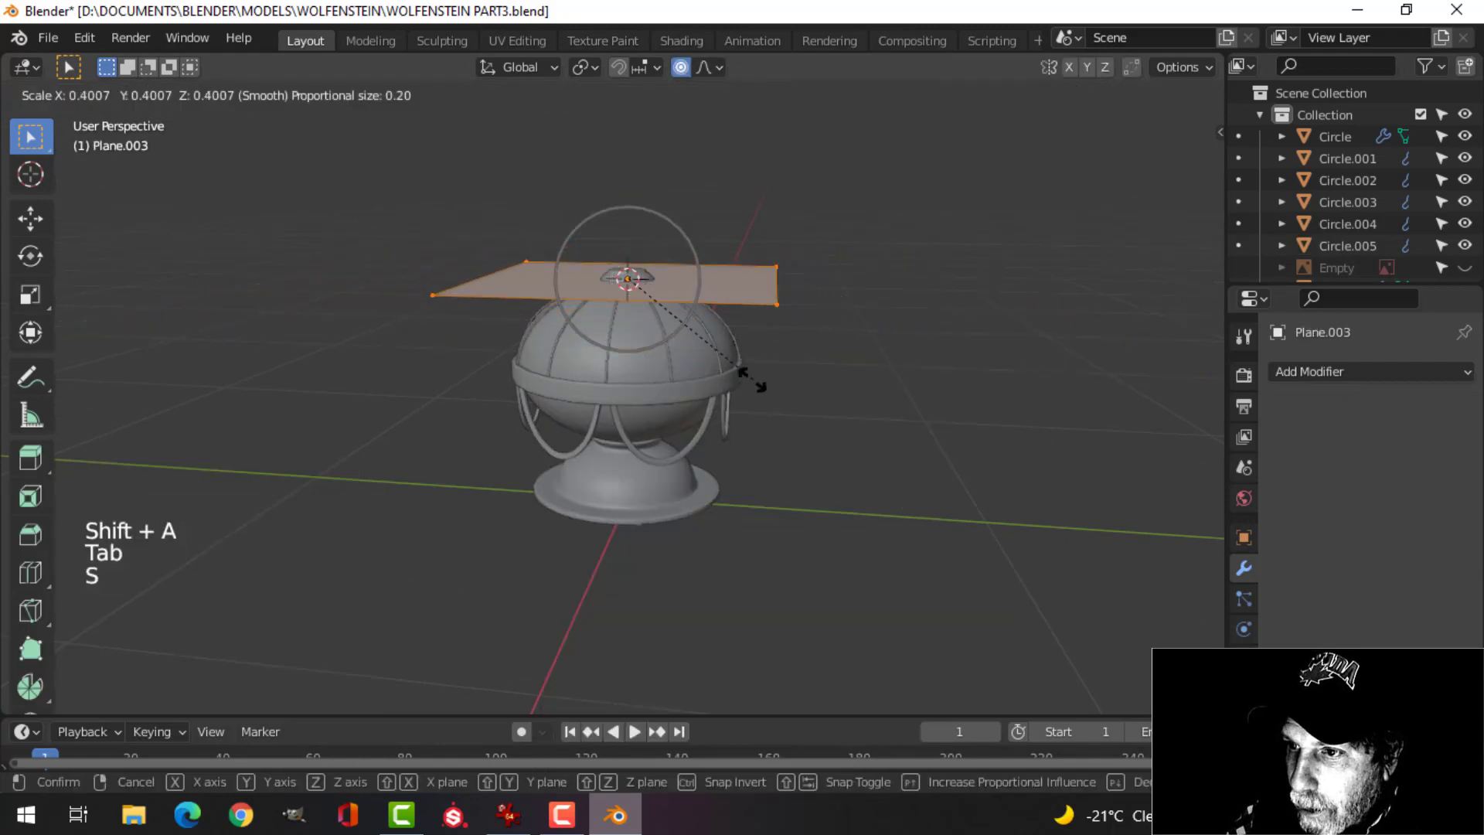
pyautogui.click(661, 297)
pyautogui.click(680, 68)
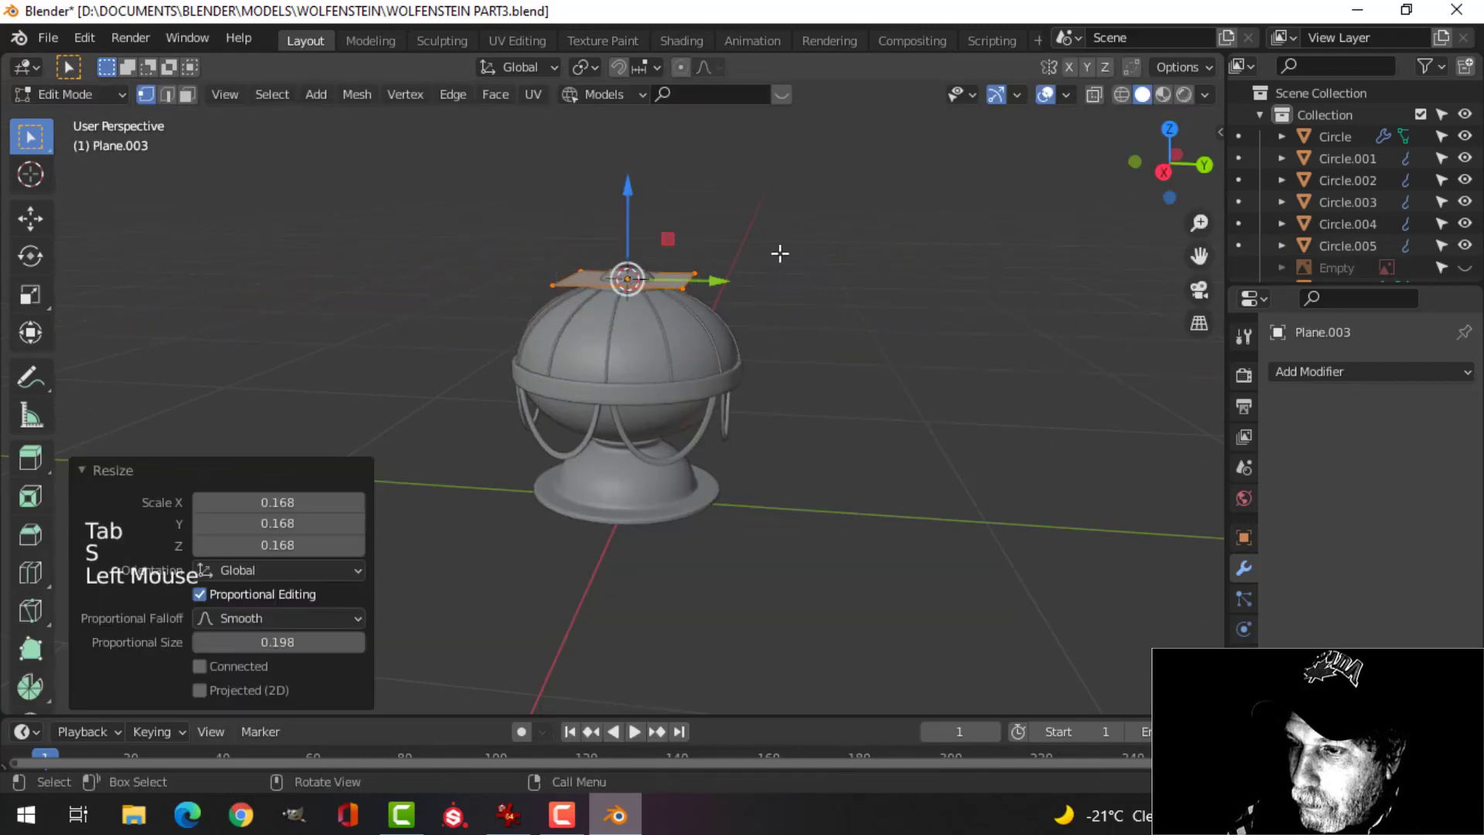
# Rotate the plane's mesh 90° about the X axis so it stands upright.
pyautogui.moveTo(778, 252); pyautogui.dragTo(766, 383, button='middle')
pyautogui.press('KP_1')
pyautogui.scroll(-2, 819, 298)
pyautogui.press('r')
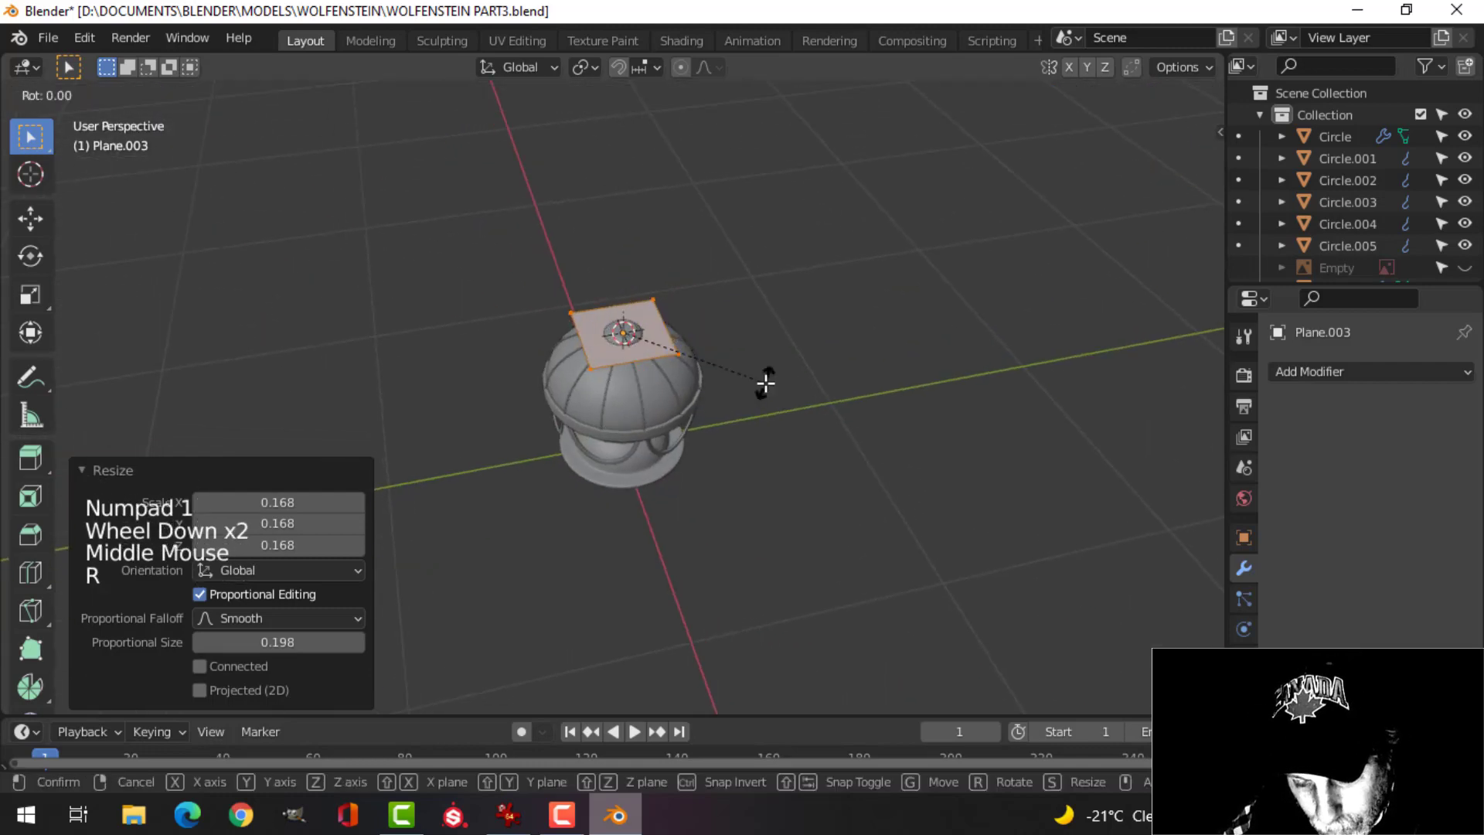
pyautogui.press('x')
pyautogui.press('9')
pyautogui.press('0')
pyautogui.click(766, 383)
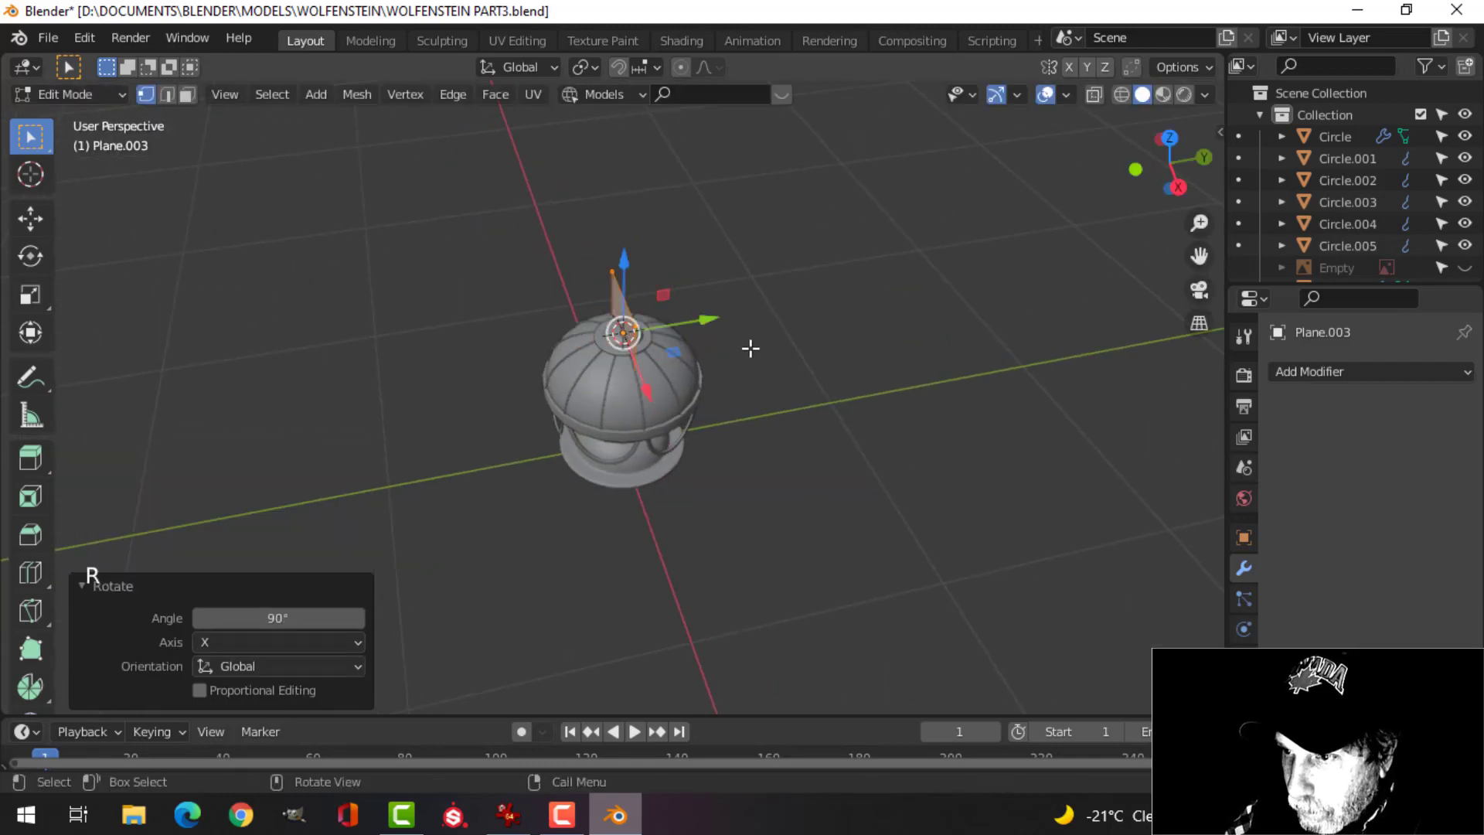
# Move the upright plane about -0.348 m along Y and -0.368 m along Z, in front of the lower bowl.
pyautogui.press('g')
pyautogui.click(625, 344)
pyautogui.press('KP_1')
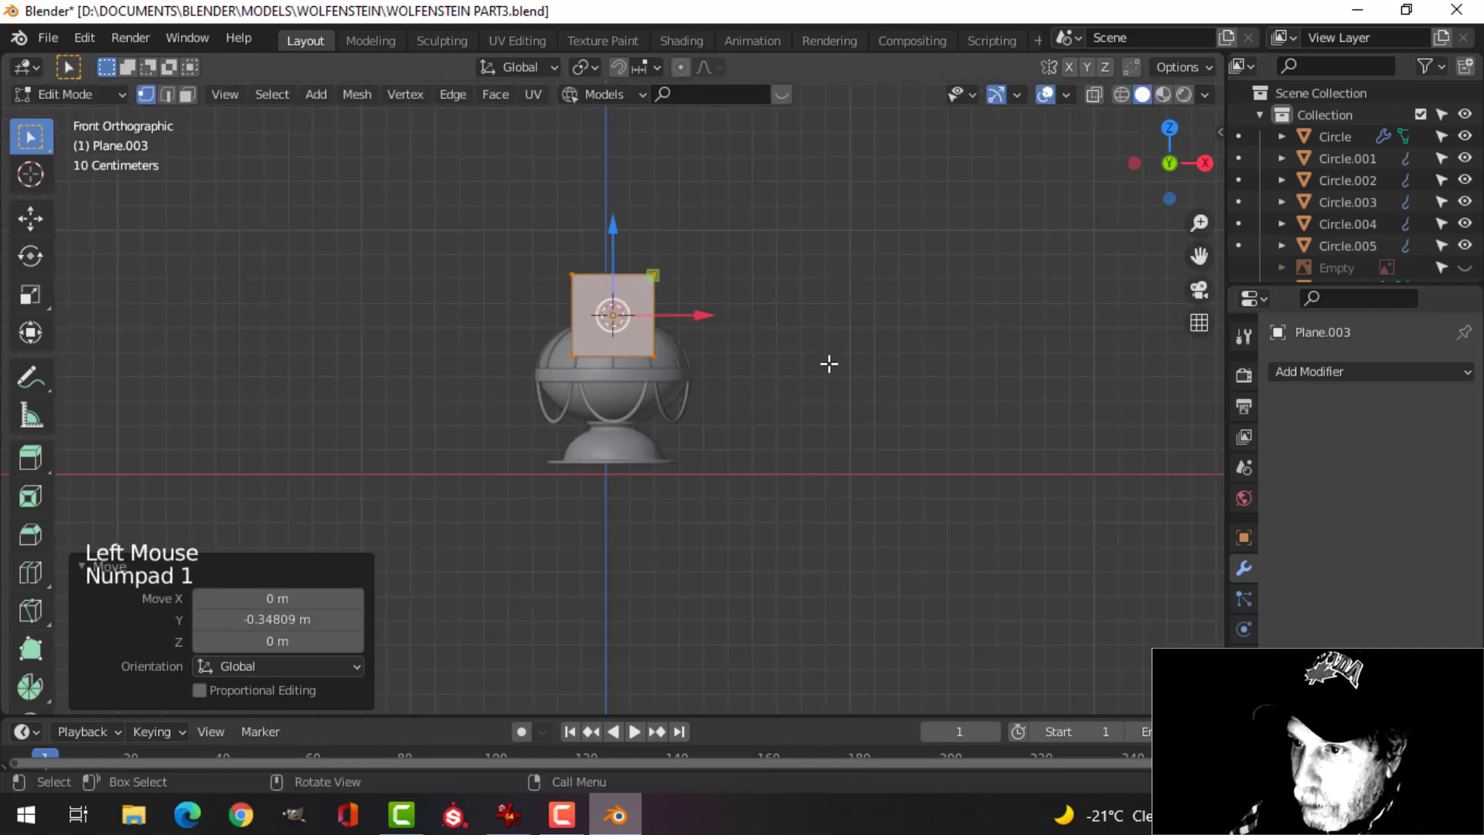
pyautogui.scroll(3, 841, 352)
pyautogui.scroll(2, 831, 350)
pyautogui.moveTo(613, 155); pyautogui.dragTo(605, 386)
# Scale the plane to 0.263 overall and, after checking the reference image, narrow it along X to 0.728.
pyautogui.press('s')
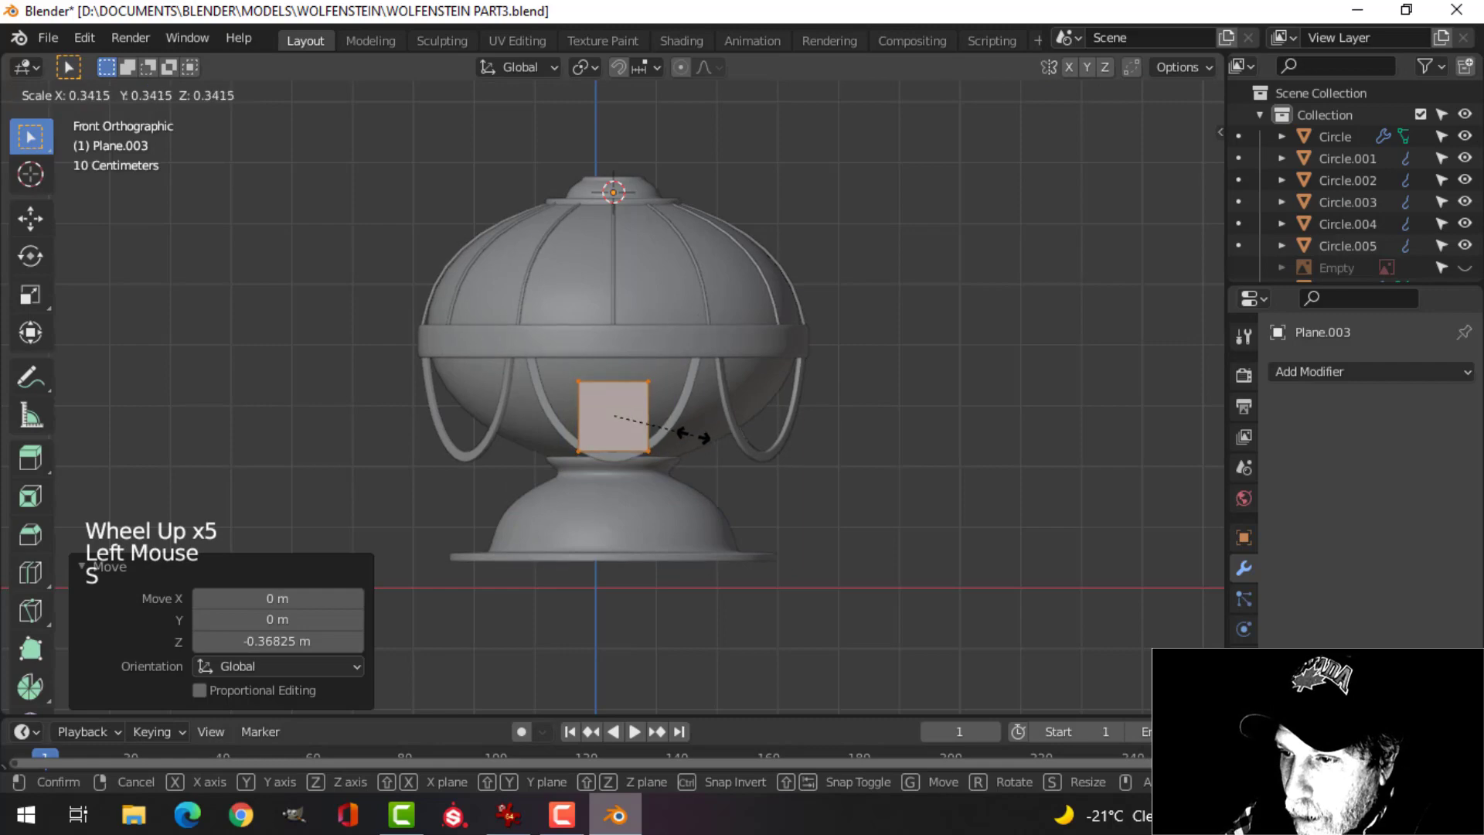
pyautogui.click(663, 429)
pyautogui.hotkey('alt', 'Tab')
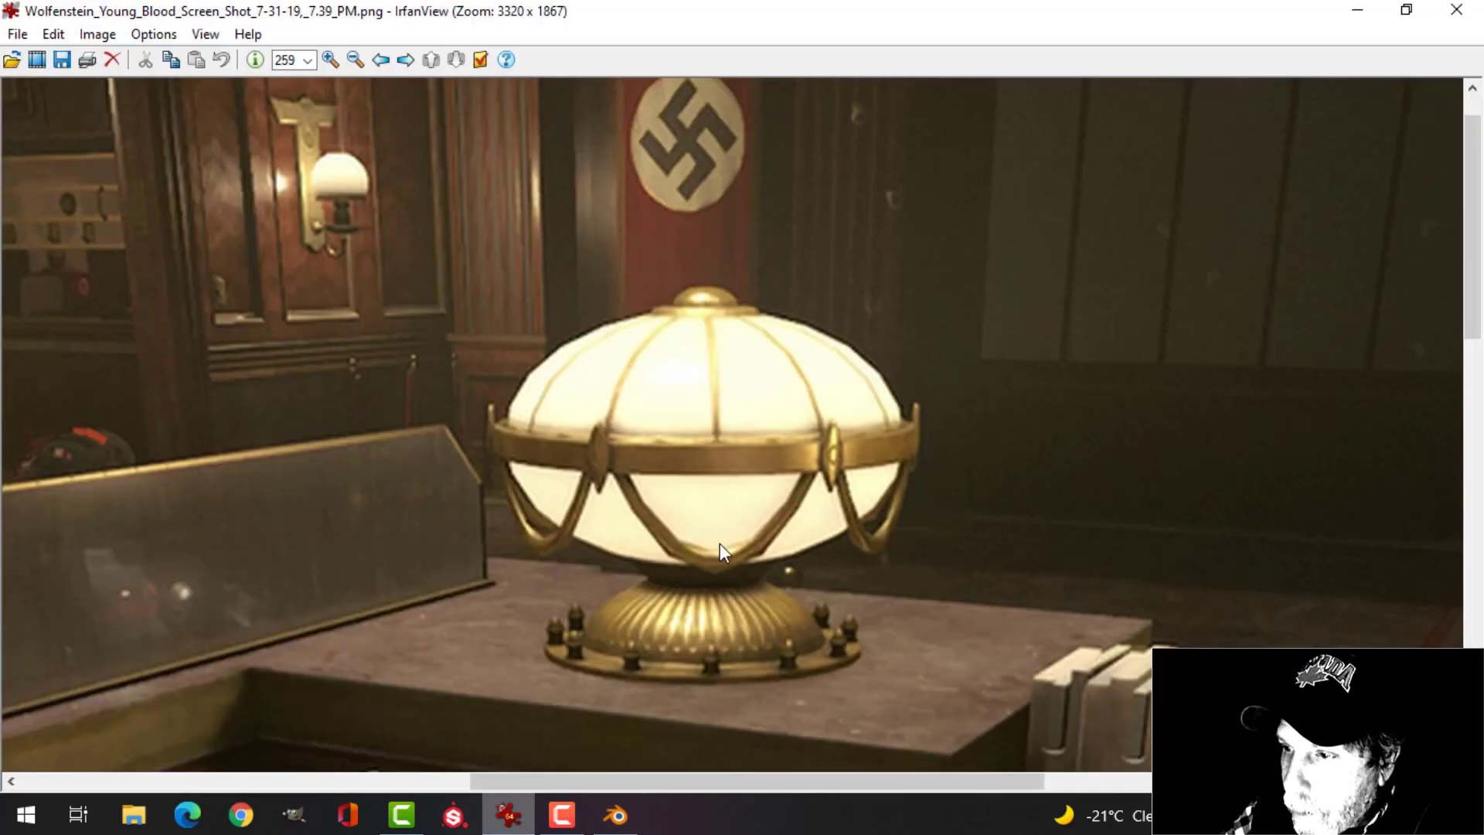
pyautogui.click(618, 810)
pyautogui.scroll(3, 708, 415)
pyautogui.scroll(1, 706, 417)
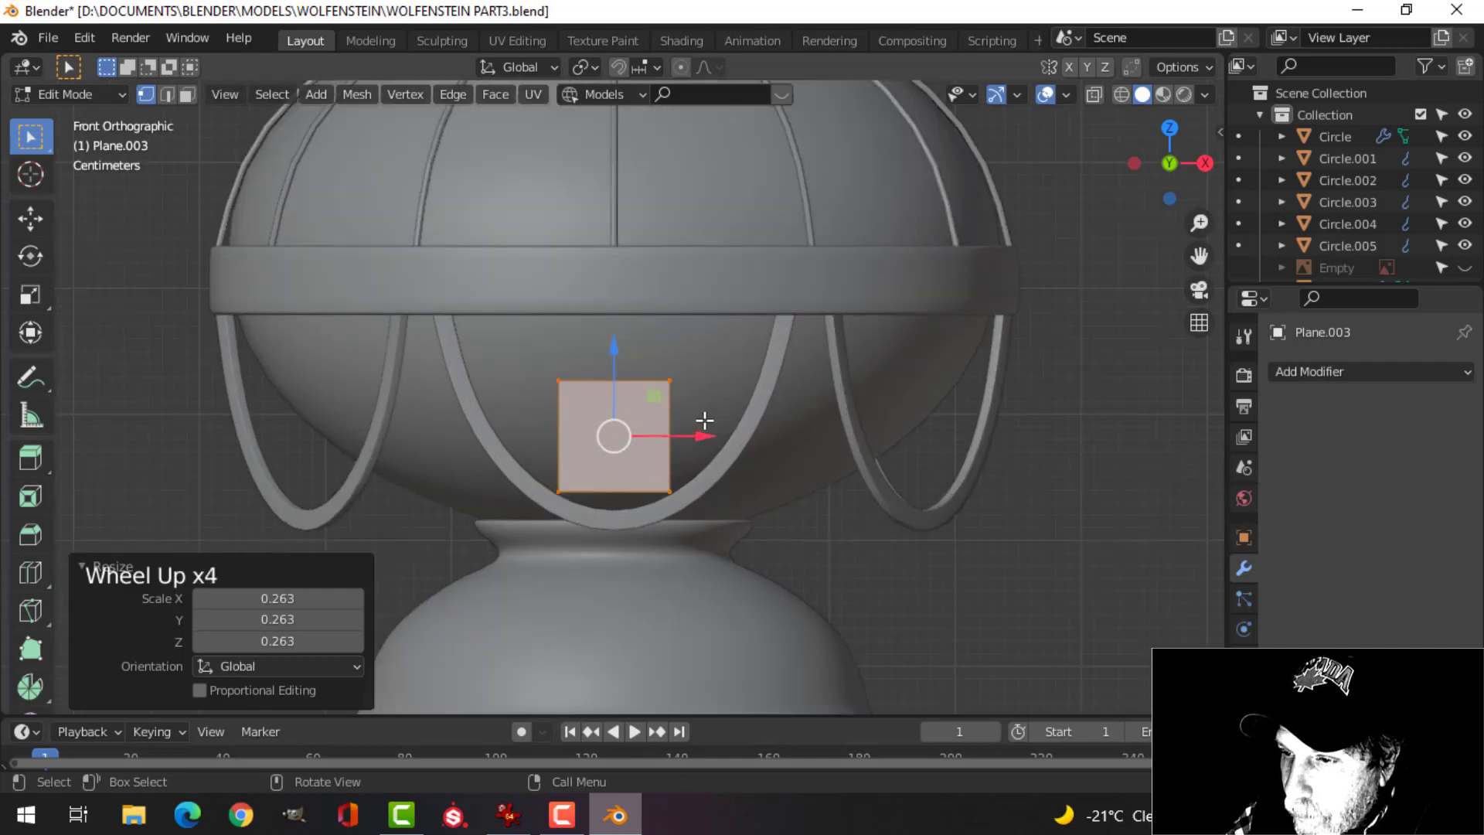
pyautogui.press('s')
pyautogui.press('x')
pyautogui.click(746, 447)
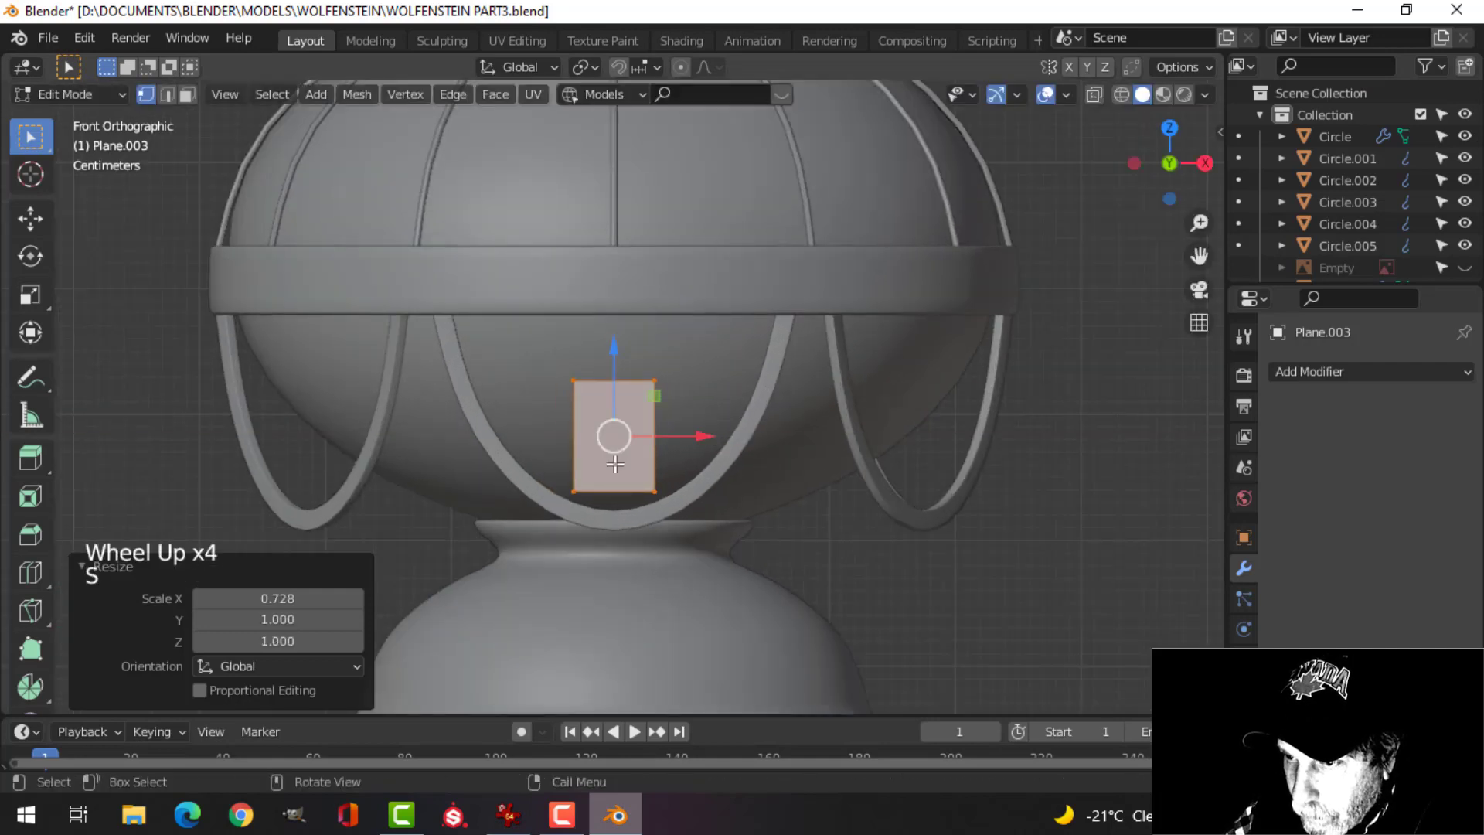
# Add two evenly spaced horizontal loop cuts across the upright plane.
pyautogui.press('ctrl')
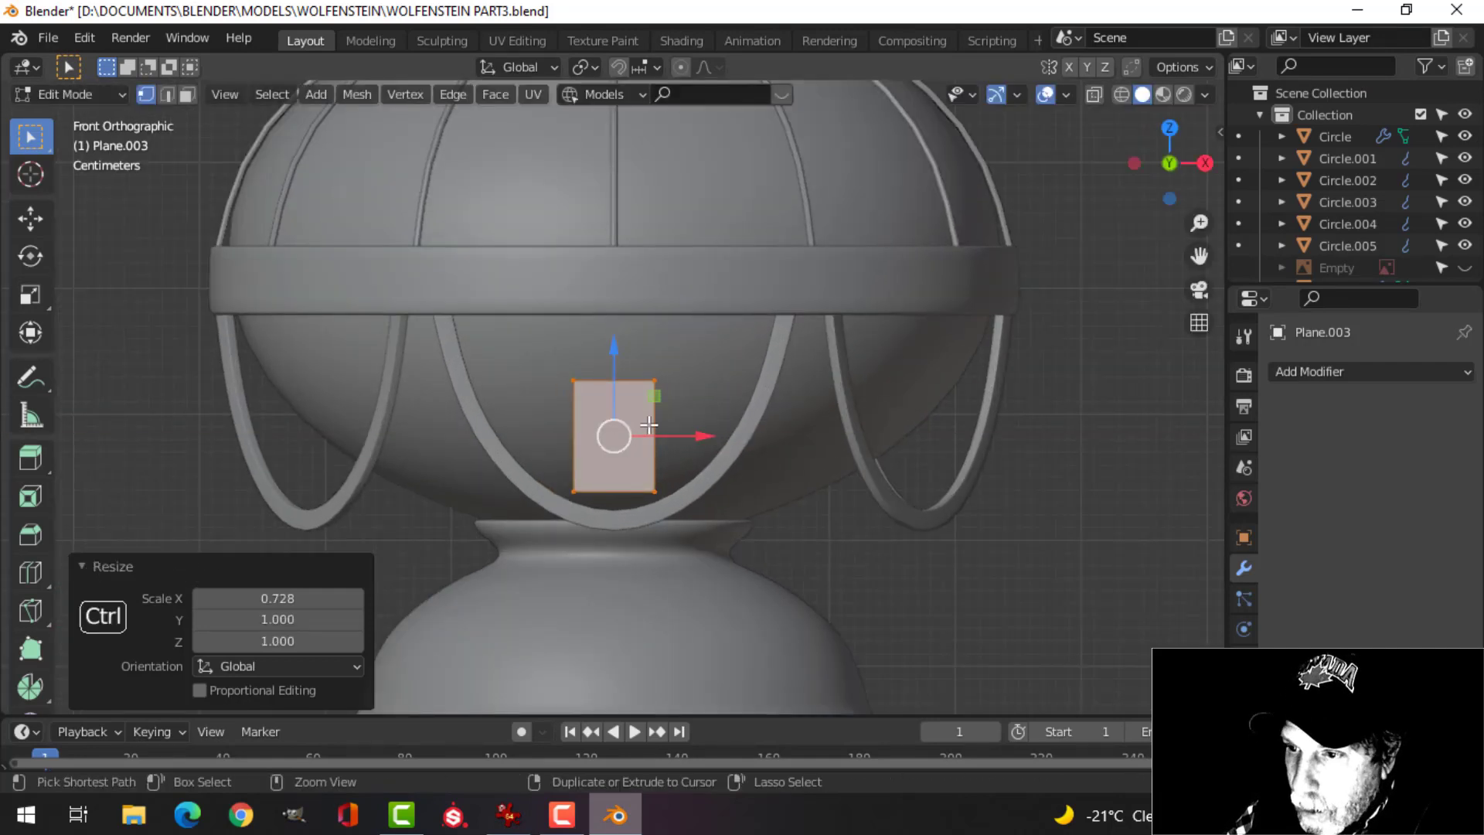
pyautogui.hotkey('ctrl', 'r')
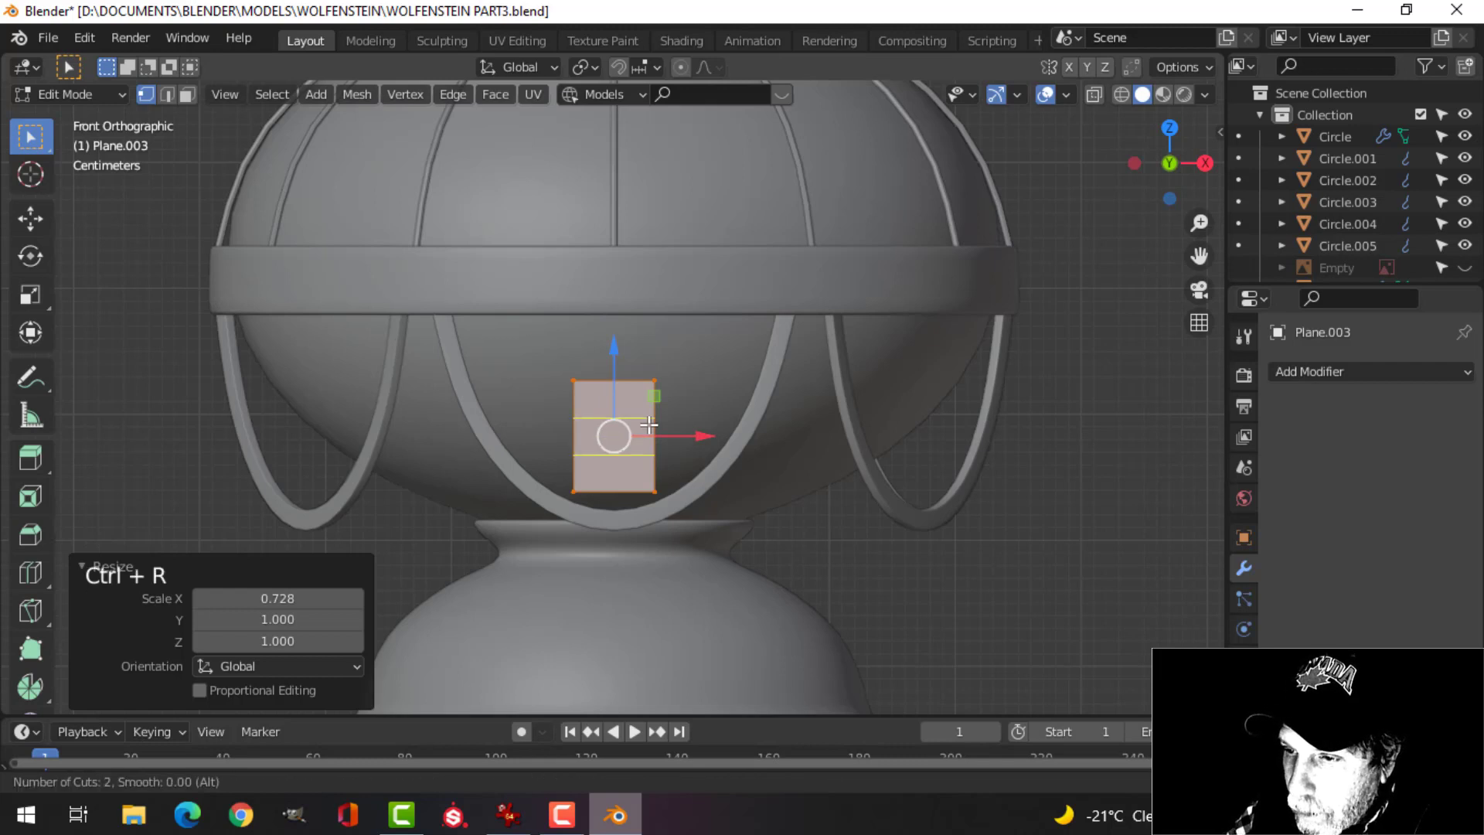
pyautogui.click(648, 424)
pyautogui.rightClick(648, 424)
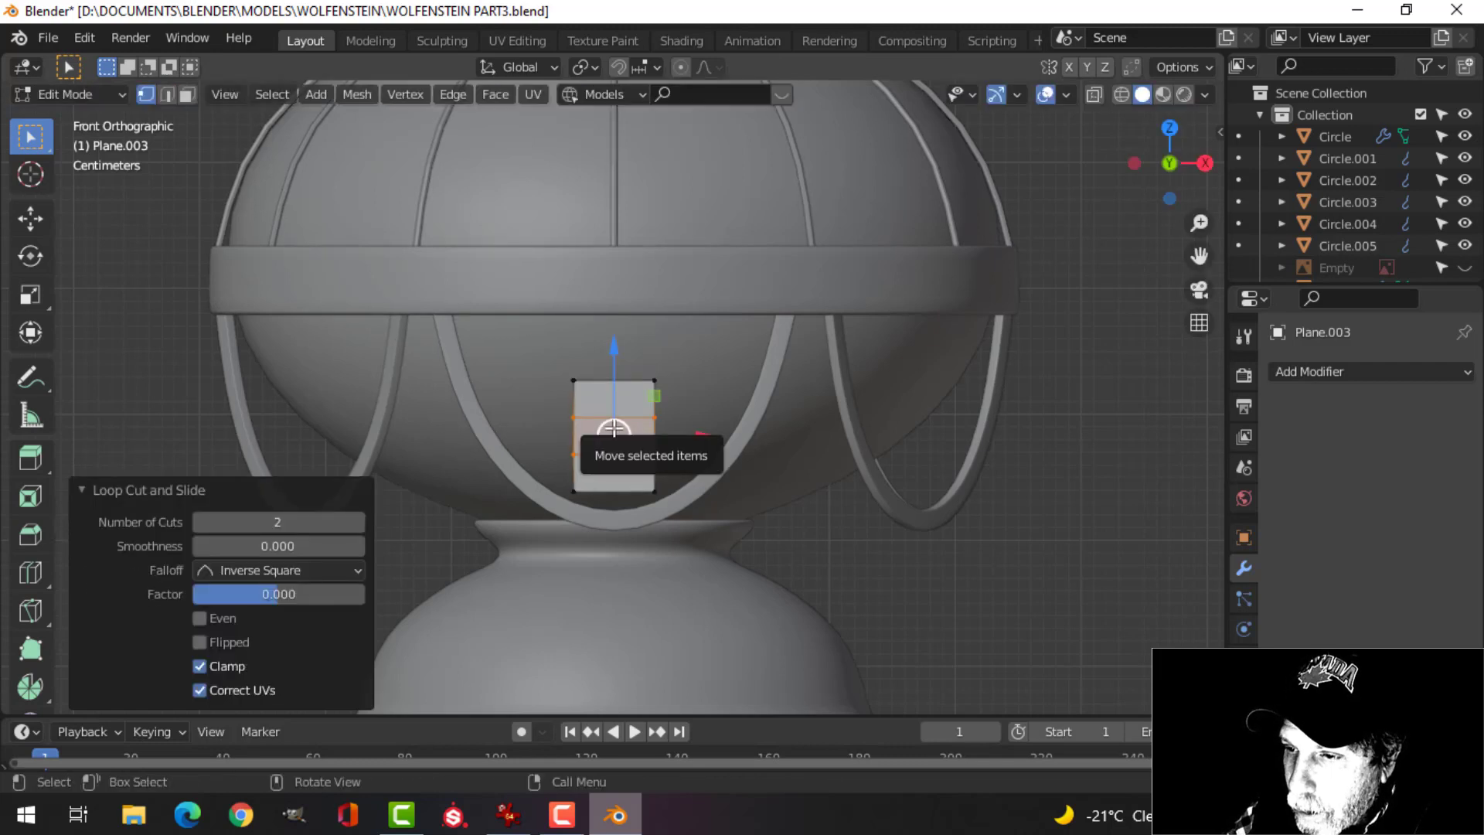
pyautogui.hotkey('alt', 'a')
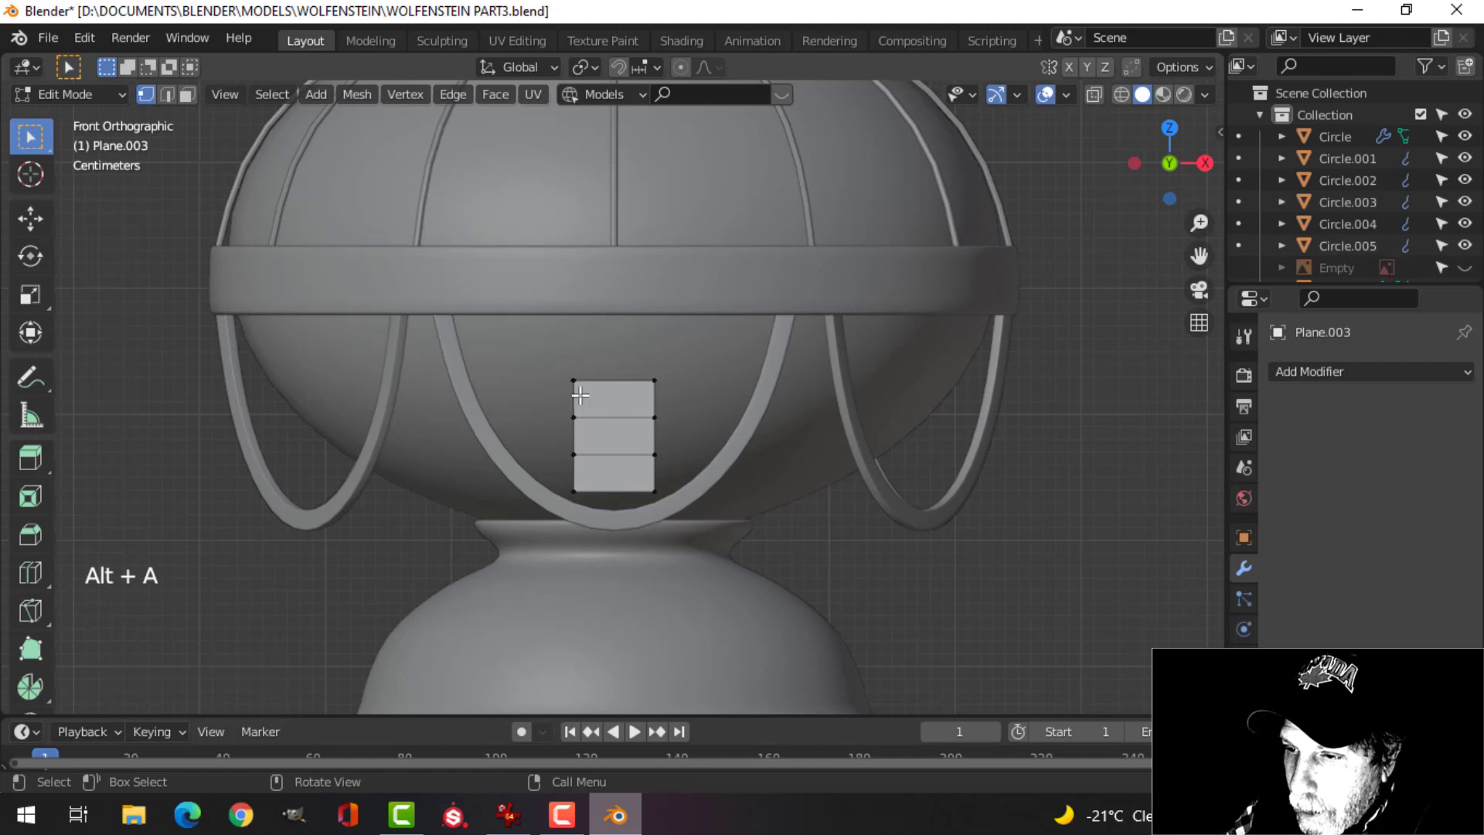
# Scale the plane's four corner vertices inward along X so its upper and lower ends taper nearly to points.
pyautogui.keyDown('shift'); pyautogui.click(663, 371); pyautogui.keyUp('shift')
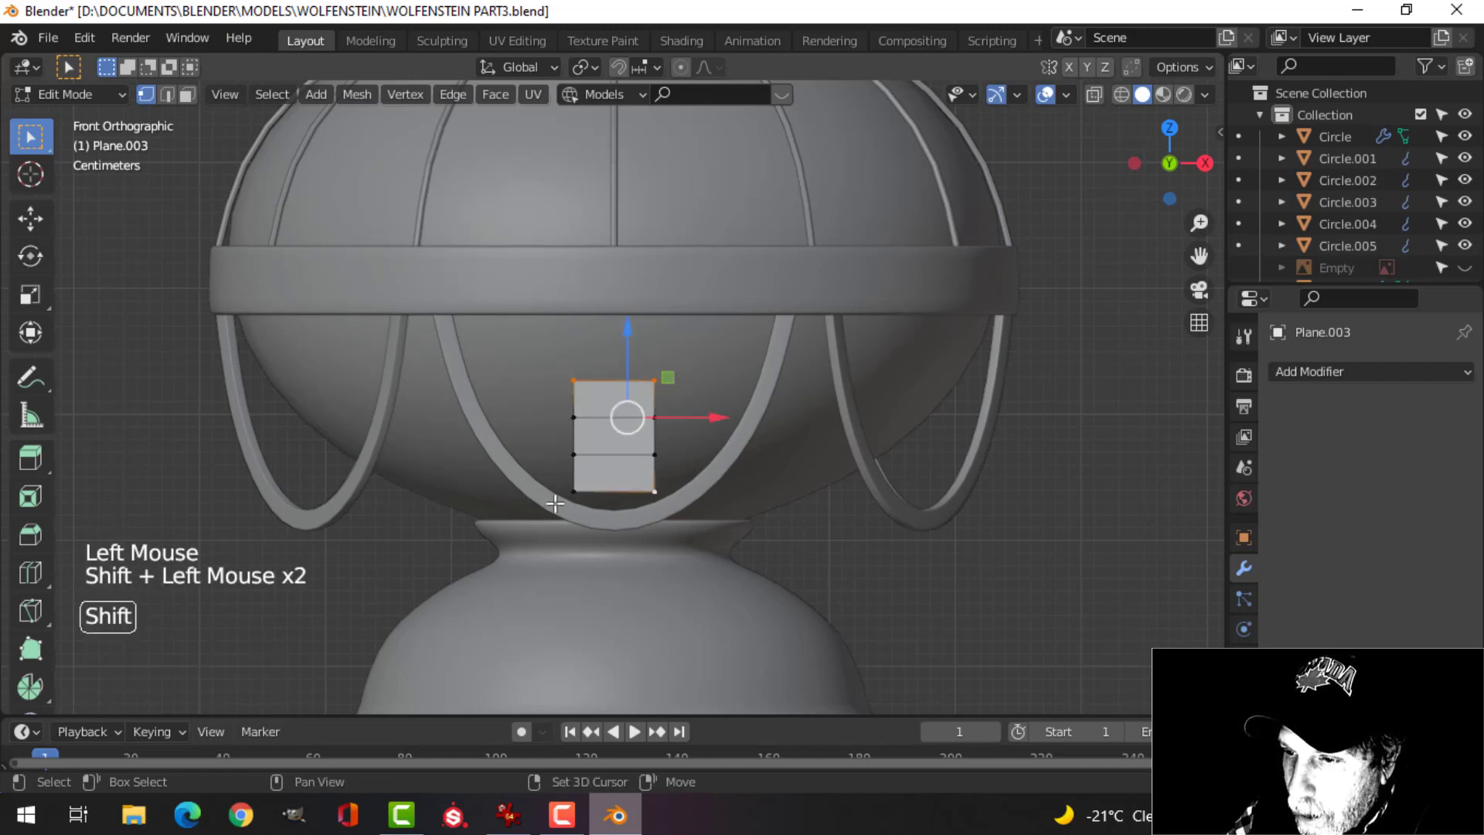
pyautogui.press('s')
pyautogui.press('x')
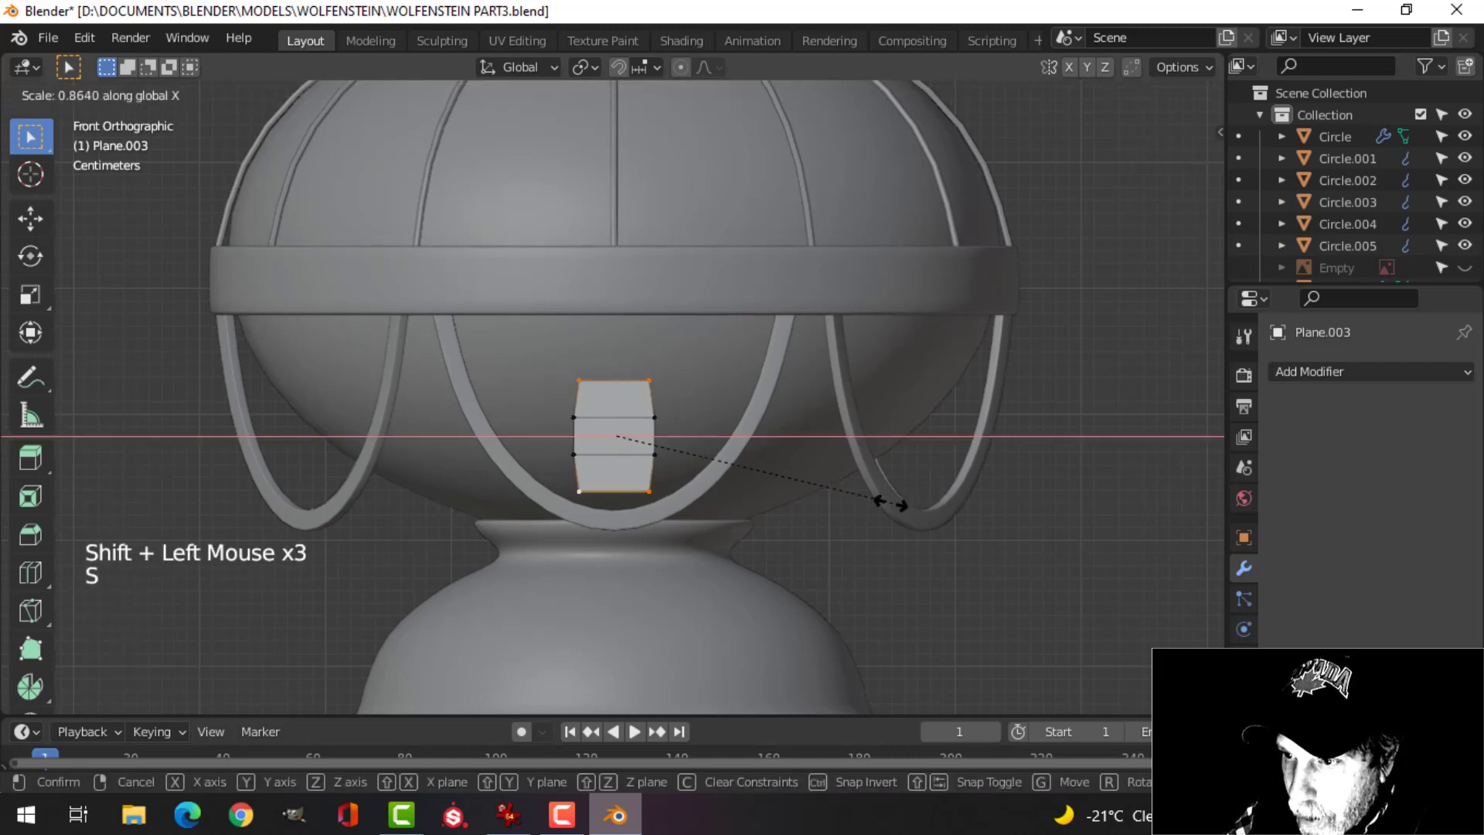
pyautogui.click(681, 451)
# Scale the whole tapered shape to 0.696 along X.
pyautogui.press('a')
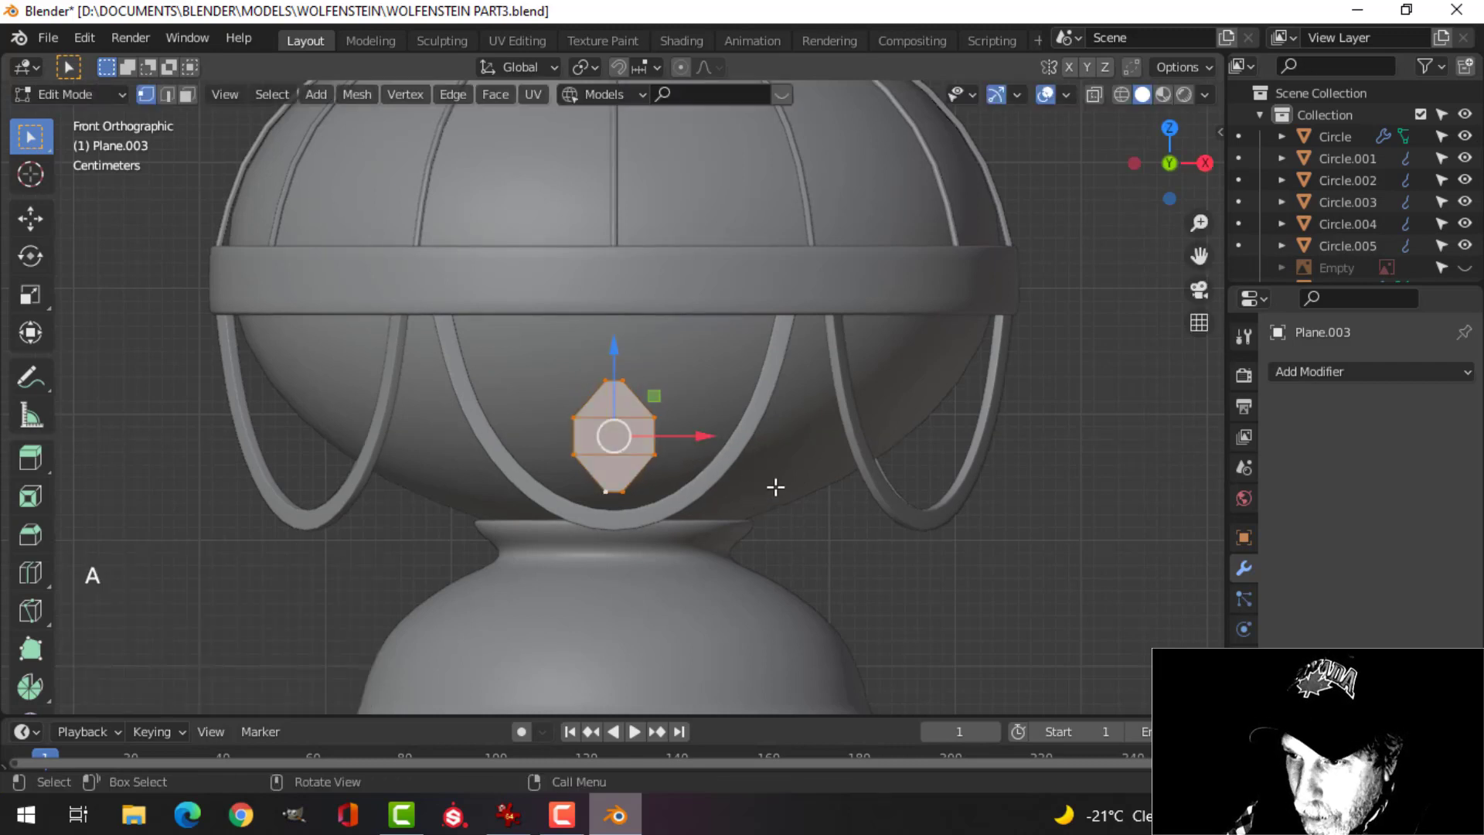
pyautogui.press('s')
pyautogui.press('x')
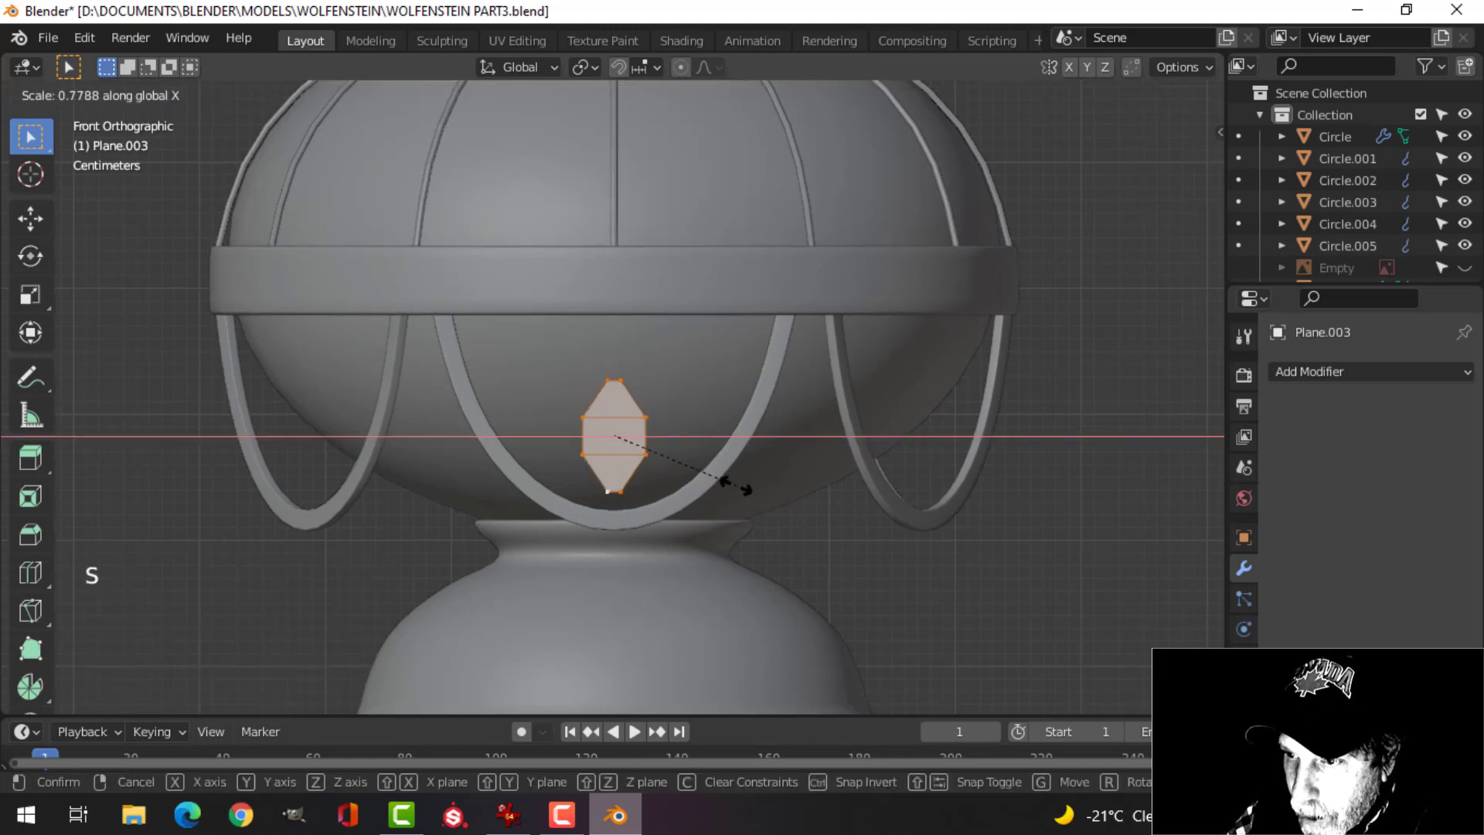
pyautogui.click(720, 483)
pyautogui.scroll(2, 613, 464)
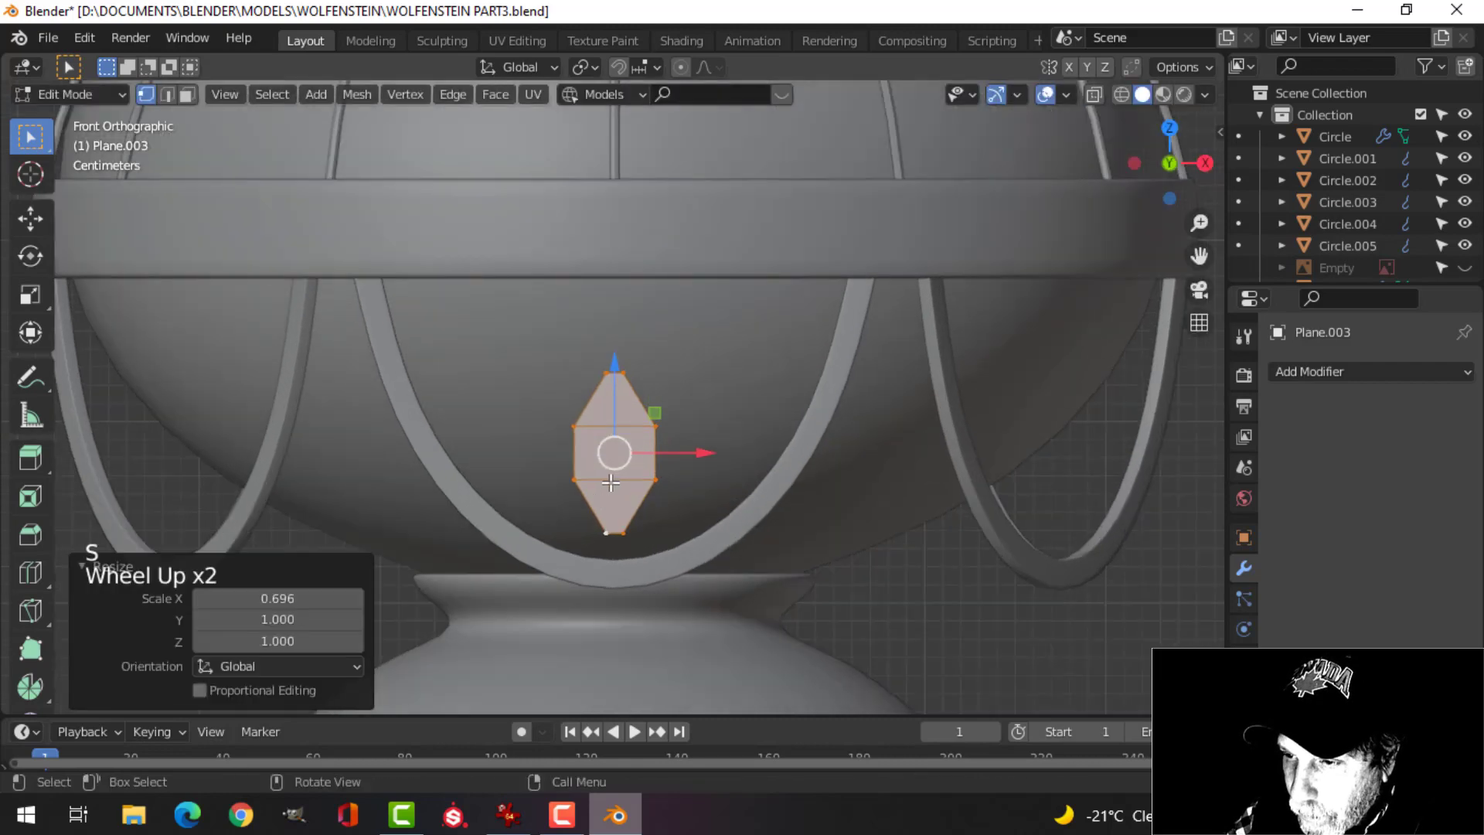
# Add one centred vertical loop cut through the tapered shape.
pyautogui.hotkey('alt', 'a')
pyautogui.hotkey('ctrl', 'r')
pyautogui.click(611, 480)
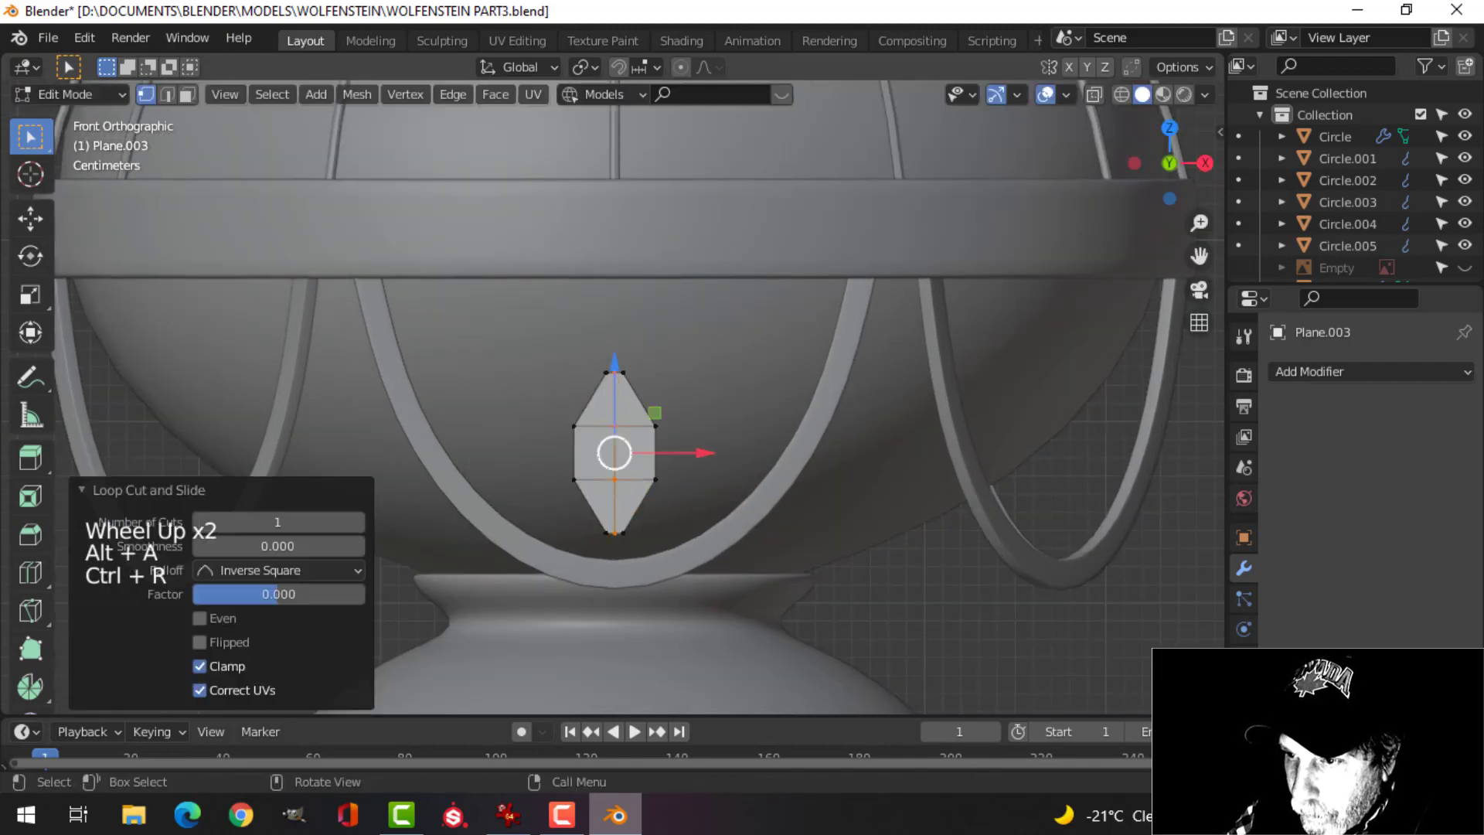
pyautogui.hotkey('alt', 'a')
# Extrude the whole tapered shape backward toward the lamp bowl to give it thickness.
pyautogui.moveTo(758, 478); pyautogui.dragTo(616, 442, button='middle')
pyautogui.scroll(-2, 636, 520)
pyautogui.press('a')
pyautogui.press('e')
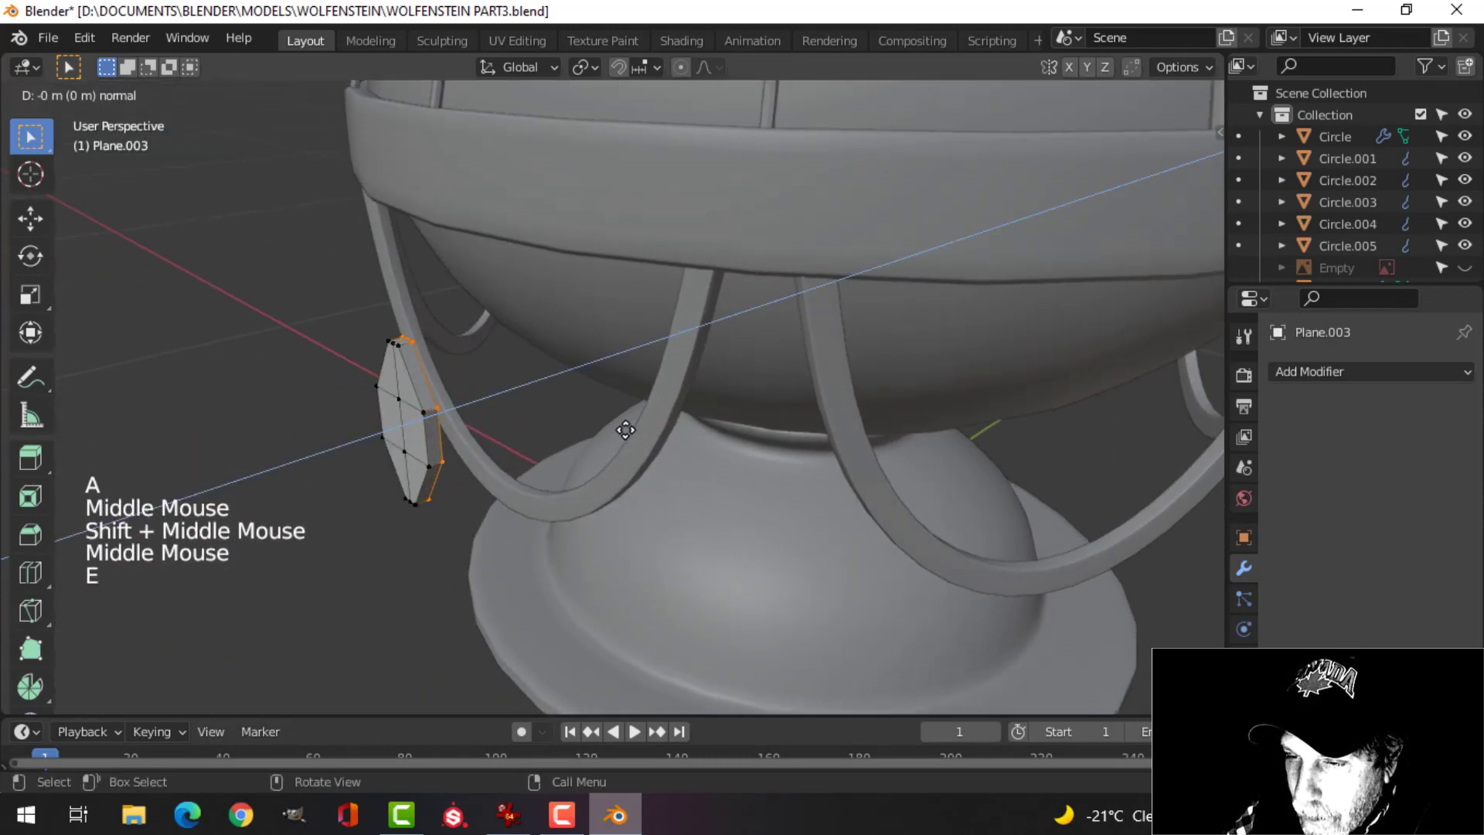
pyautogui.click(625, 430)
pyautogui.press('x')
pyautogui.click(623, 430)
# Pull the three central vertical edges of the front face forward to form a ridge down the clip.
pyautogui.moveTo(550, 472)
pyautogui.mouseDown(button='middle')
pyautogui.moveTo(585, 462)
pyautogui.moveTo(557, 497)
pyautogui.mouseUp(button='middle')
pyautogui.scroll(1, 562, 459)
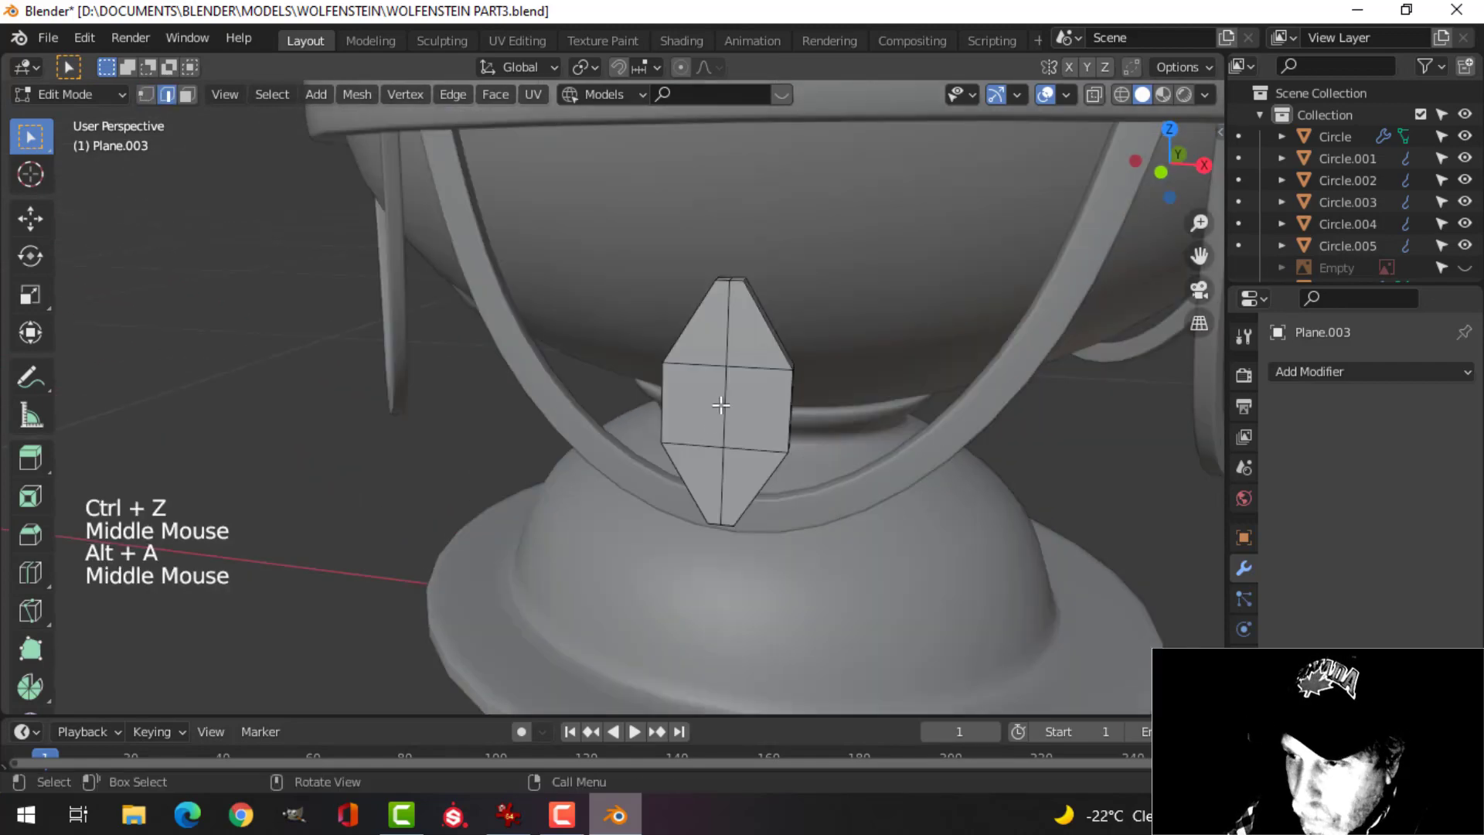
pyautogui.click(723, 330)
pyautogui.keyDown('shift'); pyautogui.click(725, 406); pyautogui.keyUp('shift')
pyautogui.keyDown('shift'); pyautogui.click(722, 487); pyautogui.keyUp('shift')
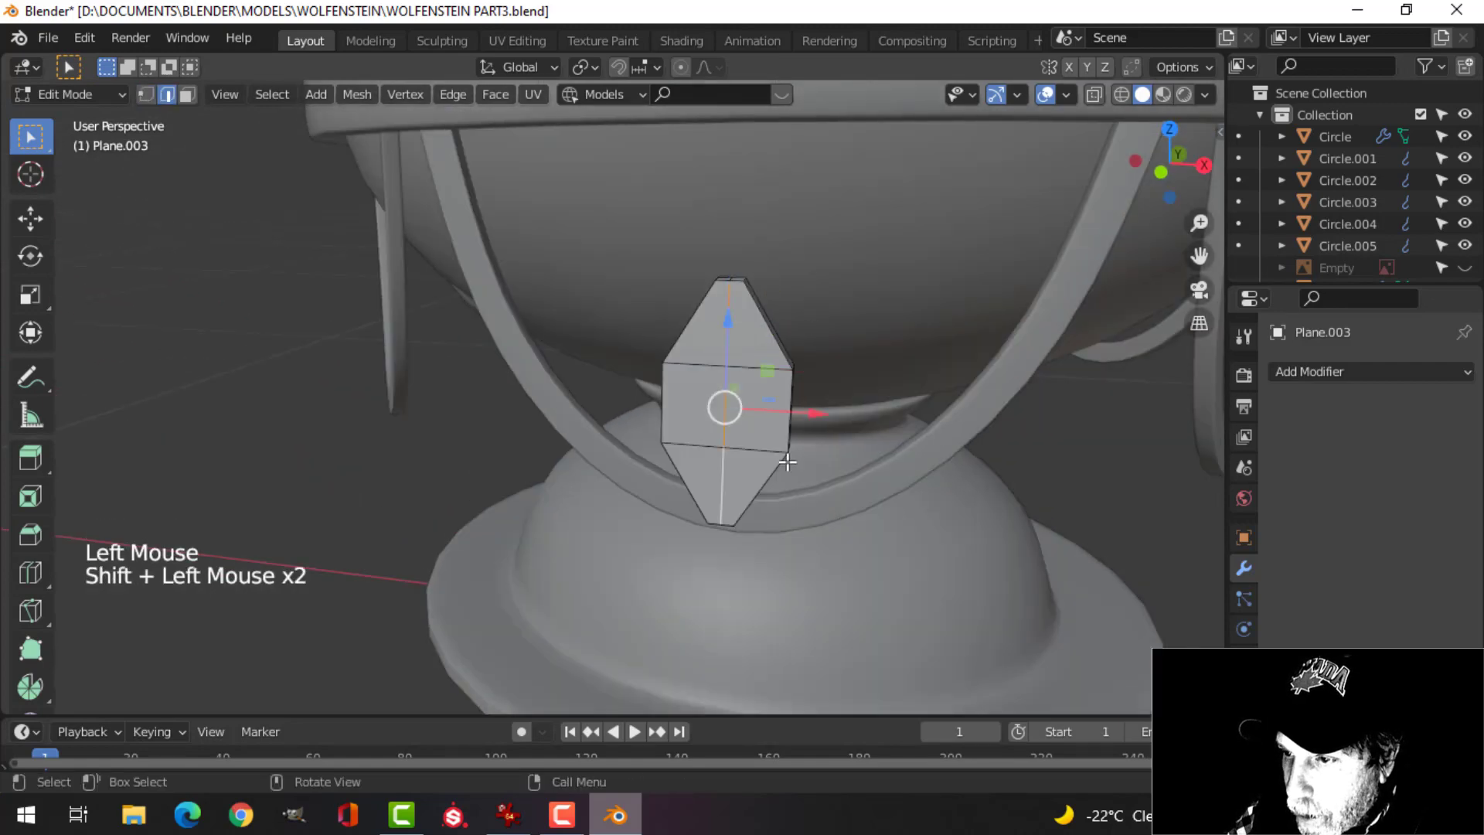
pyautogui.moveTo(722, 487); pyautogui.dragTo(579, 456, button='middle')
pyautogui.moveTo(518, 430); pyautogui.dragTo(510, 438)
pyautogui.moveTo(553, 451); pyautogui.dragTo(659, 472, button='middle')
# Give the clip level 1 Catmull-Clark subdivision and smooth shading.
pyautogui.press('Tab')
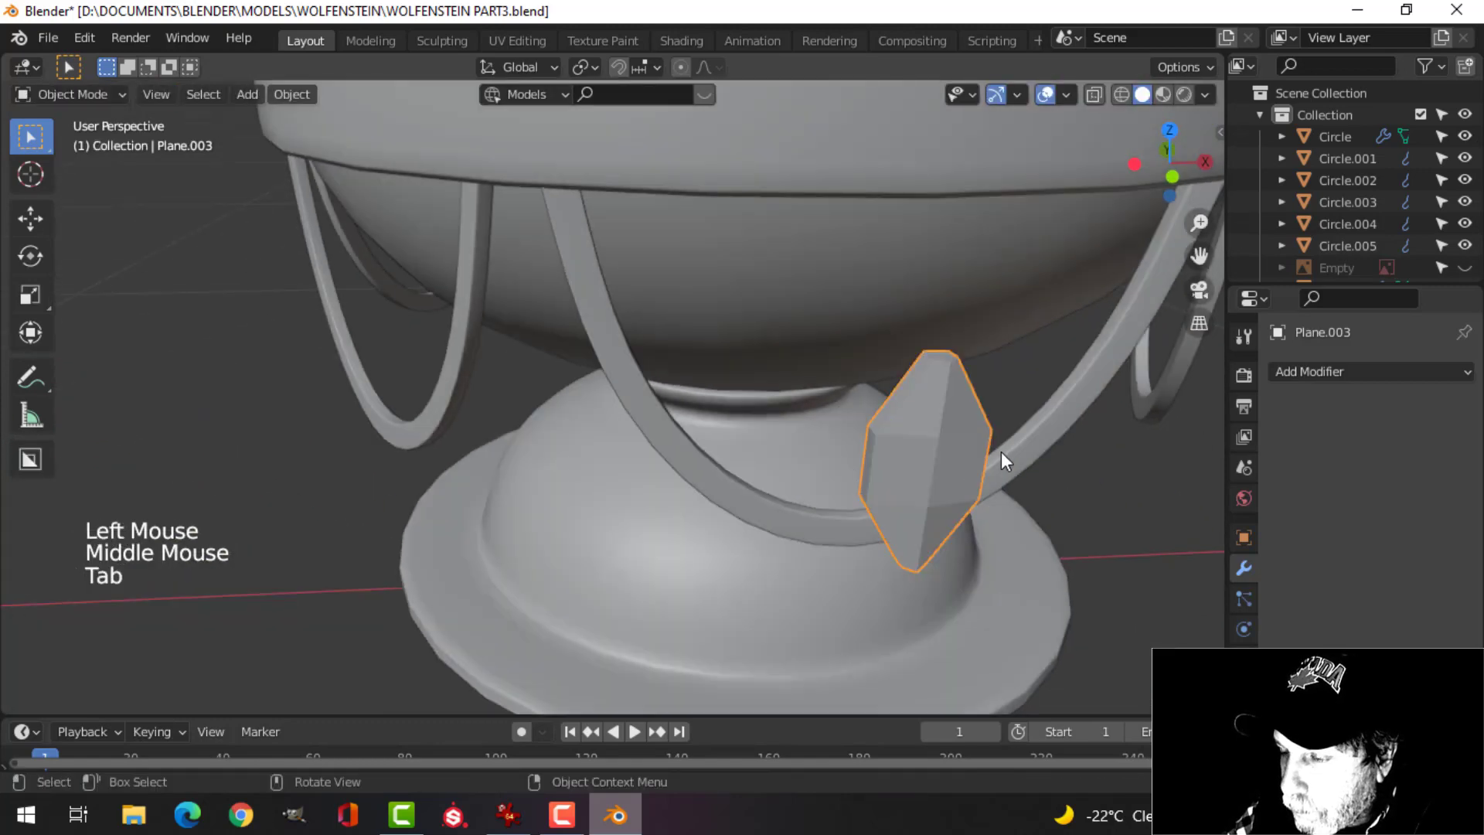
pyautogui.keyDown('shift'); pyautogui.moveTo(1000, 451); pyautogui.dragTo(846, 439, button='middle'); pyautogui.keyUp('shift')
pyautogui.hotkey('ctrl', '1')
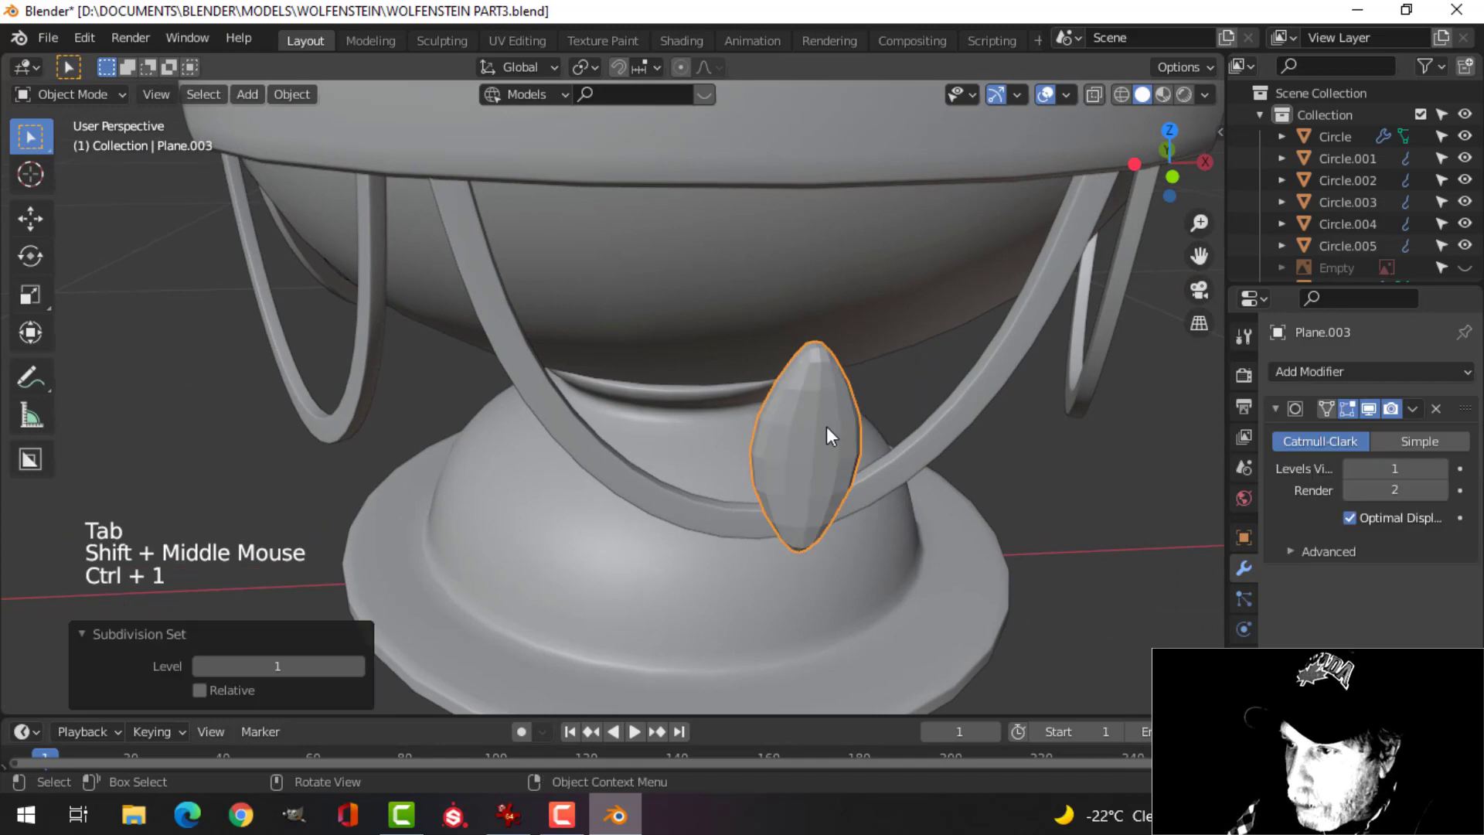
pyautogui.rightClick(828, 436)
pyautogui.click(770, 319)
pyautogui.moveTo(773, 364); pyautogui.dragTo(717, 340, button='middle')
pyautogui.hotkey('alt', 'a')
pyautogui.scroll(-2, 742, 417)
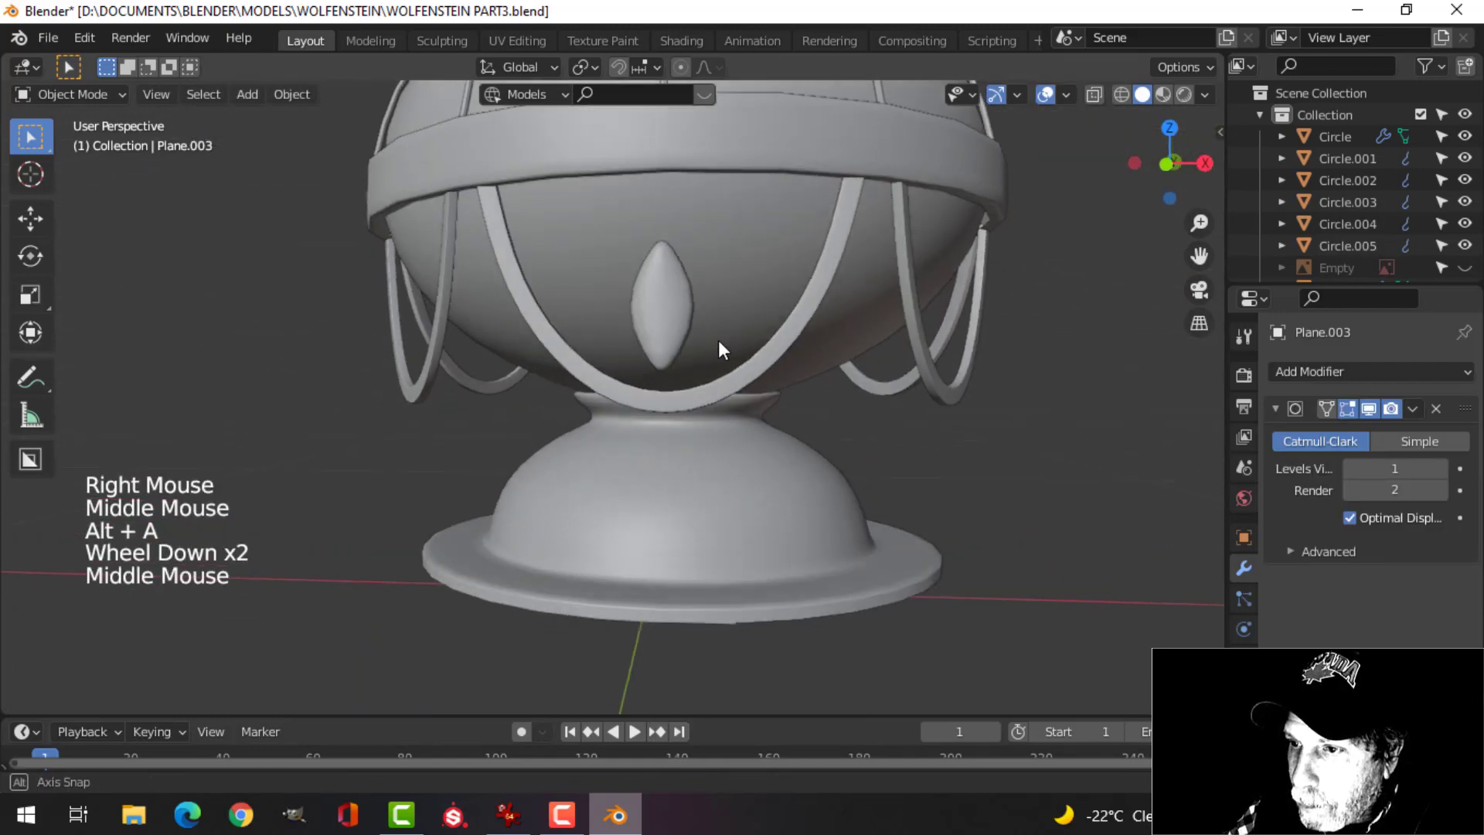
# Check the reference image of the lamp and select the faces at the clip's upper tip for mesh editing.
pyautogui.click(501, 819)
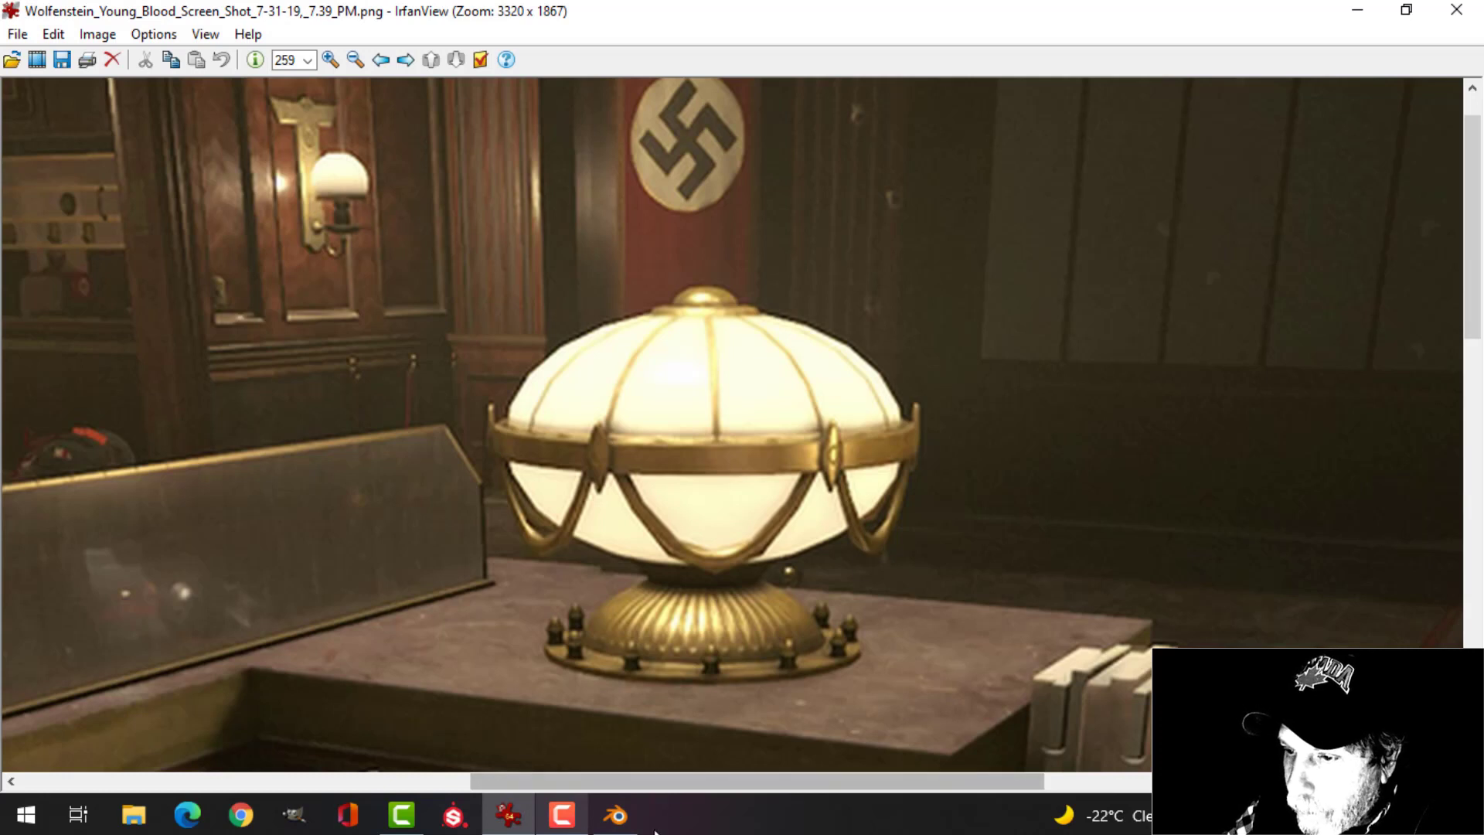
pyautogui.click(616, 816)
pyautogui.scroll(3, 614, 507)
pyautogui.keyDown('shift'); pyautogui.moveTo(614, 501); pyautogui.dragTo(731, 483, button='middle'); pyautogui.keyUp('shift')
pyautogui.click(730, 418)
pyautogui.press('Tab')
pyautogui.moveTo(731, 483); pyautogui.dragTo(729, 536, button='middle')
pyautogui.scroll(2, 729, 536)
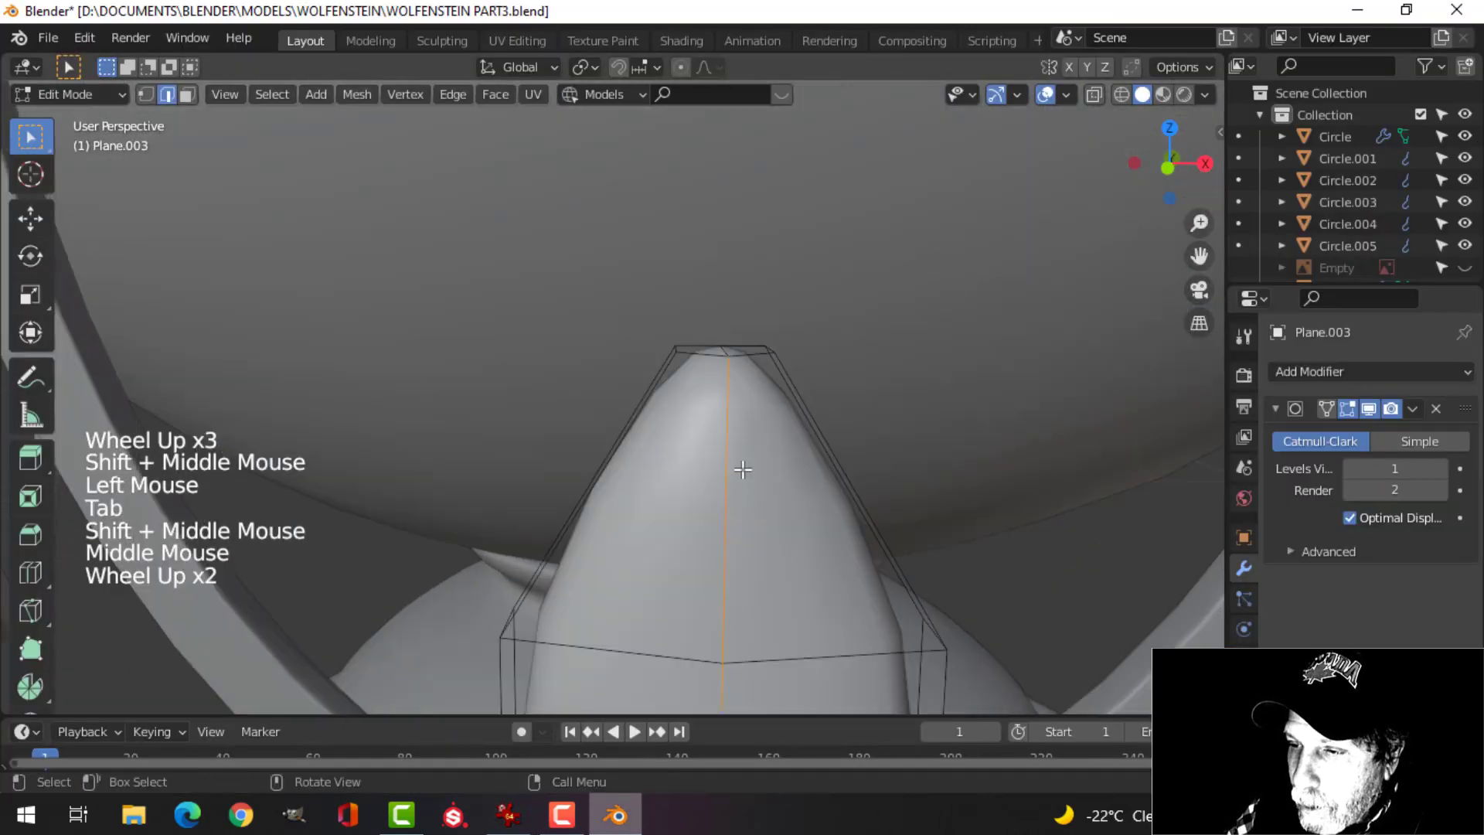
pyautogui.hotkey('alt', 'a')
pyautogui.moveTo(739, 441); pyautogui.dragTo(732, 463, button='middle')
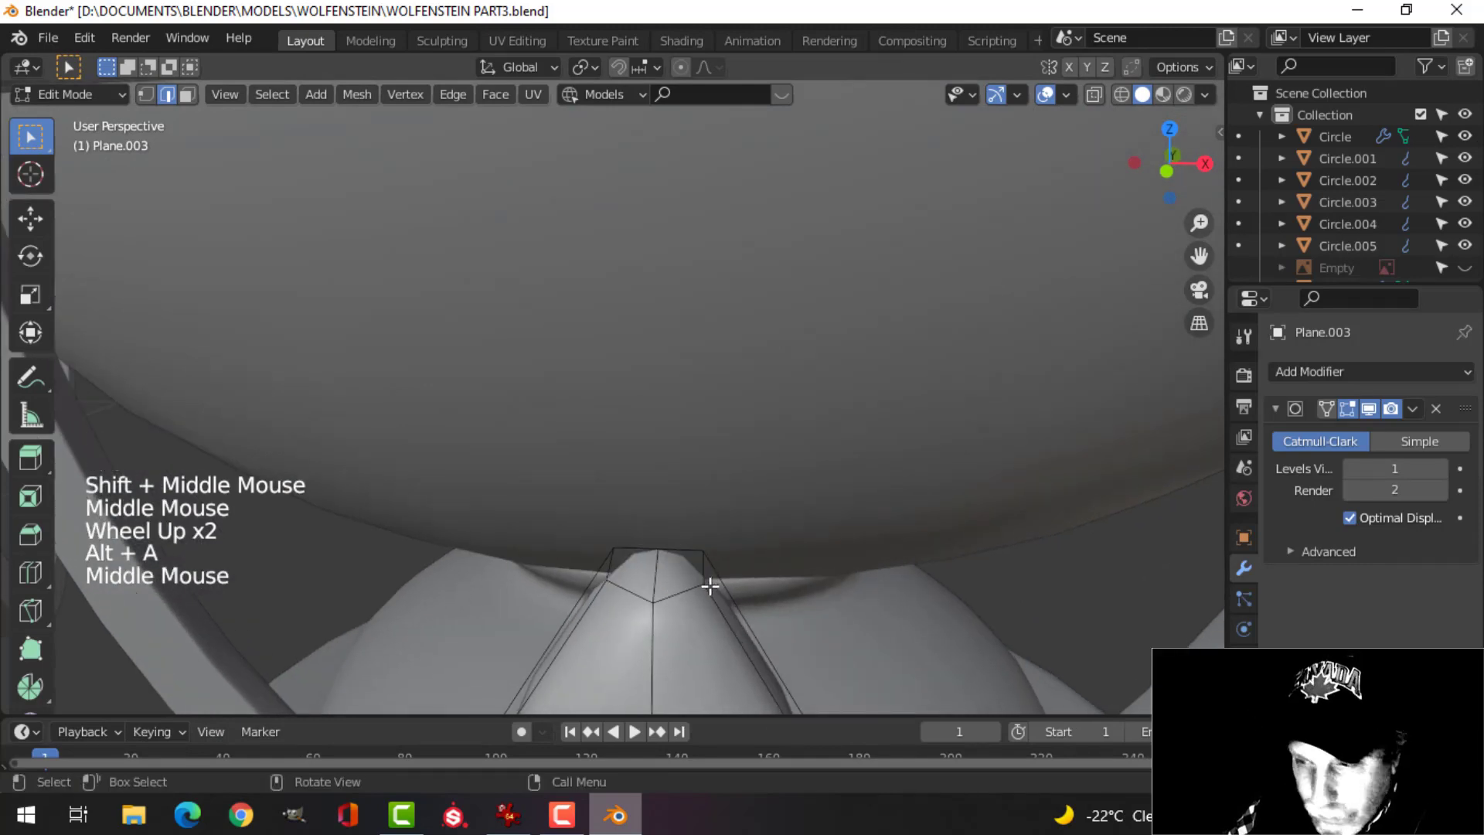
pyautogui.press('3')
pyautogui.press('c')
pyautogui.click(650, 575)
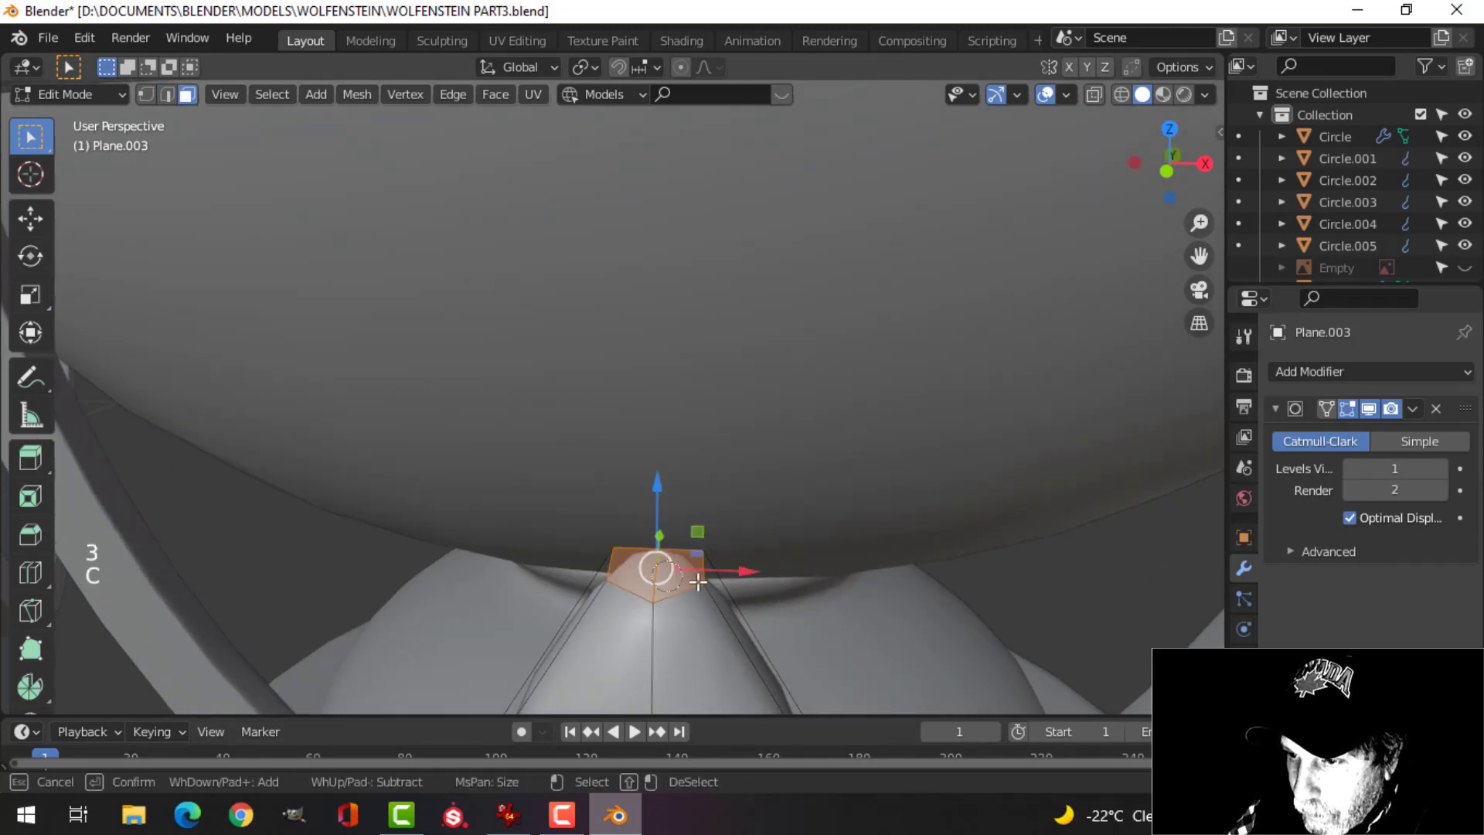
pyautogui.rightClick(773, 610)
# Add the clip's lower tip faces to the selection and scale both tips to 0.443 along X.
pyautogui.scroll(-3, 768, 630)
pyautogui.scroll(1, 769, 629)
pyautogui.moveTo(769, 629)
pyautogui.mouseDown(button='middle')
pyautogui.moveTo(752, 503)
pyautogui.moveTo(733, 478)
pyautogui.mouseUp(button='middle')
pyautogui.keyDown('shift'); pyautogui.moveTo(701, 291); pyautogui.dragTo(696, 421, button='middle'); pyautogui.keyUp('shift')
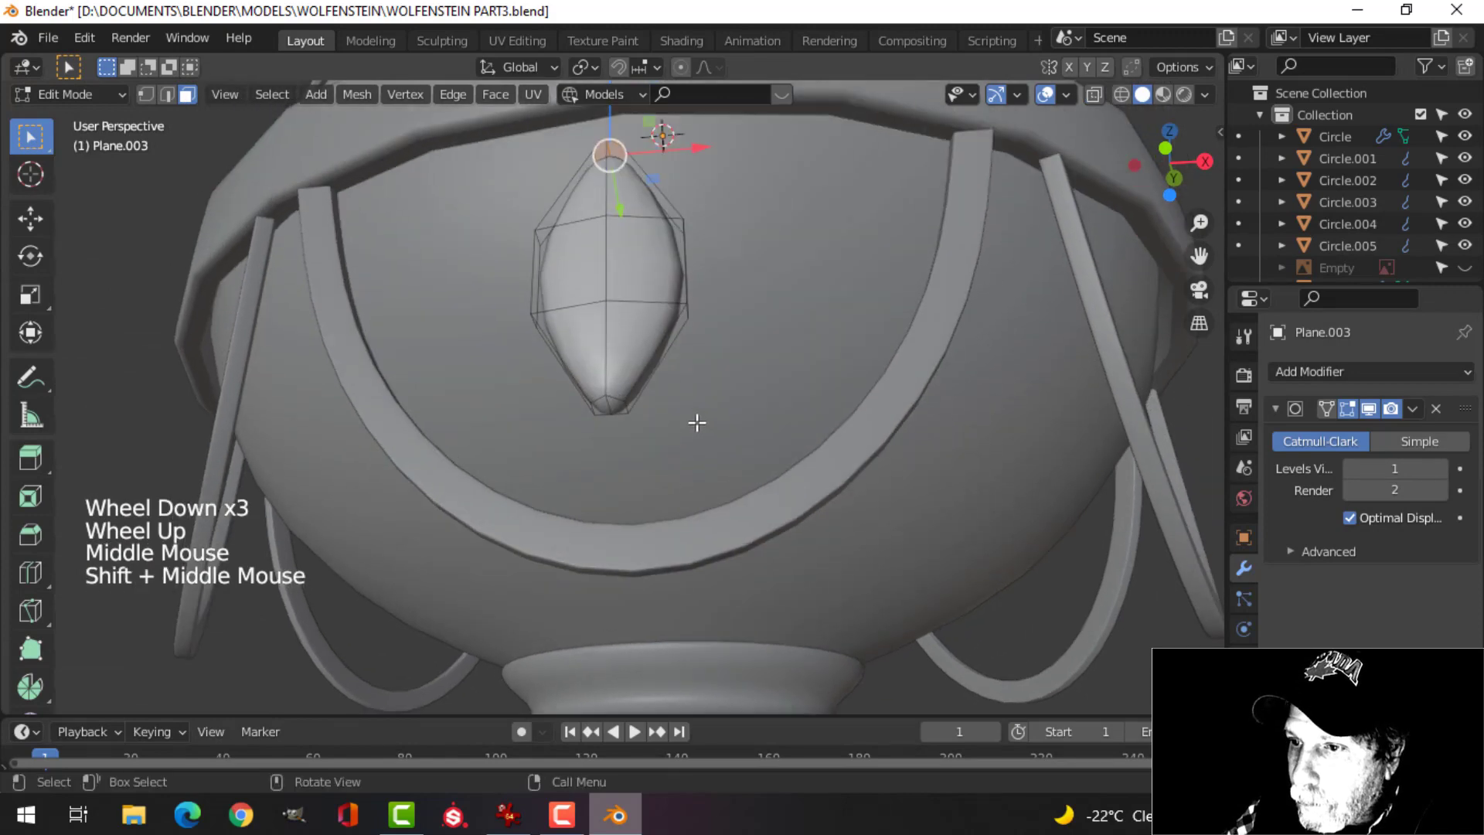
pyautogui.scroll(2, 629, 424)
pyautogui.press('c')
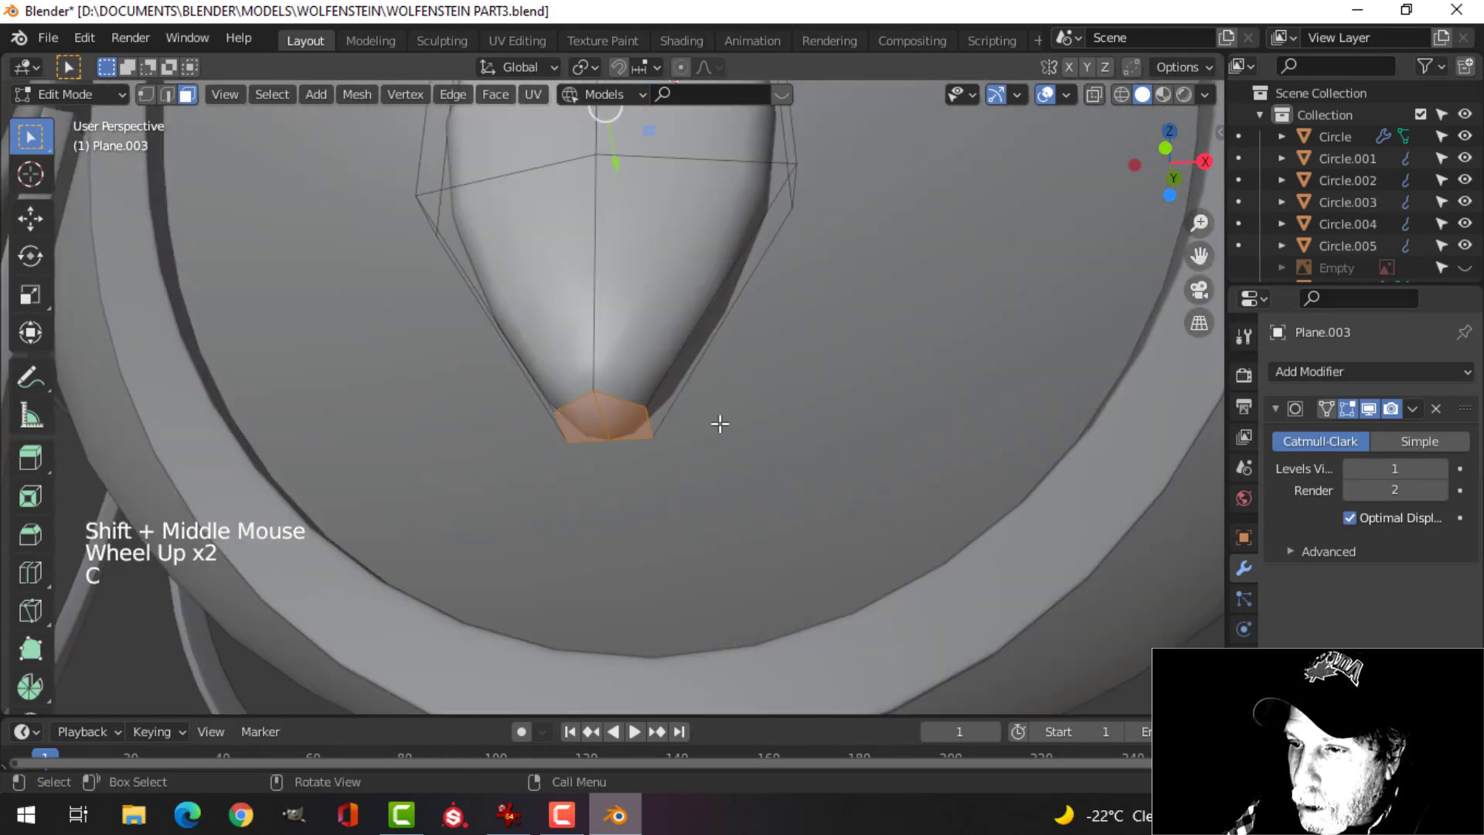
pyautogui.rightClick(720, 424)
pyautogui.scroll(-3, 723, 427)
pyautogui.moveTo(723, 428)
pyautogui.mouseDown(button='middle')
pyautogui.moveTo(735, 454)
pyautogui.moveTo(733, 358)
pyautogui.mouseUp(button='middle')
pyautogui.scroll(1, 738, 458)
pyautogui.press('KP_1')
pyautogui.scroll(2, 796, 474)
pyautogui.scroll(2, 816, 377)
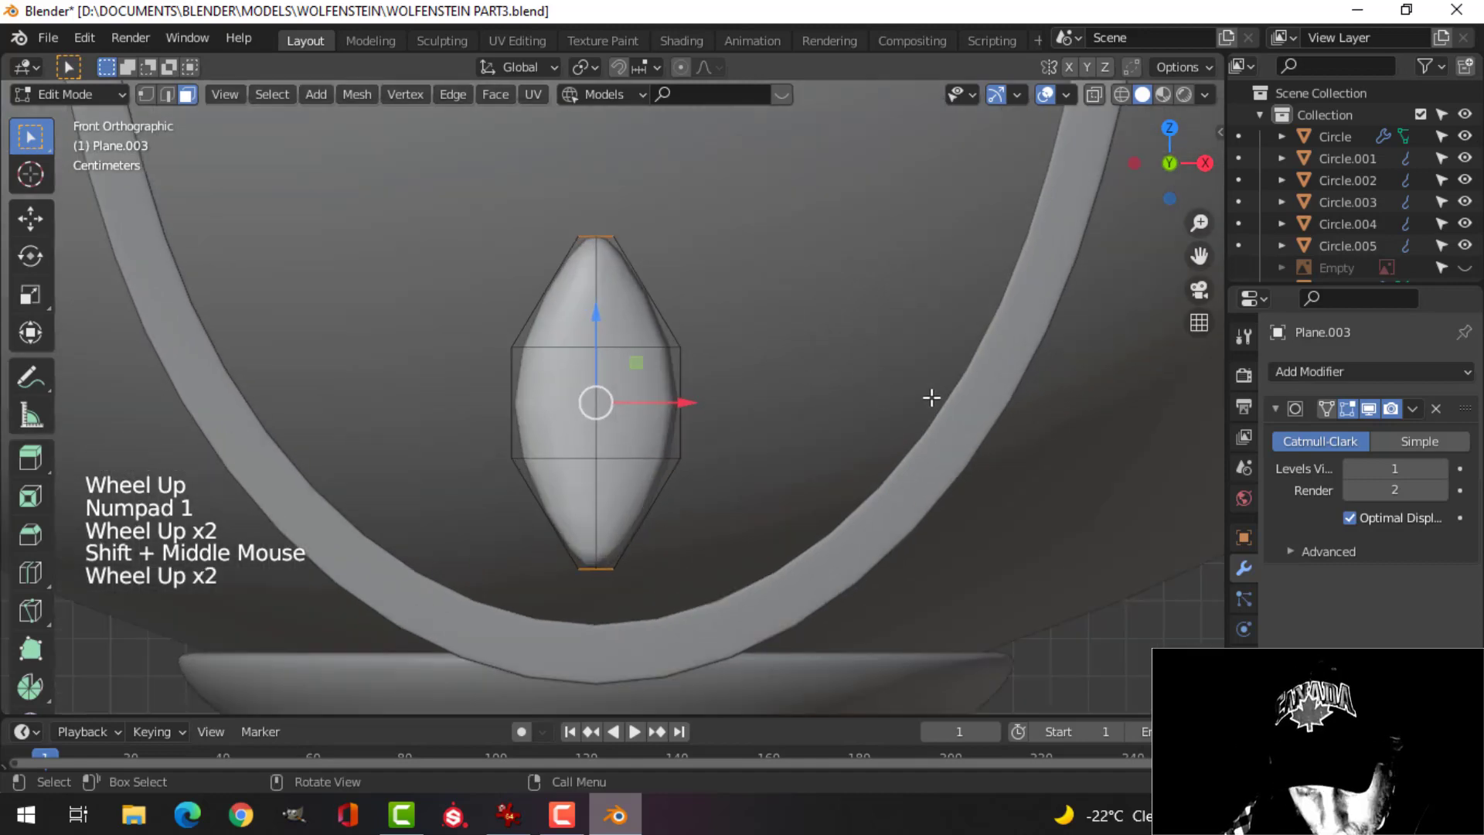
pyautogui.press('s')
pyautogui.press('x')
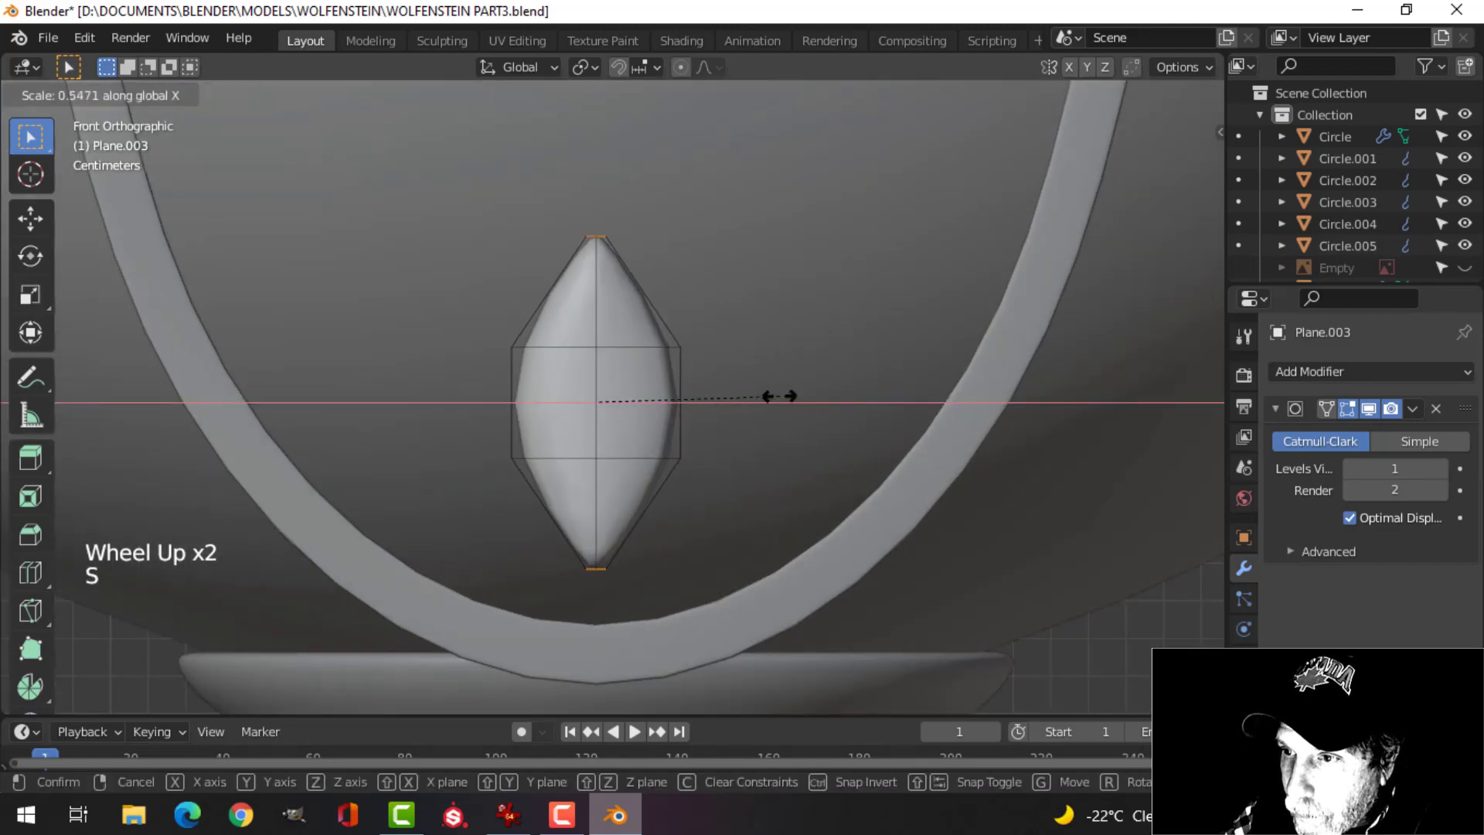
pyautogui.click(746, 400)
pyautogui.moveTo(742, 384); pyautogui.dragTo(742, 395, button='middle')
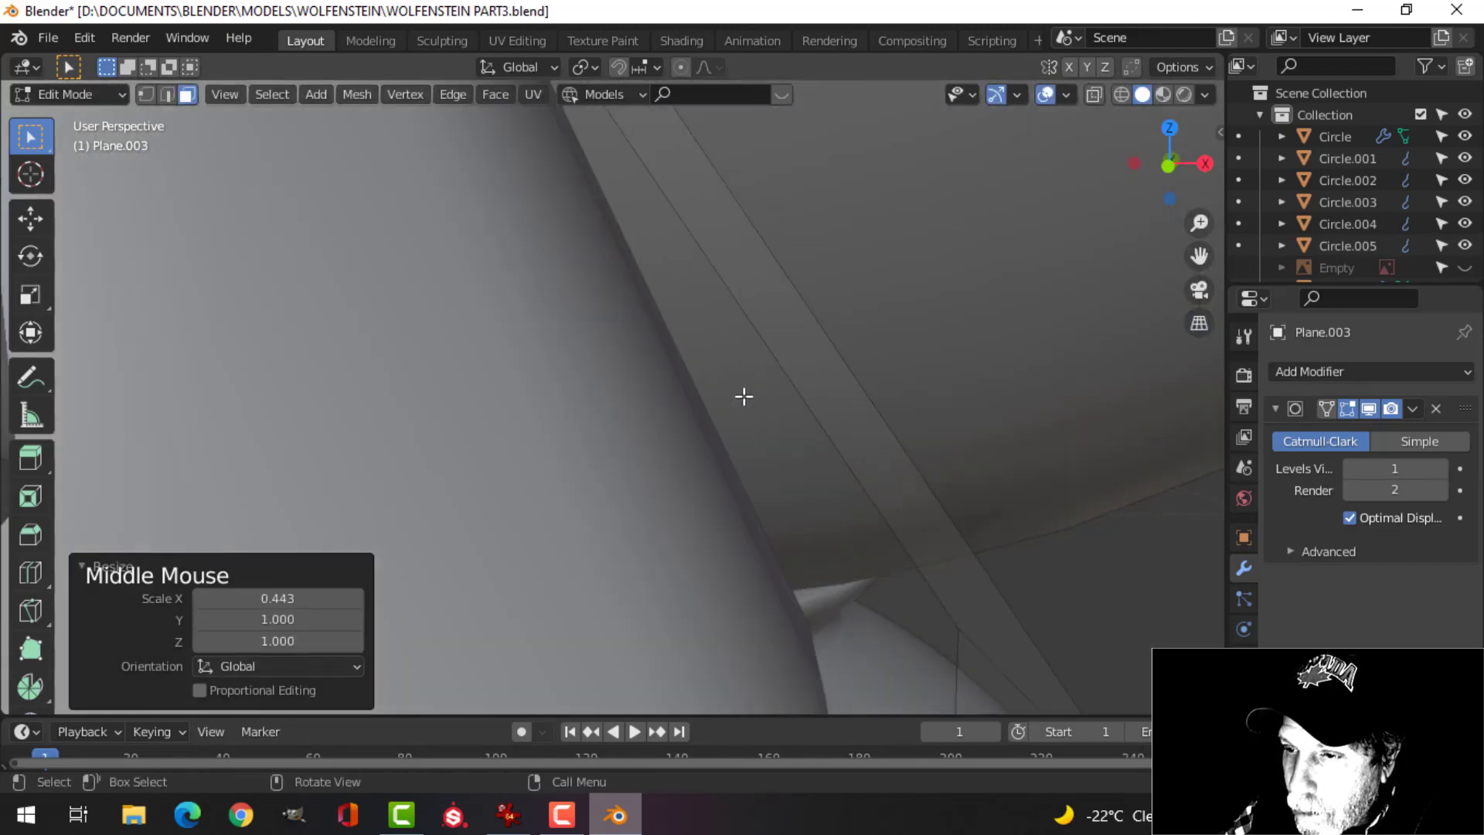
pyautogui.press('Tab')
pyautogui.scroll(-3, 722, 424)
pyautogui.hotkey('alt', 'a')
pyautogui.scroll(-5, 661, 406)
# Add an edge loop around the clip's side thickness to sharpen its outline.
pyautogui.moveTo(649, 421); pyautogui.dragTo(660, 487, button='middle')
pyautogui.click(632, 405)
pyautogui.scroll(4, 633, 405)
pyautogui.press('Tab')
pyautogui.scroll(2, 670, 443)
pyautogui.hotkey('ctrl', 'r')
pyautogui.click(659, 454)
pyautogui.click(661, 457)
pyautogui.press('Tab')
pyautogui.hotkey('alt', 'a')
pyautogui.click(659, 487)
# Add a horizontal loop cut across the middle of the clip.
pyautogui.press('Tab')
pyautogui.hotkey('alt', 'a')
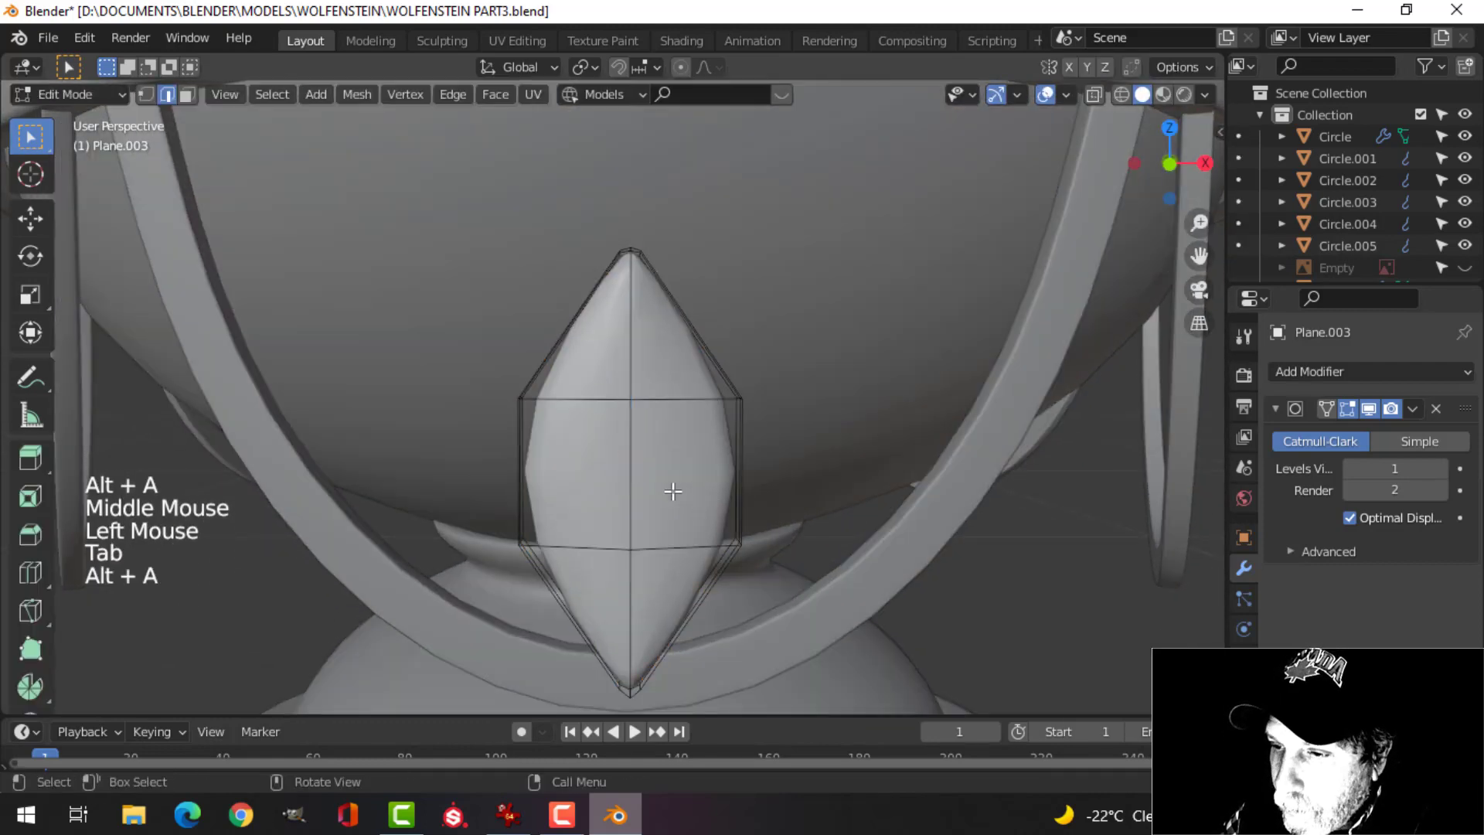
pyautogui.hotkey('ctrl', 'r')
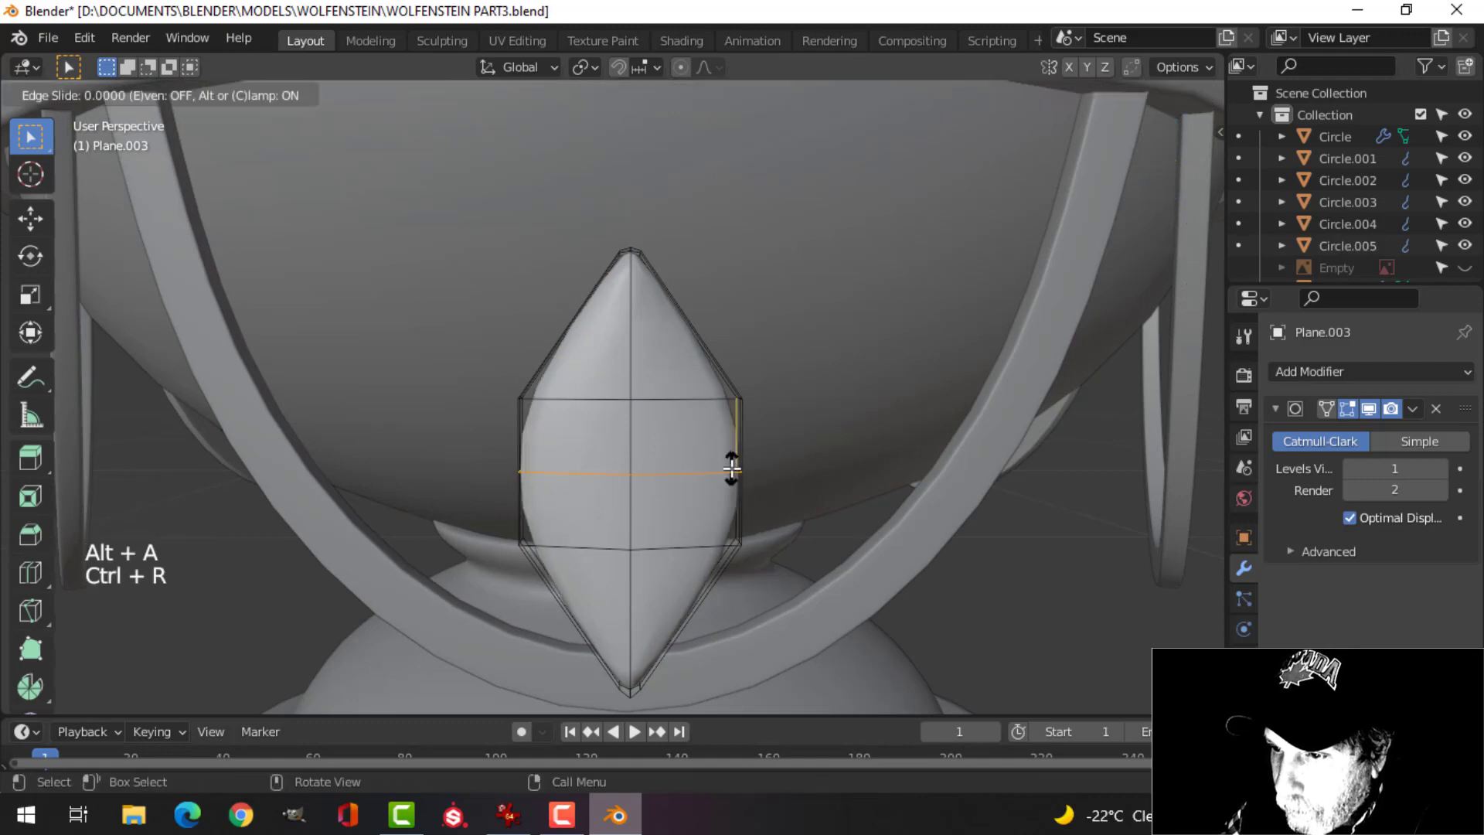
pyautogui.click(729, 465)
pyautogui.click(690, 503)
# Inset the four central front faces of the clip by 0.005712 m.
pyautogui.press('3')
pyautogui.press('c')
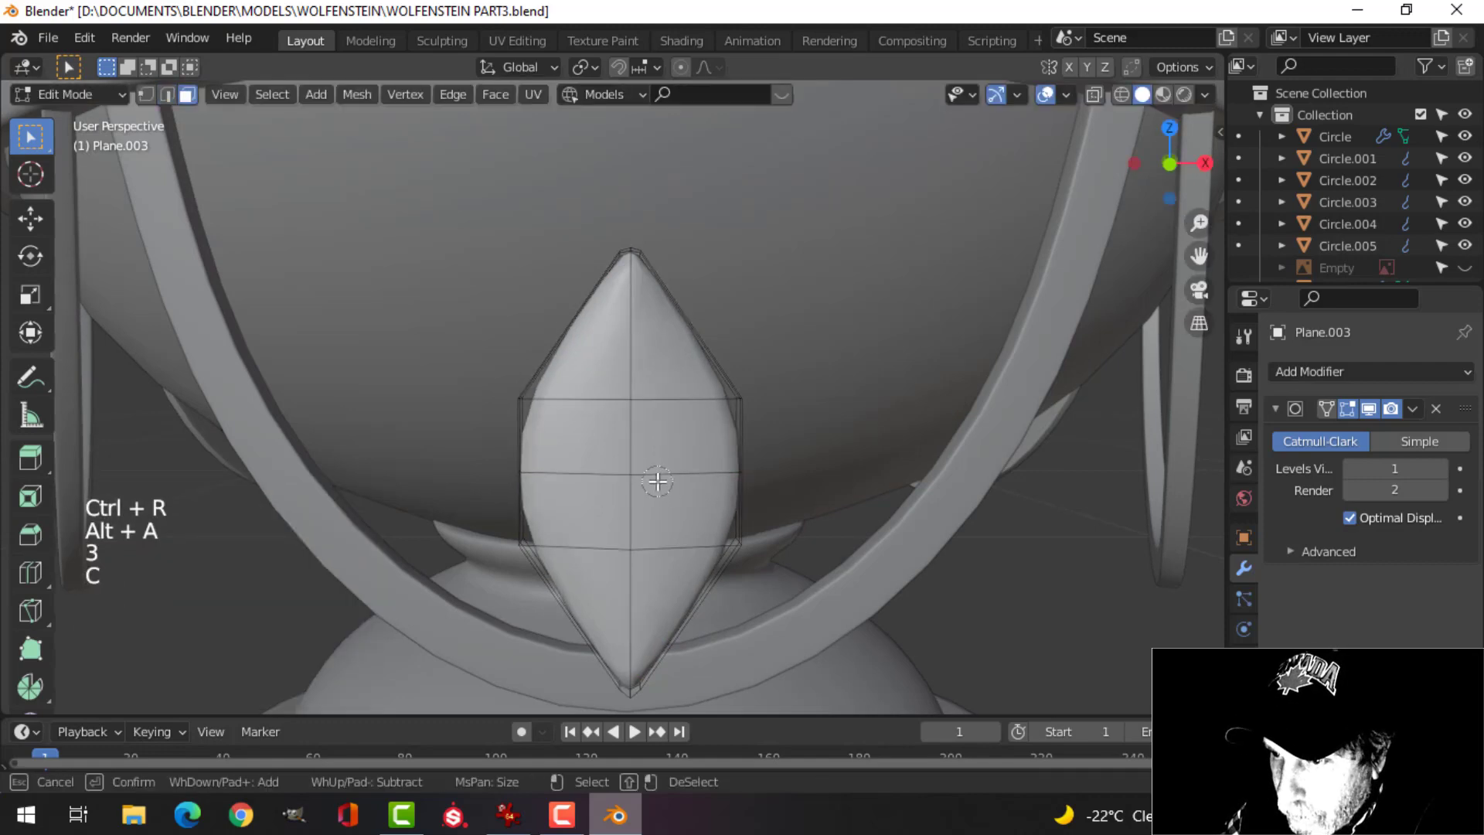
pyautogui.click(630, 479)
pyautogui.moveTo(743, 487); pyautogui.dragTo(643, 547, button='middle')
pyautogui.press('i')
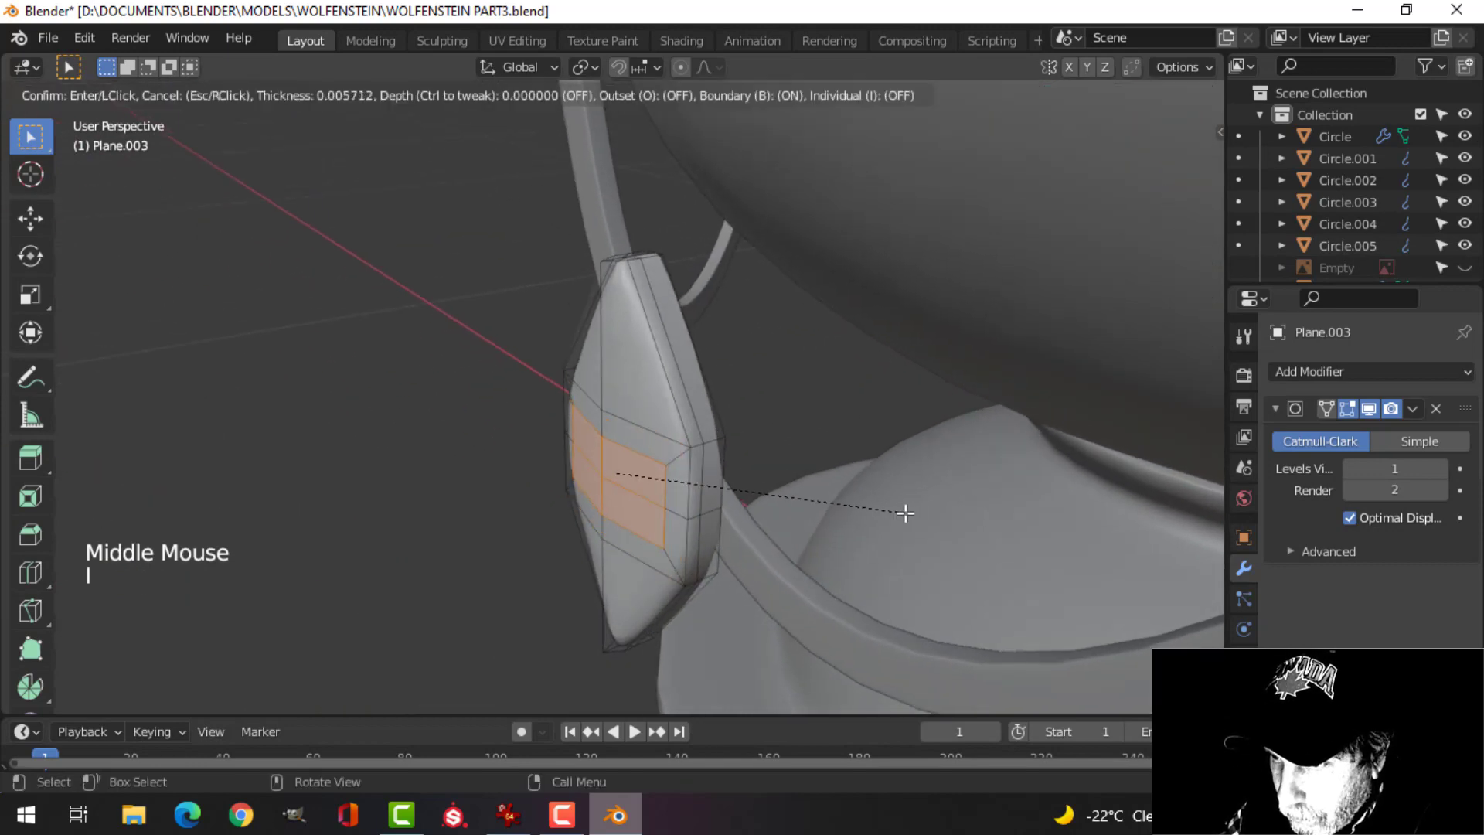
pyautogui.click(858, 520)
# Reshape the inset centre faces into a flat, regular circle with LoopTools.
pyautogui.moveTo(845, 523); pyautogui.dragTo(618, 464, button='middle')
pyautogui.rightClick(619, 464)
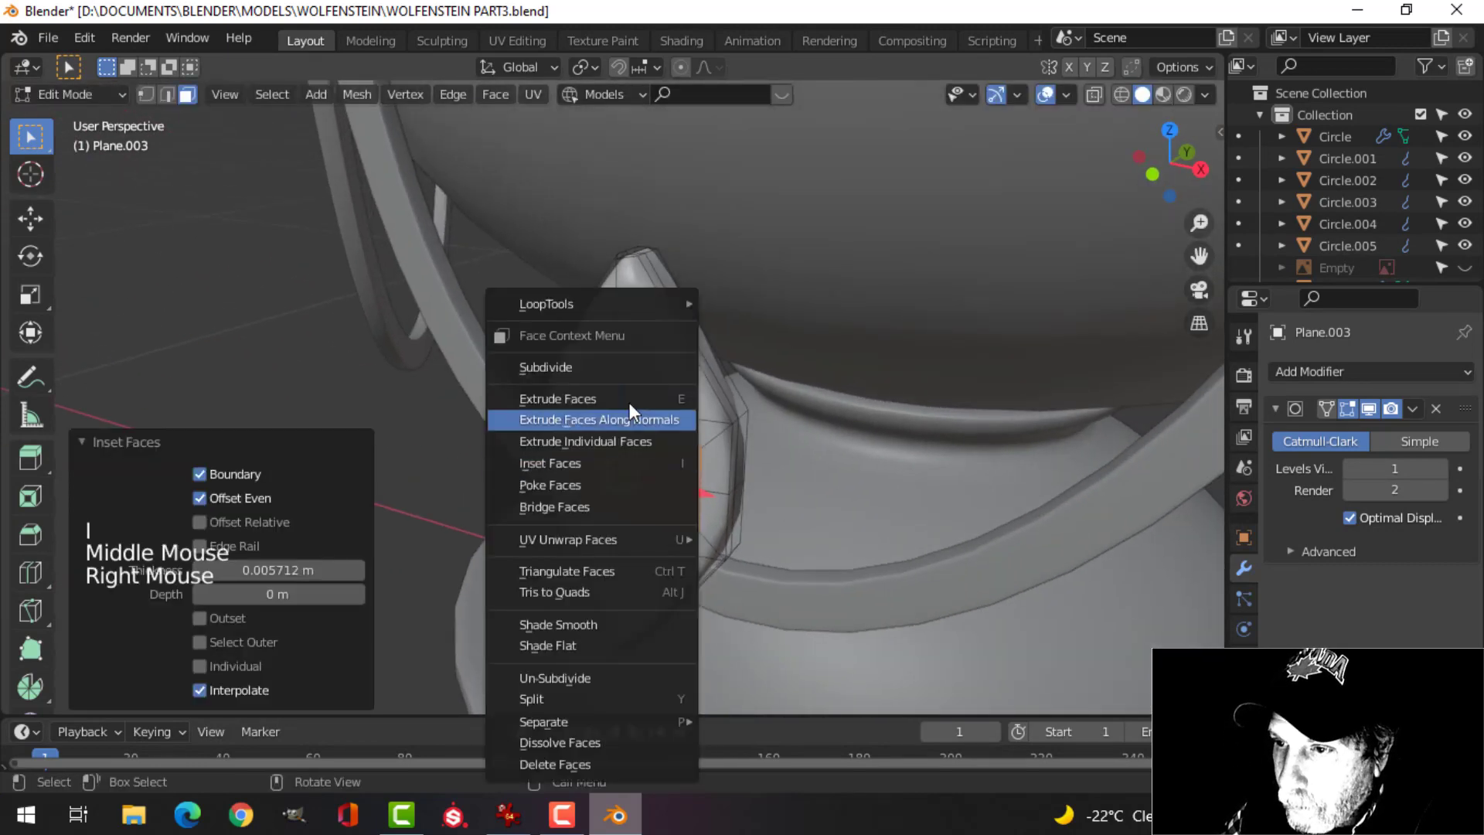
pyautogui.moveTo(619, 306)
pyautogui.click(731, 324)
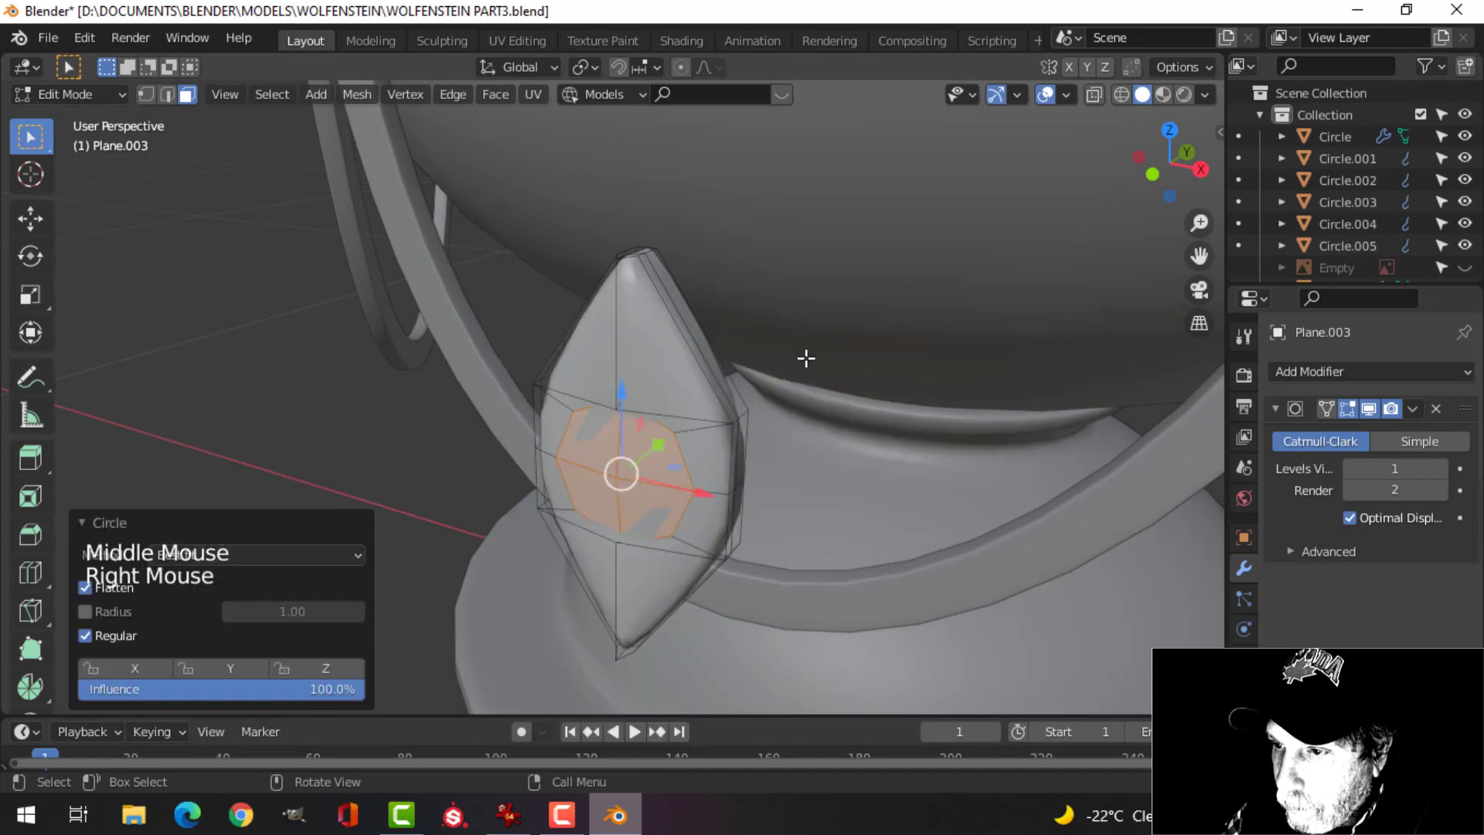
# Scale and inset the circular centre faces and extrude them into a raised round boss.
pyautogui.moveTo(872, 474); pyautogui.dragTo(892, 535, button='middle')
pyautogui.press('s')
pyautogui.click(870, 458)
pyautogui.press('i')
pyautogui.click(879, 457)
pyautogui.press('e')
pyautogui.click(765, 467)
# Set the clip's viewport subdivision level to 2.
pyautogui.press('Tab')
pyautogui.scroll(-2, 792, 498)
pyautogui.hotkey('alt', 'a')
pyautogui.click(637, 471)
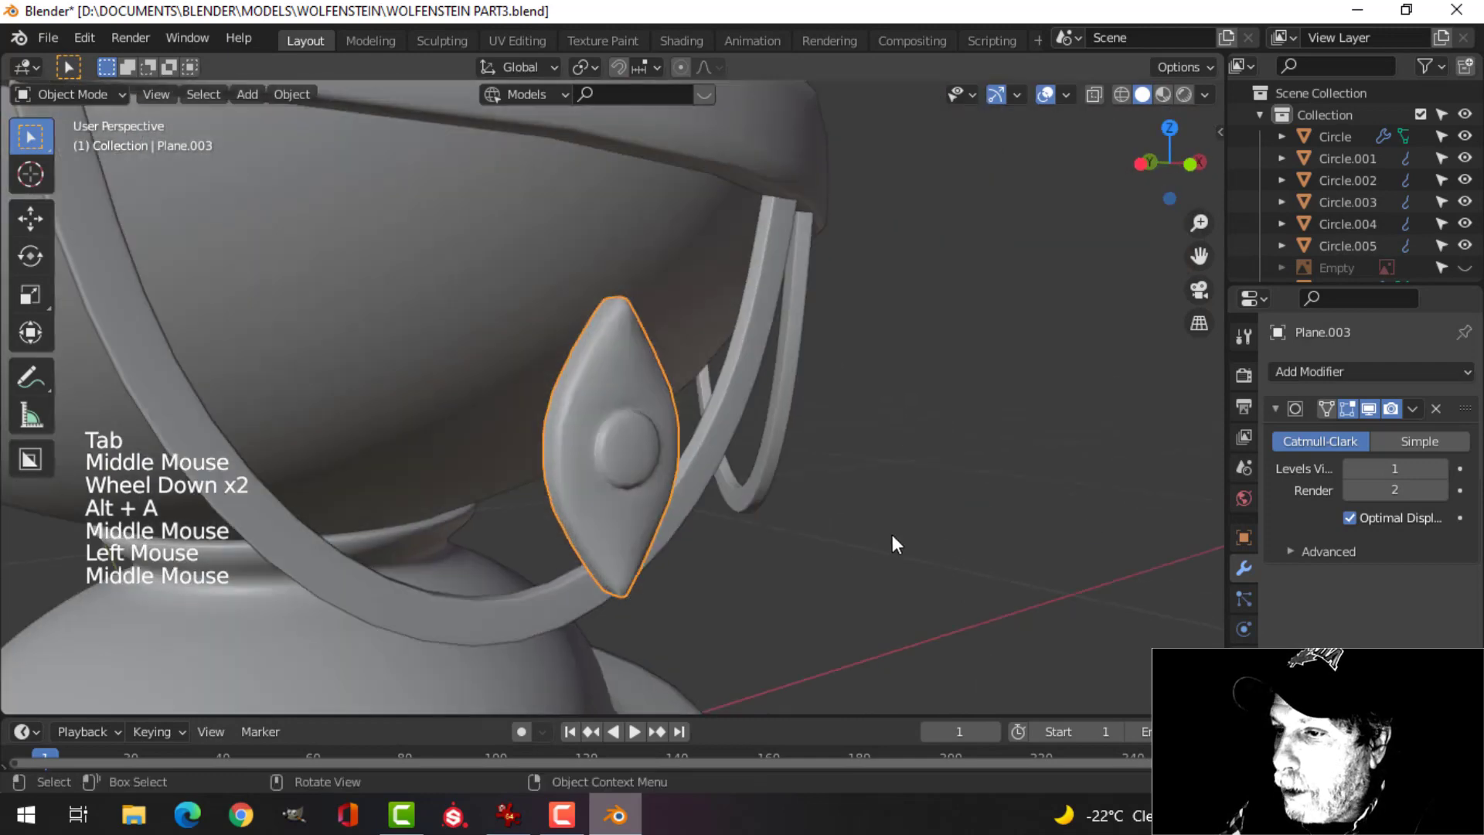
pyautogui.click(1439, 469)
pyautogui.moveTo(1004, 503); pyautogui.dragTo(645, 475, button='middle')
pyautogui.scroll(-3, 671, 483)
pyautogui.hotkey('alt', 'a')
pyautogui.scroll(4, 652, 434)
# Grow the face selection around the clip's round boss and move it slightly outward along the Y axis.
pyautogui.click(652, 434)
pyautogui.press('Tab')
pyautogui.scroll(2, 672, 448)
pyautogui.moveTo(645, 475); pyautogui.dragTo(619, 509, button='middle')
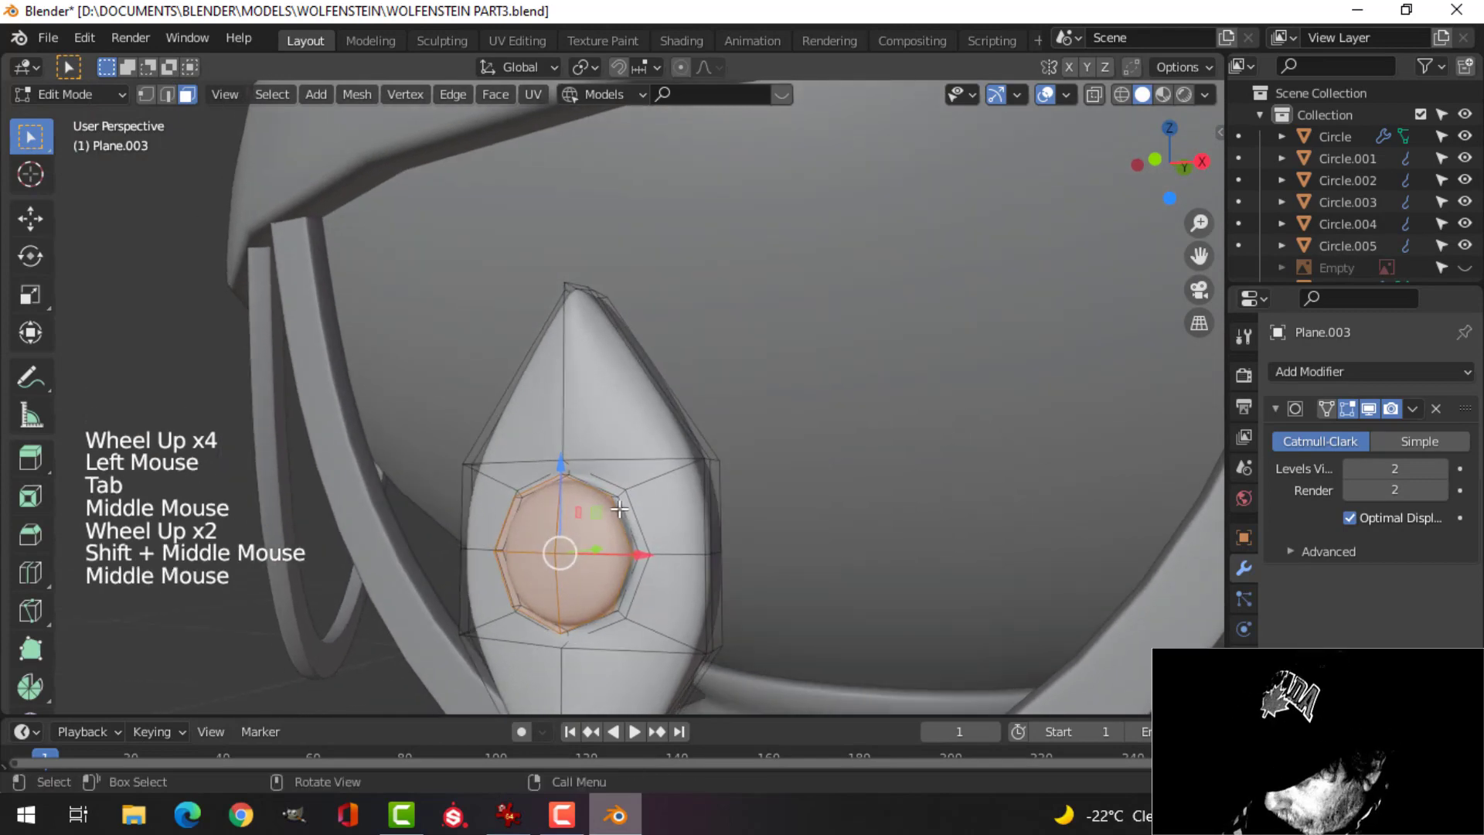
pyautogui.press('ctrl+KP_Add')
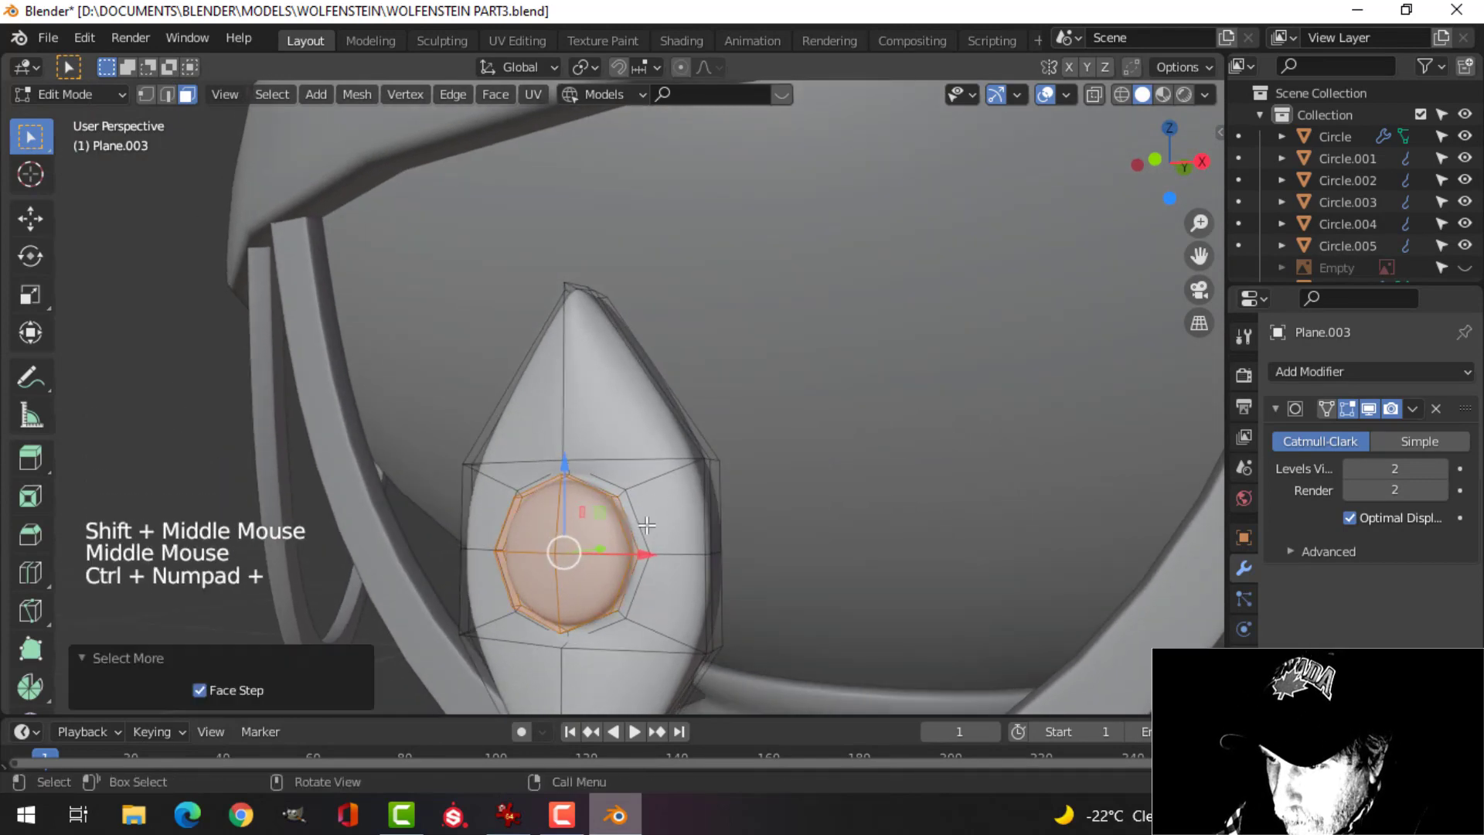
pyautogui.moveTo(646, 524); pyautogui.dragTo(580, 543, button='middle')
pyautogui.press('ctrl+KP_Add')
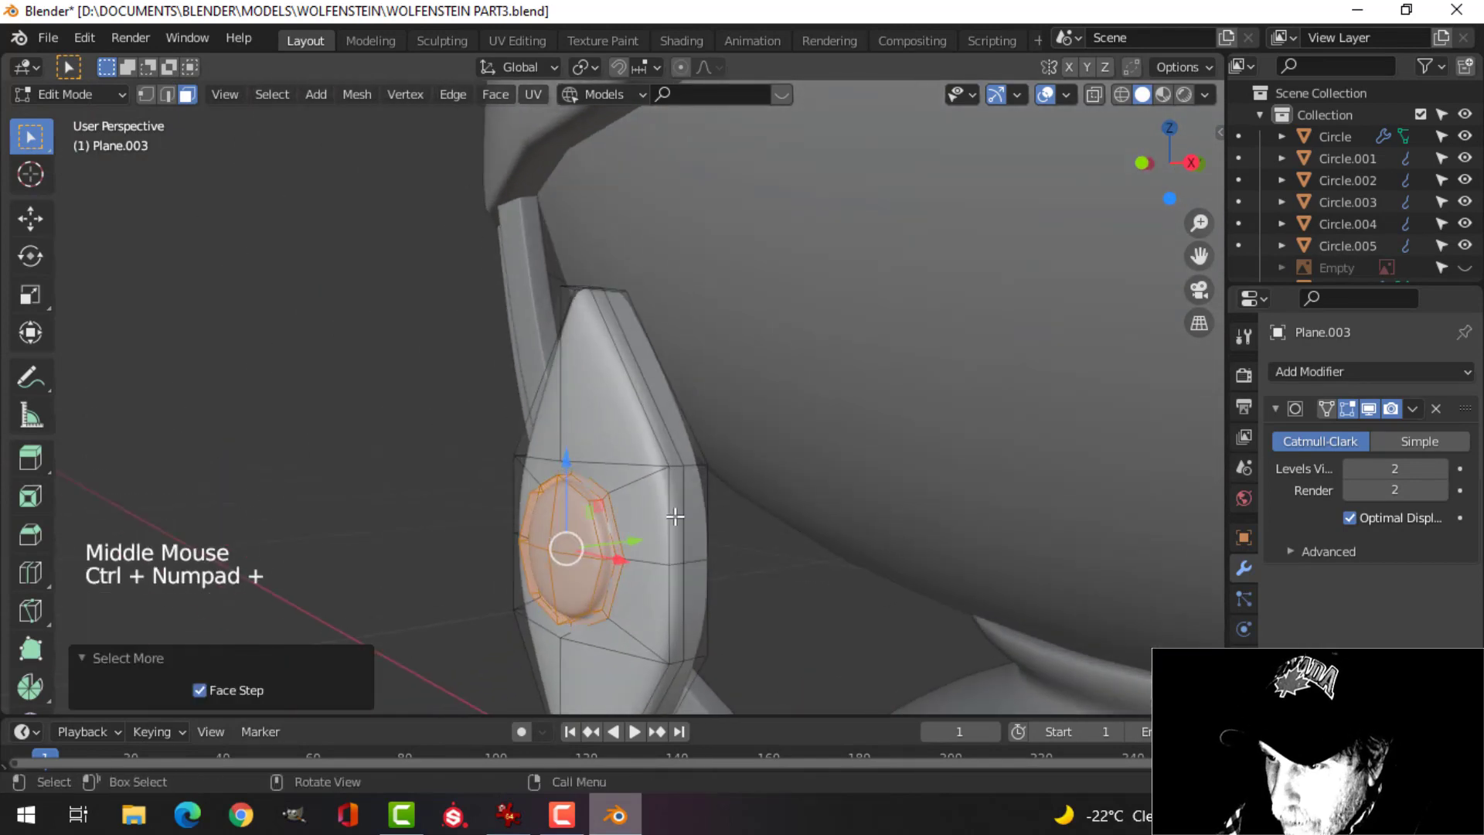
pyautogui.moveTo(675, 516); pyautogui.dragTo(631, 532, button='middle')
pyautogui.moveTo(653, 535); pyautogui.dragTo(644, 539)
pyautogui.press('Tab')
# Set the clip's viewport subdivision level to 1.
pyautogui.moveTo(696, 540); pyautogui.dragTo(541, 534, button='middle')
pyautogui.scroll(-3, 726, 545)
pyautogui.hotkey('alt', 'a')
pyautogui.scroll(-3, 669, 549)
pyautogui.scroll(1, 654, 555)
pyautogui.click(610, 527)
pyautogui.click(1351, 470)
pyautogui.scroll(1, 616, 503)
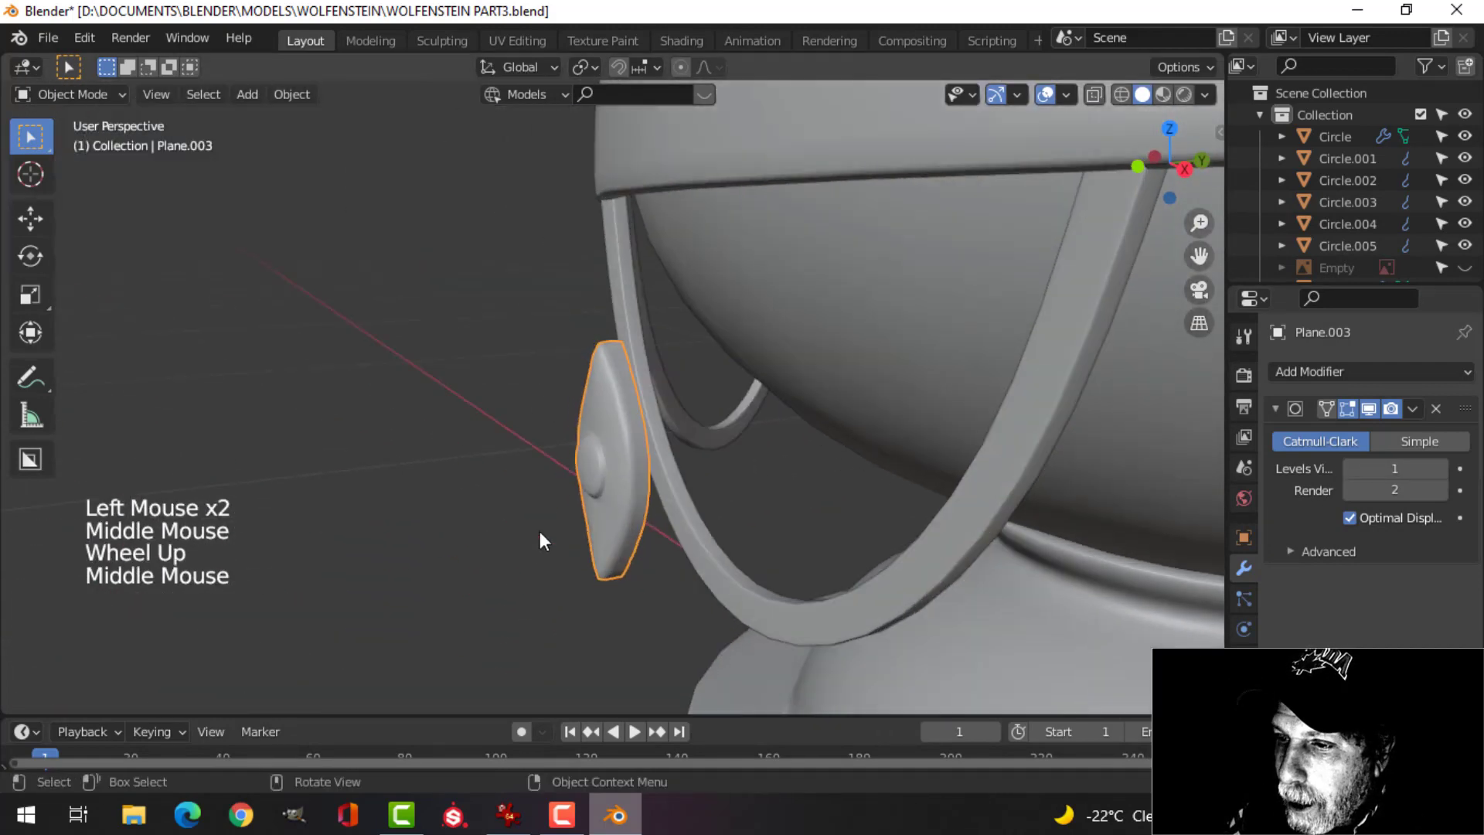
# Check the clip's proportions in the reference image and scale its whole mesh taller along the global Z axis.
pyautogui.scroll(-3, 624, 592)
pyautogui.moveTo(624, 592); pyautogui.dragTo(669, 673, button='middle')
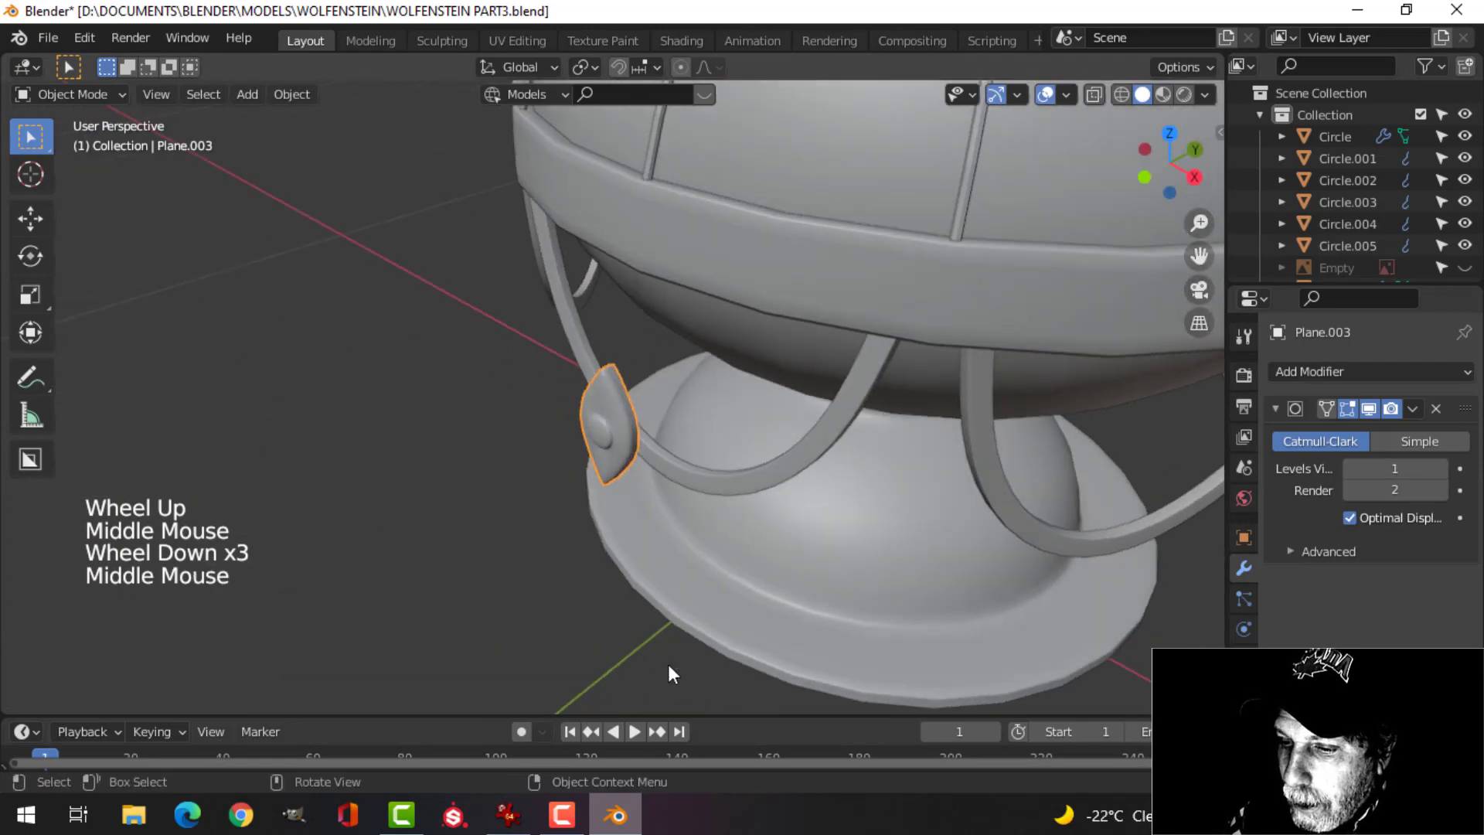
pyautogui.click(509, 820)
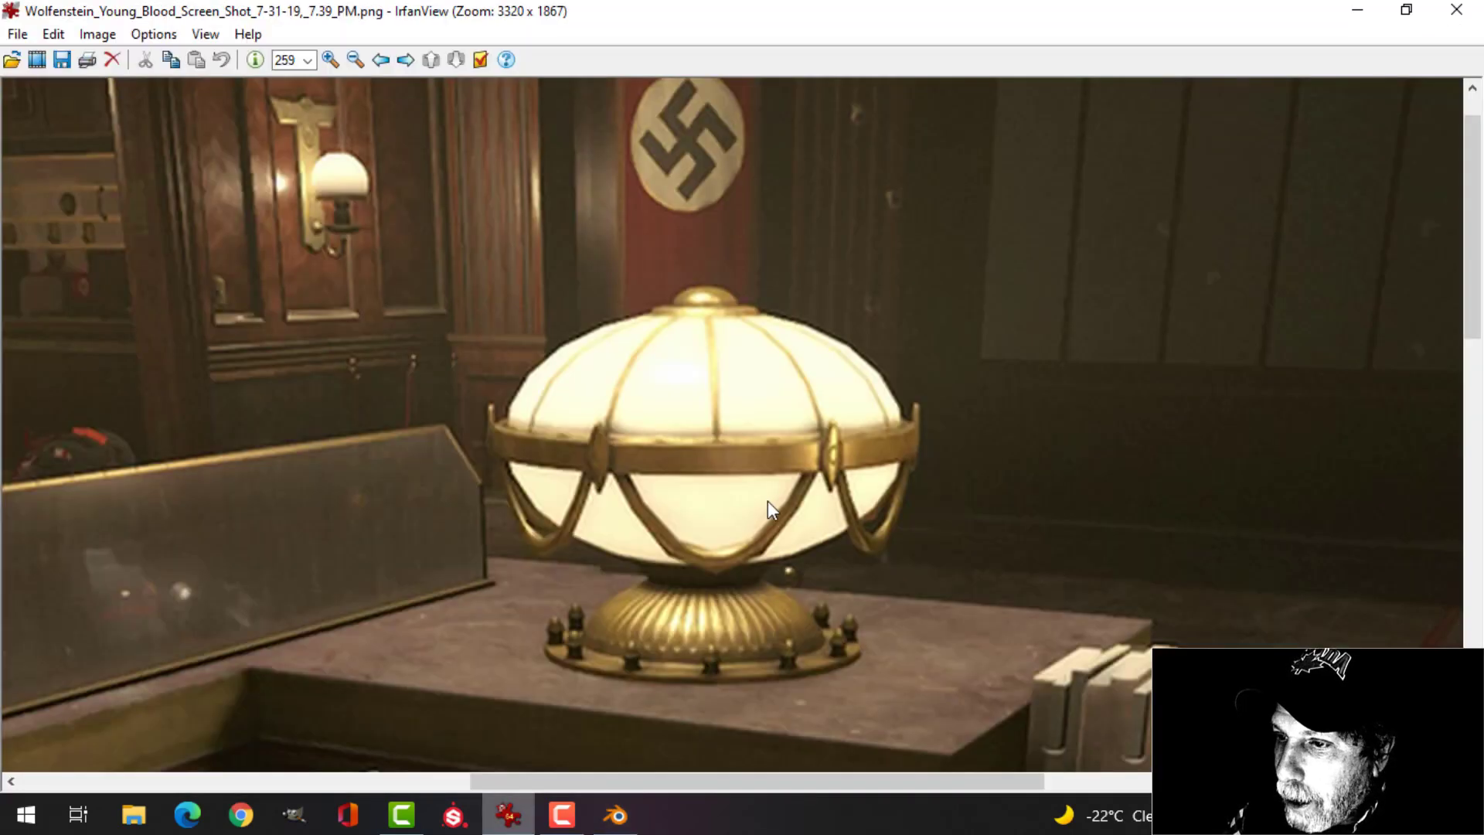
pyautogui.click(641, 813)
pyautogui.press('Tab')
pyautogui.press('a')
pyautogui.moveTo(692, 564); pyautogui.dragTo(755, 530, button='middle')
pyautogui.scroll(1, 755, 530)
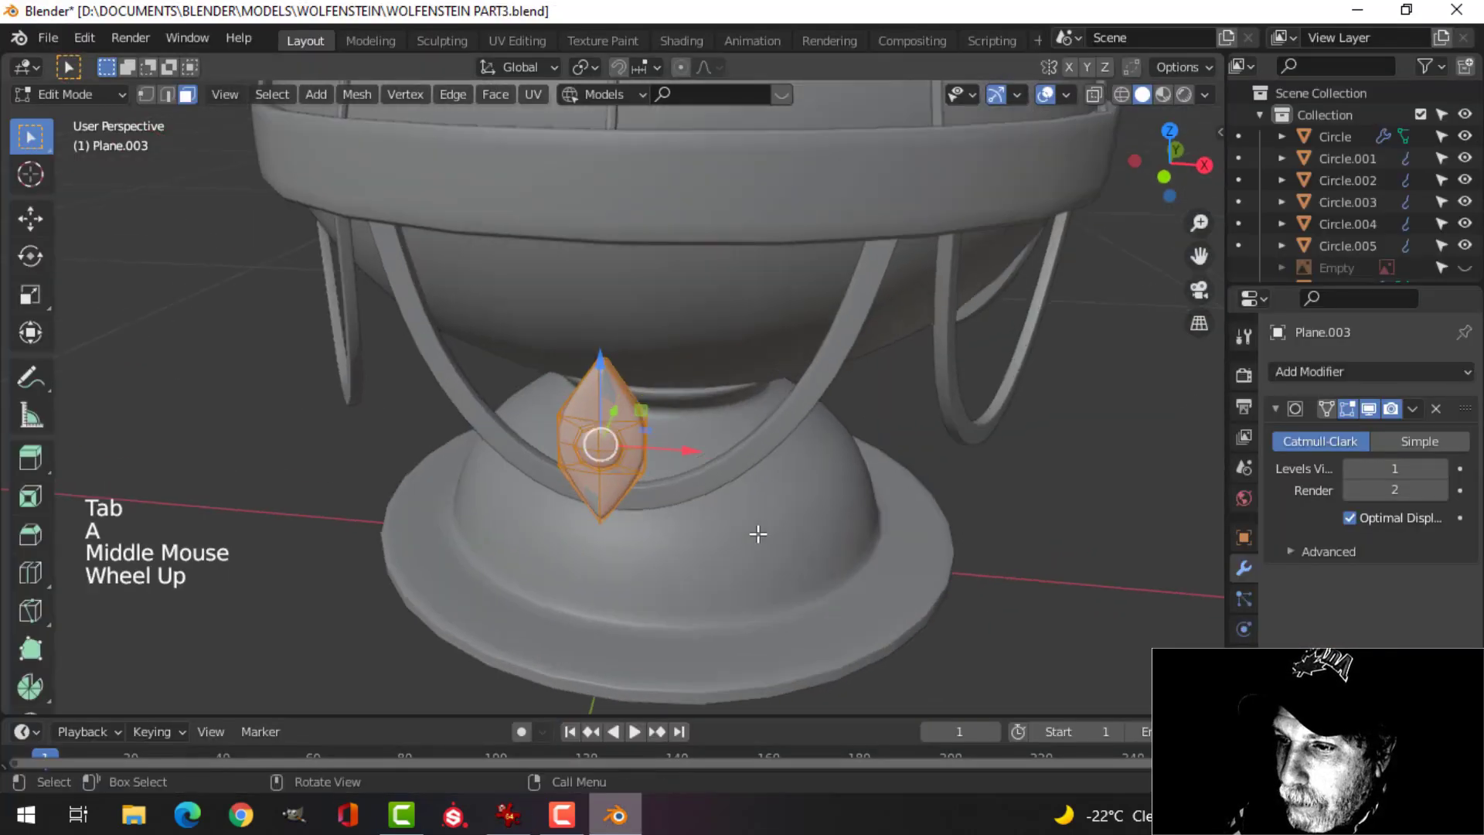
pyautogui.scroll(1, 805, 521)
pyautogui.press('s')
pyautogui.press('z')
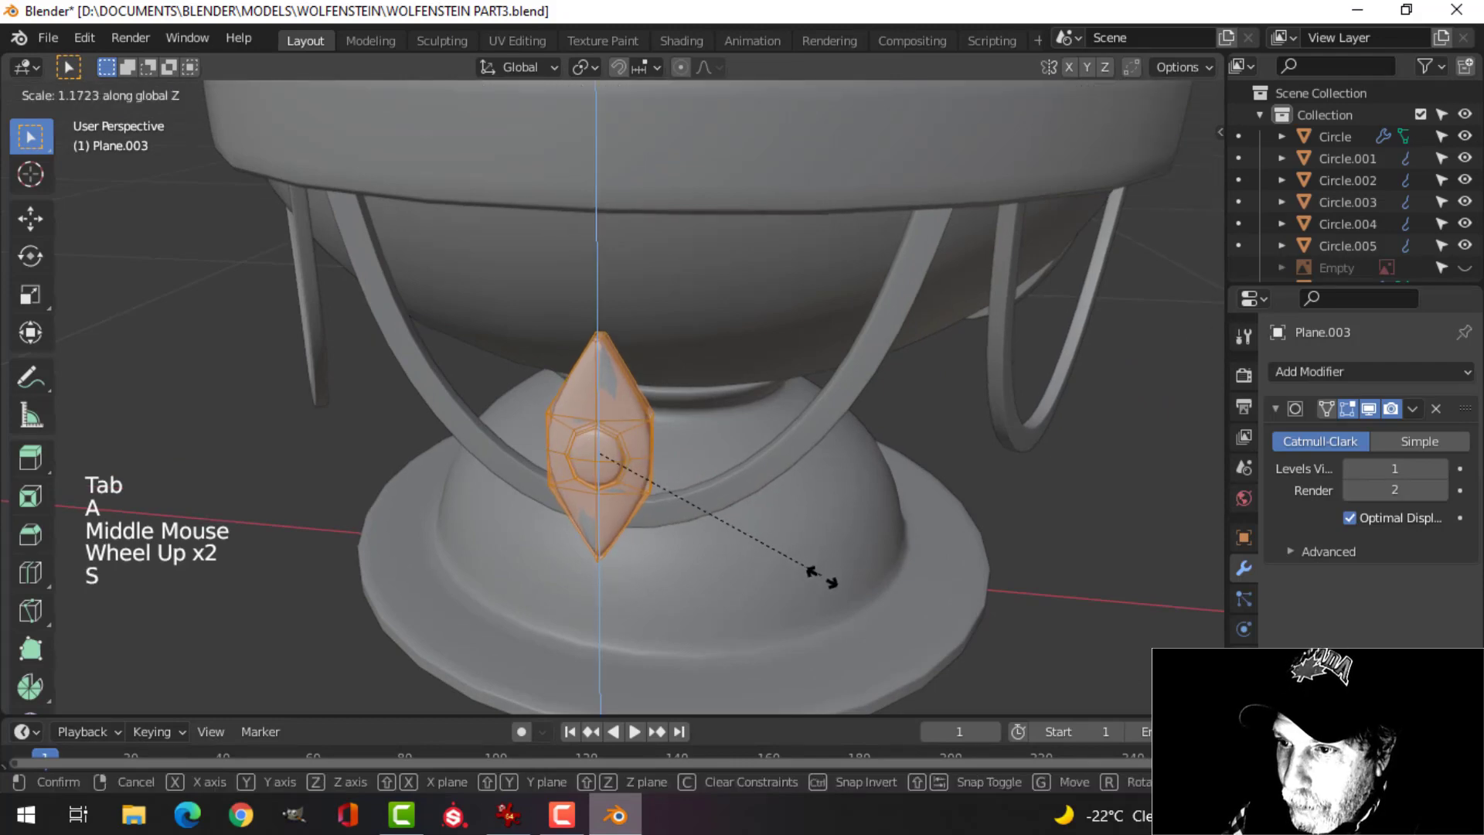
pyautogui.click(834, 591)
pyautogui.press('Tab')
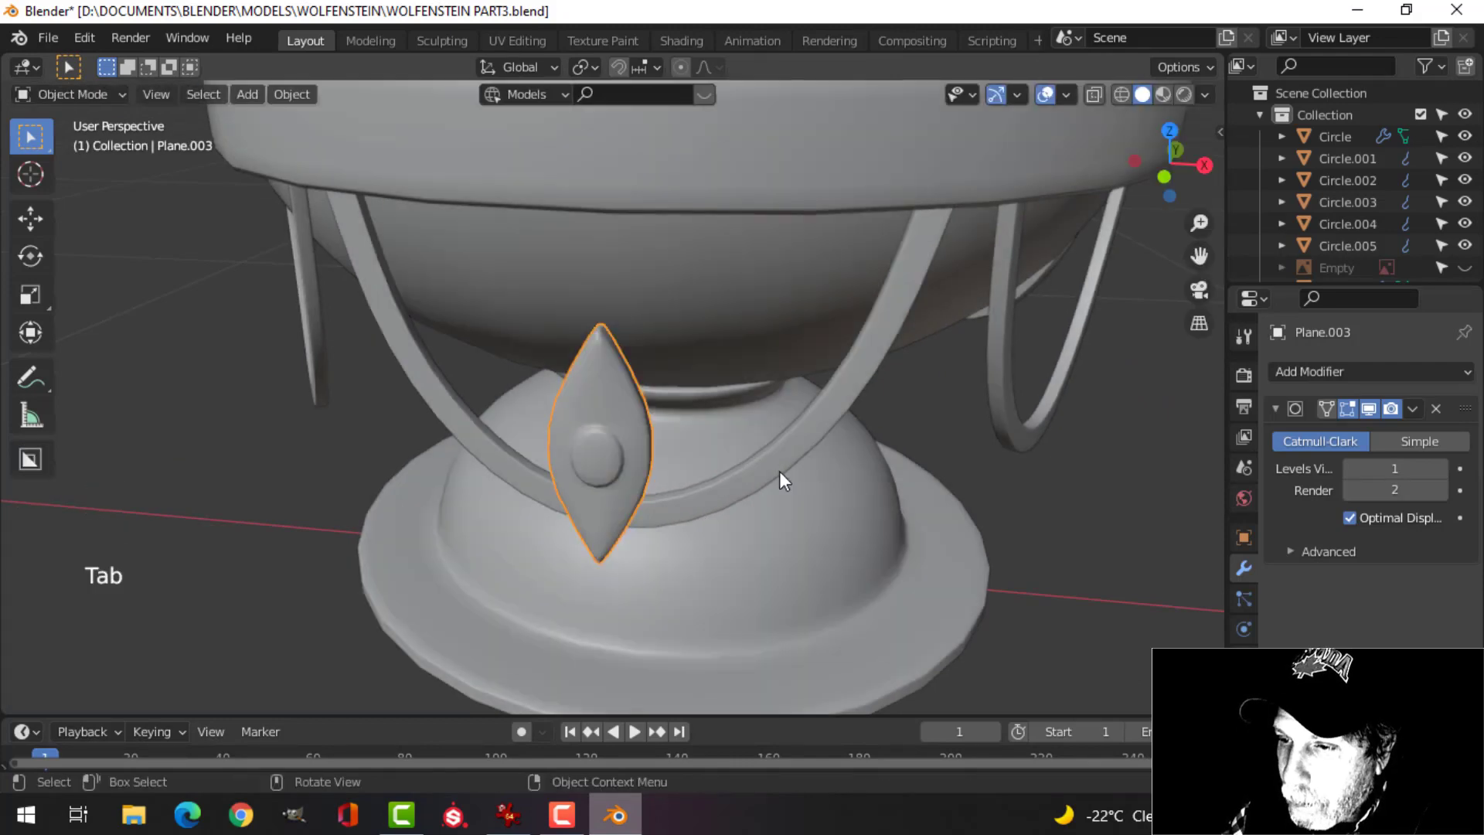
pyautogui.scroll(-3, 832, 467)
pyautogui.hotkey('alt', 'a')
# Scale the clip's whole mesh slightly thicker along the global Y axis.
pyautogui.moveTo(832, 466); pyautogui.dragTo(790, 425, button='middle')
pyautogui.scroll(3, 666, 467)
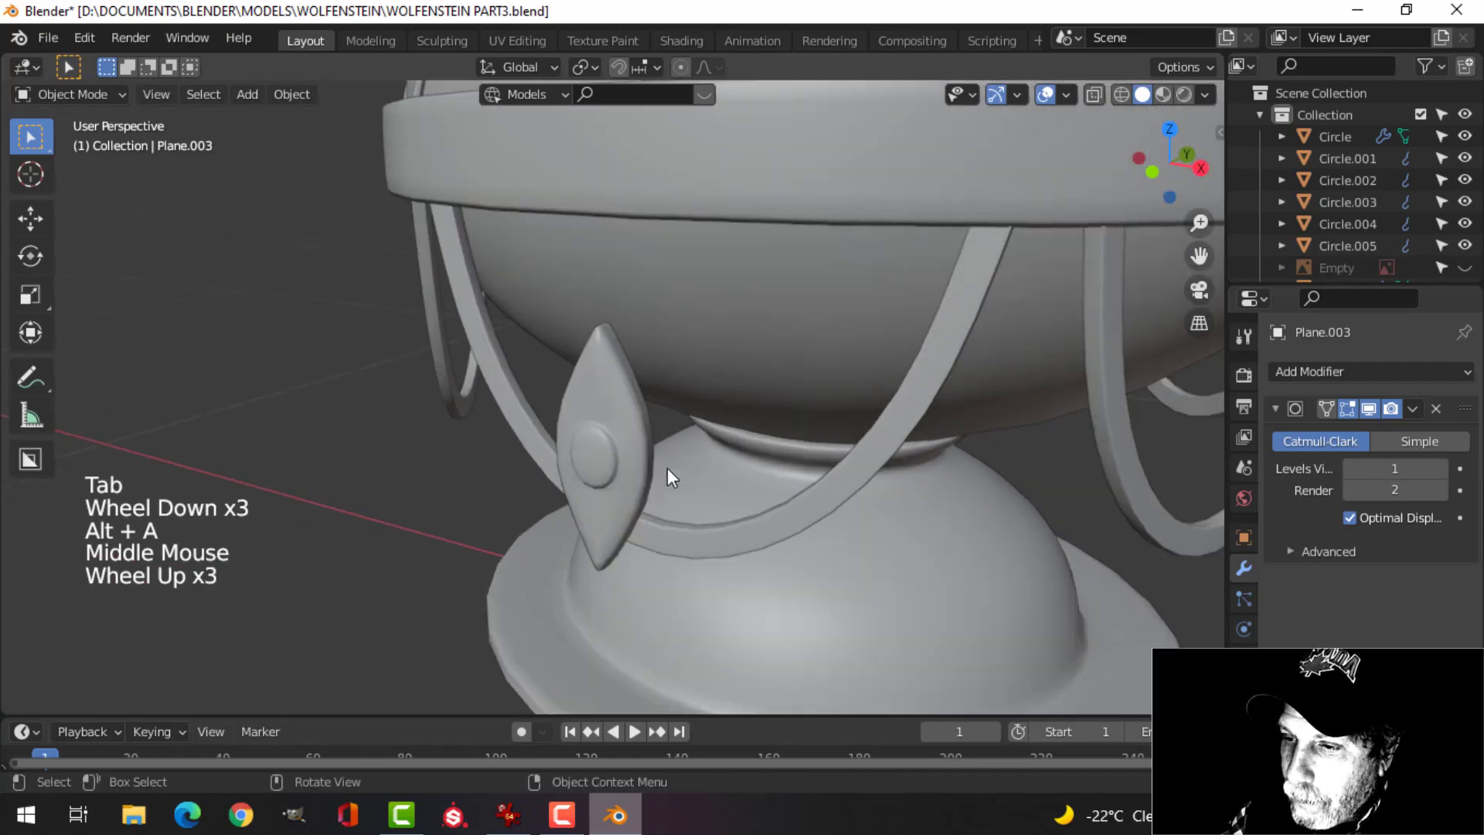
pyautogui.moveTo(666, 467); pyautogui.dragTo(596, 431, button='middle')
pyautogui.click(596, 431)
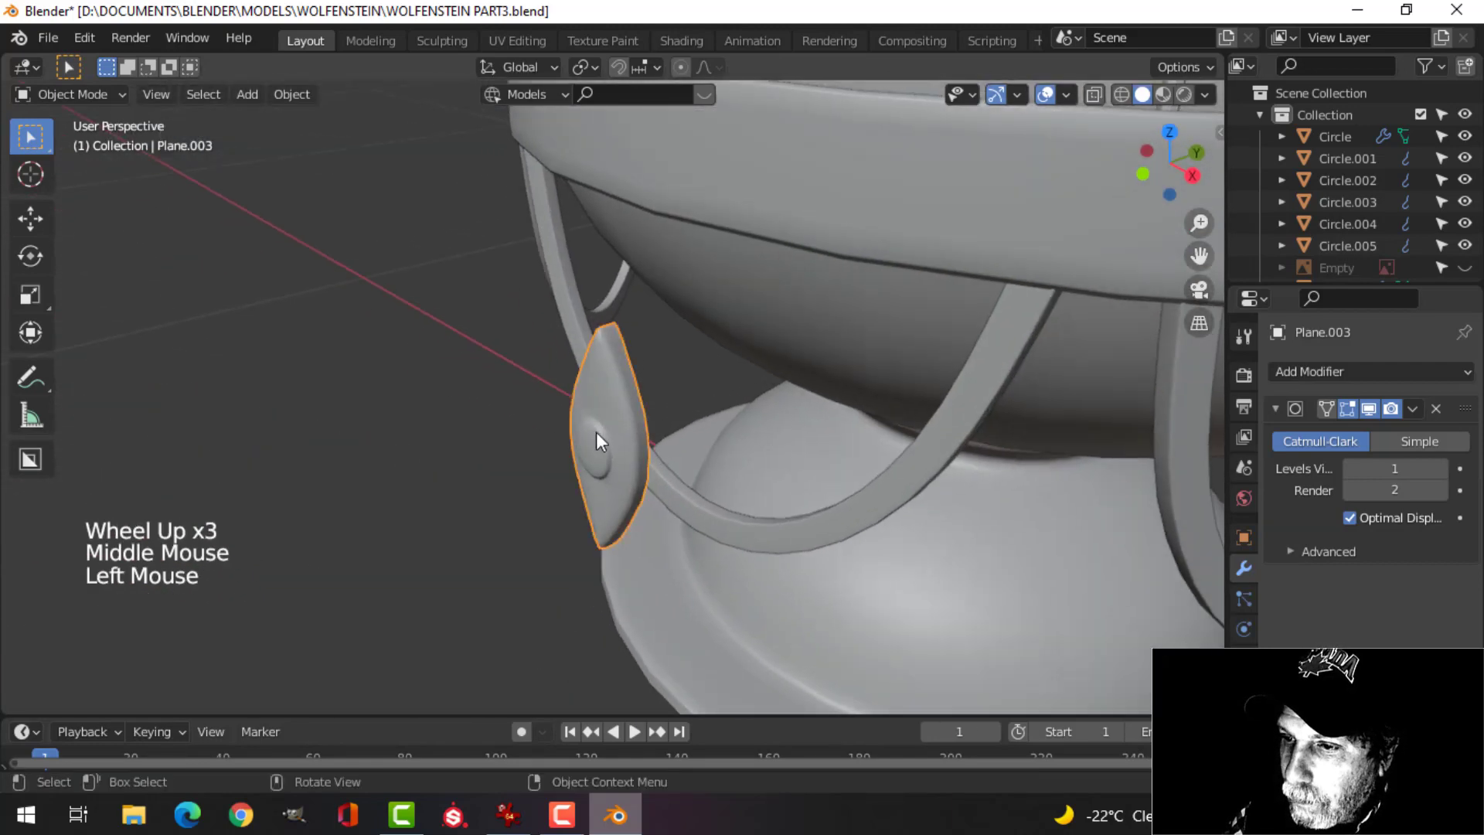
pyautogui.press('Tab')
pyautogui.press('a')
pyautogui.moveTo(895, 463); pyautogui.dragTo(817, 483, button='middle')
pyautogui.press('s')
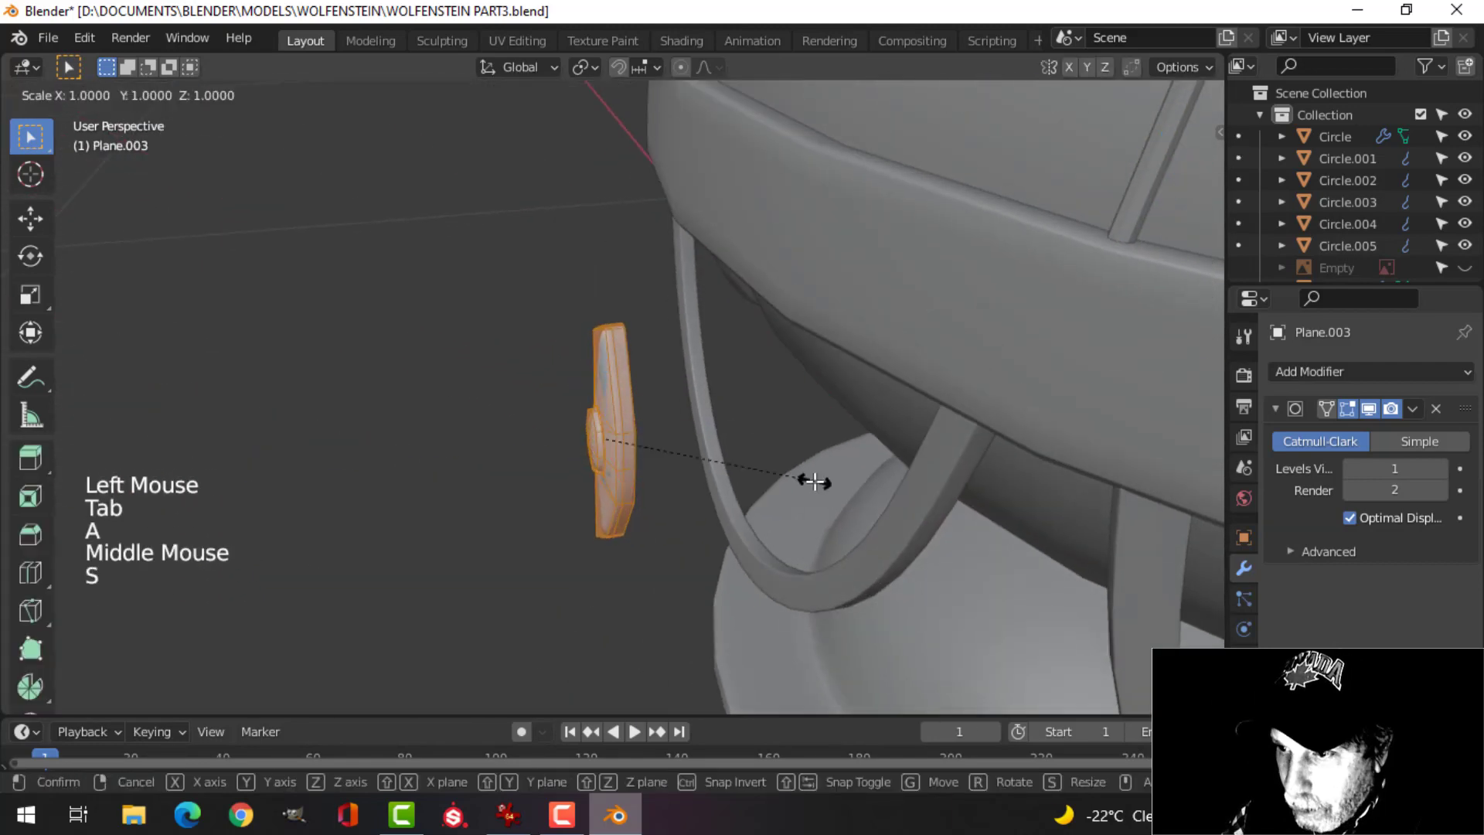
pyautogui.press('y')
pyautogui.click(842, 480)
pyautogui.press('Tab')
pyautogui.scroll(-4, 786, 480)
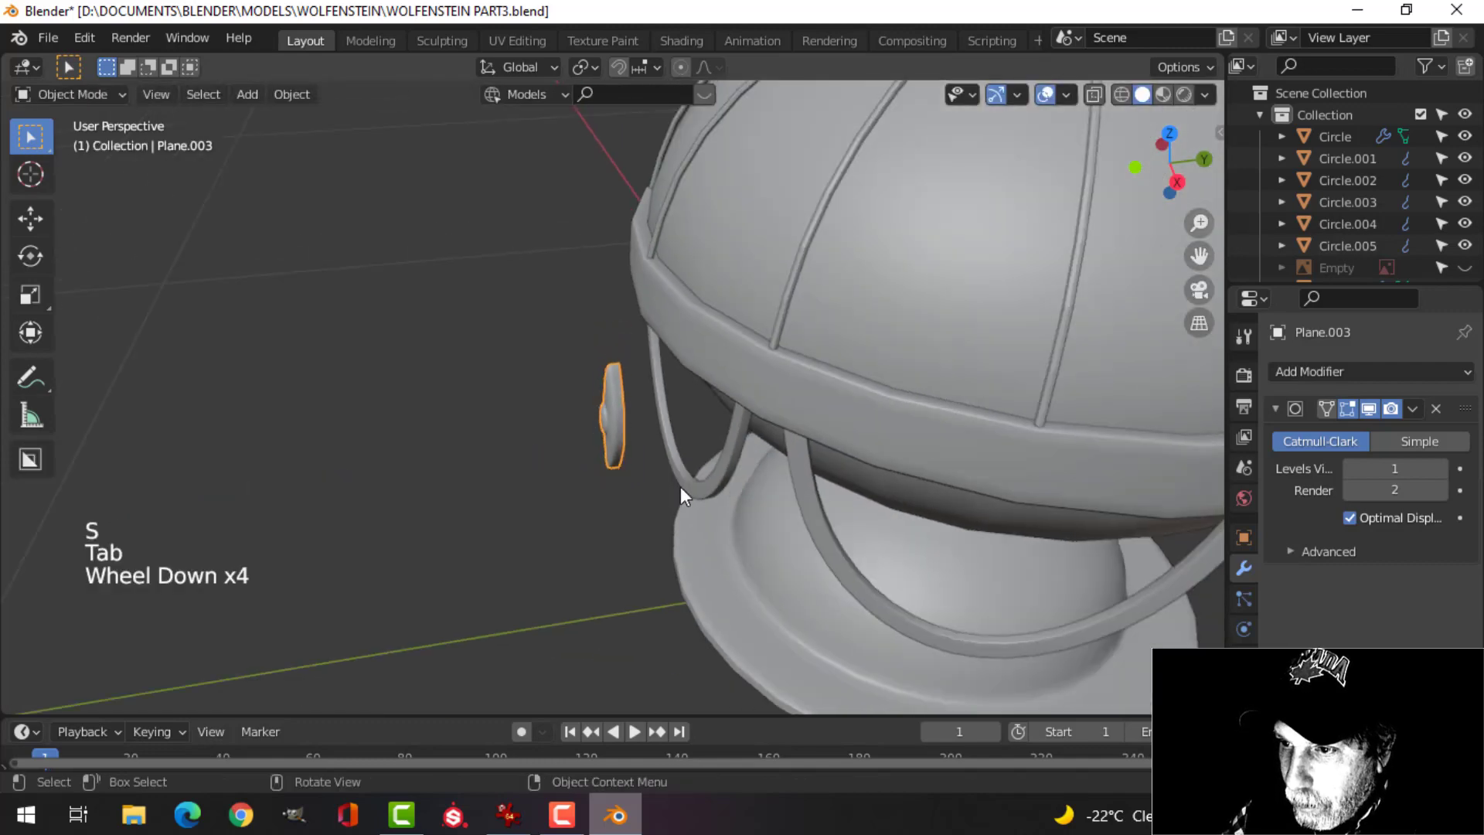
# In front view, move the clip about 0.158 m in X and 0.116 m in Z onto the band between two hanging loops.
pyautogui.moveTo(681, 486); pyautogui.dragTo(750, 463, button='middle')
pyautogui.hotkey('alt', 'a')
pyautogui.scroll(-3, 727, 472)
pyautogui.click(606, 410)
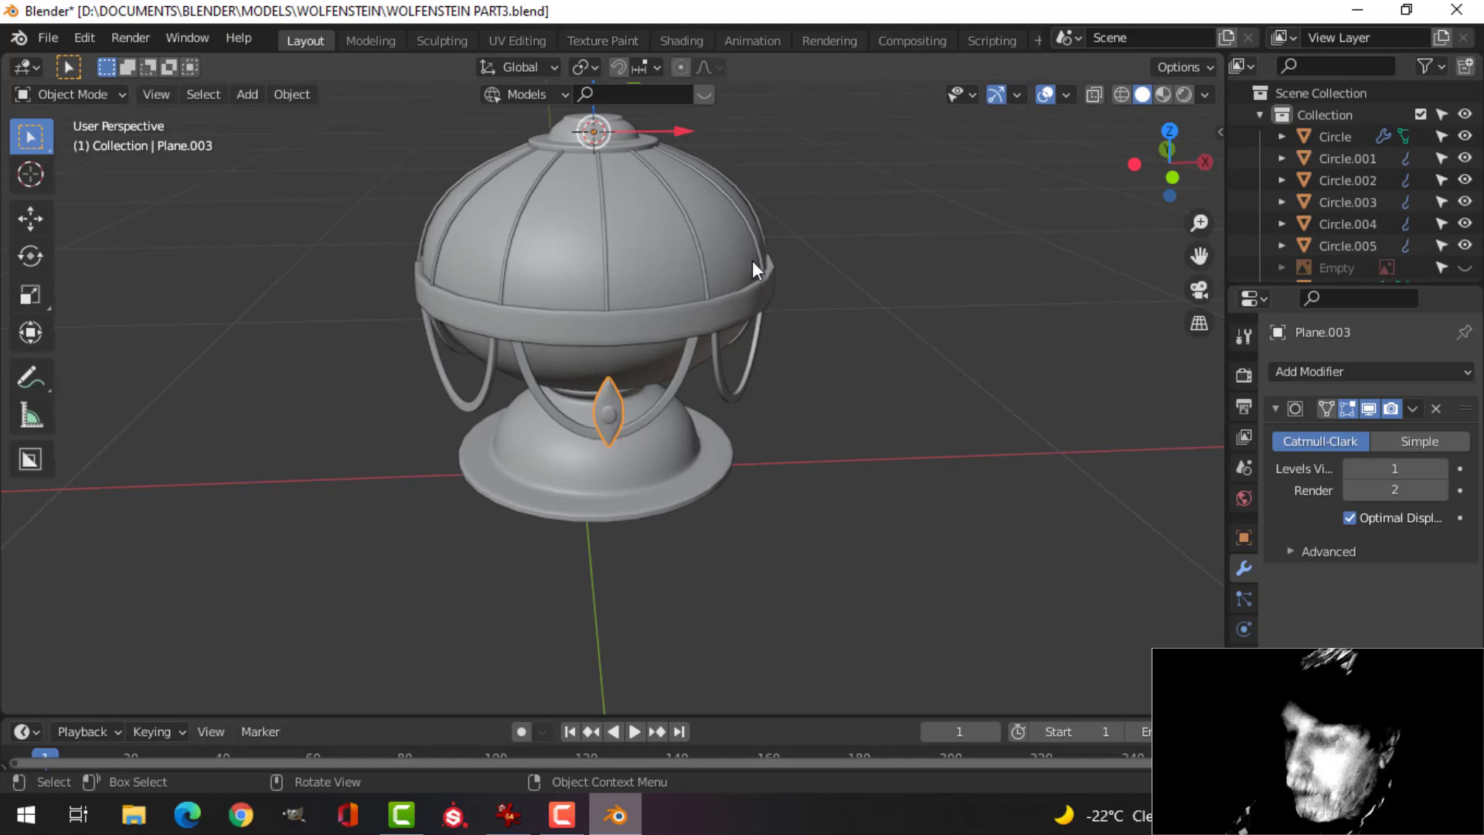
pyautogui.press('KP_1')
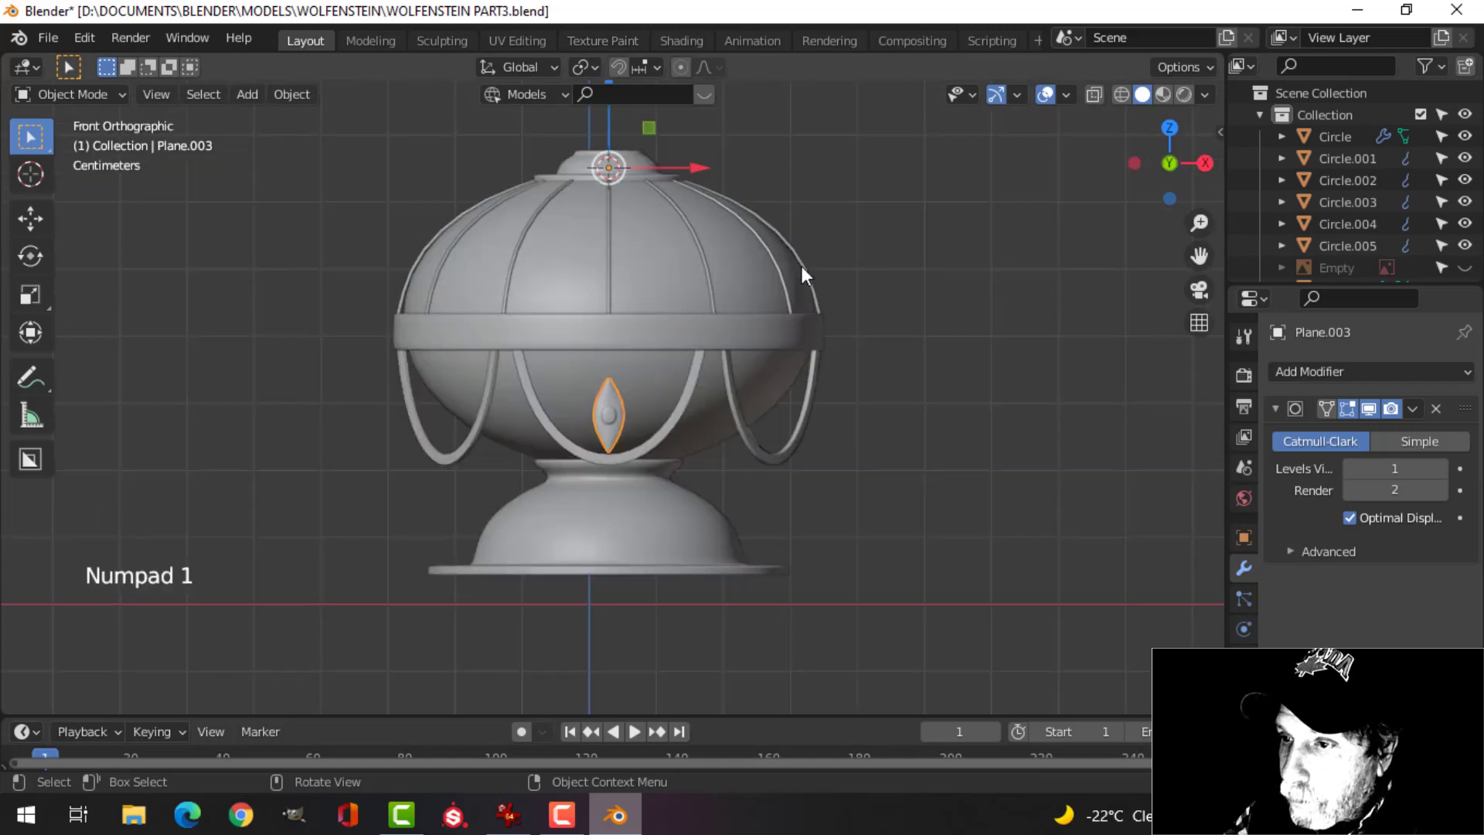
pyautogui.press('g')
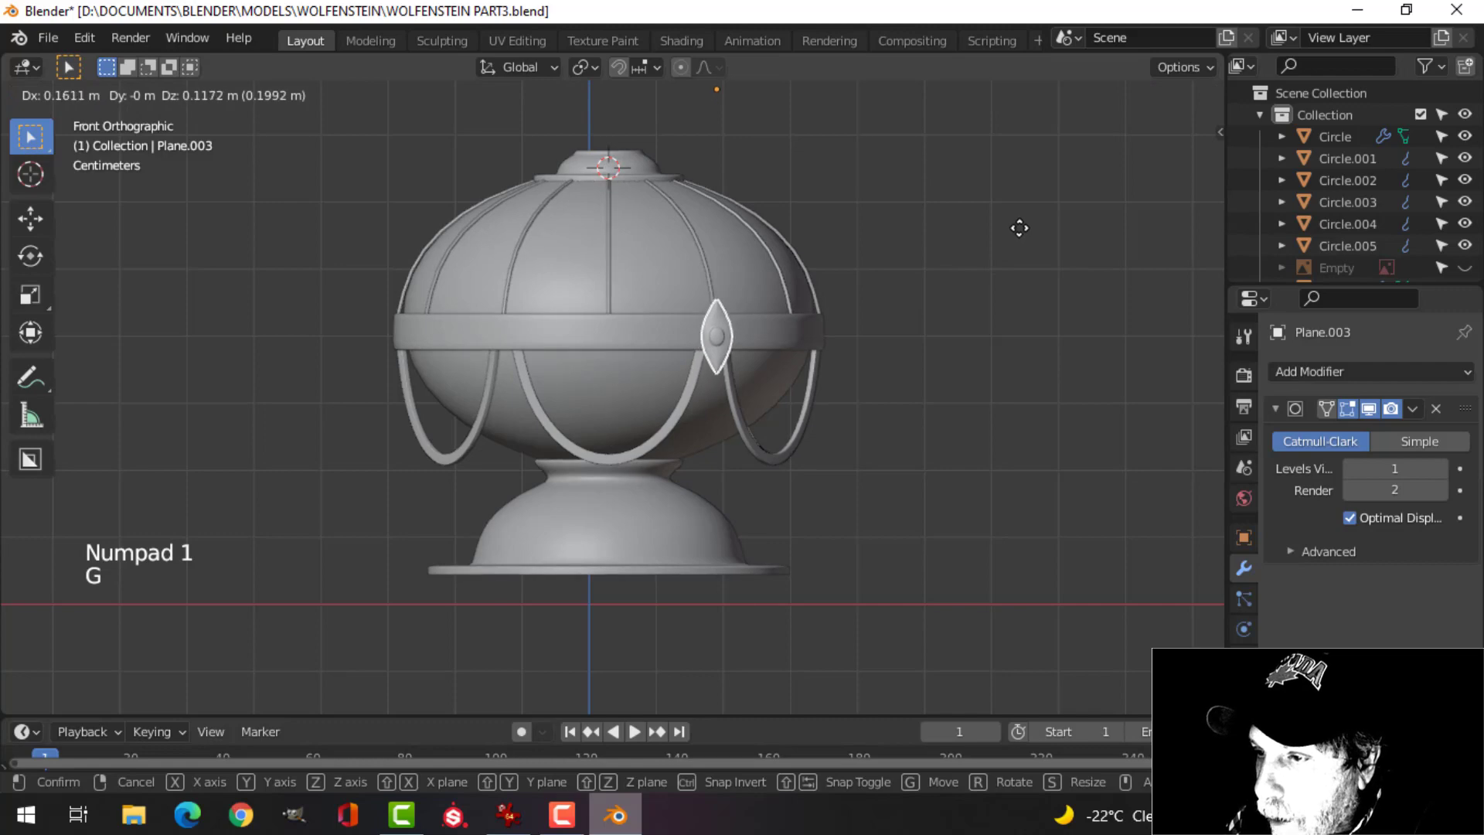
pyautogui.click(1017, 229)
# In top view, move the clip about -0.003 m in X and 0.060 m in Y against the lamp's rim.
pyautogui.moveTo(1017, 229); pyautogui.dragTo(921, 452, button='middle')
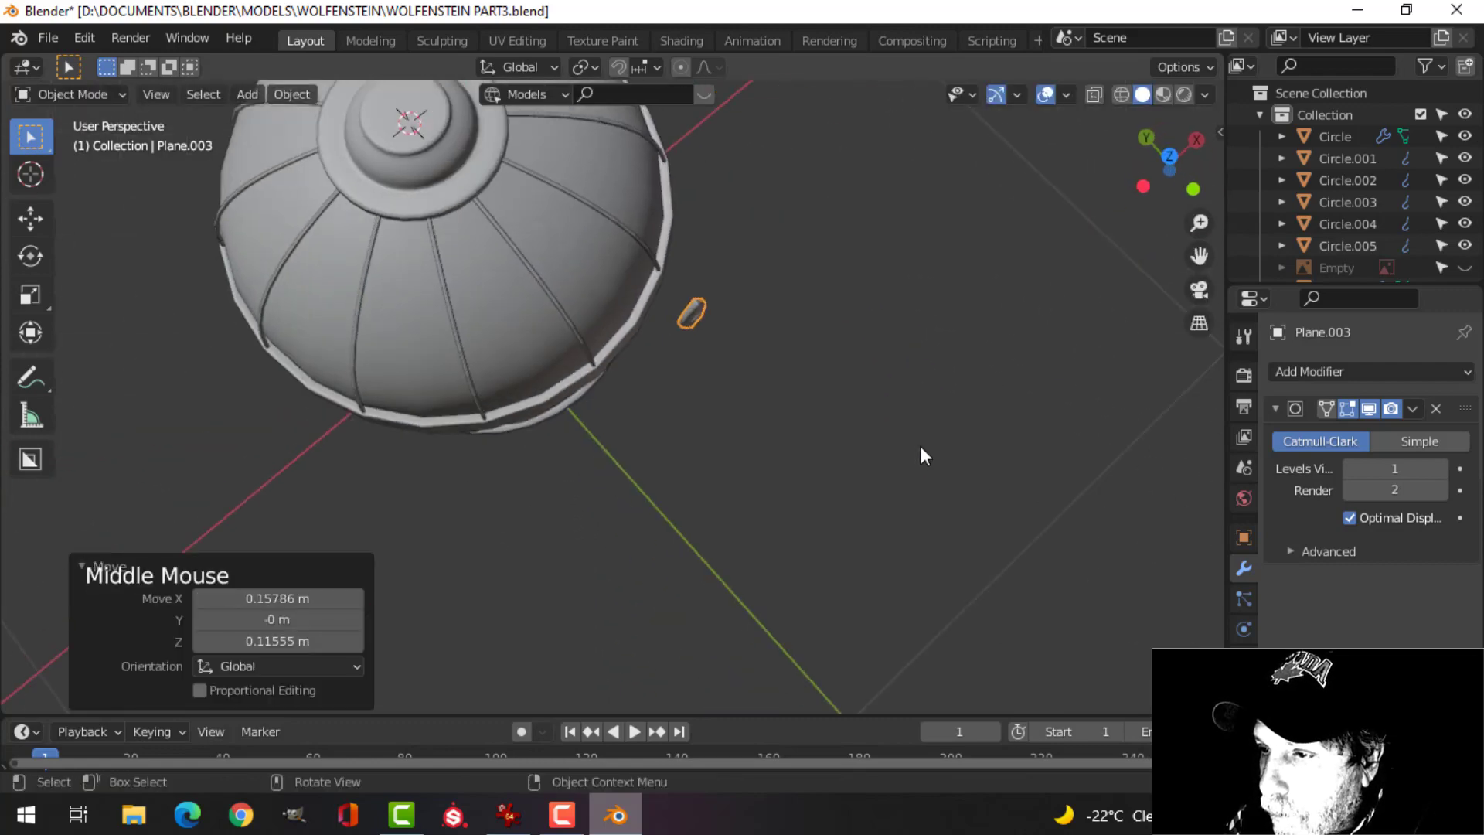
pyautogui.scroll(3, 772, 278)
pyautogui.moveTo(772, 278); pyautogui.dragTo(829, 398, button='middle')
pyautogui.scroll(3, 800, 389)
pyautogui.press('End')
pyautogui.press('KP_7')
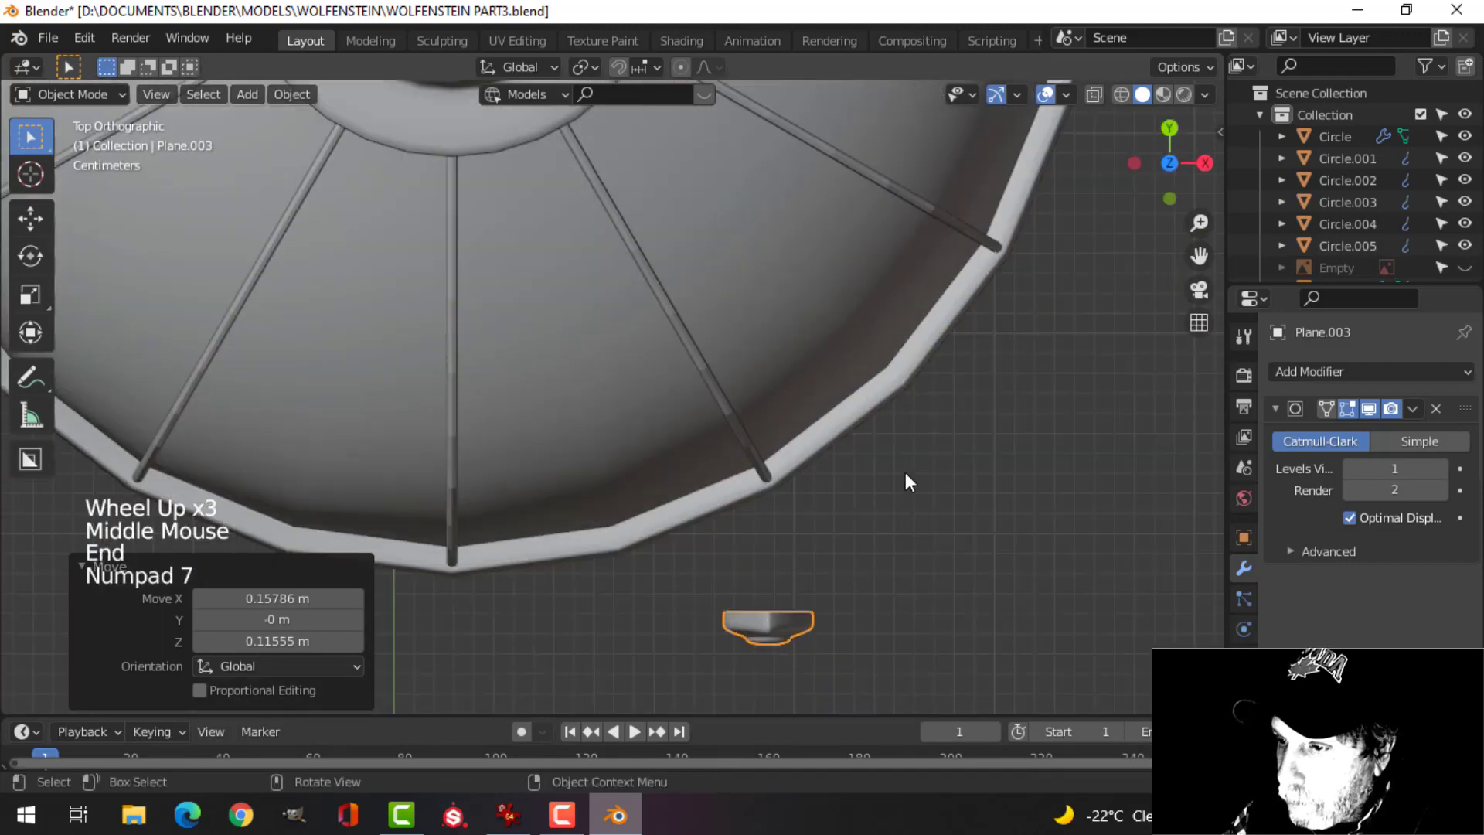
pyautogui.press('g')
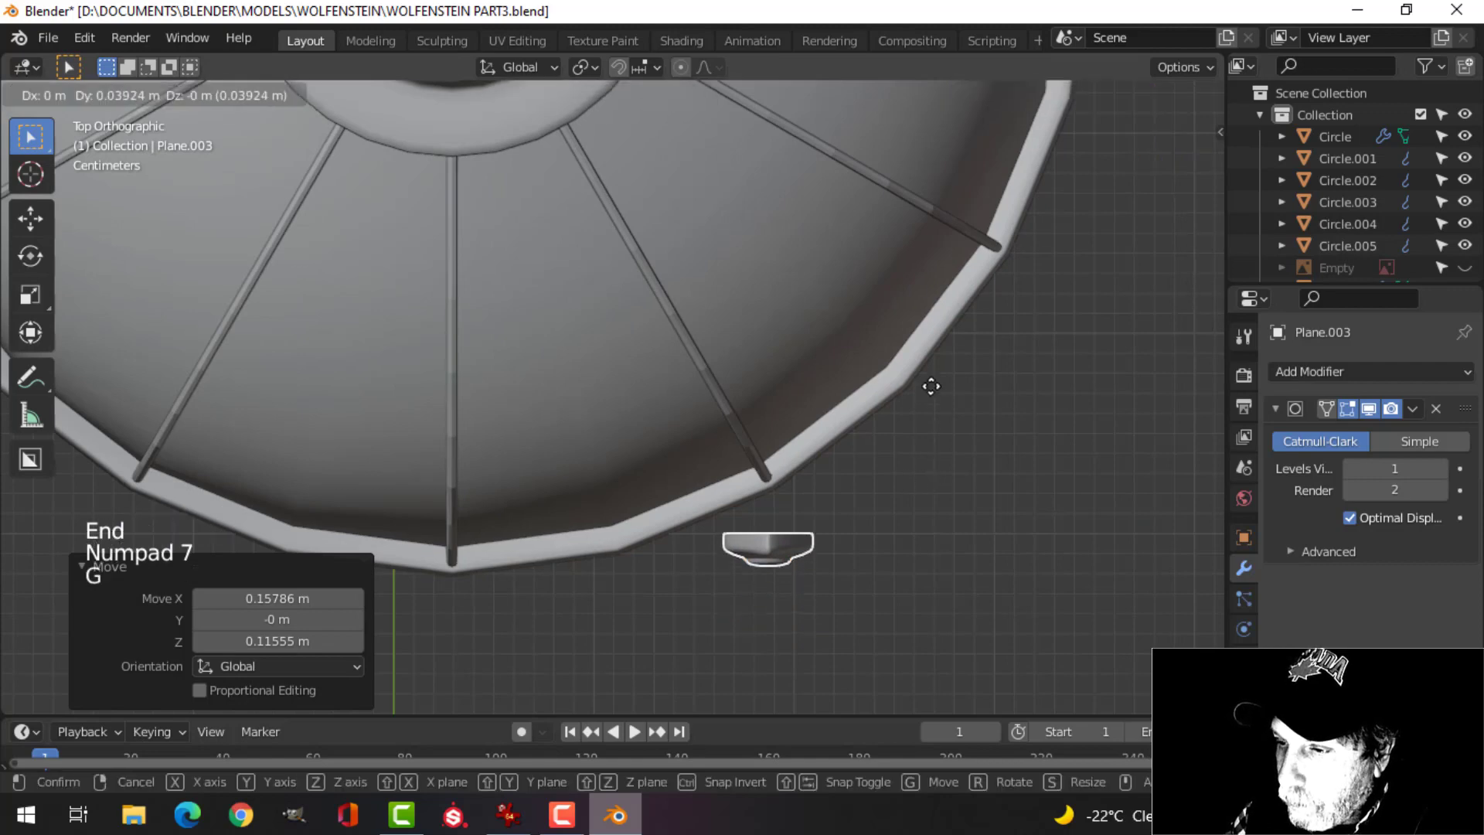
pyautogui.click(924, 347)
pyautogui.moveTo(925, 347); pyautogui.dragTo(916, 447, button='middle')
pyautogui.press('KP_7')
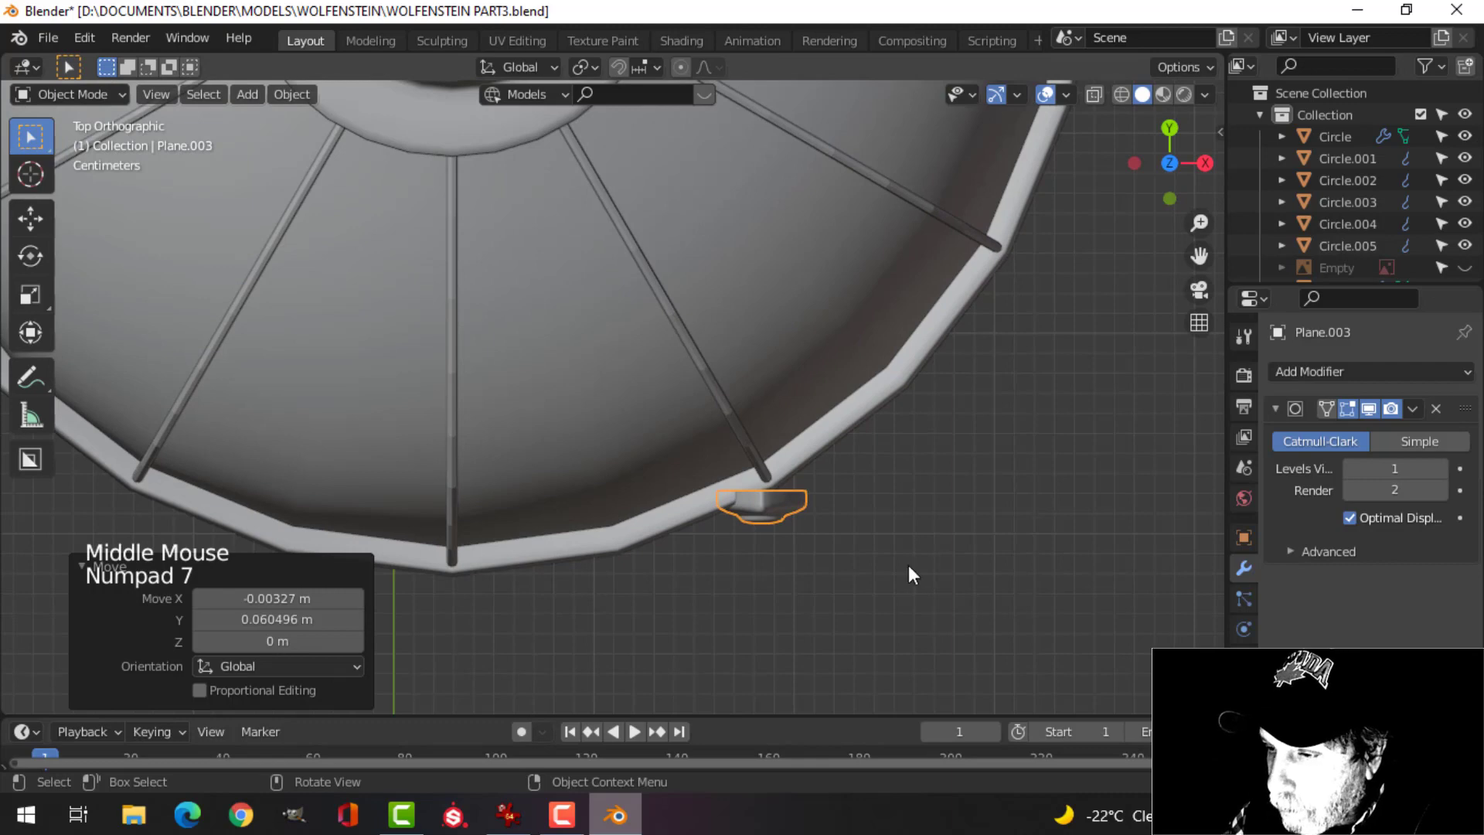
# Rotate the clip's whole mesh about -26.3° in top view and shift it about 0.006 m in X and 0.005 m in Y.
pyautogui.press('Tab')
pyautogui.press('a')
pyautogui.scroll(-1, 907, 563)
pyautogui.scroll(2, 907, 563)
pyautogui.keyDown('shift'); pyautogui.moveTo(907, 564); pyautogui.dragTo(949, 548, button='middle'); pyautogui.keyUp('shift')
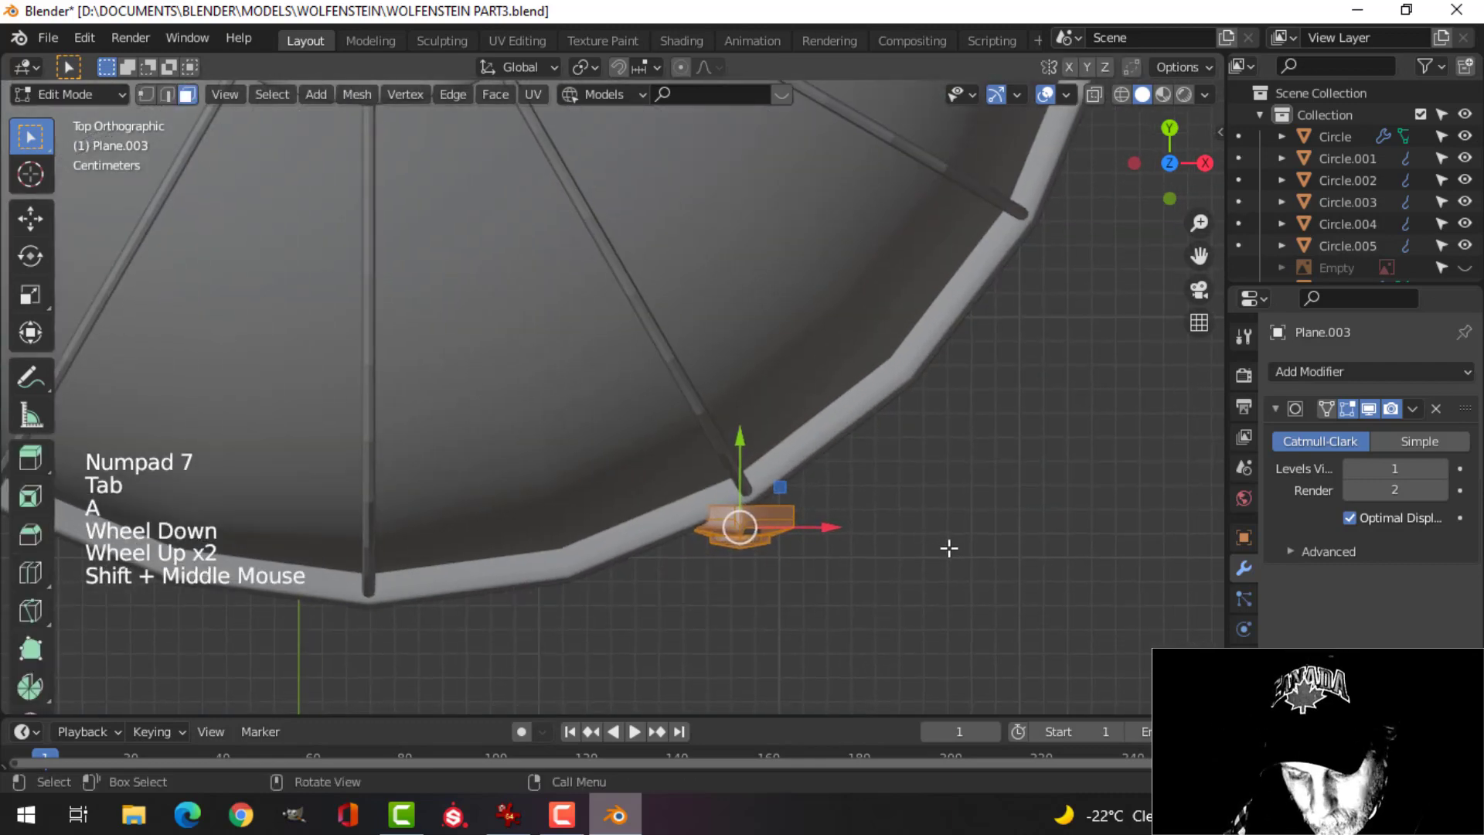
pyautogui.press('r')
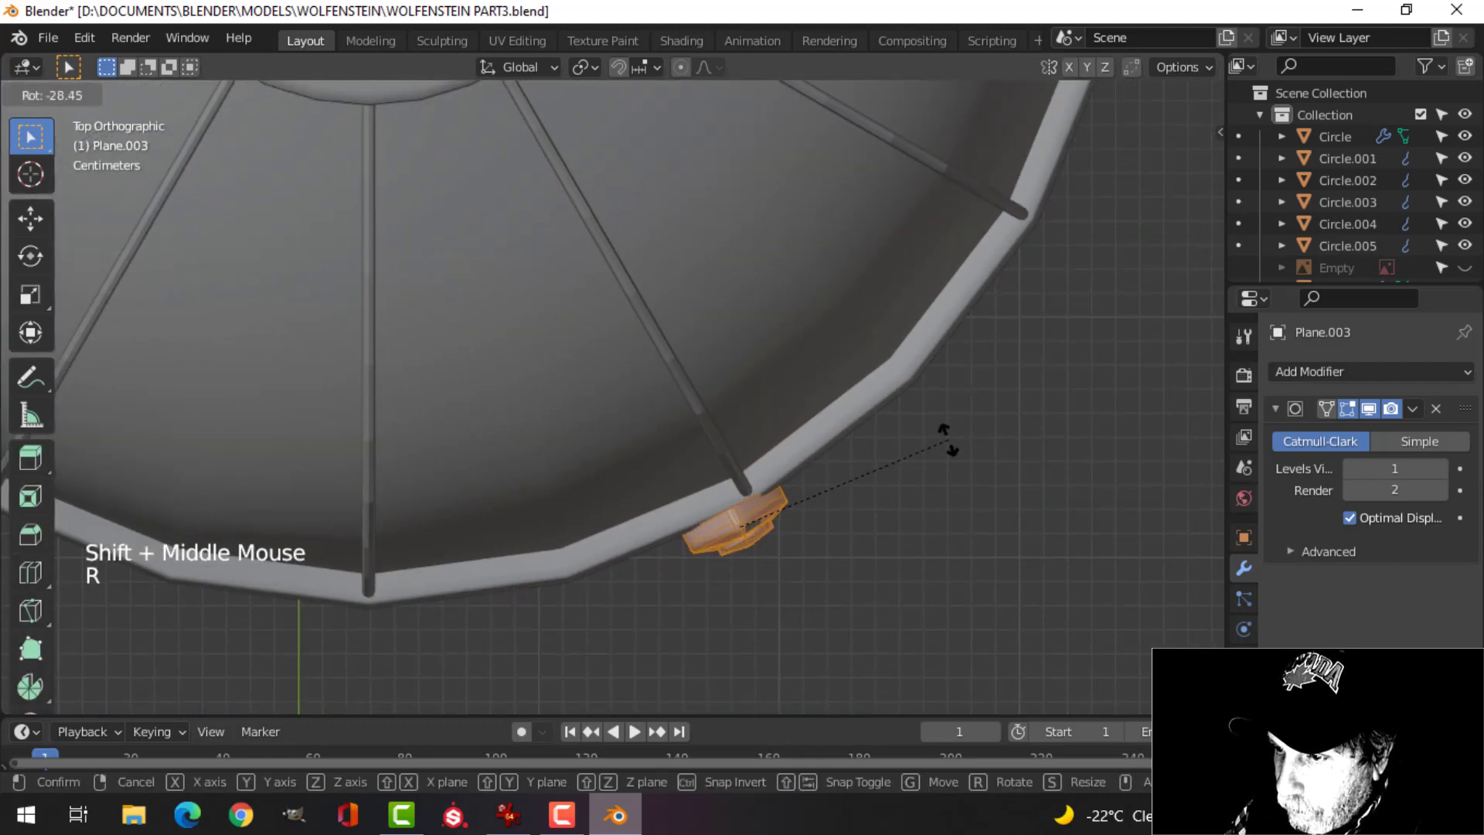
pyautogui.click(944, 447)
pyautogui.press('g')
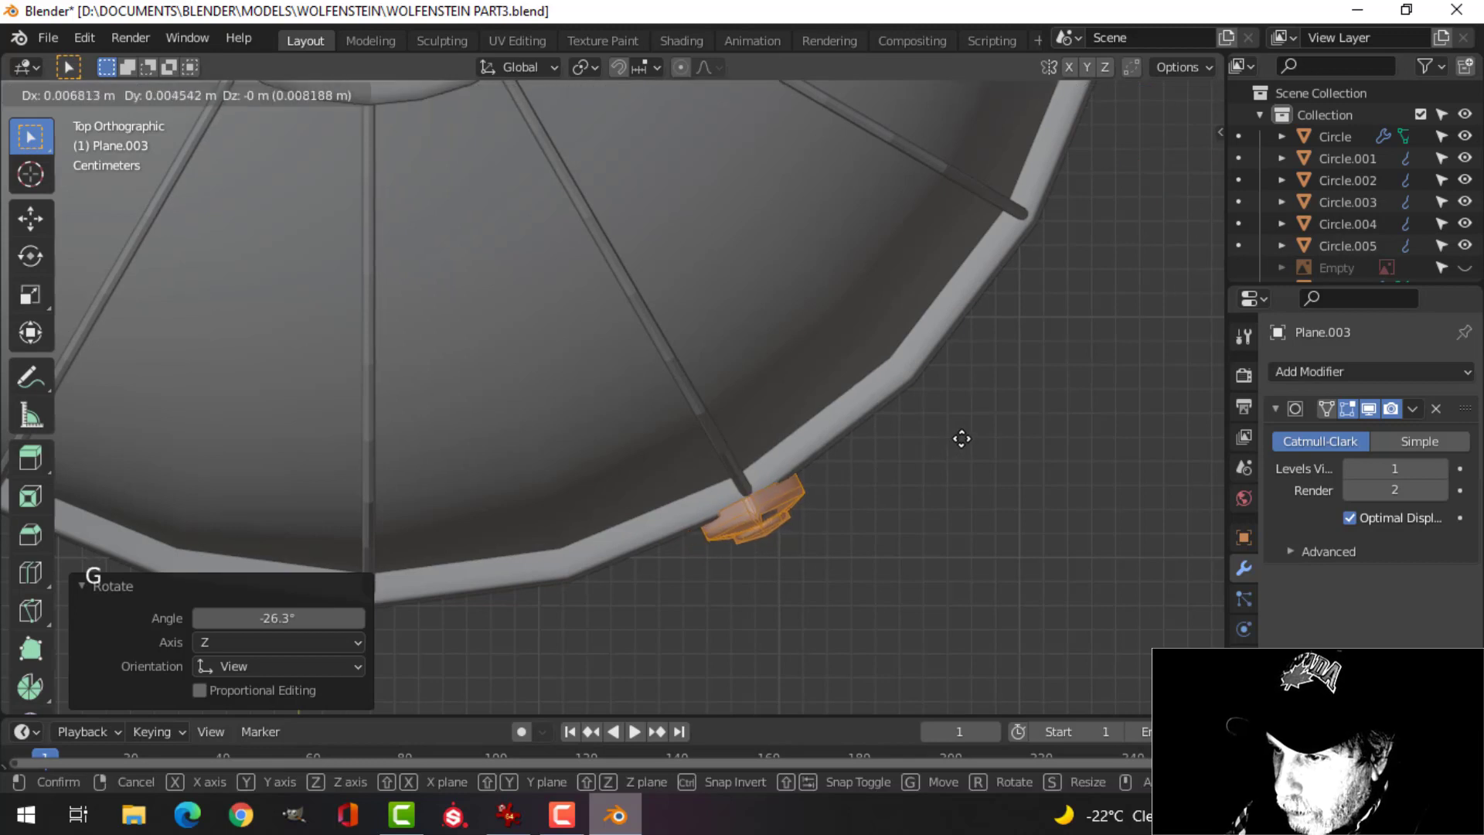
pyautogui.click(960, 438)
# Rotate the clip mesh a further -4.11° and nudge it about 0.002 m in X and 0.001 m in Y along the rim.
pyautogui.press('r')
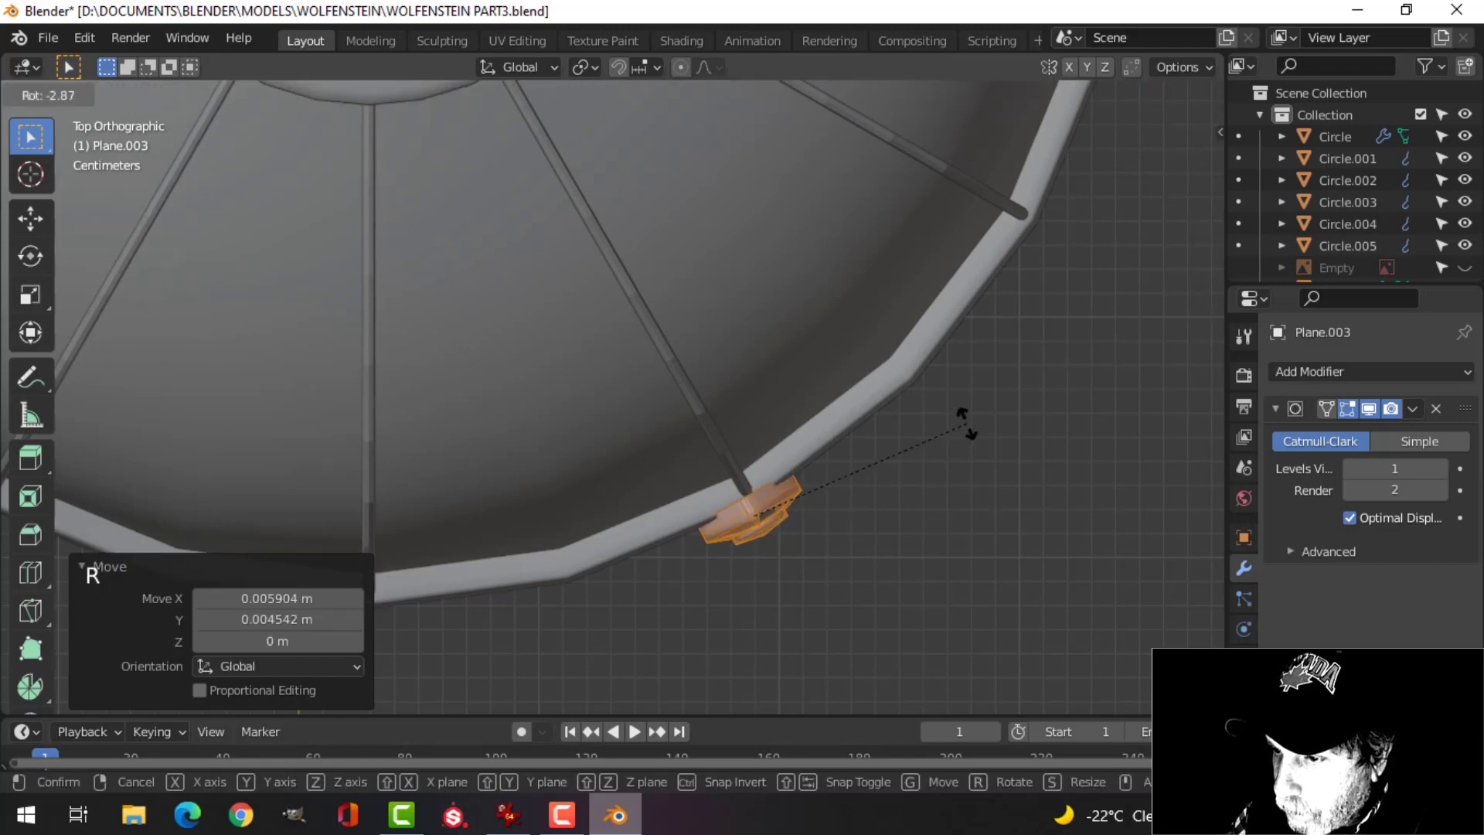
pyautogui.click(970, 416)
pyautogui.press('g')
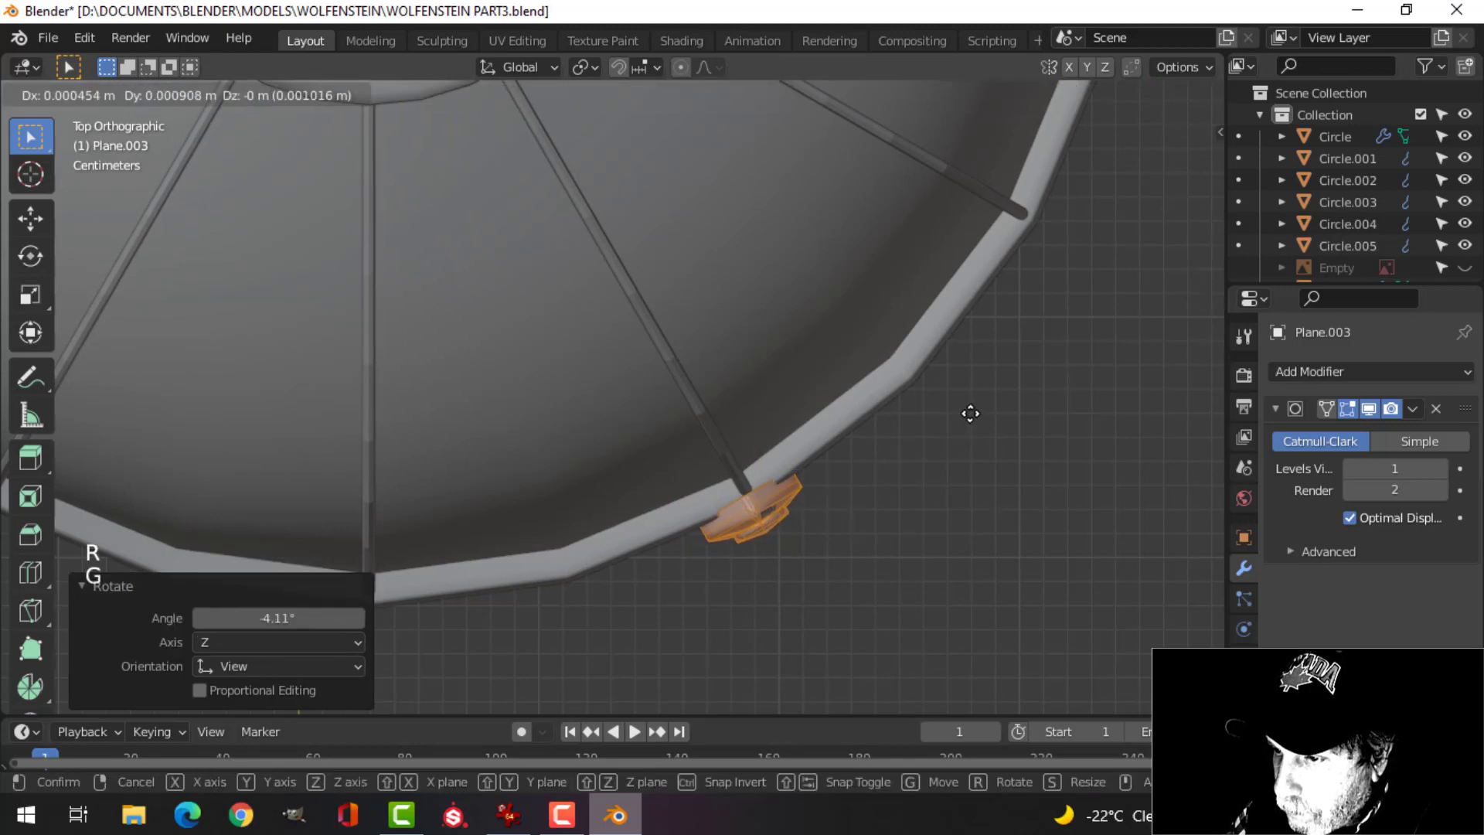
pyautogui.click(973, 412)
# Compare the clip's placement with the reference image and raise its mesh about 0.005 m along Z on the band.
pyautogui.moveTo(971, 523); pyautogui.dragTo(822, 291, button='middle')
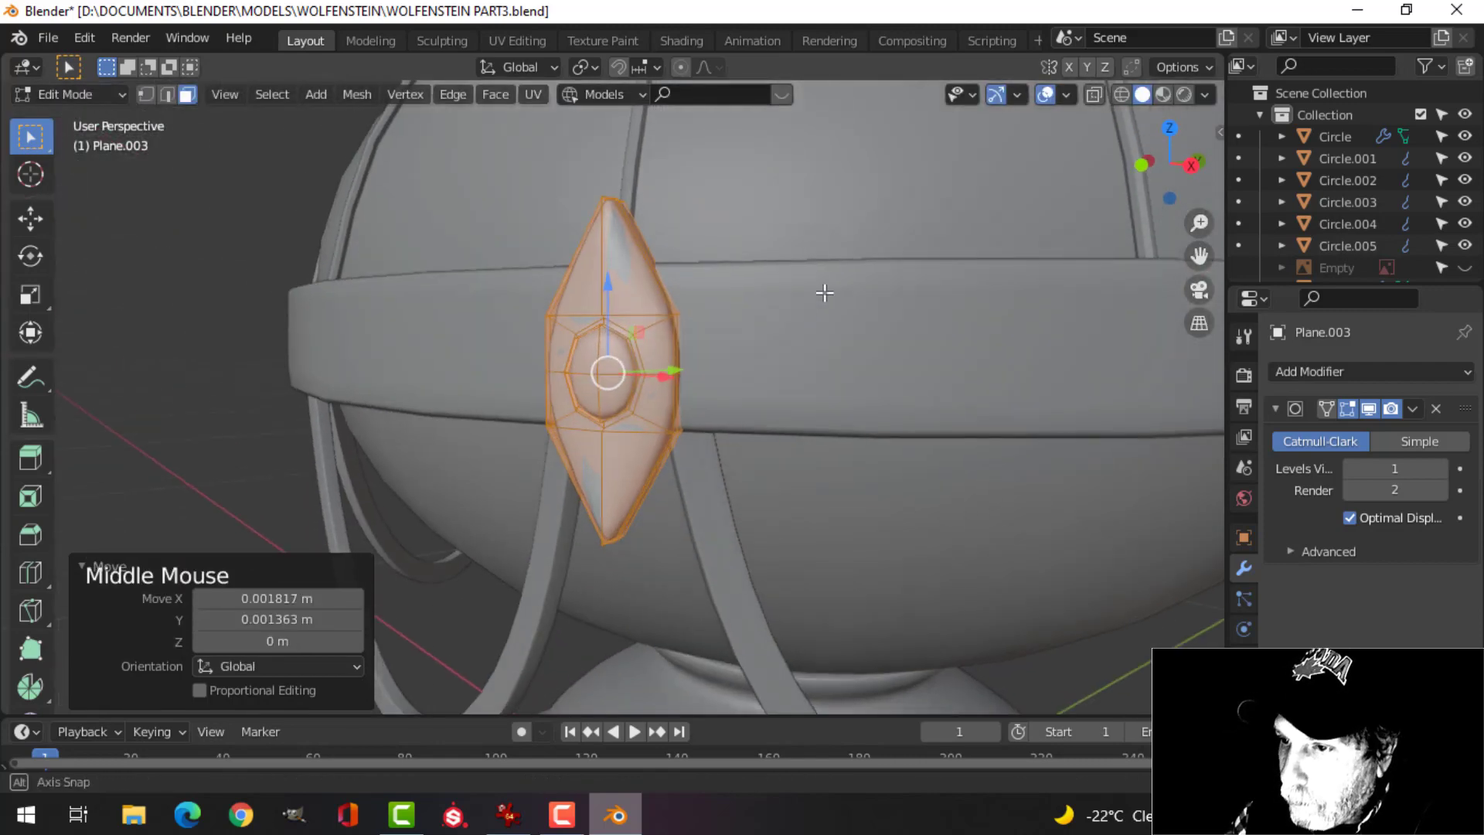
pyautogui.scroll(-2, 745, 372)
pyautogui.moveTo(745, 371); pyautogui.dragTo(685, 623, button='middle')
pyautogui.scroll(-2, 809, 387)
pyautogui.hotkey('alt', 'Tab')
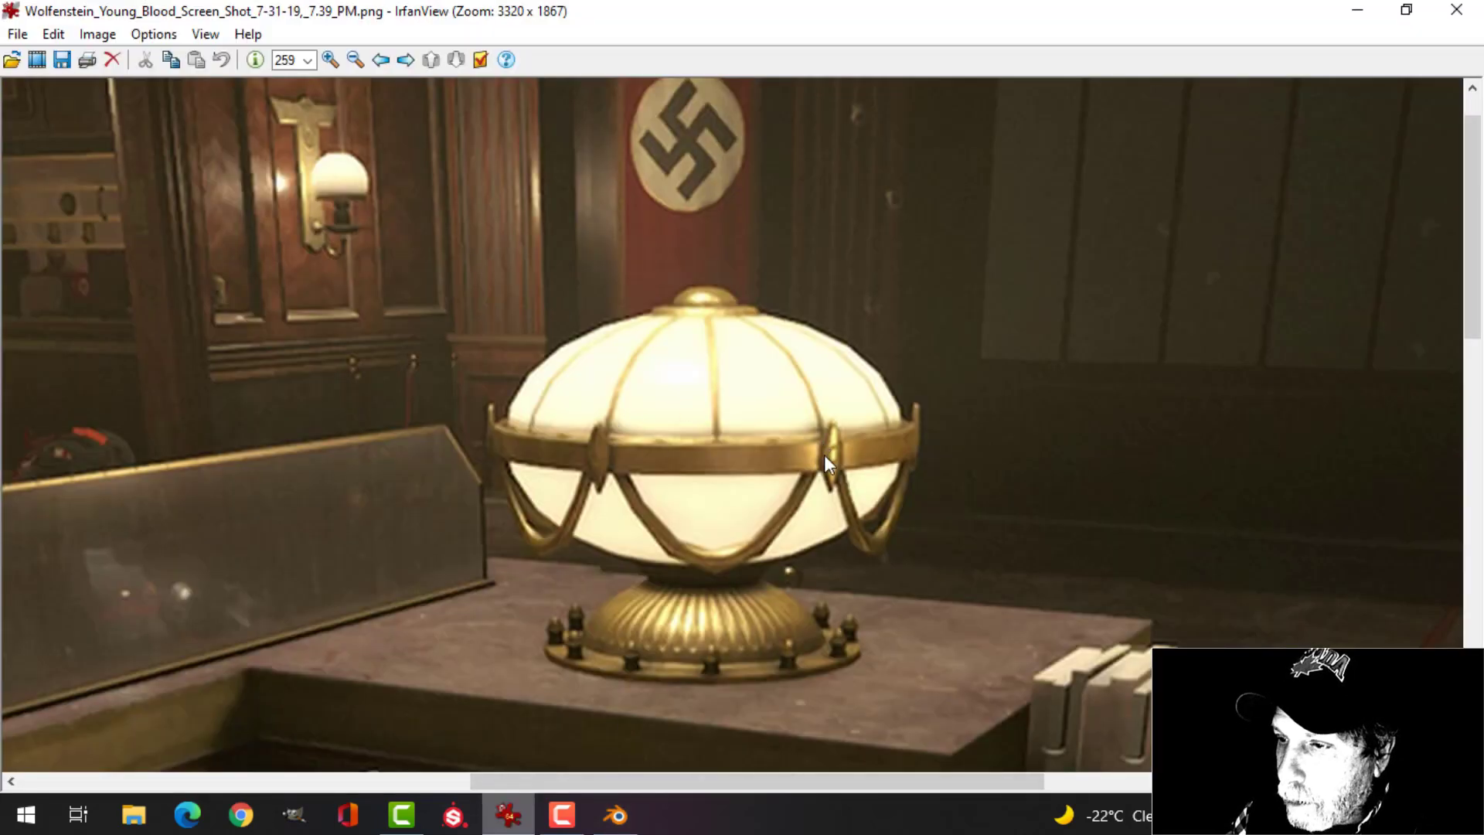
pyautogui.click(618, 815)
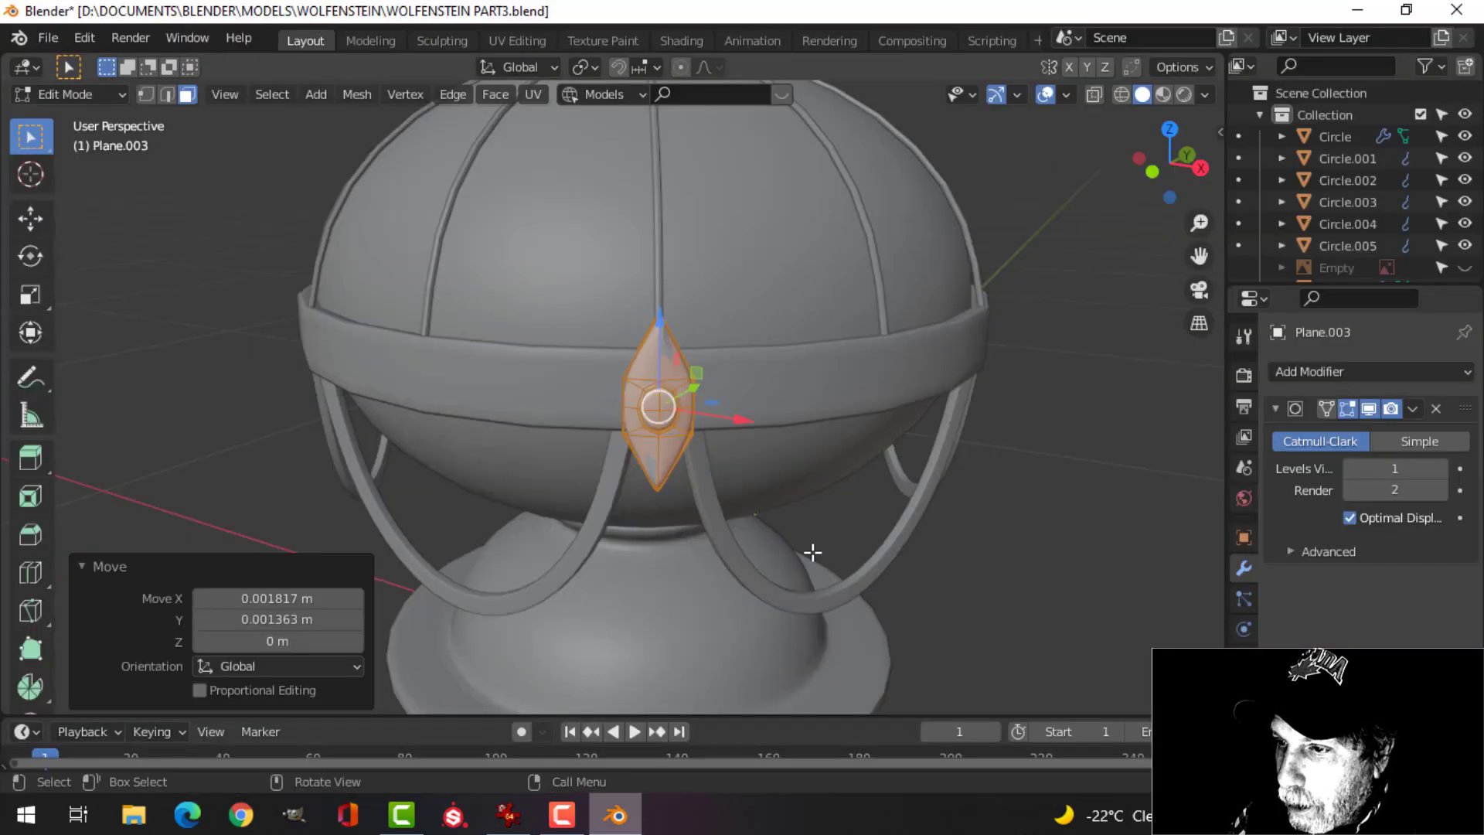
pyautogui.moveTo(719, 468); pyautogui.dragTo(672, 299, button='middle')
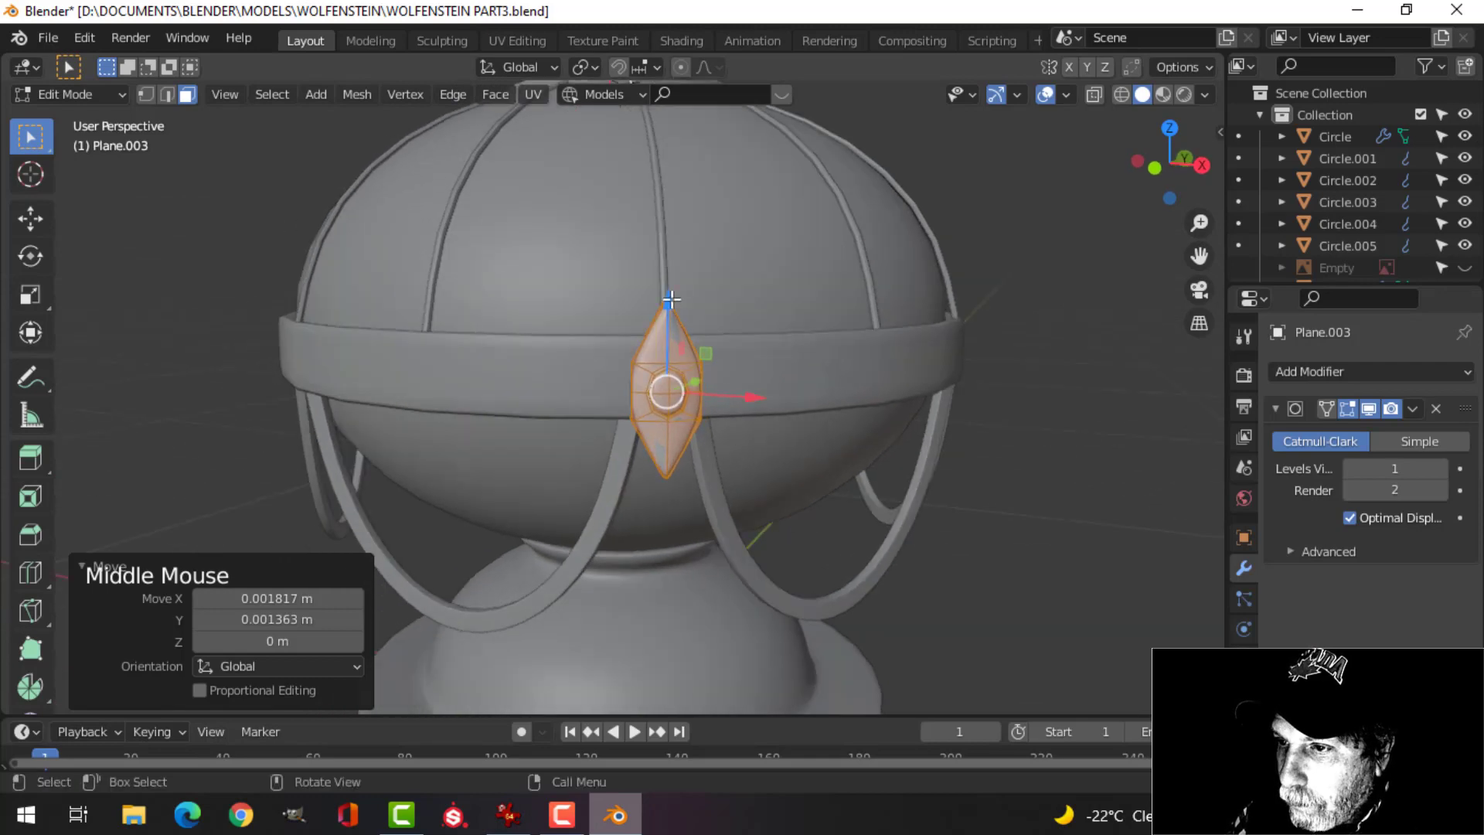
pyautogui.click(672, 297)
pyautogui.moveTo(673, 297); pyautogui.dragTo(672, 283)
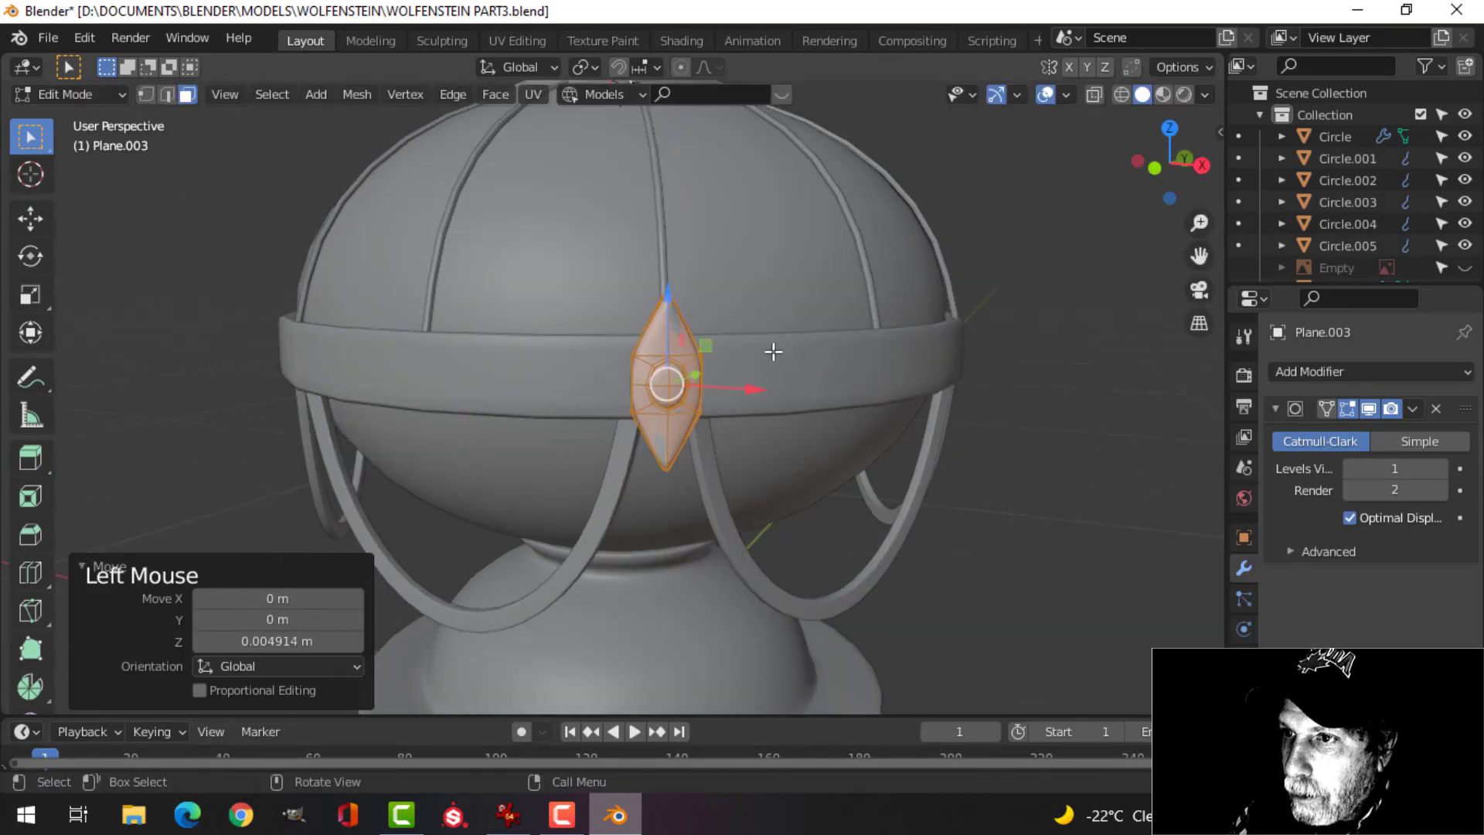
pyautogui.press('Tab')
pyautogui.hotkey('alt', 'a')
pyautogui.scroll(-3, 773, 356)
# Open the clip's whole mesh for editing in top view and set the transform orientation to Normal.
pyautogui.moveTo(770, 372); pyautogui.dragTo(706, 440, button='middle')
pyautogui.scroll(3, 553, 407)
pyautogui.keyDown('shift'); pyautogui.scroll(-1, 553, 407); pyautogui.keyUp('shift')
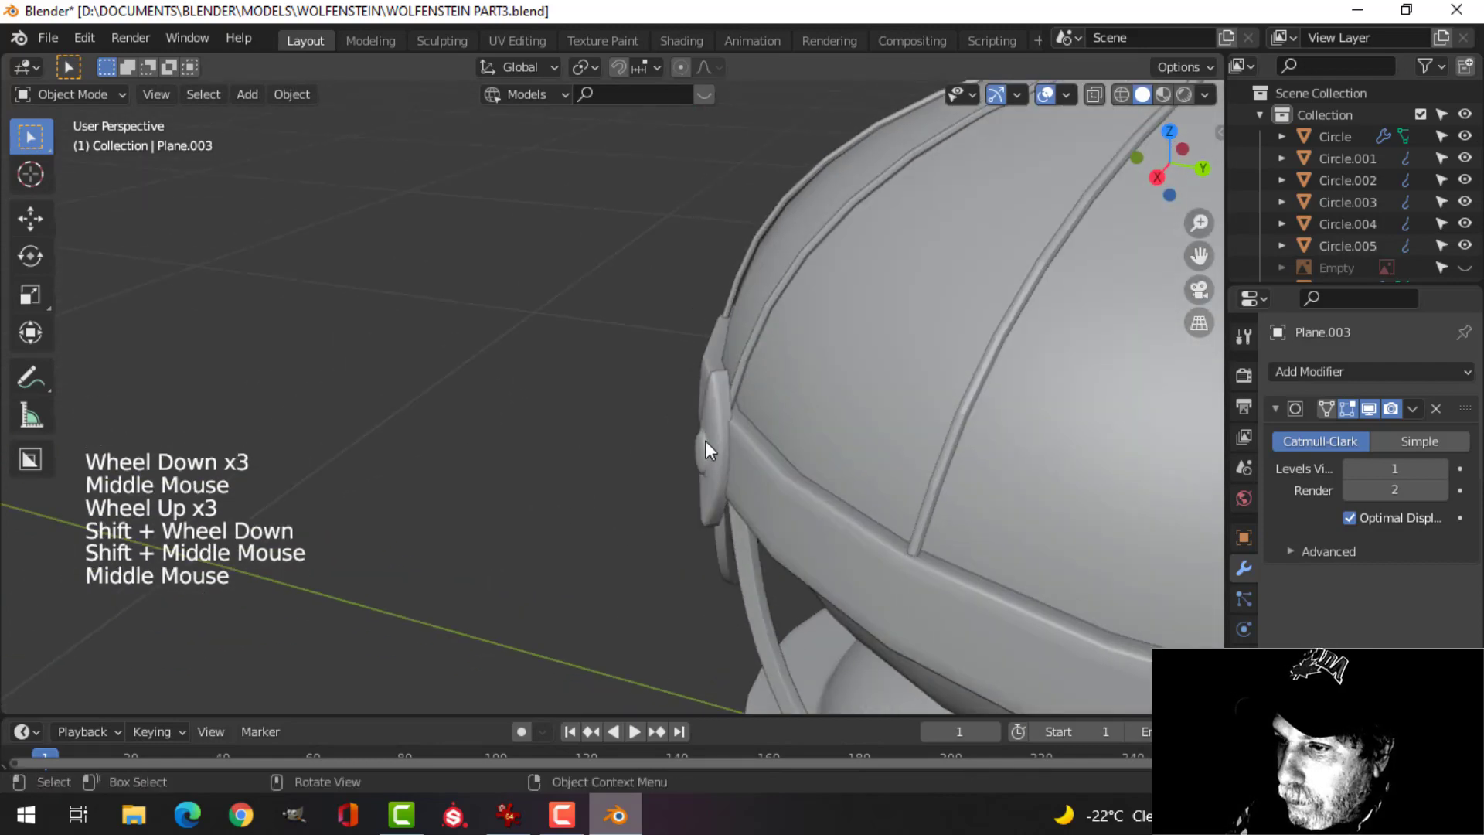
pyautogui.scroll(3, 705, 441)
pyautogui.keyDown('shift'); pyautogui.moveTo(790, 456); pyautogui.dragTo(765, 461, button='middle'); pyautogui.keyUp('shift')
pyautogui.moveTo(765, 461); pyautogui.dragTo(714, 442, button='middle')
pyautogui.click(714, 442)
pyautogui.press('Tab')
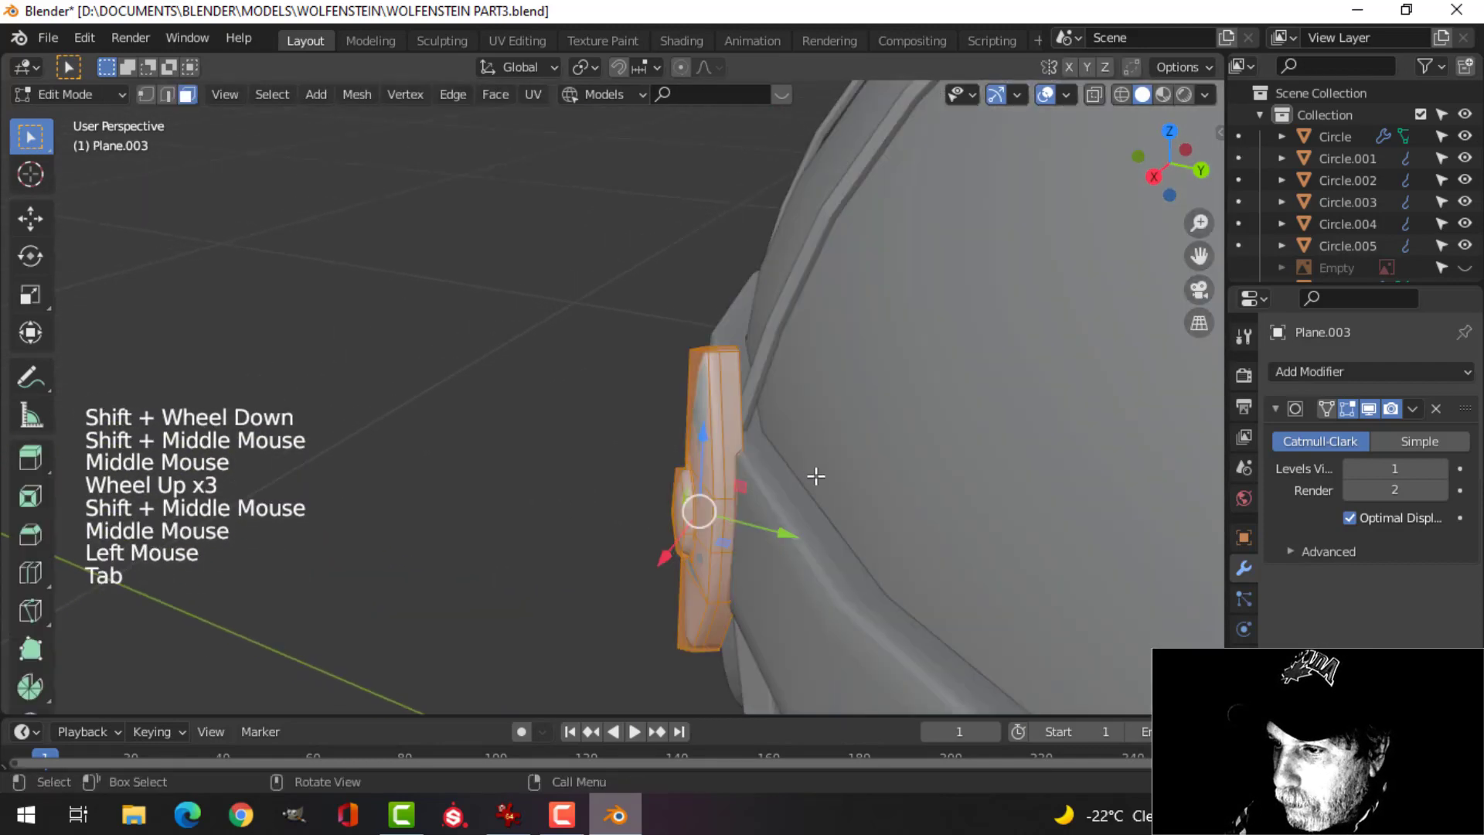
pyautogui.press('a')
pyautogui.press('KP_7')
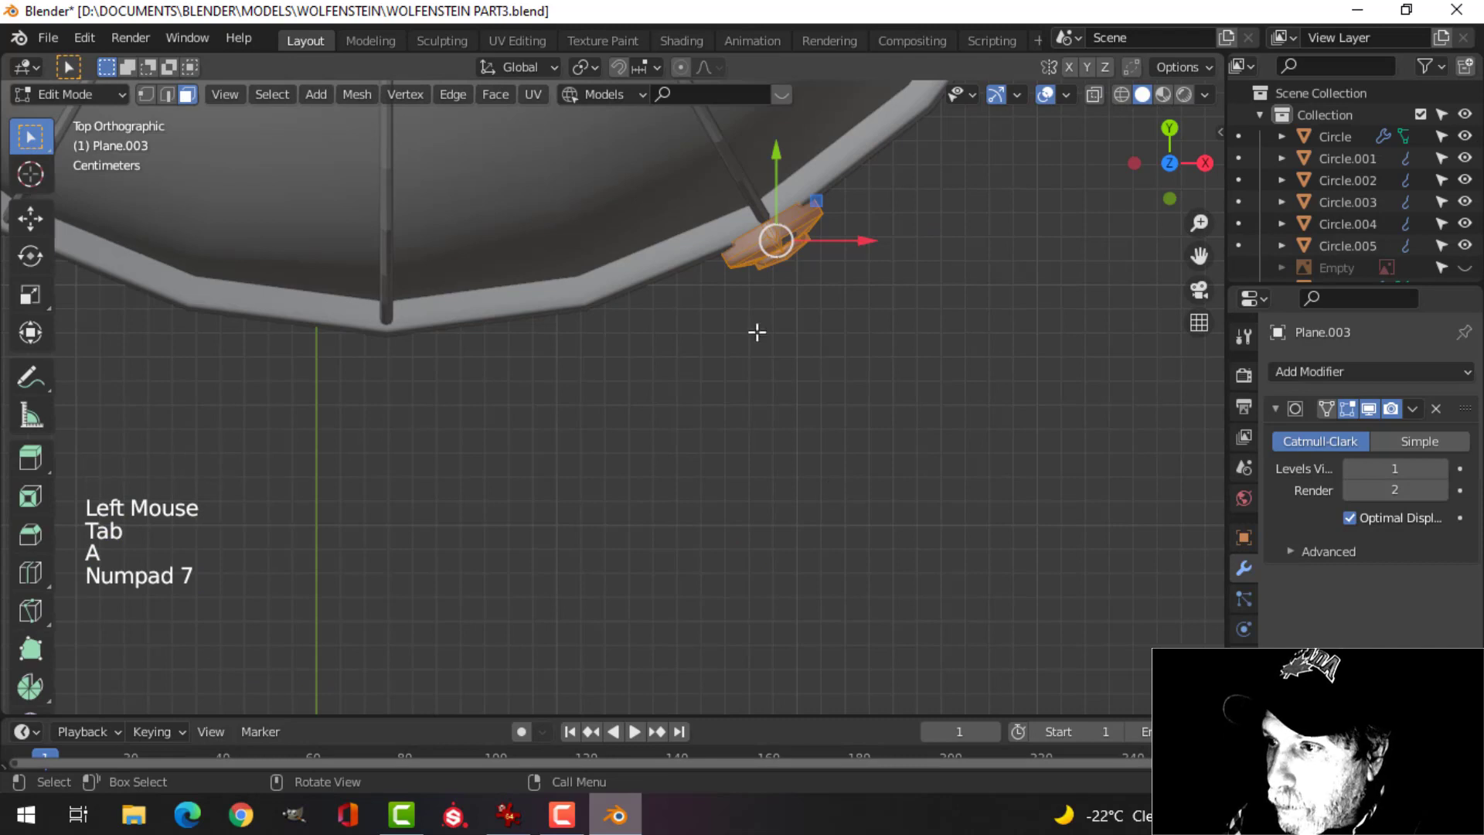
pyautogui.keyDown('shift'); pyautogui.moveTo(755, 332); pyautogui.dragTo(672, 410, button='middle'); pyautogui.keyUp('shift')
pyautogui.click(519, 68)
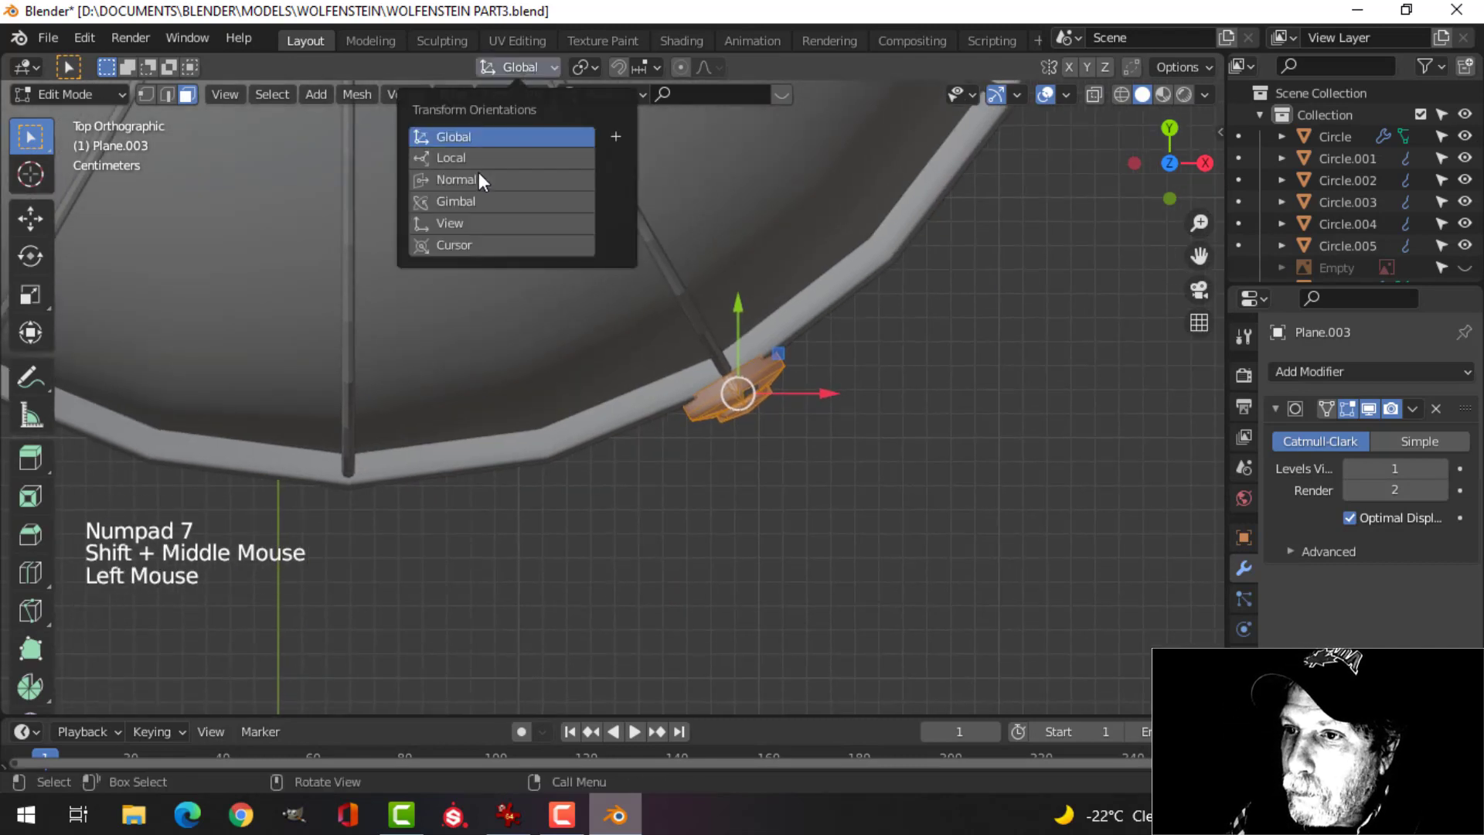
pyautogui.click(456, 180)
# Shift the clip's mesh slightly inward along its normal against the band, leave mesh editing and deselect everything.
pyautogui.scroll(3, 721, 354)
pyautogui.keyDown('shift'); pyautogui.moveTo(785, 324); pyautogui.dragTo(618, 330, button='middle'); pyautogui.keyUp('shift')
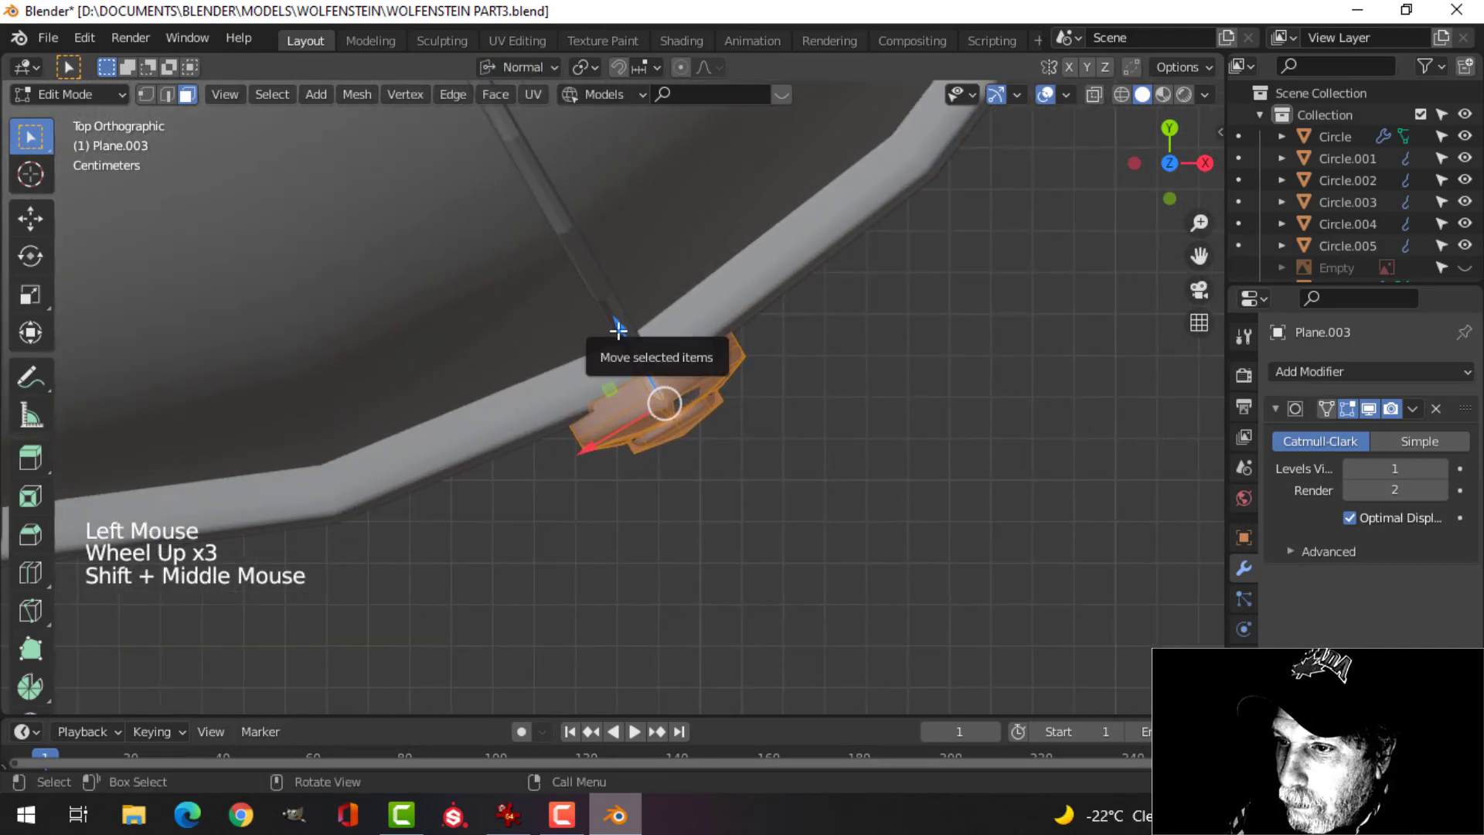
pyautogui.moveTo(619, 330); pyautogui.dragTo(624, 339)
pyautogui.moveTo(624, 339); pyautogui.dragTo(824, 312, button='middle')
pyautogui.press('Tab')
pyautogui.scroll(-4, 726, 319)
pyautogui.hotkey('alt', 'a')
pyautogui.scroll(-4, 703, 377)
pyautogui.scroll(-3, 699, 379)
pyautogui.moveTo(691, 382); pyautogui.dragTo(659, 448, button='middle')
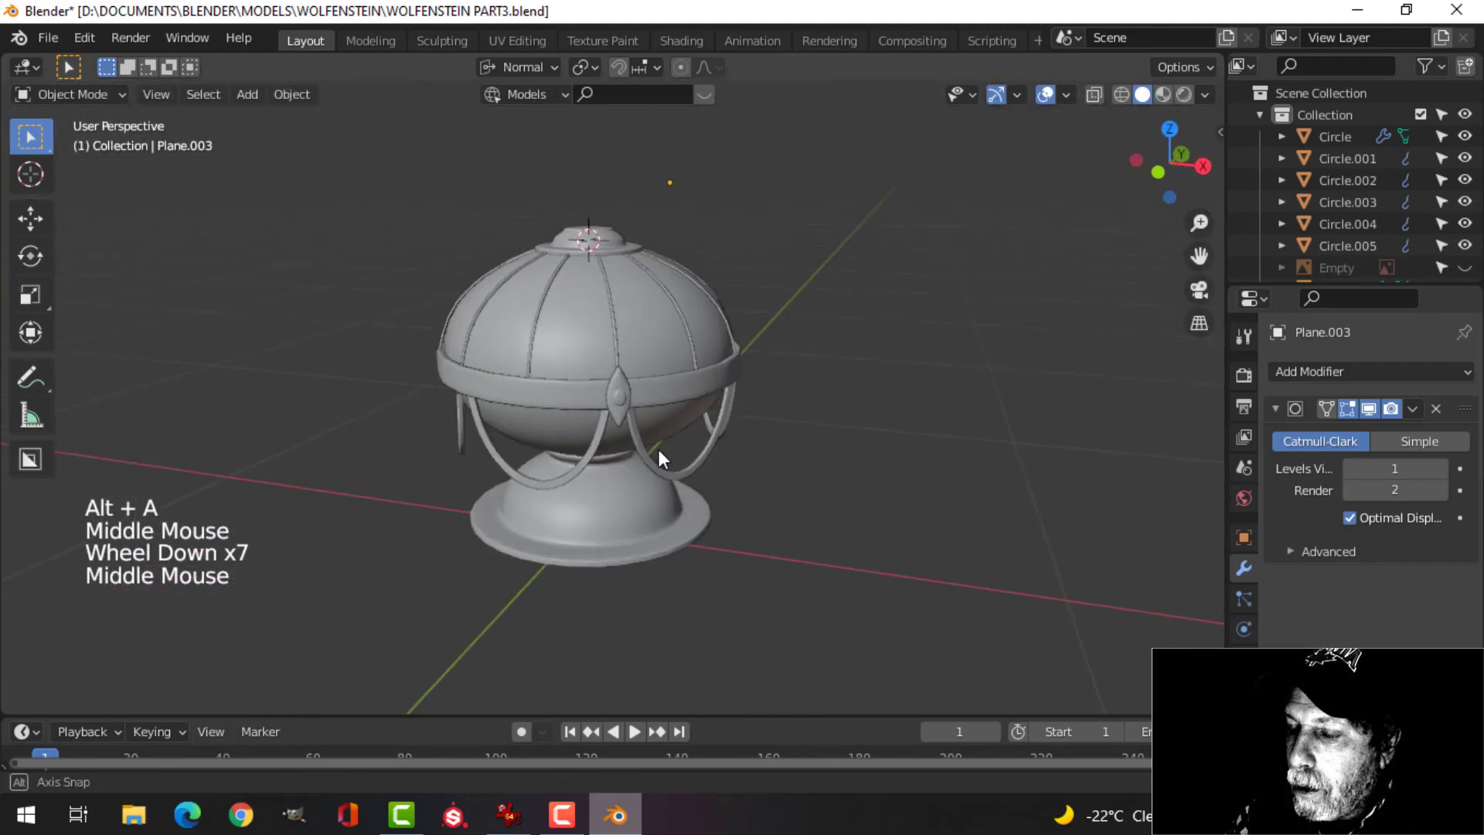
# Select the clip, save the file, and set the pivot point to 3D Cursor.
pyautogui.scroll(4, 667, 455)
pyautogui.click(633, 422)
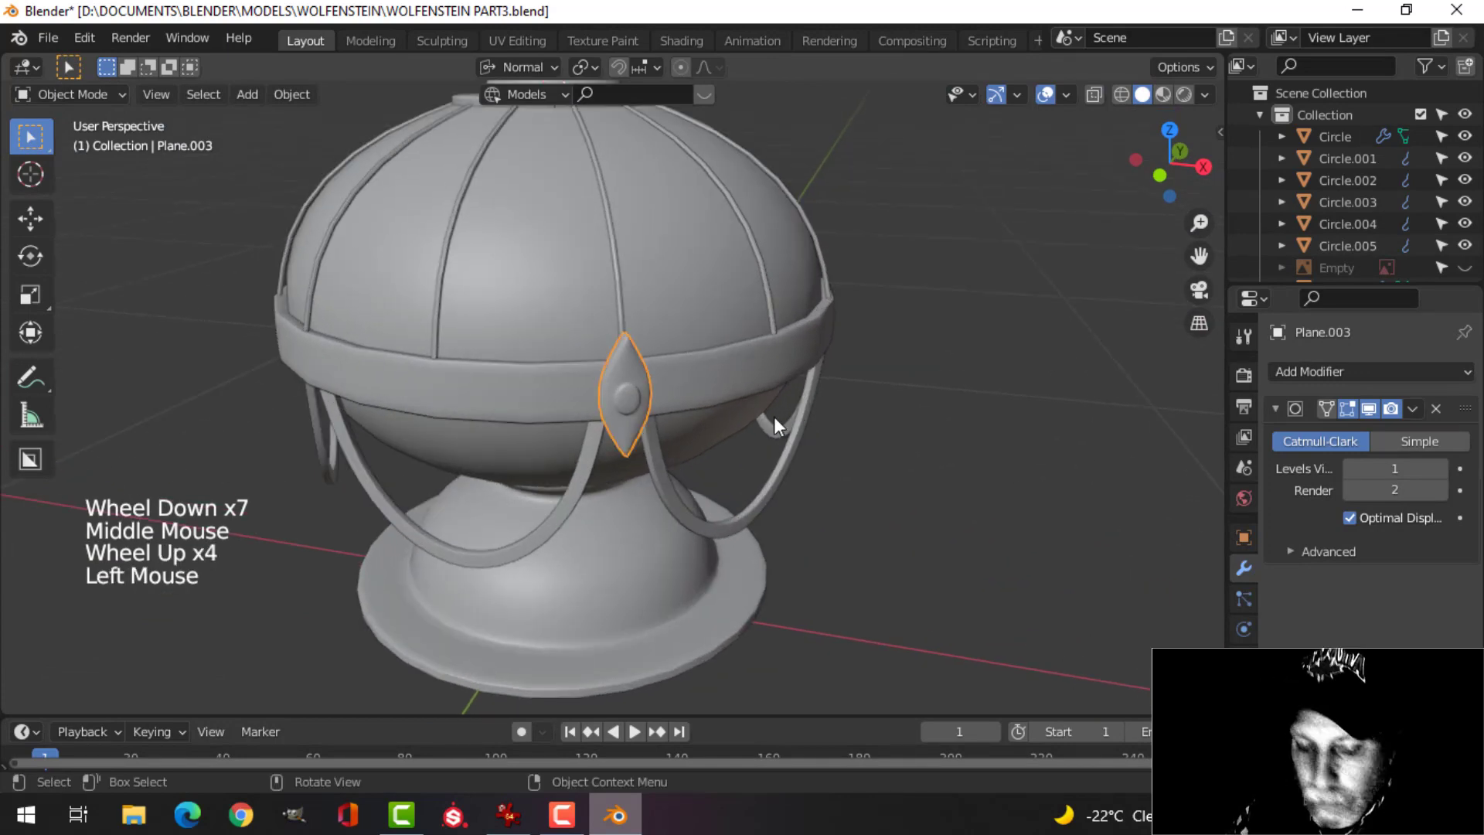
pyautogui.hotkey('ctrl', 's')
pyautogui.scroll(-3, 773, 424)
pyautogui.scroll(1, 719, 407)
pyautogui.moveTo(719, 408)
pyautogui.mouseDown(button='middle')
pyautogui.moveTo(789, 391)
pyautogui.moveTo(727, 438)
pyautogui.moveTo(694, 429)
pyautogui.moveTo(727, 396)
pyautogui.mouseUp(button='middle')
pyautogui.keyDown('shift'); pyautogui.scroll(1, 695, 428); pyautogui.keyUp('shift')
pyautogui.keyDown('shift'); pyautogui.scroll(-1, 727, 397); pyautogui.keyUp('shift')
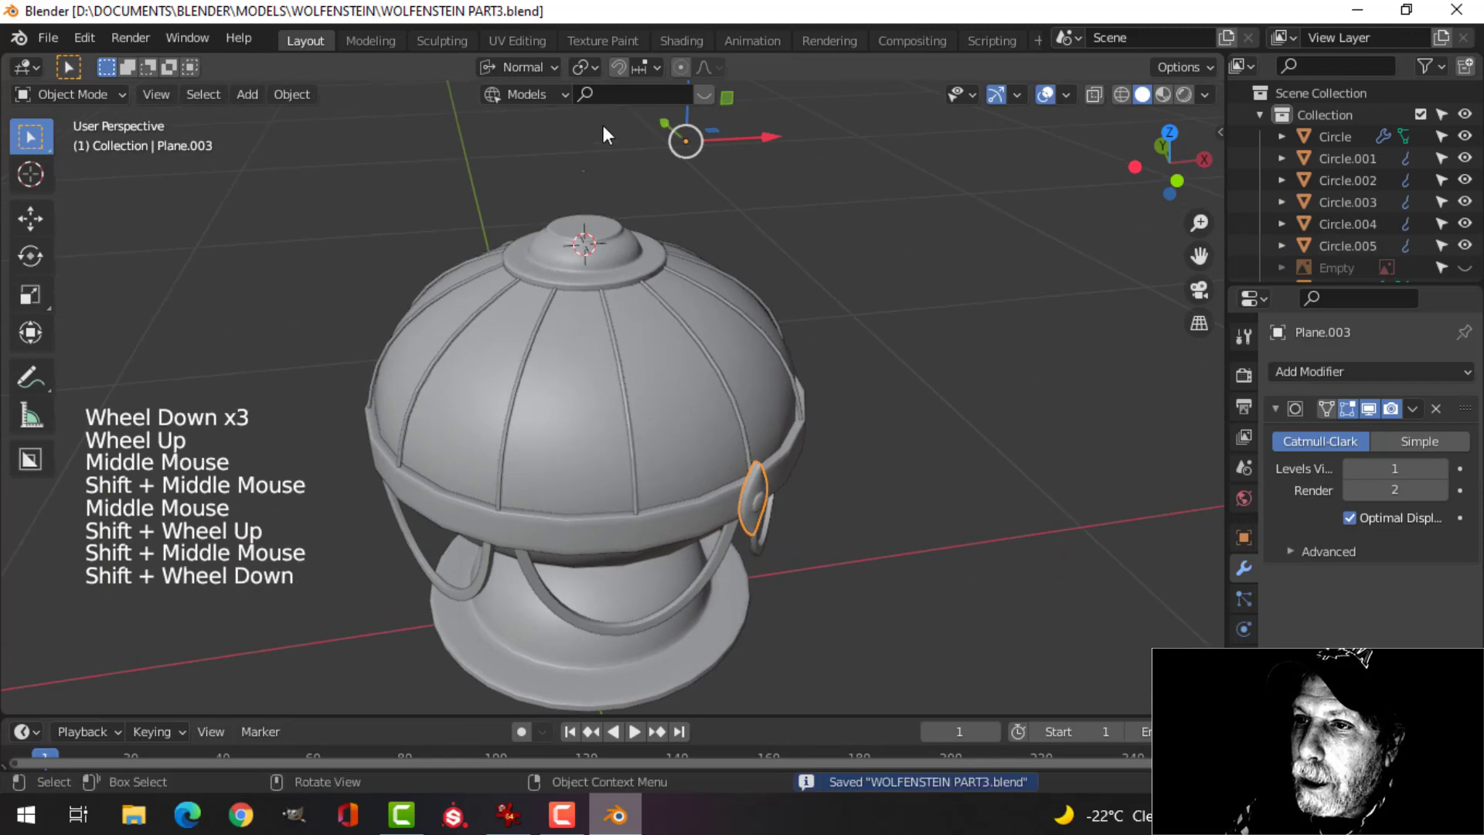
pyautogui.click(601, 67)
pyautogui.click(623, 124)
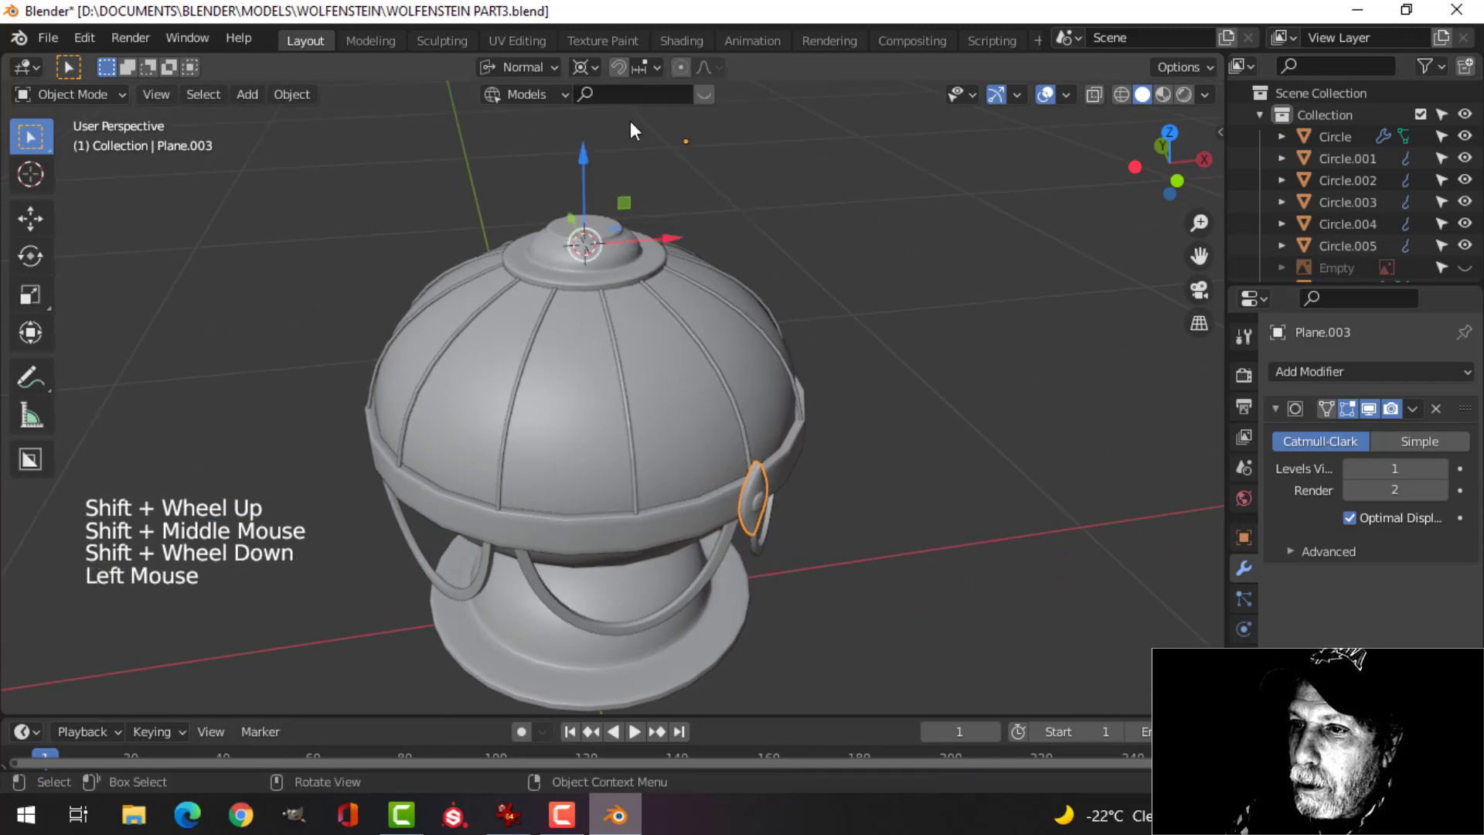
# Duplicate the clip in place and rotate the copy about -59.7° around the 3D cursor in top view.
pyautogui.press('KP_7')
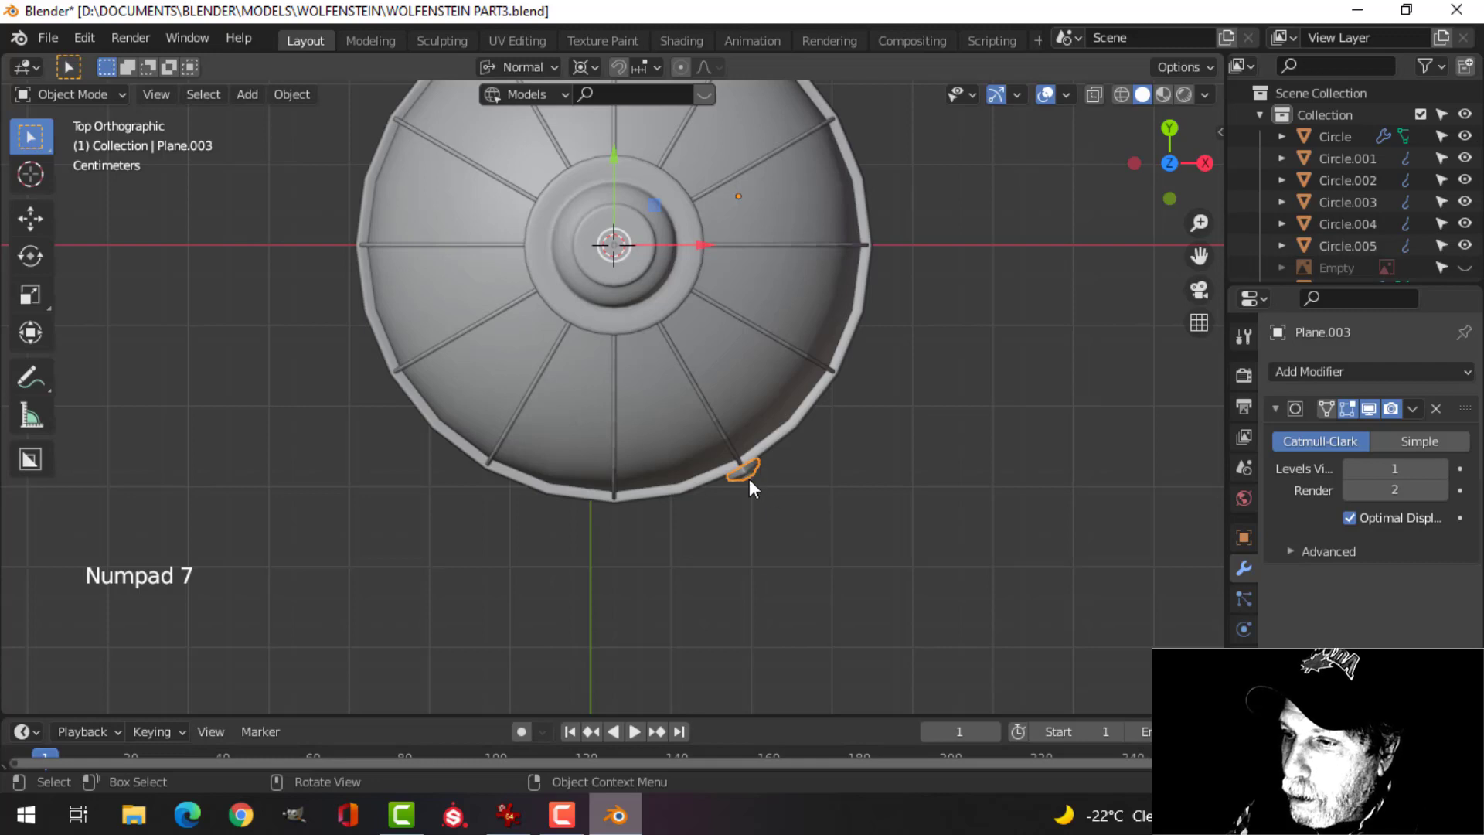
pyautogui.hotkey('shift', 'd')
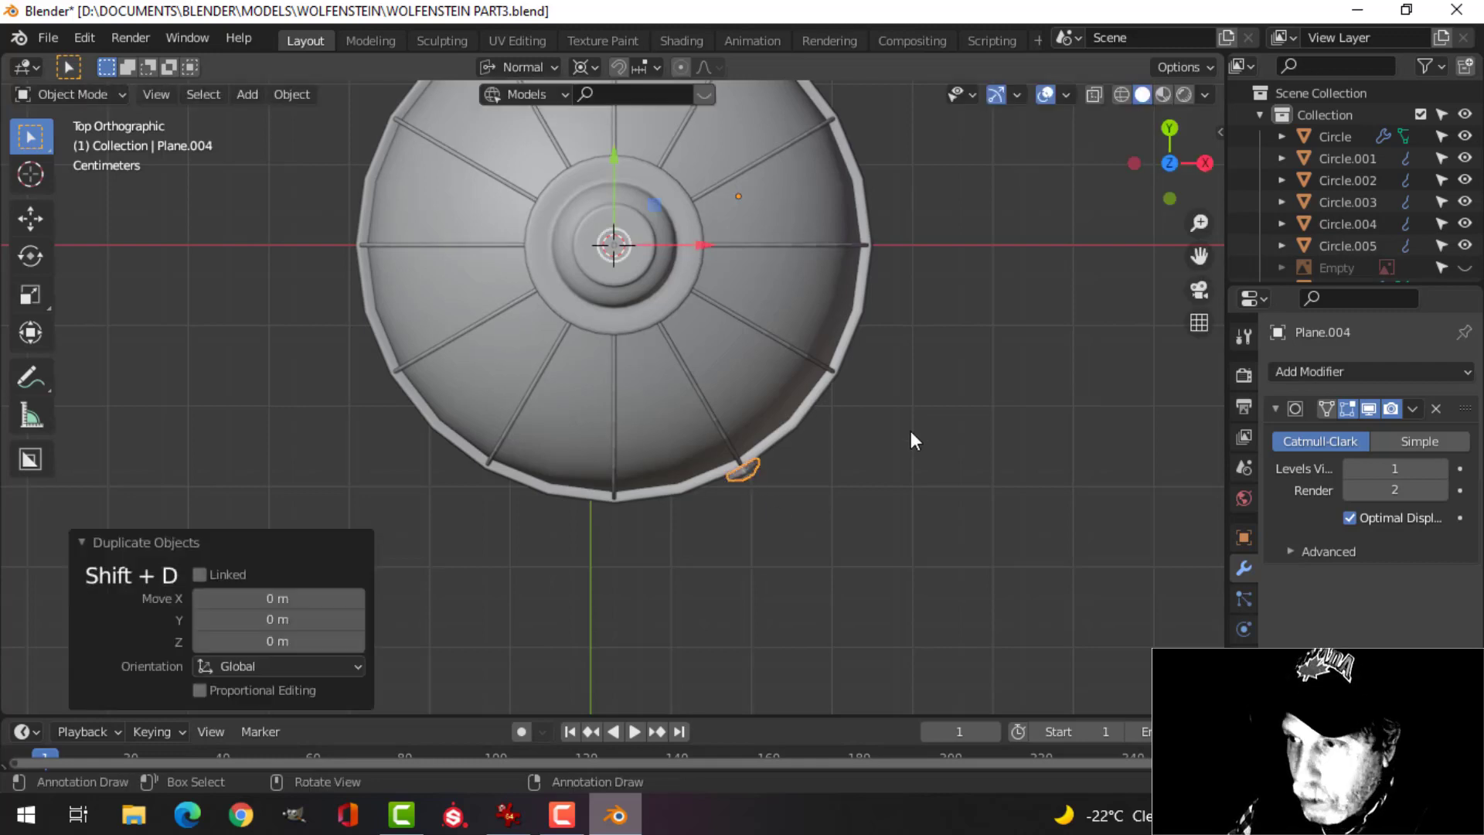
pyautogui.press('r')
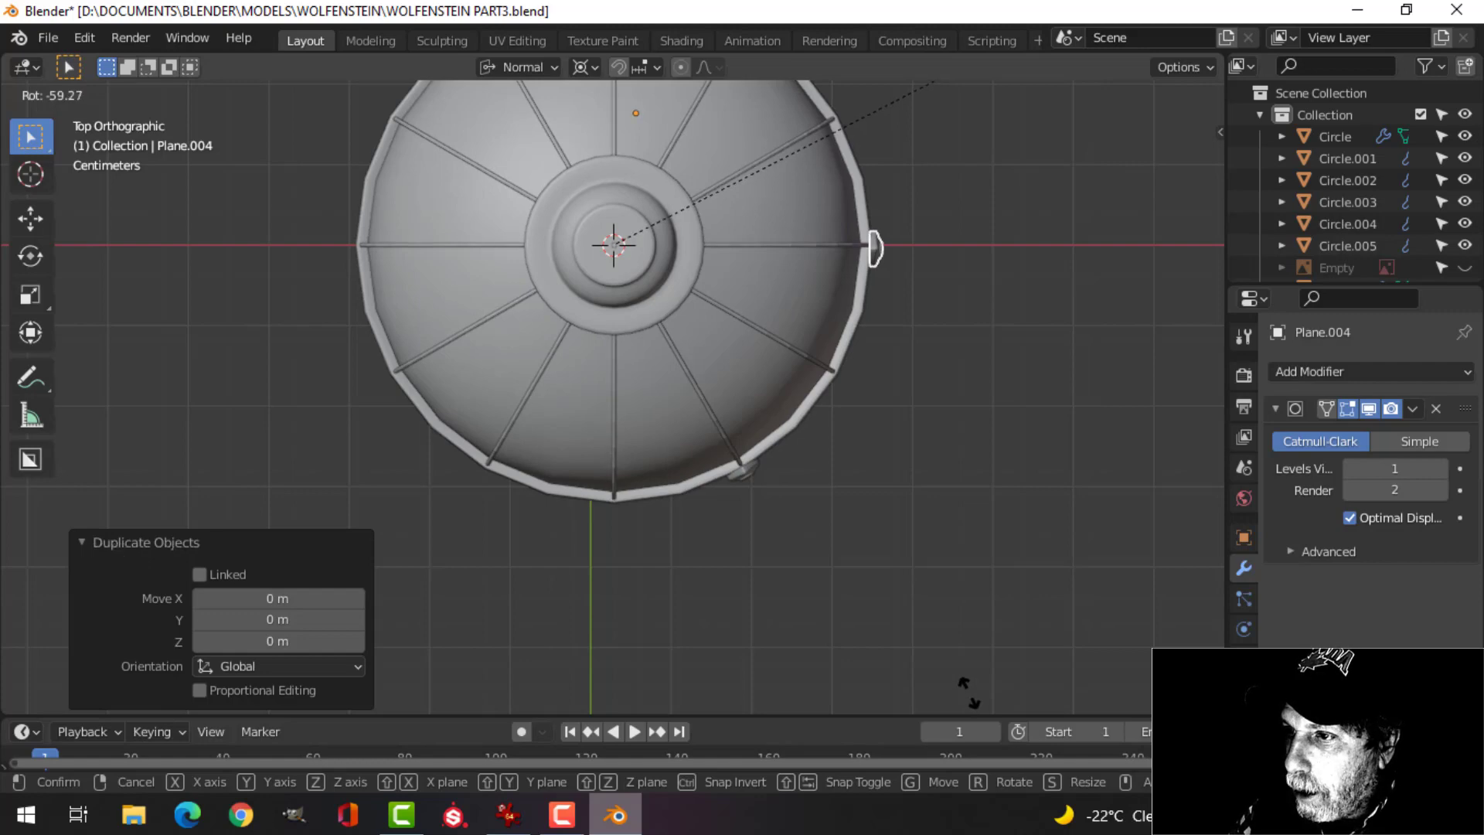
pyautogui.click(966, 690)
pyautogui.scroll(-2, 908, 592)
pyautogui.moveTo(907, 592); pyautogui.dragTo(721, 382, button='middle')
pyautogui.scroll(2, 788, 499)
pyautogui.moveTo(789, 499); pyautogui.dragTo(844, 540, button='middle')
# Duplicate the second clip in top view and rotate this copy about -61.1° around the lamp's centre.
pyautogui.press('KP_7')
pyautogui.scroll(-3, 842, 541)
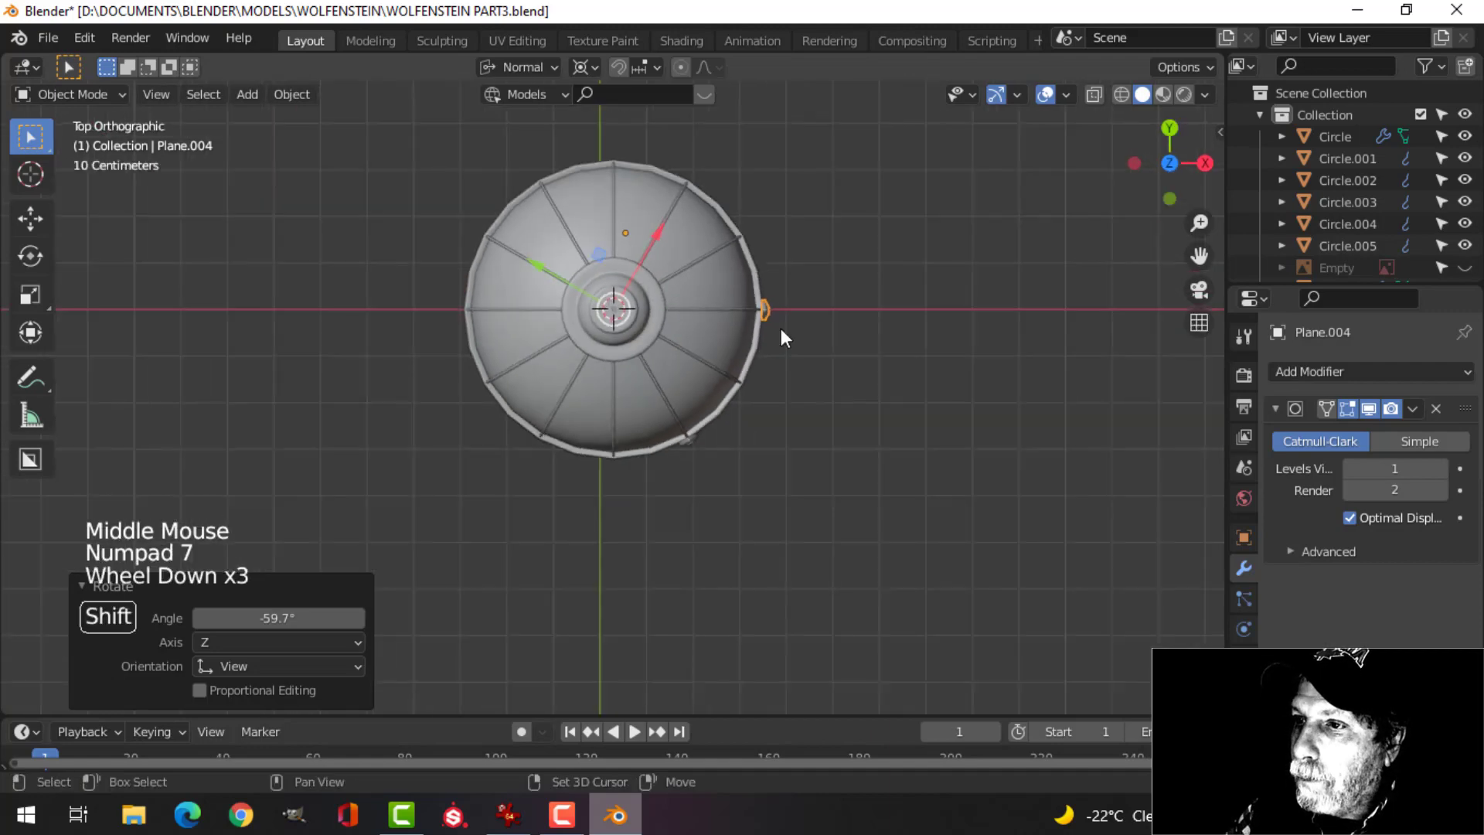
pyautogui.keyDown('shift'); pyautogui.moveTo(780, 327); pyautogui.dragTo(781, 485, button='middle'); pyautogui.keyUp('shift')
pyautogui.hotkey('shift', 'd')
pyautogui.press('r')
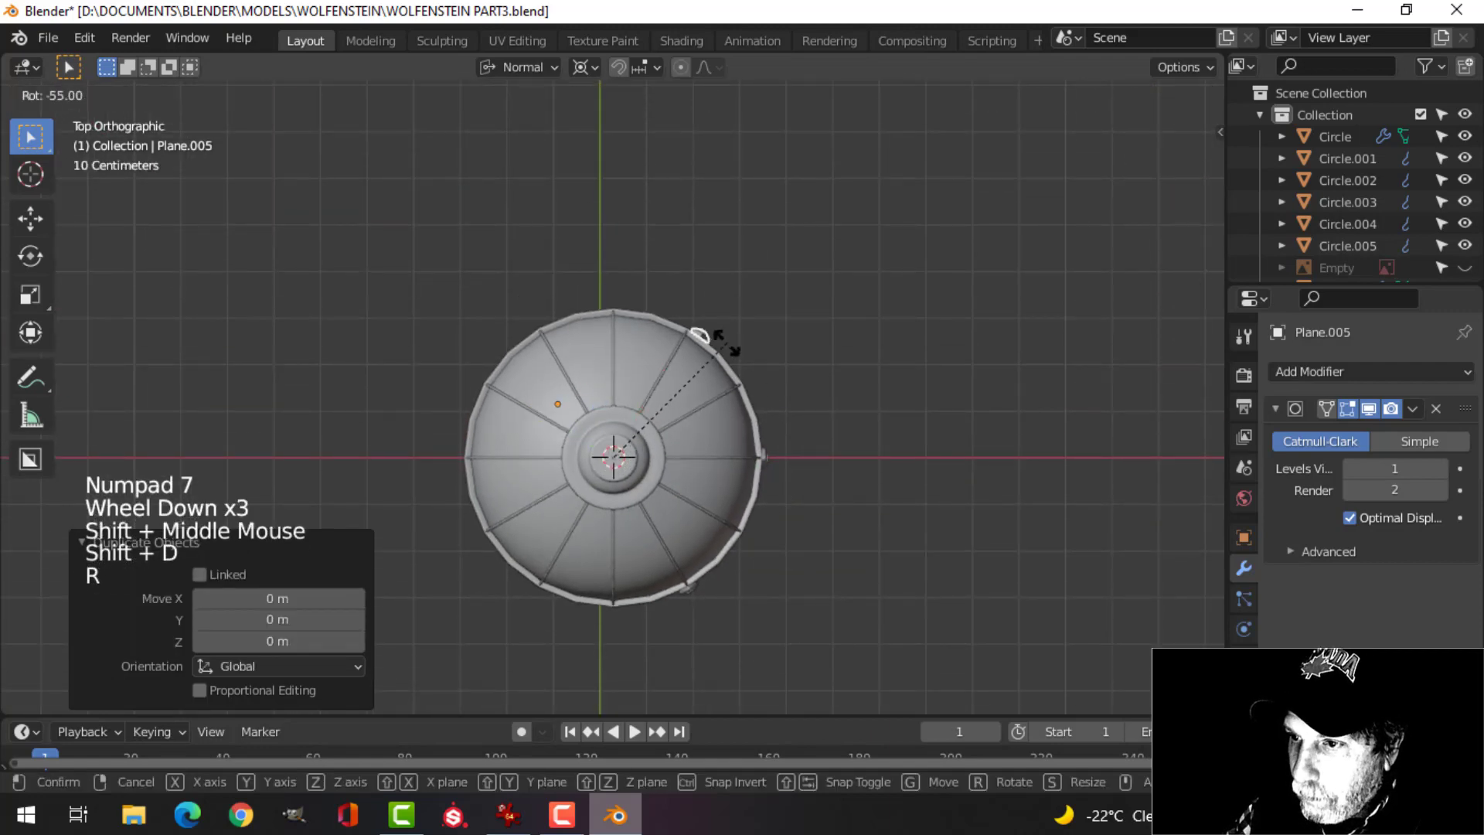
pyautogui.click(715, 333)
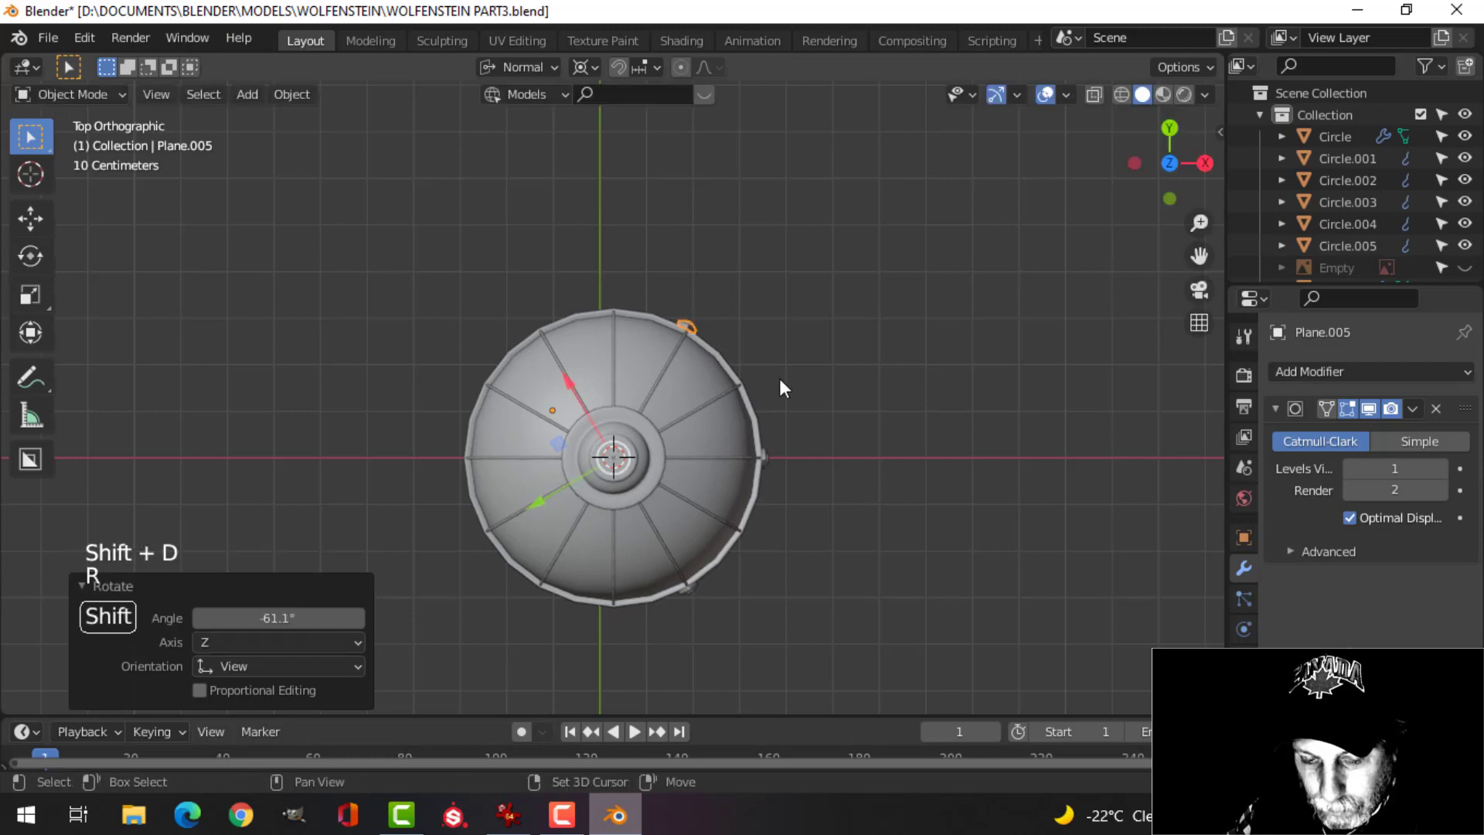
# Duplicate the third clip and rotate the new copy about -59° to the next loop junction on the rim.
pyautogui.hotkey('shift', 'd')
pyautogui.press('r')
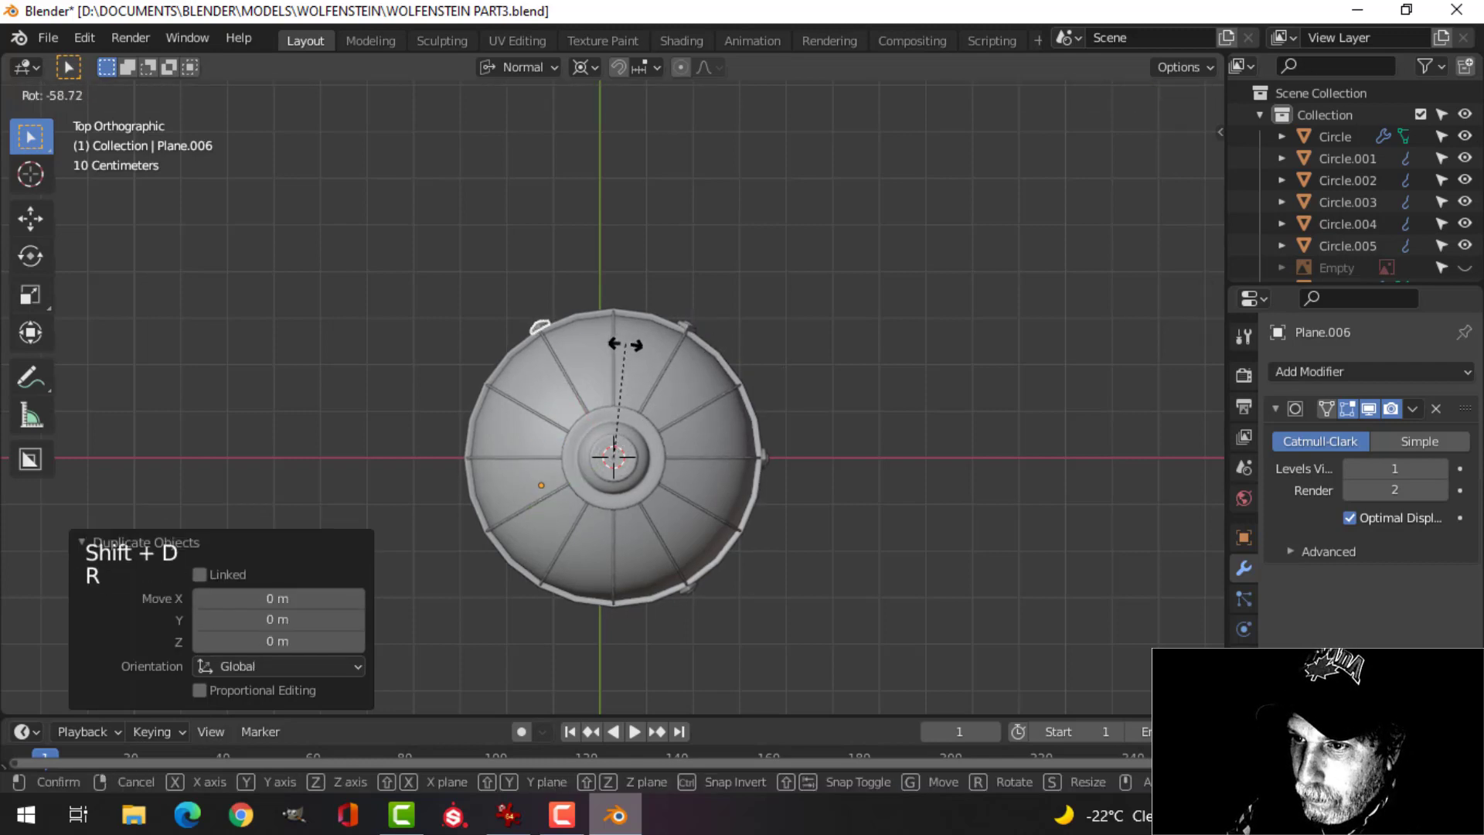
pyautogui.click(625, 344)
# Duplicate the fourth clip and rotate the new copy about 299° onto the rim's negative X side.
pyautogui.hotkey('shift', 'd')
pyautogui.press('r')
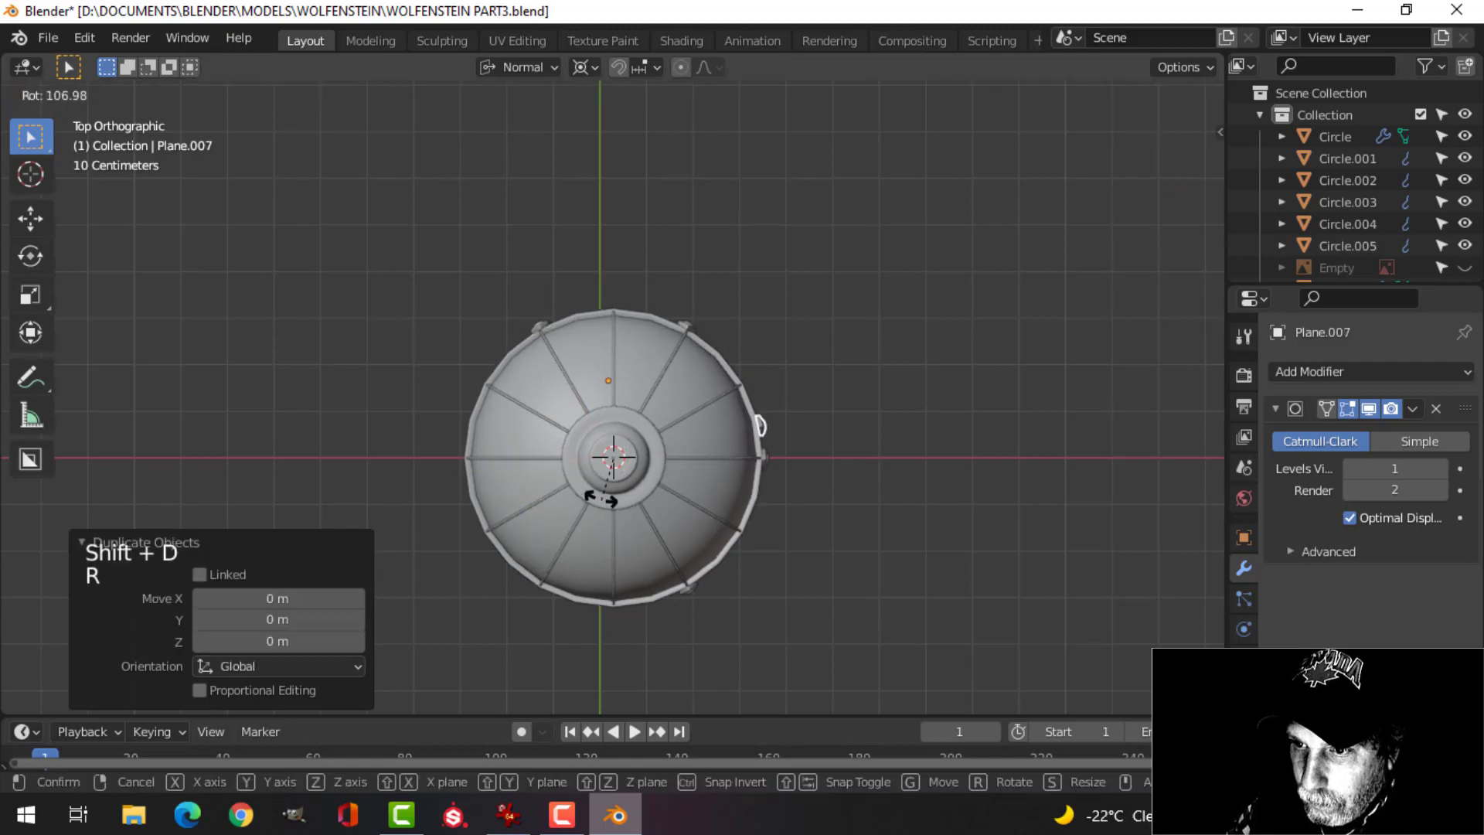
pyautogui.click(687, 366)
pyautogui.scroll(2, 557, 508)
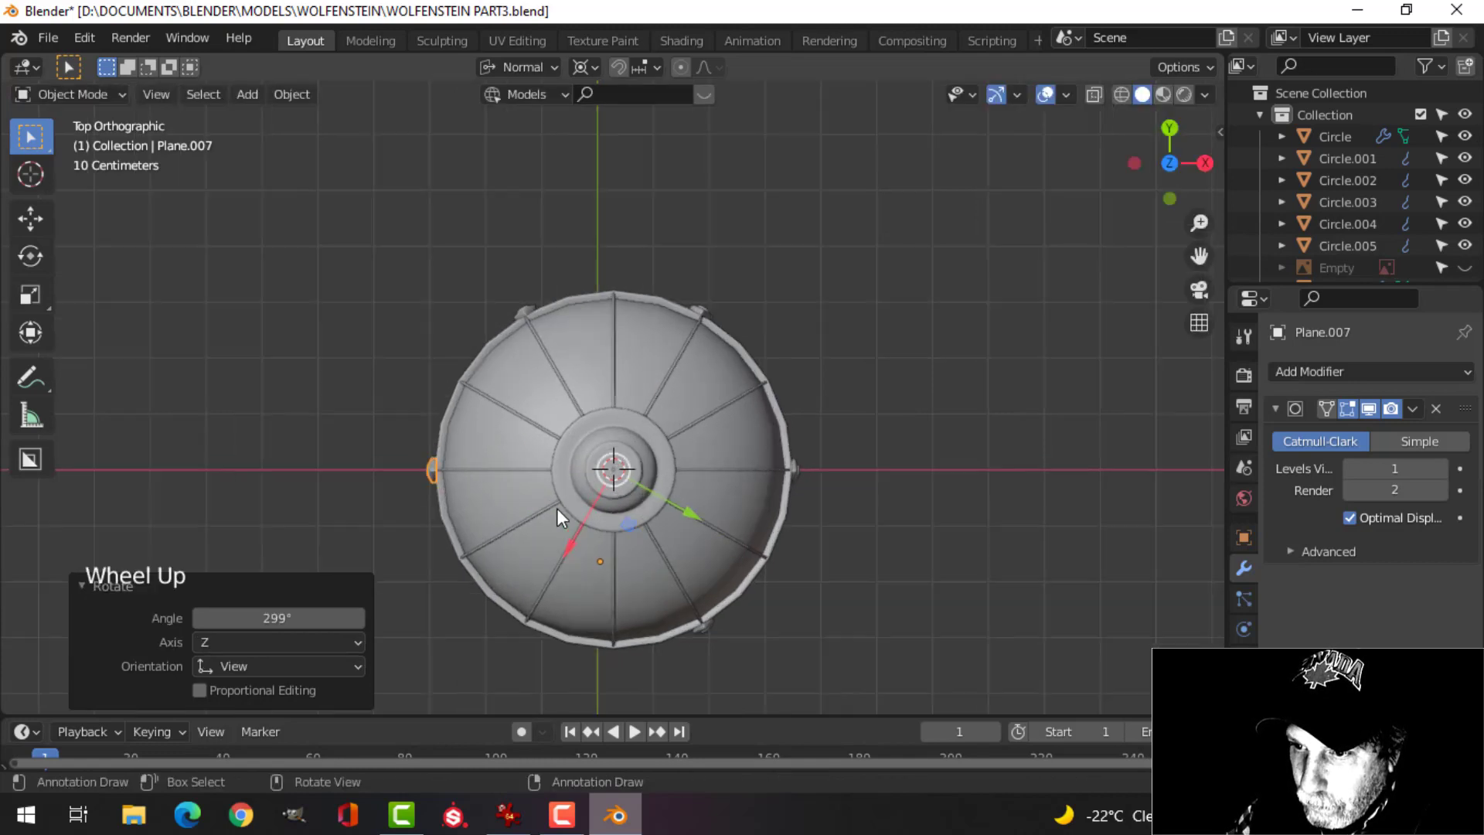
pyautogui.keyDown('shift'); pyautogui.moveTo(557, 508); pyautogui.dragTo(689, 432, button='middle'); pyautogui.keyUp('shift')
# Duplicate the fifth clip, rotate the copy about -60° to fill the last gap on the rim, and save the file.
pyautogui.hotkey('shift', 'd')
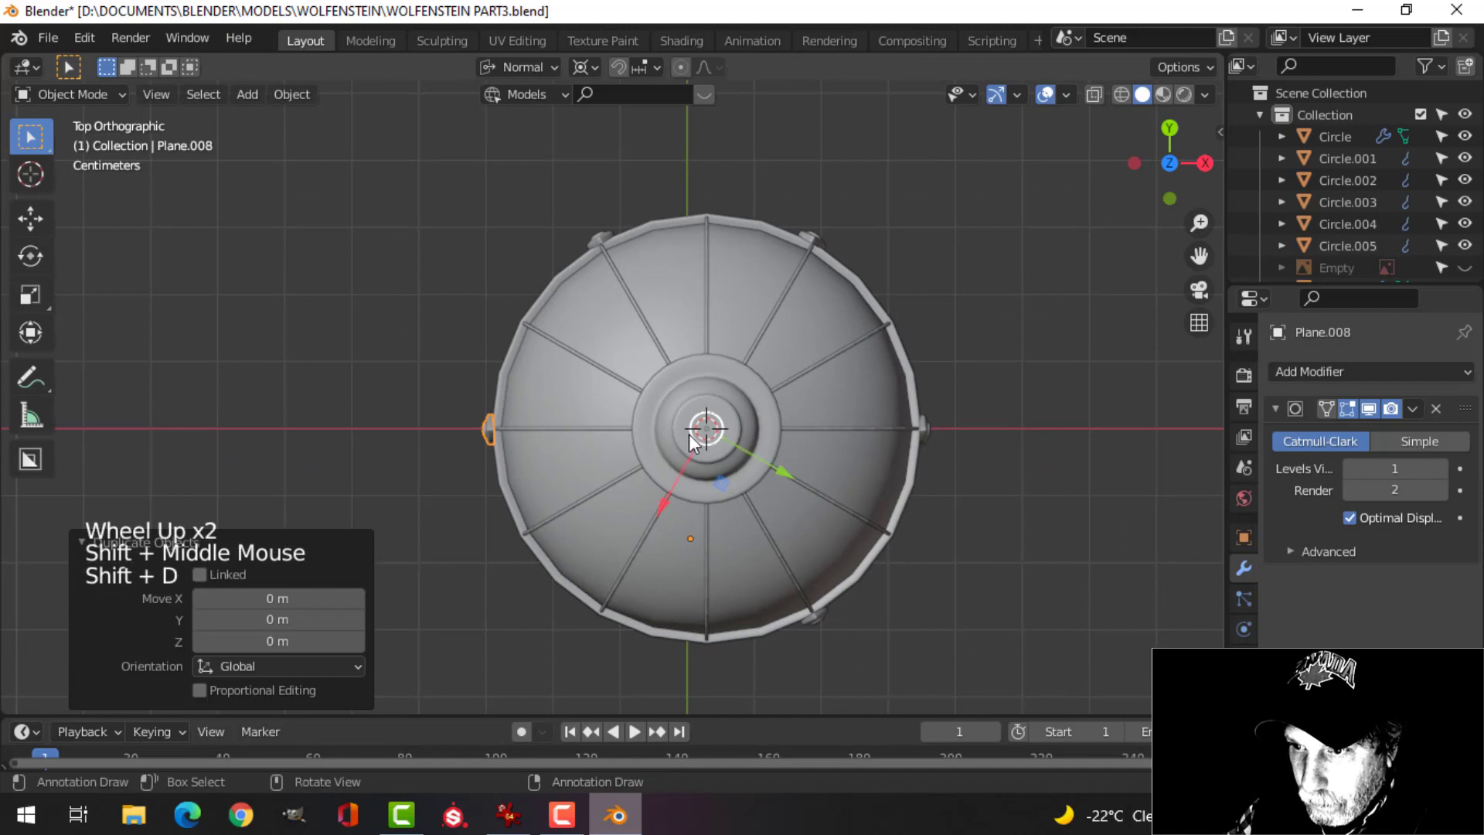
pyautogui.press('r')
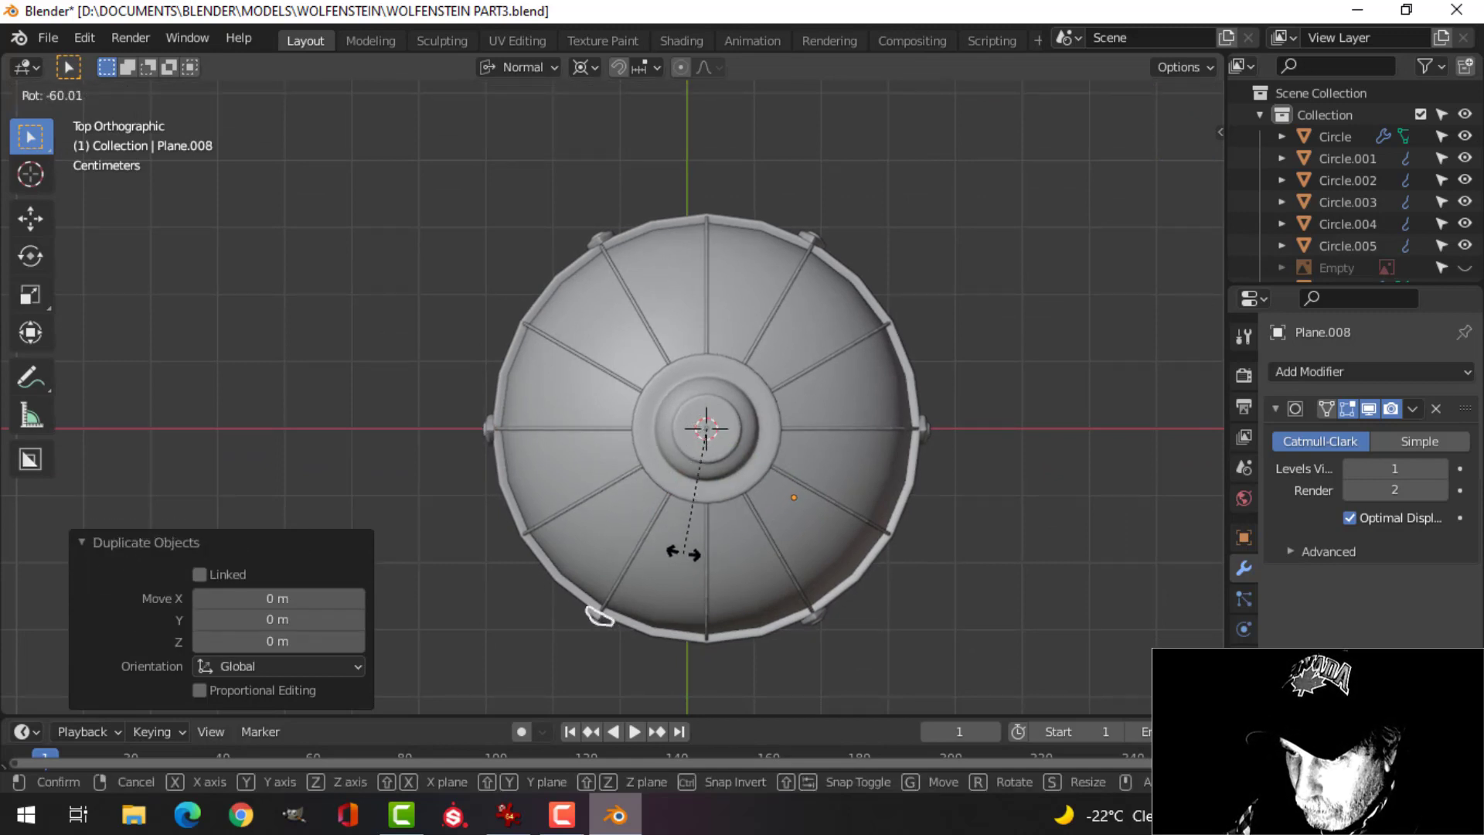
pyautogui.click(684, 553)
pyautogui.hotkey('alt', 'a')
pyautogui.keyDown('alt'); pyautogui.scroll(-1, 909, 568); pyautogui.keyUp('alt')
pyautogui.scroll(-3, 910, 568)
pyautogui.moveTo(910, 568); pyautogui.dragTo(893, 435, button='middle')
pyautogui.hotkey('ctrl', 's')
pyautogui.scroll(-2, 795, 401)
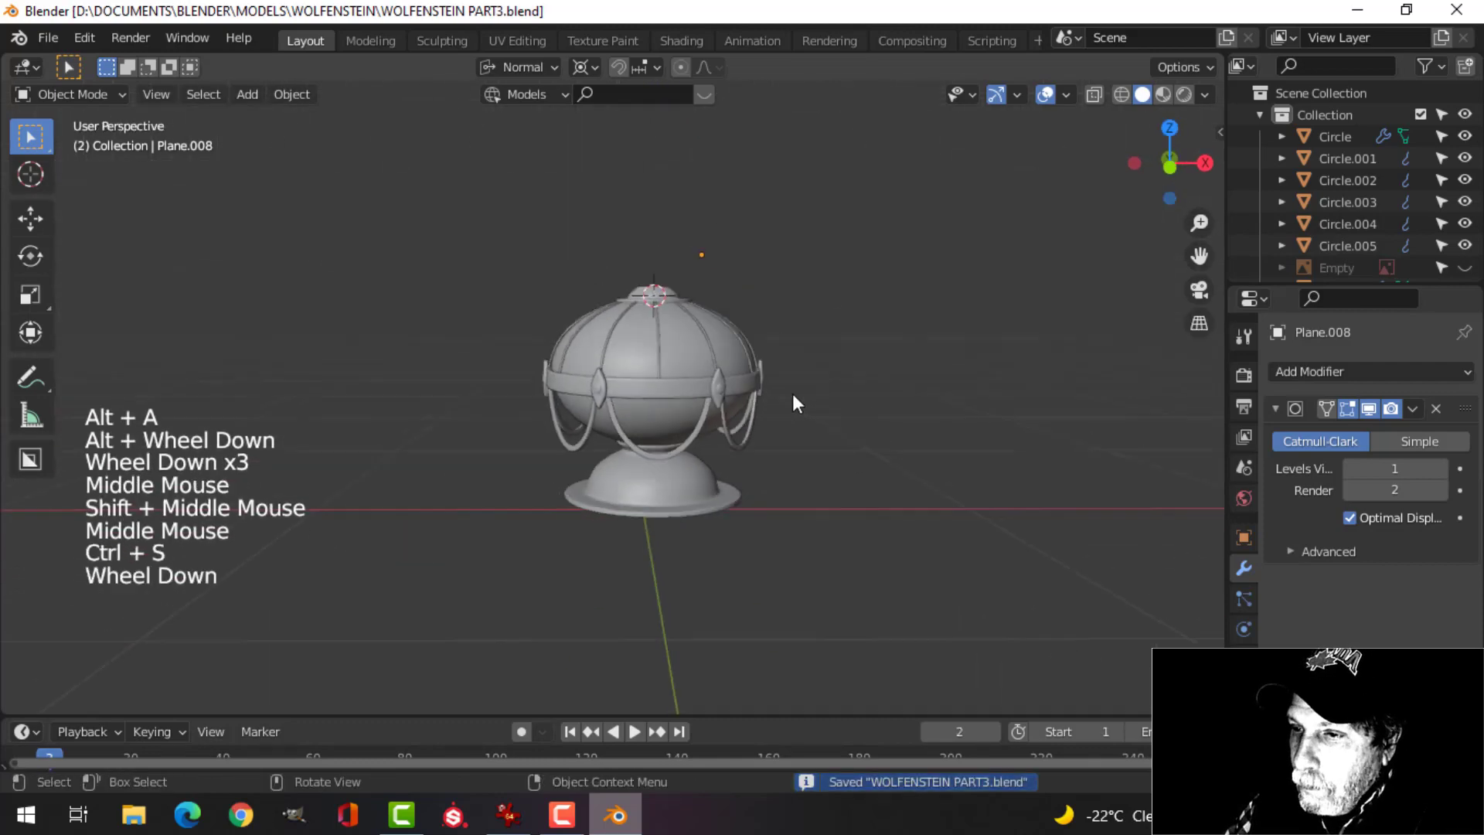
# Examine the clips around the lamp's band from several angles and check the selection of all its parts.
pyautogui.keyDown('shift'); pyautogui.moveTo(795, 402); pyautogui.dragTo(916, 397, button='middle'); pyautogui.keyUp('shift')
pyautogui.scroll(3, 804, 465)
pyautogui.press('a')
pyautogui.hotkey('alt', 'a')
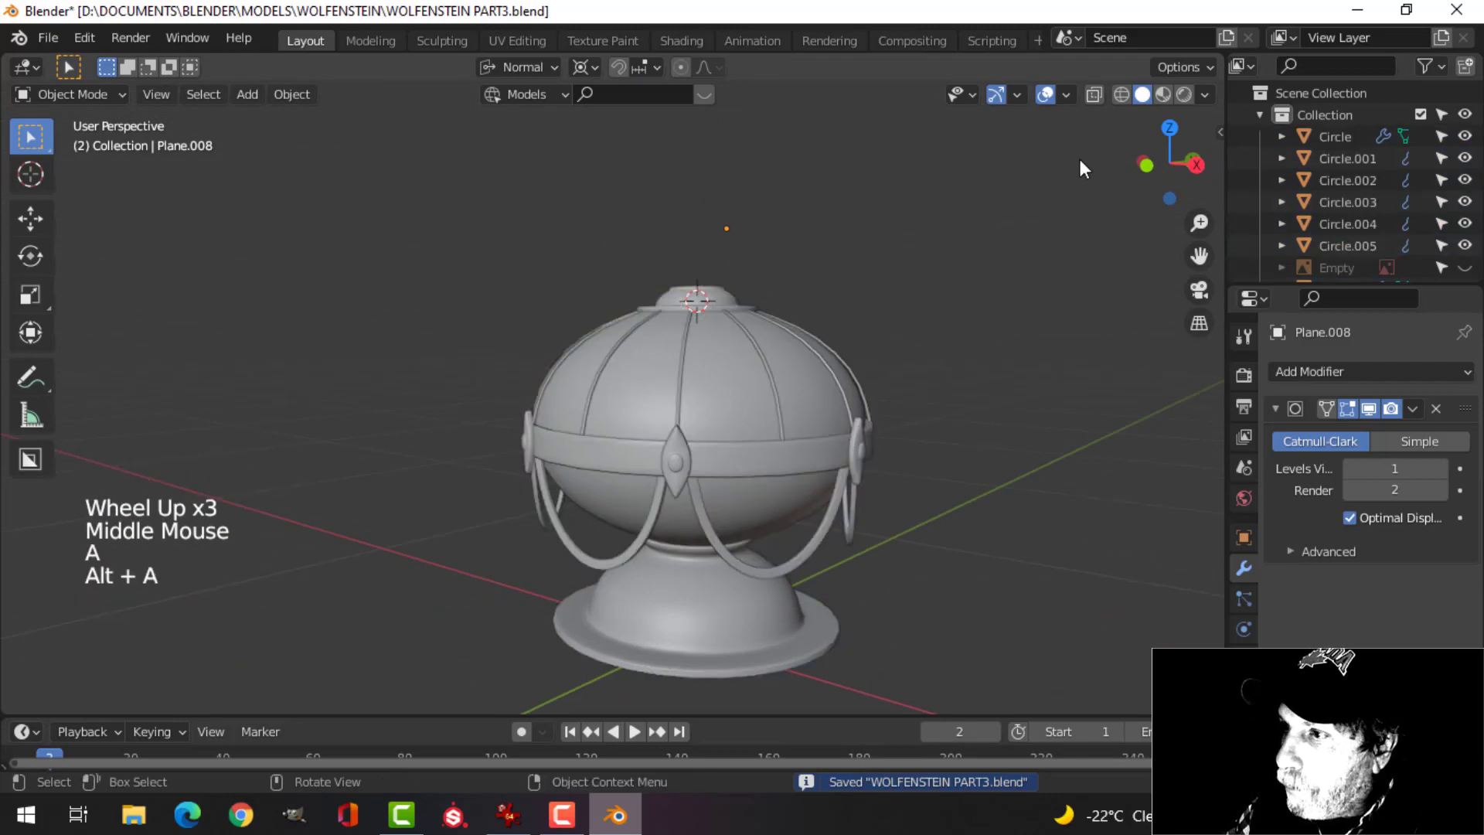
pyautogui.press('a')
pyautogui.scroll(-1, 722, 319)
pyautogui.moveTo(722, 319); pyautogui.dragTo(787, 394, button='middle')
pyautogui.scroll(2, 773, 377)
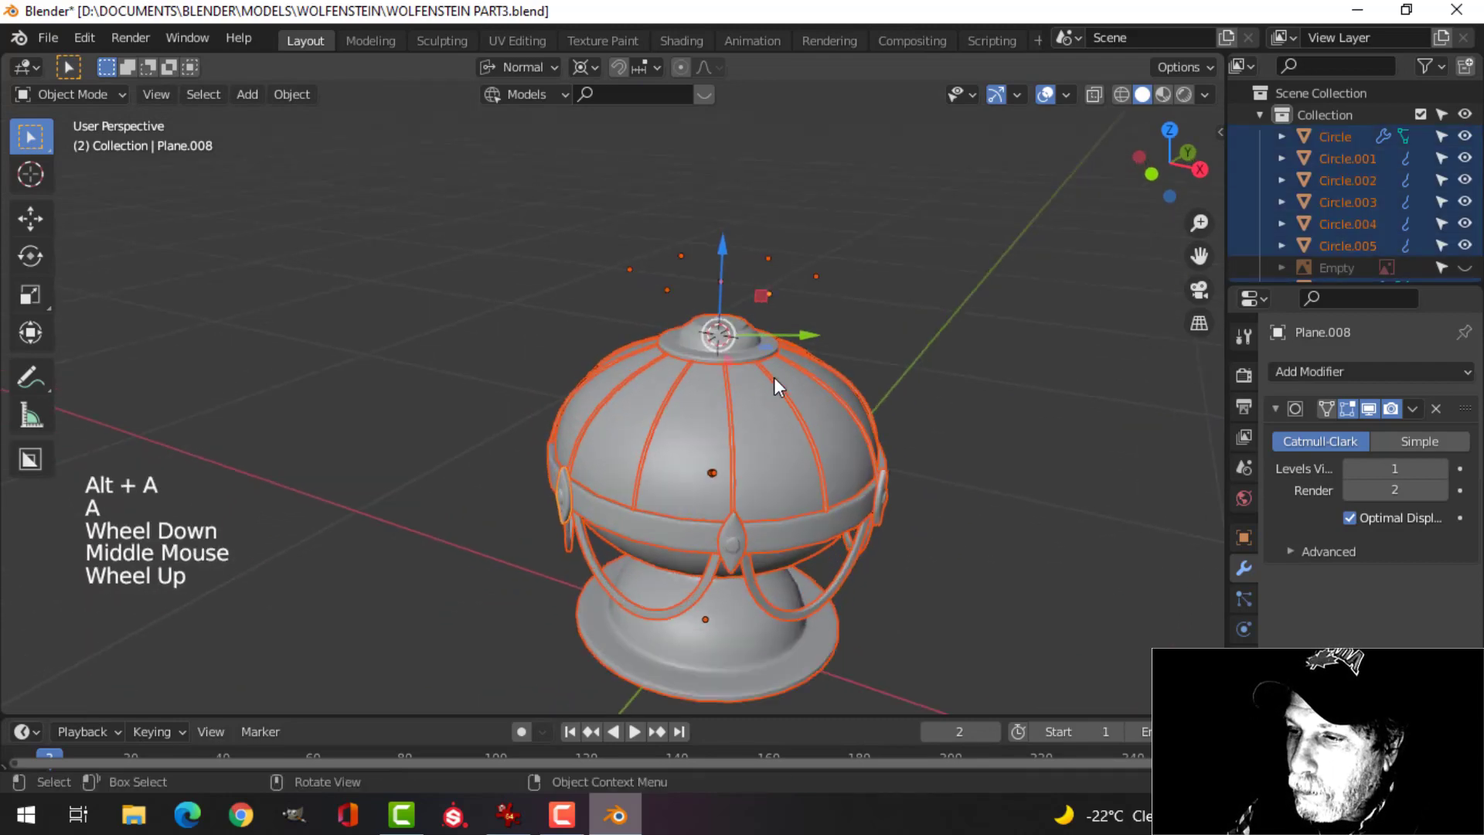
pyautogui.hotkey('alt', 'a')
pyautogui.click(783, 287)
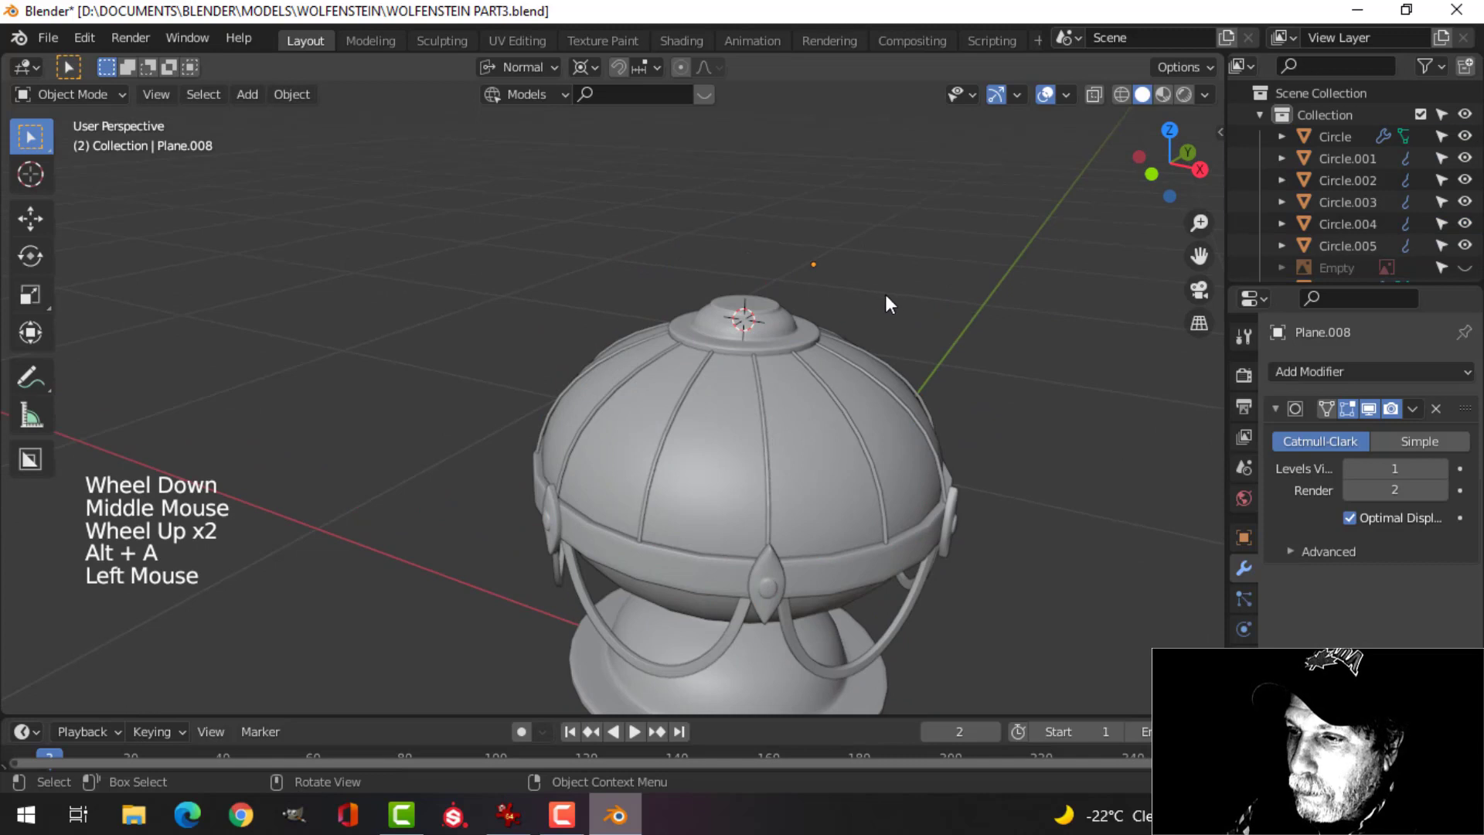
# Select all lamp objects and enable the Face Orientation overlay.
pyautogui.press('a')
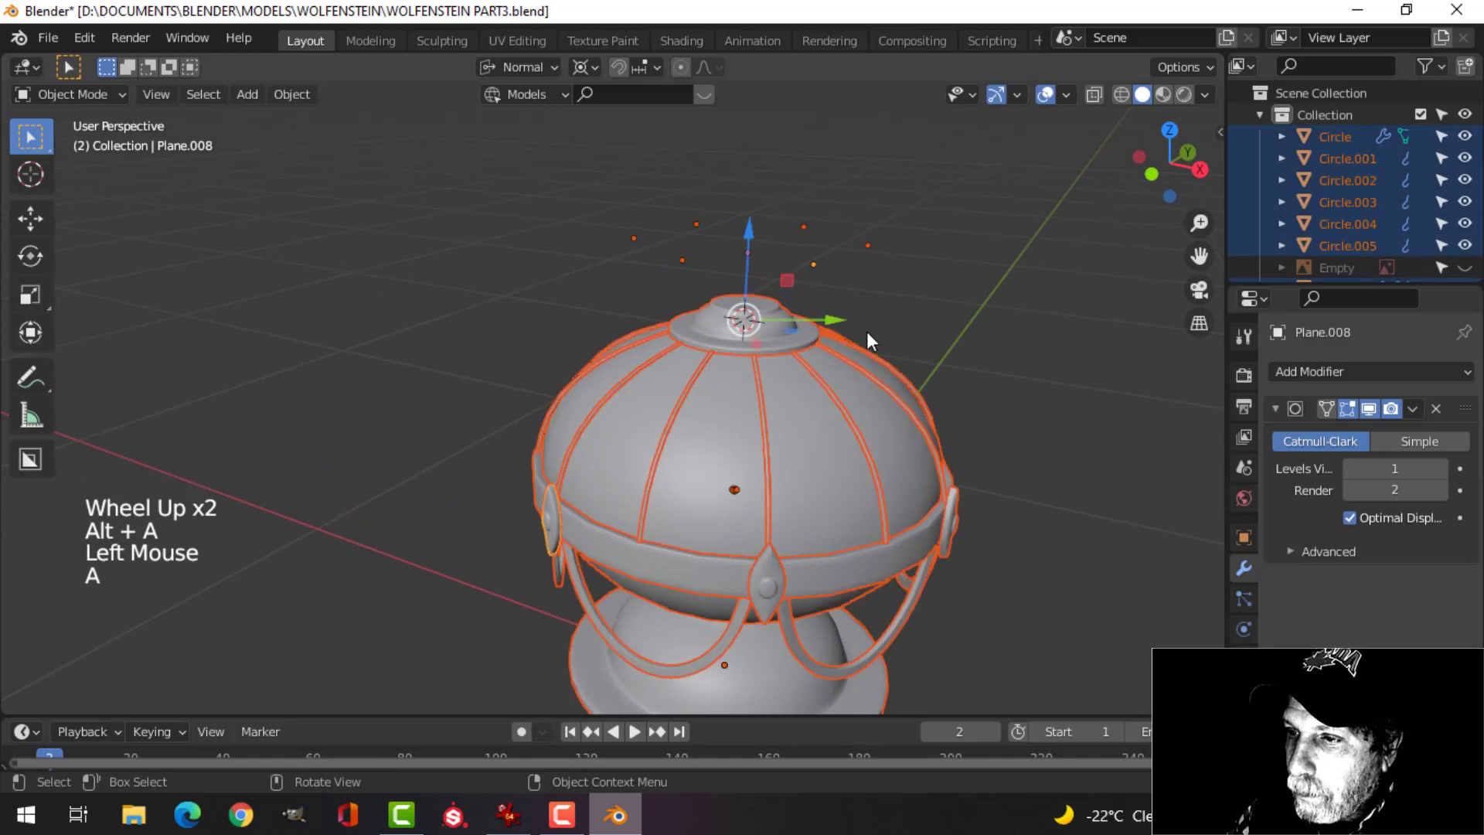
pyautogui.click(1068, 95)
pyautogui.click(996, 485)
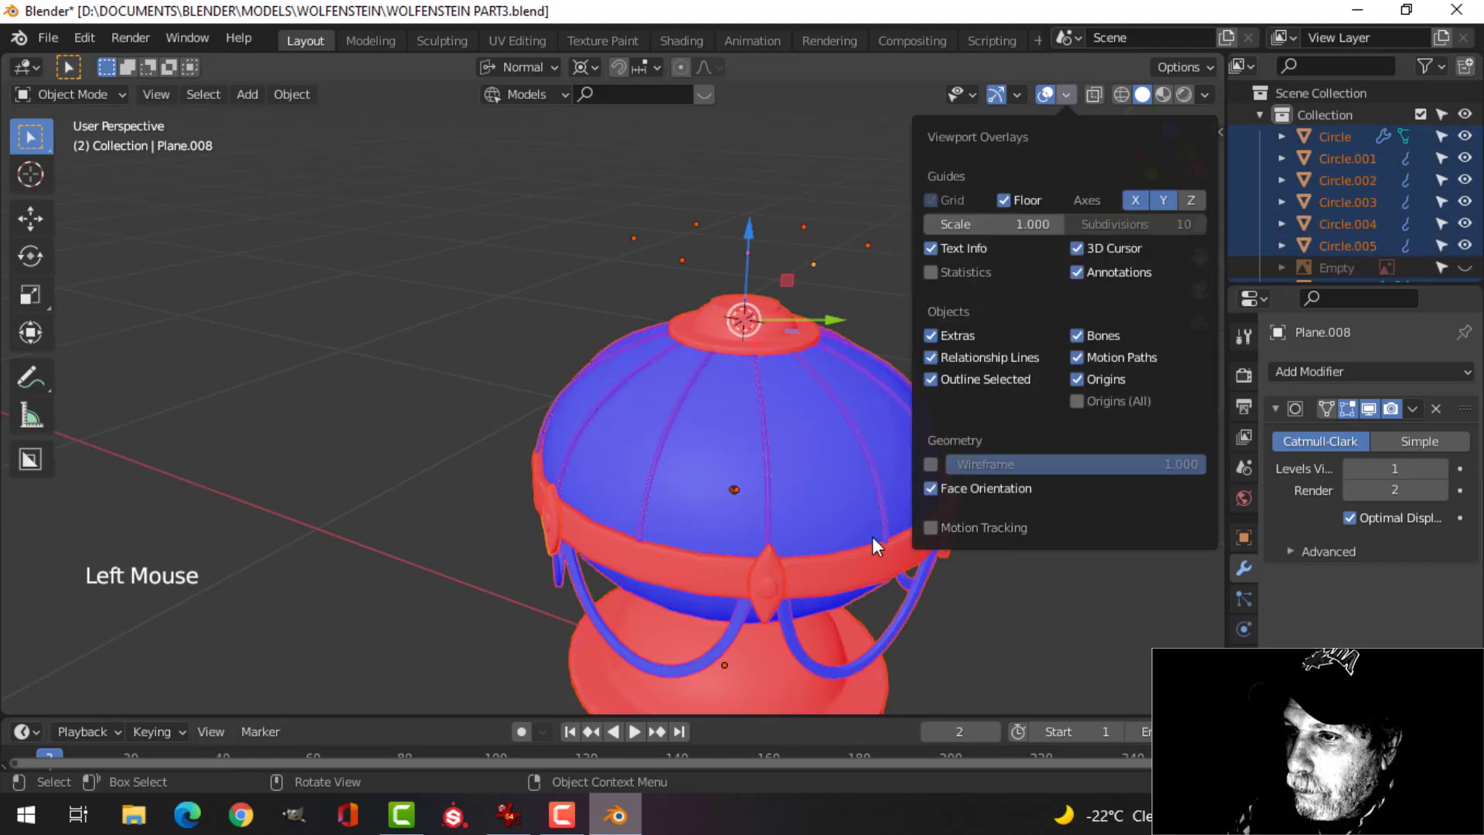
# Recalculate the normals of all lamp meshes to the outside and deselect everything.
pyautogui.scroll(-2, 1014, 498)
pyautogui.press('Tab')
pyautogui.press('a')
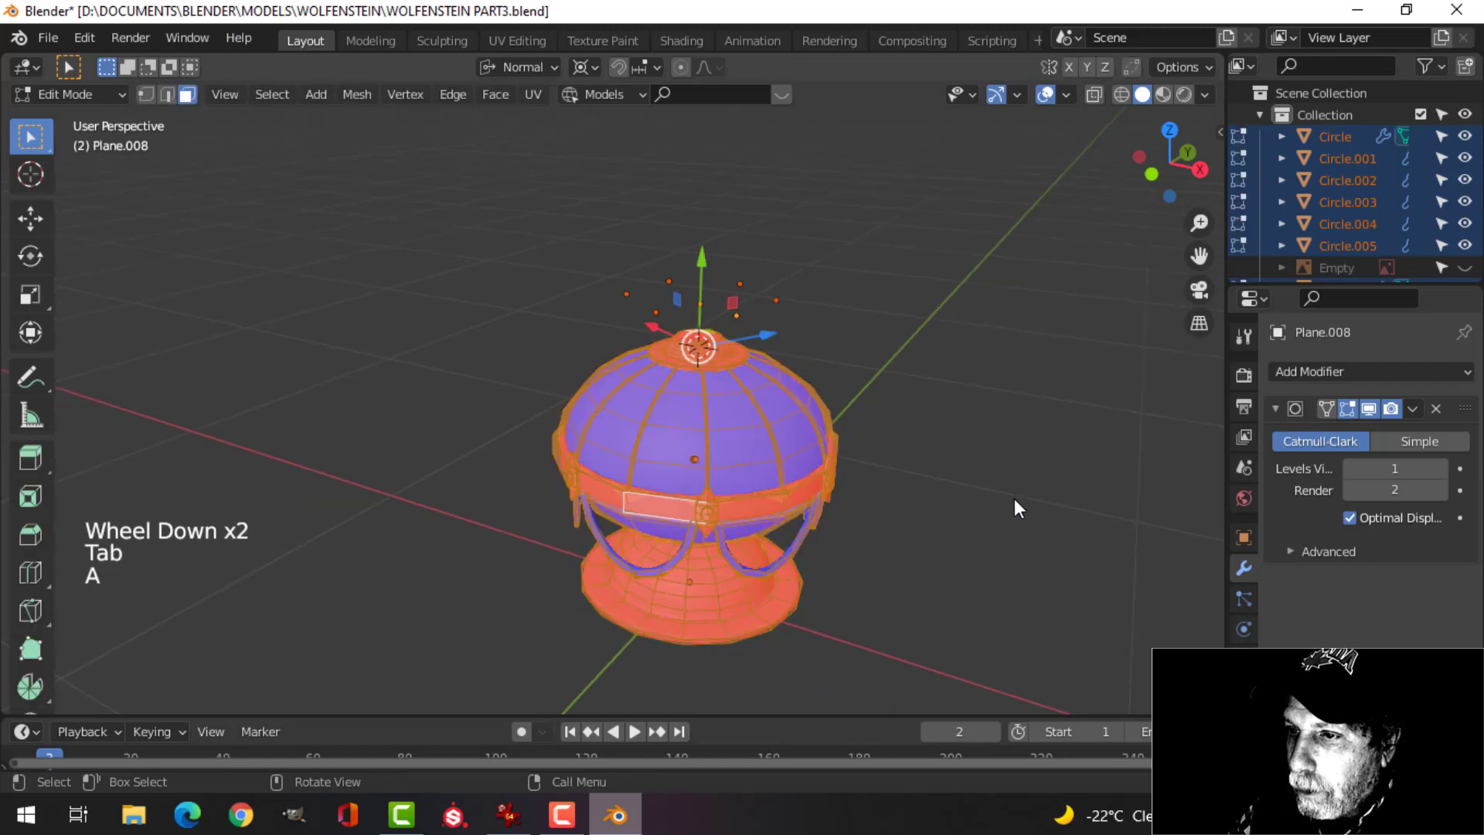
pyautogui.hotkey('alt', 'n')
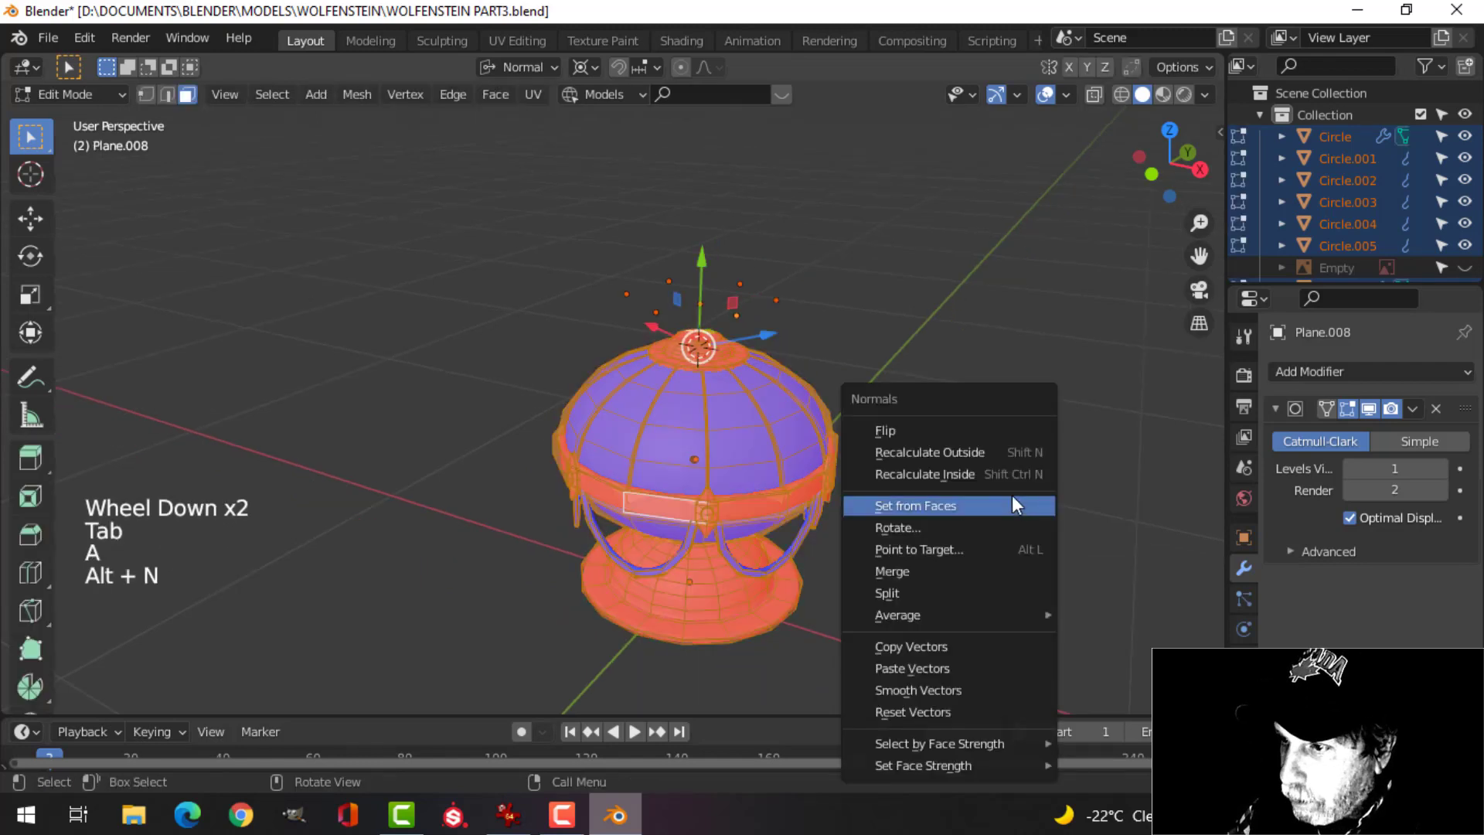
pyautogui.click(948, 452)
pyautogui.press('Tab')
pyautogui.hotkey('alt', 'a')
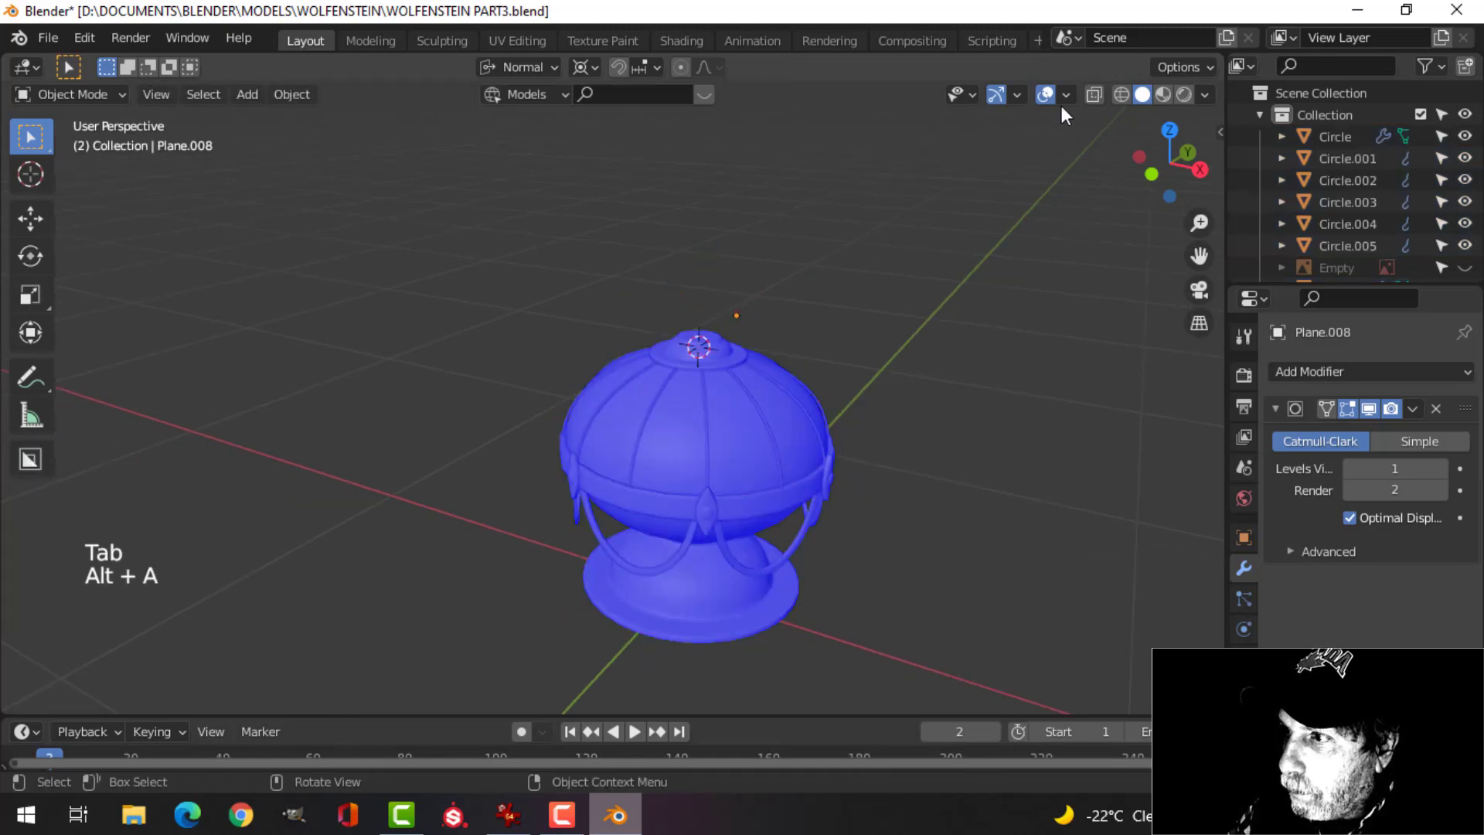
# Disable the Face Orientation overlay, set the pivot point back to Median Point, and save the file.
pyautogui.click(1068, 93)
pyautogui.click(973, 493)
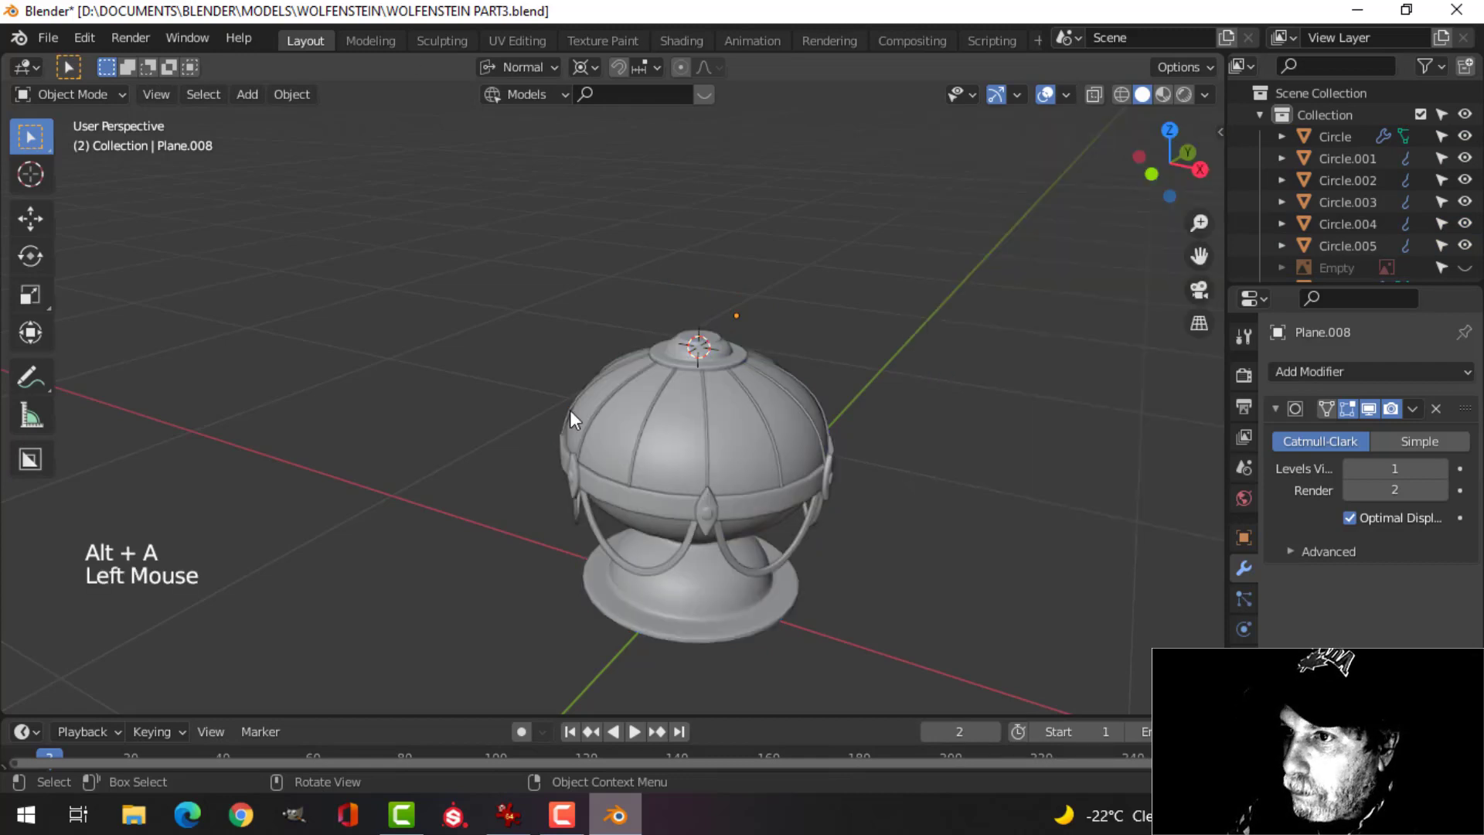
pyautogui.click(582, 66)
pyautogui.click(603, 164)
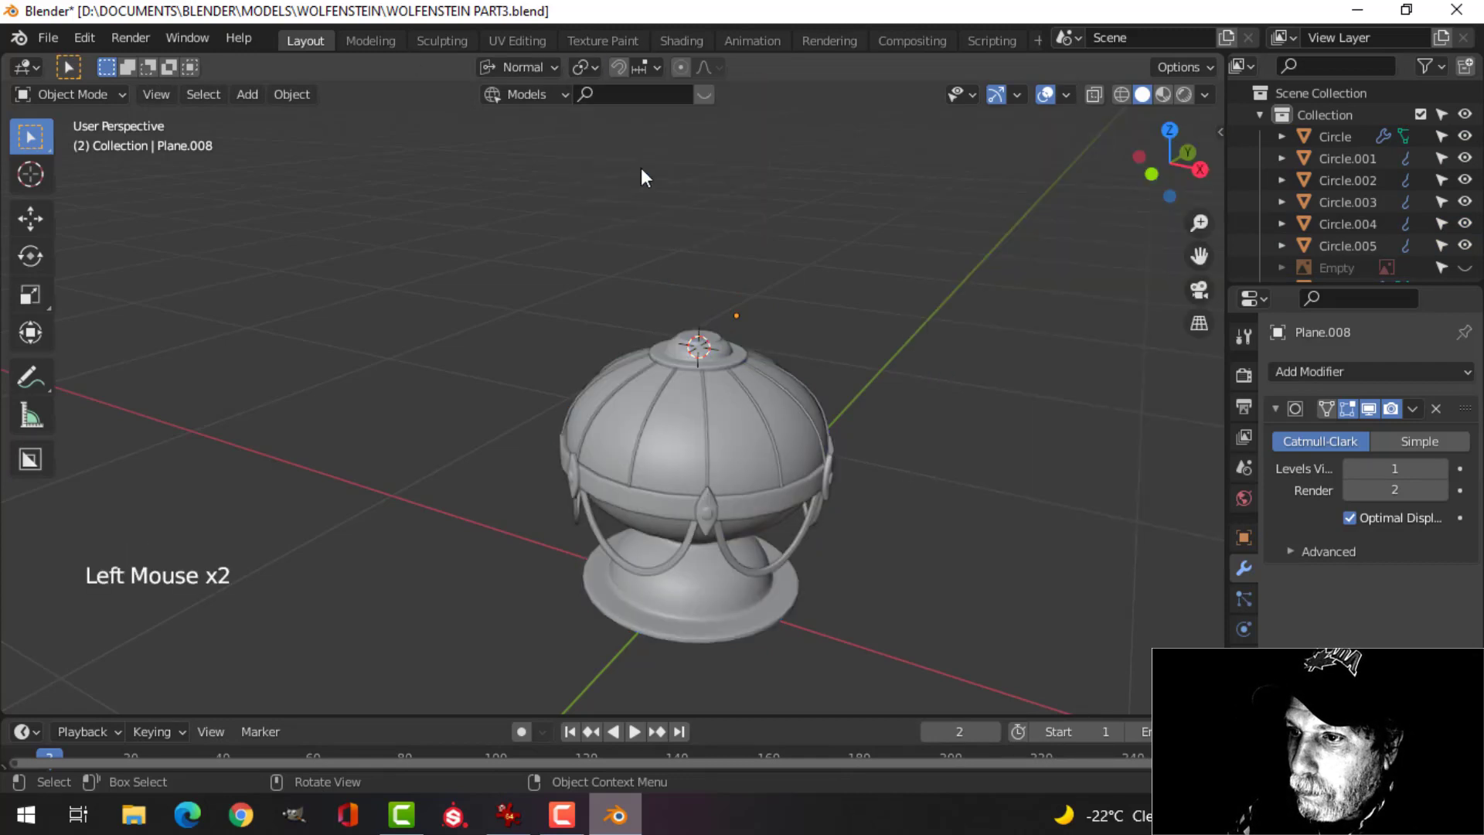
pyautogui.moveTo(641, 170); pyautogui.dragTo(803, 335, button='middle')
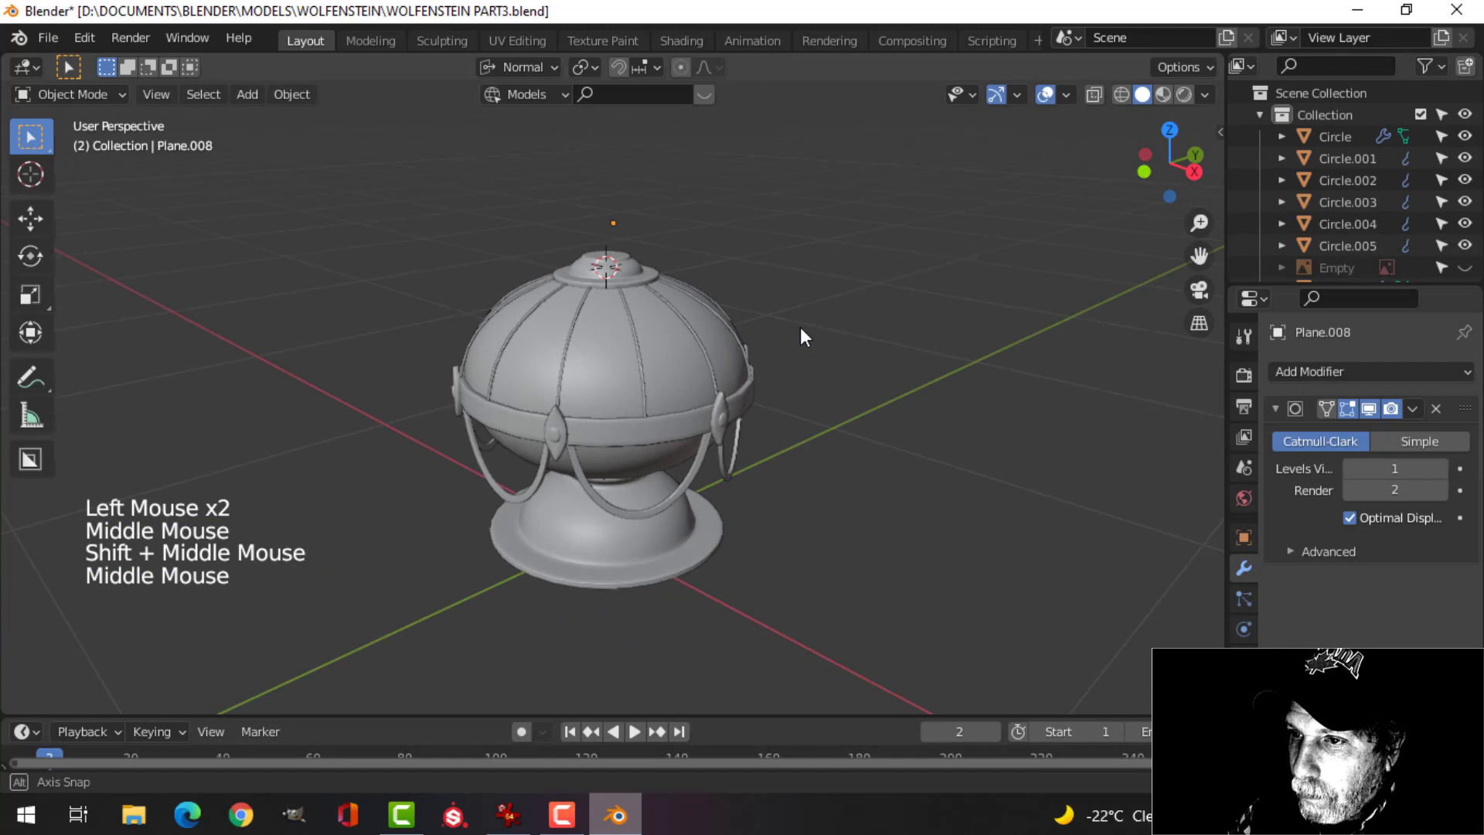
pyautogui.hotkey('ctrl', 's')
# Set the origin of the clip whose origin floats above the lamp to its geometry and deselect it.
pyautogui.click(614, 226)
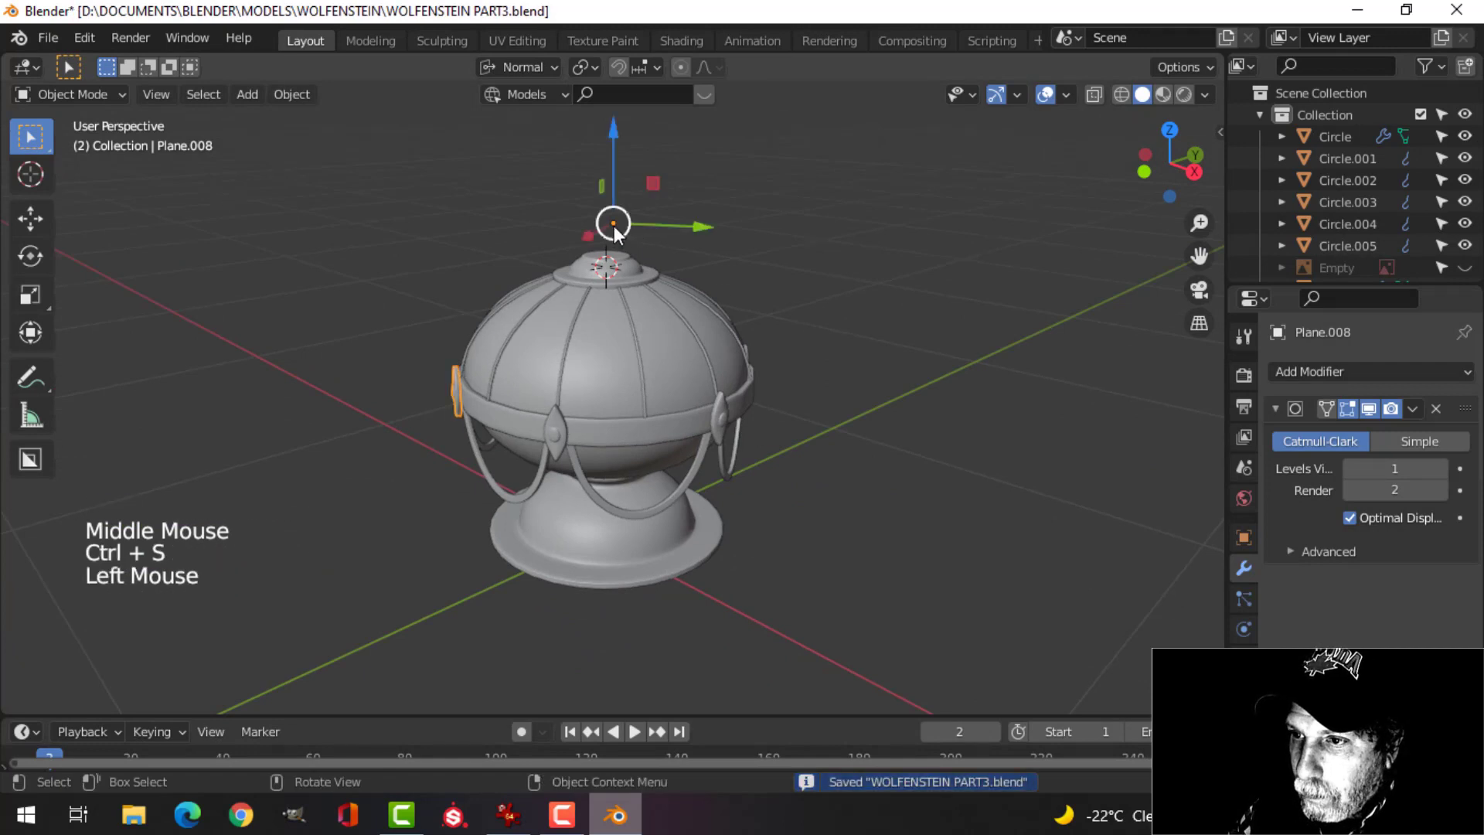
pyautogui.moveTo(694, 234); pyautogui.dragTo(654, 345, button='middle')
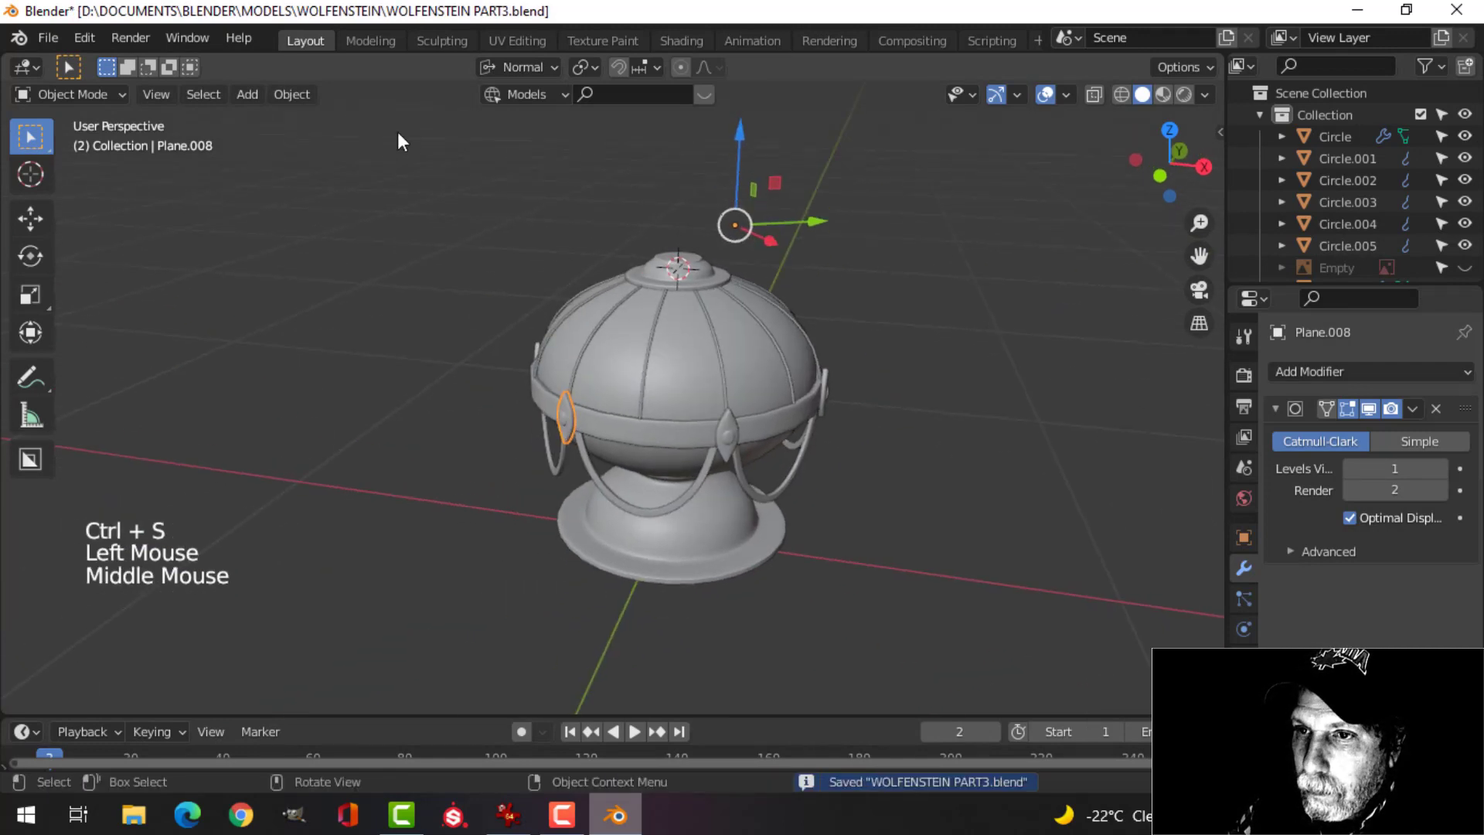
pyautogui.click(292, 94)
pyautogui.moveTo(328, 139)
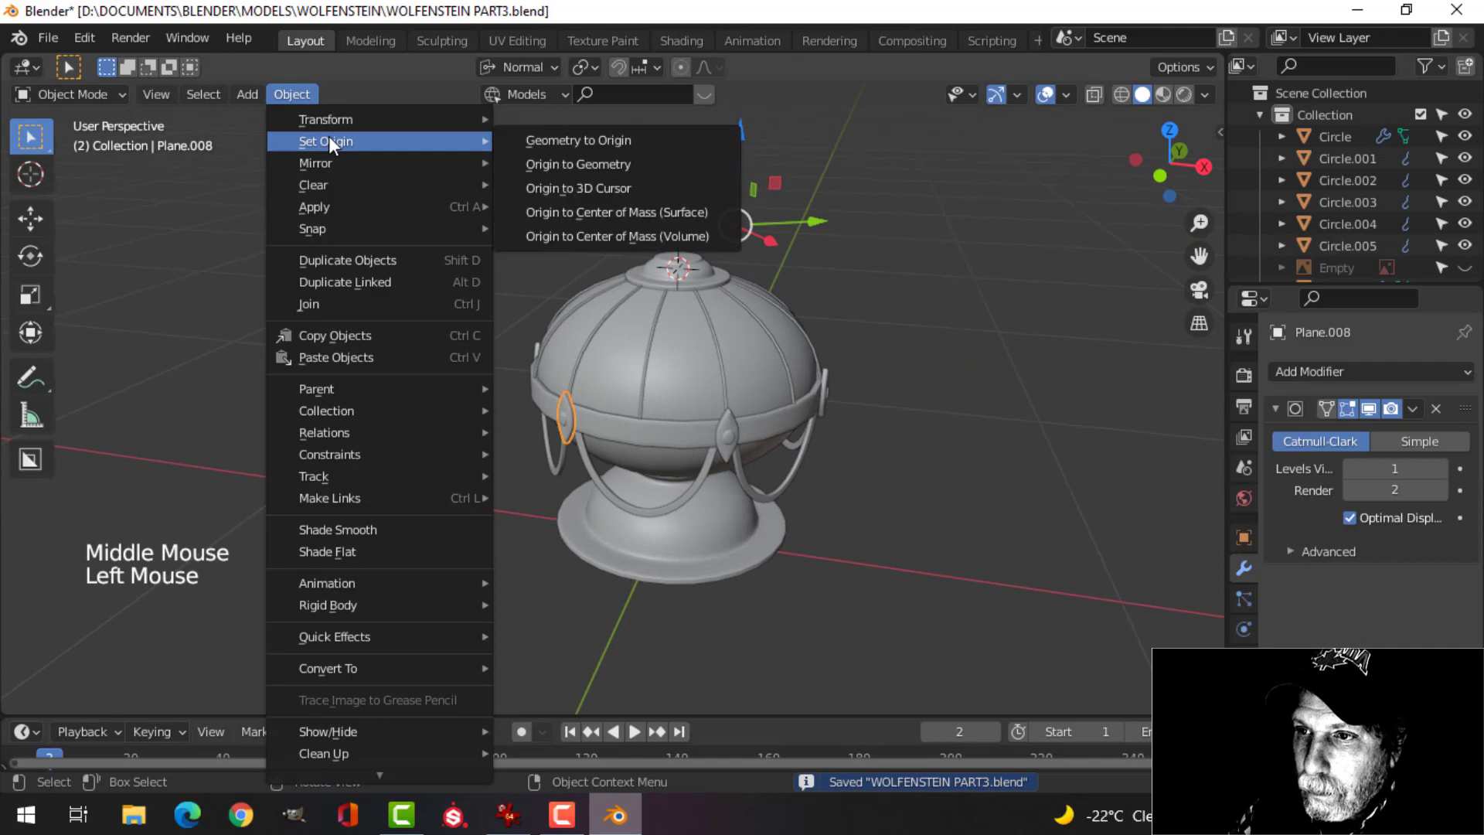
pyautogui.click(545, 165)
pyautogui.hotkey('alt', 'a')
# Delete the top face of the lamp's crown cap together with the rim faces around it.
pyautogui.moveTo(944, 282); pyautogui.dragTo(869, 280, button='middle')
pyautogui.scroll(-2, 824, 341)
pyautogui.keyDown('shift'); pyautogui.moveTo(823, 341); pyautogui.dragTo(754, 340, button='middle'); pyautogui.keyUp('shift')
pyautogui.scroll(3, 787, 349)
pyautogui.moveTo(754, 340); pyautogui.dragTo(769, 431, button='middle')
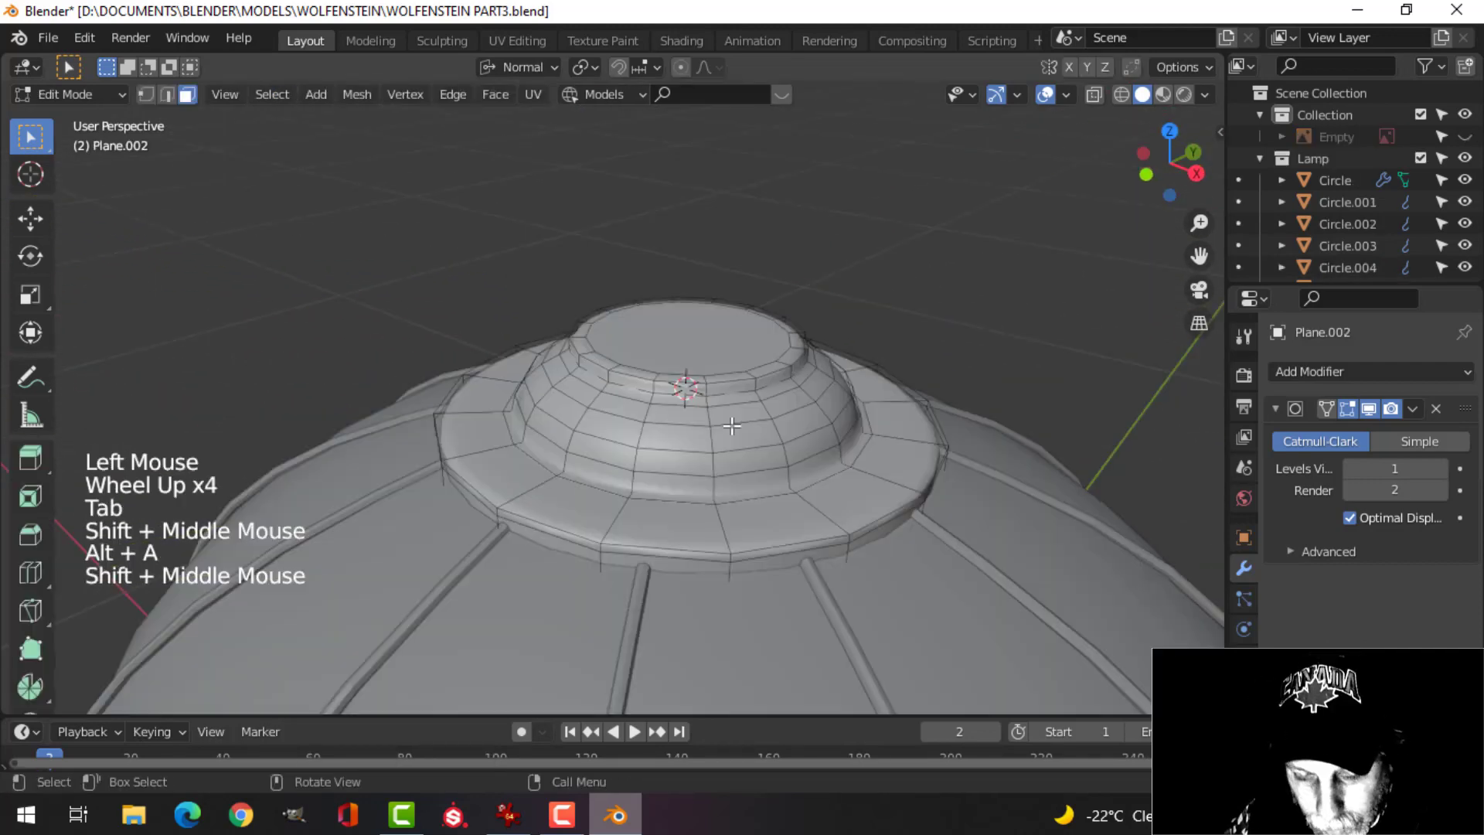
pyautogui.press('2')
pyautogui.press('3')
pyautogui.click(820, 355)
pyautogui.press('ctrl+KP_Add')
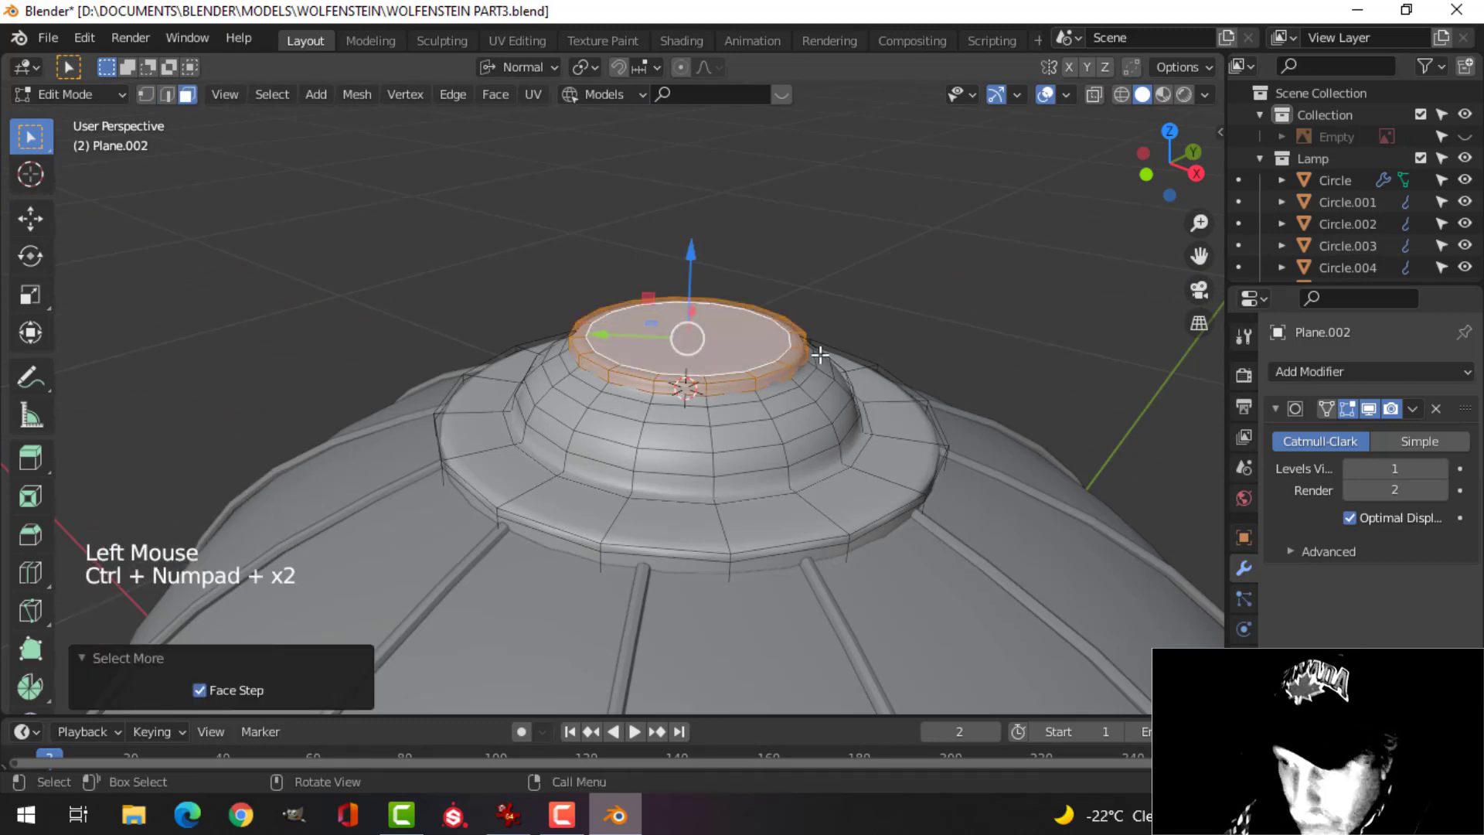
pyautogui.press('x')
pyautogui.click(760, 362)
# Fill the cap's open edge loop with a single face, scale it down slightly, and deselect everything.
pyautogui.press('2')
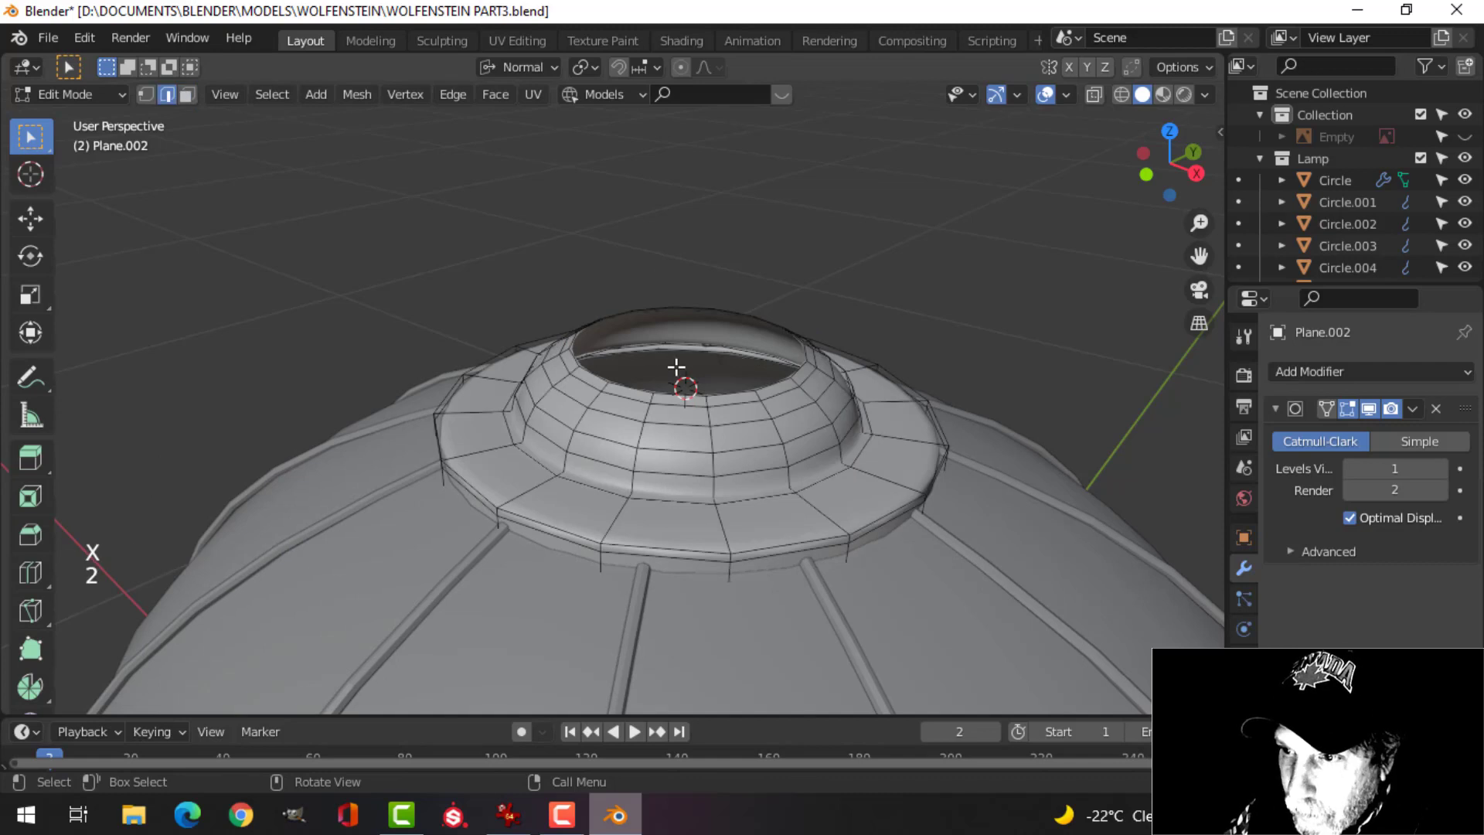
pyautogui.keyDown('alt'); pyautogui.keyDown('shift'); pyautogui.click(629, 383); pyautogui.keyUp('shift'); pyautogui.keyUp('alt')
pyautogui.press('f')
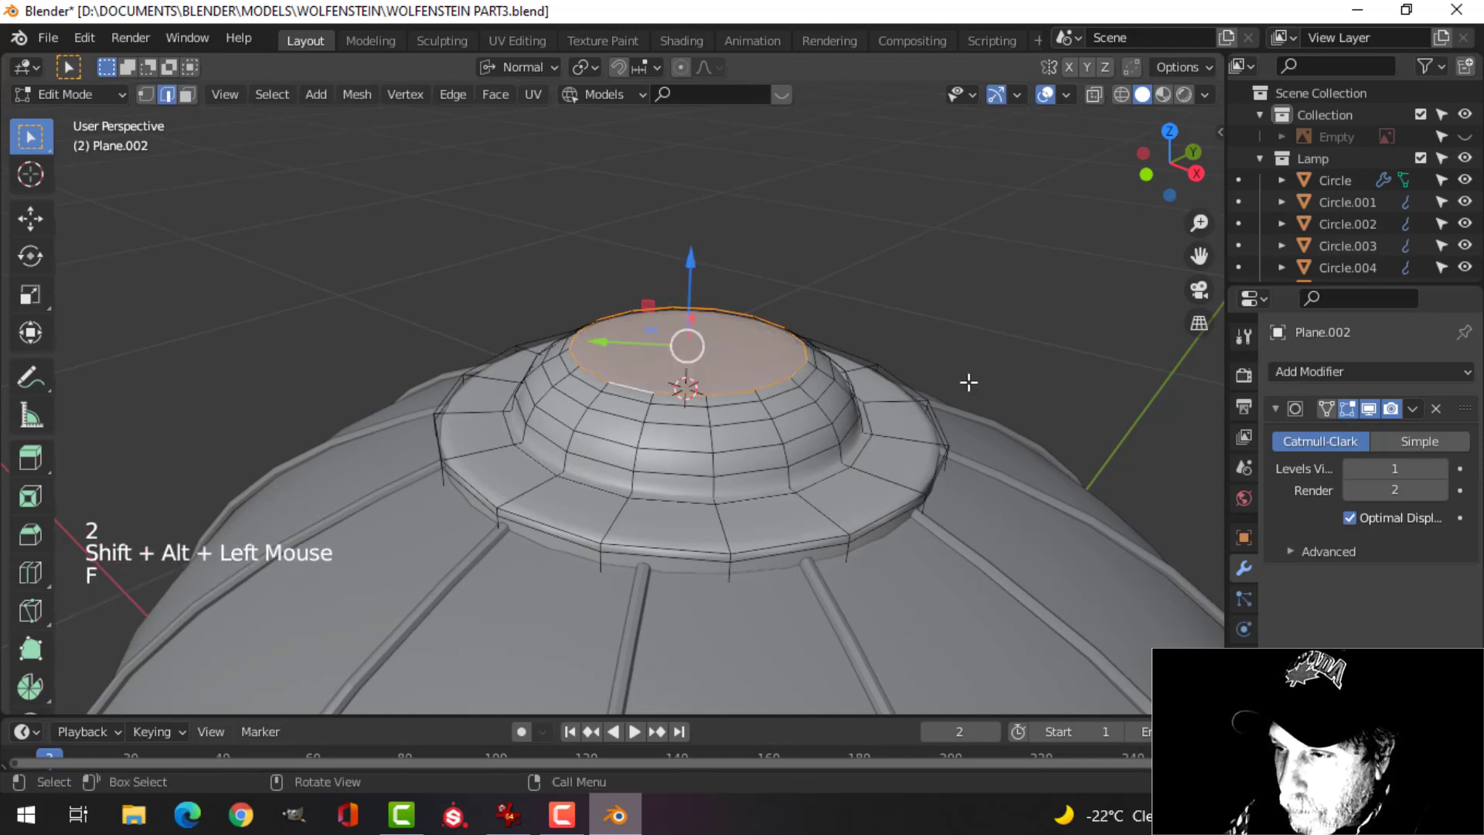
pyautogui.press('s')
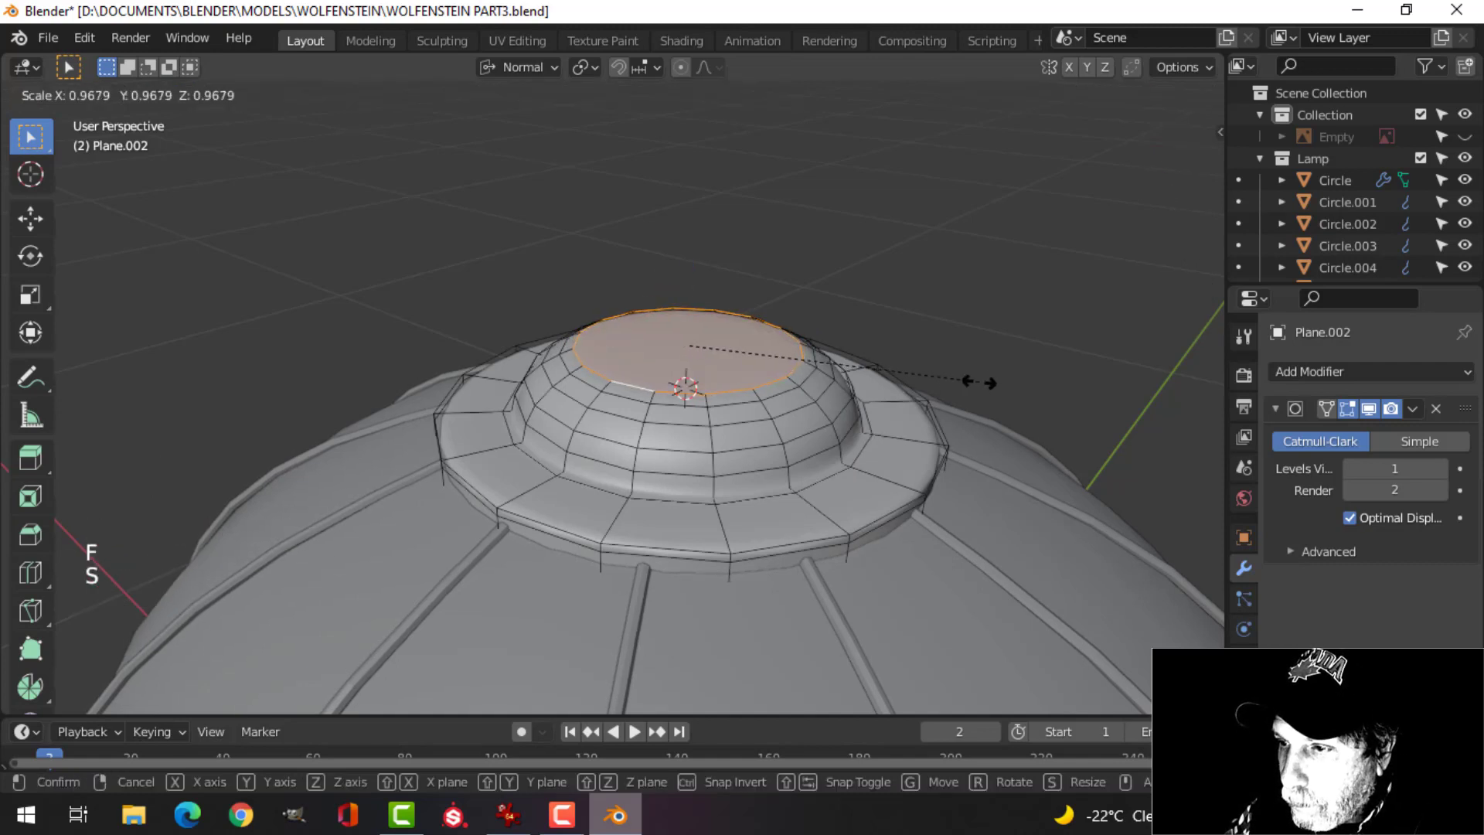
pyautogui.press('Tab')
pyautogui.scroll(-2, 819, 405)
pyautogui.hotkey('alt', 'a')
# Add a cylinder with 12 vertices at the 3D cursor on top of the lamp.
pyautogui.moveTo(819, 405); pyautogui.dragTo(791, 363, button='middle')
pyautogui.scroll(-2, 789, 378)
pyautogui.hotkey('shift', 'a')
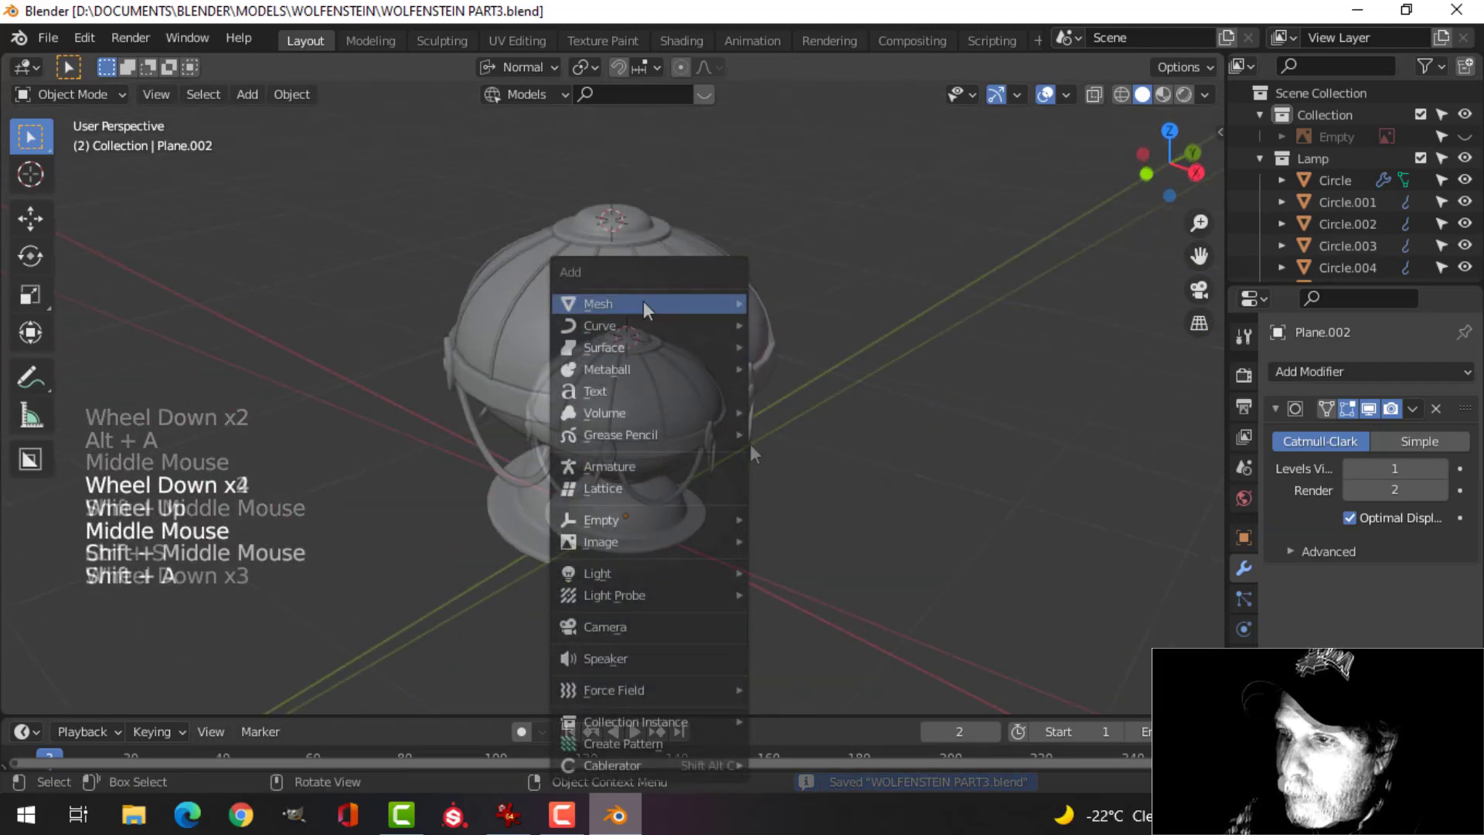
pyautogui.moveTo(713, 303)
pyautogui.click(800, 407)
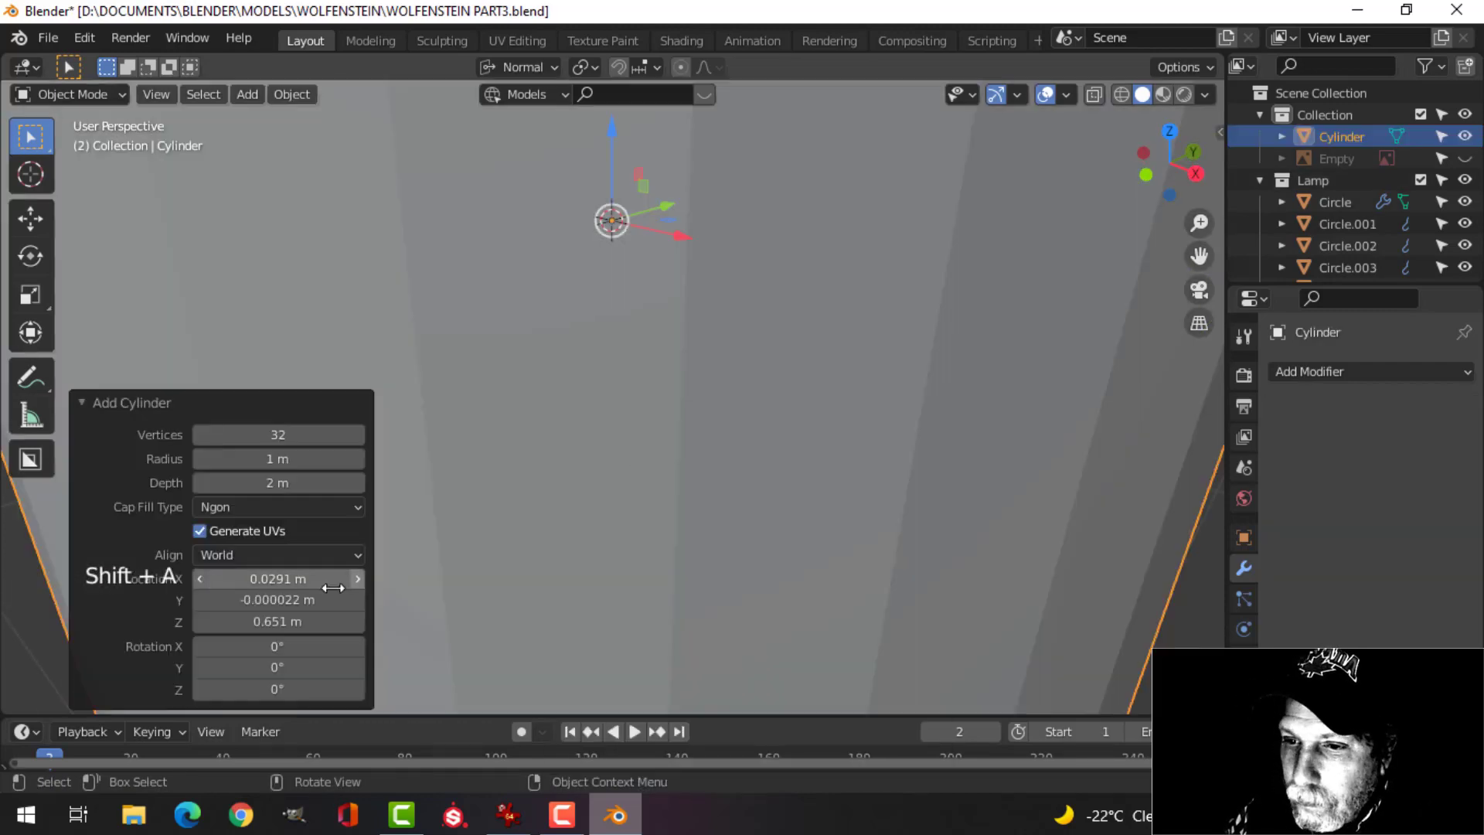
pyautogui.click(284, 433)
pyautogui.press('Return')
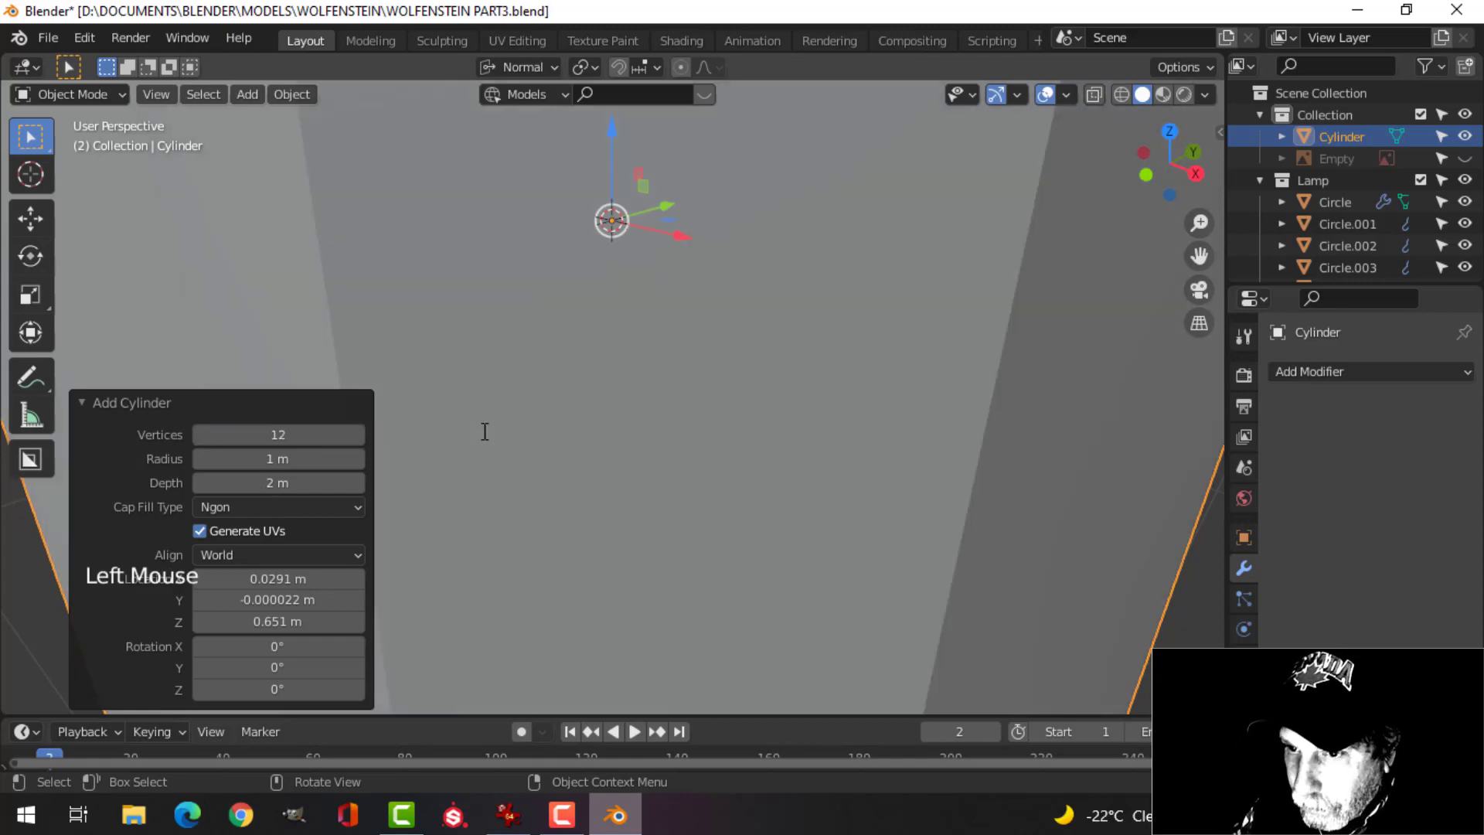
# Scale the cylinder's mesh down uniformly in Edit Mode to about 0.049.
pyautogui.scroll(-4, 617, 447)
pyautogui.press('Tab')
pyautogui.press('s')
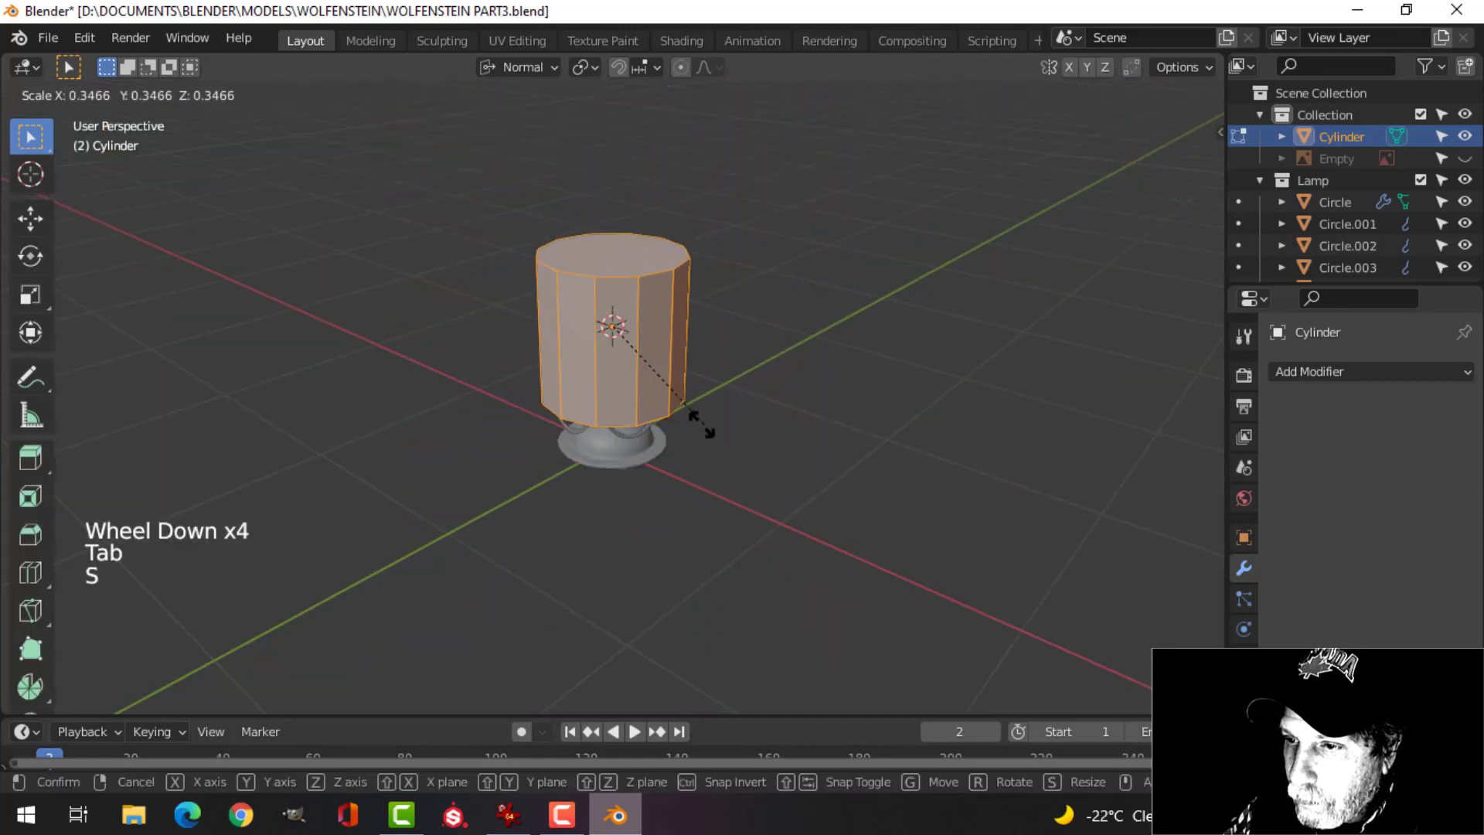
pyautogui.click(614, 334)
pyautogui.moveTo(619, 340); pyautogui.dragTo(673, 398, button='middle')
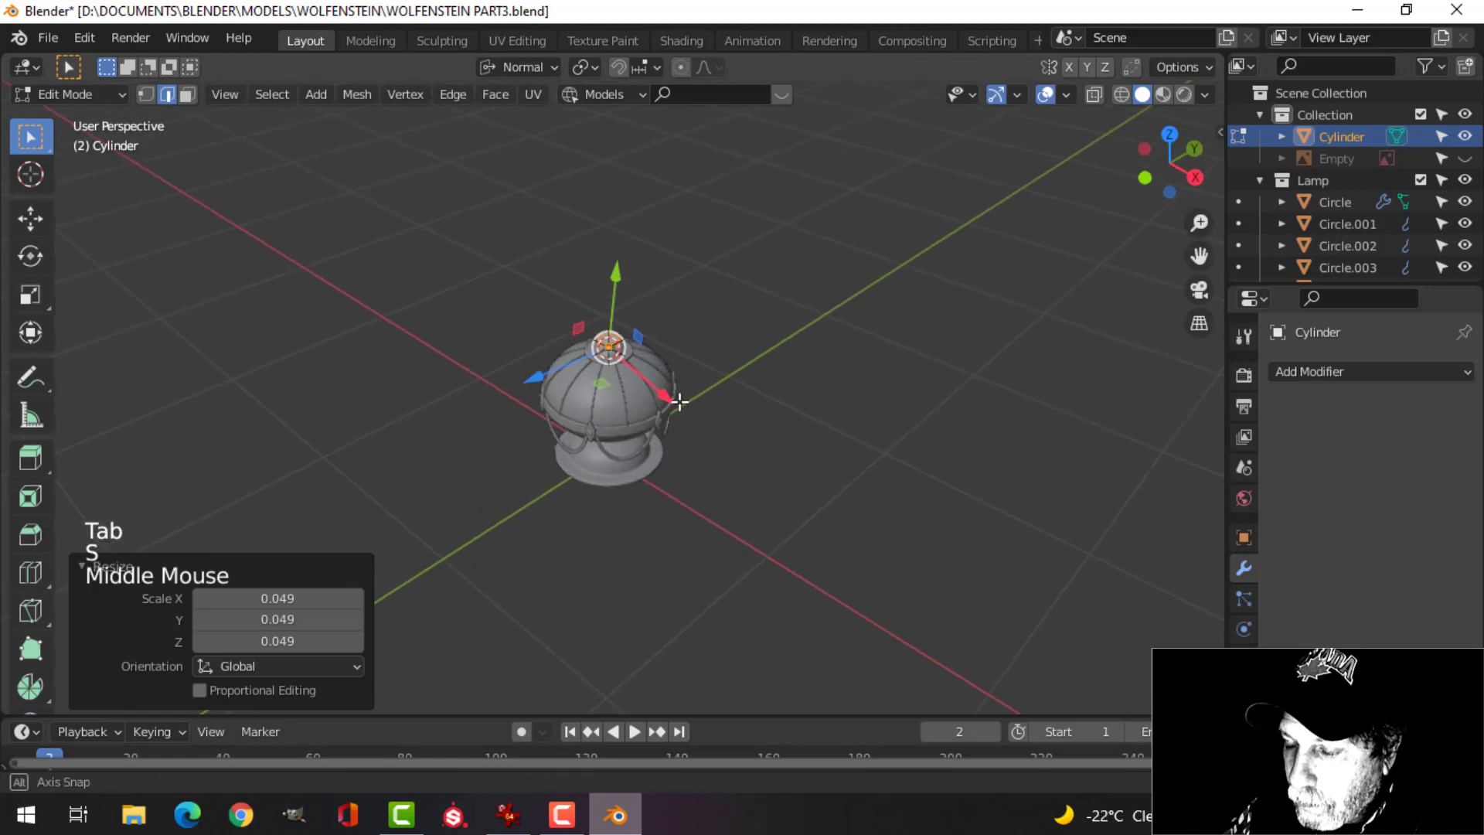
# Set the transform orientation to Global and move the cylinder about -0.29 m along Y from the top view.
pyautogui.press('KP_7')
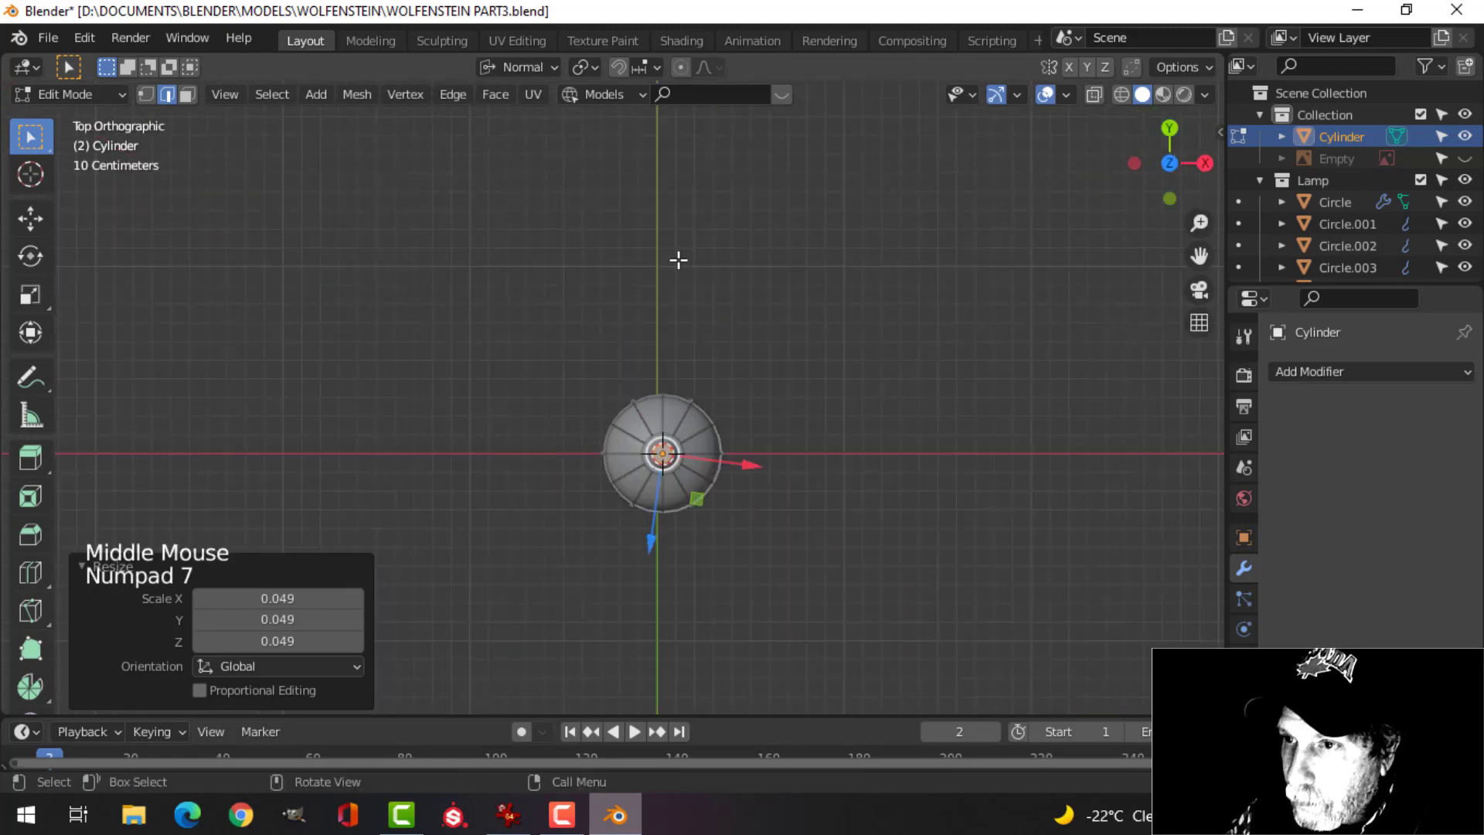
pyautogui.click(527, 67)
pyautogui.click(497, 130)
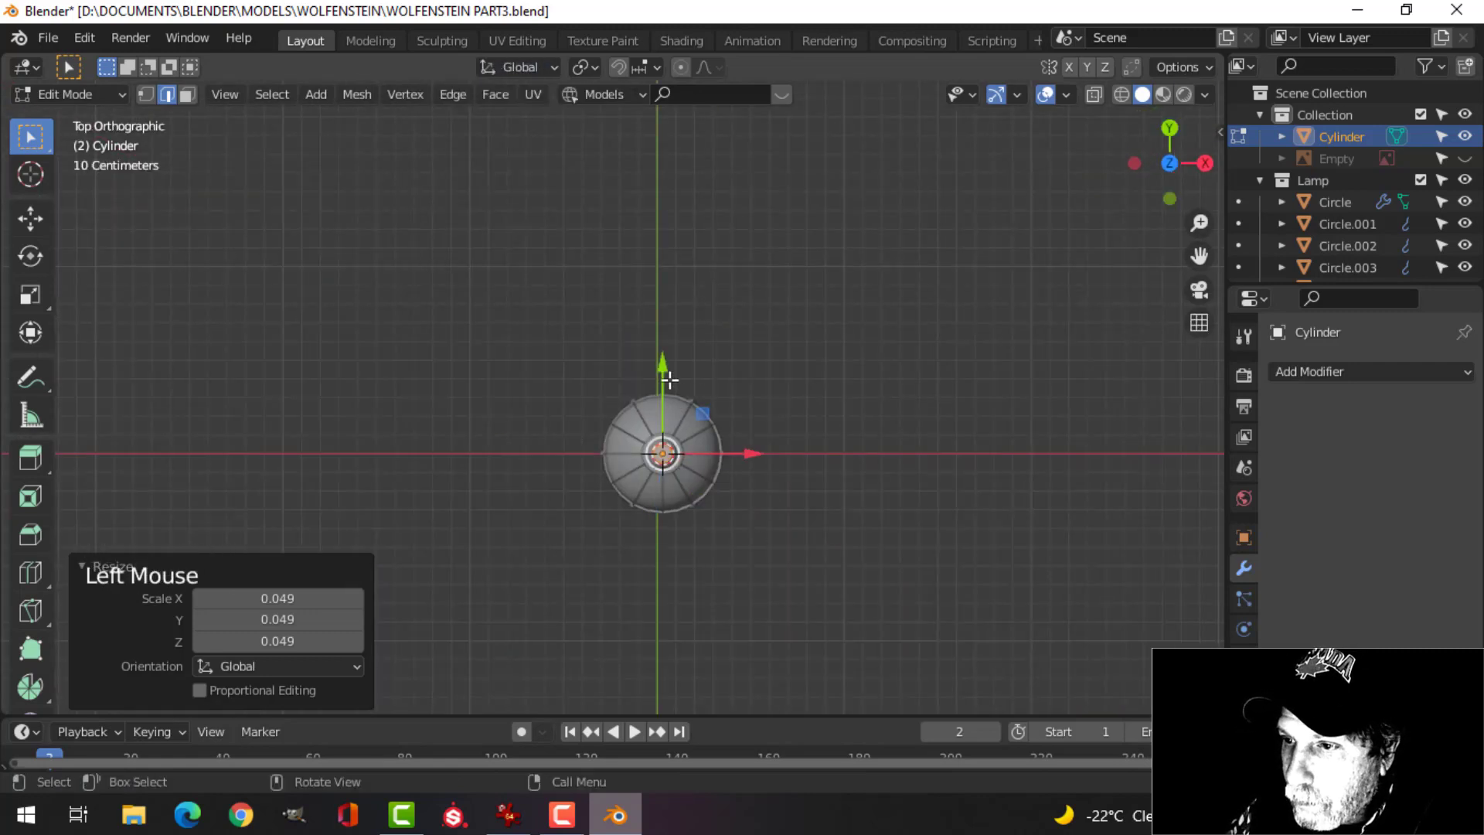
pyautogui.moveTo(662, 365); pyautogui.dragTo(668, 431)
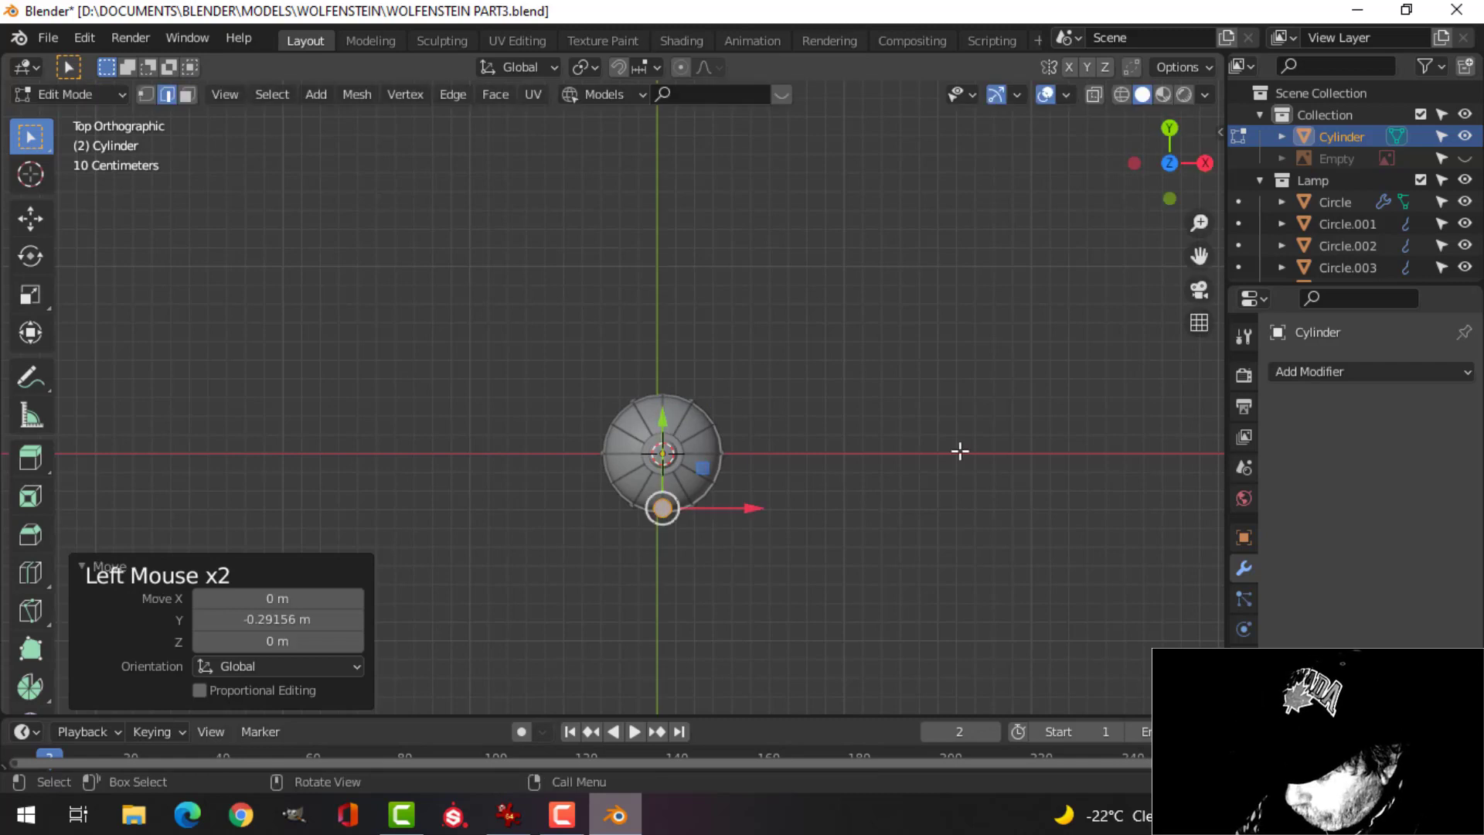
pyautogui.press('KP_Decimal')
pyautogui.scroll(-6, 928, 487)
pyautogui.moveTo(905, 520); pyautogui.dragTo(881, 291, button='middle')
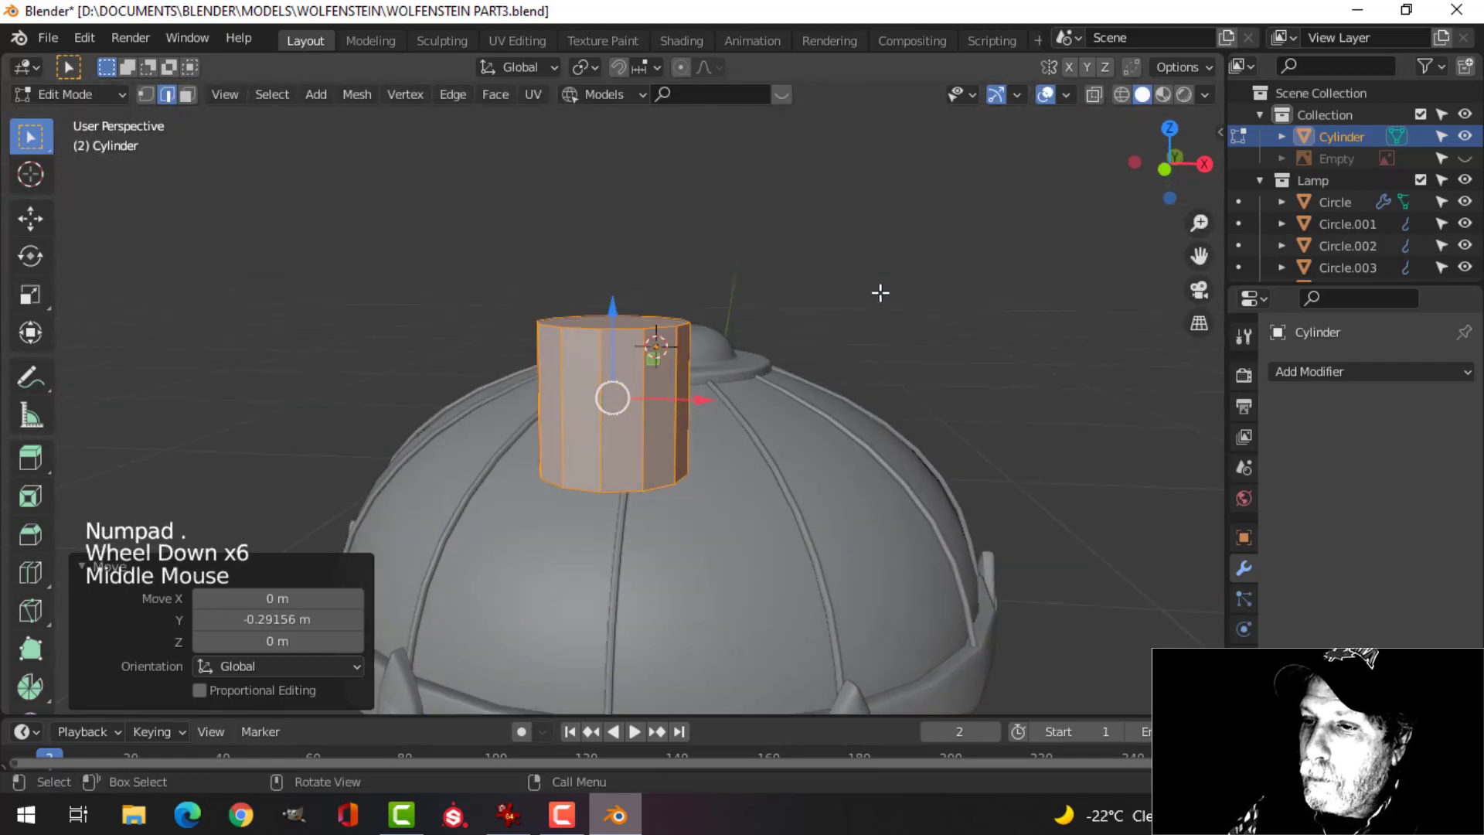
# Scale the cylinder by about 0.378 and lower it along Z to the level of the lamp's base.
pyautogui.press('s')
pyautogui.click(745, 398)
pyautogui.scroll(-5, 745, 397)
pyautogui.keyDown('shift'); pyautogui.moveTo(745, 397); pyautogui.dragTo(662, 271, button='middle'); pyautogui.keyUp('shift')
pyautogui.moveTo(662, 271); pyautogui.dragTo(684, 426)
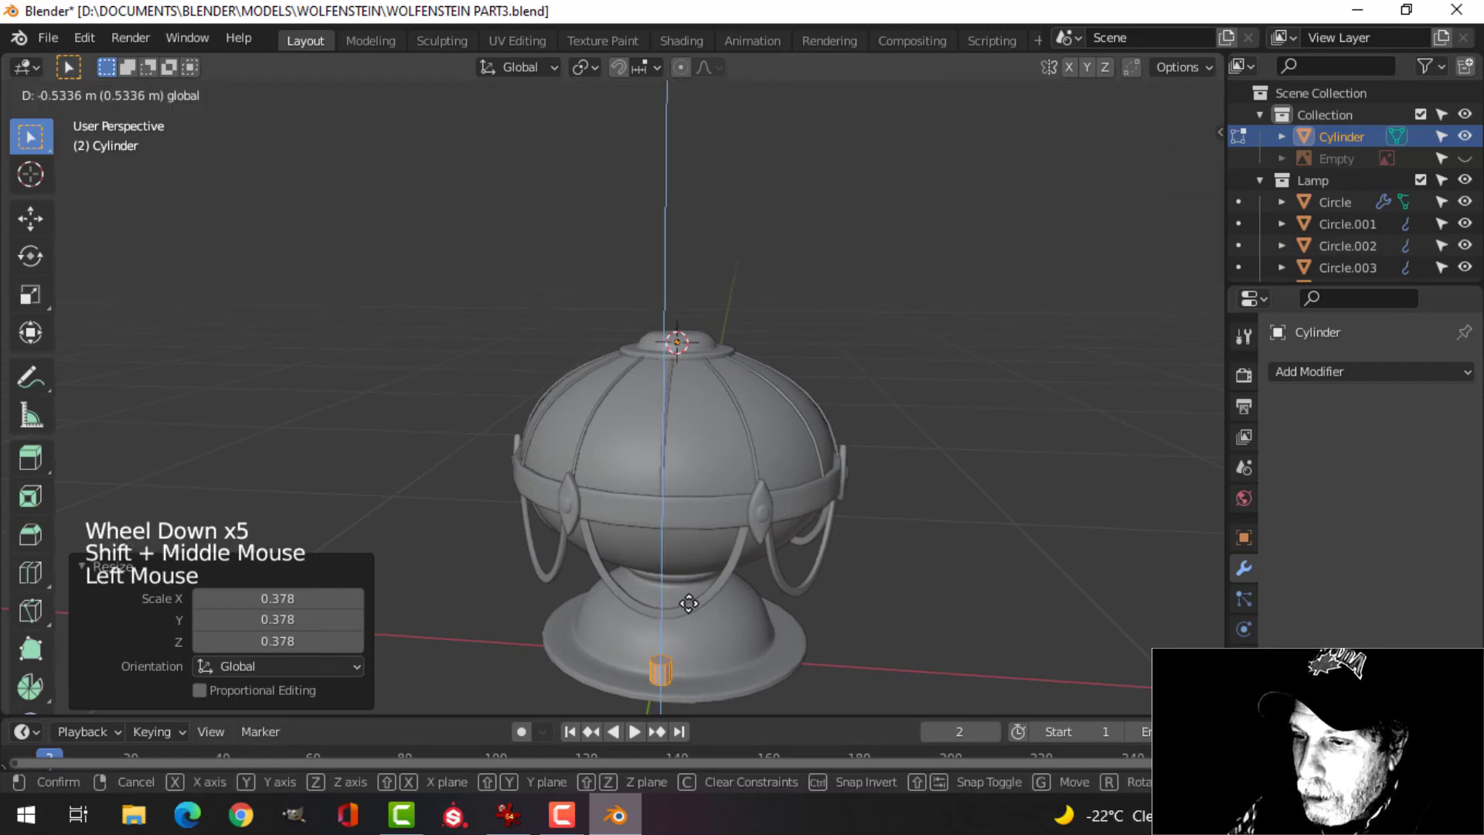
pyautogui.moveTo(688, 610); pyautogui.dragTo(689, 612)
# Shift the cylinder onto the rim of the base and scale it by about 0.768.
pyautogui.moveTo(931, 652); pyautogui.dragTo(671, 486, button='middle')
pyautogui.scroll(3, 671, 486)
pyautogui.moveTo(629, 521); pyautogui.dragTo(648, 536)
pyautogui.press('s')
pyautogui.click(786, 540)
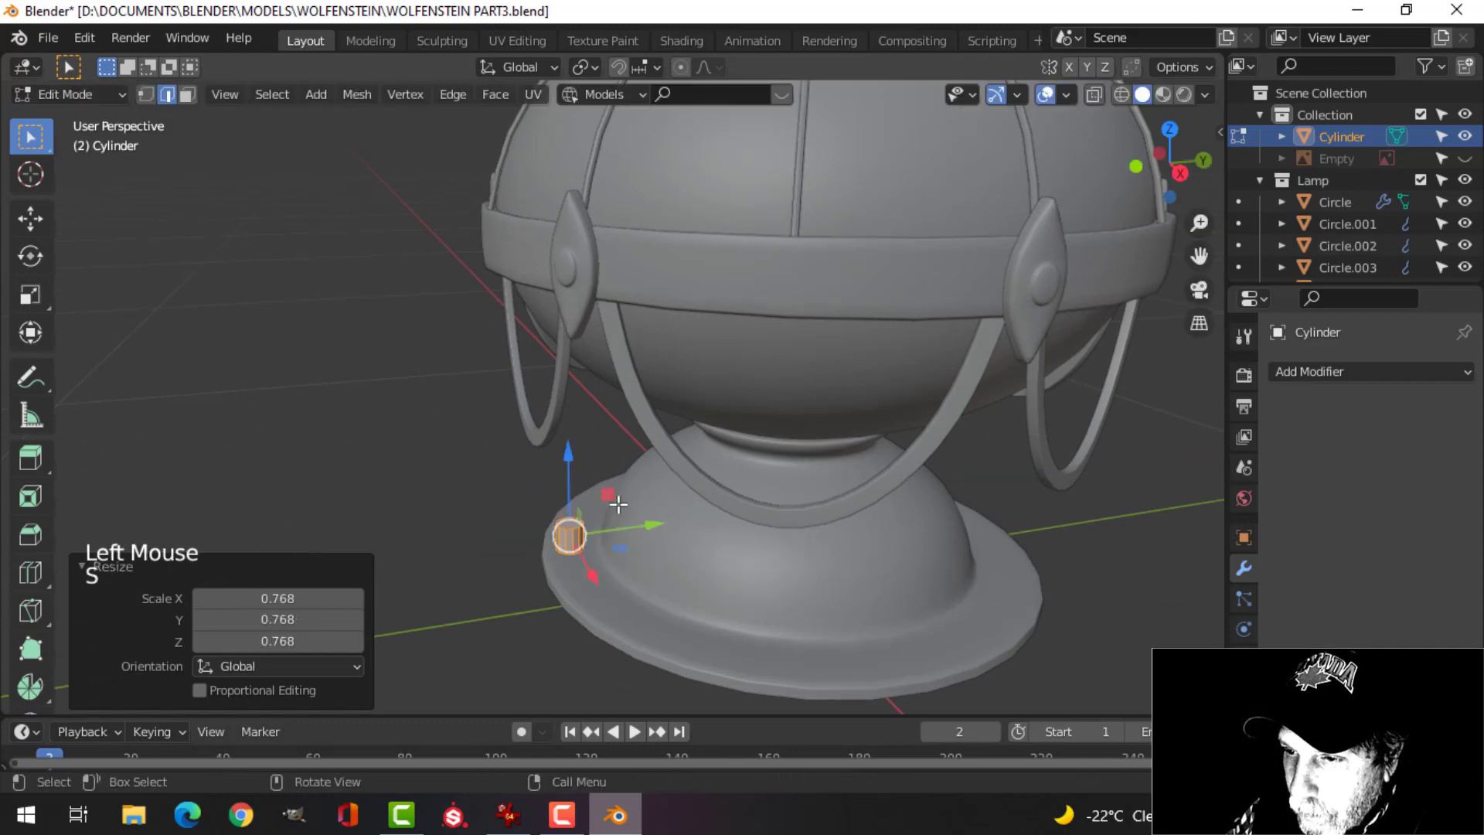
# Seat the cylinder on the base rim by adjusting its Z and Y position and scale it by about 0.848.
pyautogui.keyDown('shift'); pyautogui.moveTo(726, 501); pyautogui.dragTo(633, 337, button='middle'); pyautogui.keyUp('shift')
pyautogui.scroll(3, 797, 473)
pyautogui.scroll(3, 653, 308)
pyautogui.moveTo(632, 337); pyautogui.dragTo(627, 405)
pyautogui.moveTo(710, 480); pyautogui.dragTo(722, 477)
pyautogui.moveTo(632, 414); pyautogui.dragTo(632, 411)
pyautogui.press('s')
pyautogui.click(834, 459)
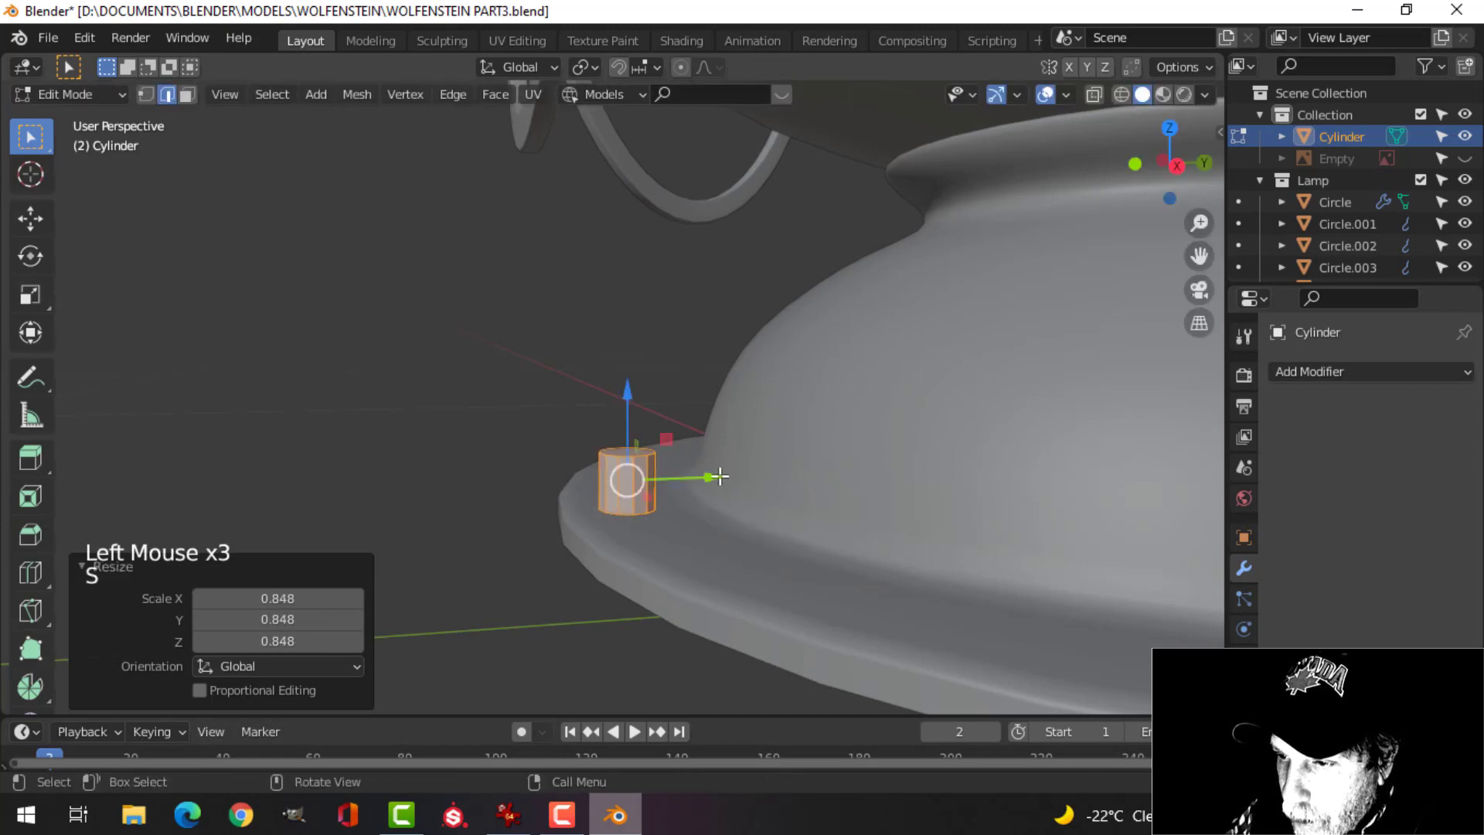
pyautogui.moveTo(720, 476); pyautogui.dragTo(723, 476)
# Select the cylinder's bottom face in wireframe shading, return to solid shading, and raise the face to the rim's surface.
pyautogui.scroll(4, 696, 479)
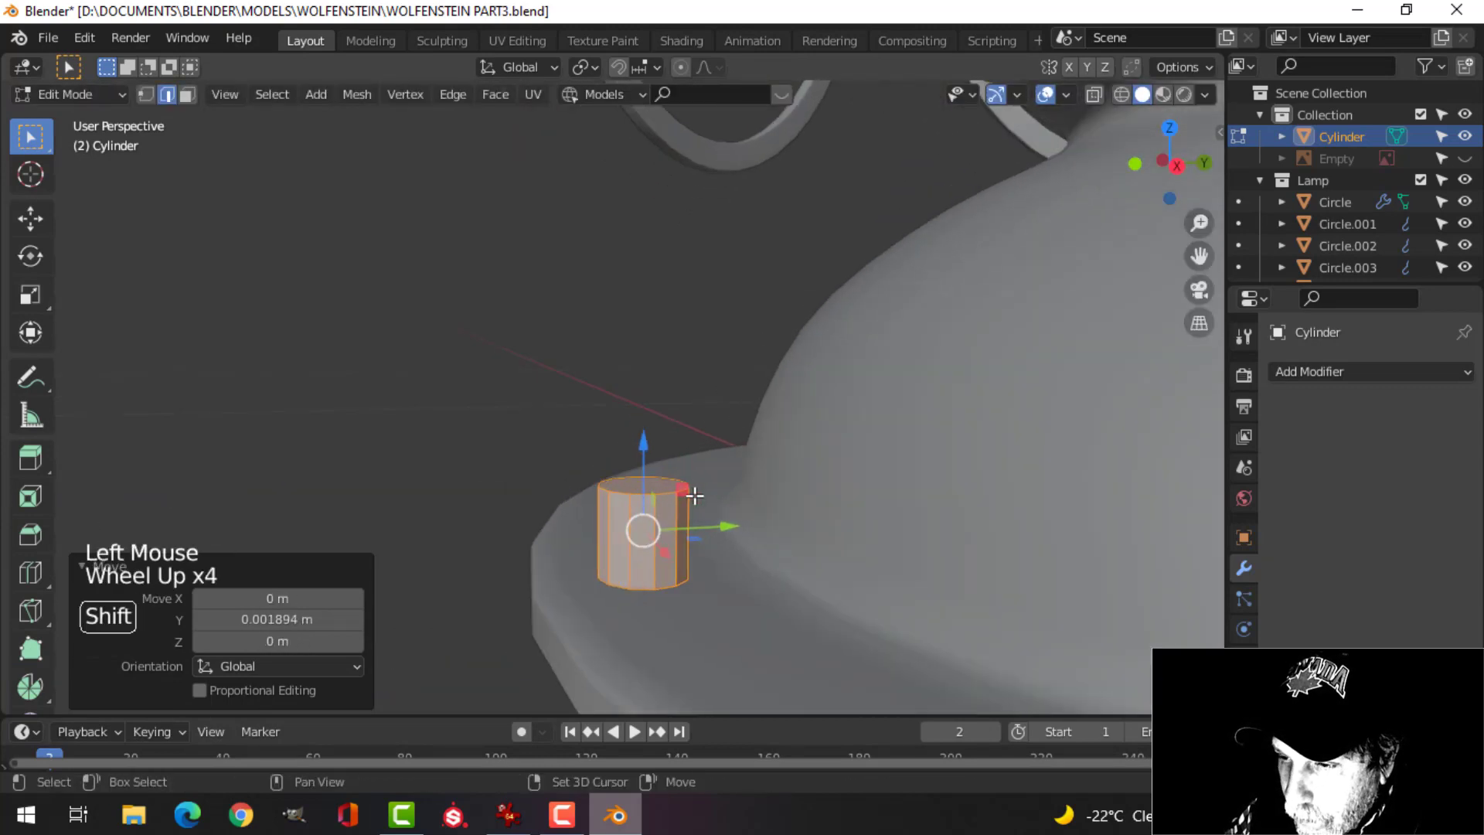
pyautogui.moveTo(695, 496)
pyautogui.keyDown('shift'); pyautogui.mouseDown(button='middle')
pyautogui.moveTo(746, 412)
pyautogui.moveTo(699, 375)
pyautogui.moveTo(657, 298)
pyautogui.moveTo(696, 503)
pyautogui.mouseUp(button='middle'); pyautogui.keyUp('shift')
pyautogui.scroll(1, 746, 411)
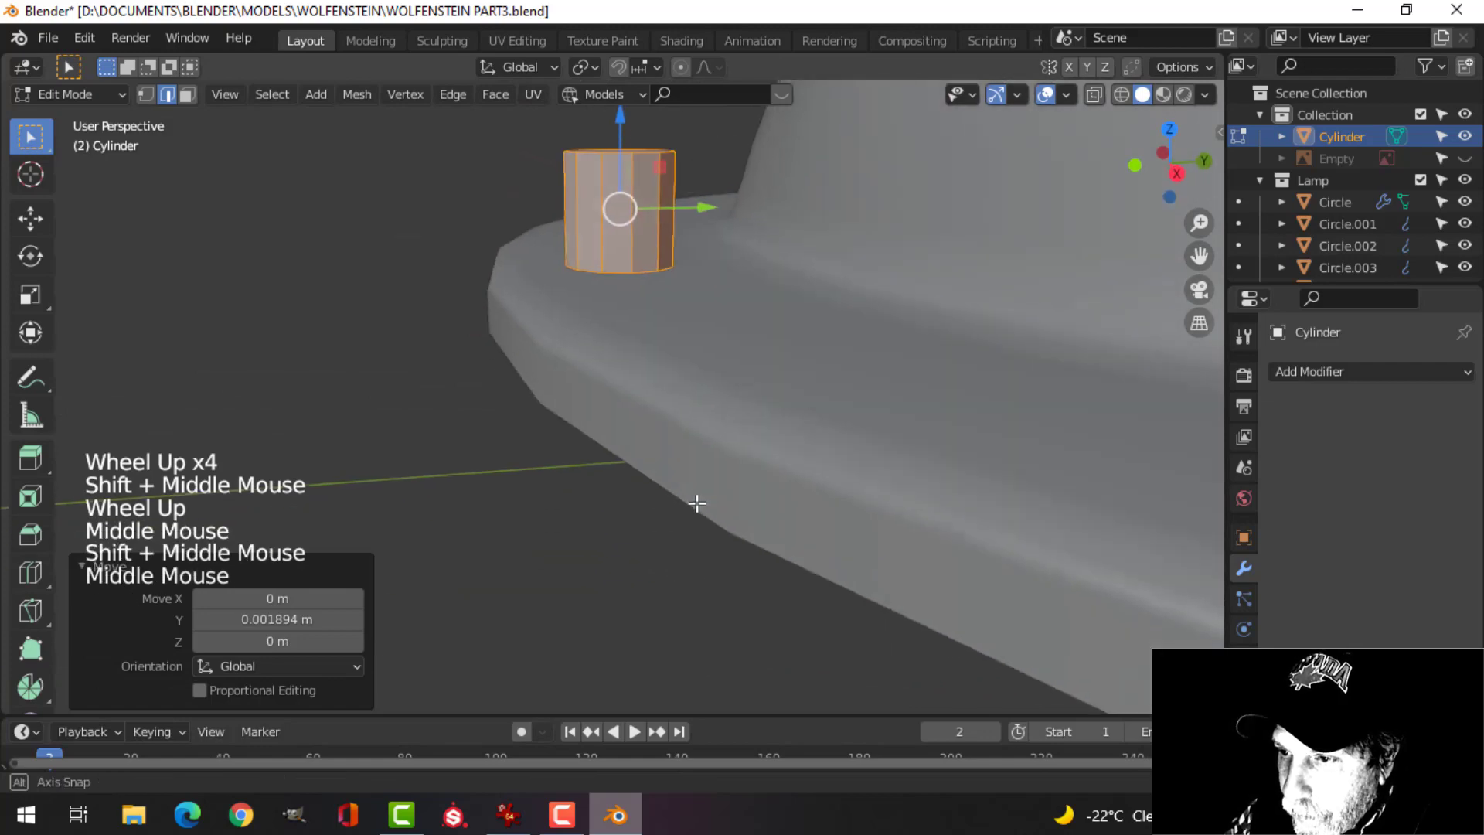
pyautogui.scroll(2, 640, 305)
pyautogui.moveTo(639, 304)
pyautogui.keyDown('shift'); pyautogui.mouseDown(button='middle')
pyautogui.moveTo(758, 410)
pyautogui.moveTo(700, 457)
pyautogui.moveTo(812, 466)
pyautogui.moveTo(761, 418)
pyautogui.moveTo(775, 480)
pyautogui.mouseUp(button='middle'); pyautogui.keyUp('shift')
pyautogui.click(723, 456)
pyautogui.press('3')
pyautogui.press('z')
pyautogui.click(656, 424)
pyautogui.hotkey('alt', 'a')
pyautogui.moveTo(784, 480)
pyautogui.mouseDown(button='middle')
pyautogui.moveTo(832, 547)
pyautogui.moveTo(749, 411)
pyautogui.moveTo(796, 481)
pyautogui.mouseUp(button='middle')
pyautogui.press('z')
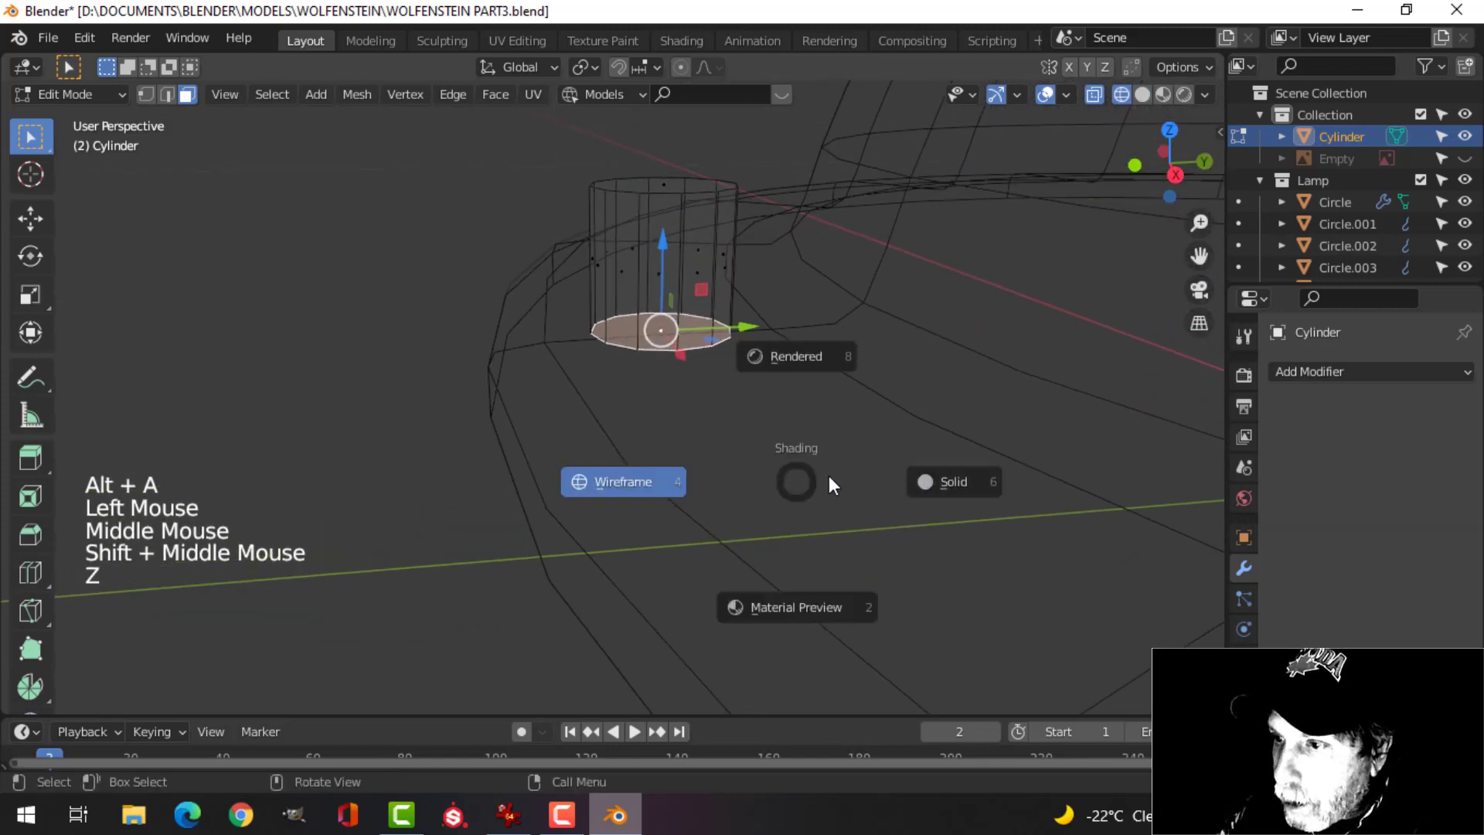
pyautogui.click(930, 482)
pyautogui.keyDown('shift'); pyautogui.moveTo(761, 410); pyautogui.dragTo(772, 431, button='middle'); pyautogui.keyUp('shift')
pyautogui.moveTo(678, 293); pyautogui.dragTo(679, 261)
# Extrude the bottom face outward by a scale of about 1.29, extrude it down about 0.003 m, and delete the underside face.
pyautogui.moveTo(797, 378)
pyautogui.keyDown('shift'); pyautogui.mouseDown(button='middle')
pyautogui.moveTo(811, 423)
pyautogui.moveTo(798, 394)
pyautogui.mouseUp(button='middle'); pyautogui.keyUp('shift')
pyautogui.press('e')
pyautogui.press('s')
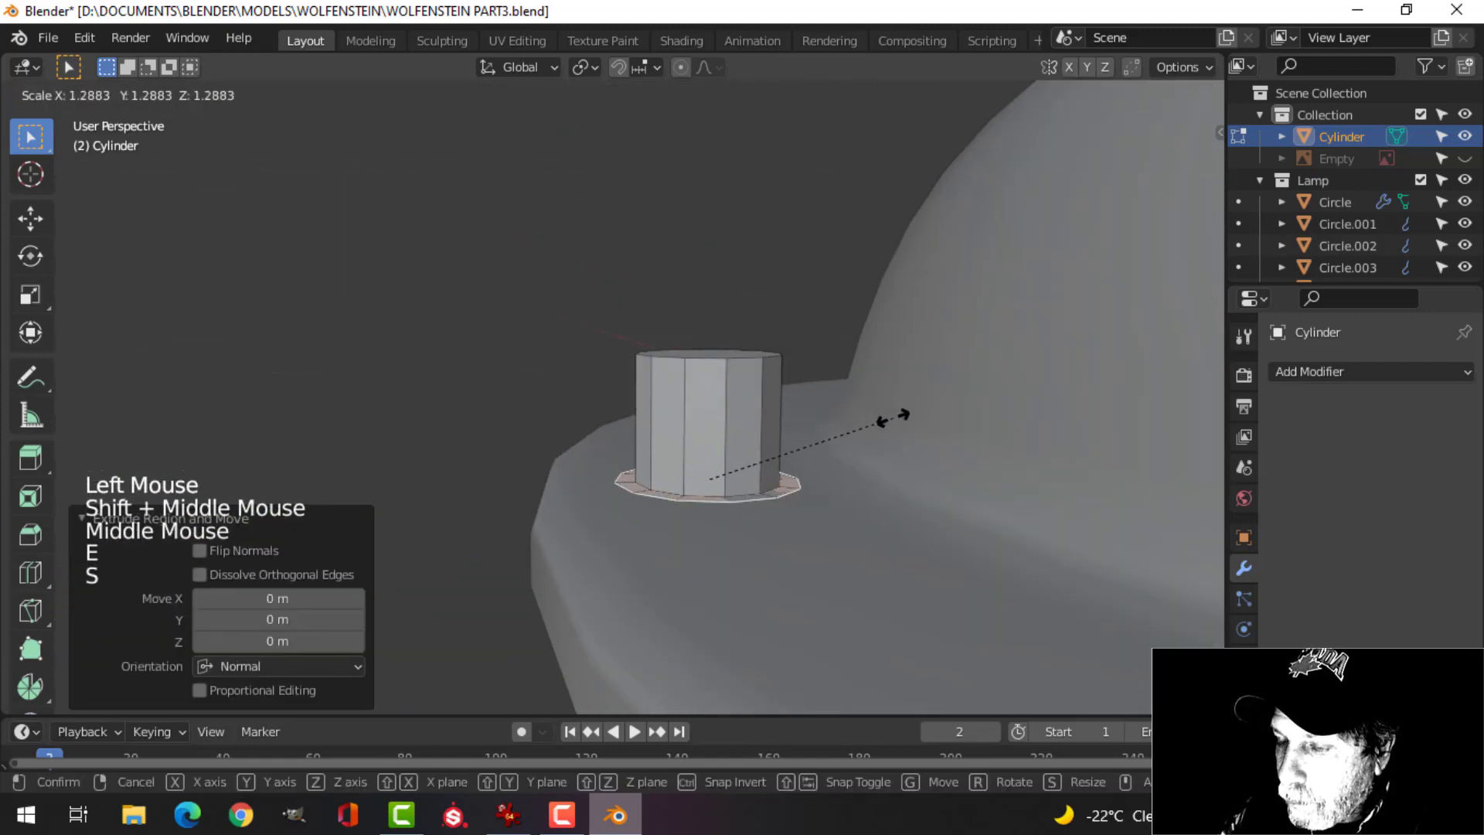
pyautogui.click(893, 417)
pyautogui.press('e')
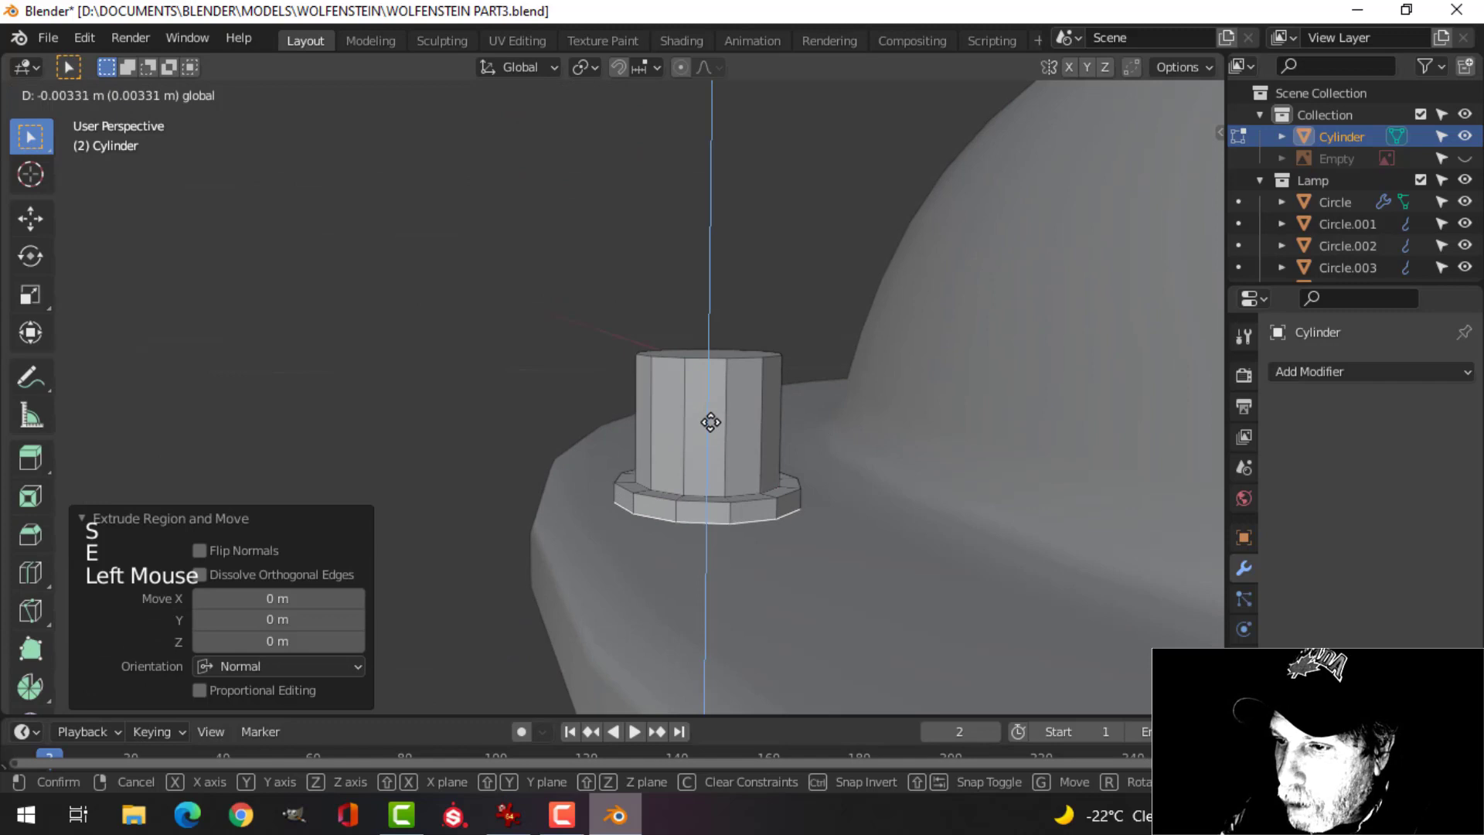
pyautogui.click(710, 422)
pyautogui.press('x')
pyautogui.click(691, 443)
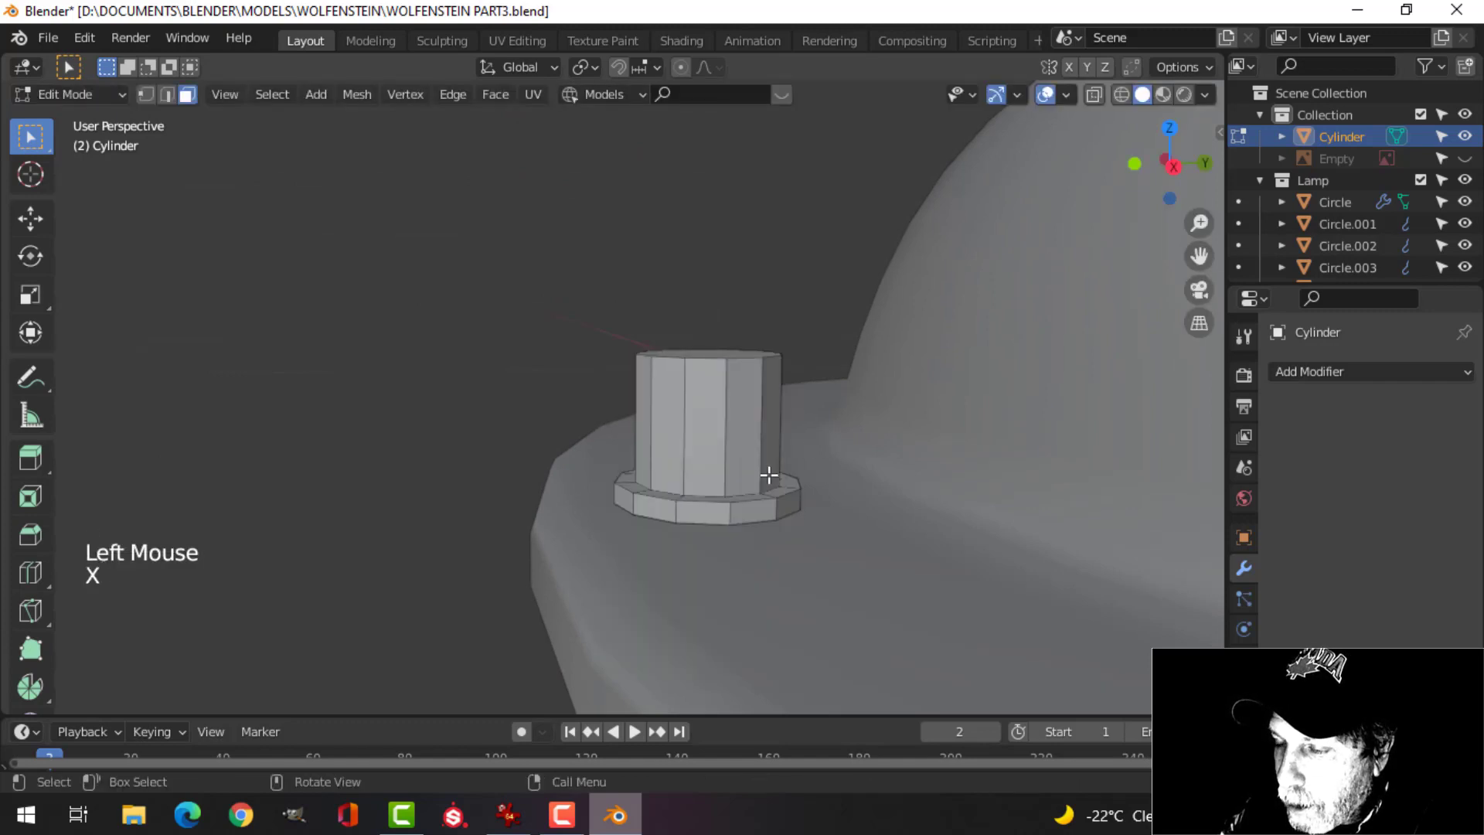
# Extrude the post's top face slightly outward and then upward to form a thin upper collar.
pyautogui.click(713, 377)
pyautogui.keyDown('shift'); pyautogui.moveTo(784, 429); pyautogui.dragTo(793, 491, button='middle'); pyautogui.keyUp('shift')
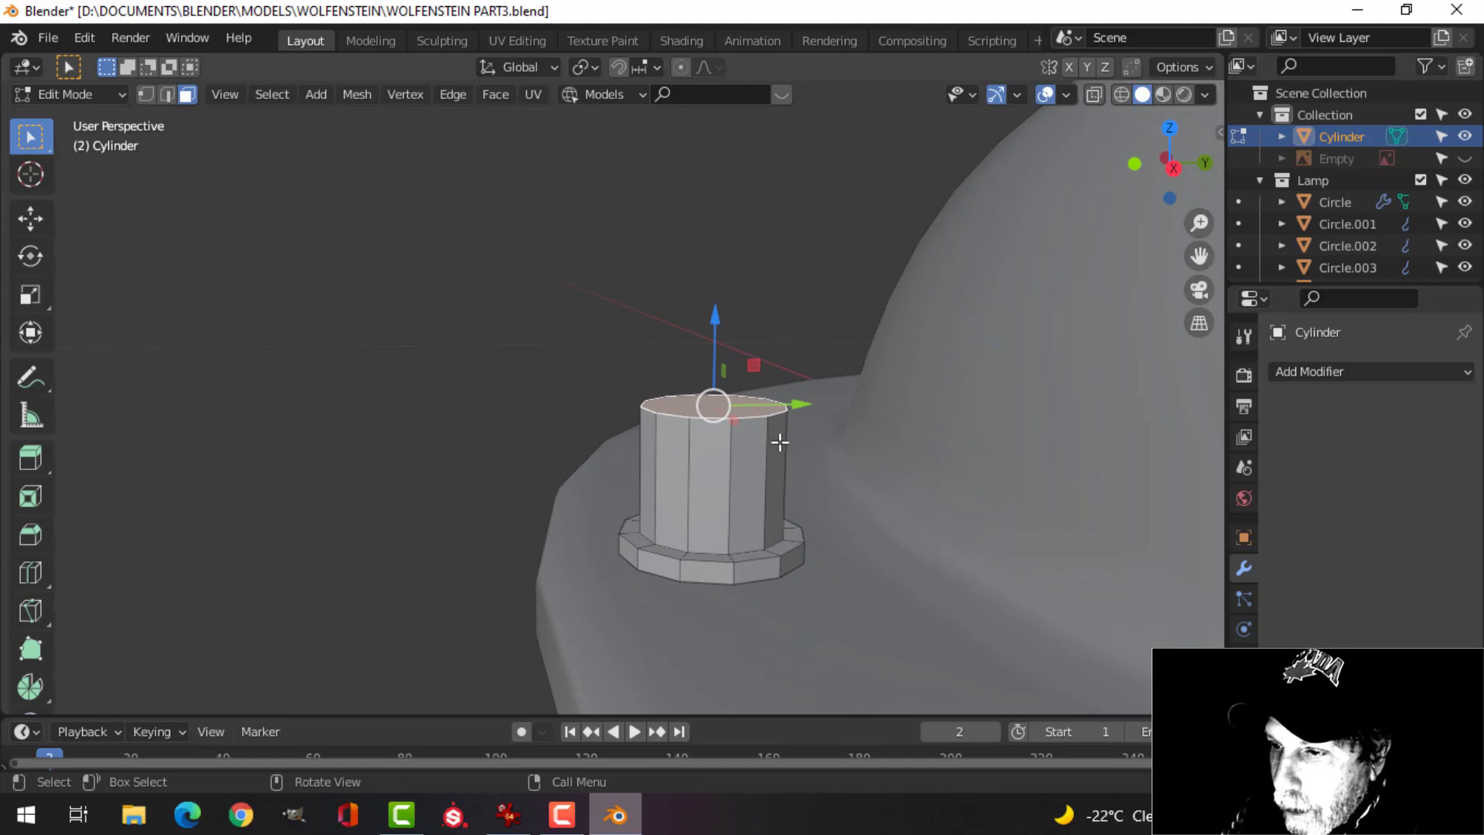
pyautogui.press('e')
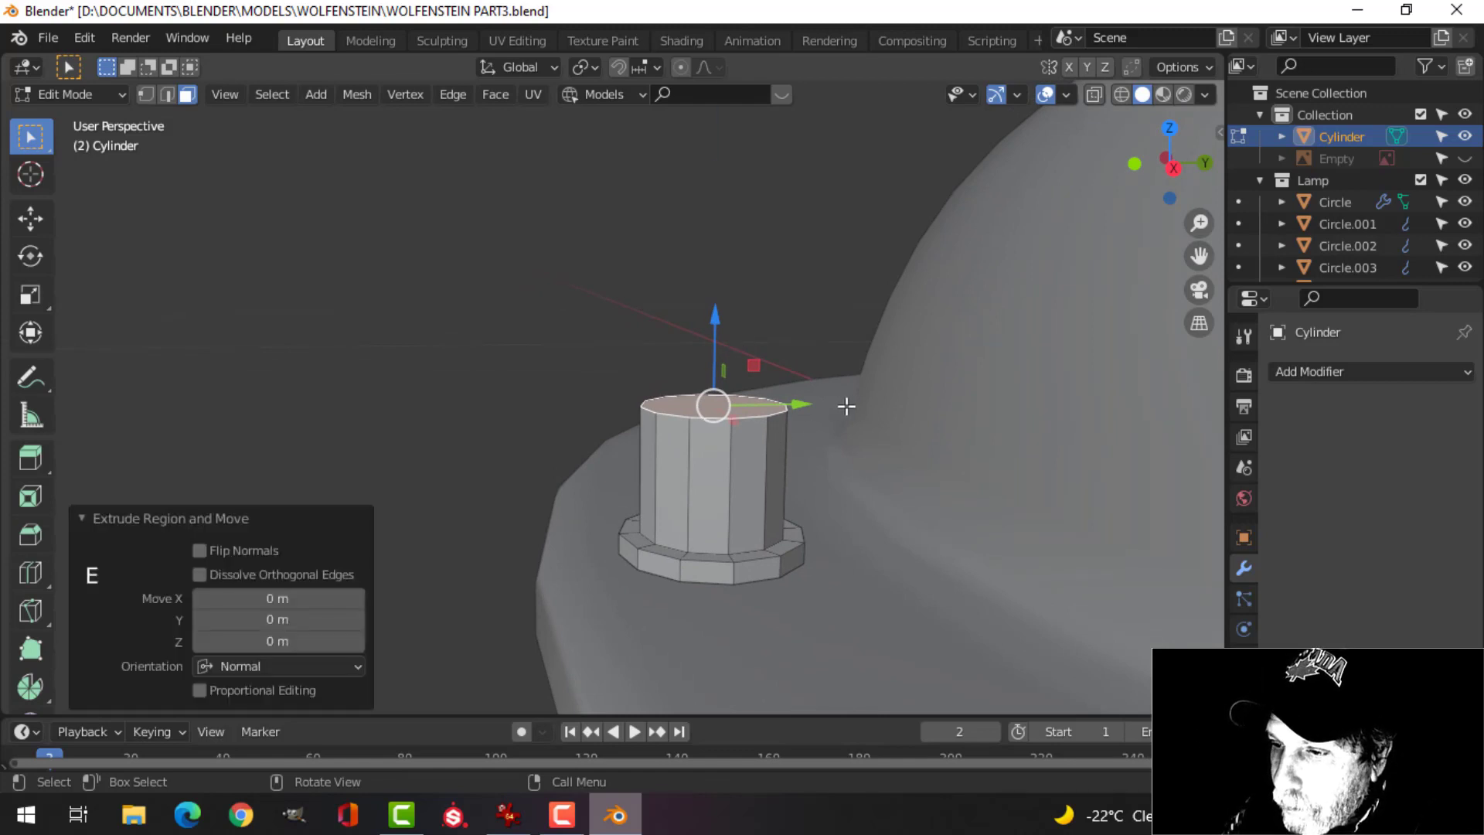
pyautogui.press('s')
pyautogui.click(882, 404)
pyautogui.press('e')
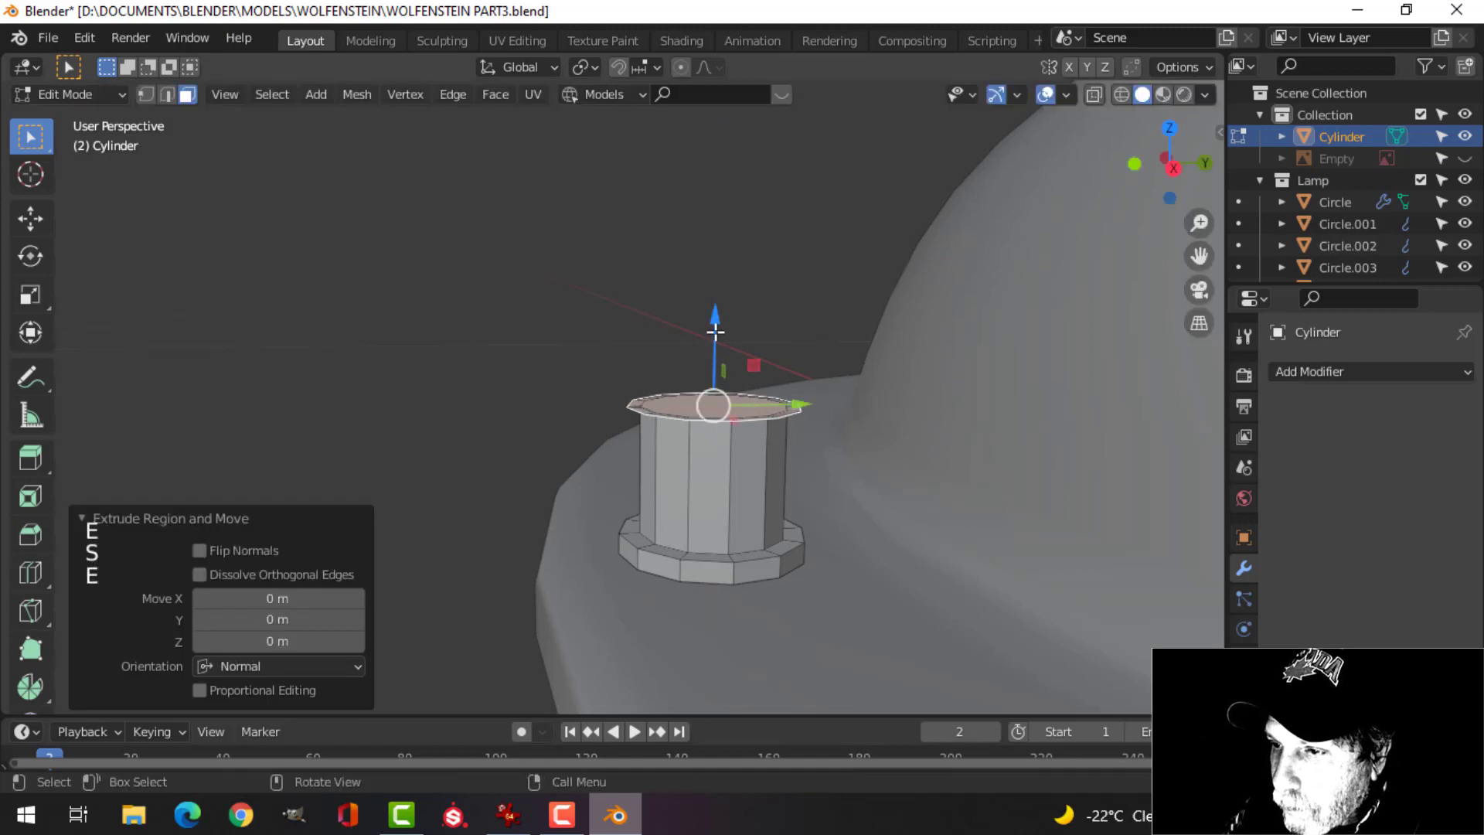
pyautogui.moveTo(715, 332); pyautogui.dragTo(719, 310)
# Extrude a slightly narrower section about 0.011 m up from the collar and bevel its top into a dome.
pyautogui.press('e')
pyautogui.rightClick(935, 361)
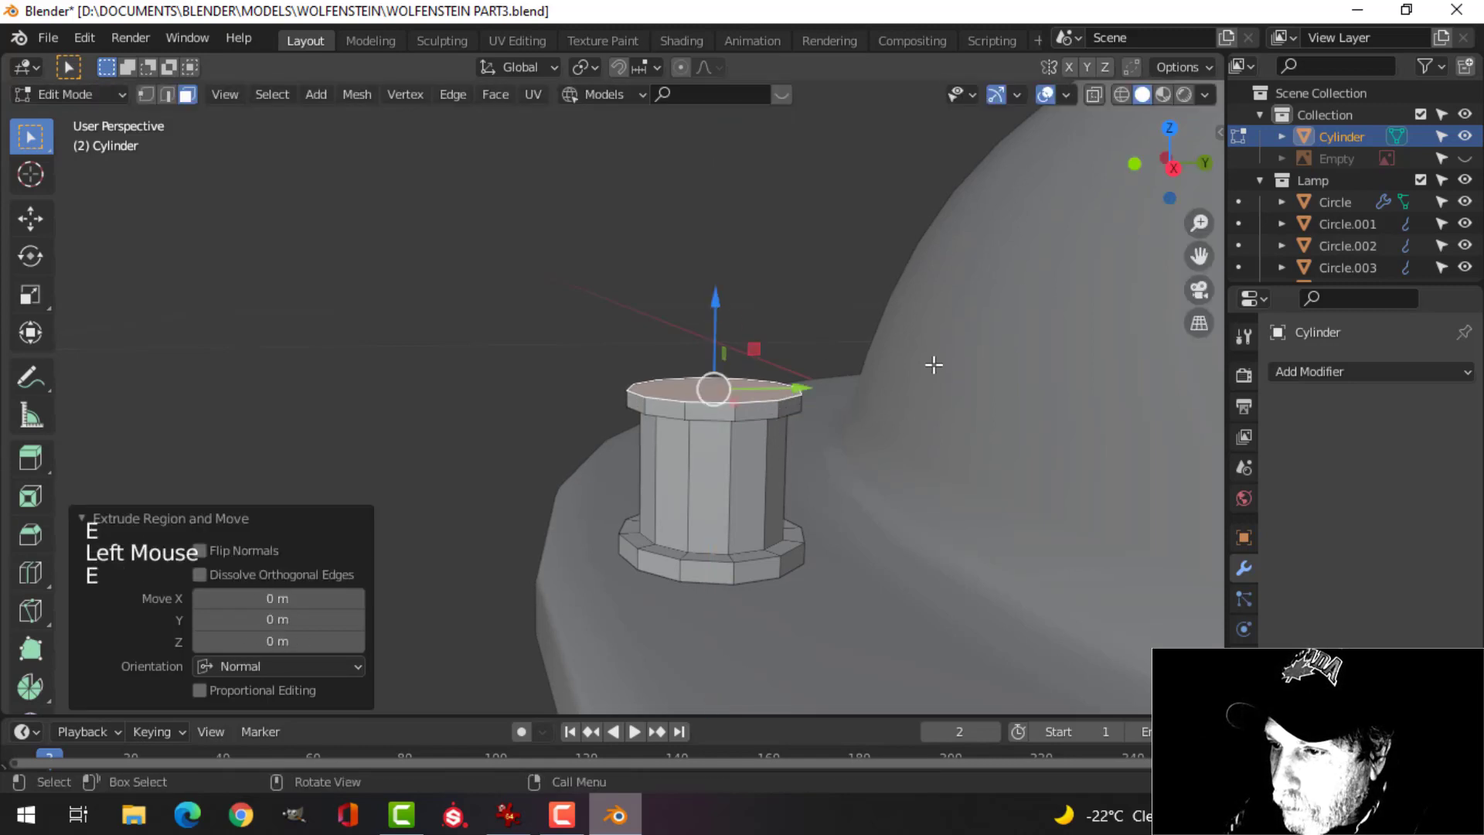
pyautogui.press('s')
pyautogui.click(887, 384)
pyautogui.press('e')
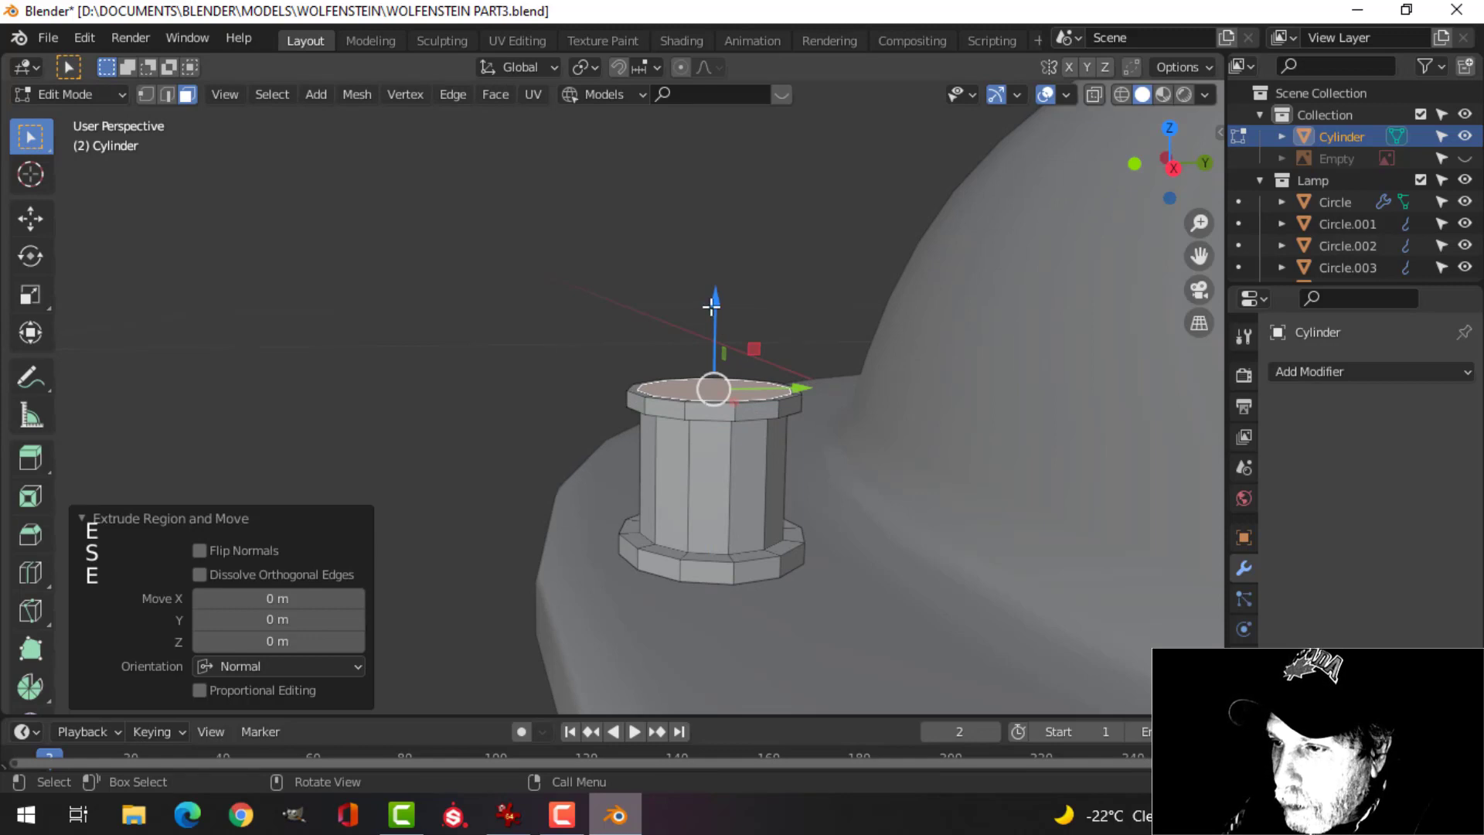
pyautogui.moveTo(712, 307); pyautogui.dragTo(709, 237)
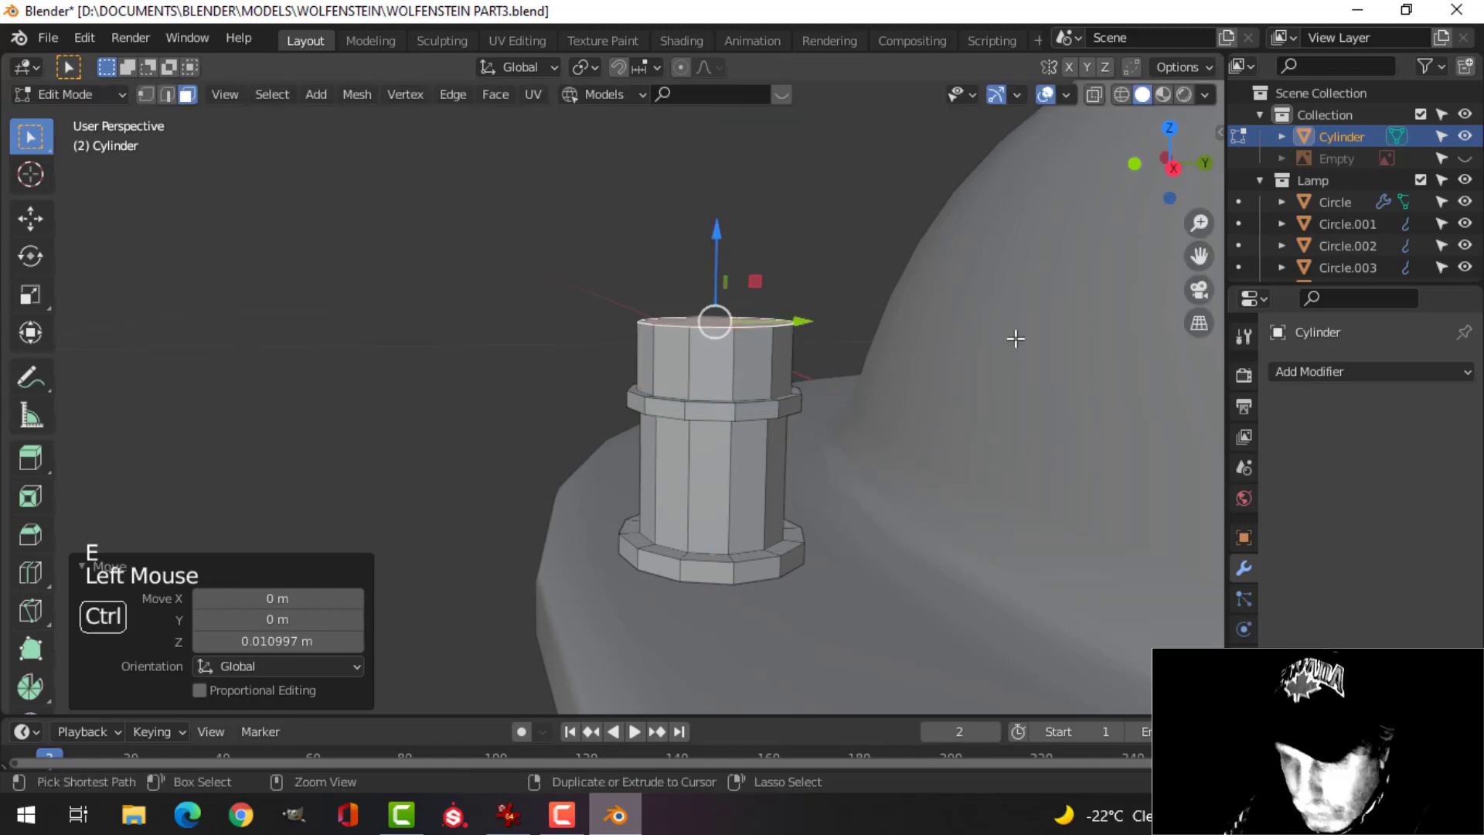
pyautogui.hotkey('ctrl', 'b')
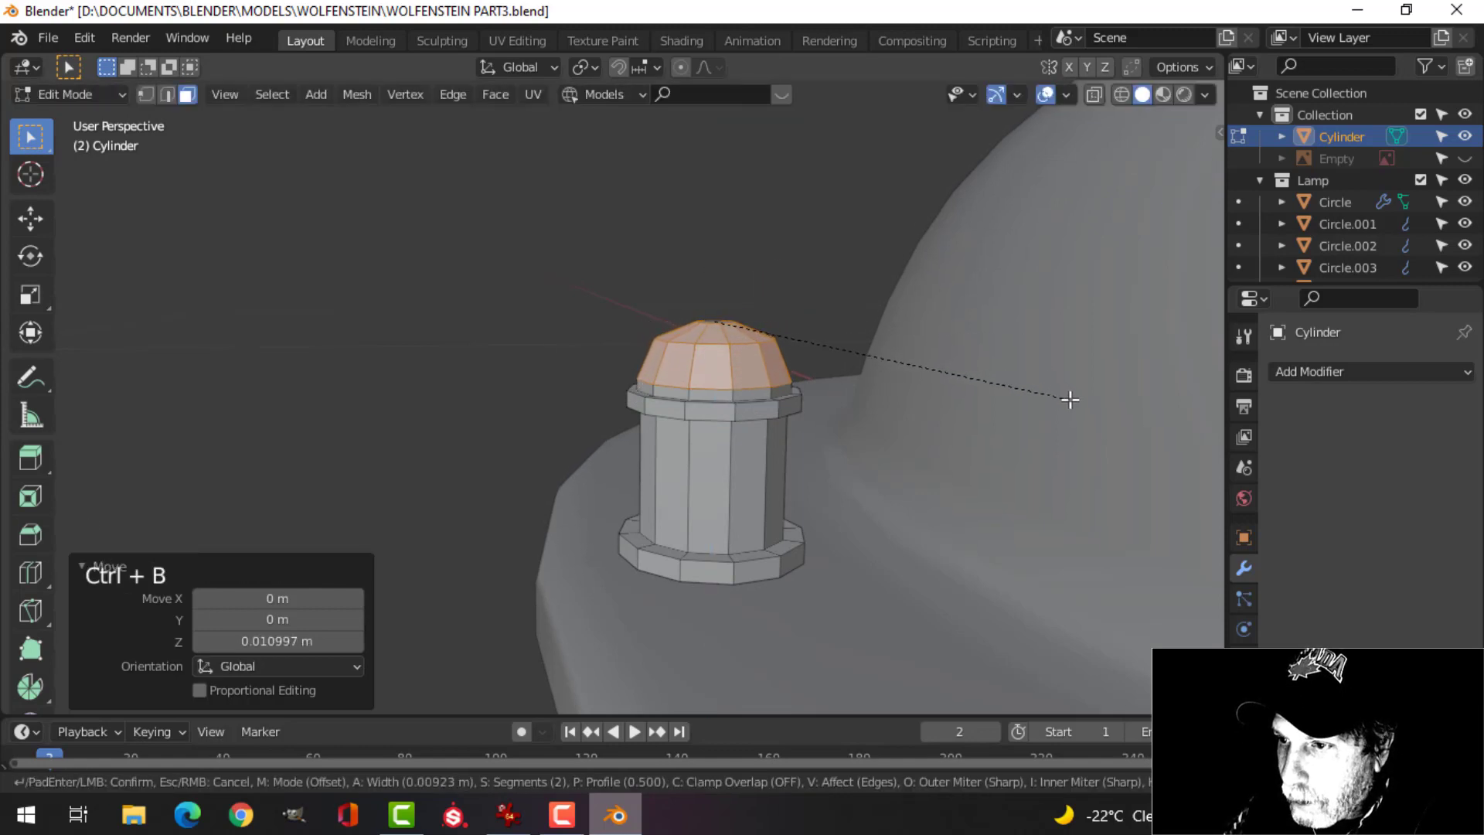
pyautogui.press('Tab')
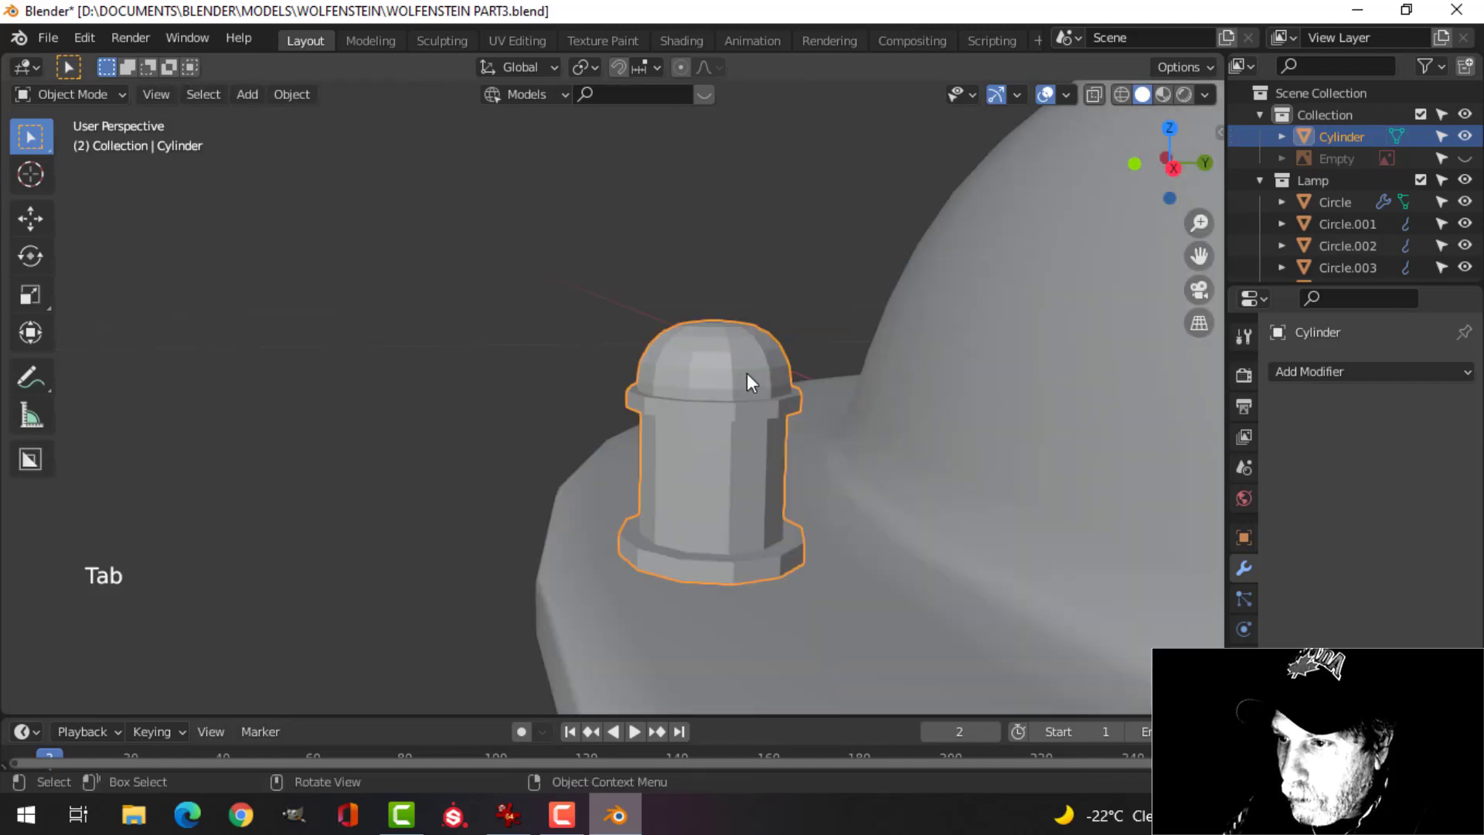
# Apply smooth shading to the small domed post on the base rim.
pyautogui.scroll(-3, 715, 375)
pyautogui.hotkey('alt', 'a')
pyautogui.moveTo(683, 378); pyautogui.dragTo(795, 395, button='middle')
pyautogui.scroll(-2, 665, 438)
pyautogui.click(827, 425)
pyautogui.rightClick(620, 319)
pyautogui.click(620, 317)
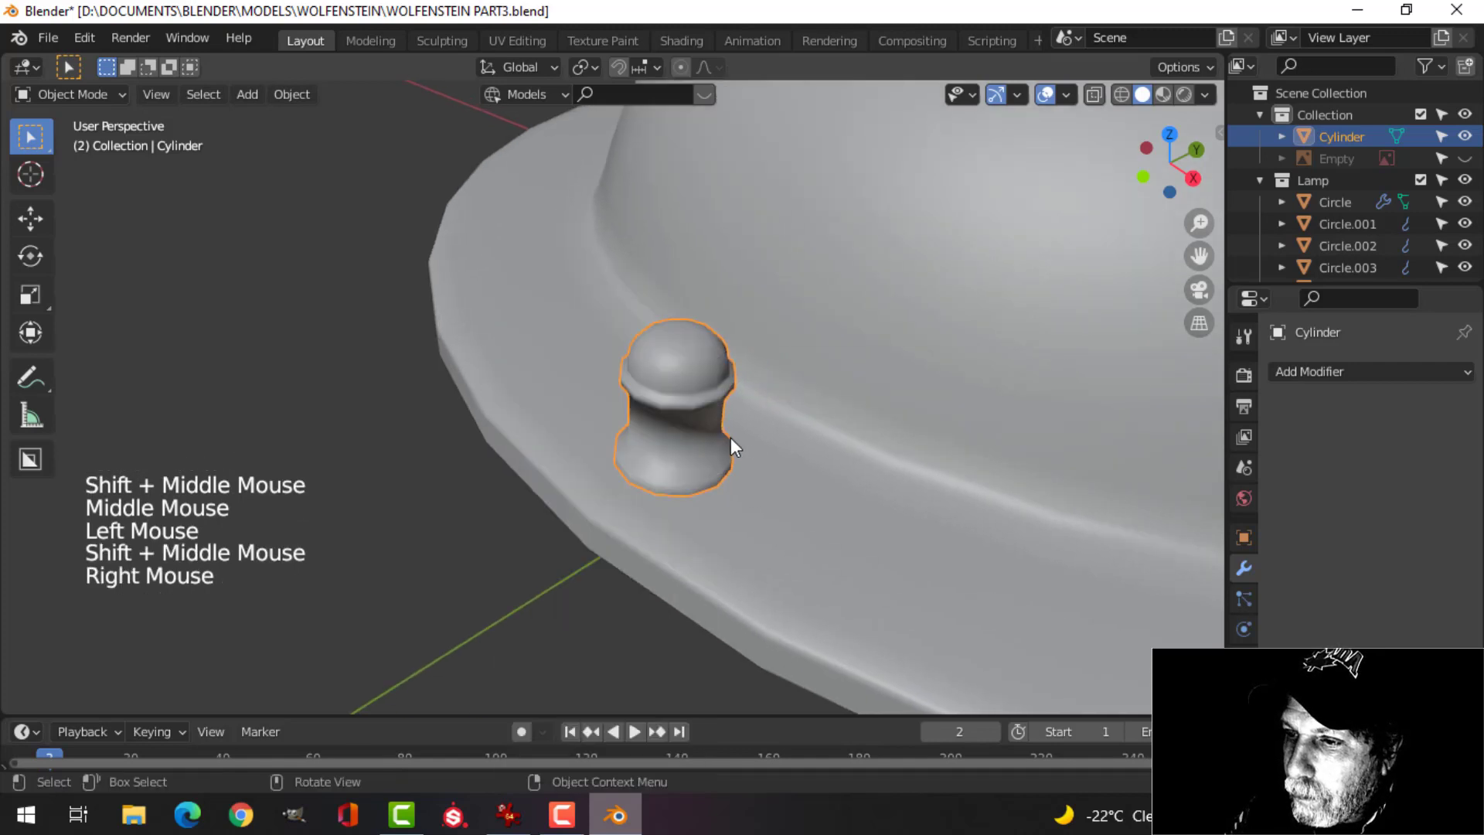
# Undo the post's smooth shading and add a Subdivision Surface modifier with viewport level 1.
pyautogui.moveTo(731, 438)
pyautogui.mouseDown(button='middle')
pyautogui.moveTo(740, 373)
pyautogui.moveTo(739, 417)
pyautogui.moveTo(765, 433)
pyautogui.moveTo(754, 399)
pyautogui.moveTo(723, 418)
pyautogui.mouseUp(button='middle')
pyautogui.hotkey('ctrl', 'z')
pyautogui.scroll(-2, 827, 424)
pyautogui.hotkey('alt', 'a')
pyautogui.click(765, 433)
pyautogui.hotkey('ctrl', '1')
pyautogui.scroll(3, 782, 462)
# Add two edge loops around the post's shaft, one slid about 0.77 toward the upper collar and one about 0.78 toward the foot.
pyautogui.press('Tab')
pyautogui.hotkey('alt', 'a')
pyautogui.hotkey('ctrl', 'r')
pyautogui.click(719, 417)
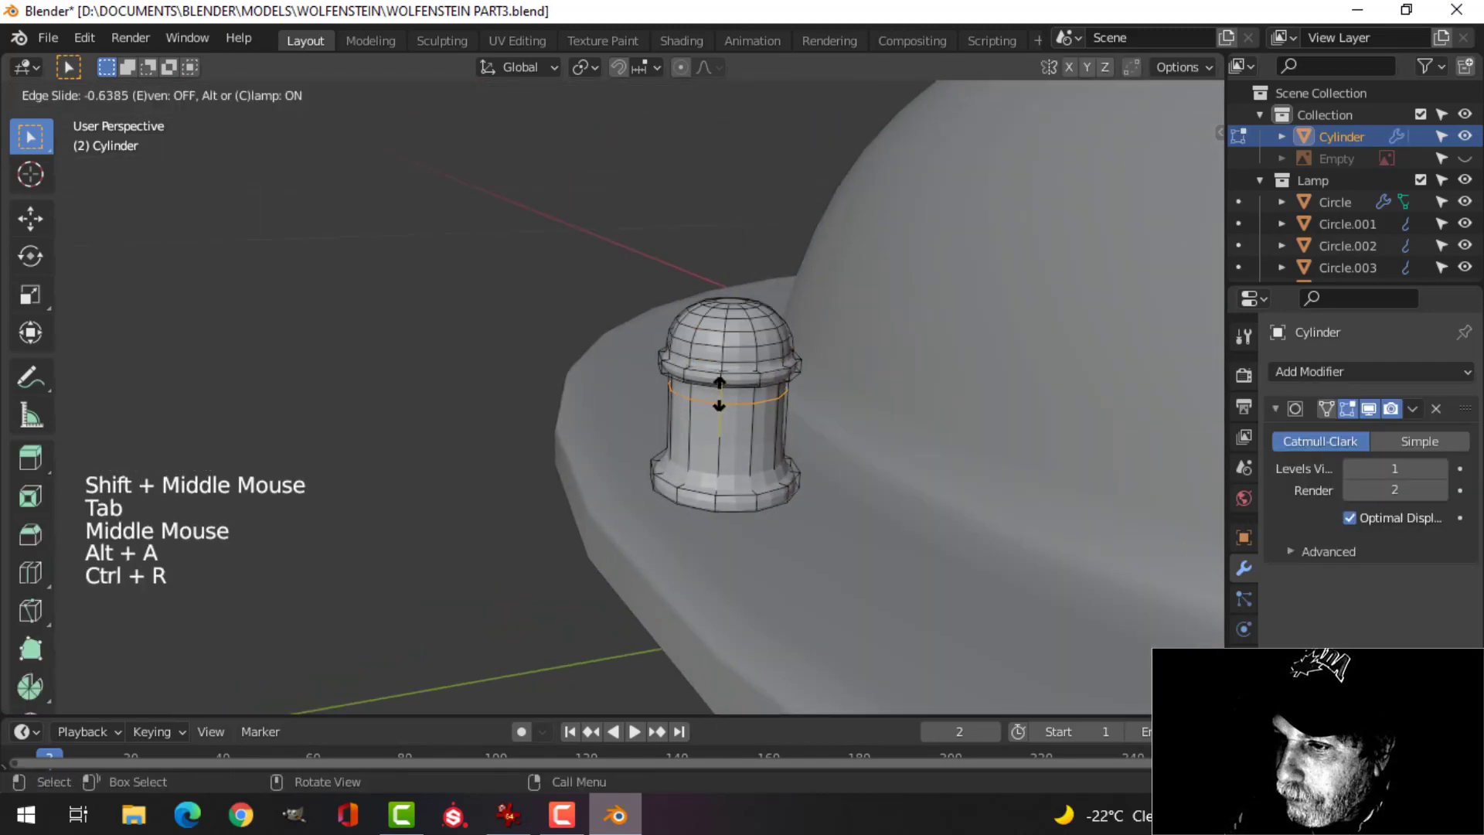
pyautogui.click(719, 394)
pyautogui.hotkey('ctrl', 'r')
pyautogui.click(717, 445)
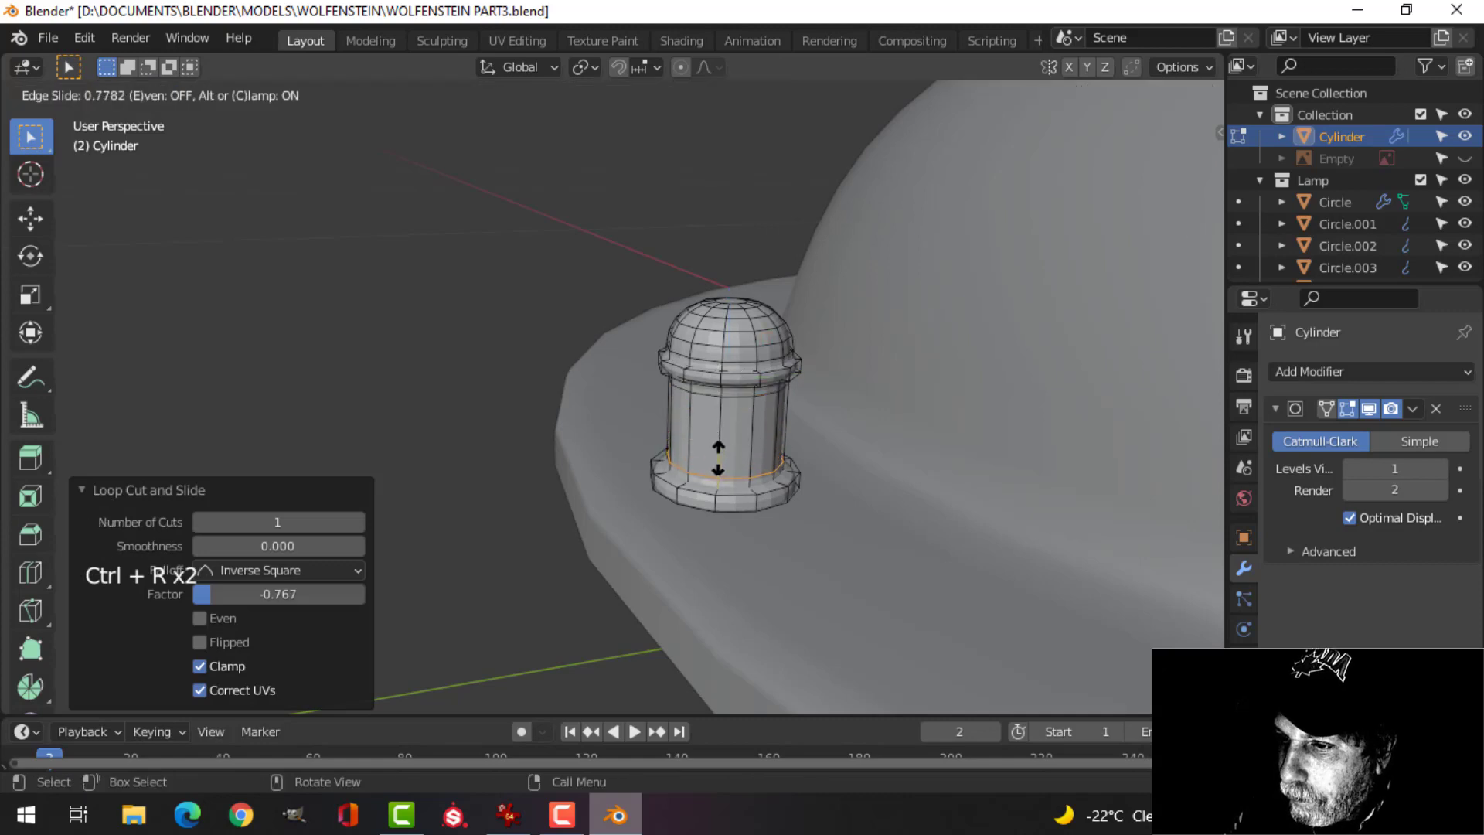
pyautogui.click(718, 459)
# Apply smooth shading to the subdivided post and save the file.
pyautogui.press('Tab')
pyautogui.rightClick(726, 333)
pyautogui.click(722, 322)
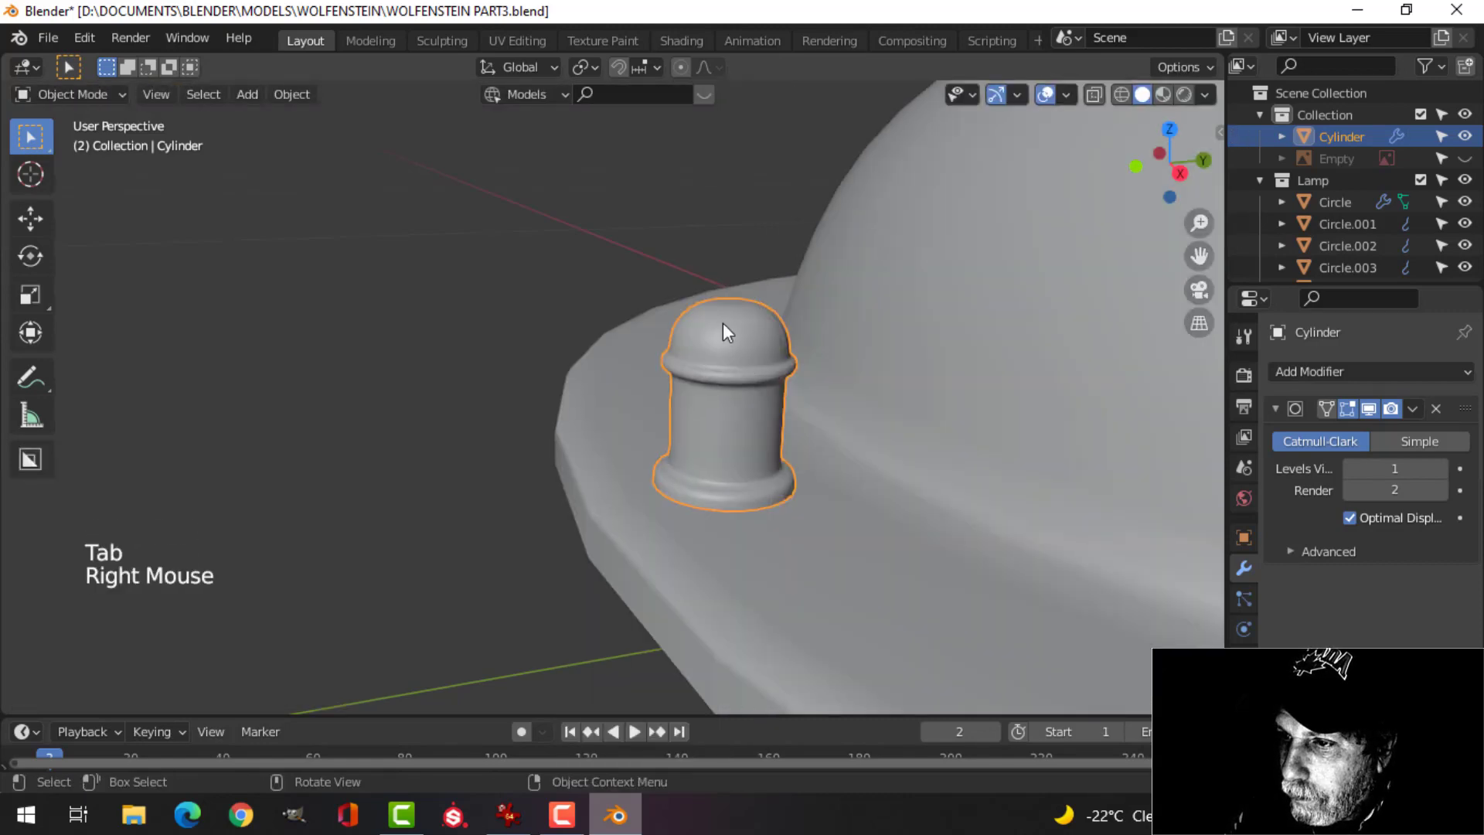
pyautogui.scroll(-3, 736, 418)
pyautogui.hotkey('alt', 'a')
pyautogui.moveTo(736, 417); pyautogui.dragTo(770, 441, button='middle')
pyautogui.scroll(6, 611, 387)
pyautogui.keyDown('shift'); pyautogui.moveTo(611, 387); pyautogui.dragTo(776, 510, button='middle'); pyautogui.keyUp('shift')
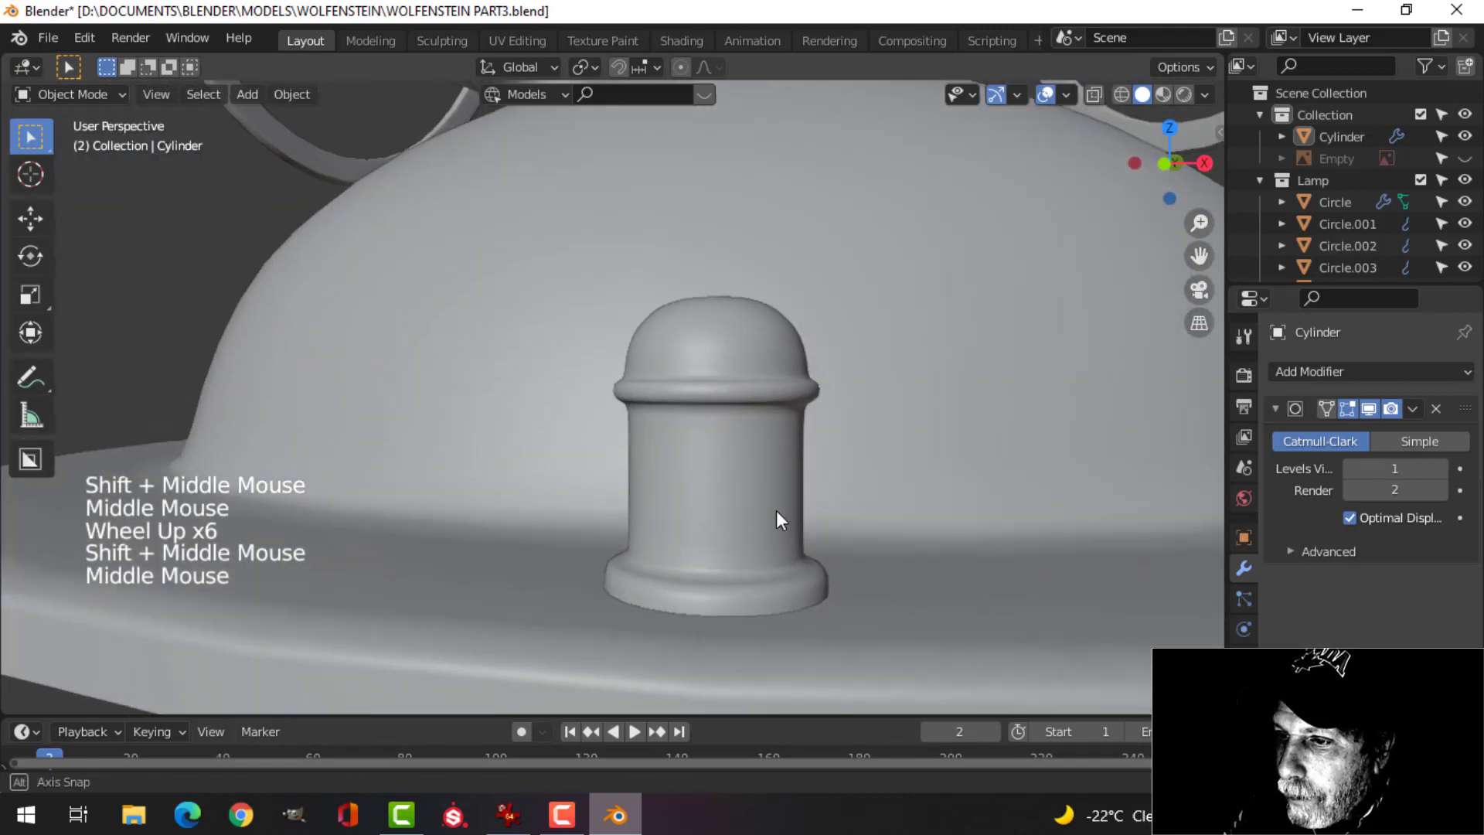
pyautogui.hotkey('ctrl', 's')
# Examine the post on the base rim from several distances and angles, including where its foot meets the rim.
pyautogui.scroll(-10, 773, 506)
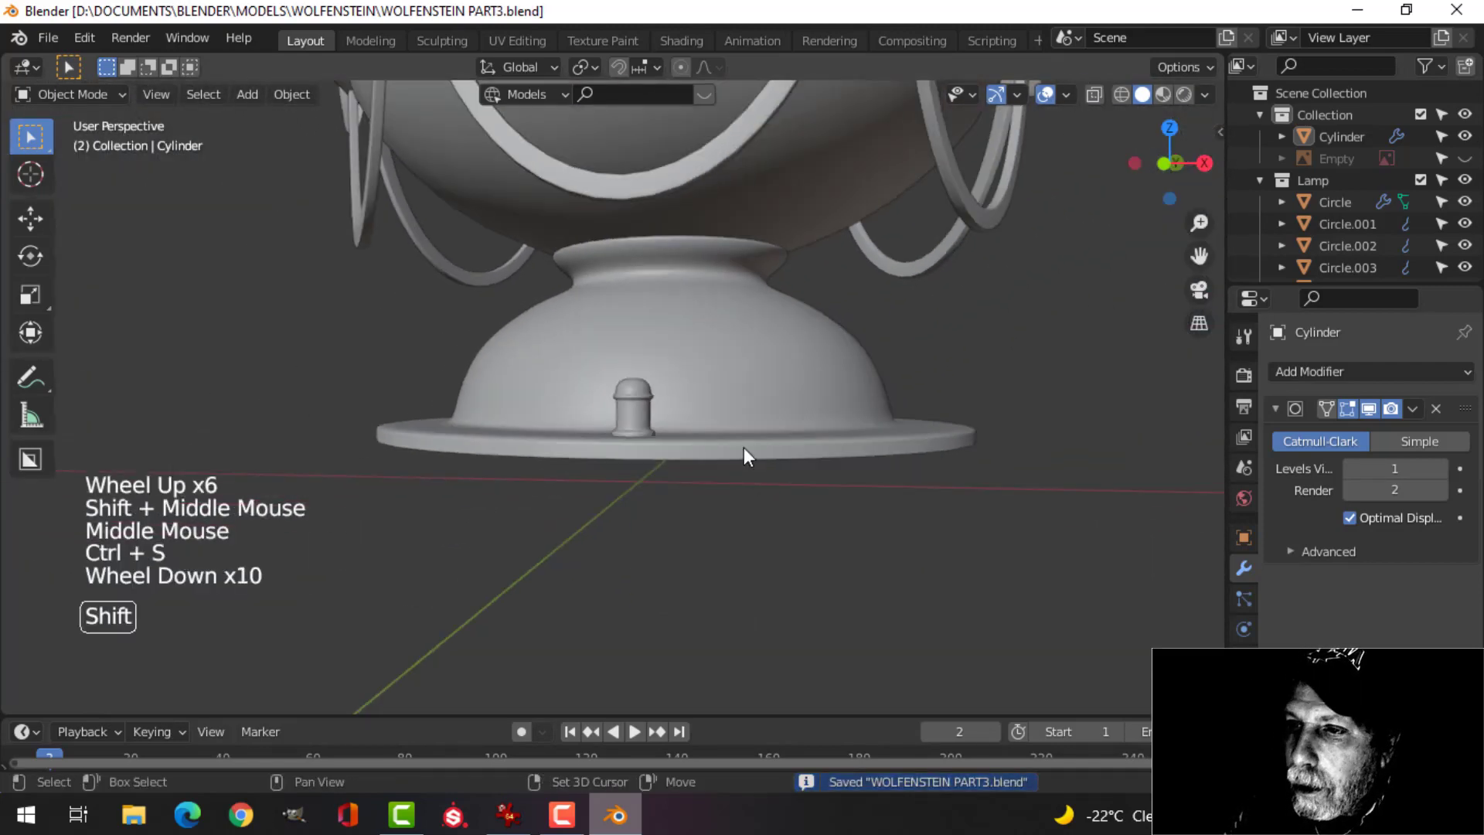
pyautogui.keyDown('shift'); pyautogui.moveTo(744, 447); pyautogui.dragTo(695, 407, button='middle'); pyautogui.keyUp('shift')
pyautogui.scroll(-3, 732, 394)
pyautogui.scroll(3, 762, 364)
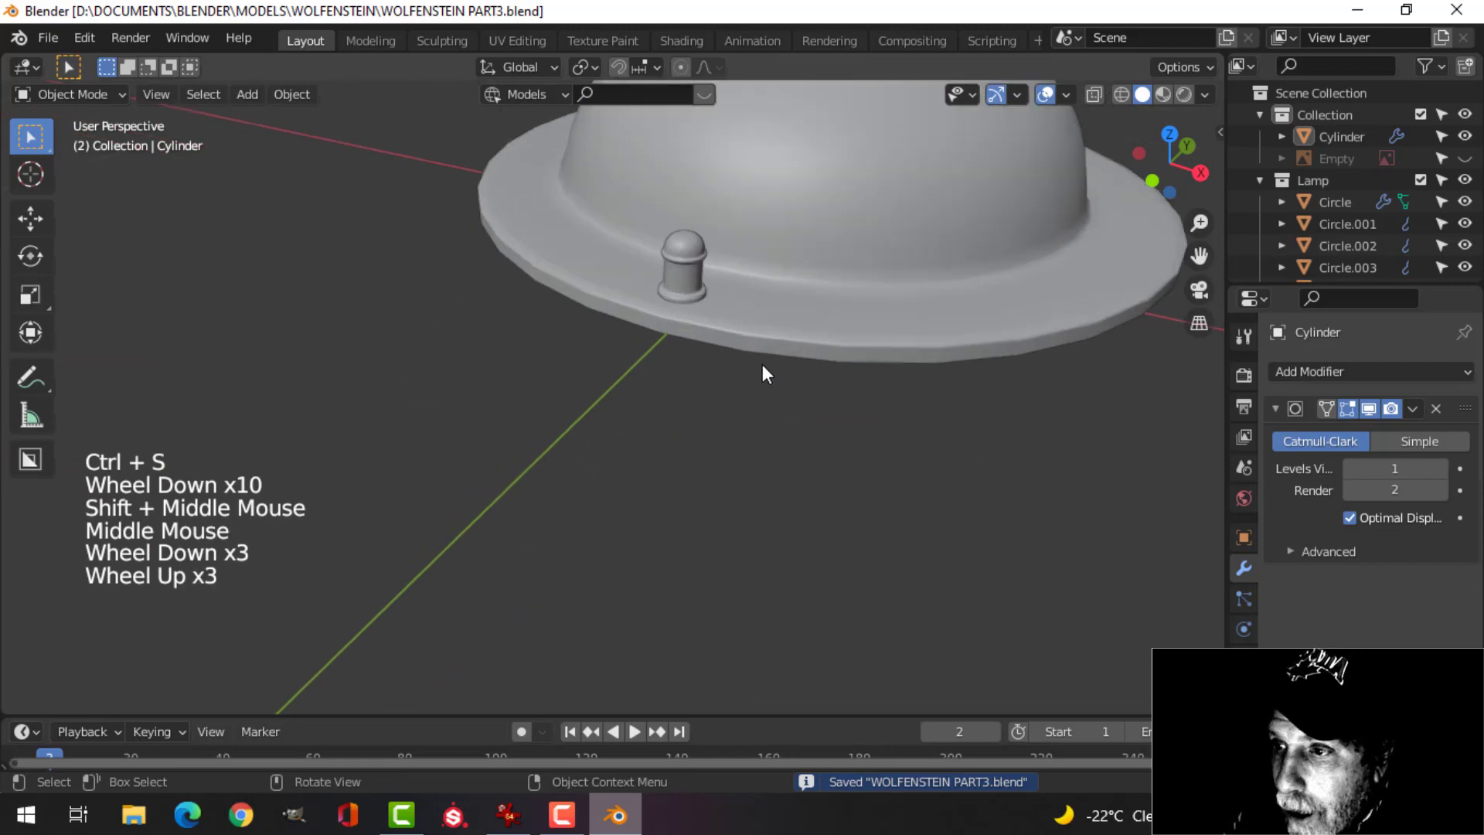
pyautogui.moveTo(763, 367); pyautogui.dragTo(755, 520, button='middle')
pyautogui.scroll(4, 688, 327)
pyautogui.scroll(3, 906, 377)
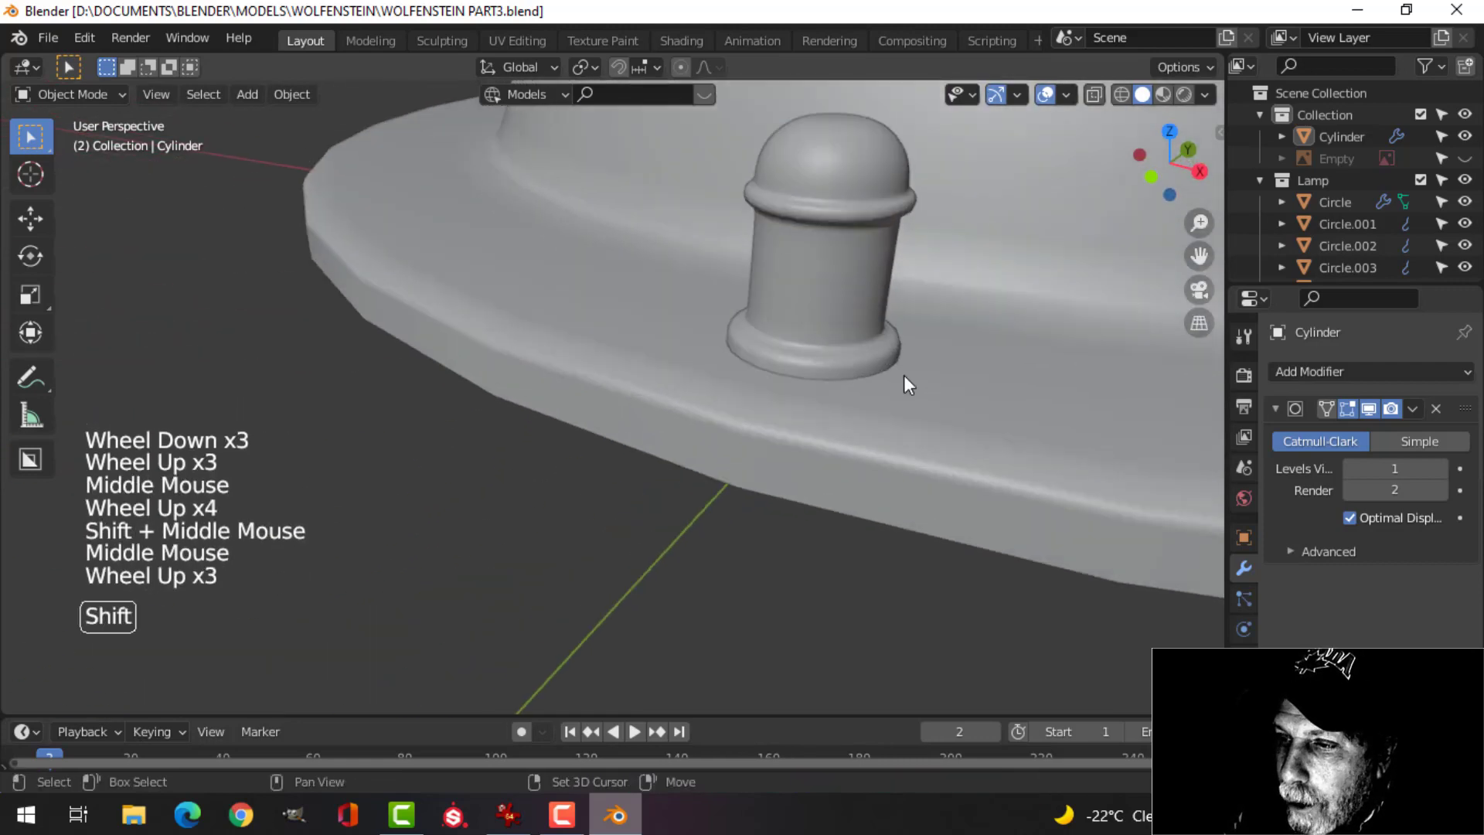
pyautogui.keyDown('shift'); pyautogui.moveTo(903, 374); pyautogui.dragTo(850, 402, button='middle'); pyautogui.keyUp('shift')
pyautogui.moveTo(850, 402); pyautogui.dragTo(569, 322, button='middle')
# Isolate the post in local view and fill the open edge loop on its underside with a face.
pyautogui.click(570, 321)
pyautogui.scroll(3, 804, 425)
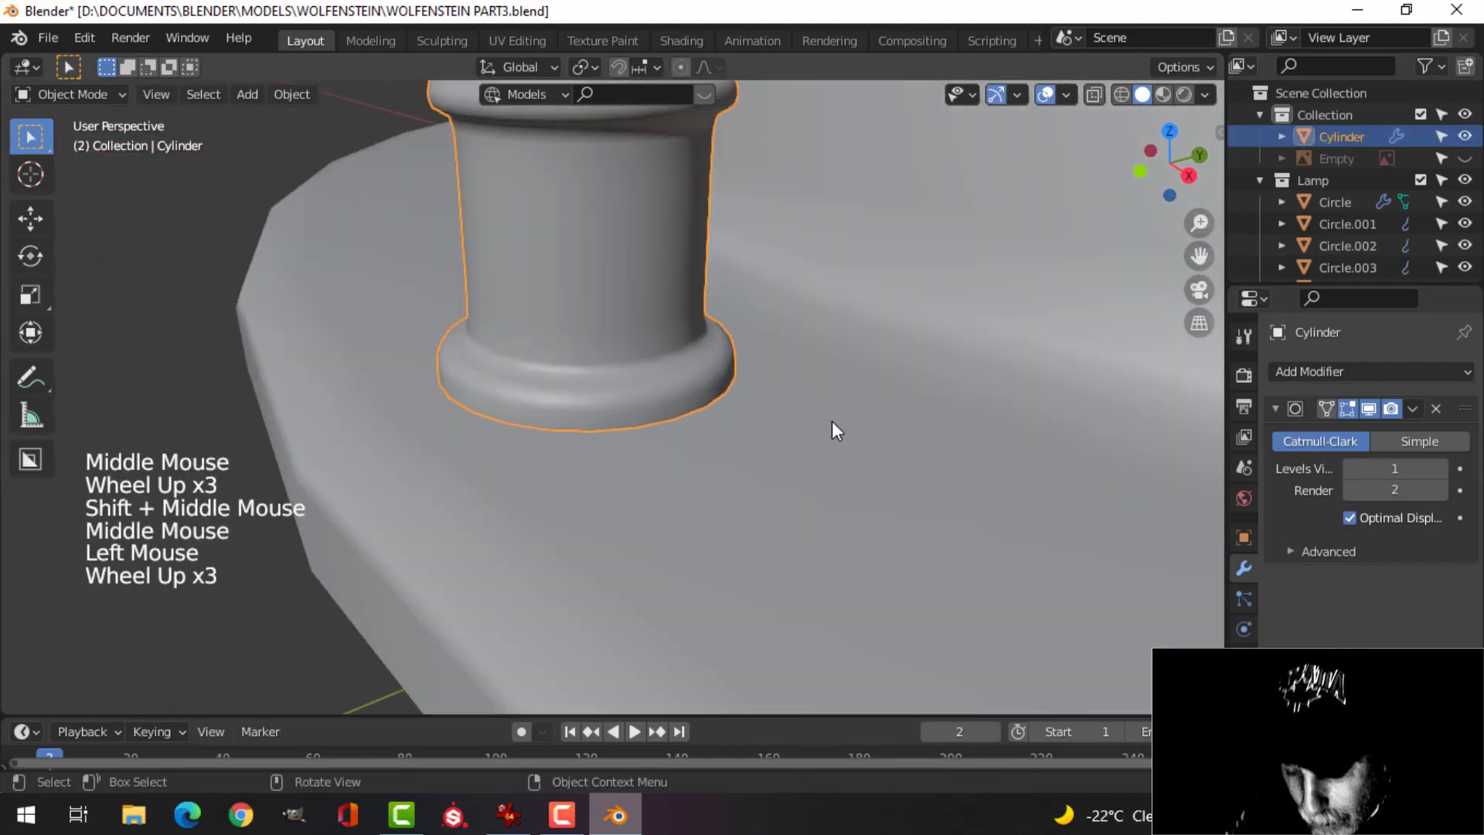
pyautogui.press('KP_Divide')
pyautogui.moveTo(832, 421); pyautogui.dragTo(684, 348, button='middle')
pyautogui.press('Tab')
pyautogui.hotkey('alt', 'a')
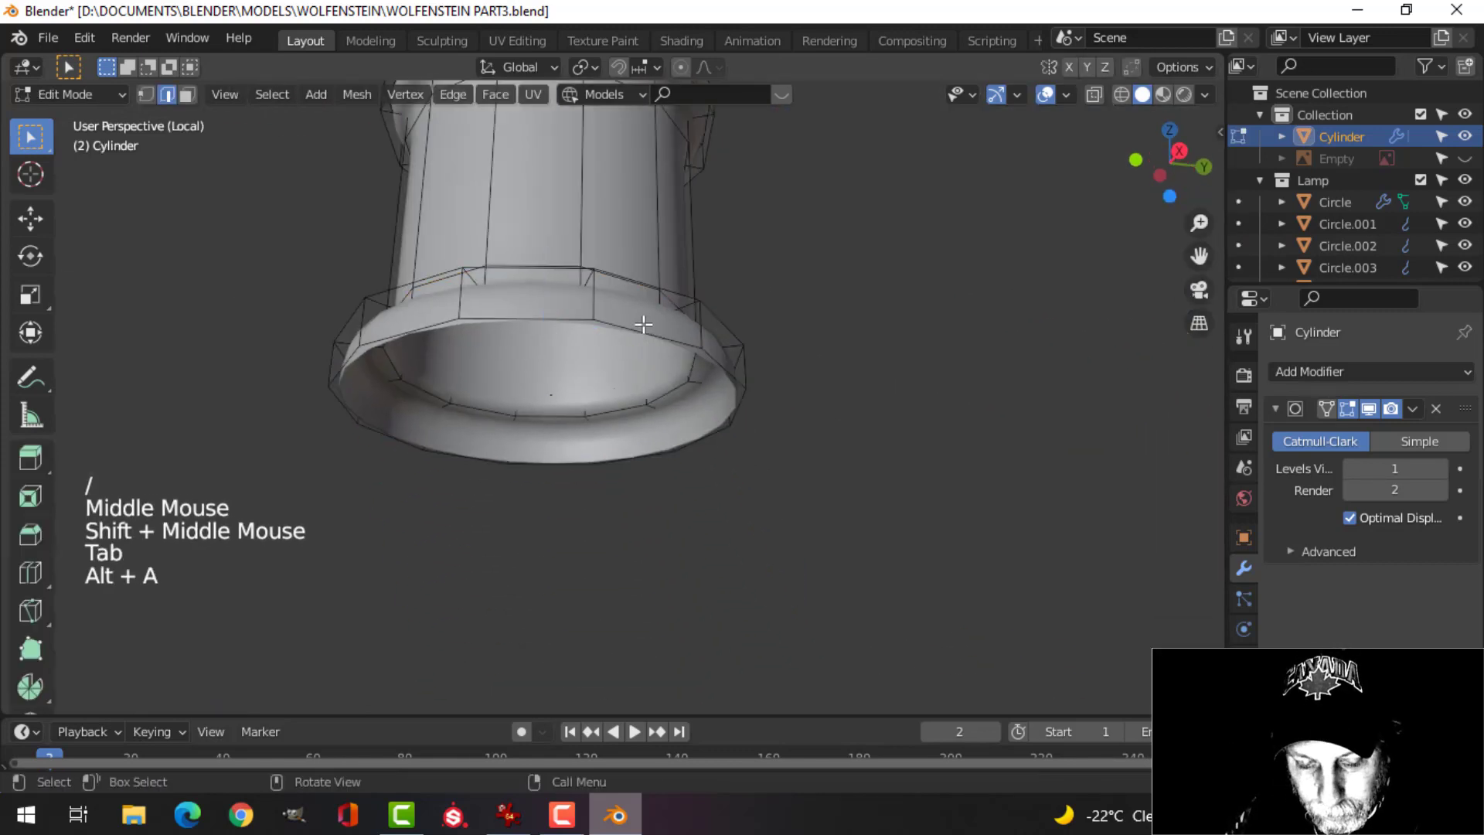
pyautogui.press('2')
pyautogui.keyDown('alt'); pyautogui.keyDown('shift'); pyautogui.click(644, 325); pyautogui.keyUp('shift'); pyautogui.keyUp('alt')
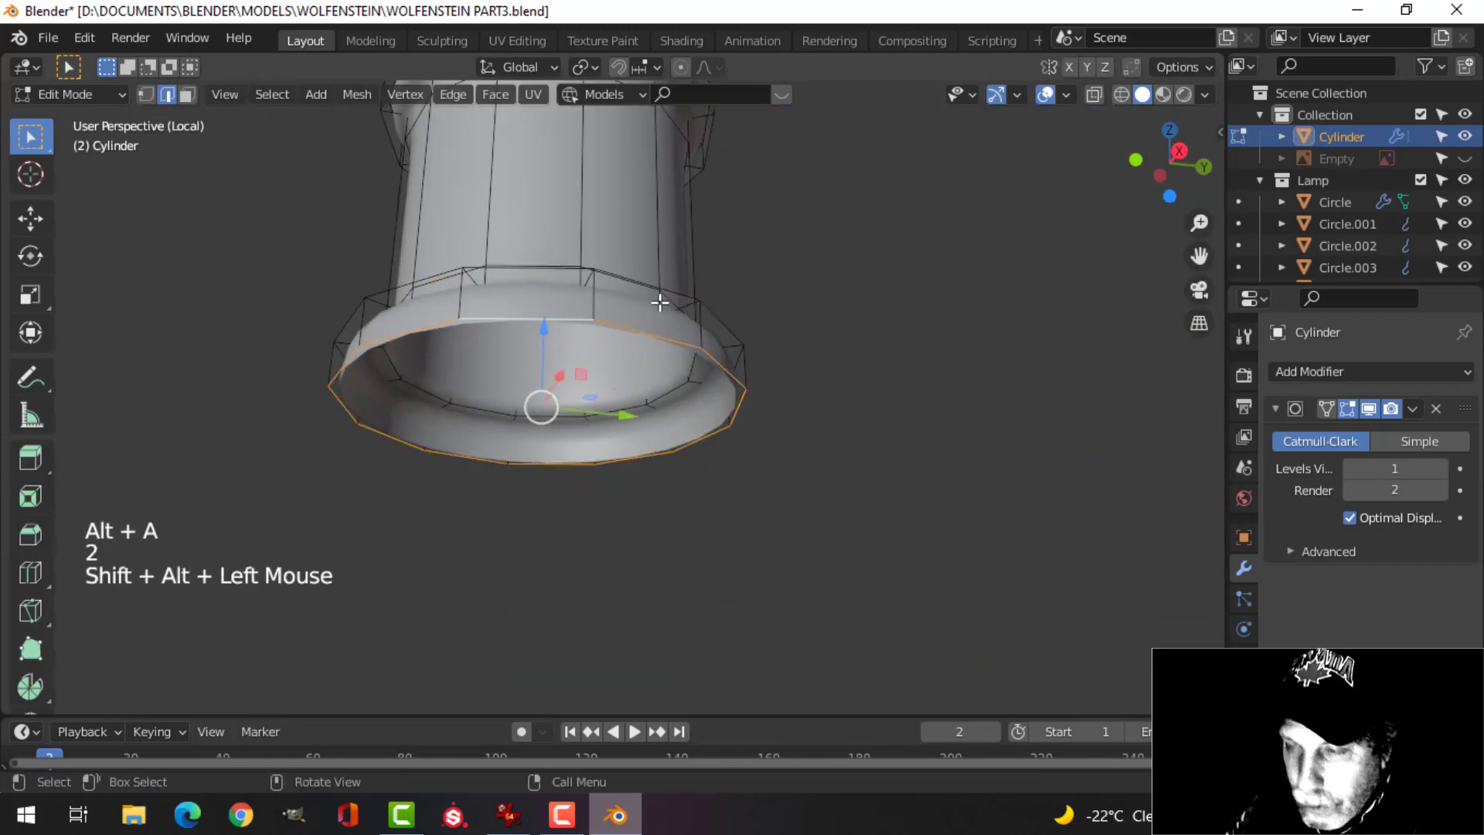
pyautogui.press('f')
pyautogui.press('Tab')
# Reselect the capped post and leave local view to bring back the whole lamp.
pyautogui.scroll(-4, 642, 303)
pyautogui.hotkey('alt', 'a')
pyautogui.moveTo(623, 306); pyautogui.dragTo(586, 336, button='middle')
pyautogui.click(586, 330)
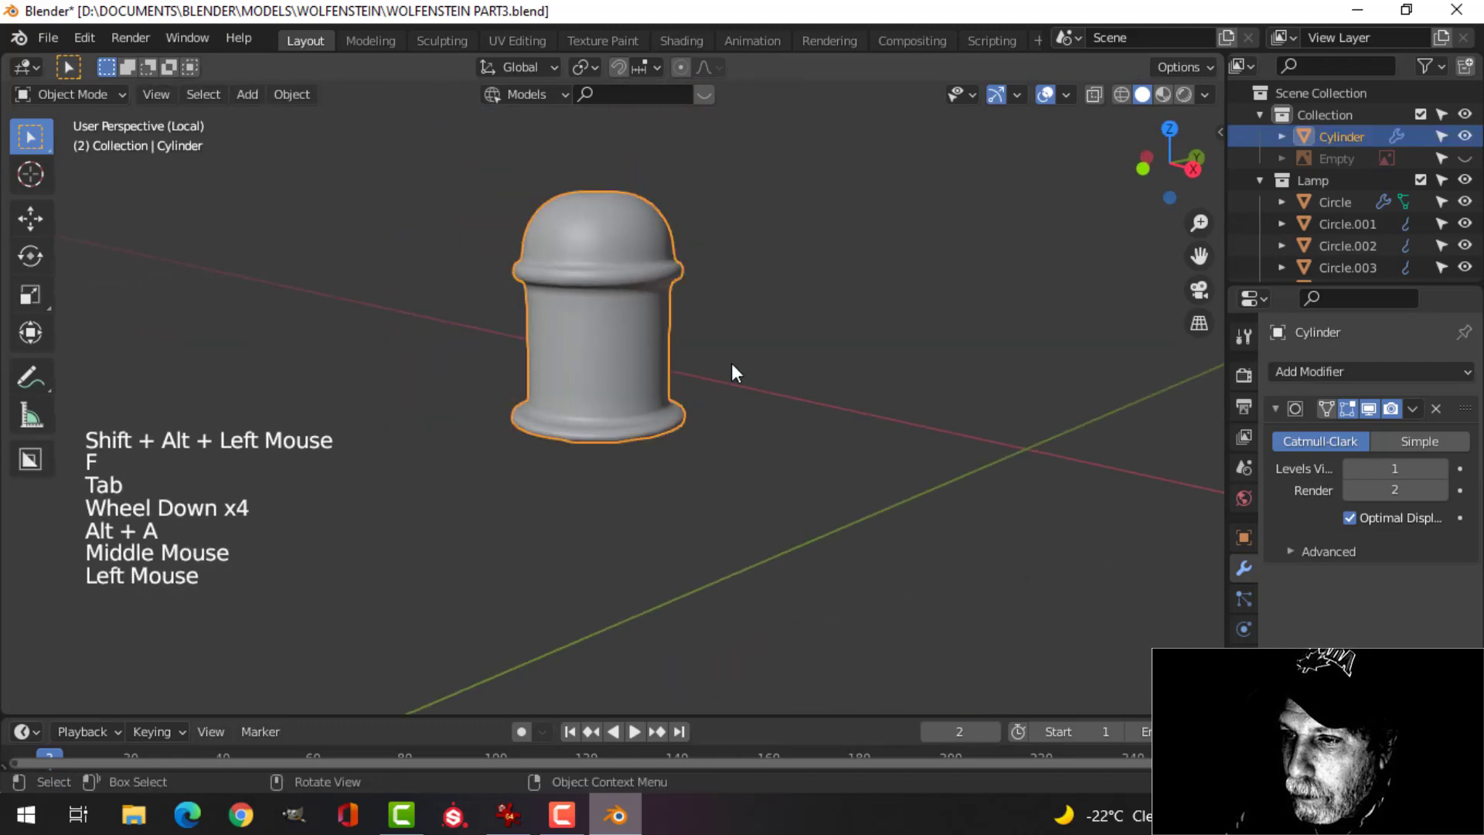
pyautogui.press('KP_7')
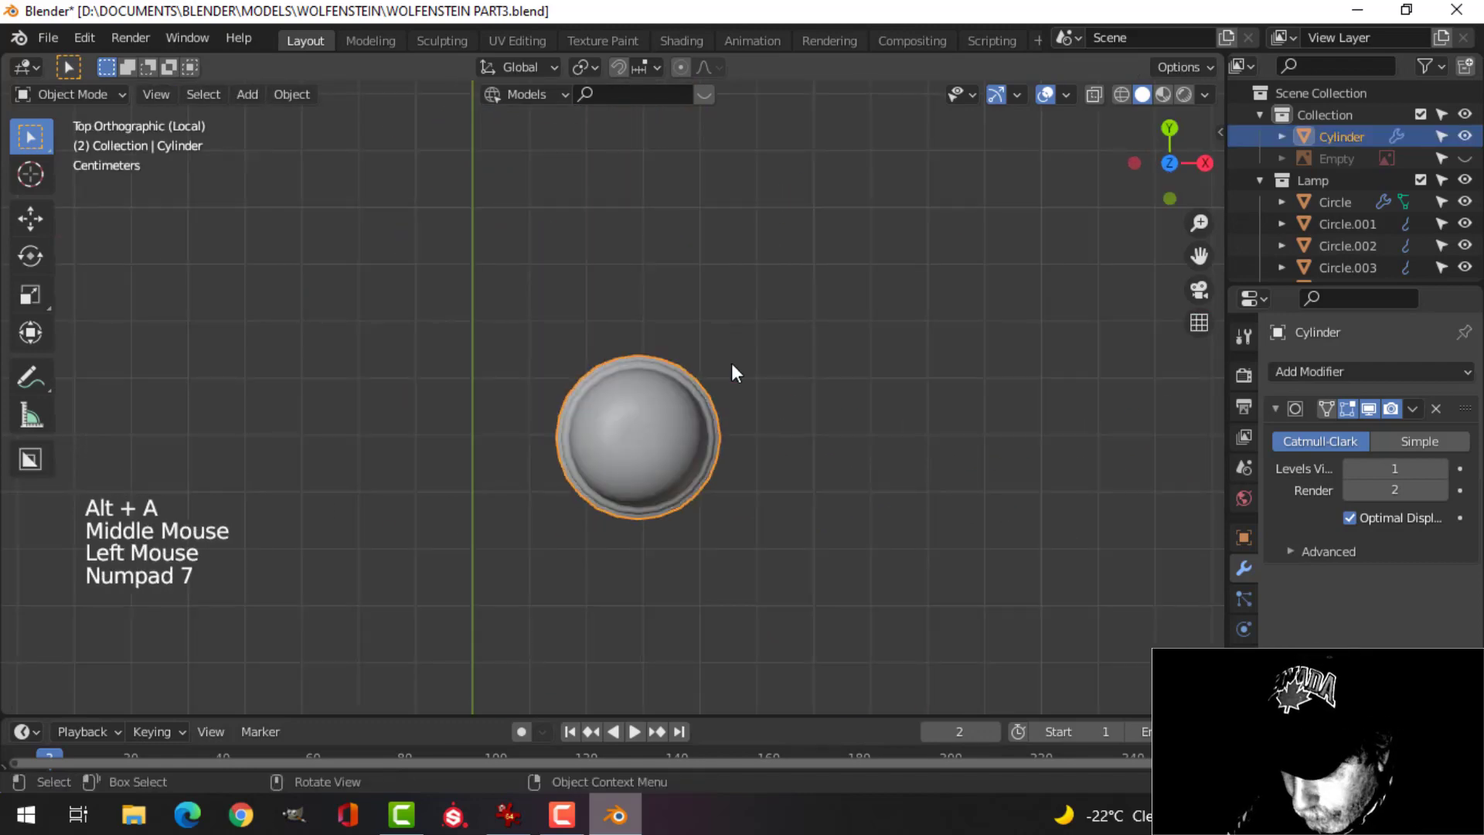
pyautogui.press('/')
pyautogui.scroll(-3, 732, 363)
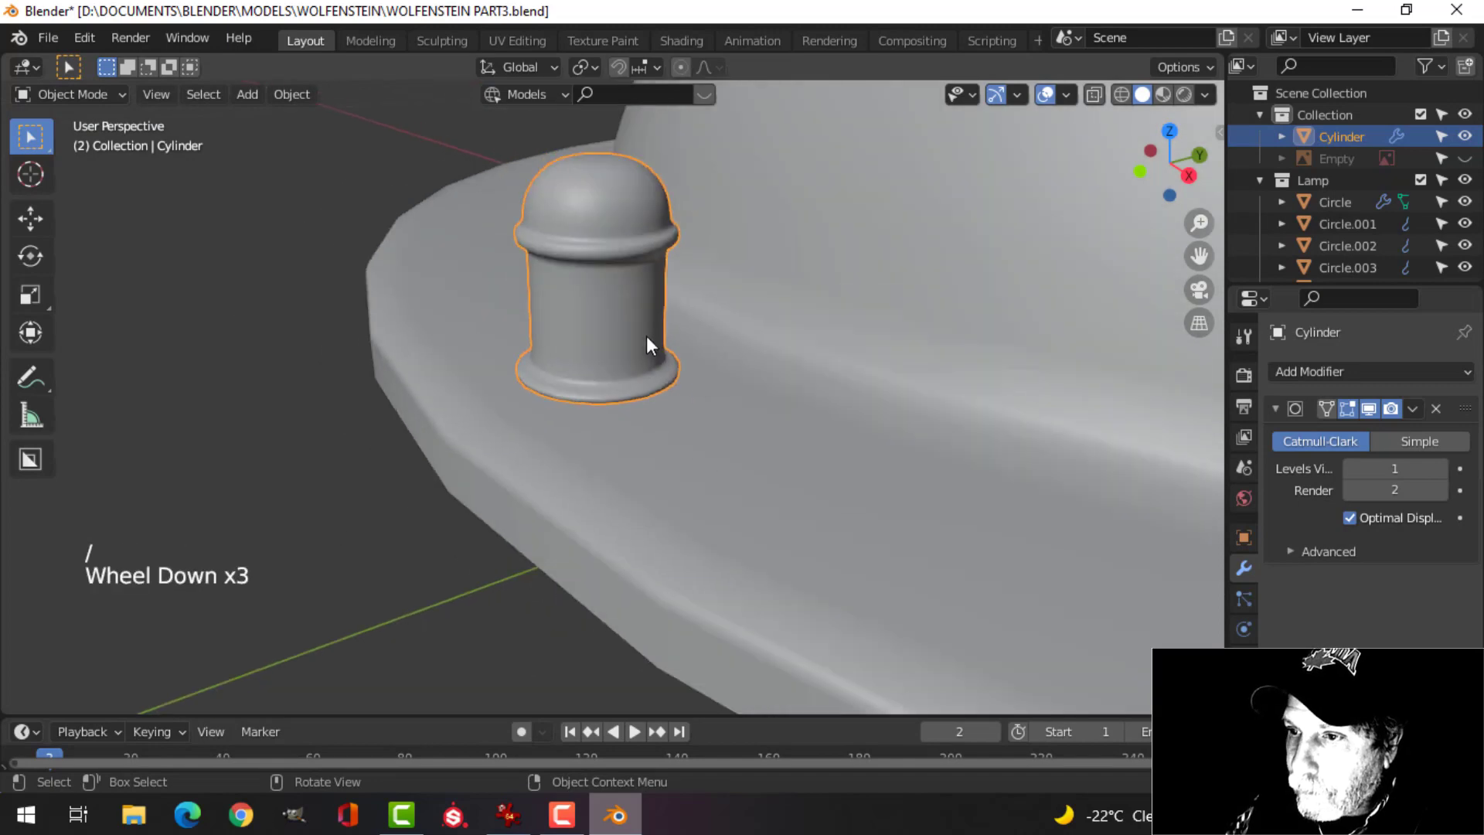
# Select all of the post's geometry in the top view, display the lamp in wireframe and save the file.
pyautogui.moveTo(646, 335); pyautogui.dragTo(779, 298, button='middle')
pyautogui.scroll(-2, 615, 271)
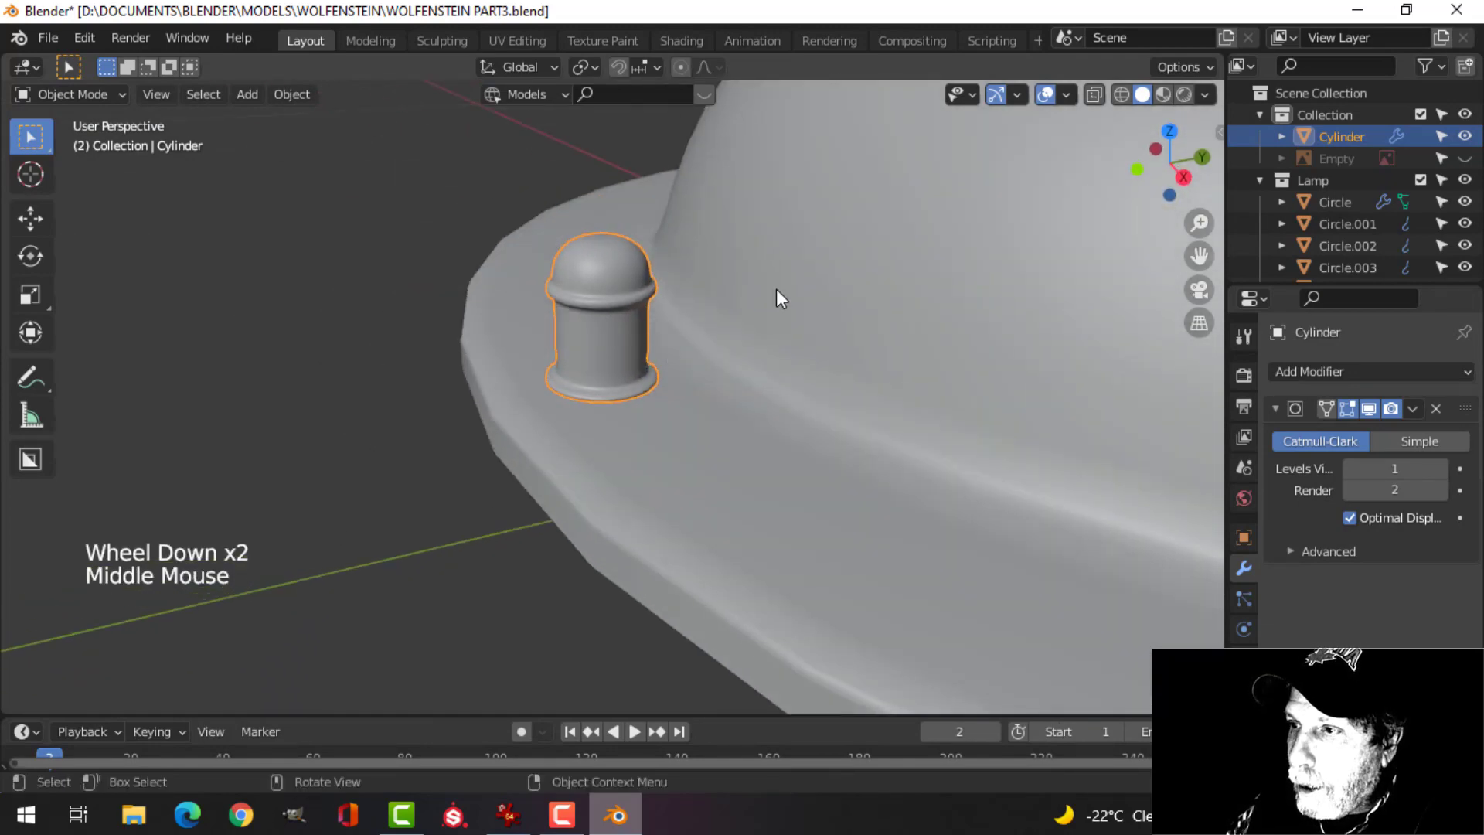
pyautogui.scroll(-5, 773, 294)
pyautogui.press('KP_7')
pyautogui.scroll(-7, 754, 317)
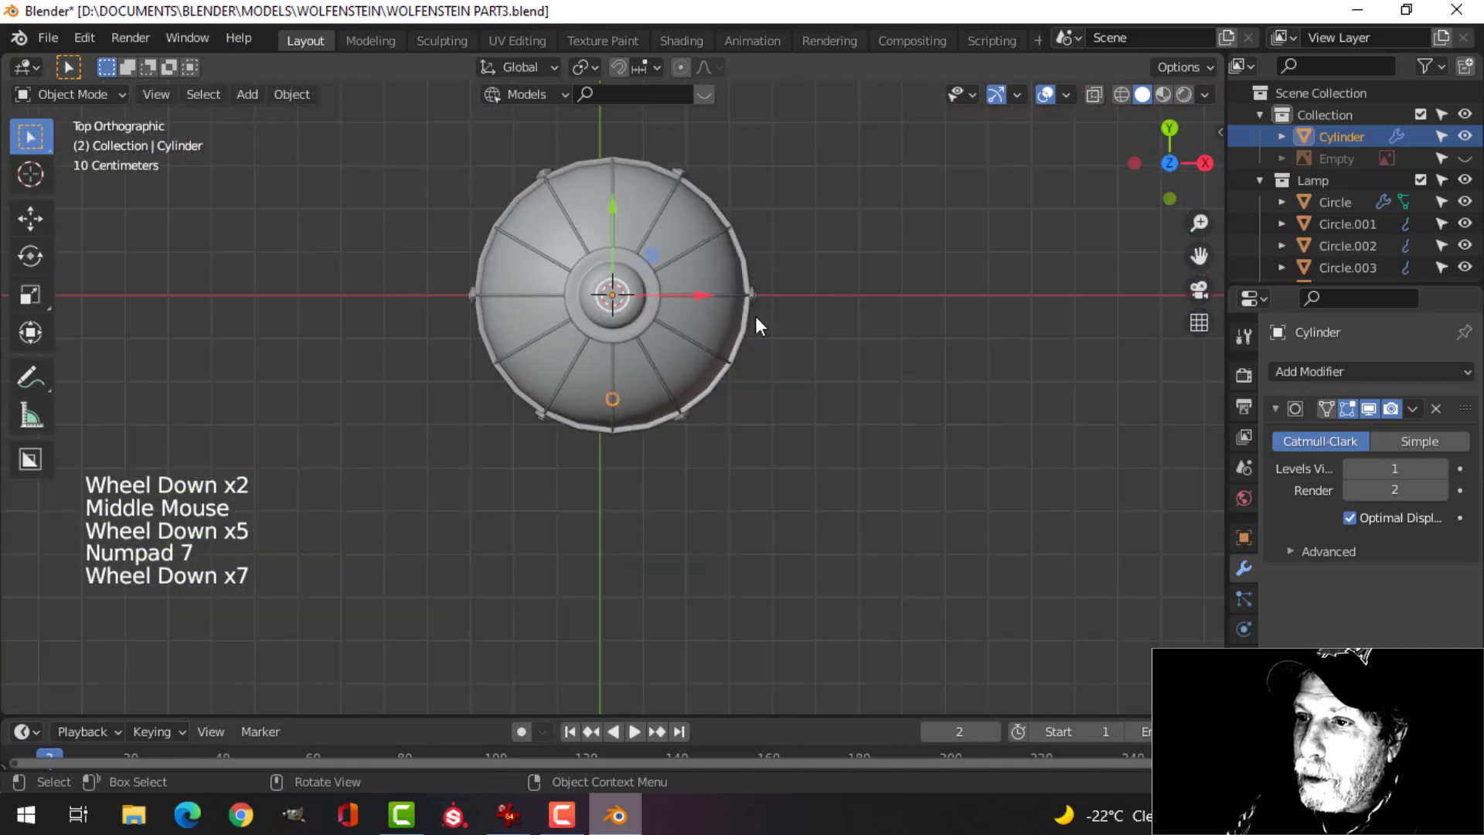
pyautogui.scroll(2, 607, 342)
pyautogui.press('Tab')
pyautogui.press('a')
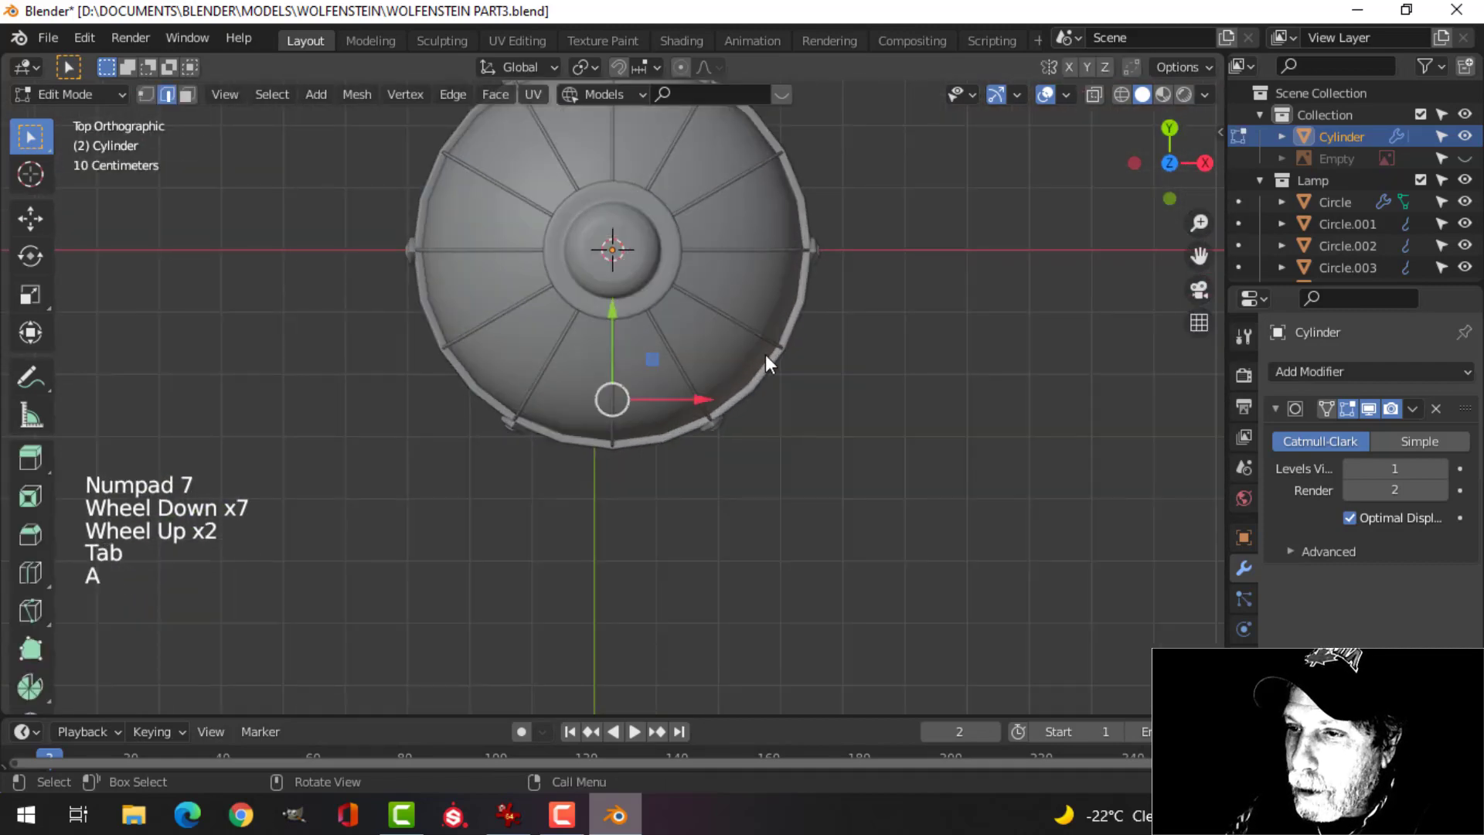
pyautogui.press('Tab')
pyautogui.press('Tab')
pyautogui.press('a')
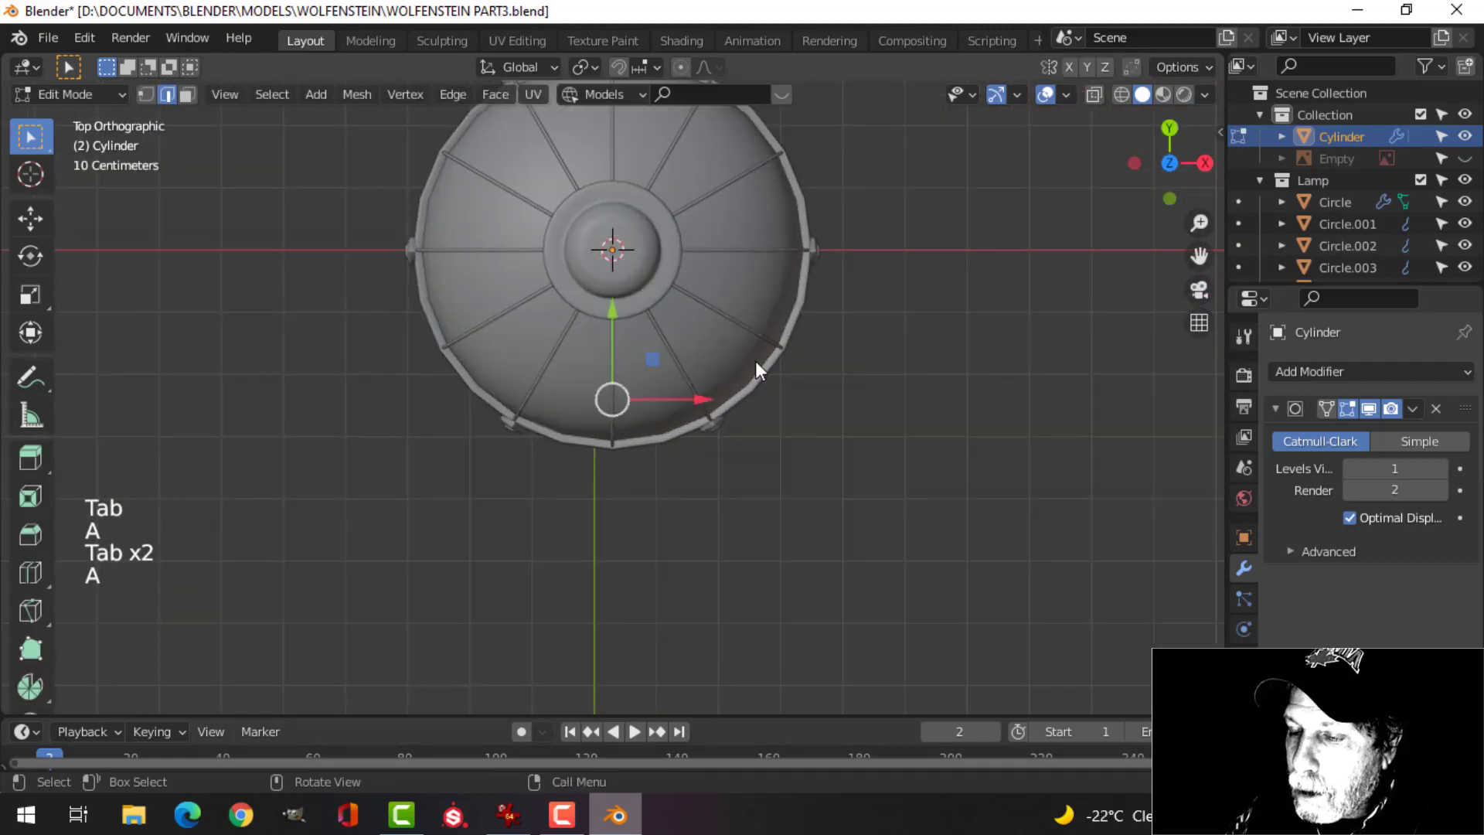
pyautogui.press('z')
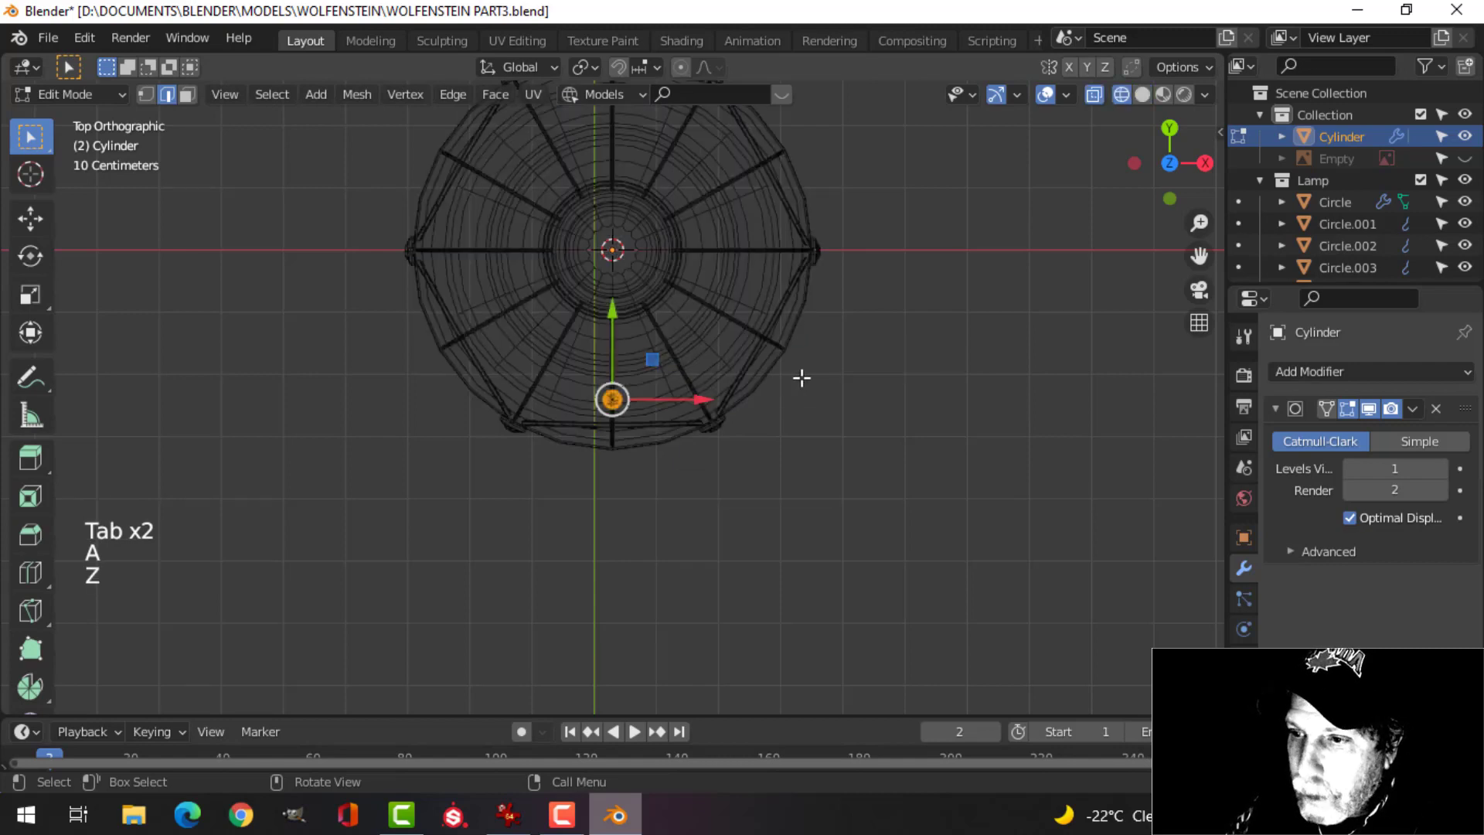
pyautogui.scroll(-2, 835, 371)
pyautogui.hotkey('ctrl', 's')
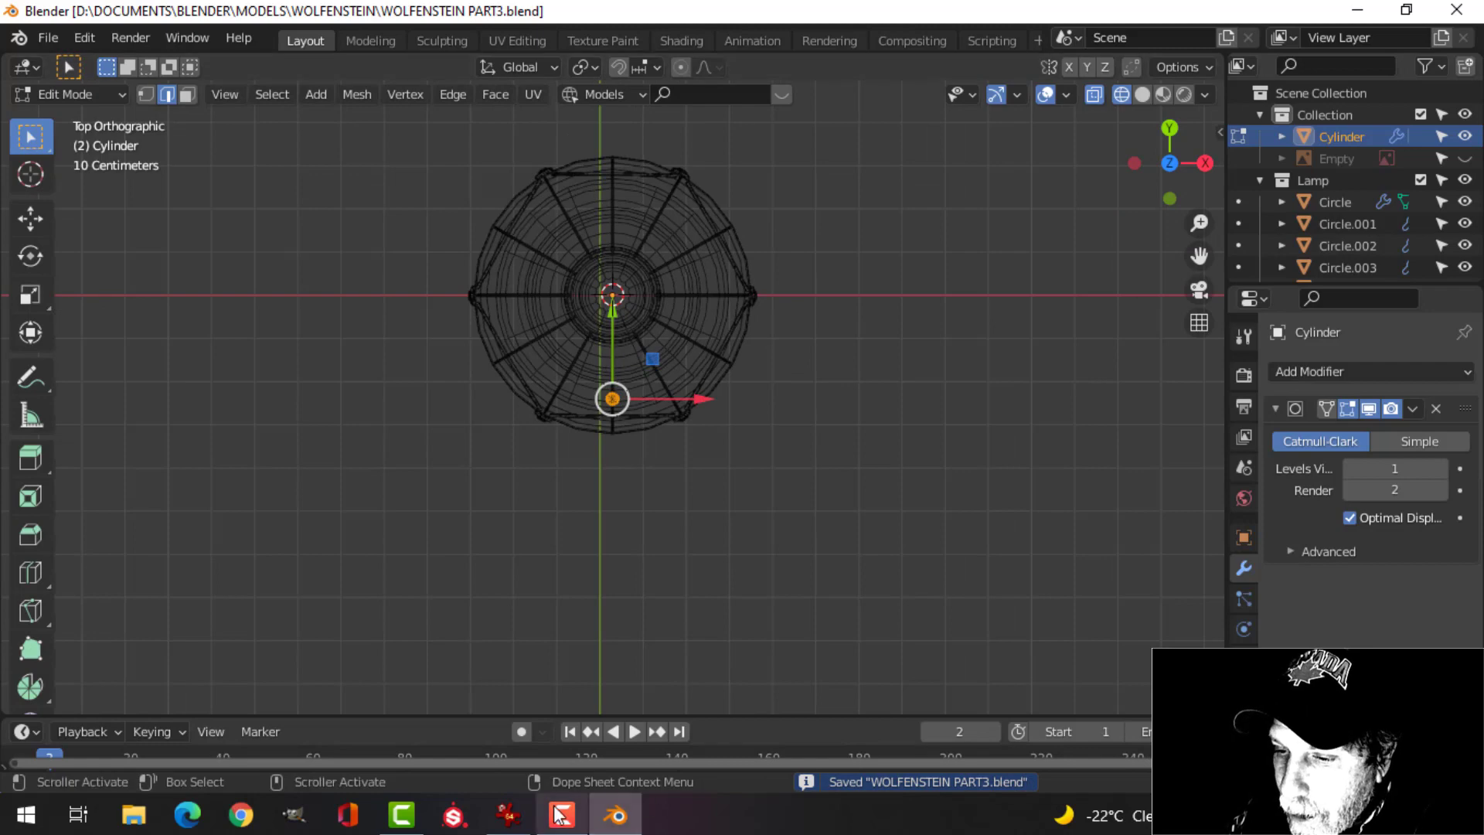
# Check the posts around the lamp base in the IrfanView reference image, and return to Blender in solid shading.
pyautogui.click(507, 813)
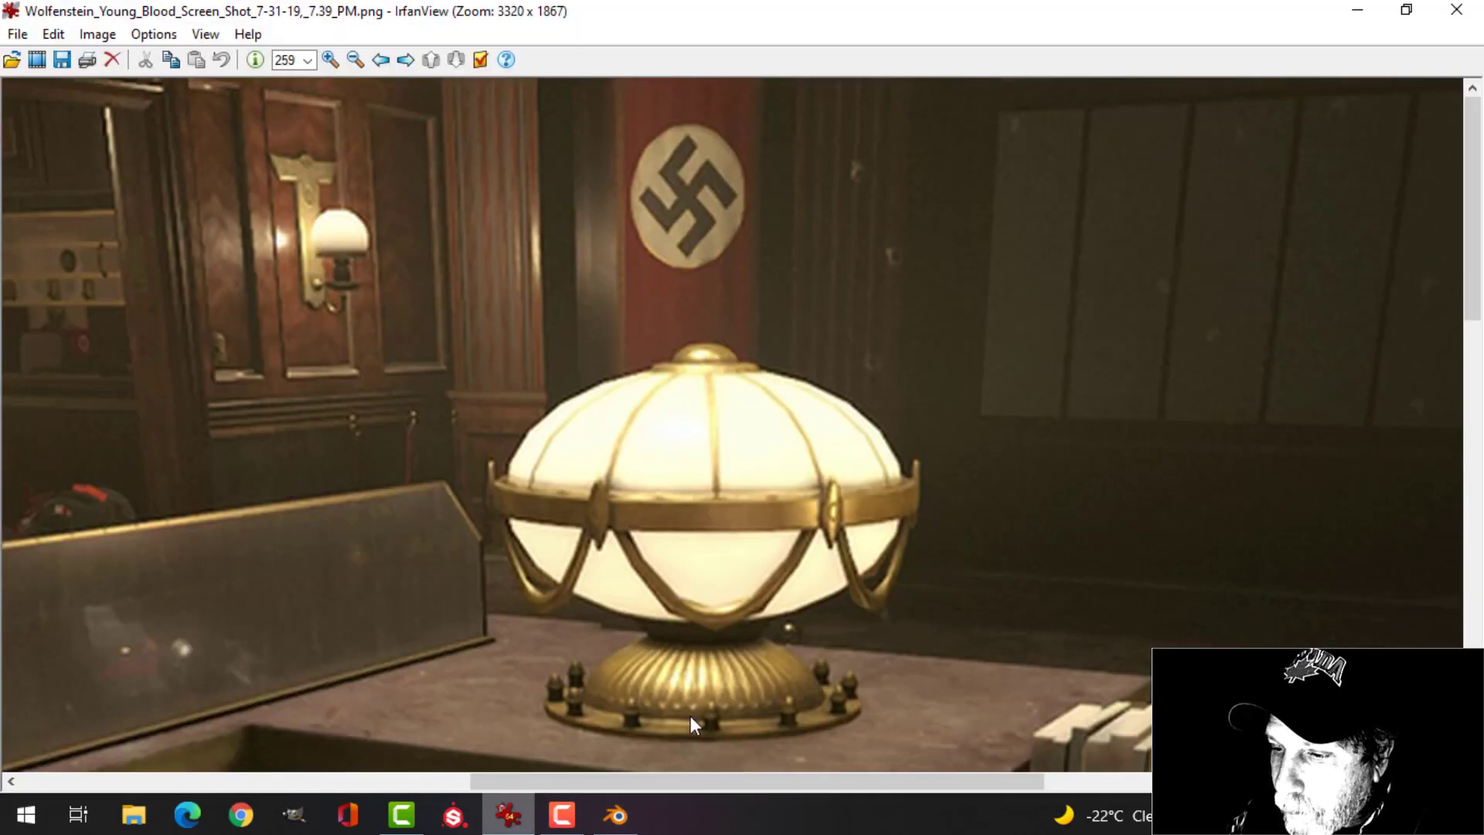
pyautogui.click(619, 815)
pyautogui.moveTo(735, 702); pyautogui.dragTo(701, 344, button='middle')
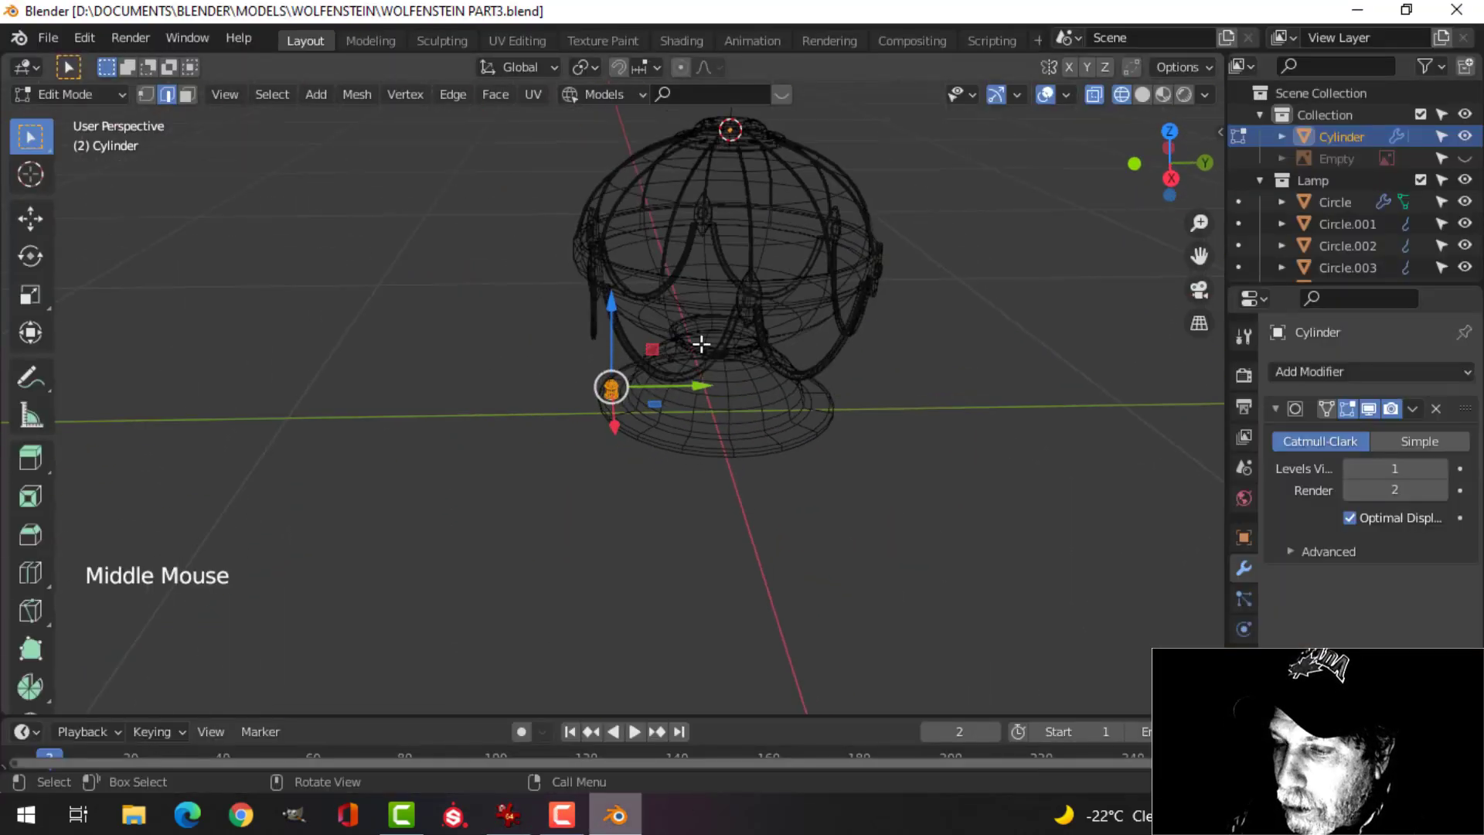
pyautogui.press('z')
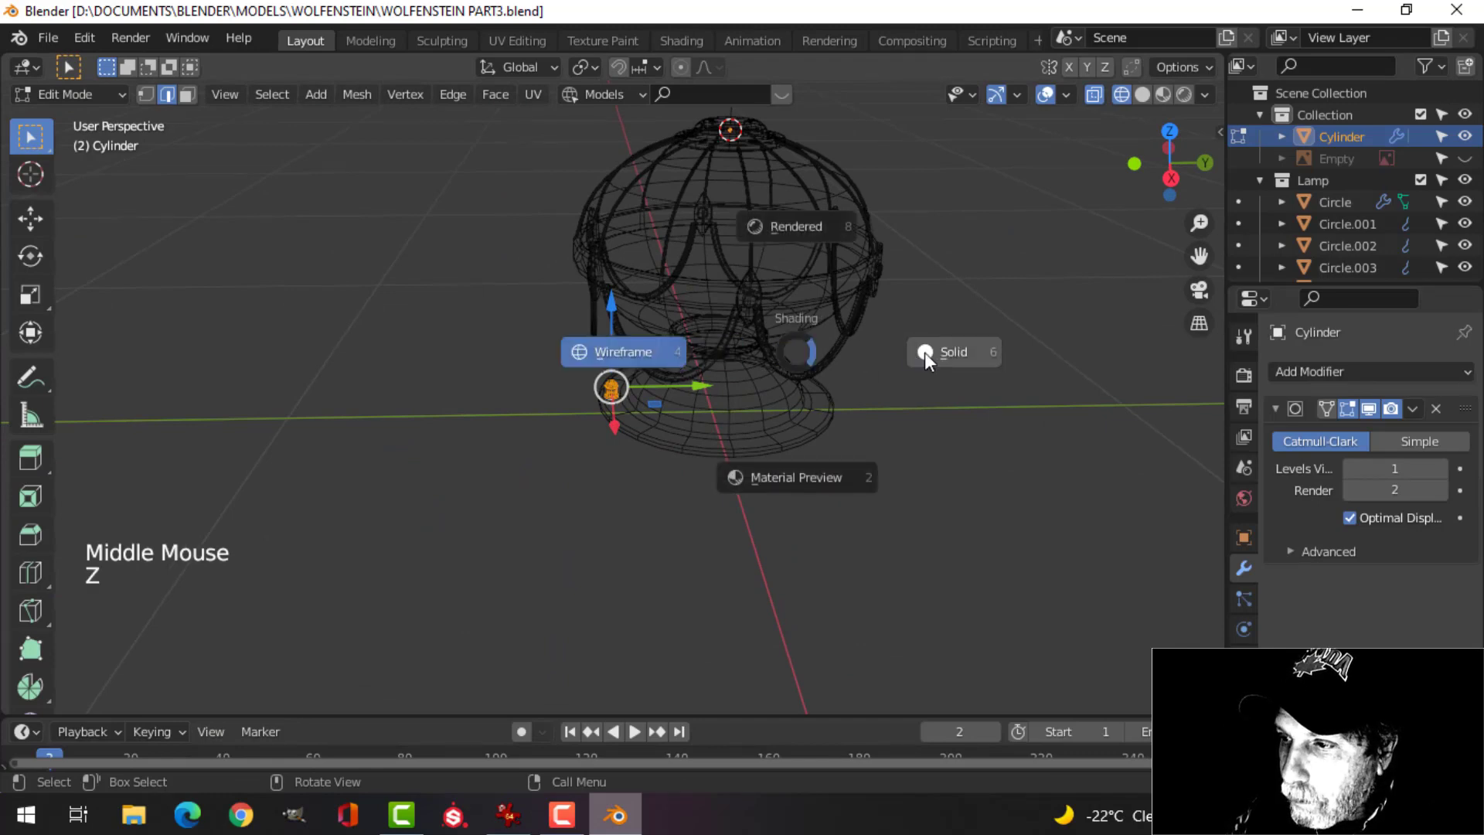
# Scale the post's geometry to about 0.82 in X and Y, keeping its height.
pyautogui.scroll(4, 722, 375)
pyautogui.moveTo(722, 374)
pyautogui.keyDown('shift'); pyautogui.mouseDown(button='middle')
pyautogui.moveTo(875, 282)
pyautogui.moveTo(656, 381)
pyautogui.moveTo(696, 355)
pyautogui.moveTo(686, 364)
pyautogui.moveTo(708, 389)
pyautogui.mouseUp(button='middle'); pyautogui.keyUp('shift')
pyautogui.scroll(3, 874, 281)
pyautogui.scroll(3, 685, 365)
pyautogui.scroll(1, 695, 392)
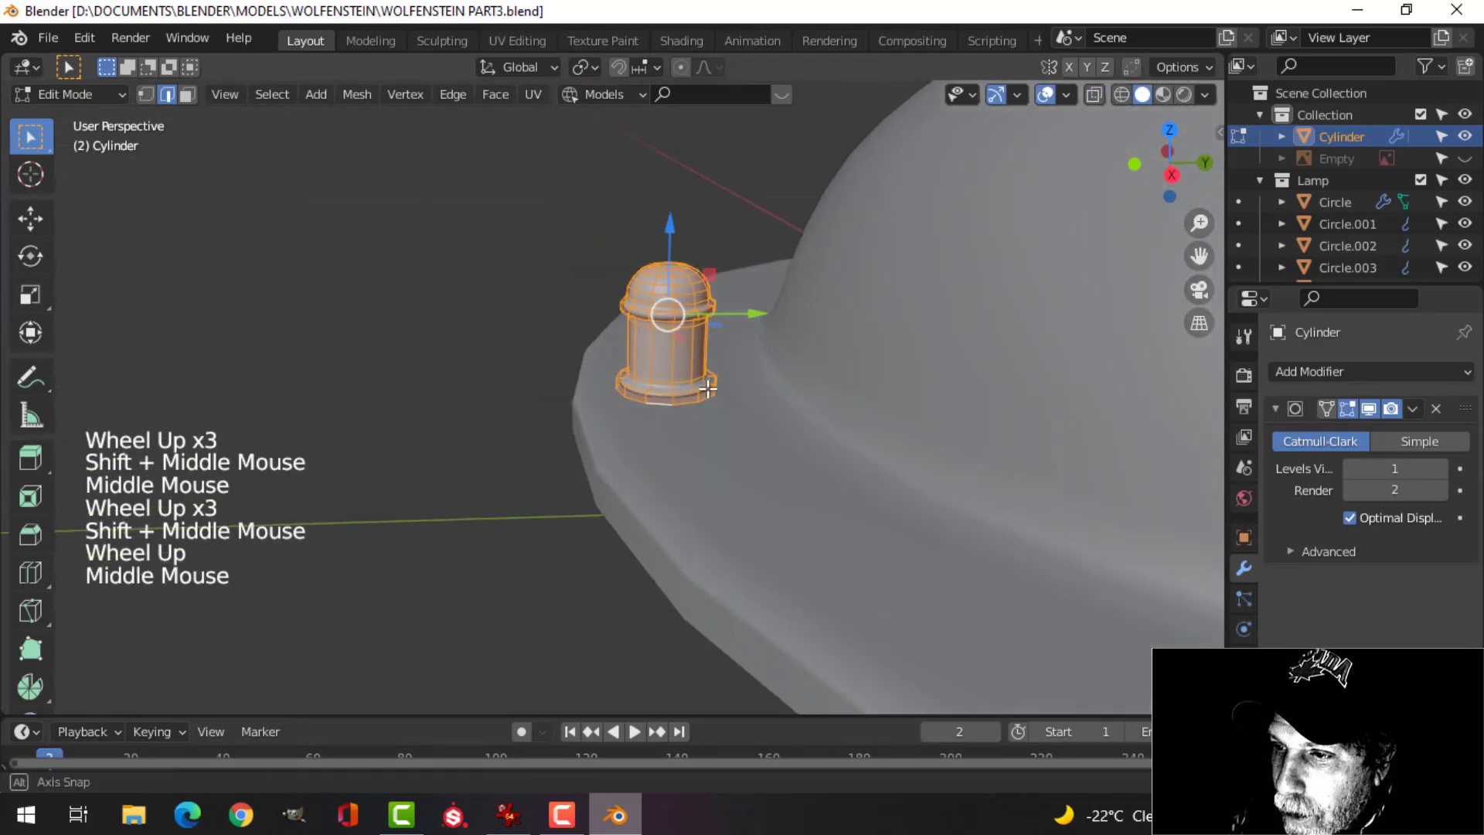
pyautogui.press('s')
pyautogui.hotkey('shift', 'z')
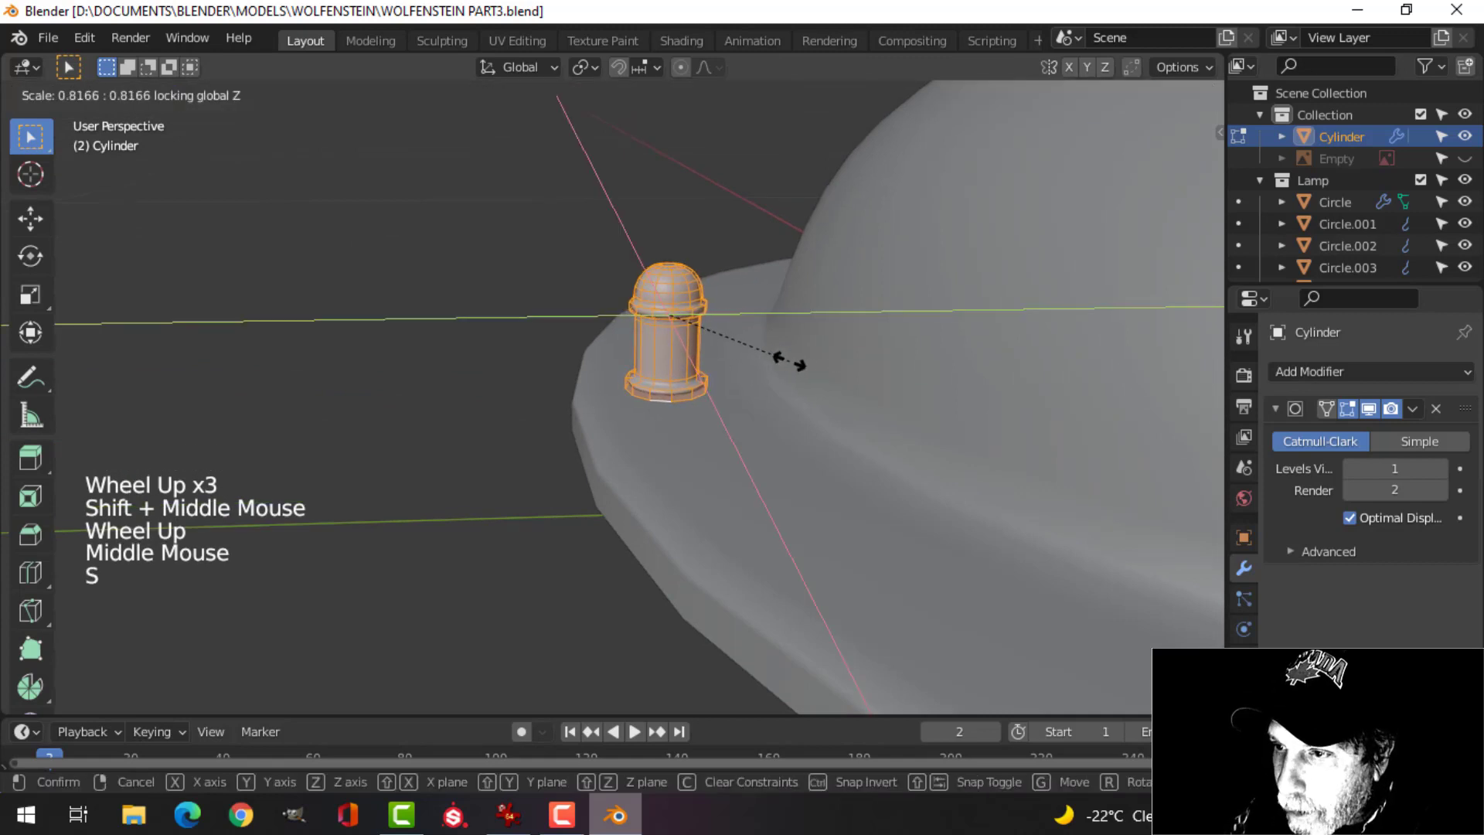
pyautogui.click(789, 357)
# Move the post's geometry about 0.0037 m outward along negative Y and lower it about 0.0024 m into the rim.
pyautogui.moveTo(763, 316); pyautogui.dragTo(744, 317)
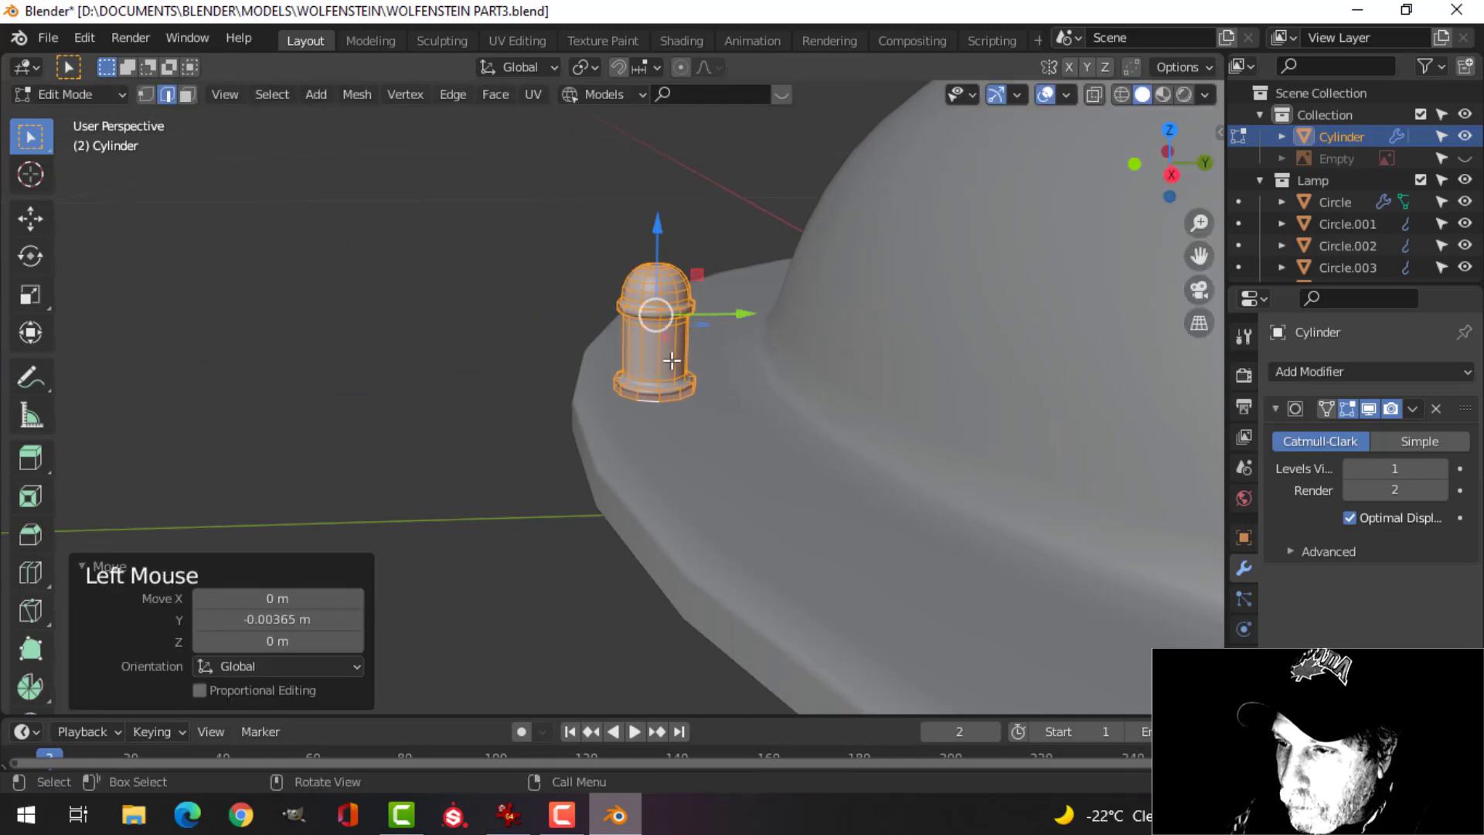
pyautogui.moveTo(658, 235); pyautogui.dragTo(660, 248)
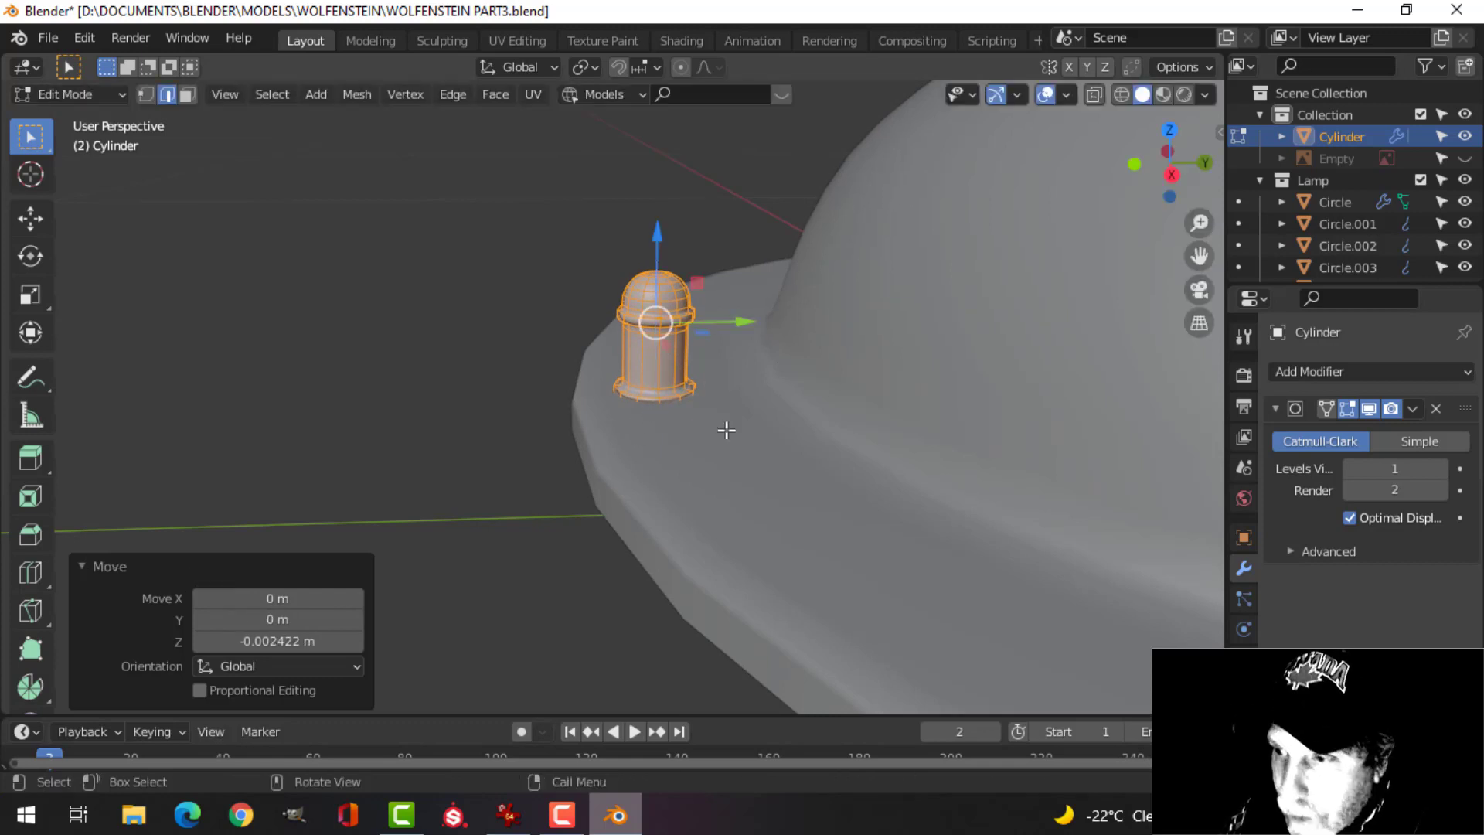
pyautogui.press('z')
pyautogui.press('Tab')
pyautogui.scroll(-3, 744, 413)
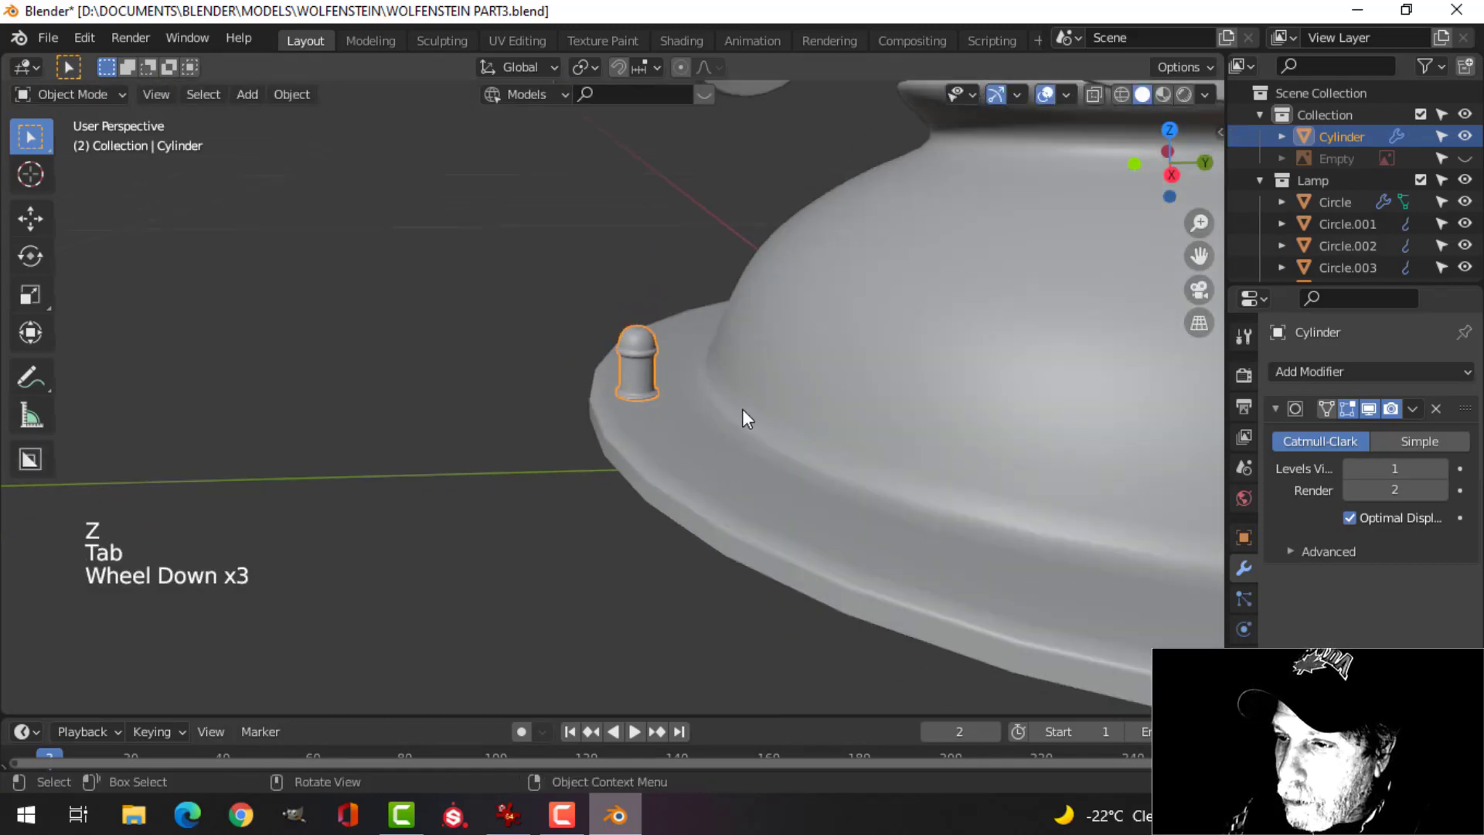
# Return to the top view with all the narrowed post's geometry selected in wireframe, and save the file.
pyautogui.press('KP_7')
pyautogui.press('Tab')
pyautogui.press('a')
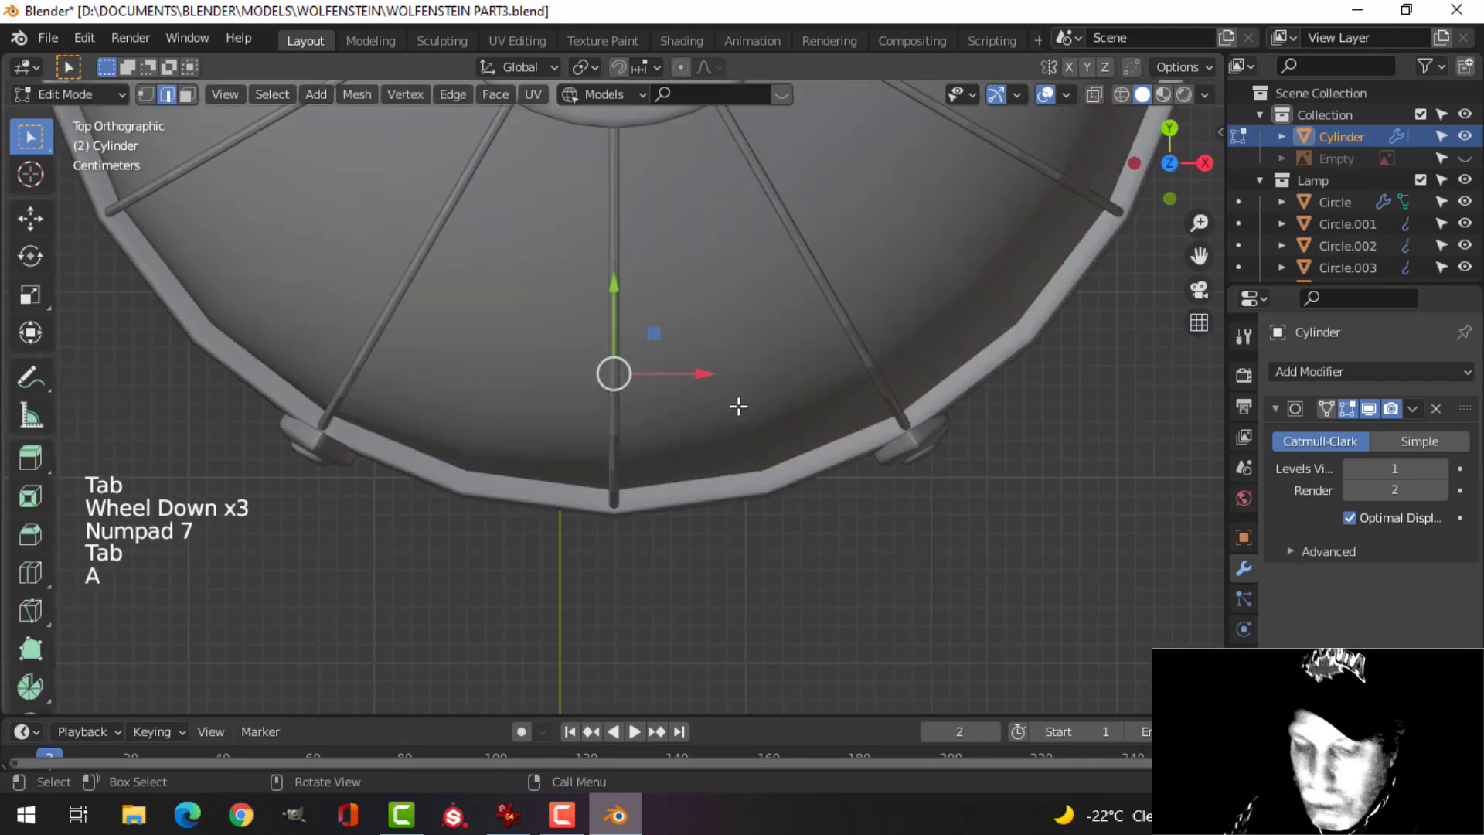
pyautogui.scroll(-1, 739, 405)
pyautogui.press('z')
pyautogui.click(523, 419)
pyautogui.scroll(-5, 730, 384)
pyautogui.moveTo(735, 402)
pyautogui.keyDown('shift'); pyautogui.mouseDown(button='middle')
pyautogui.moveTo(739, 471)
pyautogui.moveTo(759, 442)
pyautogui.moveTo(747, 424)
pyautogui.mouseUp(button='middle'); pyautogui.keyUp('shift')
pyautogui.hotkey('ctrl', 's')
pyautogui.scroll(-2, 736, 461)
pyautogui.scroll(2, 739, 471)
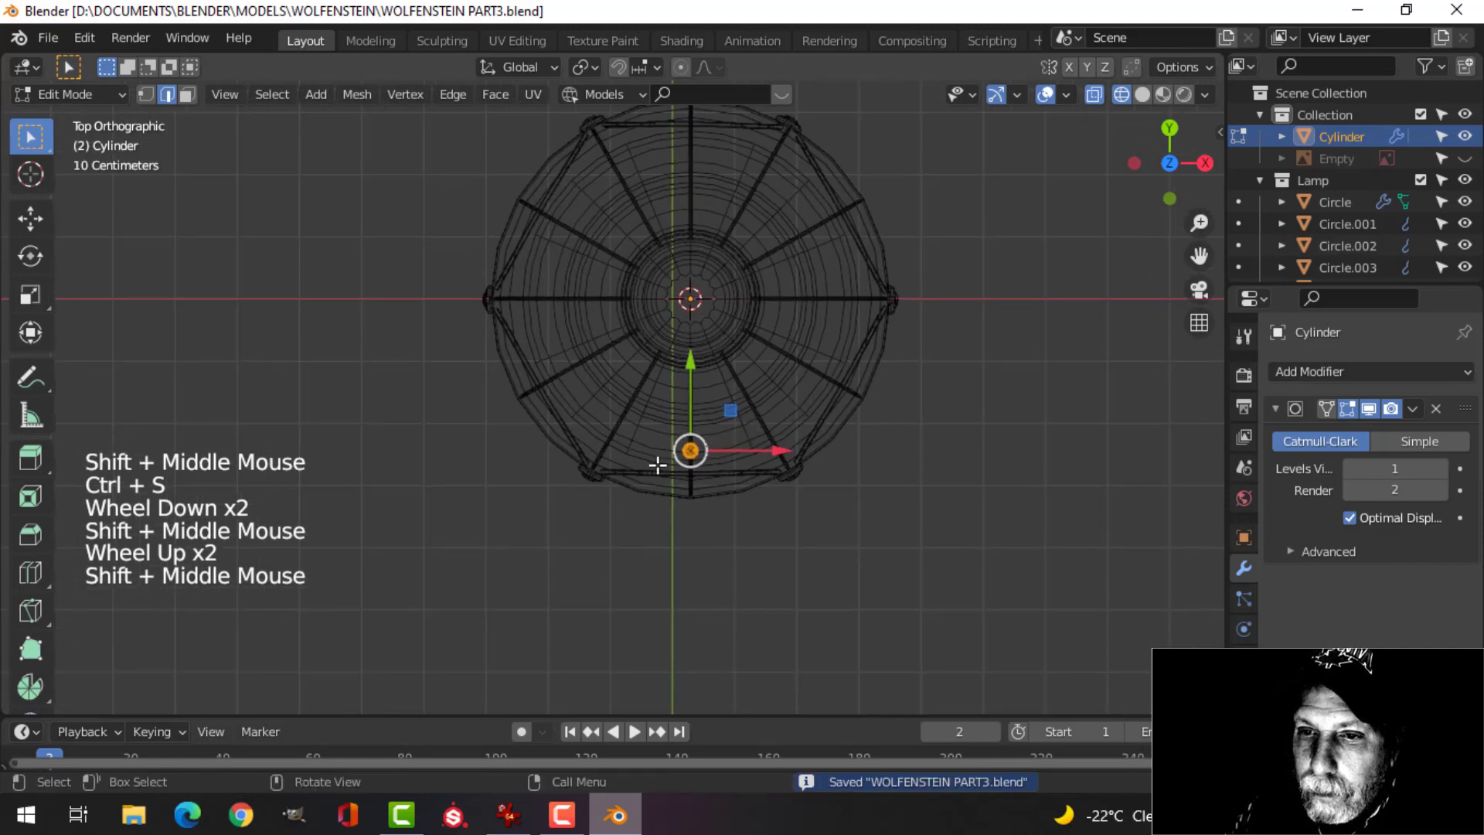
# Try to spin the post's geometry around the lamp's center with the Spin tool.
pyautogui.click(31, 686)
pyautogui.click(821, 163)
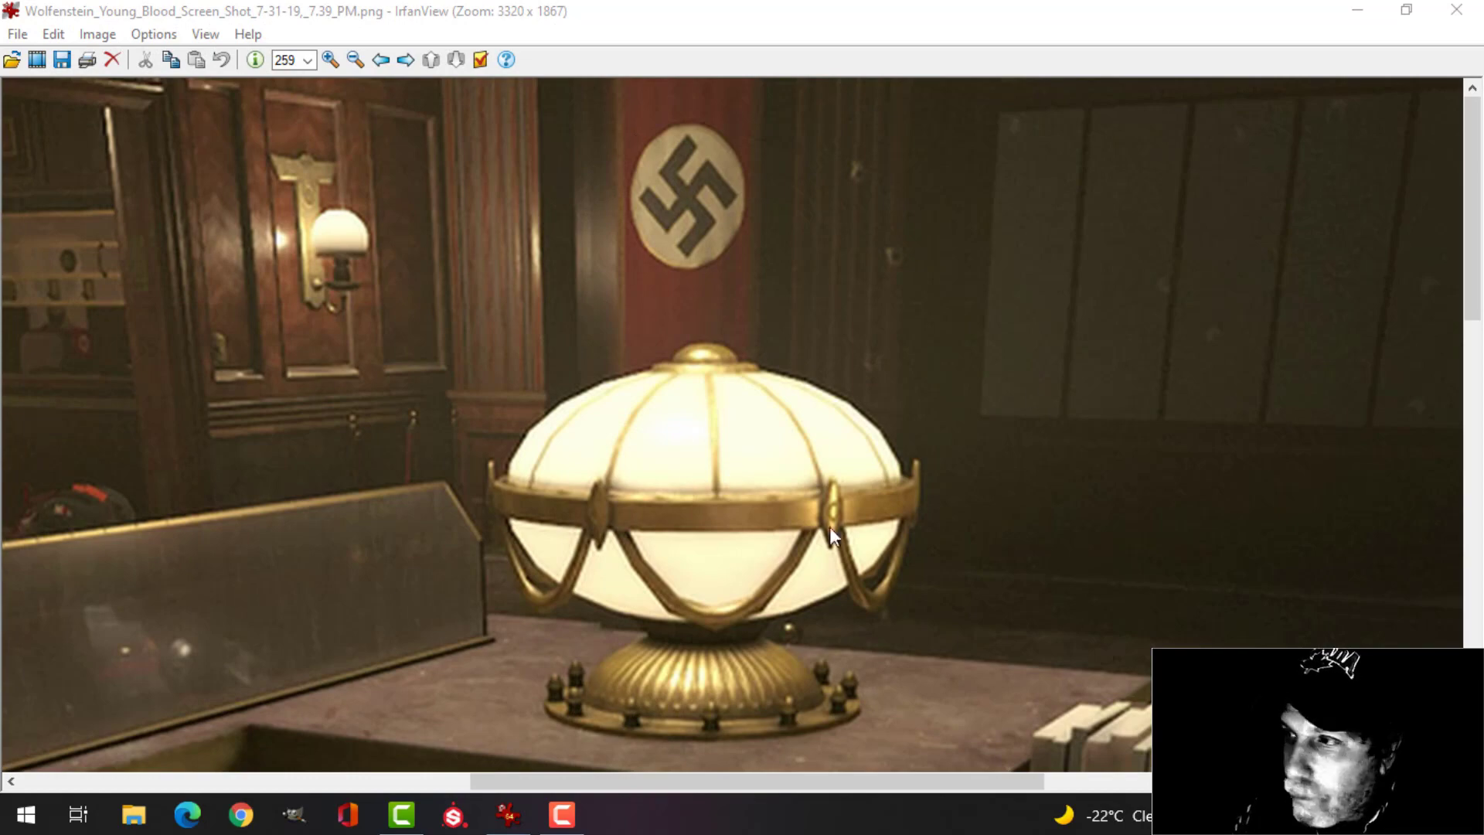
# Minimize the reference image, relaunch Blender and open the recent file WOLFENSTEIN PART3.blend.
pyautogui.click(1362, 17)
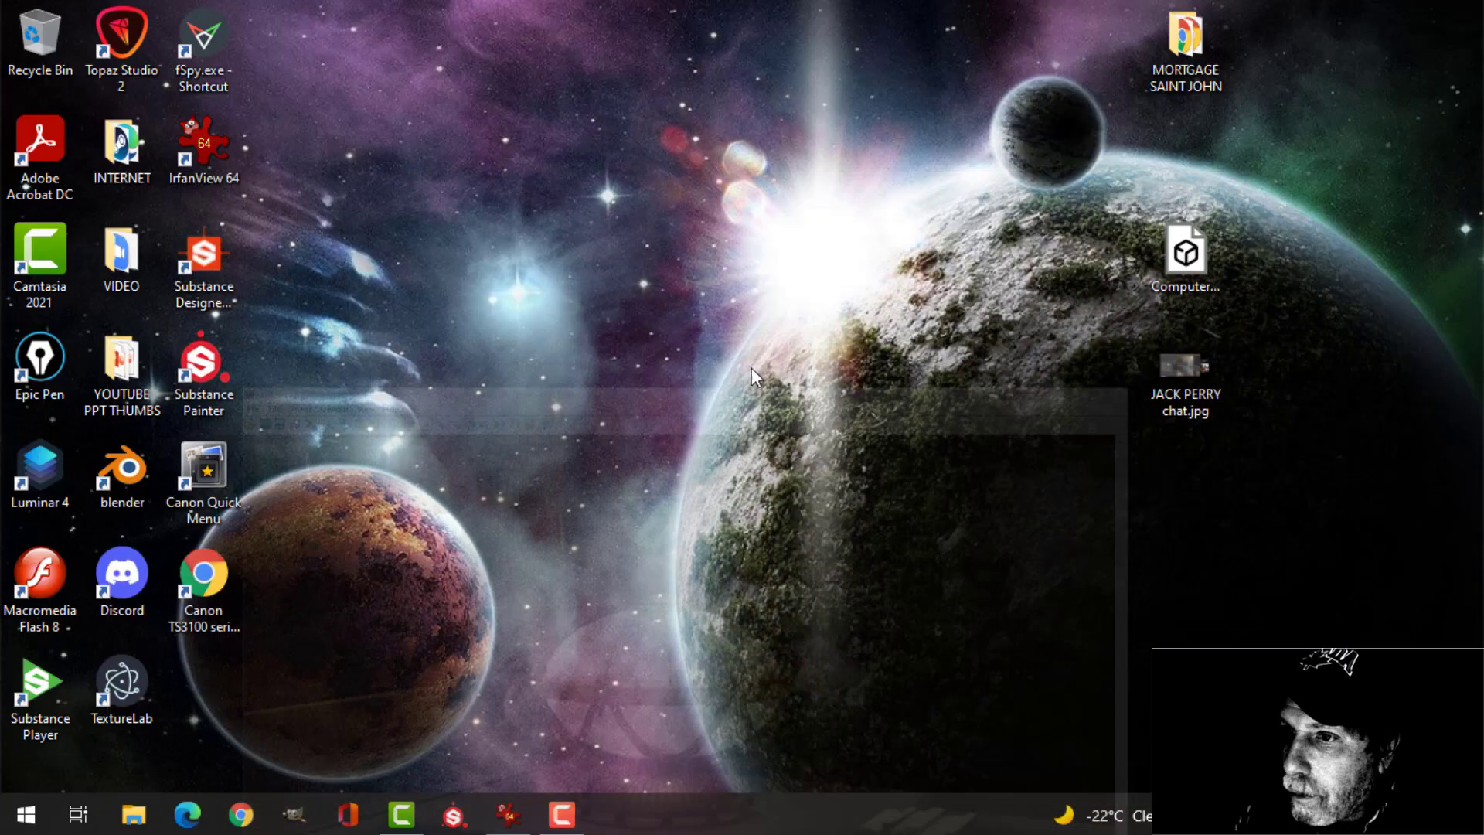
pyautogui.doubleClick(128, 466)
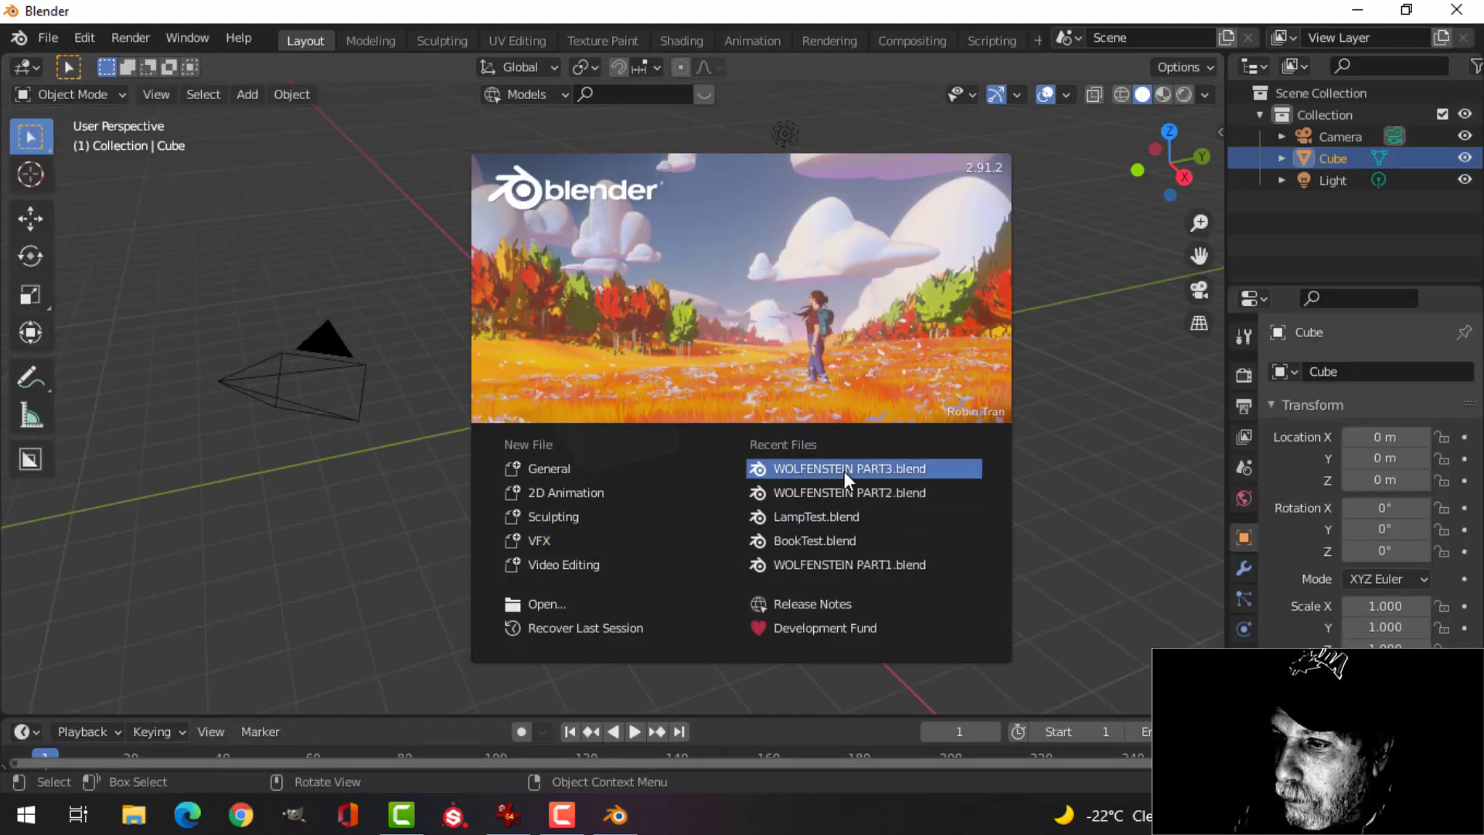
pyautogui.click(847, 471)
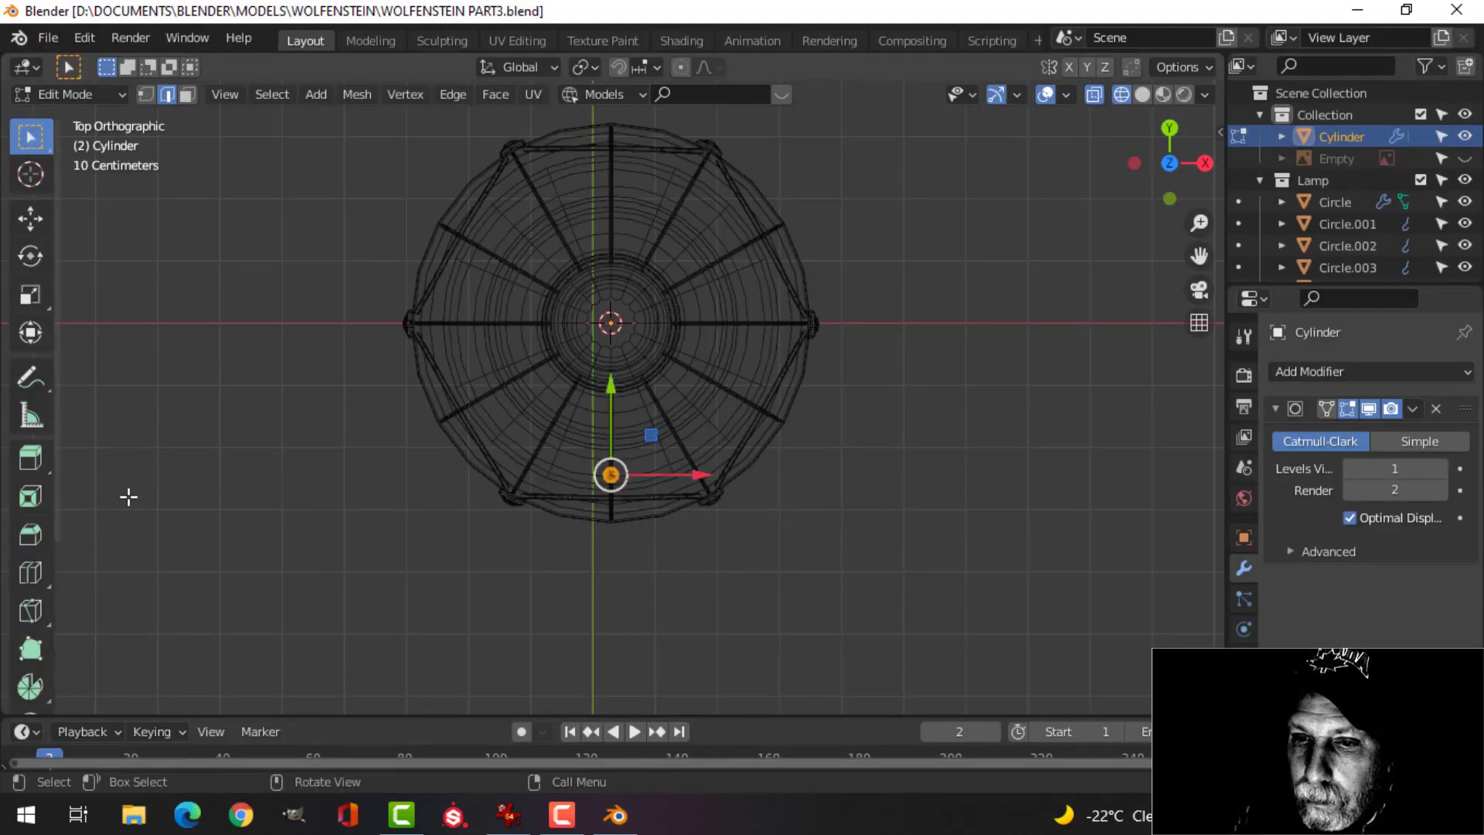
# Spin the selected post 360° around the lamp's center on the Z axis in 12 steps.
pyautogui.click(31, 694)
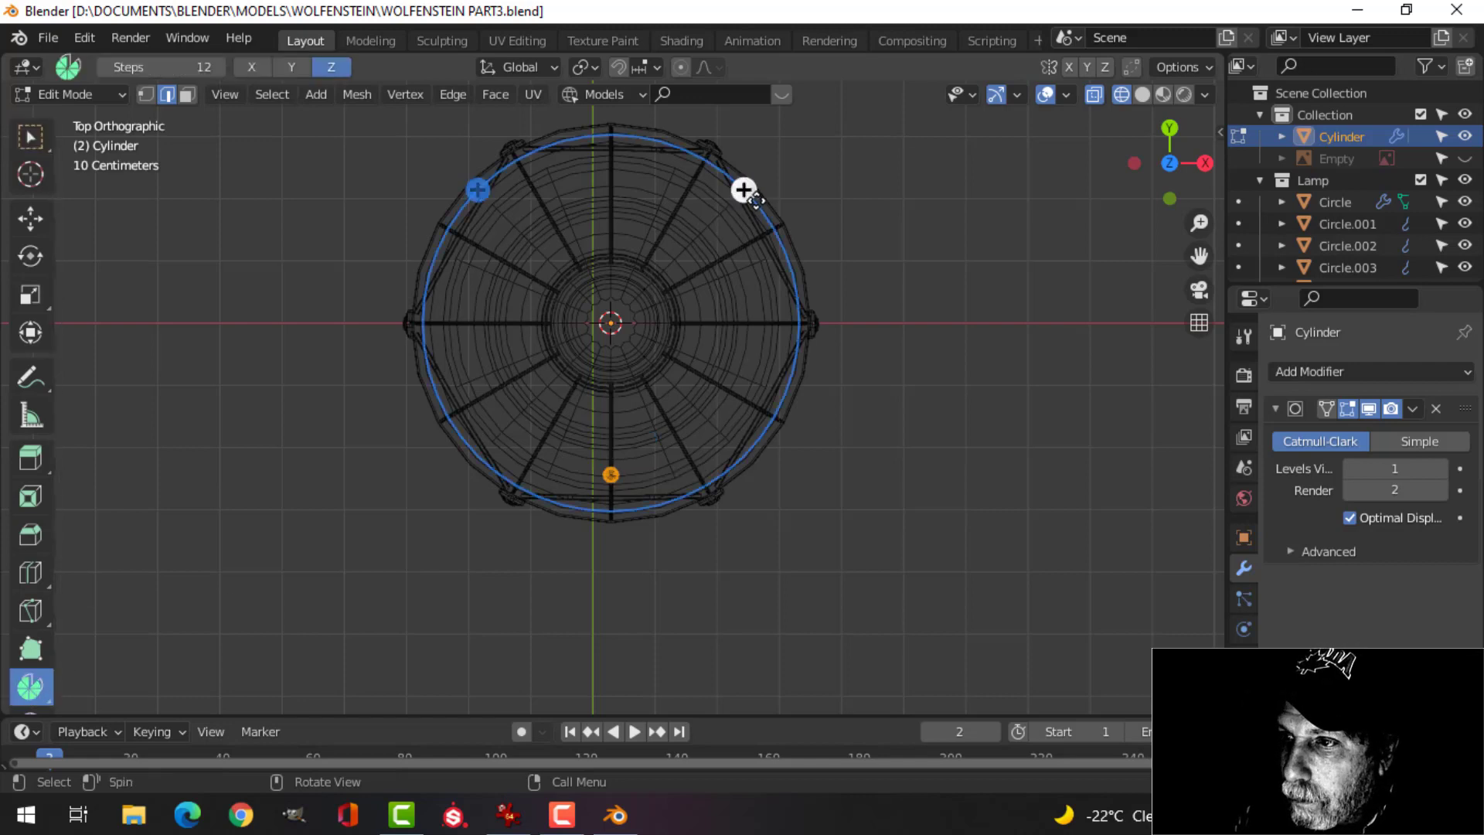
pyautogui.moveTo(742, 191); pyautogui.dragTo(740, 188)
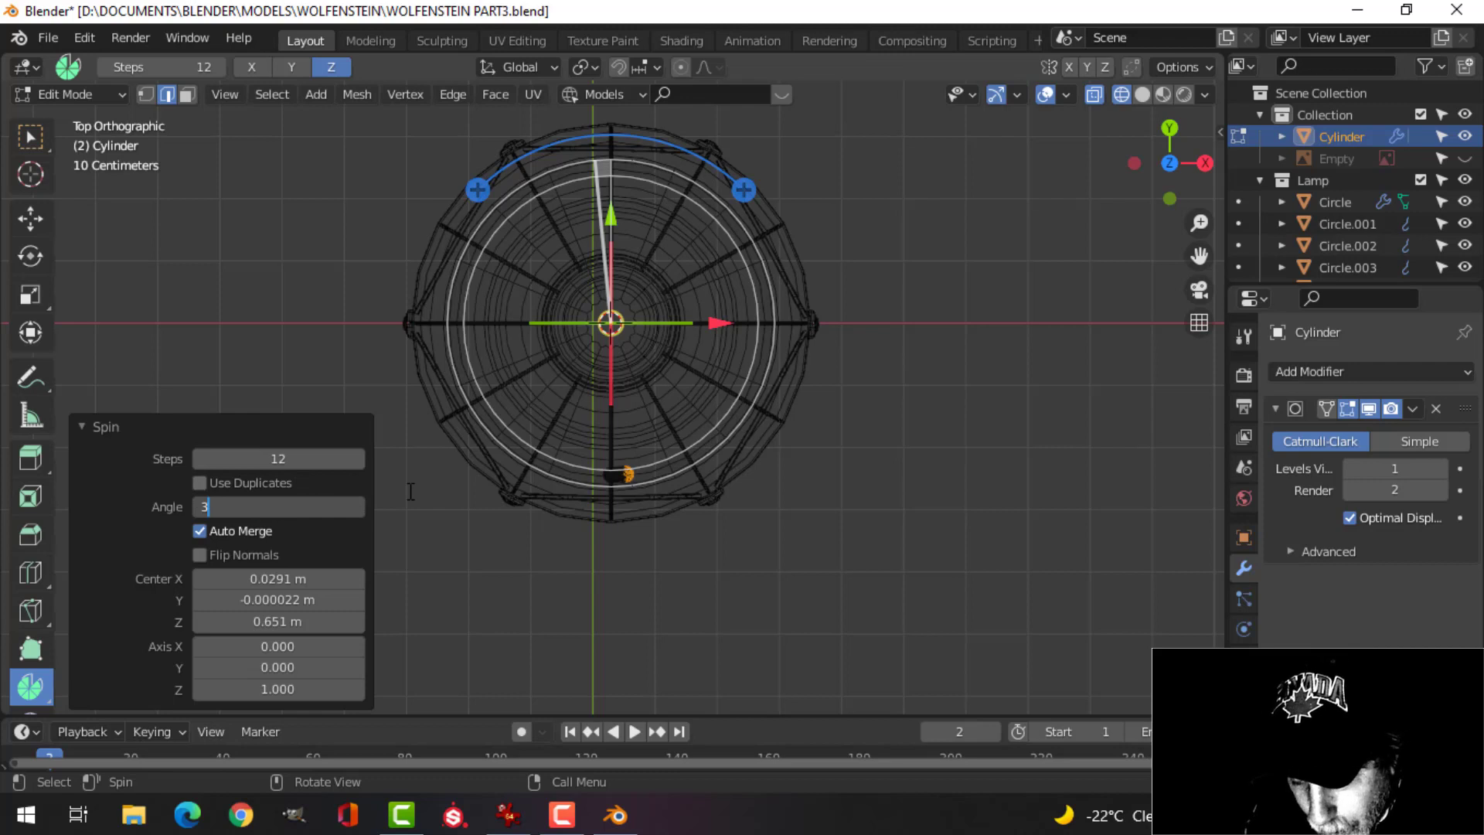
pyautogui.press('Return')
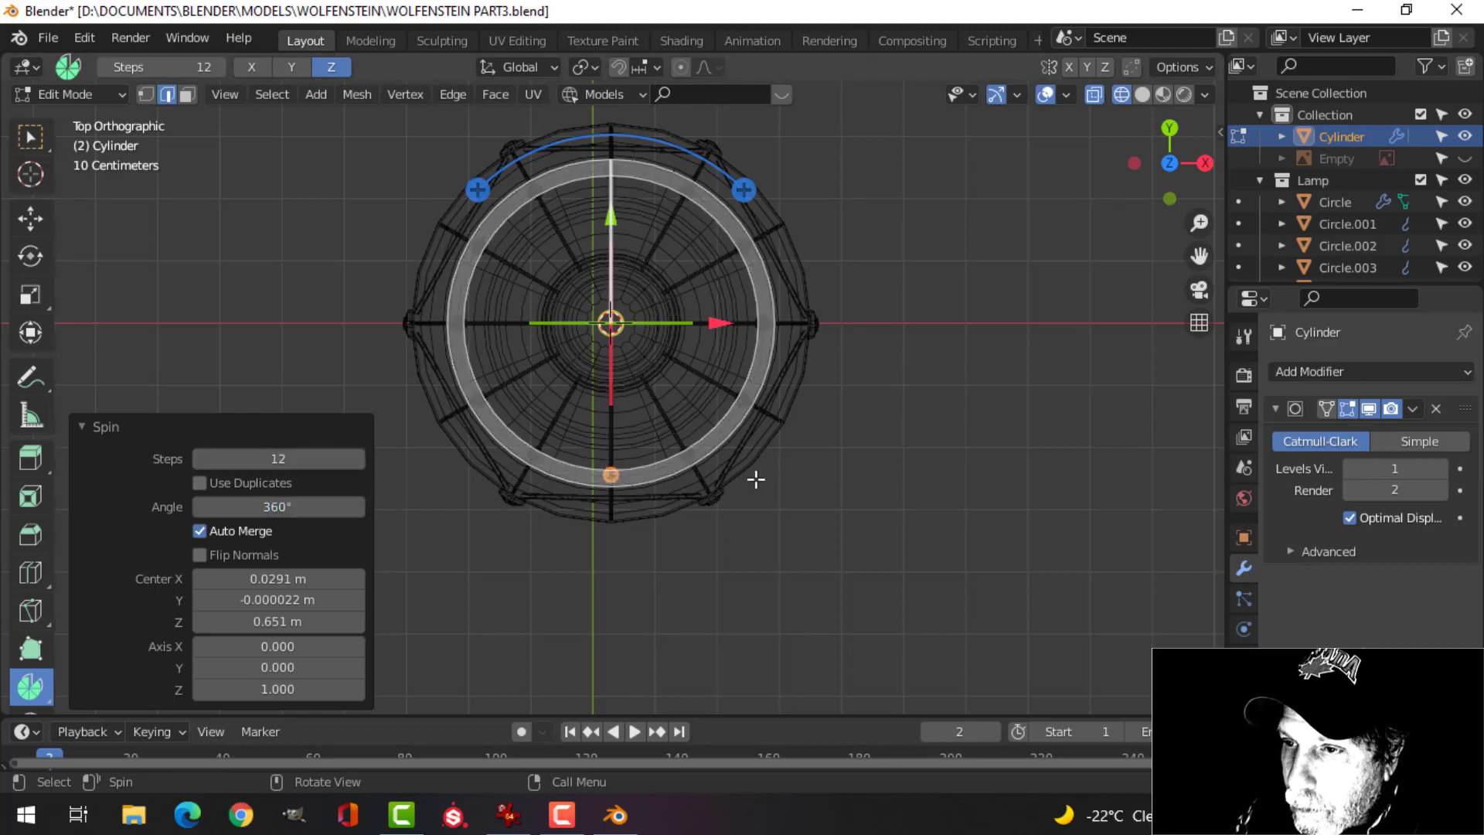
pyautogui.press('s')
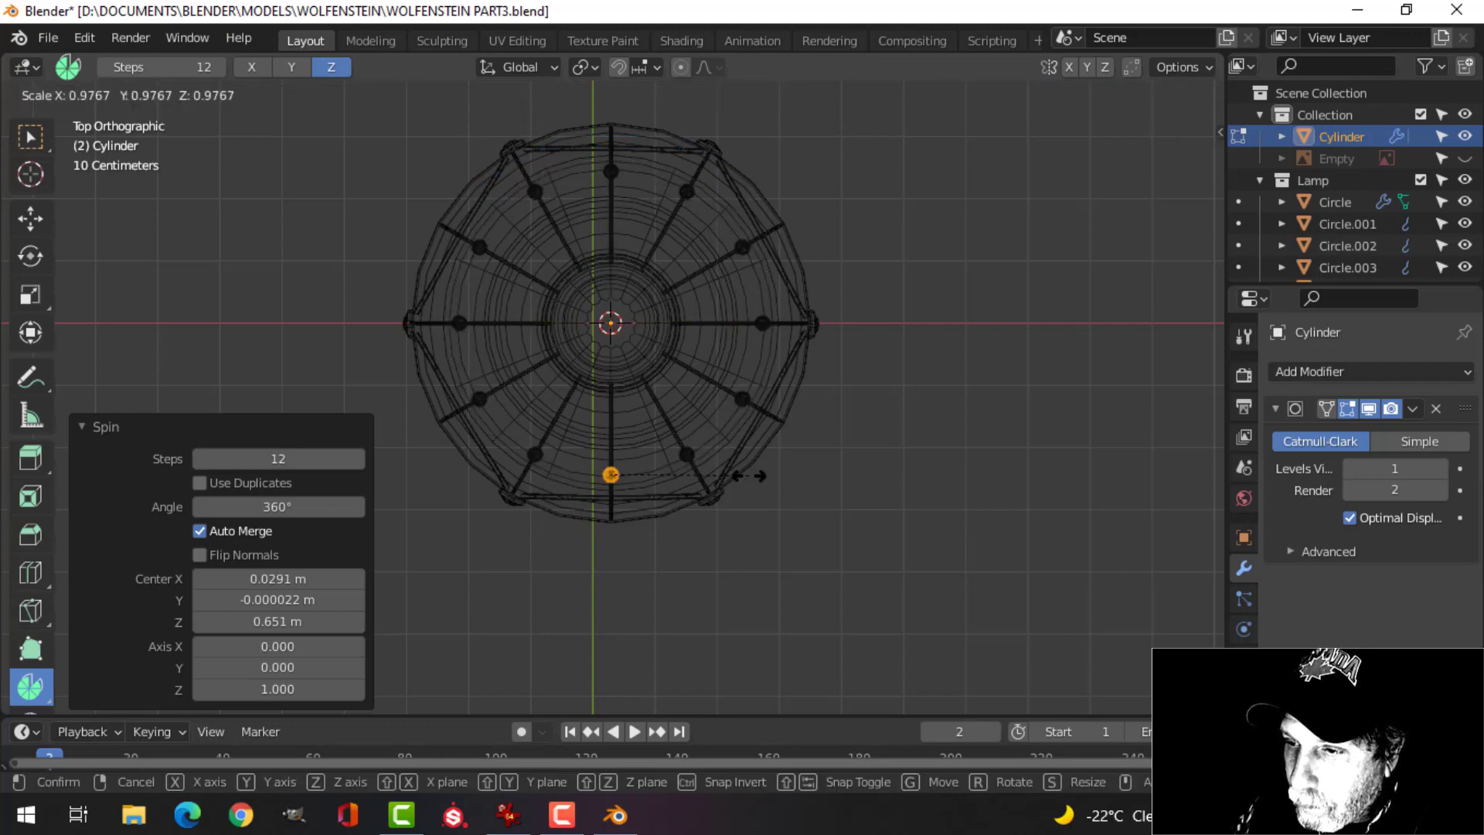
pyautogui.click(755, 523)
# Show solid shading, recalculate the normals of all the posts to the outside, return to Object Mode and save the file.
pyautogui.moveTo(773, 554); pyautogui.dragTo(749, 379, button='middle')
pyautogui.scroll(5, 711, 381)
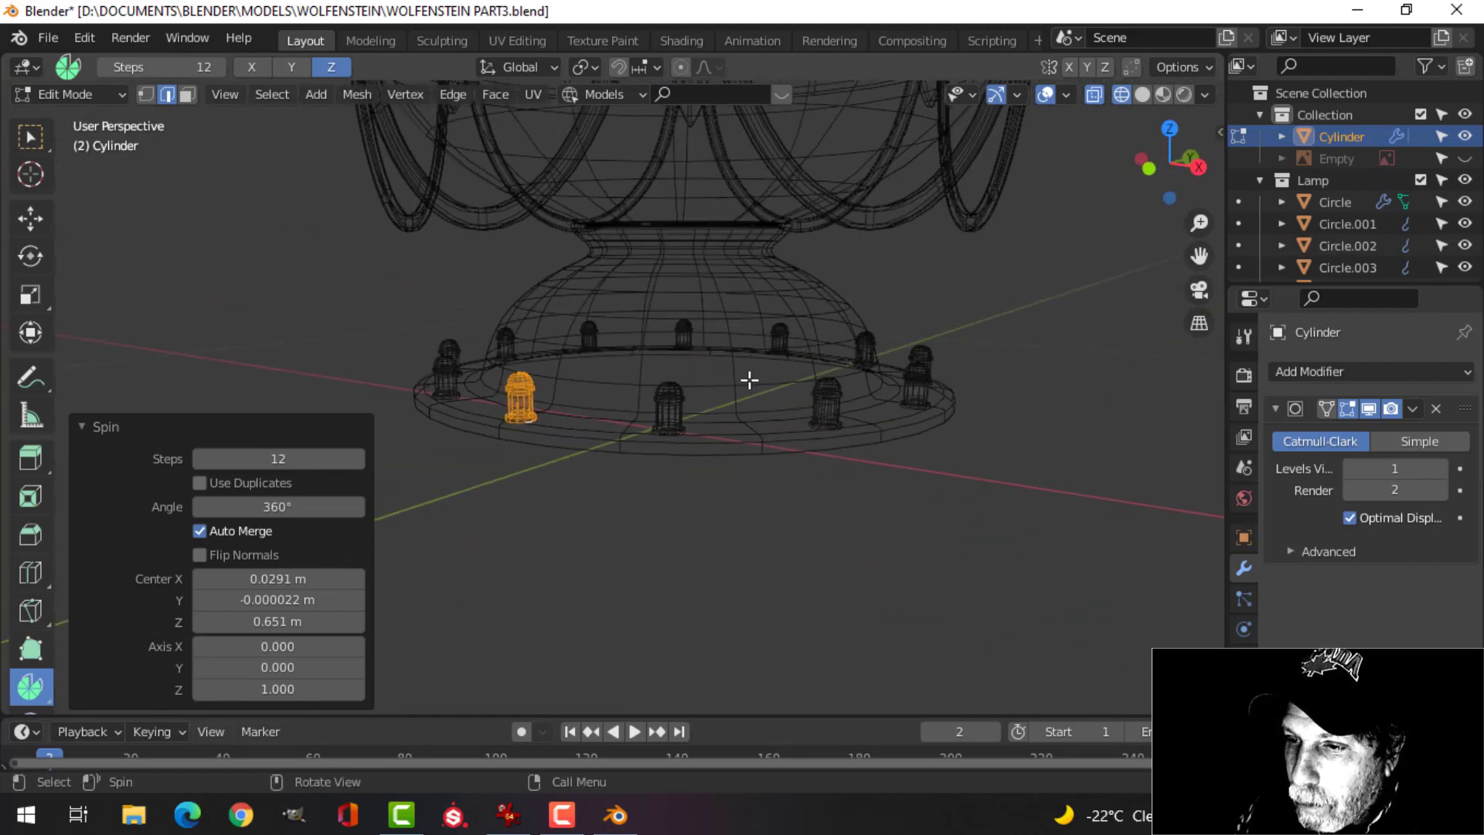
pyautogui.press('z')
pyautogui.click(700, 458)
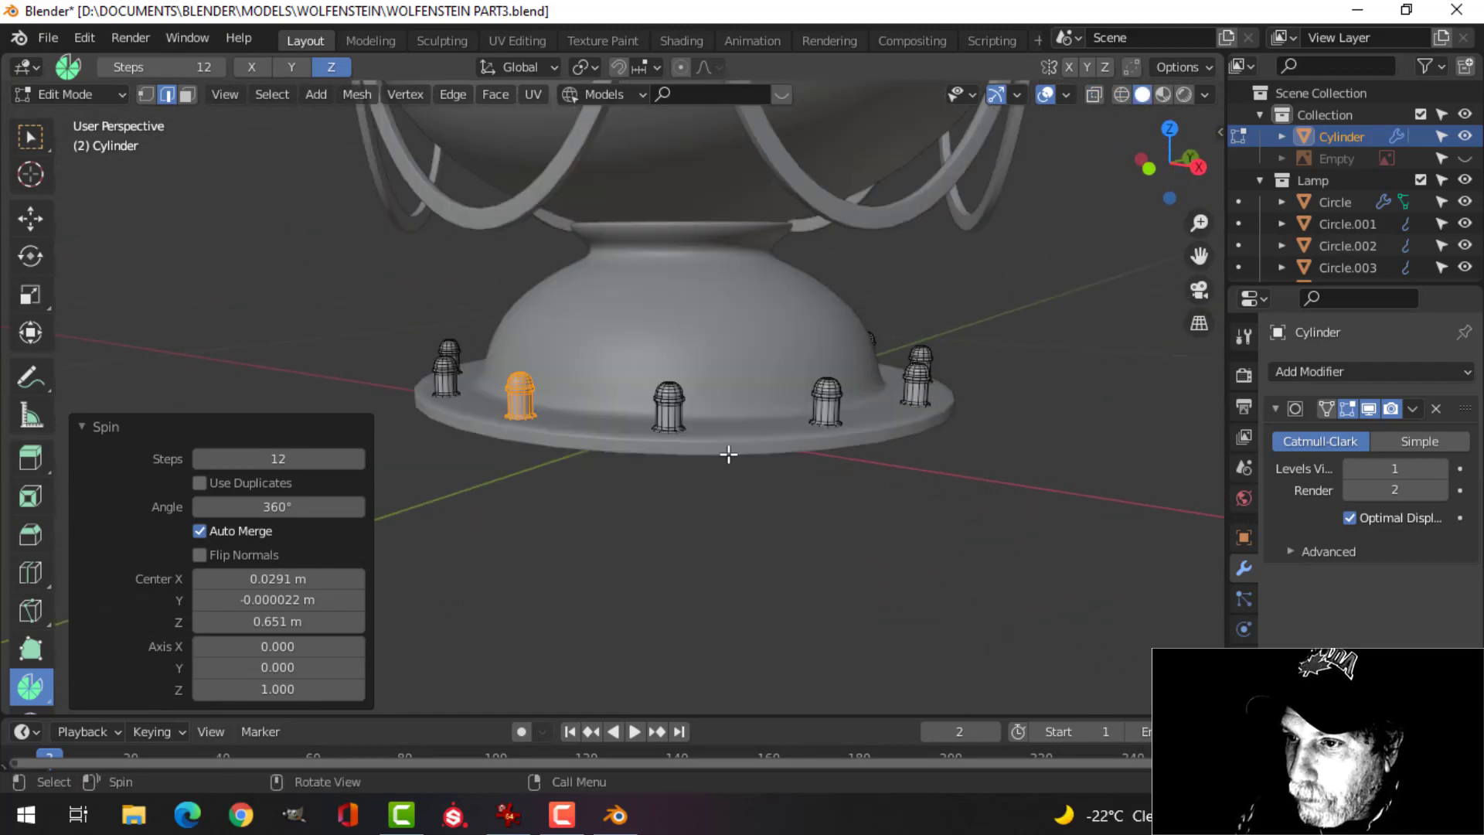
pyautogui.press('a')
pyautogui.hotkey('alt', 'n')
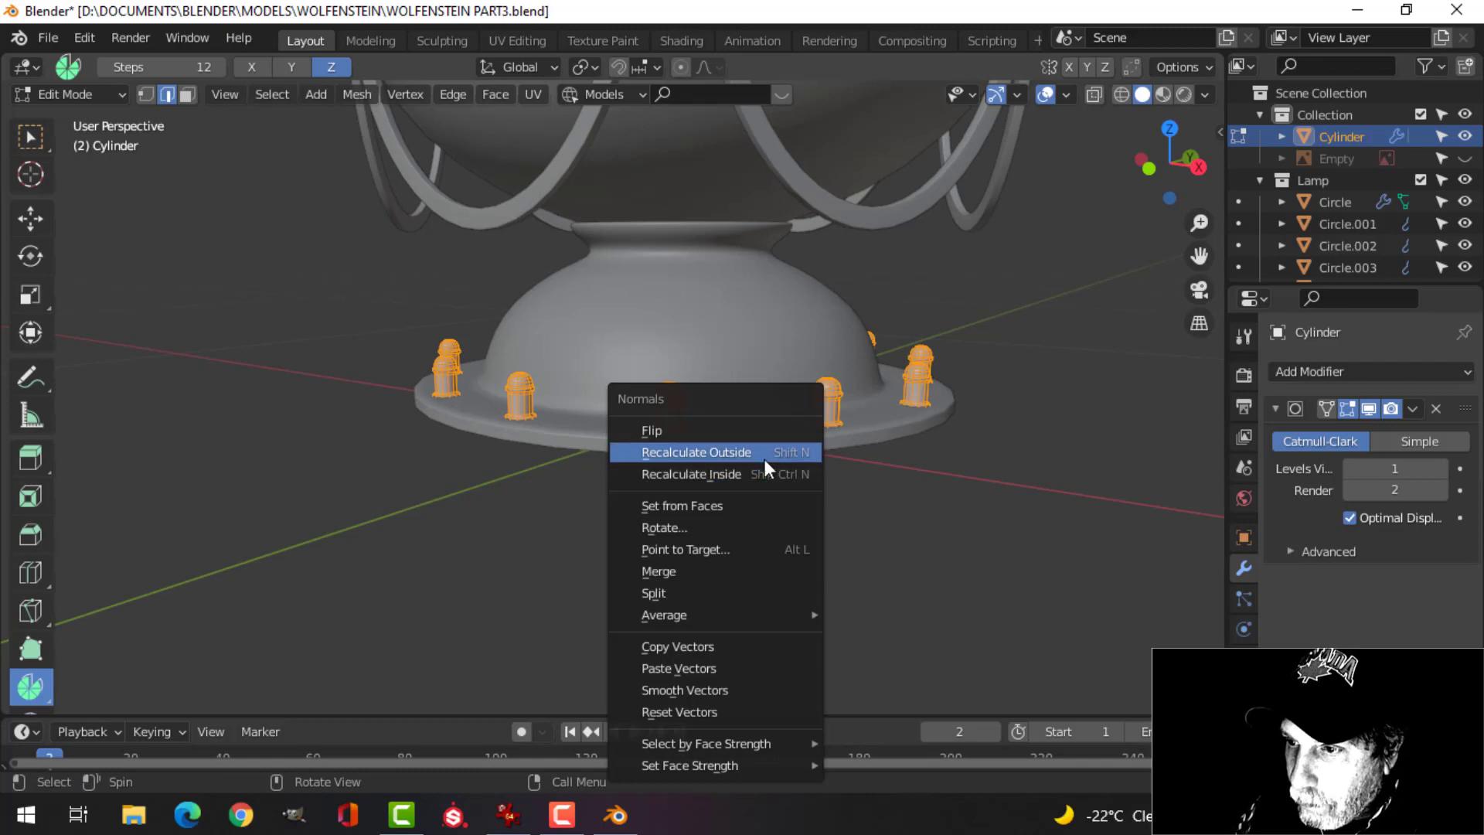
pyautogui.click(759, 460)
pyautogui.press('Tab')
pyautogui.scroll(-2, 744, 468)
pyautogui.click(744, 468)
pyautogui.moveTo(744, 468); pyautogui.dragTo(628, 494, button='middle')
pyautogui.scroll(2, 675, 484)
pyautogui.hotkey('ctrl', 's')
# Isolate the ring of posts in local view and enter face selection in Edit Mode with the Move tool.
pyautogui.click(590, 456)
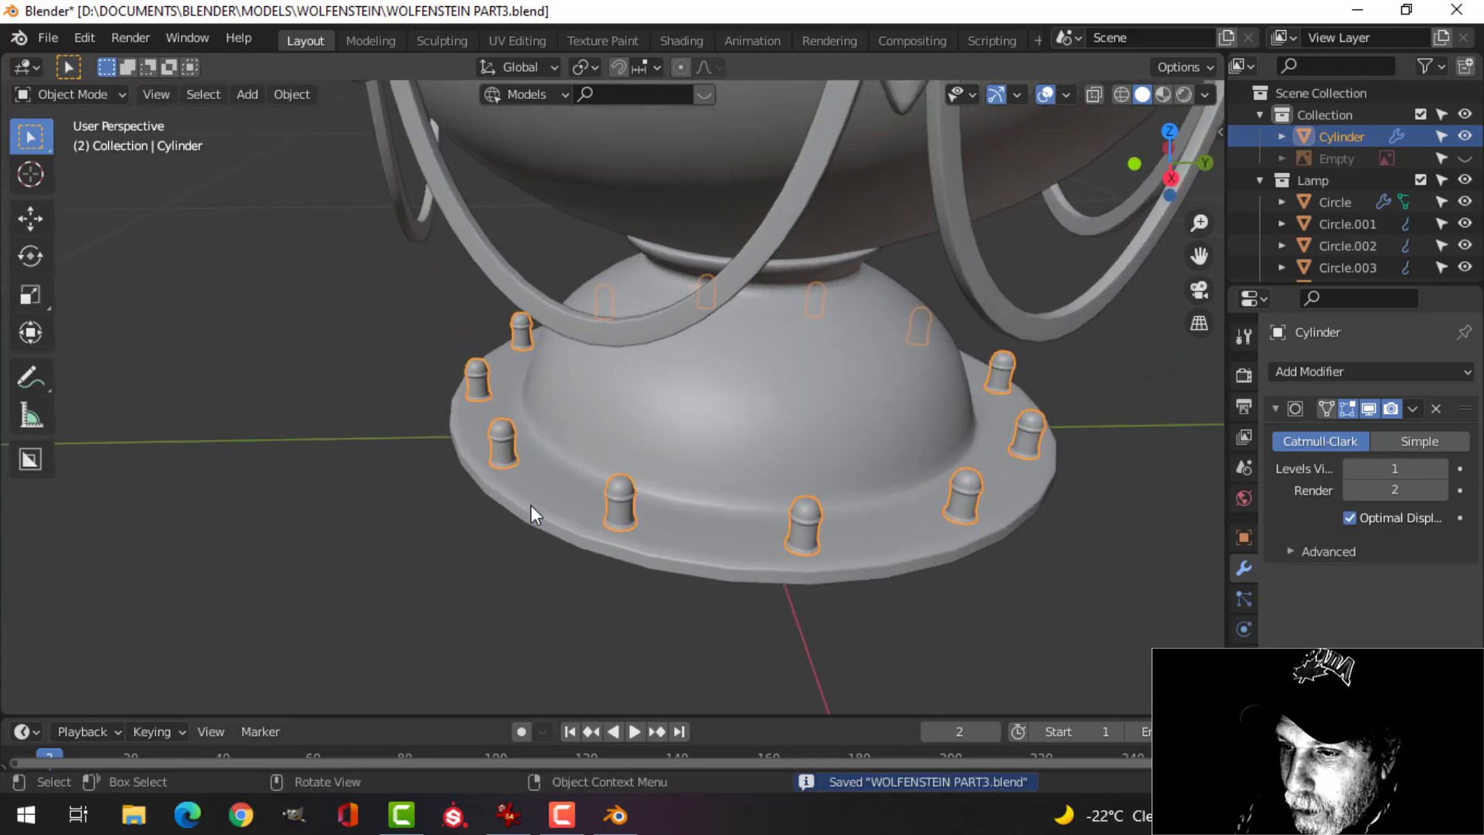
pyautogui.scroll(2, 528, 501)
pyautogui.moveTo(523, 489); pyautogui.dragTo(627, 435, button='middle')
pyautogui.press('KP_Divide')
pyautogui.scroll(4, 609, 393)
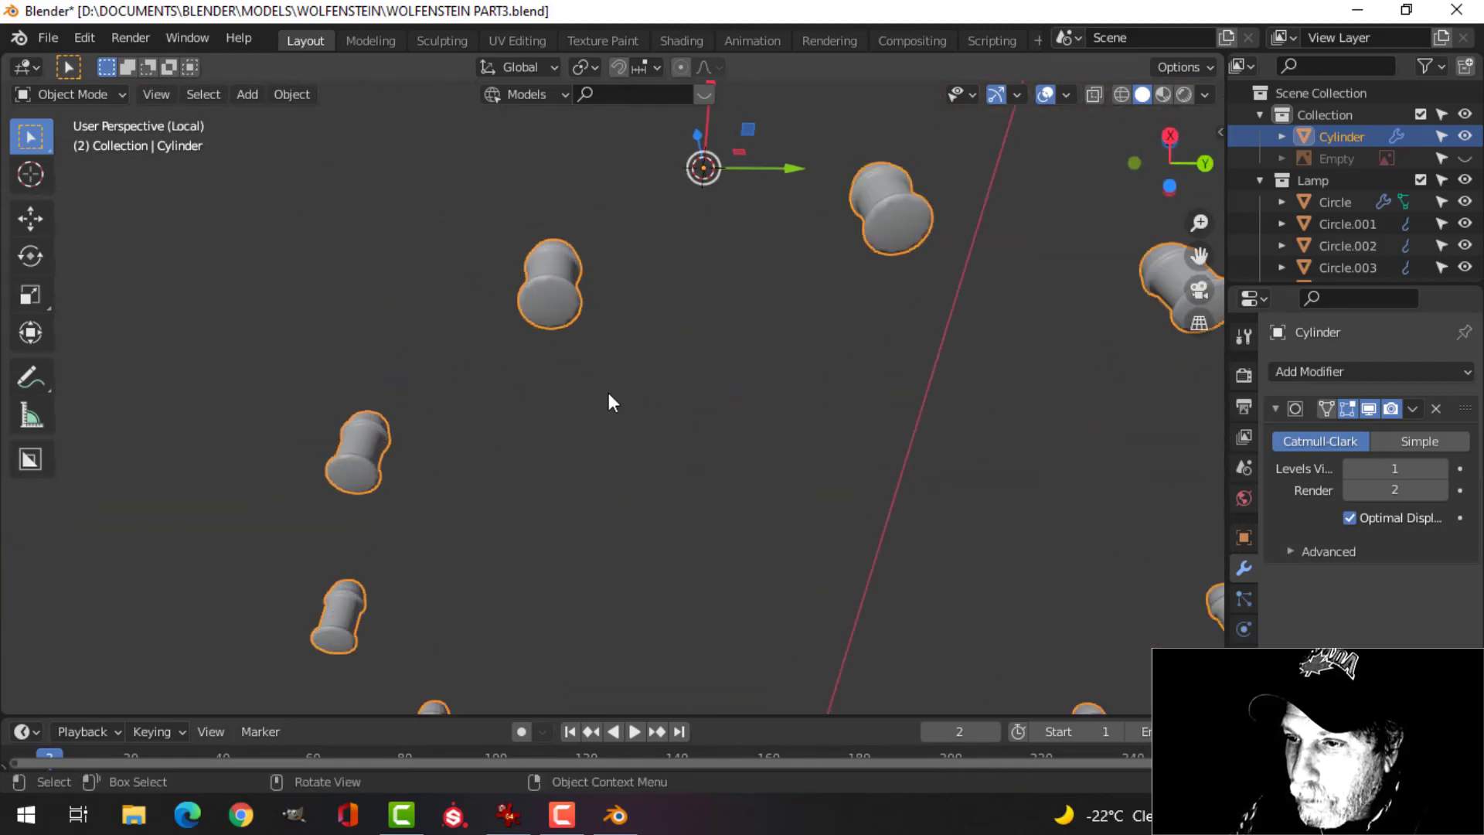
pyautogui.press('Tab')
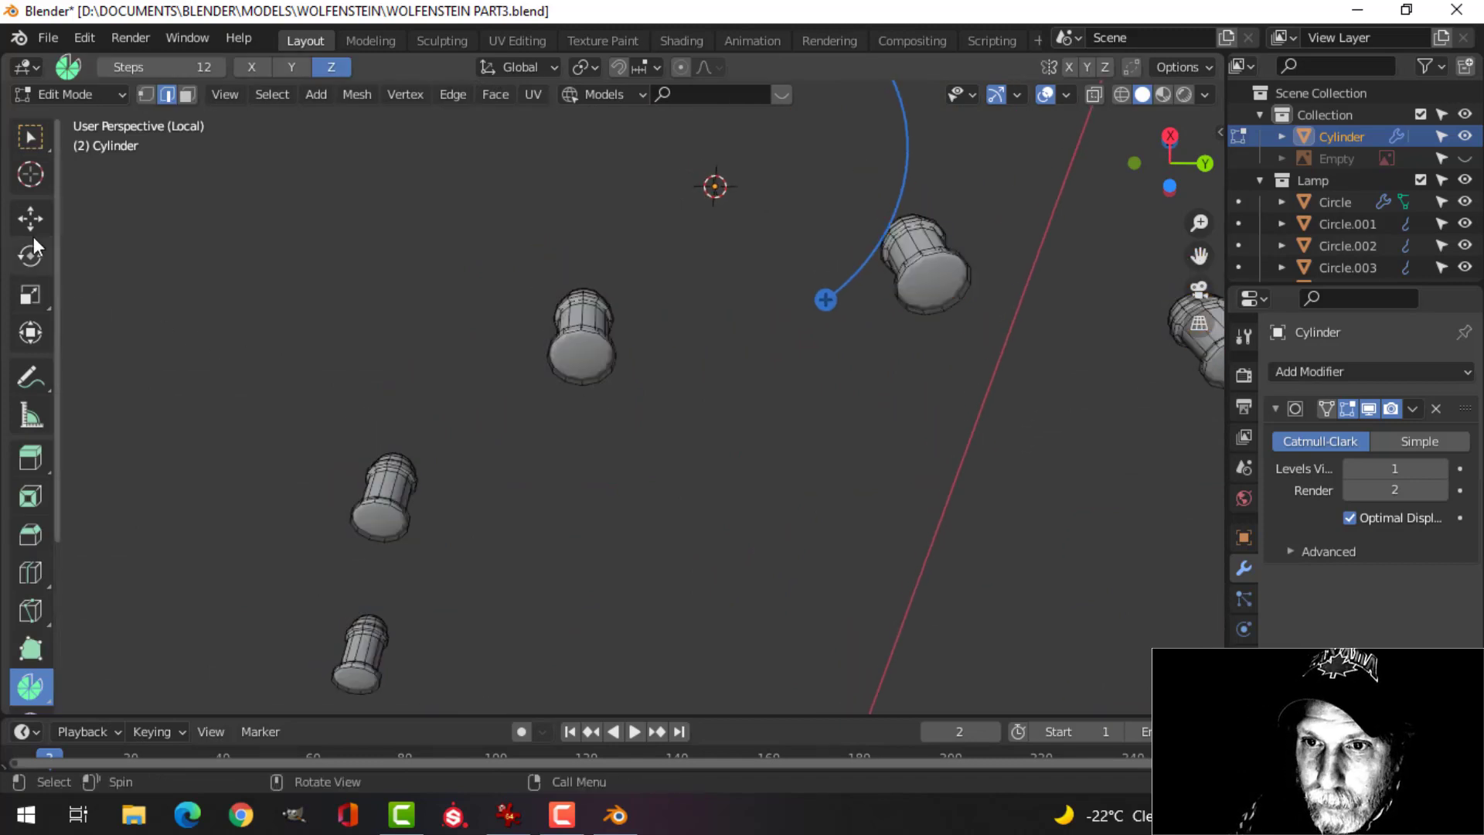
pyautogui.press('3')
pyautogui.click(30, 218)
# Delete the bottom faces of all the posts, selecting one and extending the selection to similar faces by Polygon Sides.
pyautogui.click(582, 368)
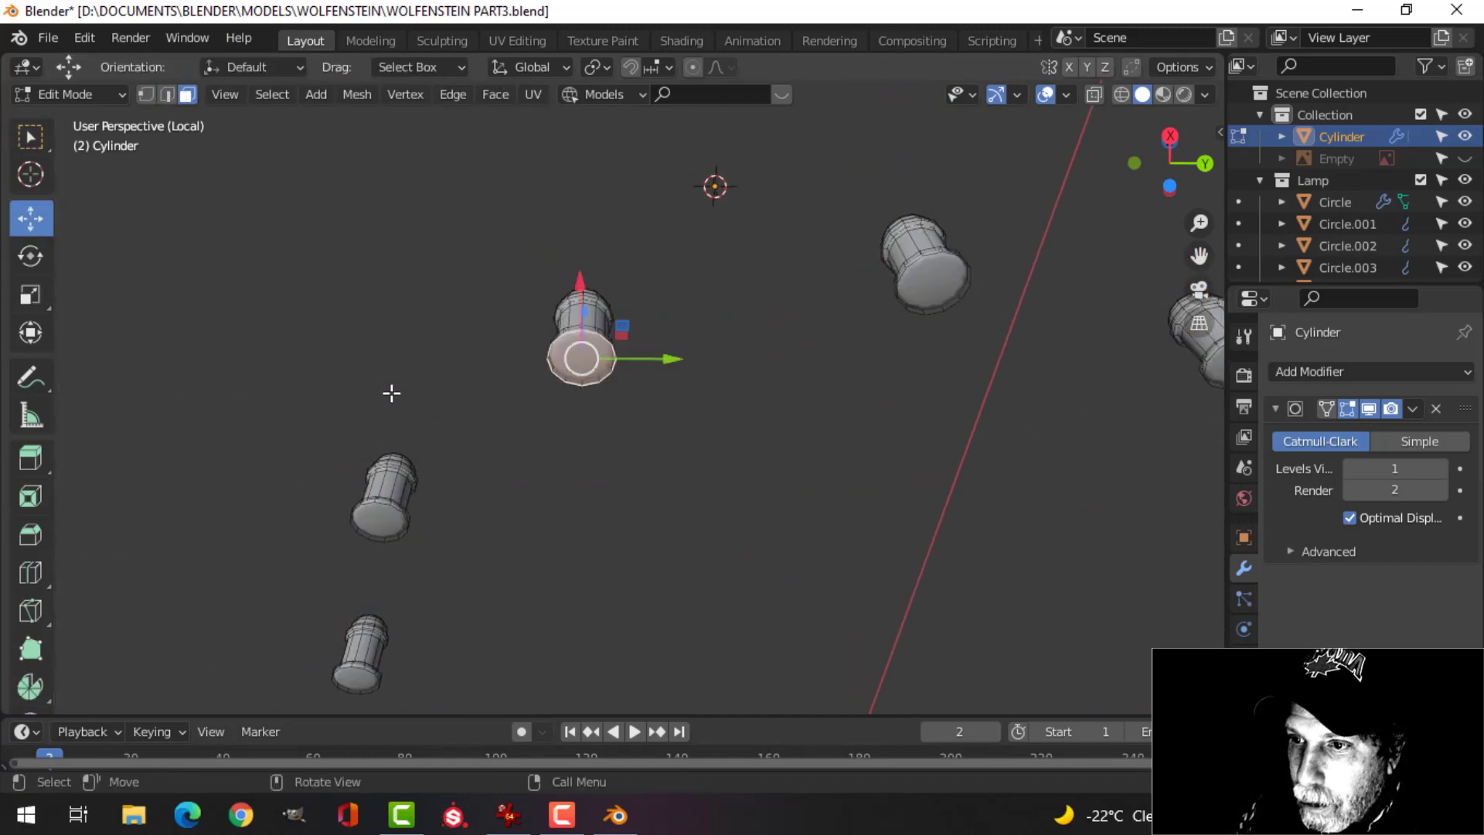
pyautogui.click(272, 96)
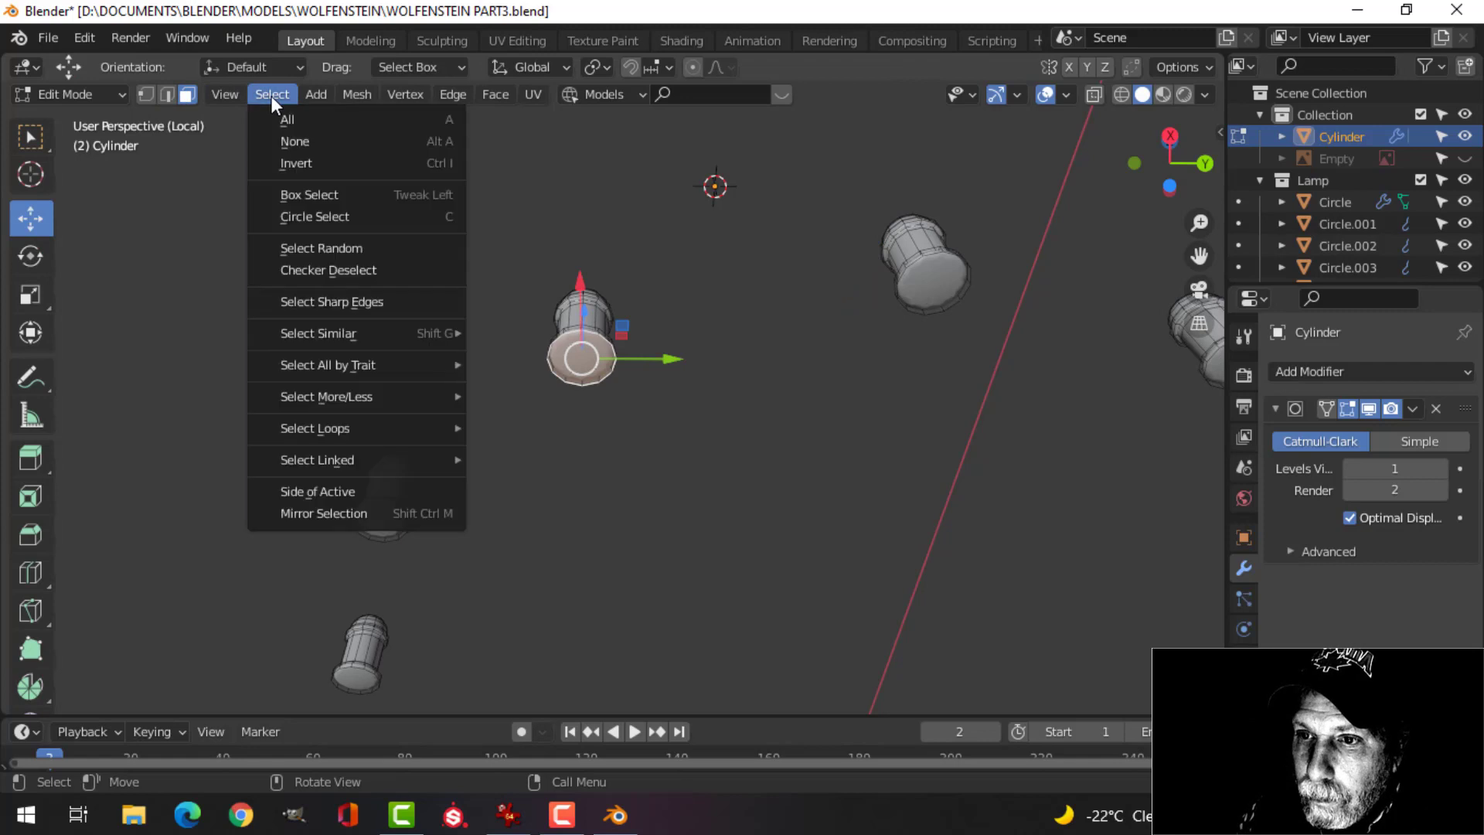
pyautogui.moveTo(369, 331)
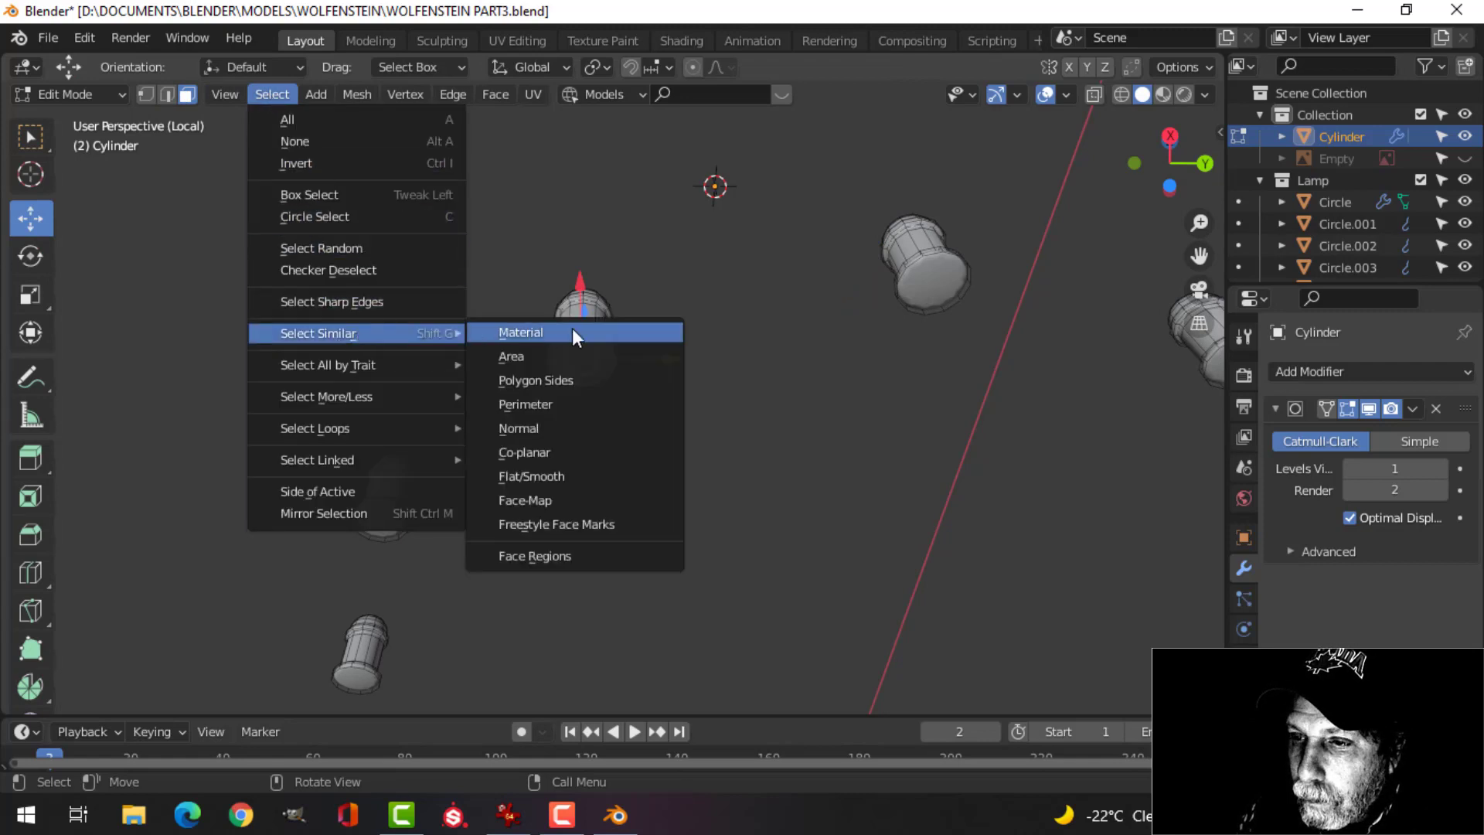
pyautogui.click(556, 375)
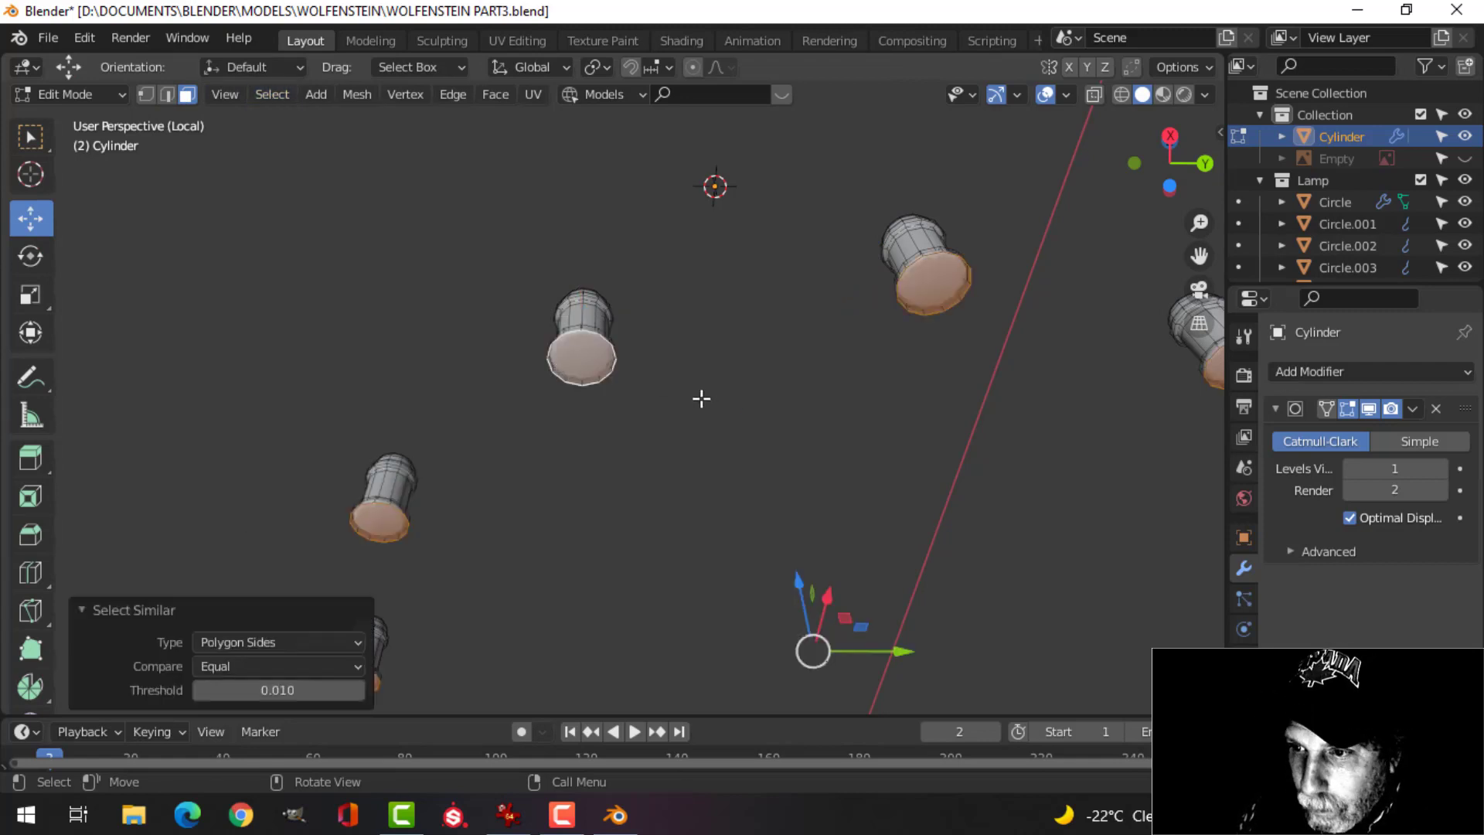
pyautogui.press('x')
pyautogui.click(662, 443)
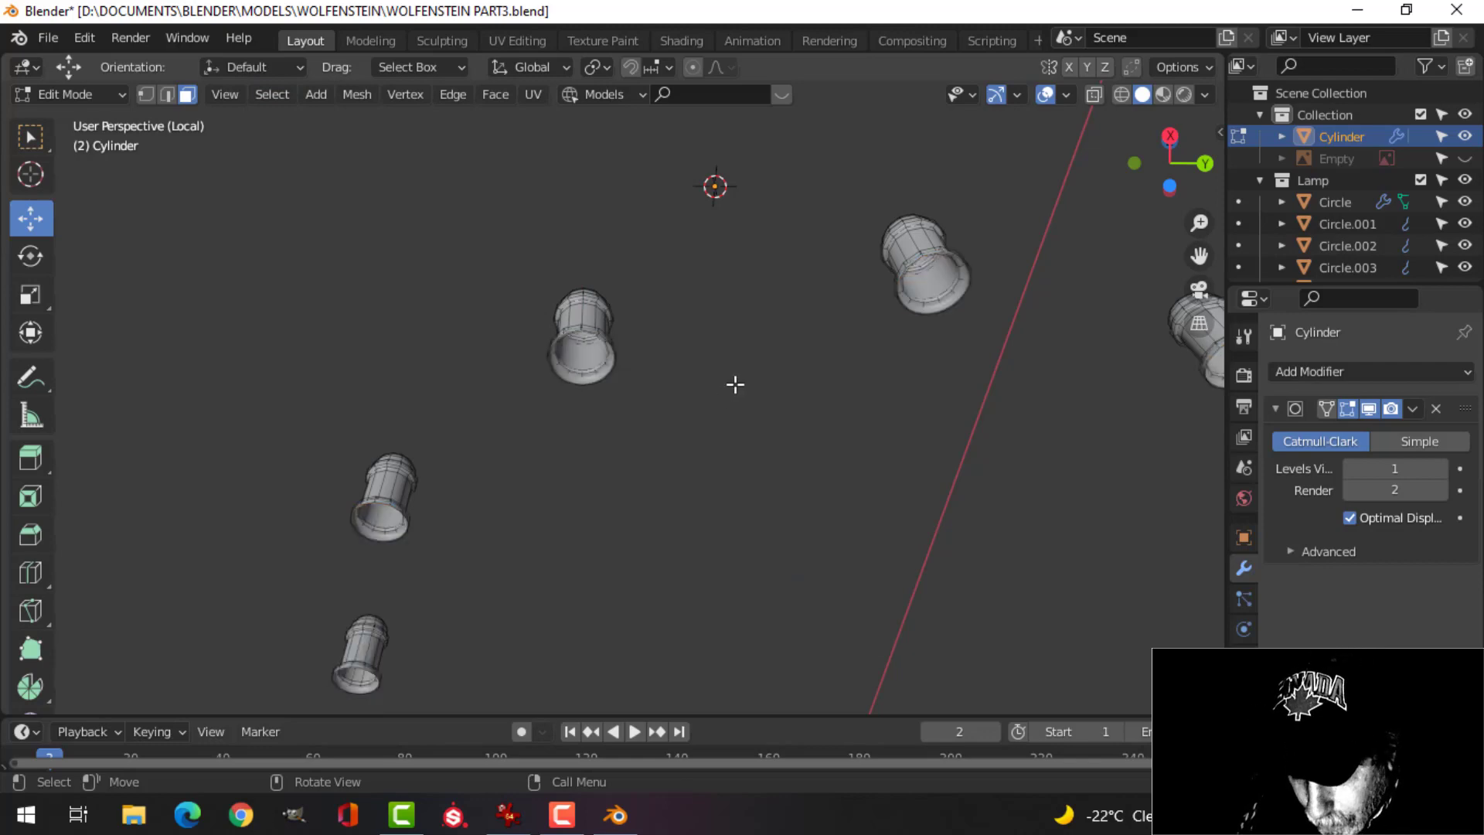
# Return to Object Mode, leave local view and deselect everything.
pyautogui.press('Tab')
pyautogui.press('KP_Divide')
pyautogui.hotkey('alt', 'a')
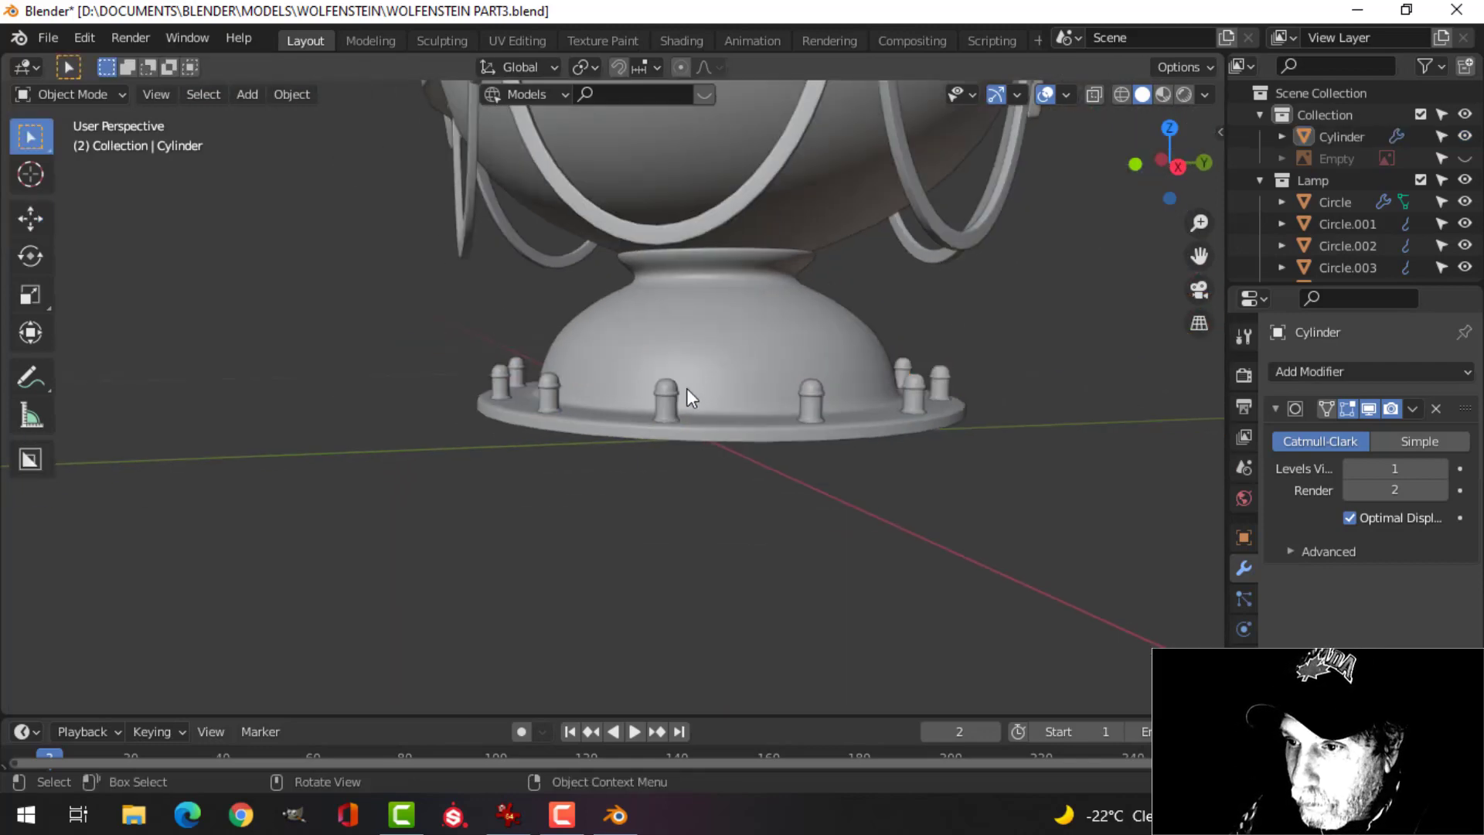
# Examine the ring of posts on the base rim and the whole lamp from several distances.
pyautogui.moveTo(686, 388); pyautogui.dragTo(757, 409, button='middle')
pyautogui.scroll(3, 772, 458)
pyautogui.scroll(-3, 742, 410)
pyautogui.scroll(-1, 742, 410)
pyautogui.scroll(-4, 699, 377)
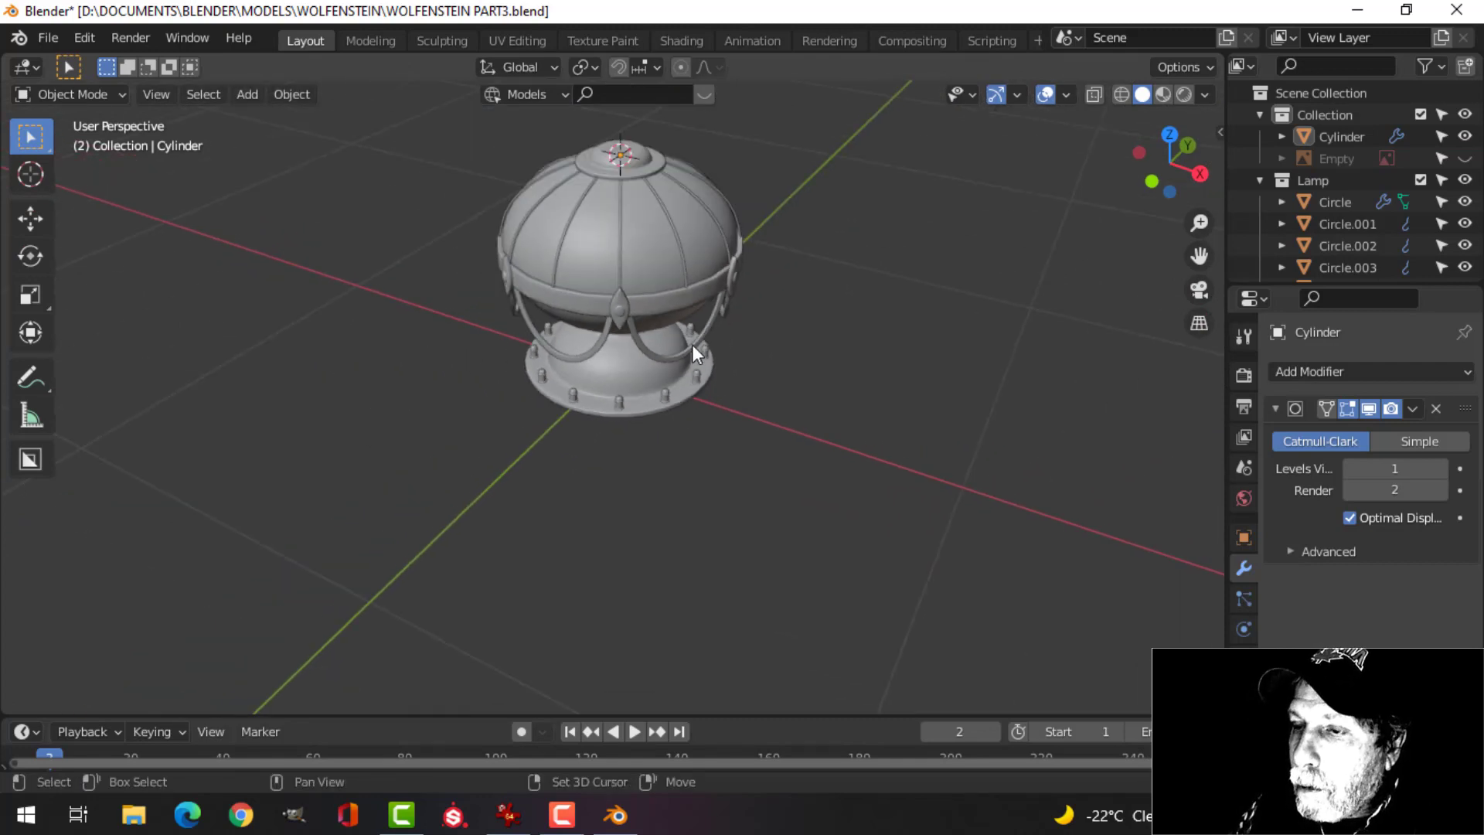
pyautogui.keyDown('shift'); pyautogui.moveTo(693, 345); pyautogui.dragTo(703, 408, button='middle'); pyautogui.keyUp('shift')
pyautogui.moveTo(703, 408)
pyautogui.mouseDown(button='middle')
pyautogui.moveTo(726, 409)
pyautogui.moveTo(712, 395)
pyautogui.mouseUp(button='middle')
pyautogui.scroll(1, 712, 396)
pyautogui.scroll(4, 712, 395)
pyautogui.scroll(-1, 702, 427)
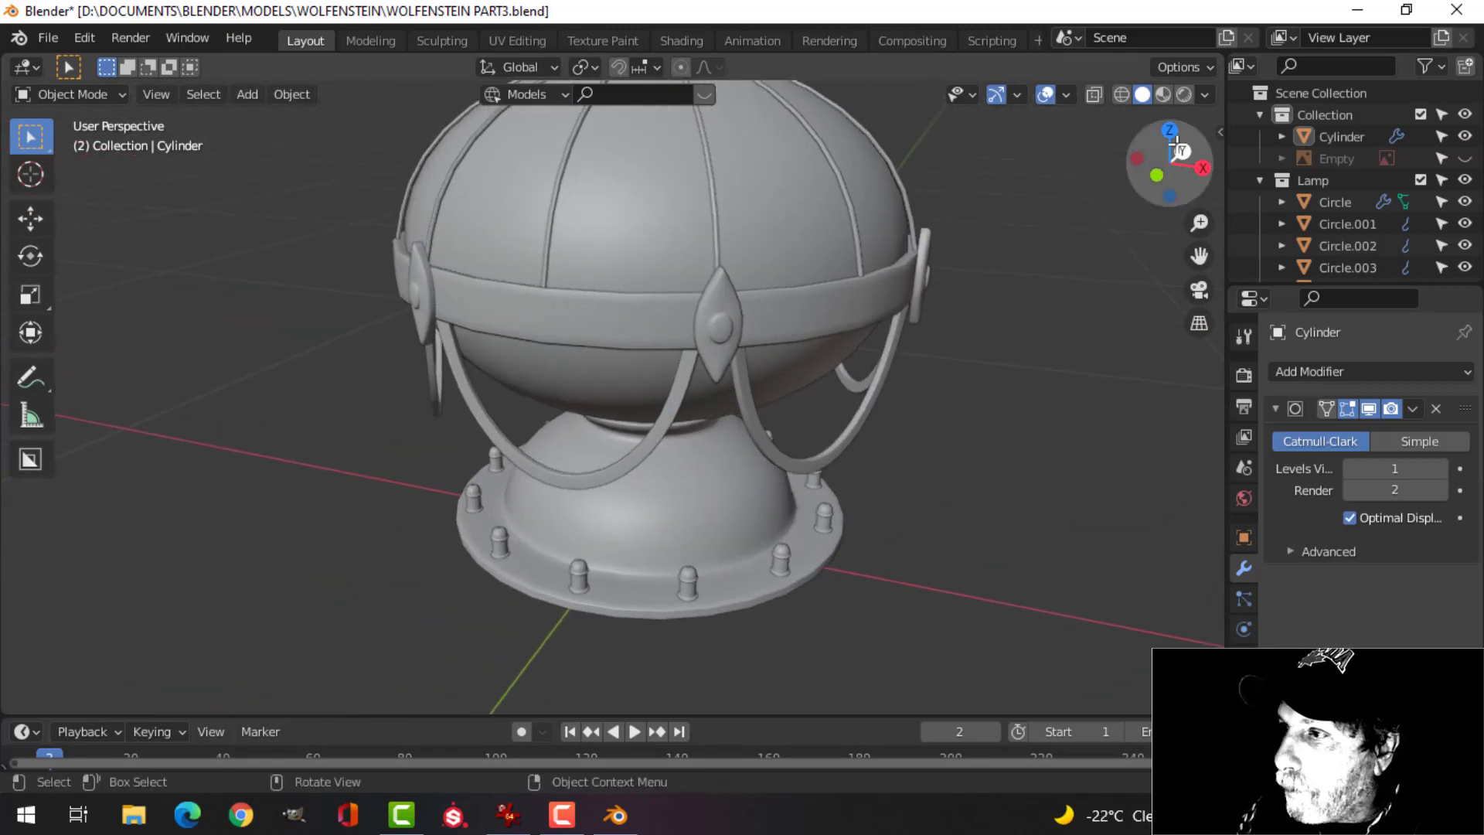
# Check the lamp's normals with the Face Orientation overlay, and turn the overlay off again.
pyautogui.click(1067, 94)
pyautogui.click(999, 486)
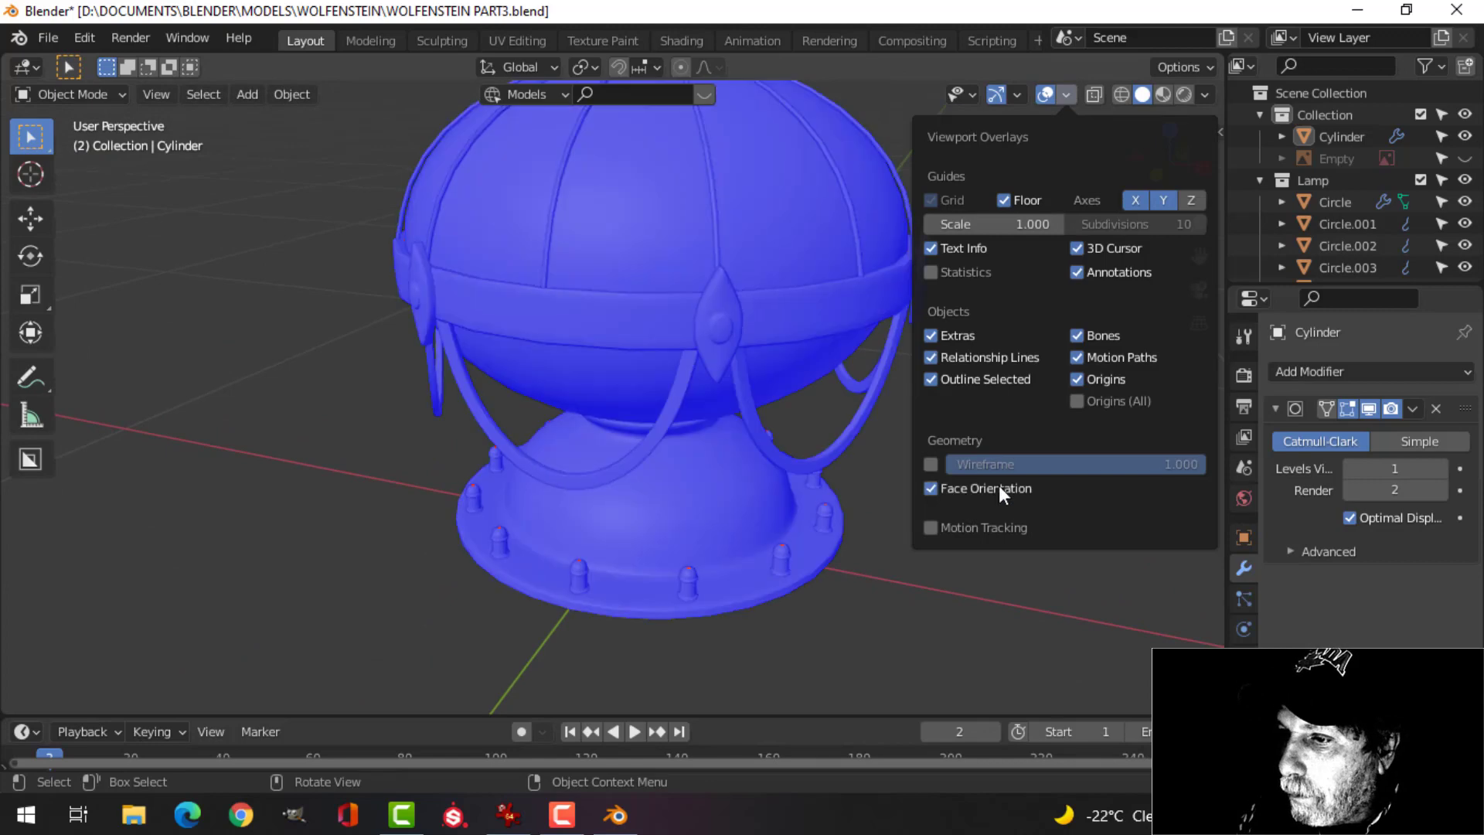
pyautogui.click(1001, 486)
# Enable Shadow and Cavity in the viewport shading and switch the lighting to a reddish-orange MatCap.
pyautogui.click(1206, 94)
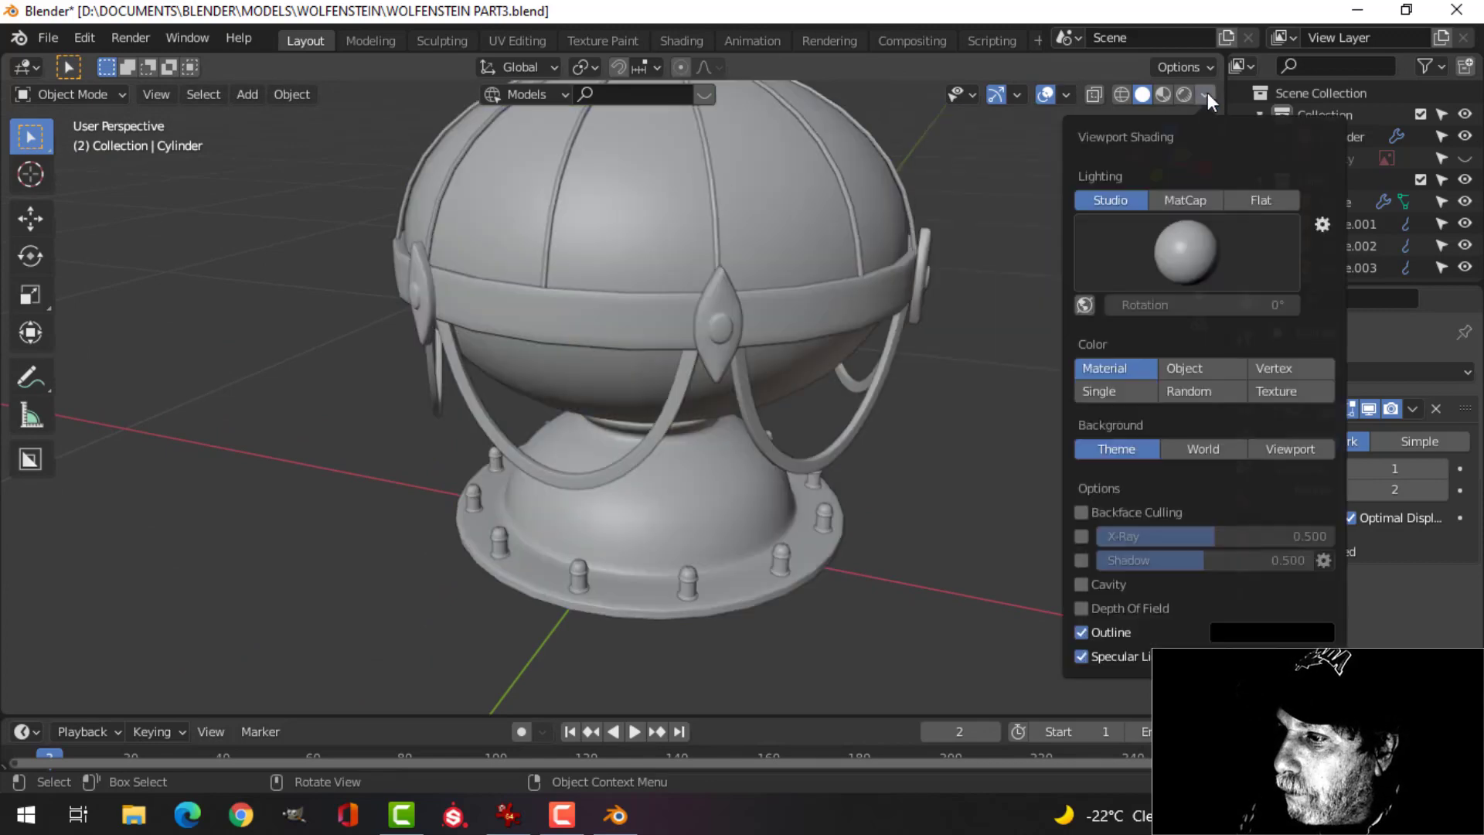
pyautogui.click(1082, 584)
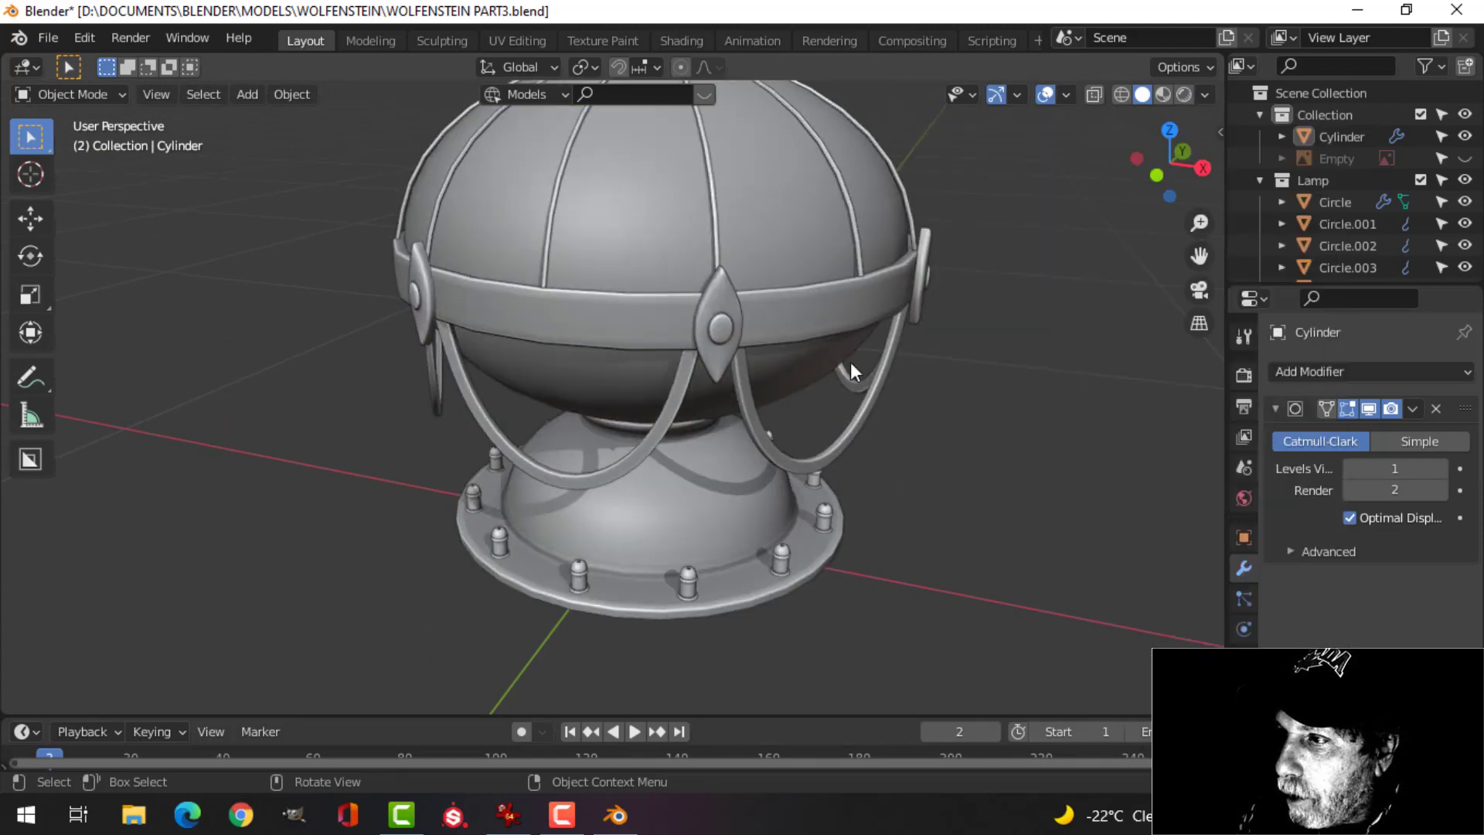
pyautogui.click(1205, 93)
pyautogui.click(1182, 200)
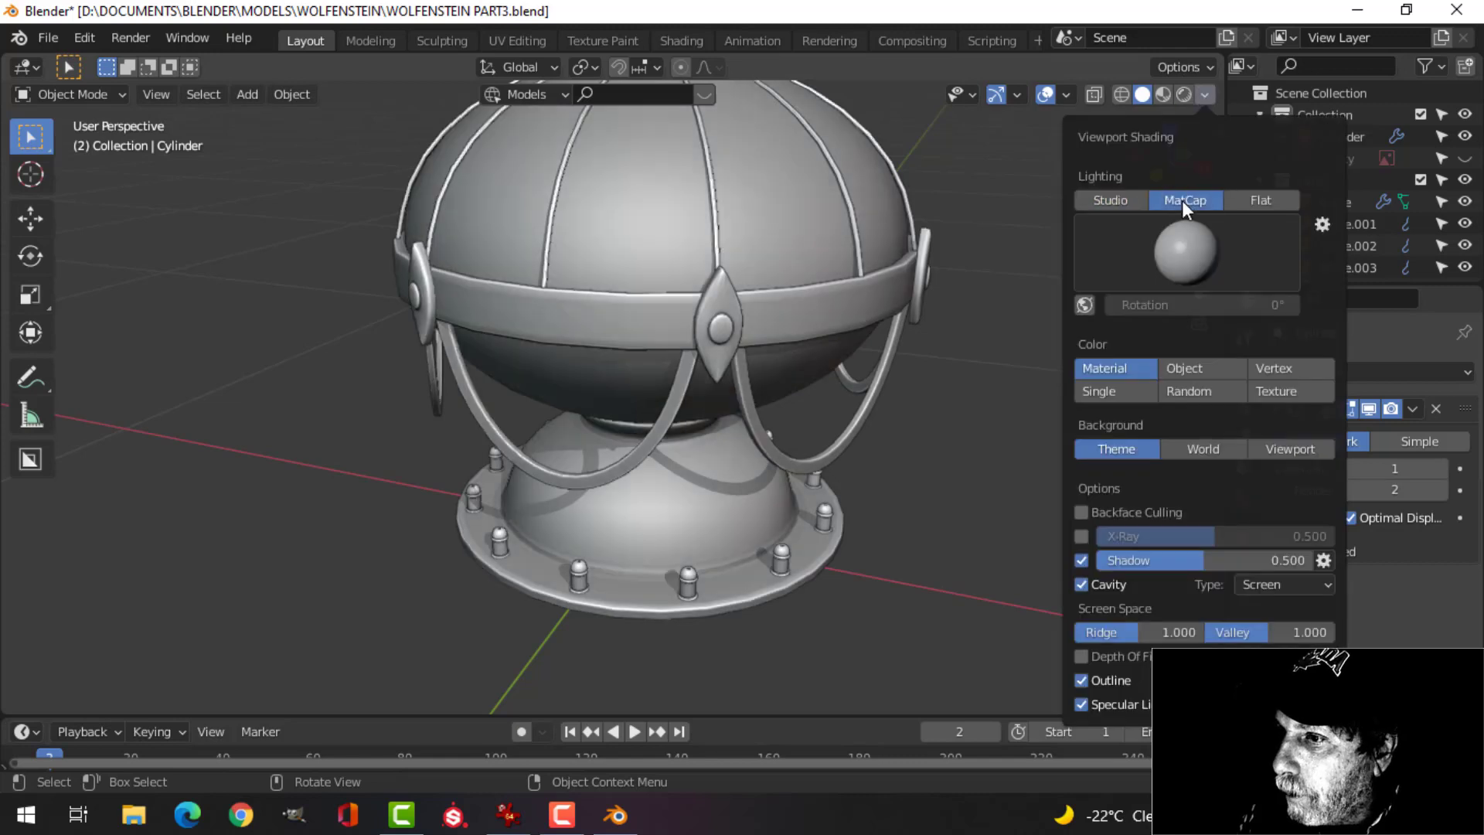
pyautogui.click(1226, 278)
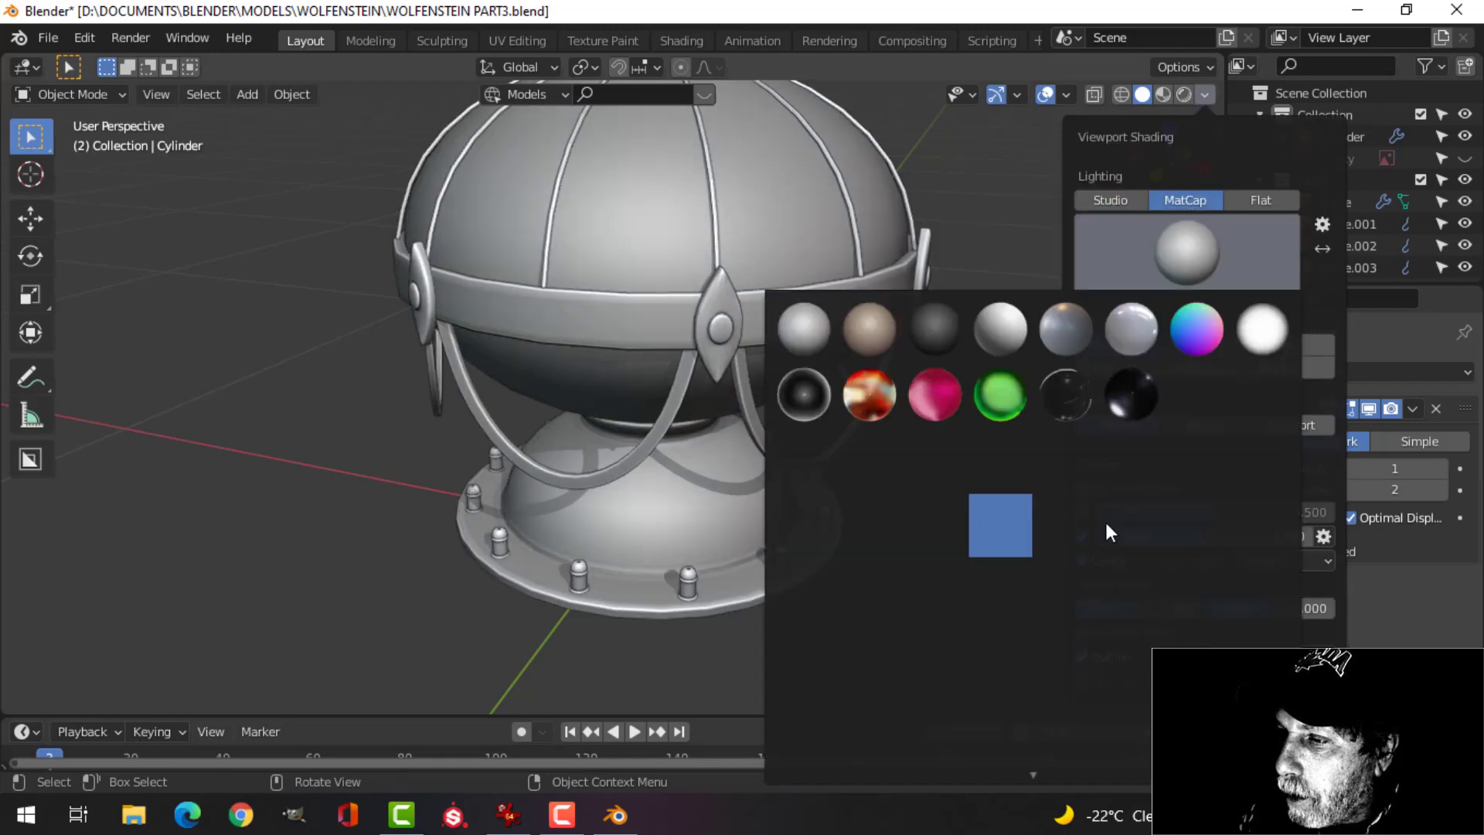
pyautogui.click(1203, 611)
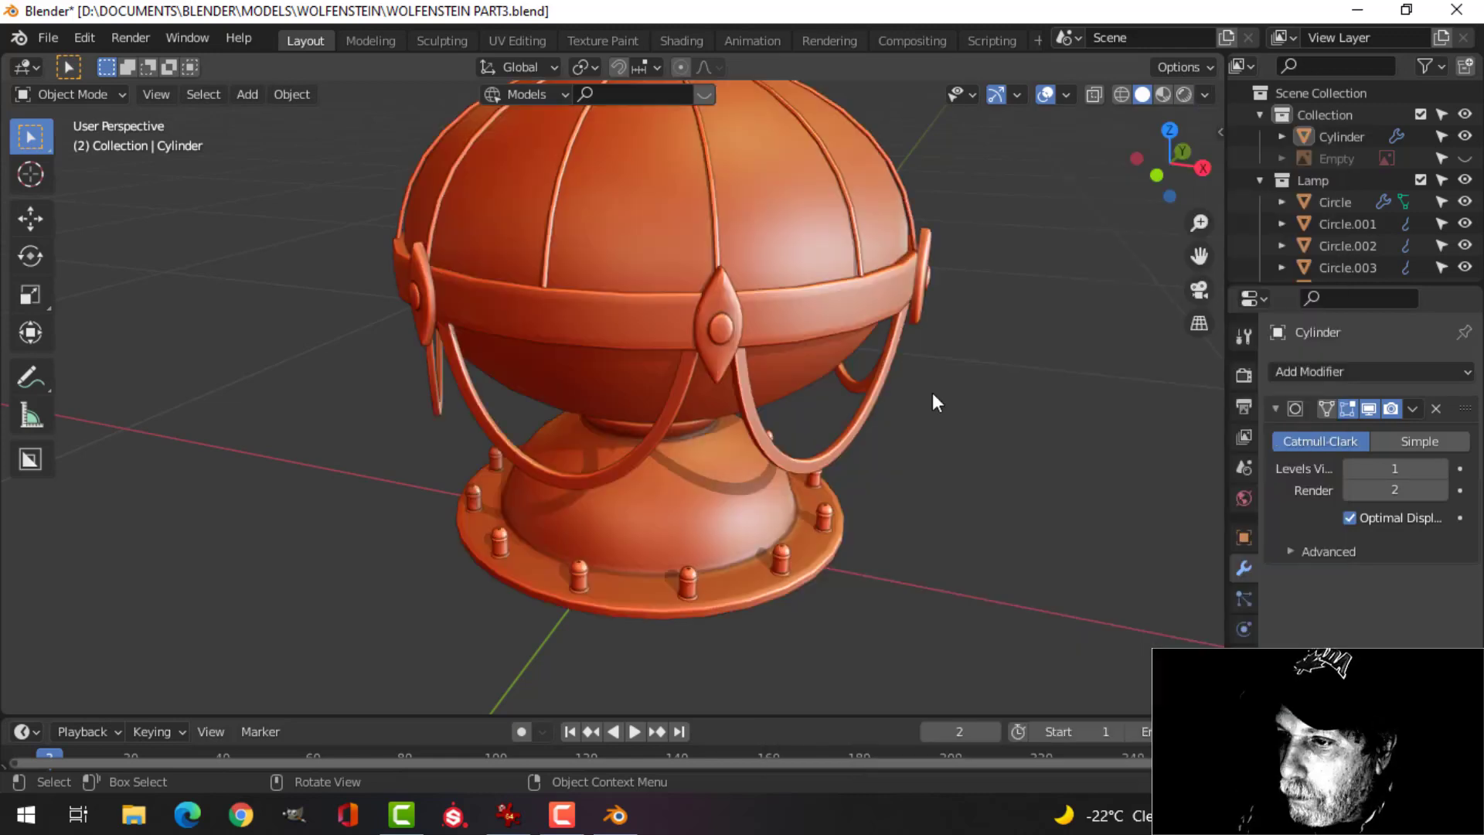
# Hide the viewport gizmos and overlays, inspect the shaded lamp and save the file.
pyautogui.moveTo(933, 393); pyautogui.dragTo(916, 420, button='middle')
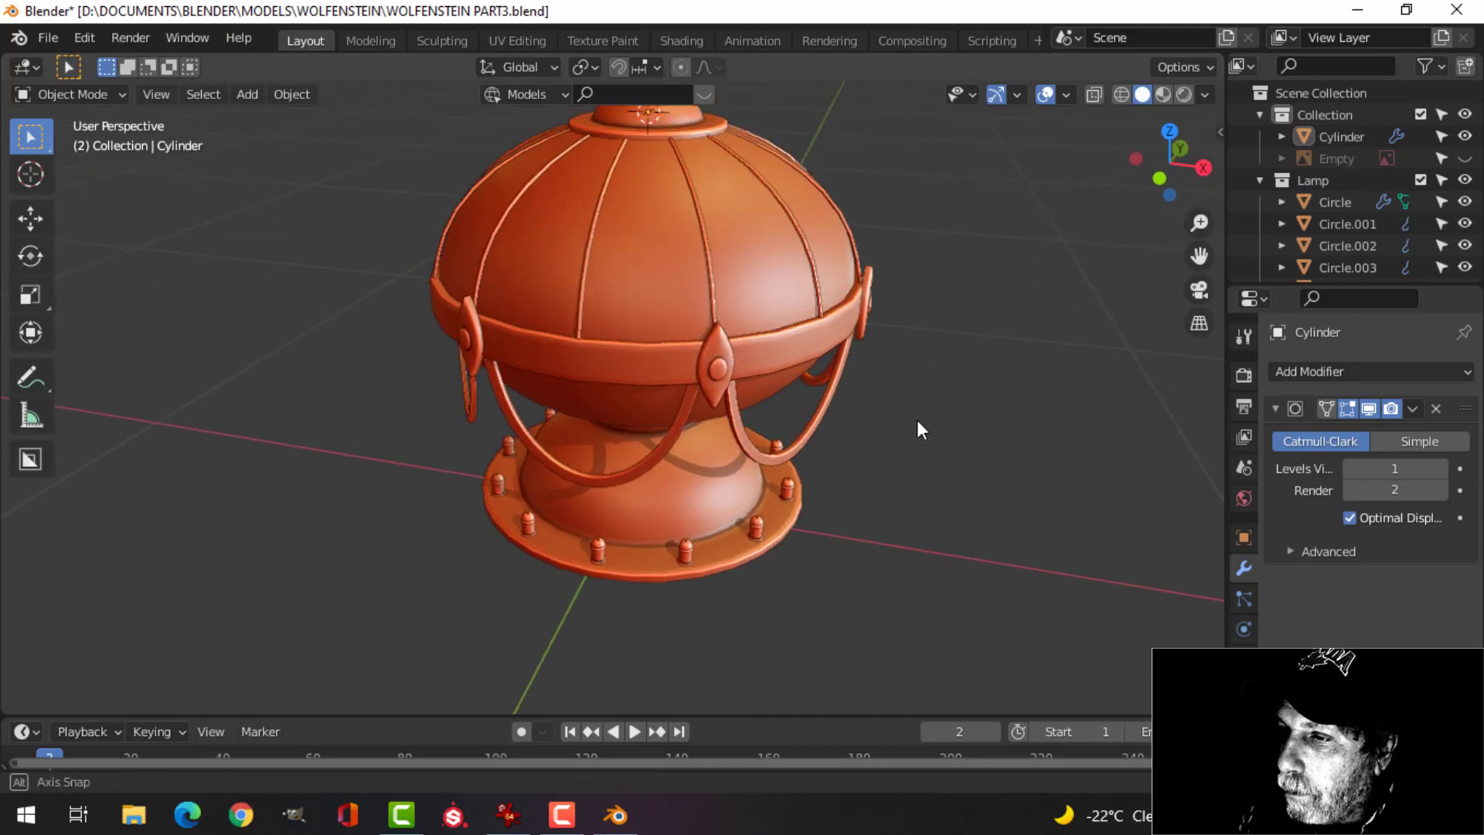
pyautogui.click(996, 94)
pyautogui.click(1045, 94)
pyautogui.moveTo(943, 328); pyautogui.dragTo(939, 371, button='middle')
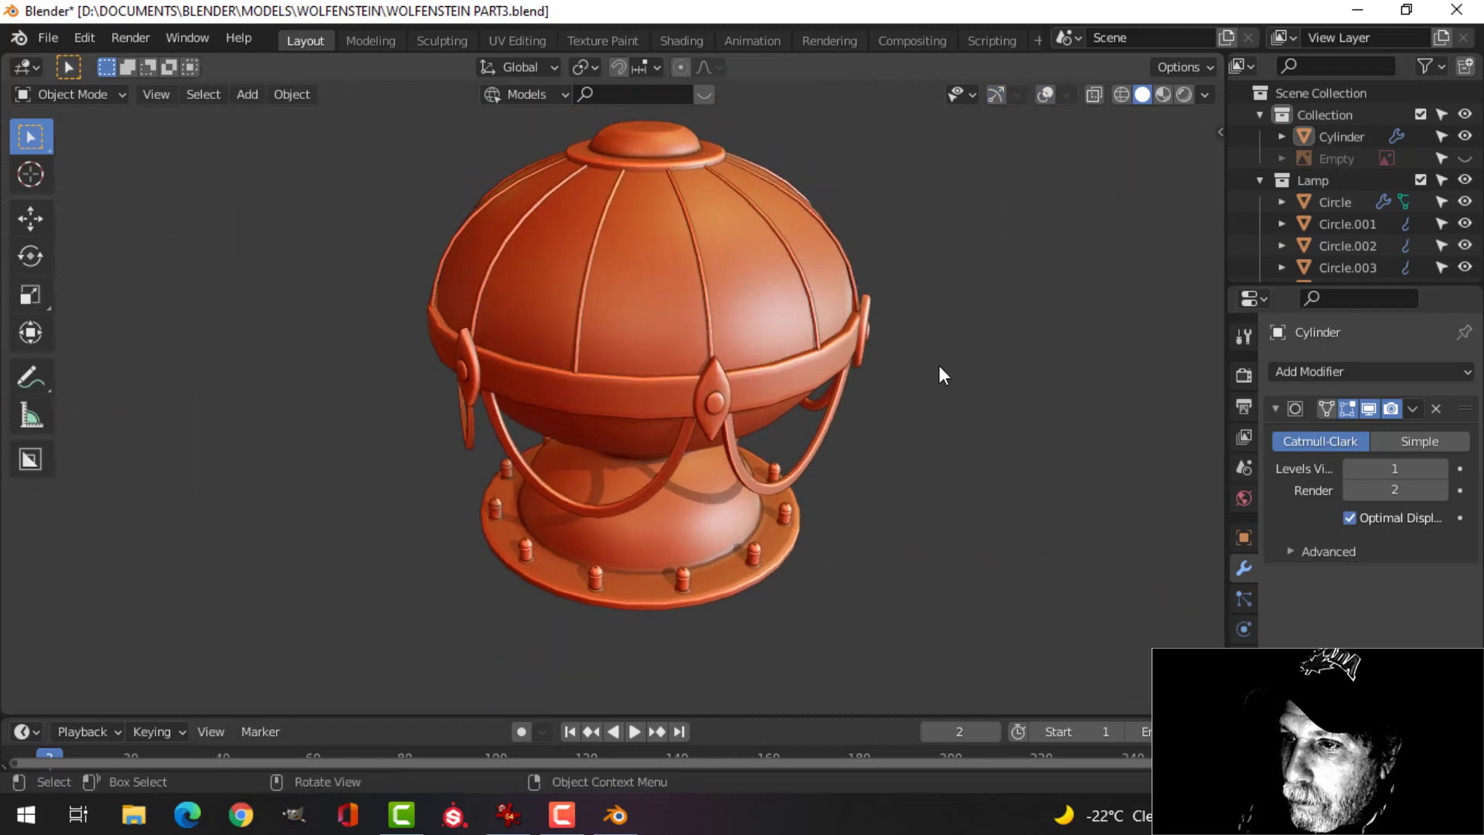
pyautogui.scroll(2, 939, 365)
pyautogui.scroll(-2, 962, 360)
pyautogui.moveTo(896, 371); pyautogui.dragTo(971, 362, button='middle')
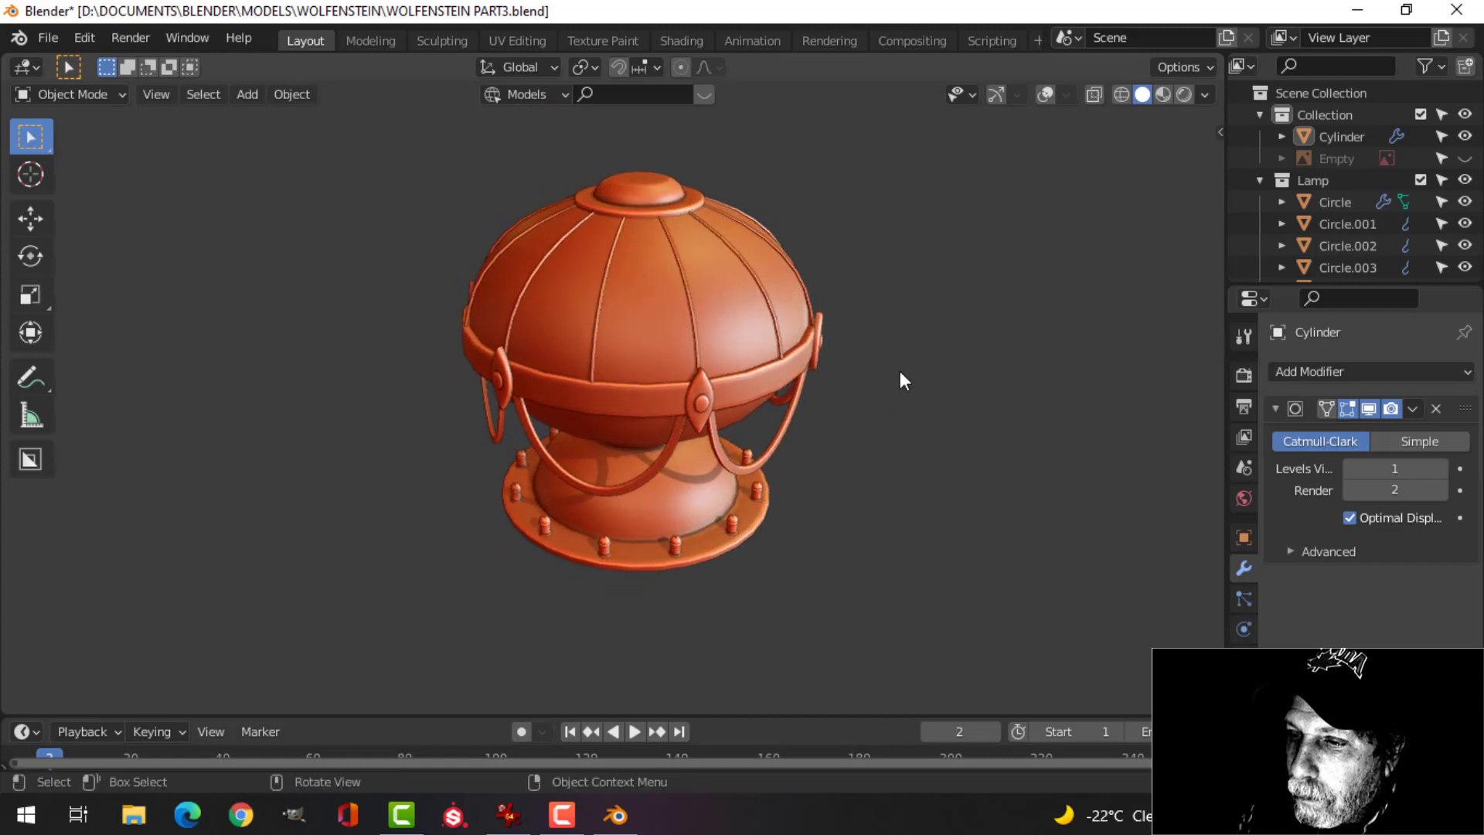
pyautogui.scroll(-1, 895, 373)
pyautogui.keyDown('shift'); pyautogui.moveTo(855, 388); pyautogui.dragTo(878, 386, button='middle'); pyautogui.keyUp('shift')
pyautogui.moveTo(879, 386); pyautogui.dragTo(883, 388, button='middle')
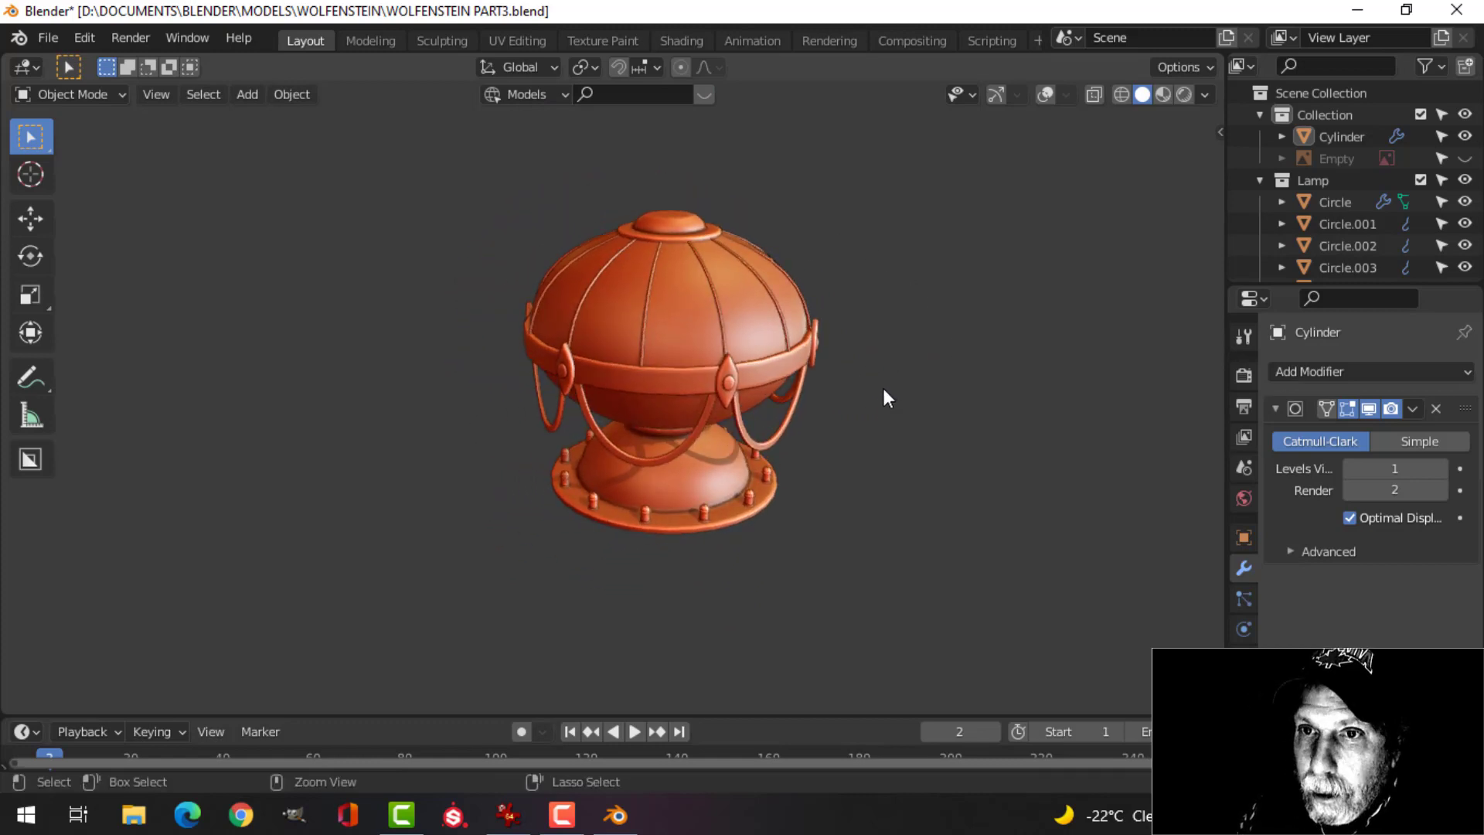
pyautogui.hotkey('ctrl', 's')
# Switch to the reference screenshot in IrfanView to compare the lamp's details, and return to Blender.
pyautogui.click(495, 814)
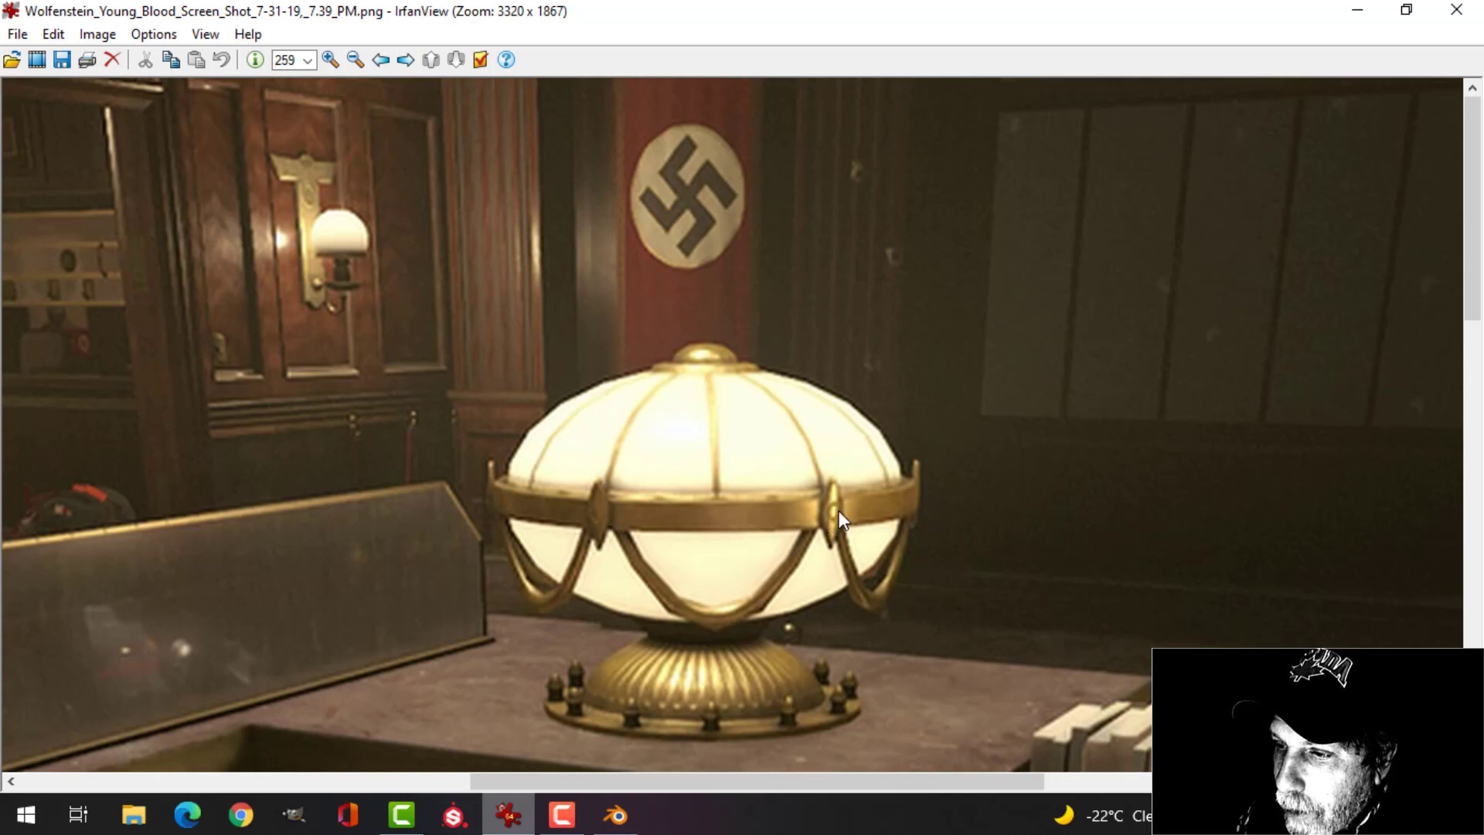
pyautogui.click(635, 821)
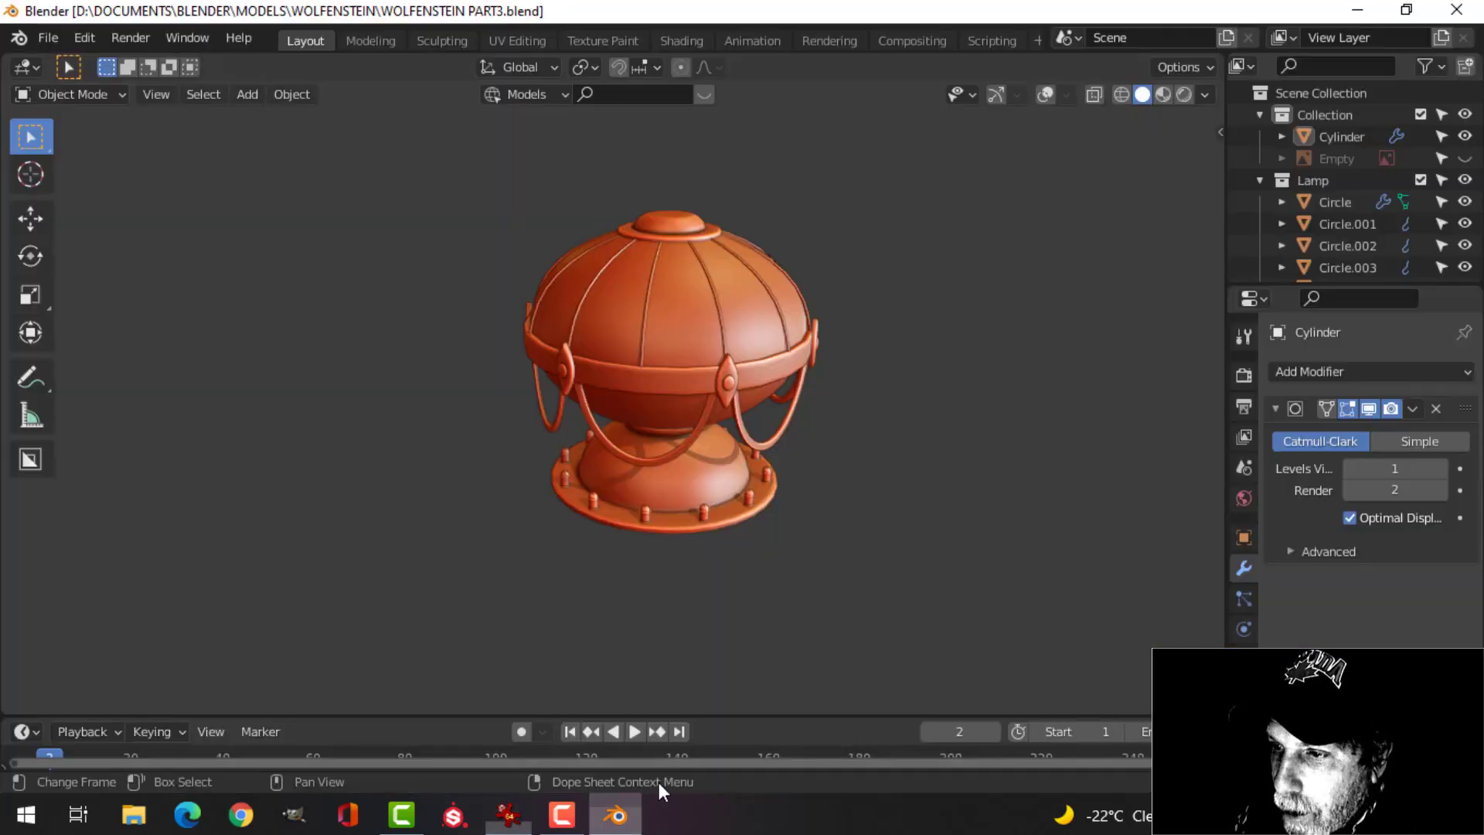
pyautogui.moveTo(835, 453)
pyautogui.mouseDown(button='middle')
pyautogui.moveTo(826, 383)
pyautogui.moveTo(780, 439)
pyautogui.moveTo(843, 464)
pyautogui.mouseUp(button='middle')
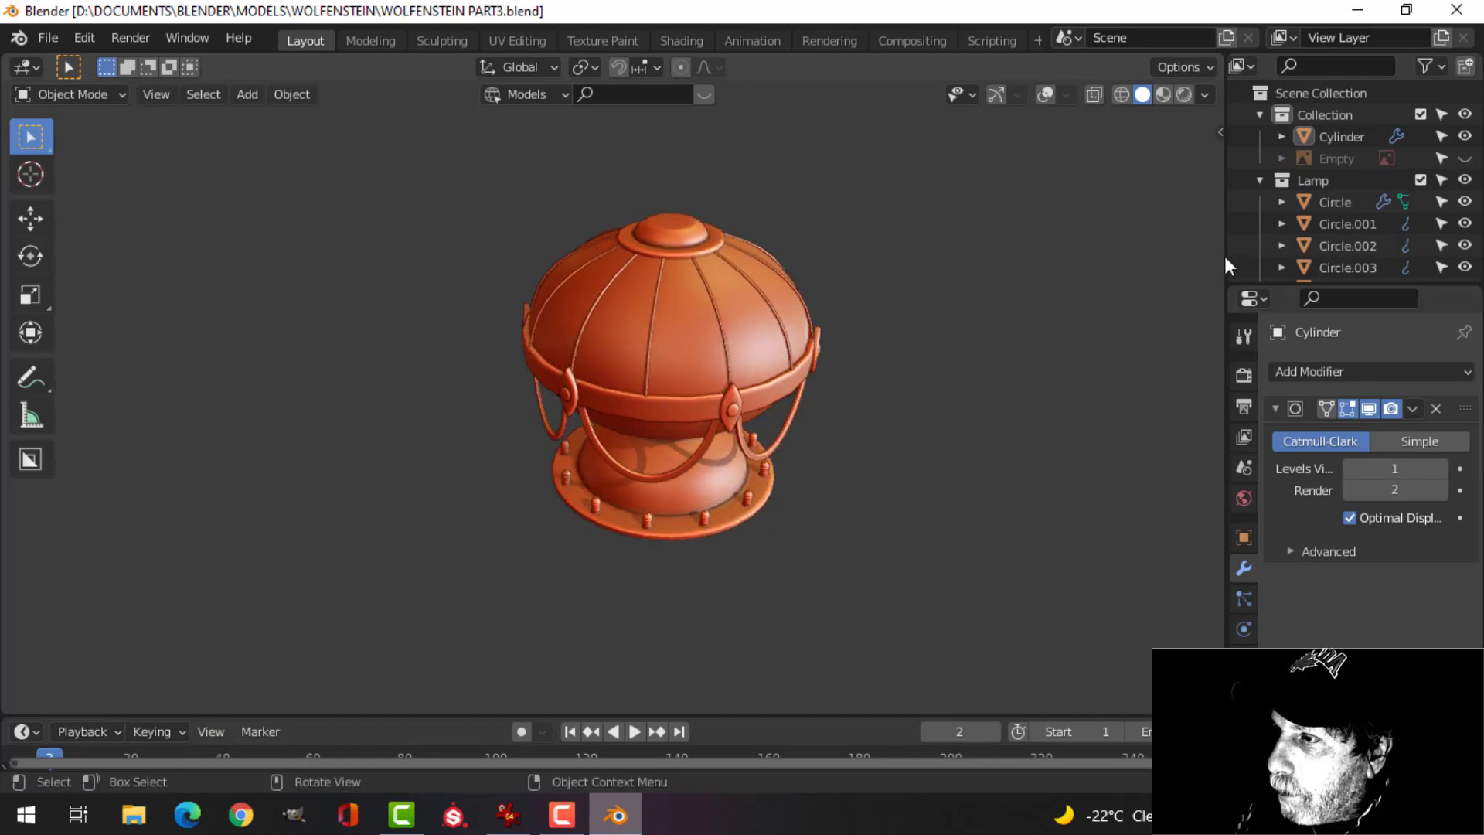
# Collapse the Collection and Lamp collections and show the viewport gizmos and overlays again.
pyautogui.click(1260, 180)
pyautogui.click(1260, 115)
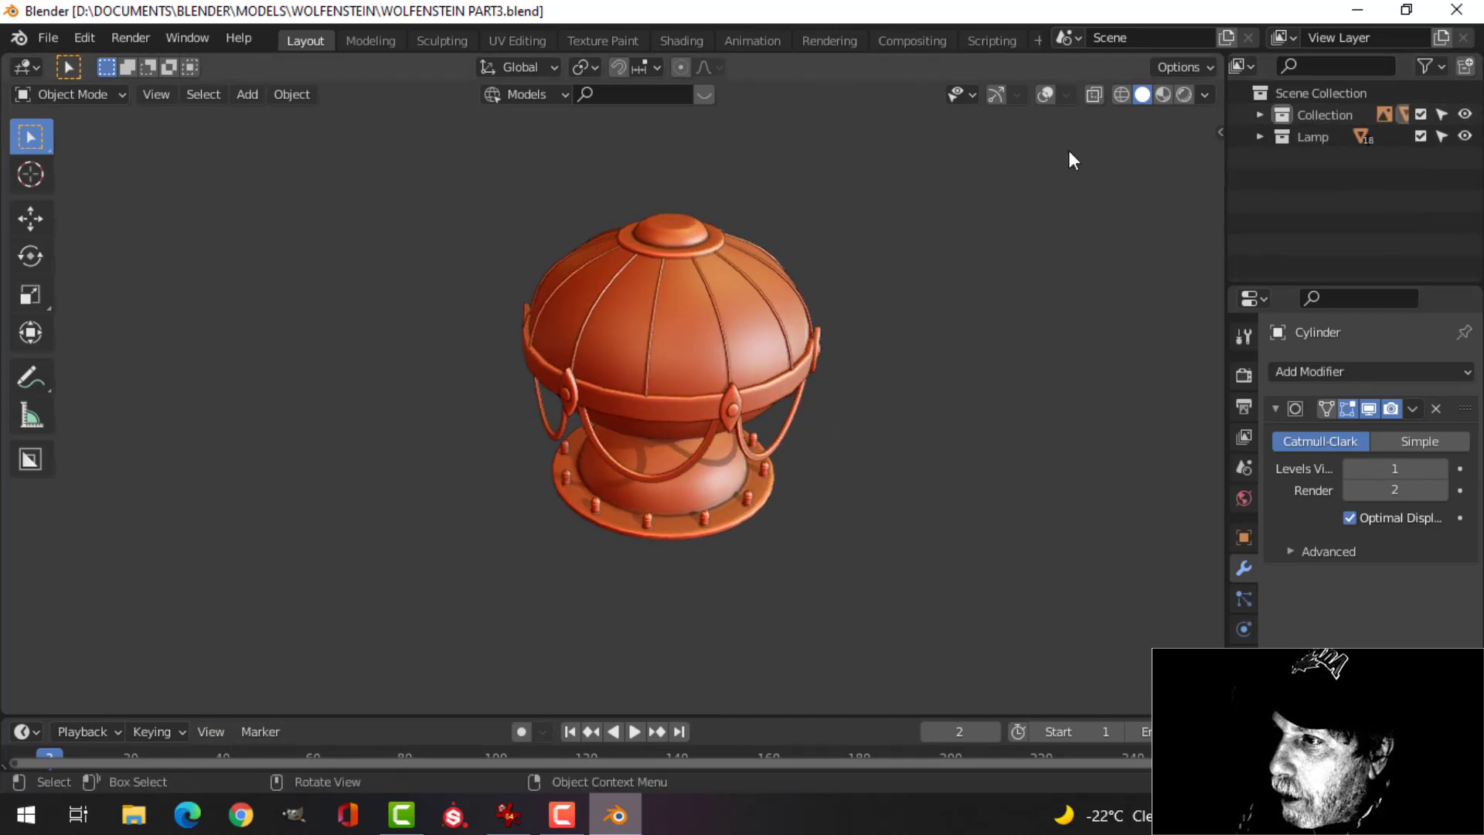
pyautogui.click(996, 94)
pyautogui.click(1046, 95)
pyautogui.scroll(-3, 952, 317)
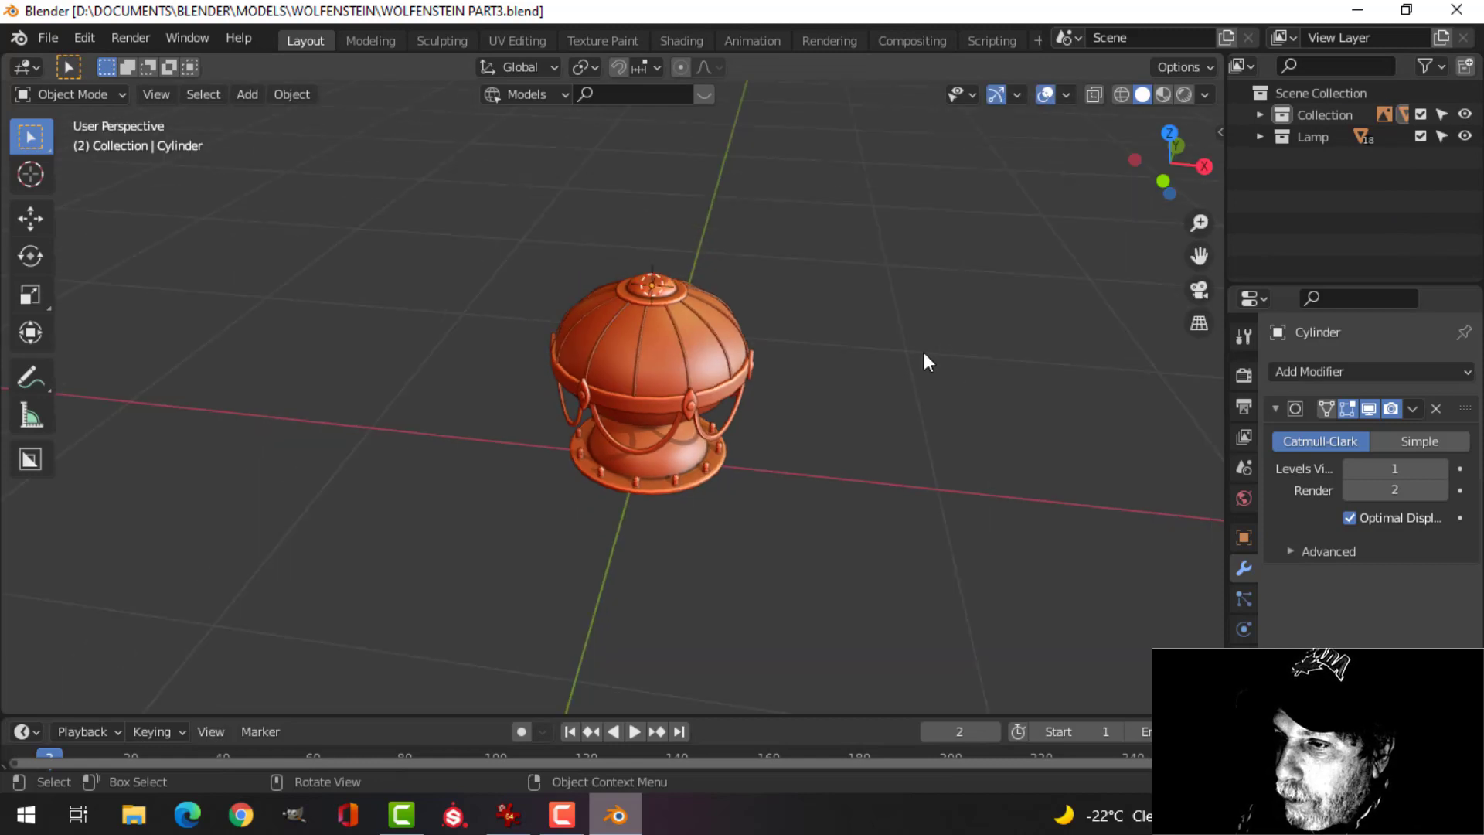
# Select all the lamp's objects, save the file and copy the selected objects.
pyautogui.moveTo(930, 394); pyautogui.dragTo(860, 356, button='middle')
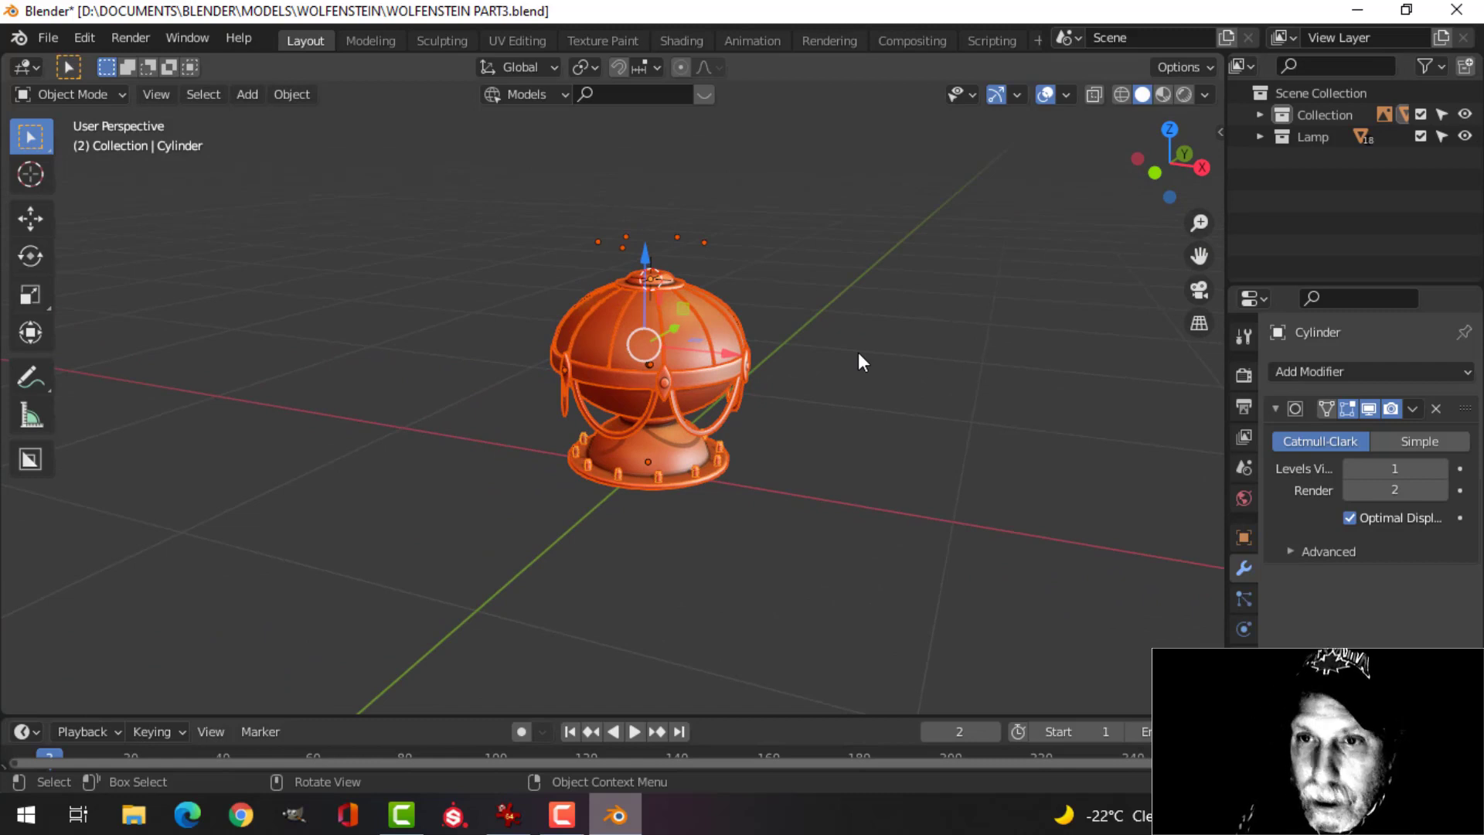
pyautogui.hotkey('ctrl', 's')
pyautogui.hotkey('ctrl', 'c')
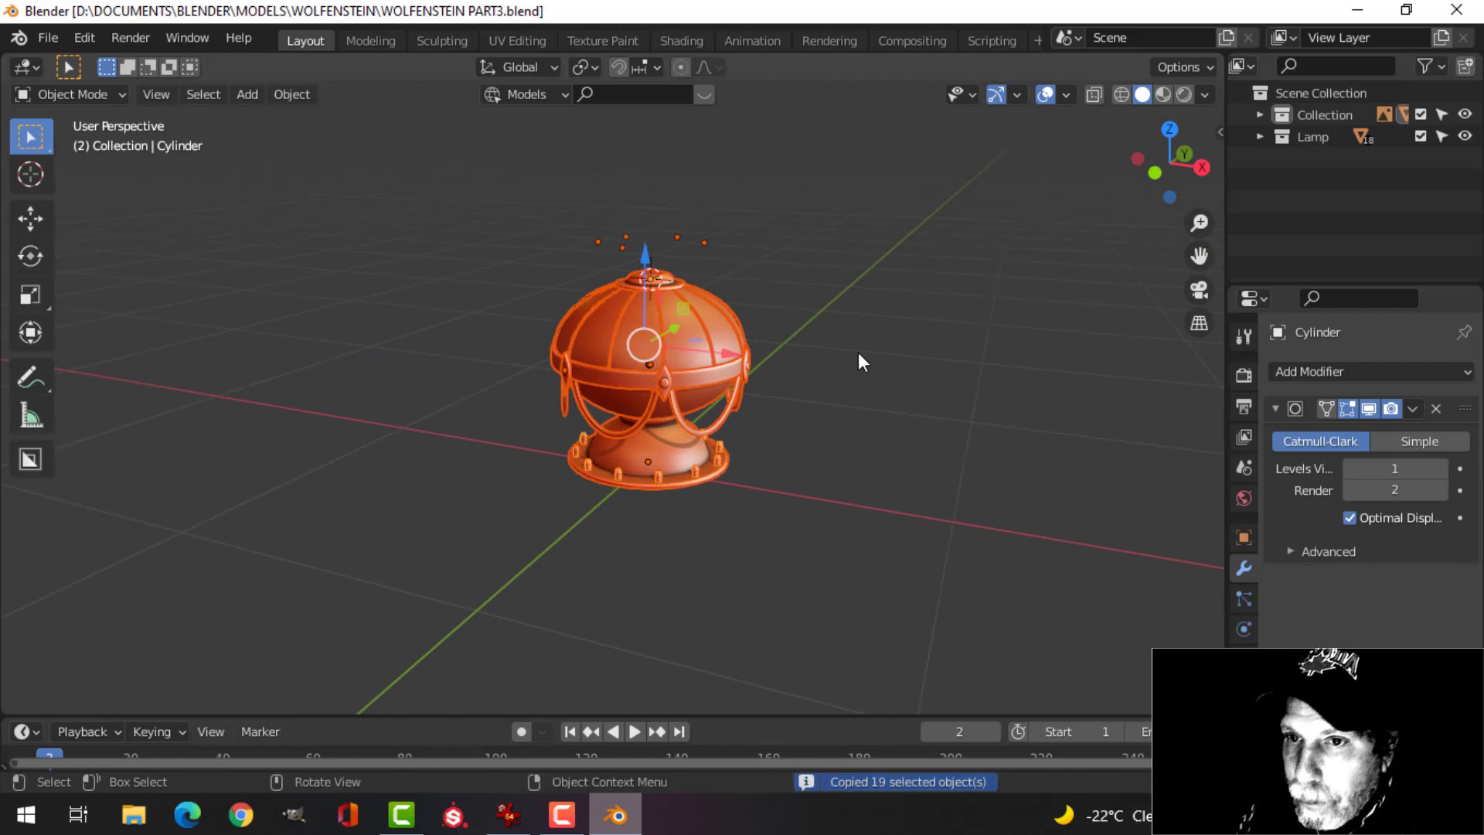
# Open the recent file WOLFENSTEIN PART2.blend, show the viewport gizmos and overlays, and restore the full workspace layout.
pyautogui.click(57, 39)
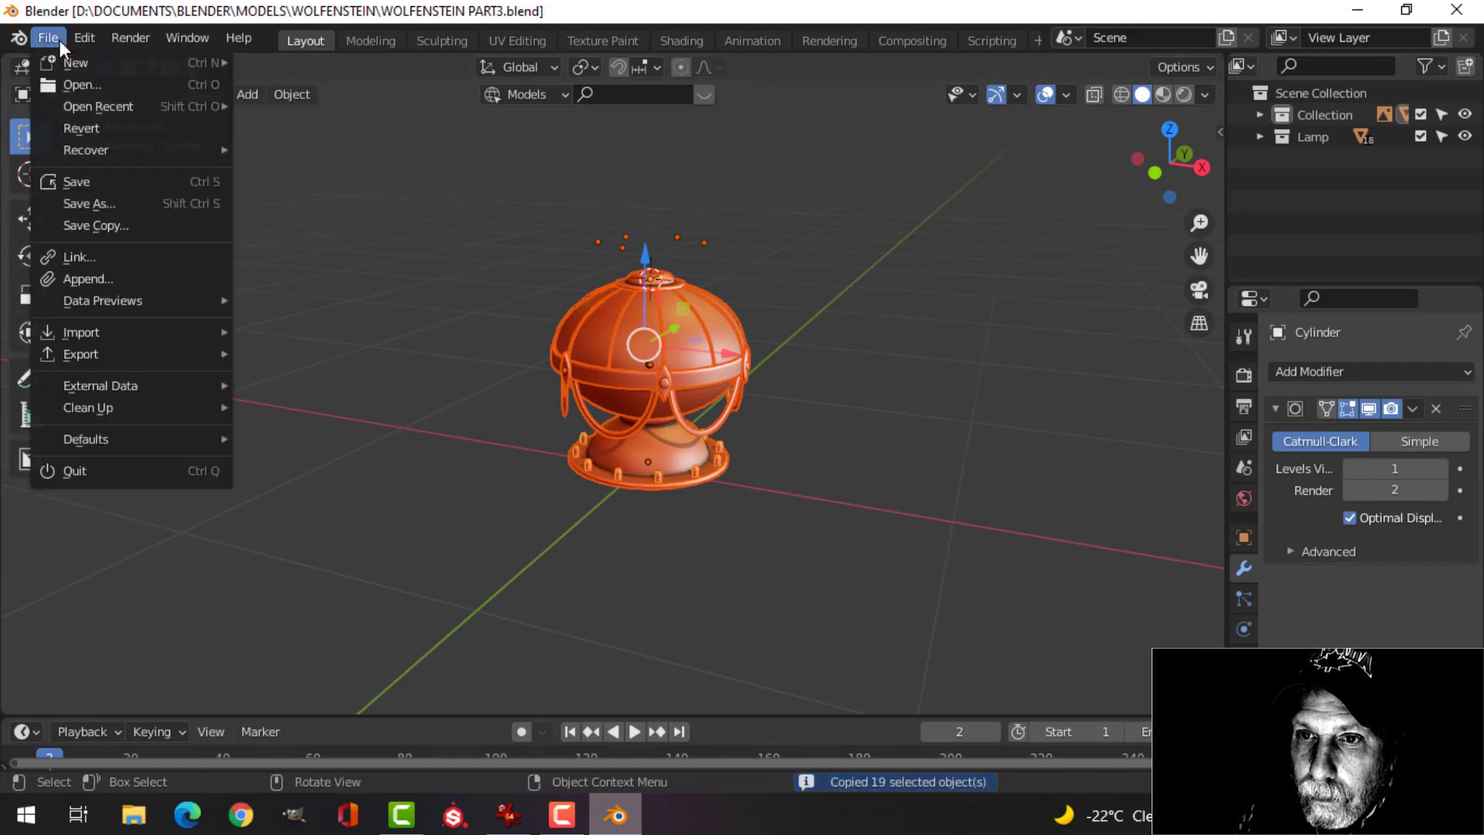
pyautogui.moveTo(67, 102)
pyautogui.click(394, 128)
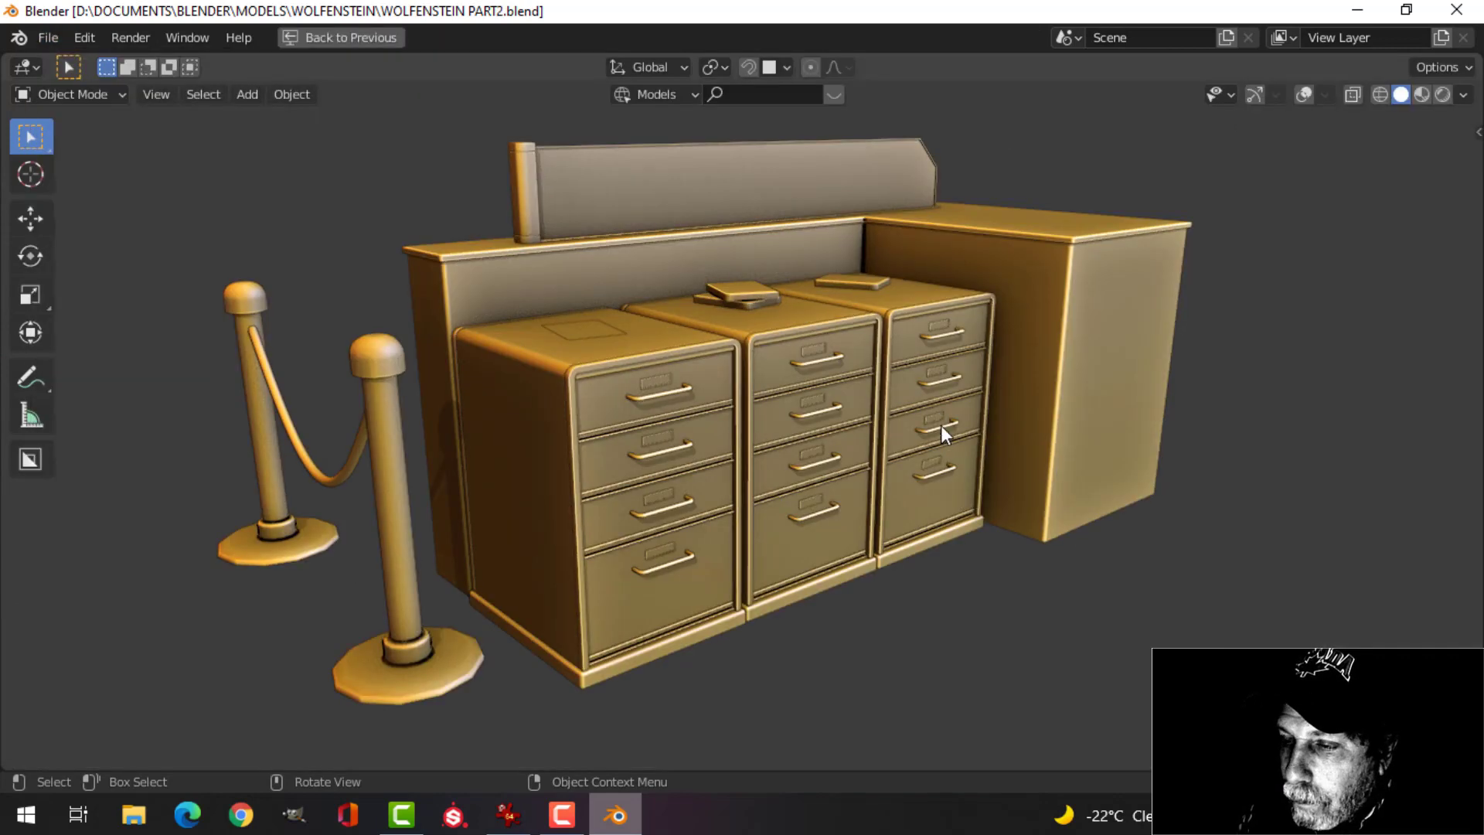
pyautogui.click(1256, 94)
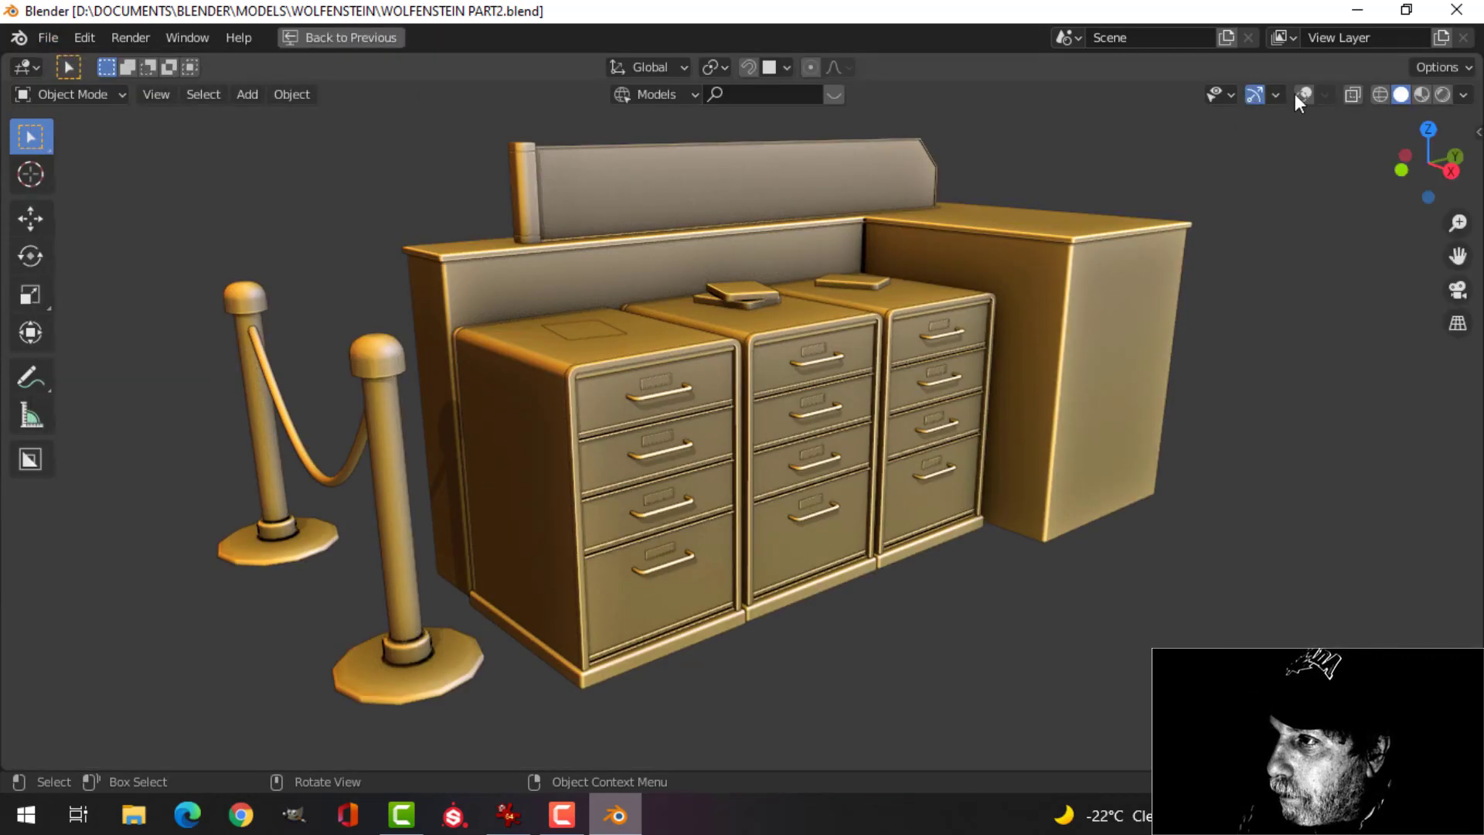
pyautogui.click(1304, 95)
pyautogui.click(383, 38)
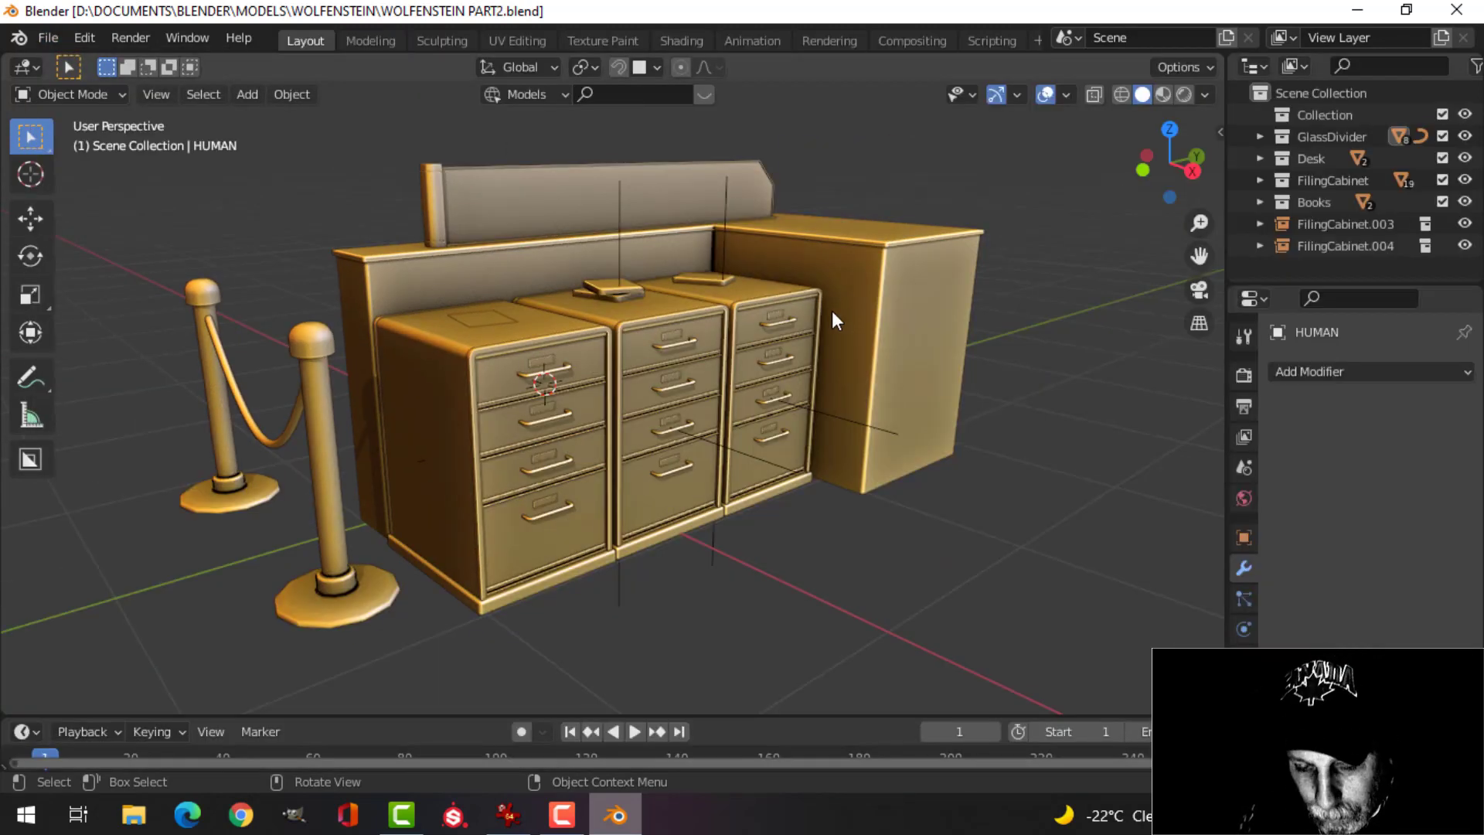
# Paste the copied lamp objects into the desk scene and move them to a new collection named Lamp.
pyautogui.hotkey('ctrl', 'v')
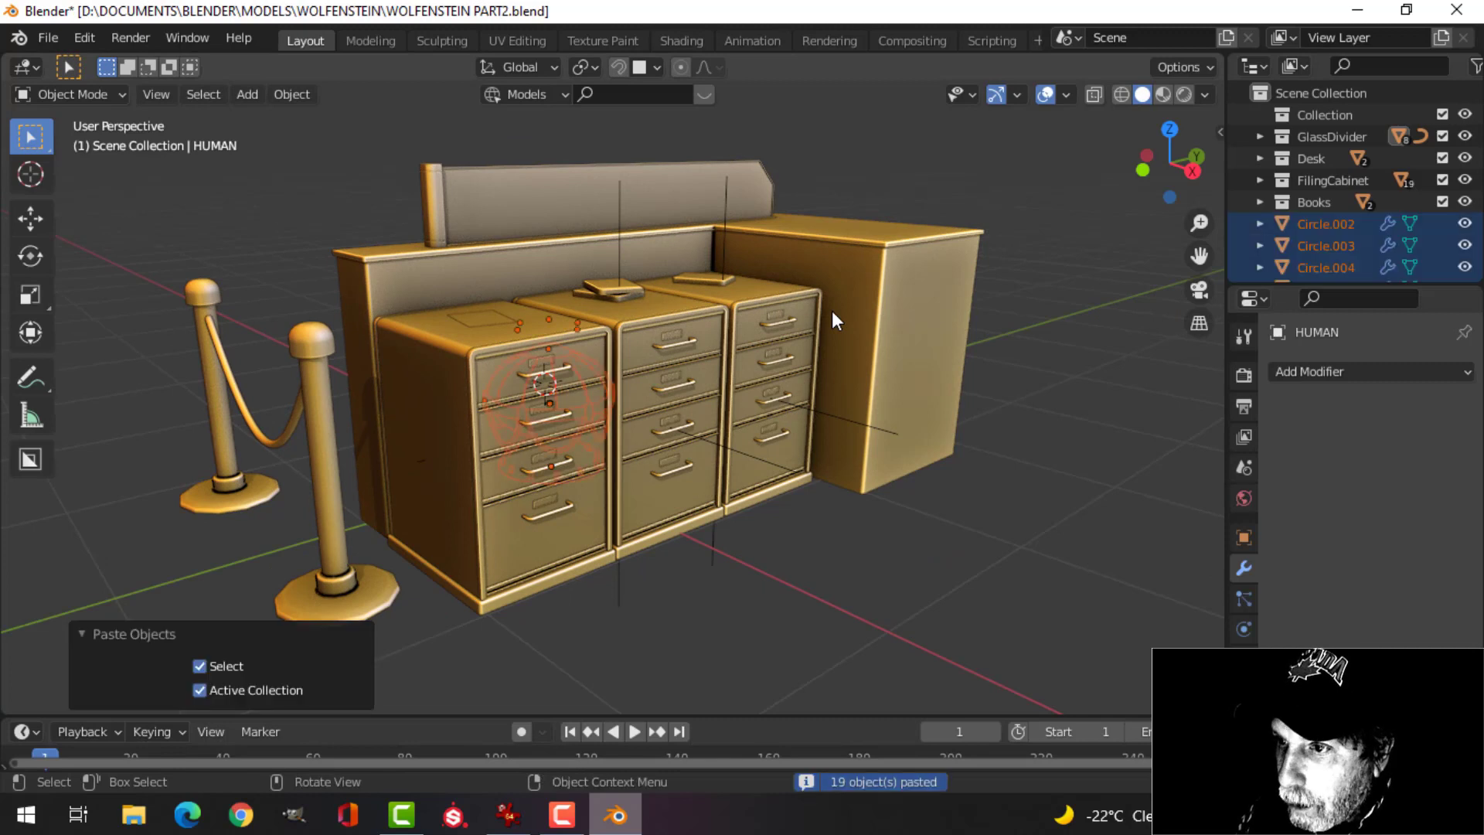
pyautogui.press('m')
pyautogui.click(906, 352)
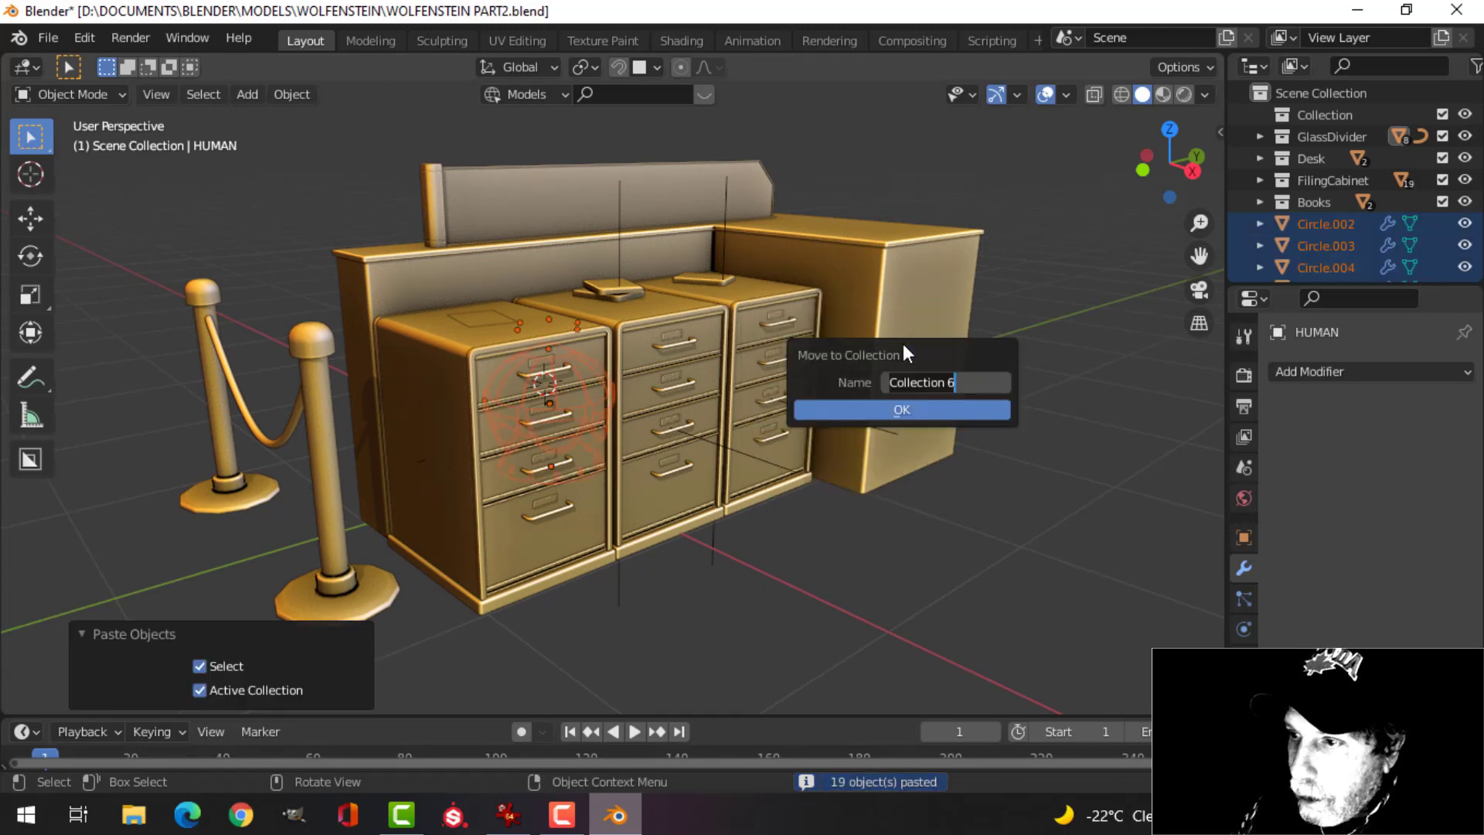
pyautogui.write('Lamp')
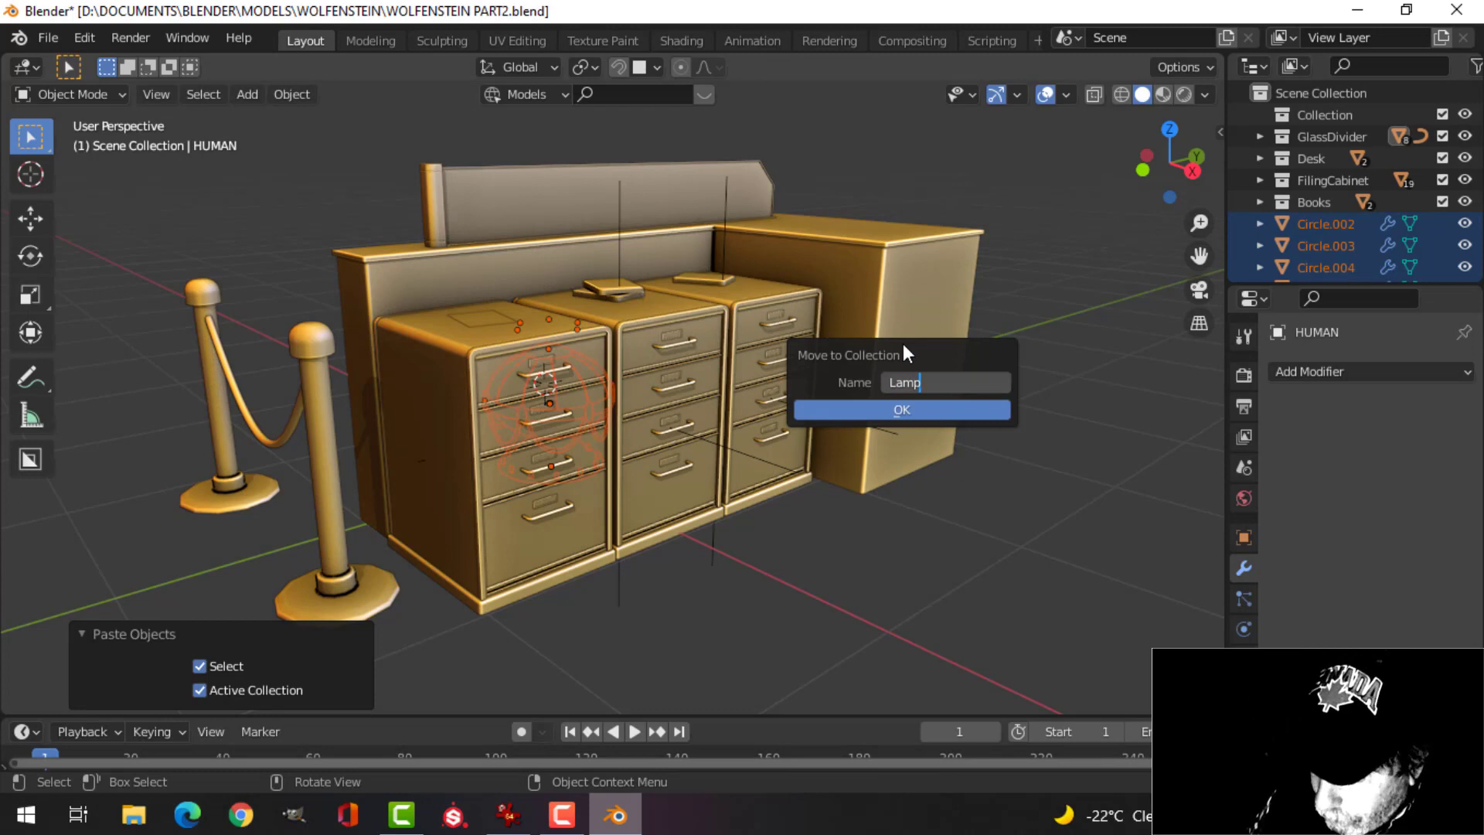
pyautogui.press('Return')
pyautogui.click(877, 414)
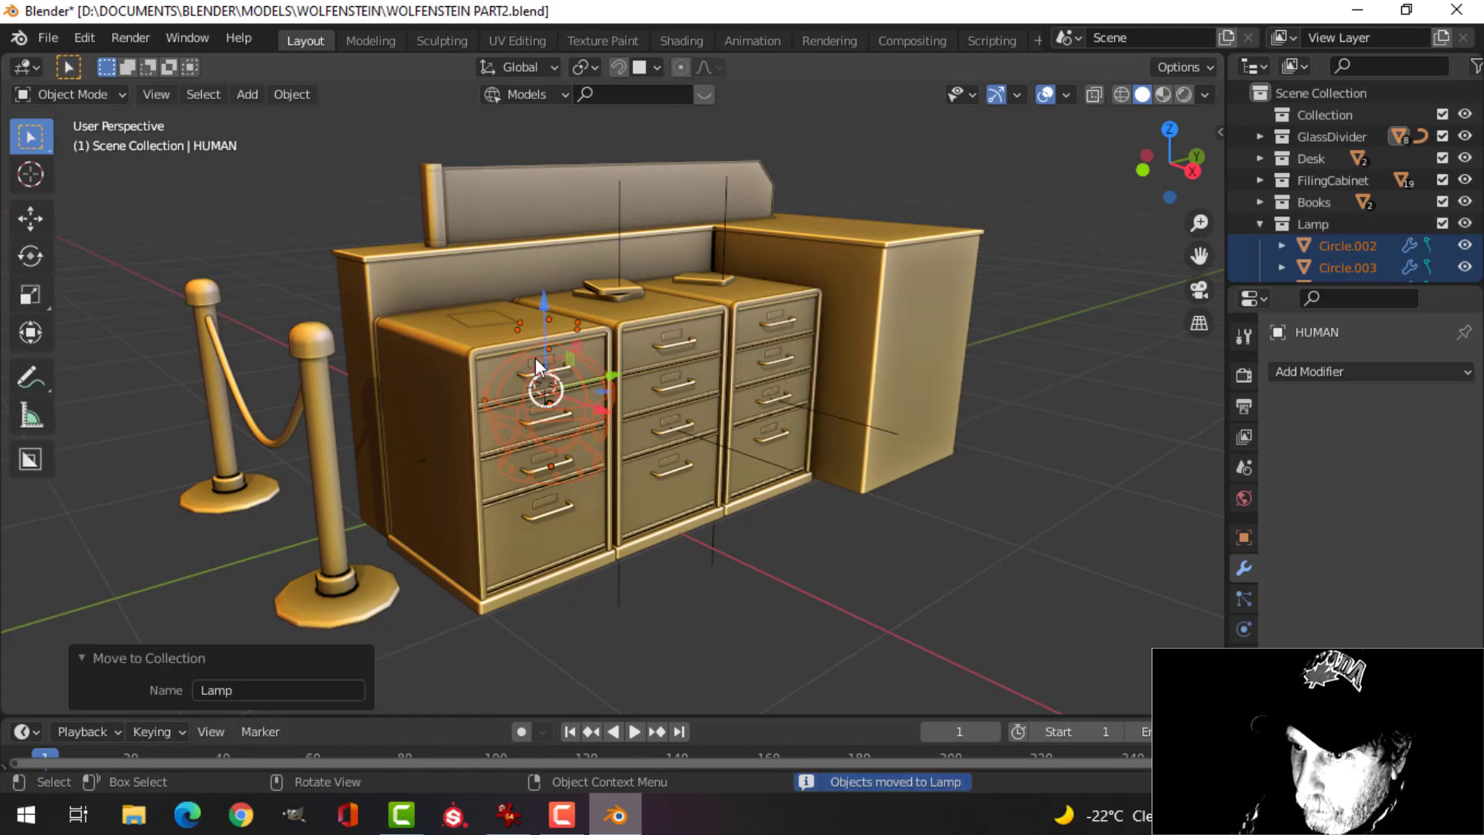
# Raise the pasted lamp about 0.87 m and shift it over the corner desk section, finishing with about 1.36 m along Y.
pyautogui.press('g')
pyautogui.press('z')
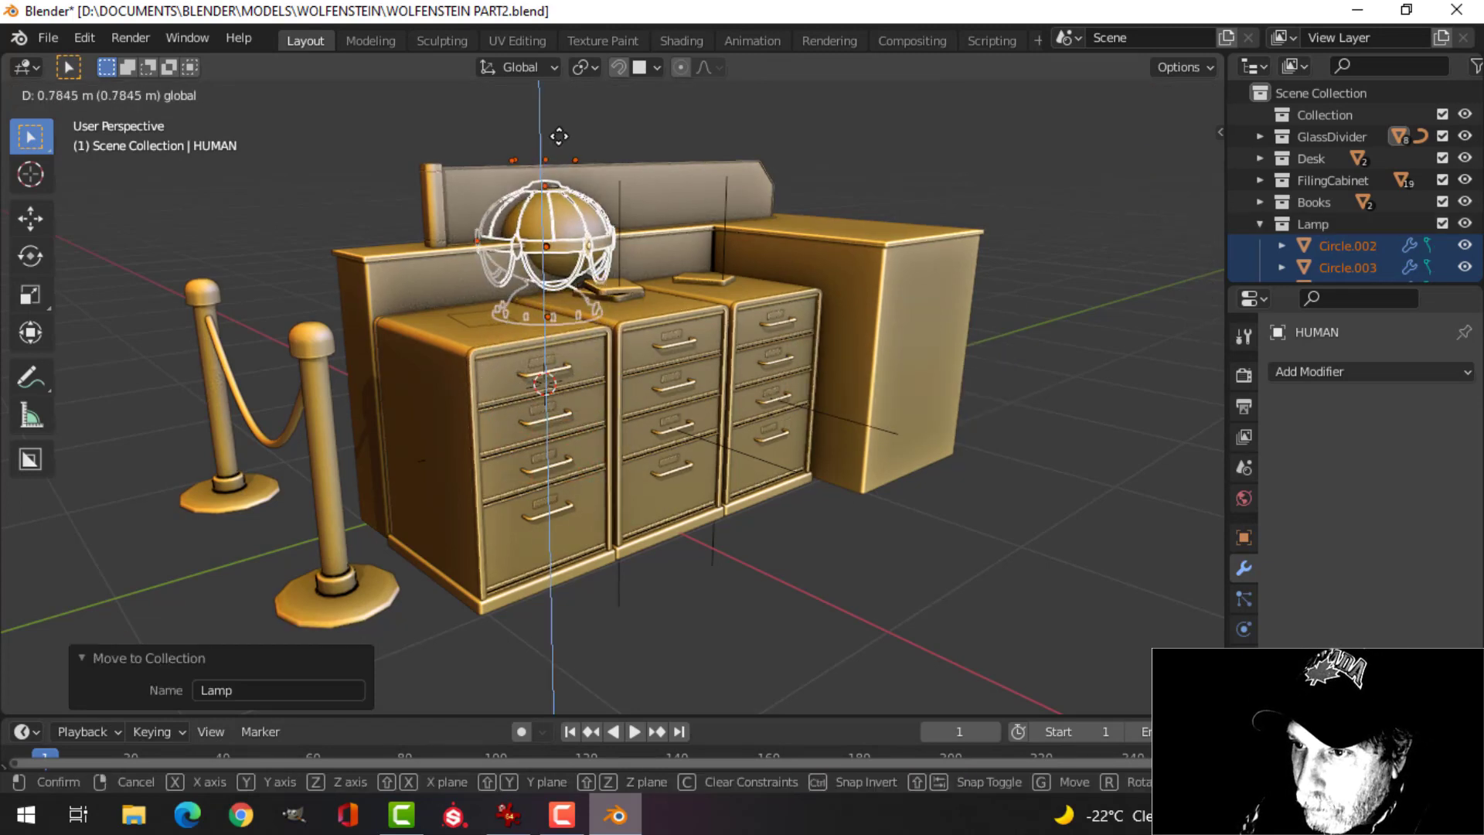
pyautogui.click(562, 117)
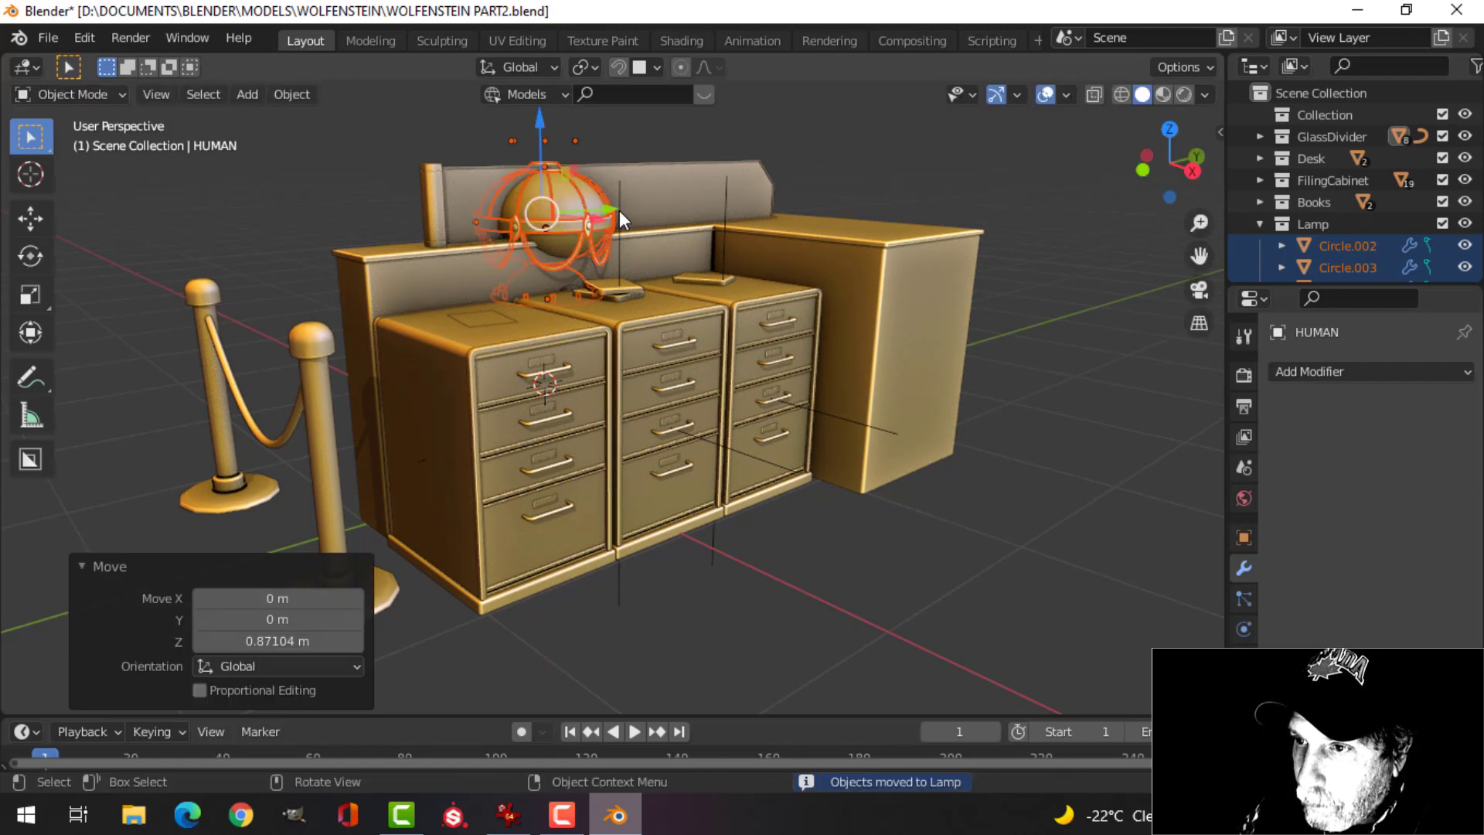
pyautogui.moveTo(712, 272); pyautogui.dragTo(761, 303, button='middle')
pyautogui.moveTo(654, 262); pyautogui.dragTo(801, 274)
pyautogui.moveTo(975, 285); pyautogui.dragTo(651, 286, button='middle')
pyautogui.moveTo(583, 274); pyautogui.dragTo(963, 306)
pyautogui.moveTo(963, 306); pyautogui.dragTo(857, 226, button='middle')
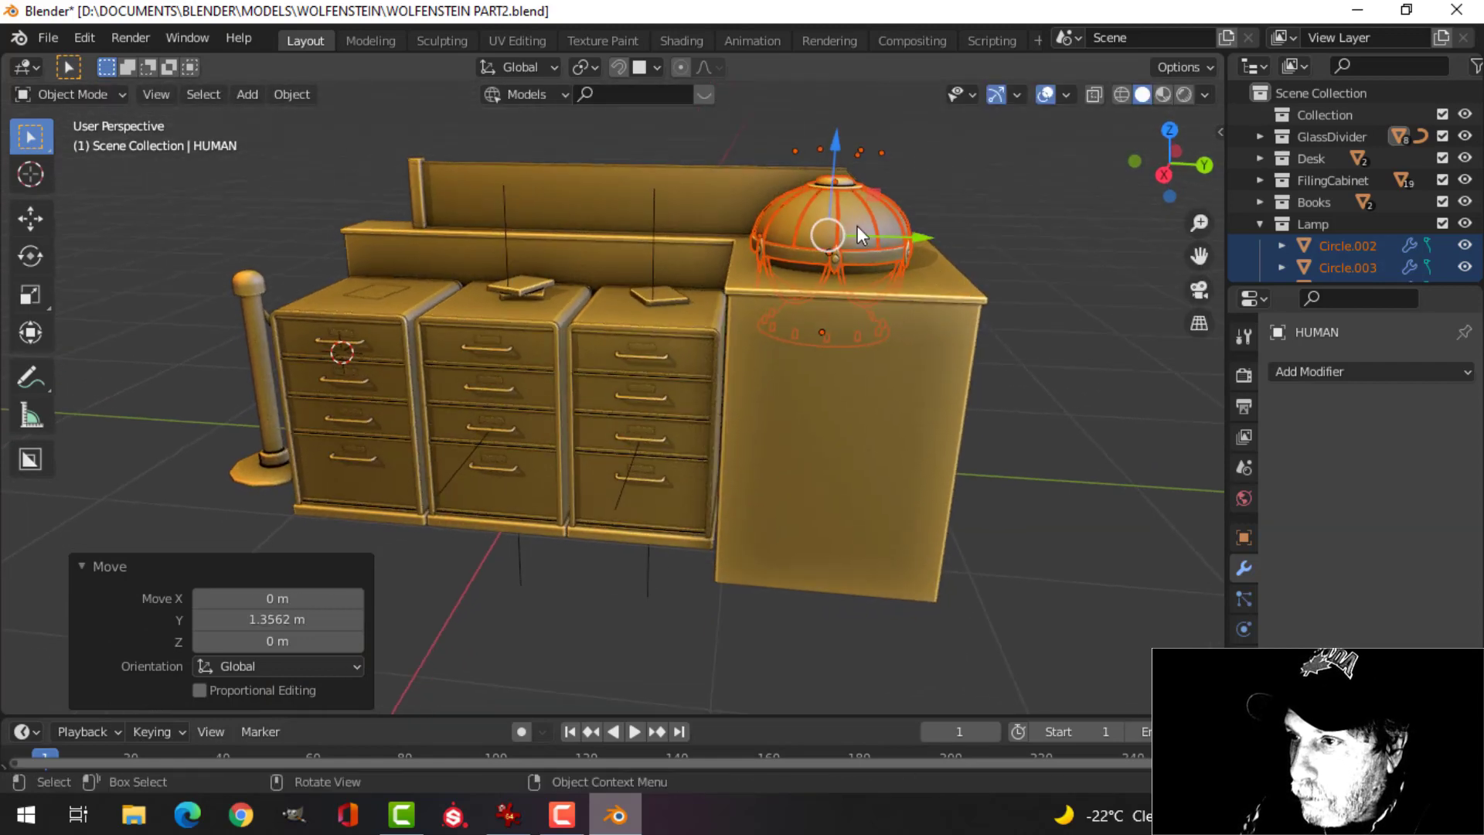
# Raise the lamp about 0.30 m and fine-tune its height in front view by about -0.013 m so its base rests on the desktop.
pyautogui.moveTo(835, 147); pyautogui.dragTo(842, 688)
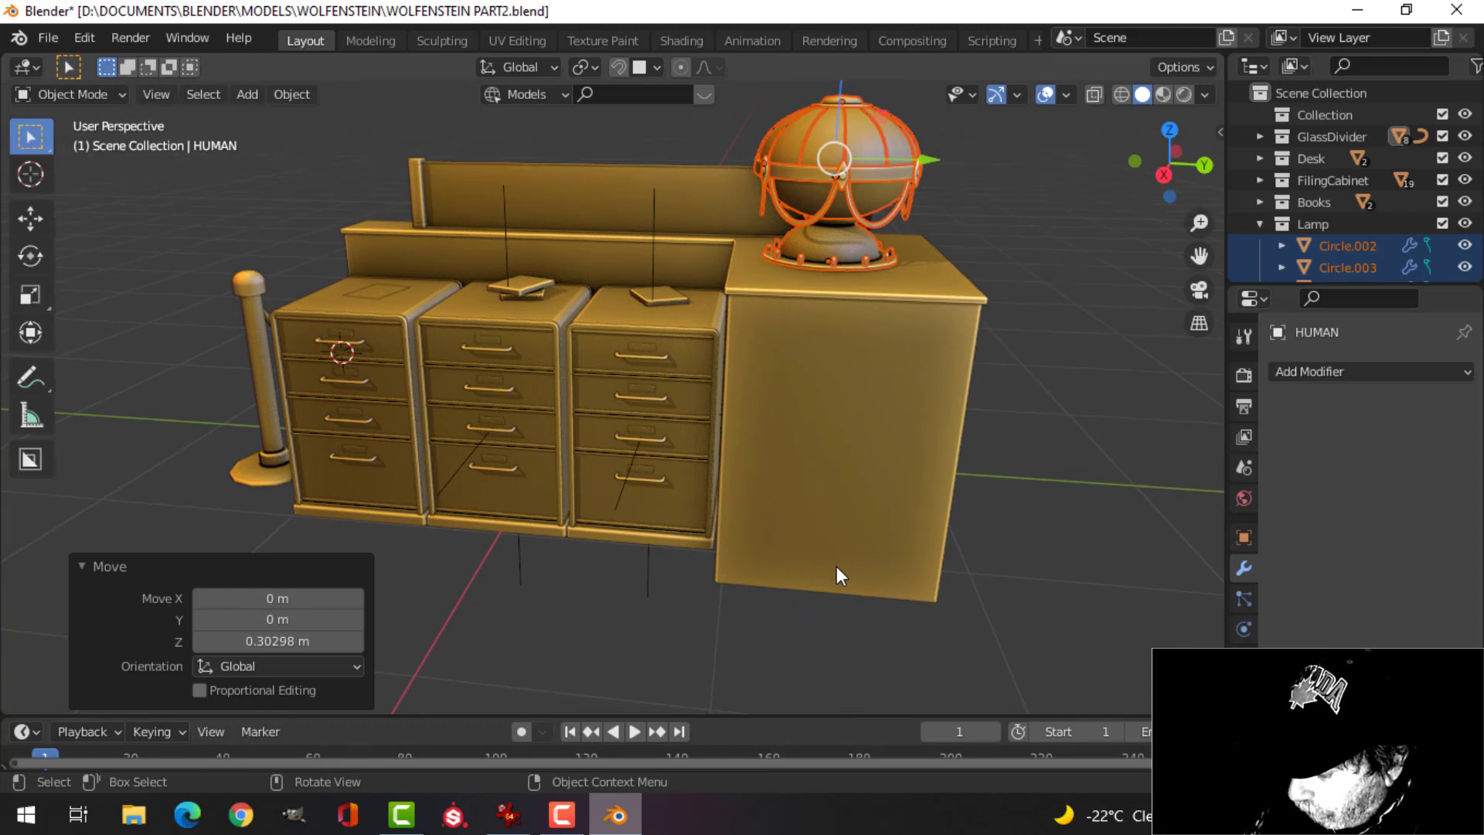
pyautogui.press('KP_Decimal')
pyautogui.moveTo(837, 570); pyautogui.dragTo(702, 434, button='middle')
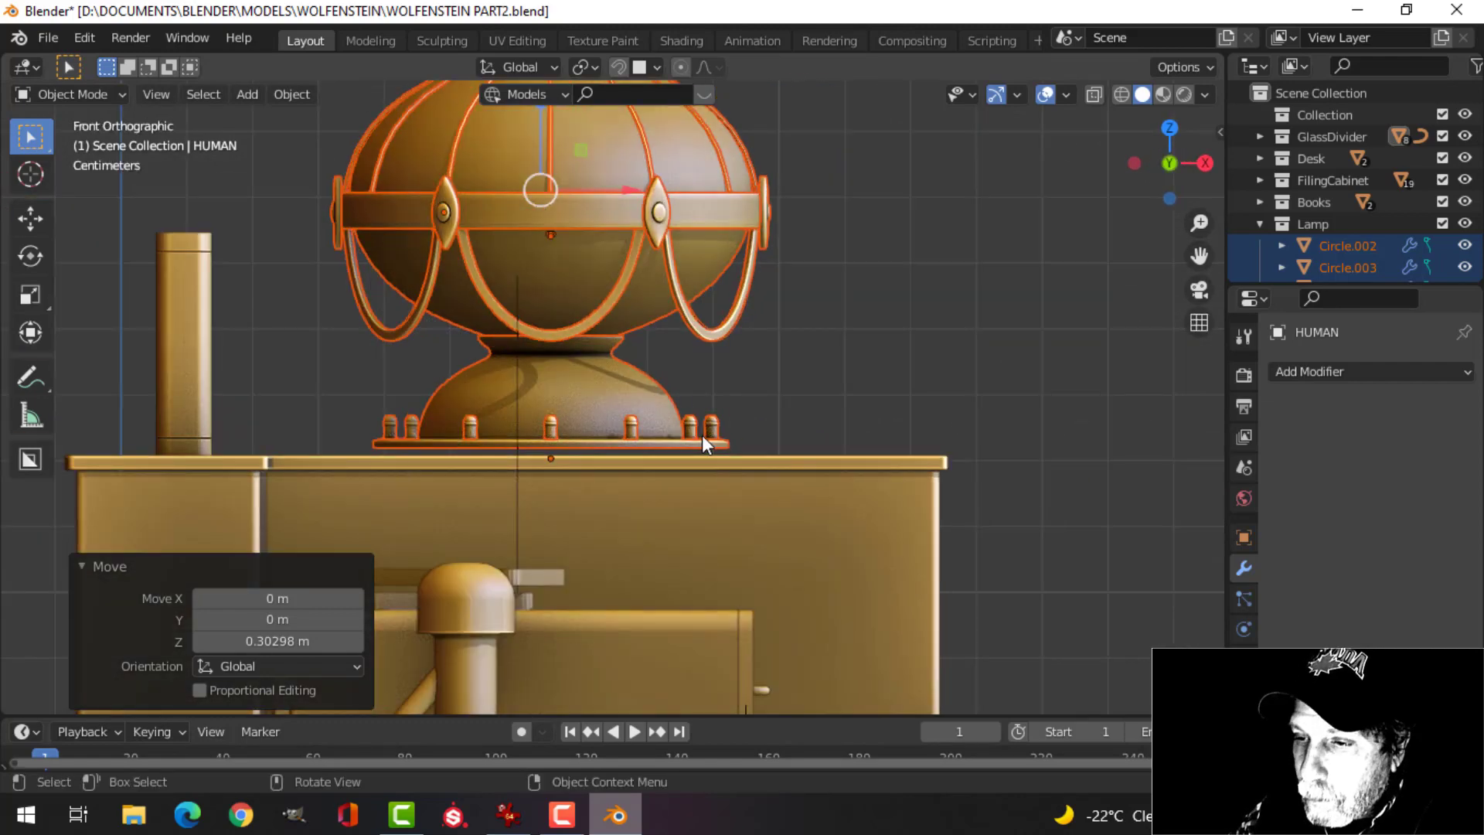
pyautogui.press('g')
pyautogui.click(763, 413)
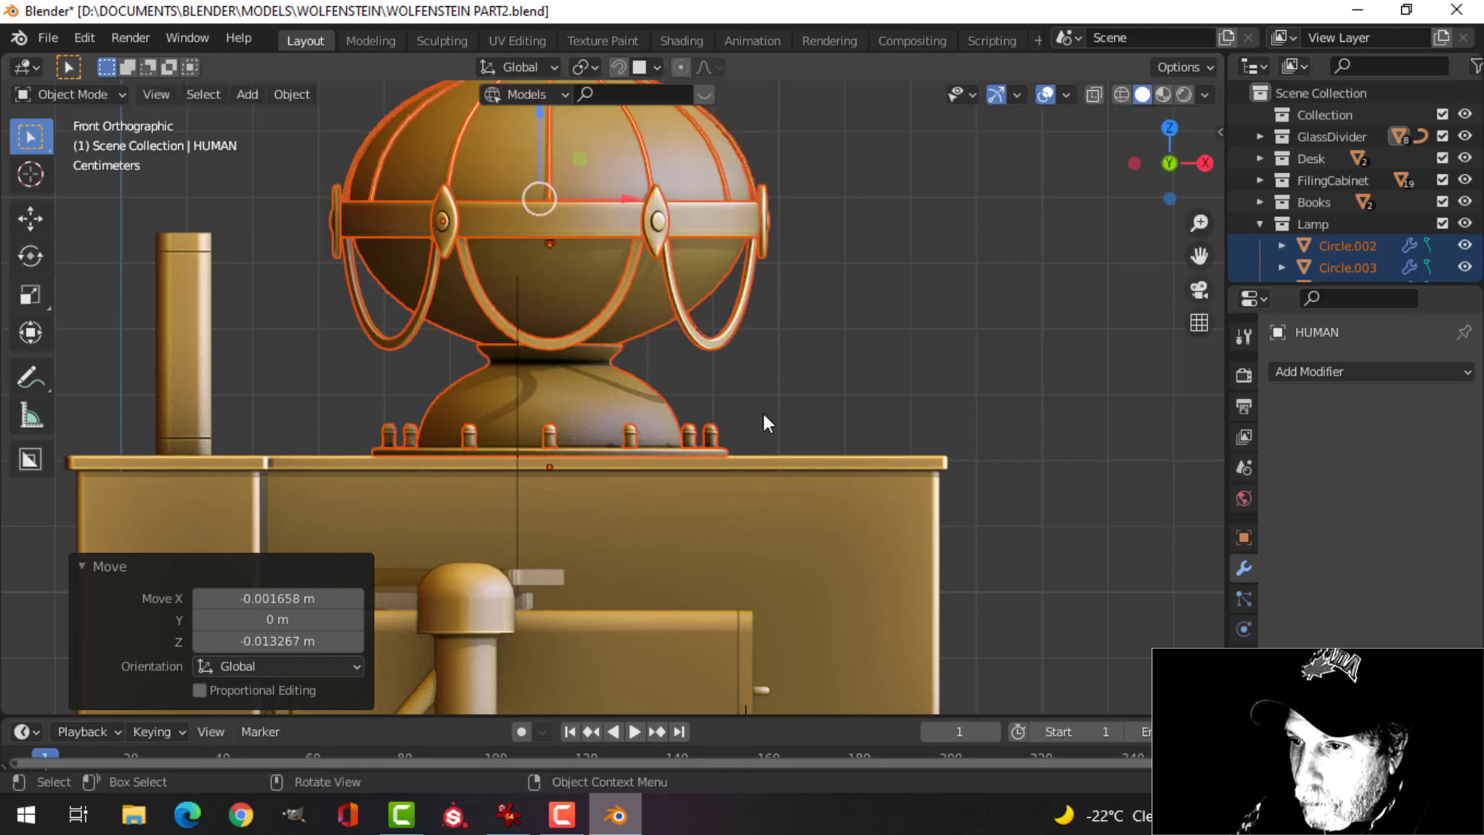
# Shift the lamp about 0.05 m along Y and slightly along X on the desktop, and deselect everything.
pyautogui.scroll(-4, 884, 340)
pyautogui.moveTo(884, 340); pyautogui.dragTo(651, 425, button='middle')
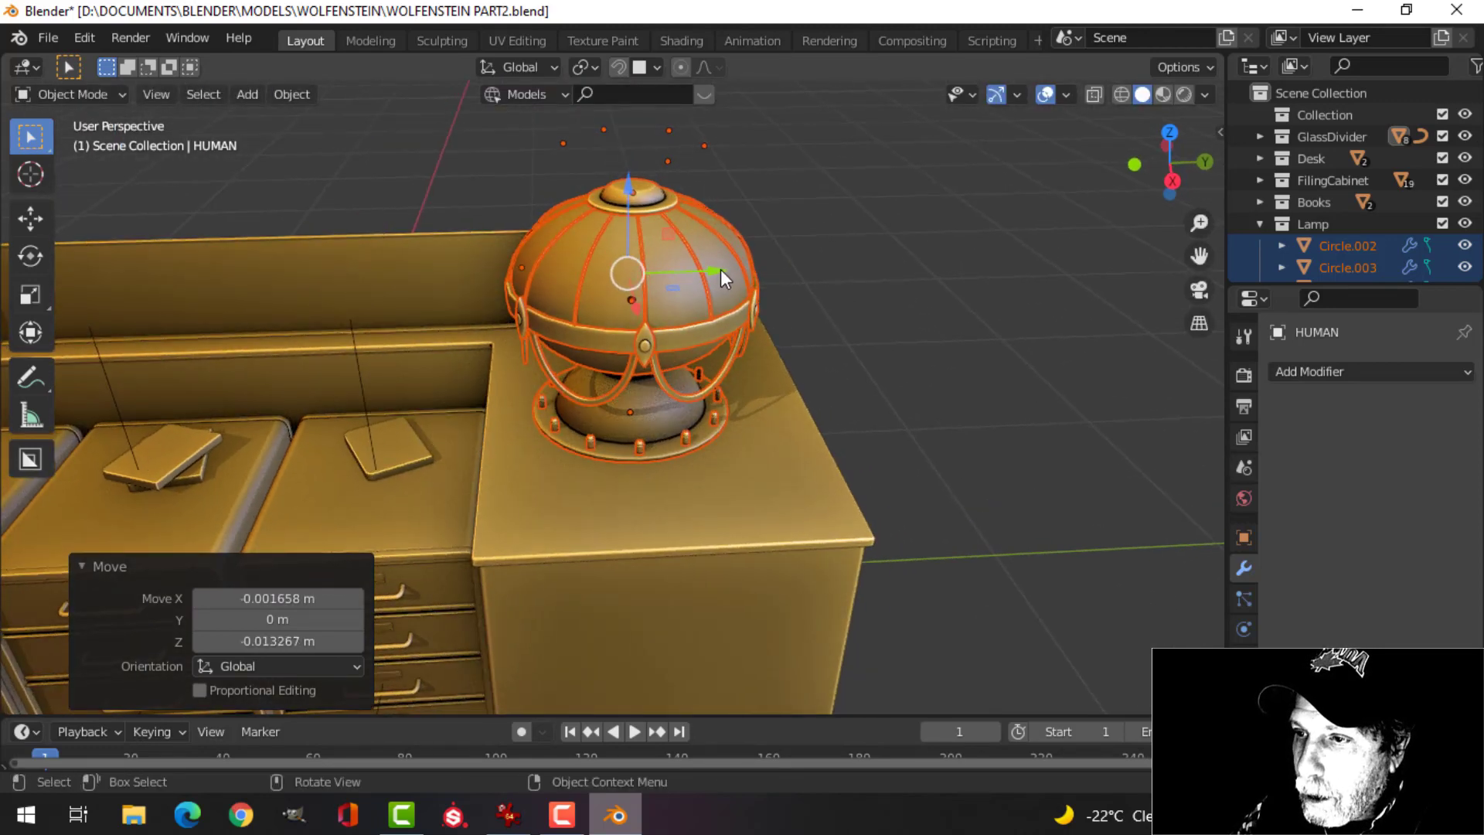
pyautogui.moveTo(721, 269); pyautogui.dragTo(729, 303)
pyautogui.moveTo(728, 303); pyautogui.dragTo(903, 364, button='middle')
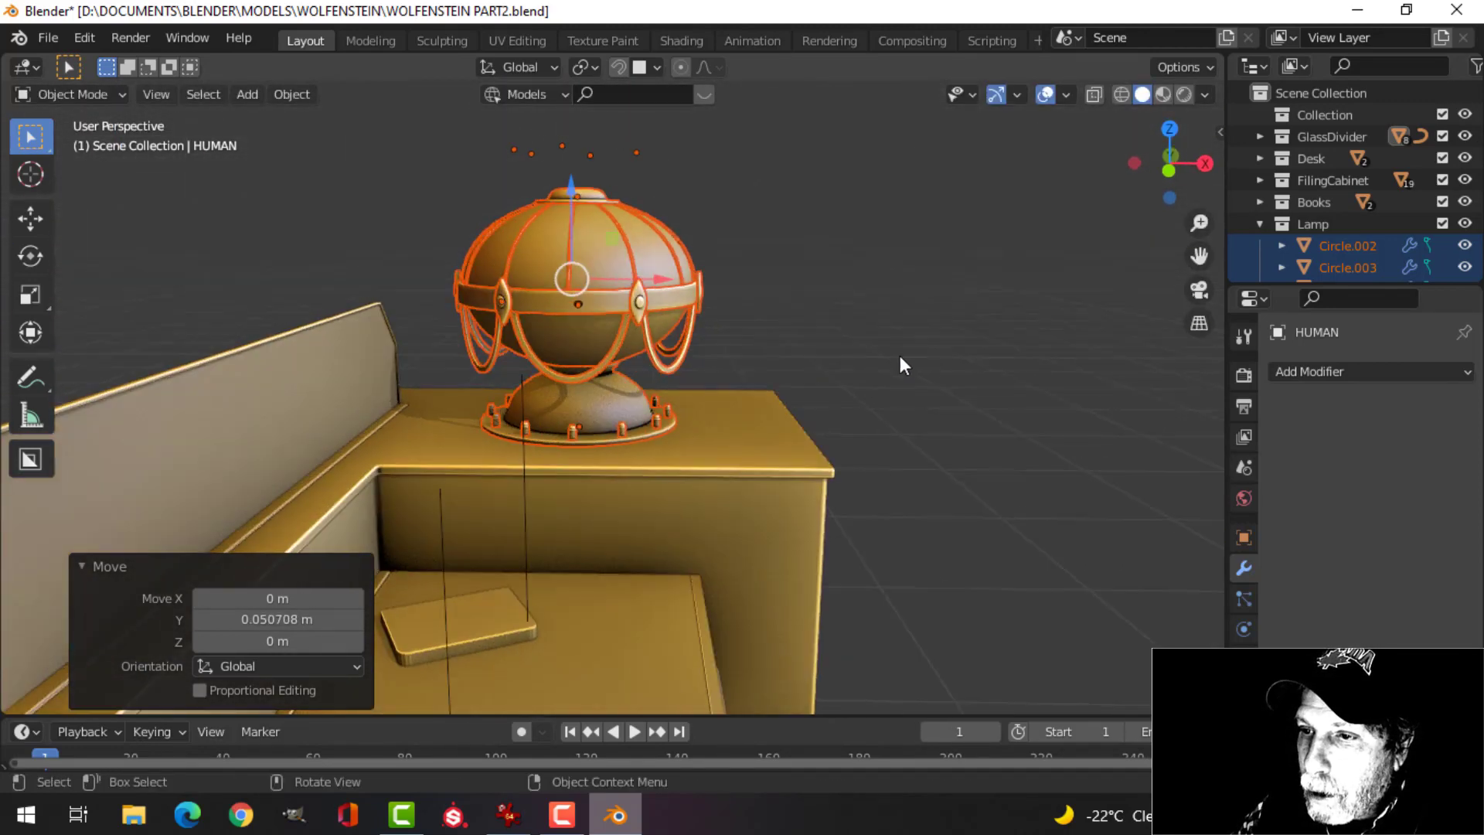
pyautogui.moveTo(662, 283); pyautogui.dragTo(681, 283)
pyautogui.hotkey('alt', 'a')
# Examine the lamp's placement and proportions on the desk from several angles, near and far.
pyautogui.scroll(-4, 858, 364)
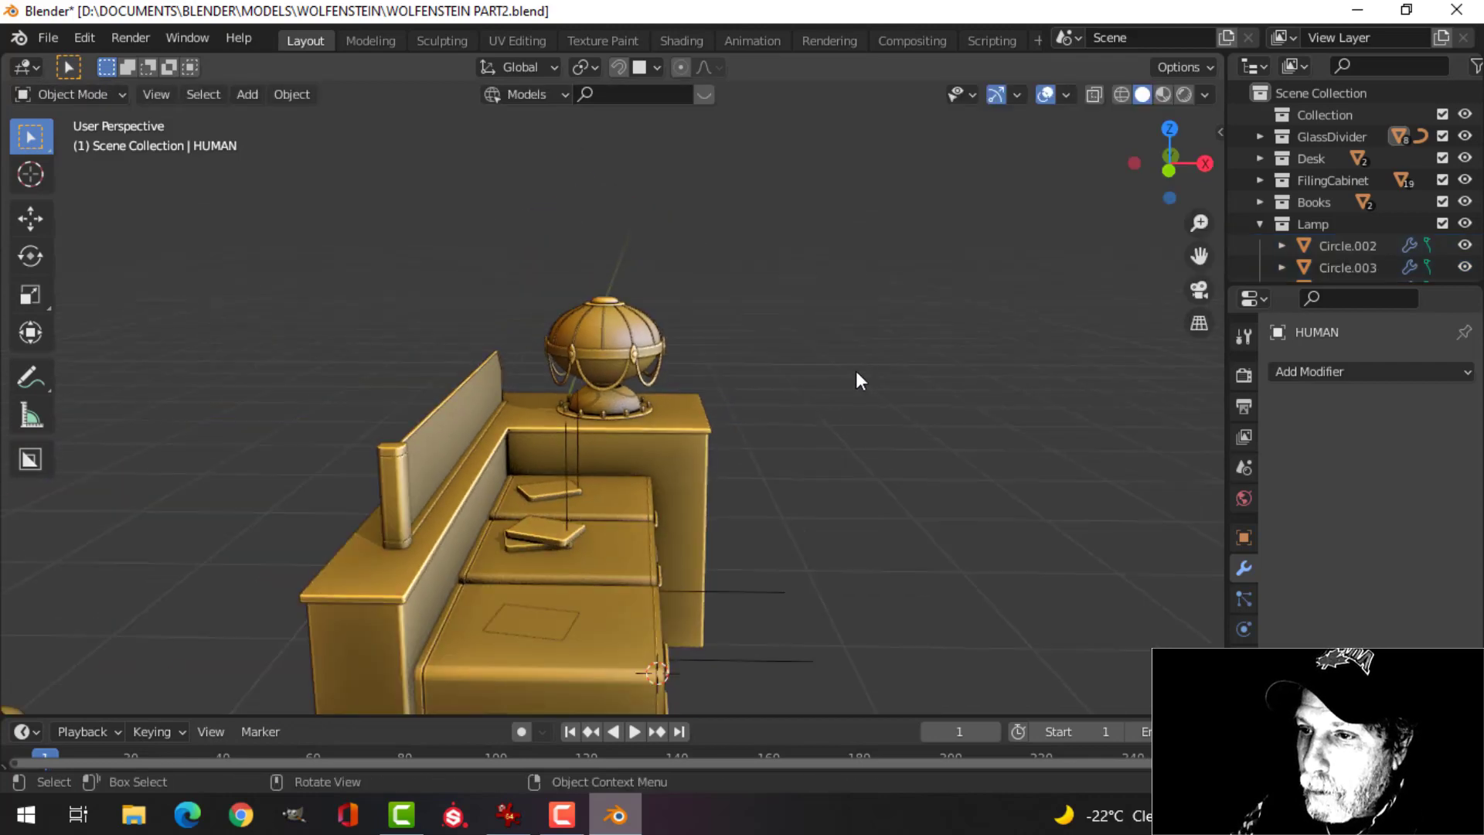
pyautogui.moveTo(856, 370); pyautogui.dragTo(748, 344, button='middle')
pyautogui.scroll(3, 643, 438)
pyautogui.scroll(-1, 729, 394)
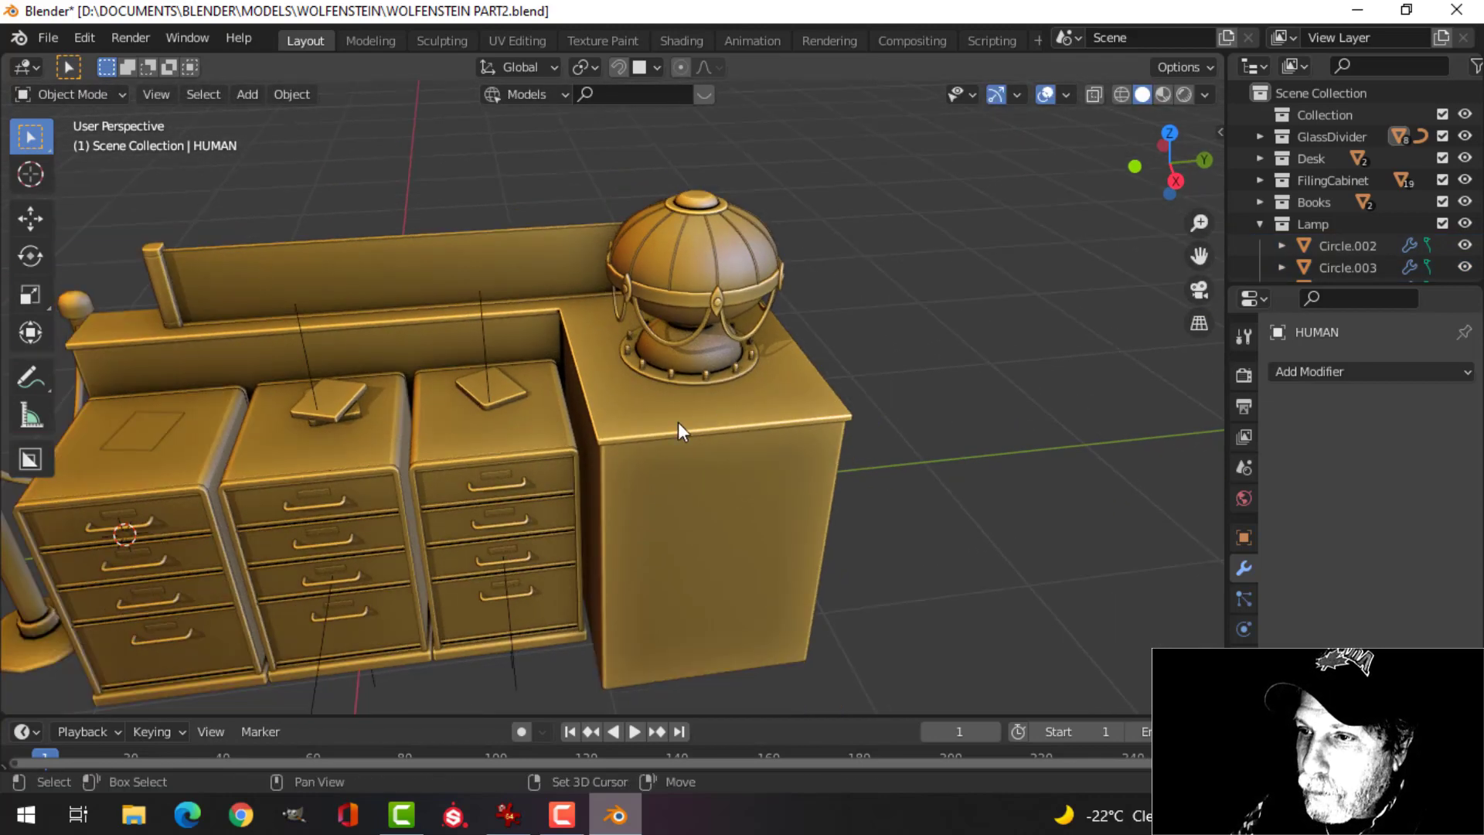
pyautogui.keyDown('shift'); pyautogui.moveTo(679, 422); pyautogui.dragTo(801, 416, button='middle'); pyautogui.keyUp('shift')
pyautogui.scroll(3, 801, 416)
pyautogui.keyDown('shift'); pyautogui.moveTo(897, 284); pyautogui.dragTo(787, 415, button='middle'); pyautogui.keyUp('shift')
pyautogui.scroll(-6, 736, 406)
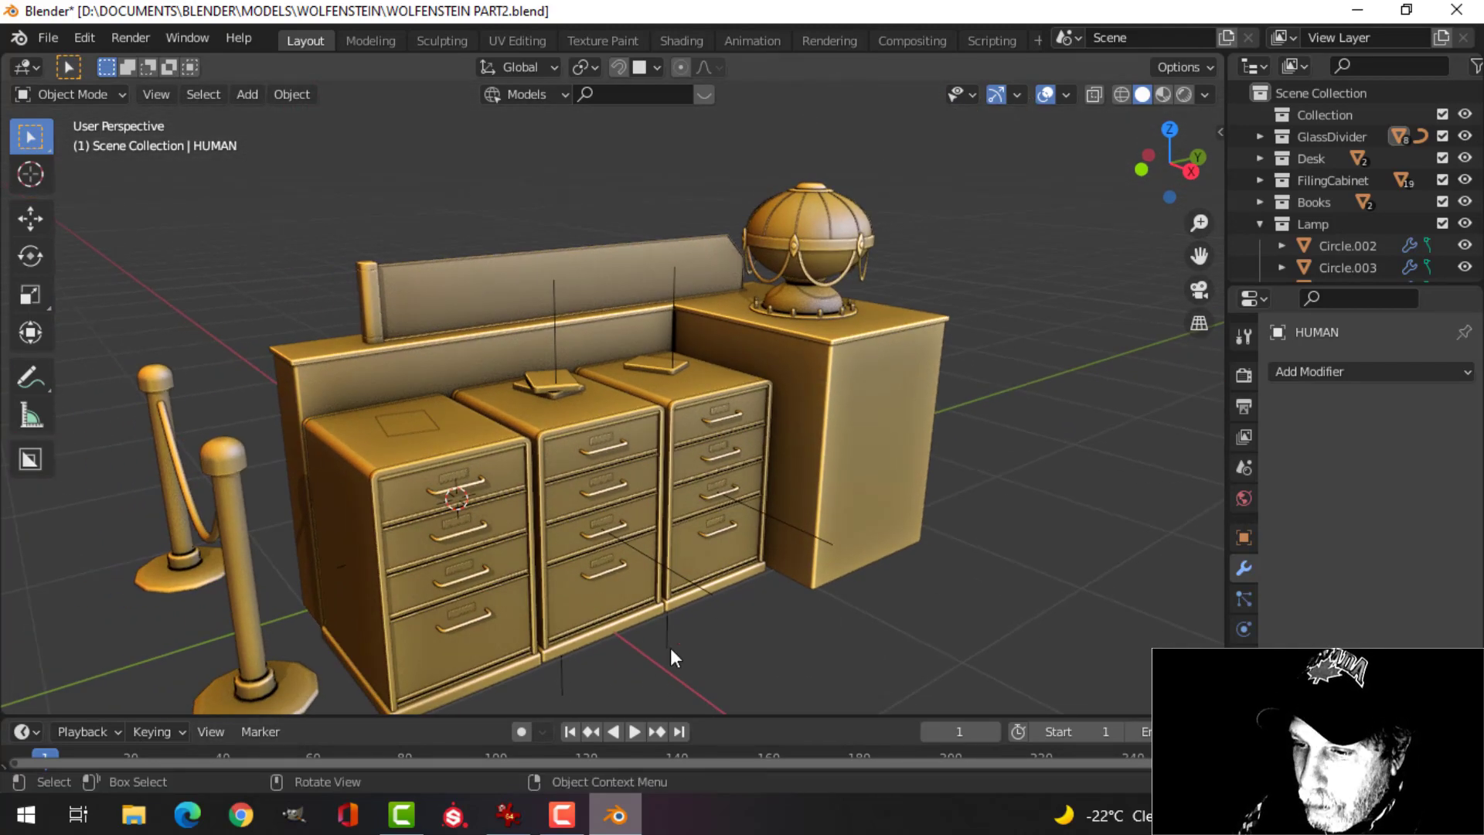
# Switch to the reference screenshot in IrfanView, zoom out to compare the whole desk scene, and return to Blender.
pyautogui.click(504, 819)
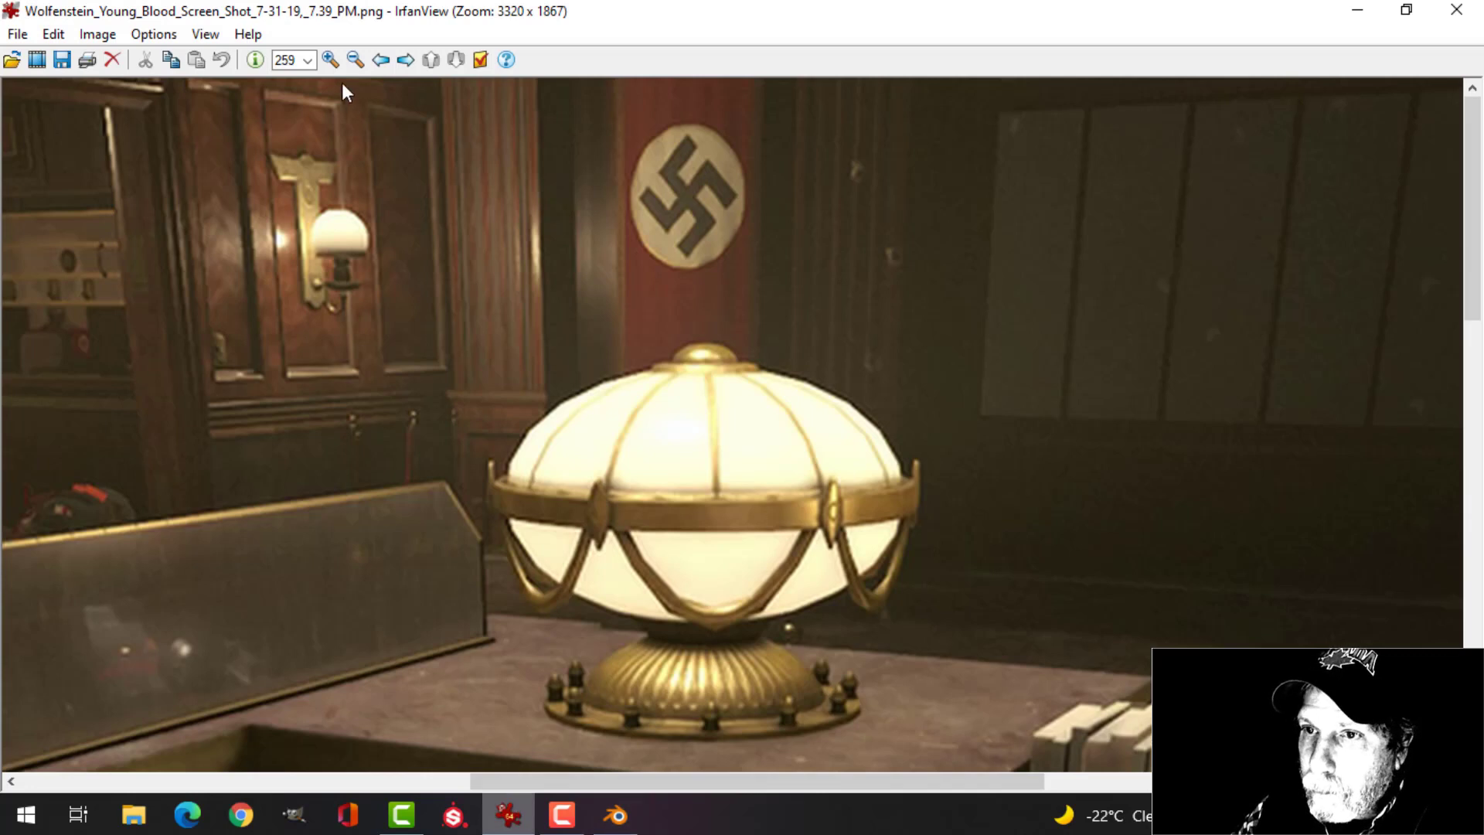
pyautogui.click(355, 60)
pyautogui.click(355, 60)
pyautogui.click(355, 60)
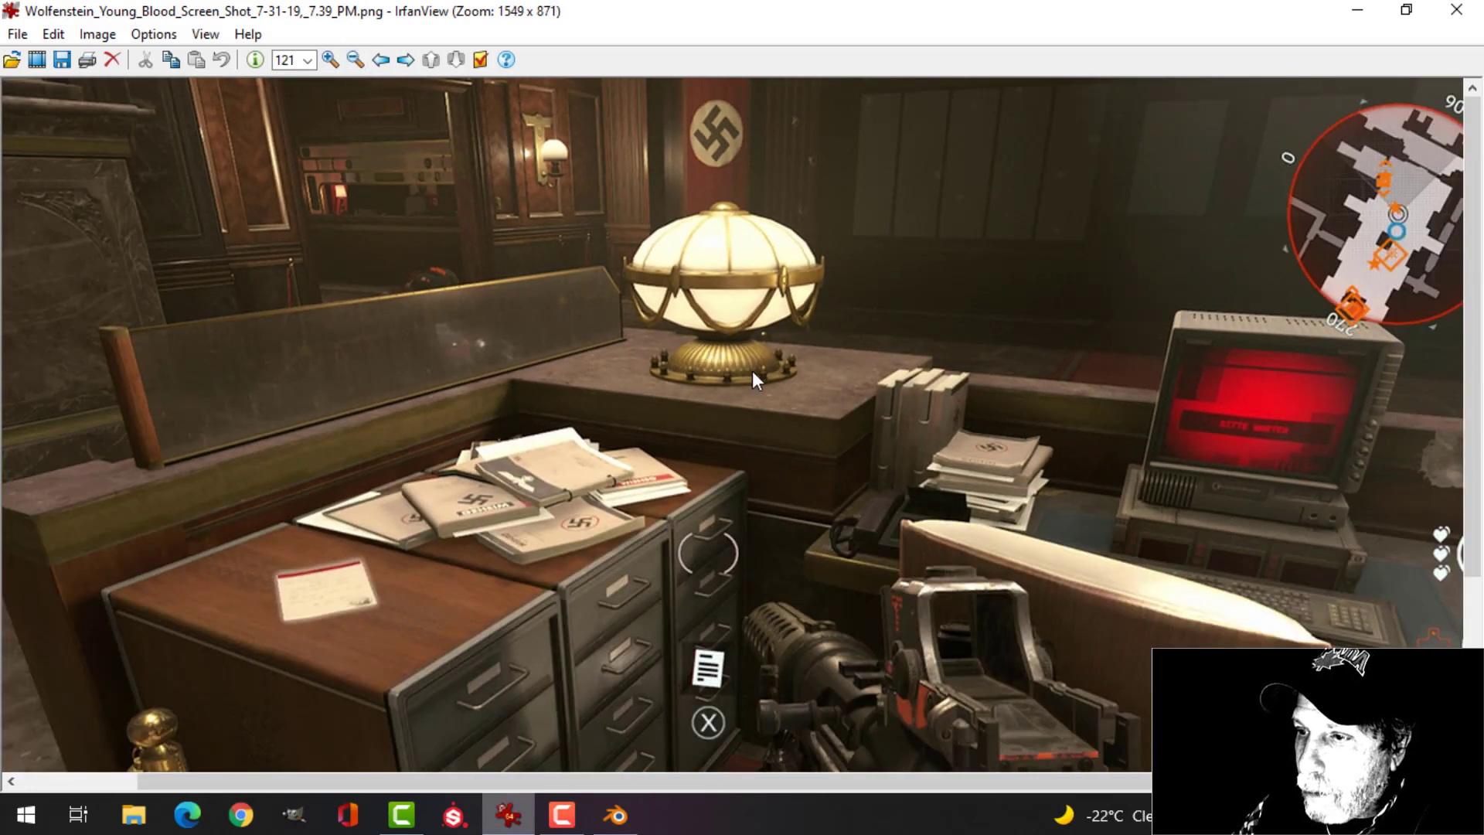
pyautogui.click(616, 816)
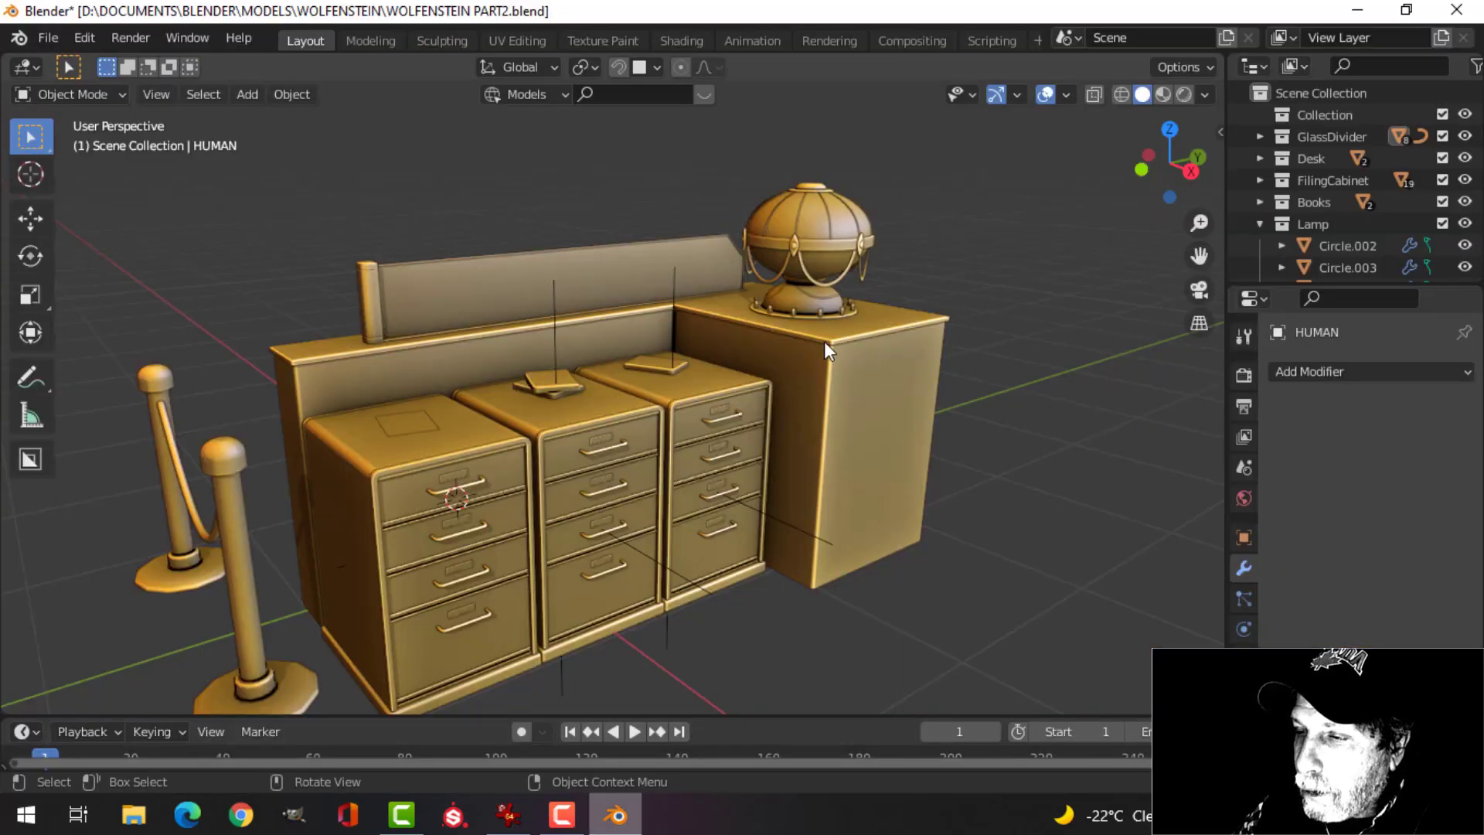
# Hide the viewport gizmos and overlays to show the desk and lamp without guides.
pyautogui.moveTo(824, 341); pyautogui.dragTo(835, 396, button='middle')
pyautogui.scroll(2, 866, 351)
pyautogui.scroll(-2, 801, 374)
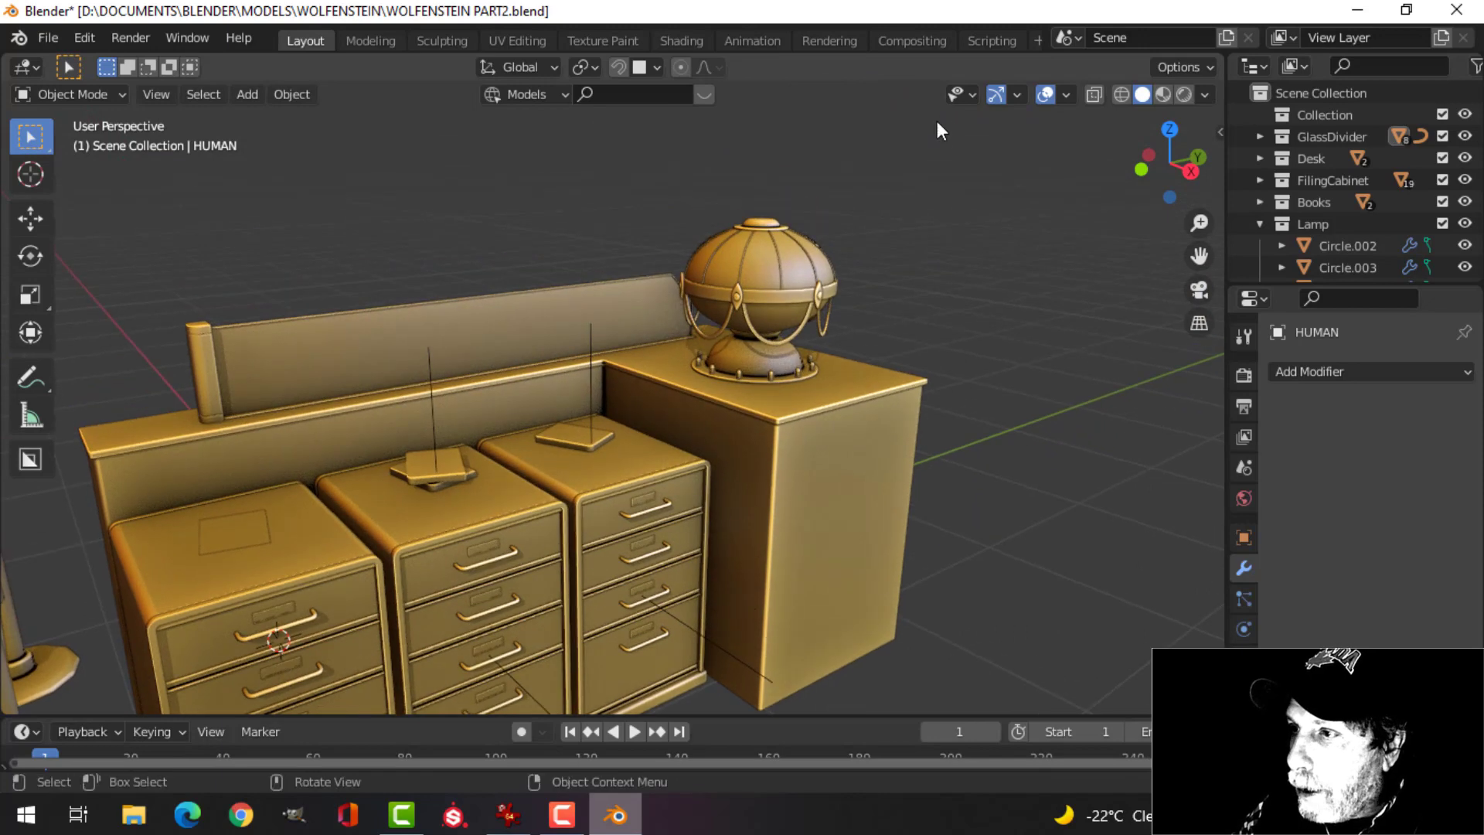
pyautogui.click(995, 94)
pyautogui.click(1045, 94)
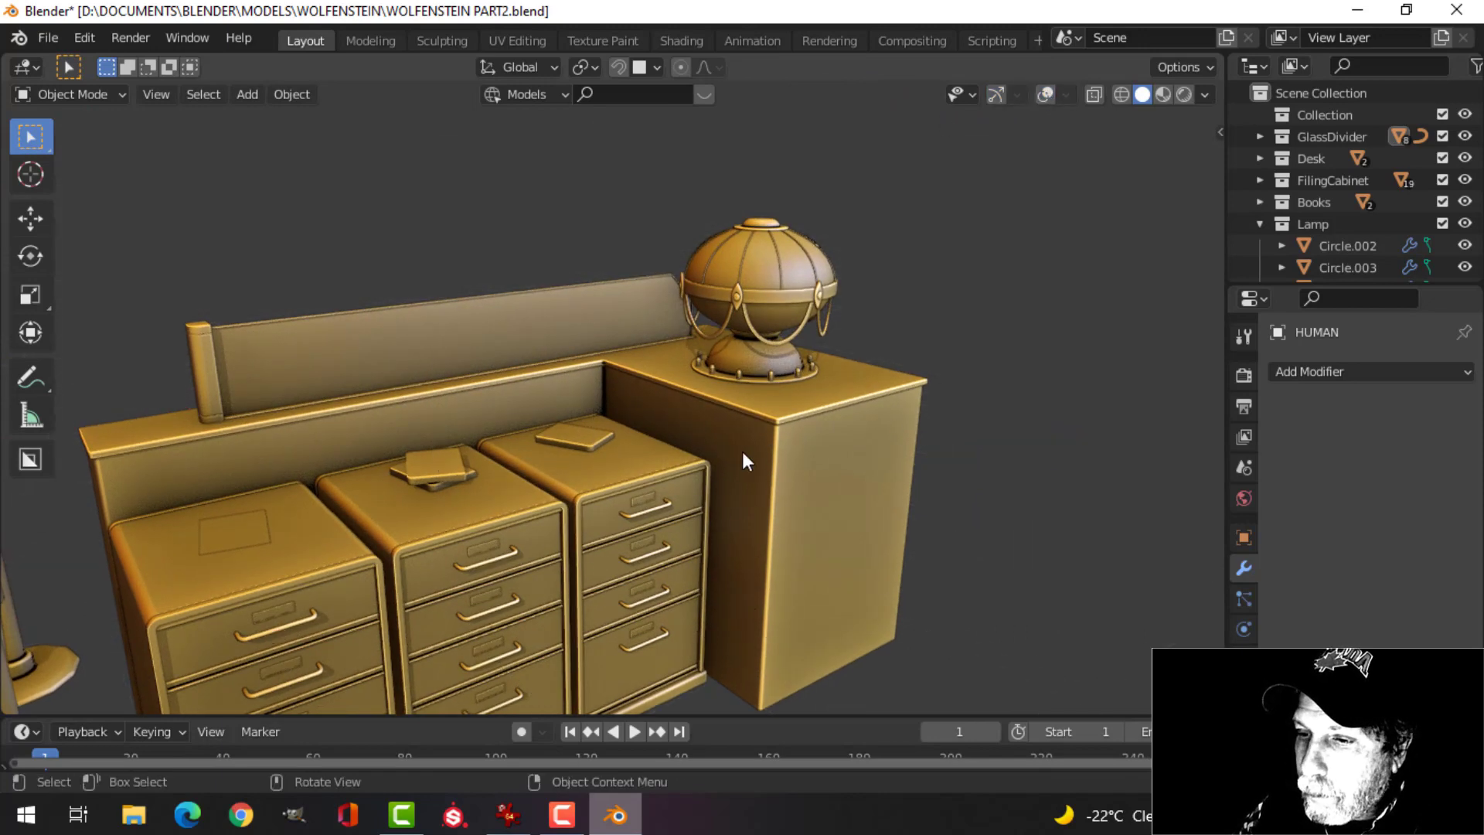
pyautogui.moveTo(745, 462); pyautogui.dragTo(888, 345, button='middle')
# Change the viewport shading's MatCap from the gold sphere to the glossy orange-red one.
pyautogui.click(1205, 94)
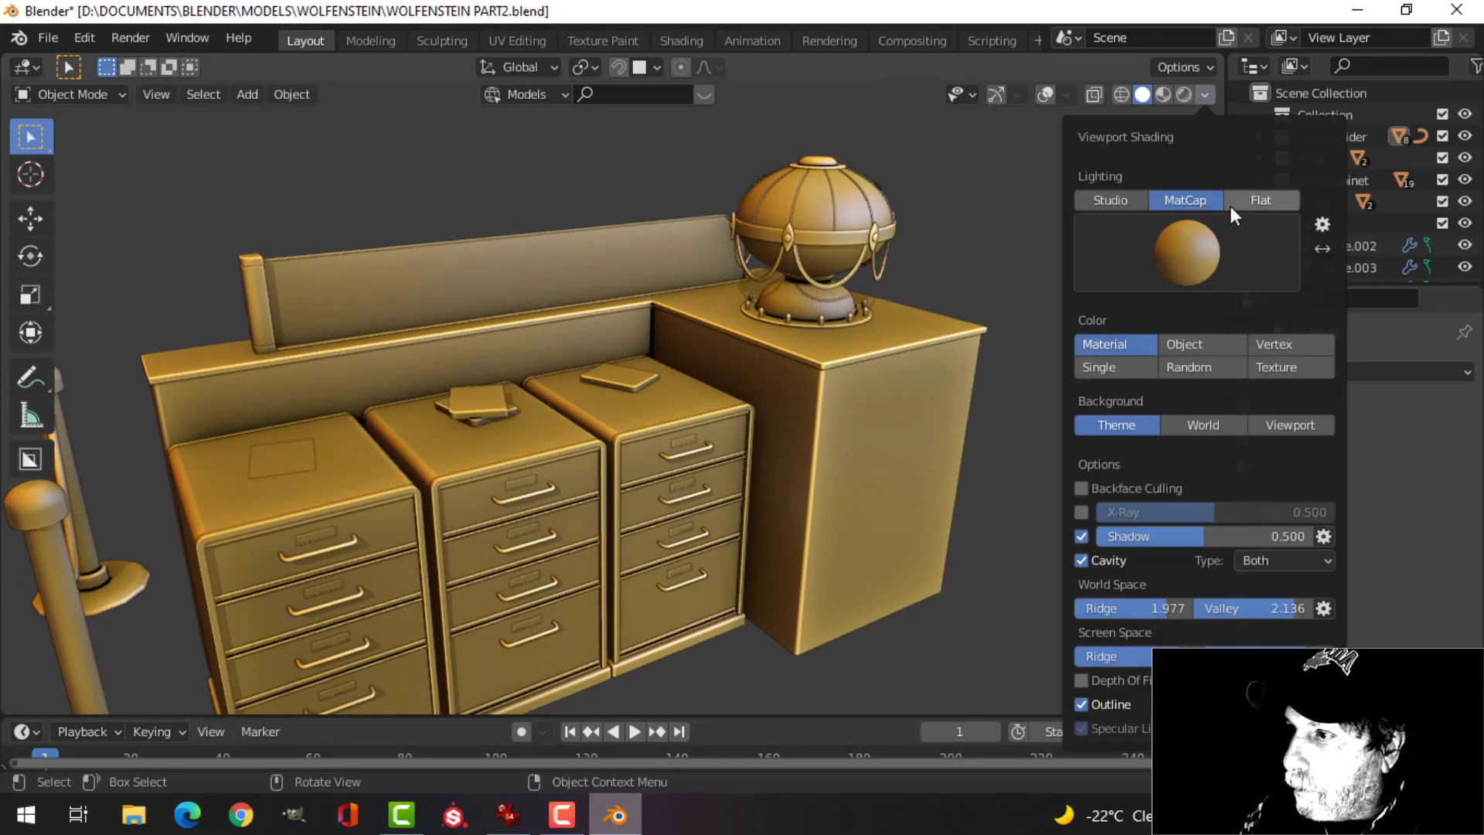
pyautogui.click(1187, 245)
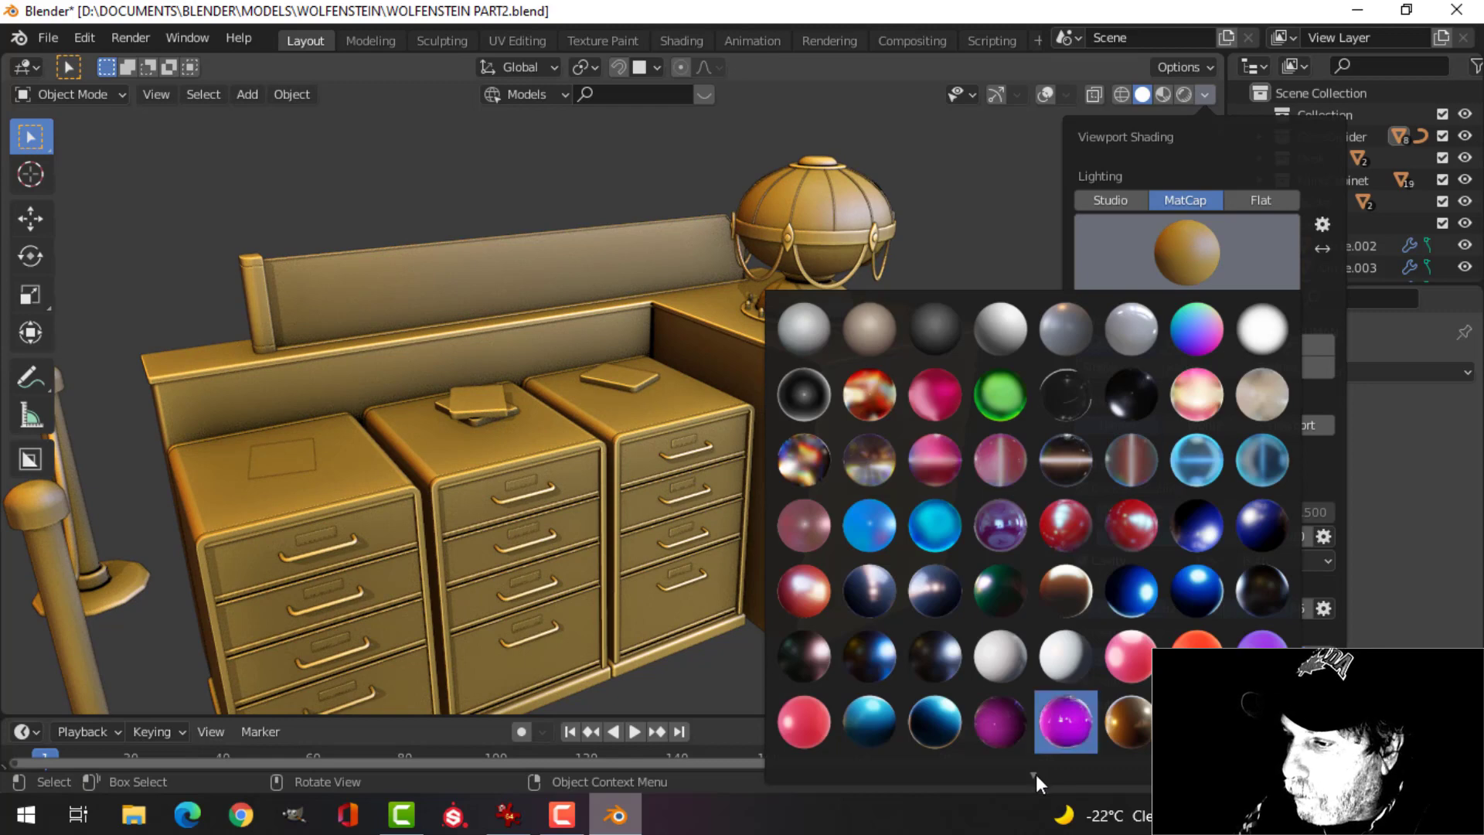
pyautogui.moveTo(1036, 775)
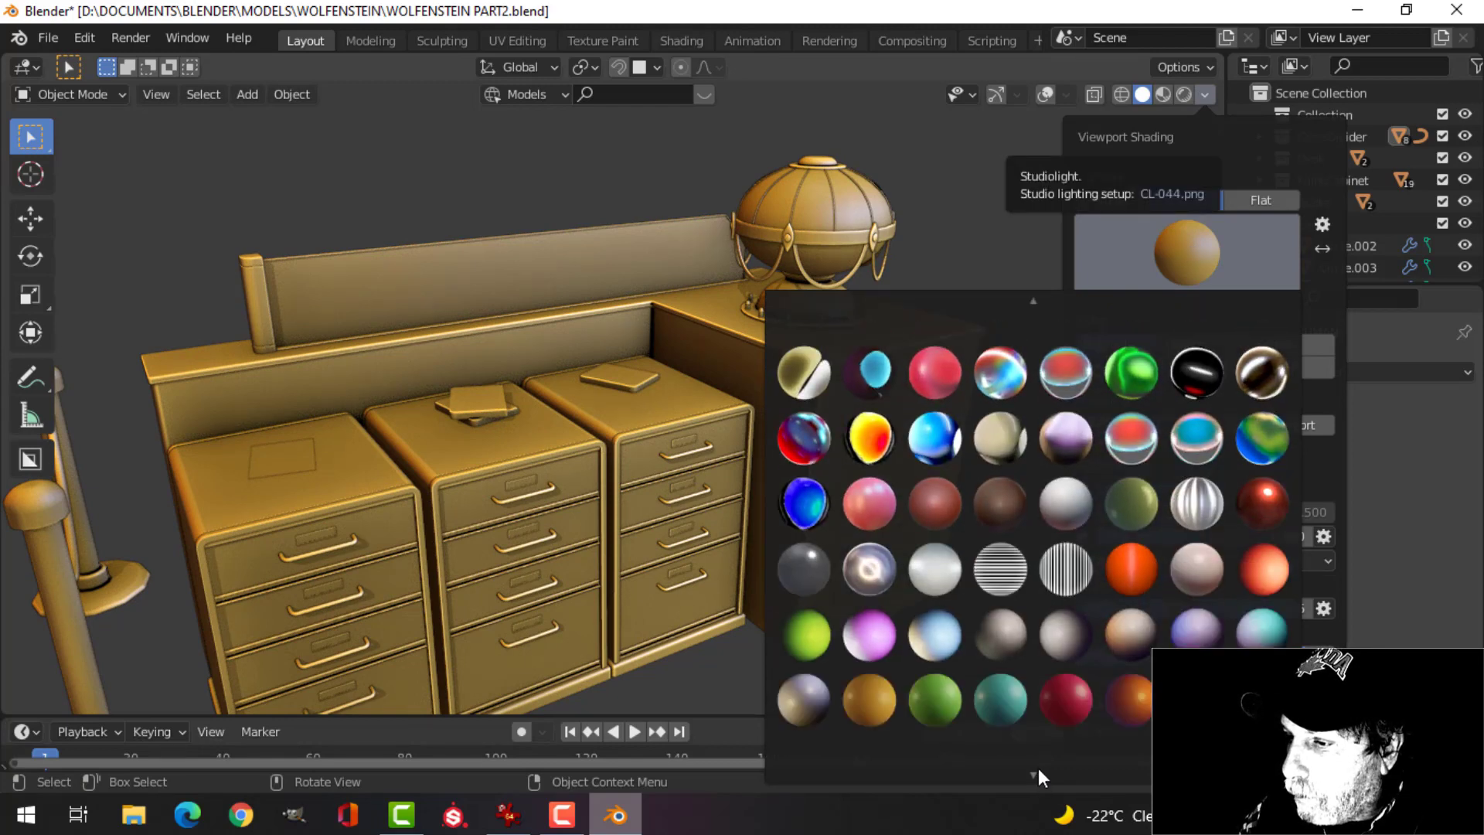
pyautogui.click(935, 746)
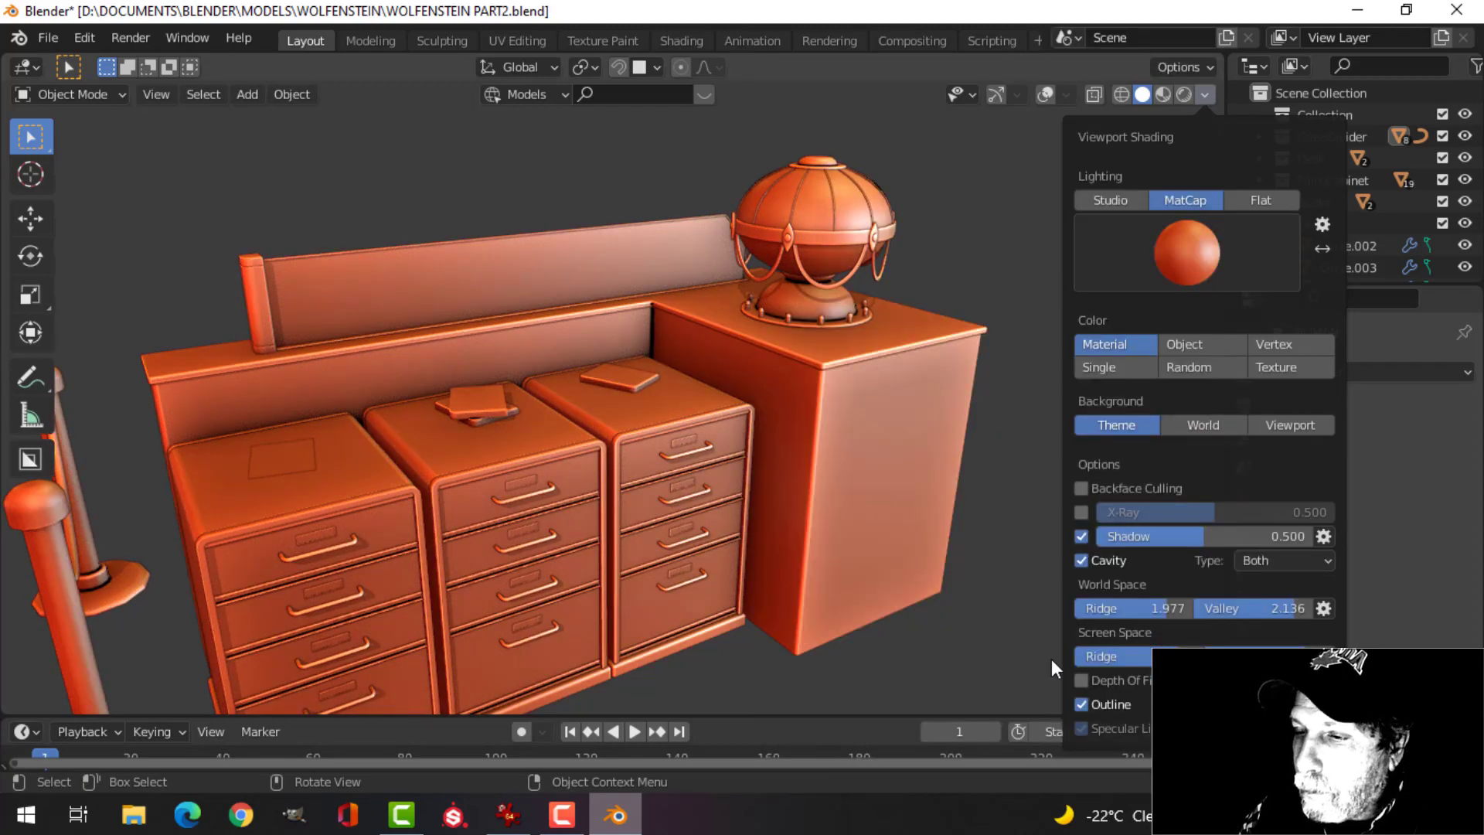
# Maximize the 3D viewport and inspect the shaded desk scene, closing in on the lamp.
pyautogui.keyDown('shift'); pyautogui.moveTo(864, 498); pyautogui.dragTo(903, 463, button='middle'); pyautogui.keyUp('shift')
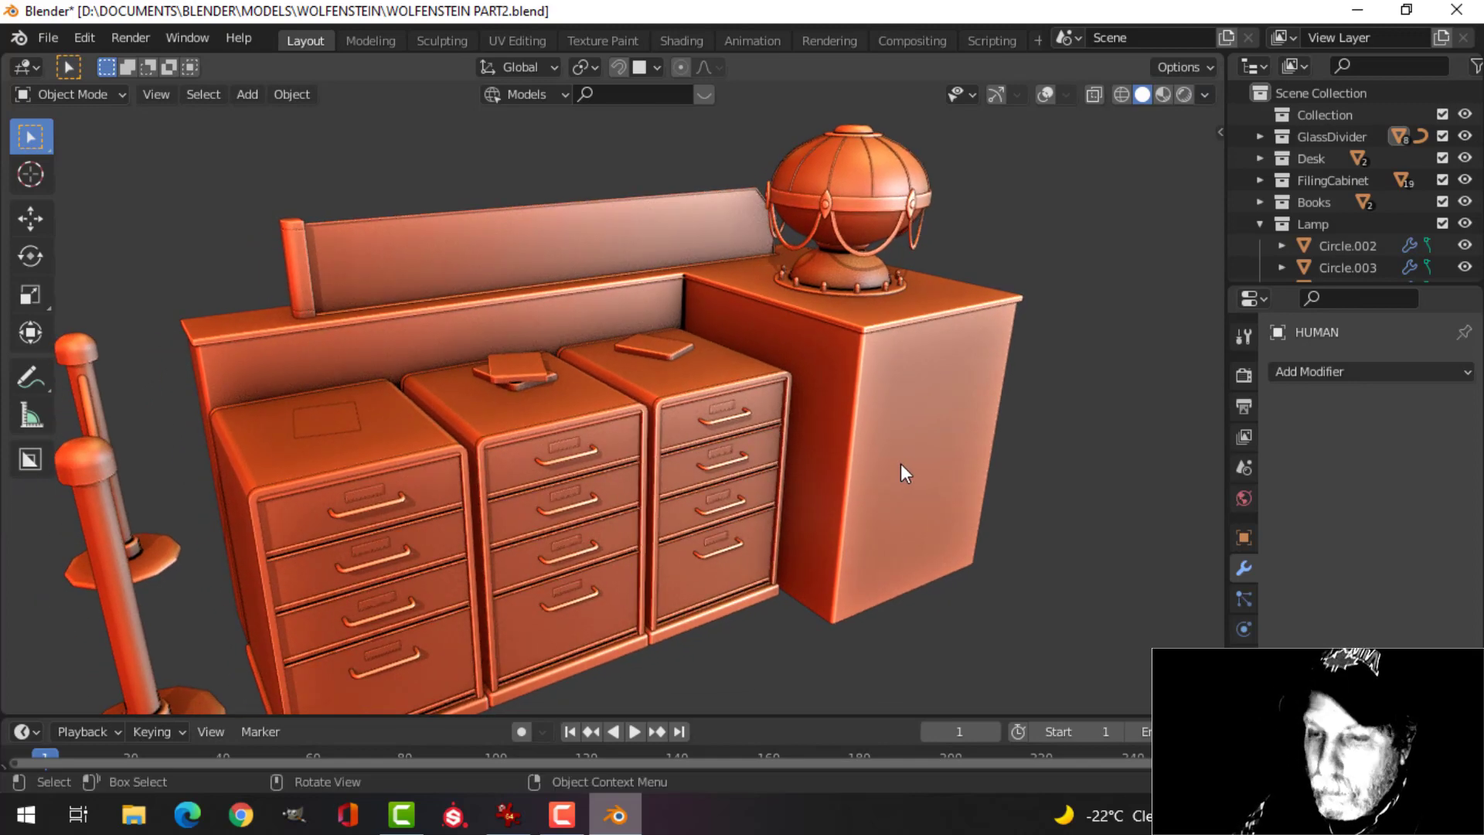
pyautogui.hotkey('ctrl', 'space')
pyautogui.scroll(-1, 901, 462)
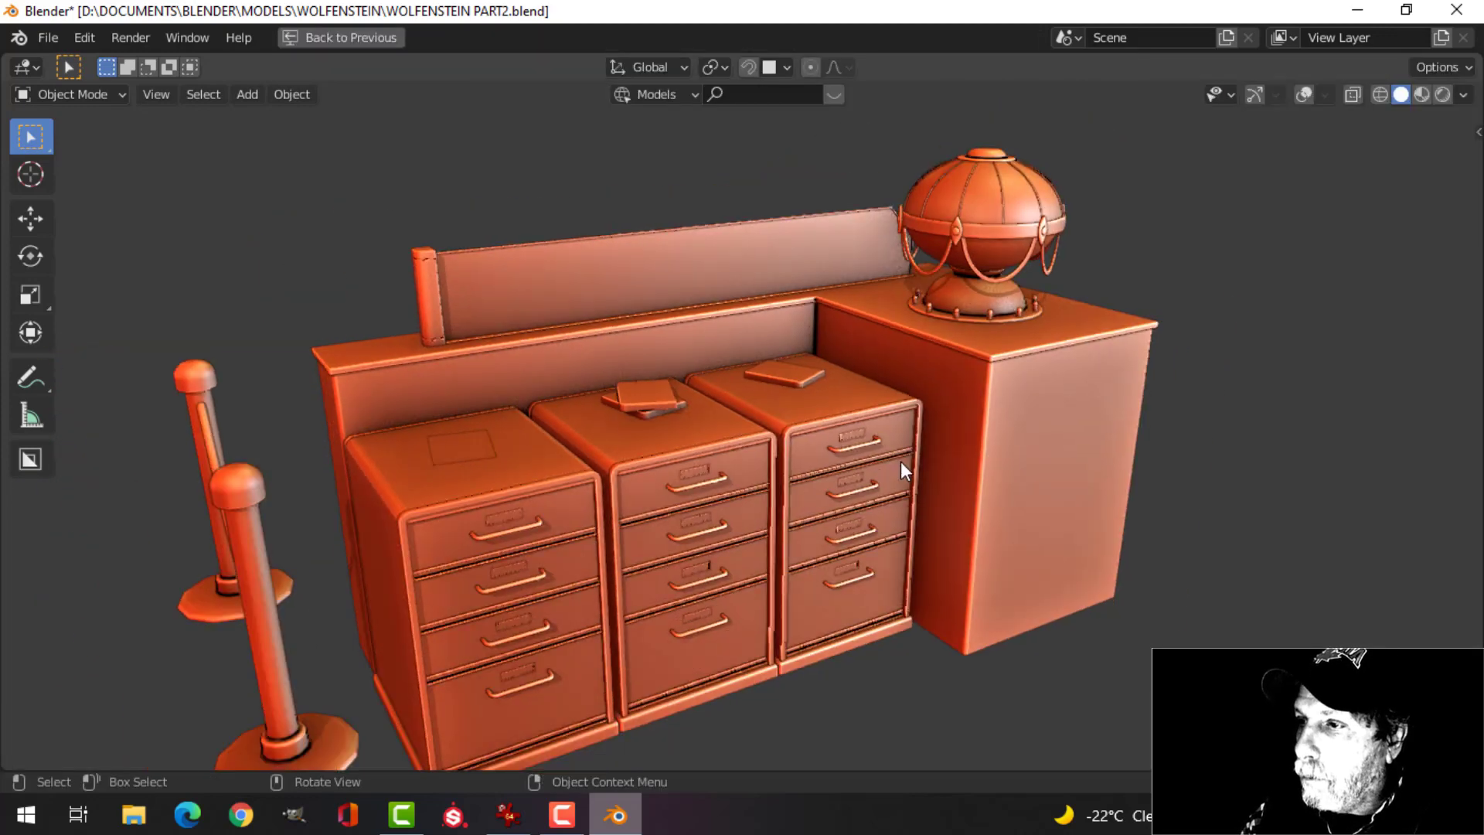
pyautogui.keyDown('shift'); pyautogui.moveTo(976, 419); pyautogui.dragTo(940, 393, button='middle'); pyautogui.keyUp('shift')
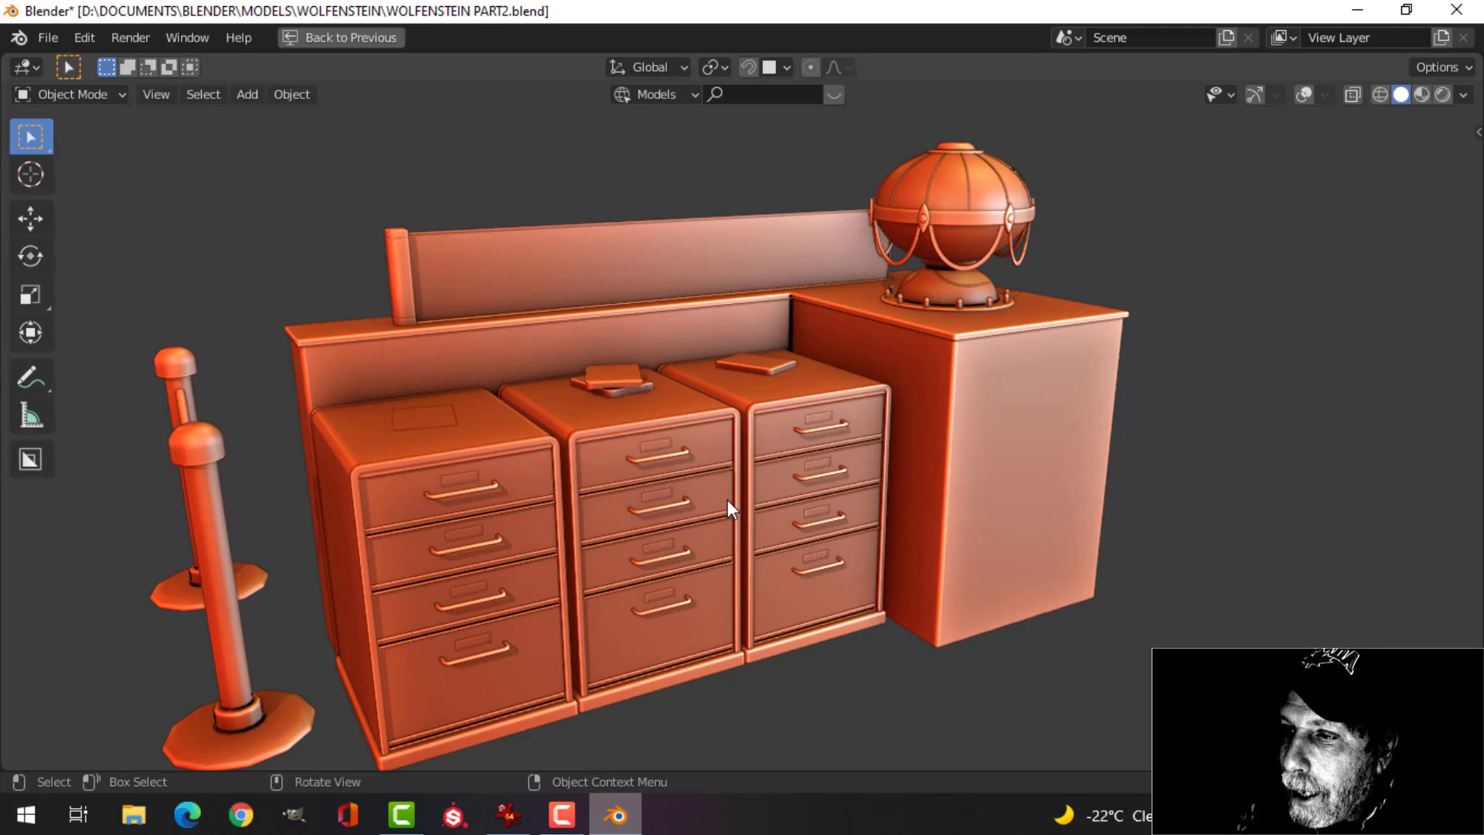
pyautogui.moveTo(920, 429); pyautogui.dragTo(880, 452, button='middle')
pyautogui.scroll(3, 924, 402)
pyautogui.keyDown('shift'); pyautogui.moveTo(924, 402); pyautogui.dragTo(839, 462, button='middle'); pyautogui.keyUp('shift')
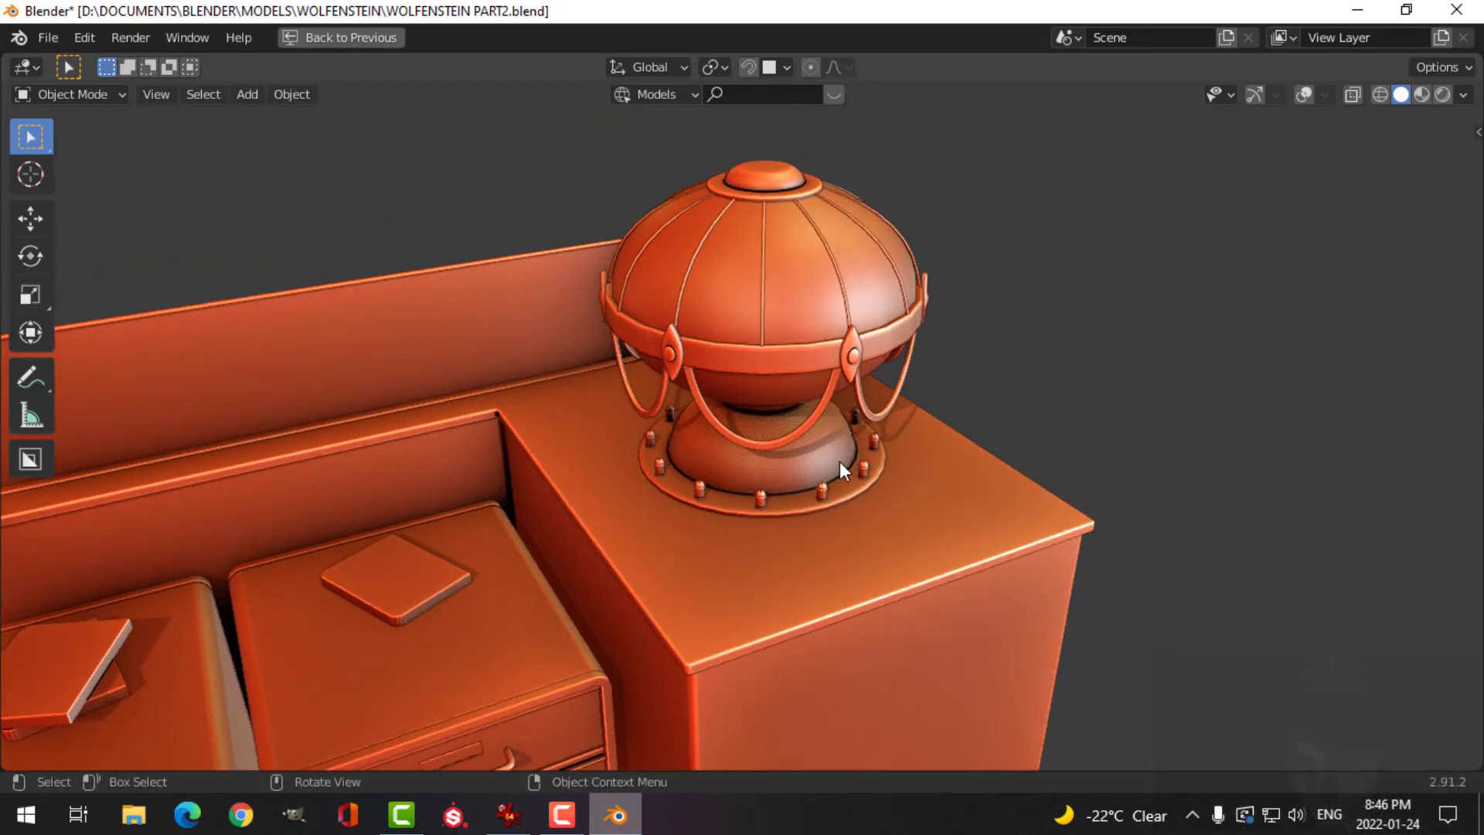